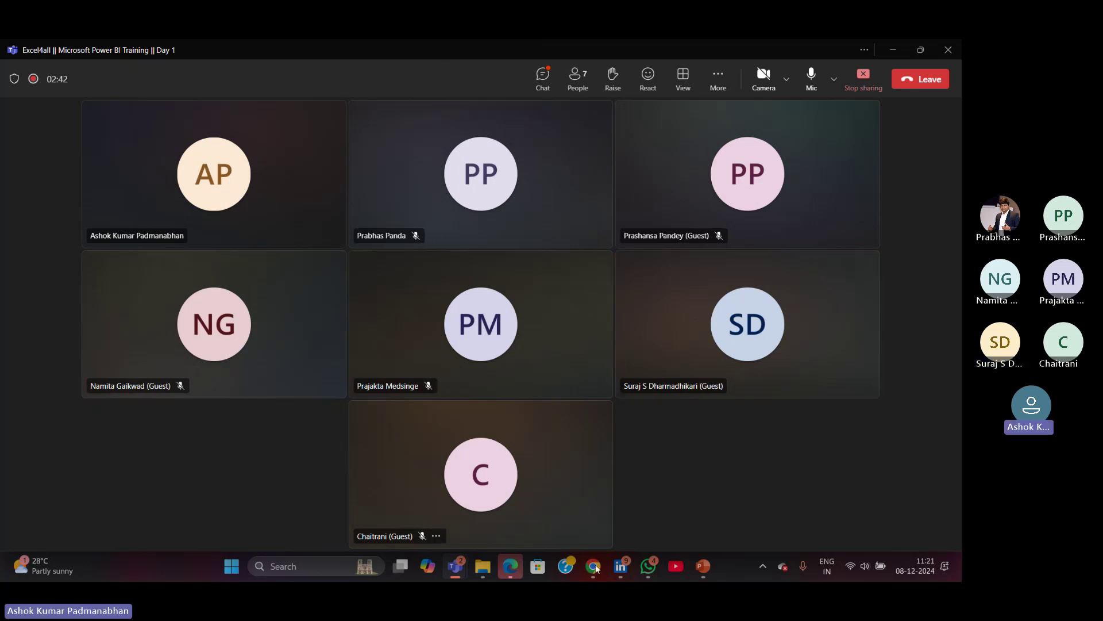
Find Power BI Desktop through Windows search, launch it and start a blank report.
click(317, 567)
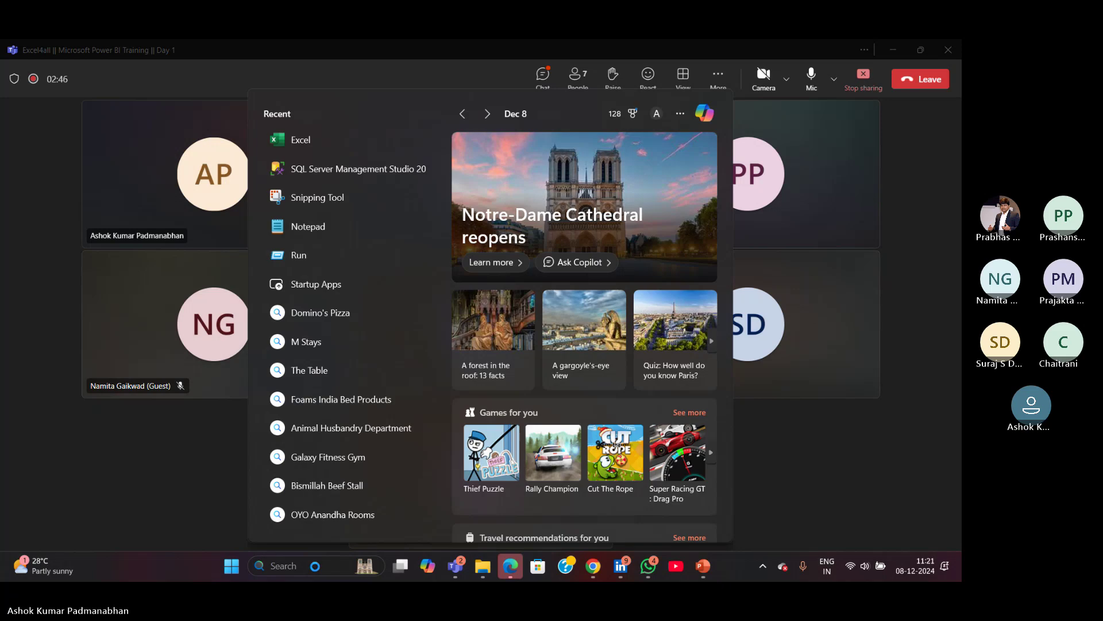
text(power)
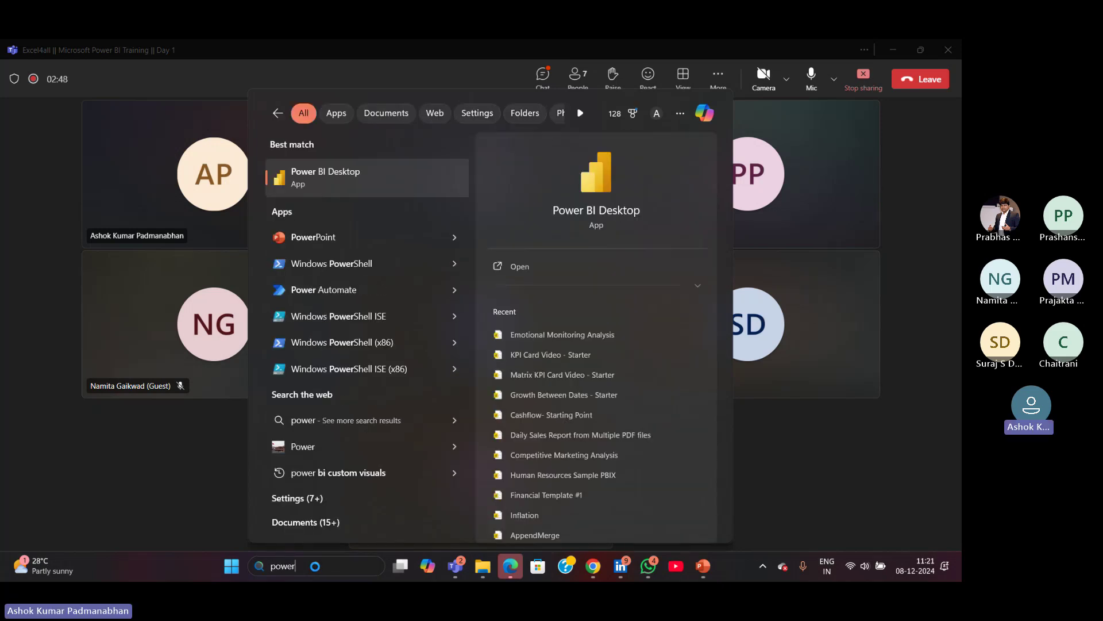
click(354, 177)
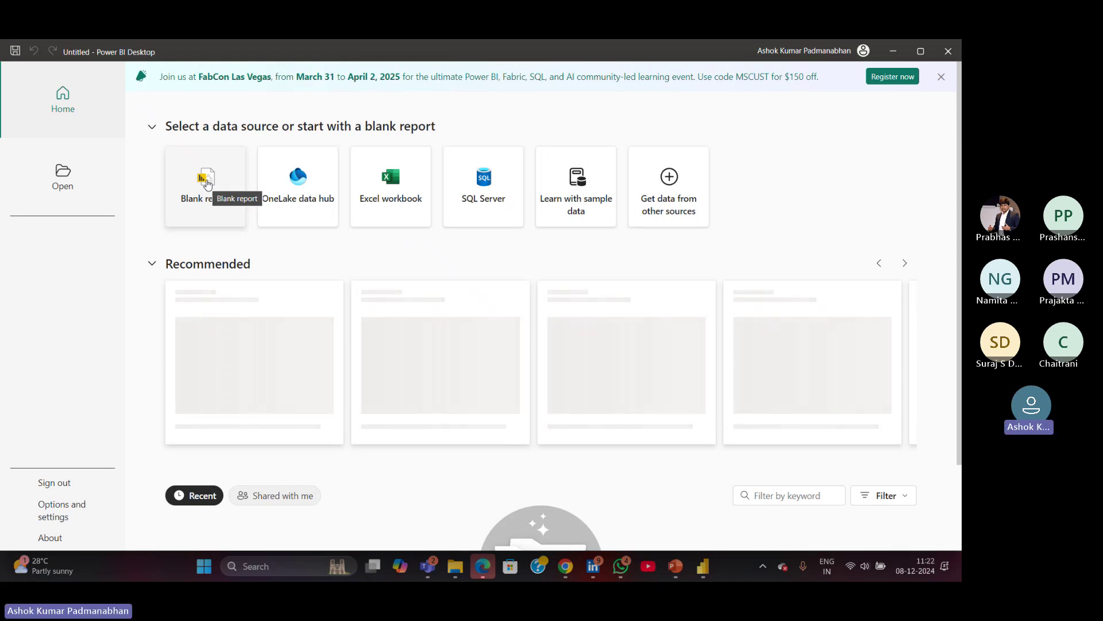
click(207, 184)
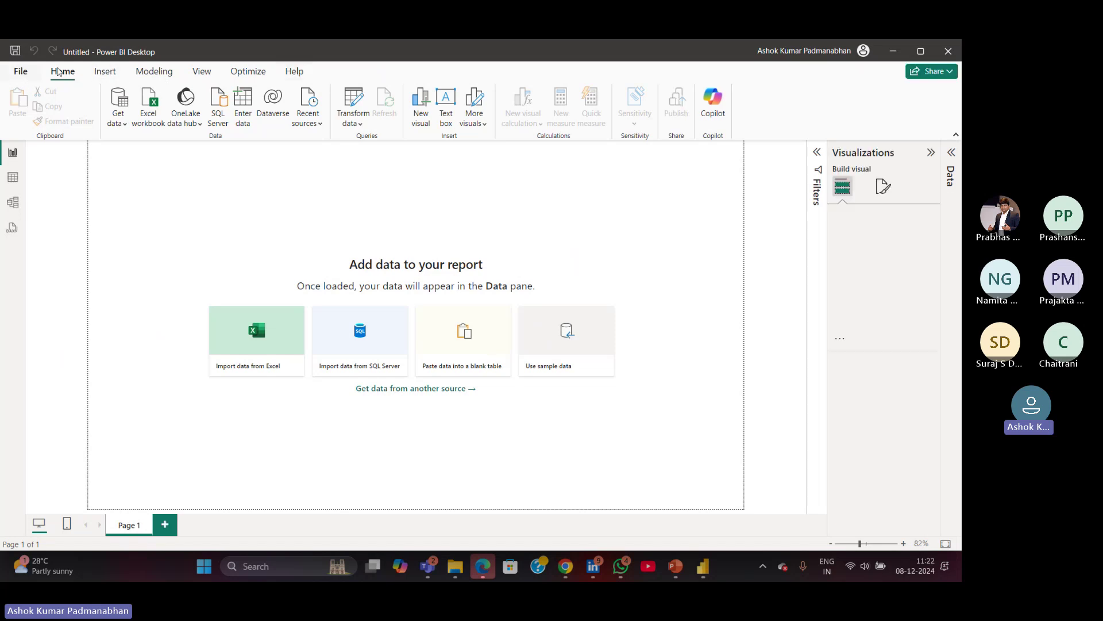
Check the version and release month in Power BI Desktop's About information, and close the application.
click(104, 71)
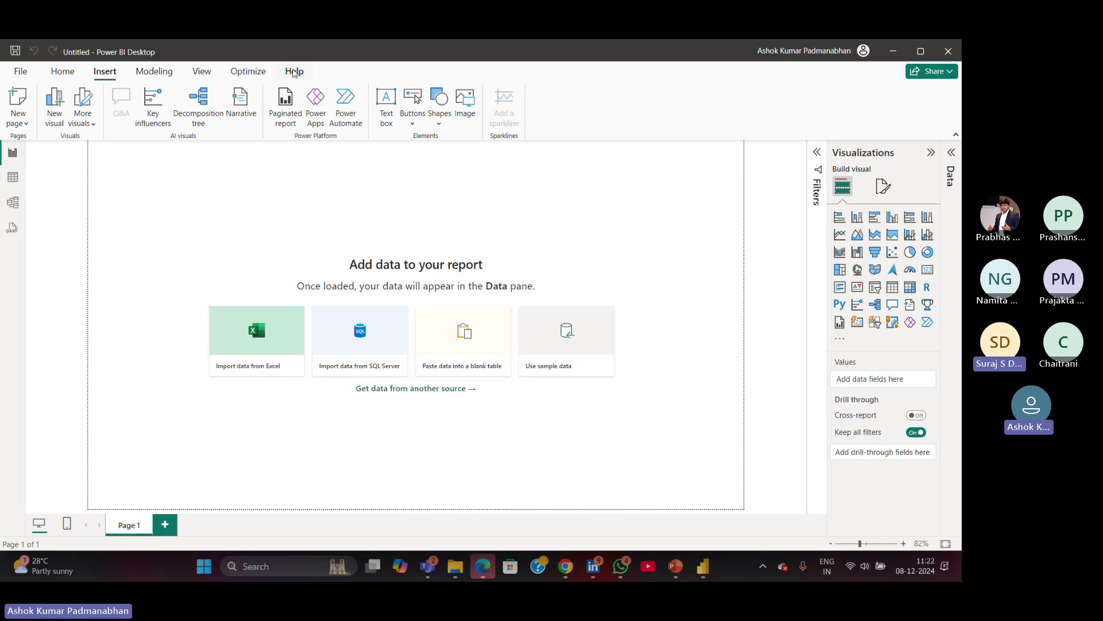
click(294, 72)
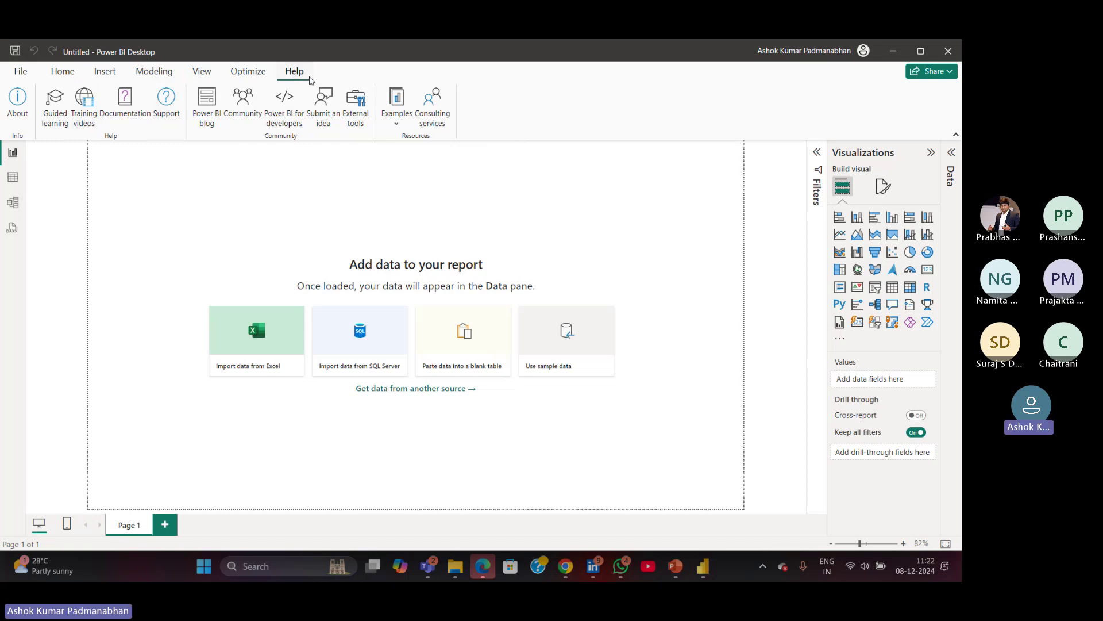
click(19, 99)
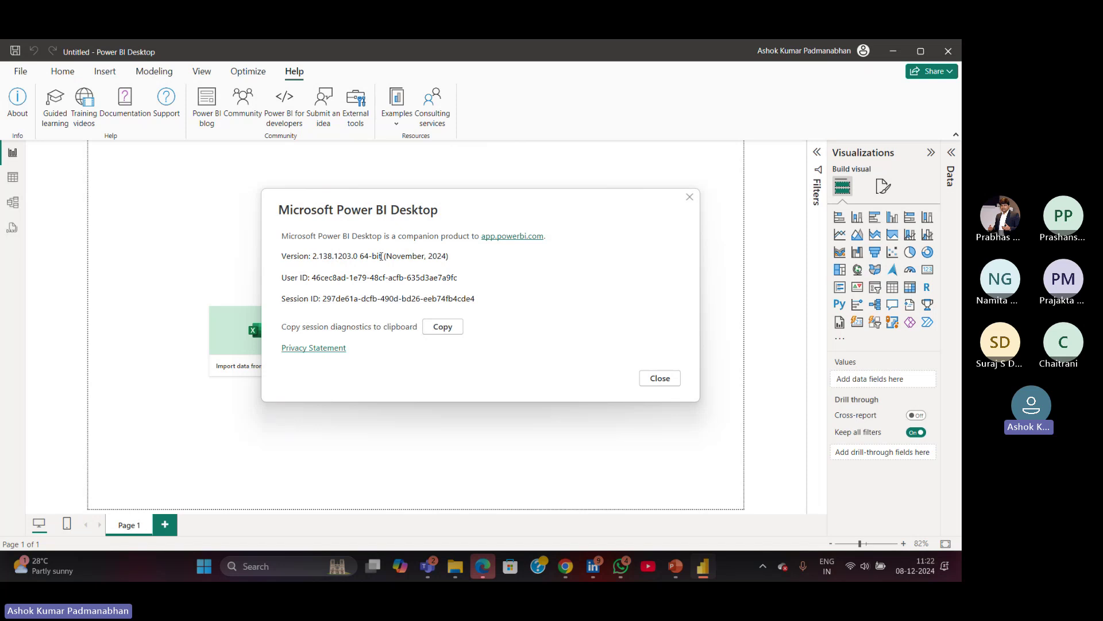
drag(384, 256, 448, 259)
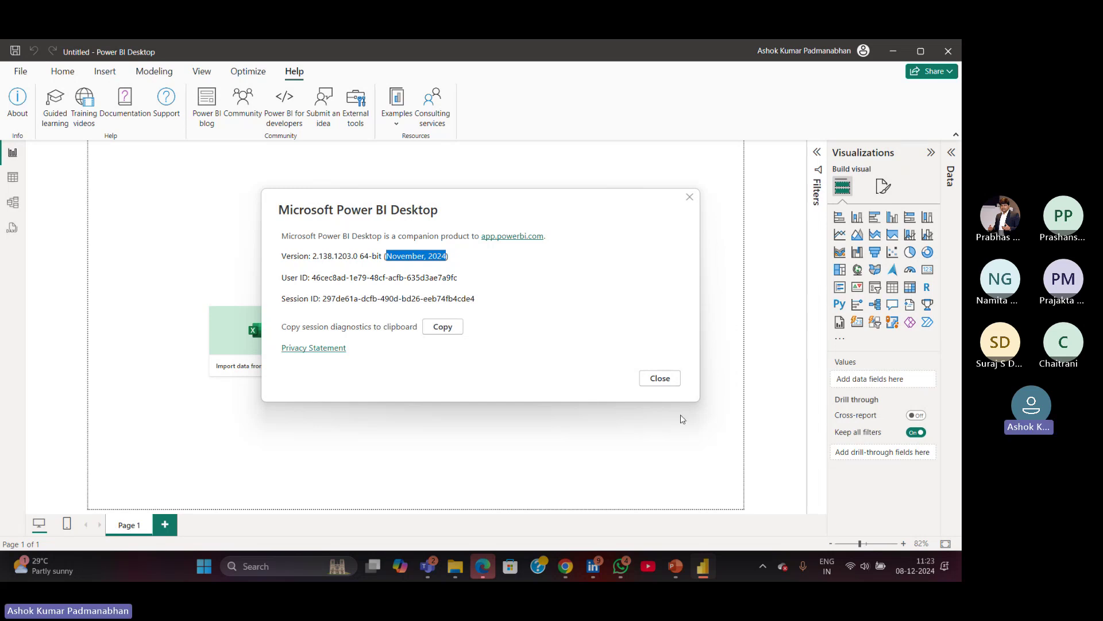
click(661, 380)
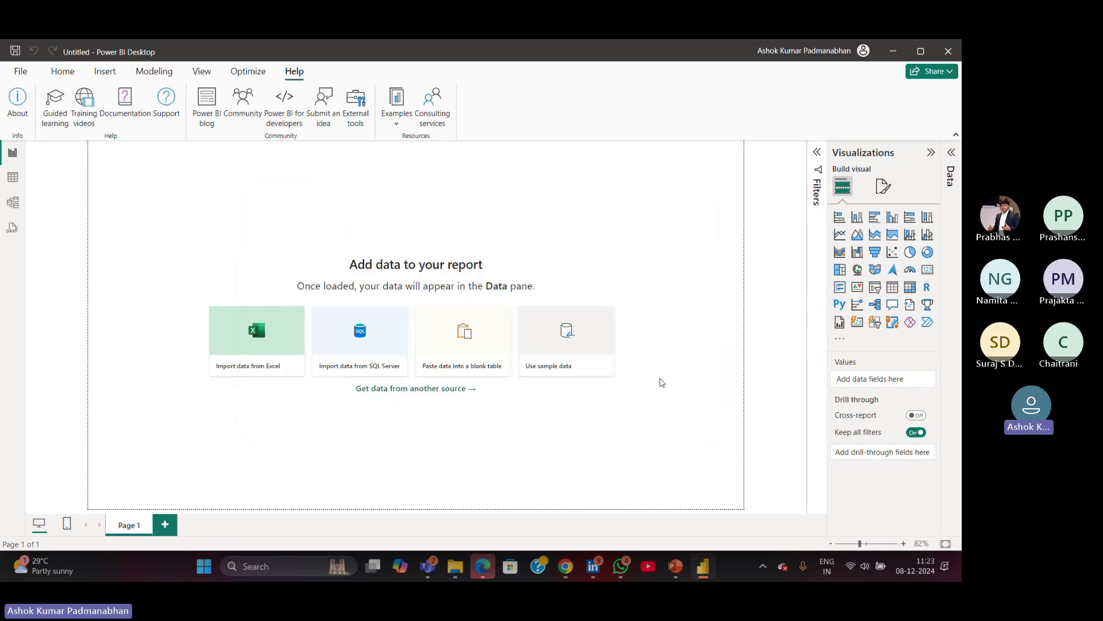
click(948, 53)
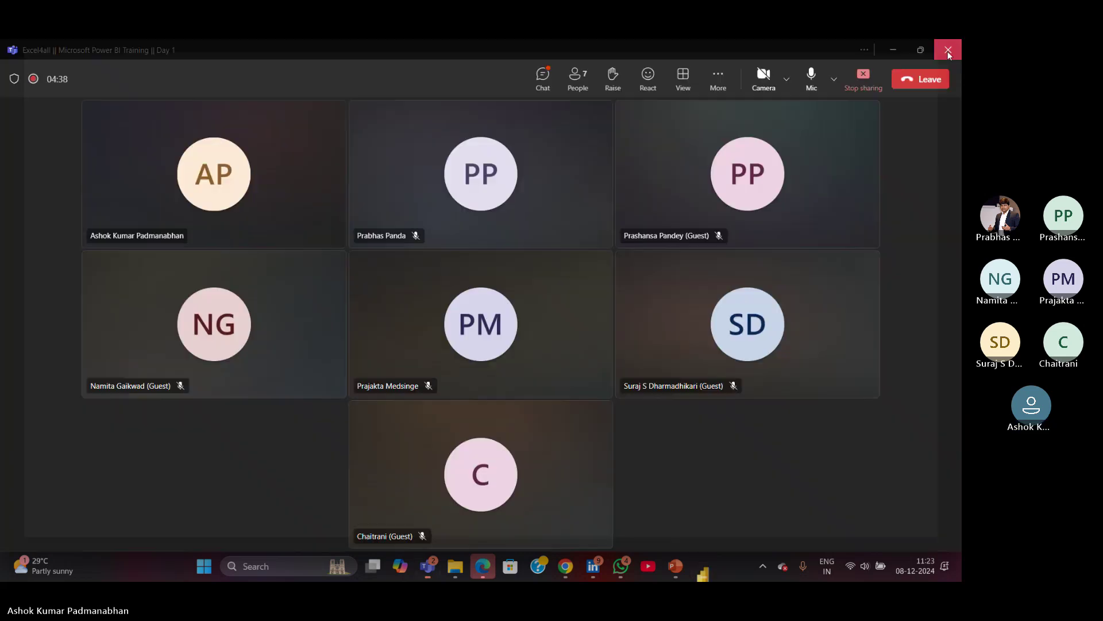
Find Power BI Desktop through Windows search and uninstall it.
click(279, 566)
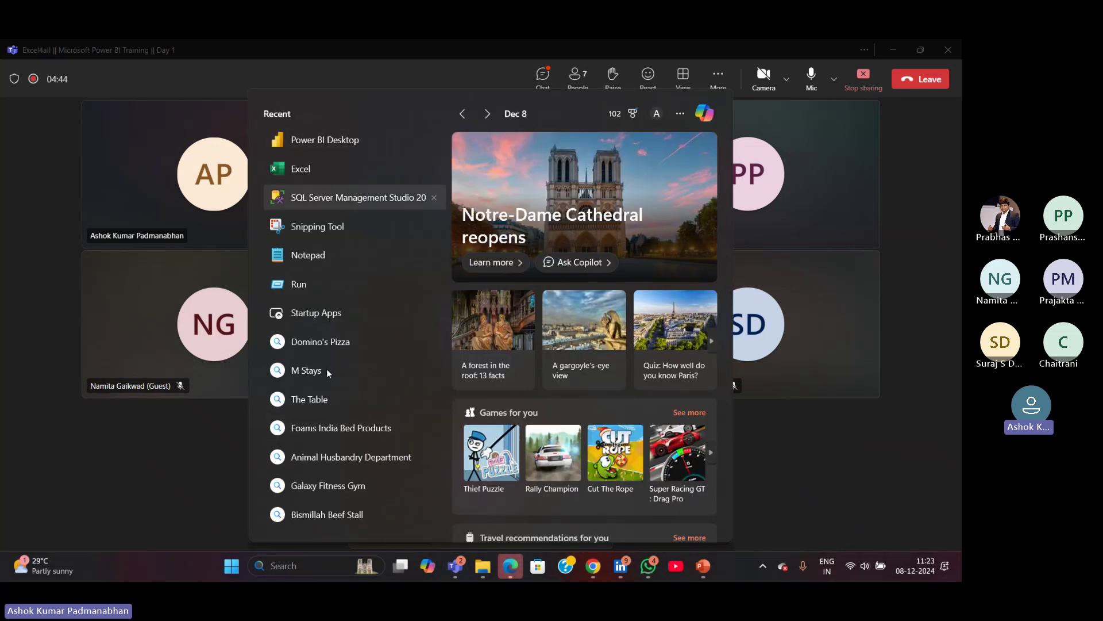
text(power bi)
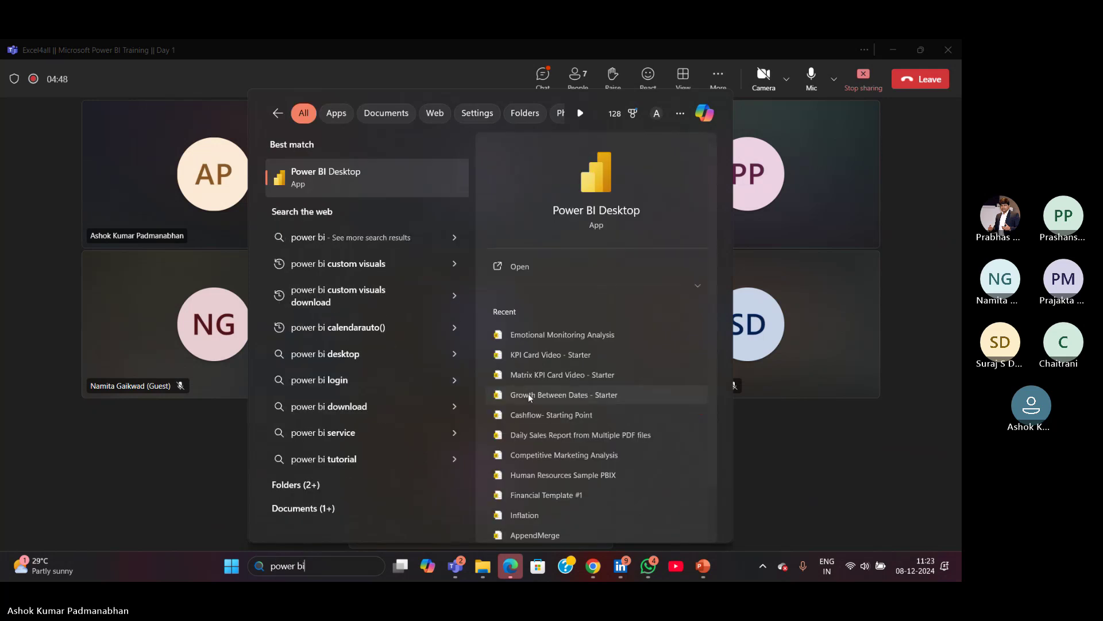
right_click(594, 191)
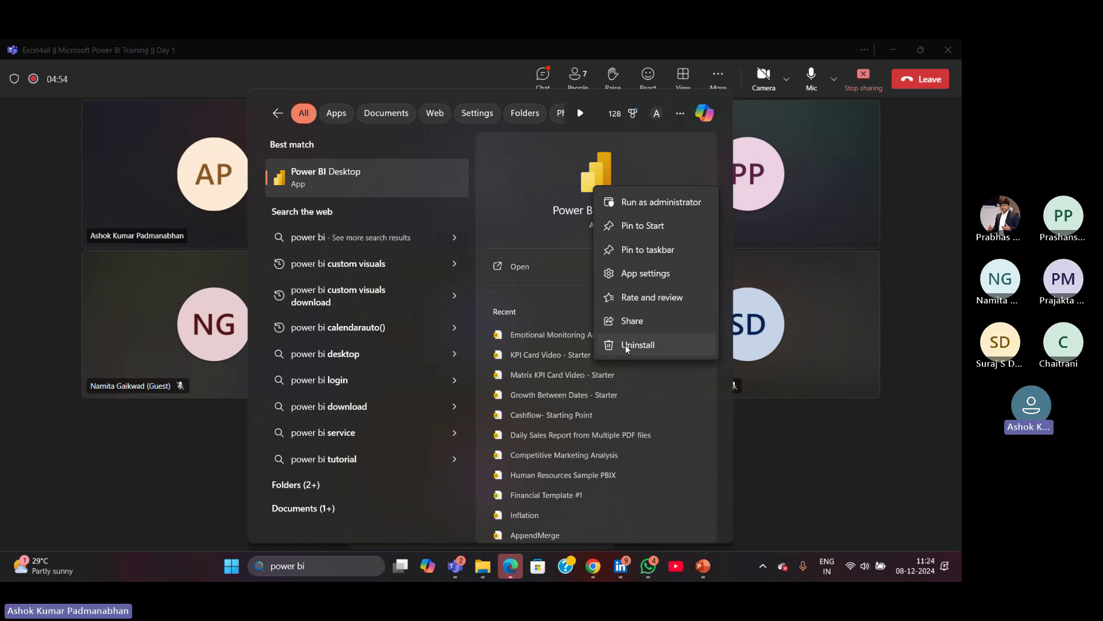
click(663, 351)
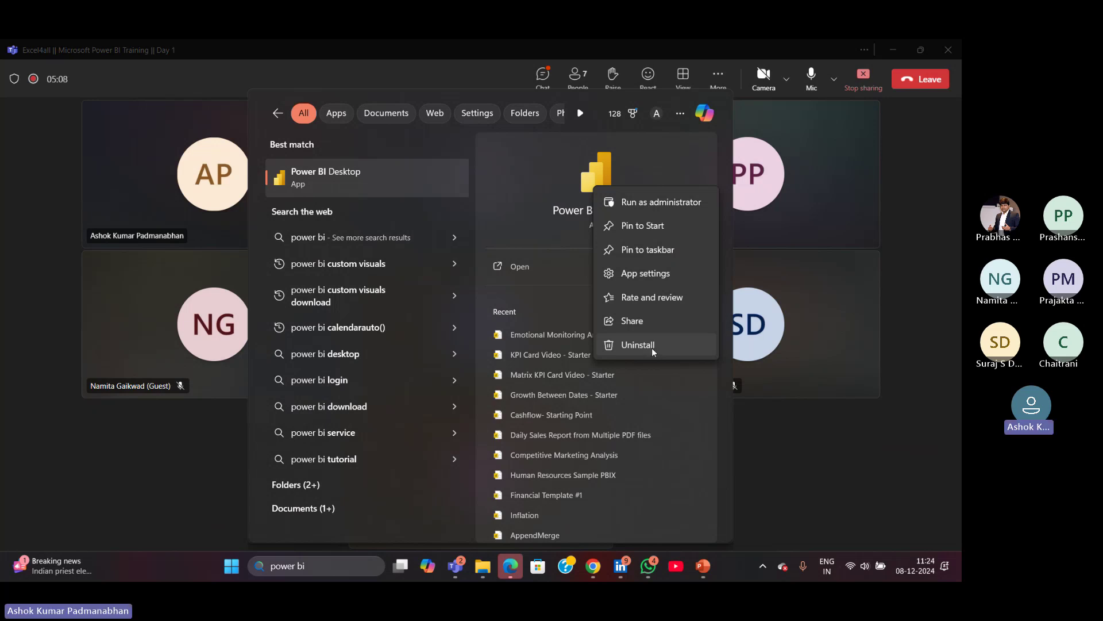
click(638, 345)
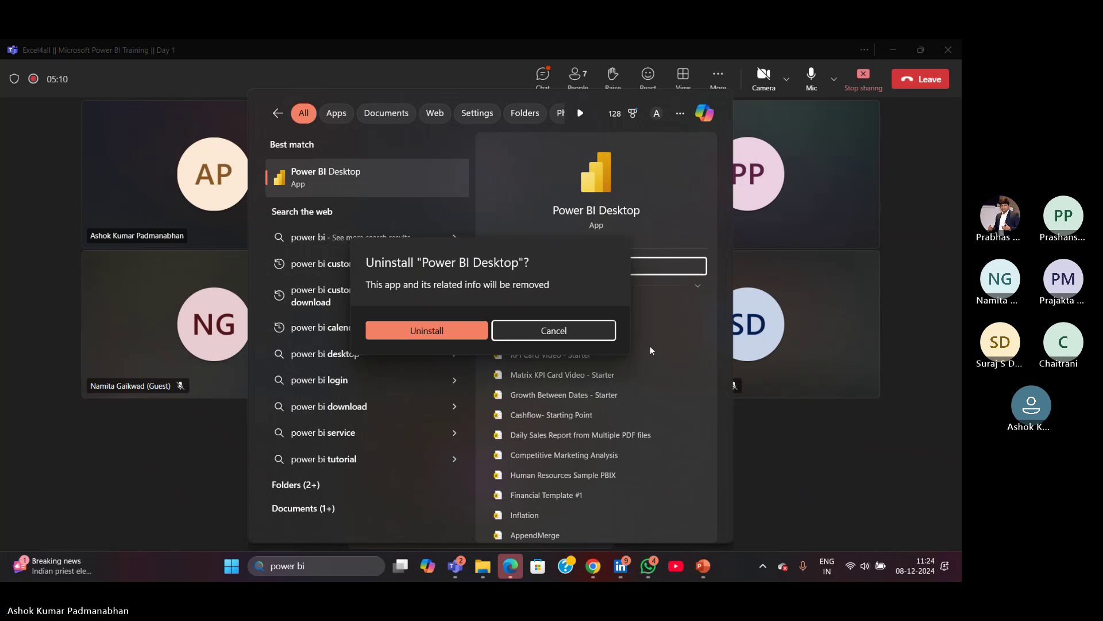
click(456, 331)
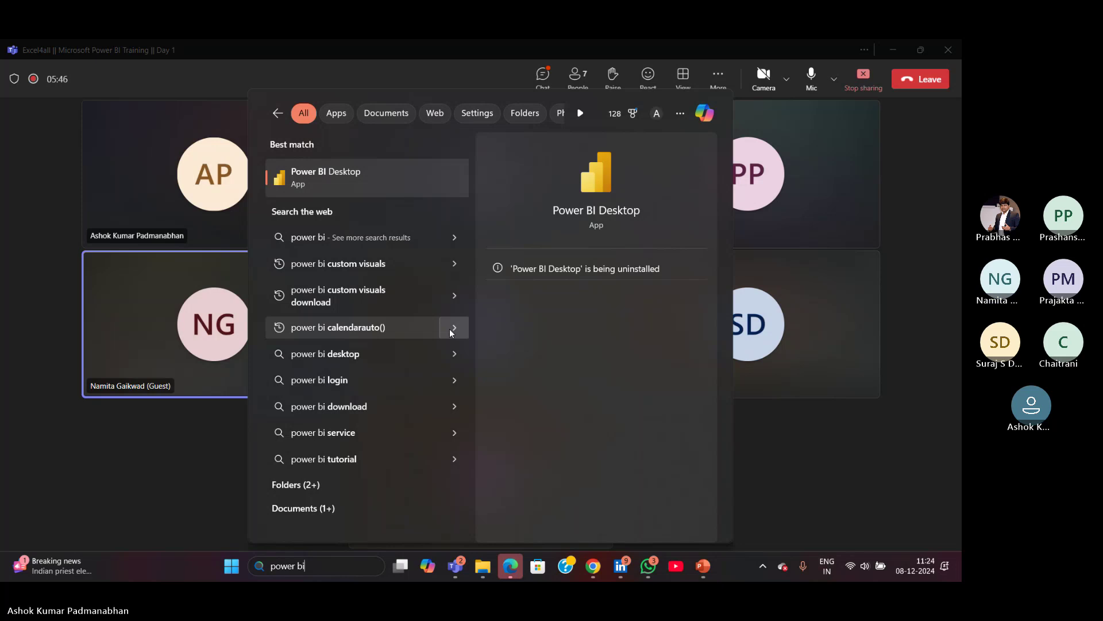
Search Windows for "power bi" to check whether Power BI Desktop is still installed, and dismiss the results.
click(209, 460)
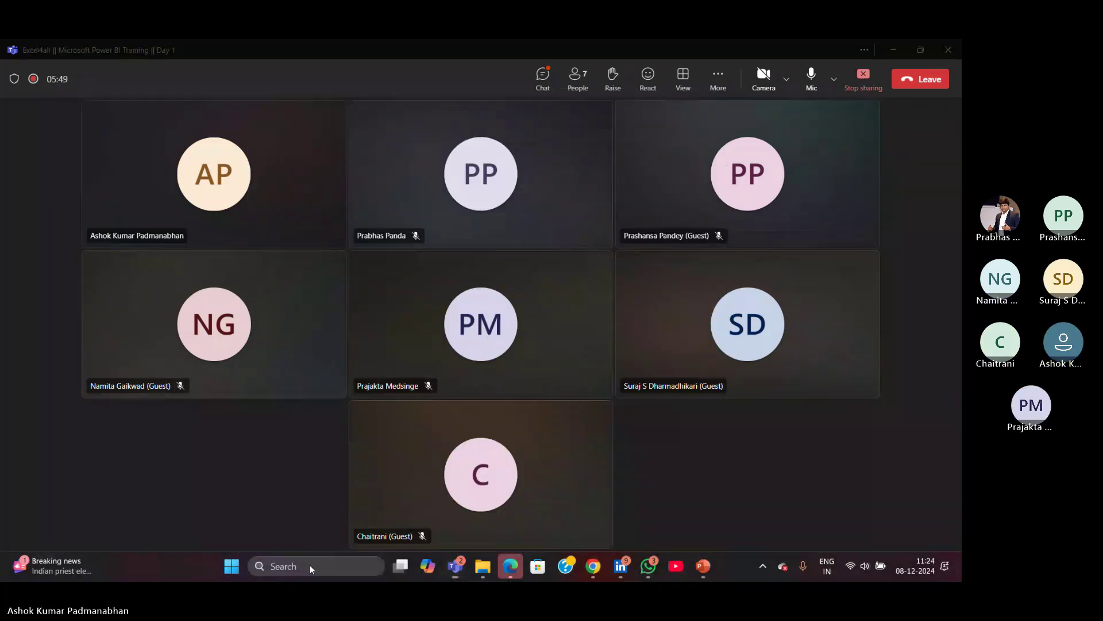
mouse_move(310, 566)
text(power)
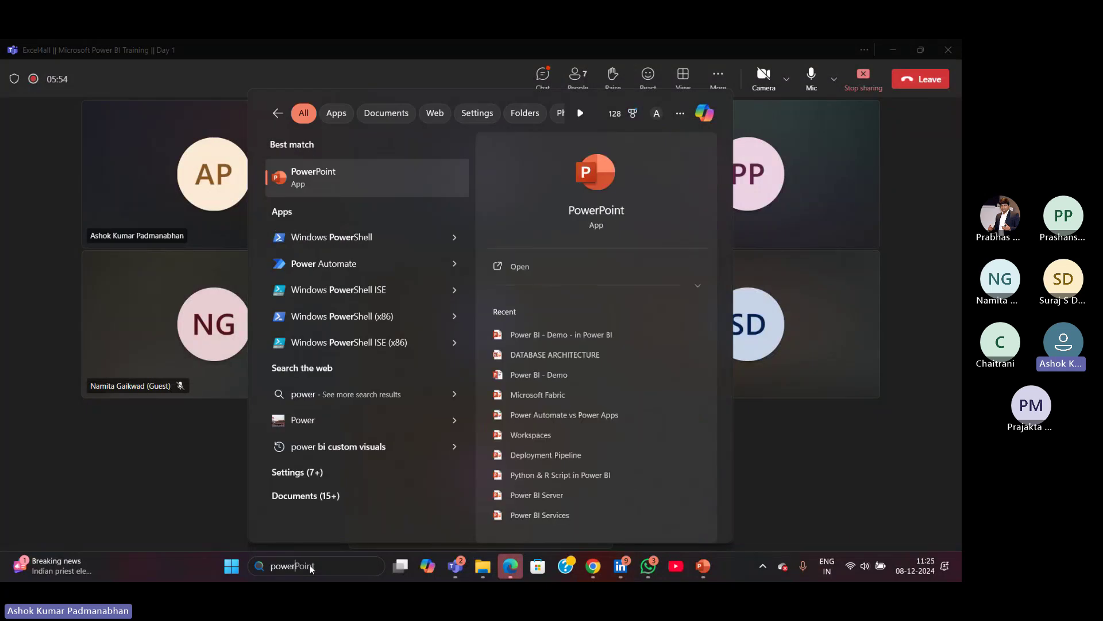
text( bi)
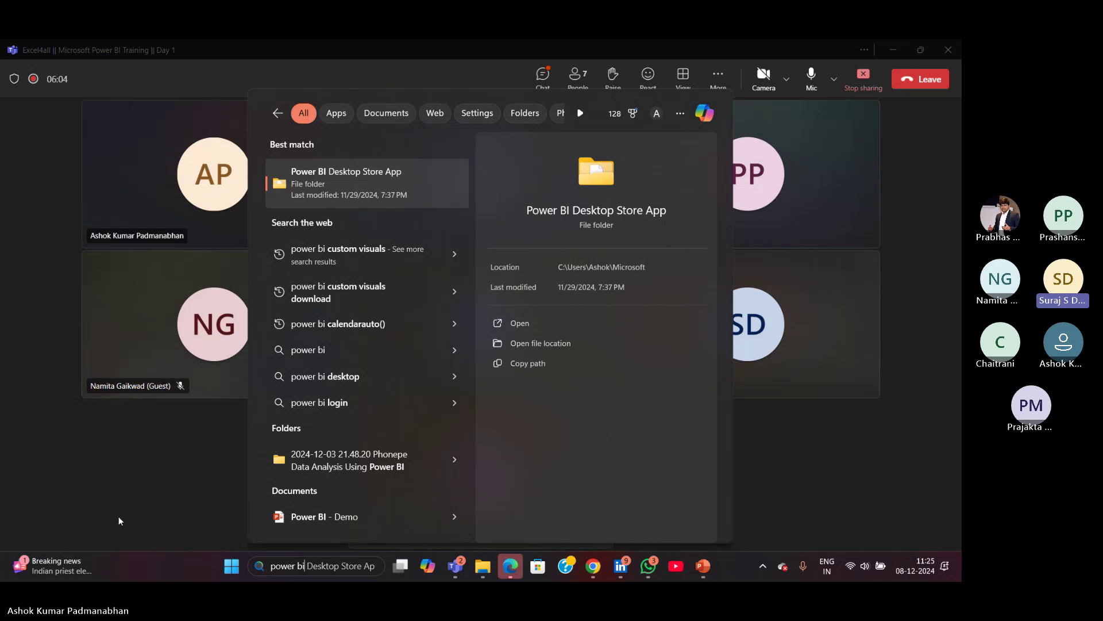
click(129, 473)
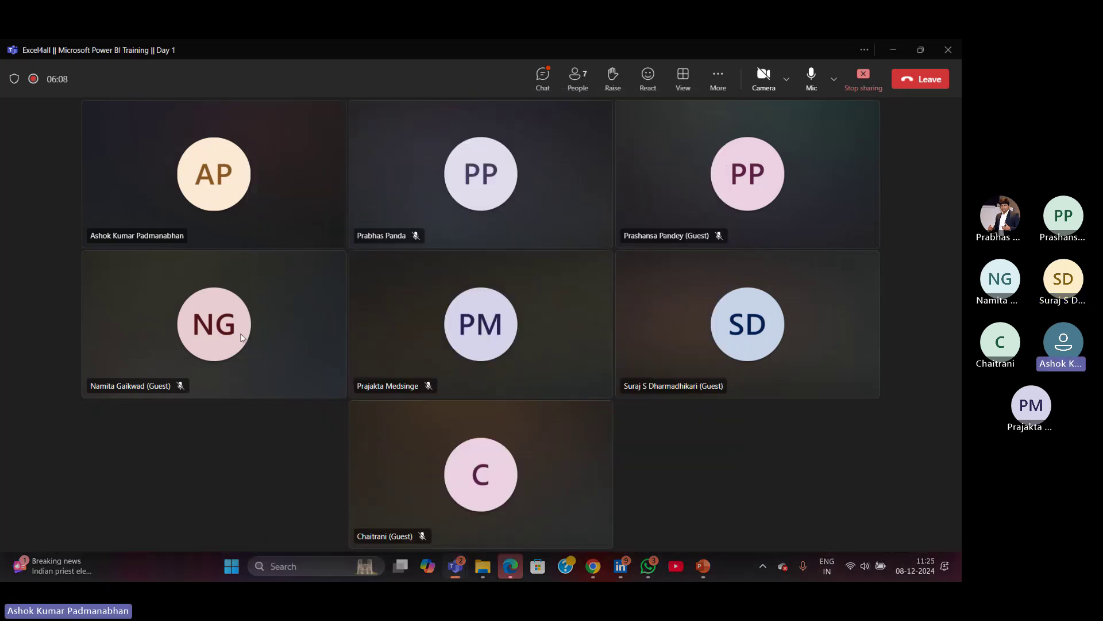
Show the Teams meeting chat, and open Microsoft Store in a maximized window.
click(544, 78)
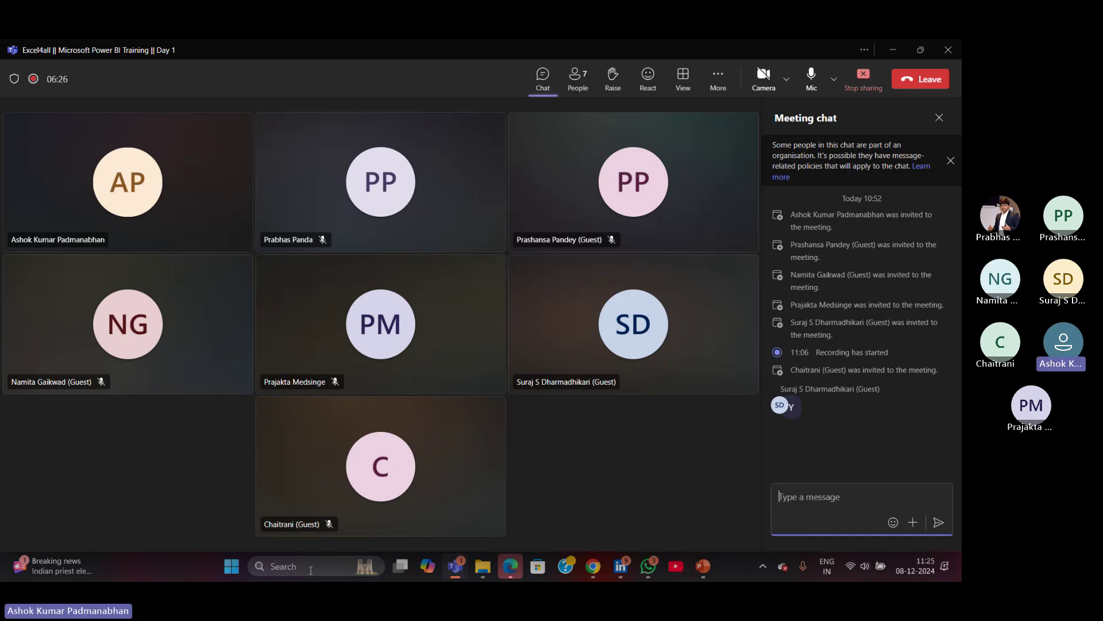
click(311, 570)
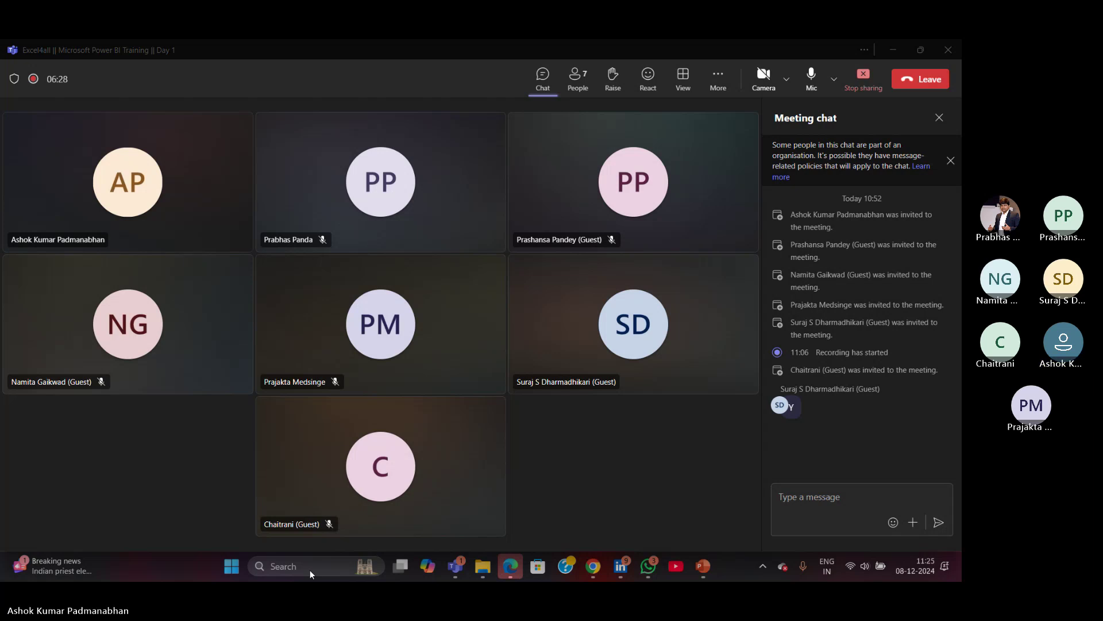
text(microsoft)
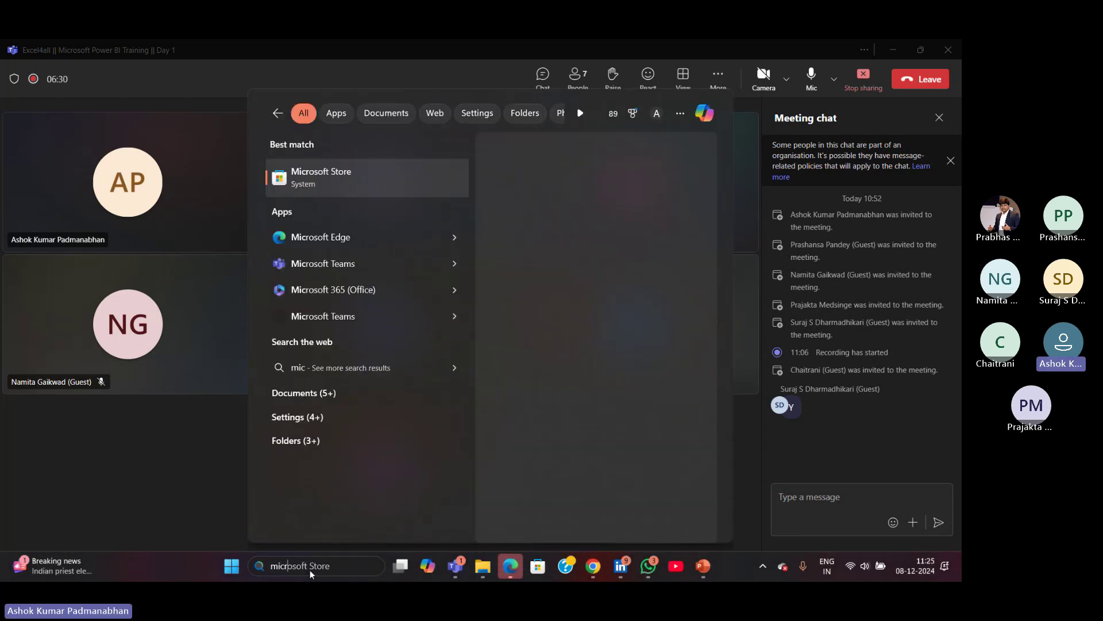
text( store)
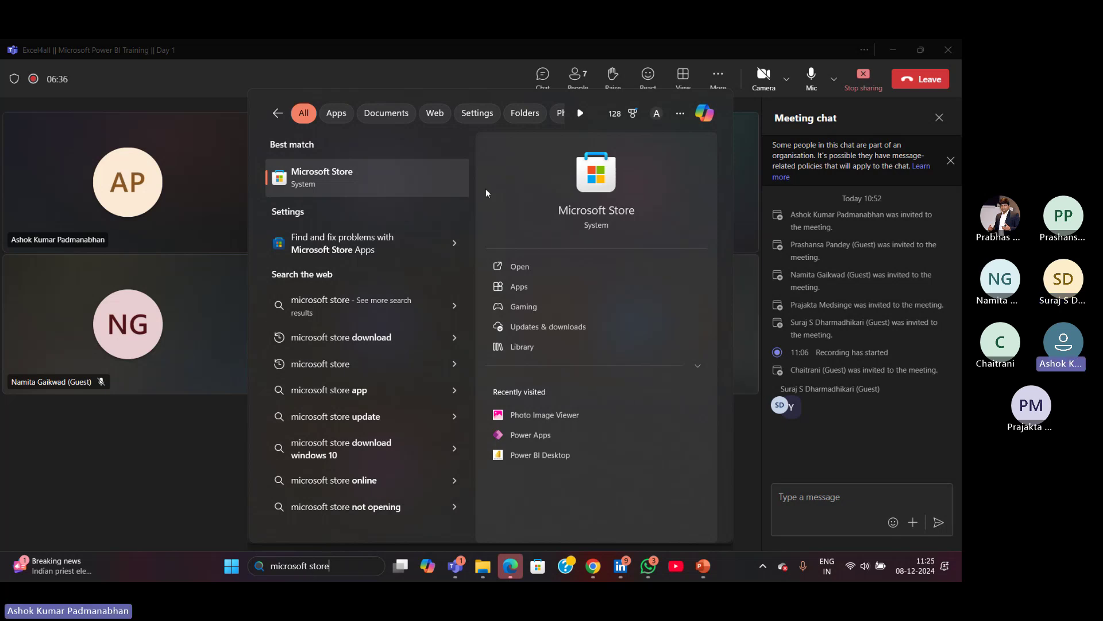
click(593, 181)
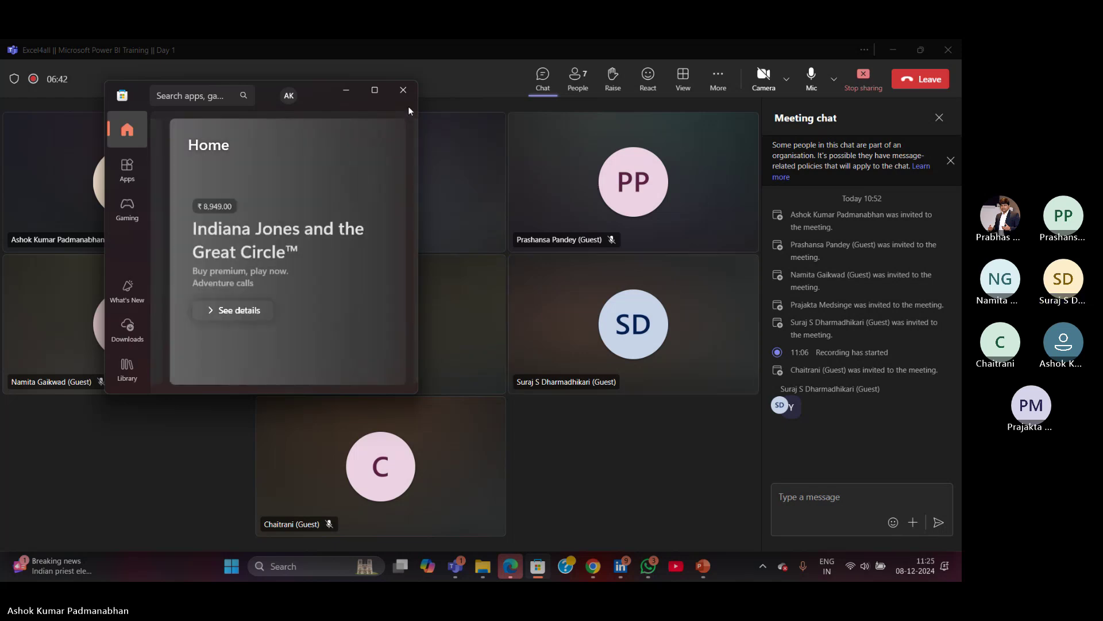
click(375, 90)
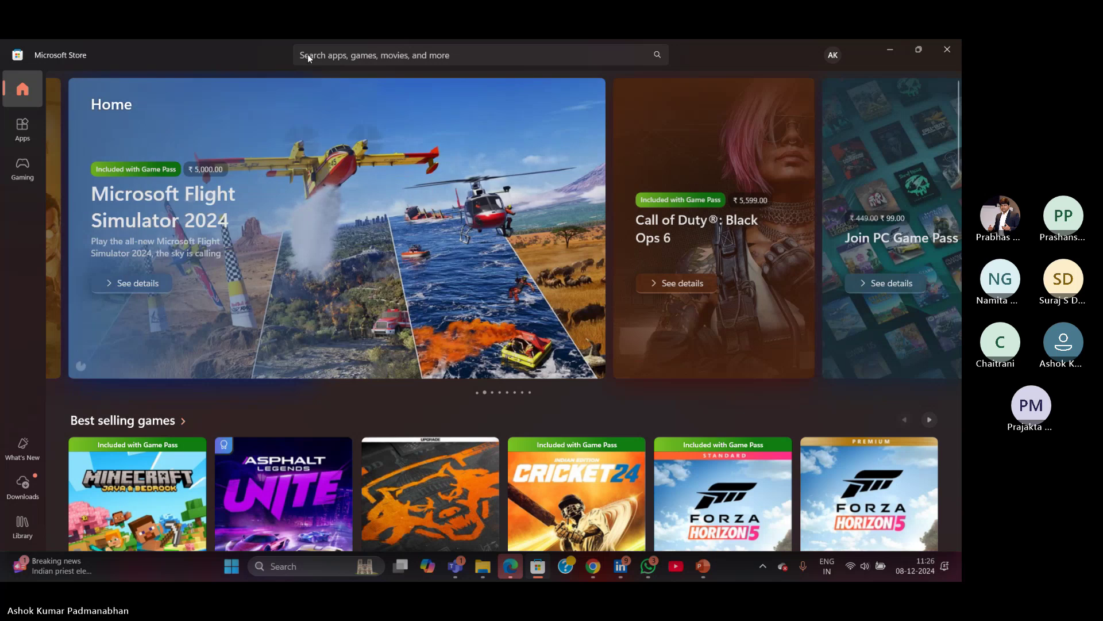
Search Microsoft Store for "power bi desktop" and open the Power BI Desktop app page.
click(459, 55)
text(pow)
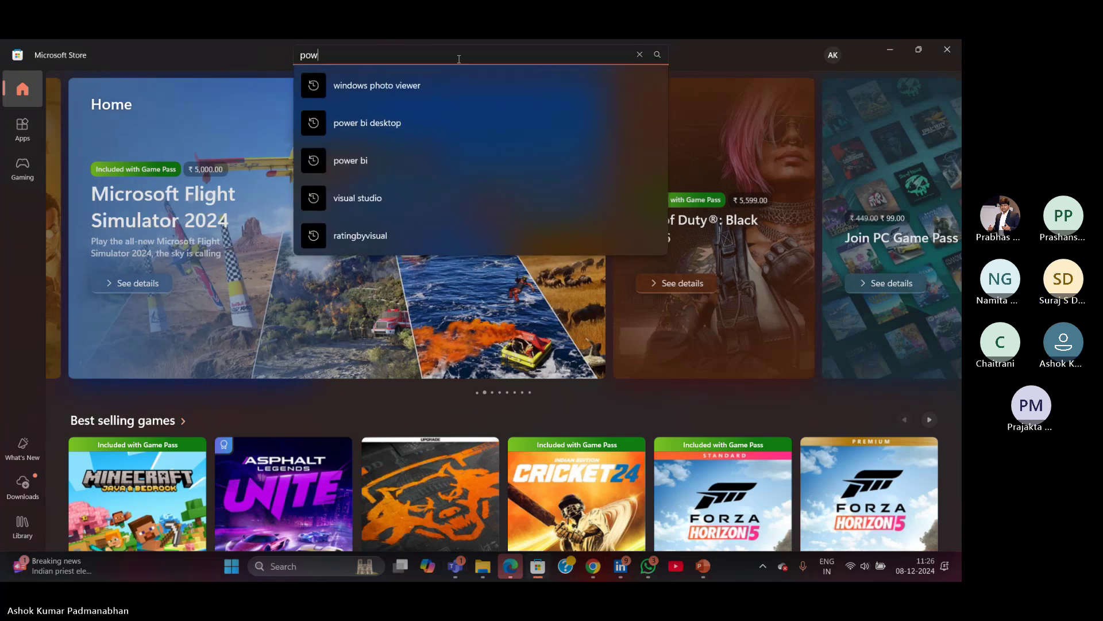
text(er bi desk)
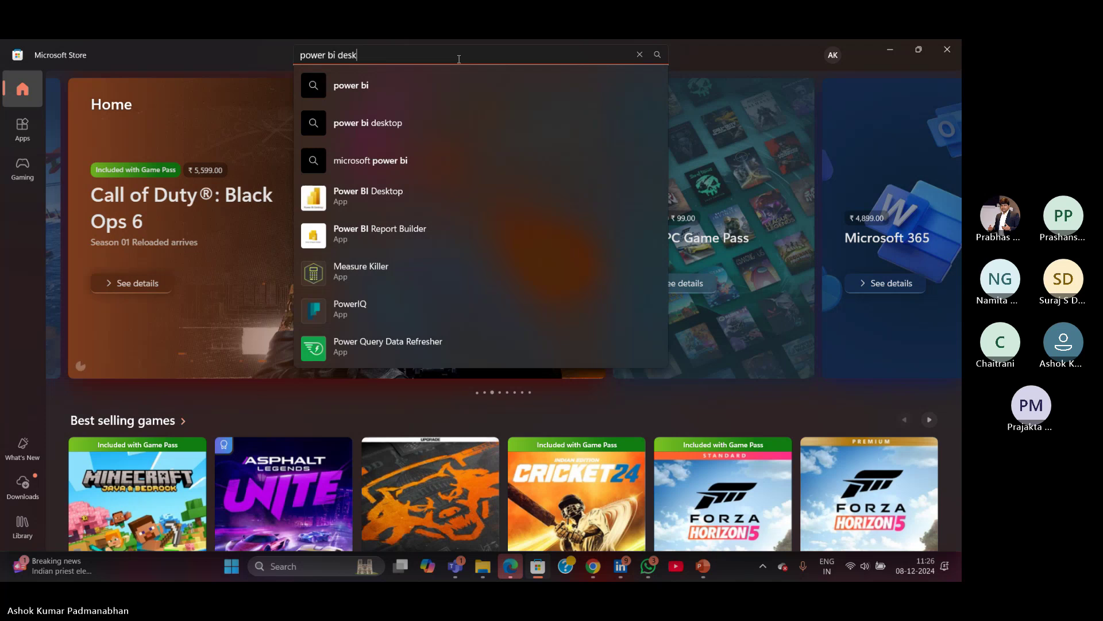
text(top)
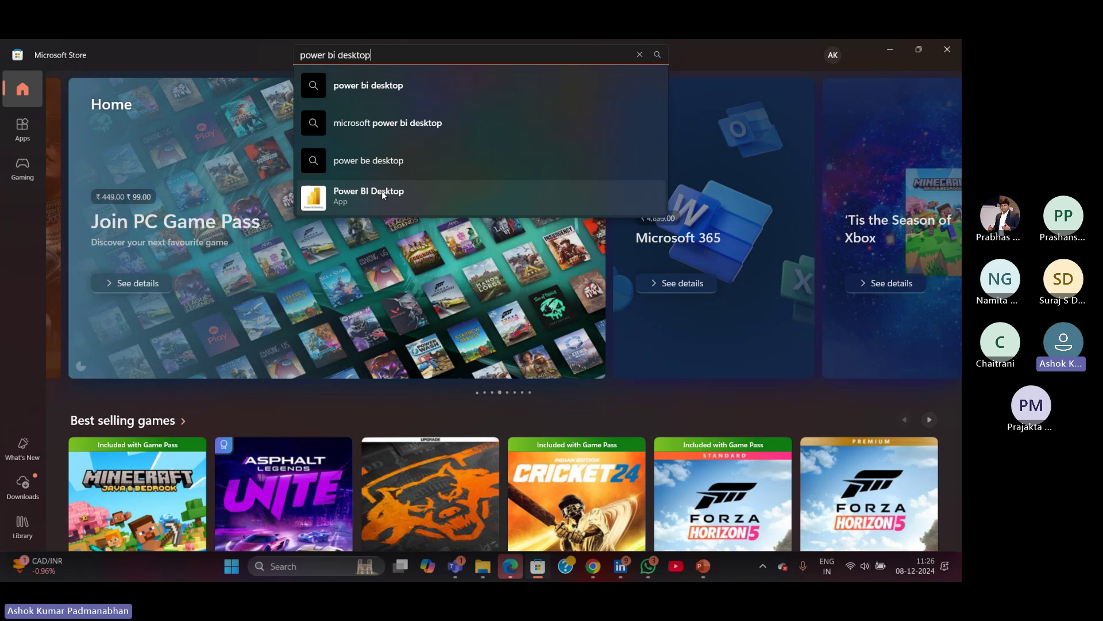
click(382, 195)
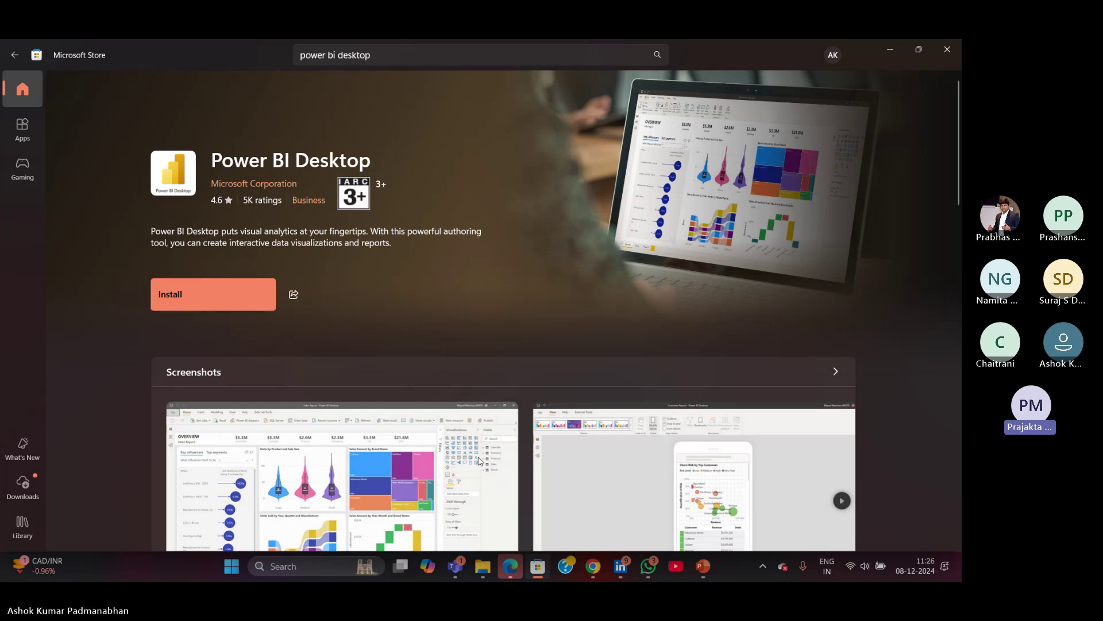
Shorten the store search to "power bi" and preview the install option on the Power BI Desktop result.
click(546, 55)
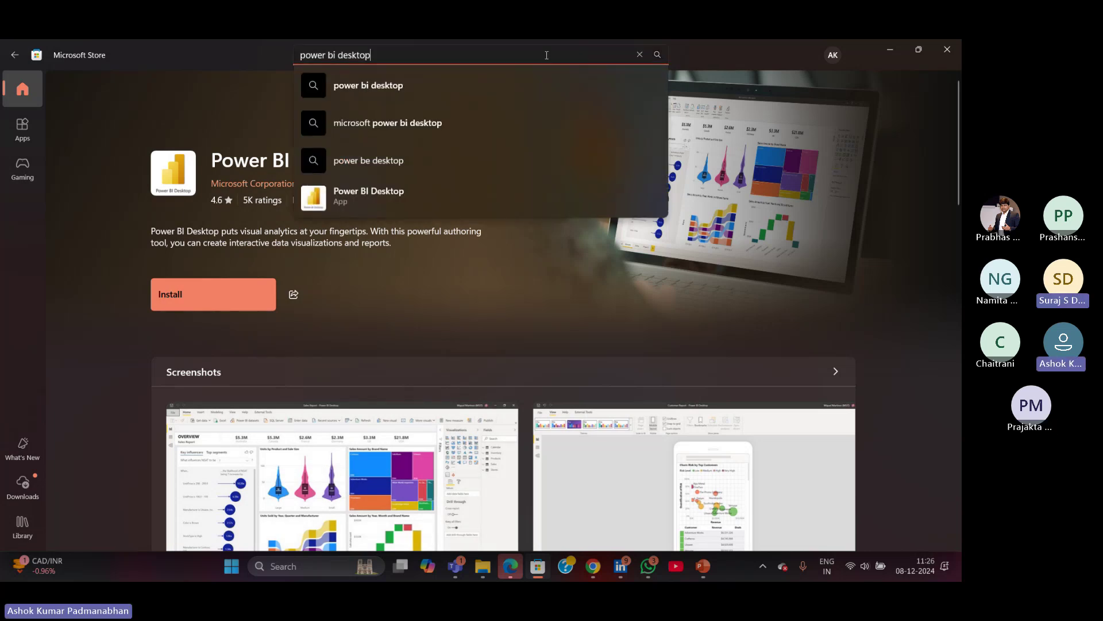
key(BackSpace)
key(BackSpace)
key(BackSpace)
key(BackSpace)
key(BackSpace)
key(BackSpace)
key(BackSpace)
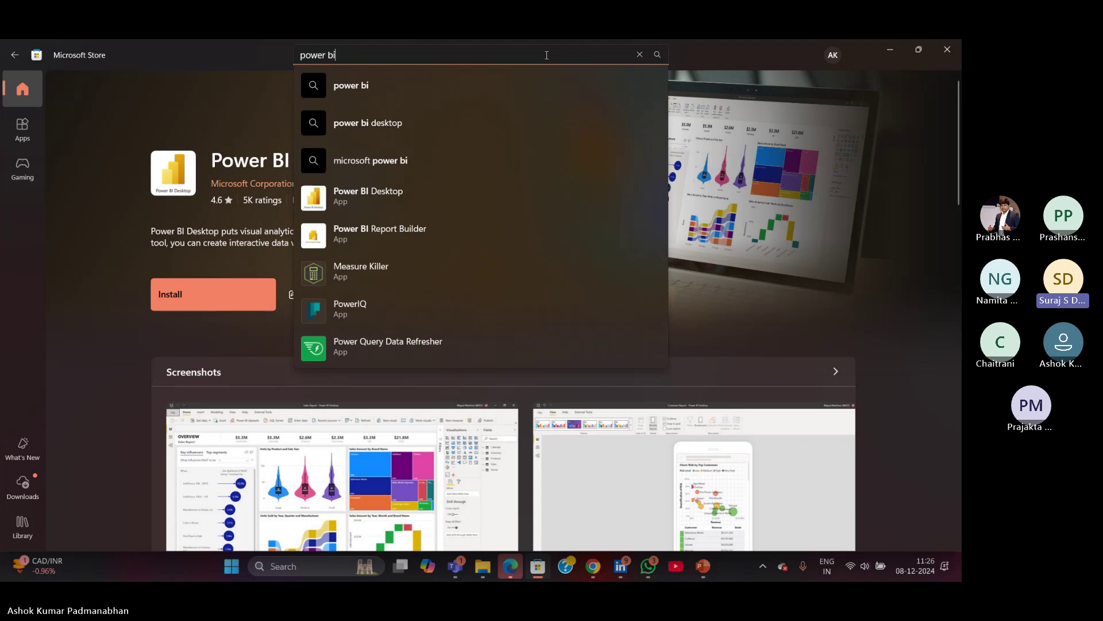
key(Return)
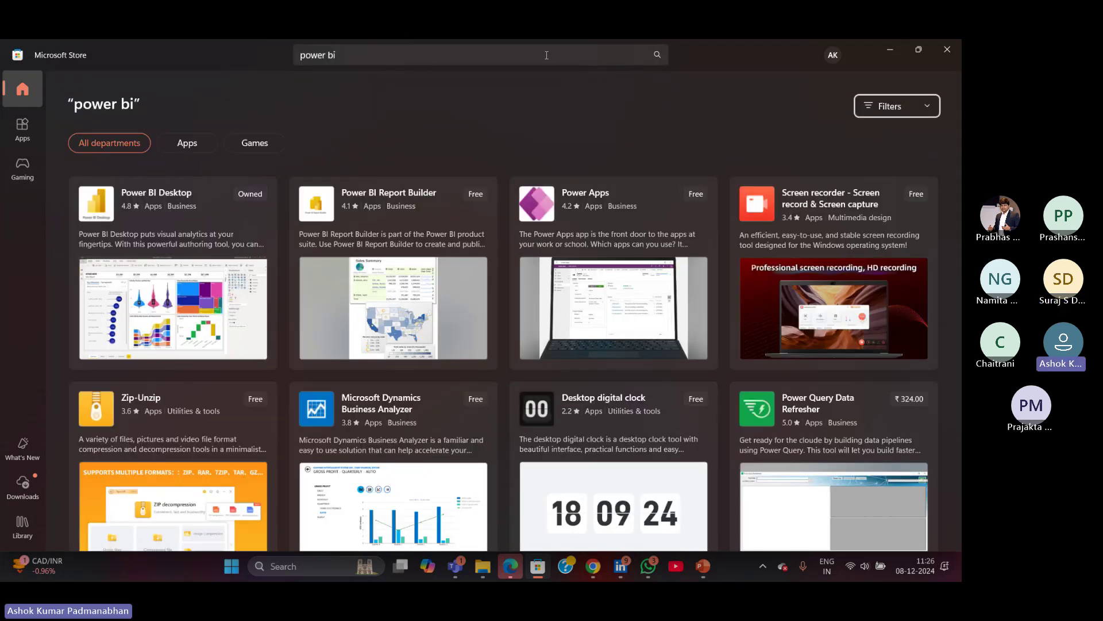
mouse_move(178, 221)
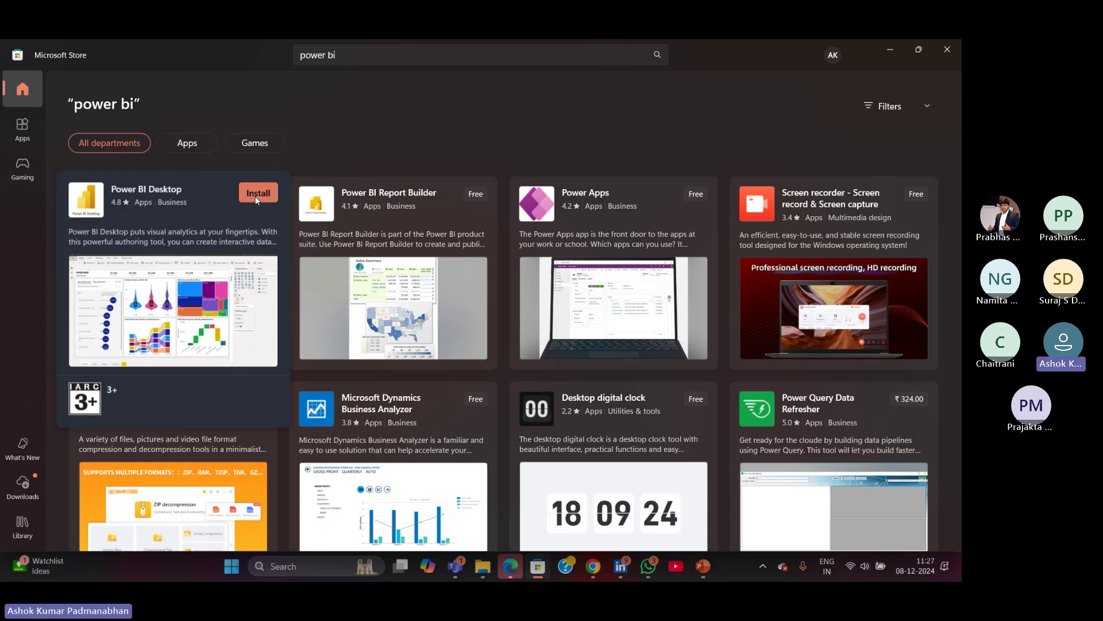
Search Windows for "power bi" again to check whether the desktop app is present, and dismiss the results.
click(301, 567)
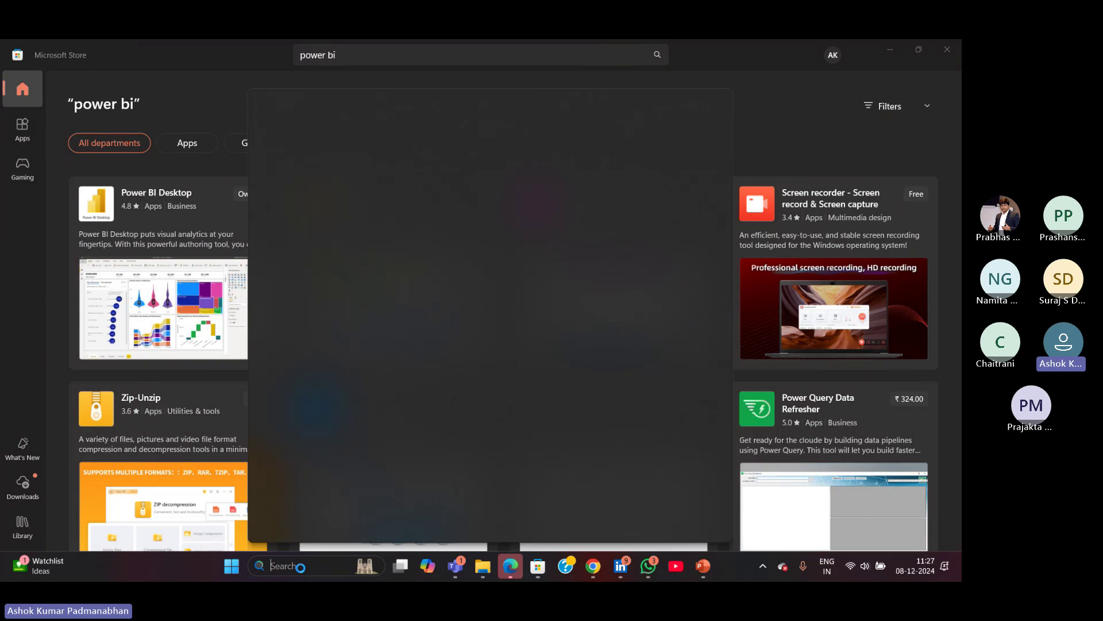
text(power bi)
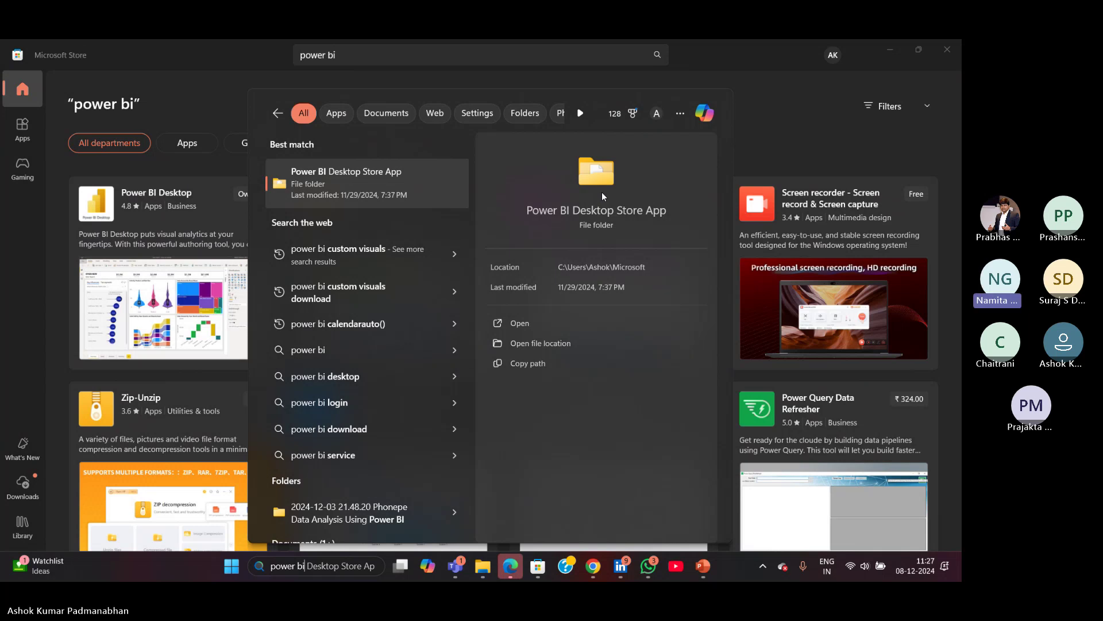
click(198, 105)
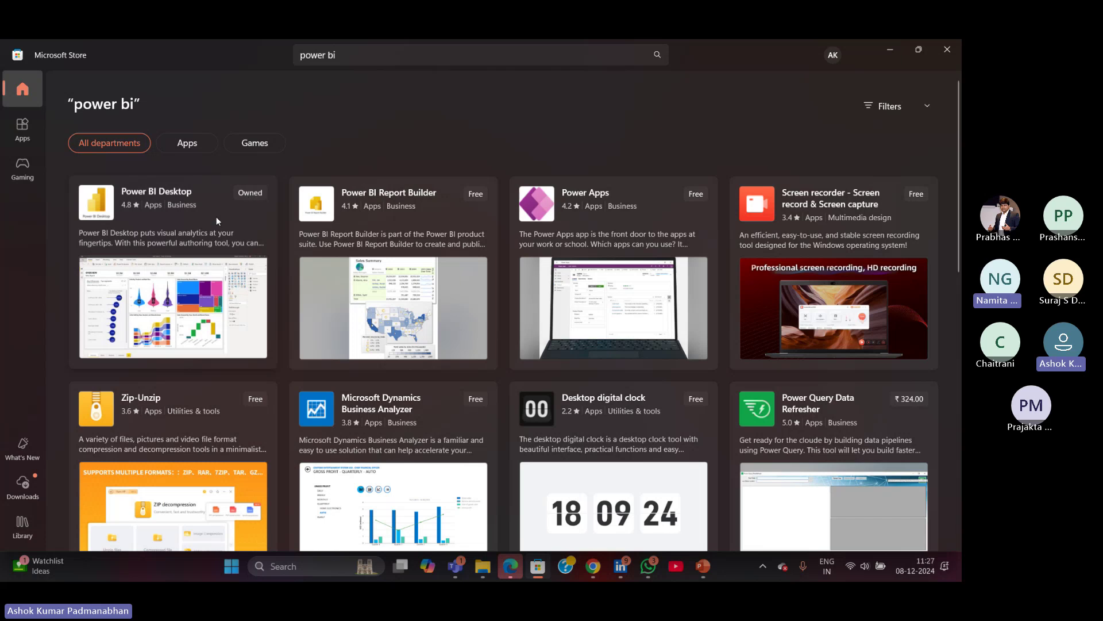
Start installing Power BI Desktop from its result in the Microsoft Store search.
mouse_move(216, 216)
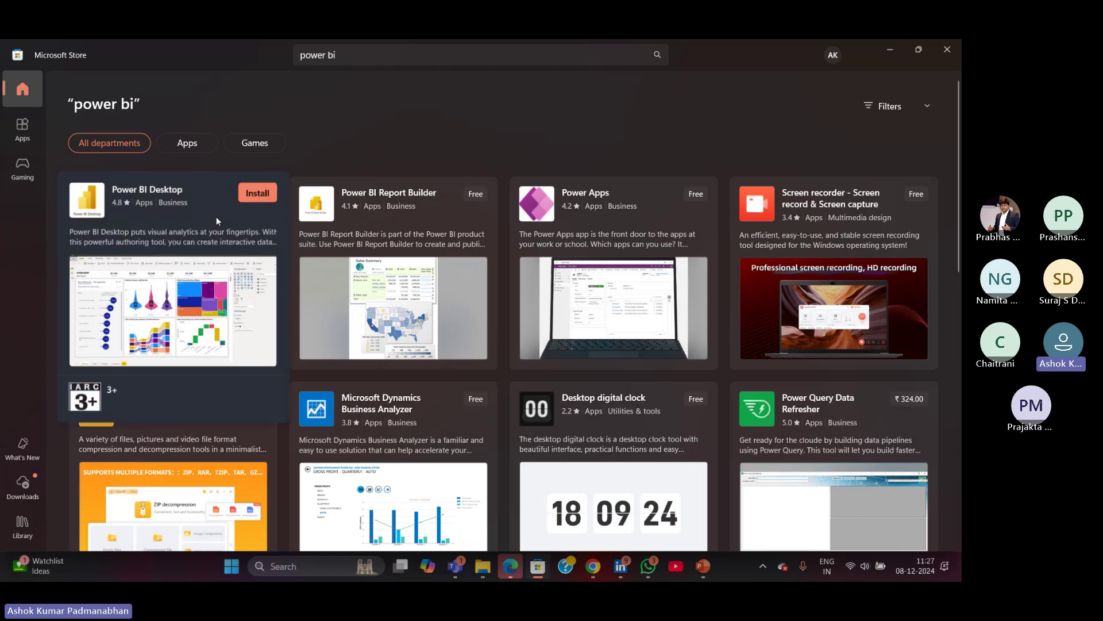
click(257, 195)
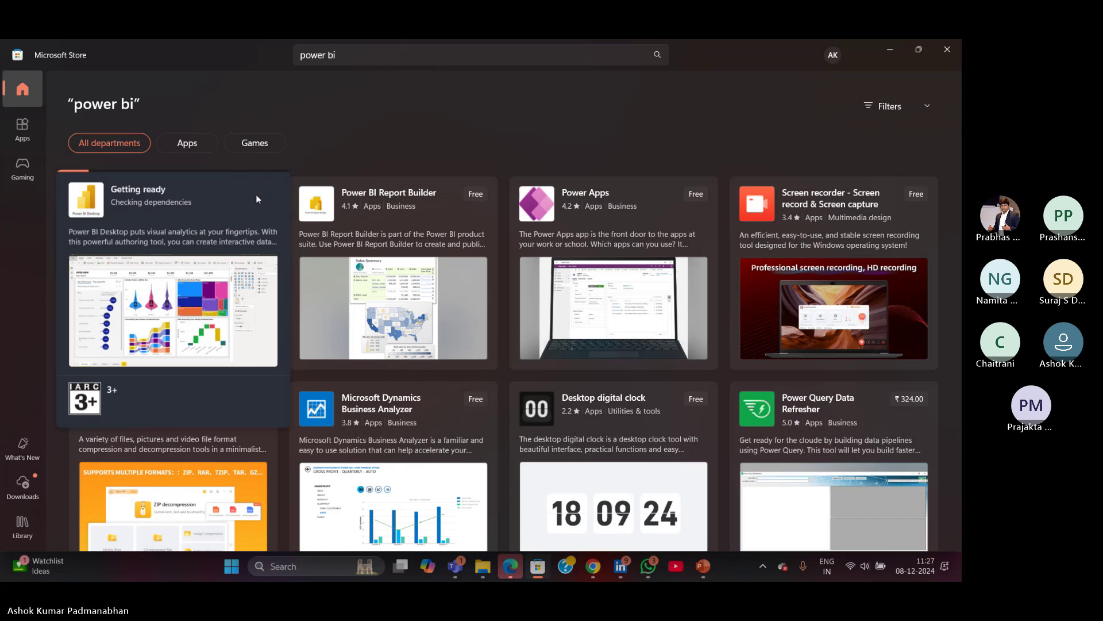
mouse_move(236, 225)
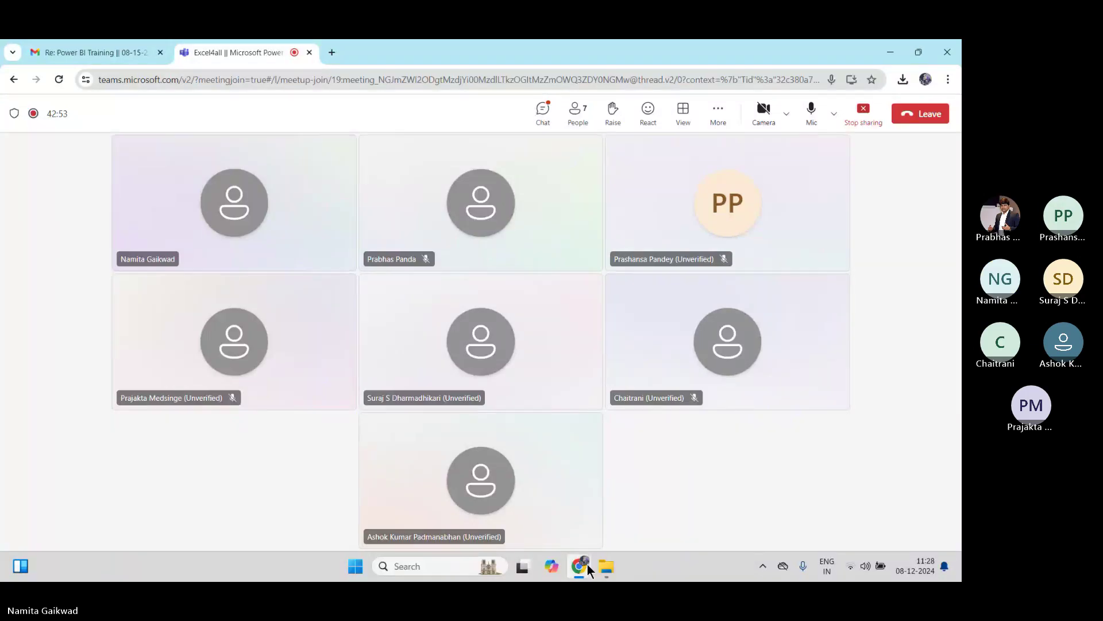
On the participant's shared computer, search Windows for "pow" and choose to uninstall Power BI Desktop, opening the installed apps settings.
mouse_move(585, 563)
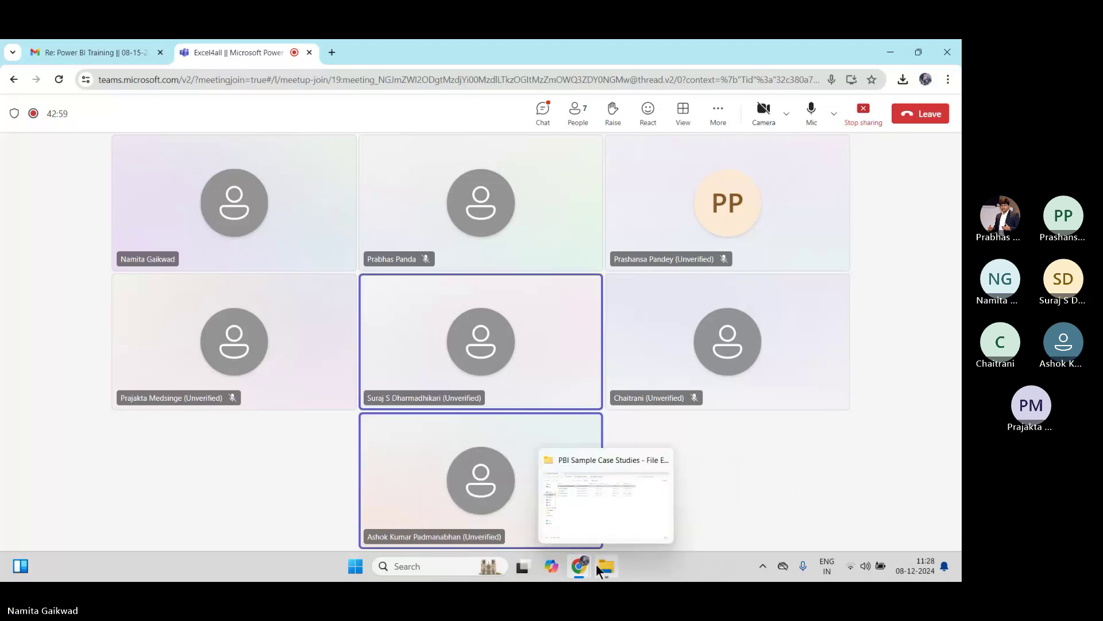
click(446, 569)
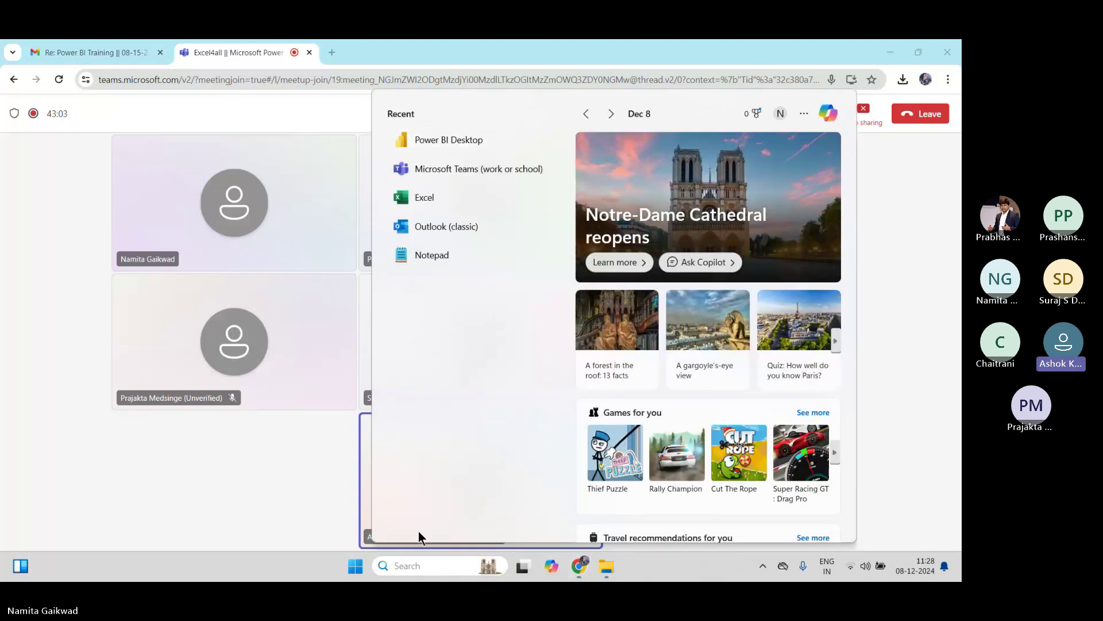
text(pow)
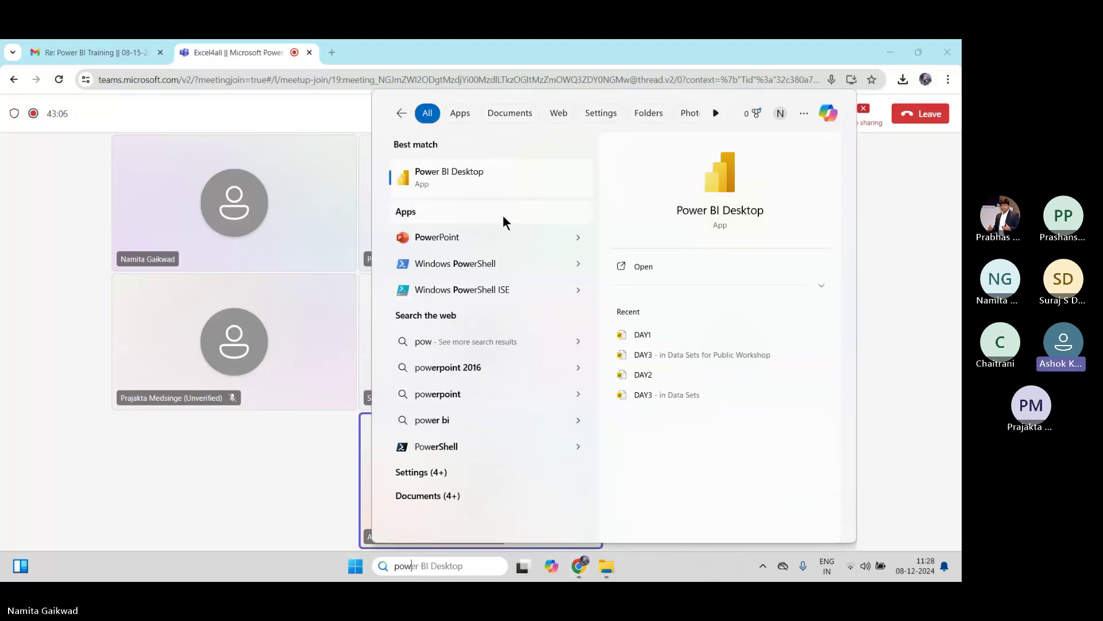
right_click(504, 192)
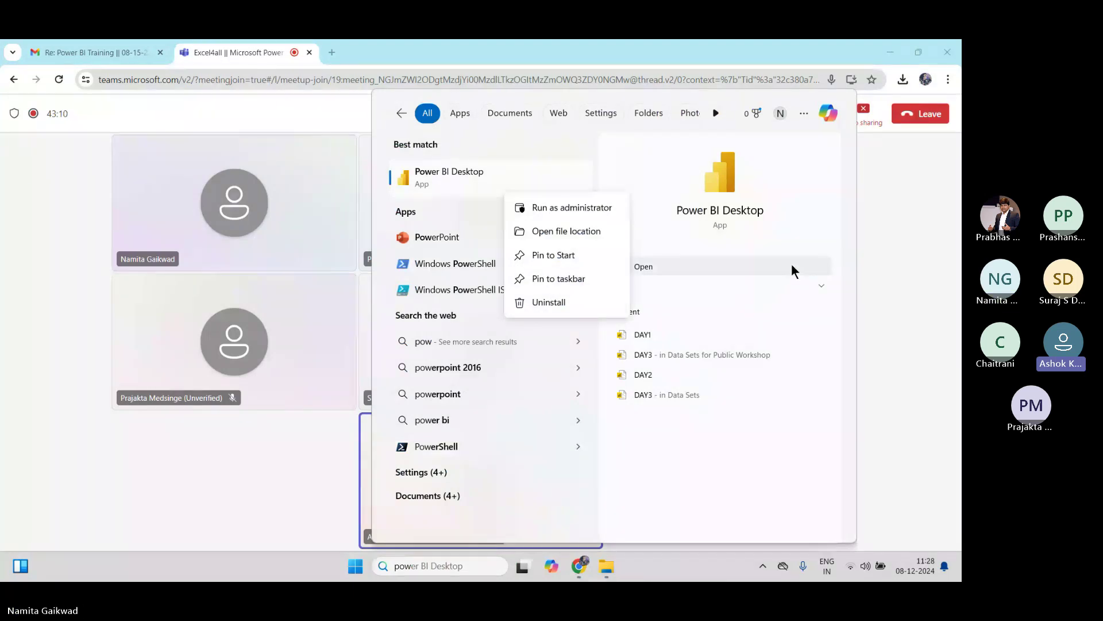
click(584, 305)
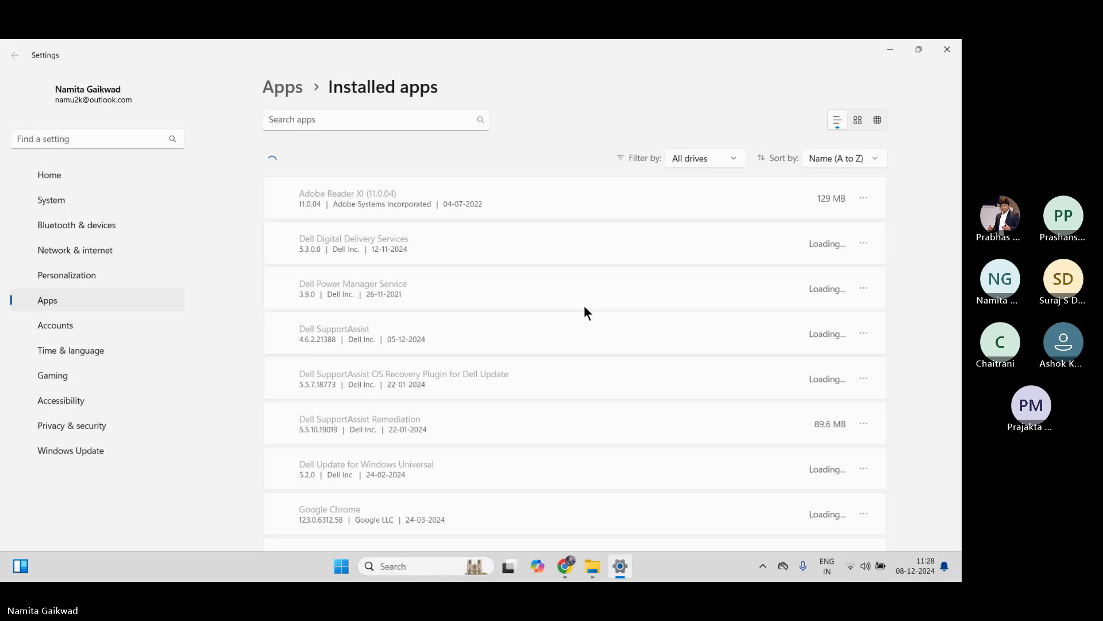
Filter the installed apps by "Power", uninstall Microsoft PowerBI Desktop, and confirm its removal in the setup wizard.
click(347, 124)
text(Power)
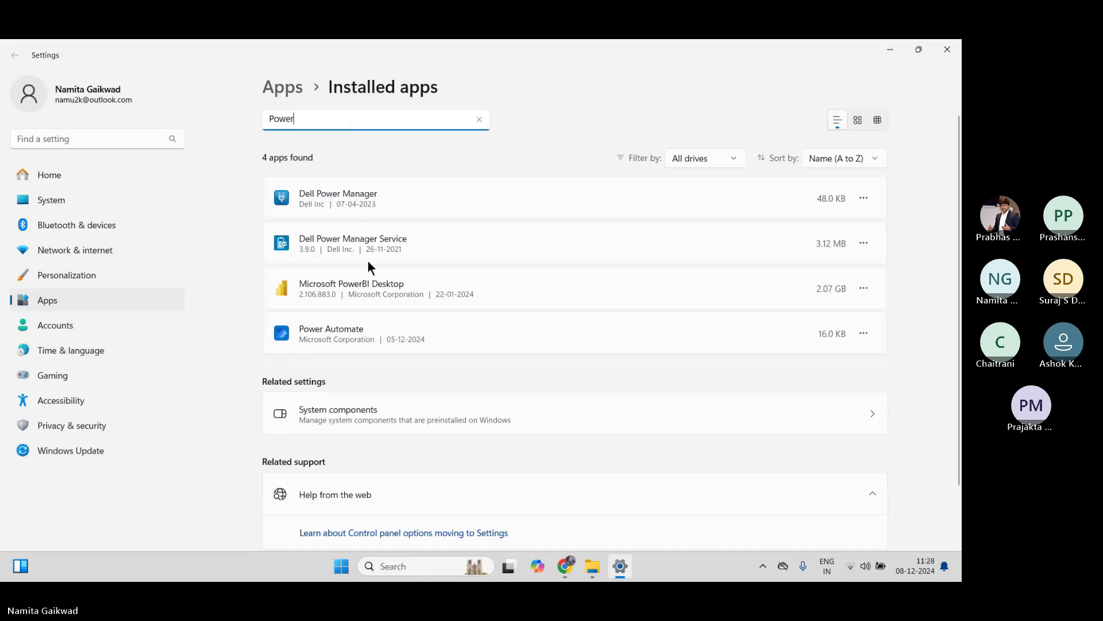
click(863, 291)
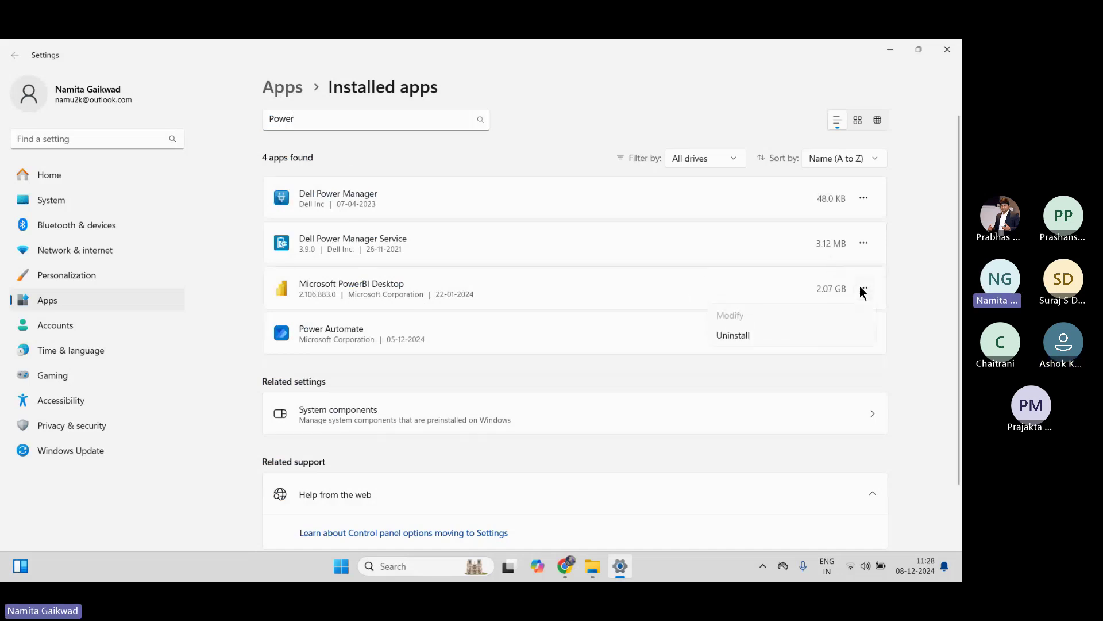
click(732, 335)
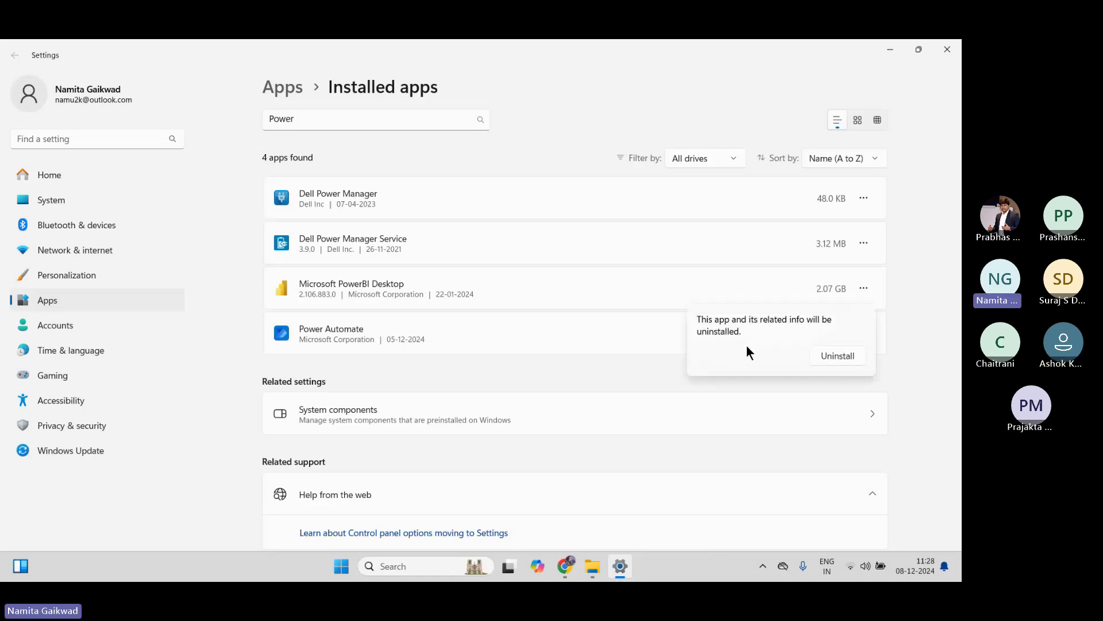
click(829, 356)
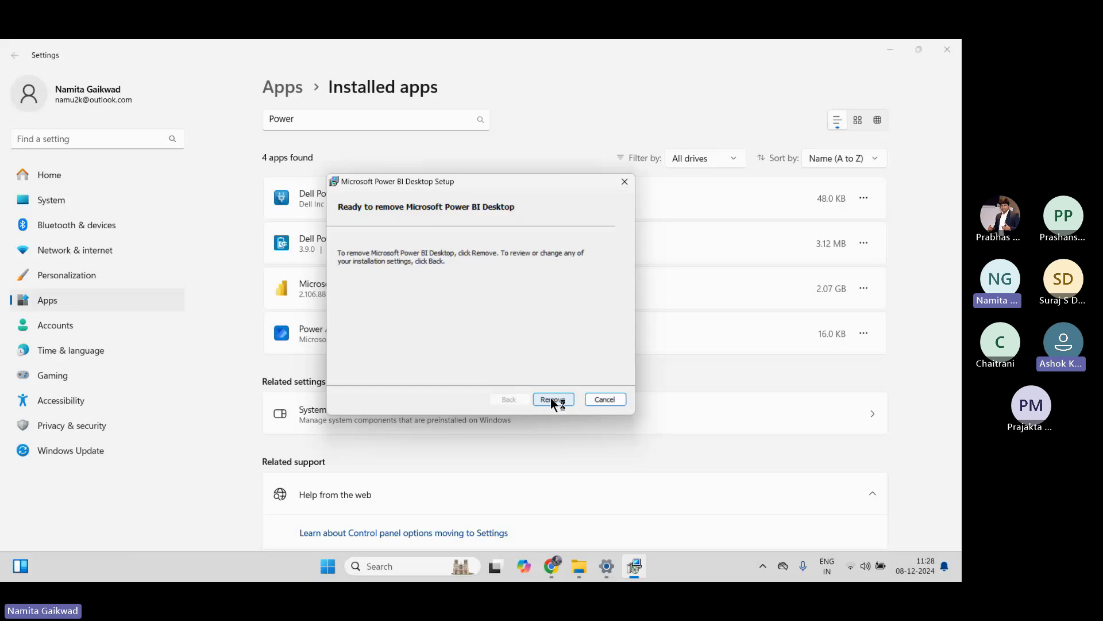
click(553, 401)
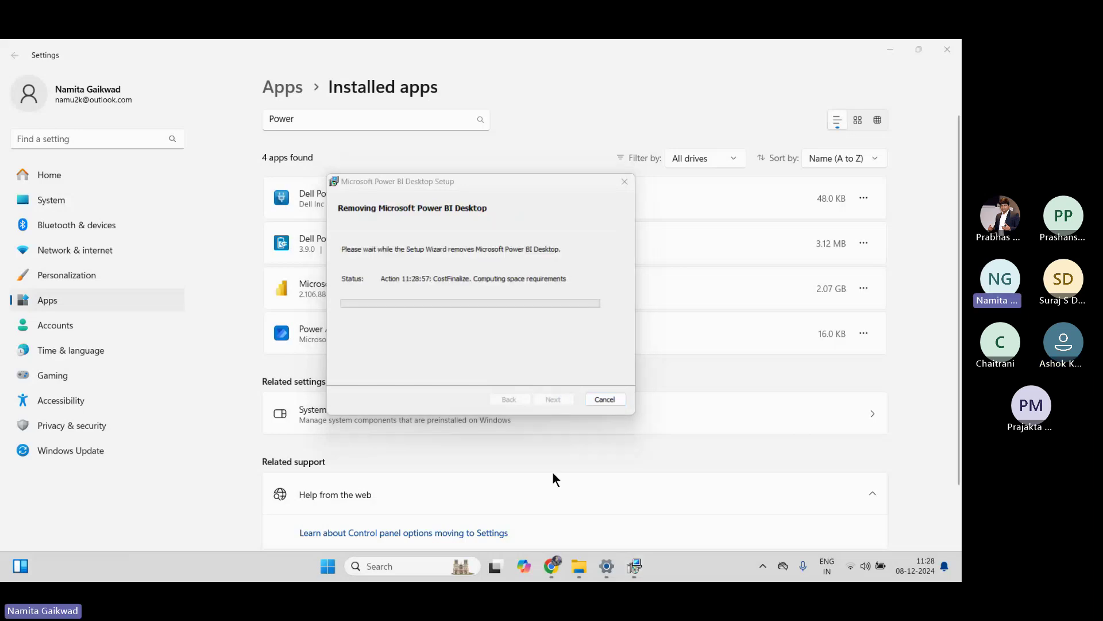
Switch to the Teams meeting in the browser and stop sharing the participant's screen.
mouse_move(561, 571)
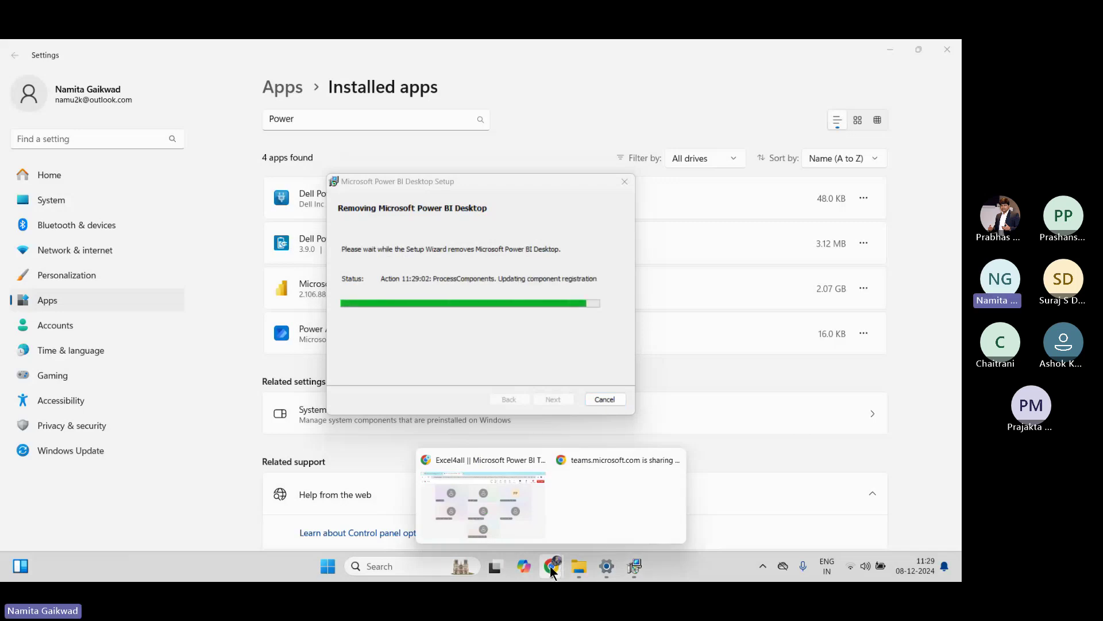
mouse_move(616, 554)
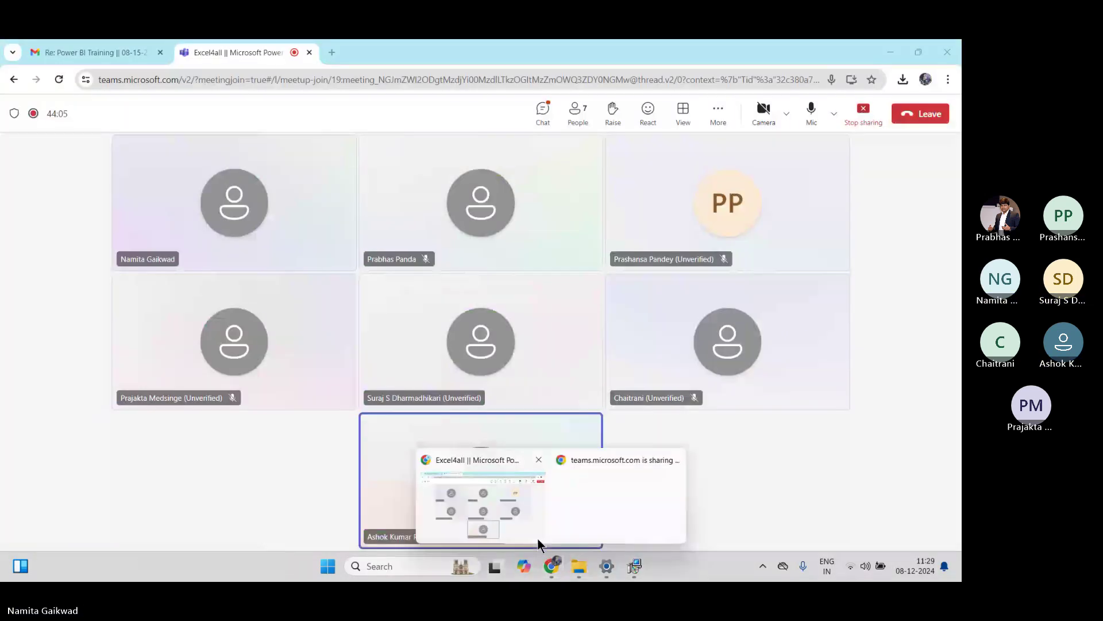
click(536, 538)
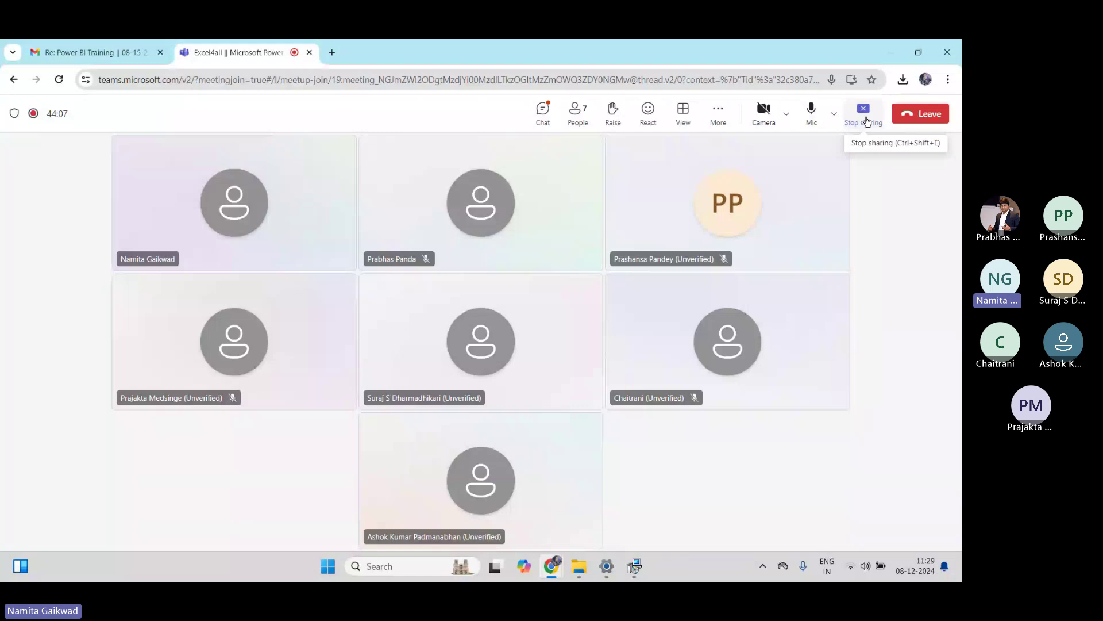
click(868, 120)
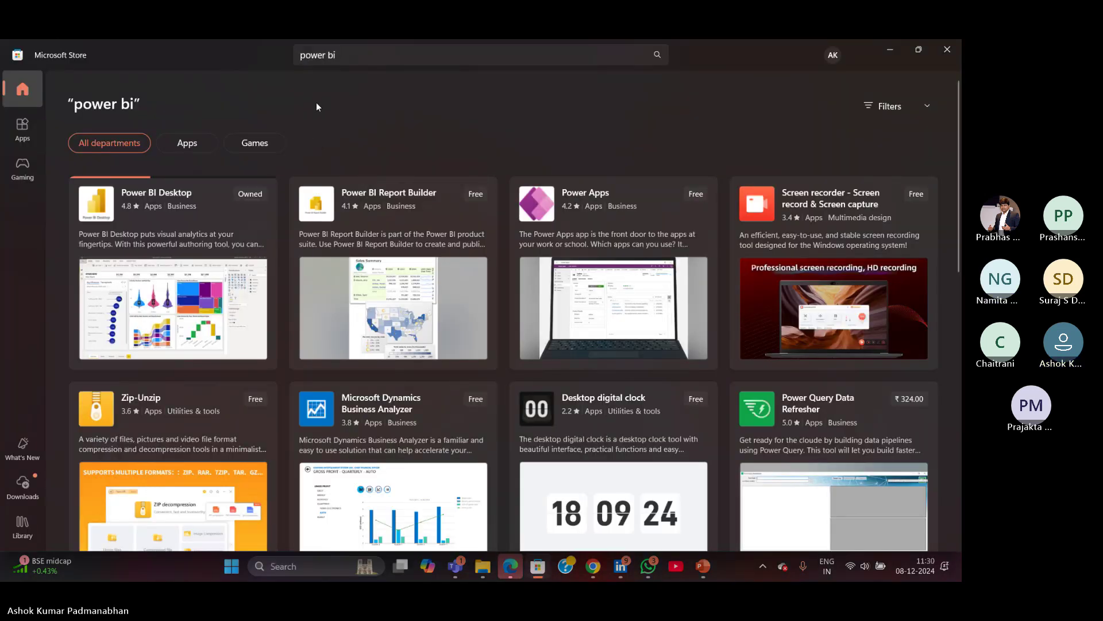
Repeat the Microsoft Store search for "power bi" and monitor the installation status of Power BI Desktop.
click(360, 50)
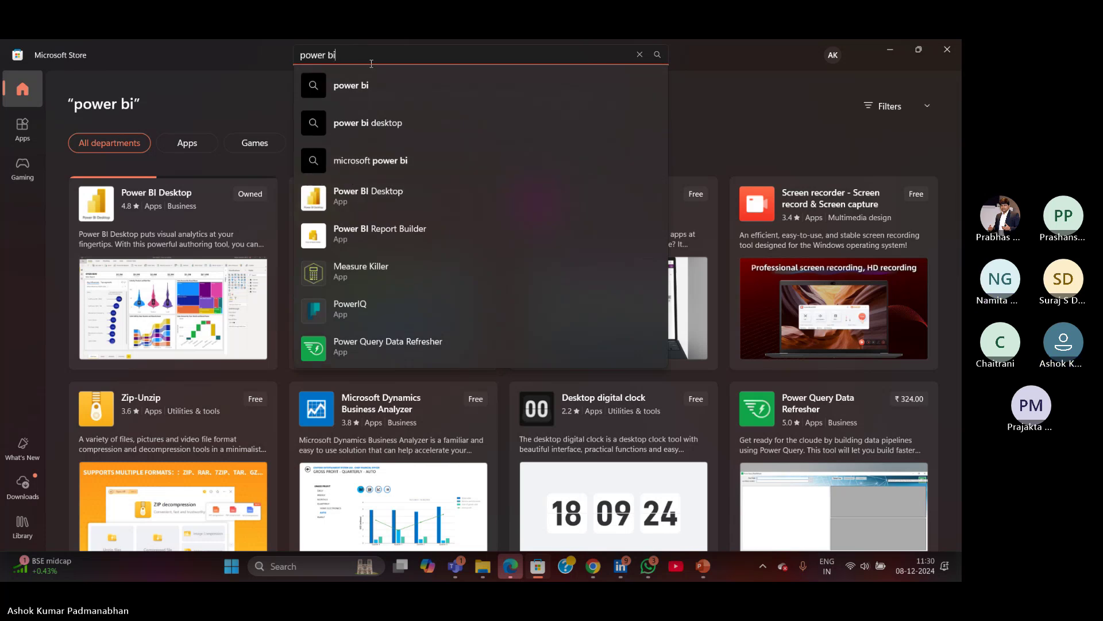
key(Return)
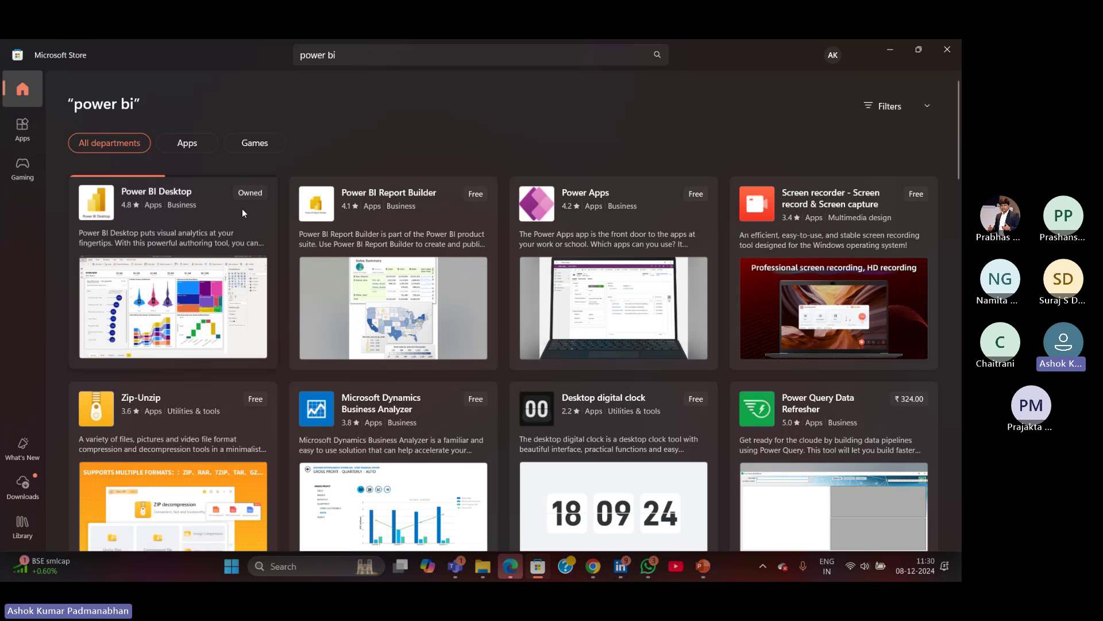
mouse_move(256, 194)
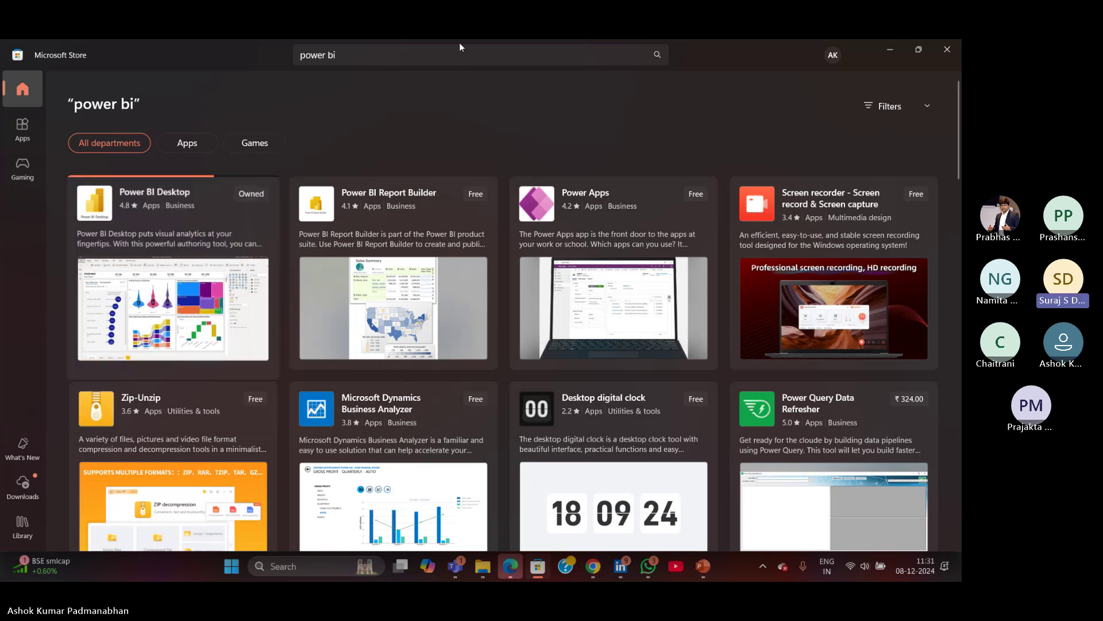
mouse_move(454, 241)
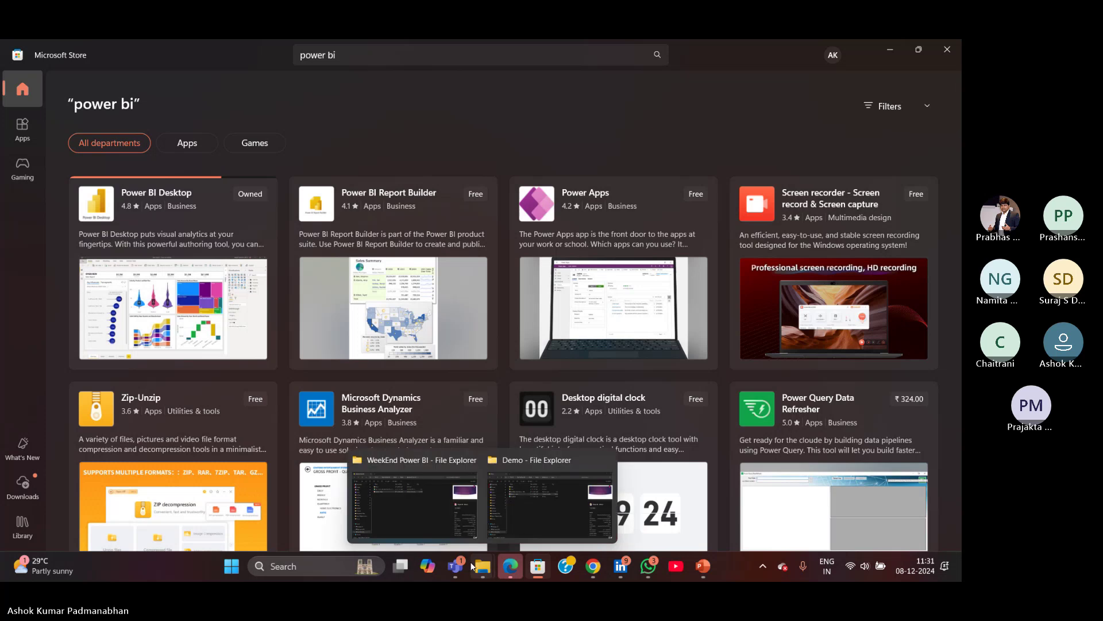
mouse_move(637, 308)
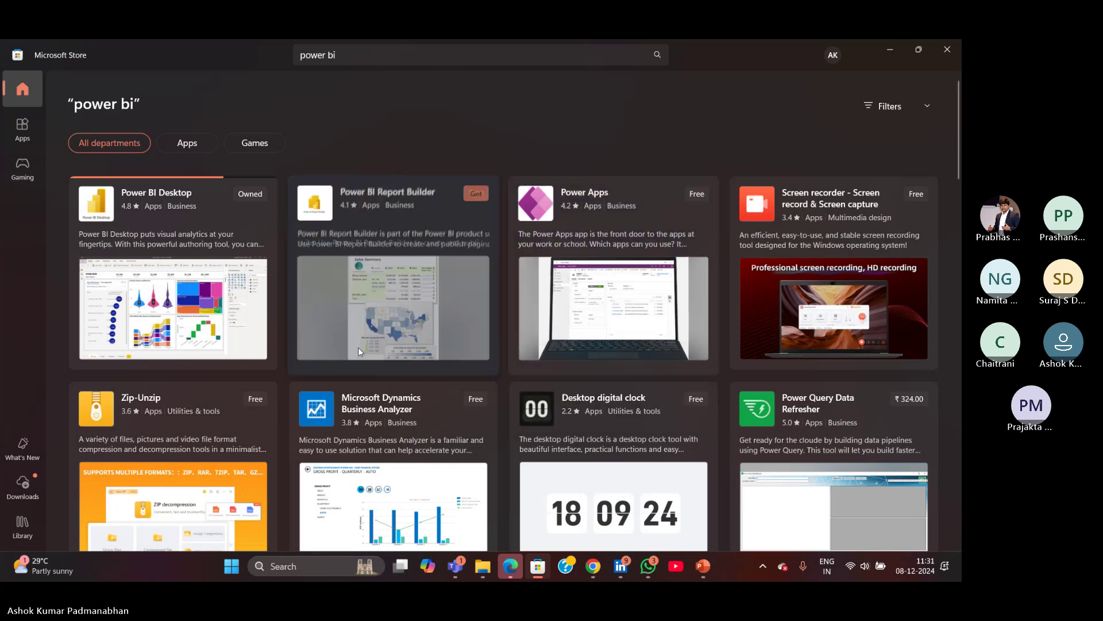
mouse_move(256, 215)
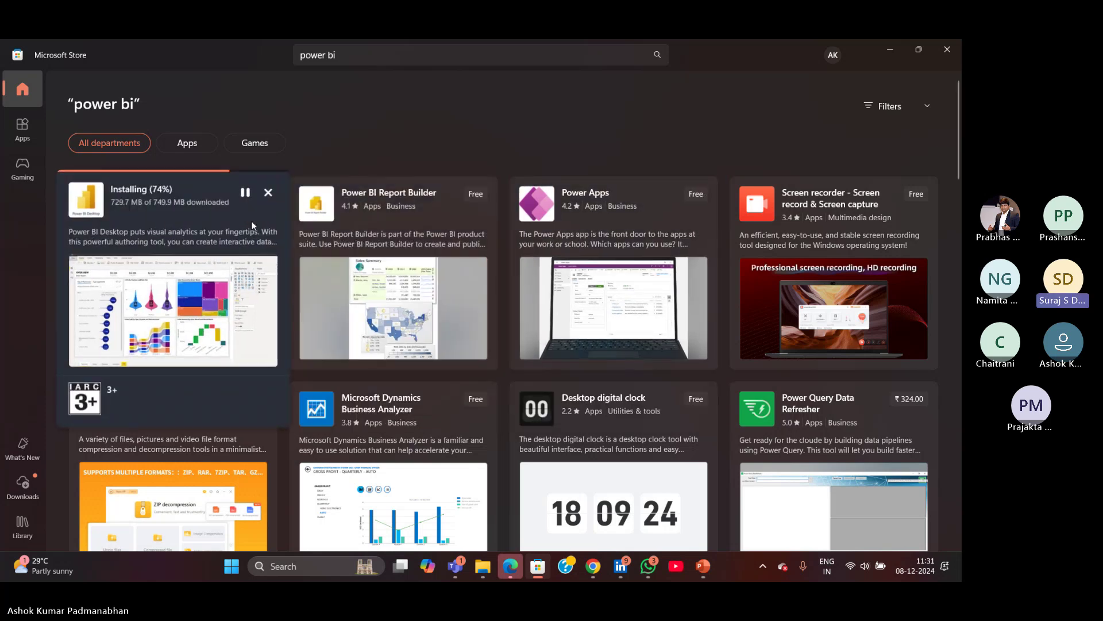
click(889, 52)
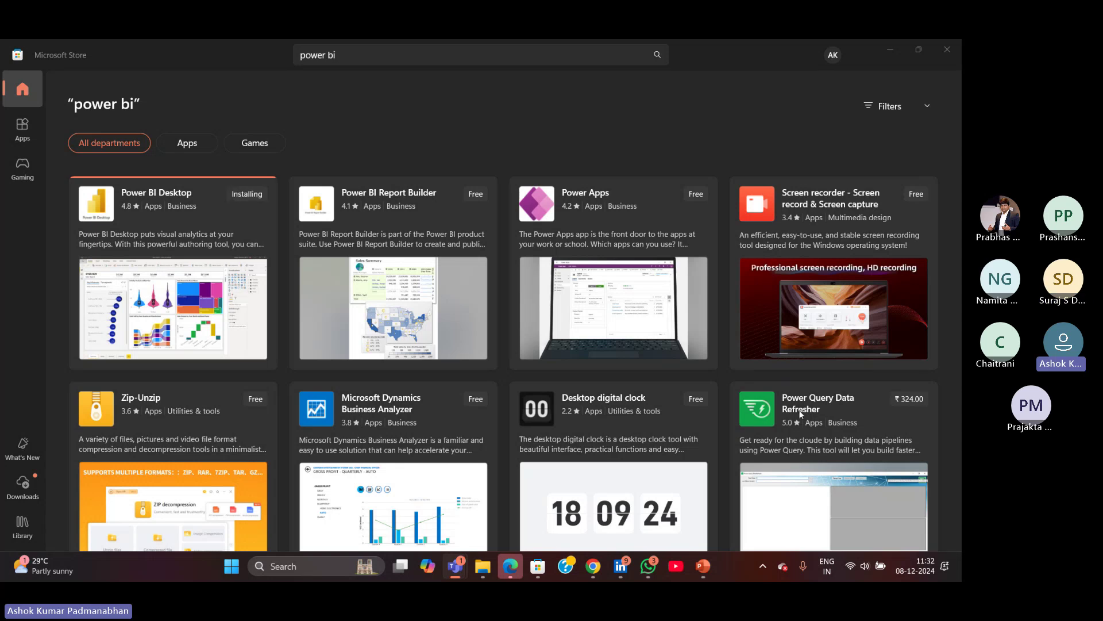
mouse_move(309, 261)
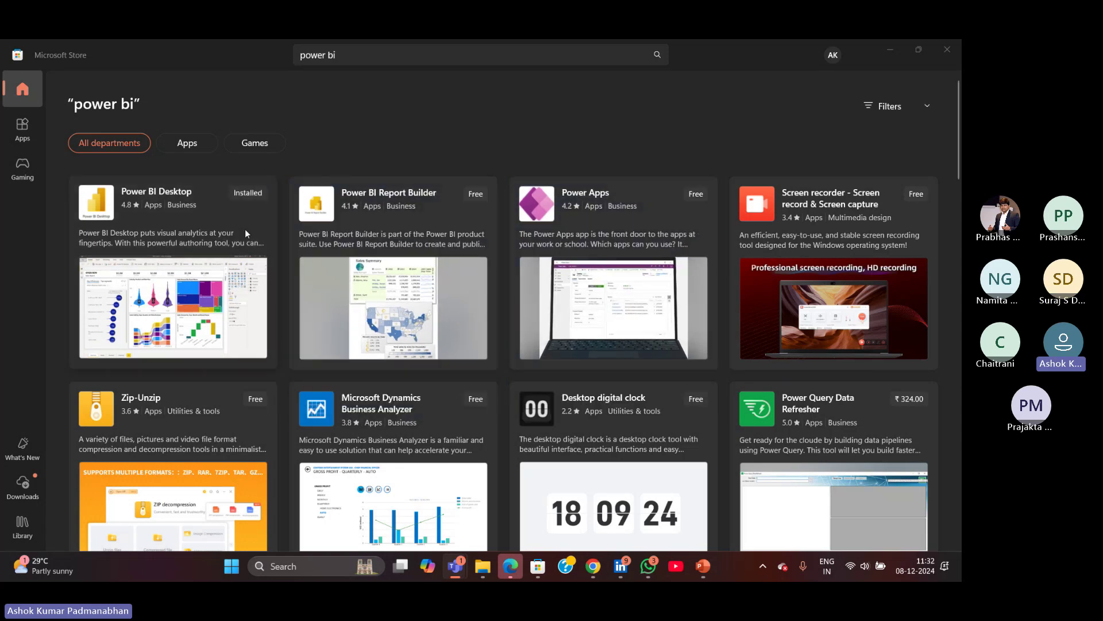
mouse_move(246, 229)
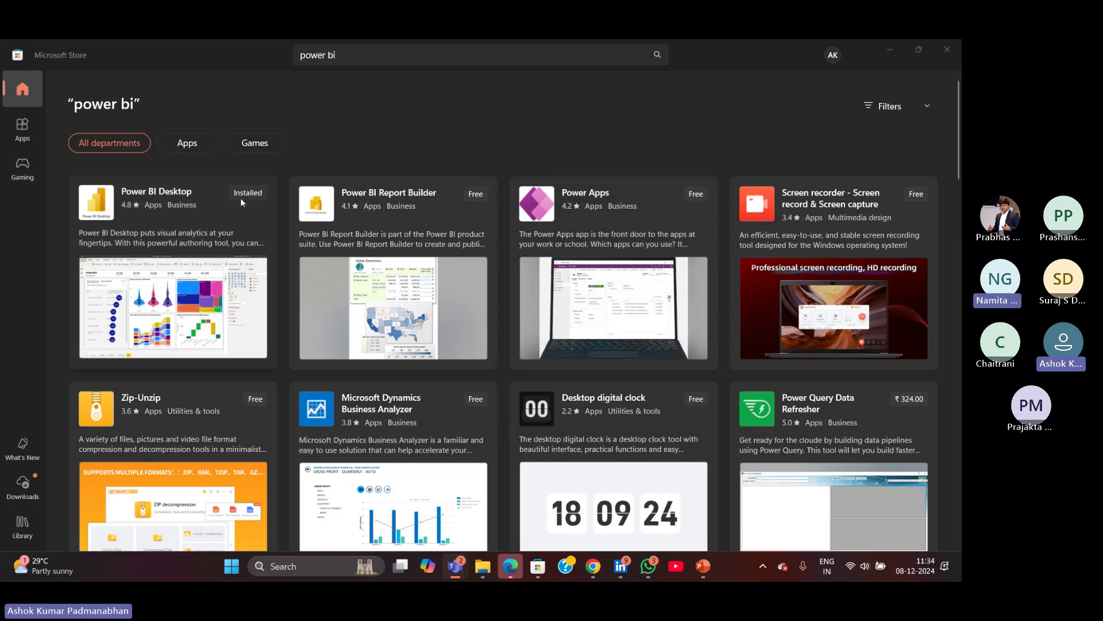
mouse_move(244, 199)
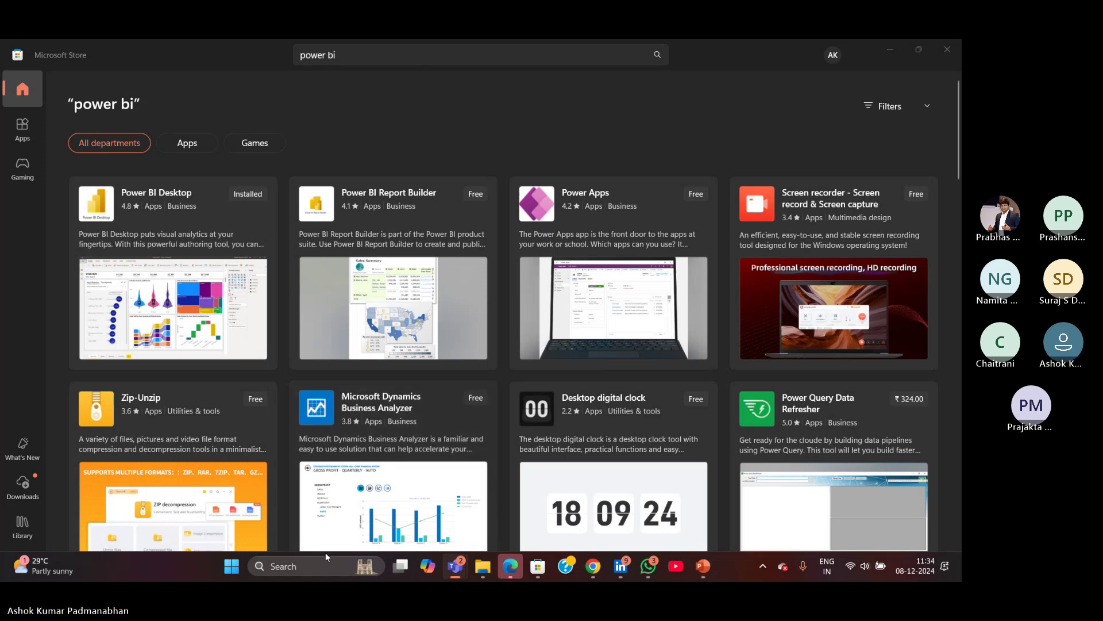
With Microsoft Store closed, launch Power BI Desktop from a Windows search for "power bi" and start a blank report.
click(948, 53)
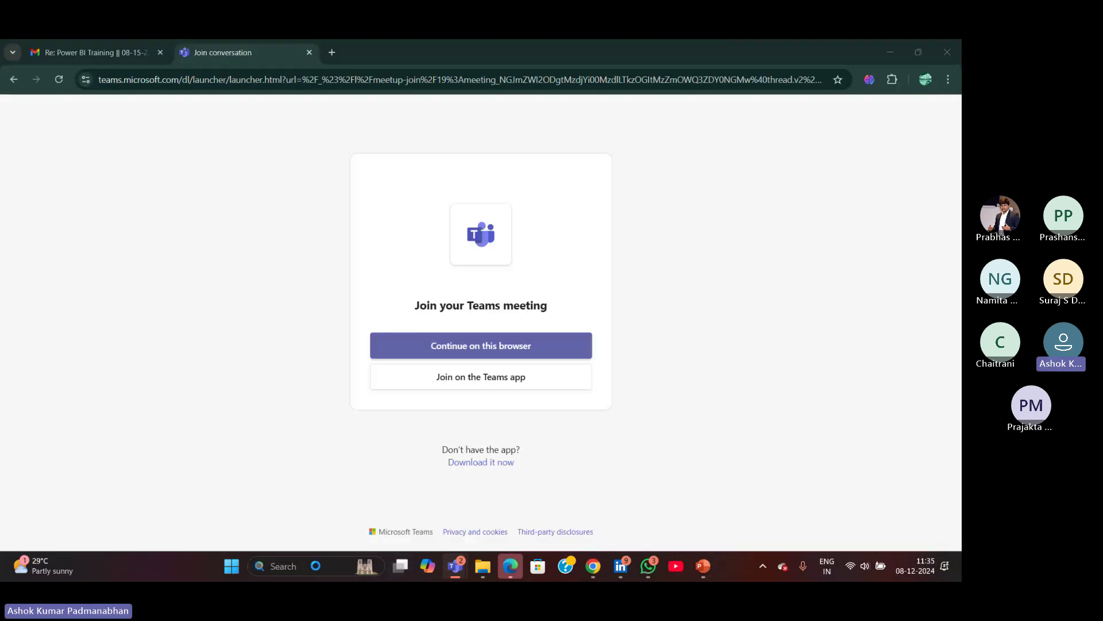
click(288, 566)
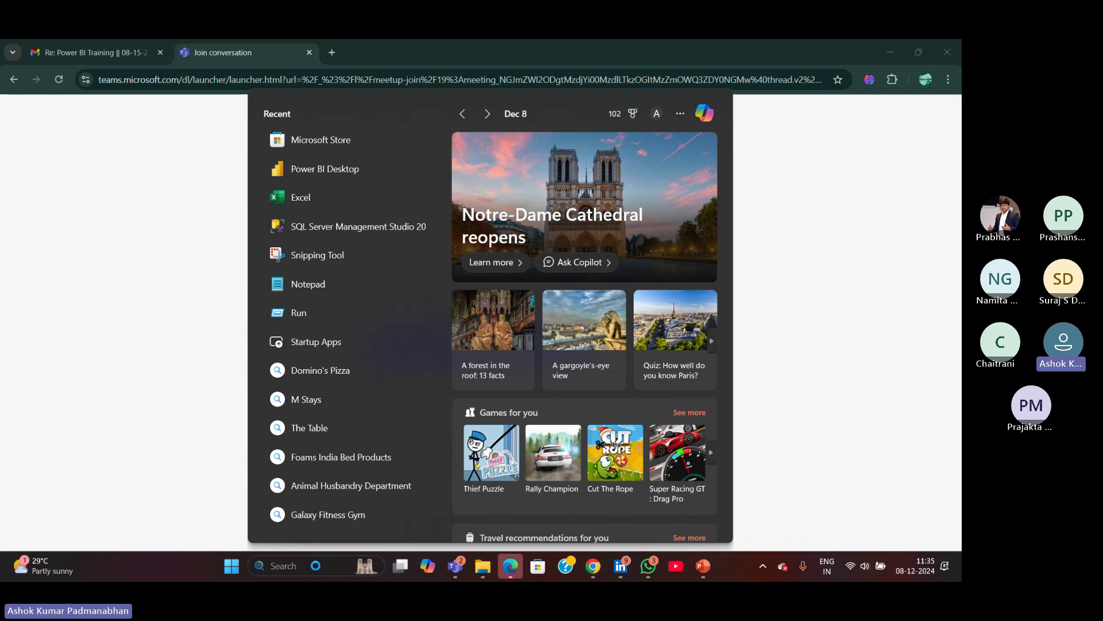
text(power bi)
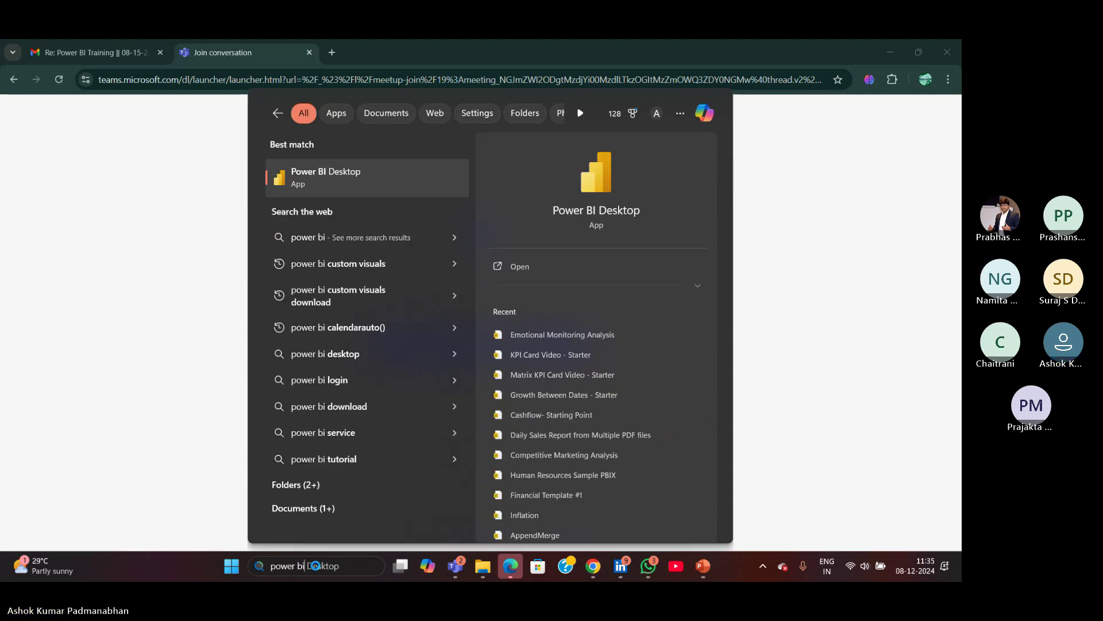
click(345, 175)
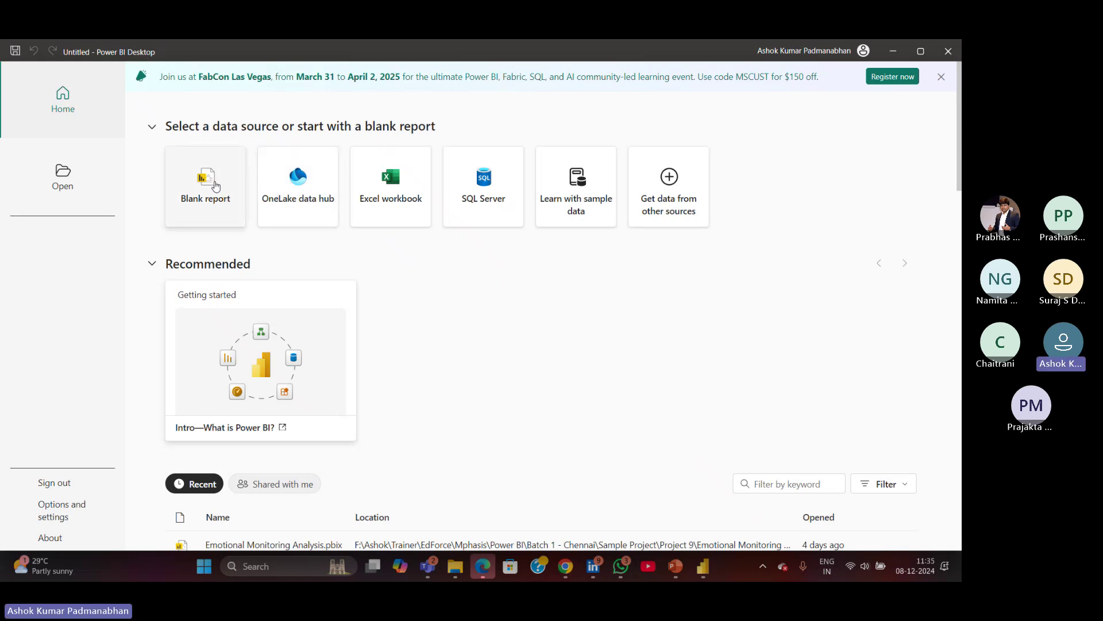
click(216, 185)
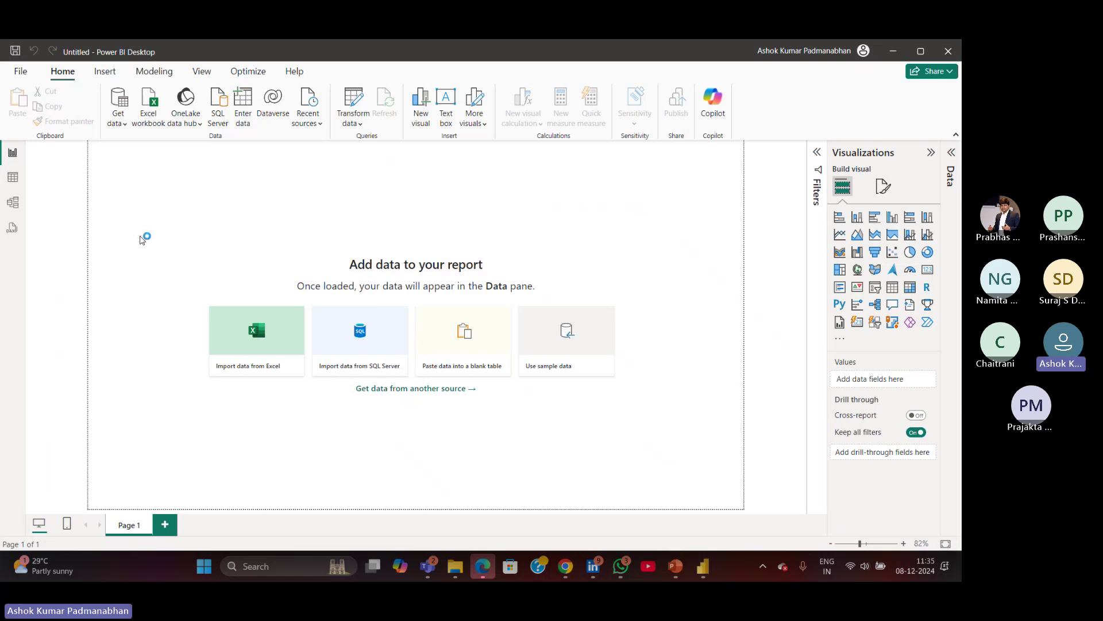
Show the Power BI Desktop version information, highlight the release month and year, and close the details.
click(295, 71)
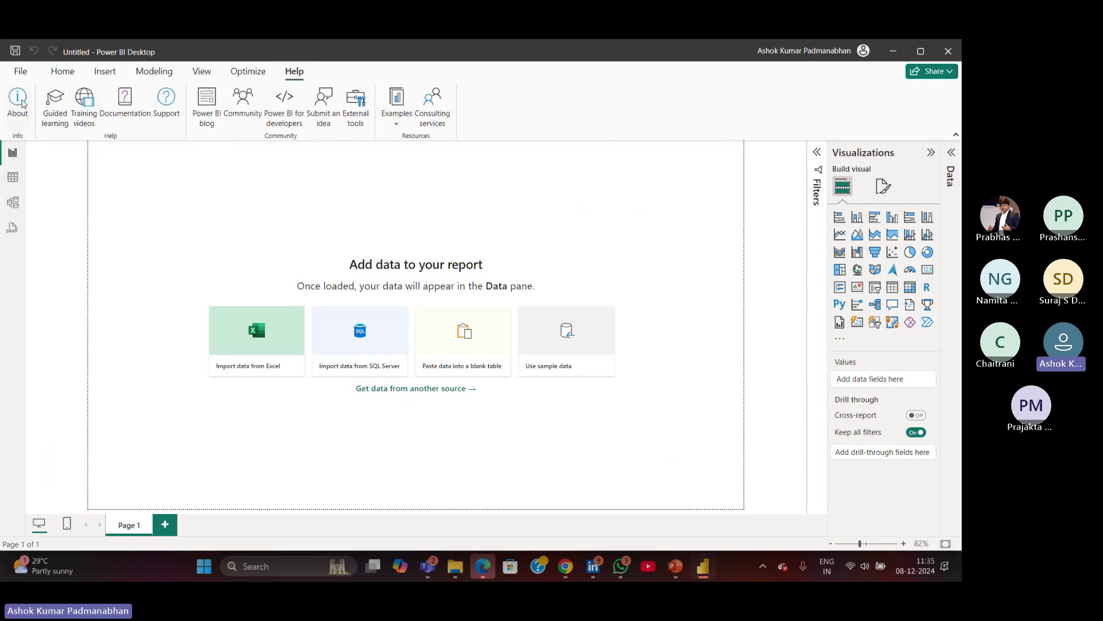
click(18, 99)
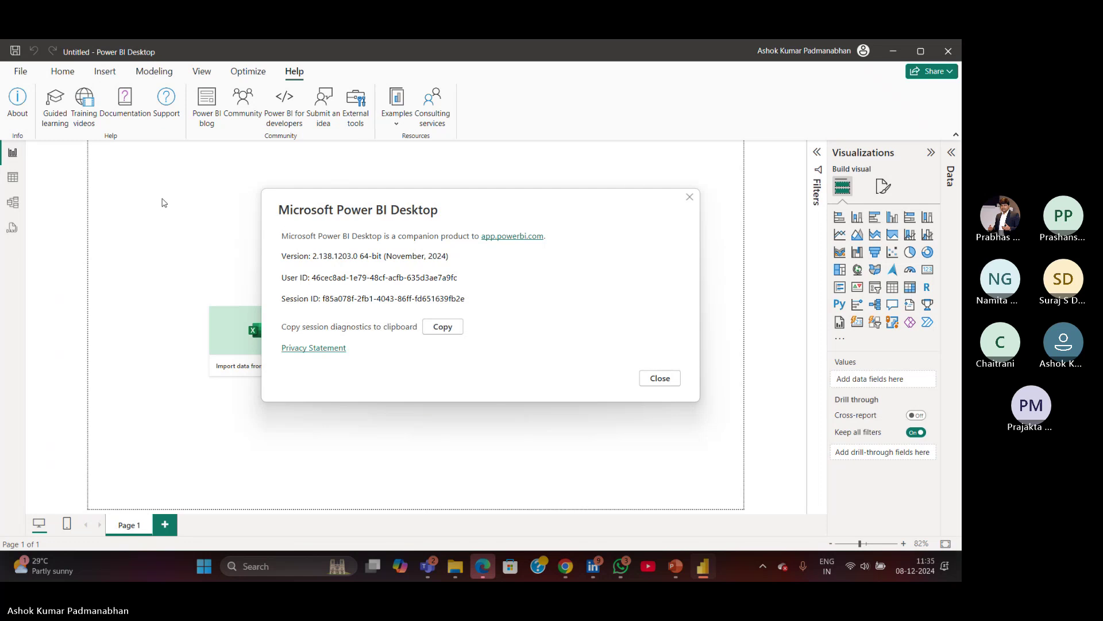
drag(389, 254, 448, 249)
click(524, 262)
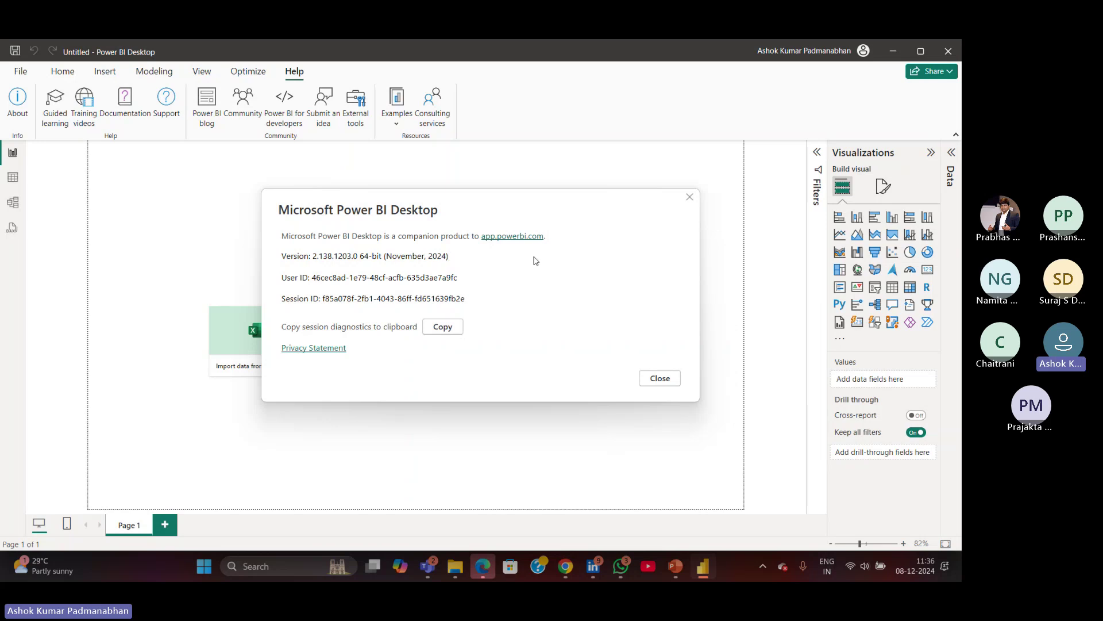
drag(386, 256, 436, 252)
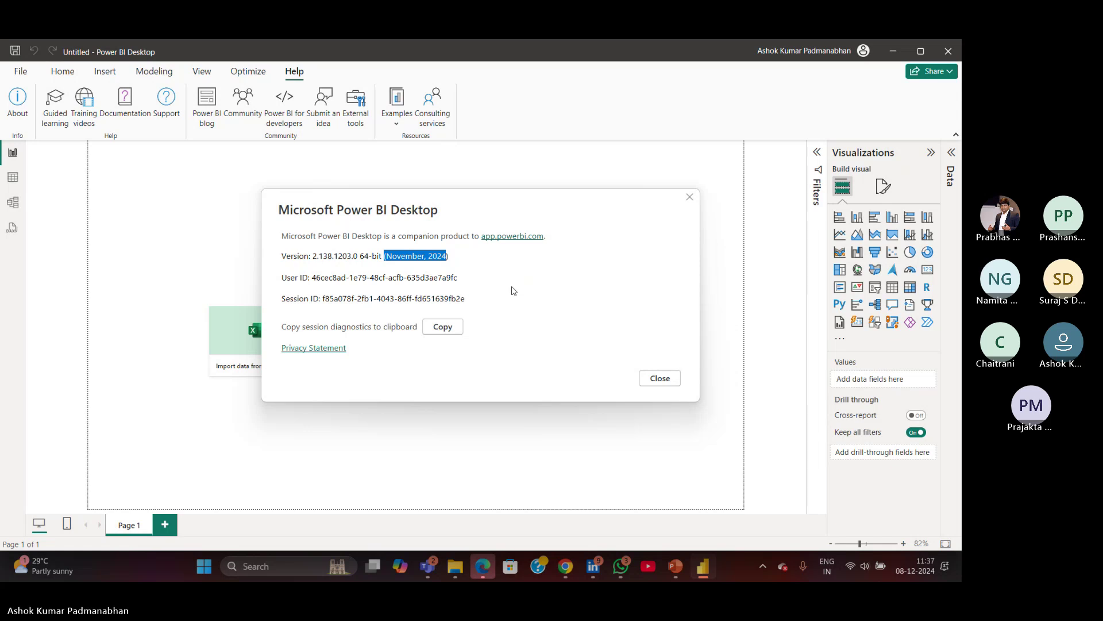
click(658, 379)
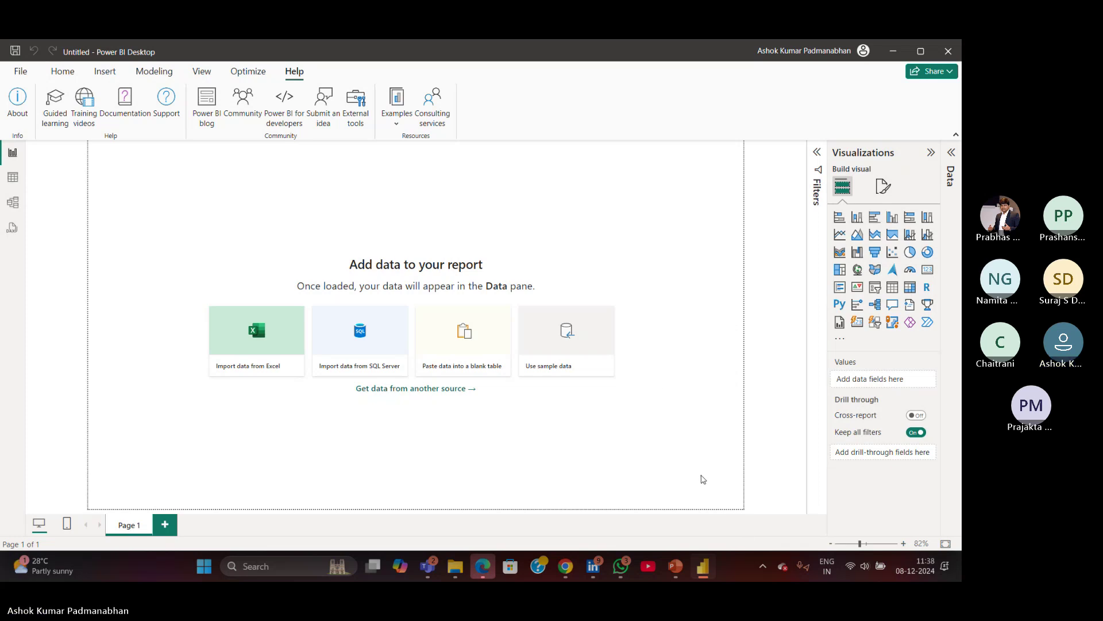
Switch to the Power BI - Demo presentation, start the slide show from the Power BI Installation slide, and advance to Power BI - Products.
mouse_move(684, 570)
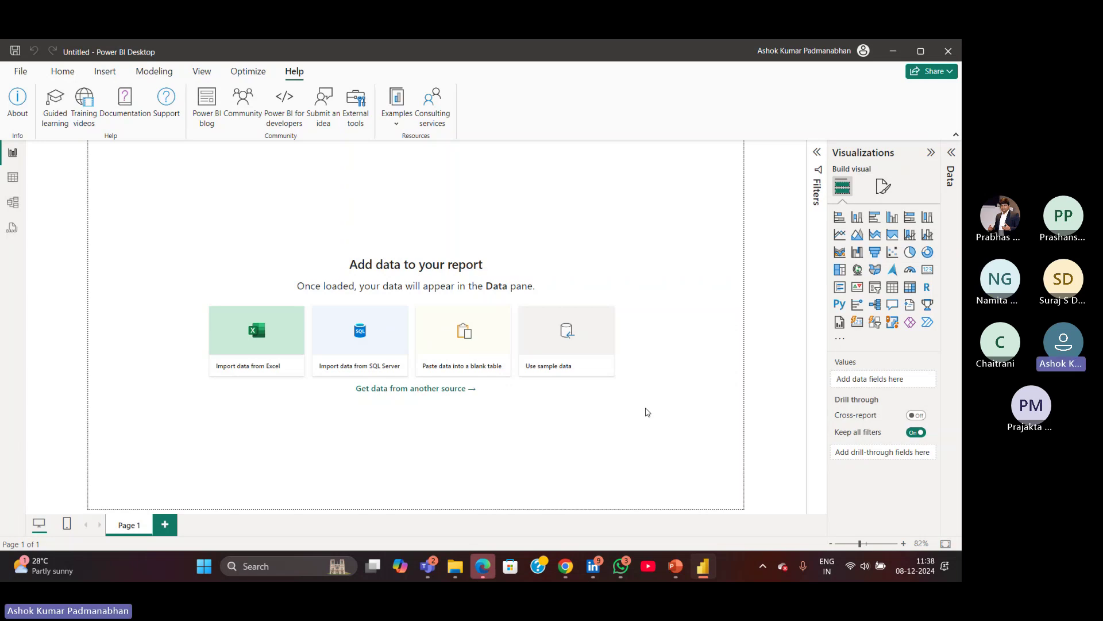
click(676, 568)
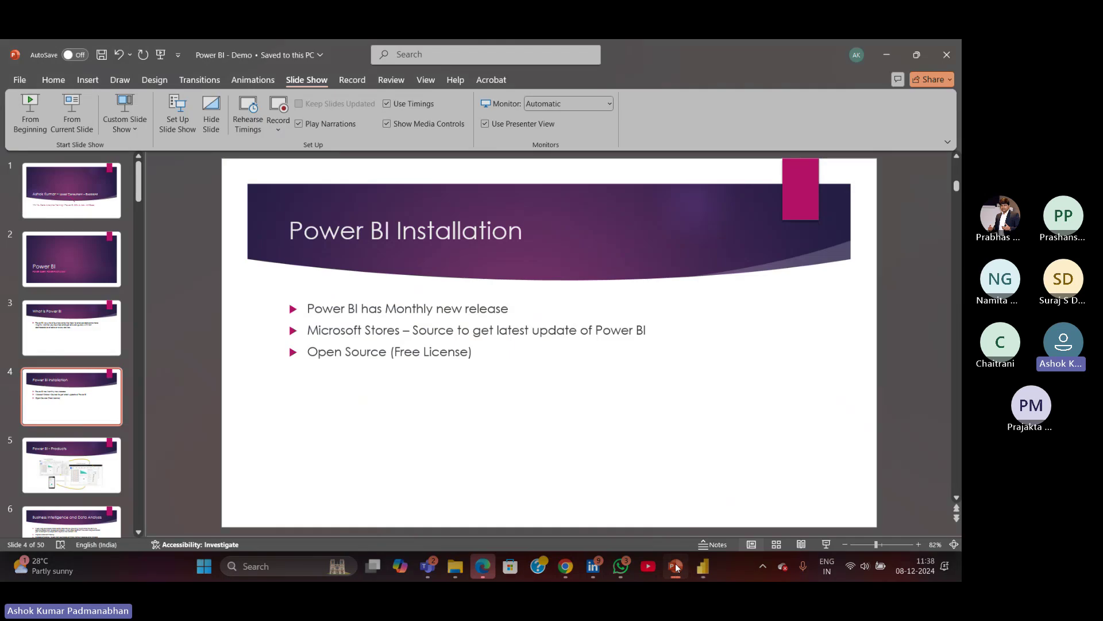
click(908, 388)
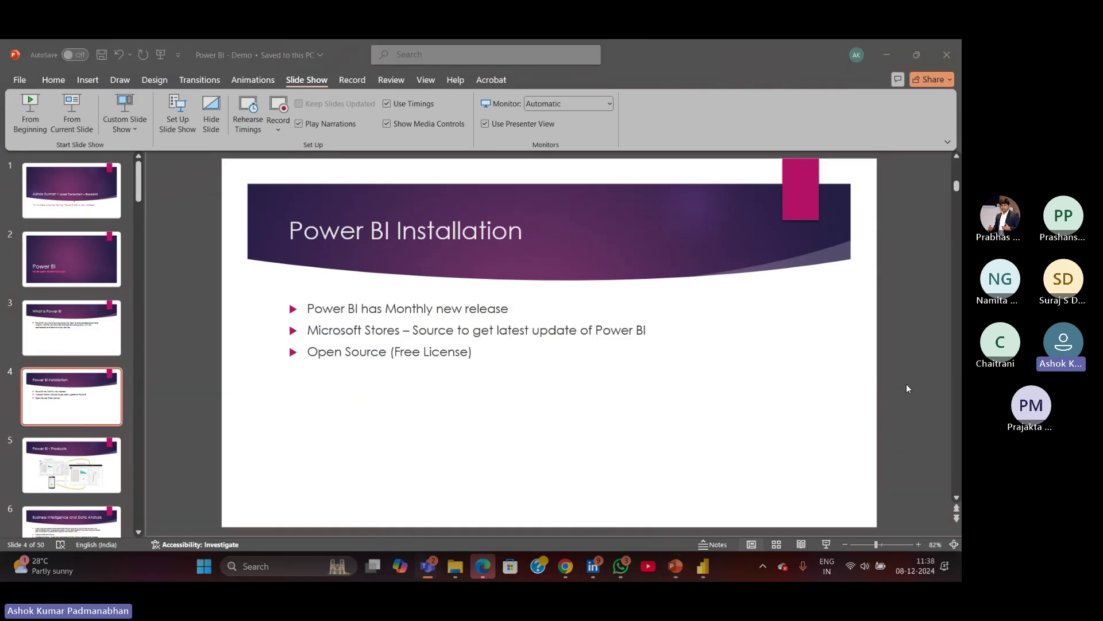
click(70, 117)
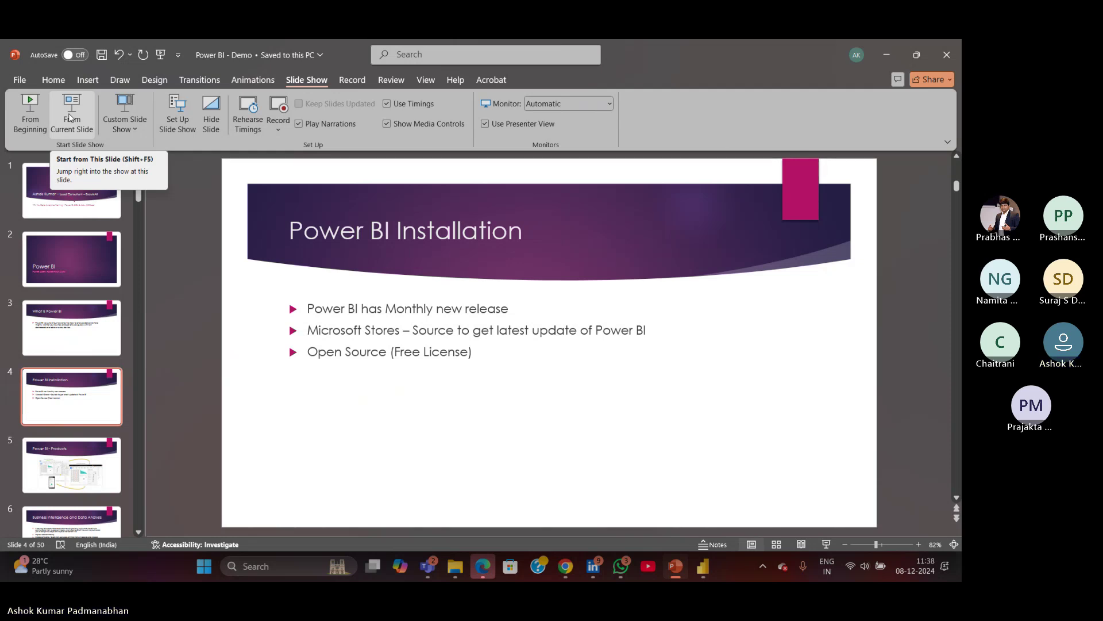
click(70, 117)
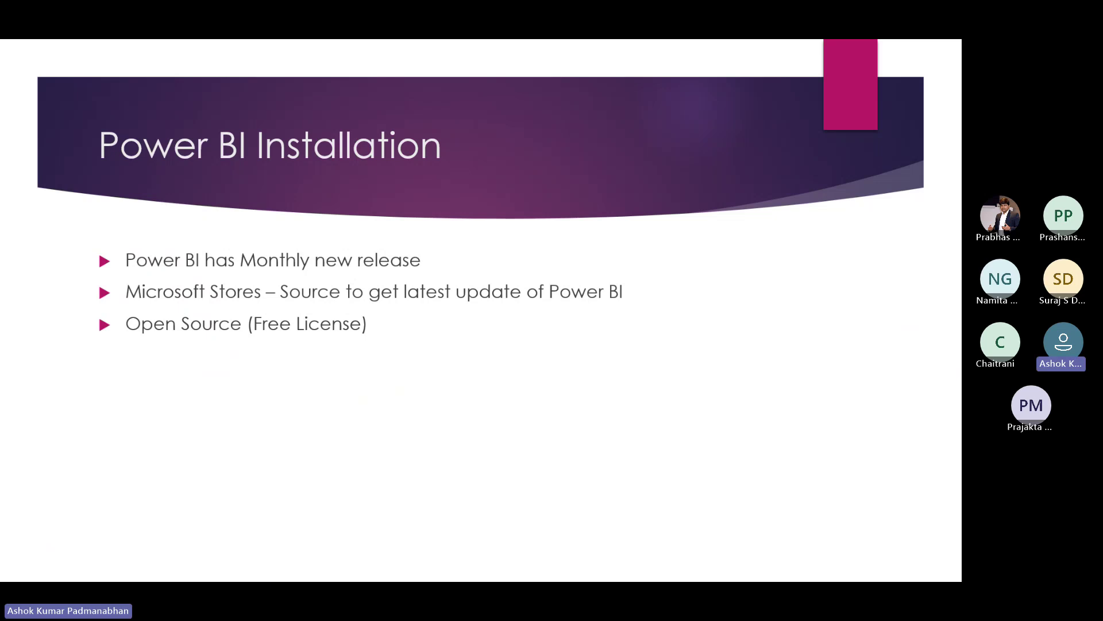
key(Right)
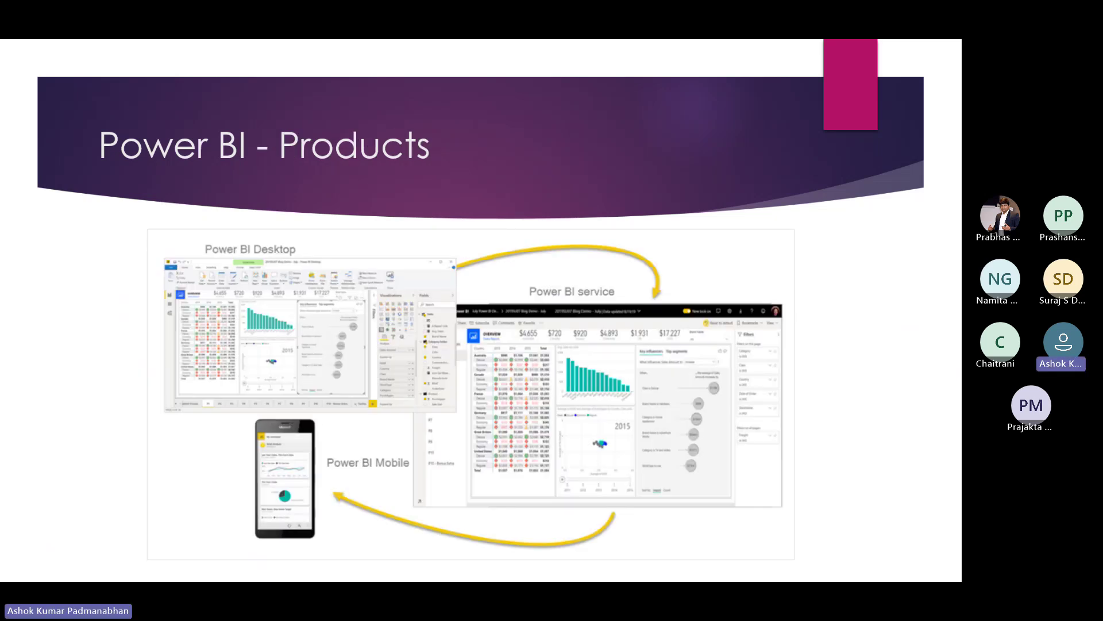
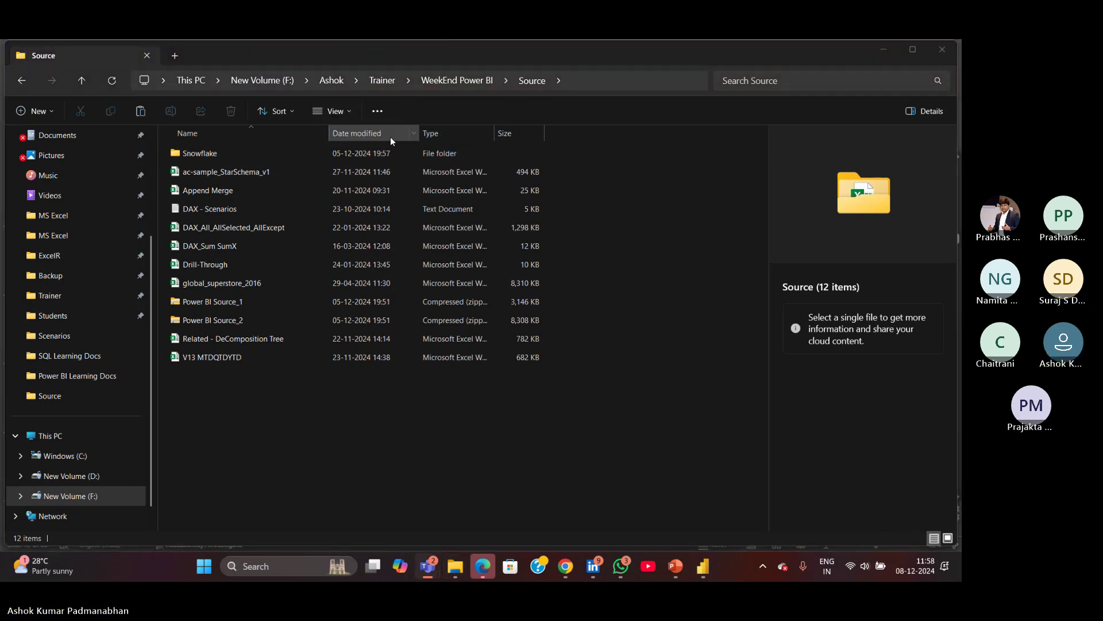
Sort the Source folder by type and select the files from ac-sample_StarSchema_v1 through DAX - Scenarios.
click(274, 136)
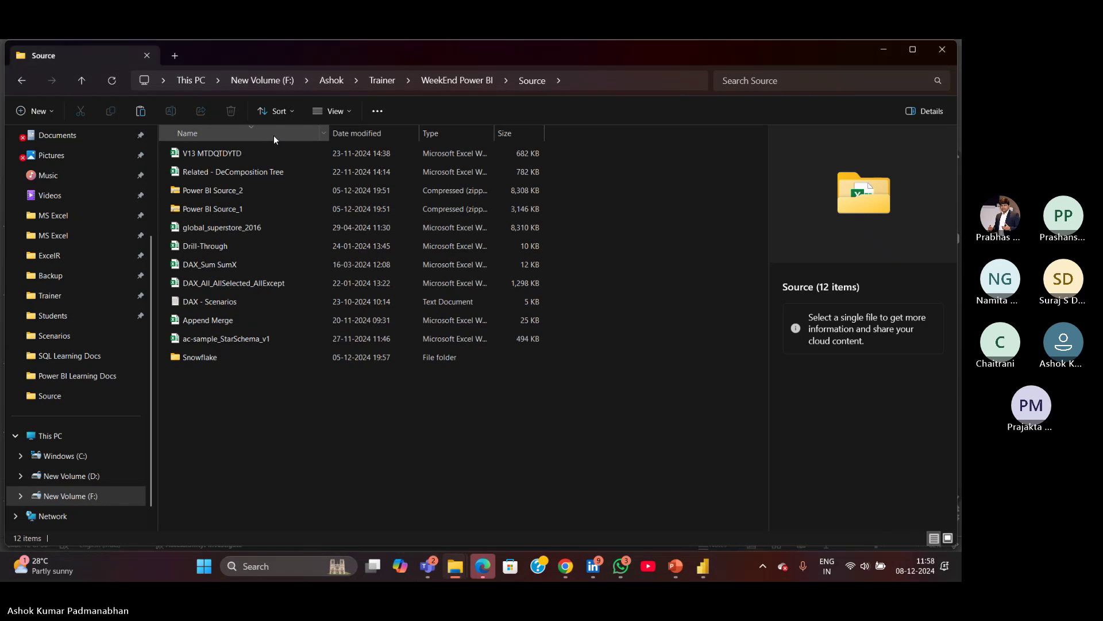
click(444, 133)
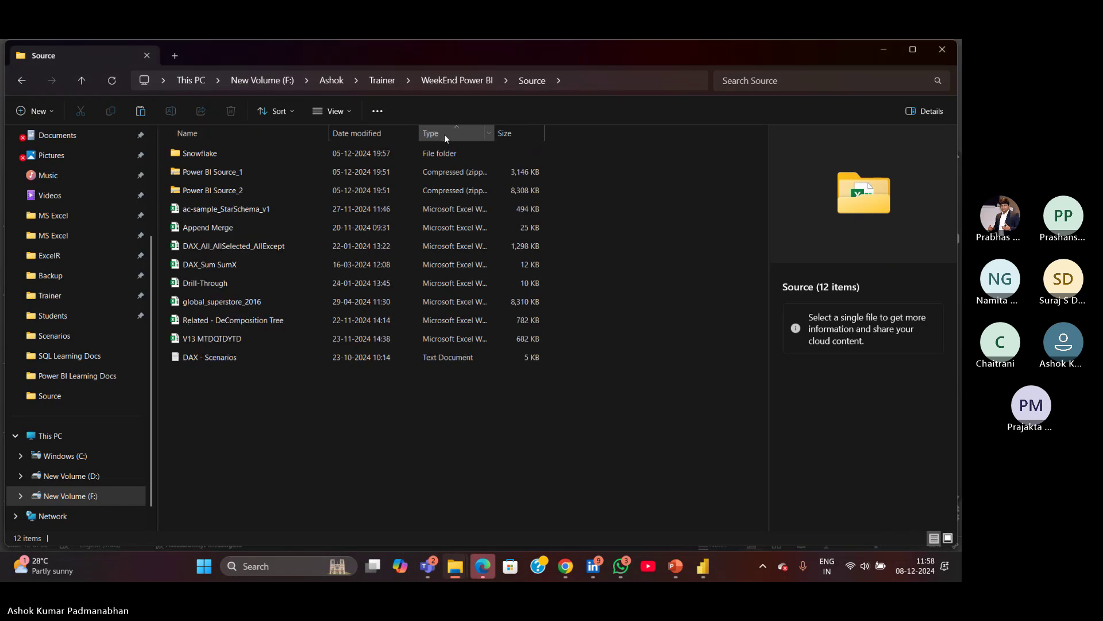
click(267, 213)
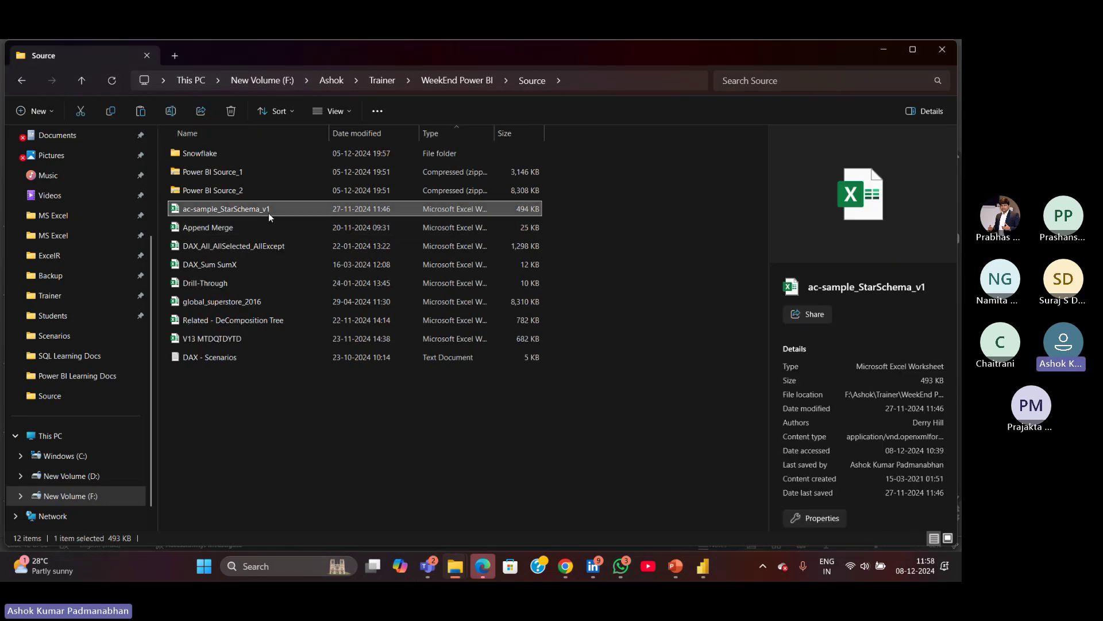
key(shift+Down)
key(shift+Down)
key(shift+Down)
key(shift+Down)
key(shift+Down)
key(shift+Down)
key(shift+Down)
key(shift+Down)
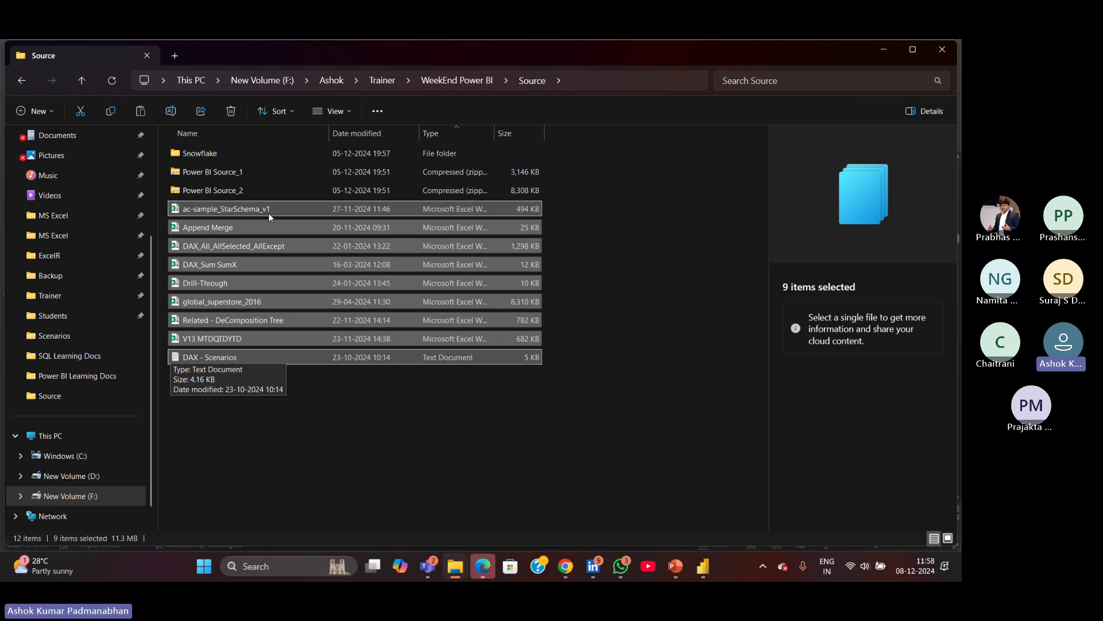
Create a new folder named Draft in the WeekEnd Power BI folder.
click(445, 80)
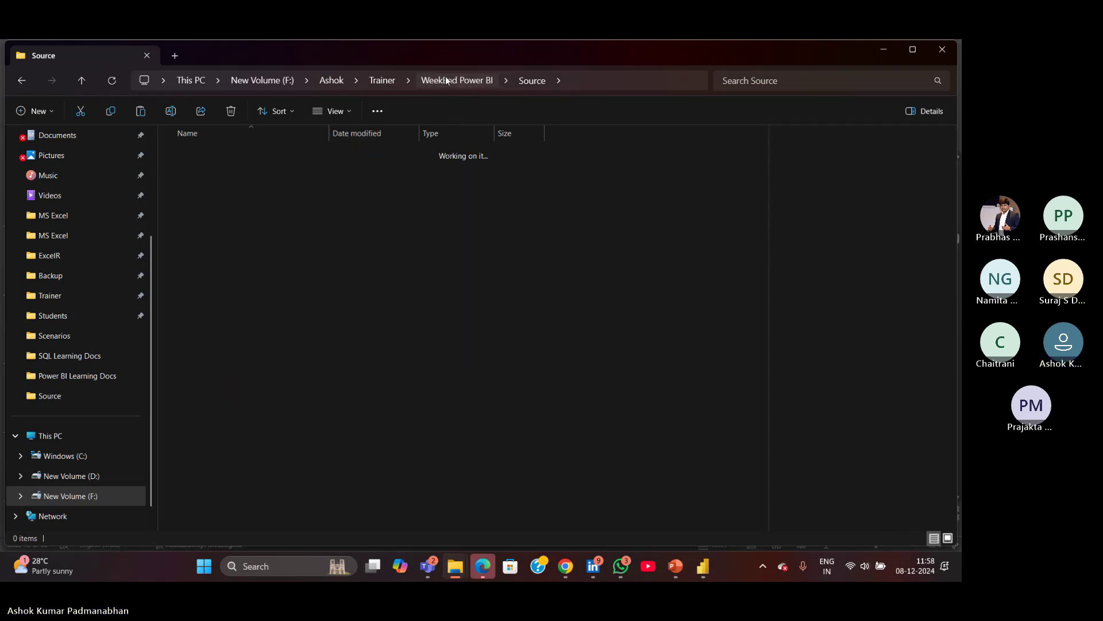
right_click(271, 309)
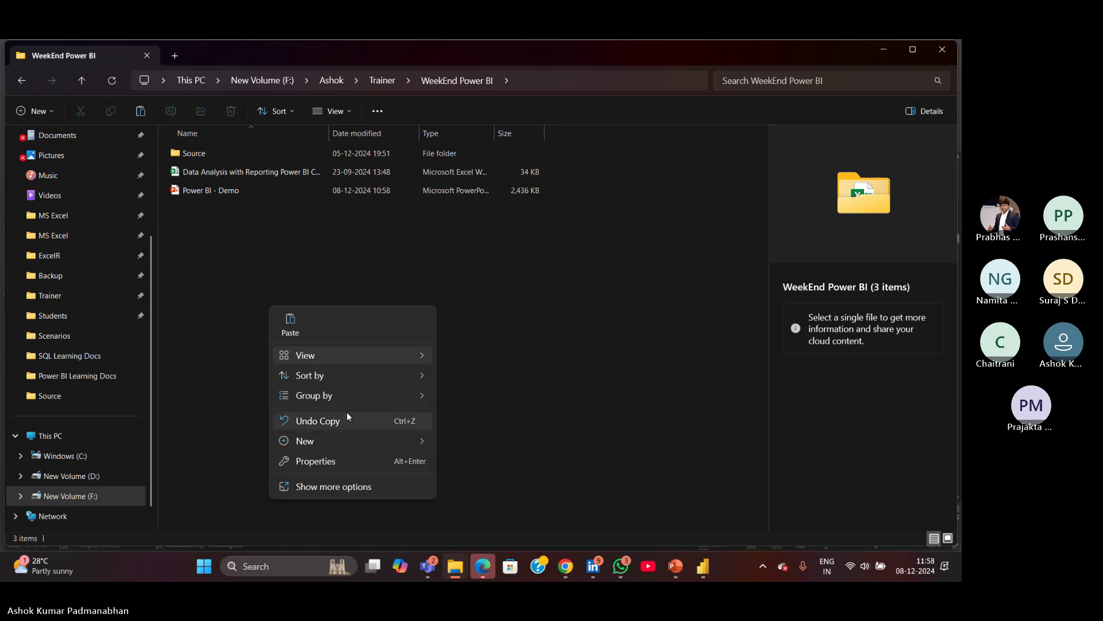
mouse_move(329, 439)
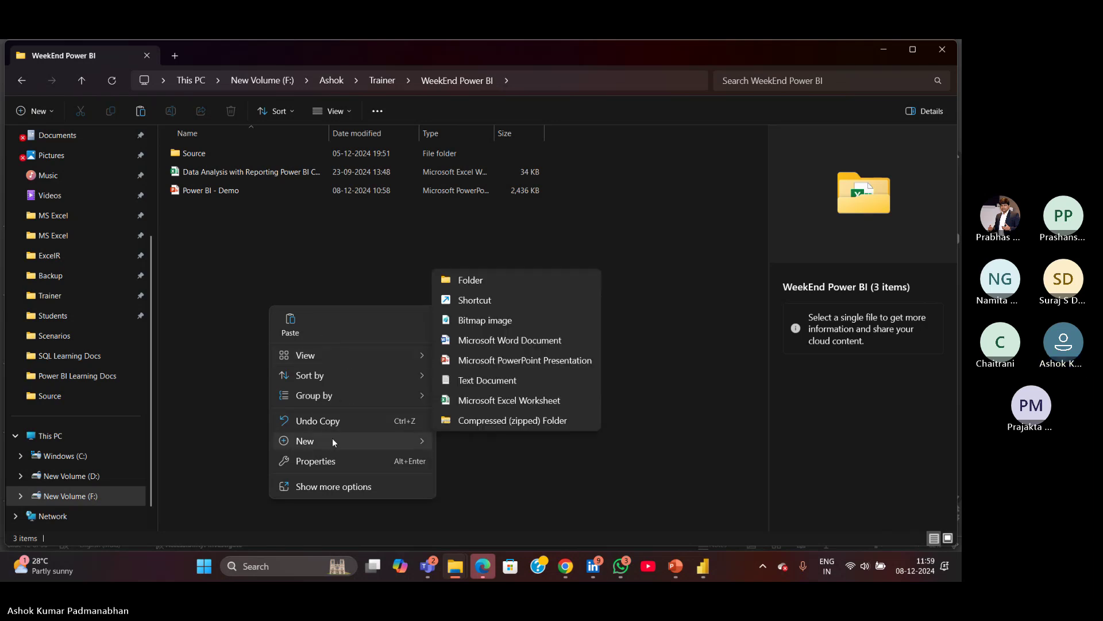
click(457, 279)
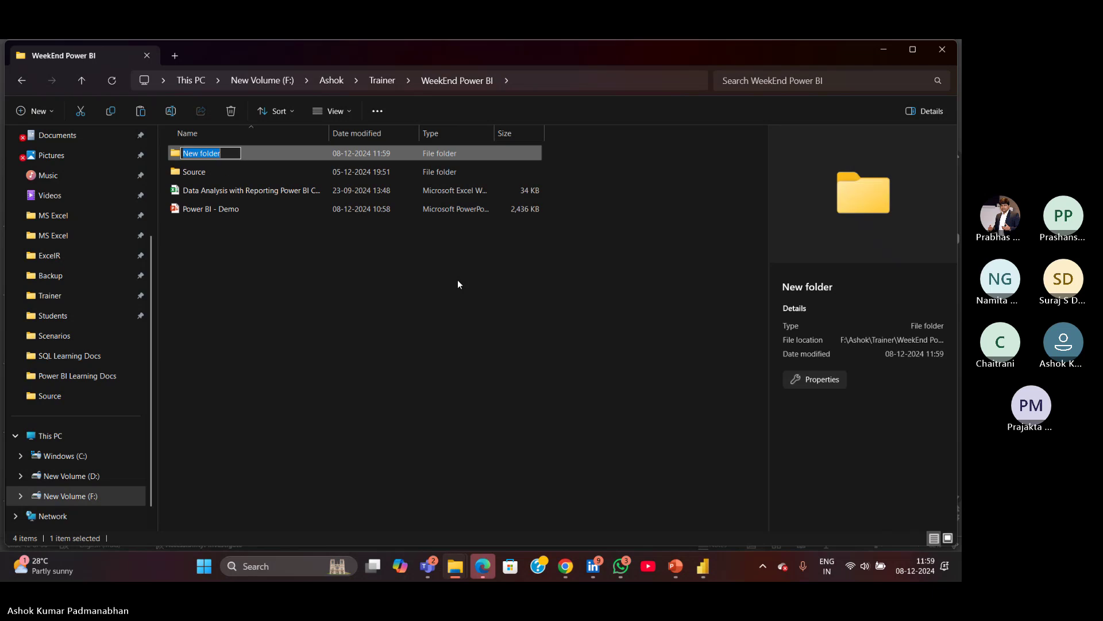
text(Draft)
key(Return)
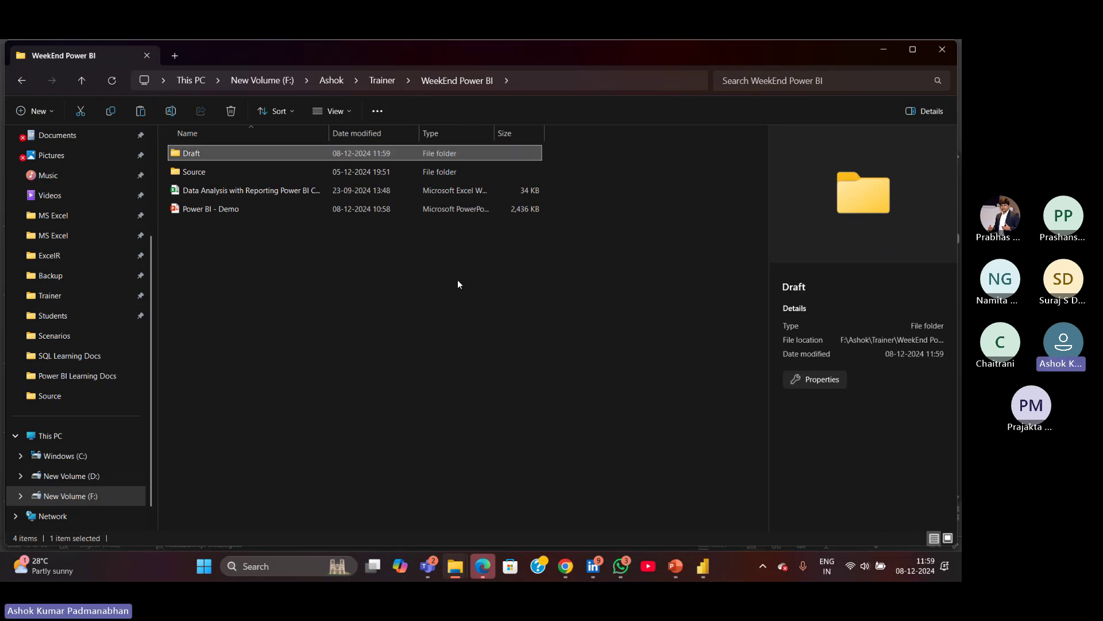
Look inside the Draft folder and point out the Excel and text files in the Source folder, returning to WeekEnd Power BI.
key(shift+Down)
key(shift+Up)
double_click(194, 154)
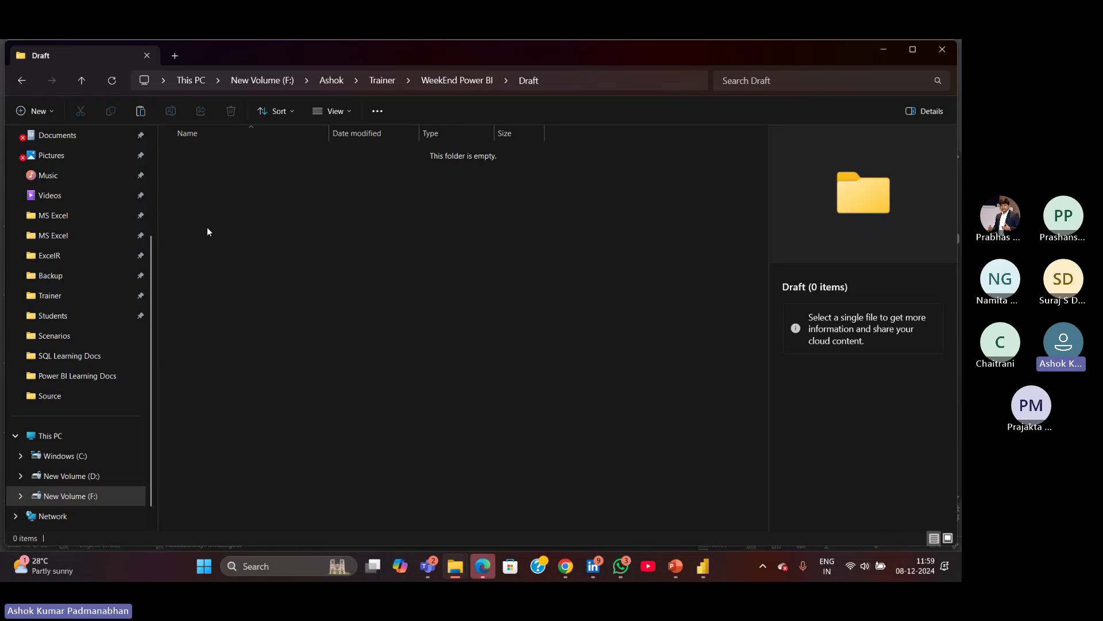
key(alt+Left)
double_click(202, 173)
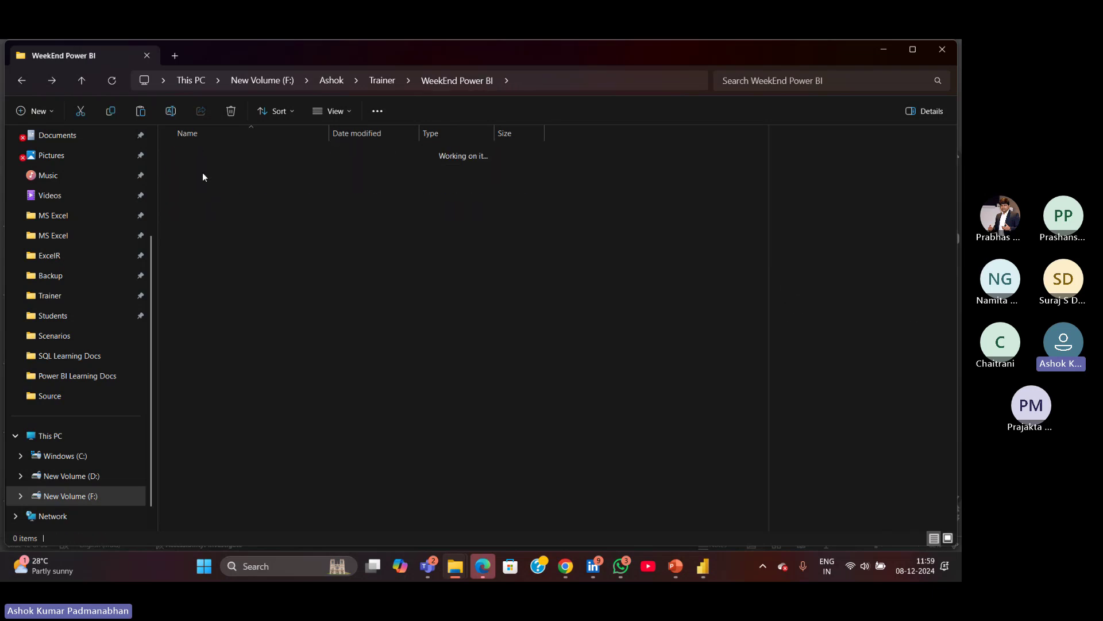
drag(239, 412, 163, 211)
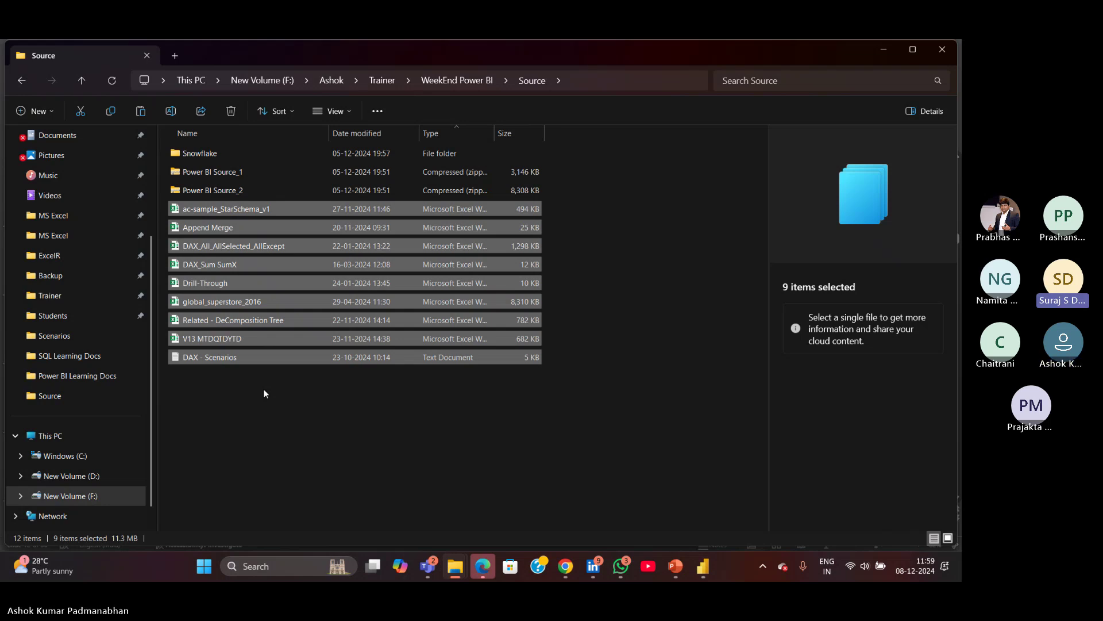
click(239, 413)
key(alt+Left)
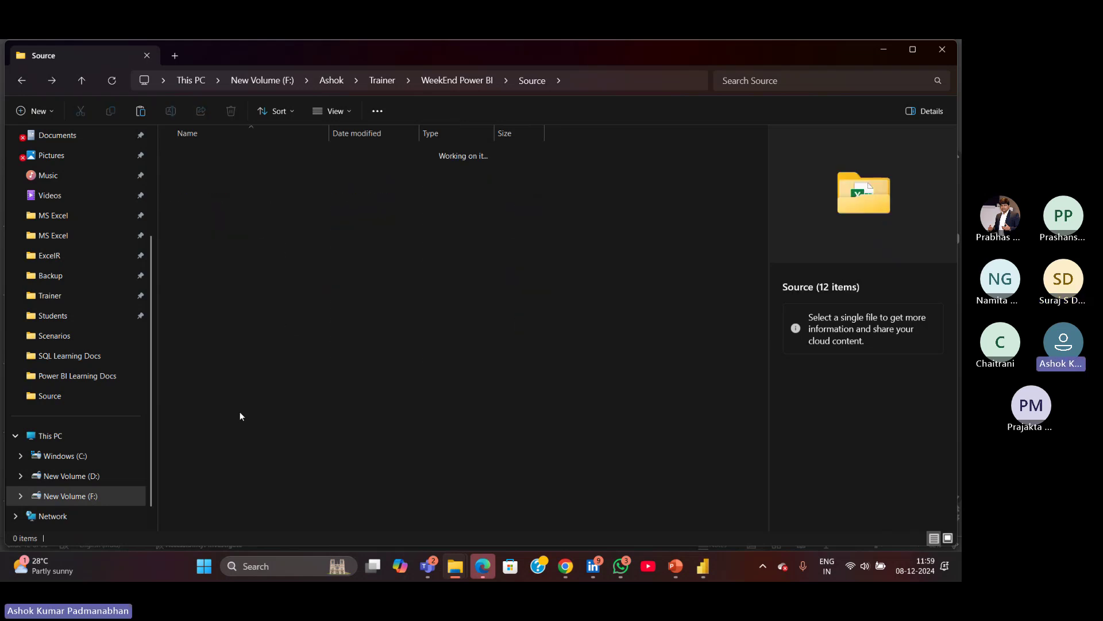
Widen the Name column, view the Data Analysis with Reporting Power BI Contents - 2 Days workbook from its first row, and close it.
key(Down)
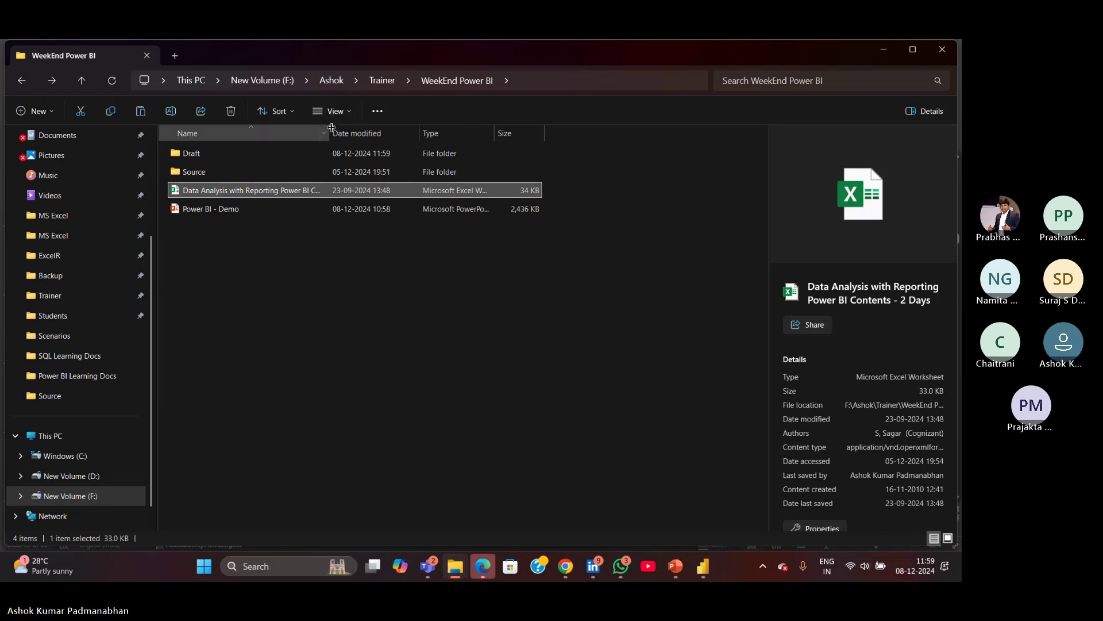
drag(332, 129, 479, 128)
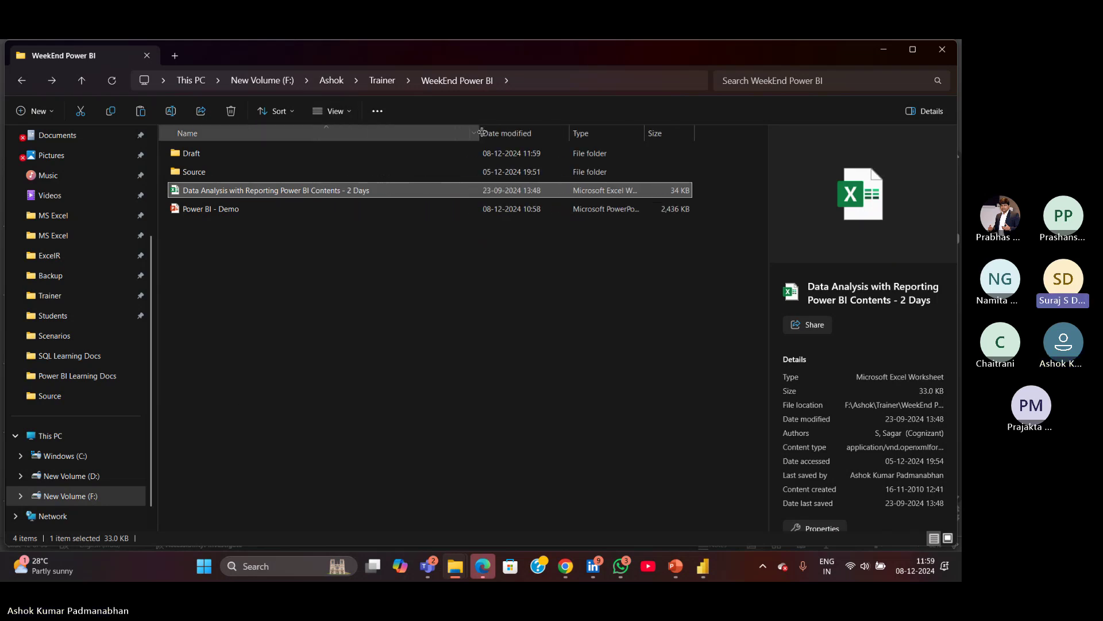
double_click(305, 192)
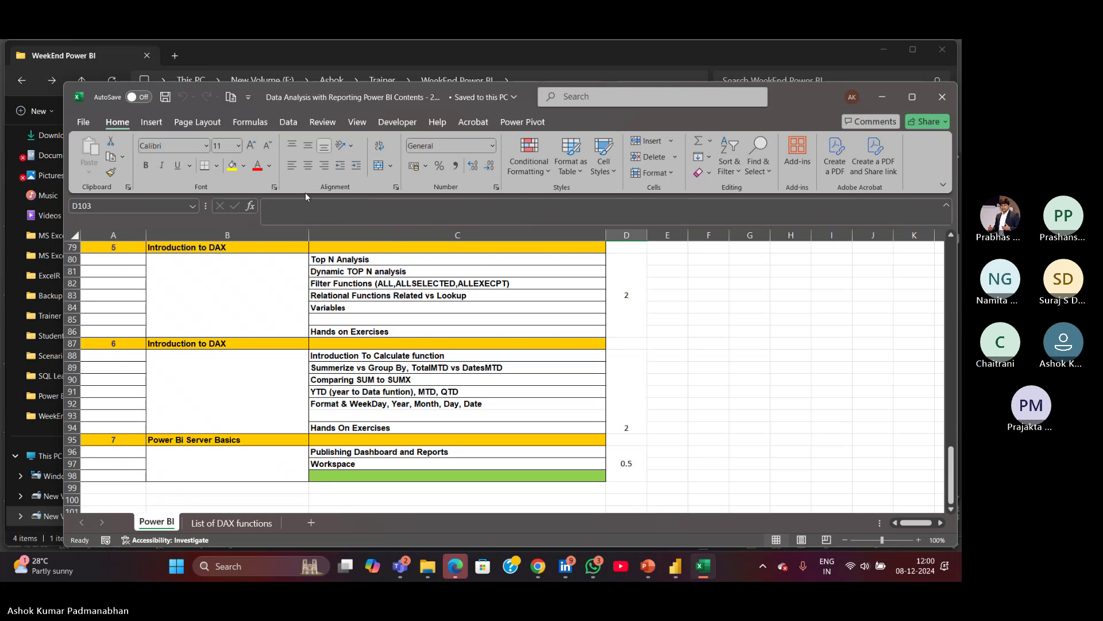
key(ctrl+Home)
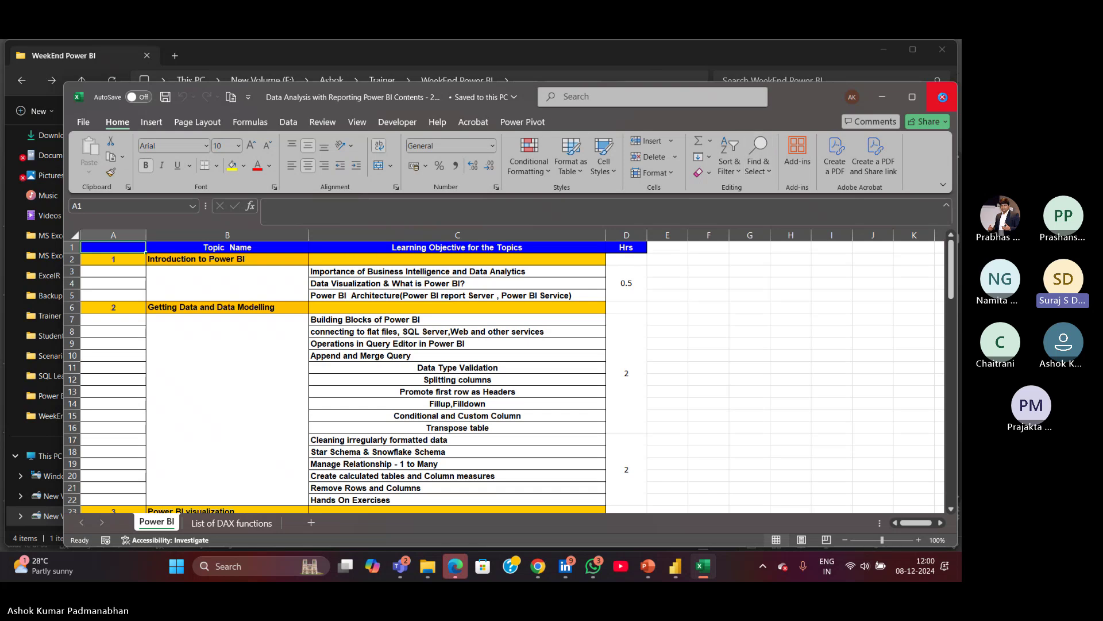
click(943, 97)
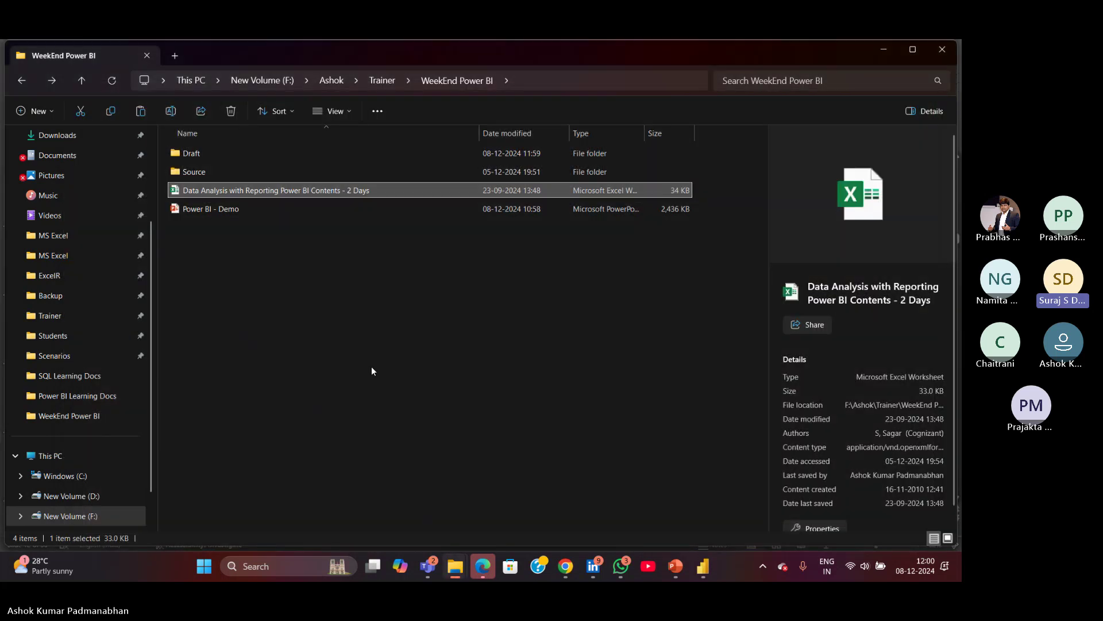
click(371, 367)
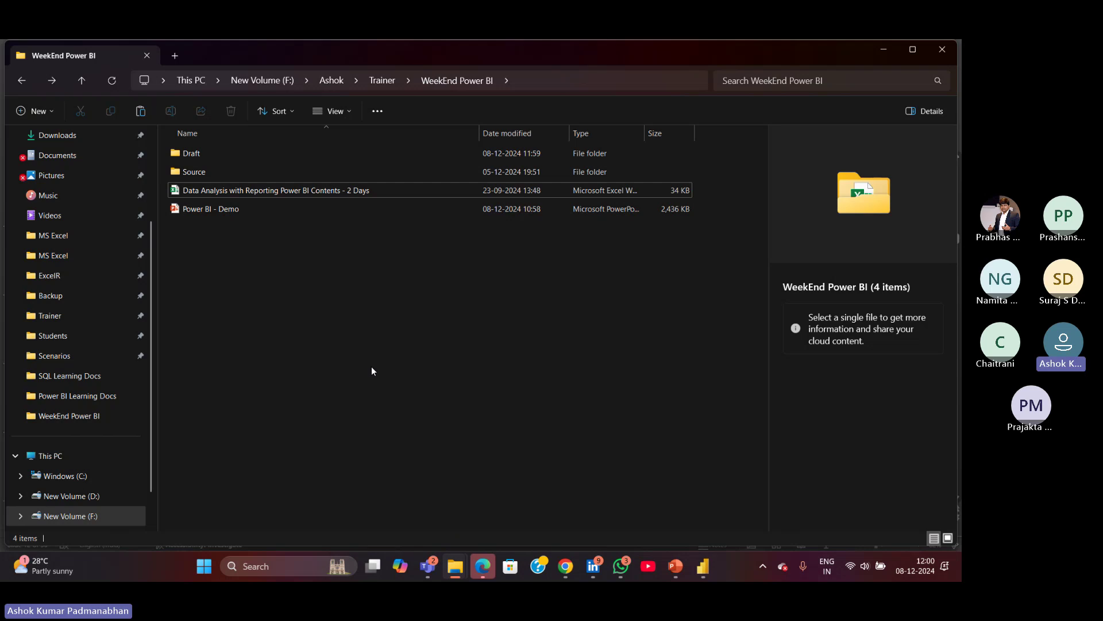
Inspect the contents of the zipped folders Power BI Source_1 and Power BI Source_2 in the Source folder.
double_click(229, 167)
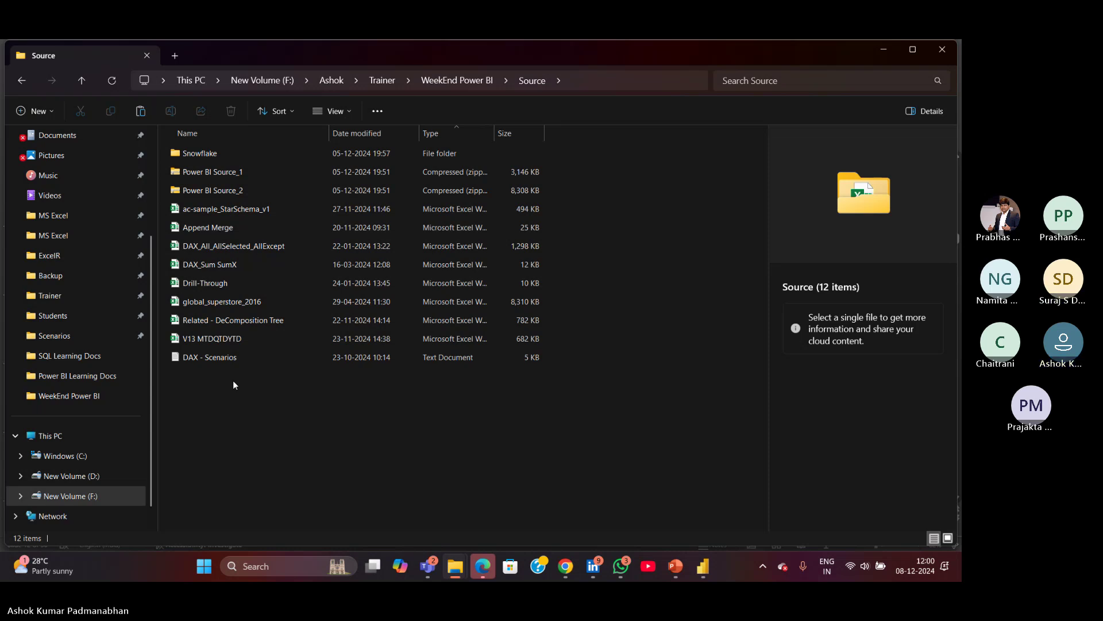
double_click(211, 173)
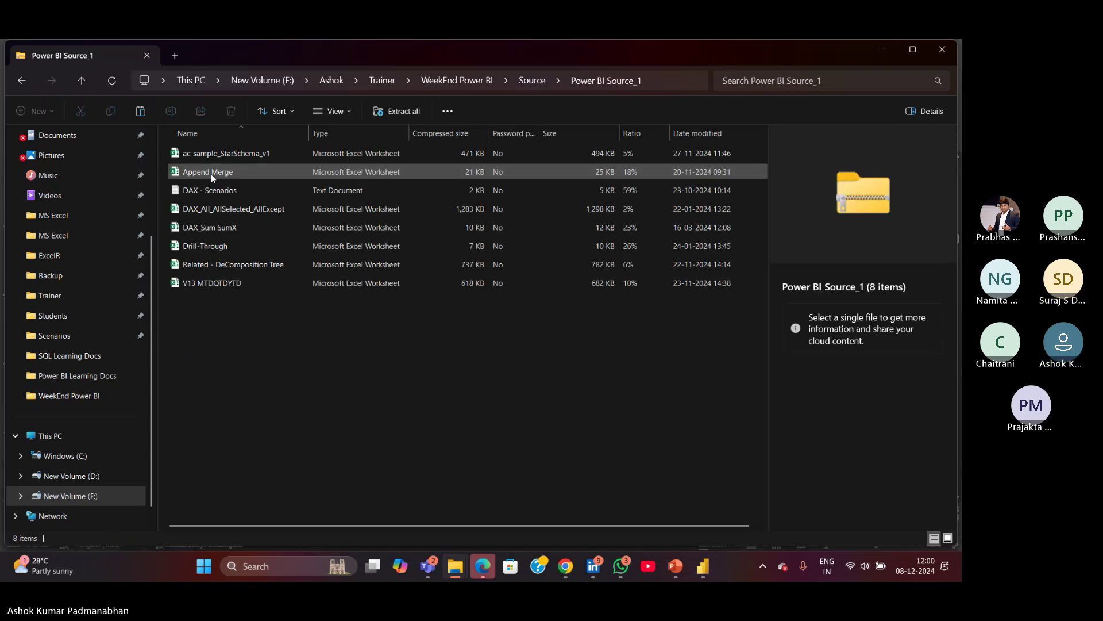
key(alt+Left)
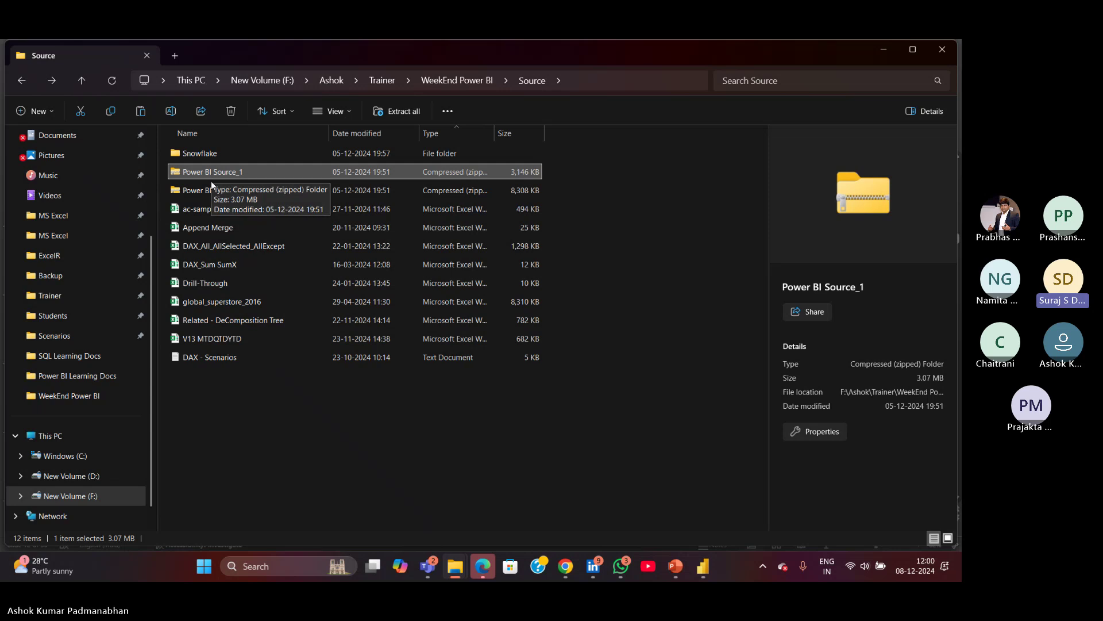
double_click(212, 188)
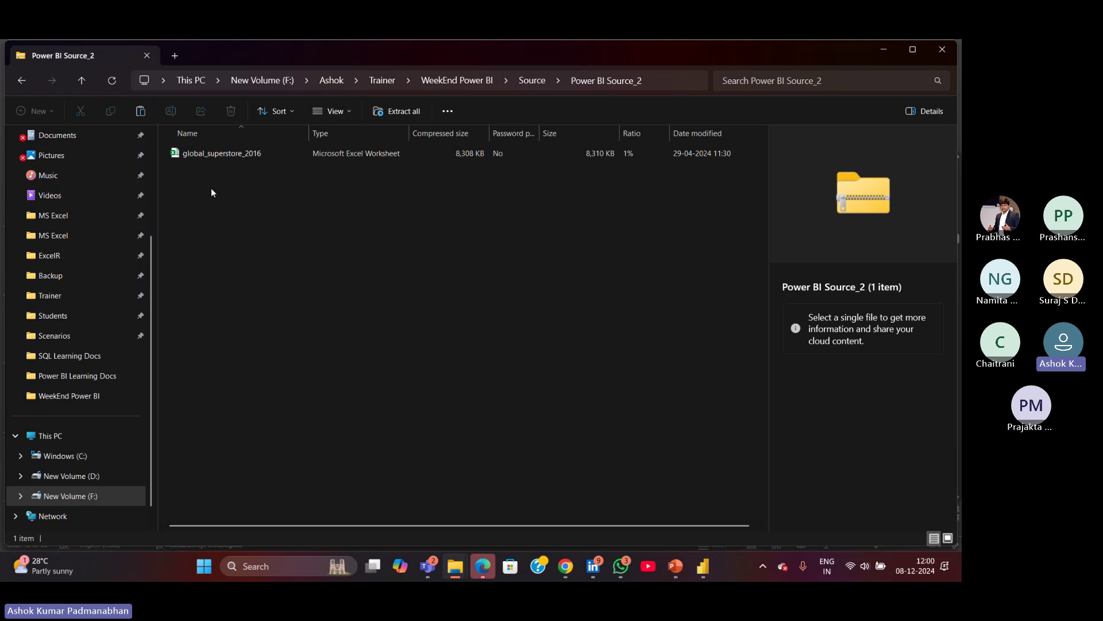
Review the files inside the zipped folder Power BI Source_1 and select the global_superstore_2016 workbook in the Source folder.
key(BackSpace)
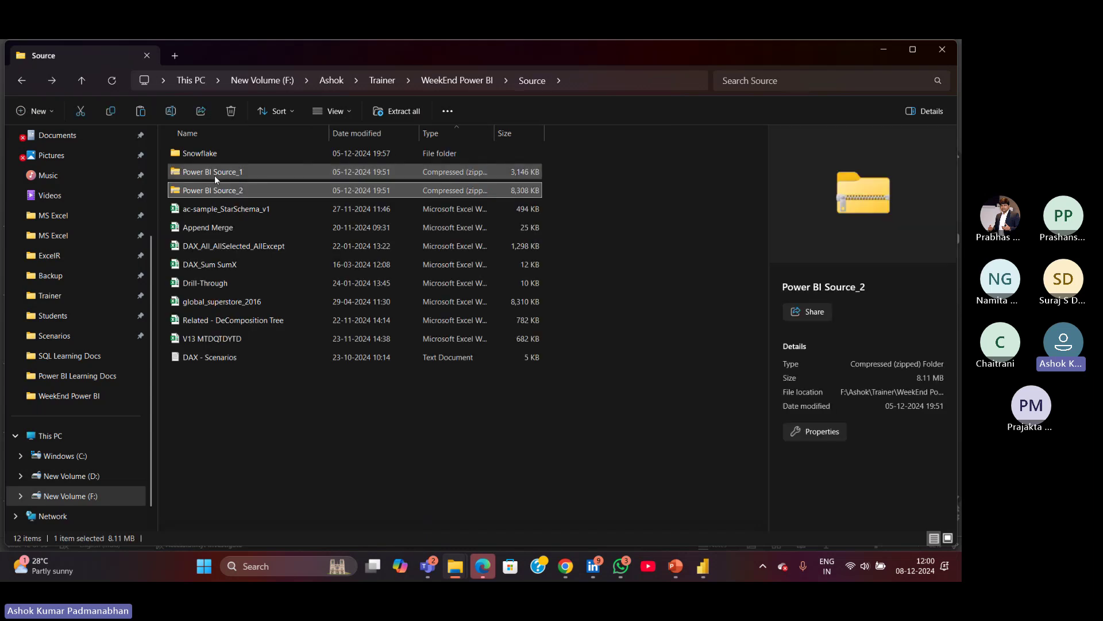
double_click(215, 173)
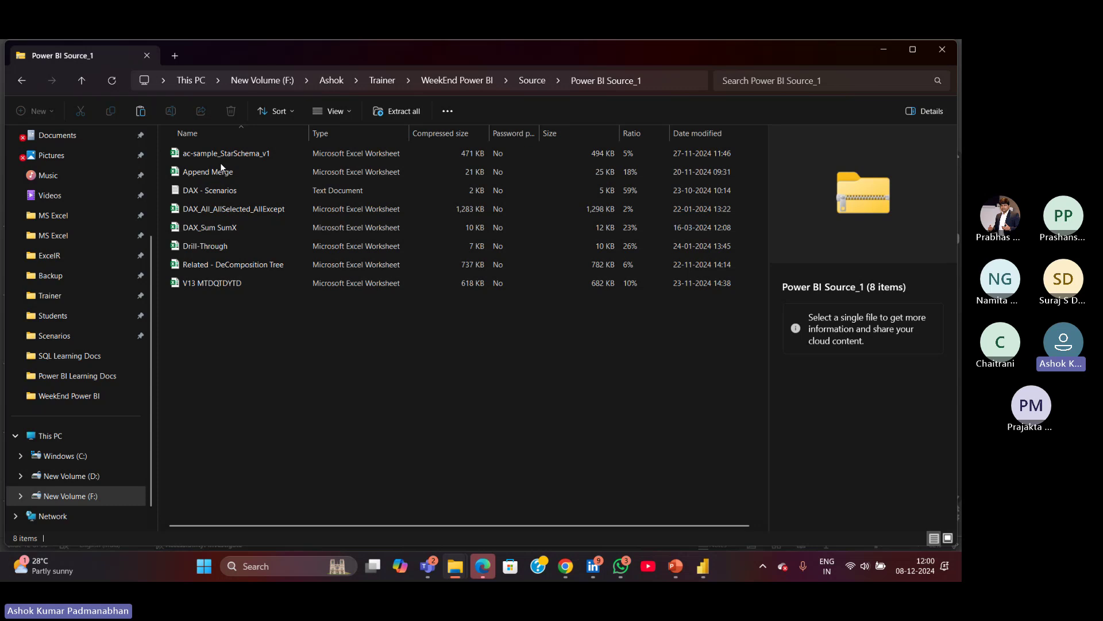
key(alt+Left)
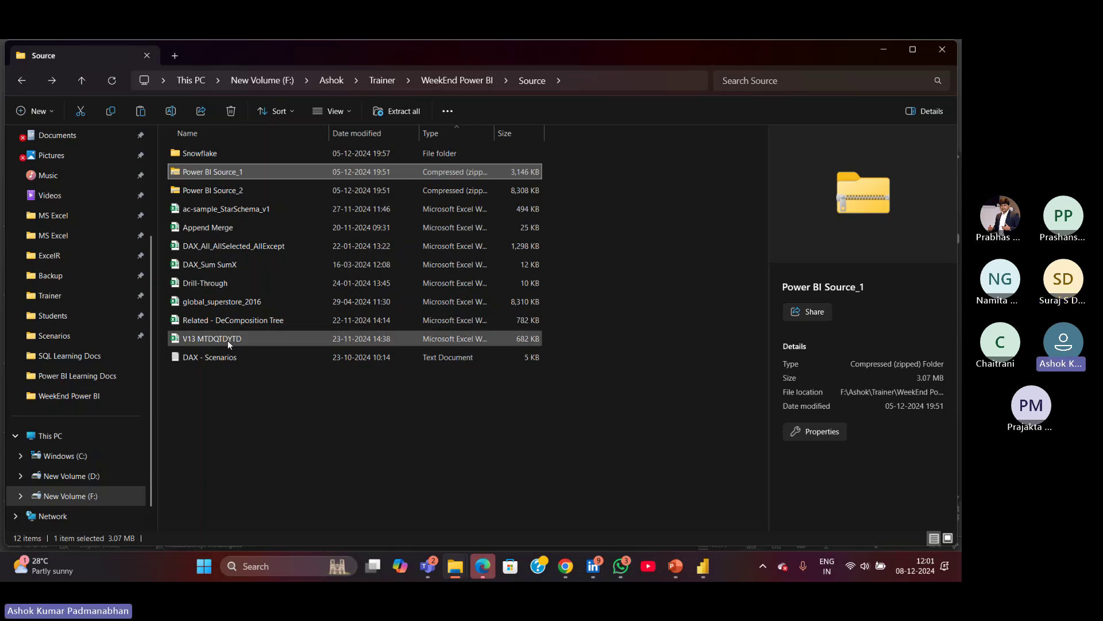
click(227, 302)
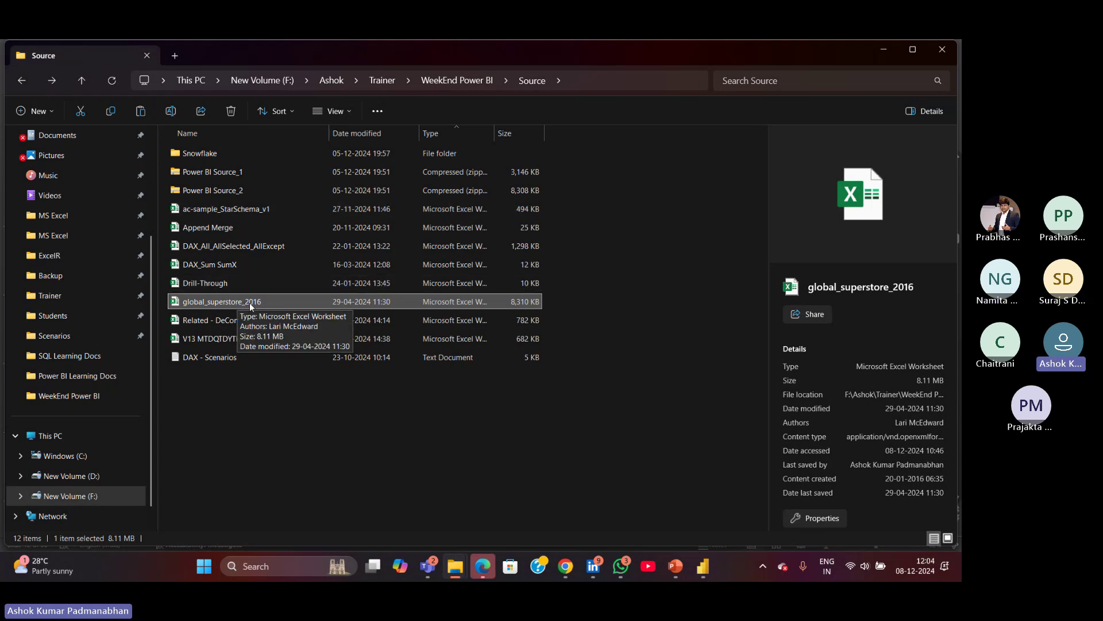
Compare the contents of Power BI Source_1 and Power BI Source_2, returning to the global_superstore_2016 workbook in Source.
double_click(230, 172)
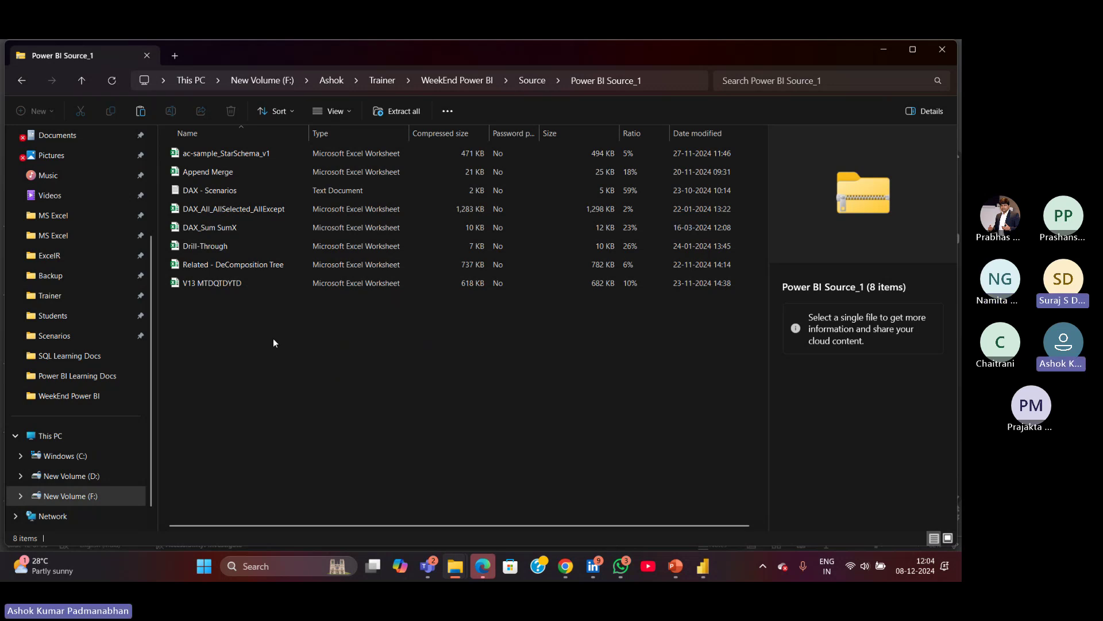
key(BackSpace)
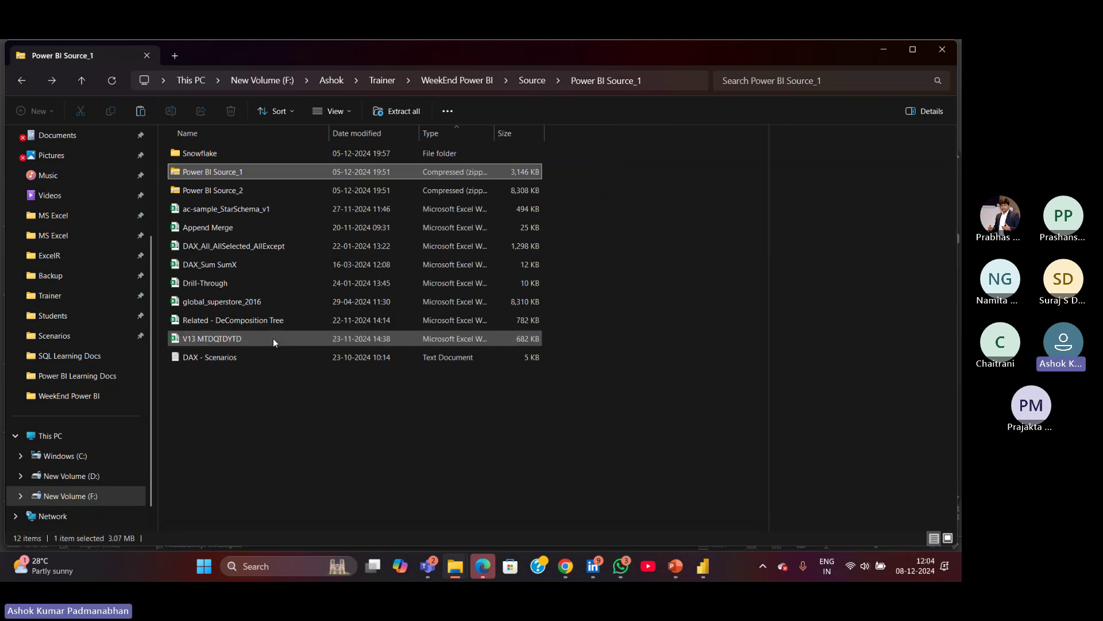
double_click(263, 189)
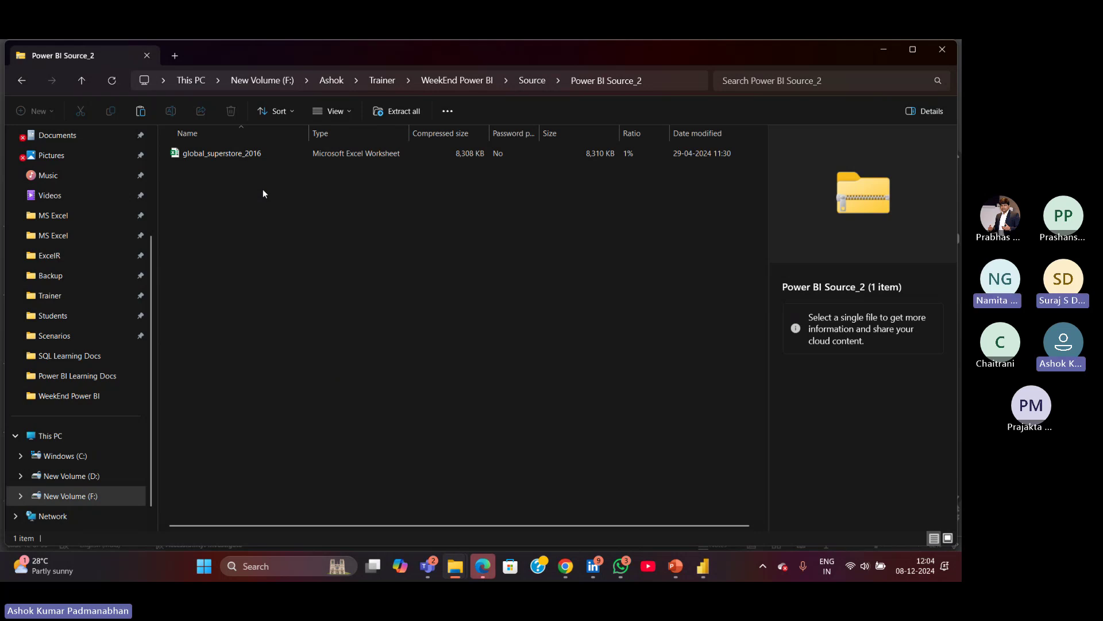
key(alt+Left)
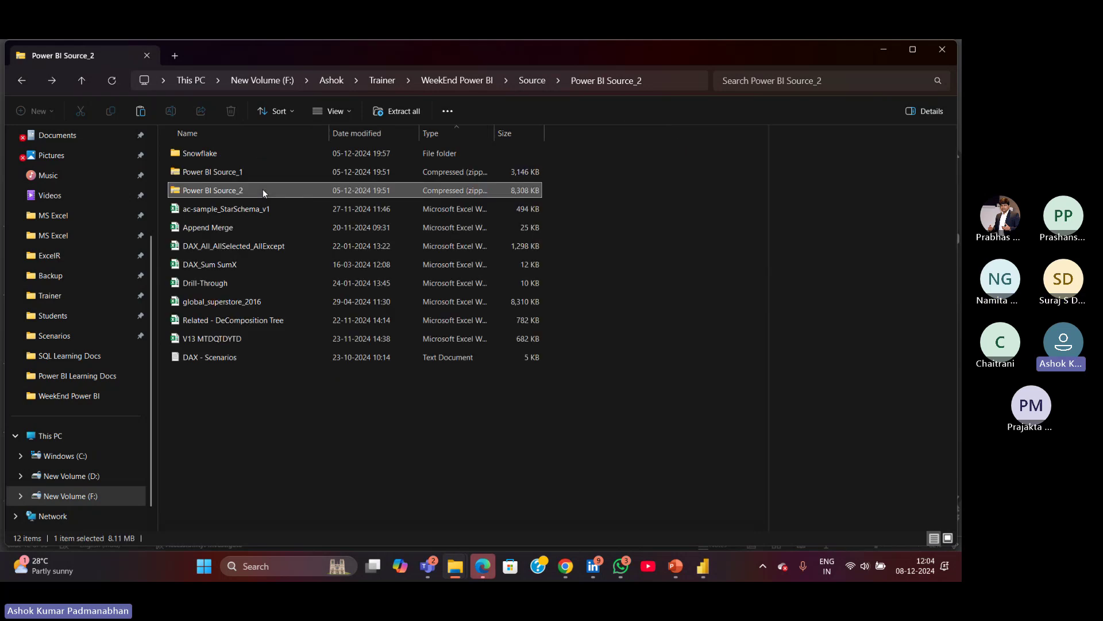
click(238, 302)
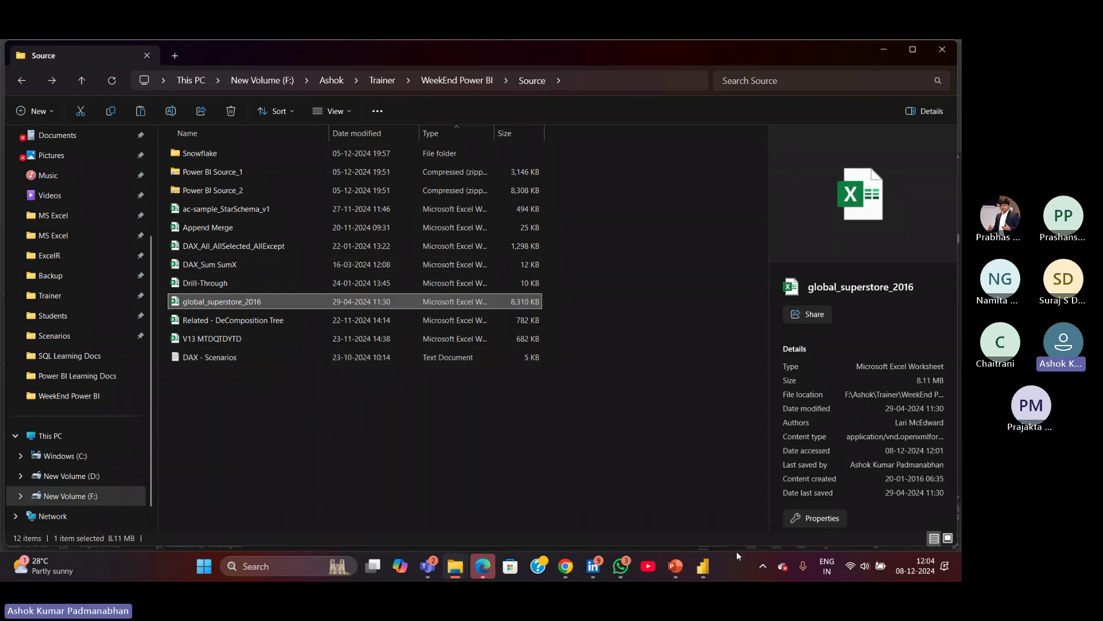
Switch to Power BI Desktop and review the blank report canvas and the Home, Insert, Modeling, View, Optimize and Help commands.
click(709, 567)
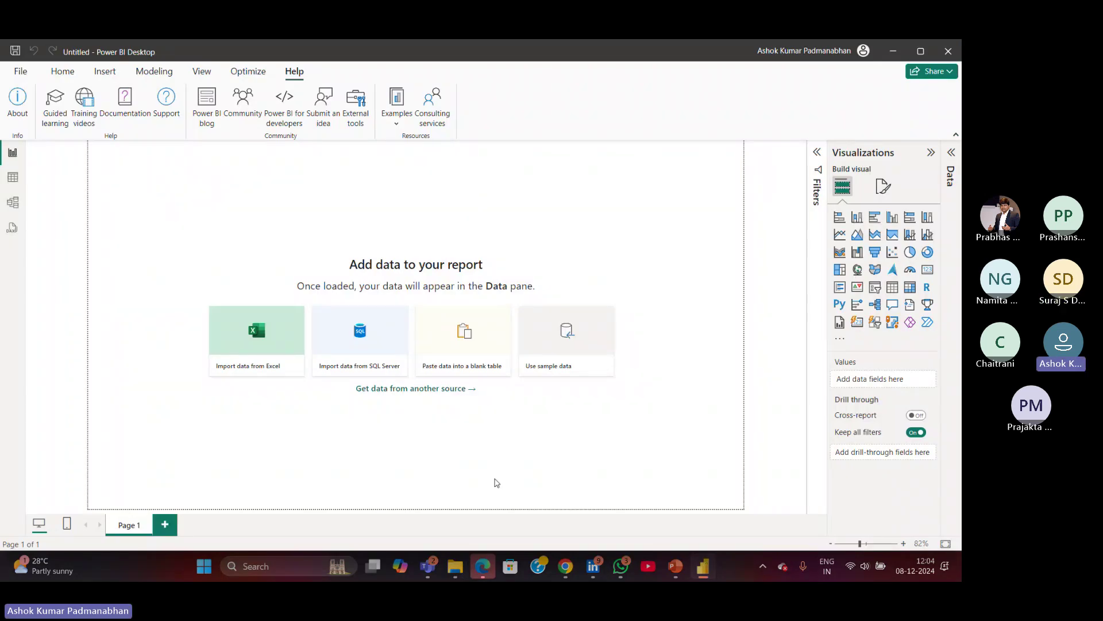
drag(166, 215, 648, 442)
click(63, 70)
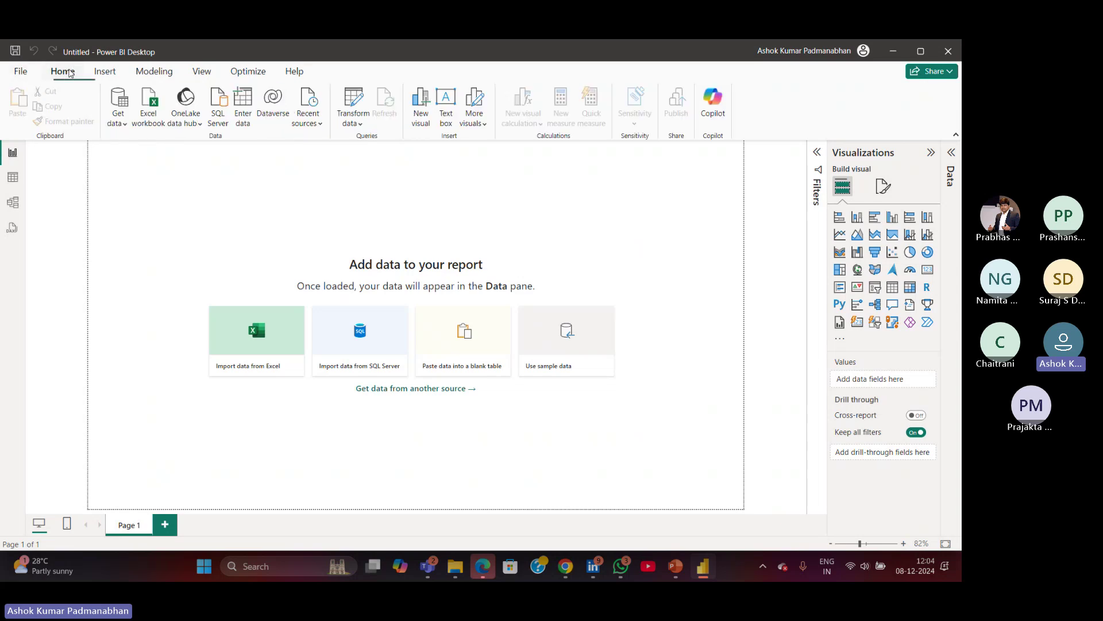
click(105, 71)
click(154, 71)
click(201, 71)
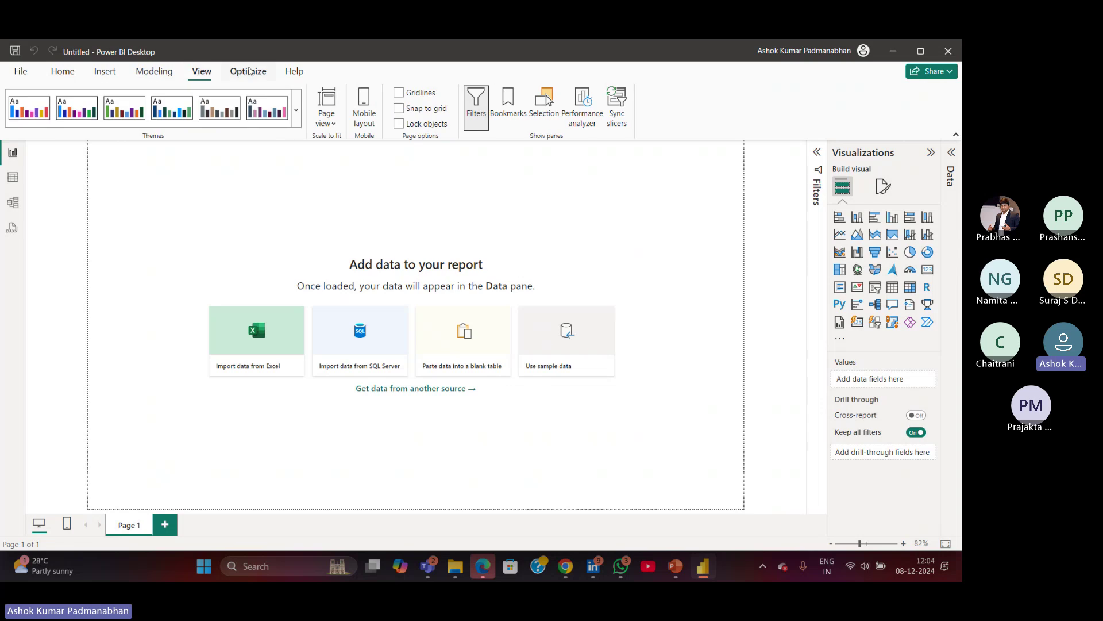
click(249, 71)
click(303, 72)
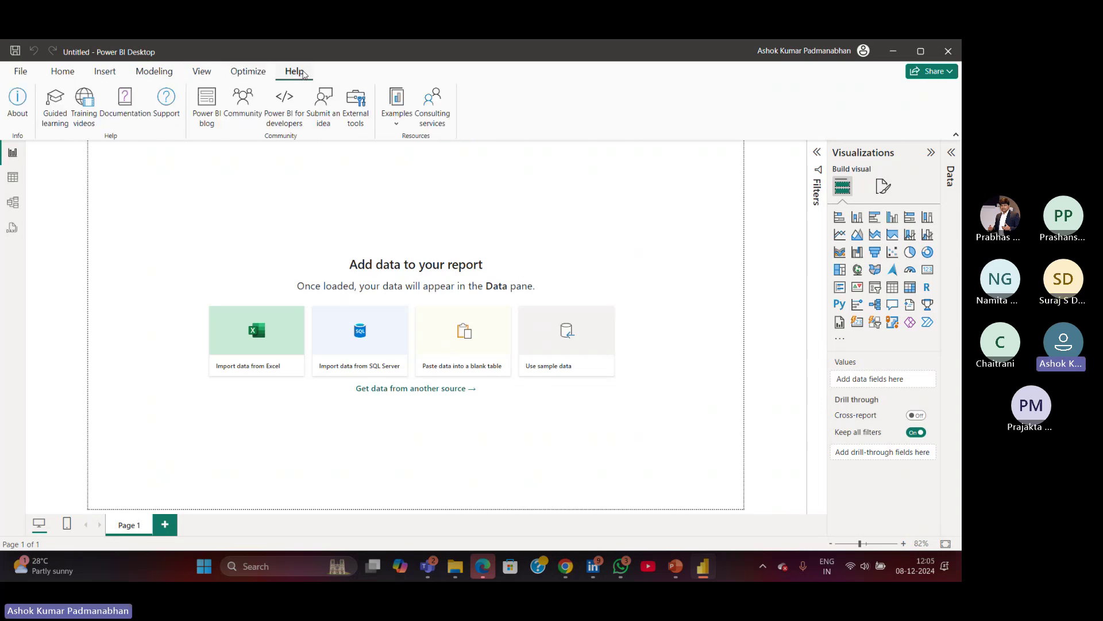
click(62, 71)
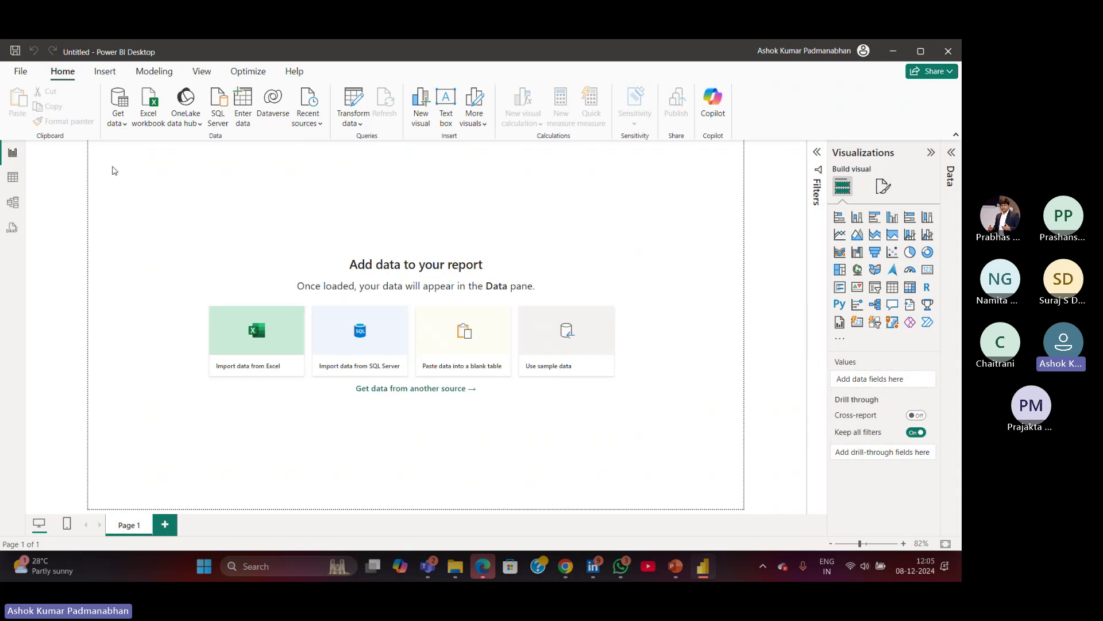
View the common data sources offered by Get data, and compare the Insert commands with the Home commands.
click(127, 128)
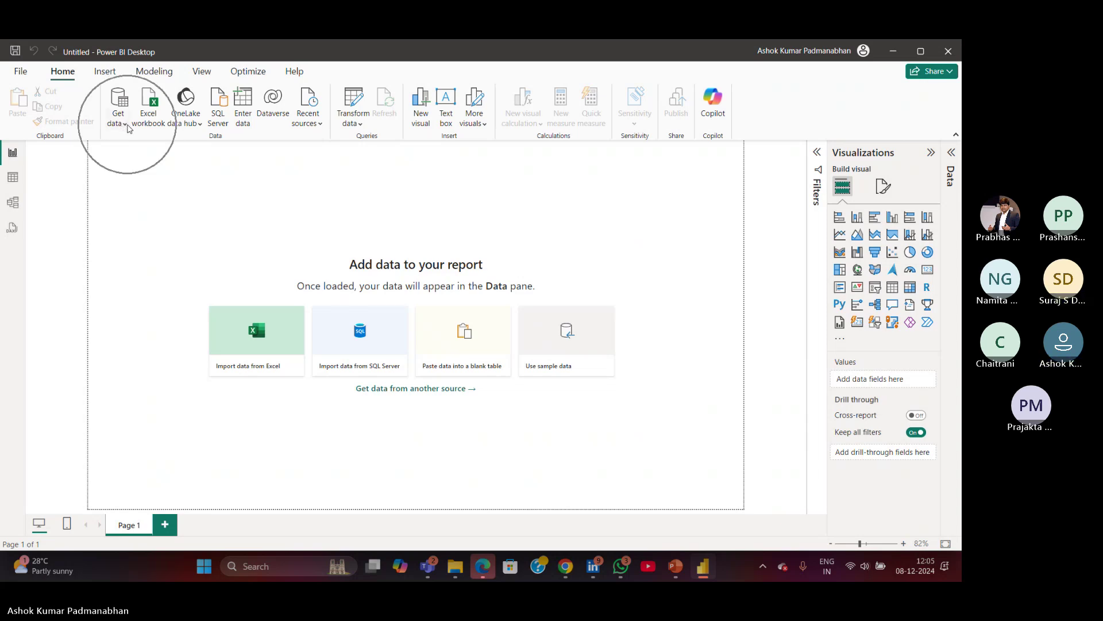
click(127, 128)
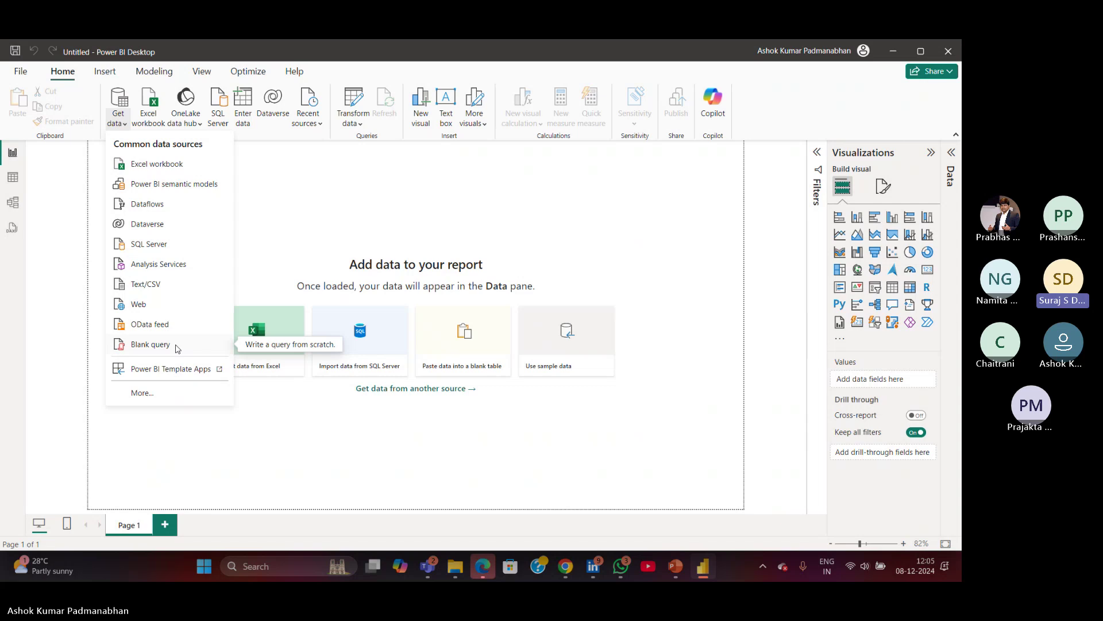
click(105, 70)
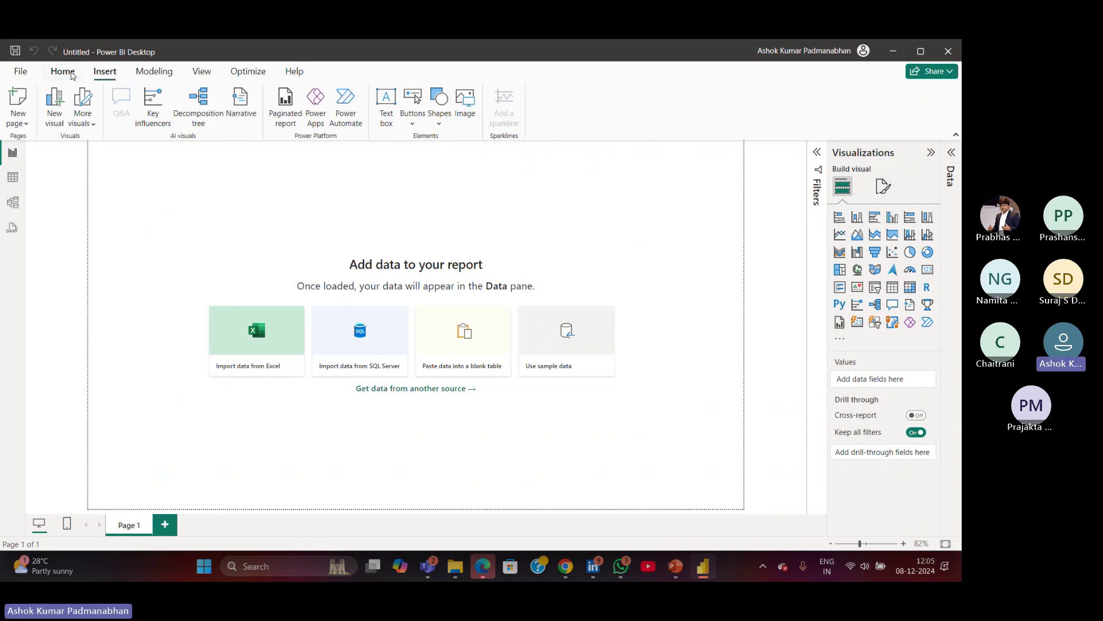
click(62, 71)
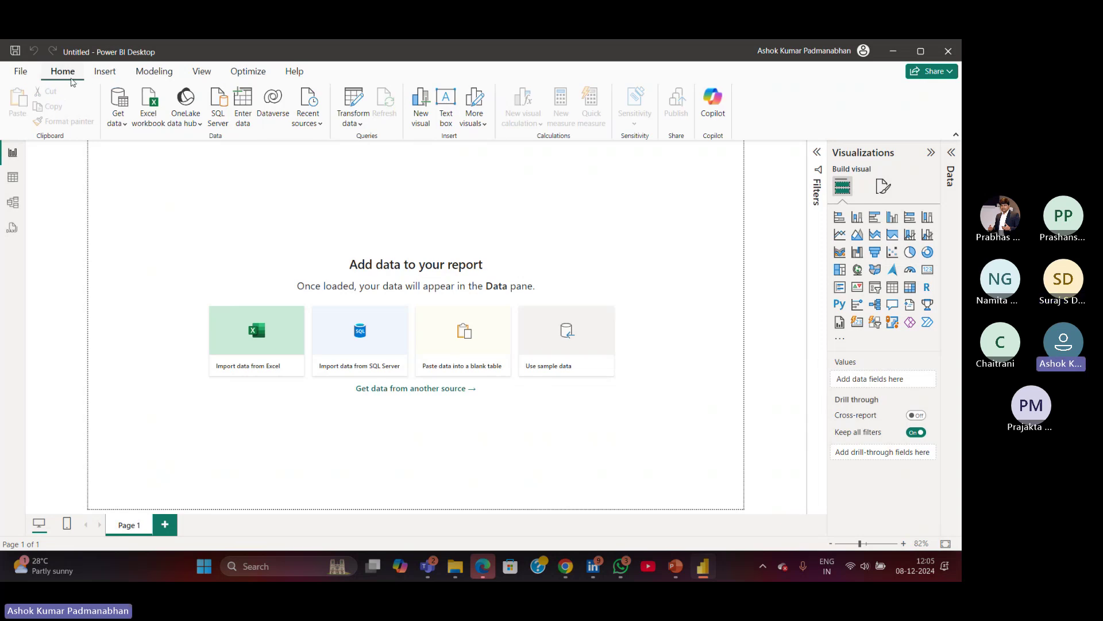
click(72, 82)
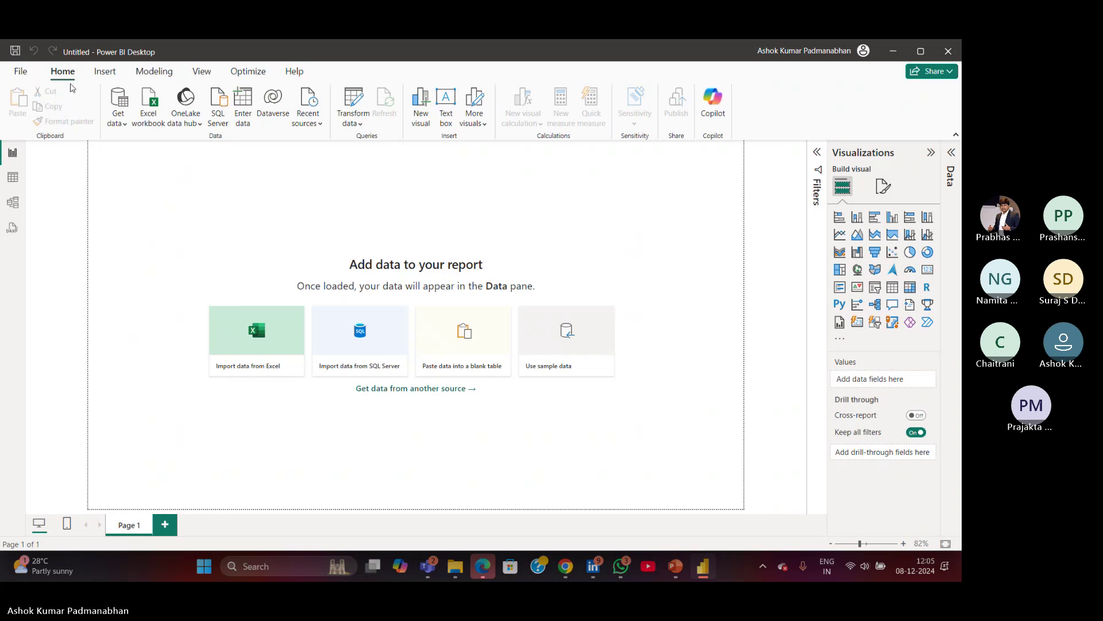
click(68, 80)
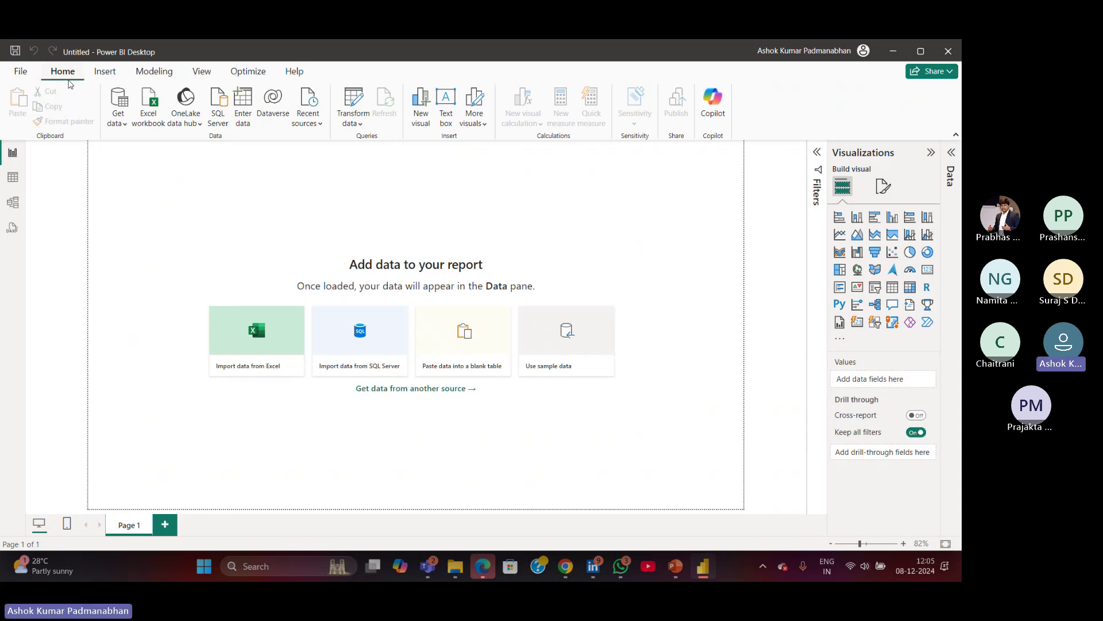
click(97, 73)
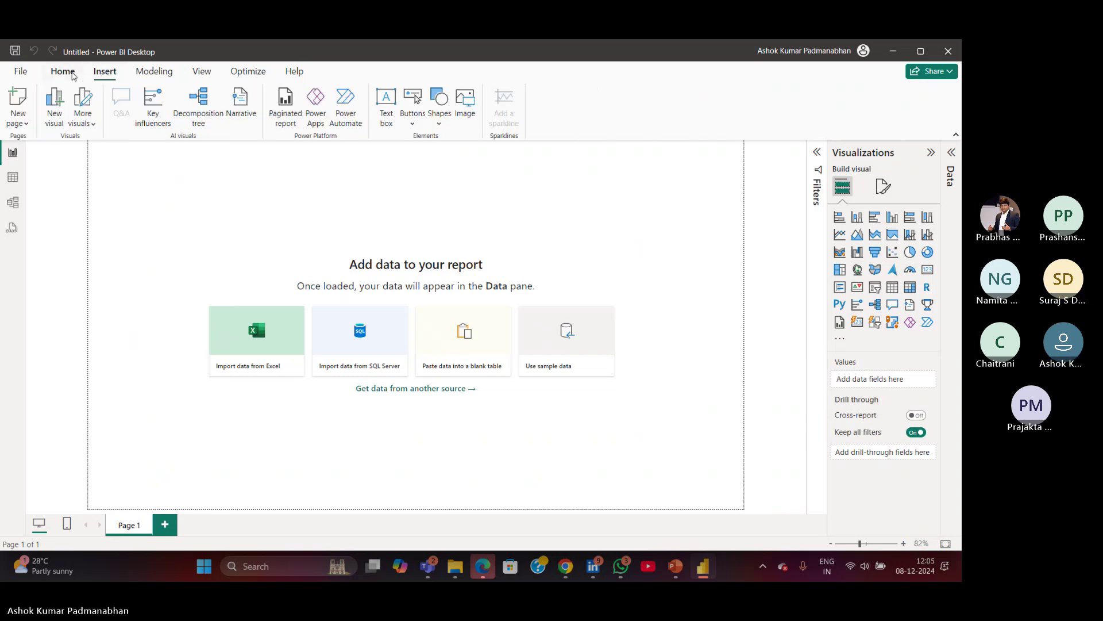
click(73, 75)
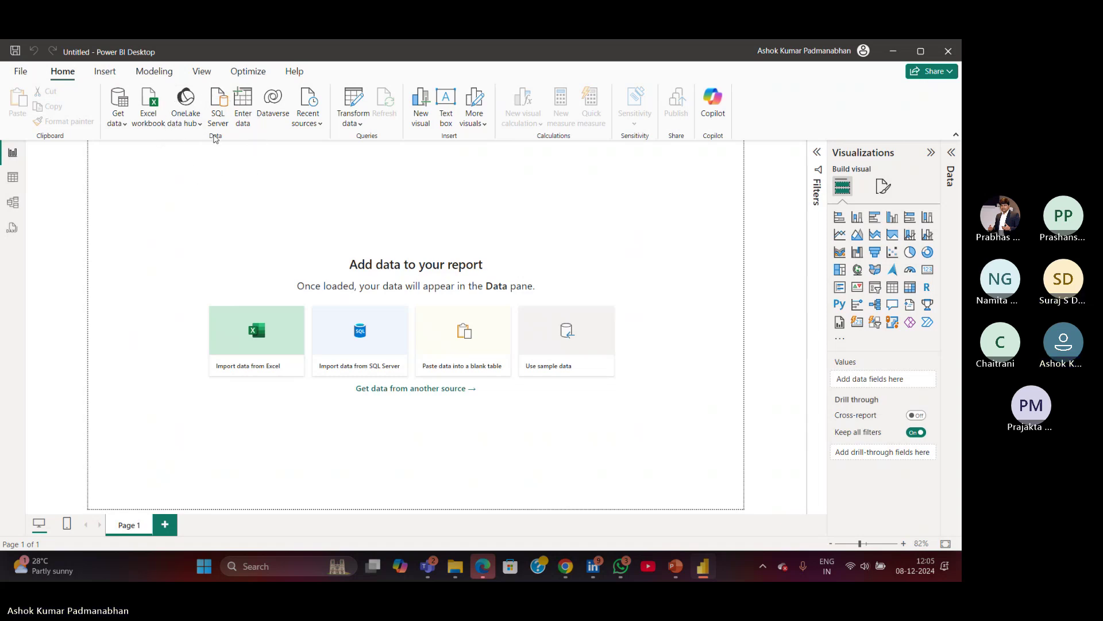
Start getting data from an Excel workbook and browse through the Trainer folder to the WeekEnd Power BI folder.
click(125, 128)
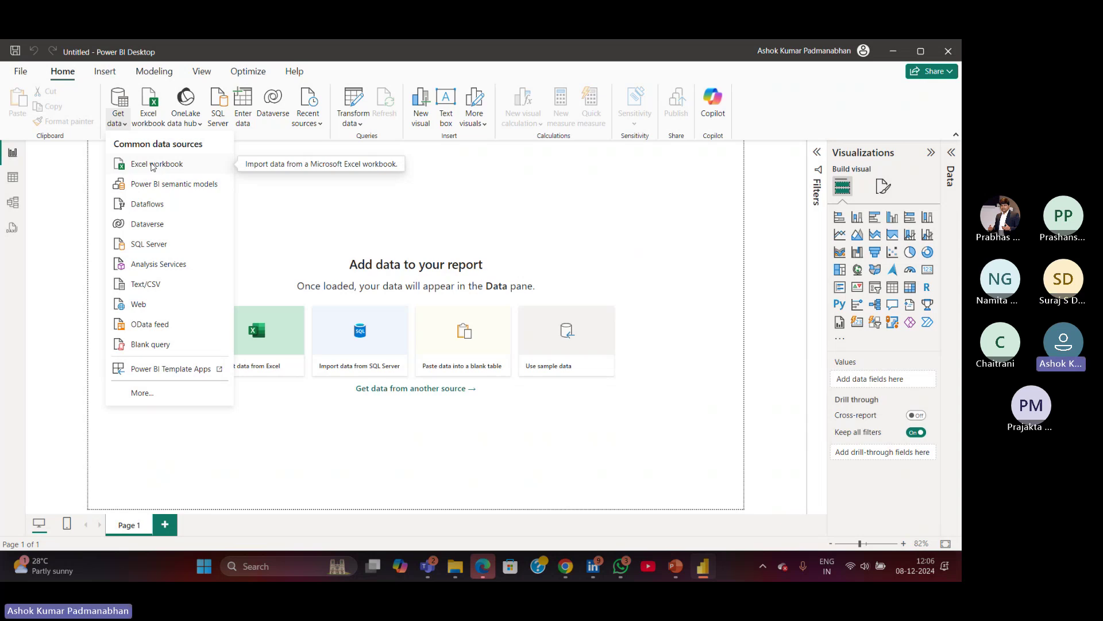
click(181, 164)
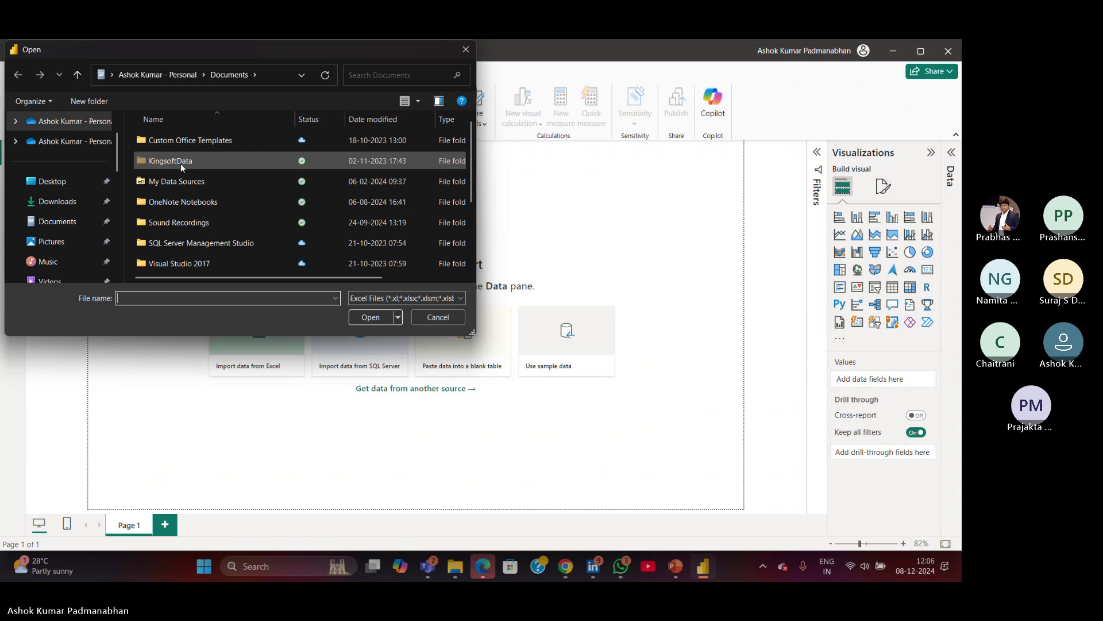
drag(196, 47, 223, 150)
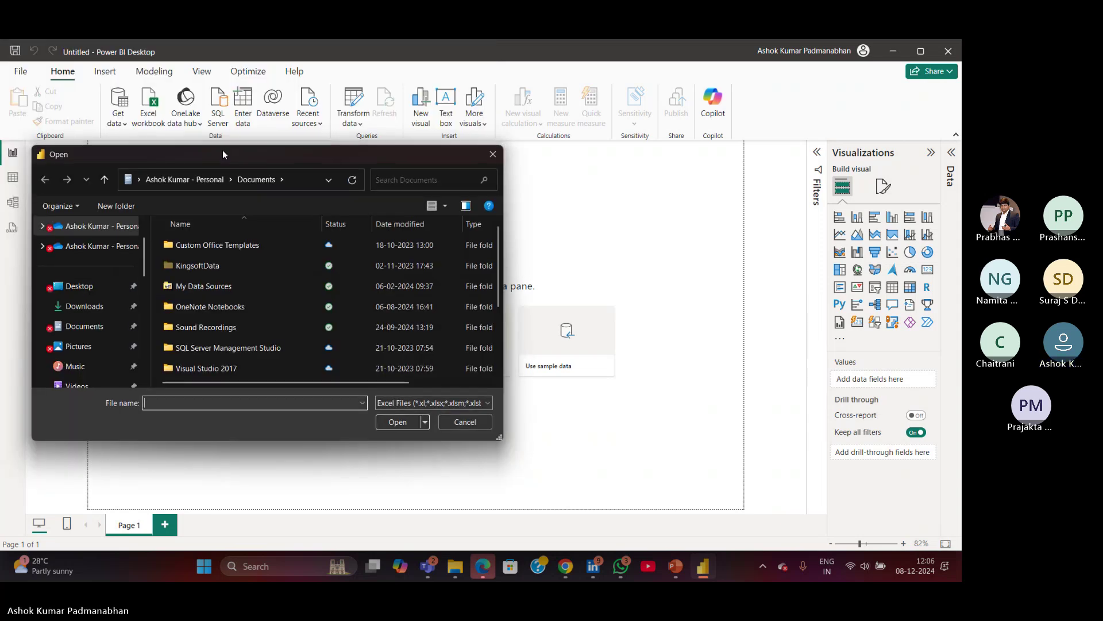
drag(144, 261, 154, 306)
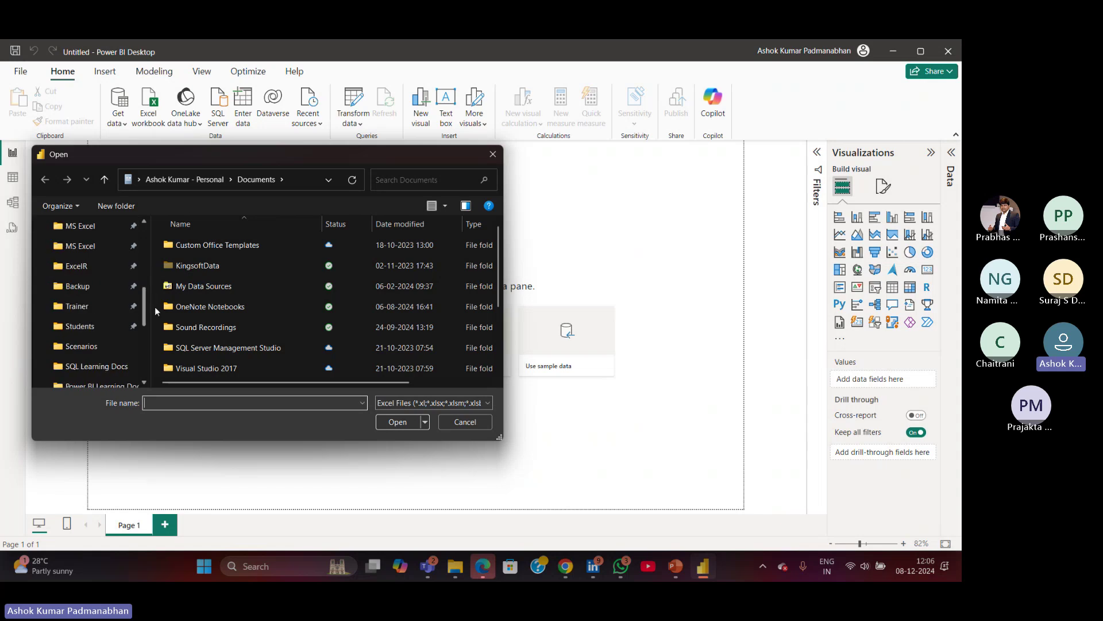
click(88, 313)
scroll(232, 313, down, 6)
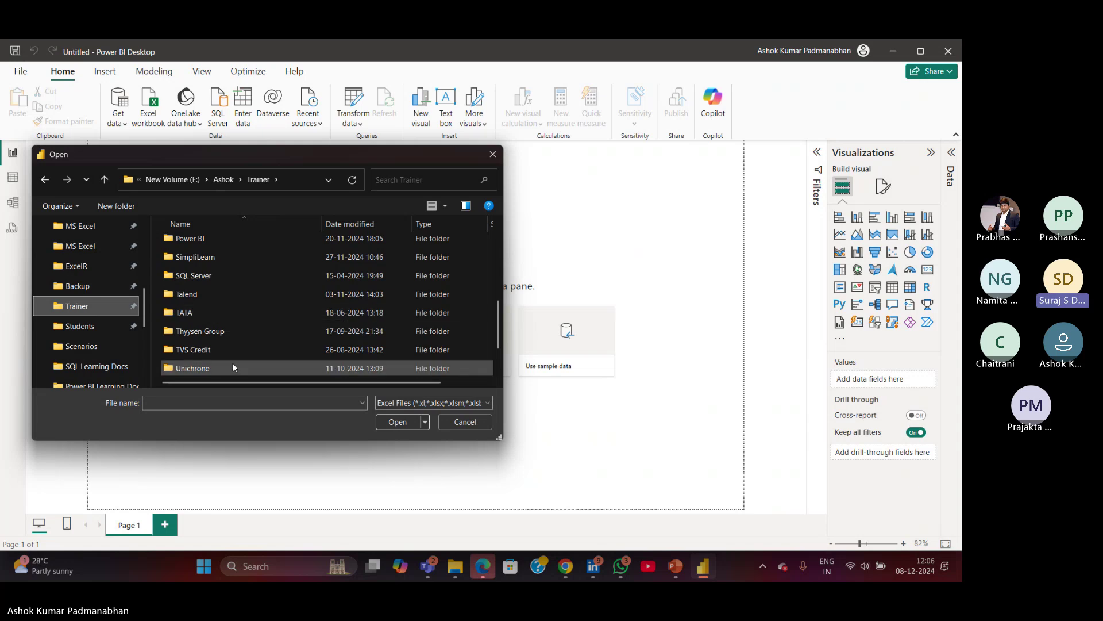
scroll(216, 318, up, 1)
scroll(216, 318, down, 1)
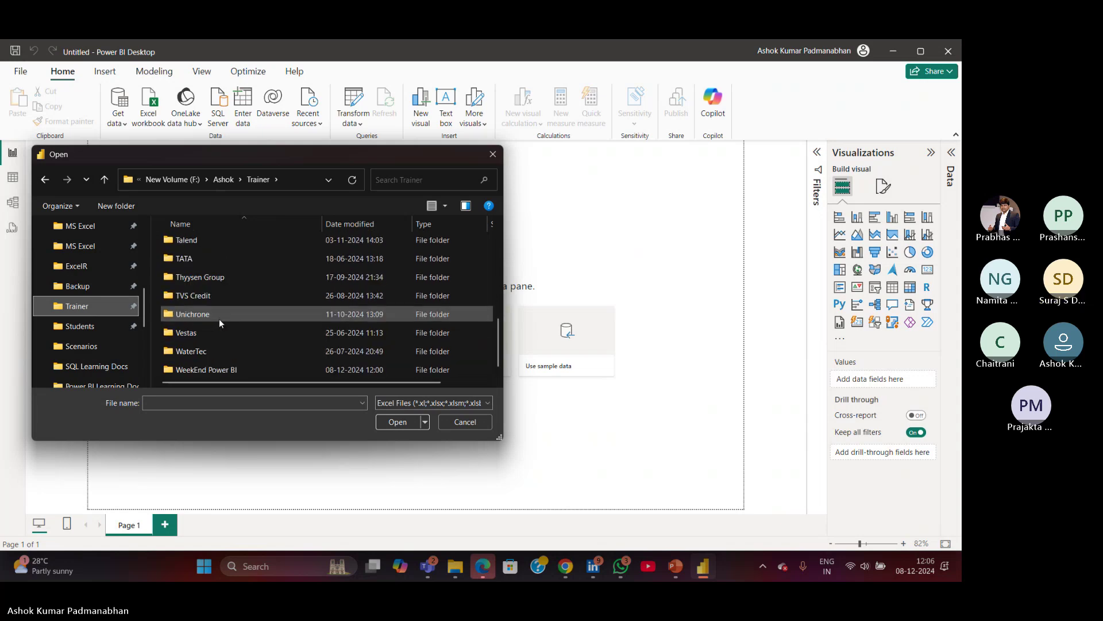
scroll(218, 318, down, 1)
click(238, 370)
double_click(238, 371)
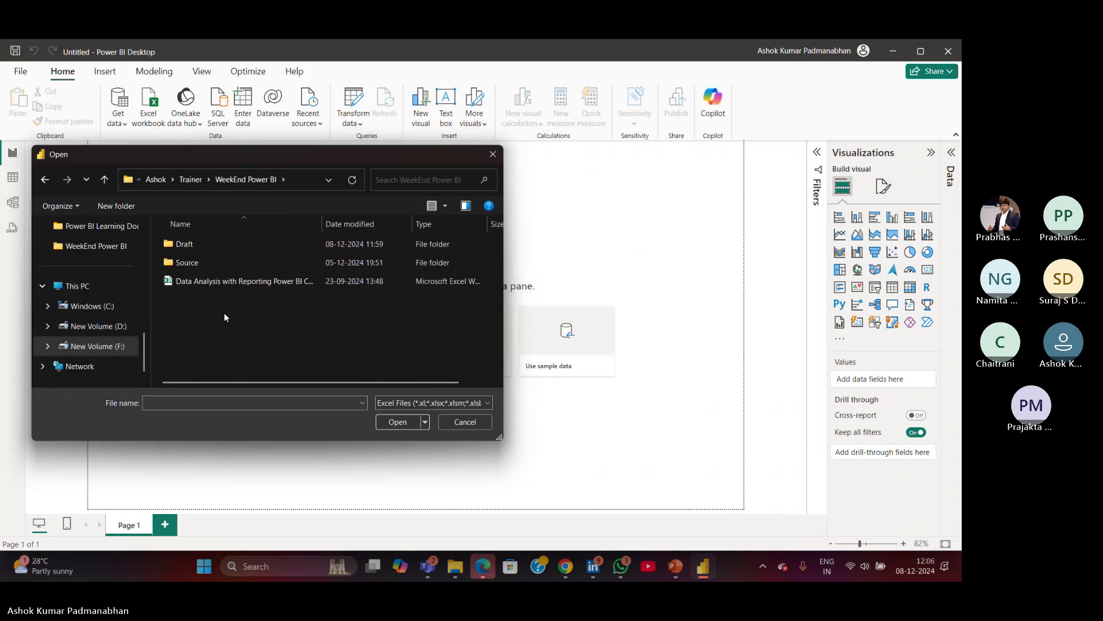
Select the global_superstore_2016 workbook in the Source folder as the import file and switch to the Teams meeting.
double_click(206, 264)
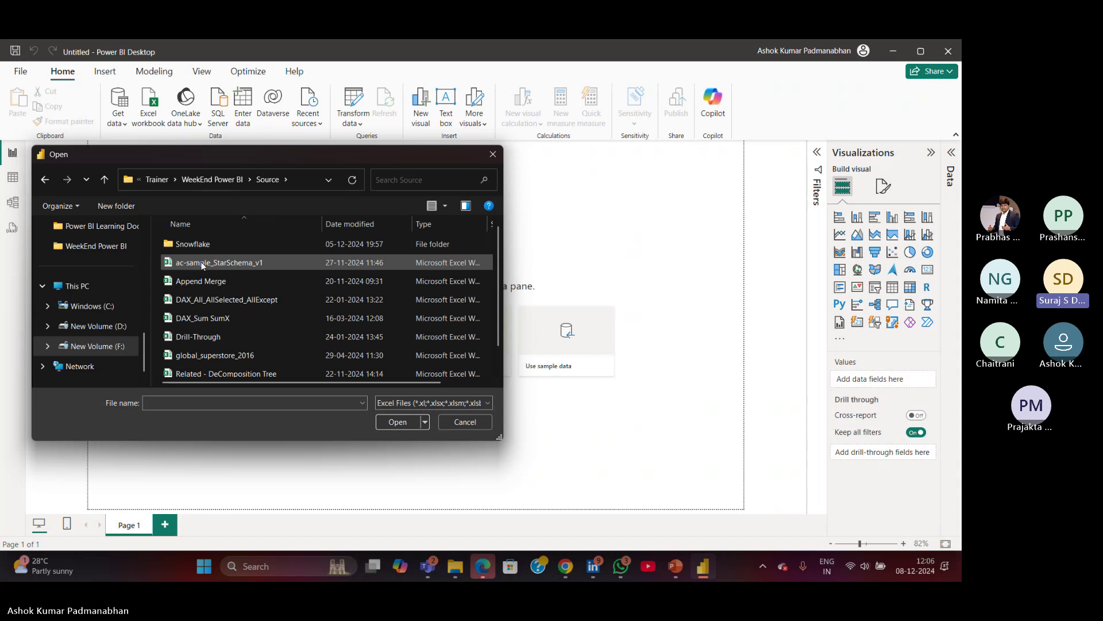
scroll(303, 333, down, 1)
click(302, 332)
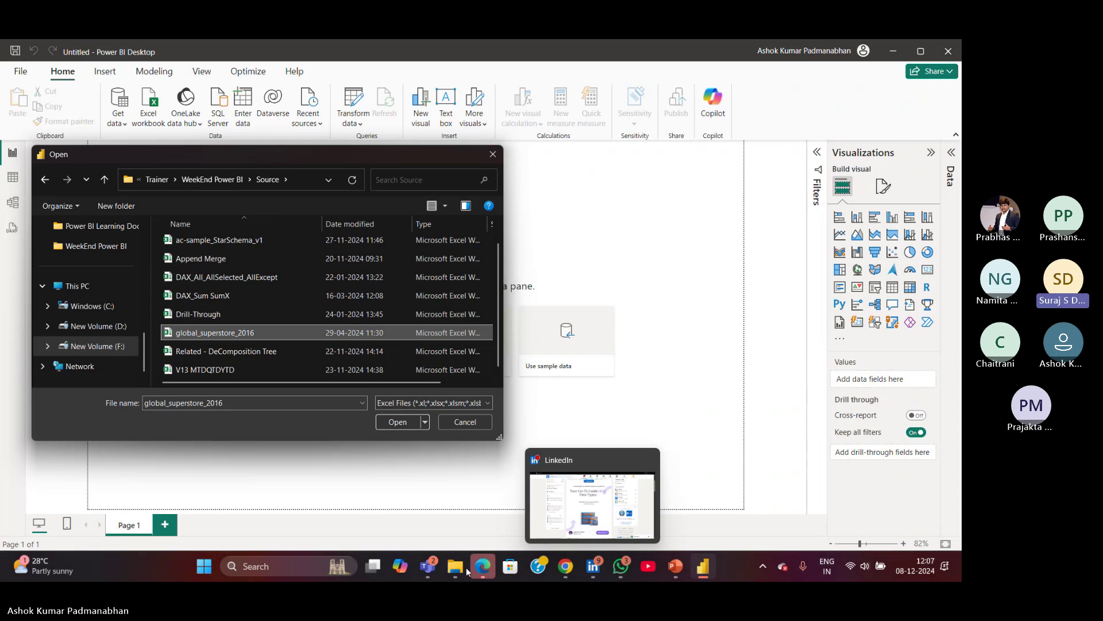
mouse_move(427, 566)
click(543, 495)
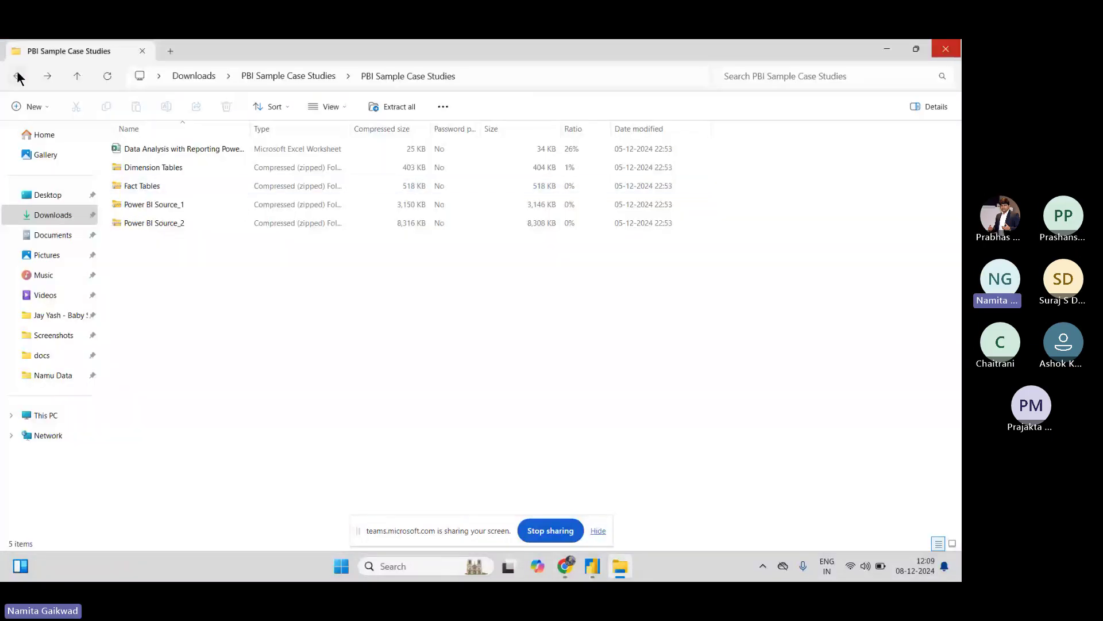
Go back out of the zipped folder PBI Sample Case Studies, reopen it and select Dimension Tables.
click(17, 77)
click(13, 81)
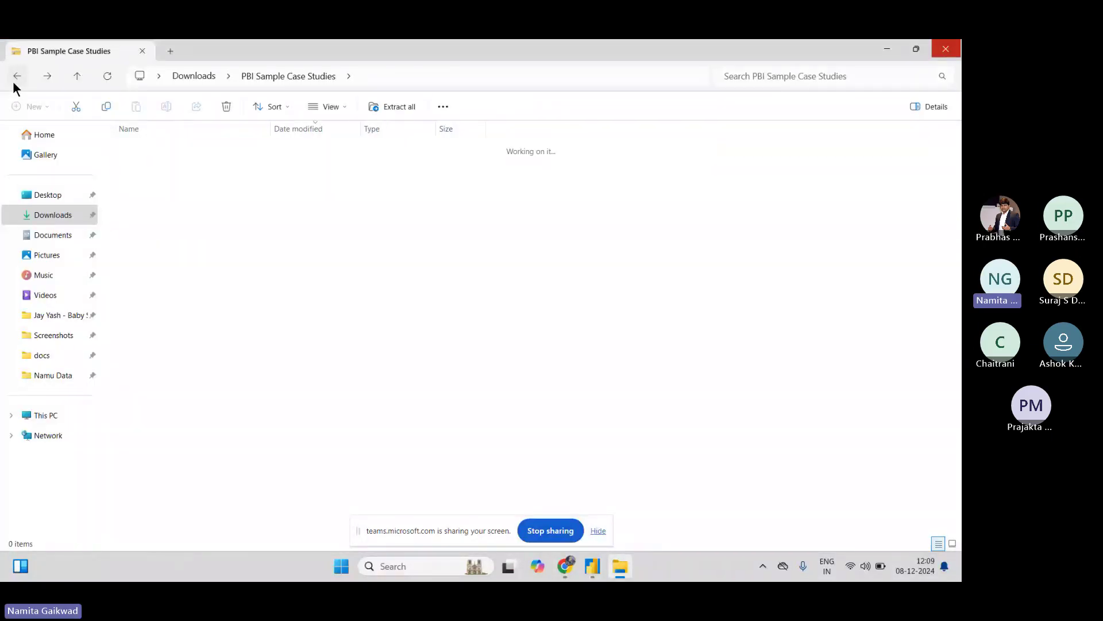
double_click(212, 163)
double_click(212, 149)
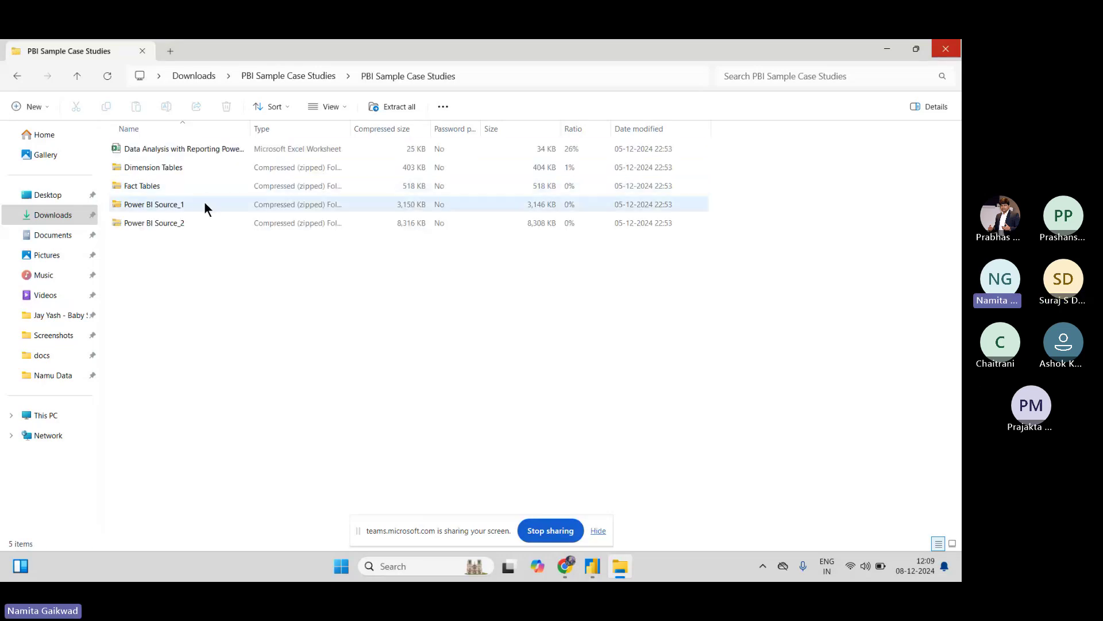
click(208, 167)
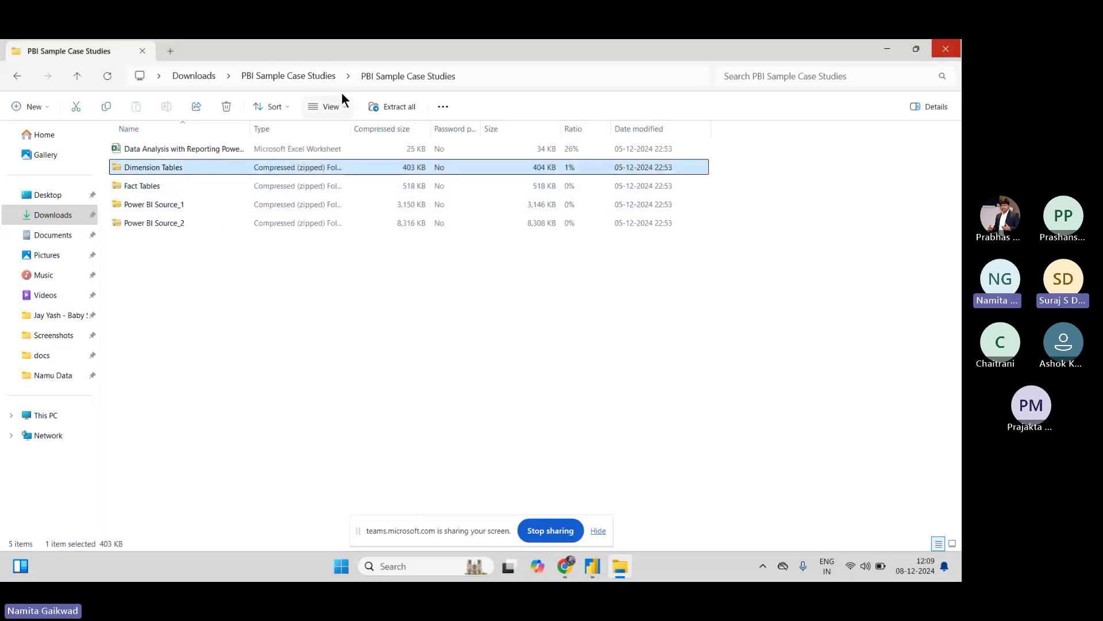
Check which commands are available for the zipped folder Power BI Source_2, and stop sharing the screen.
key(Down)
key(Down)
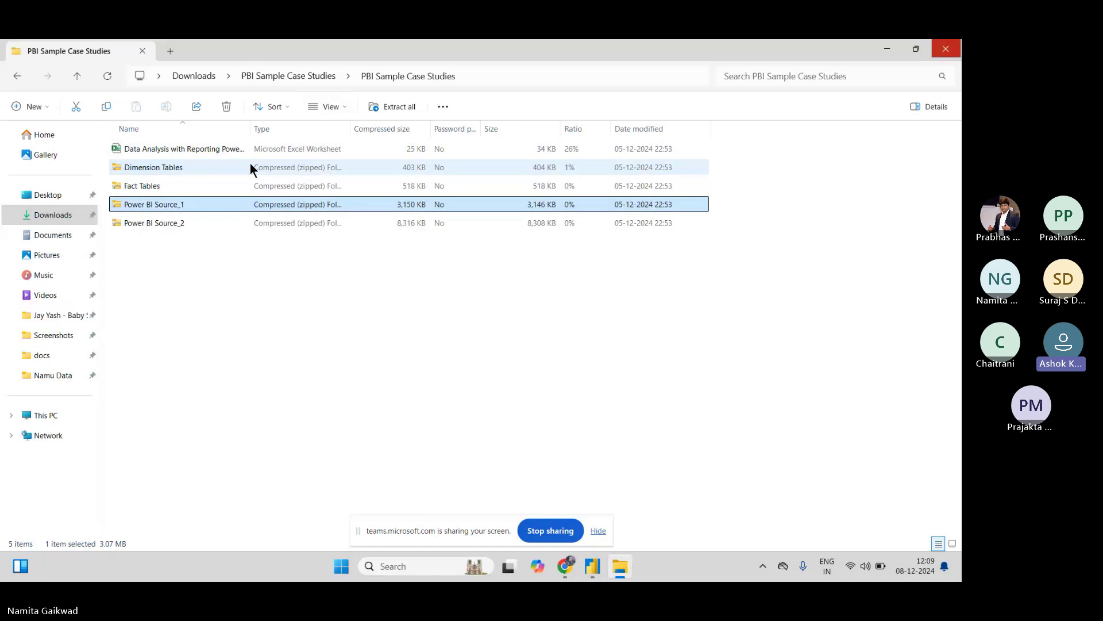
click(238, 225)
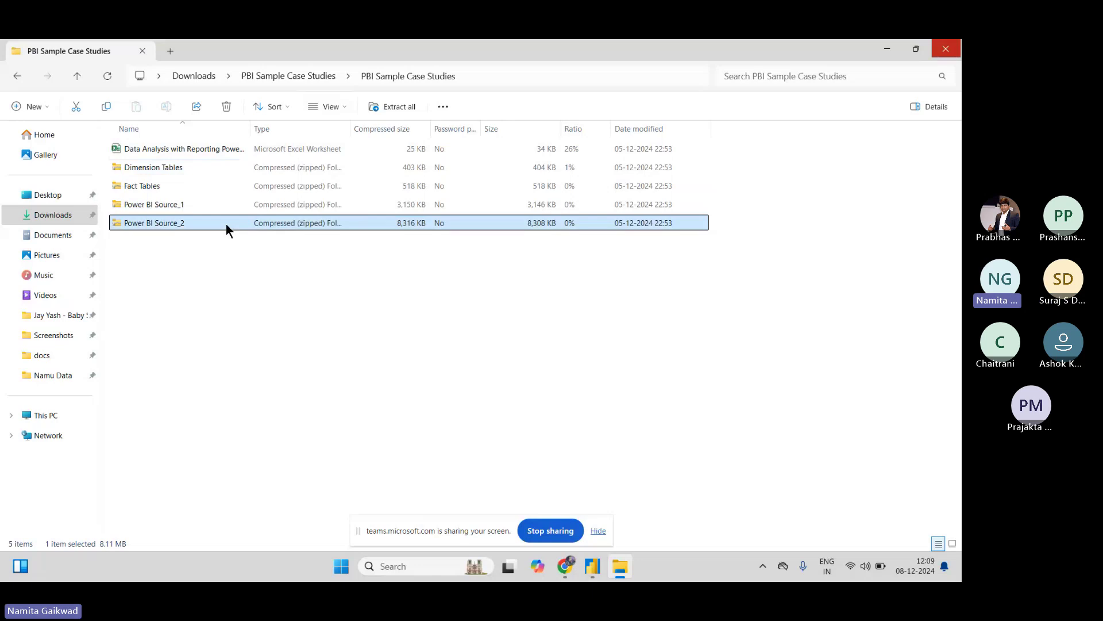
right_click(226, 229)
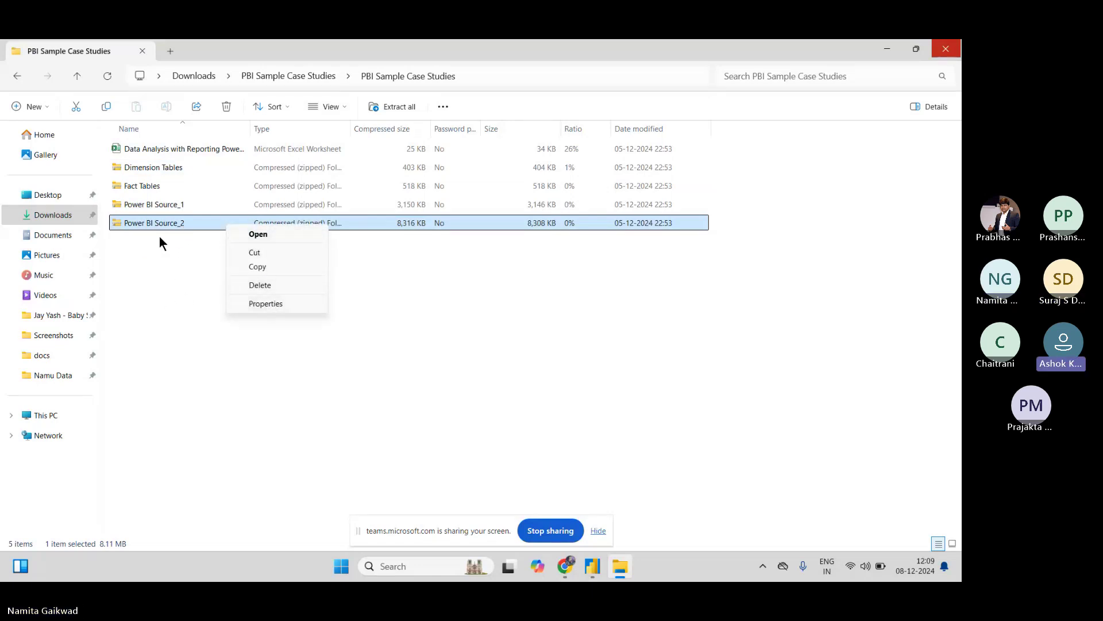
click(170, 225)
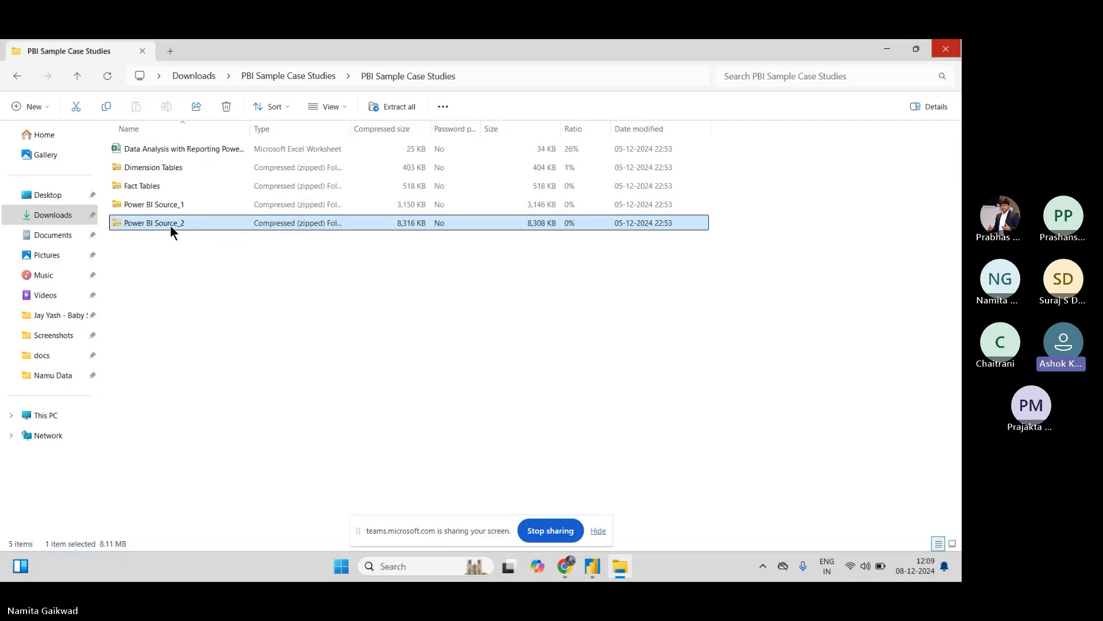
right_click(170, 227)
click(195, 370)
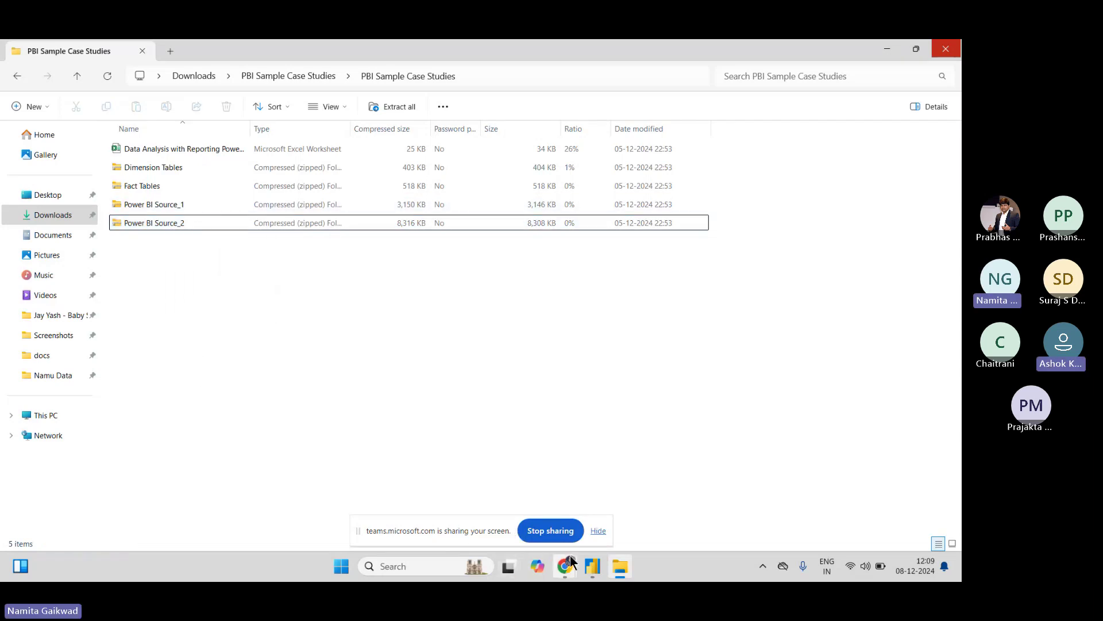
mouse_move(569, 558)
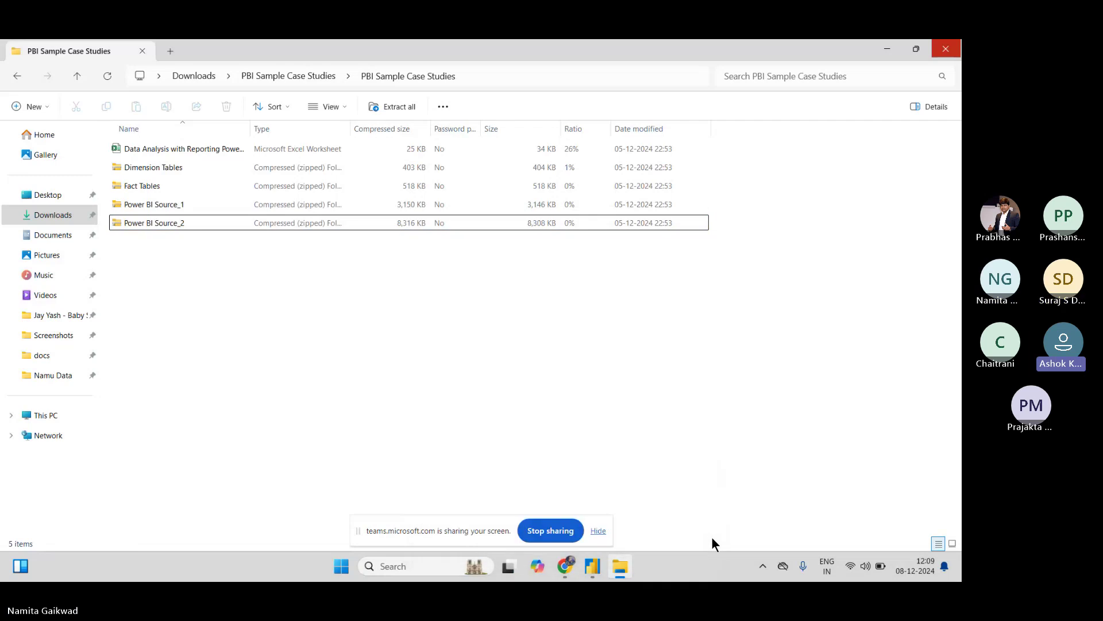
click(530, 530)
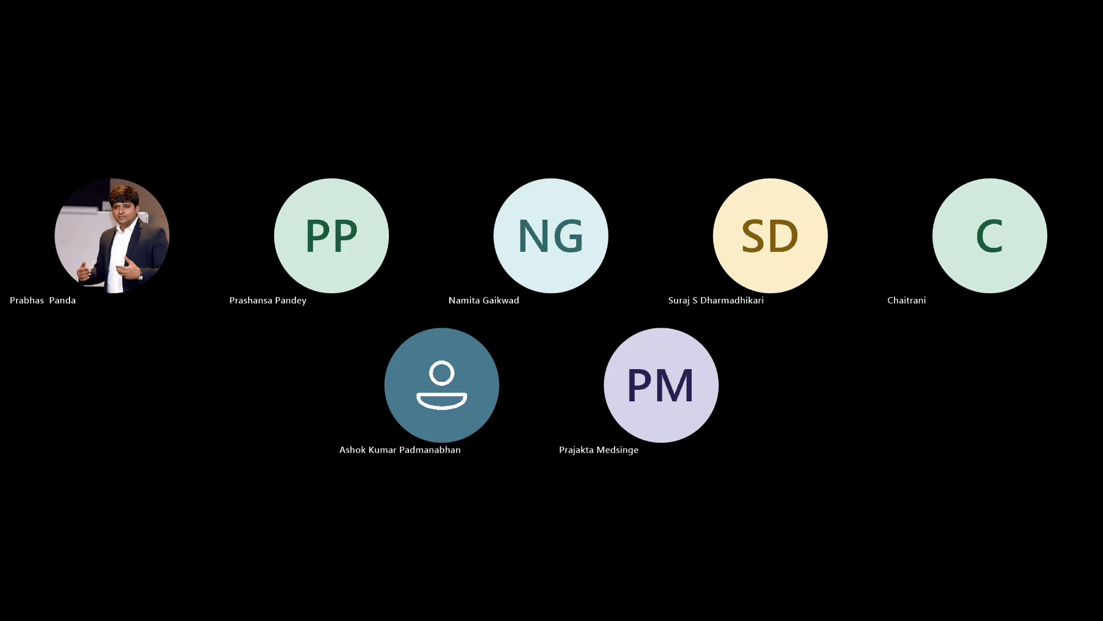
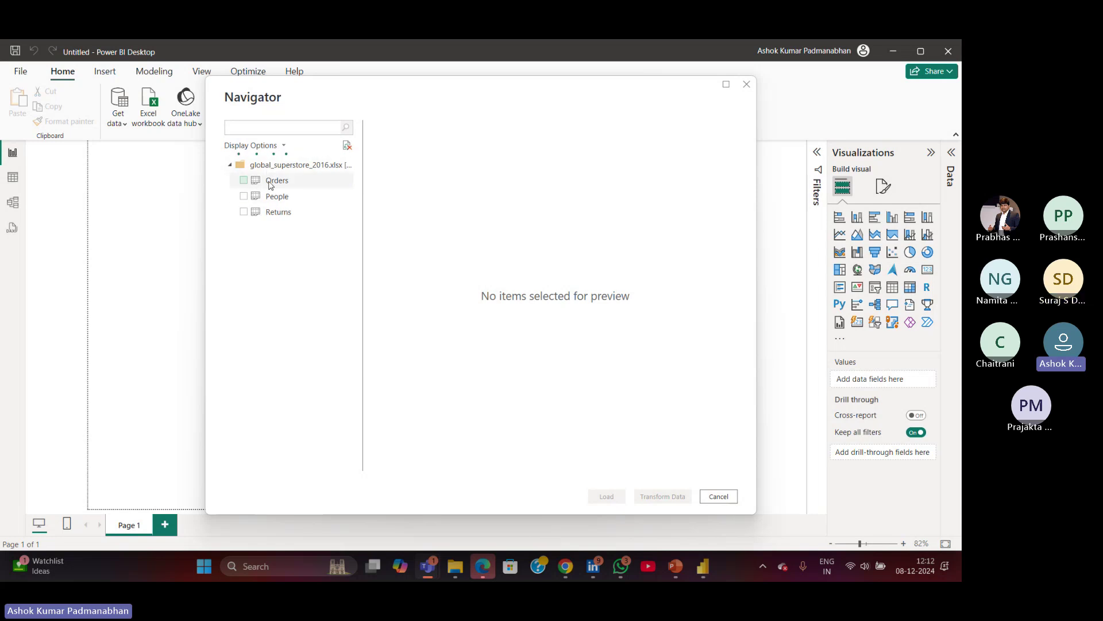
Preview the Orders, People and Returns sheets of global_superstore_2016.xlsx in the Navigator, ending on the Orders sheet.
click(270, 183)
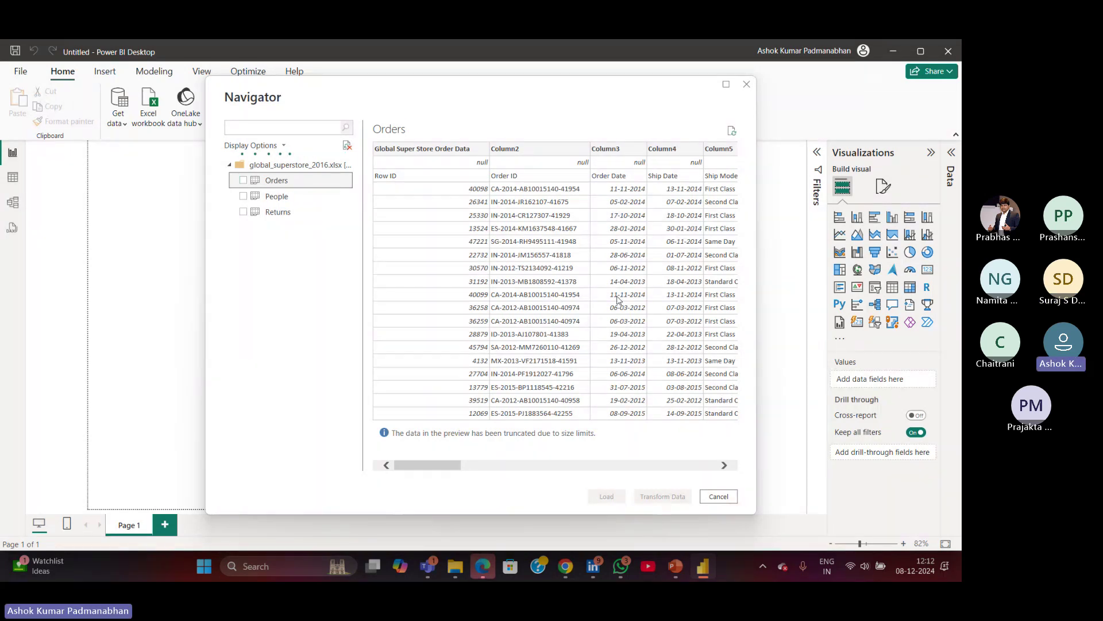
click(282, 197)
click(289, 216)
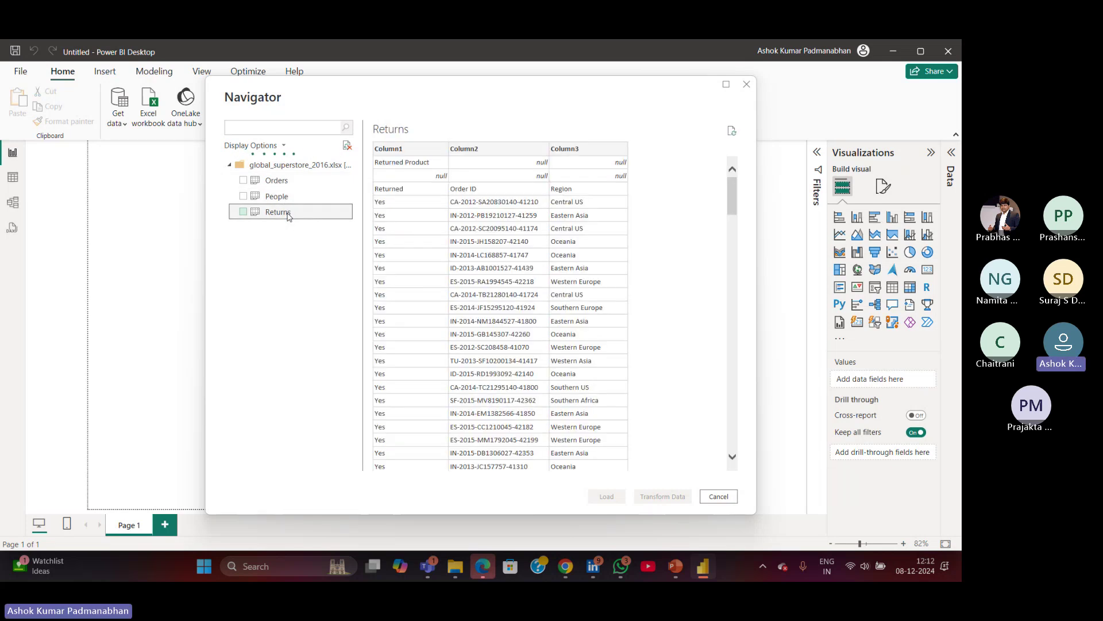
click(282, 199)
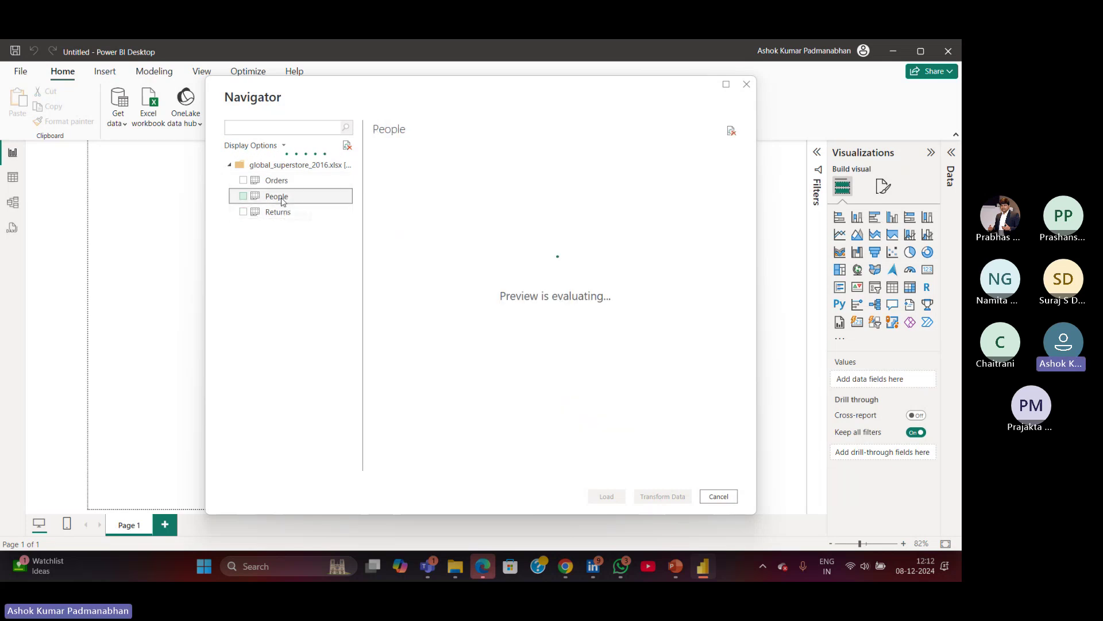
click(283, 183)
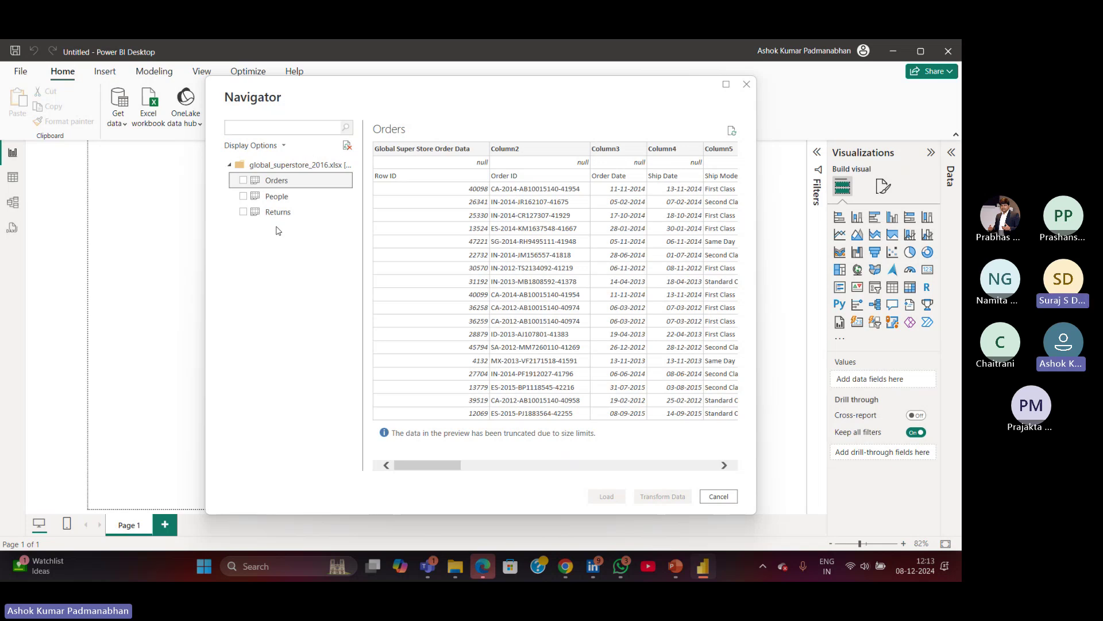
drag(505, 88, 421, 81)
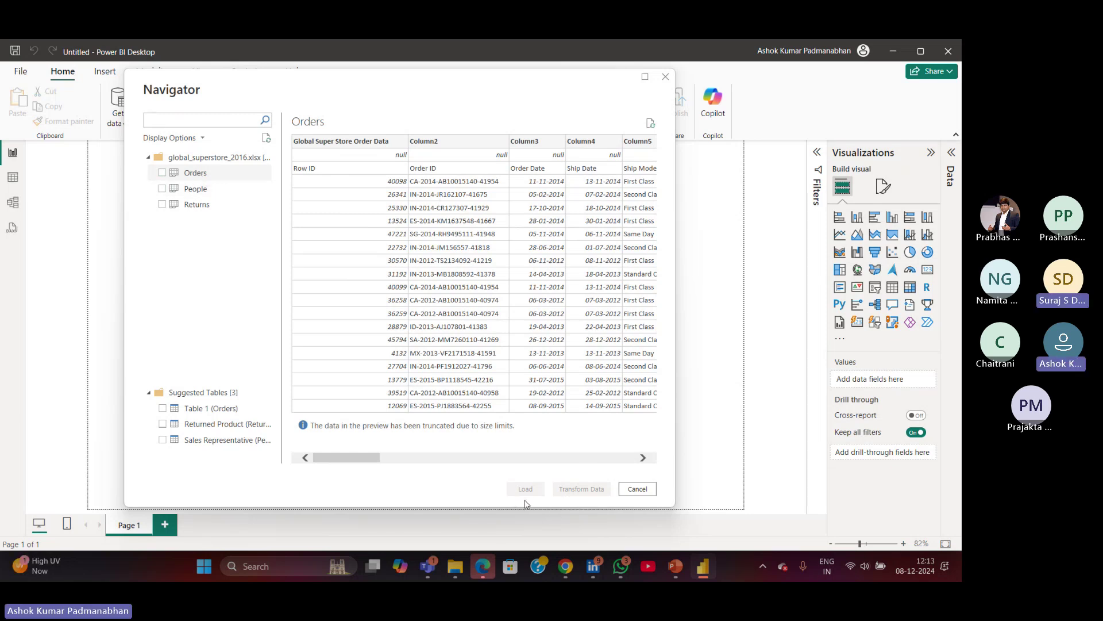
key(ctrl)
key(ctrl)
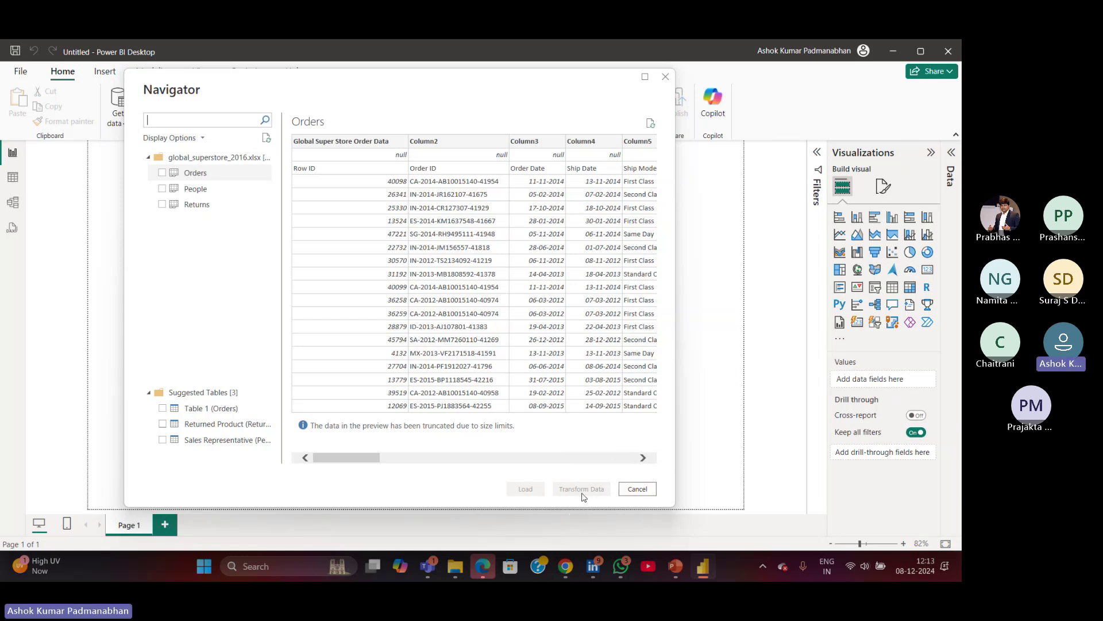
key(ctrl)
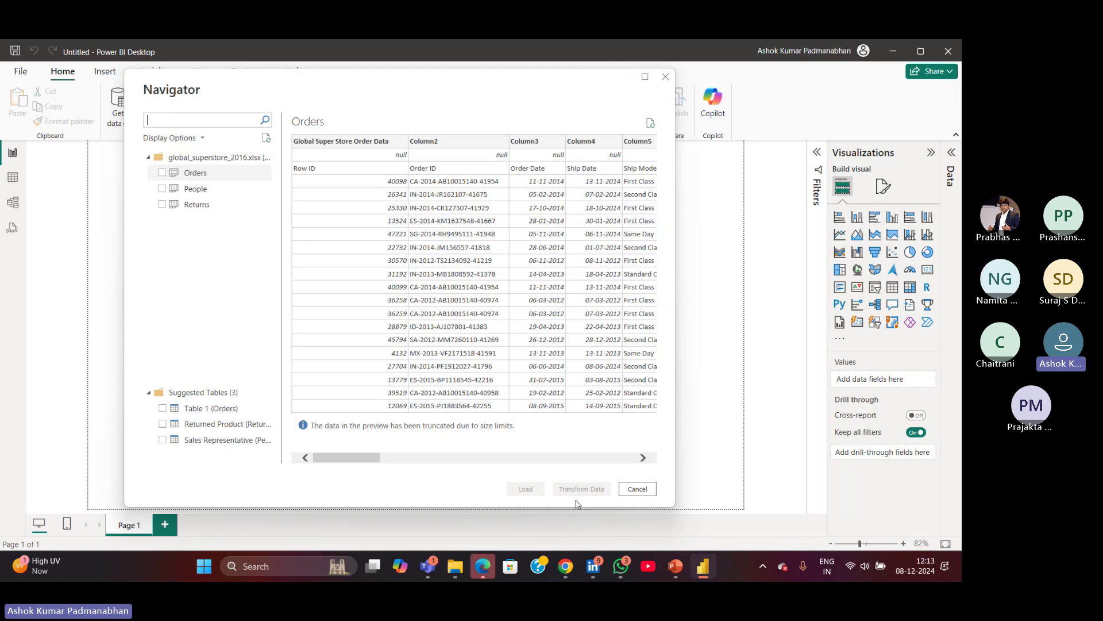
Bring the Orders, People and Returns sheets into Power Query Editor for transformation and display the Orders query.
click(162, 174)
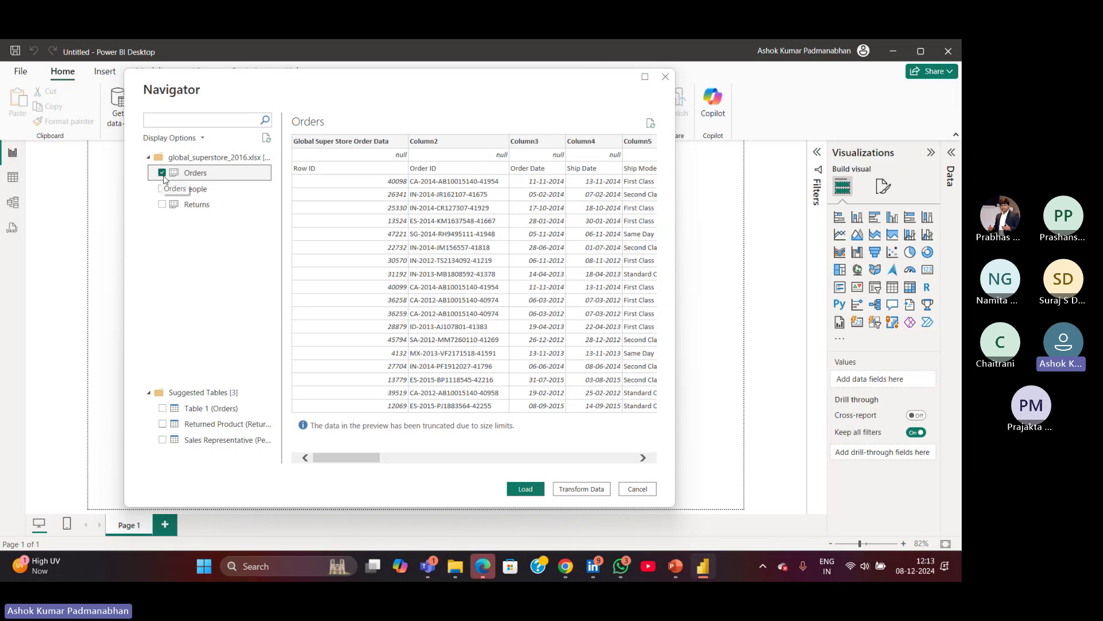
click(163, 189)
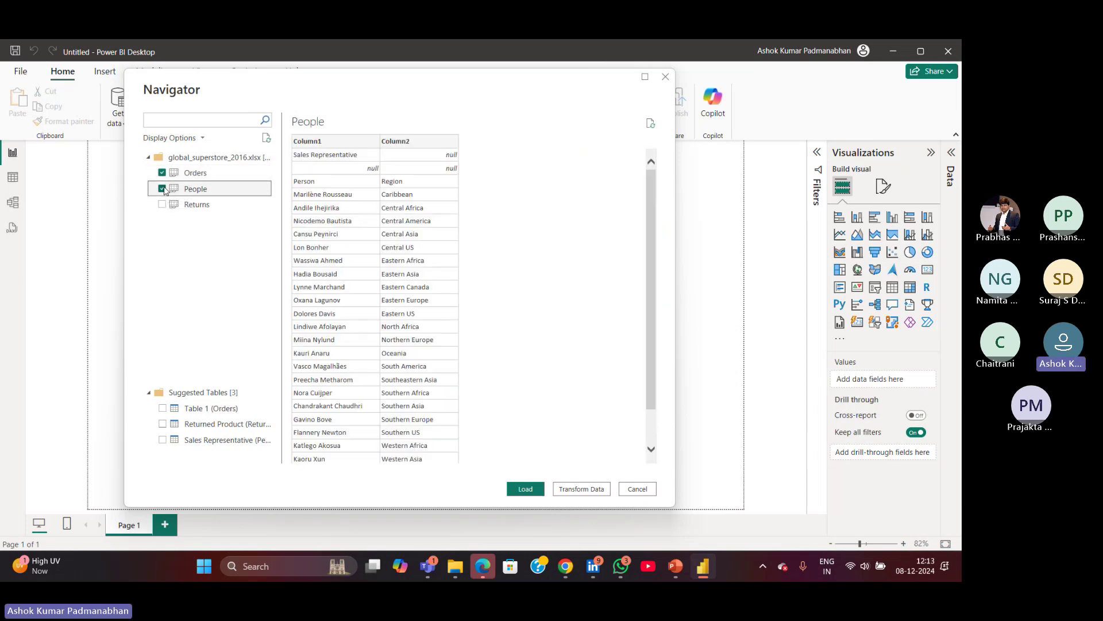
click(162, 205)
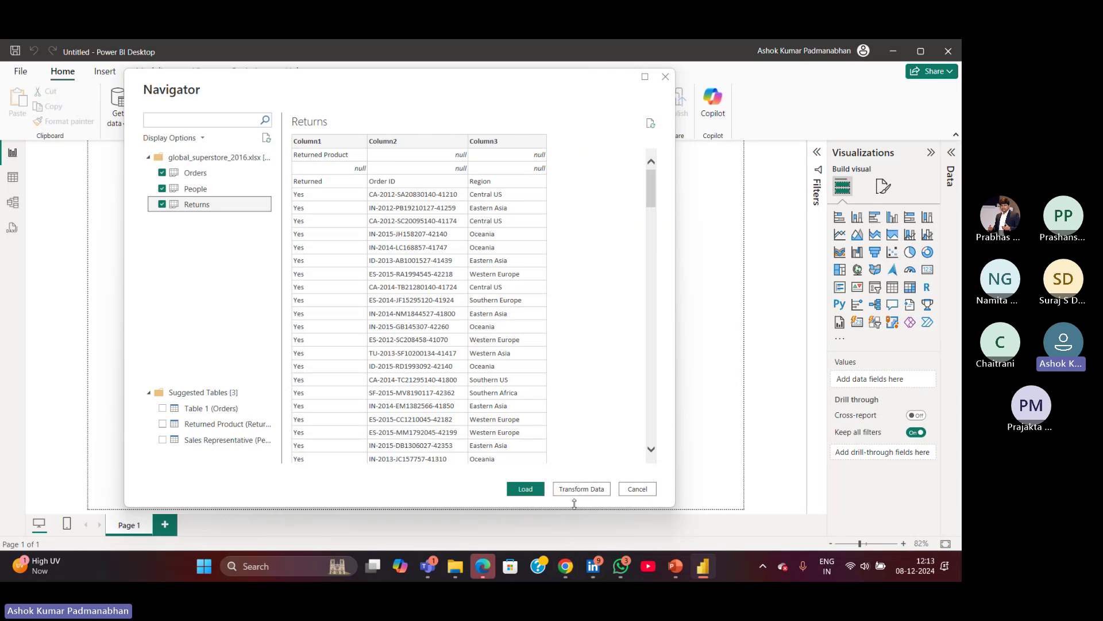
click(532, 493)
click(563, 497)
click(582, 489)
click(581, 489)
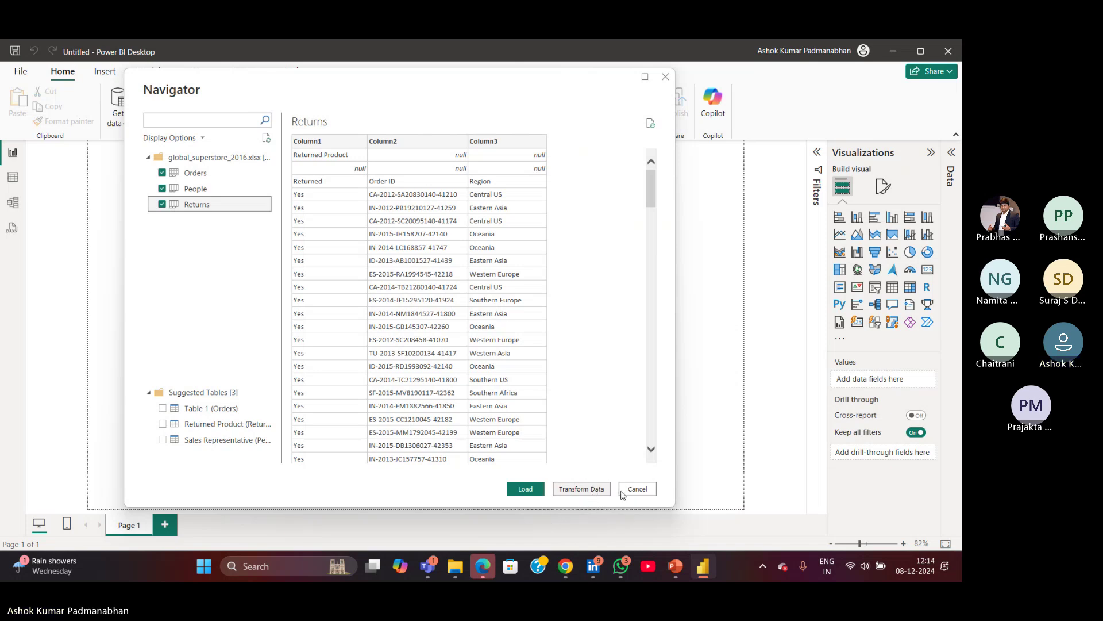
click(595, 492)
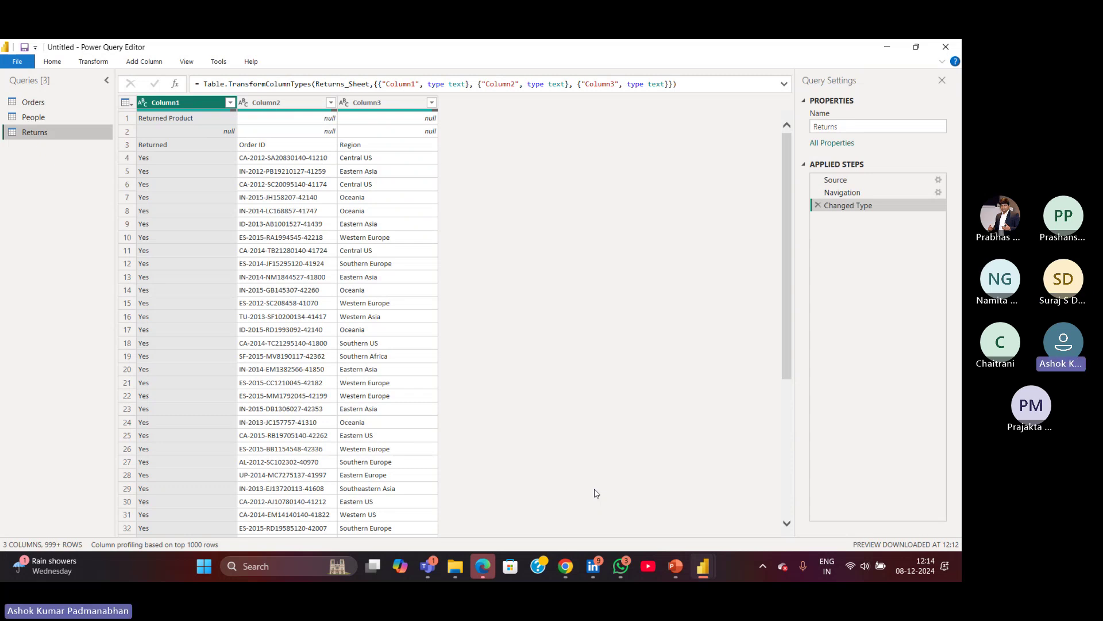
click(35, 102)
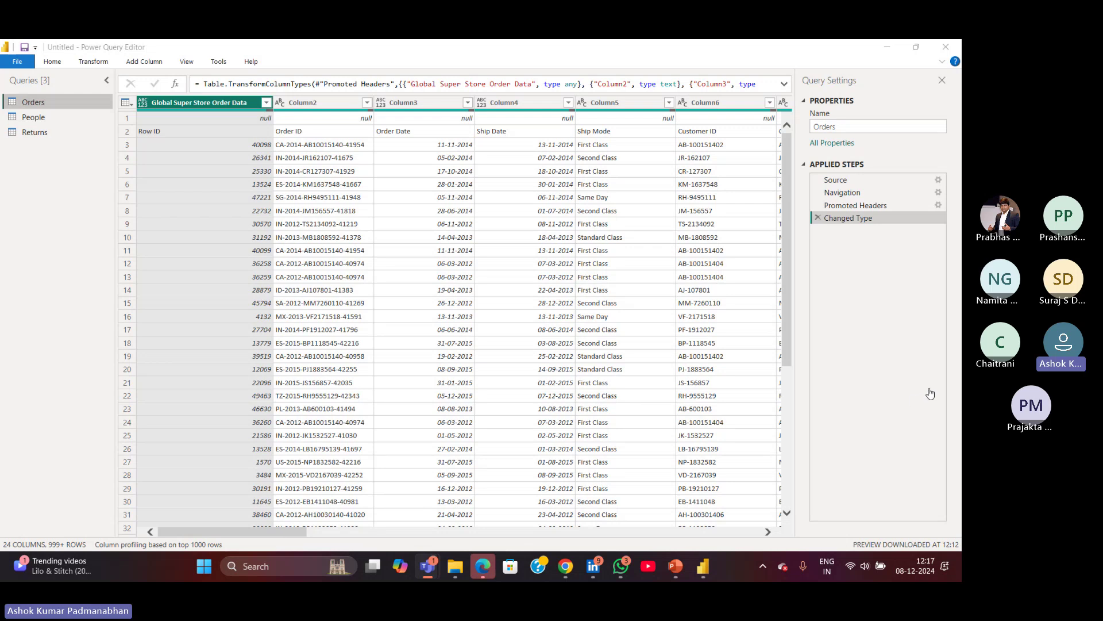
key(alt+Tab)
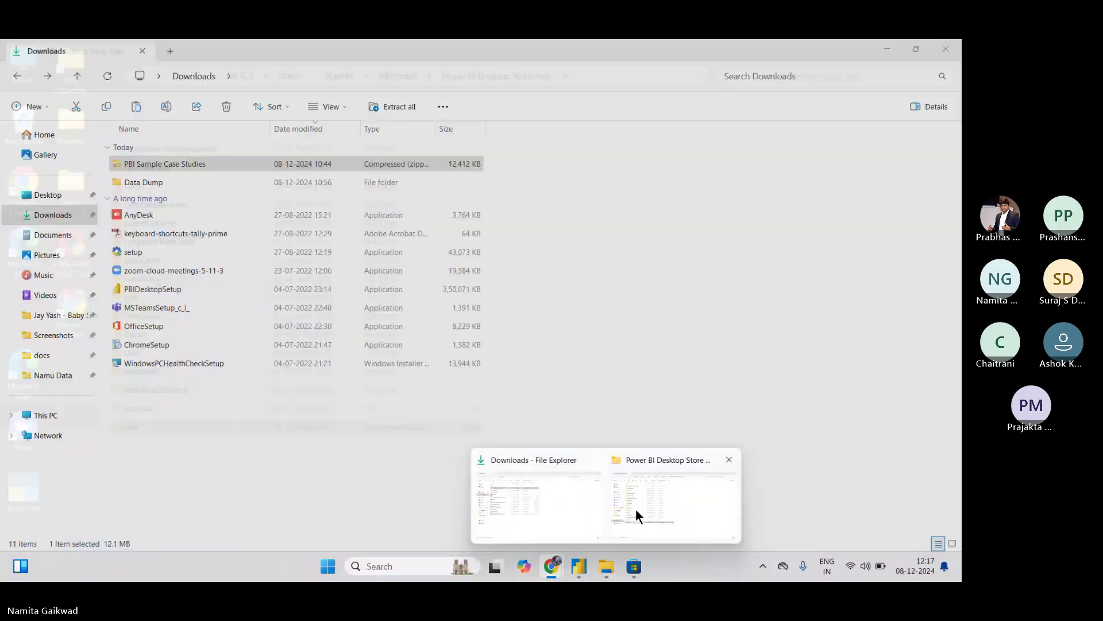
Switch to the Downloads folder and open the zipped folder Power BI Source_2 inside PBI Sample Case Studies.
click(635, 509)
mouse_move(593, 567)
click(566, 527)
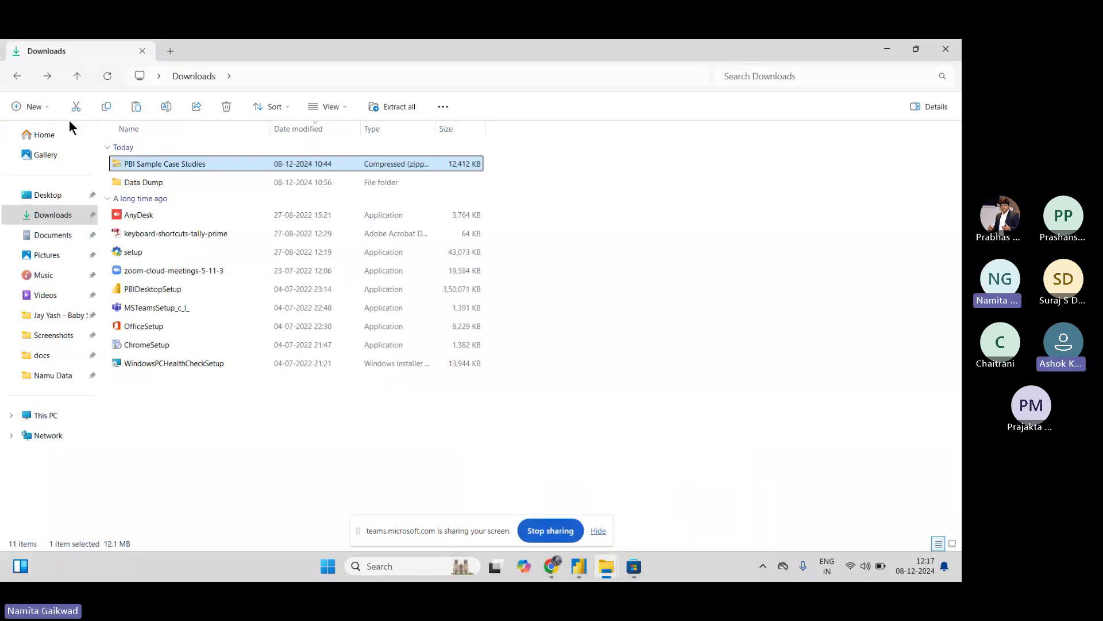
double_click(335, 165)
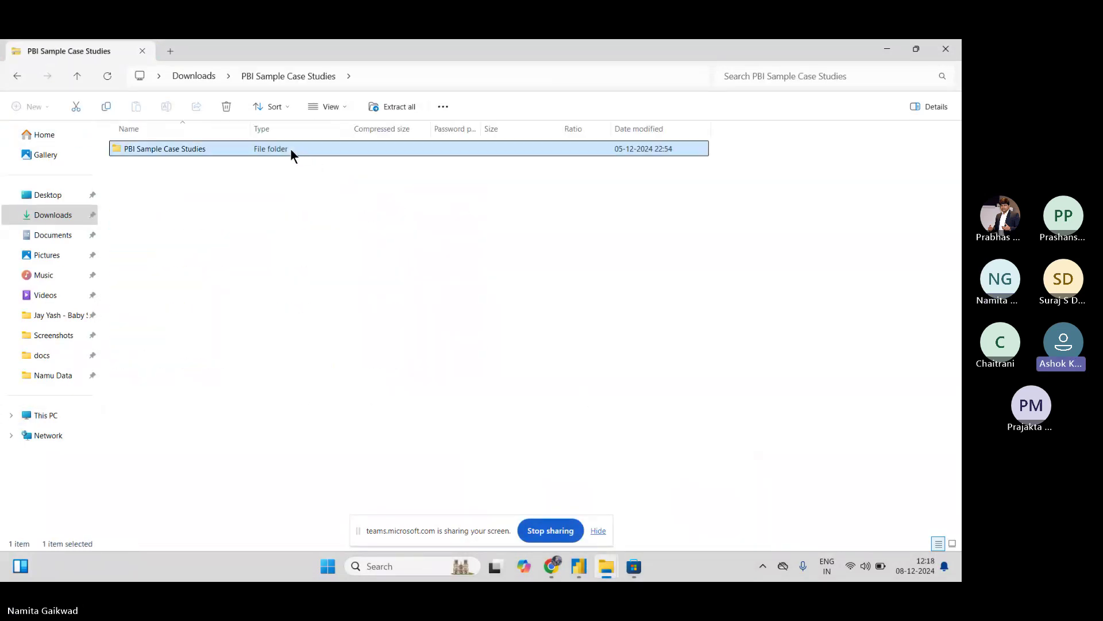
double_click(291, 150)
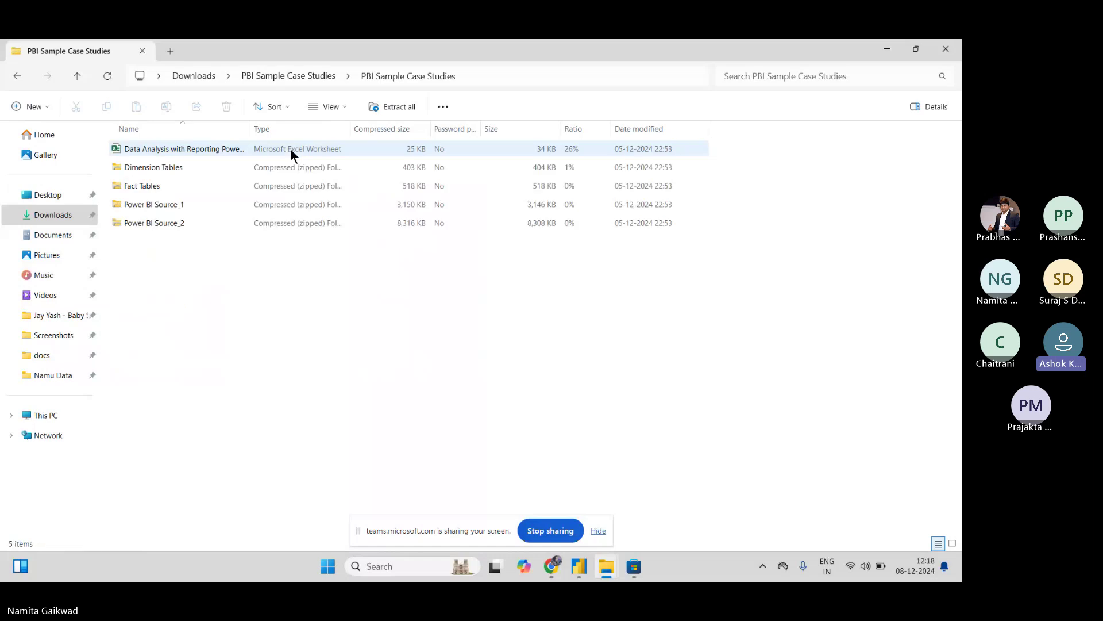
click(254, 188)
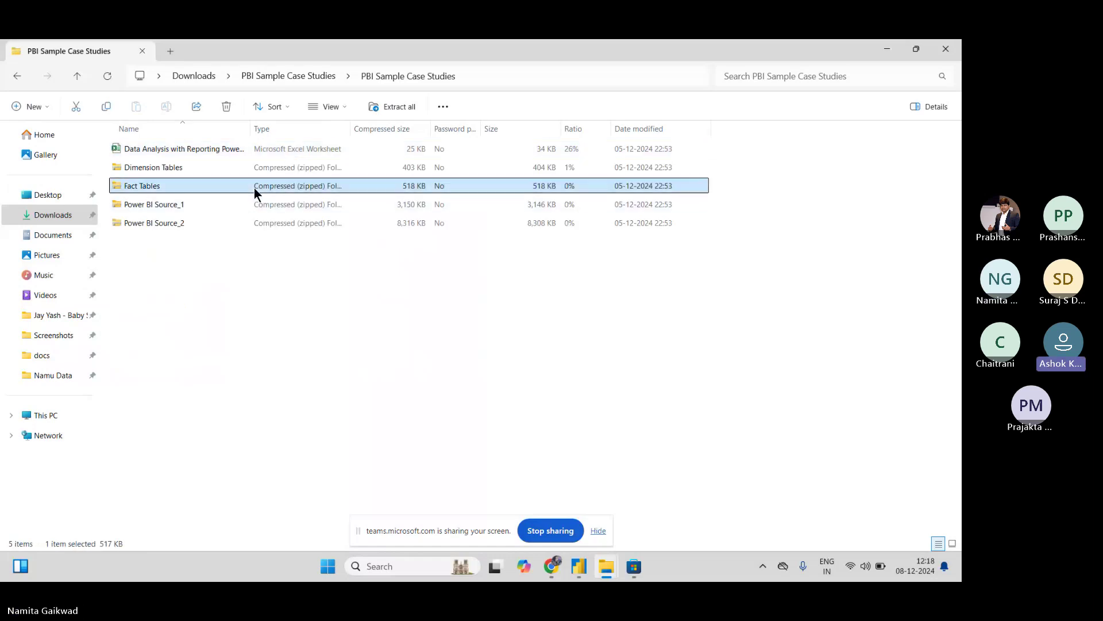
click(226, 222)
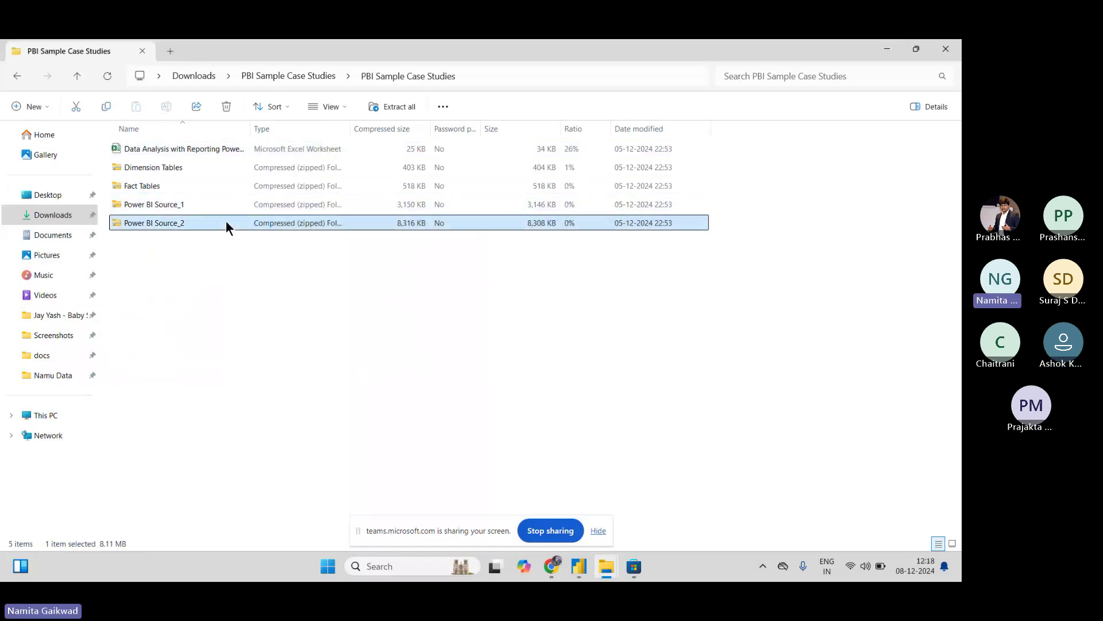
double_click(226, 222)
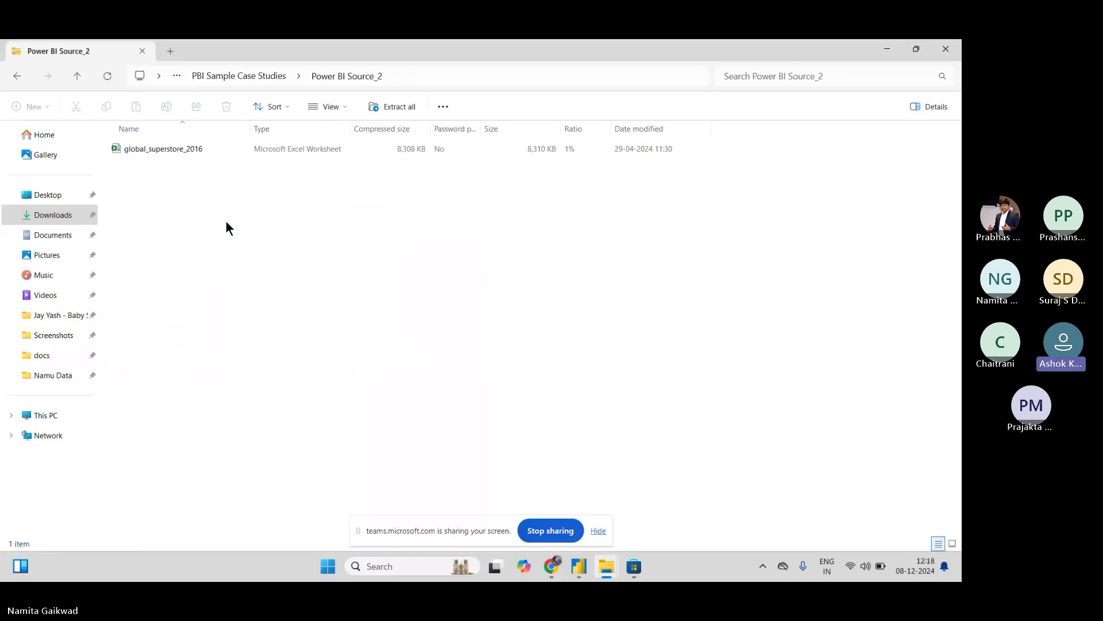
Check which commands are available for the global_superstore_2016 workbook, and go back to the PBI Sample Case Studies folder.
click(249, 154)
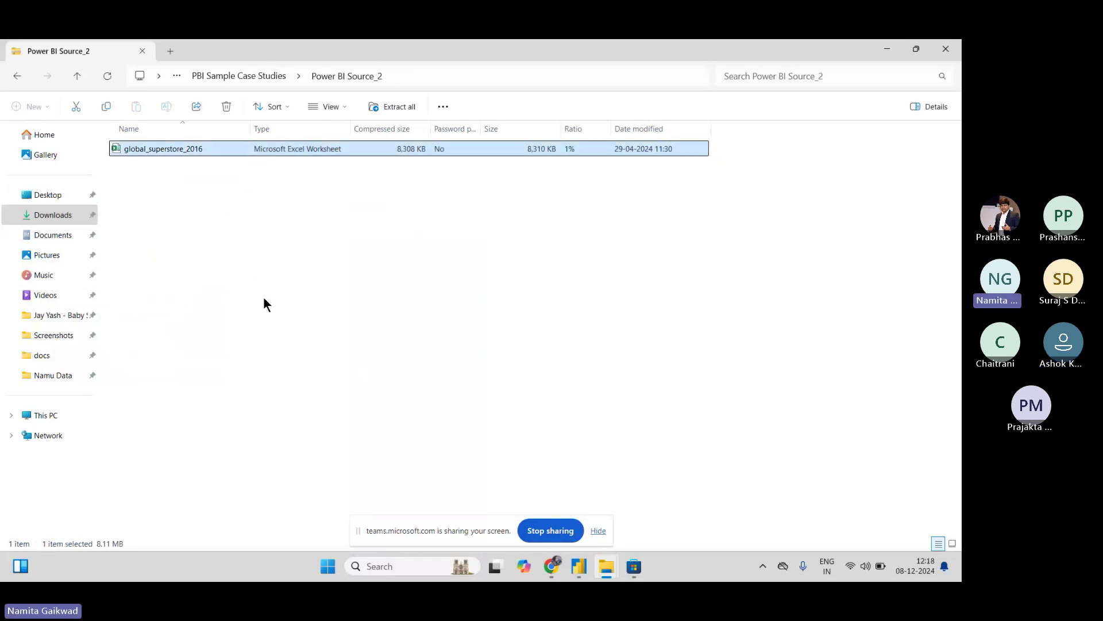
right_click(258, 145)
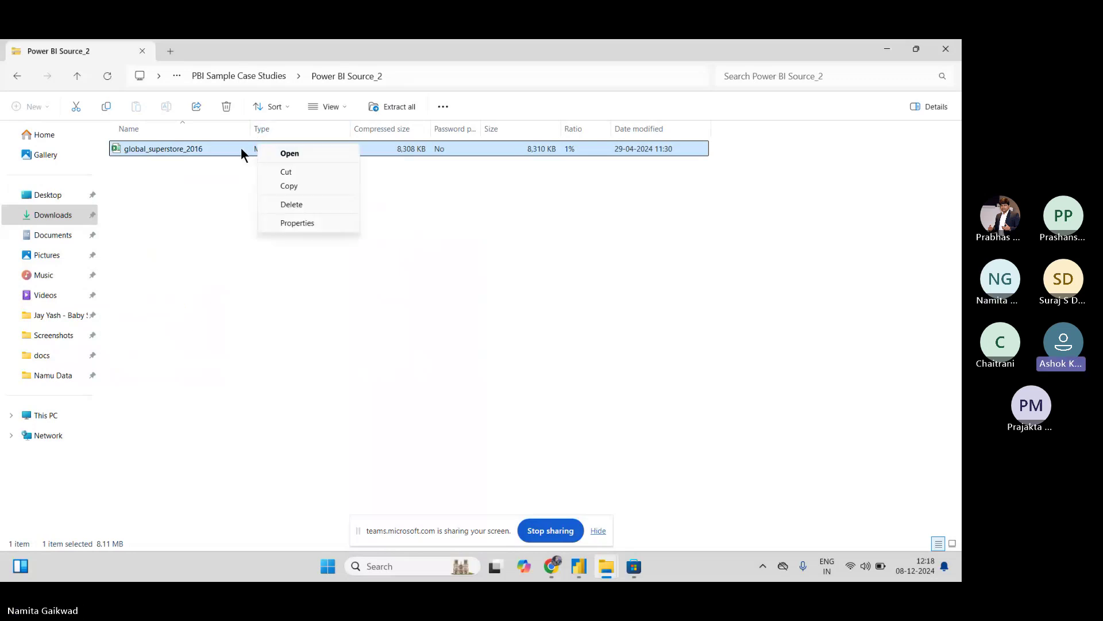
click(219, 198)
click(218, 199)
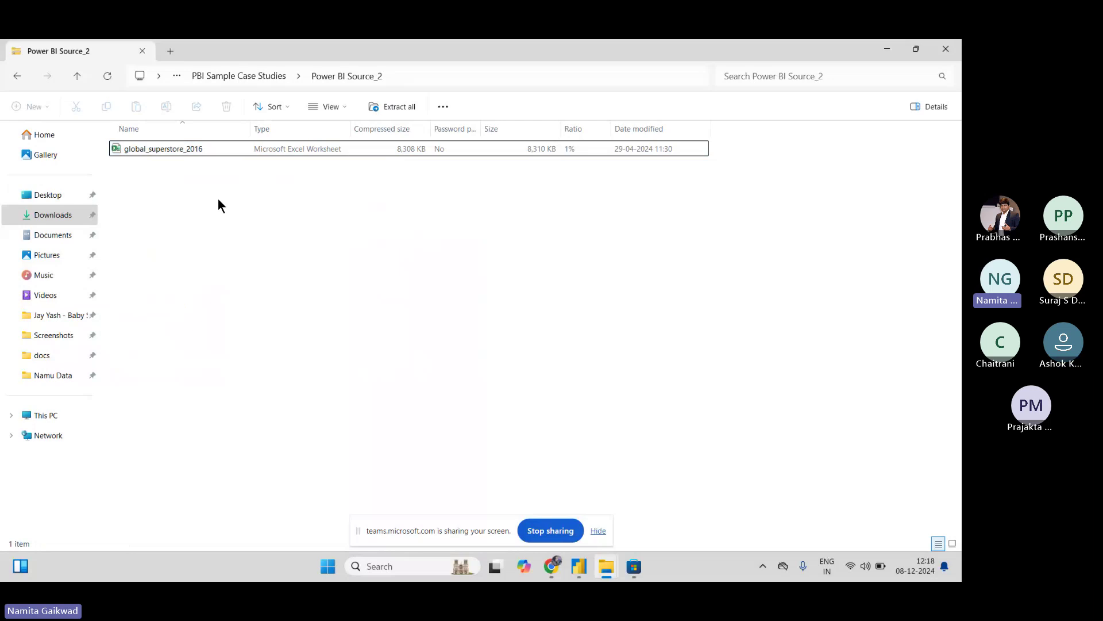
click(223, 149)
key(BackSpace)
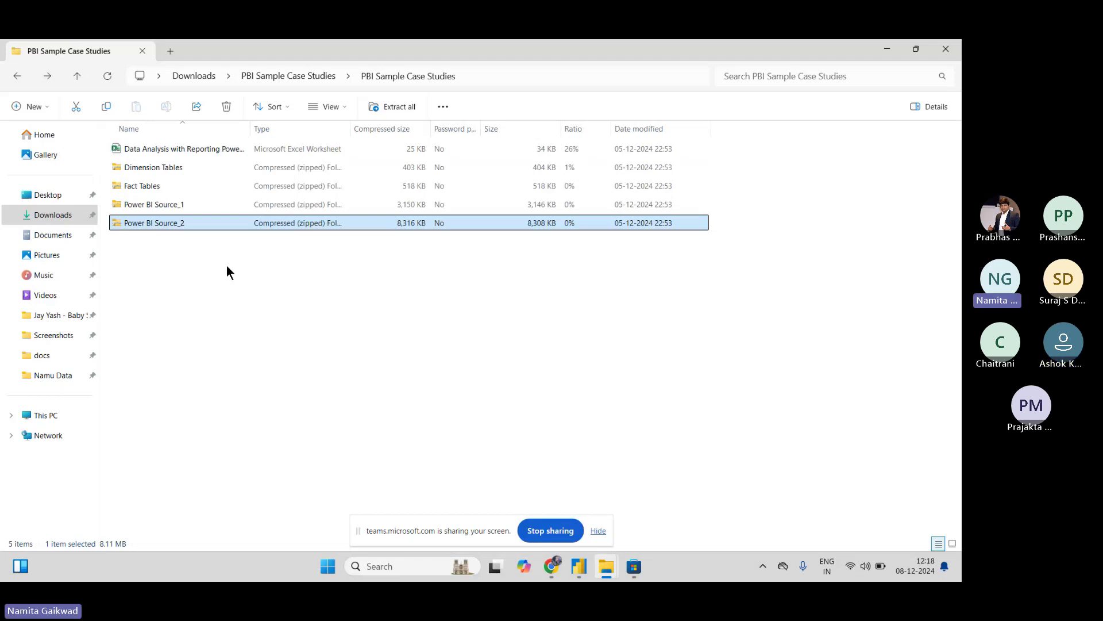
Reopen Power BI Source_2 to show the global_superstore_2016 workbook, and return to the PBI Sample Case Studies folder.
click(227, 267)
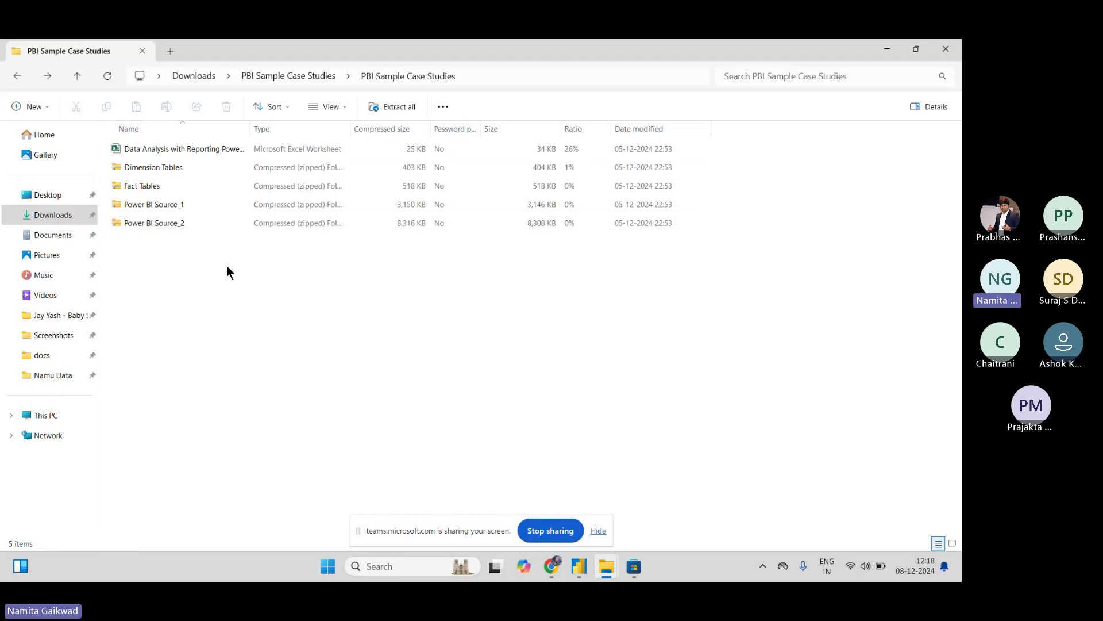
click(226, 227)
double_click(226, 227)
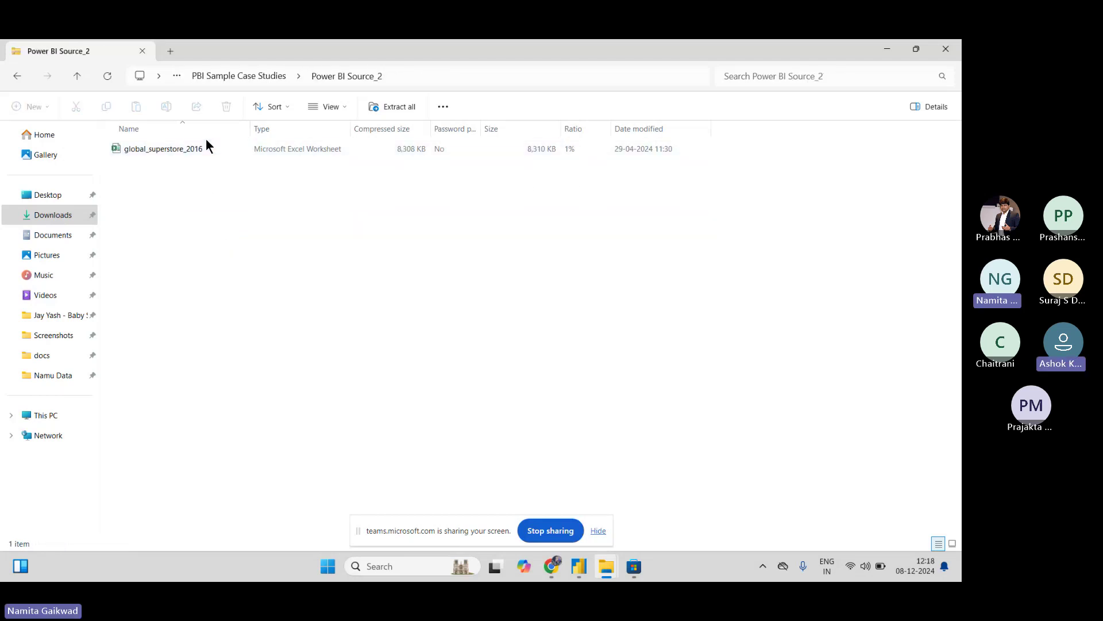
click(207, 147)
key(BackSpace)
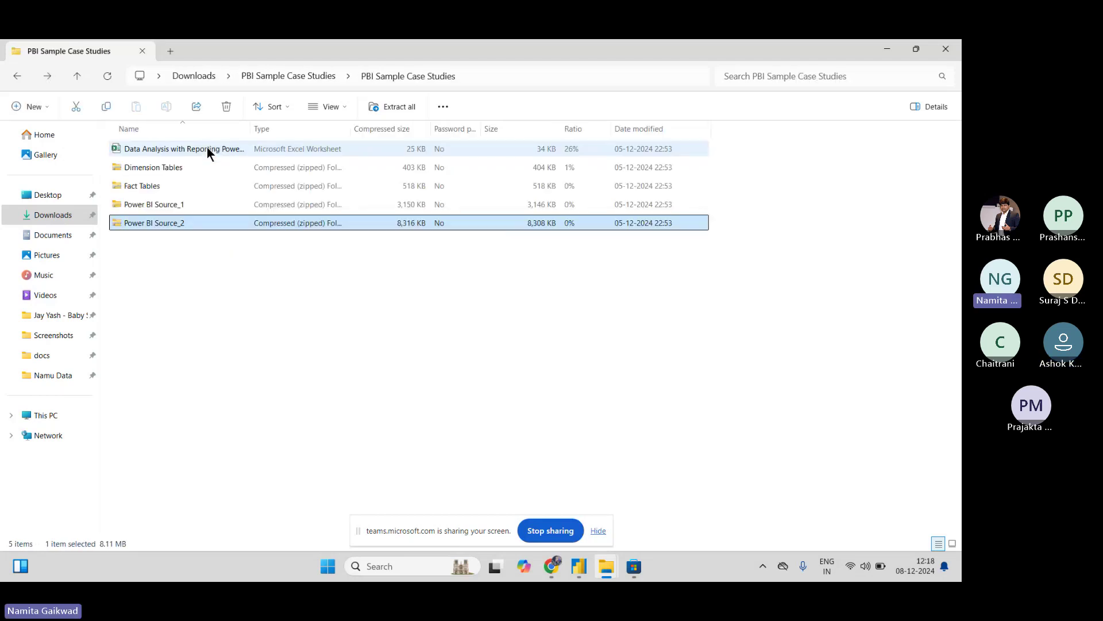
Open the zipped folder Power BI Source_2 to show its workbook, and return to the PBI Sample Case Studies folder.
click(214, 261)
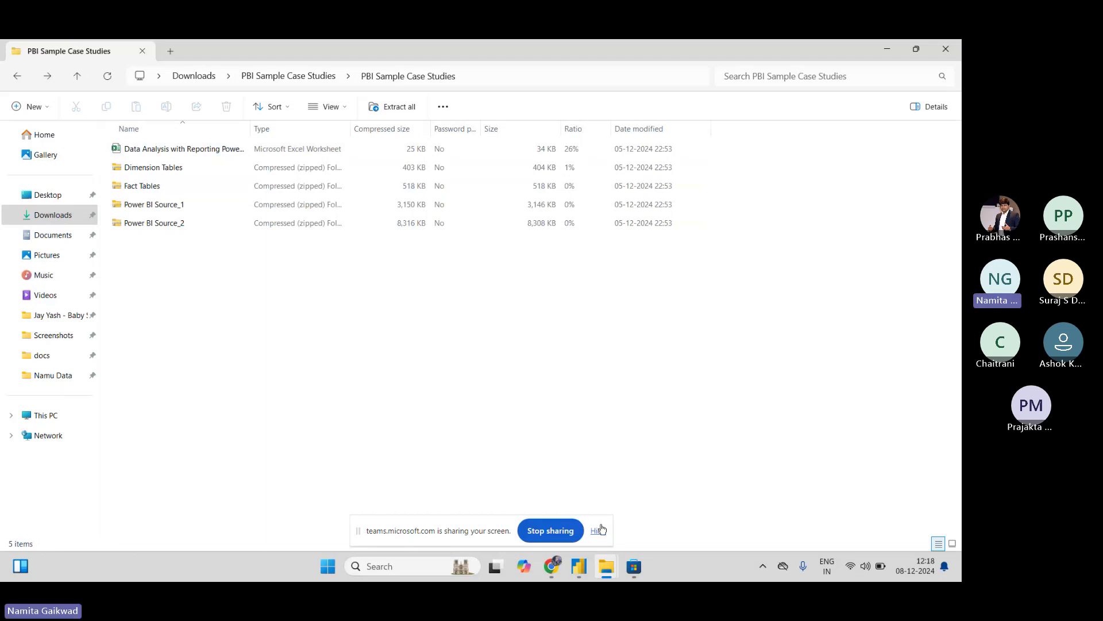
double_click(370, 225)
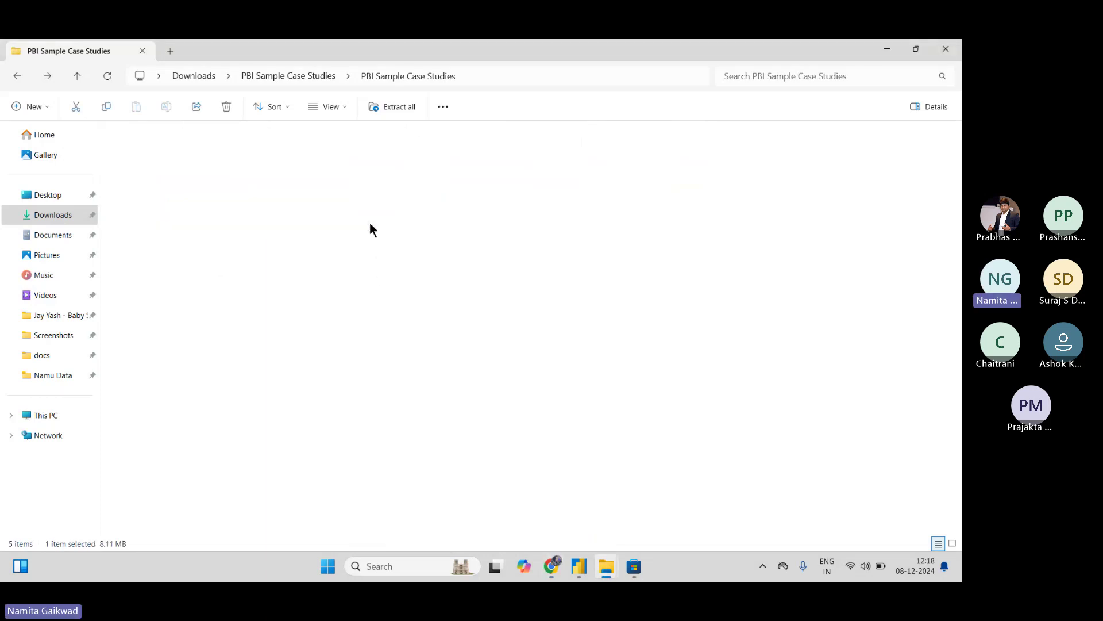
click(314, 151)
key(alt+Left)
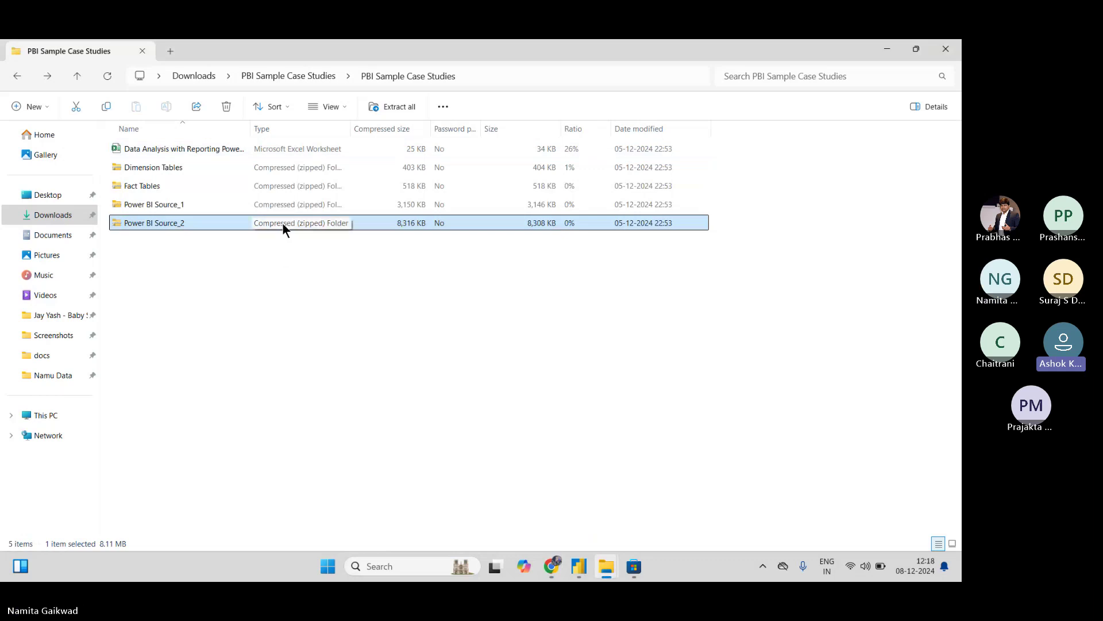
click(270, 275)
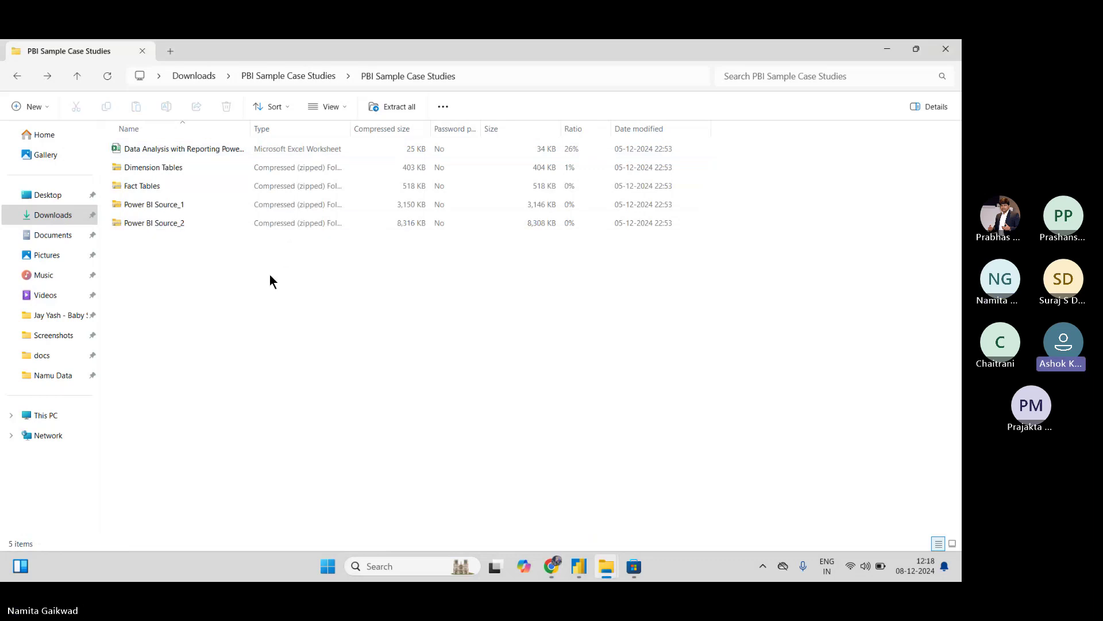
Open the global_superstore_2016 workbook from the zipped folder Power BI Source_2 in Excel and try to save it under its existing name.
click(261, 222)
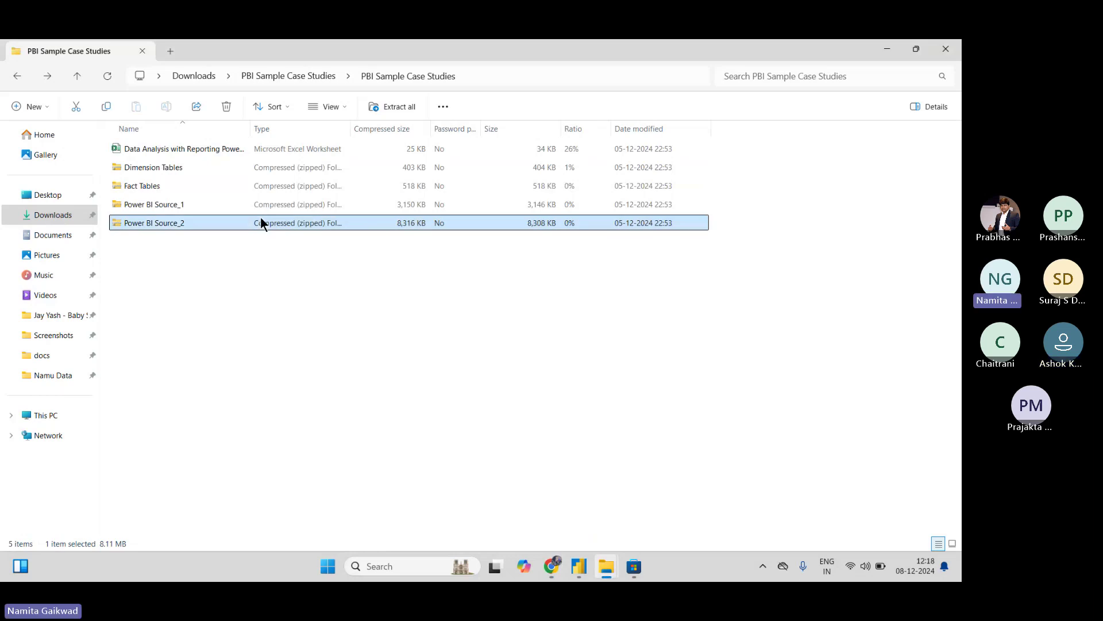
double_click(260, 222)
click(257, 149)
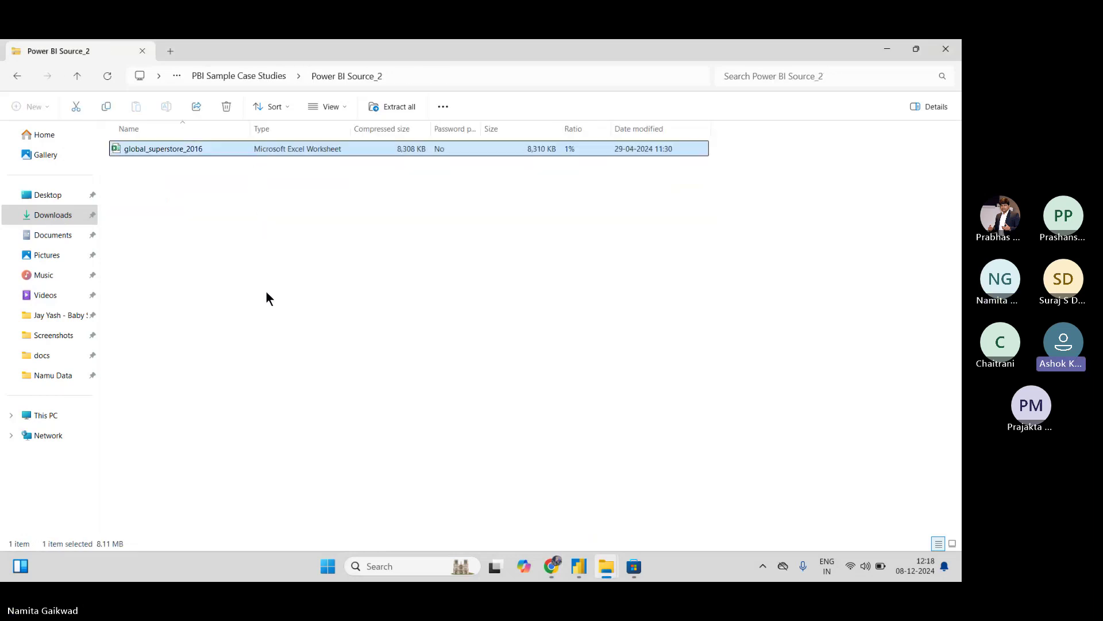
right_click(280, 148)
click(306, 186)
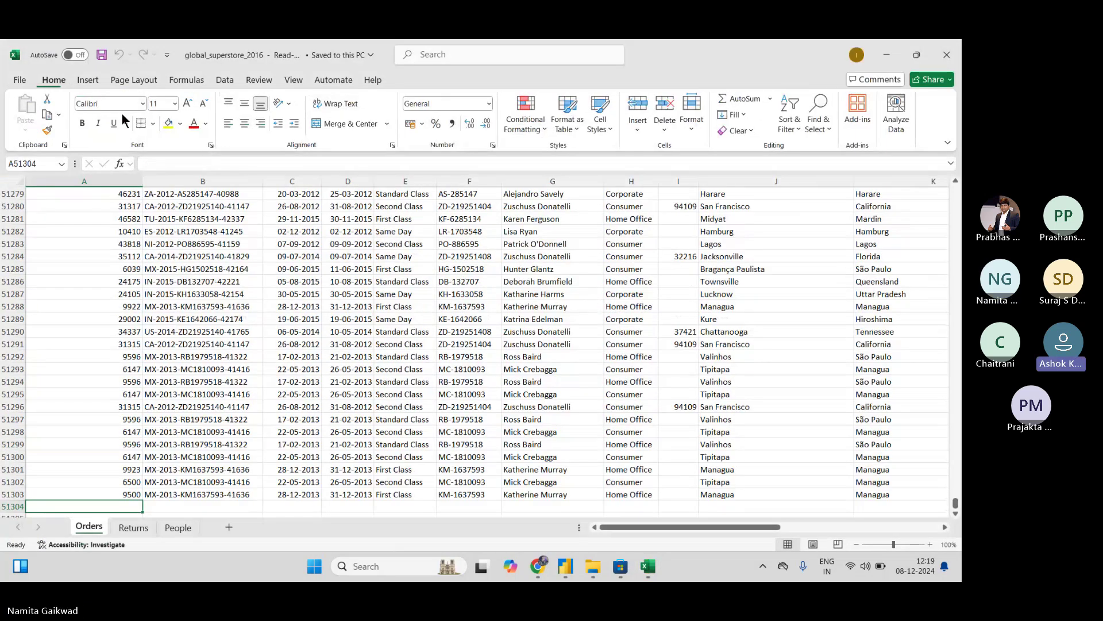
key(ctrl+s)
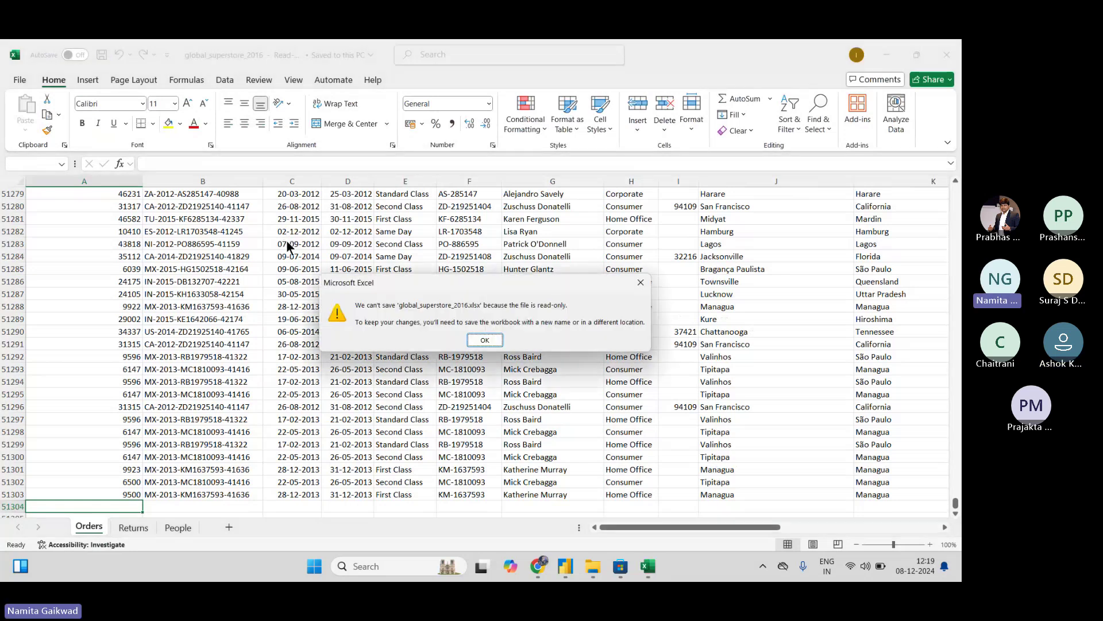
click(641, 283)
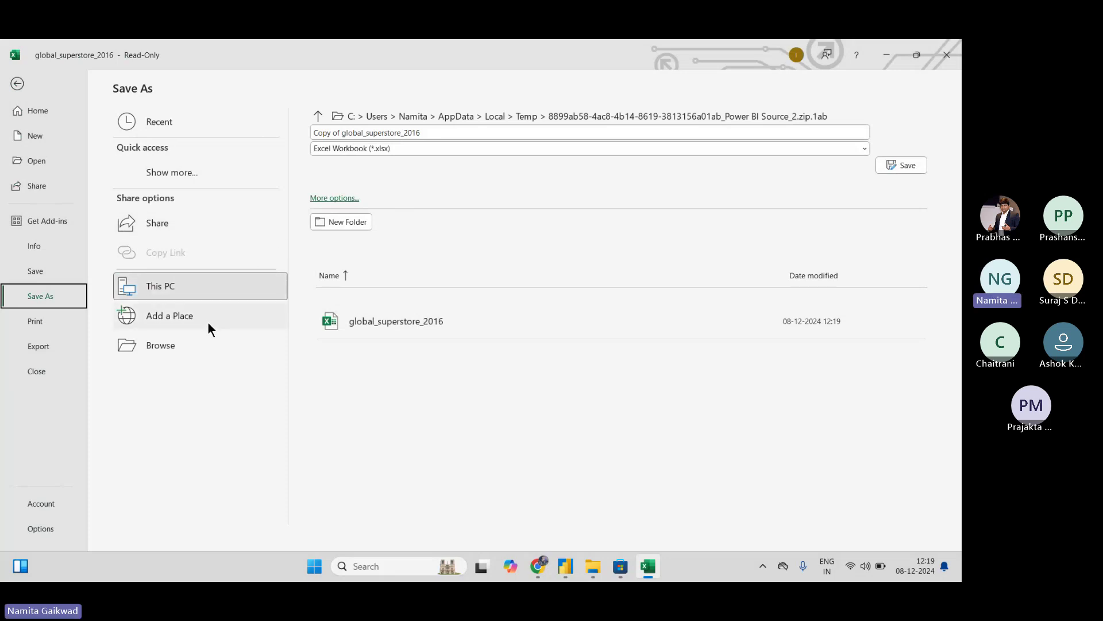
click(188, 356)
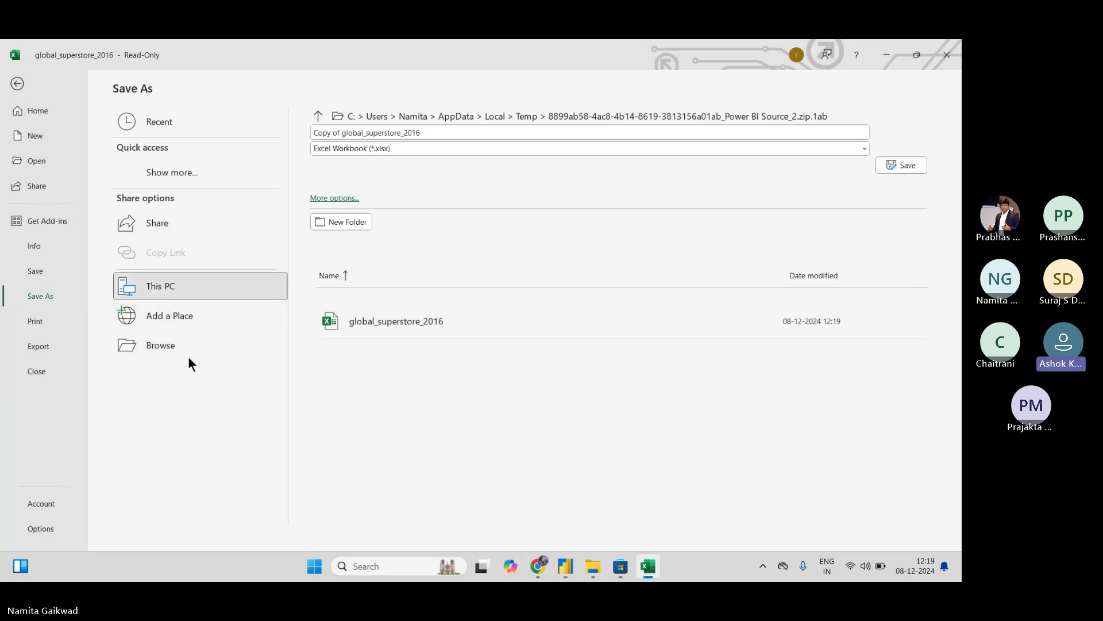
click(58, 206)
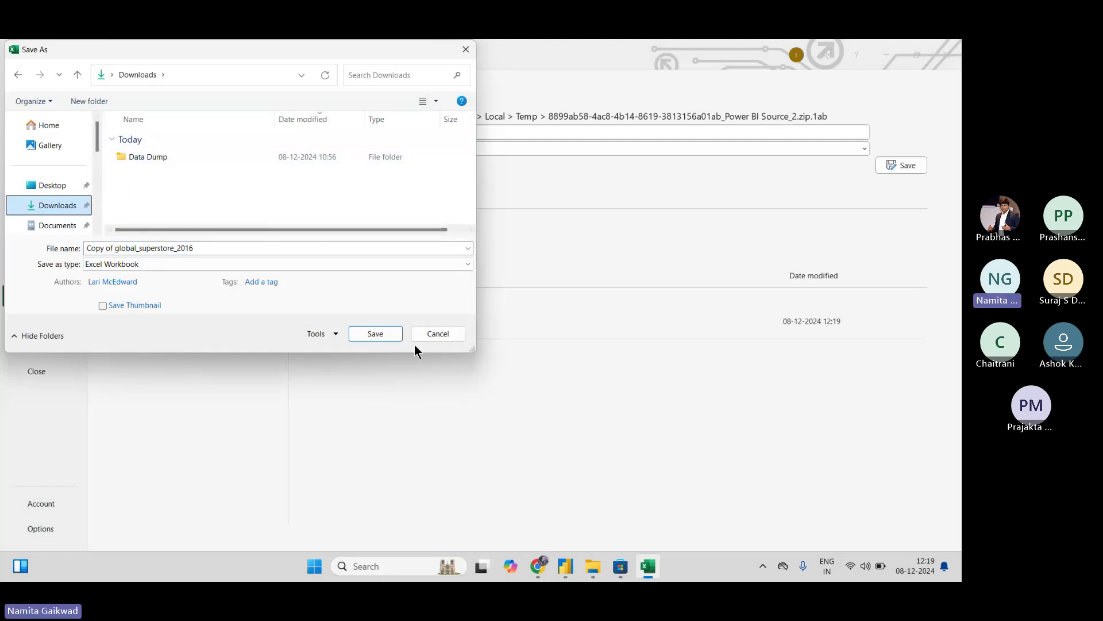
click(198, 199)
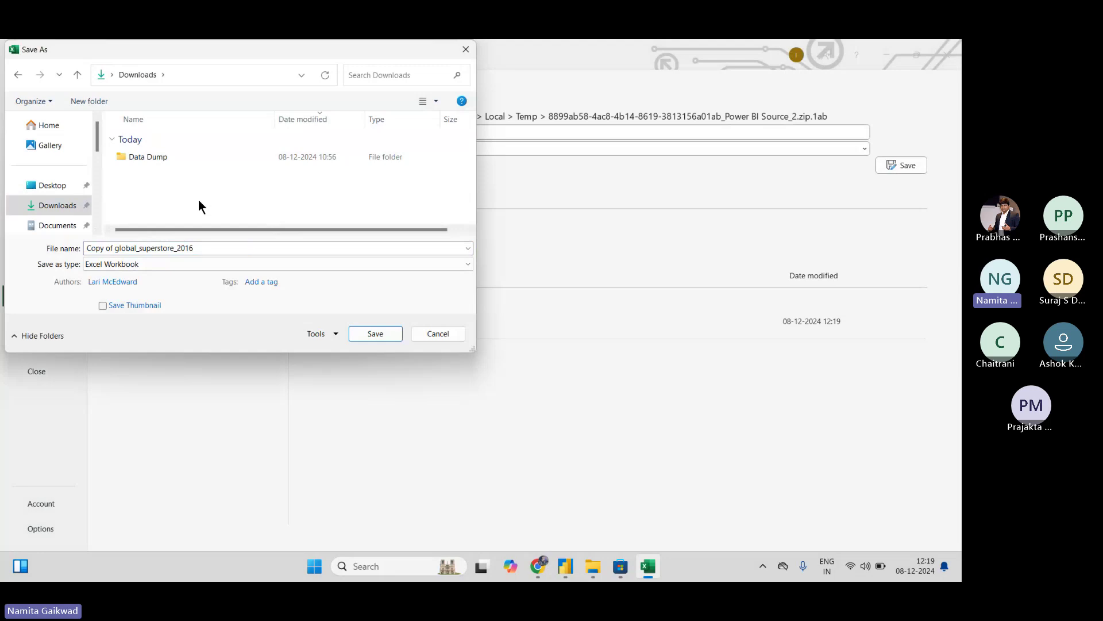
click(466, 49)
Switch to File Explorer, go back to the Downloads folder and create a folder named Source.
mouse_move(593, 568)
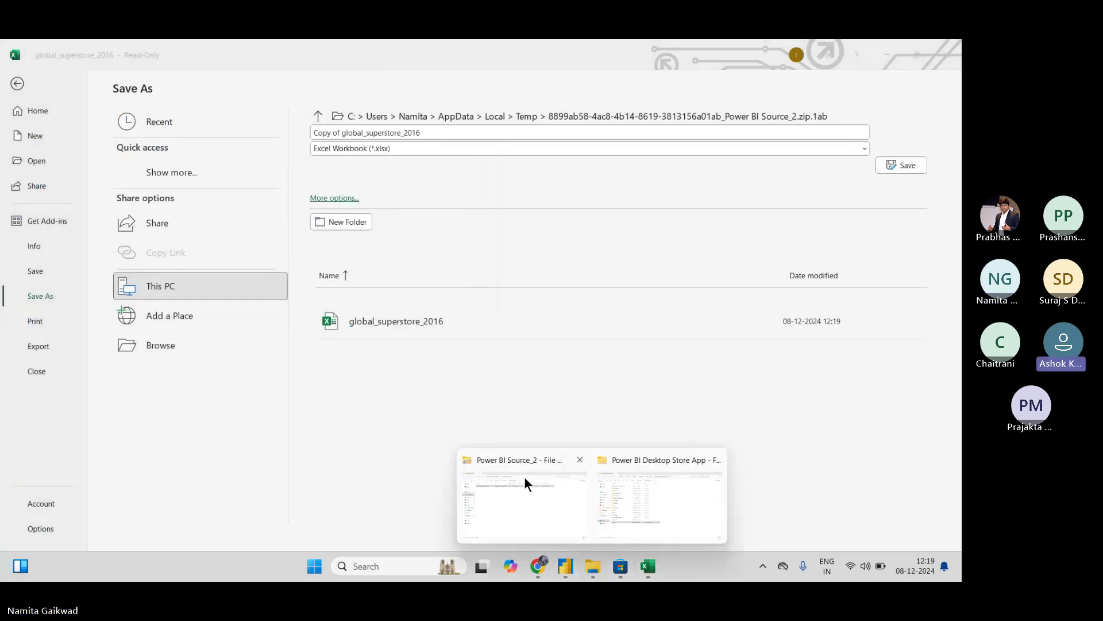
click(524, 478)
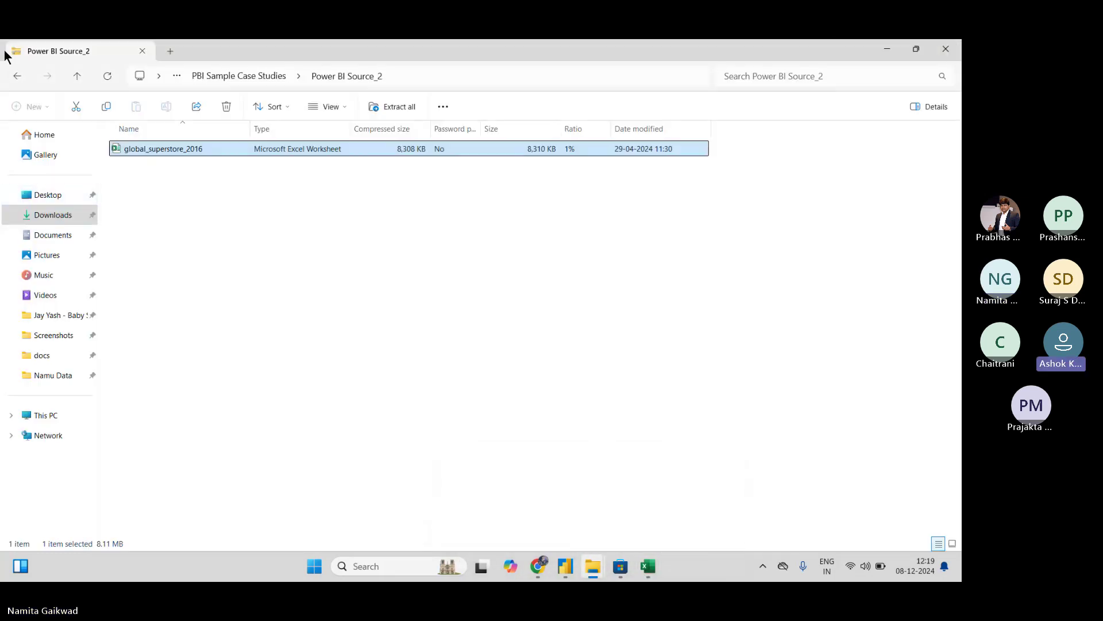
click(17, 75)
click(17, 75)
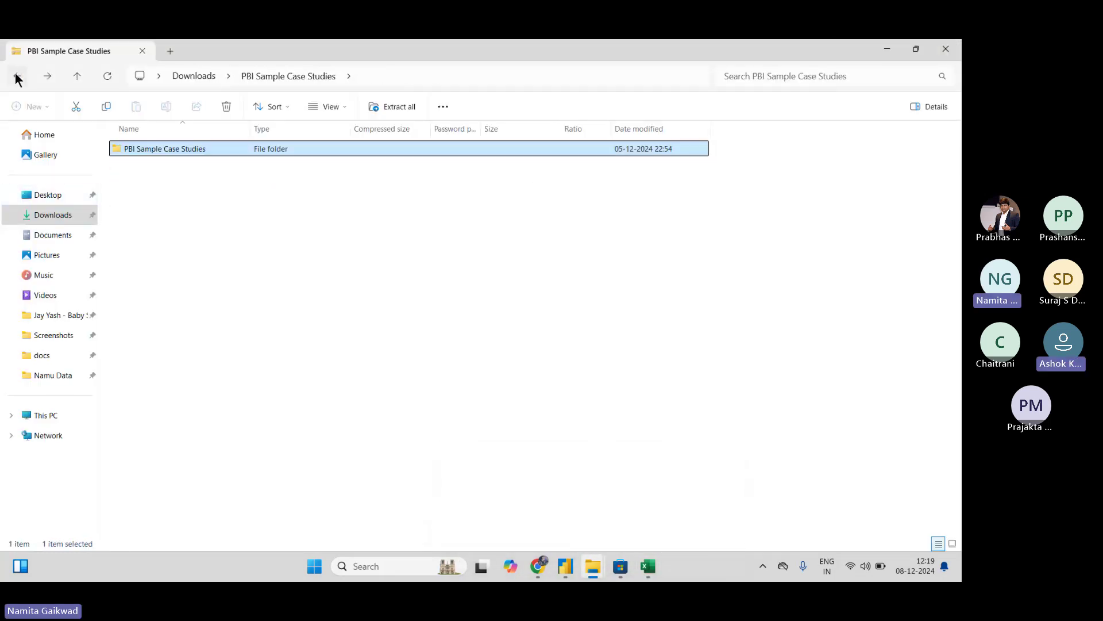
click(17, 76)
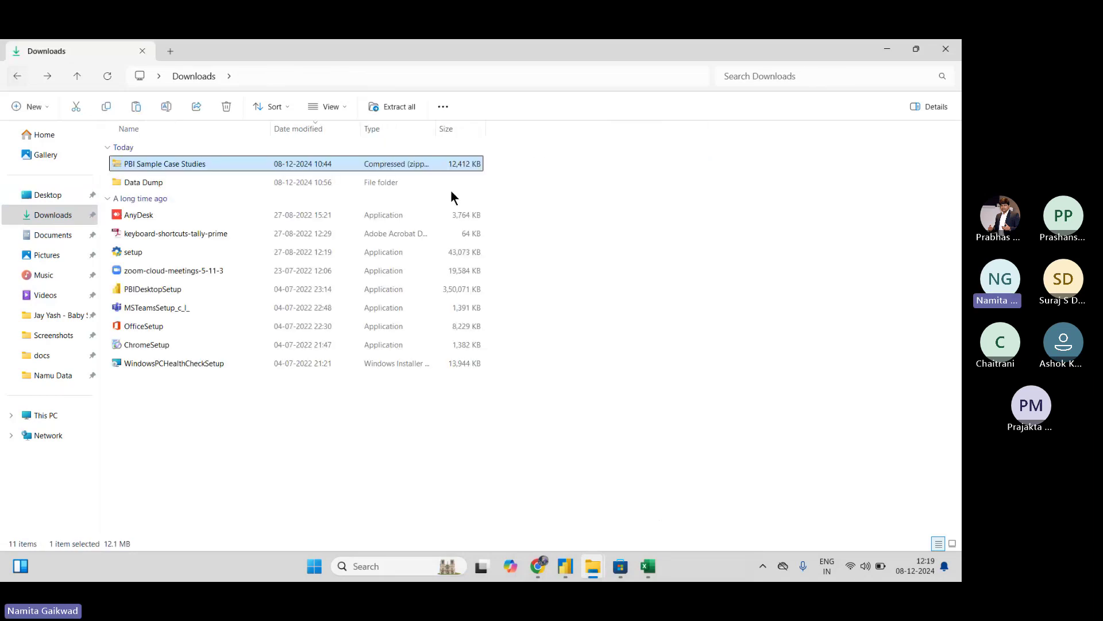
key(ctrl+shift+n)
text(S)
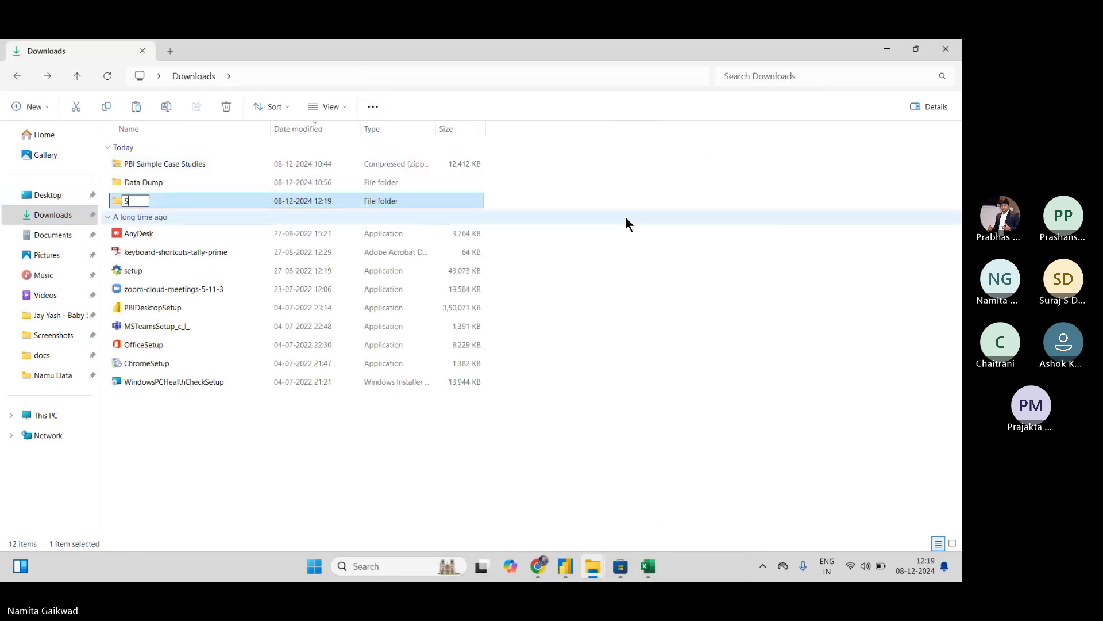
text(oruurce5)
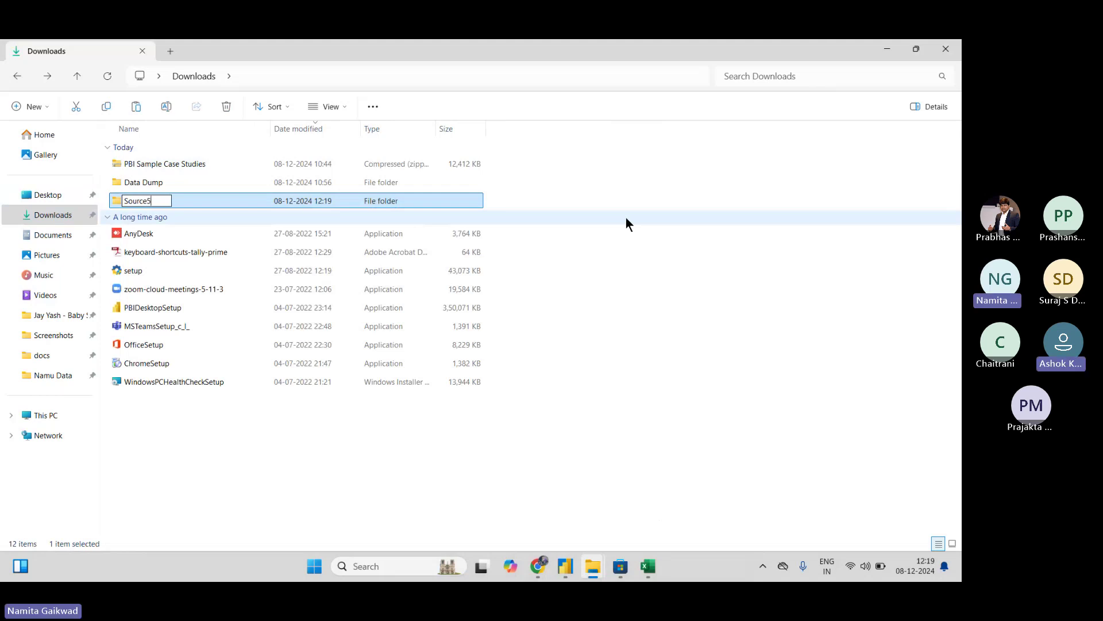
key(BackSpace)
key(Return)
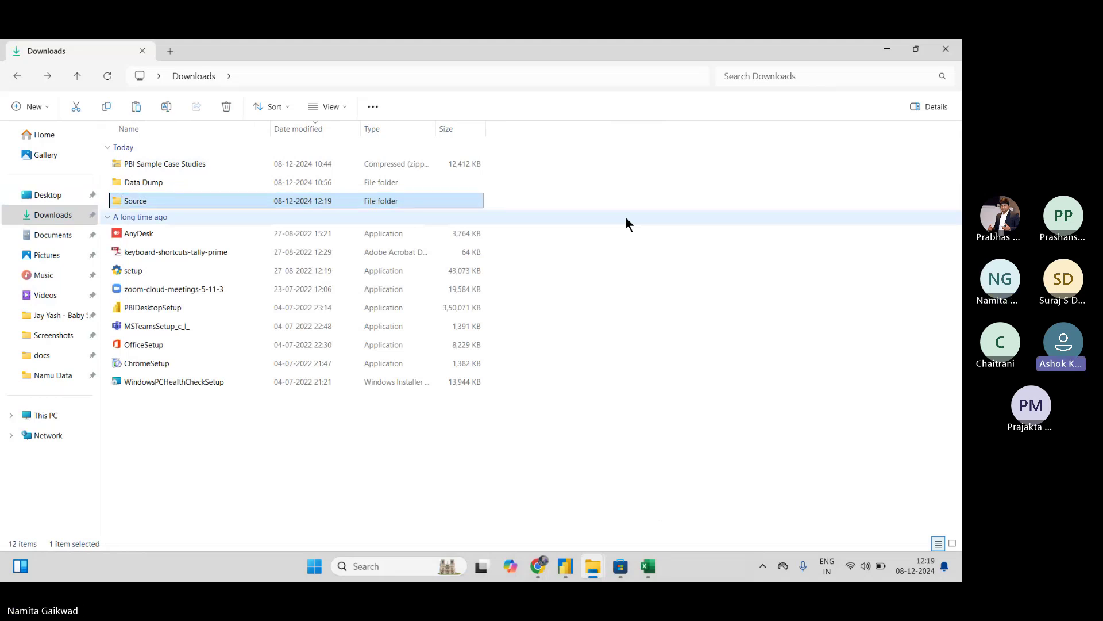
Rename the new Source folder in Downloads as Power BI.
click(166, 205)
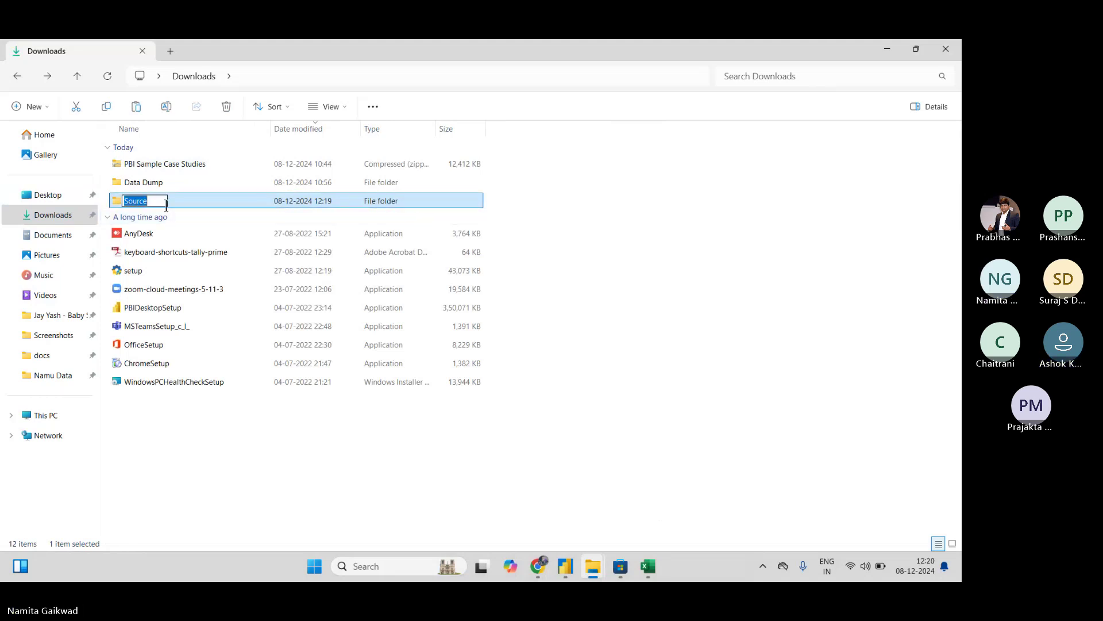
text(P)
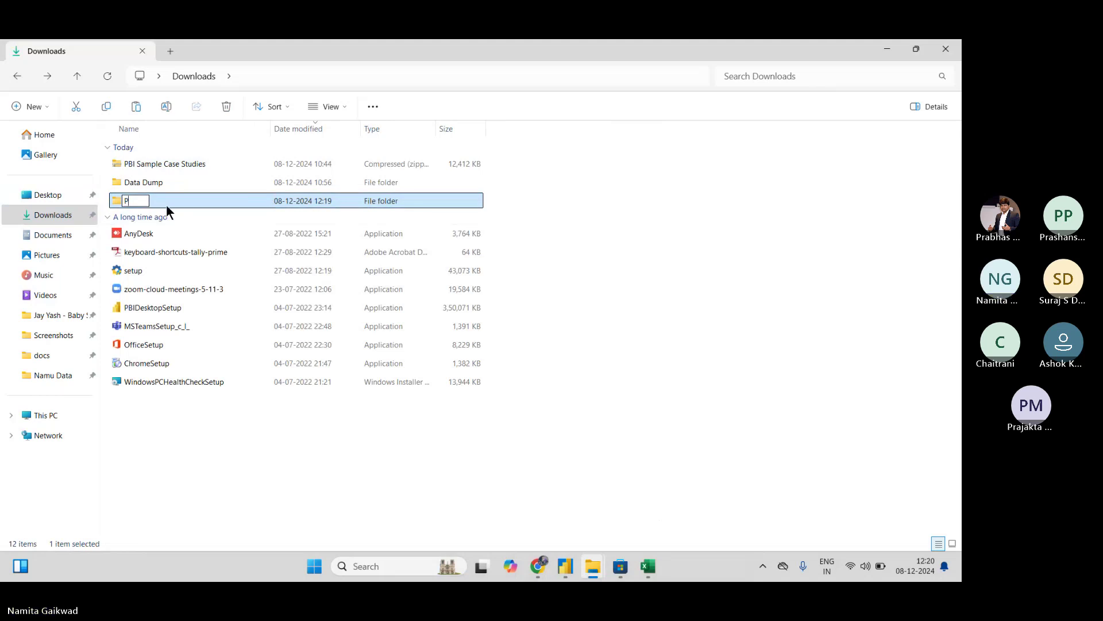
text(ower B)
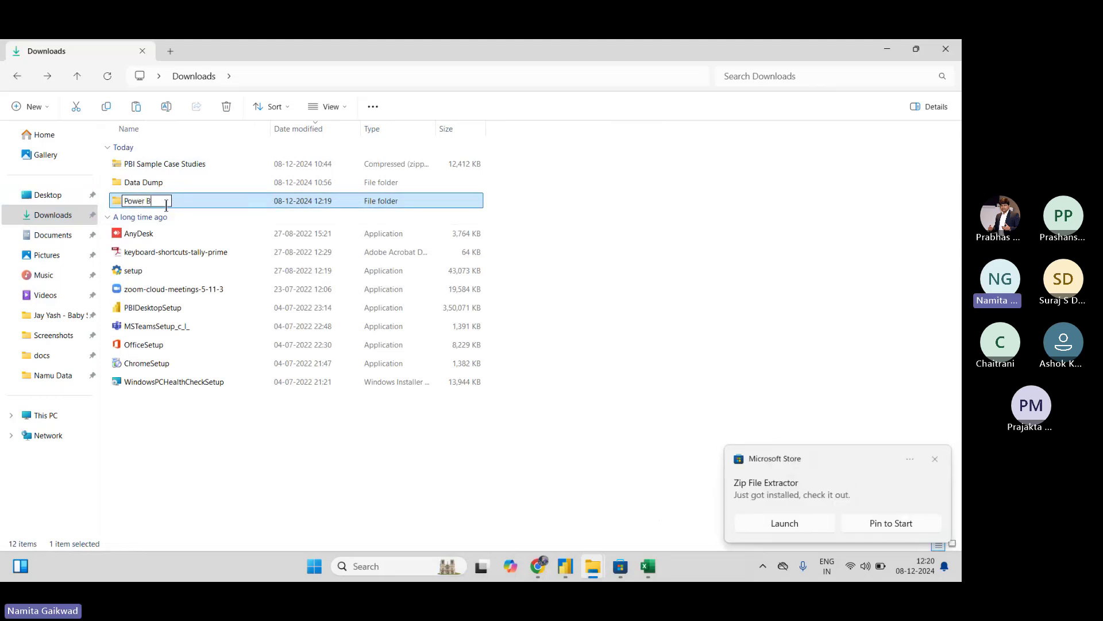
text(I)
key(Return)
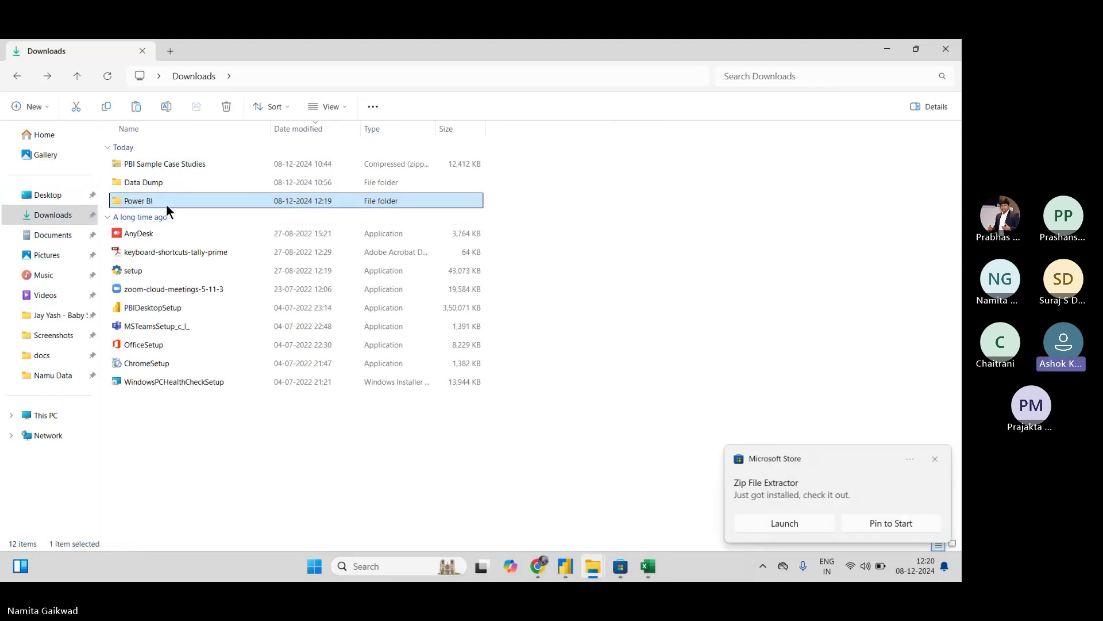
Create a subfolder named Source inside the Power BI folder and open it.
key(Return)
key(ctrl+shift+n)
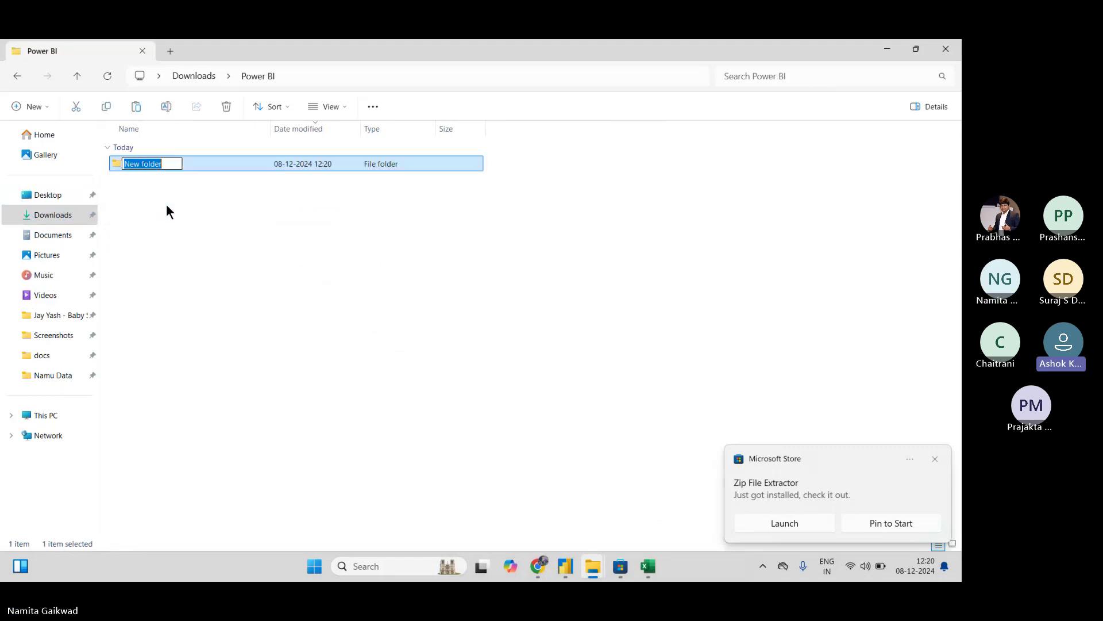
text(Soru)
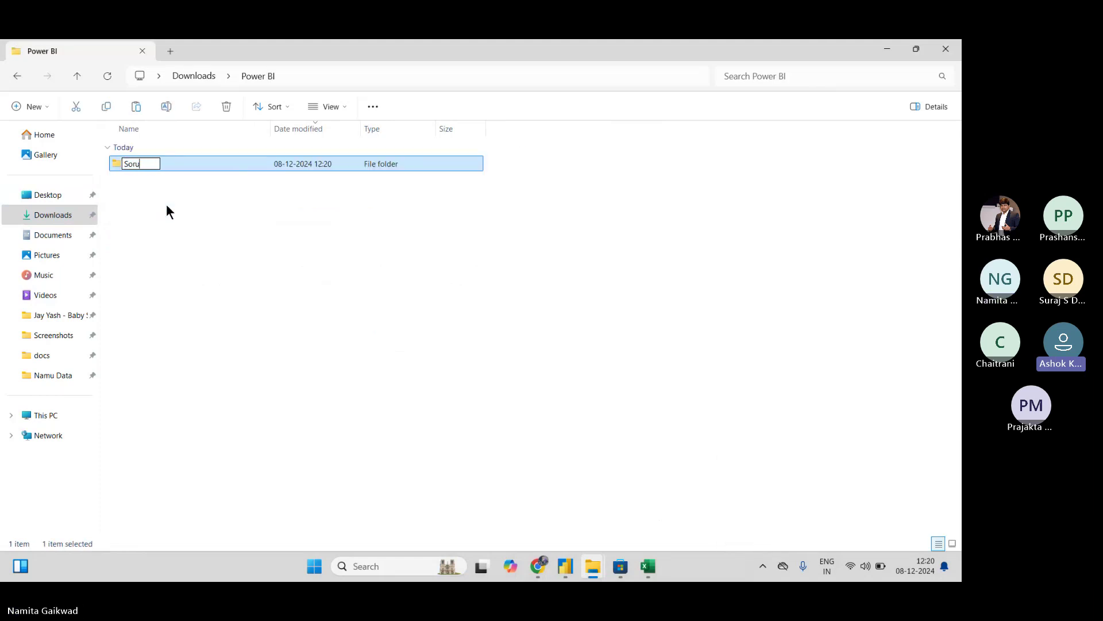
key(BackSpace)
key(BackSpace)
text(urce)
key(Return)
double_click(168, 164)
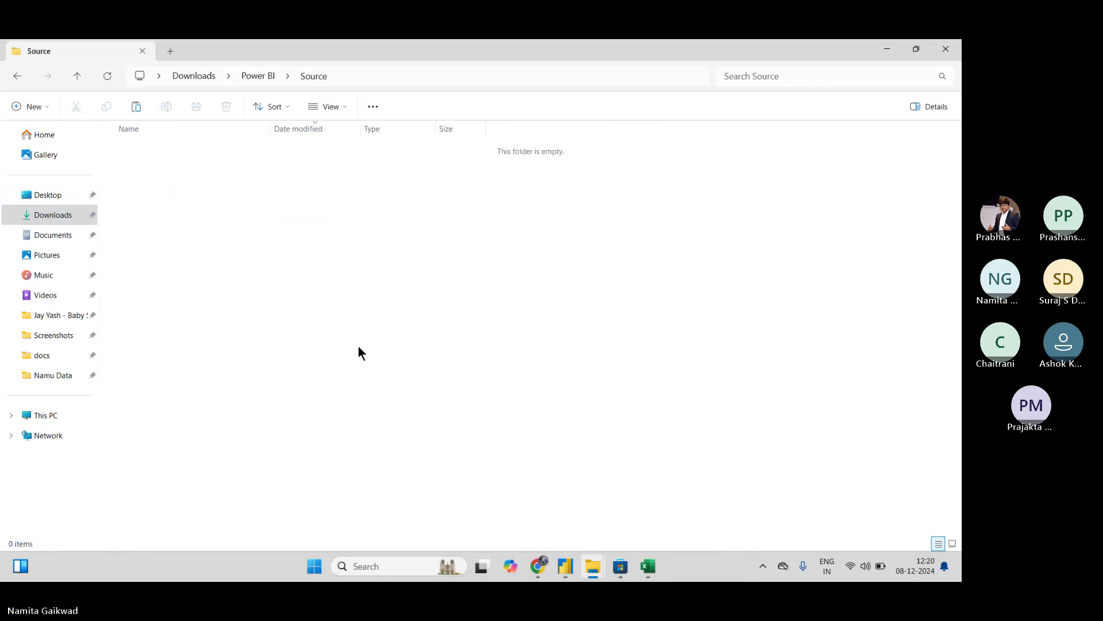
Switch to Excel, save the workbook as Copy of global_superstore_2016 in Downloads > Power BI > Source, and close it.
click(648, 566)
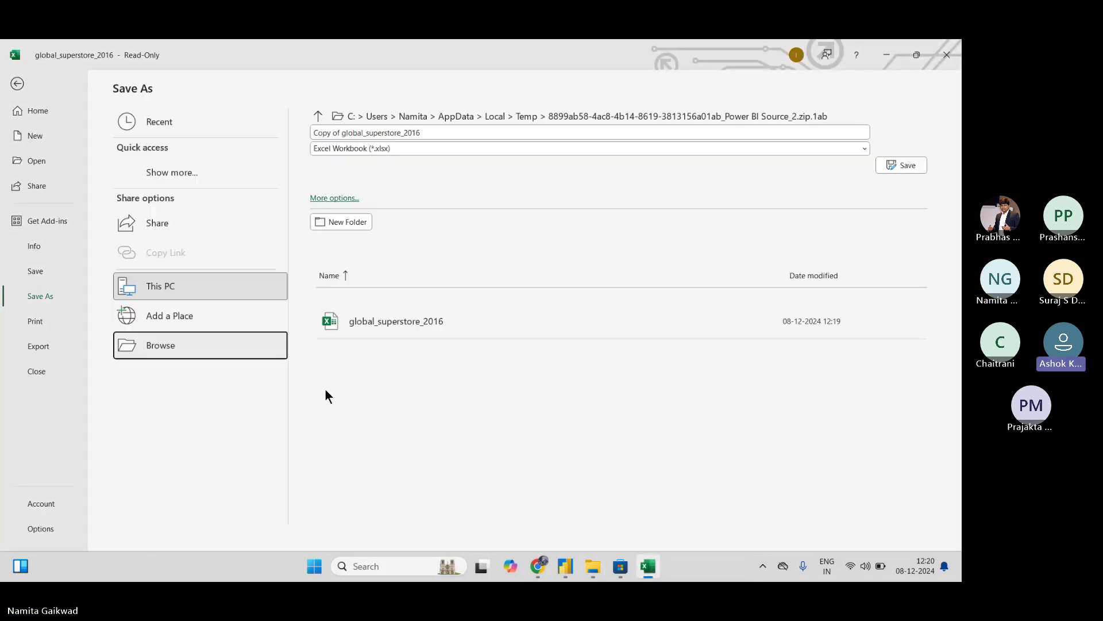
click(224, 343)
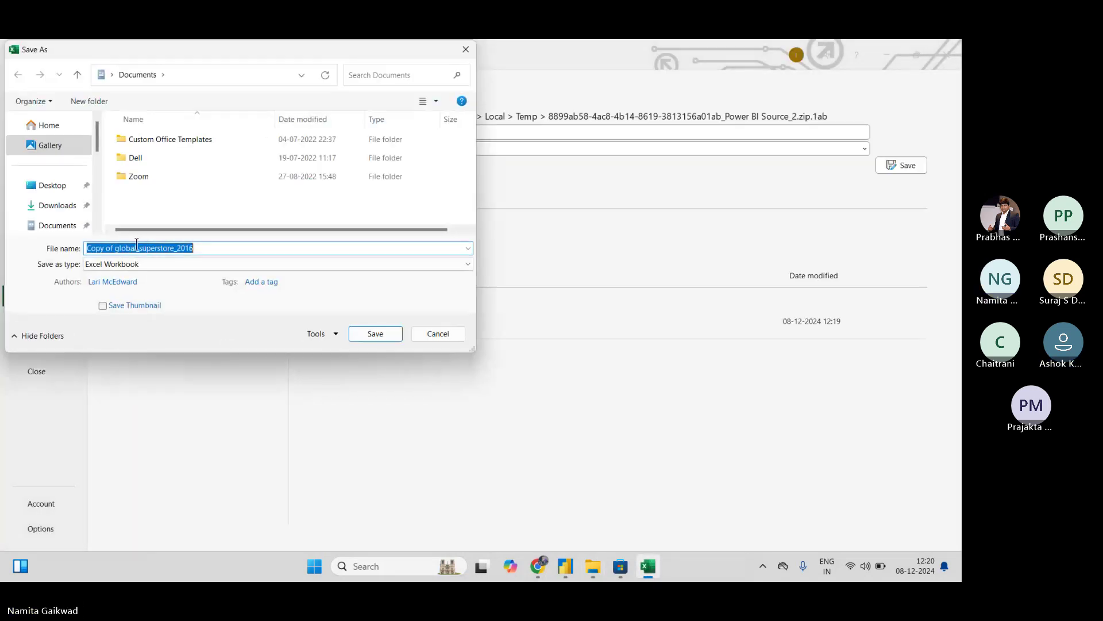
click(67, 205)
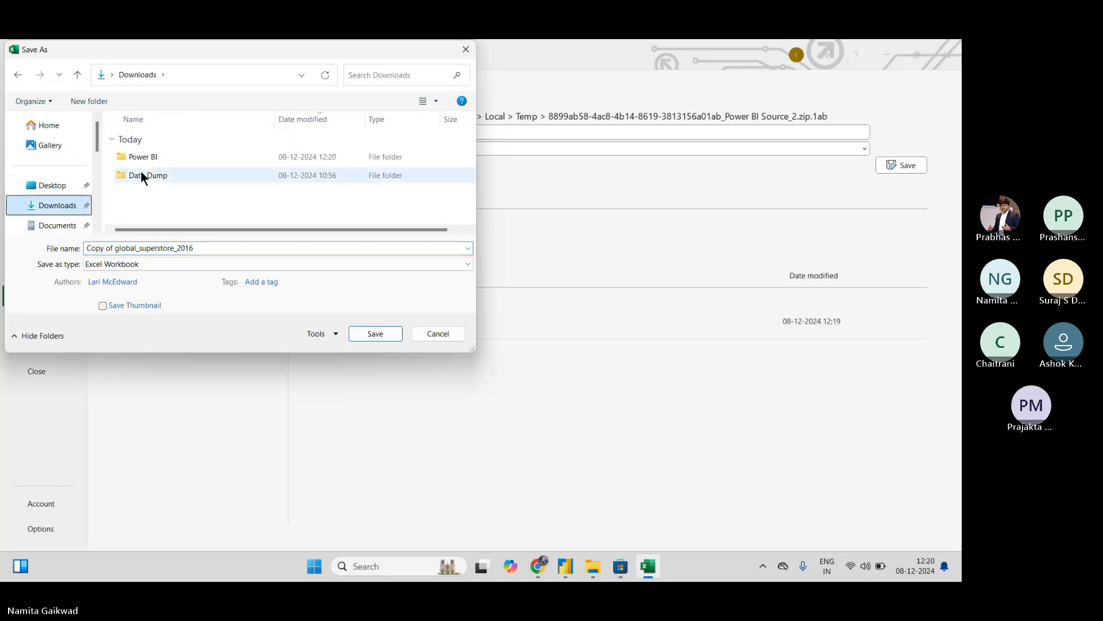
double_click(144, 158)
double_click(144, 158)
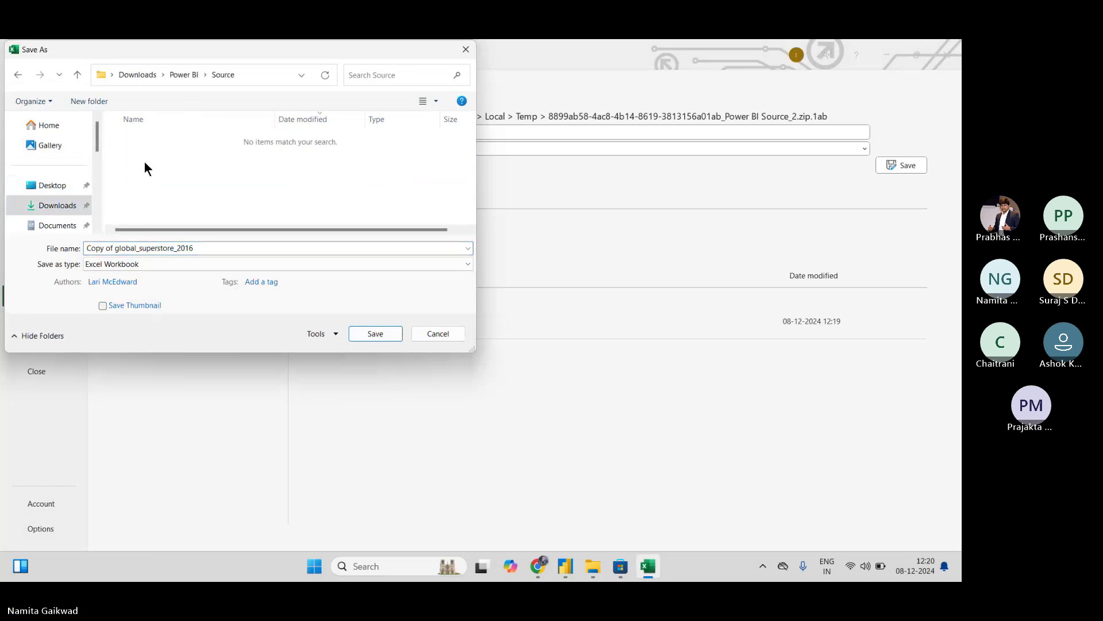
click(353, 330)
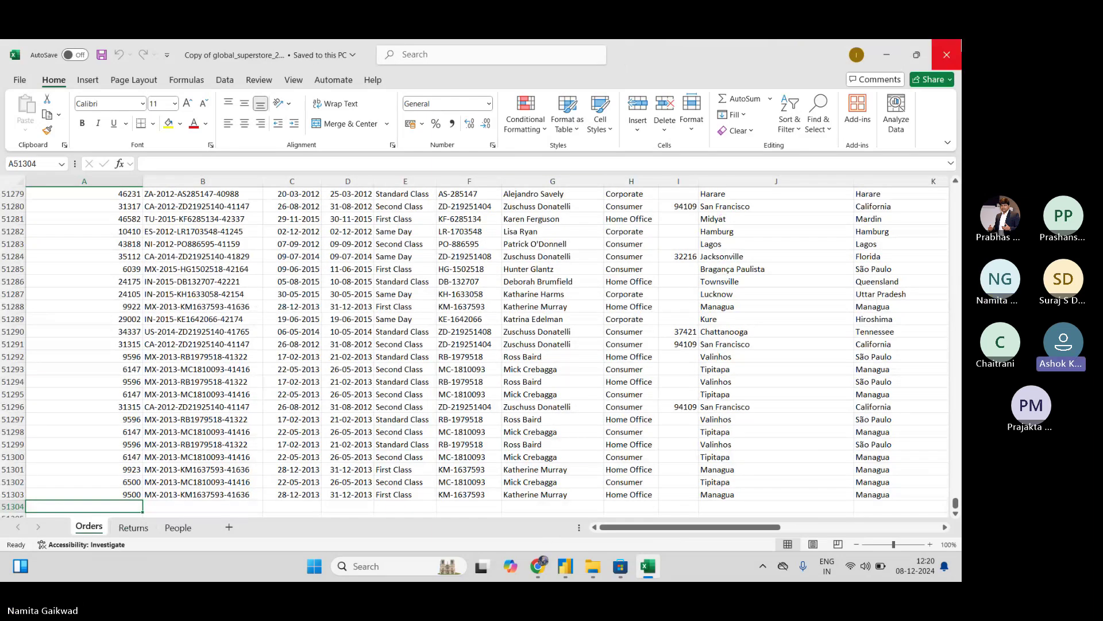
click(953, 52)
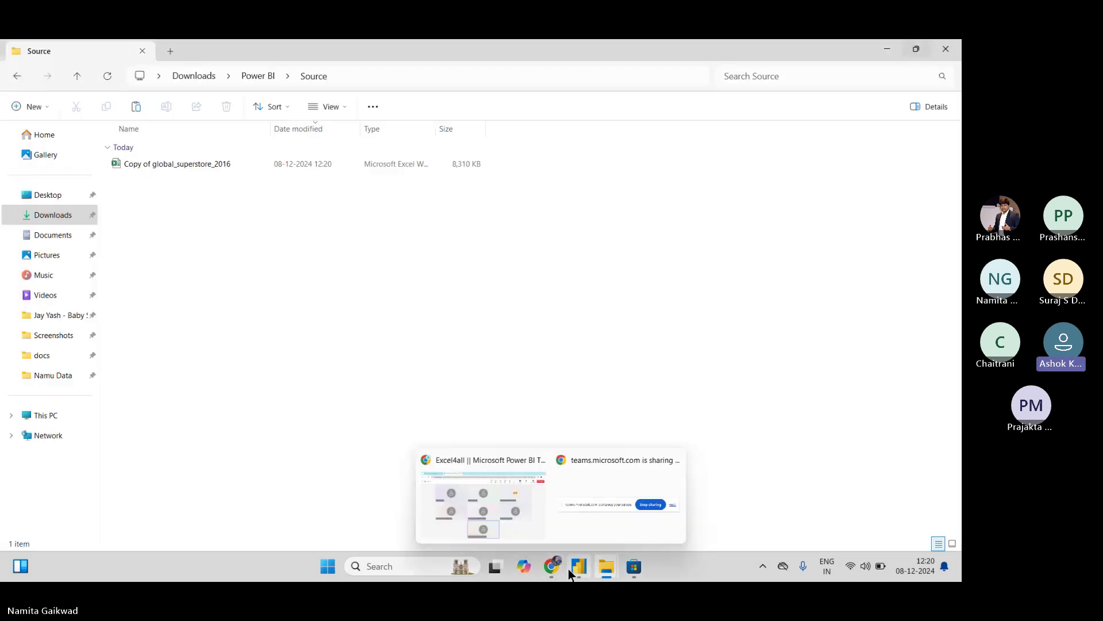
Go up to the Power BI folder and reopen its Source subfolder to show where the workbook copy is stored.
mouse_move(568, 569)
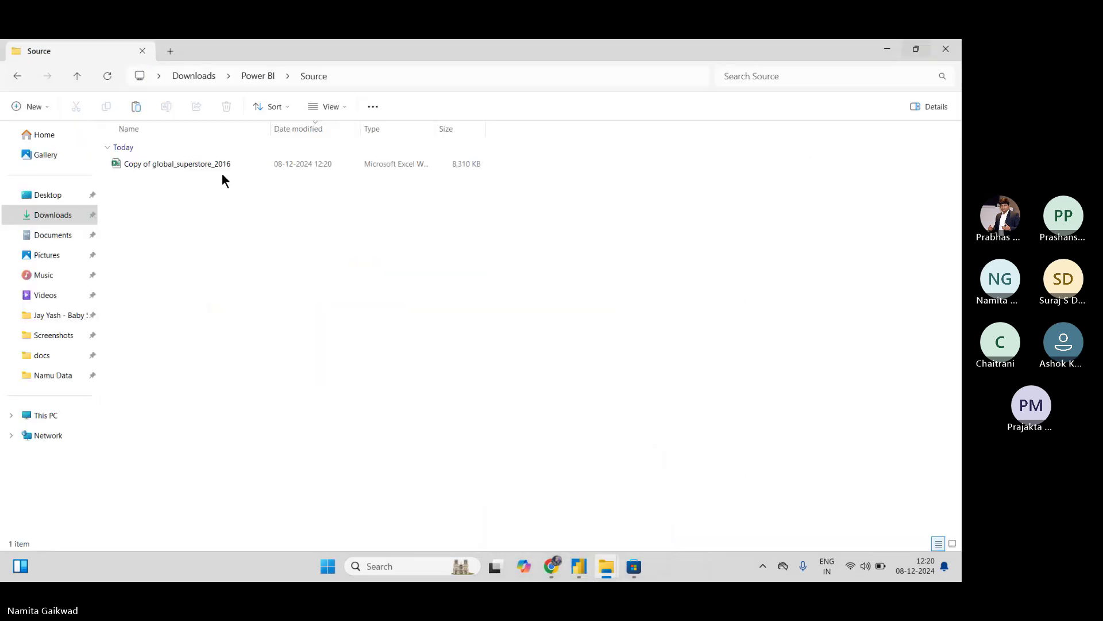
key(alt+Left)
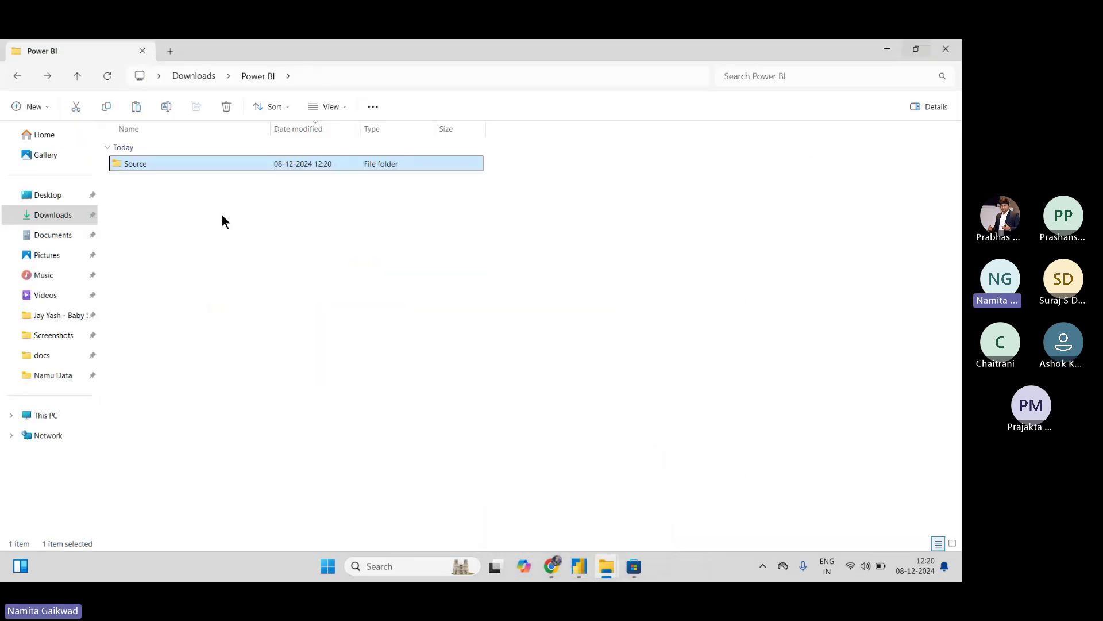
double_click(236, 165)
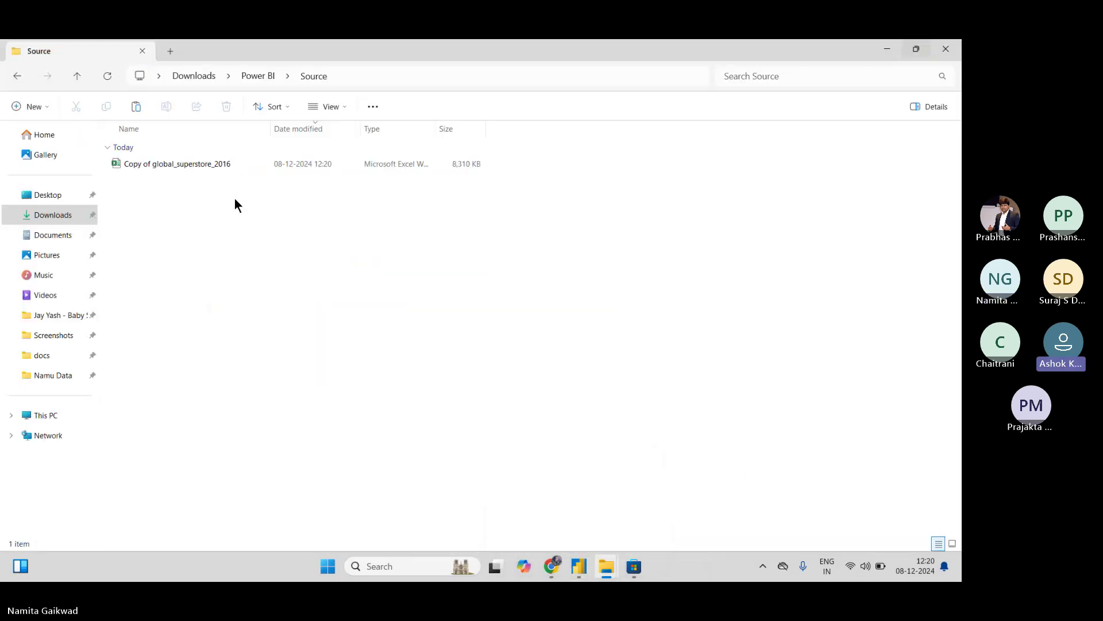
key(ctrl+shift+n)
text(Gl)
key(BackSpace)
key(BackSpace)
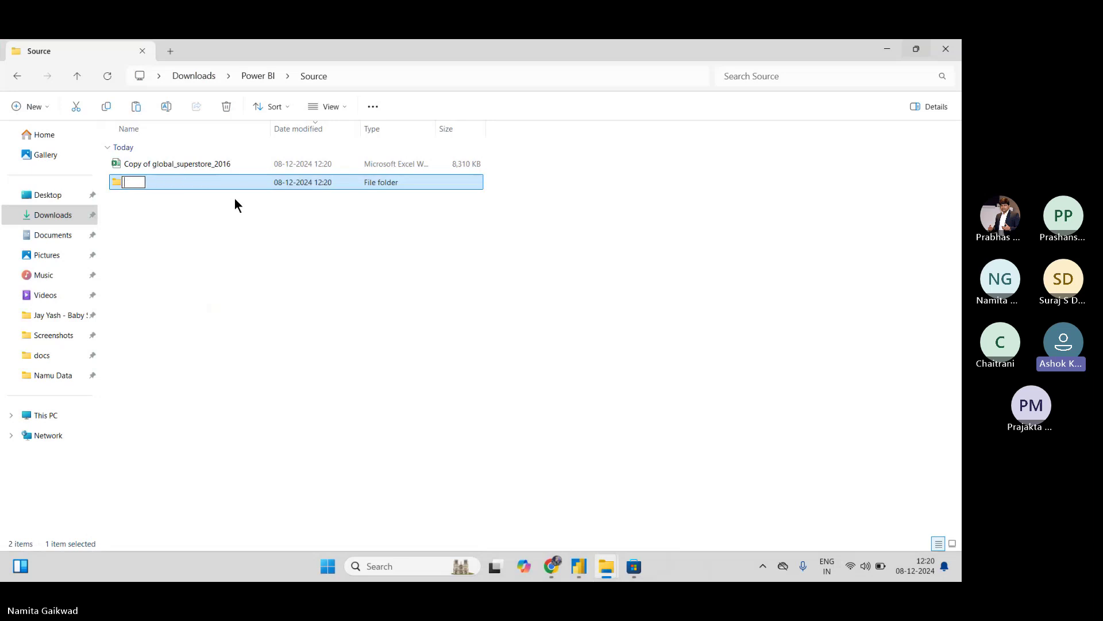
key(Escape)
Go back to the Power BI folder, create a subfolder named Draft beside Source, and open it.
key(alt+Left)
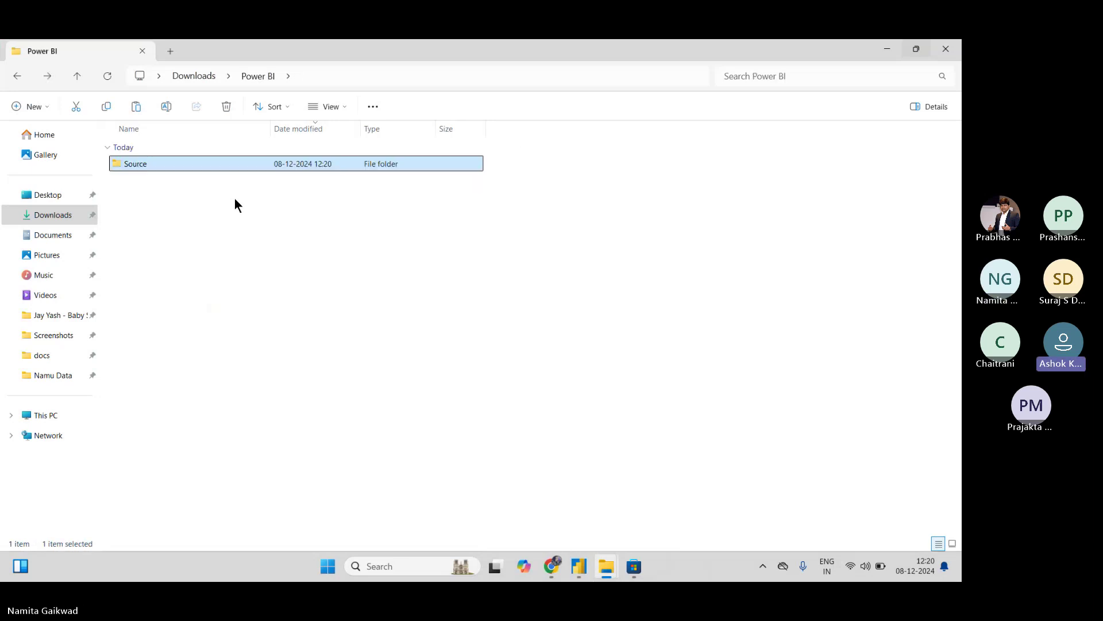
key(ctrl+shift+n)
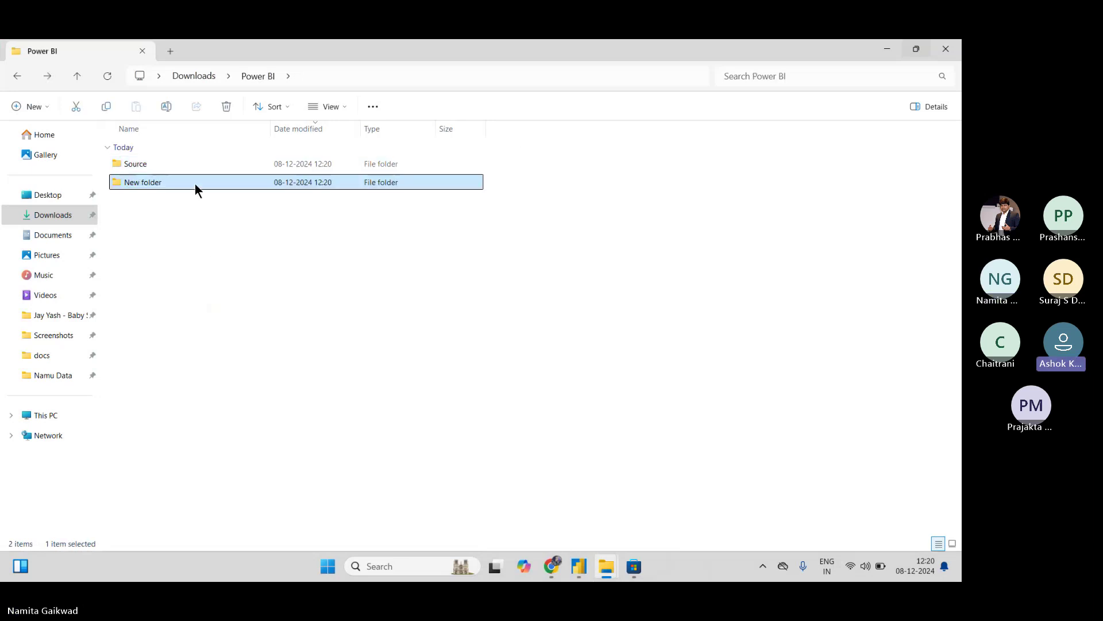
key(F2)
text(Draft)
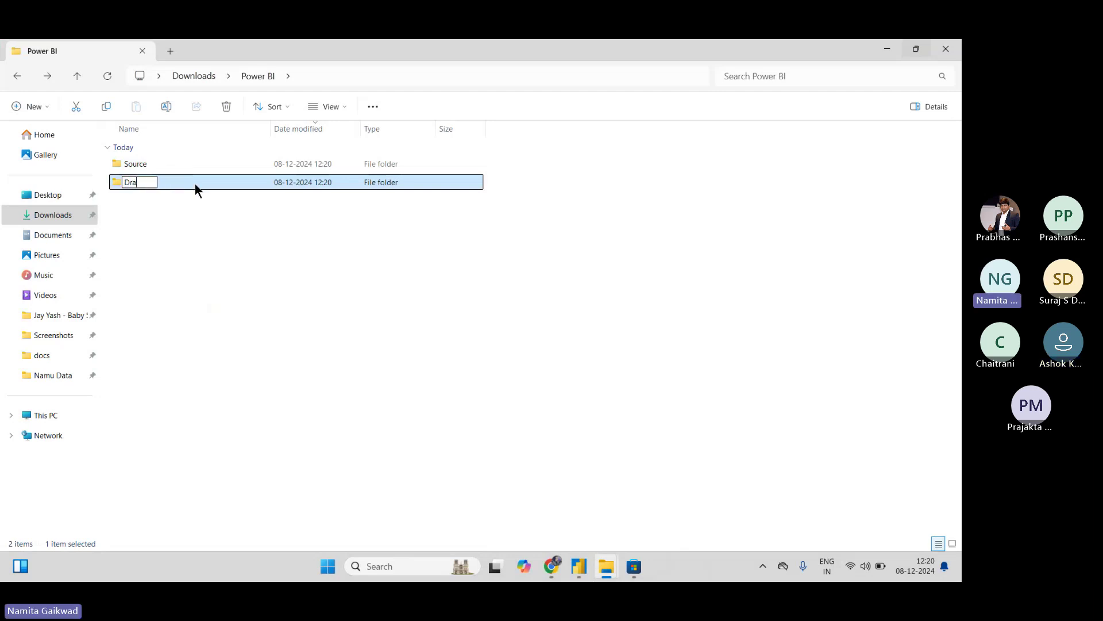
key(Return)
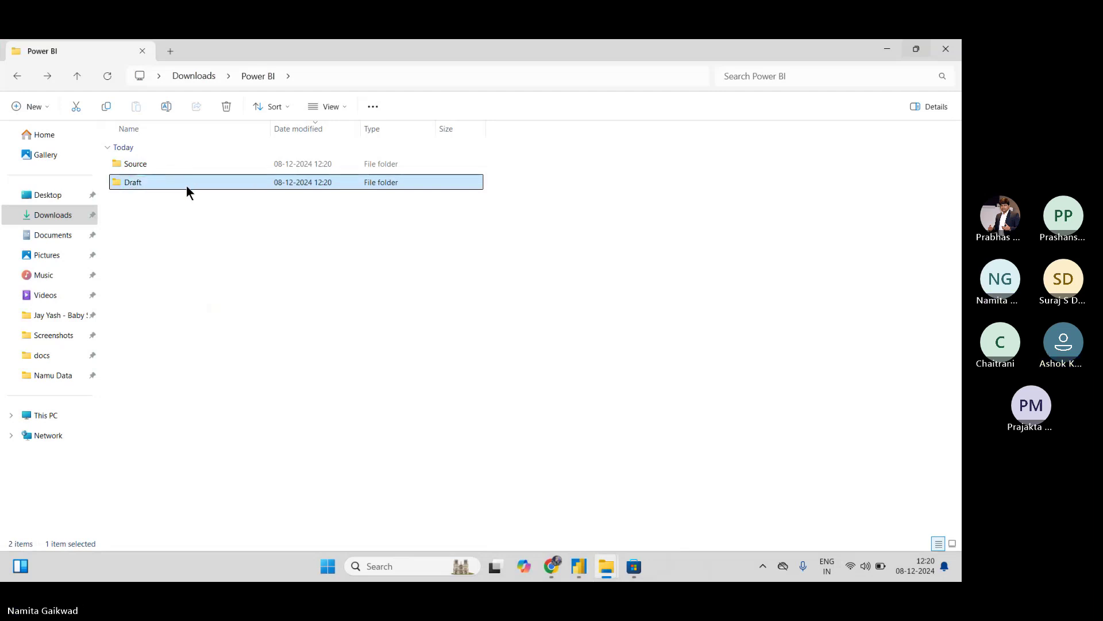
double_click(186, 185)
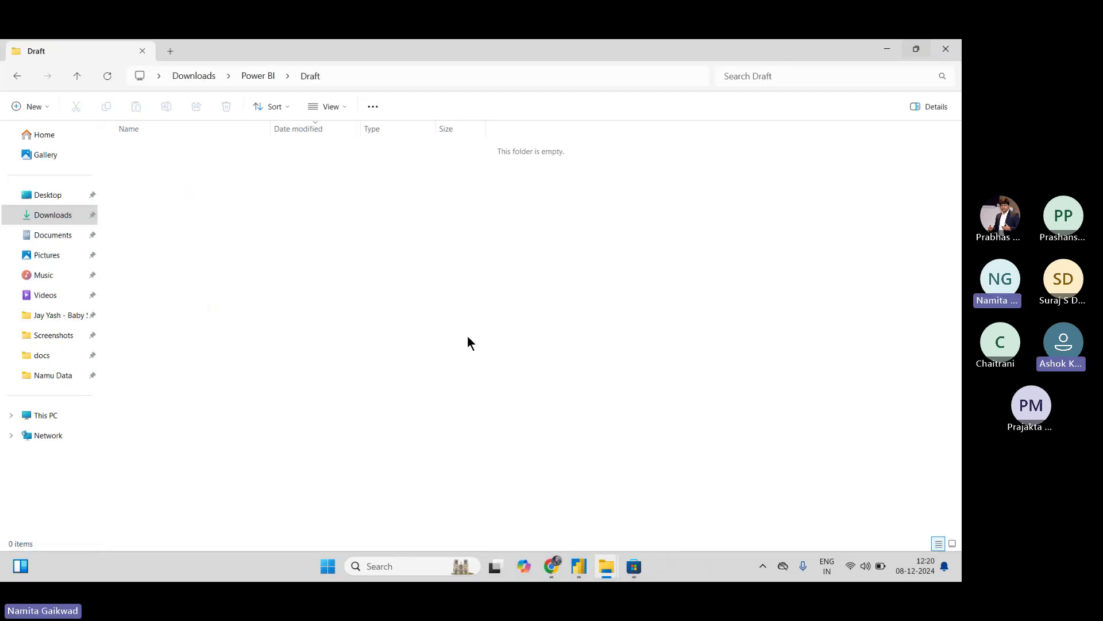
Create a Day 1 subfolder inside the Draft folder and delete it again.
mouse_move(592, 578)
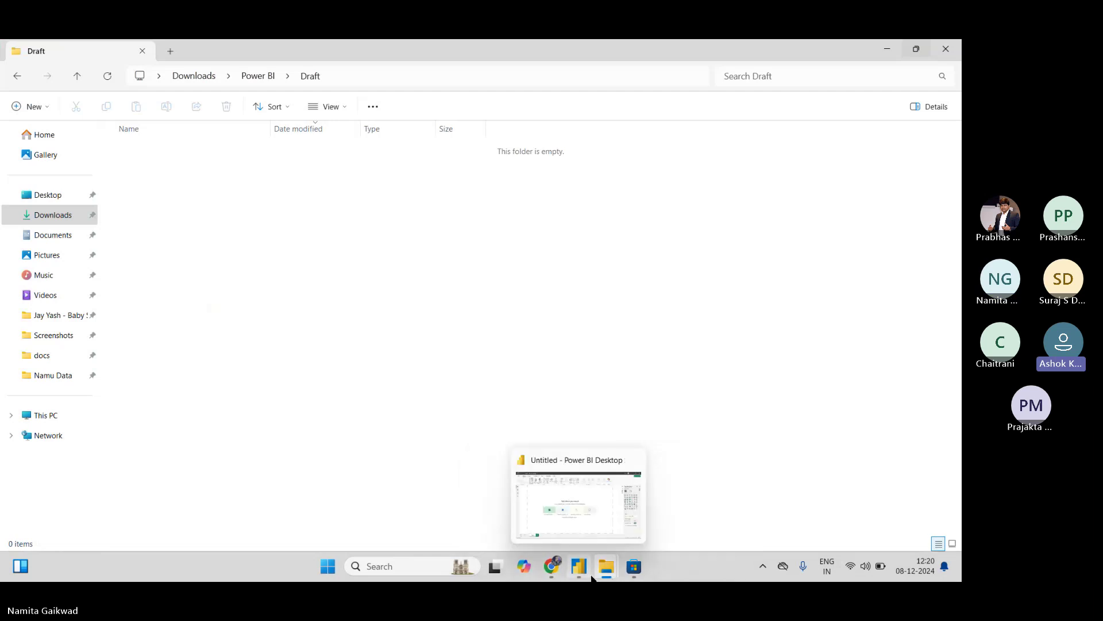
click(581, 536)
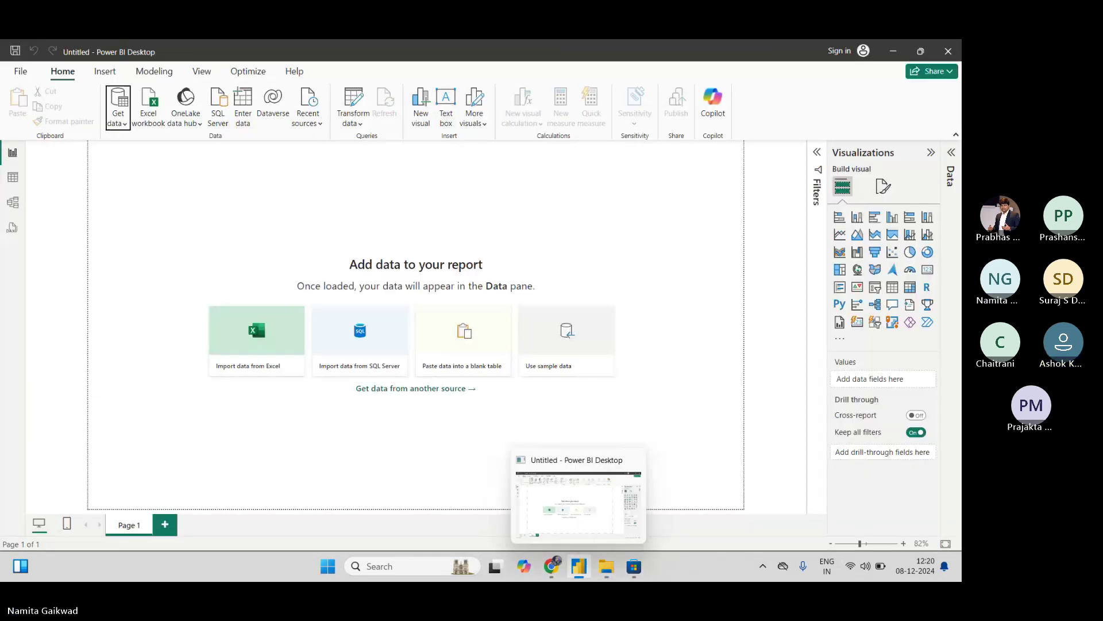
click(537, 500)
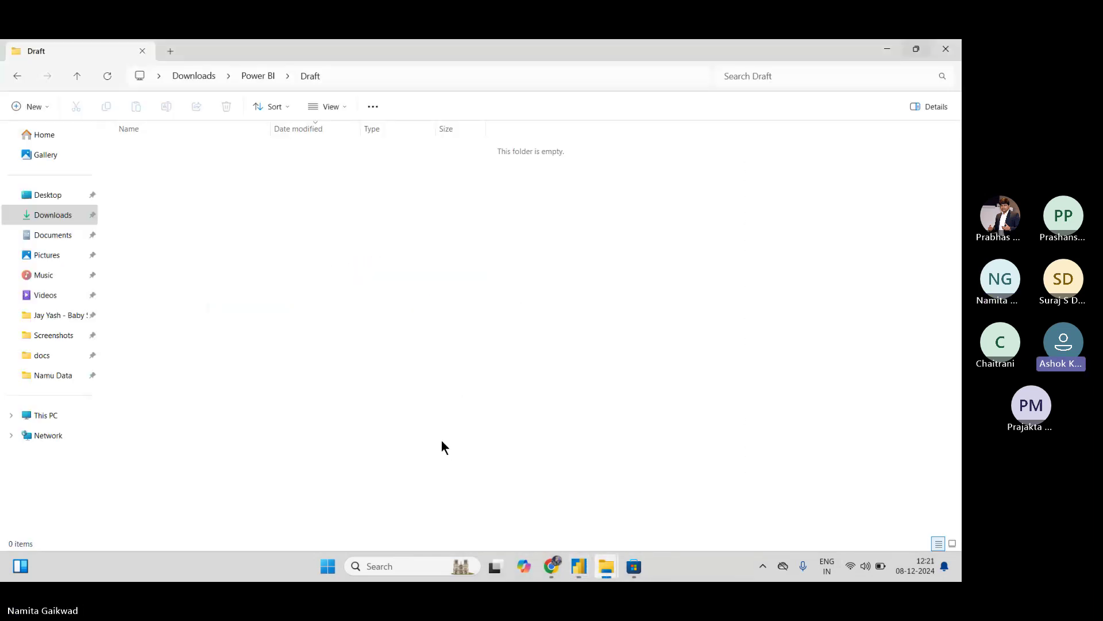
key(ctrl+shift+n)
text(Day)
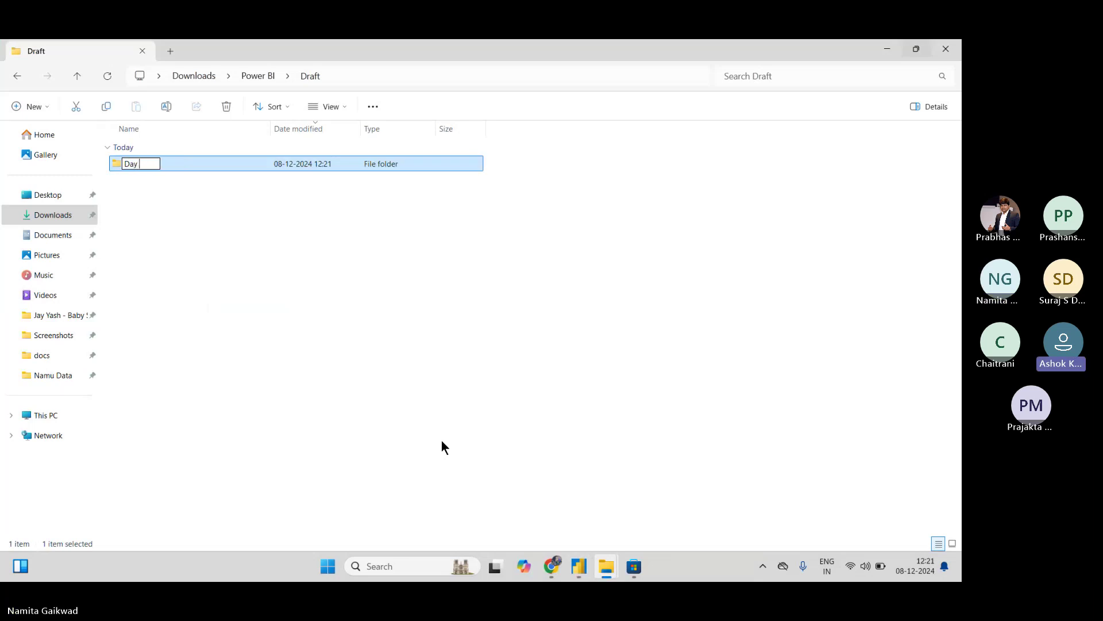
text( 1)
key(Return)
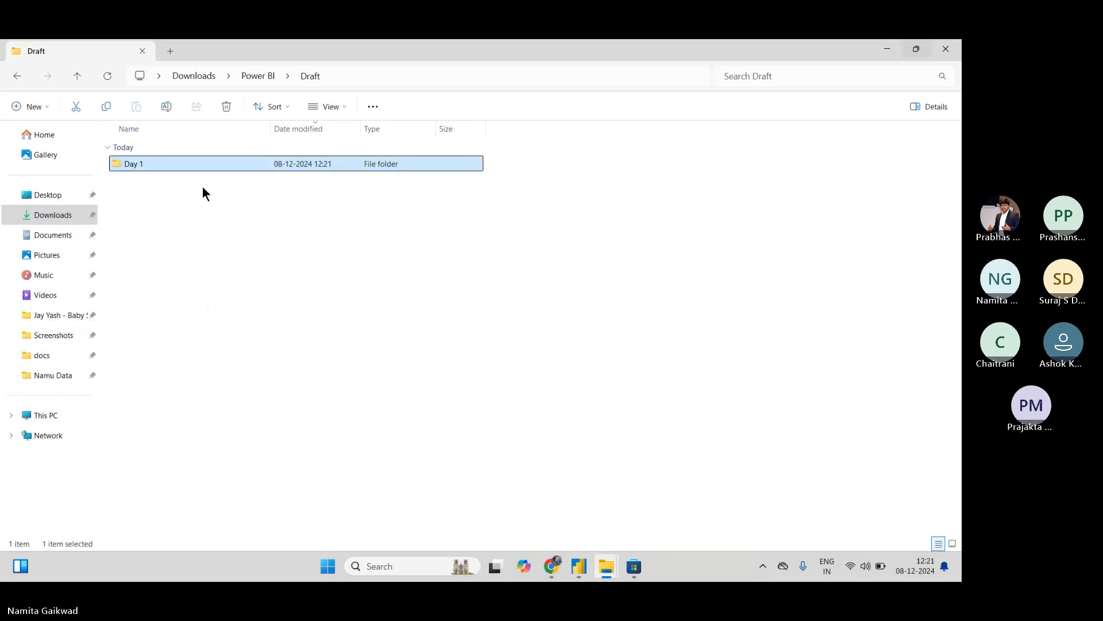
key(Delete)
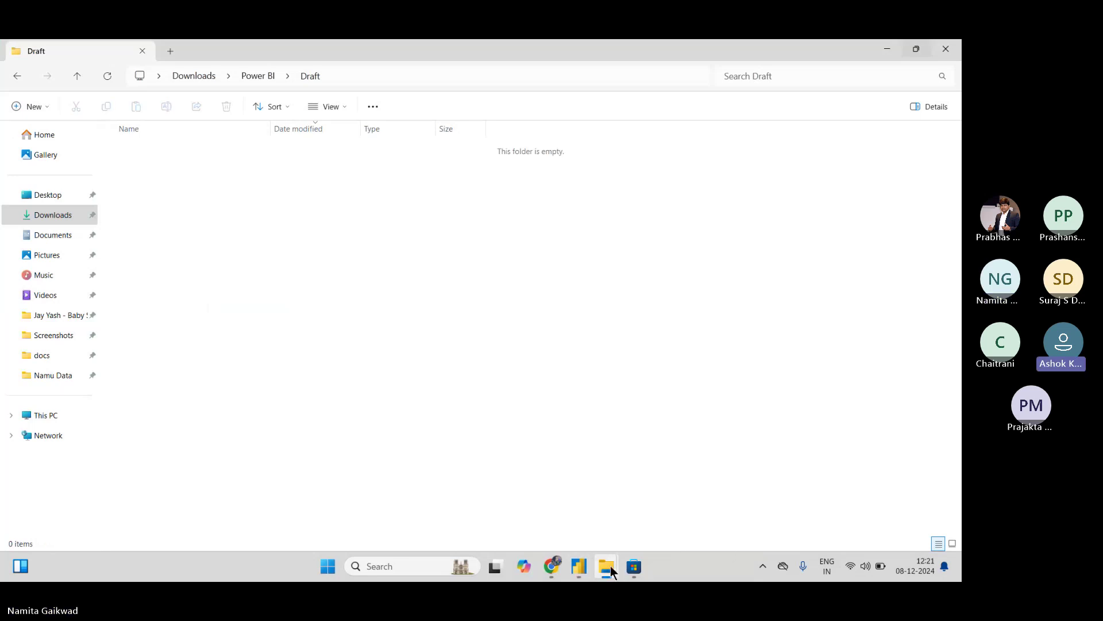
Switch to Power BI Desktop and save the blank report as Day 1 in Downloads > Power BI > Draft.
mouse_move(578, 566)
click(571, 520)
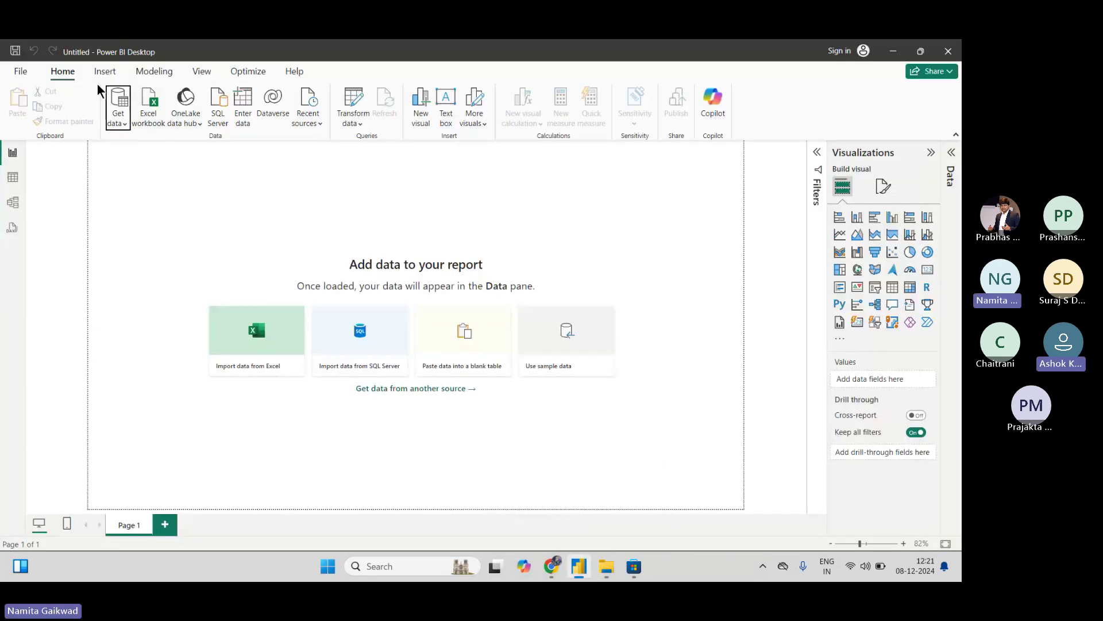
click(20, 71)
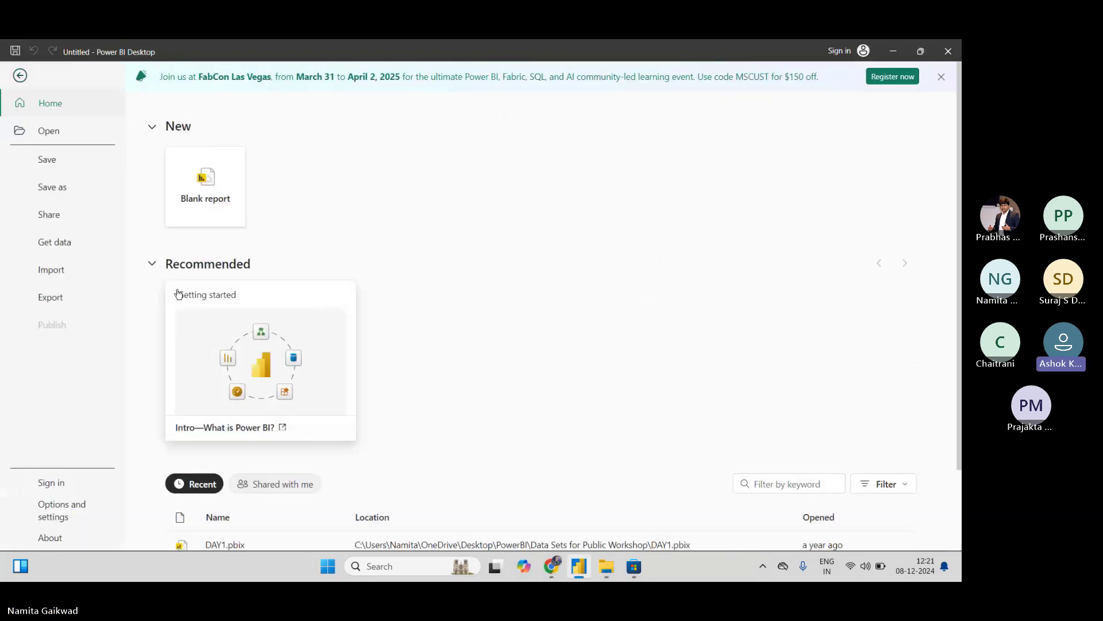
click(68, 187)
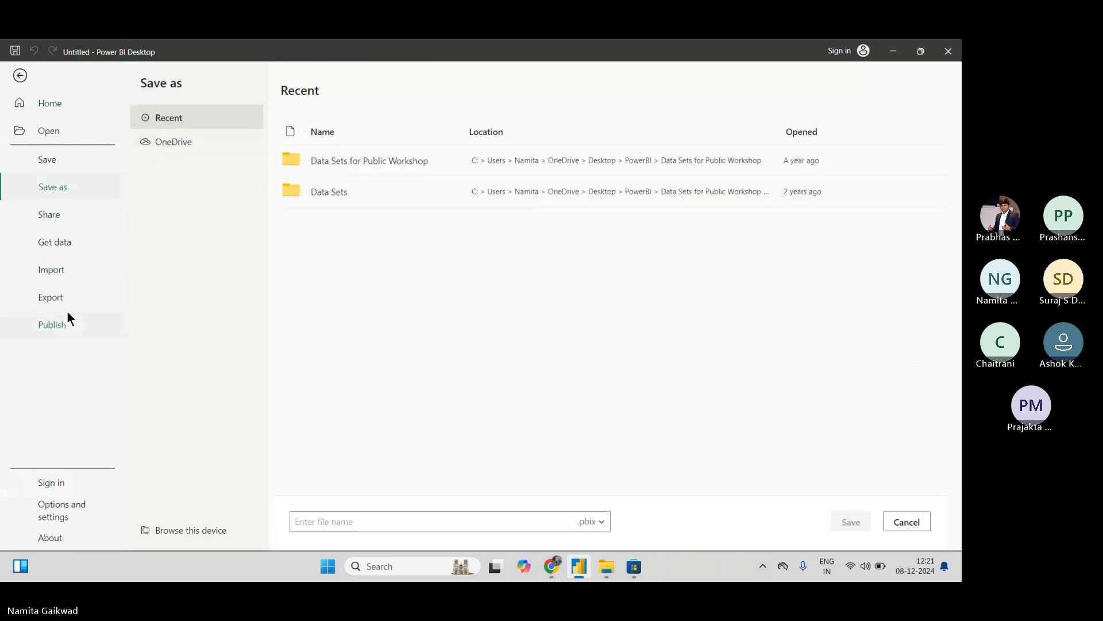
click(70, 133)
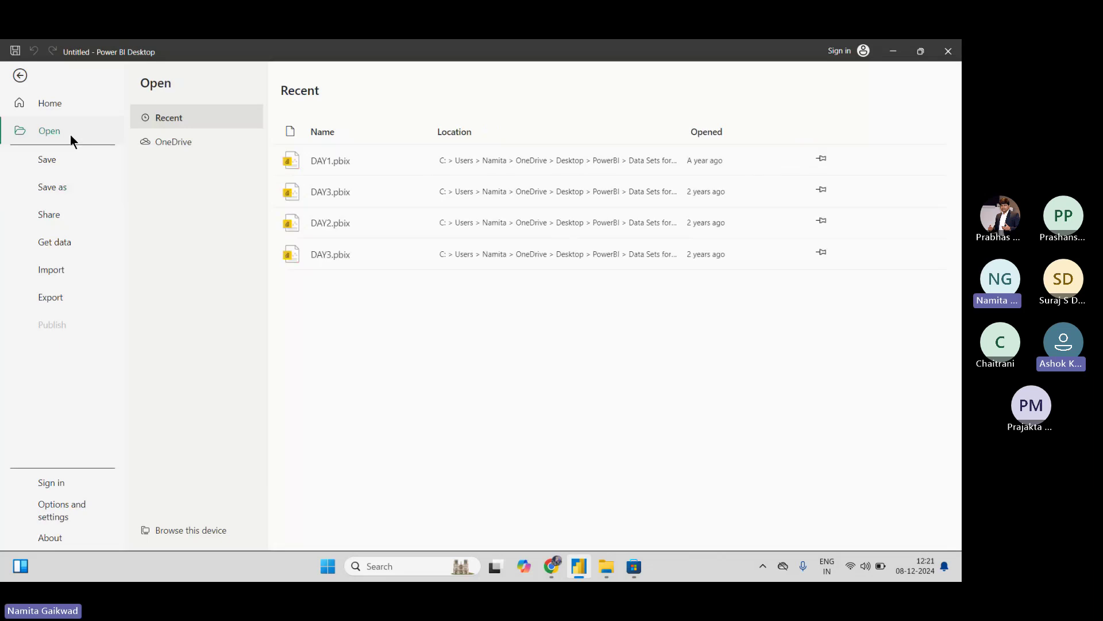
click(71, 187)
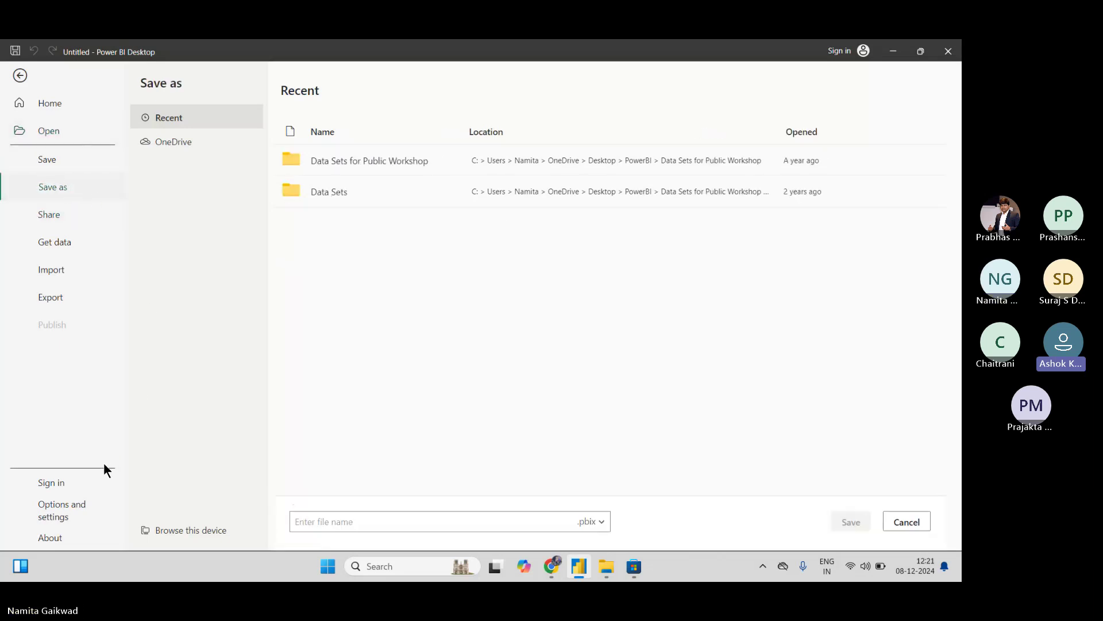
click(193, 527)
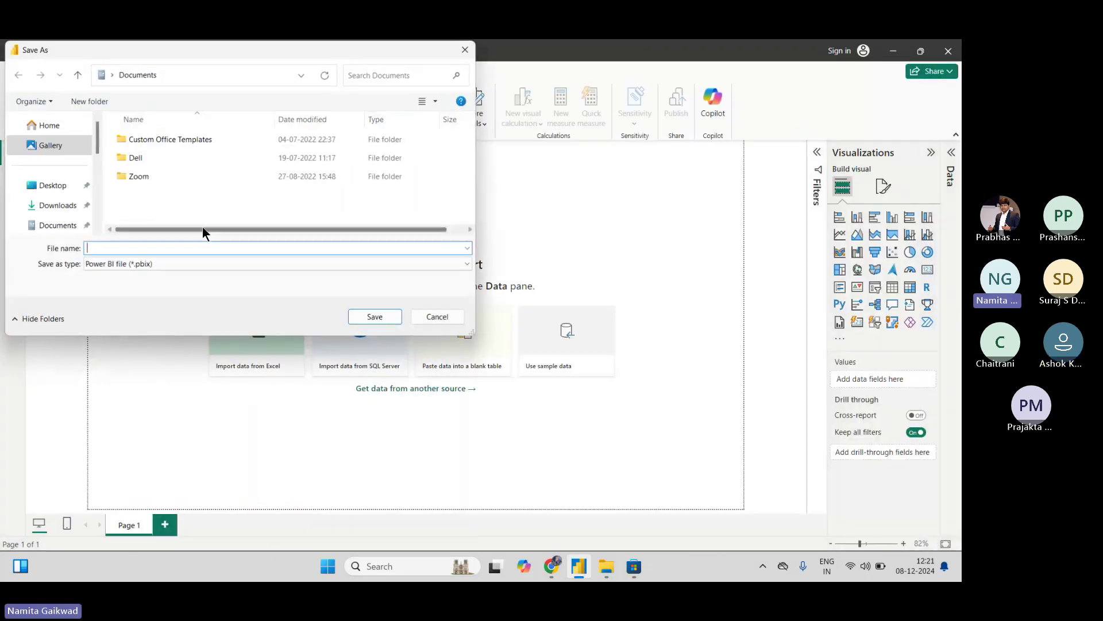
click(68, 205)
double_click(165, 154)
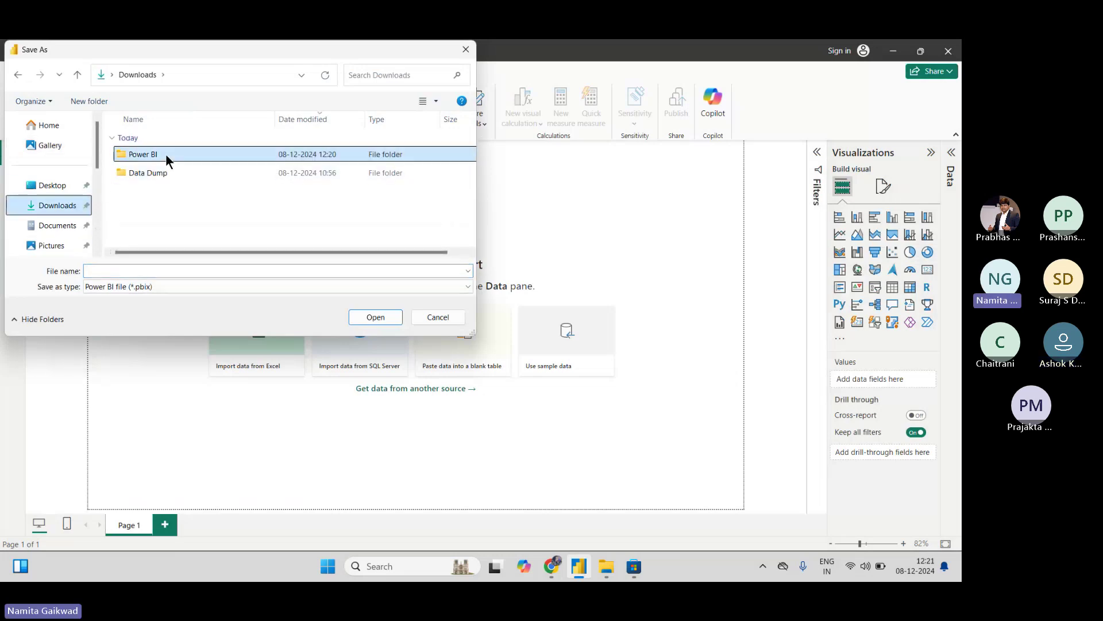
double_click(164, 157)
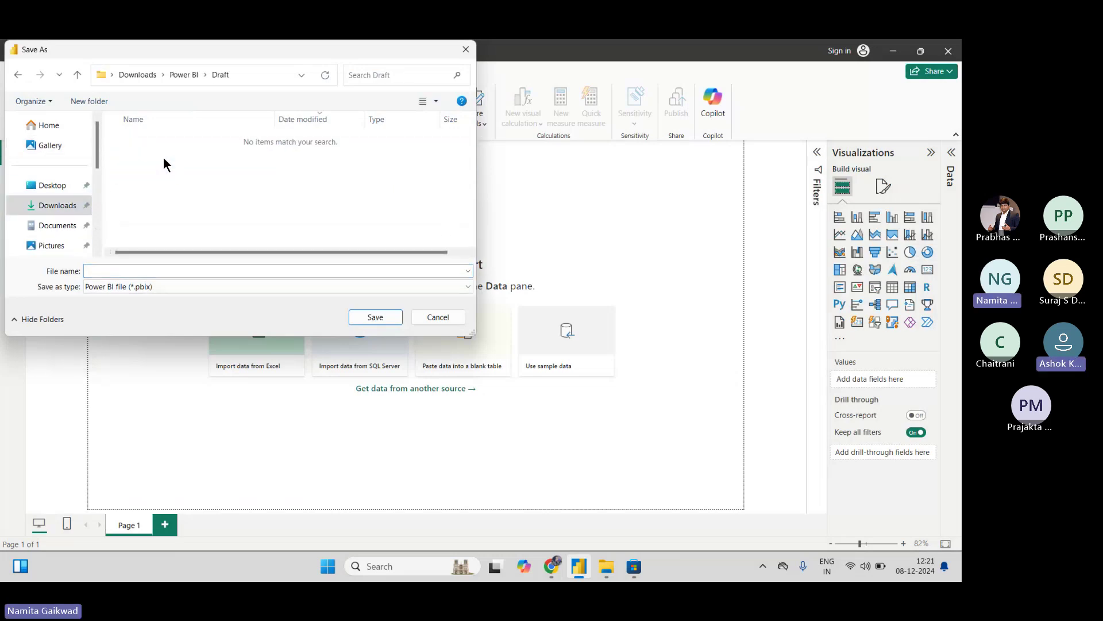
click(141, 270)
text(Day 1)
key(Return)
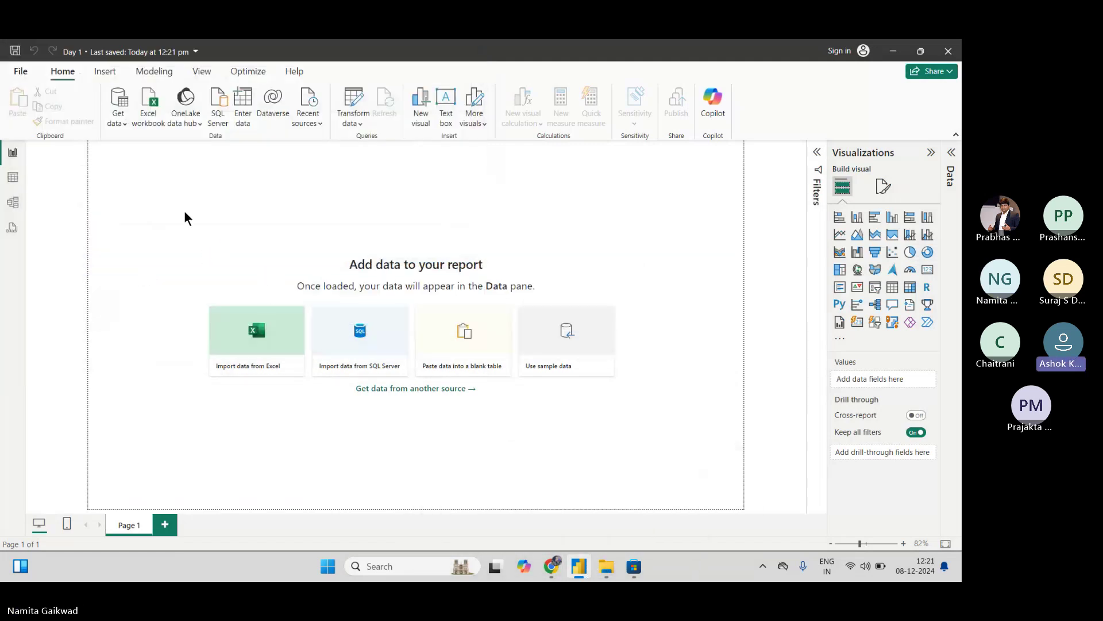
Connect the report to the Excel workbook Copy of global_superstore_2016 in Downloads > Power BI > Source.
click(122, 112)
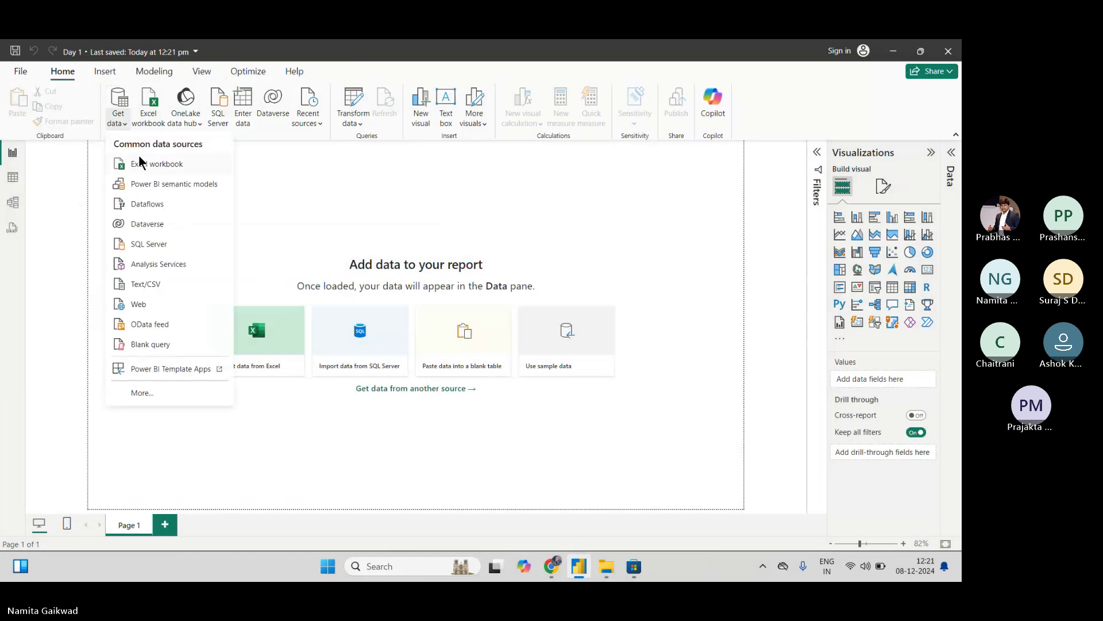
click(187, 170)
click(71, 208)
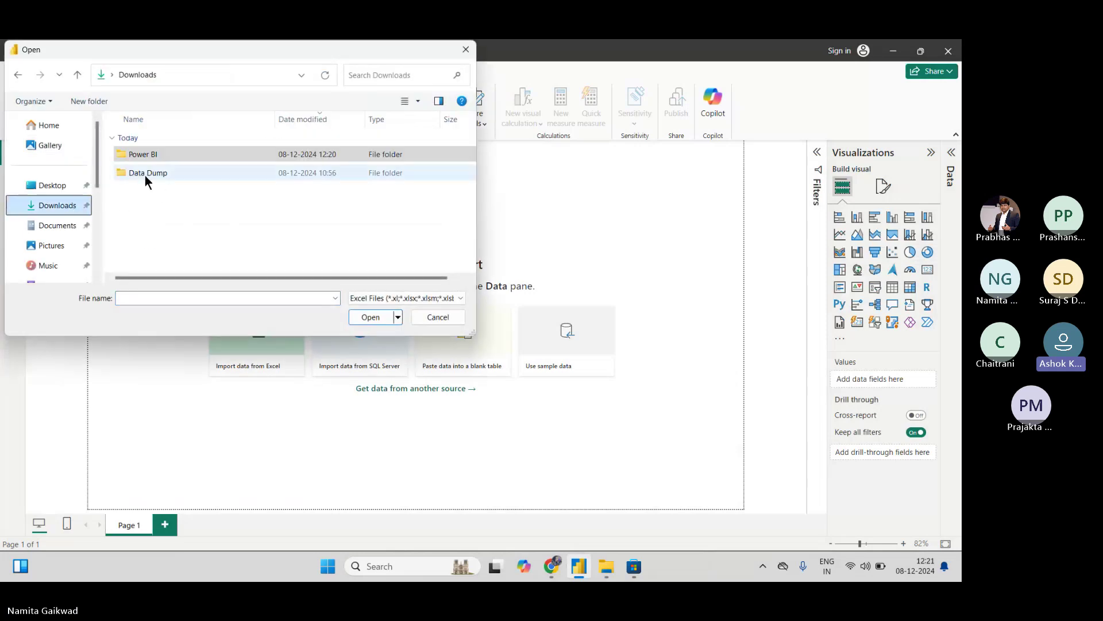
double_click(154, 153)
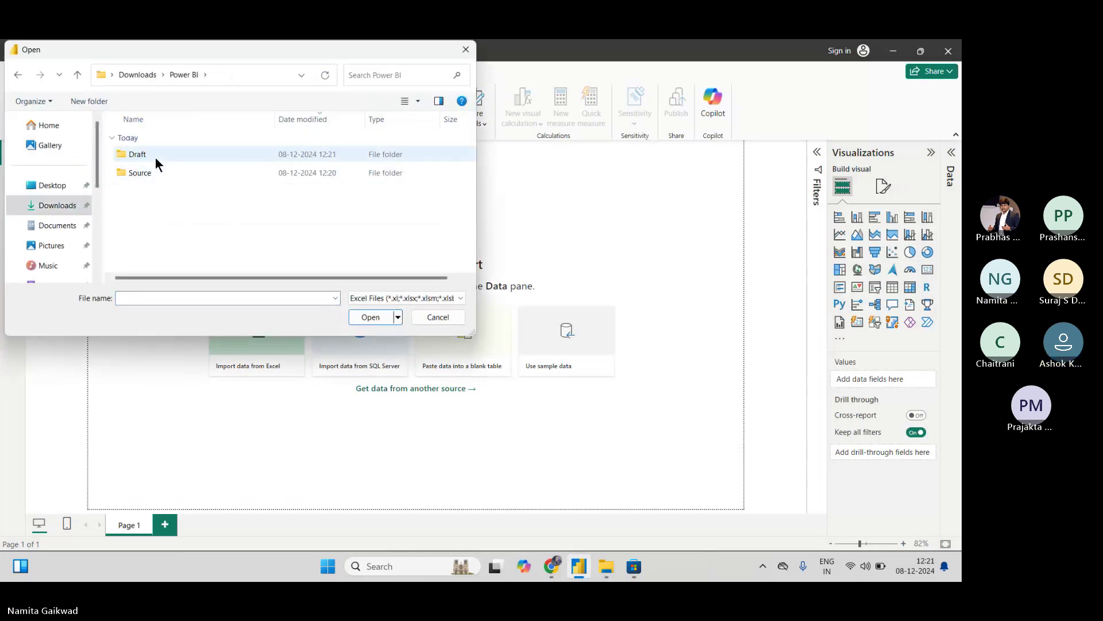
click(154, 172)
double_click(154, 172)
click(154, 159)
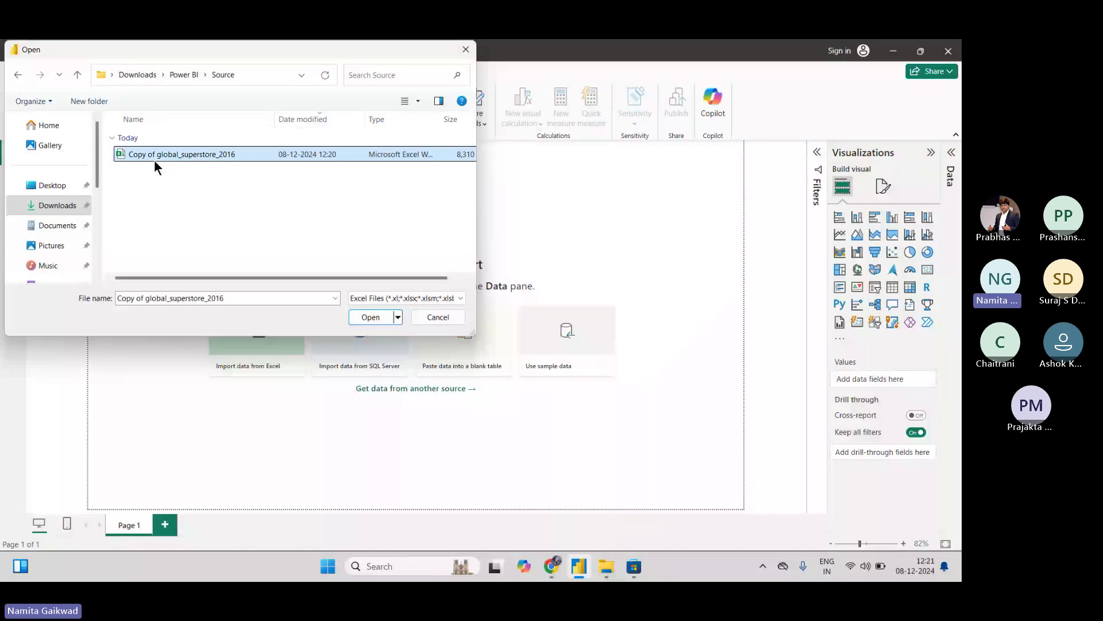
click(370, 317)
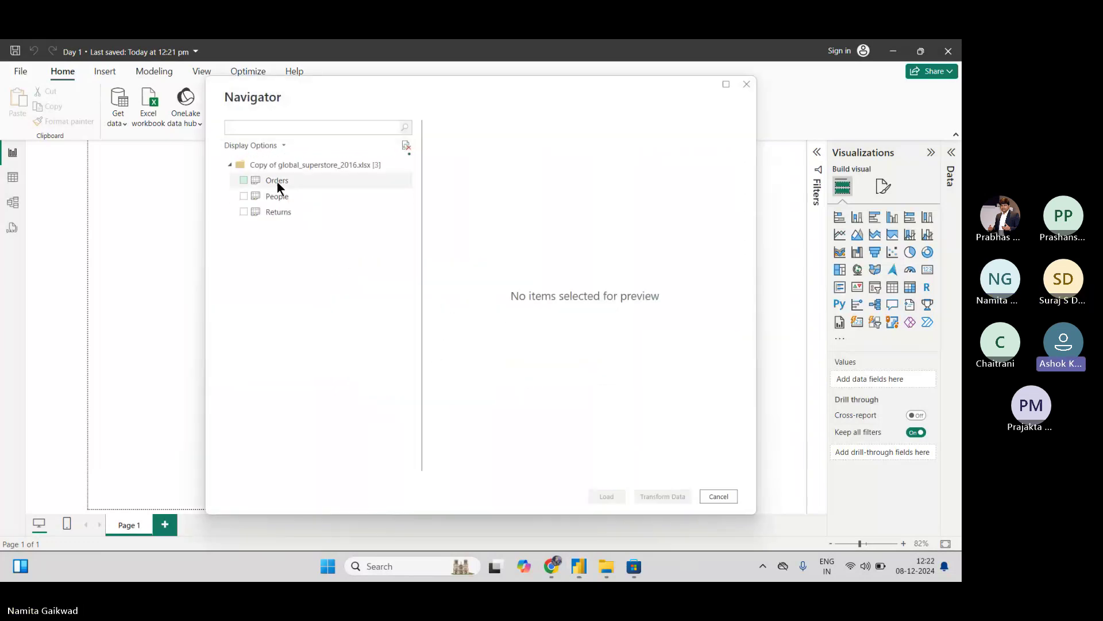
Select the Orders, People and Returns sheets and open them in Power Query Editor for transformation.
click(238, 180)
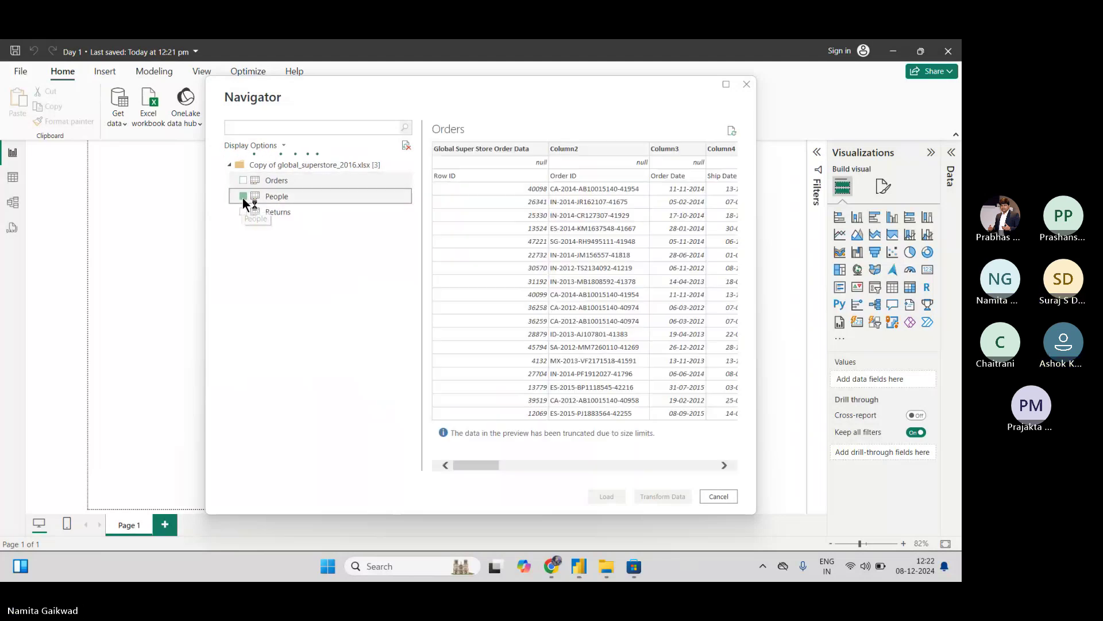
click(243, 197)
click(244, 179)
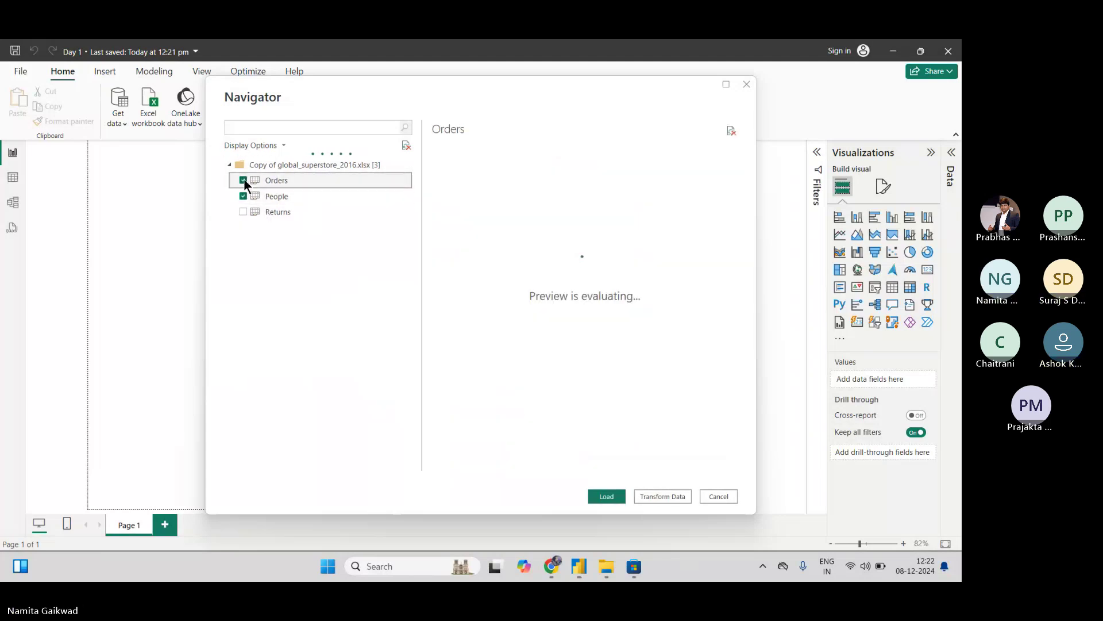
click(243, 207)
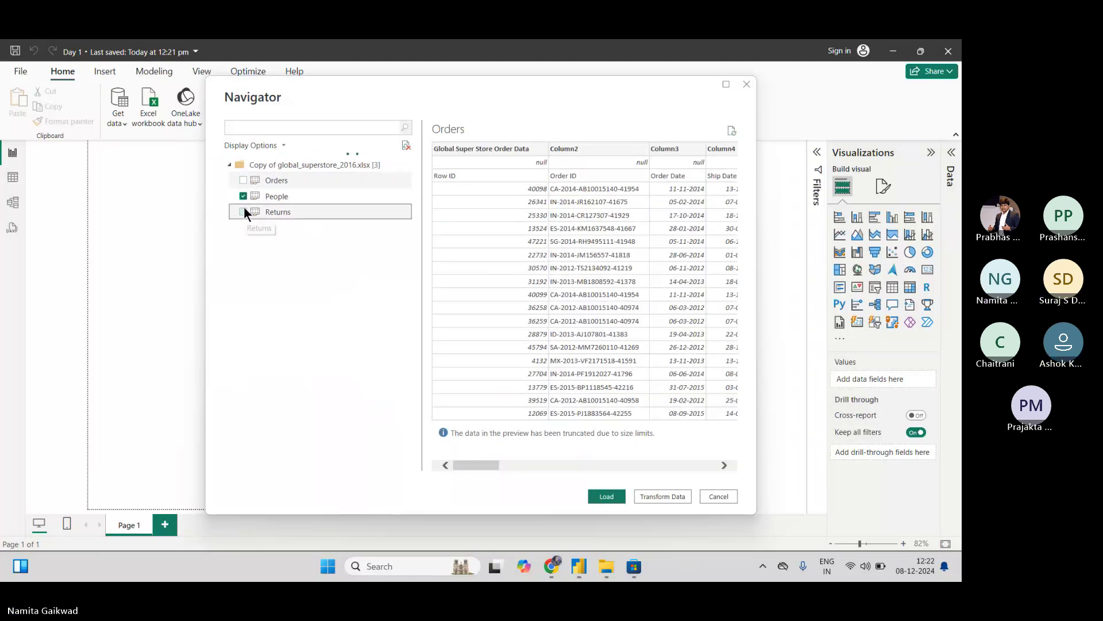
click(243, 180)
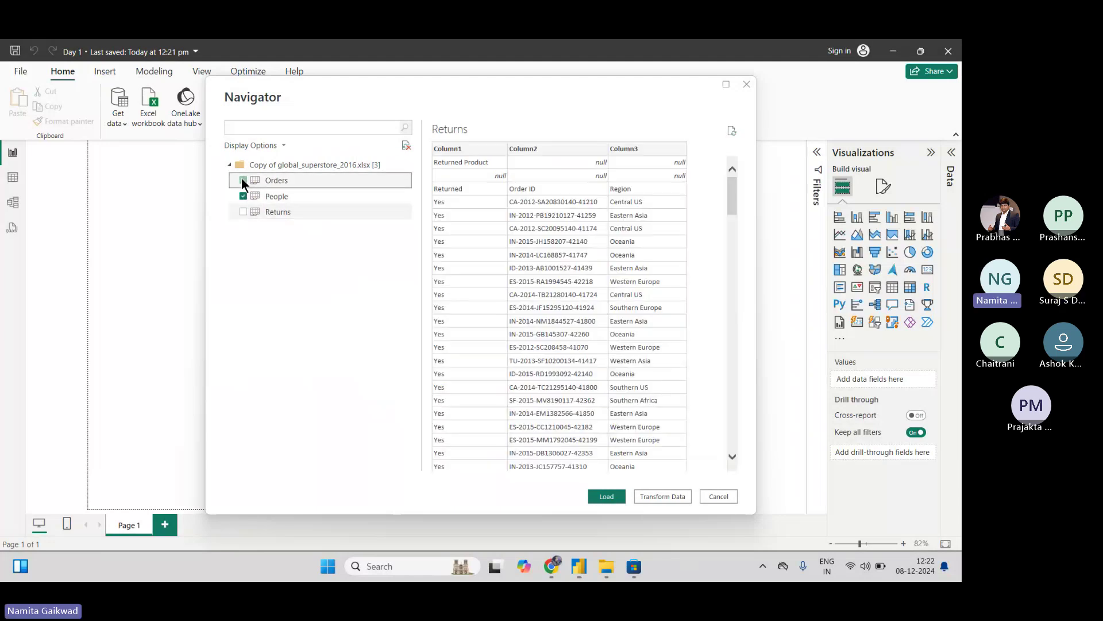
click(243, 212)
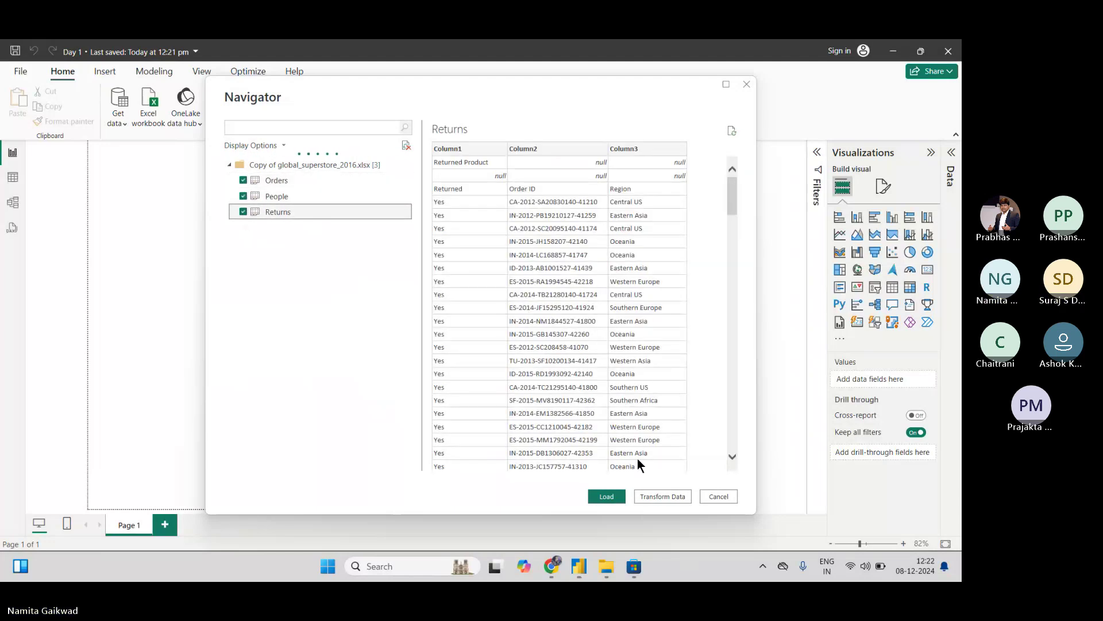
click(661, 497)
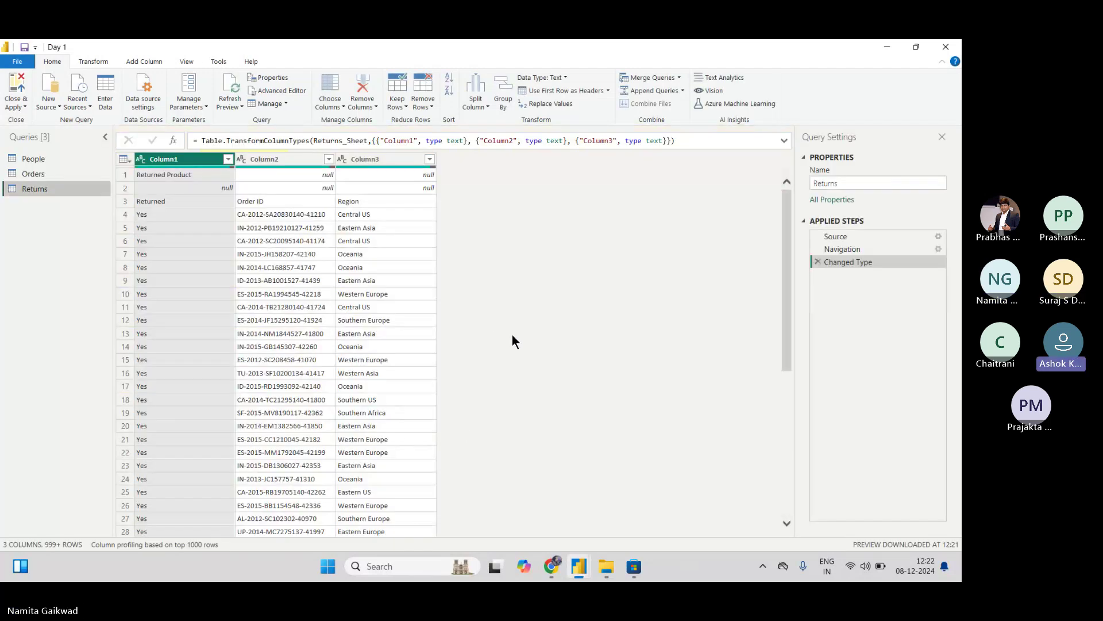
Switch to the Teams meeting in Chrome, mute the microphone and stop sharing the screen.
mouse_move(556, 564)
click(527, 510)
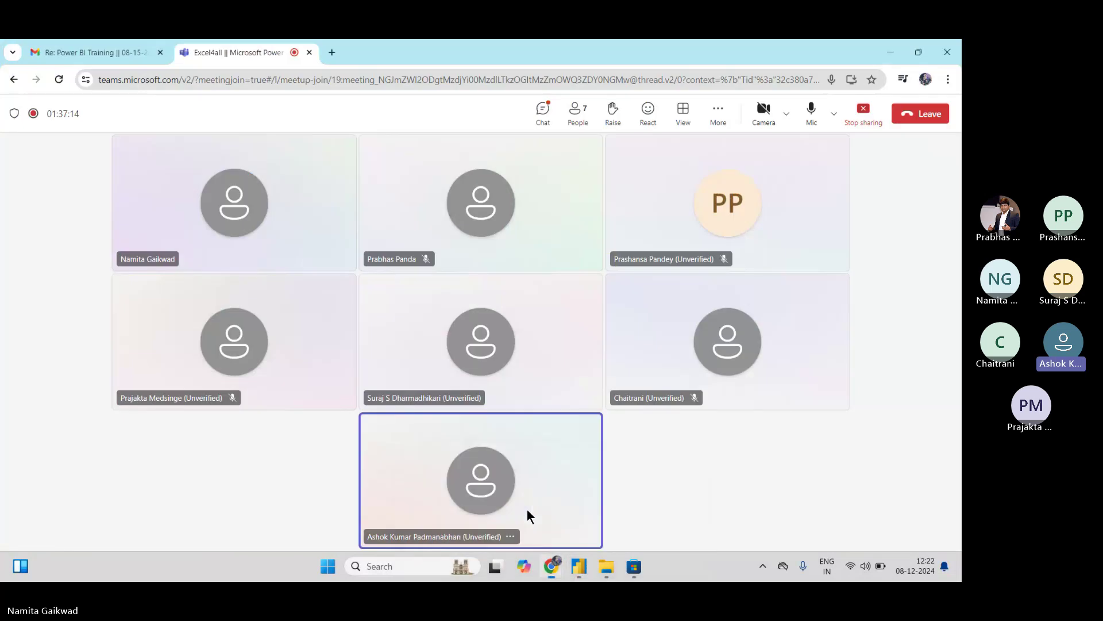
click(811, 109)
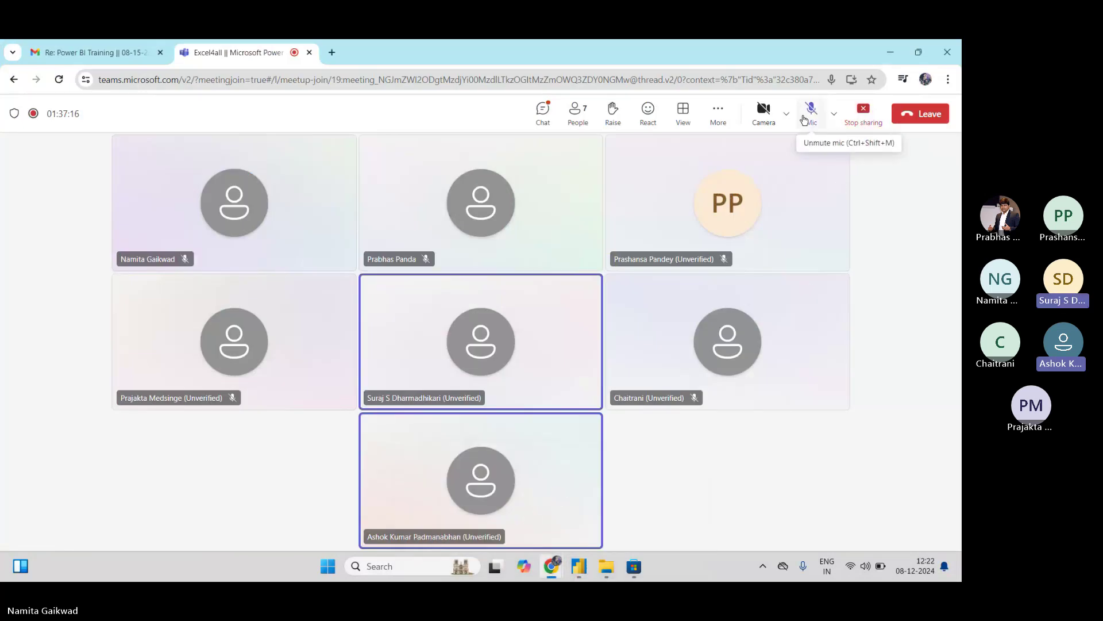
click(850, 115)
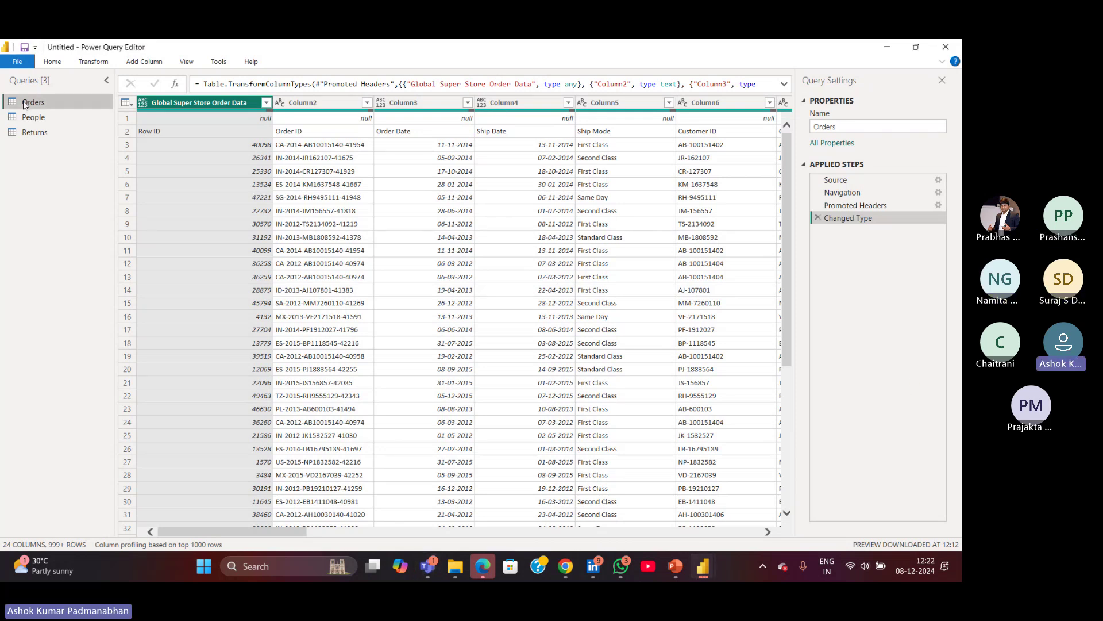
Review the contents of the Orders, People and Returns queries, finishing on Orders.
click(31, 117)
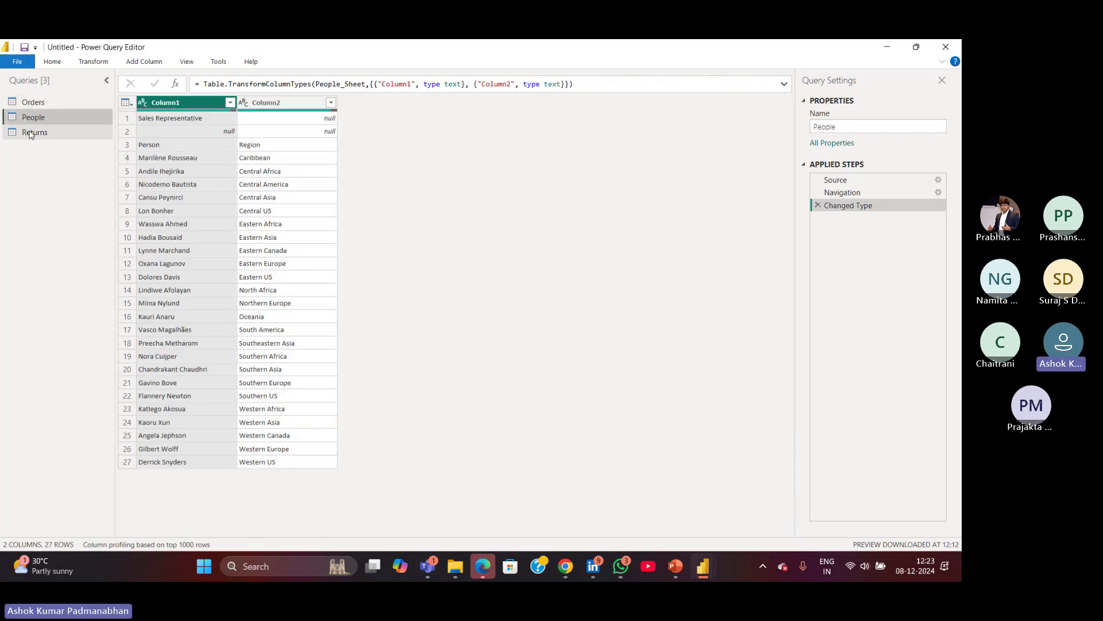
click(32, 133)
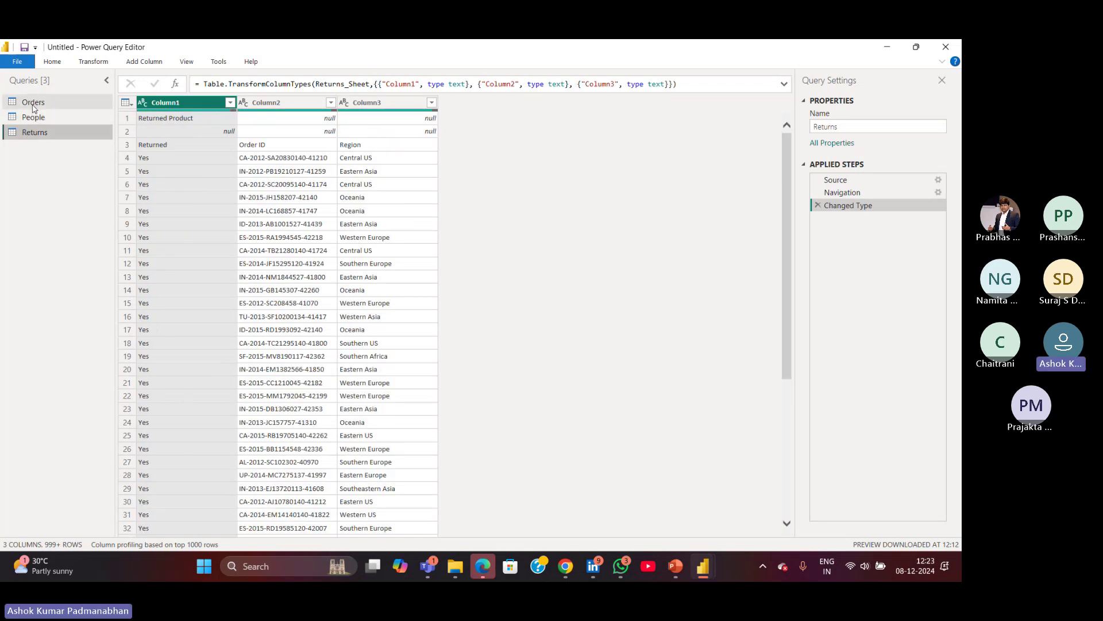
click(32, 104)
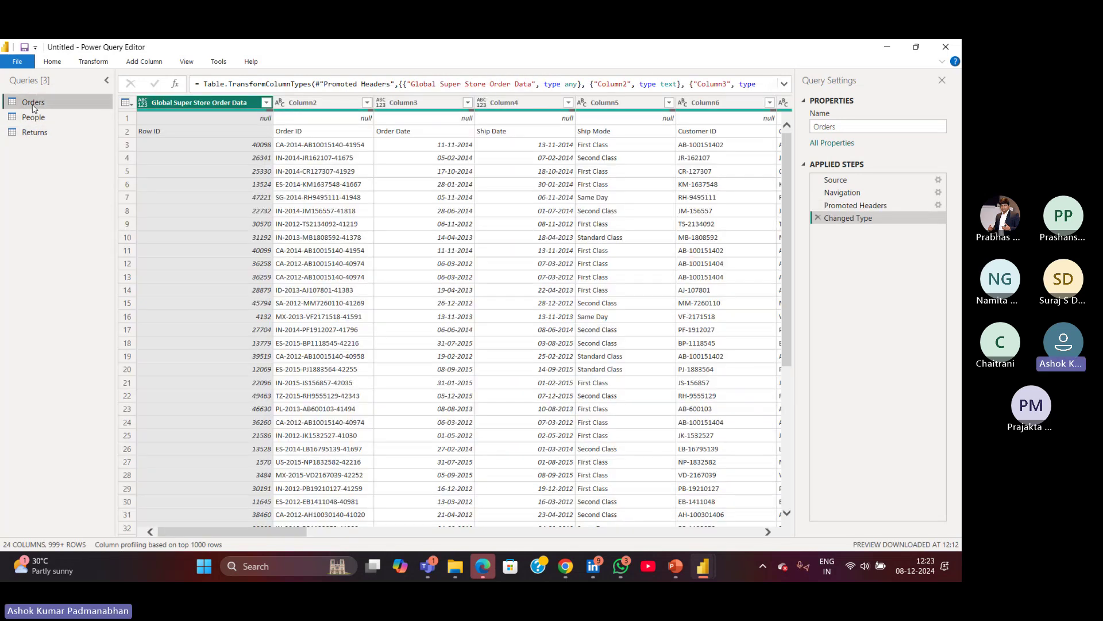
click(33, 117)
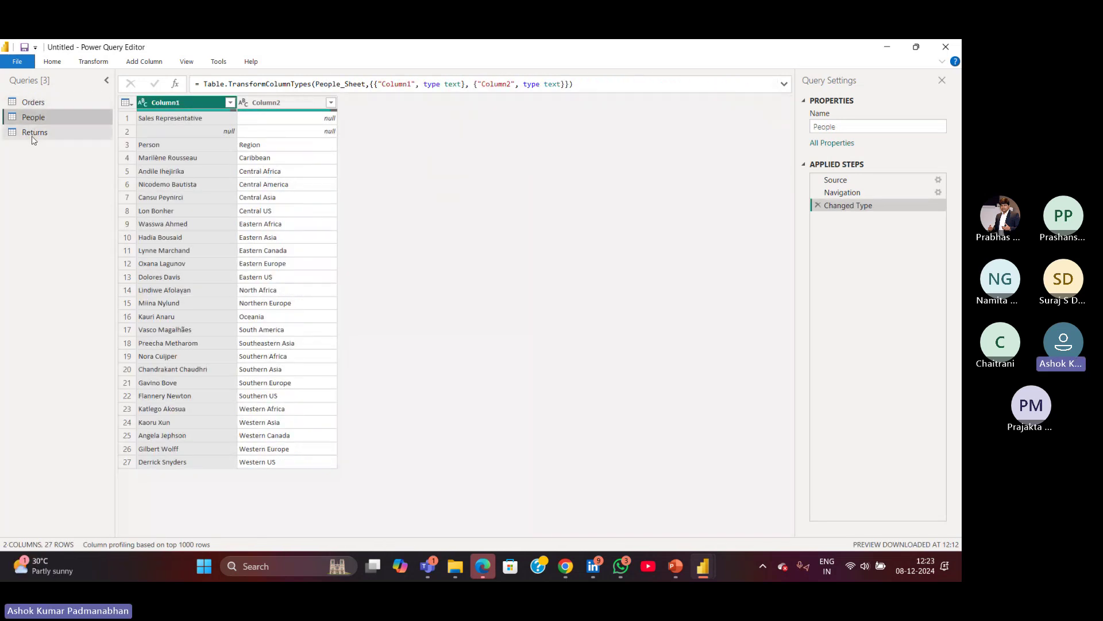
click(34, 136)
click(39, 103)
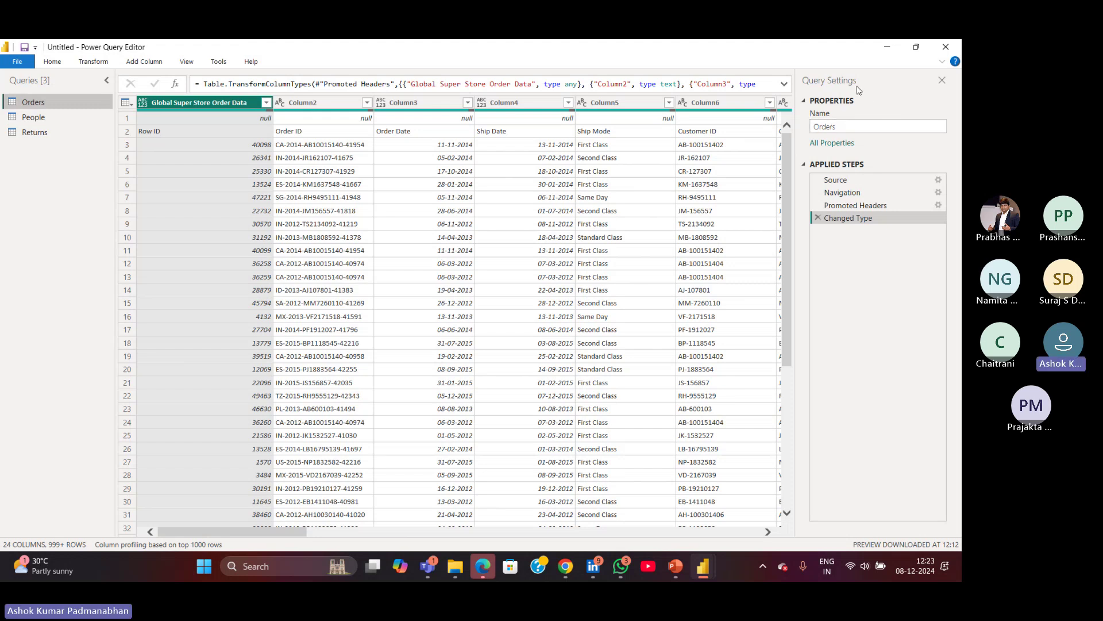
key(ctrl)
key(ctrl)
key(ctrl)
key(ctrl)
key(ctrl)
key(ctrl)
key(ctrl)
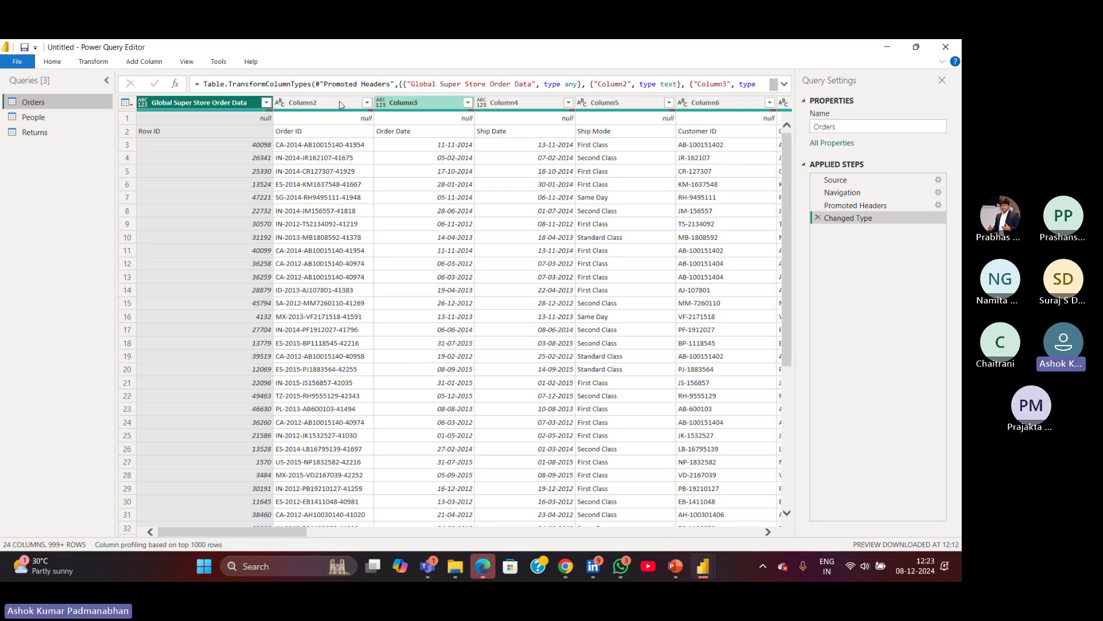
Close the Query Settings pane and show it again.
click(943, 83)
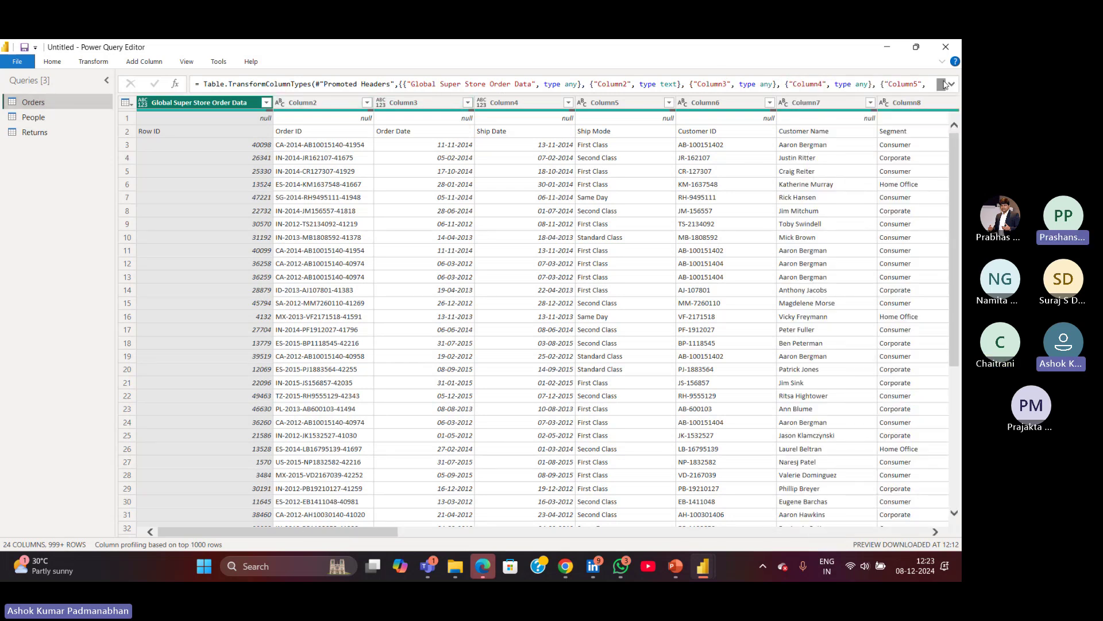
click(187, 61)
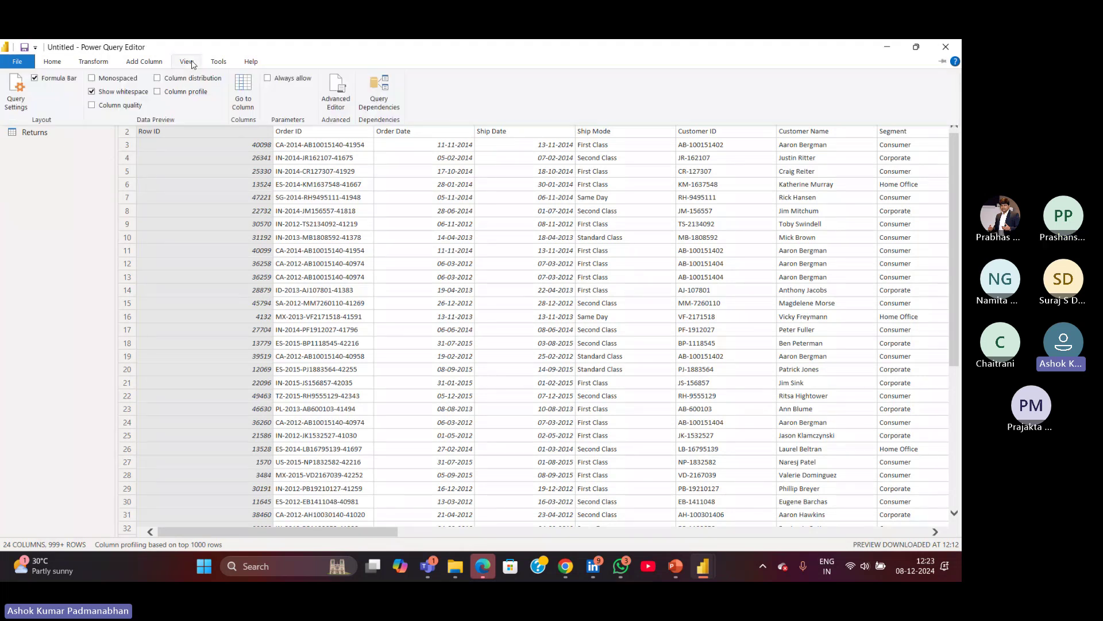
click(16, 97)
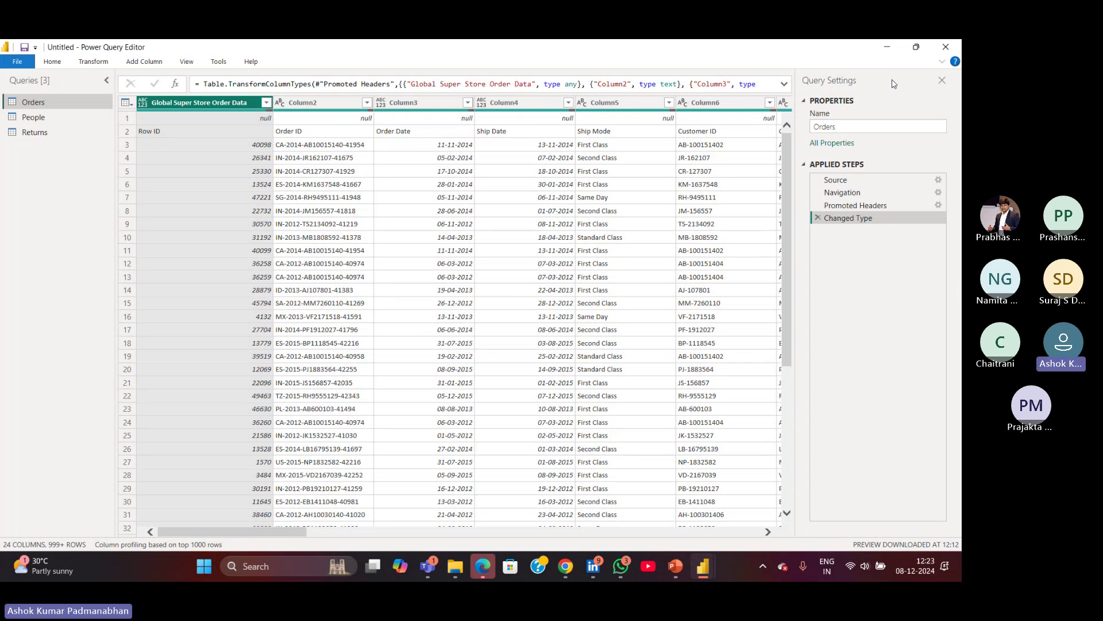
Try to rename the Orders query to Sales.
click(862, 126)
key(ctrl+a)
key(BackSpace)
text(Sales)
key(Return)
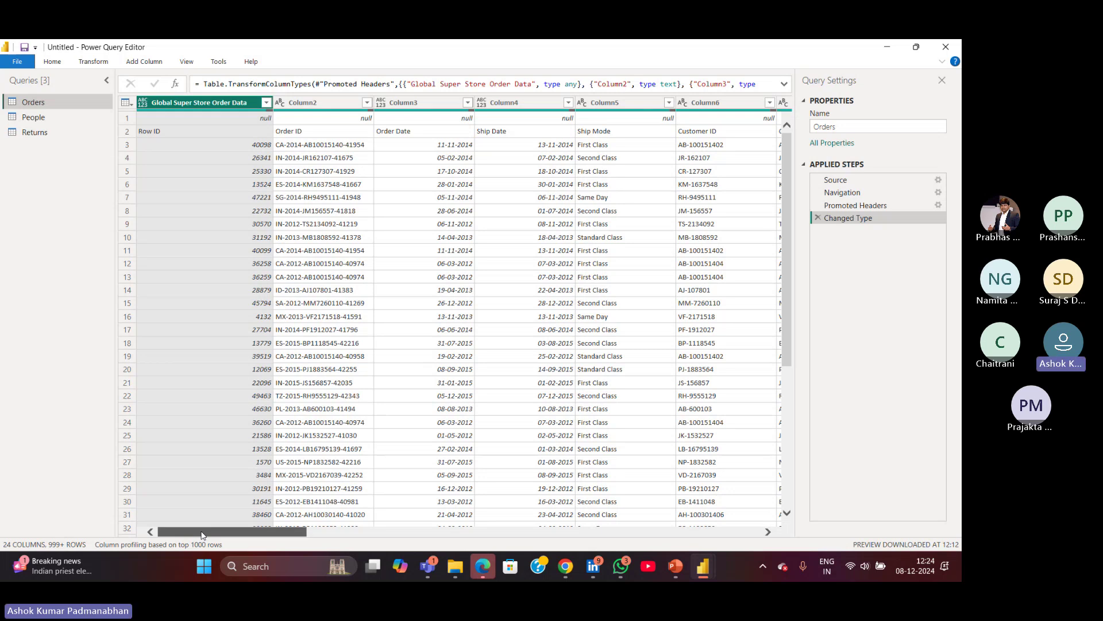
Remove the top 1 row from the Orders query and delete the Removed Top Rows step.
drag(202, 535, 660, 532)
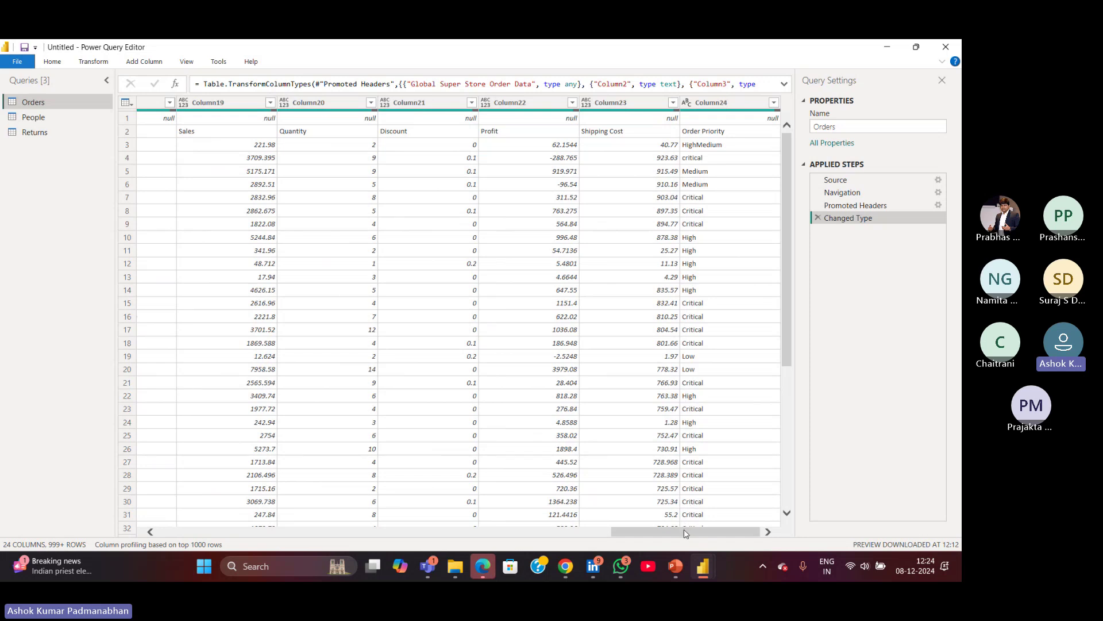
drag(684, 531, 130, 549)
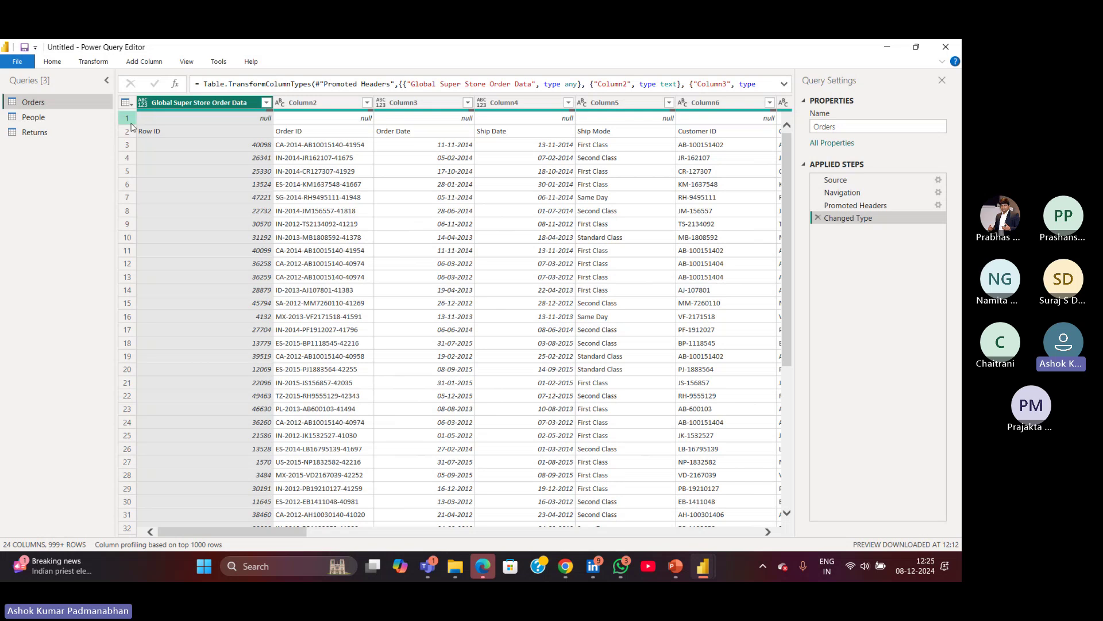
key(ctrl)
key(ctrl)
click(53, 63)
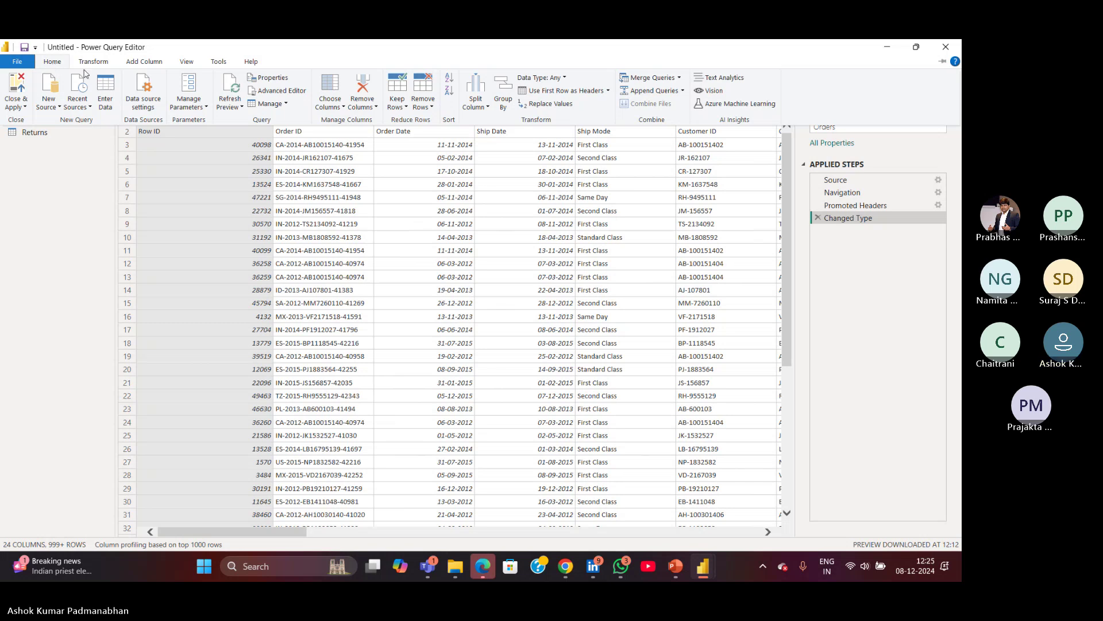
click(431, 107)
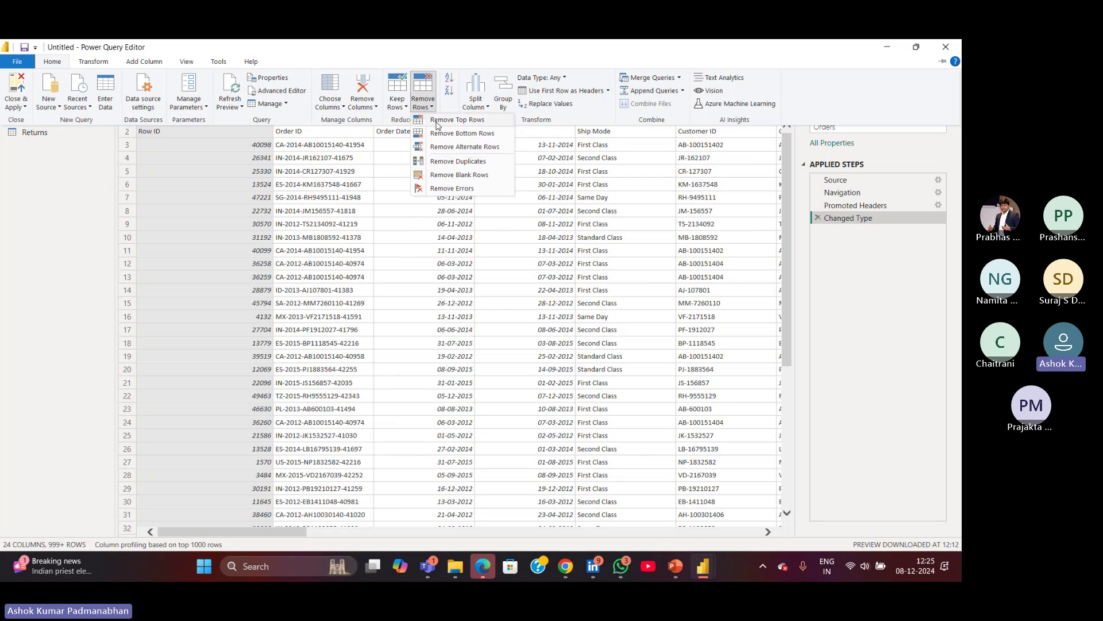
click(437, 121)
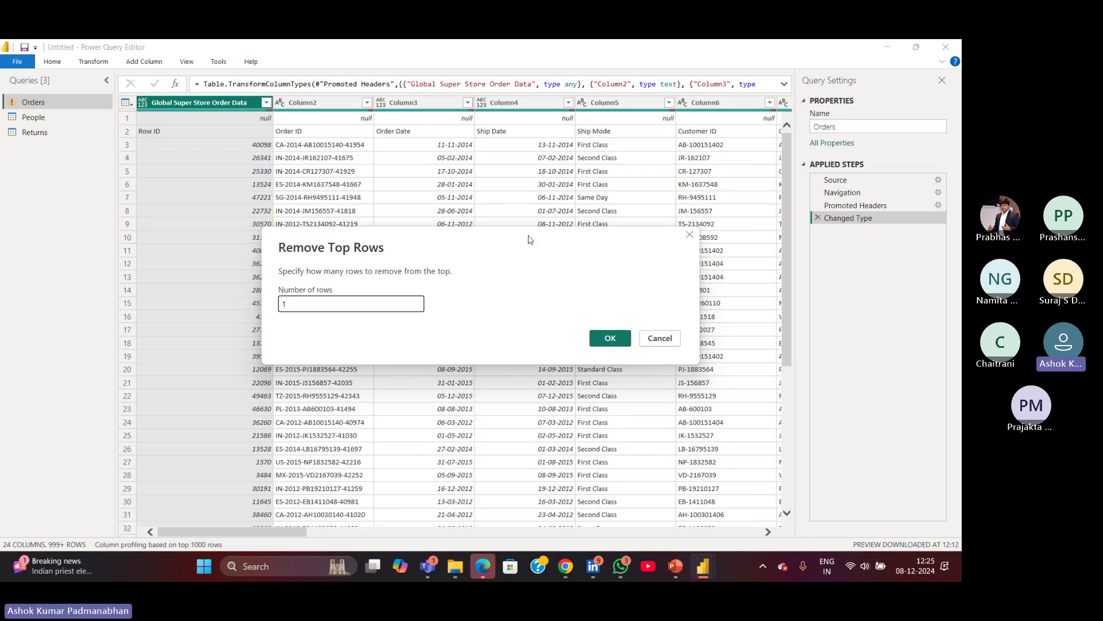
click(612, 340)
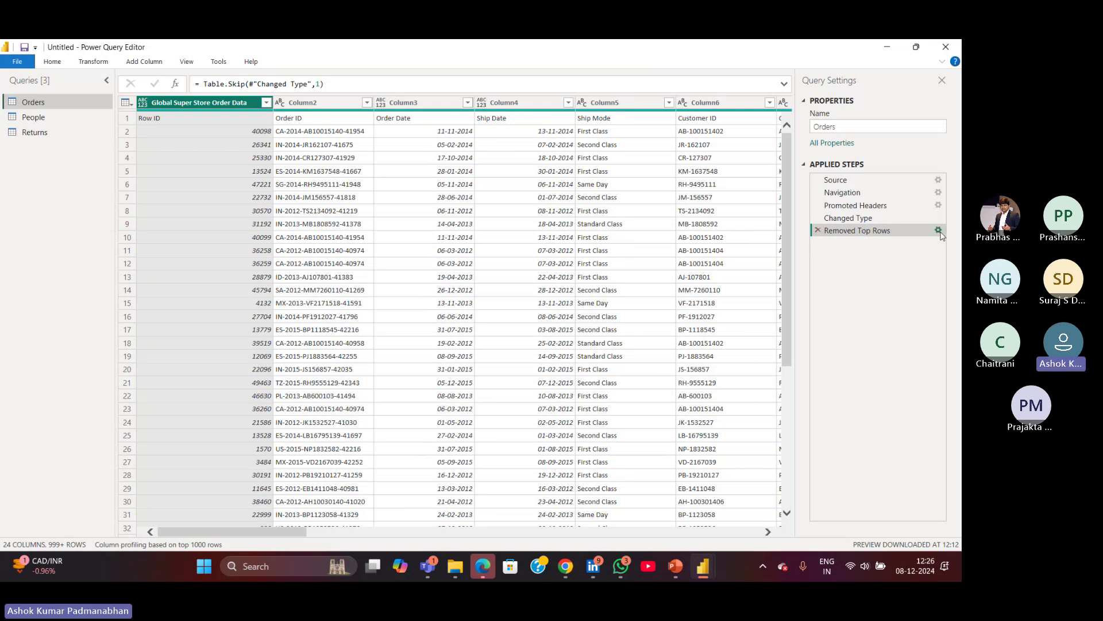
click(818, 231)
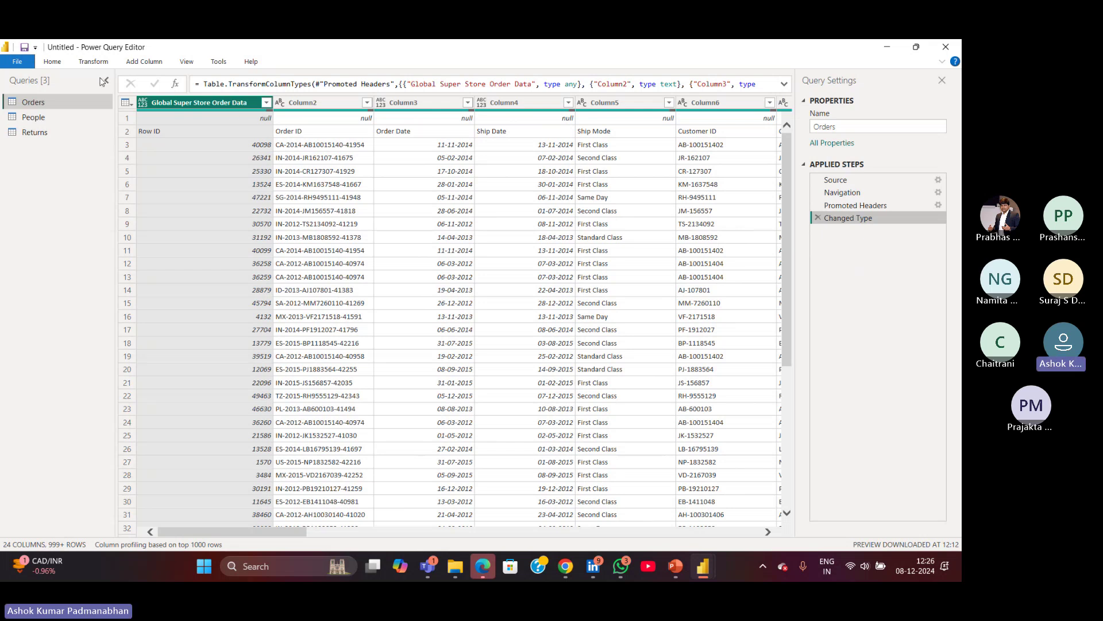
Repeat the removal of 1 top row on the Orders query and delete its applied step again.
click(52, 63)
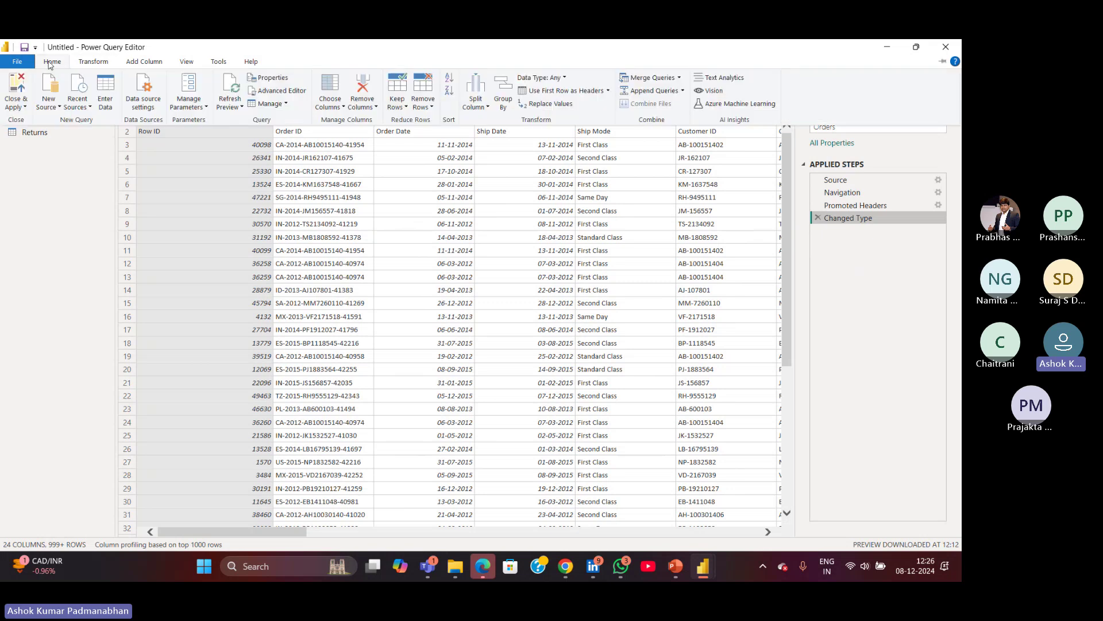
click(431, 108)
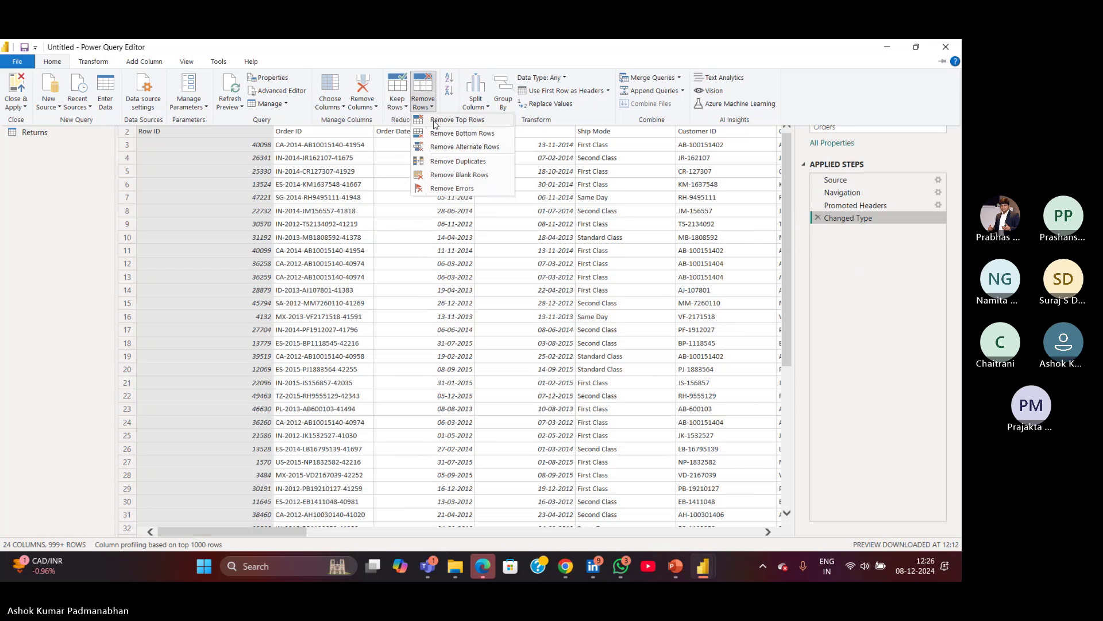
click(456, 120)
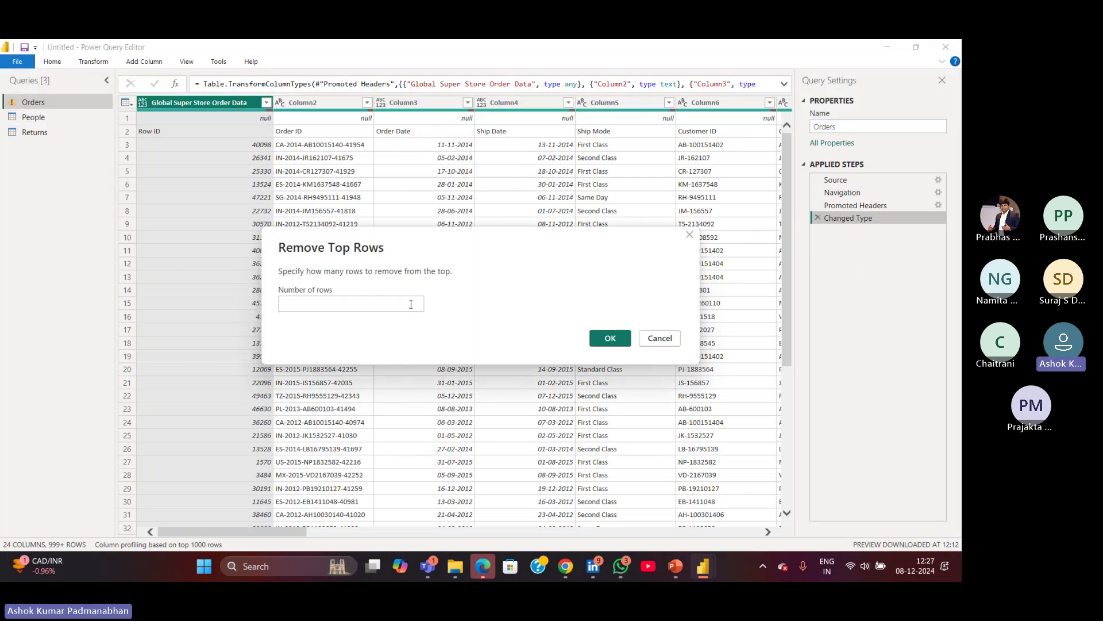
click(410, 304)
text(1)
click(608, 338)
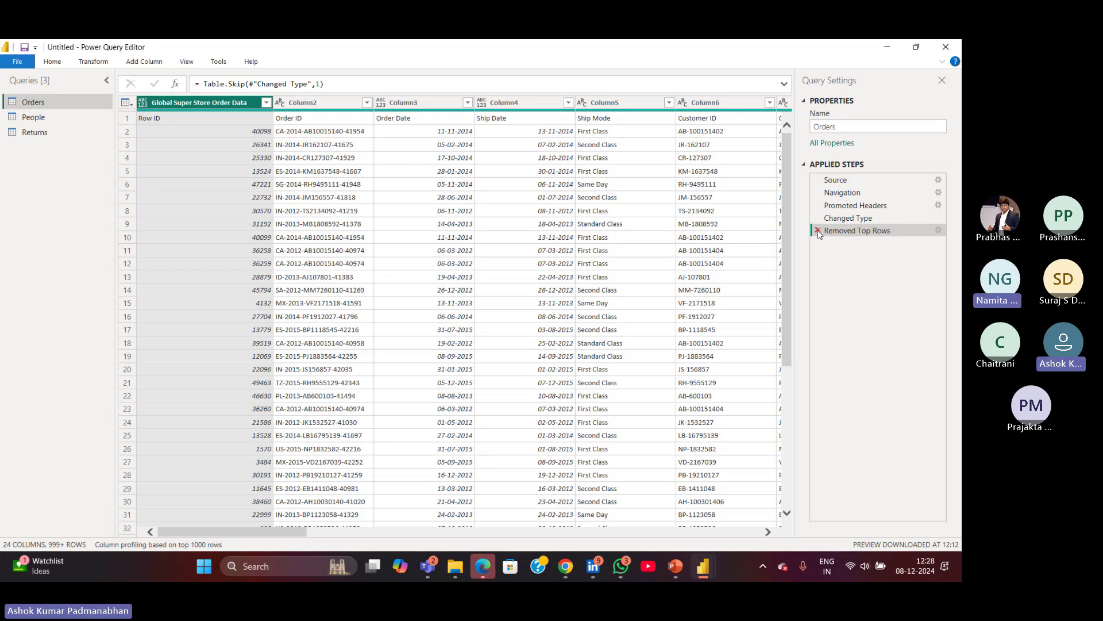
click(819, 232)
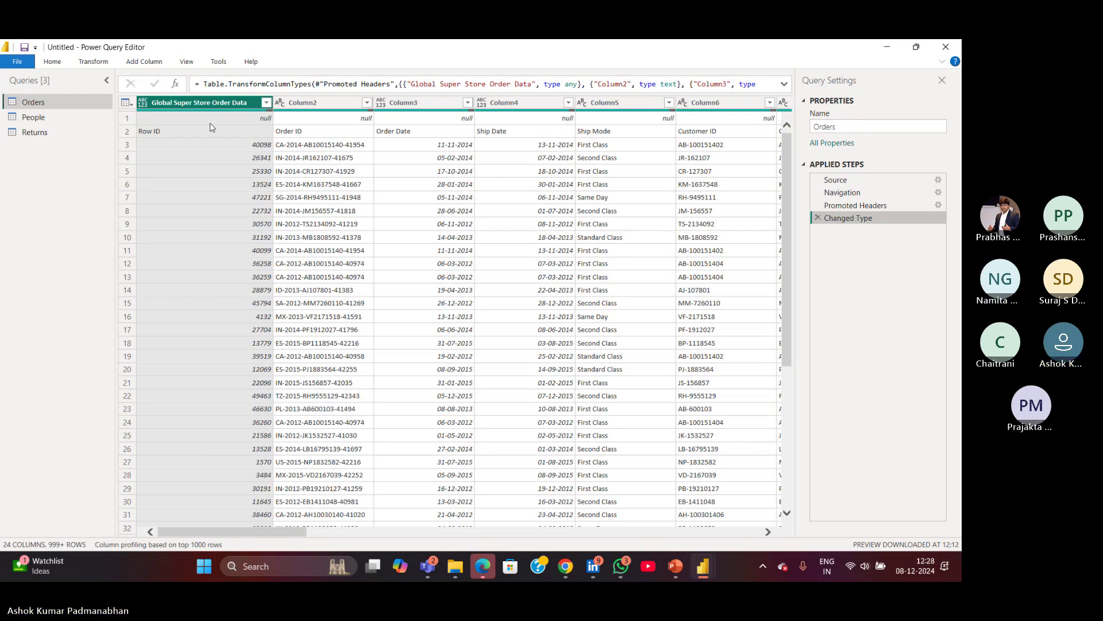
Remove the top 1 row from the Orders query so the column titles become its first row.
click(53, 61)
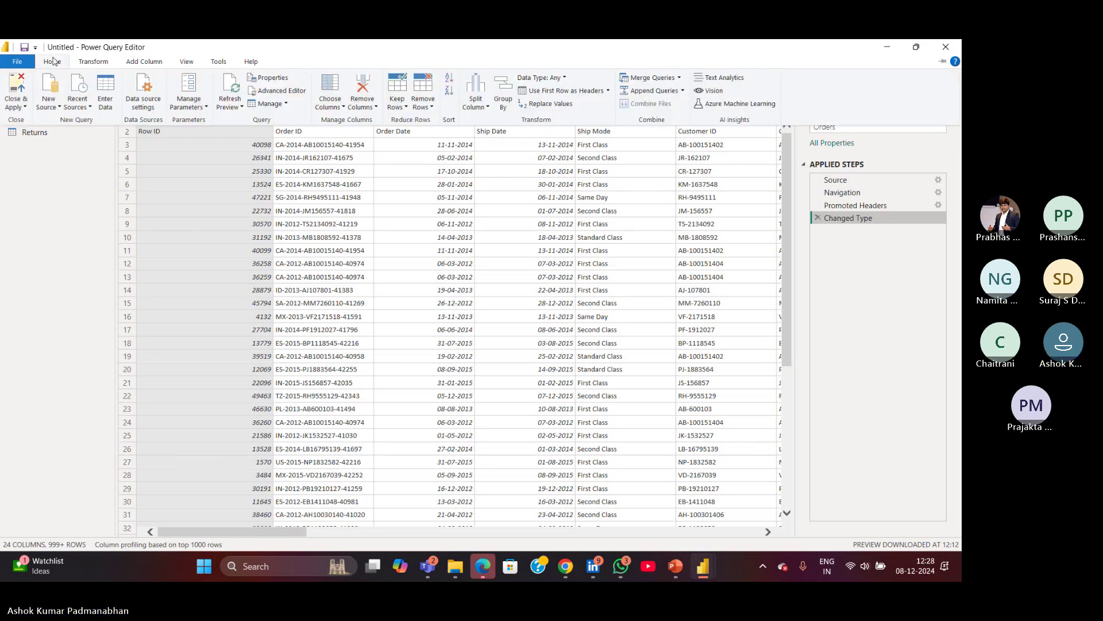
click(429, 107)
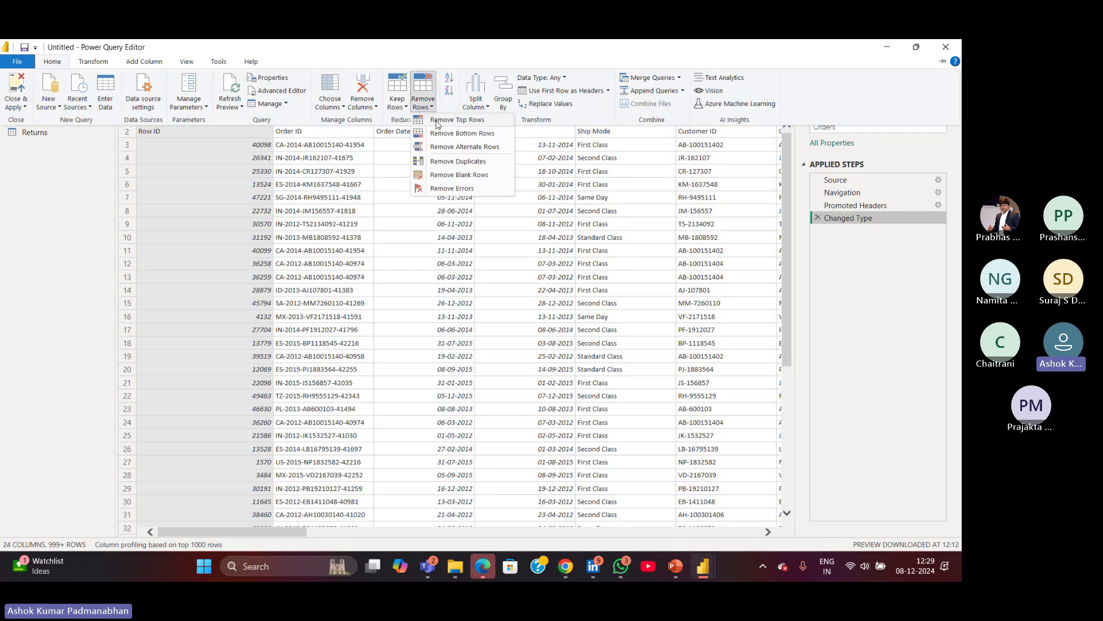
click(437, 121)
text(1)
click(616, 345)
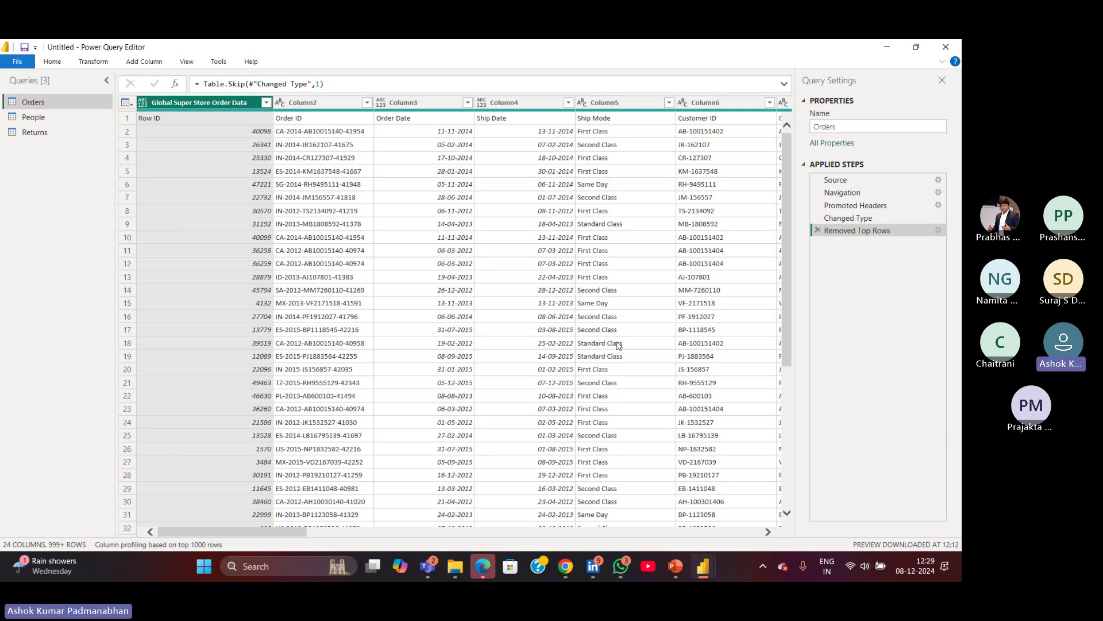
Use the first row of the Orders query as its column headers.
click(83, 64)
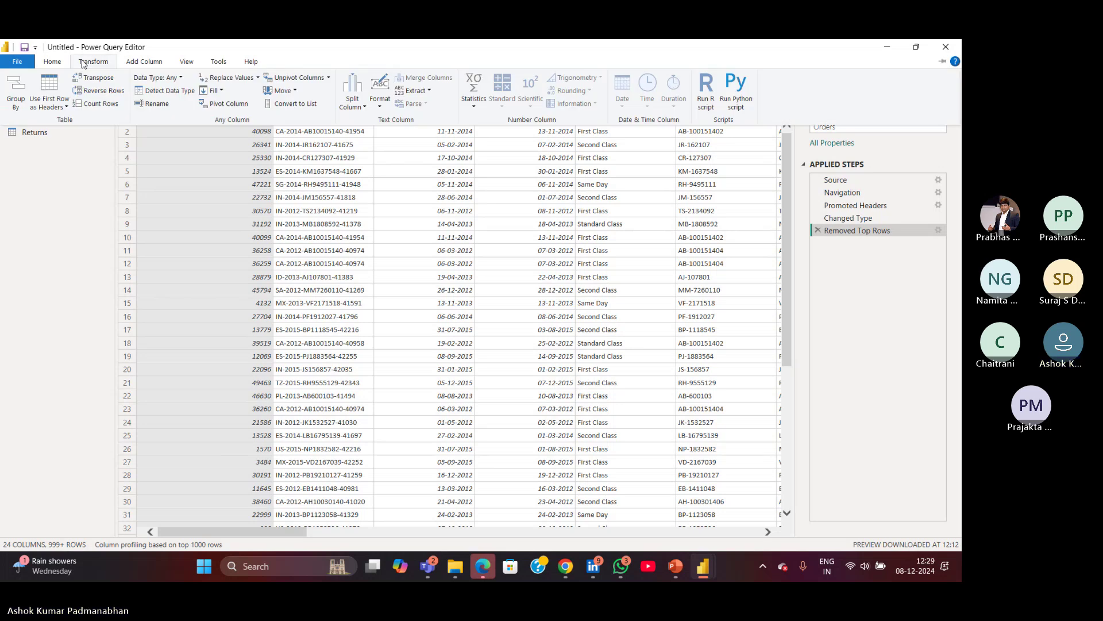
click(67, 109)
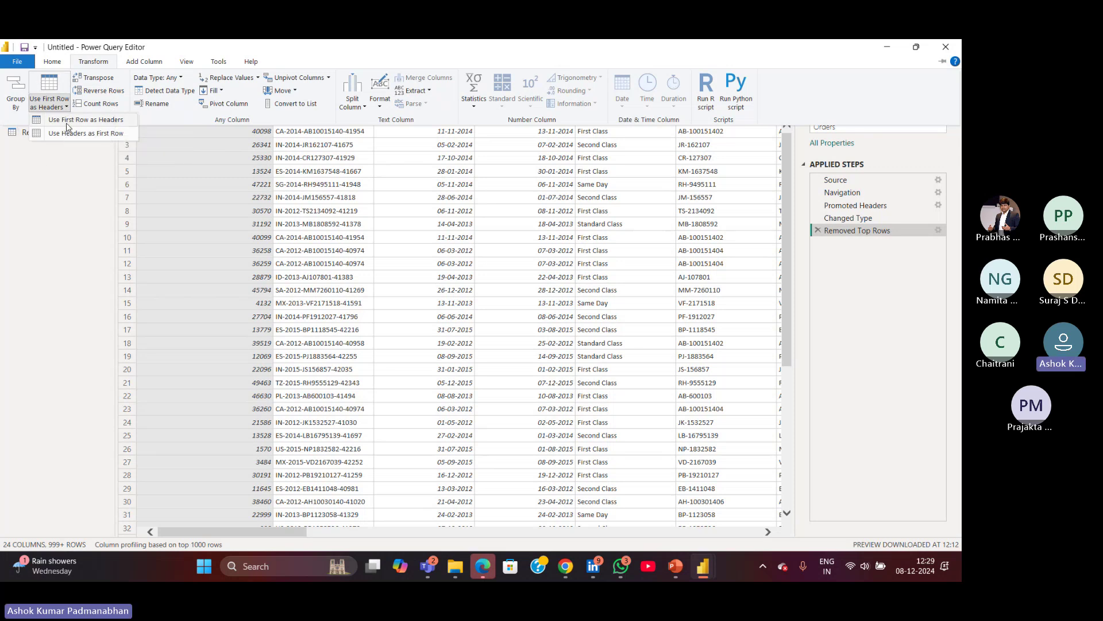
click(66, 121)
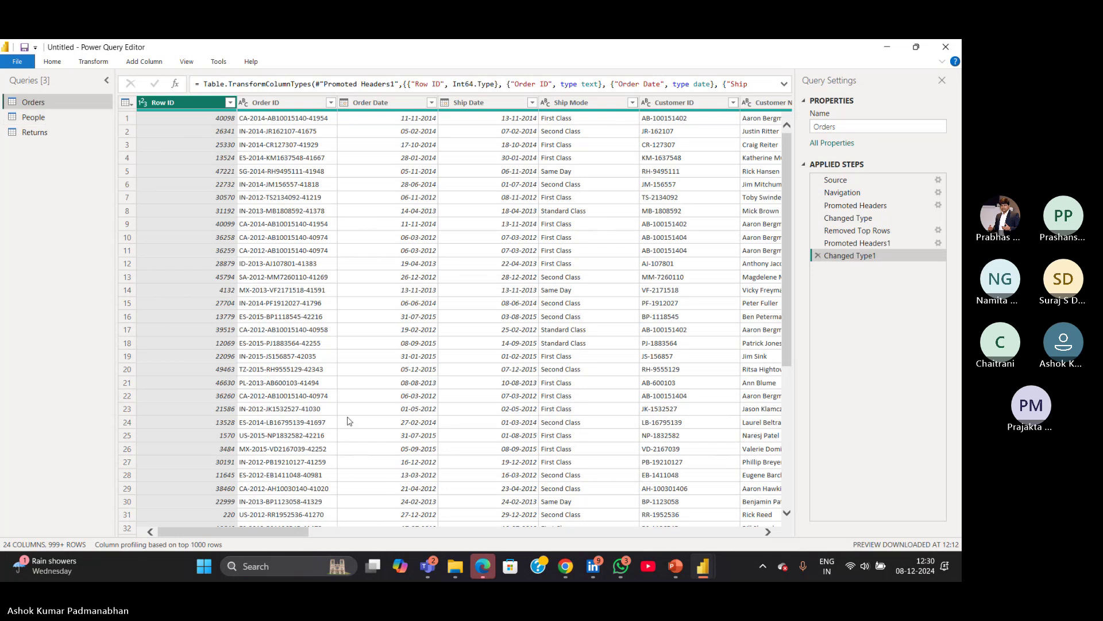
Switch to the compact meeting window of Microsoft Teams.
mouse_move(429, 566)
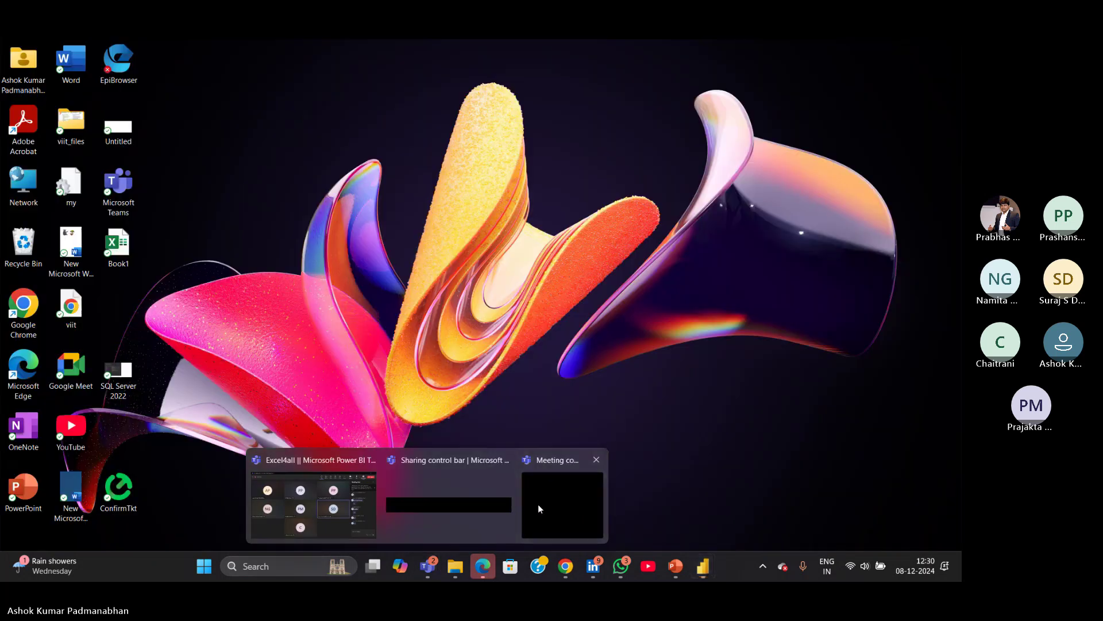
click(538, 508)
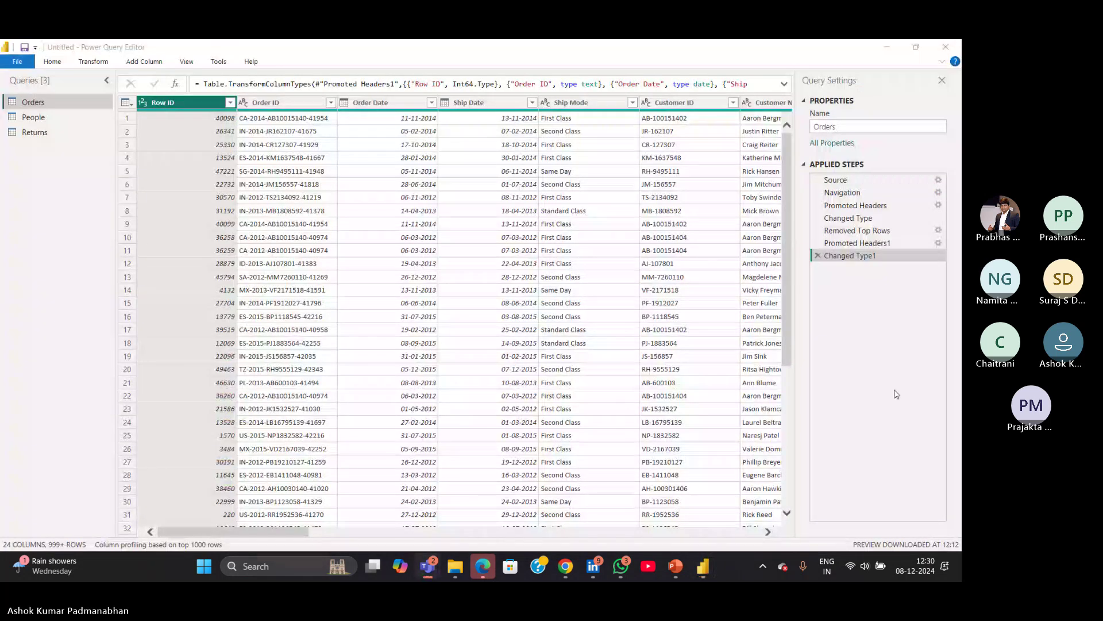
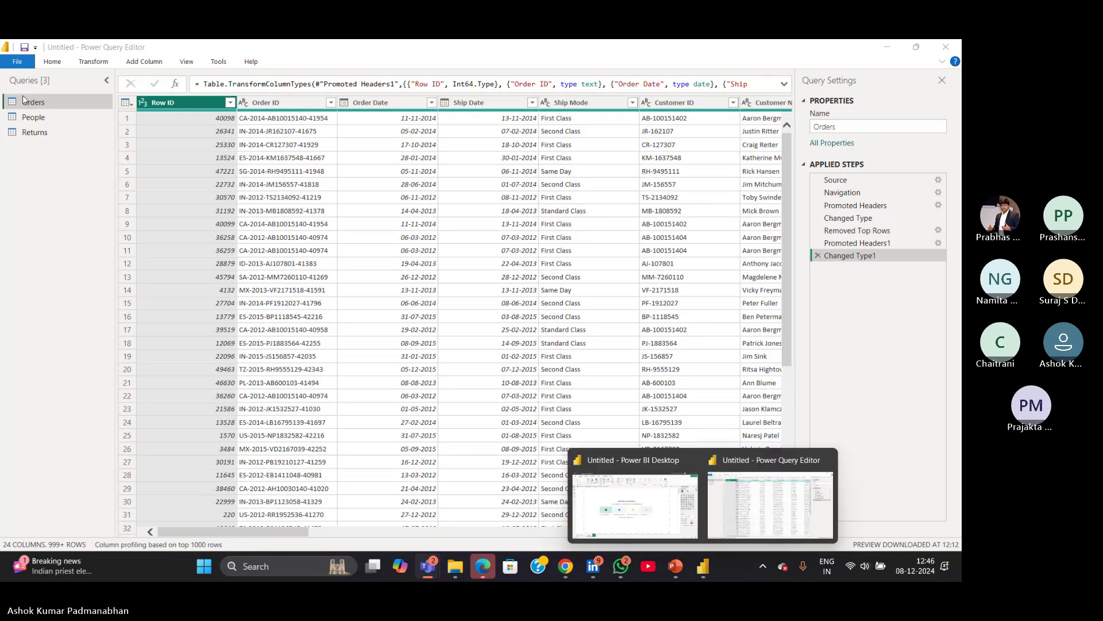
Return to the Orders query in Power Query Editor and examine its column headers from Row ID through Order Priority.
double_click(197, 104)
click(281, 104)
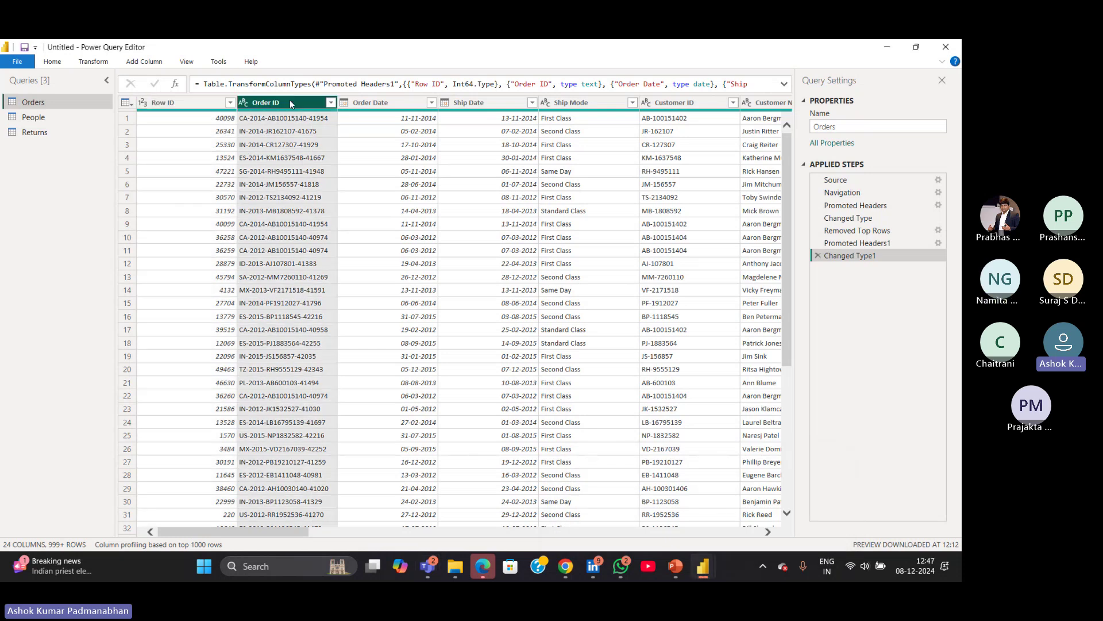
double_click(382, 103)
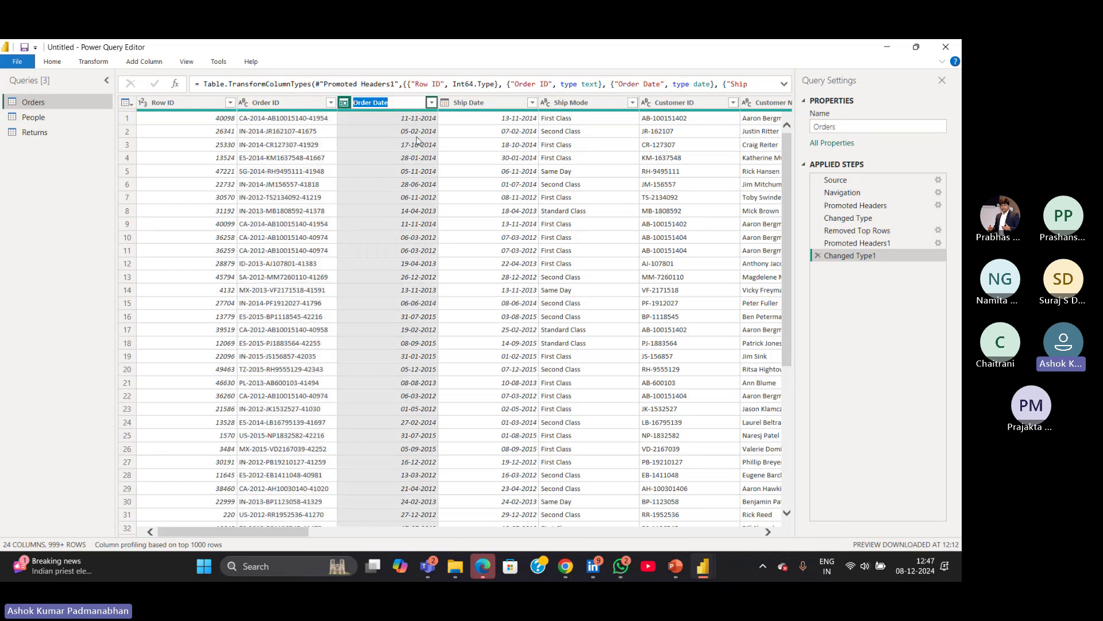
click(508, 224)
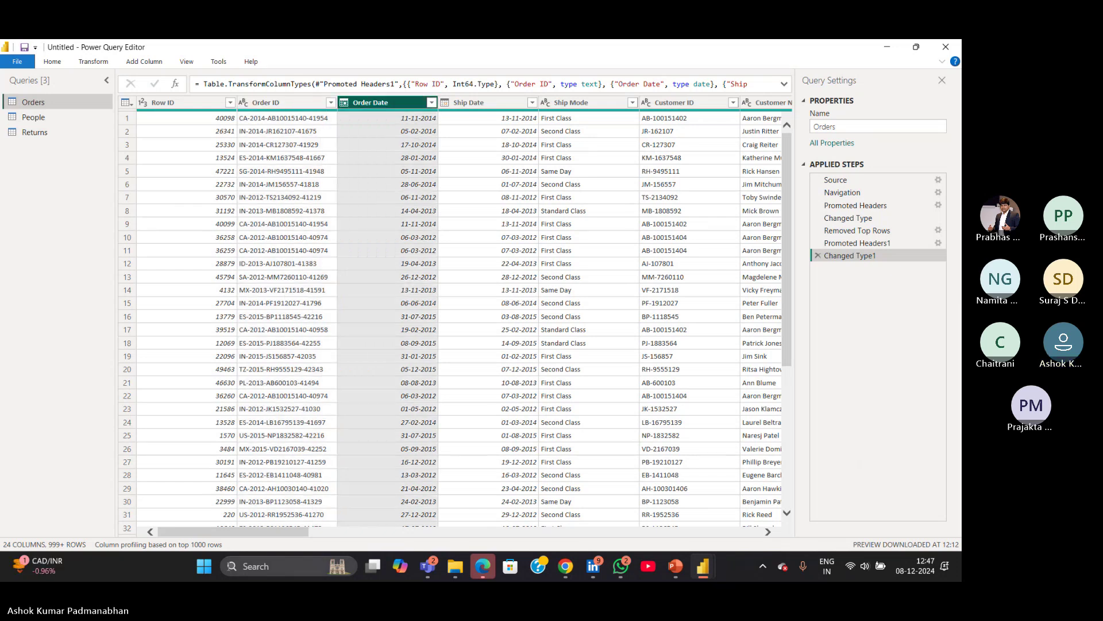
drag(236, 533, 708, 484)
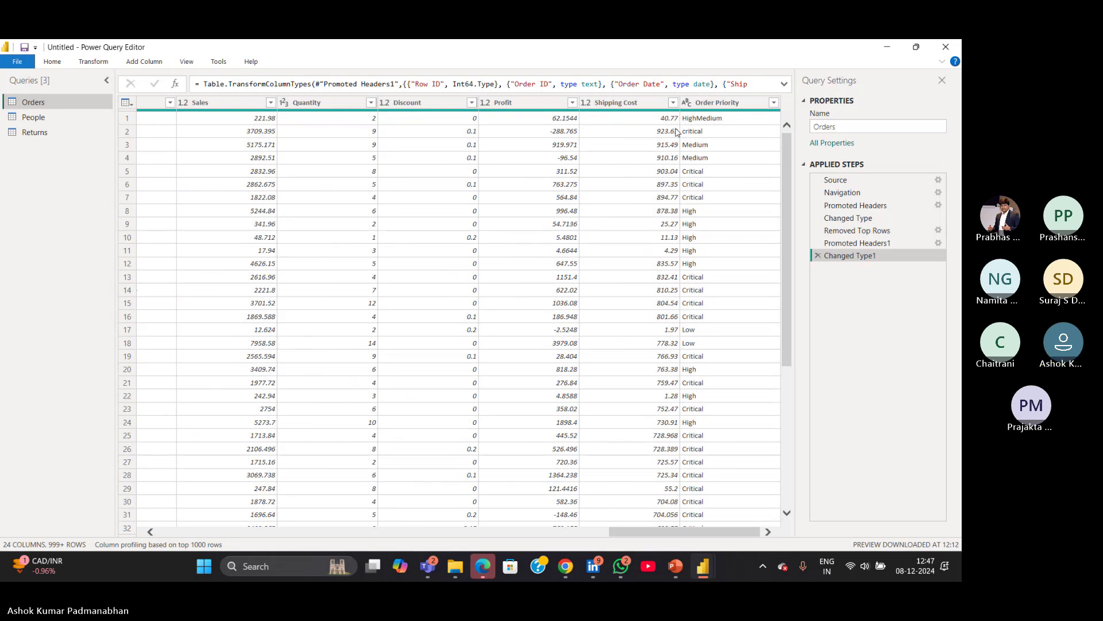
Remove the top 2 rows from the People query so its Person and Region titles become the first row.
drag(645, 532, 225, 569)
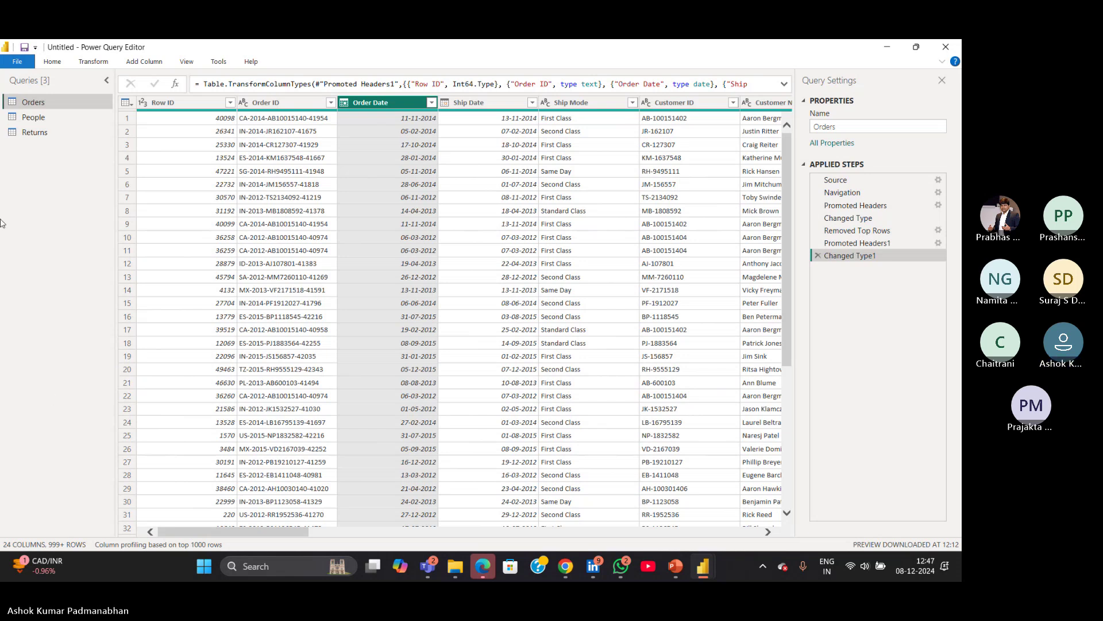
click(36, 120)
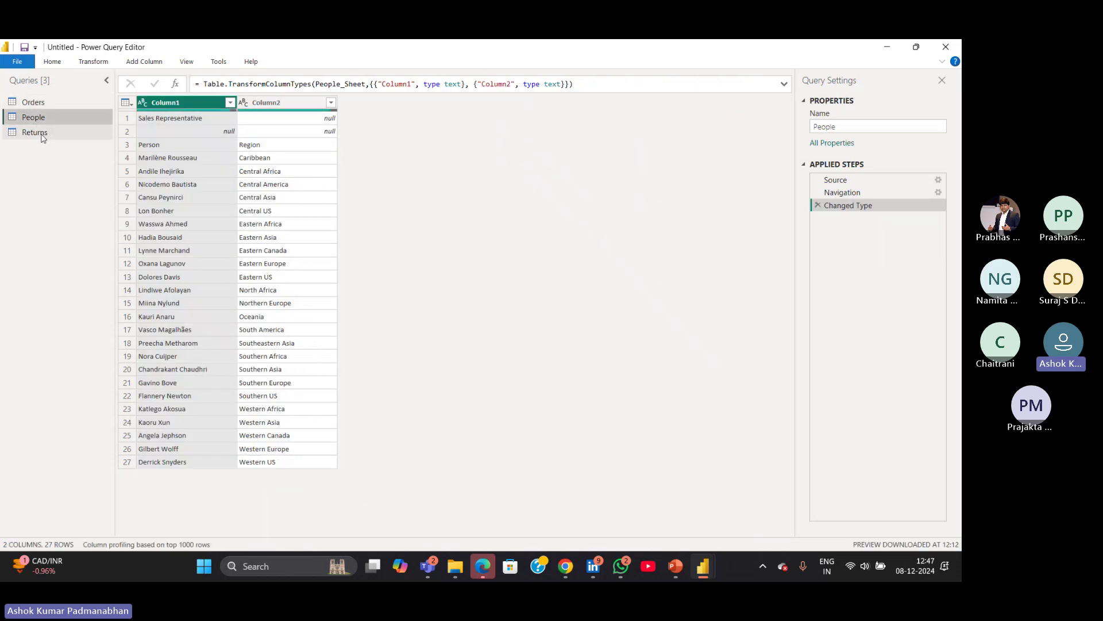
click(42, 133)
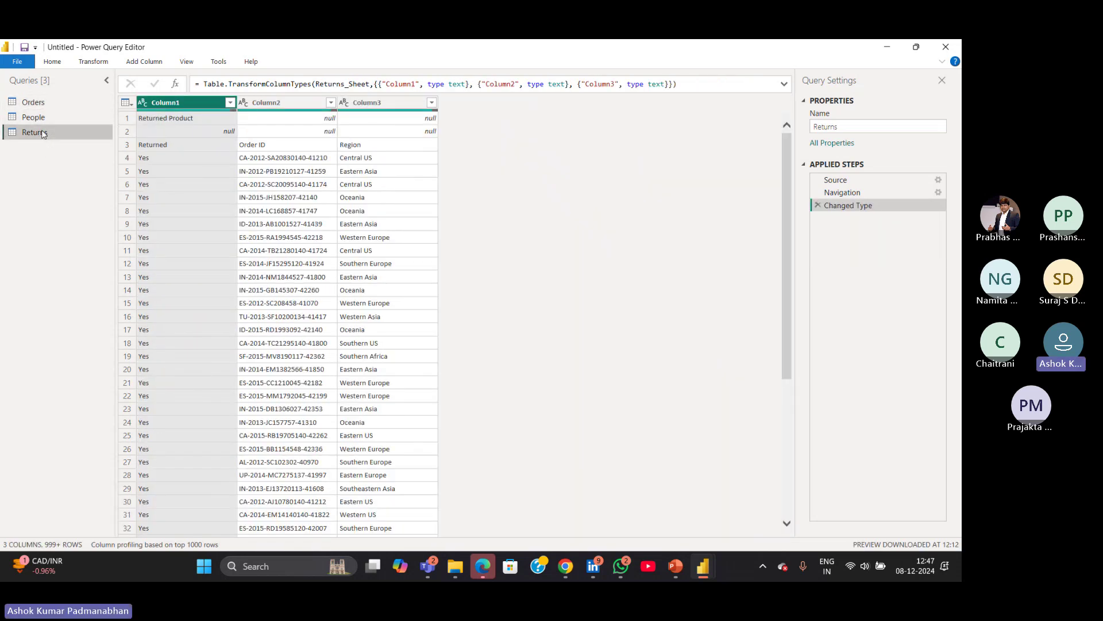
click(40, 119)
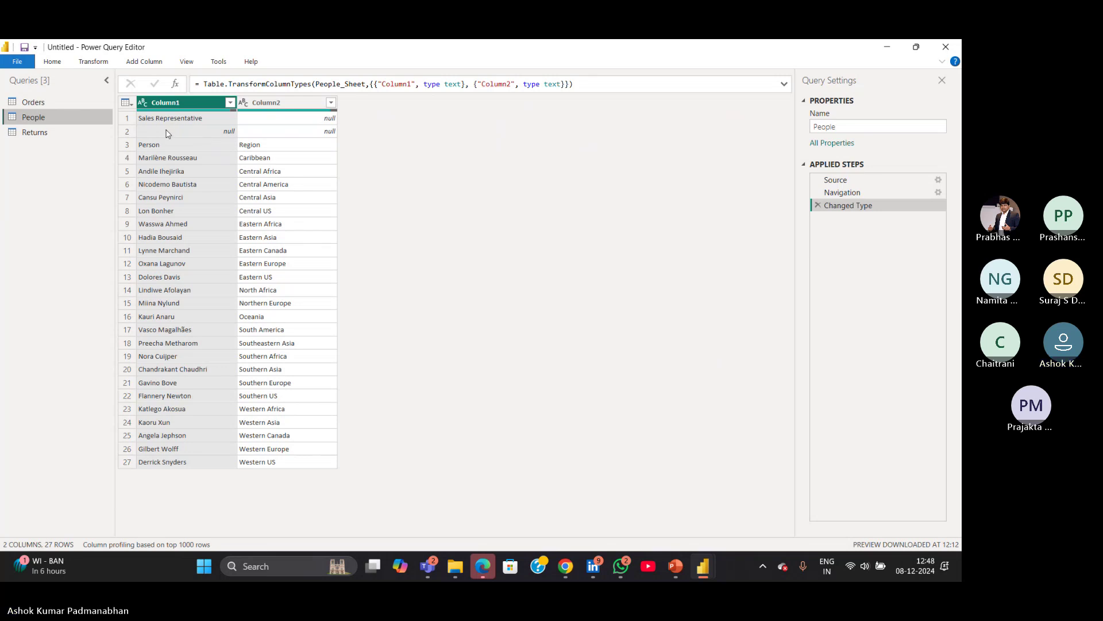
click(52, 61)
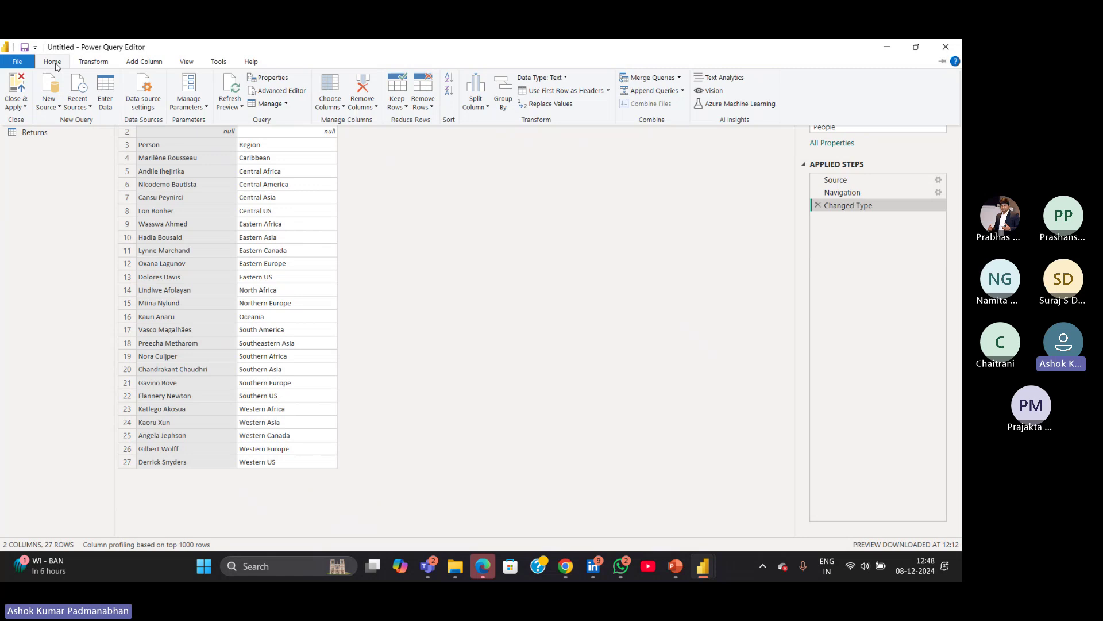
click(433, 111)
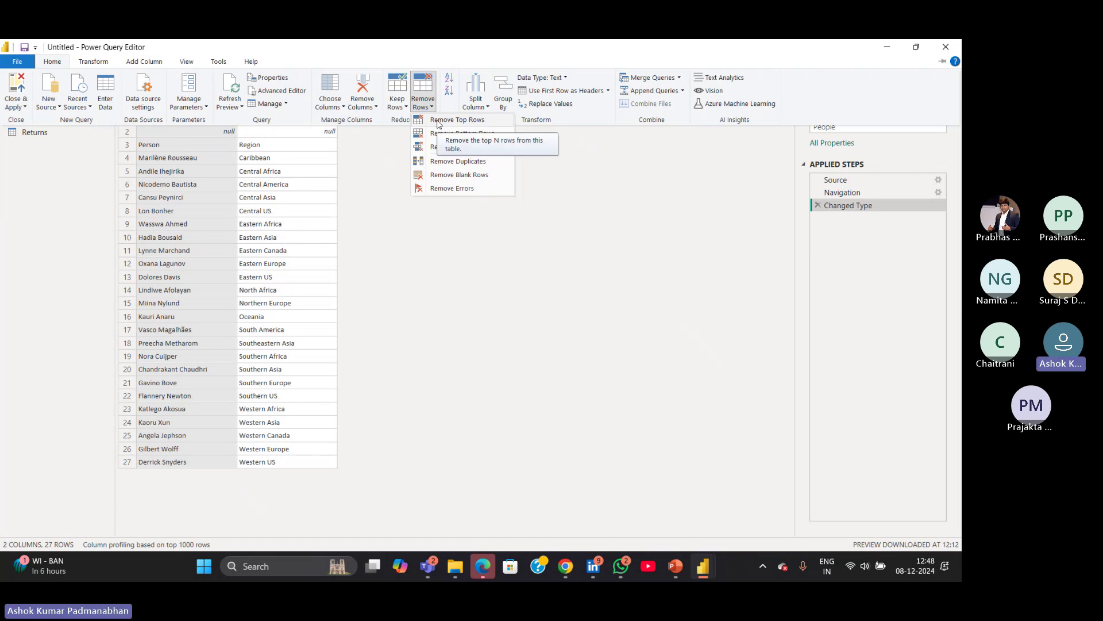
click(457, 120)
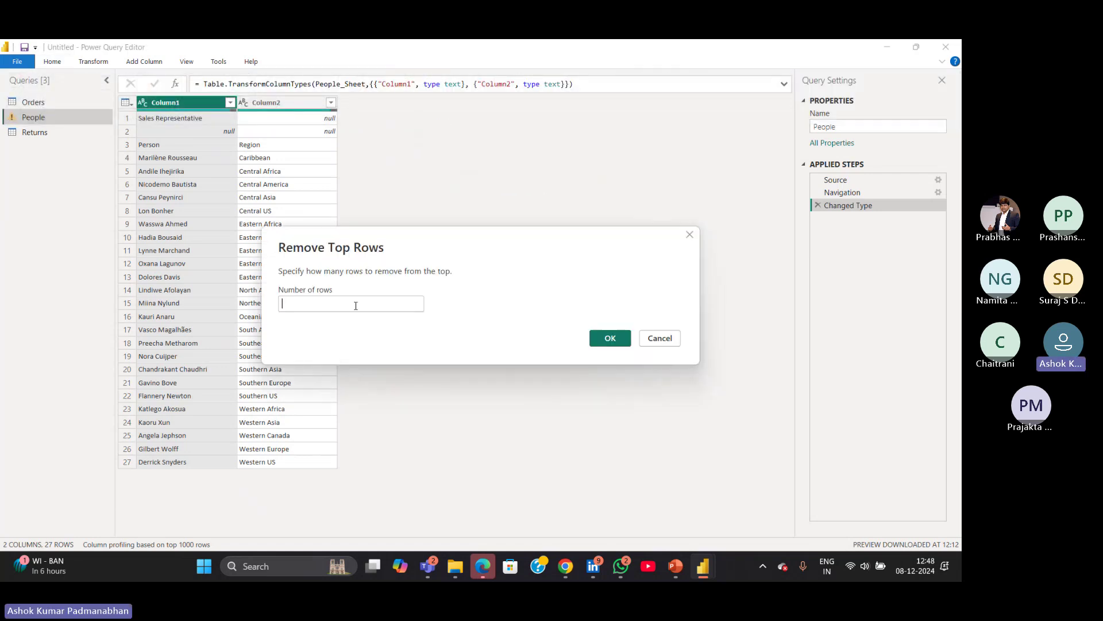
text(2)
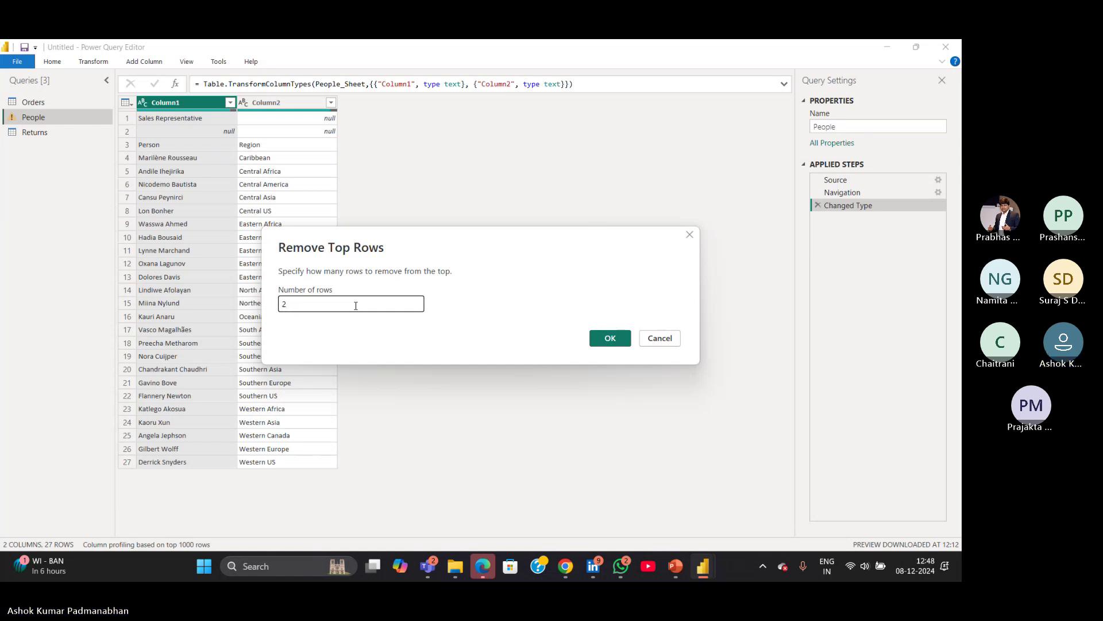
click(611, 339)
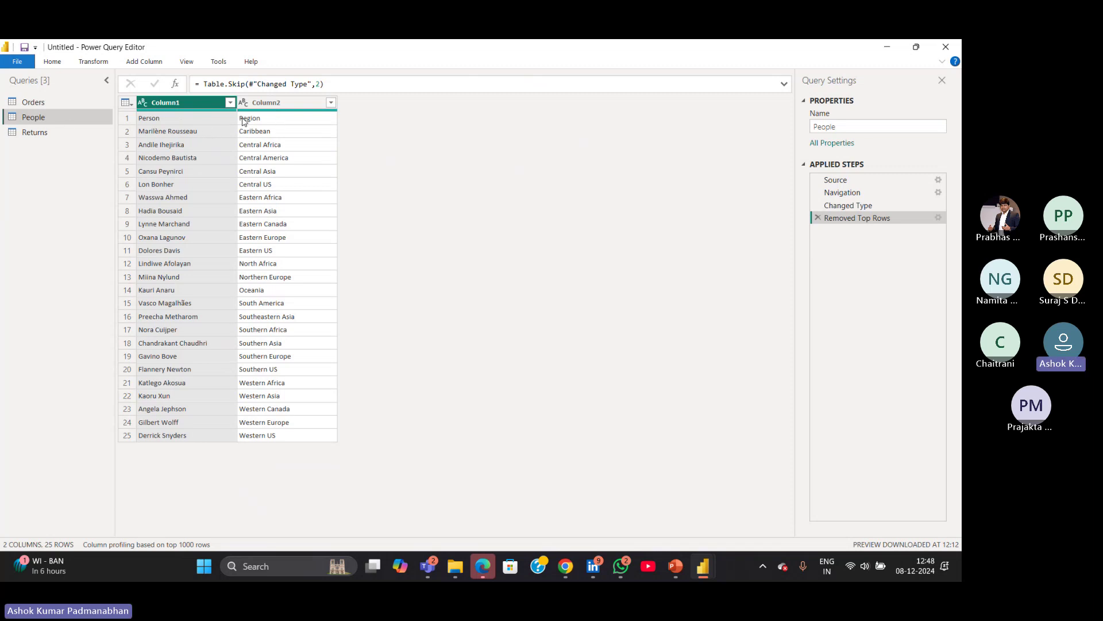
Use the first row of the People query as its column headers and select its last applied step.
click(96, 64)
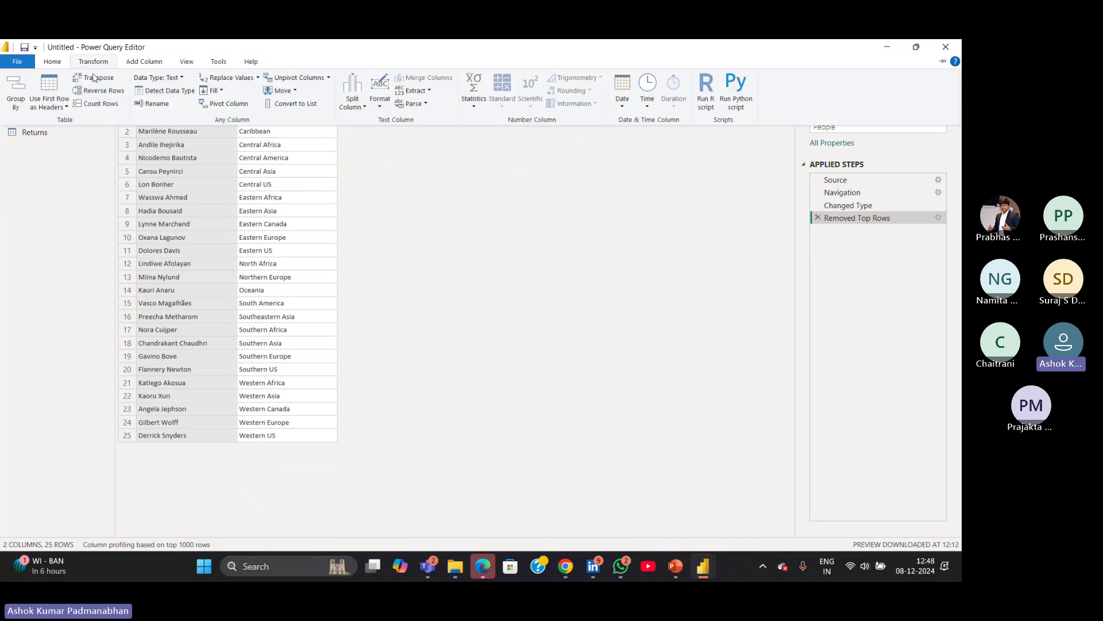
click(66, 108)
click(67, 120)
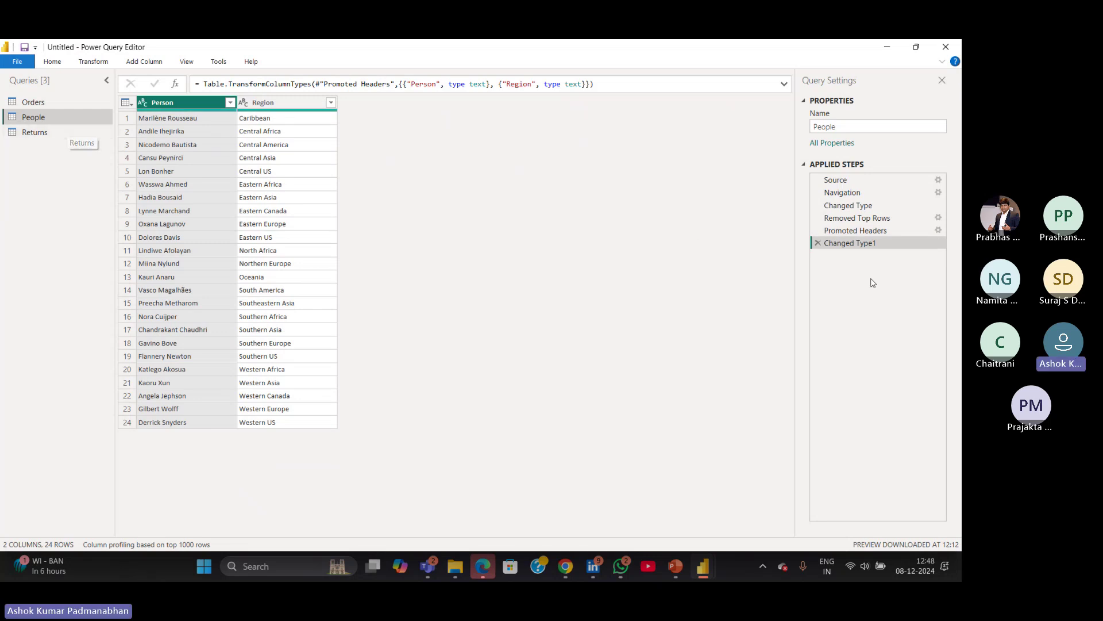
click(855, 246)
click(858, 247)
click(861, 248)
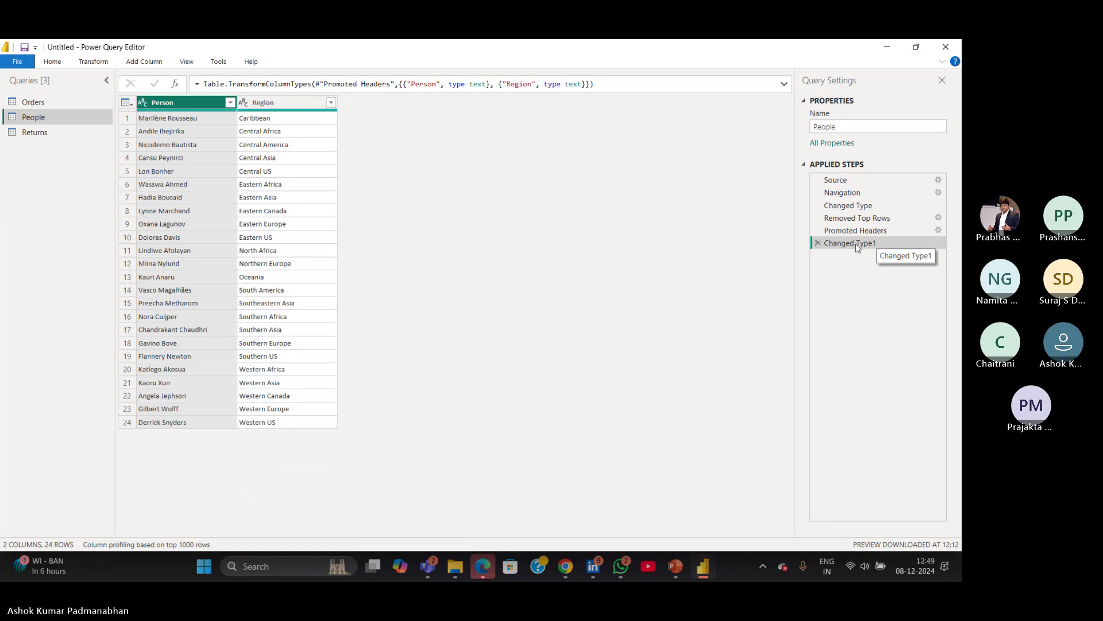
Remove the top 2 rows from the Returns query so its column titles become the first row.
click(37, 136)
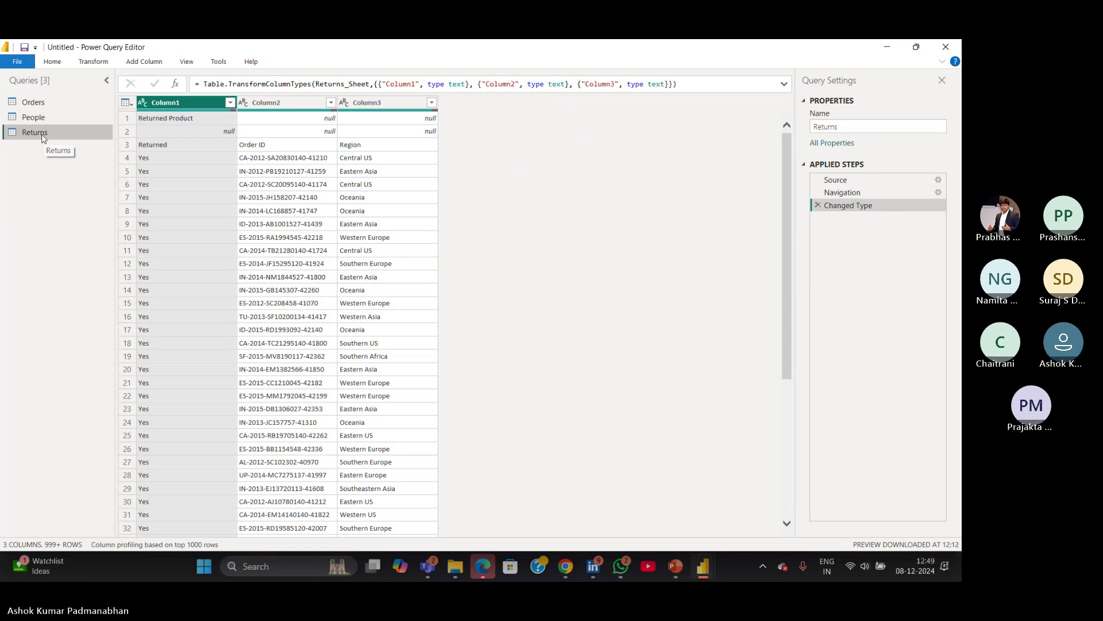
click(56, 64)
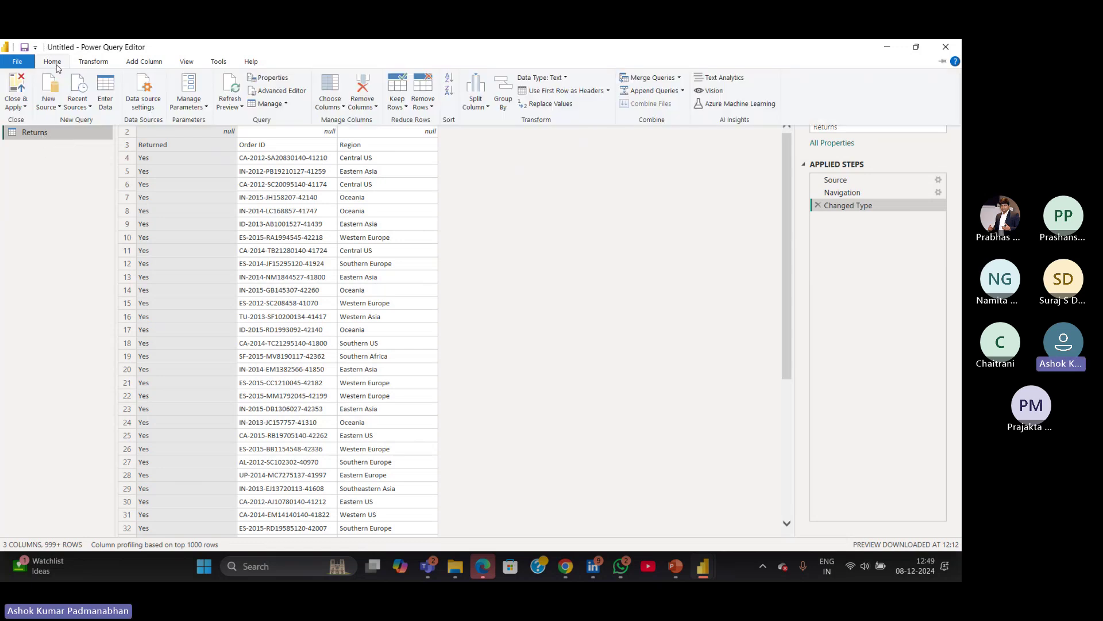
click(432, 108)
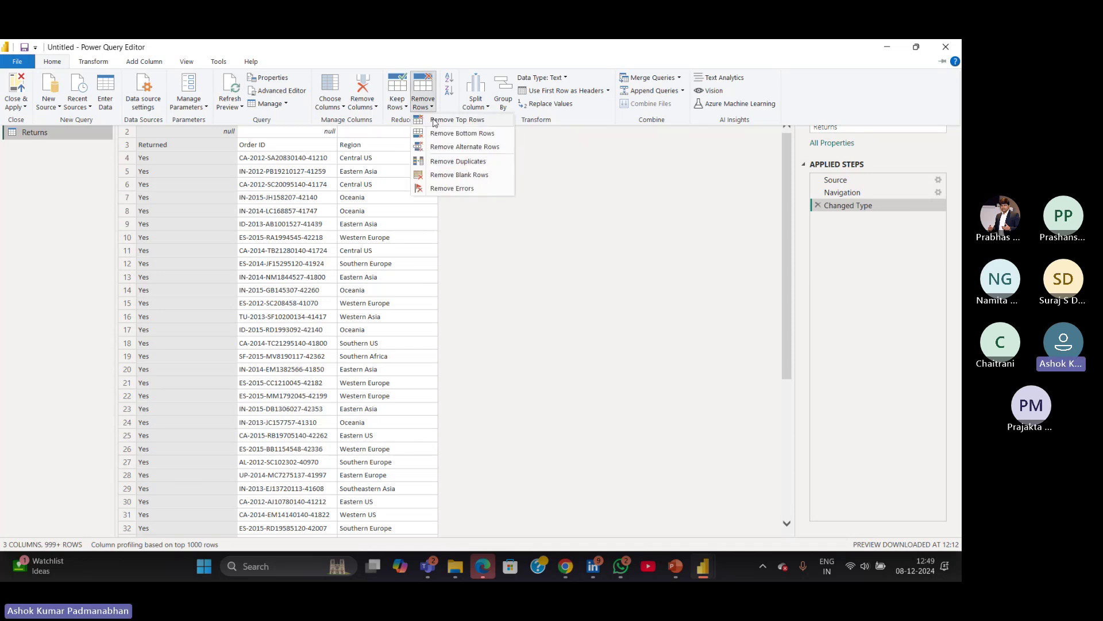
click(435, 122)
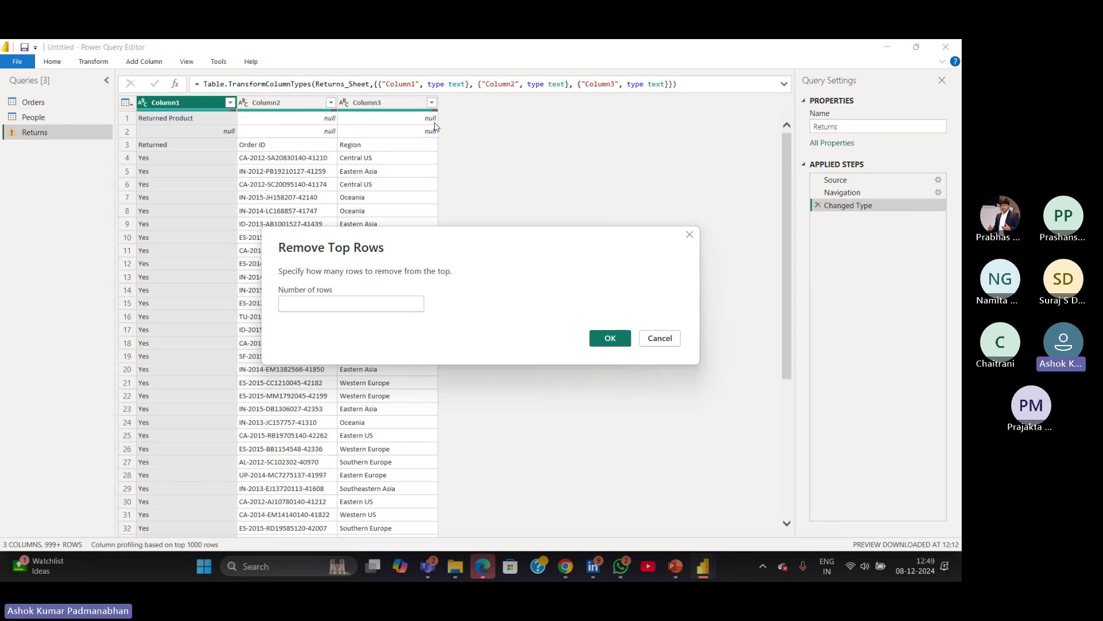
text(2)
click(614, 345)
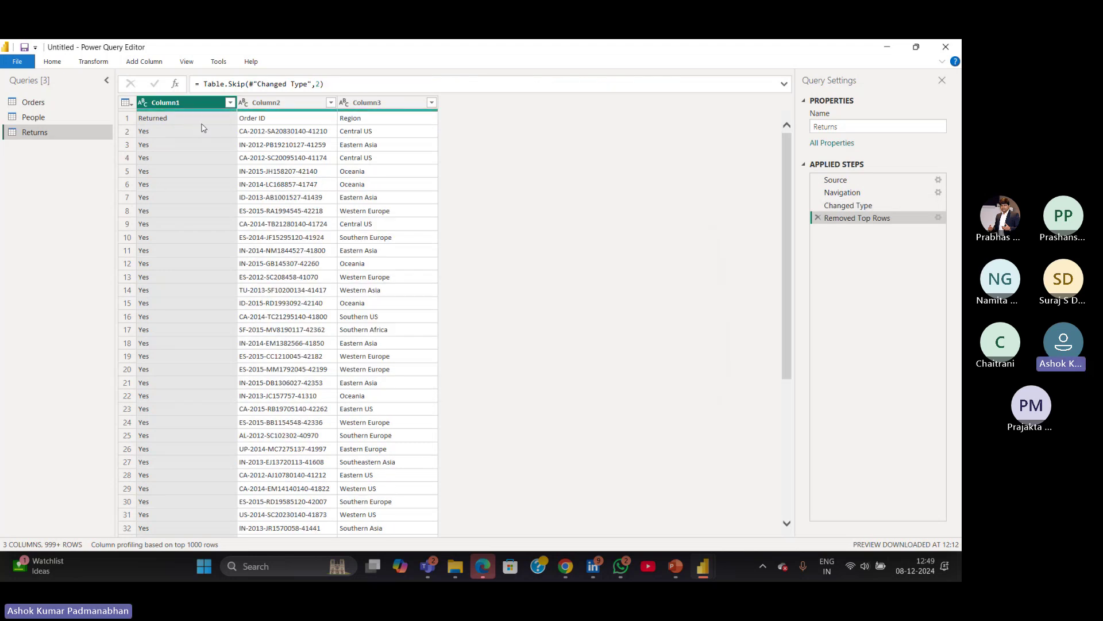
Use the first row of the Returns query as its column headers.
click(101, 62)
click(64, 109)
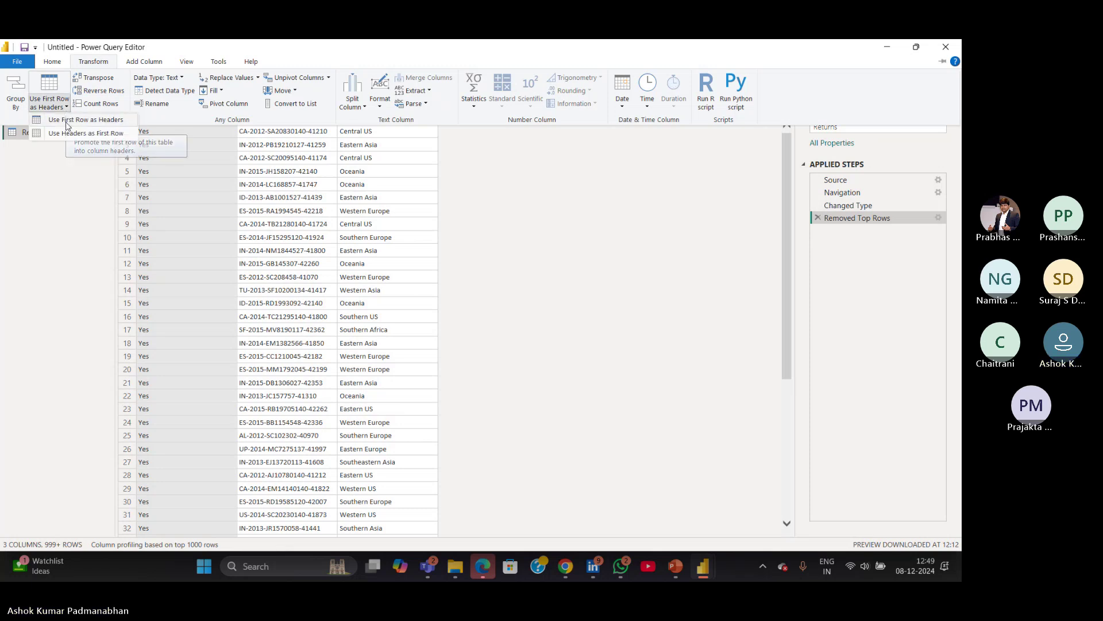
click(66, 121)
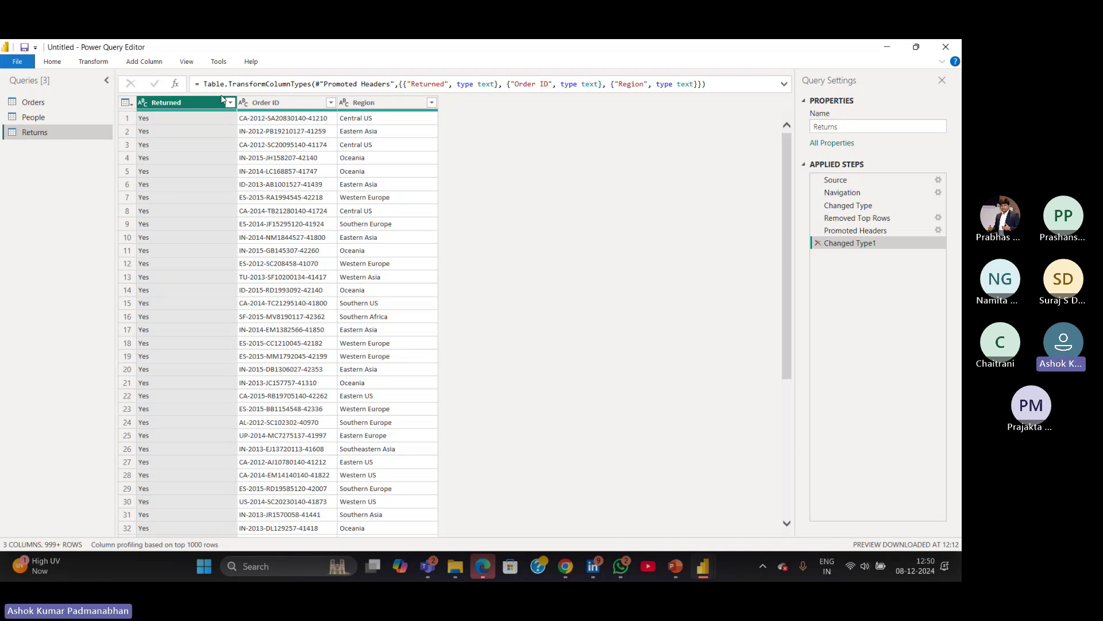
Delete the Changed Type1 and Promoted Headers steps from the Returns query, and compare the data before and after the row removal.
click(817, 245)
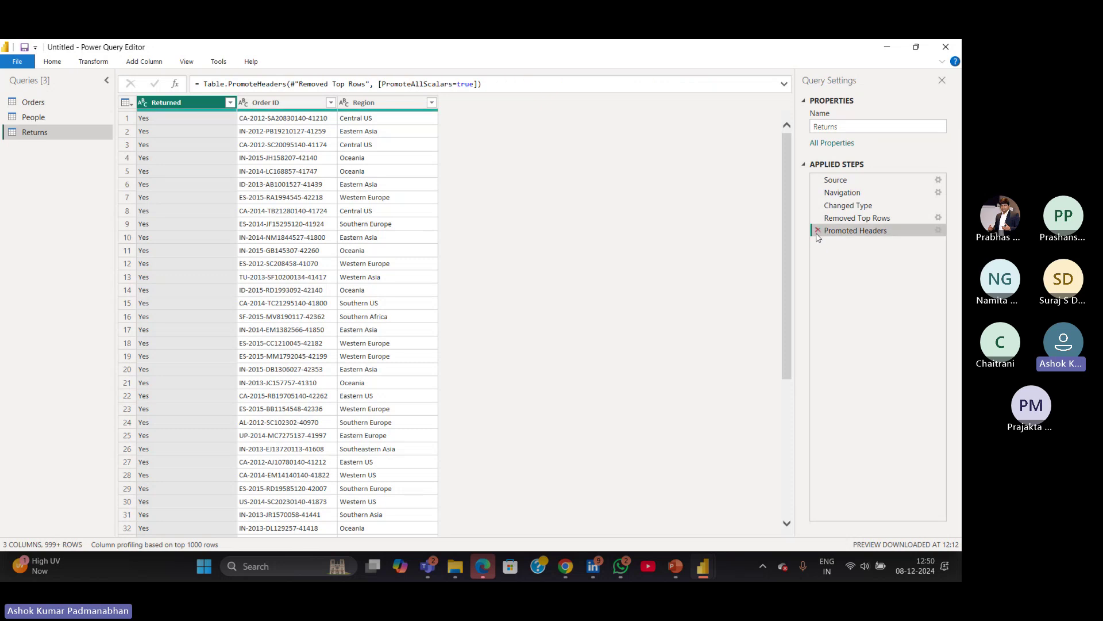
click(818, 230)
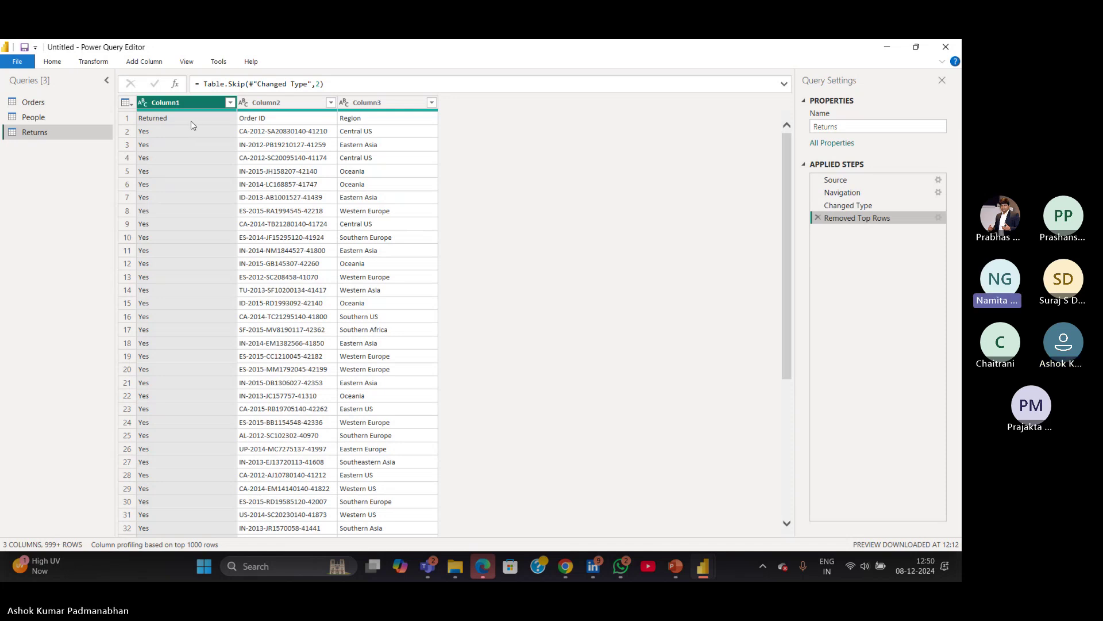
click(870, 208)
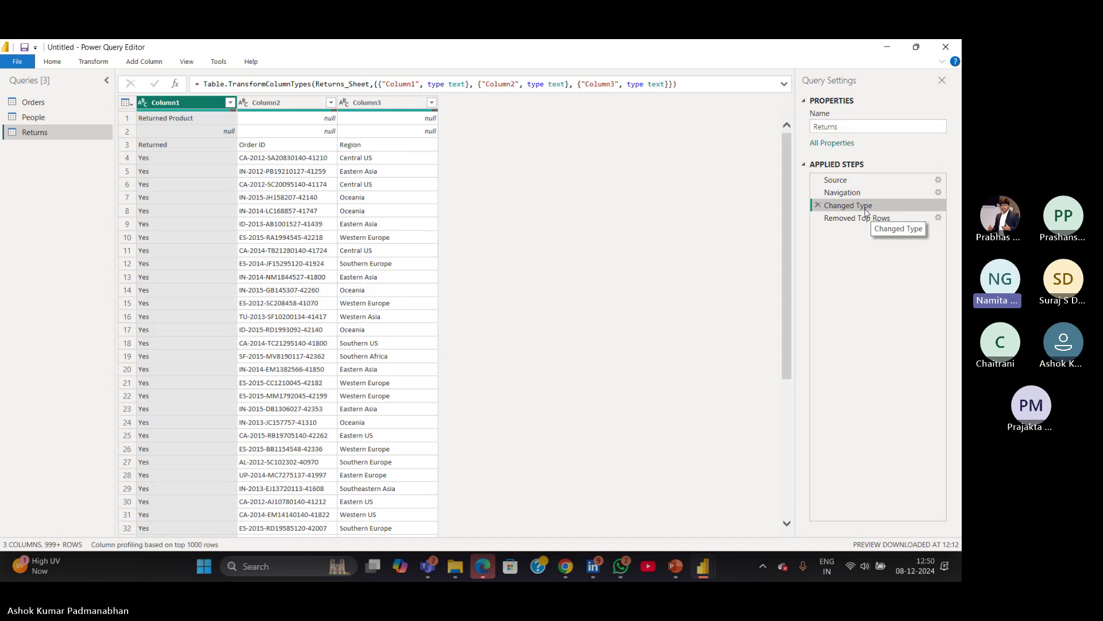
click(865, 219)
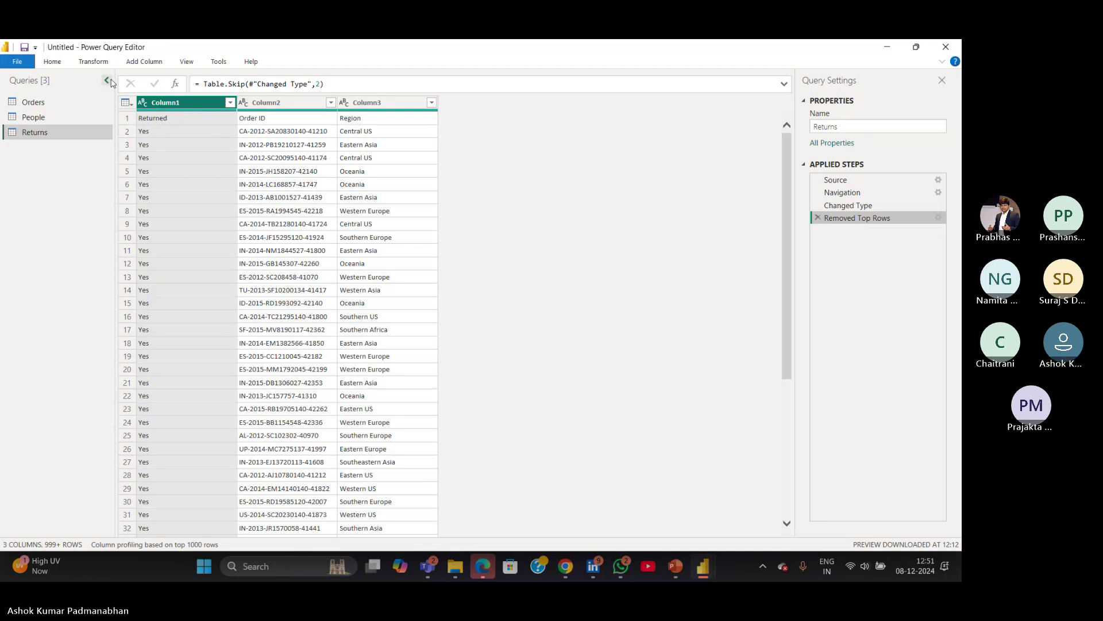
Promote the first row of the Returns query to column headers again.
click(96, 63)
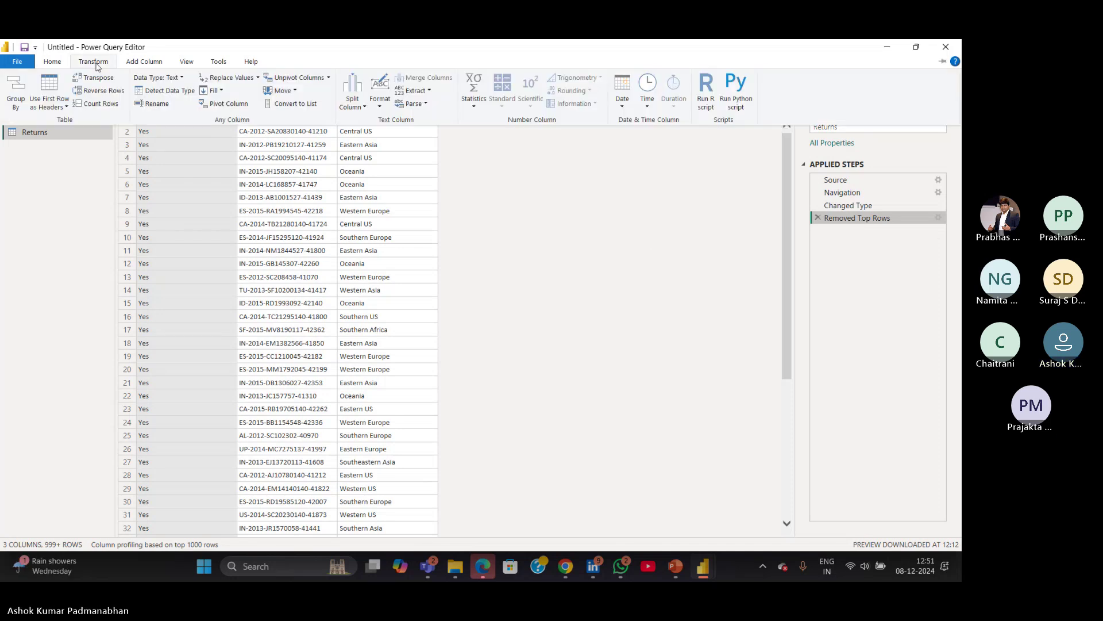
click(67, 109)
click(69, 119)
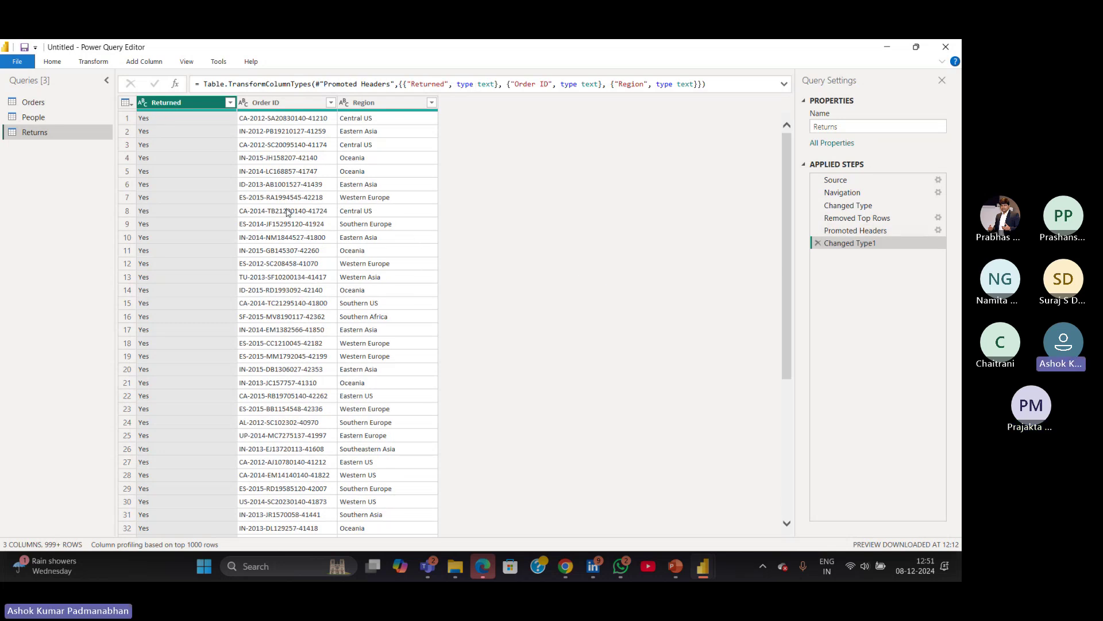
In the Orders query, look through the Row ID filter values and search them for 13 without applying a filter.
click(34, 102)
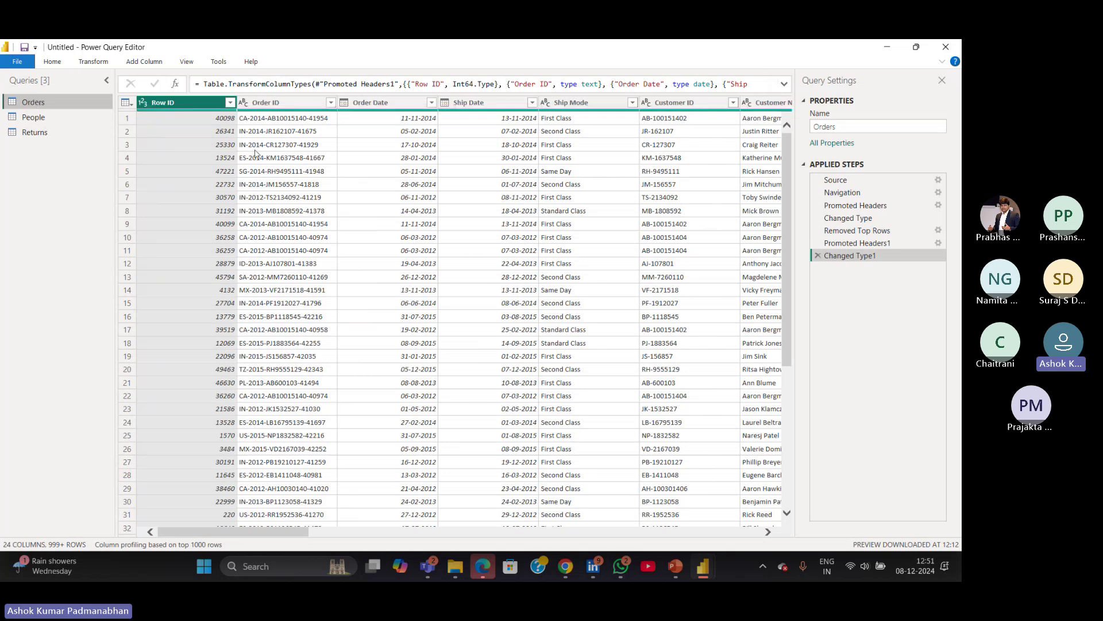
click(230, 103)
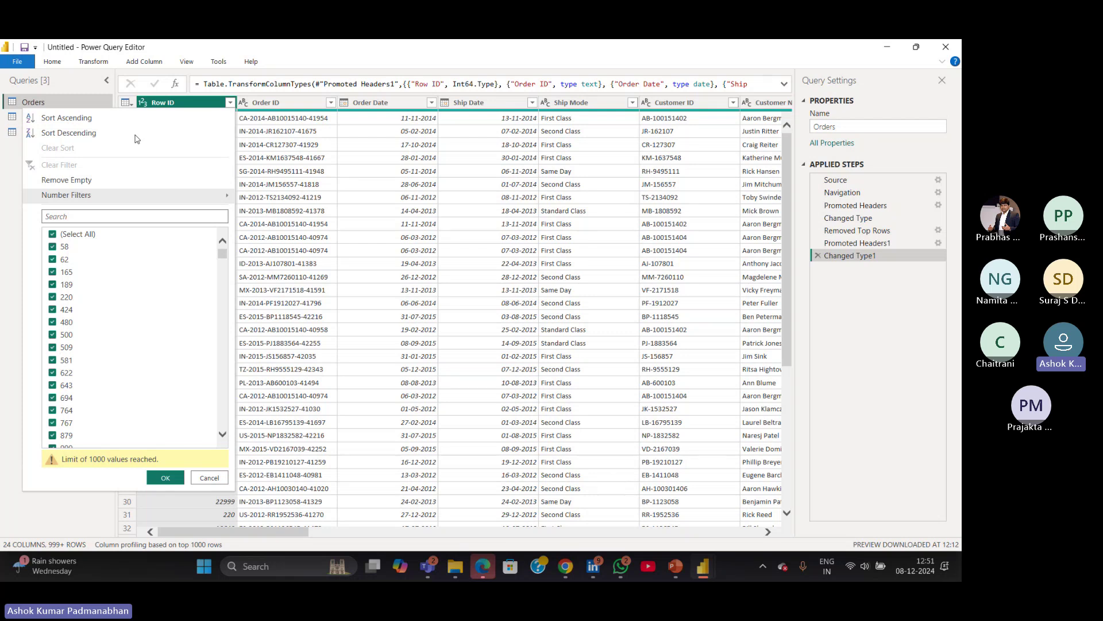
click(486, 249)
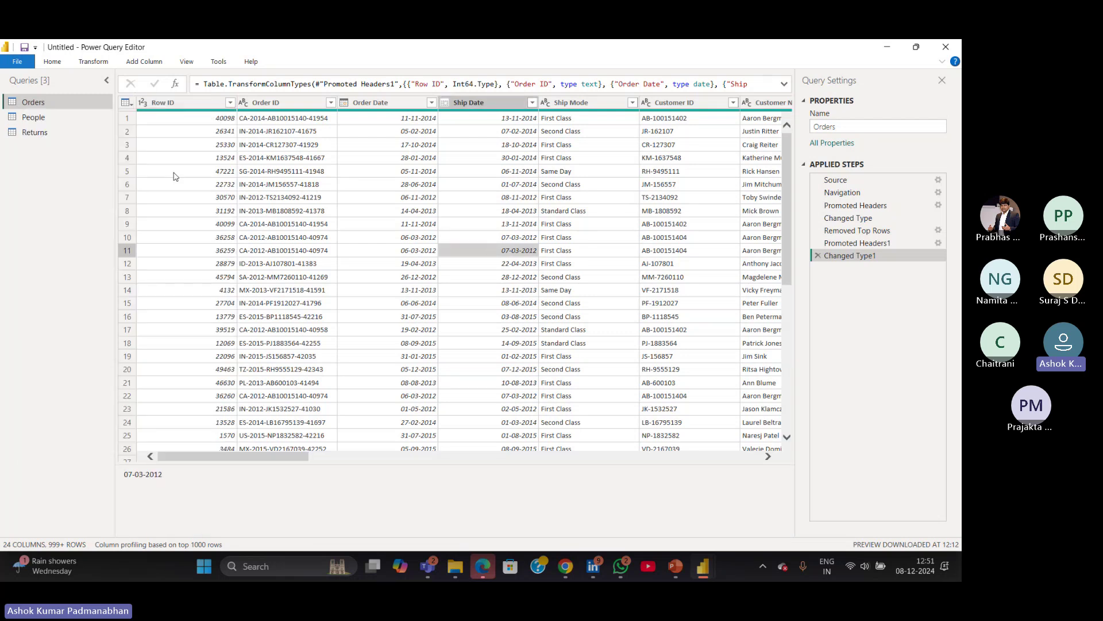
click(226, 164)
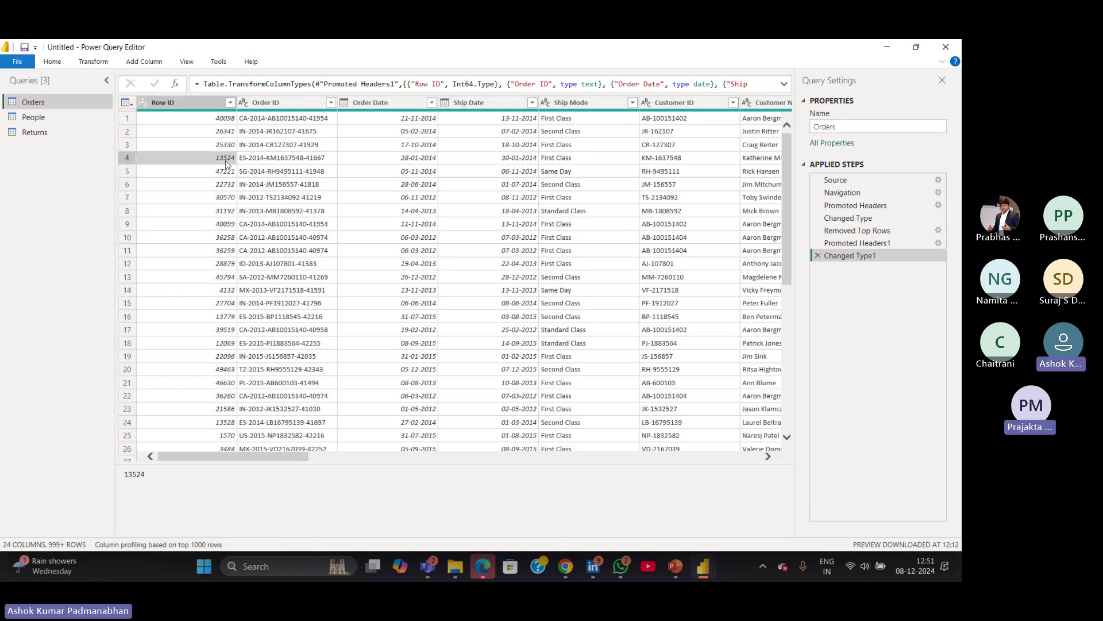
click(231, 104)
click(191, 216)
text(13)
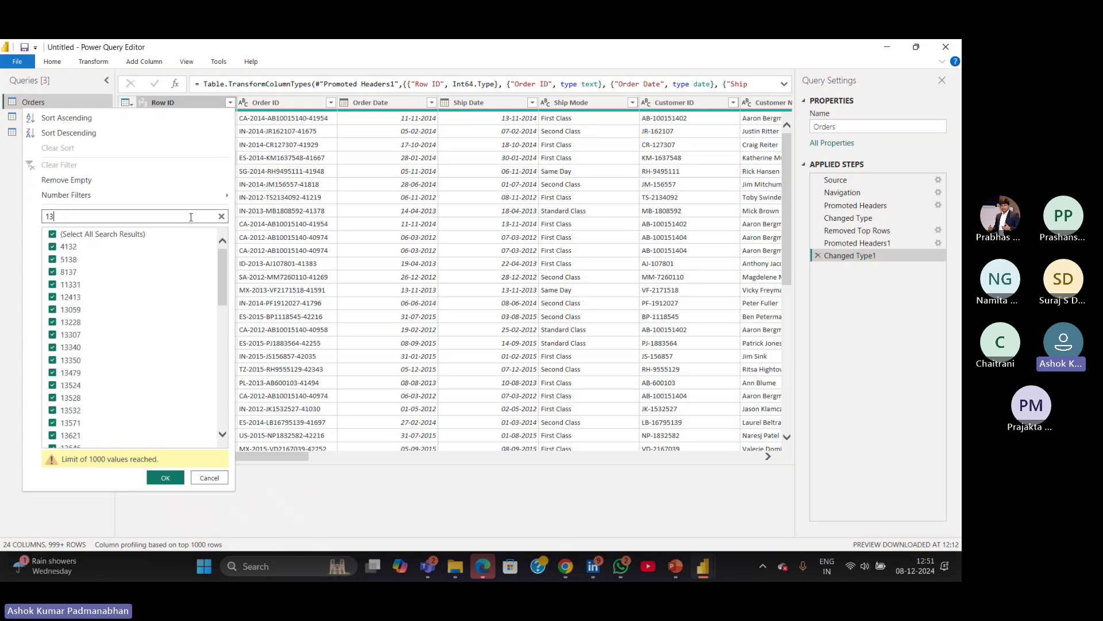
click(266, 184)
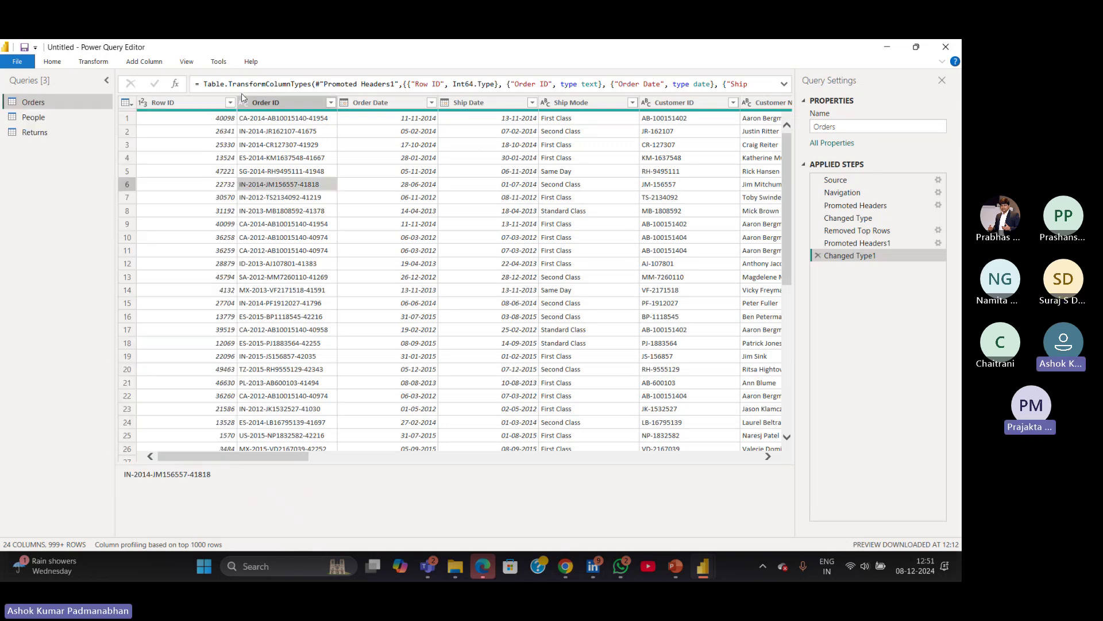
Filter Row ID 13524 out of the Orders query and delete the resulting Filtered Rows step.
click(212, 157)
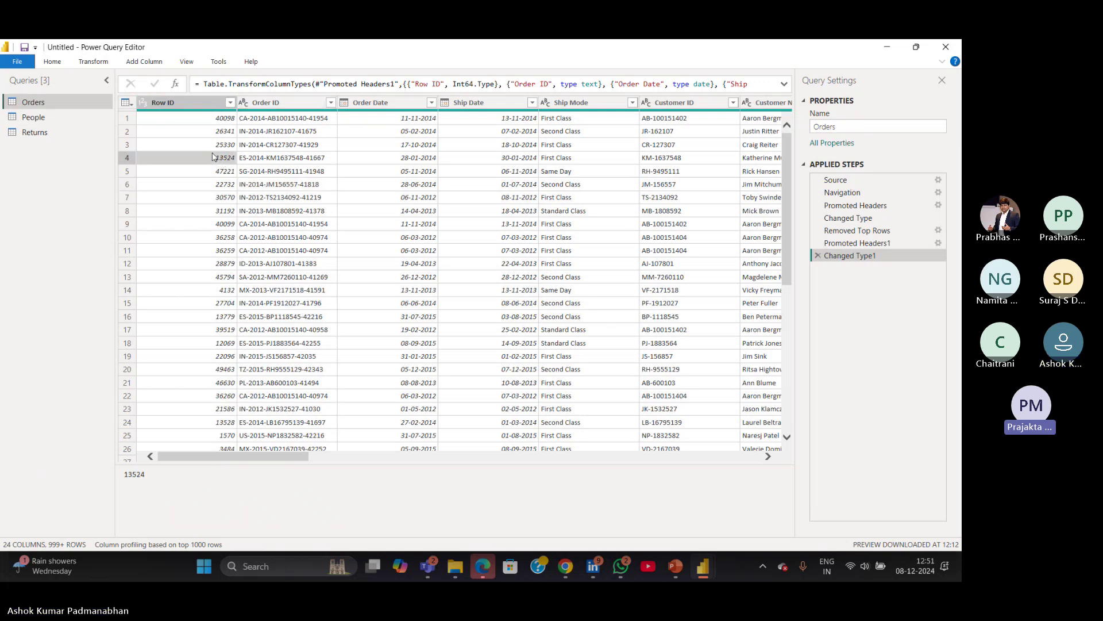
click(230, 102)
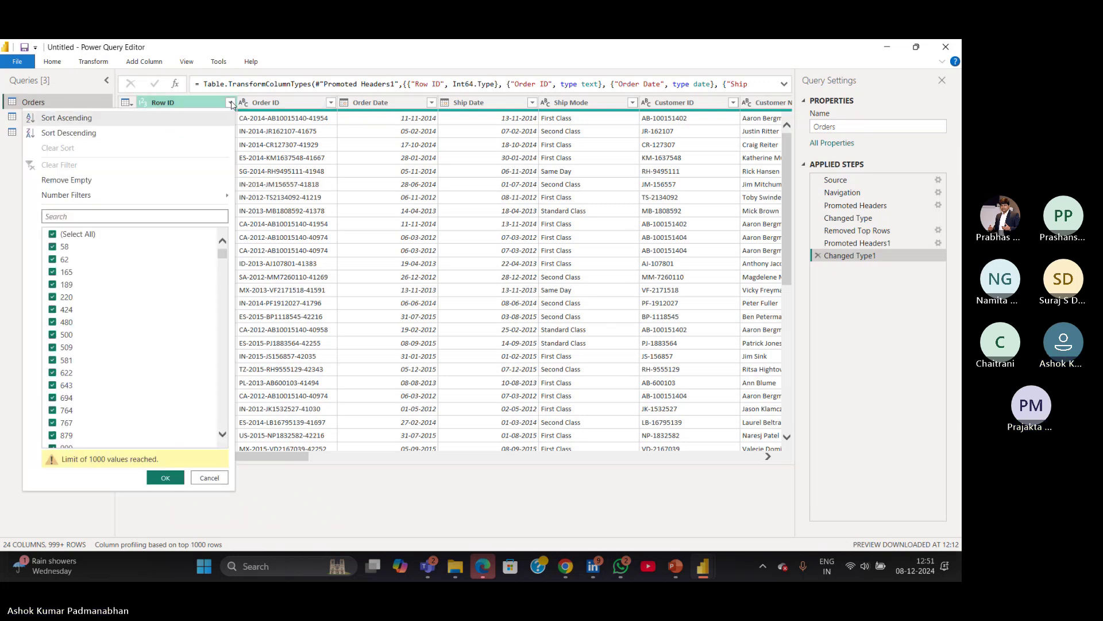
click(138, 215)
text(13524)
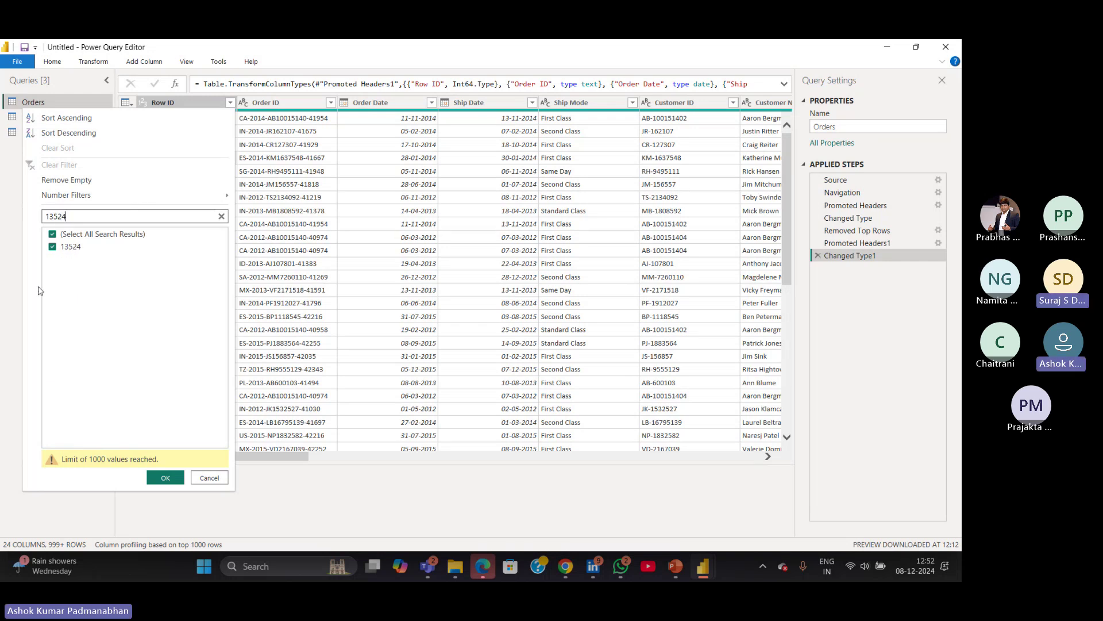
click(52, 248)
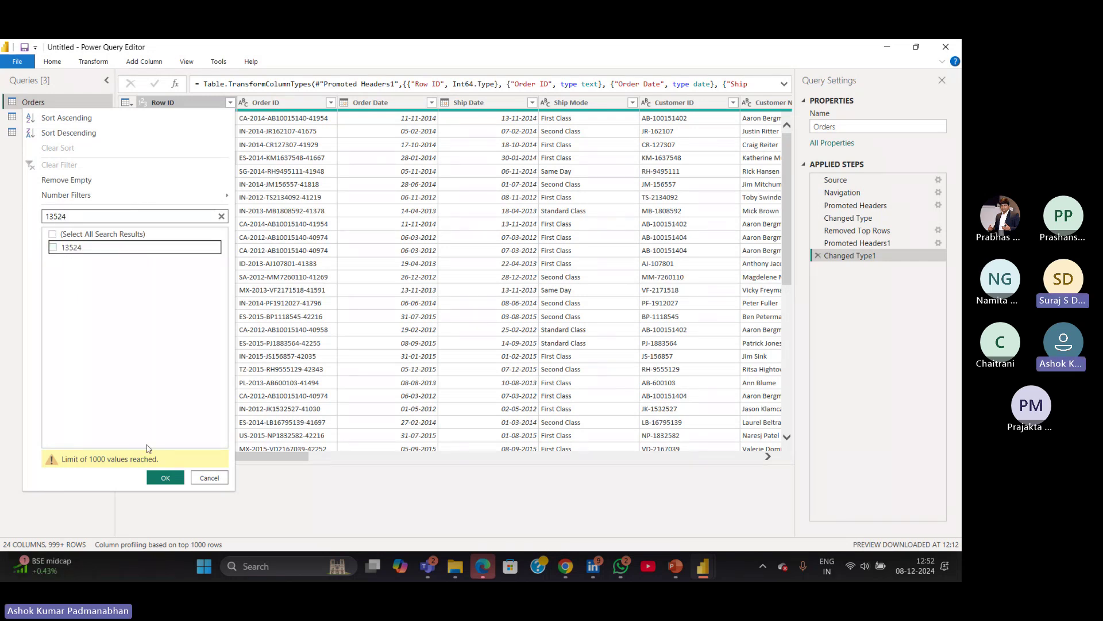
click(165, 479)
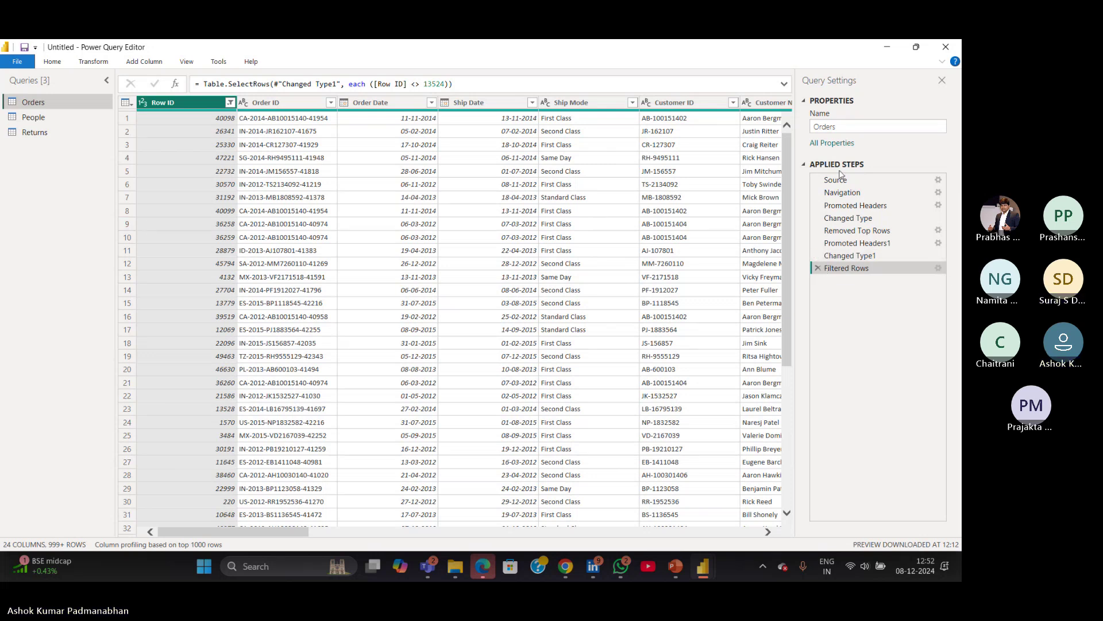
click(818, 268)
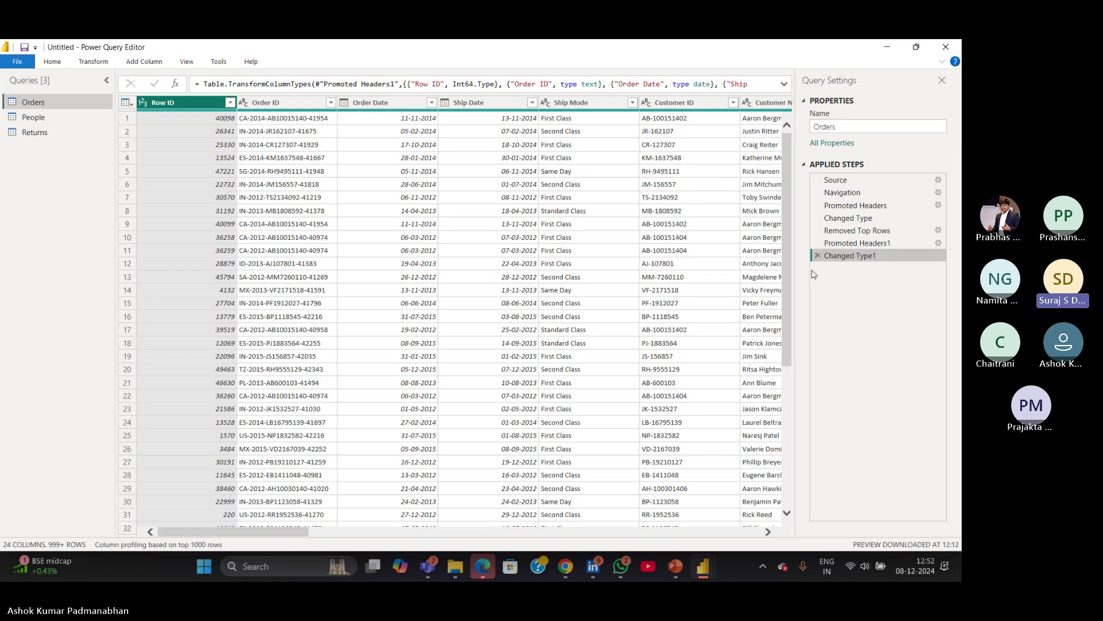
Delete the Changed Type1, Promoted Headers and Removed Top Rows steps from the People query.
click(51, 118)
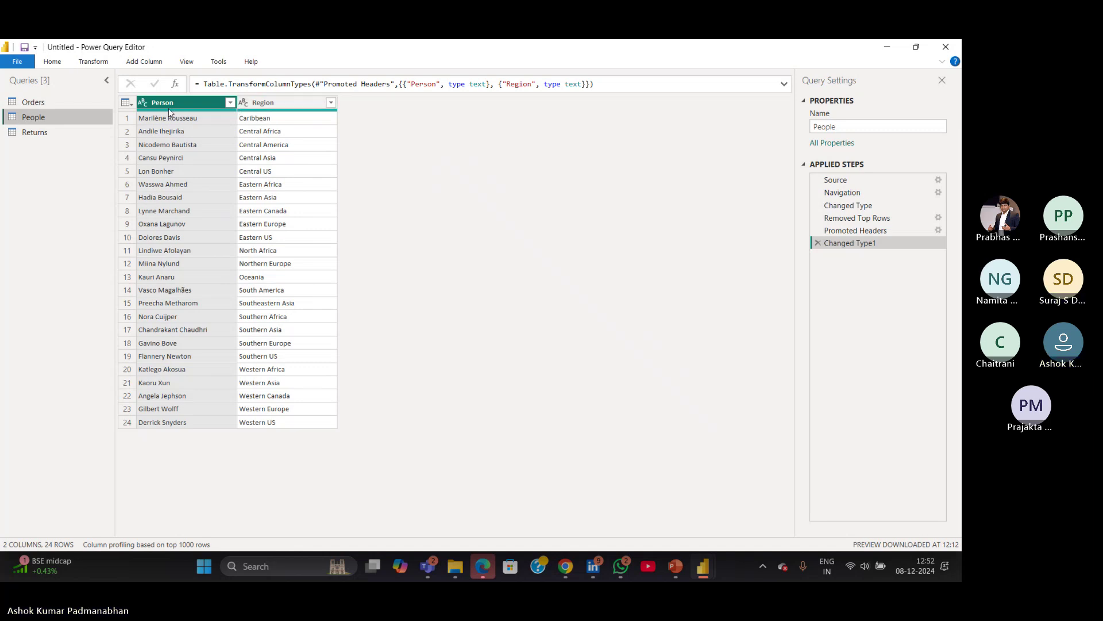
click(43, 136)
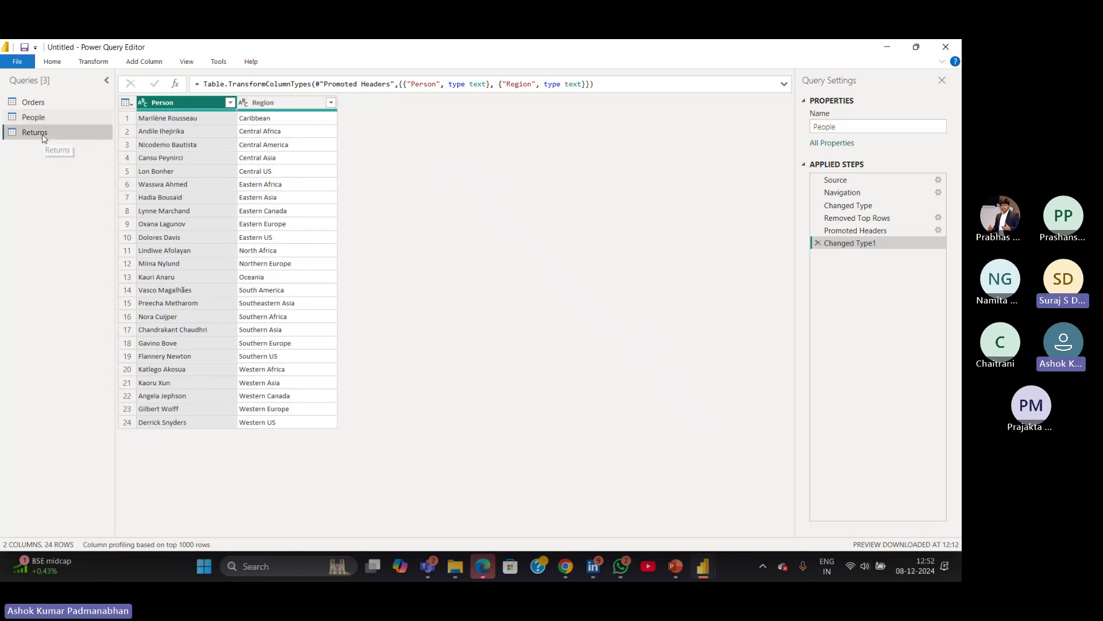
click(48, 119)
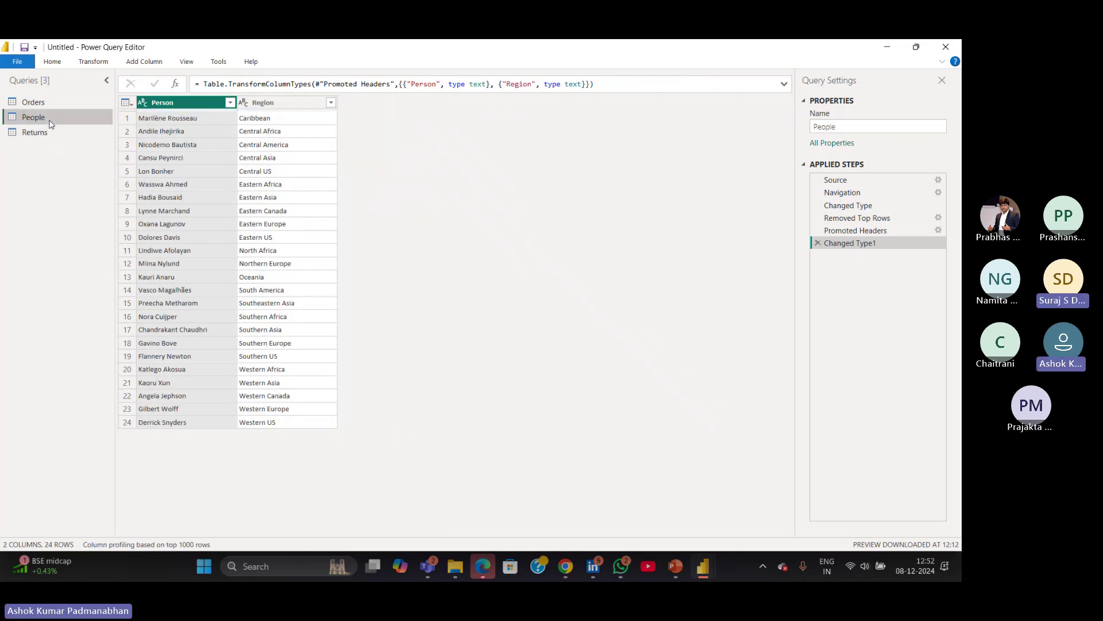
click(818, 243)
click(818, 230)
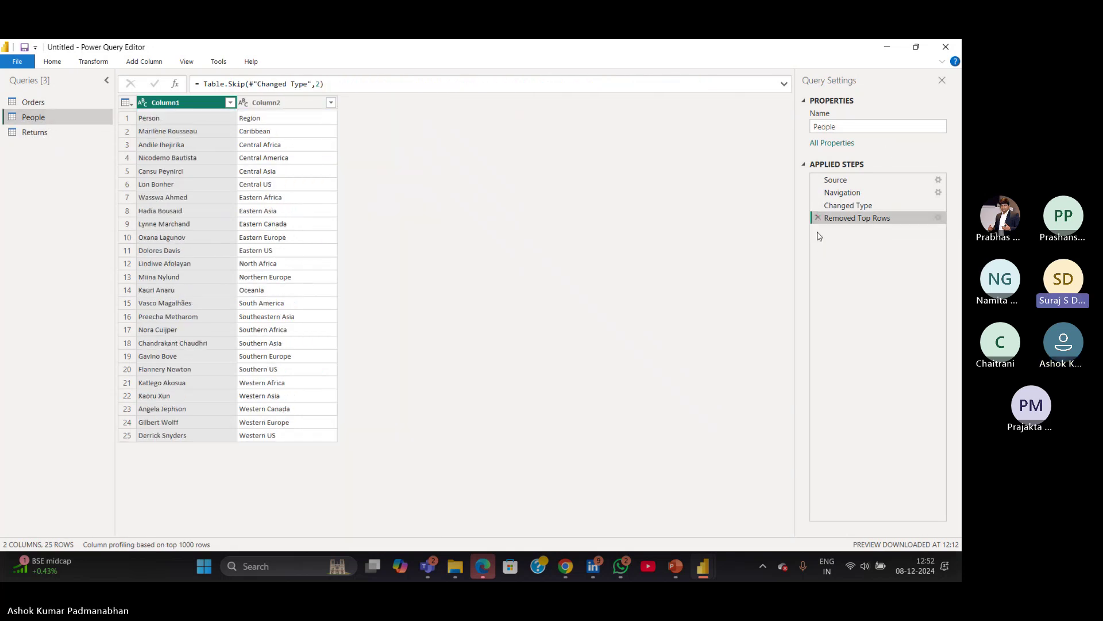
click(817, 217)
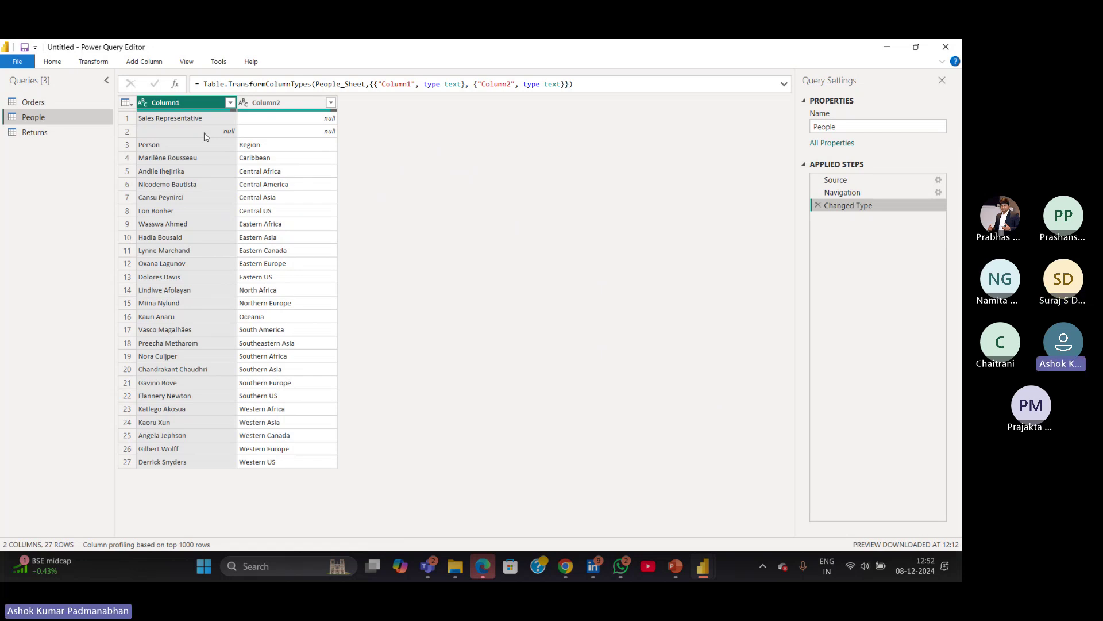
Remove the top 2 rows above the Person and Region row in the People query.
click(180, 146)
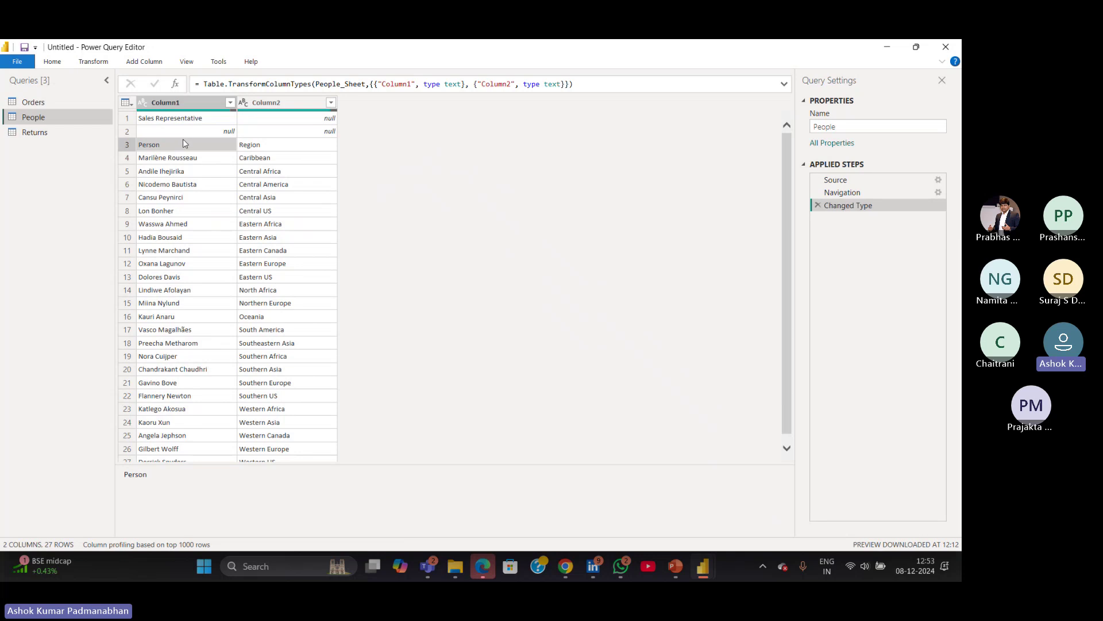
click(57, 63)
click(423, 102)
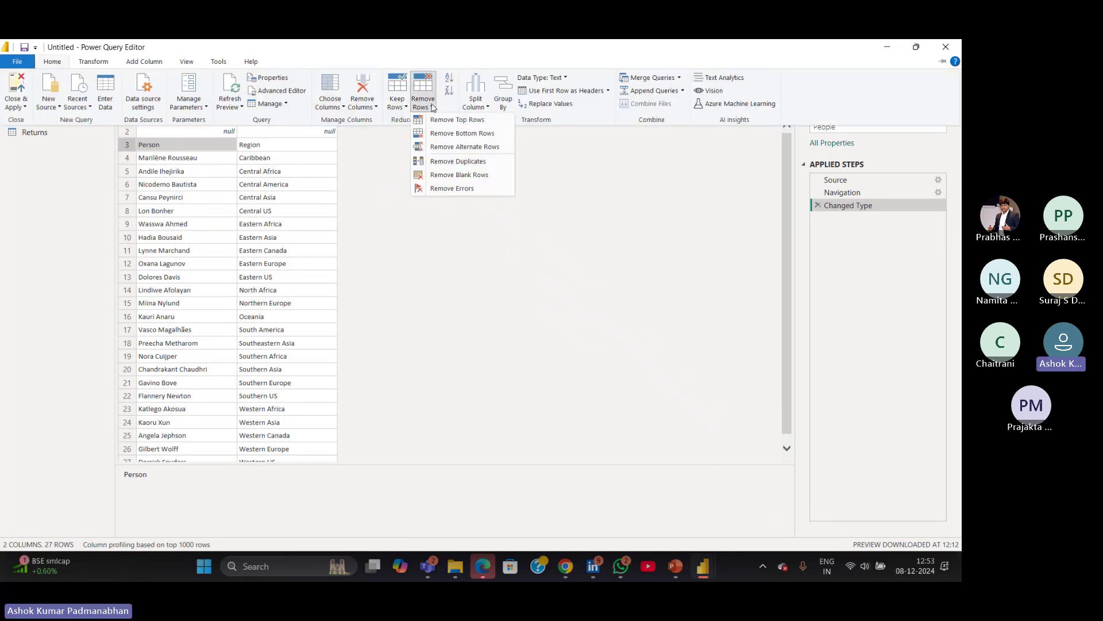
click(447, 122)
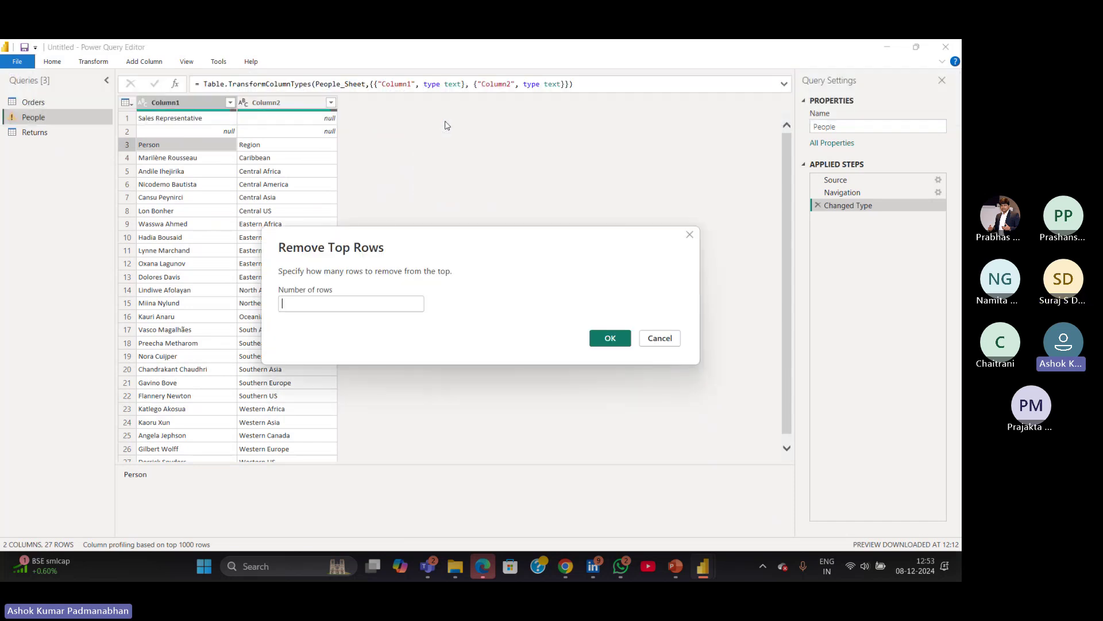
text(2)
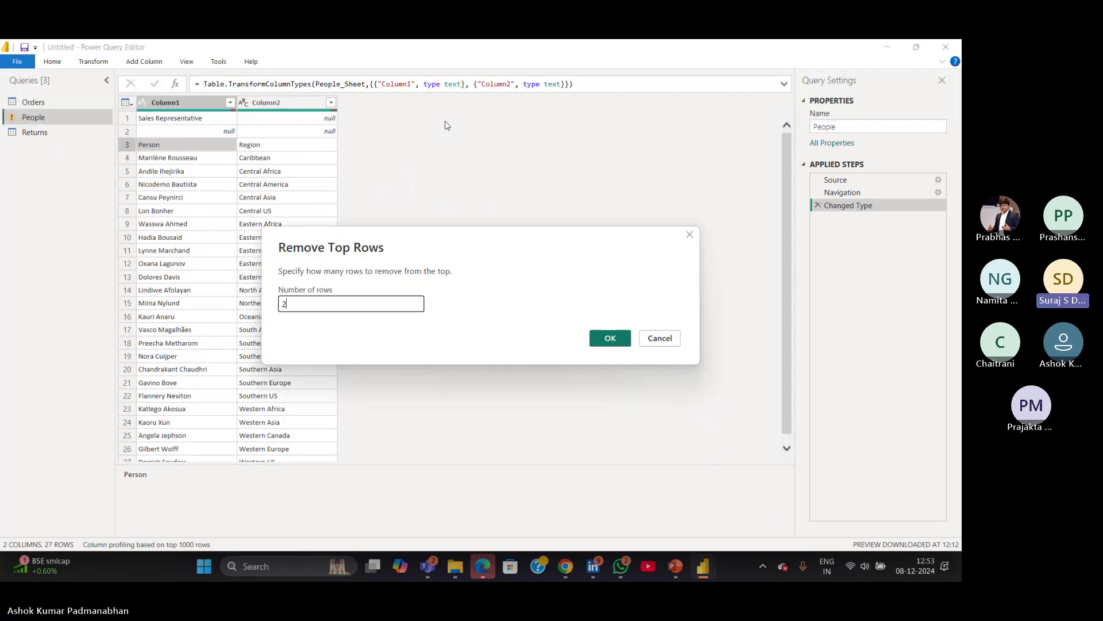
click(612, 338)
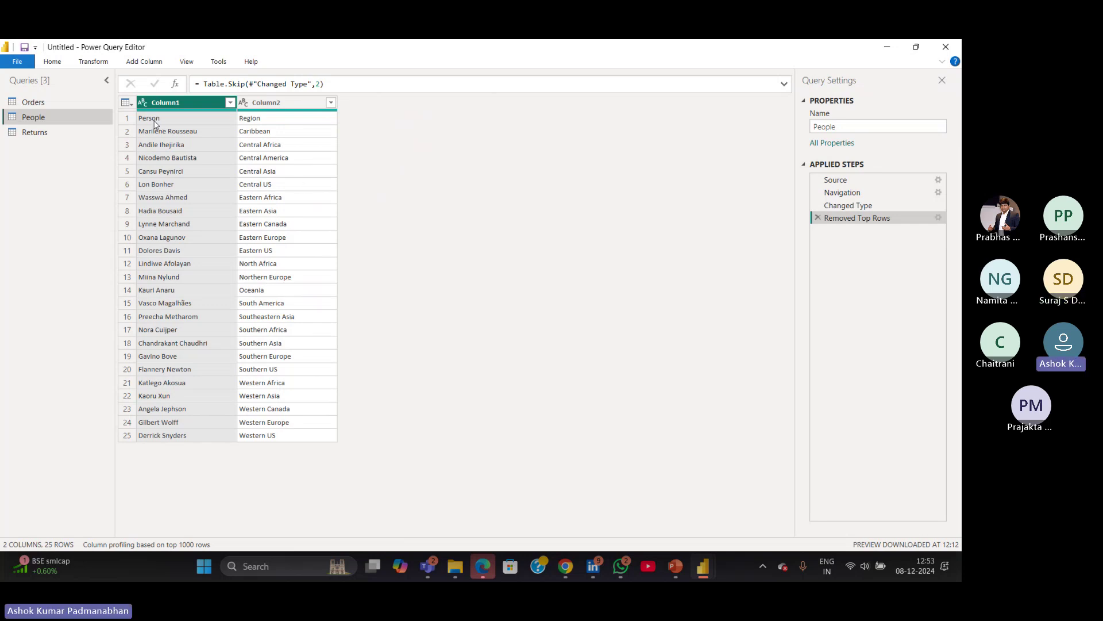
Promote the first row of the People query to column headers.
click(97, 63)
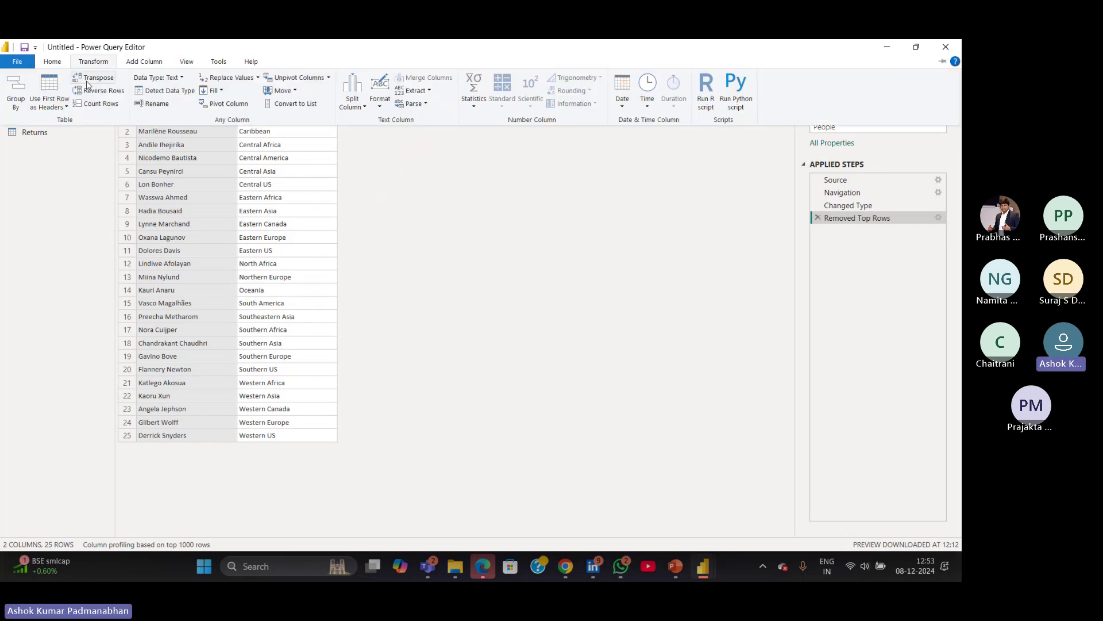
click(66, 109)
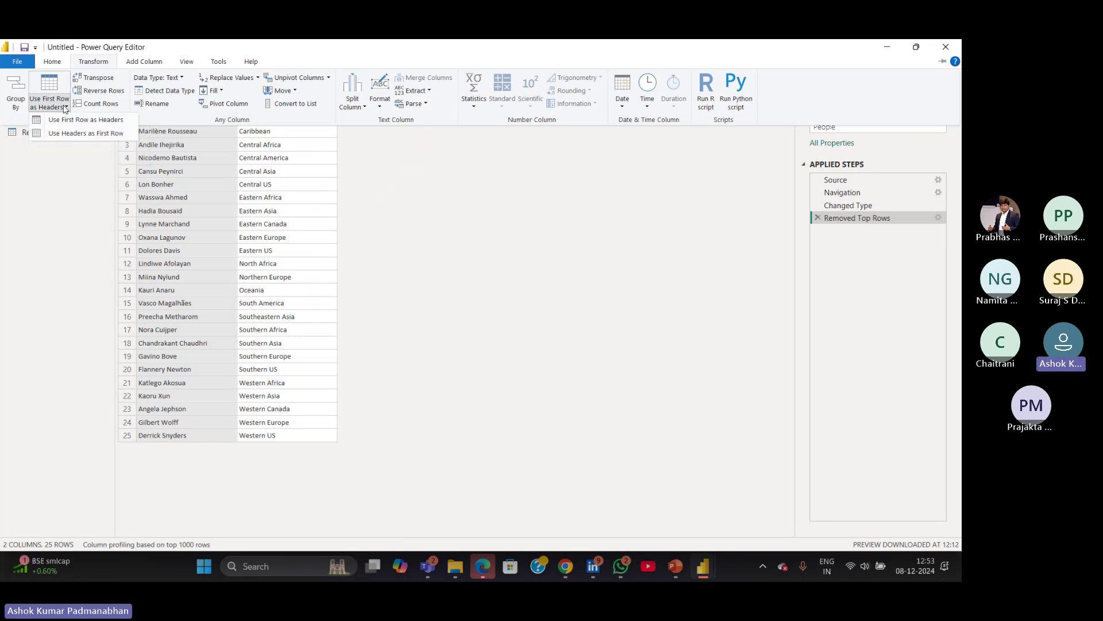
click(72, 119)
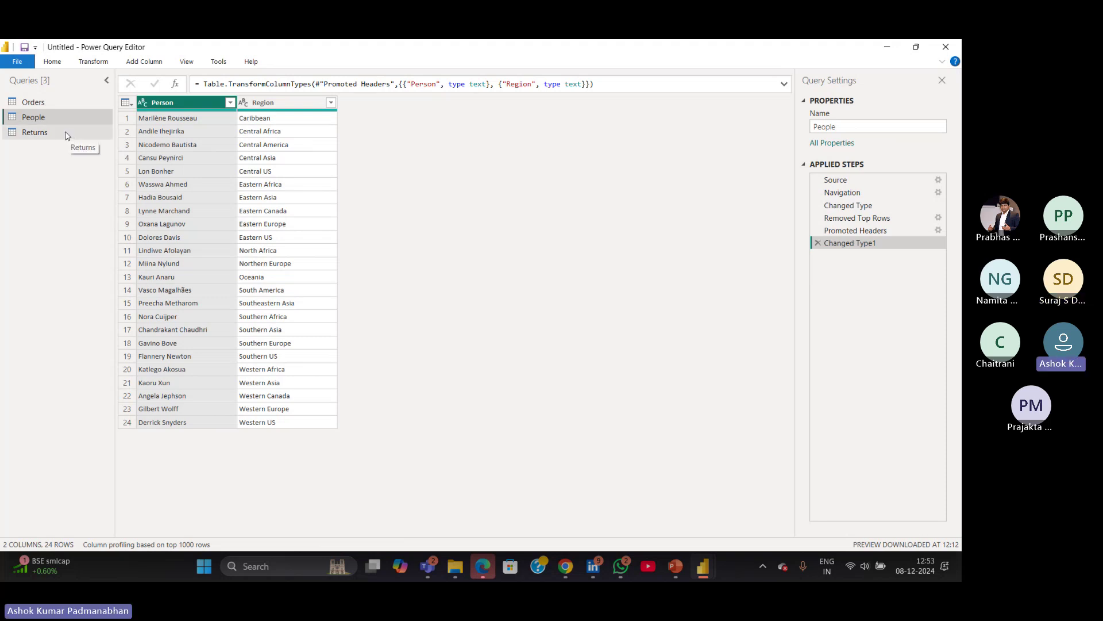
Review the Returns and People queries and browse the Orders query across to its Product Name and Sales columns.
click(66, 135)
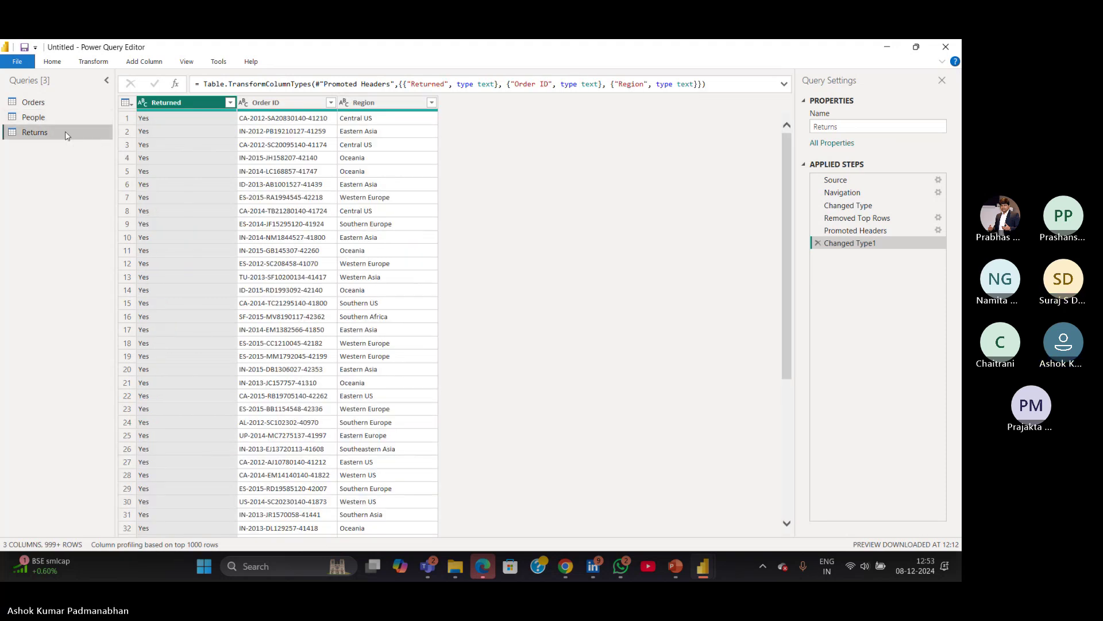
click(67, 118)
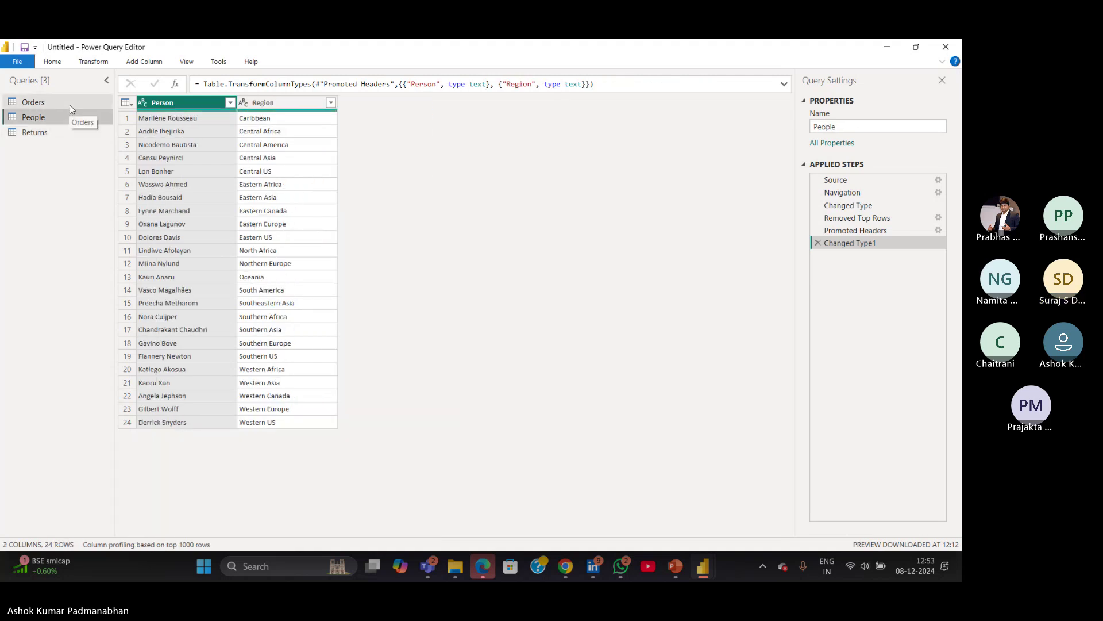
click(70, 109)
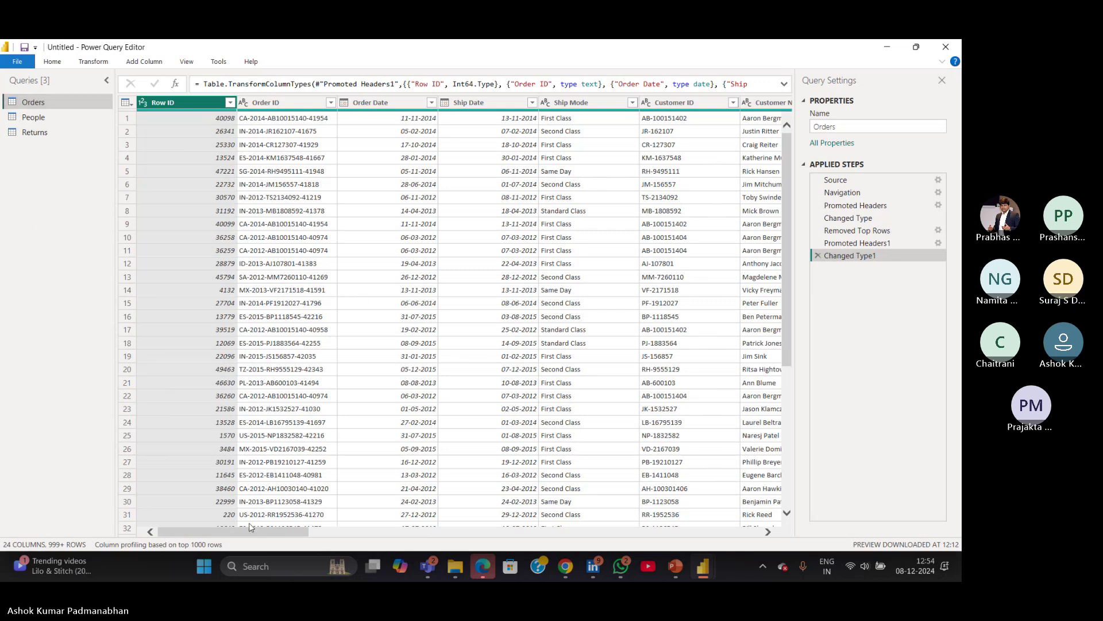
drag(250, 532, 636, 509)
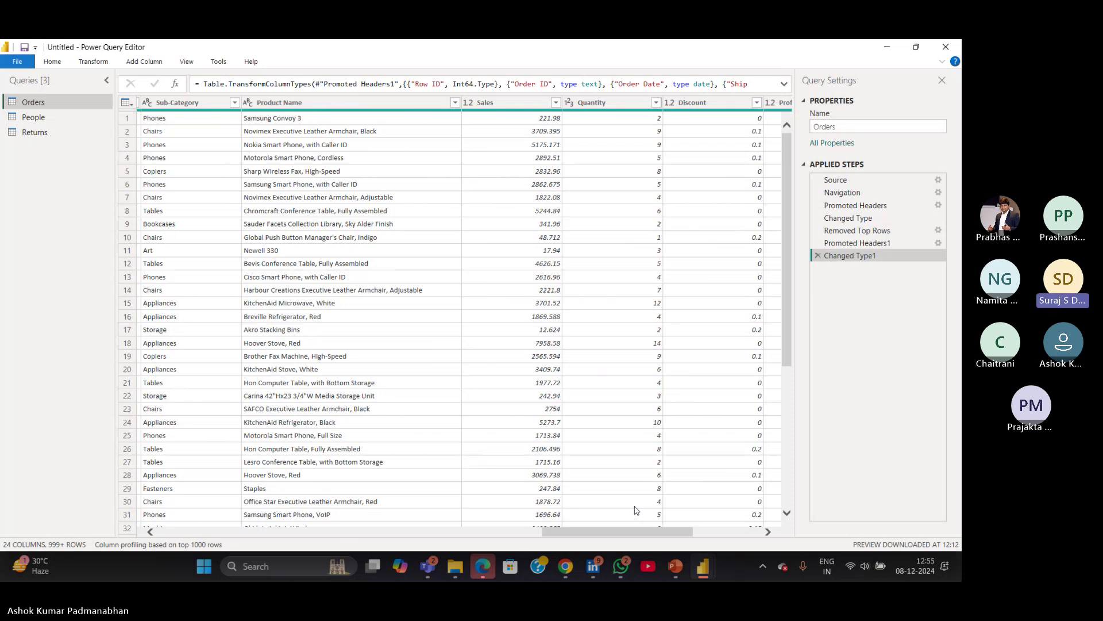
mouse_move(637, 530)
mouse_down()
mouse_move(717, 531)
mouse_move(637, 541)
mouse_up()
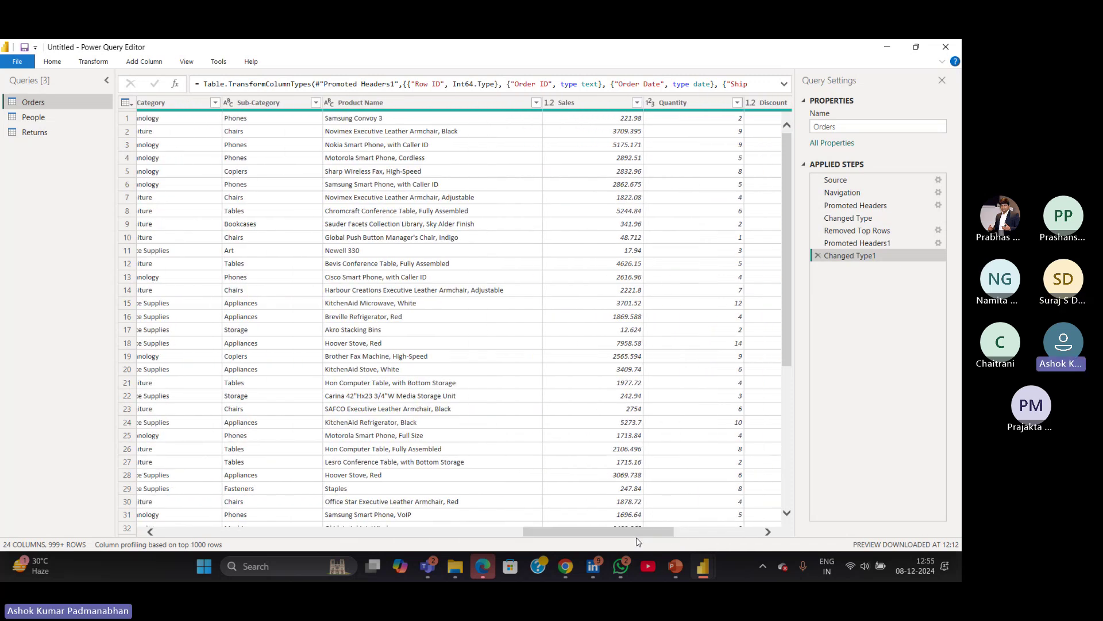
Rename the Product Name column in the Orders query to Product.
click(415, 103)
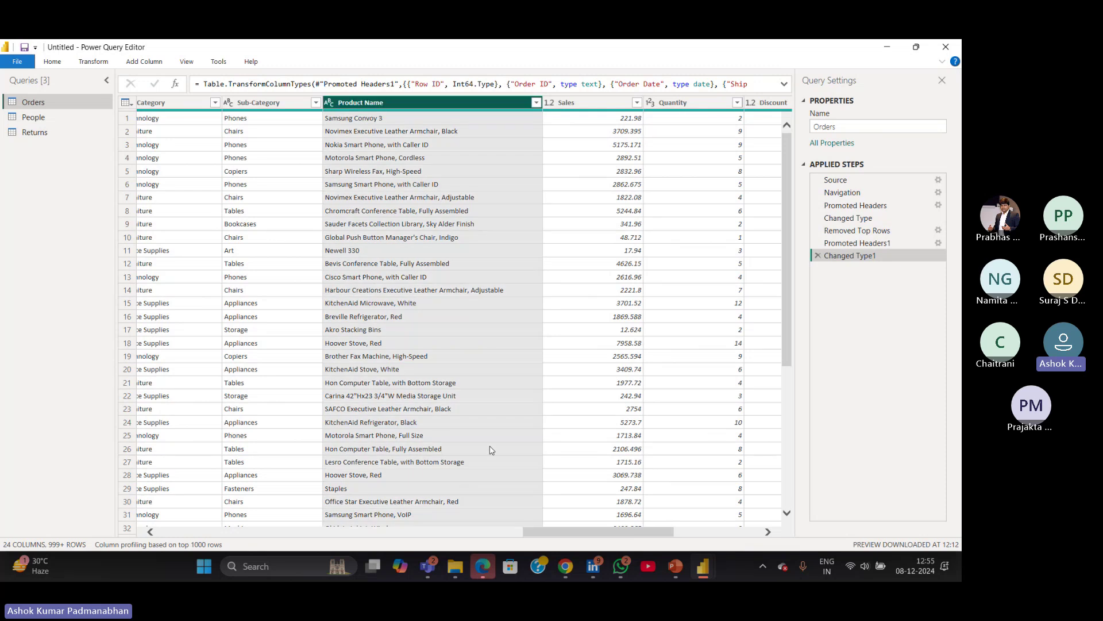
double_click(444, 106)
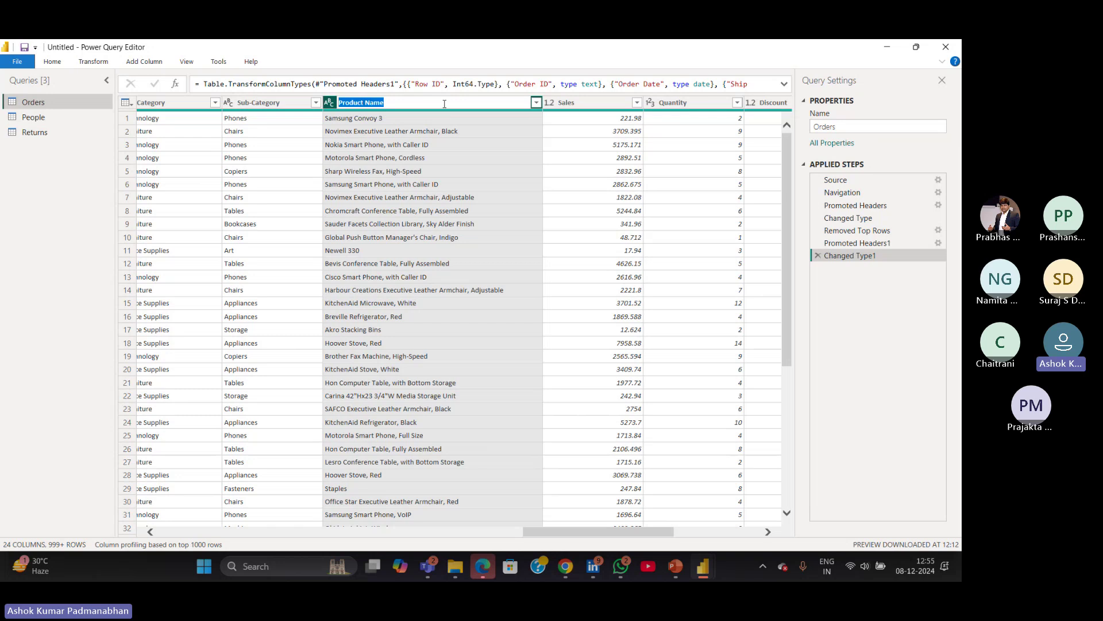
click(445, 104)
key(BackSpace)
key(BackSpace)
key(BackSpace)
key(BackSpace)
key(BackSpace)
key(Return)
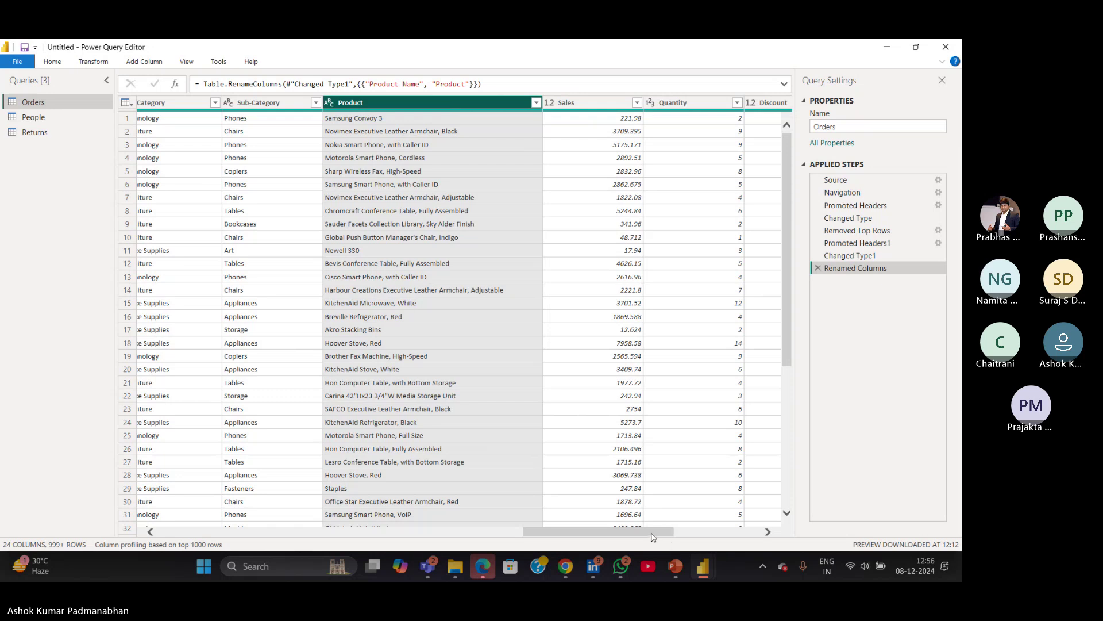
drag(654, 537, 288, 534)
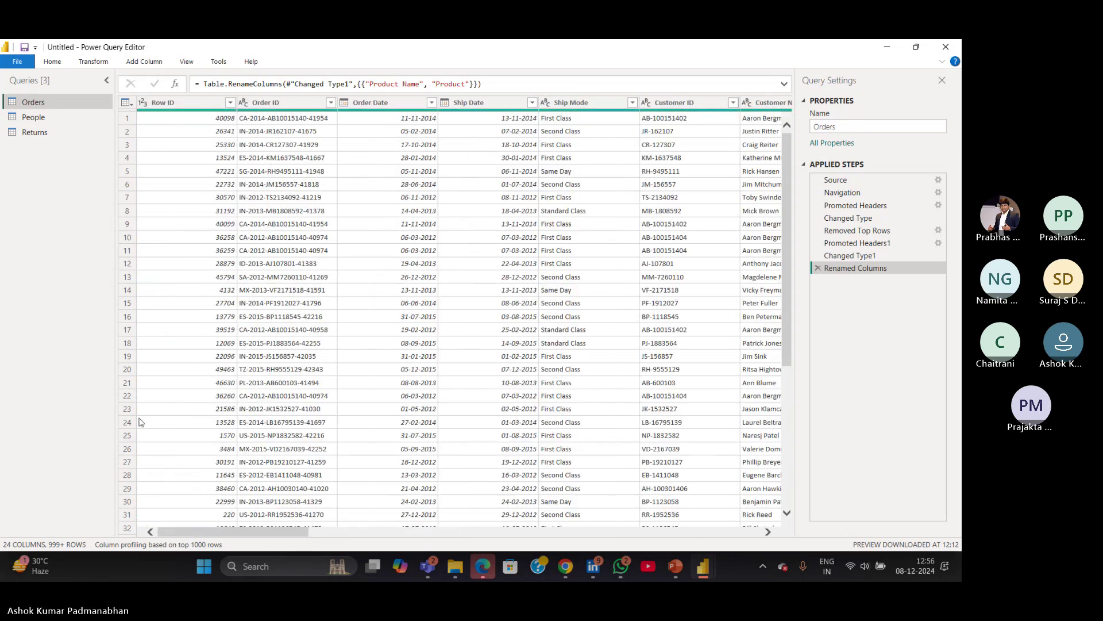
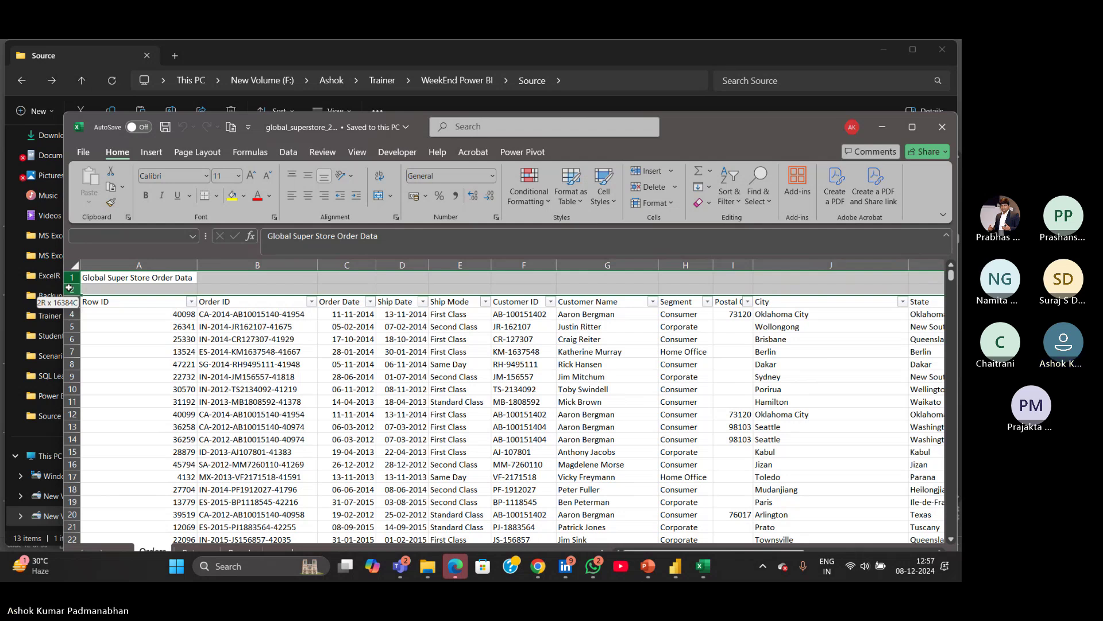
In the Excel source workbook, examine the two rows above the Orders headers and the columns across to the product name.
drag(69, 287, 69, 288)
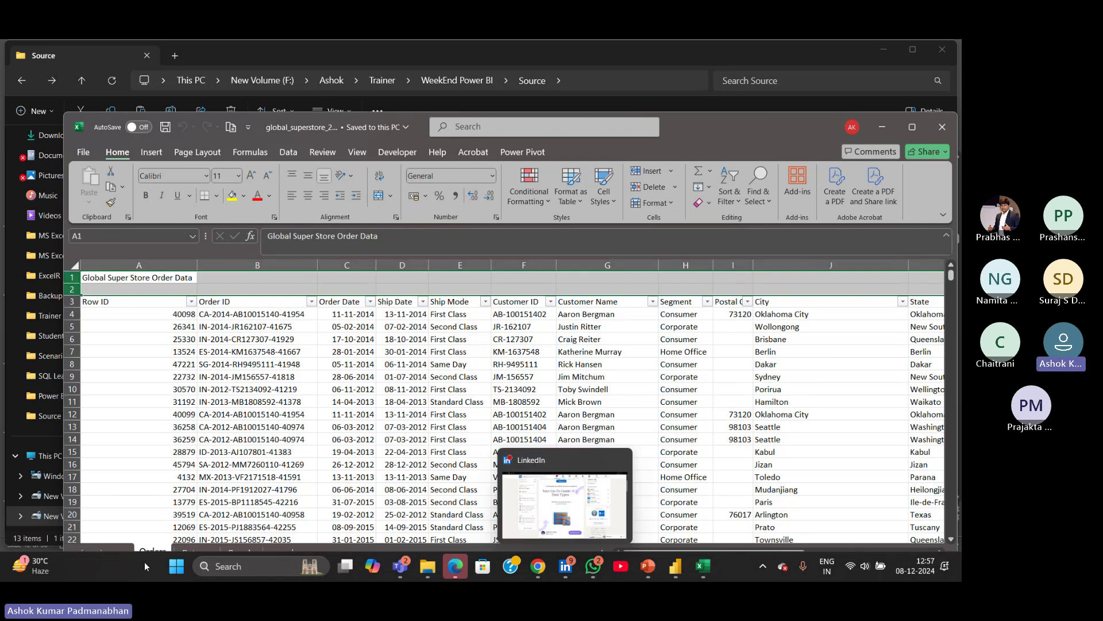
click(746, 341)
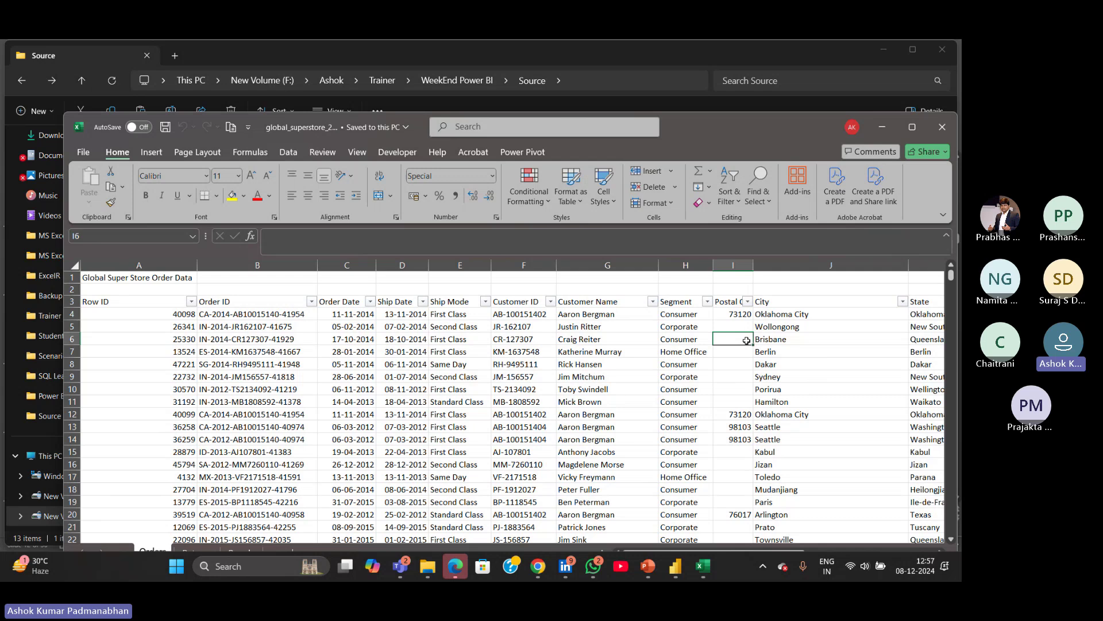
click(809, 315)
key(Right)
key(Right)
key(Right)
key(Right)
key(Right)
key(Right)
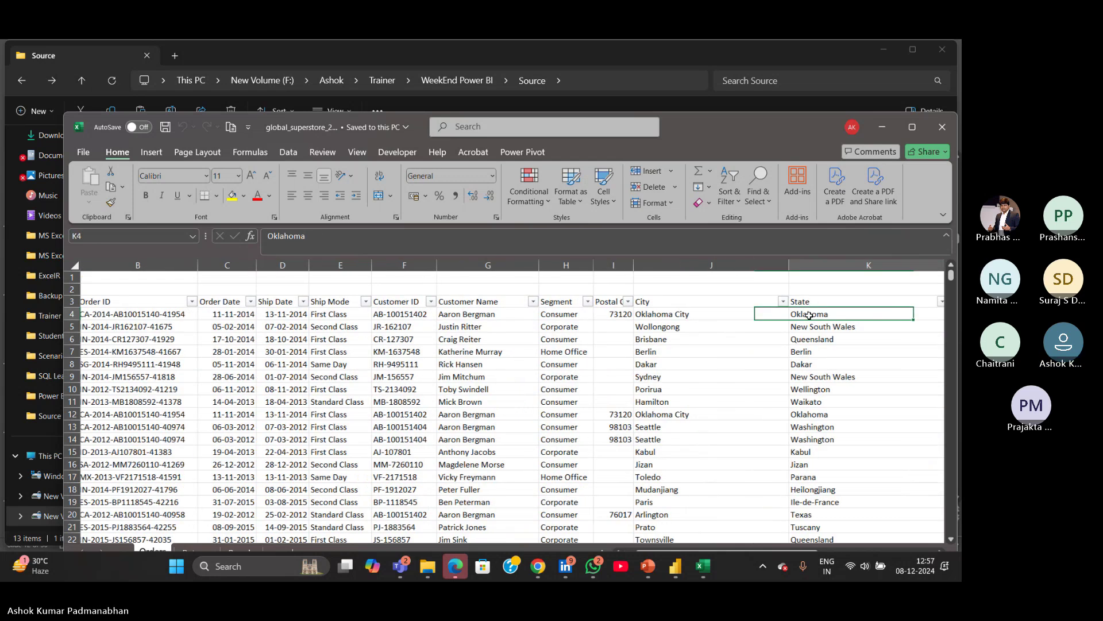
key(Right)
key(Right)
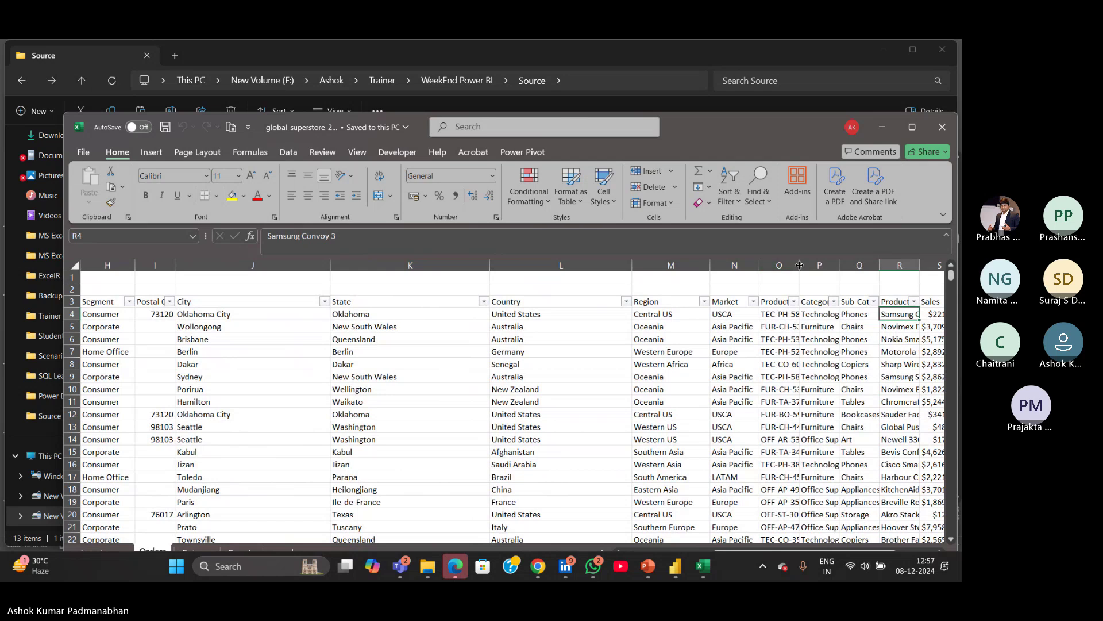
Widen the Product ID column in the Orders sheet and review the remaining columns through Order Priority.
drag(799, 264, 857, 265)
click(853, 454)
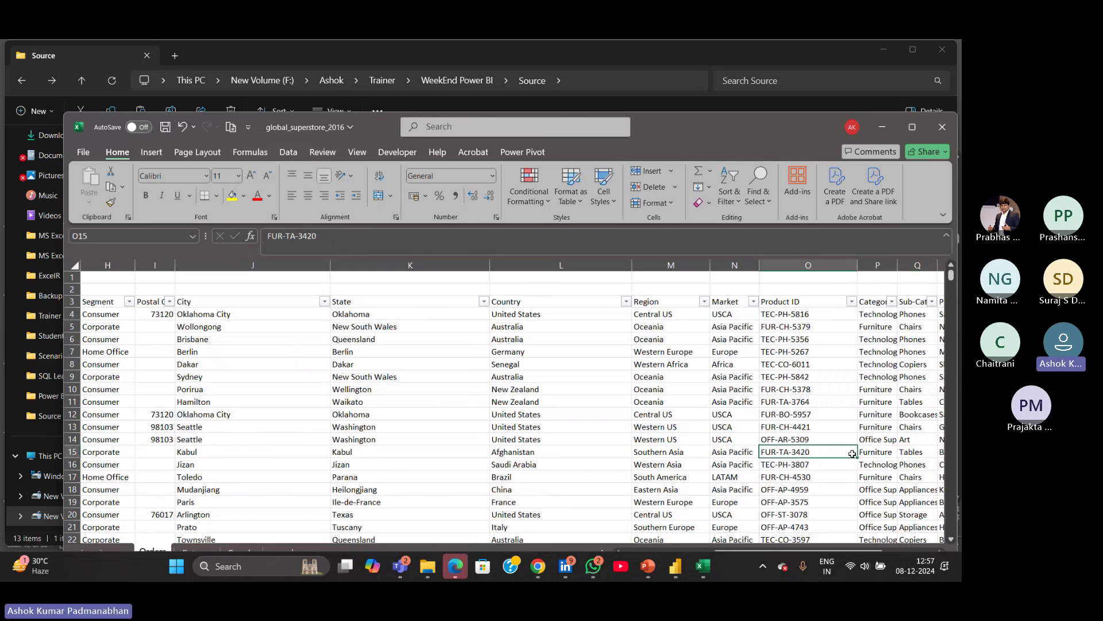
key(Right)
key(Right)
key(Right)
key(Right)
key(Right)
key(Right)
key(Right)
key(Right)
key(Right)
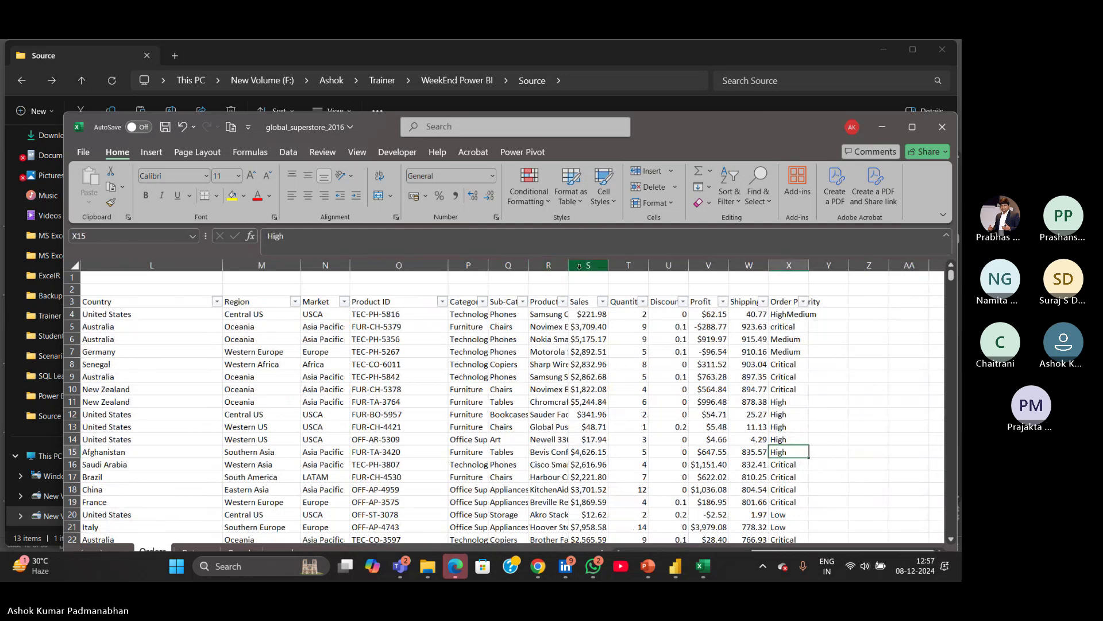
Widen the Product Name column in the Orders sheet to show the full product names.
drag(567, 265, 642, 265)
click(592, 302)
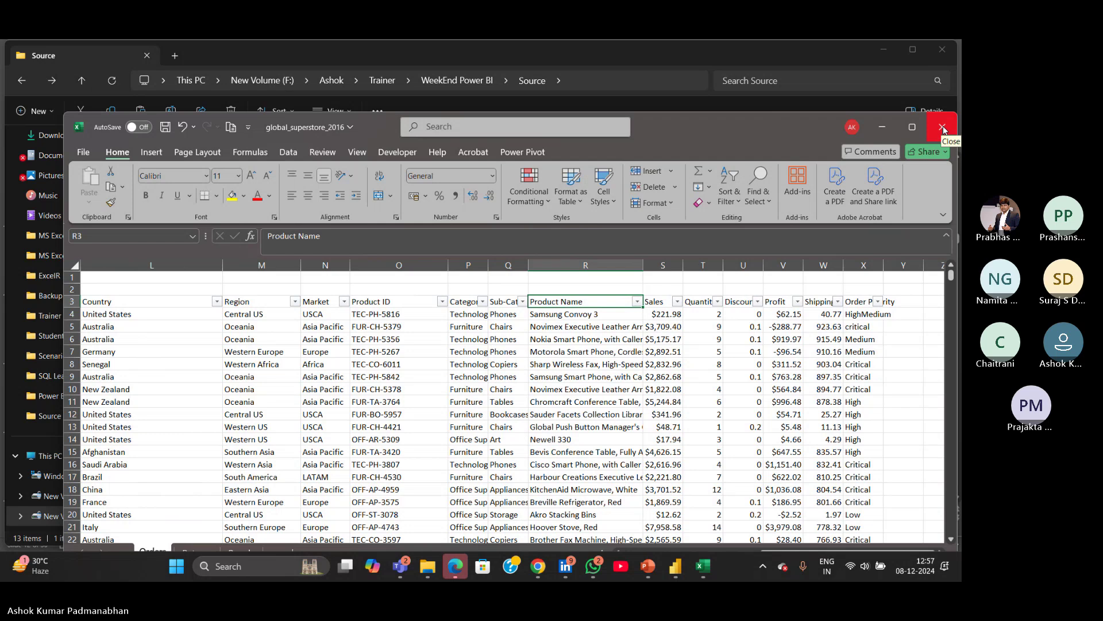
Check the Returns and People sheets, and close the global_superstore_2016 workbook without saving.
click(206, 549)
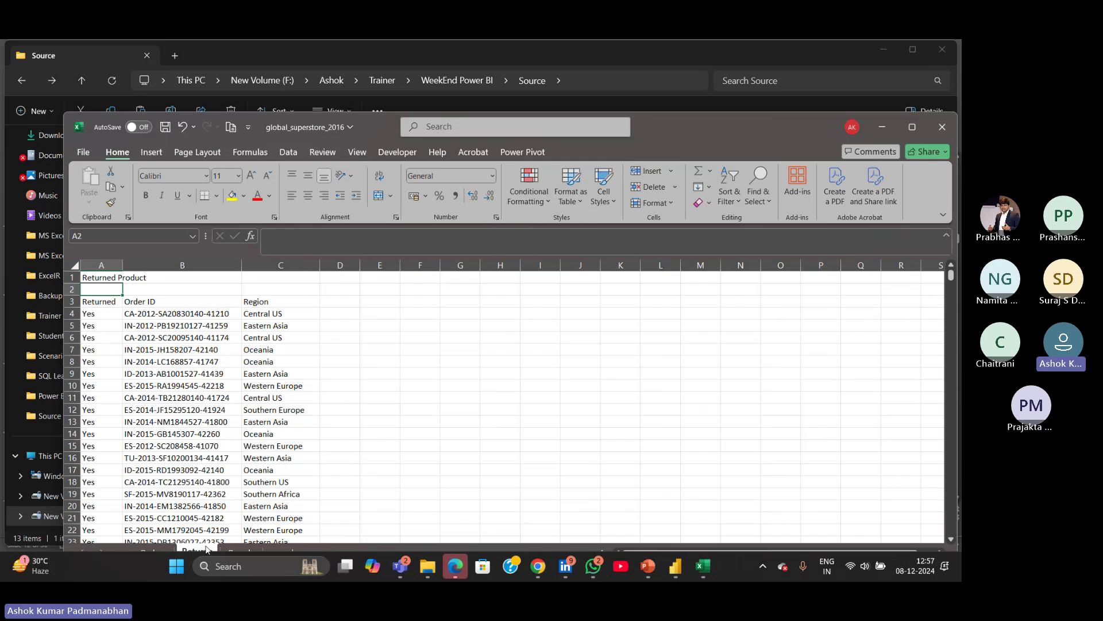
click(241, 549)
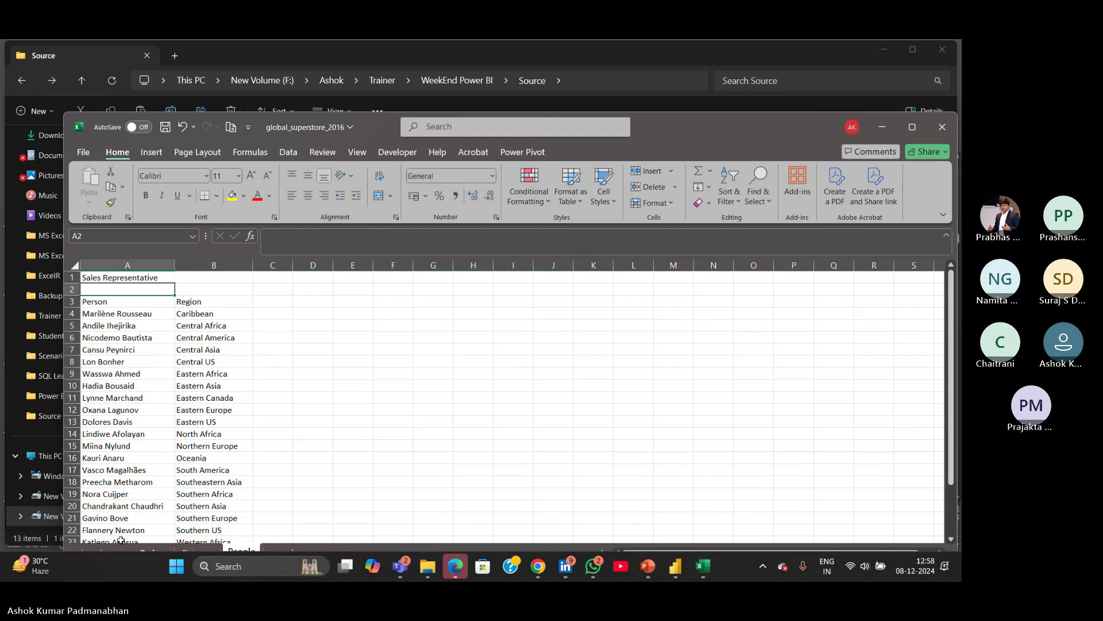
click(942, 127)
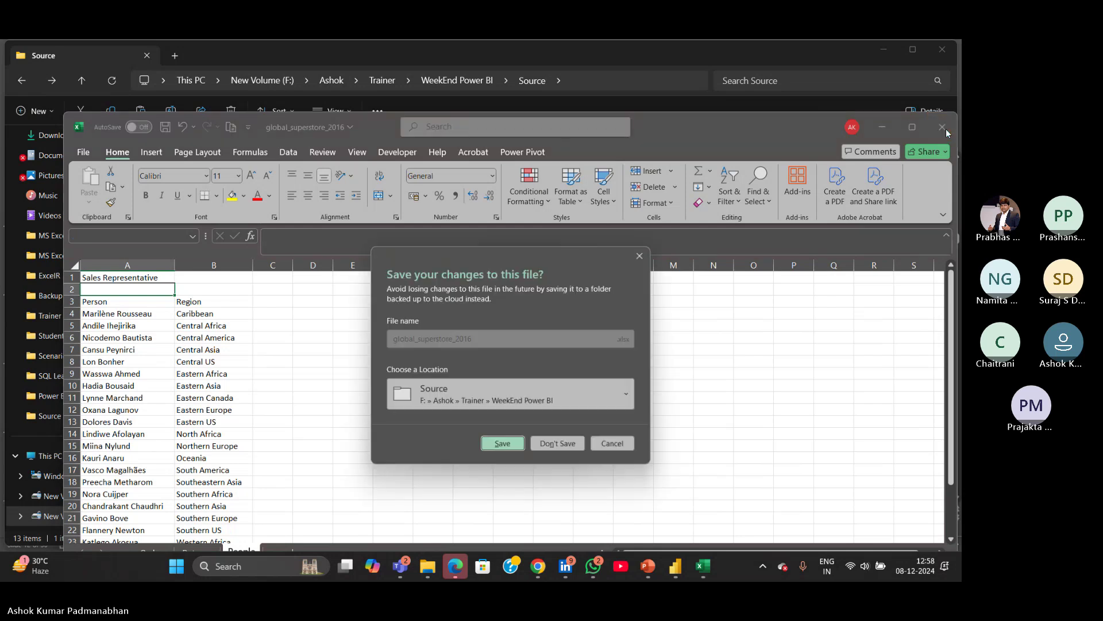
click(558, 443)
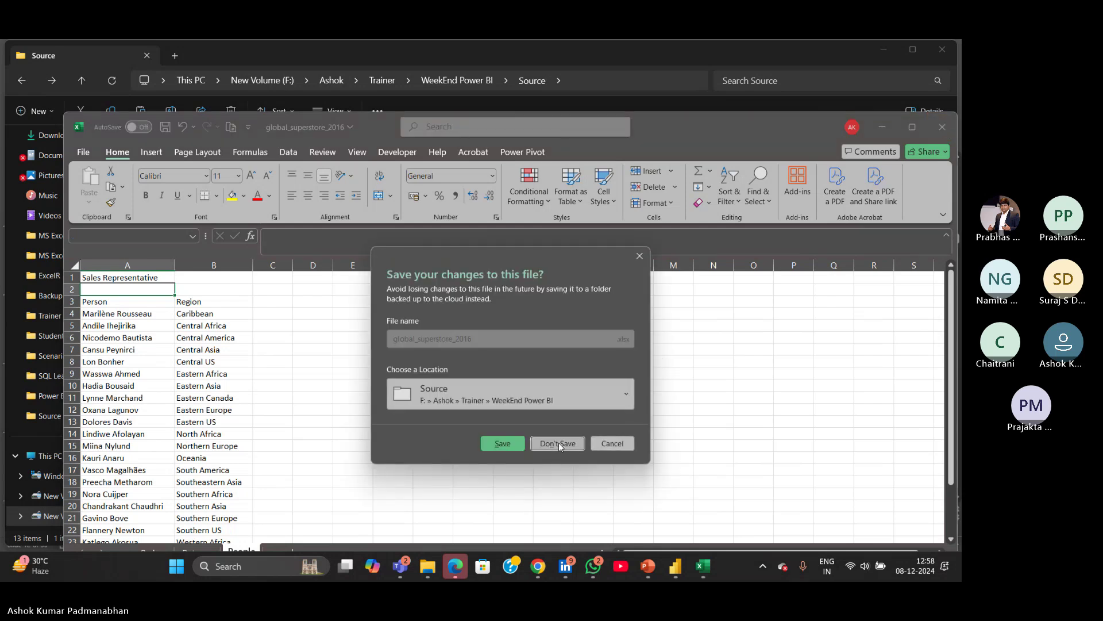
Switch to the Power BI - Demo presentation in PowerPoint and highlight the Power Query Editor slide's line about the strongly typed system.
mouse_move(675, 571)
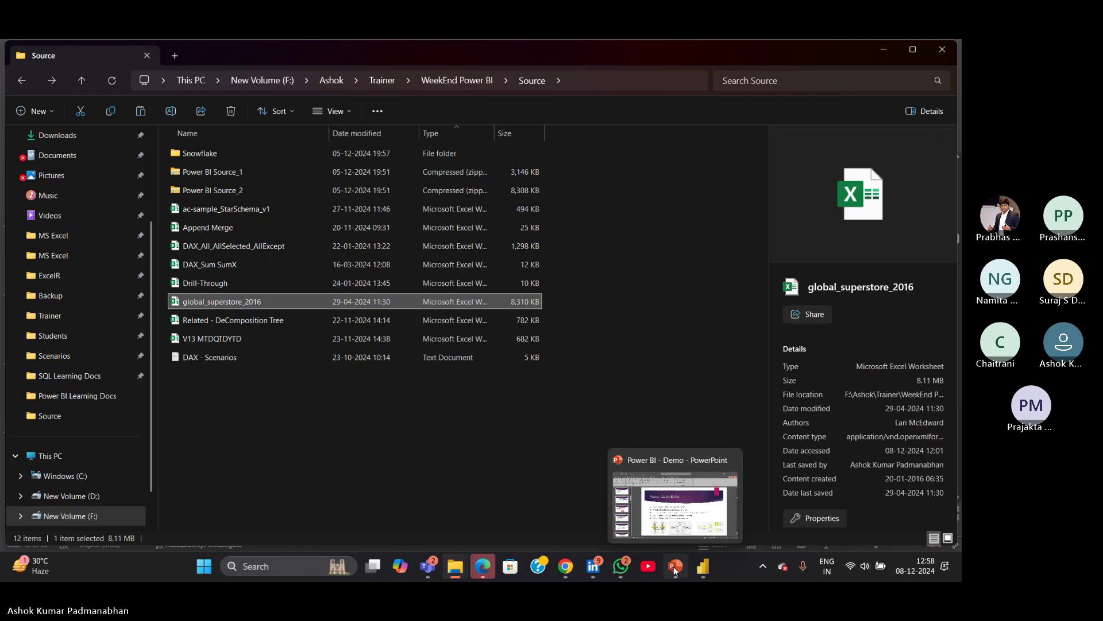
click(671, 520)
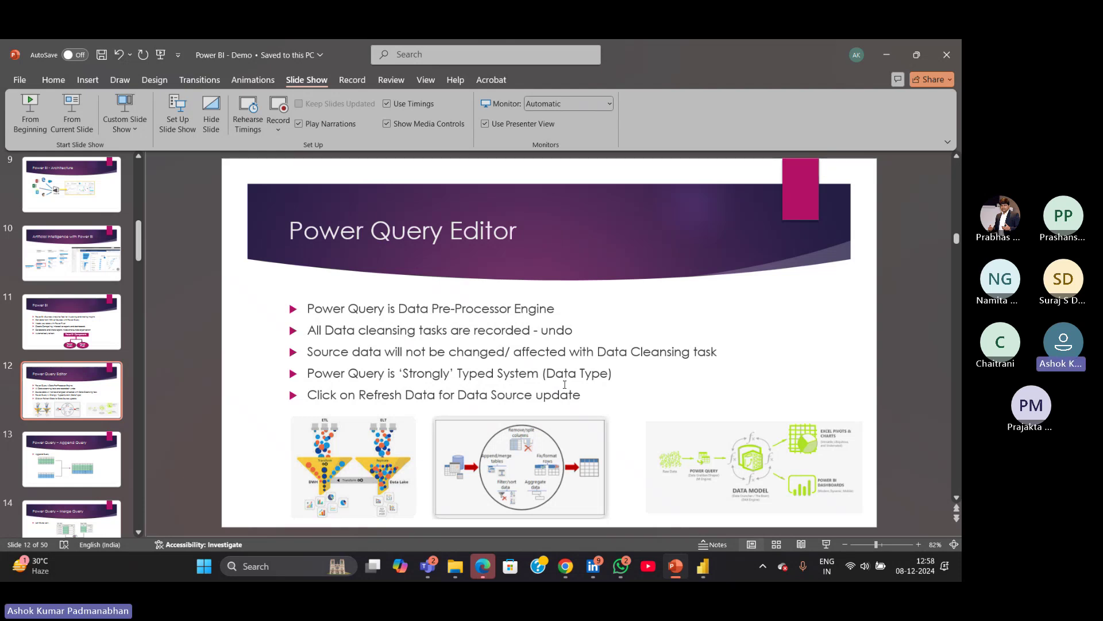
mouse_move(695, 566)
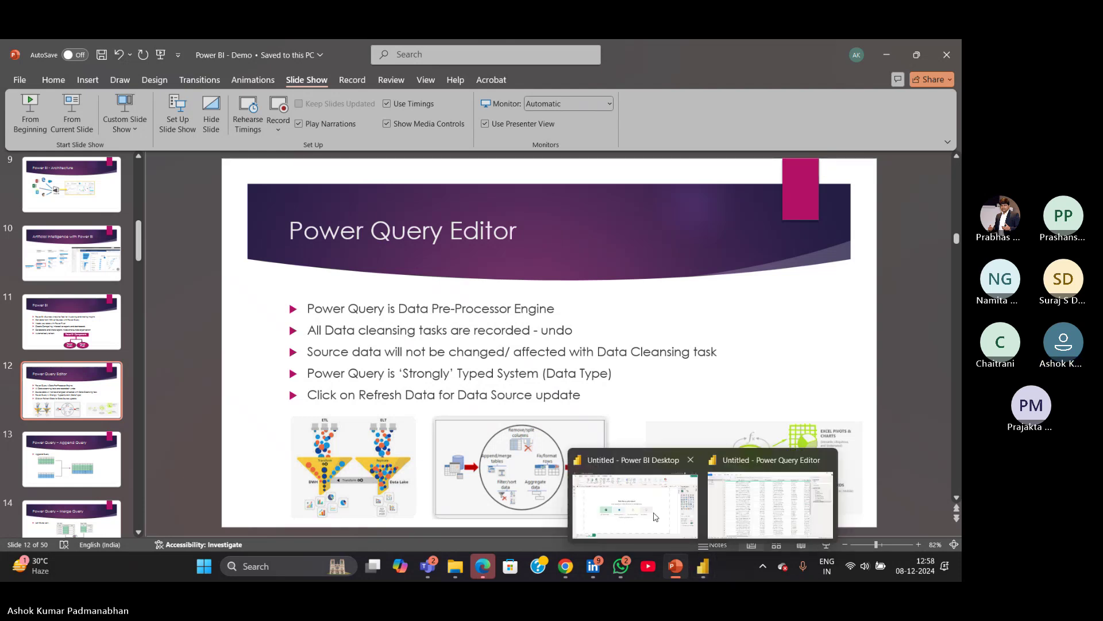
click(732, 517)
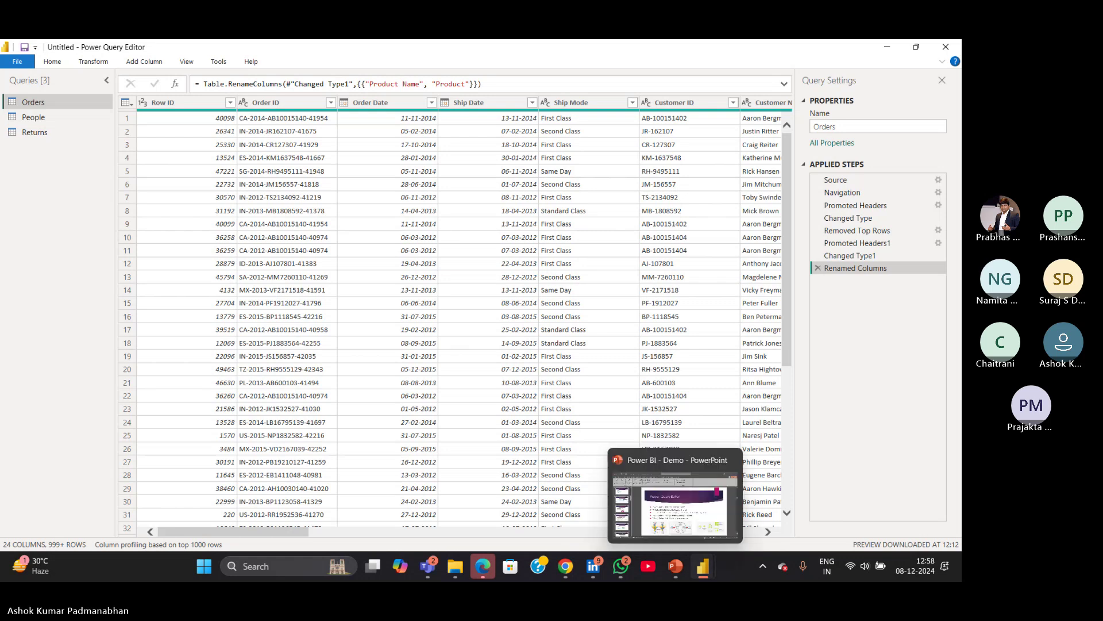
mouse_move(668, 569)
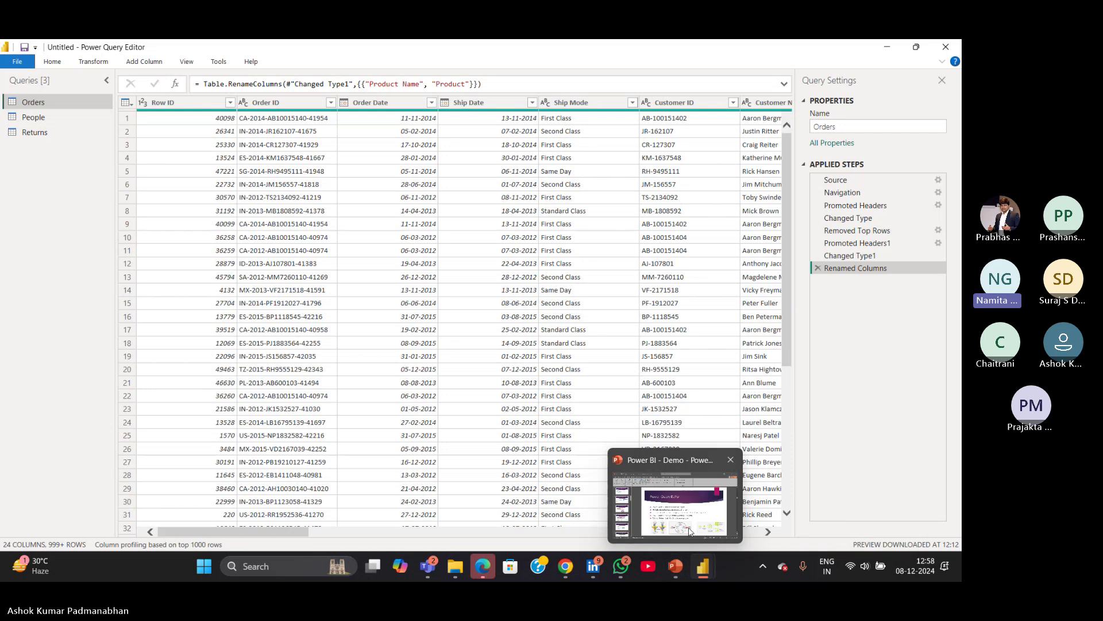
click(700, 509)
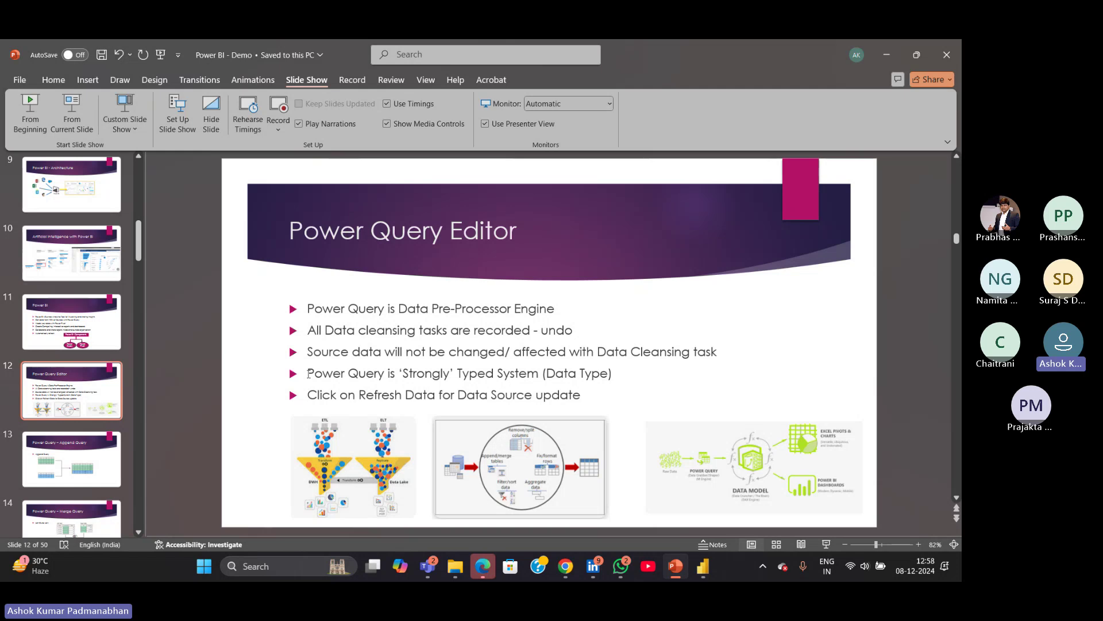
drag(309, 373, 620, 373)
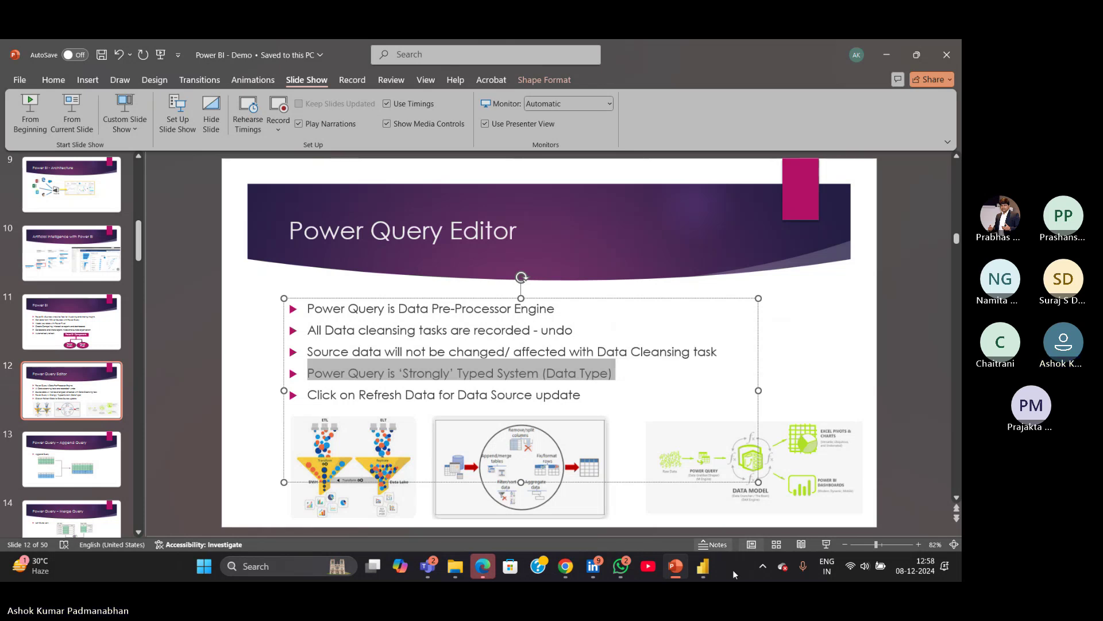
Switch back to the Power Query Editor and look at the Row ID column's filter values in the Orders query.
mouse_move(705, 576)
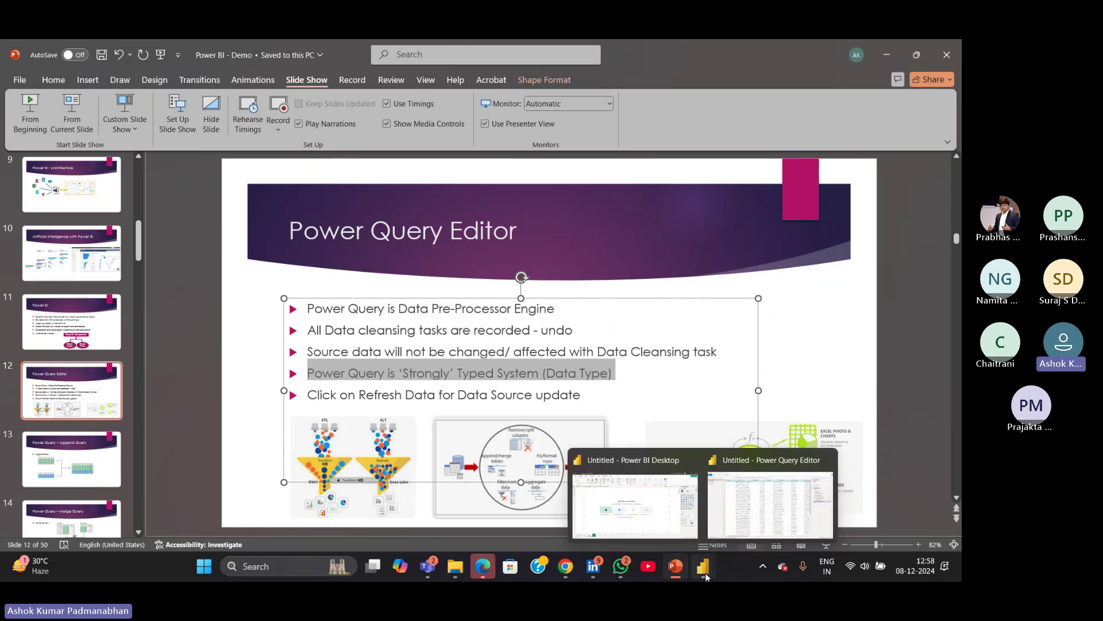
click(726, 529)
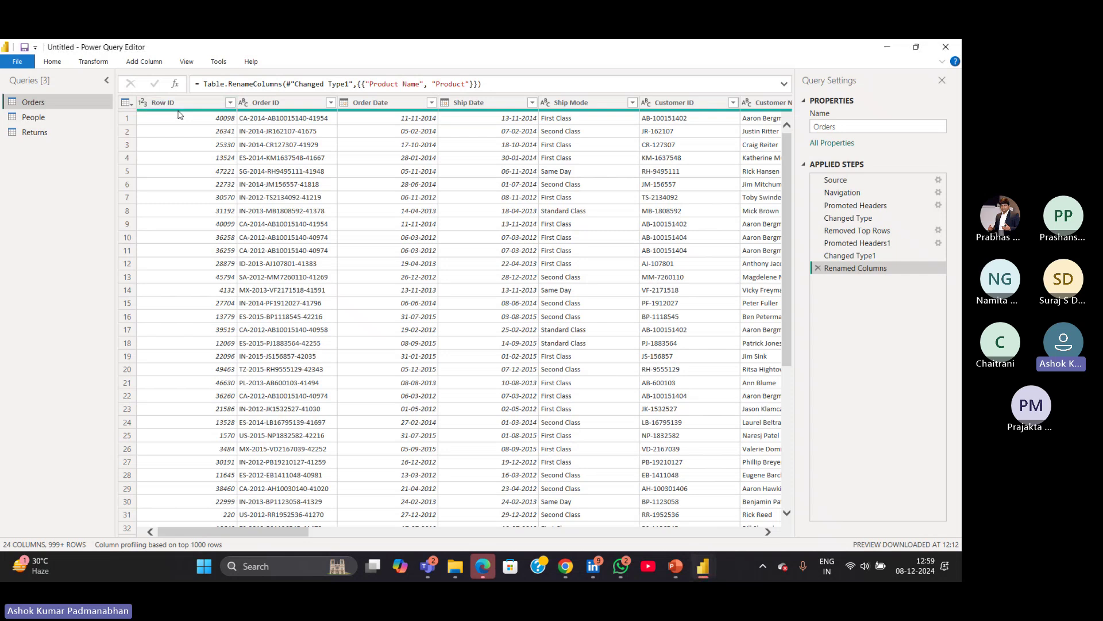
click(232, 104)
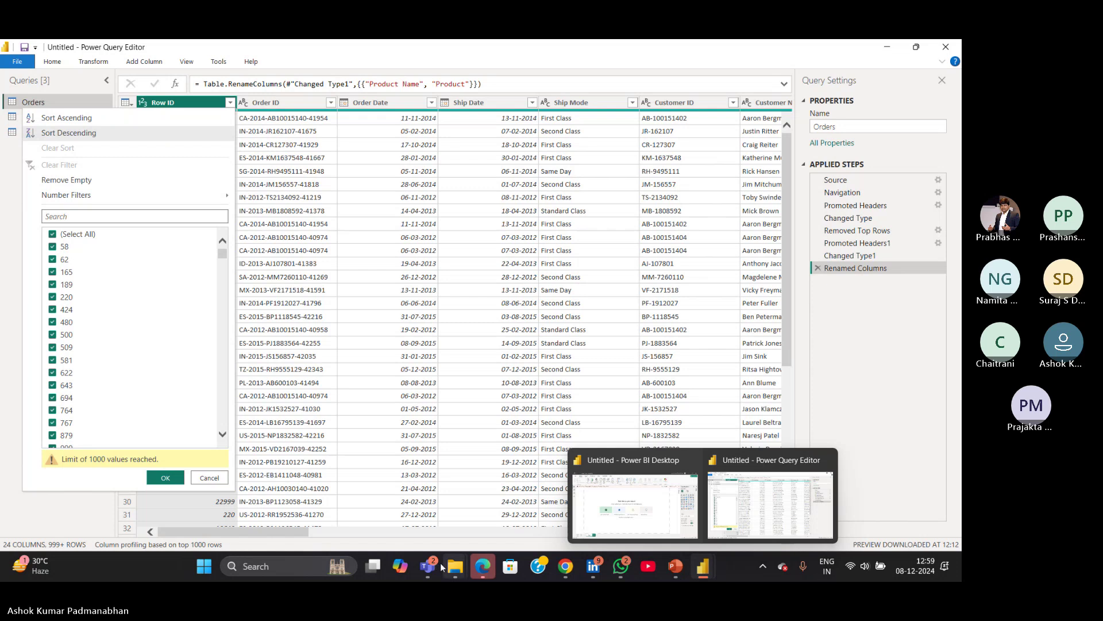
mouse_move(426, 565)
click(520, 523)
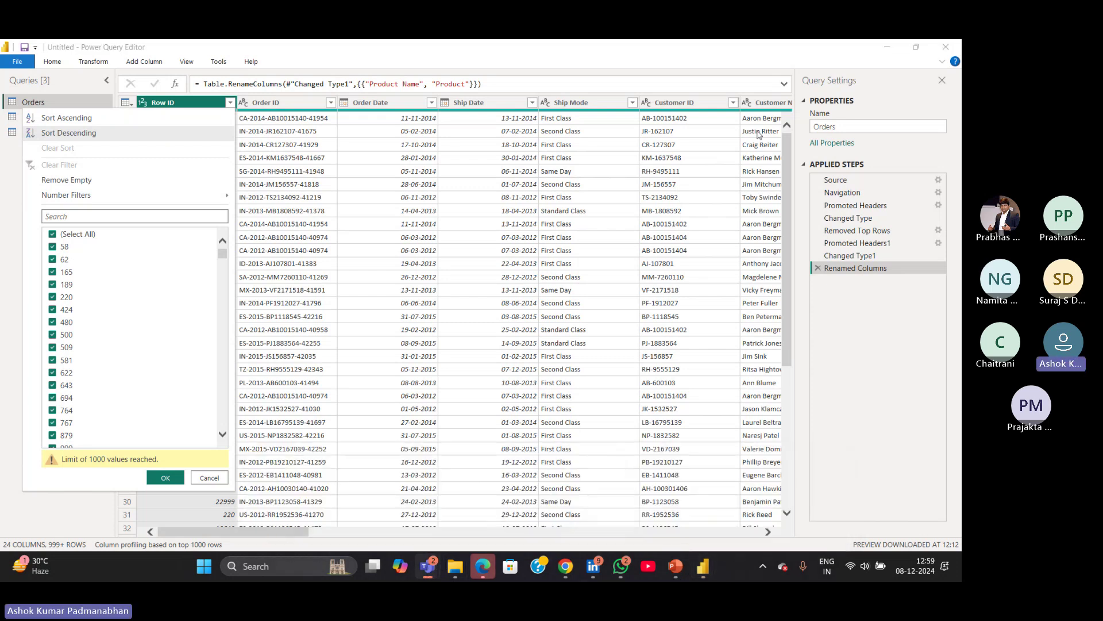
mouse_move(426, 566)
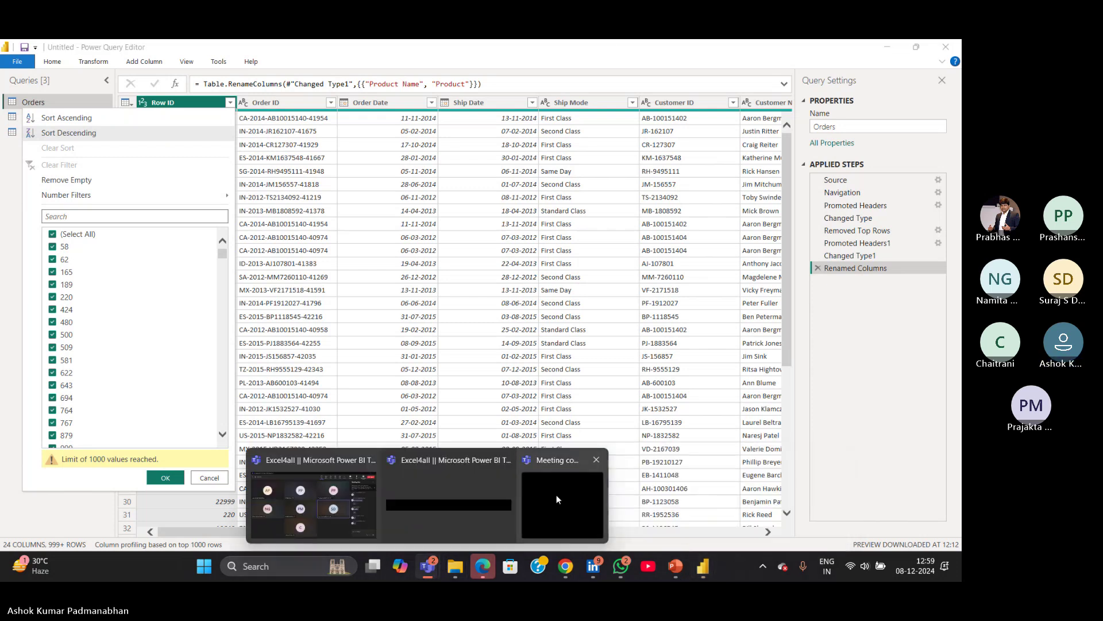
click(546, 516)
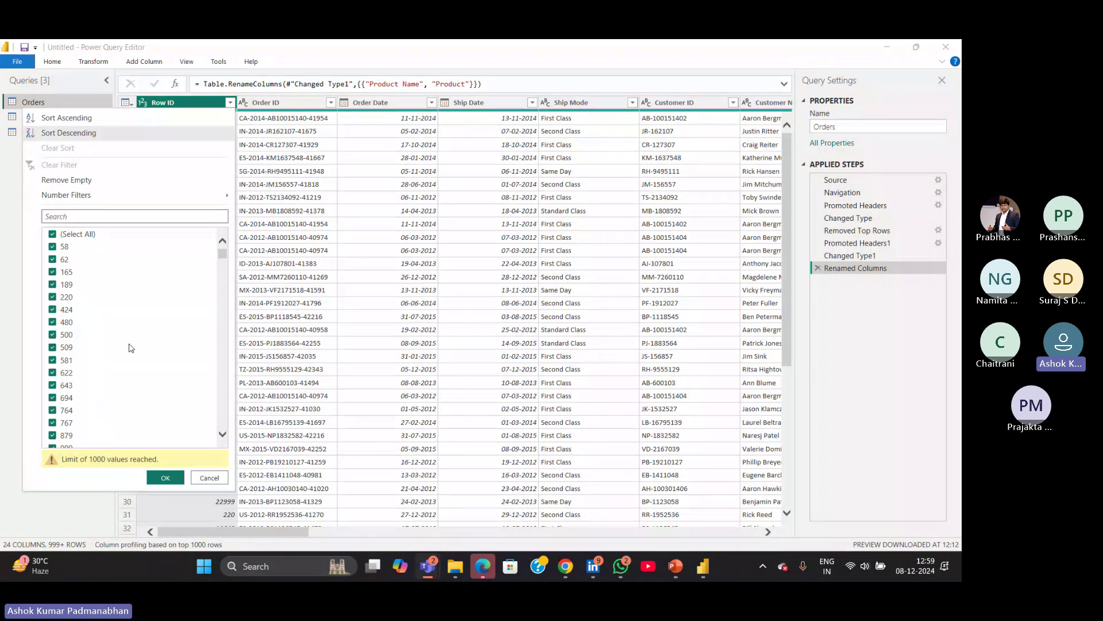
click(210, 106)
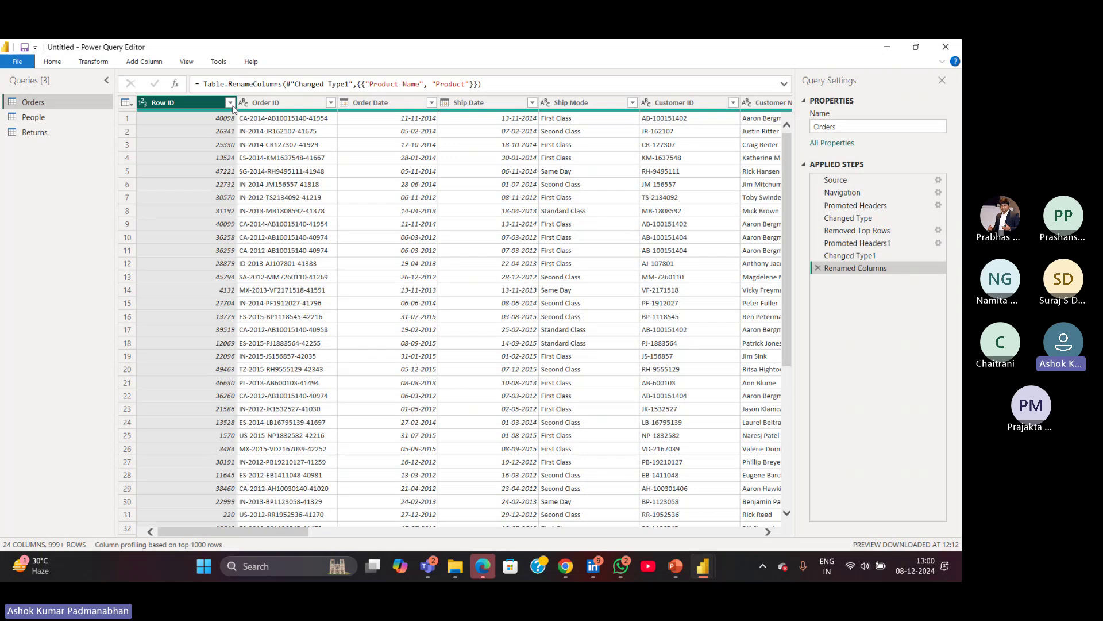
Filter Row IDs 58 and 62 out of the Orders query and delete that filter step again.
click(231, 103)
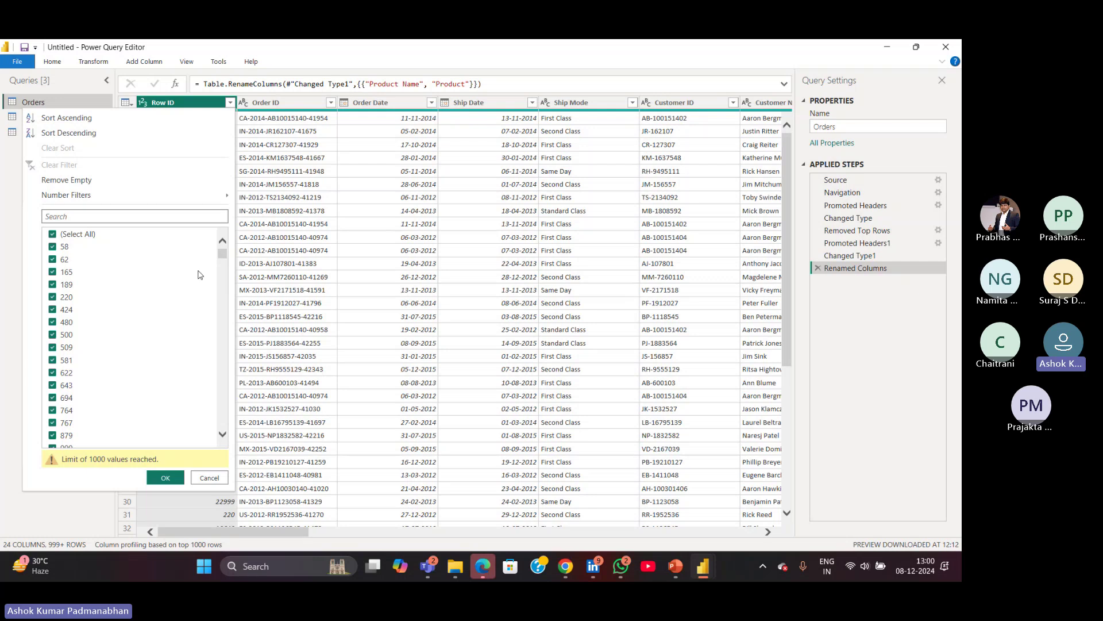
click(53, 249)
click(49, 259)
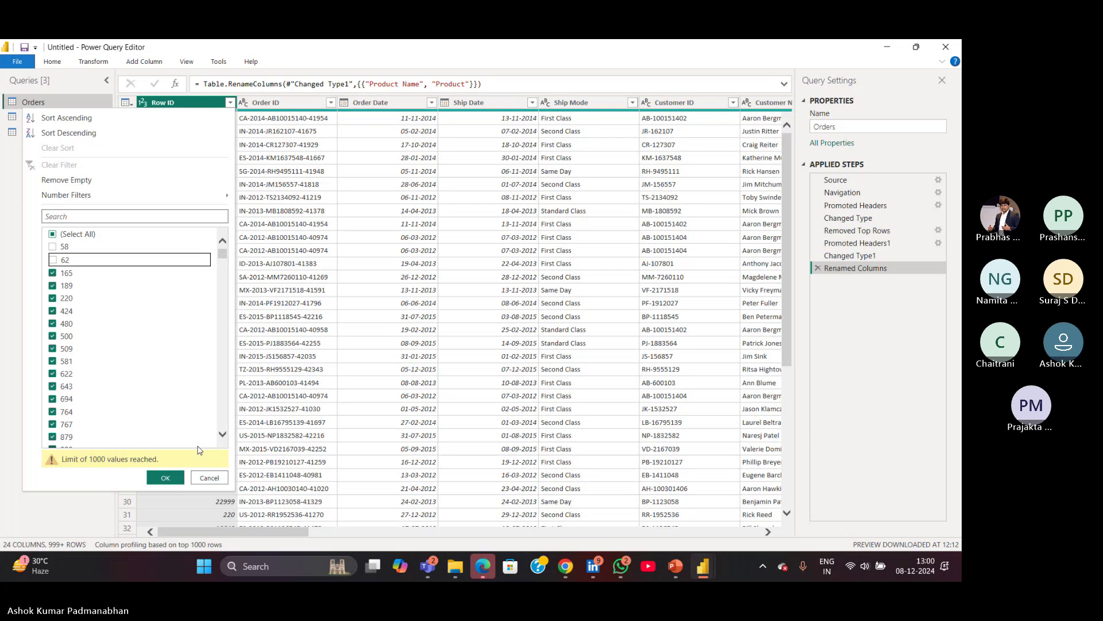
click(161, 480)
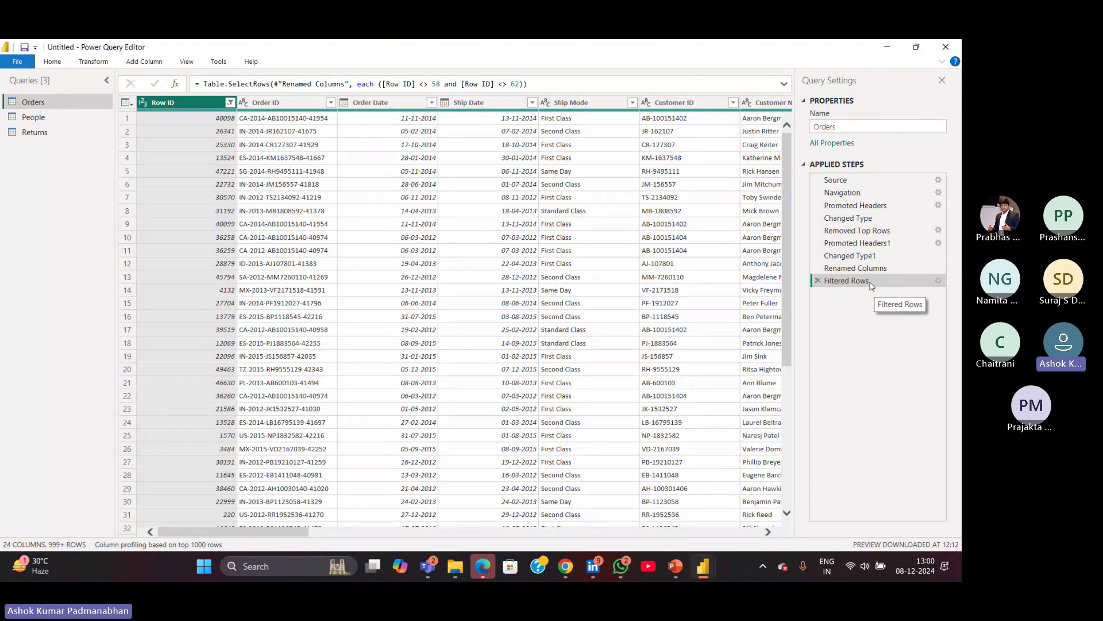
click(819, 280)
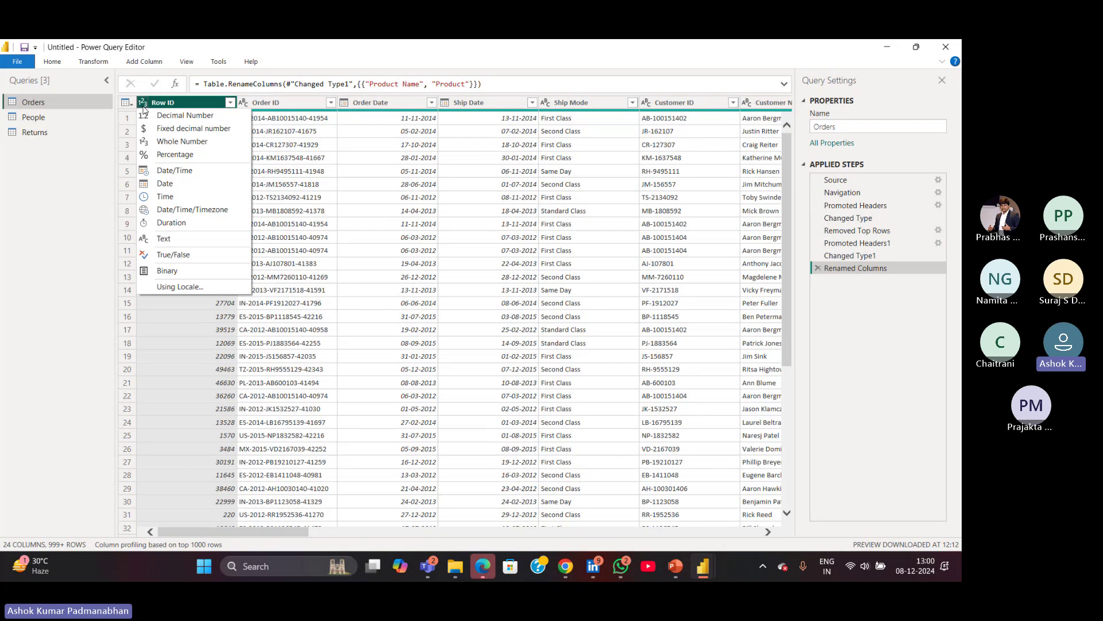
Examine the data types available for the Row ID column in the Orders query.
click(199, 329)
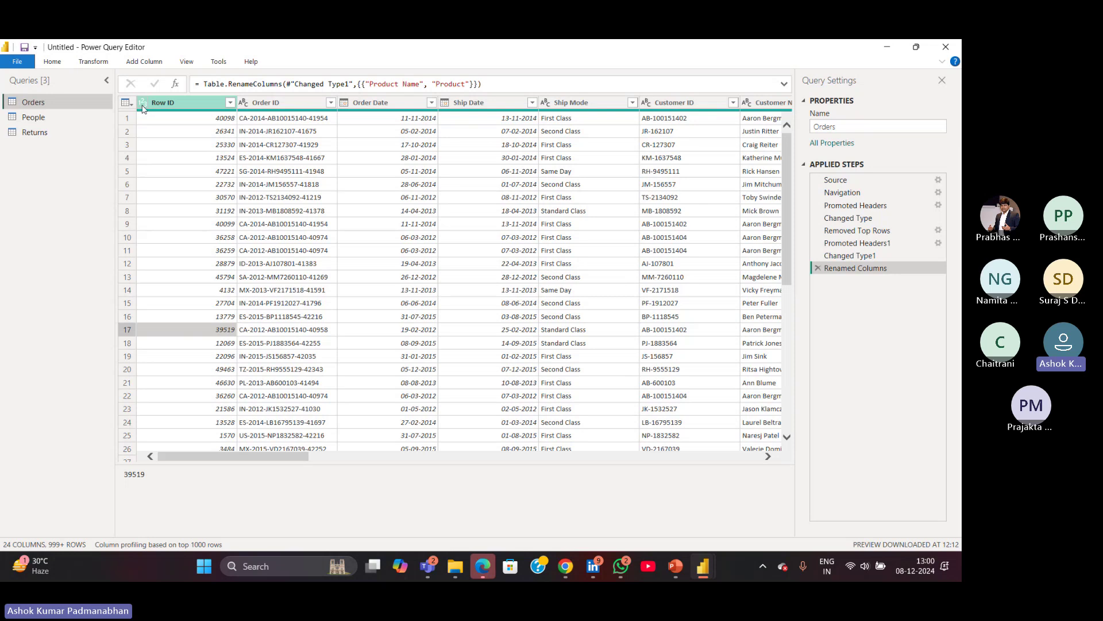
mouse_move(621, 566)
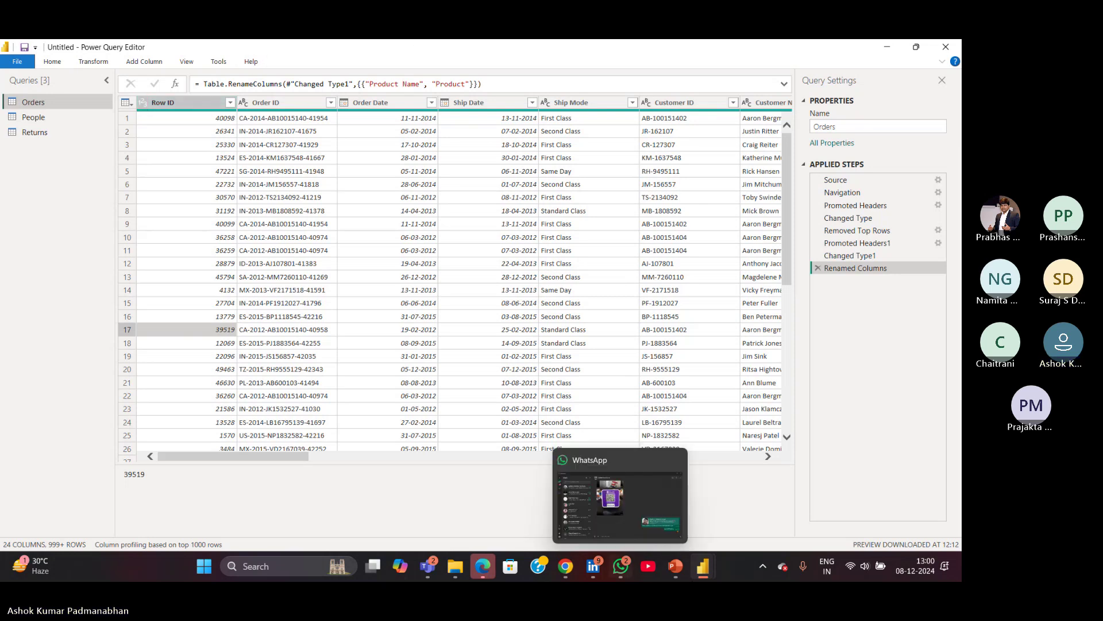
mouse_move(429, 567)
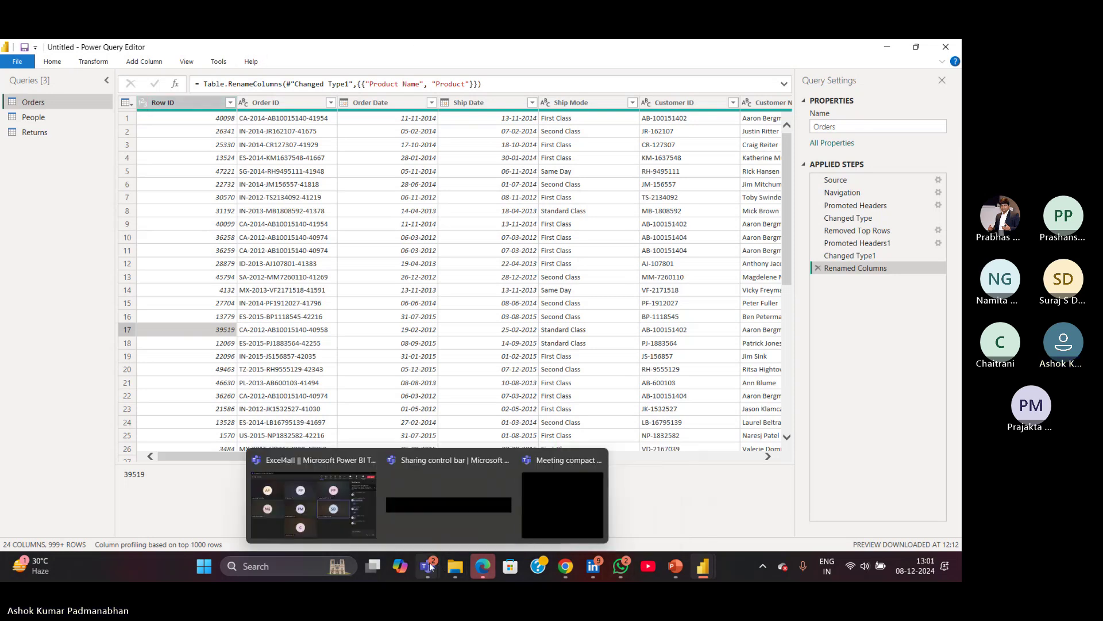
click(600, 502)
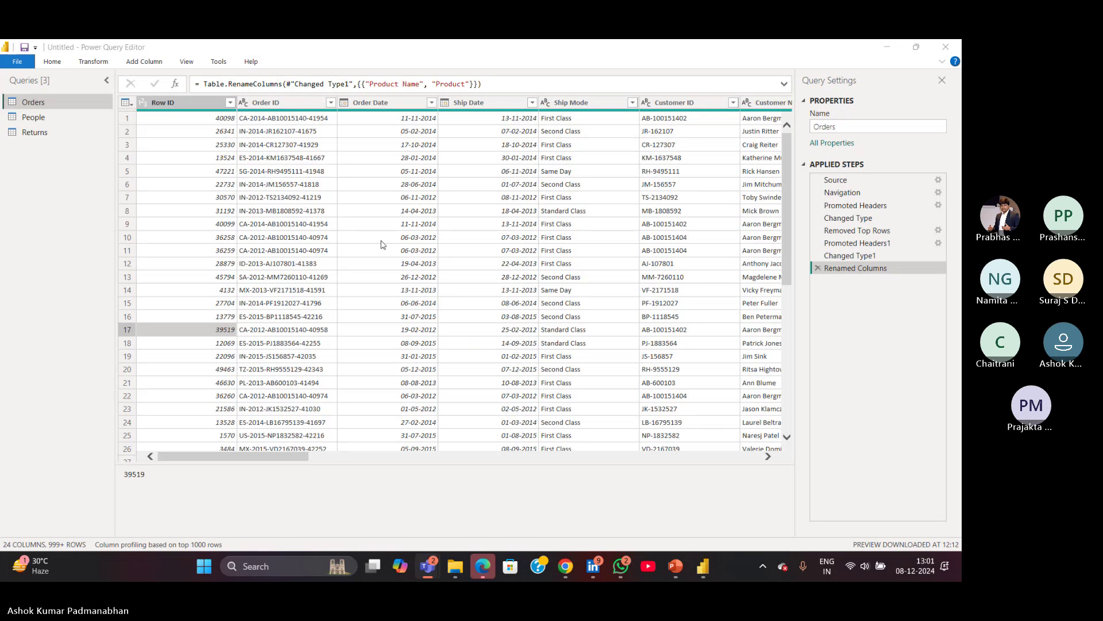
click(144, 102)
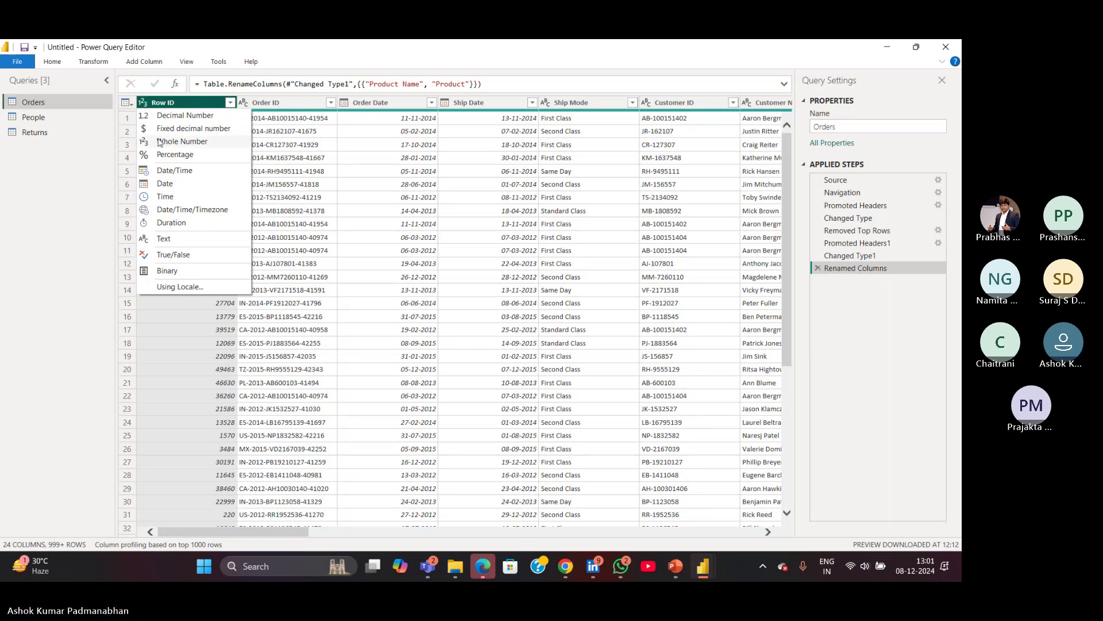
click(289, 224)
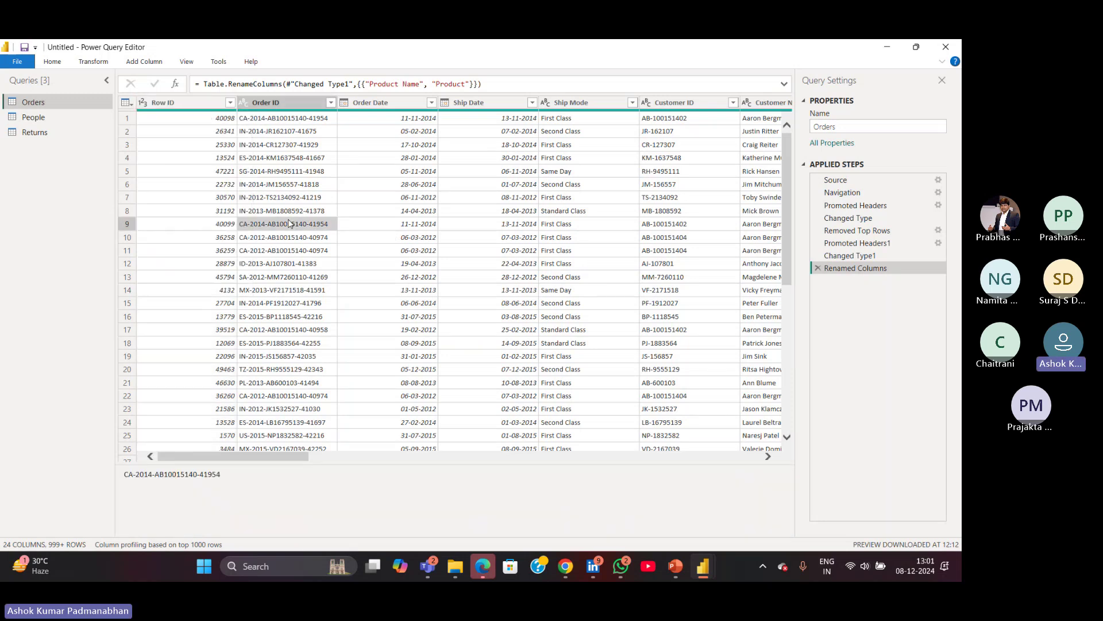
click(145, 104)
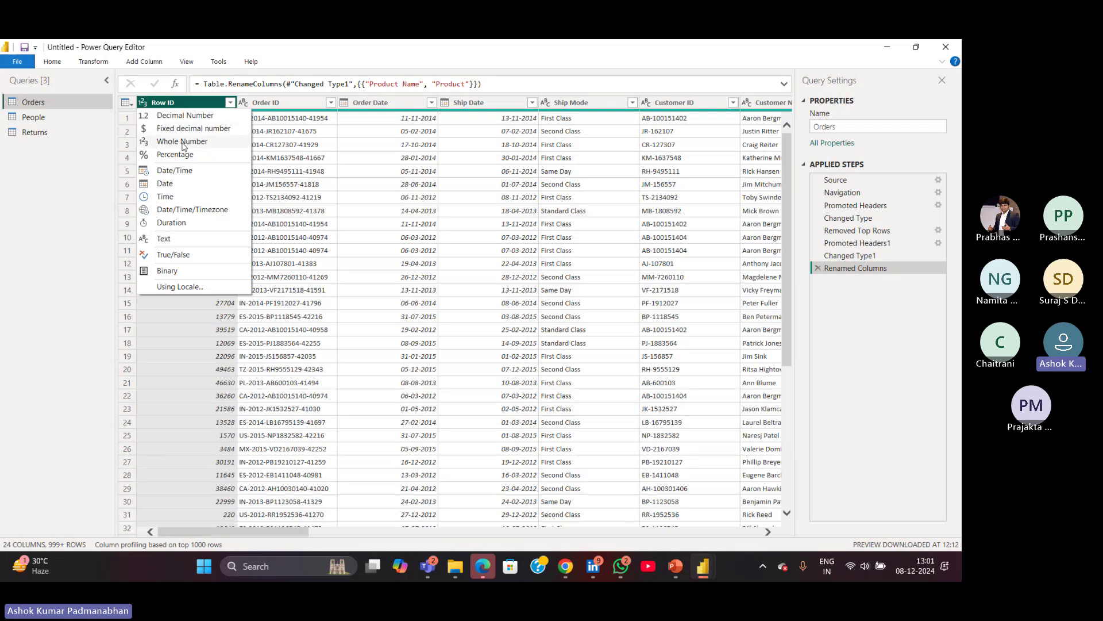
click(689, 223)
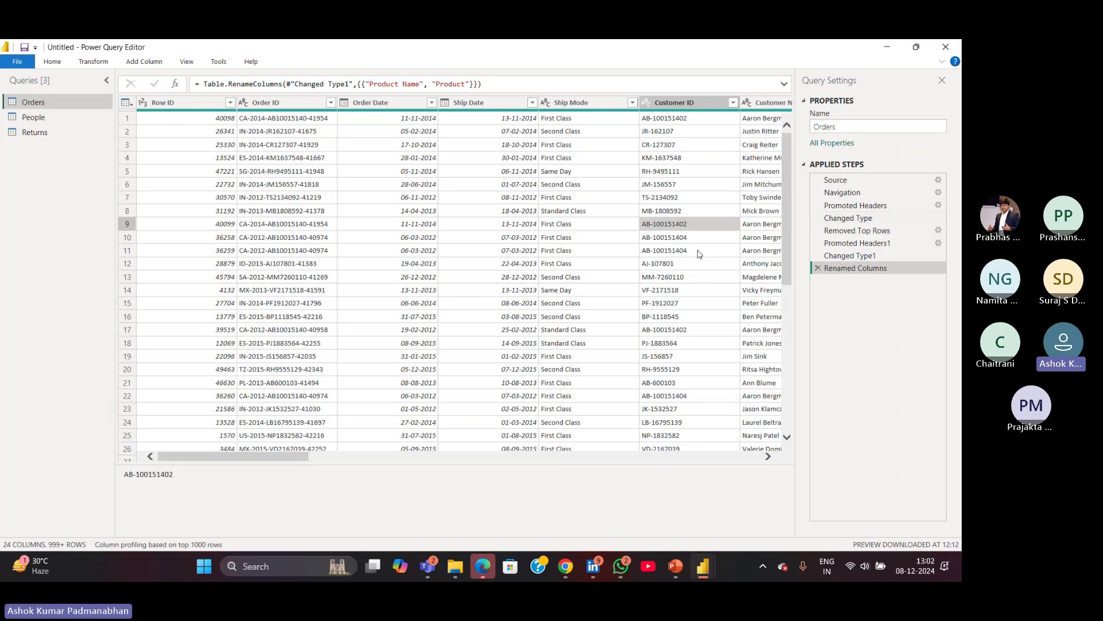
Change the data type of the Row ID column in the Orders query to Text.
click(150, 102)
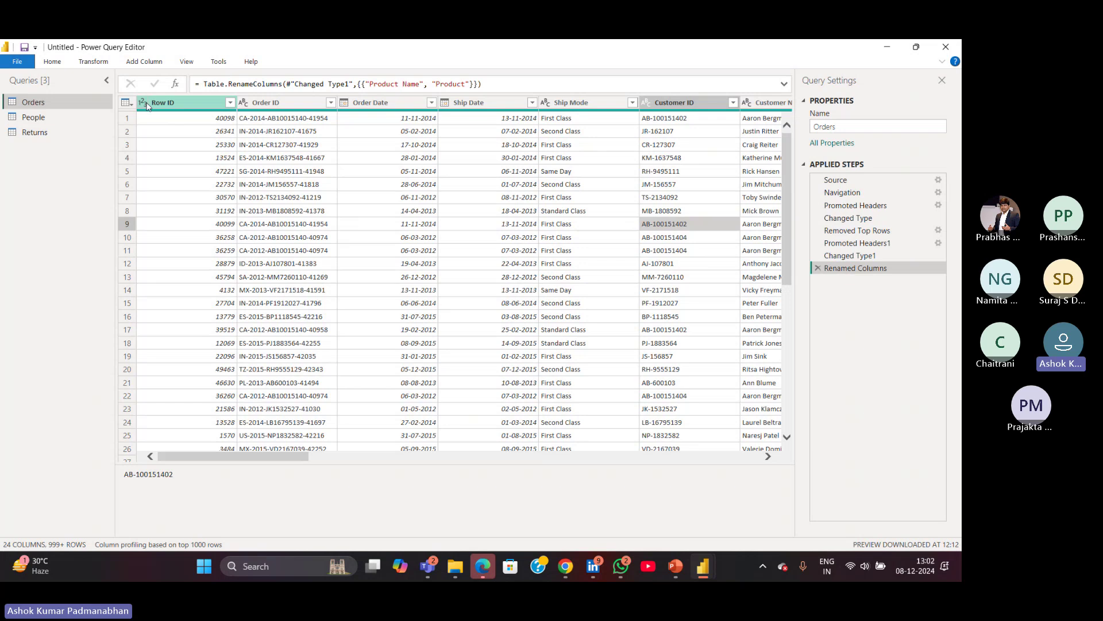
click(143, 102)
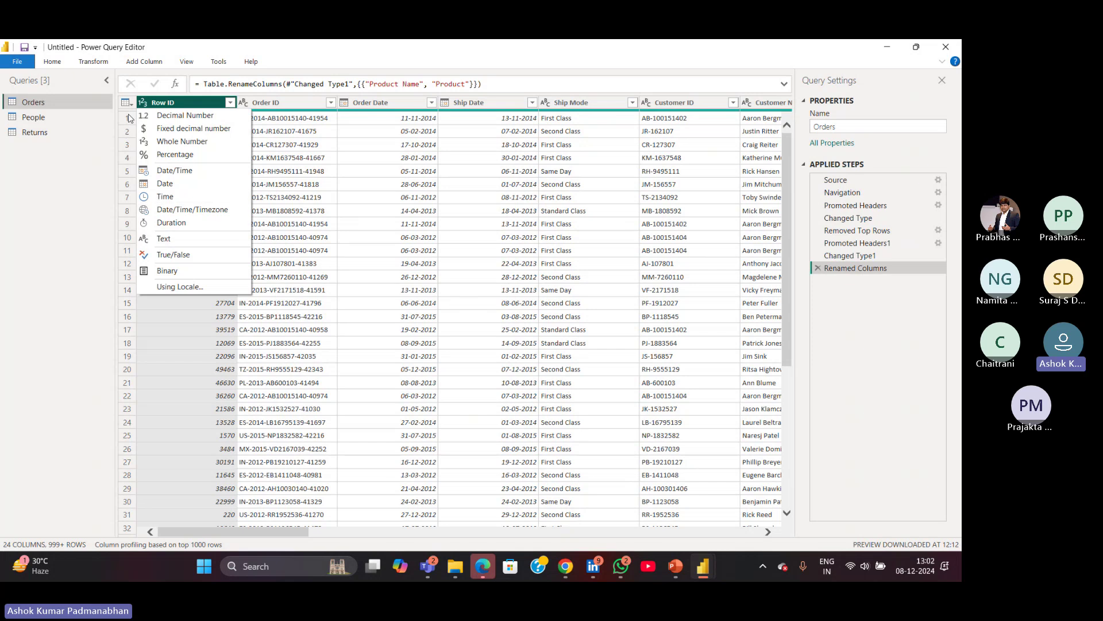
click(164, 238)
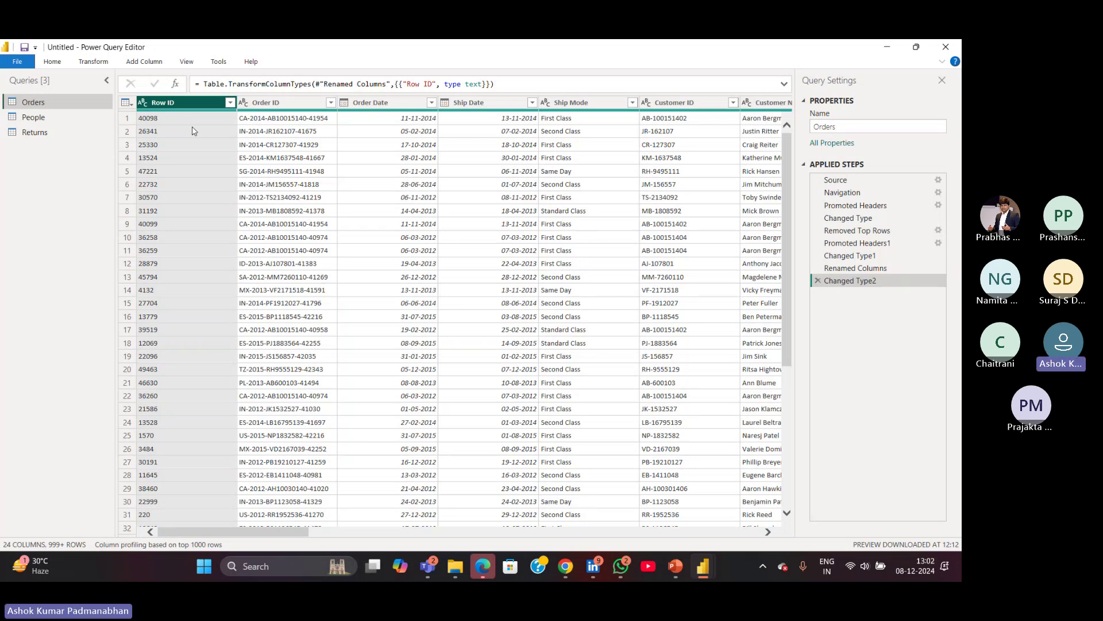
Reapply the Text data type to the Row ID column and look across the other columns of the Orders query.
click(143, 103)
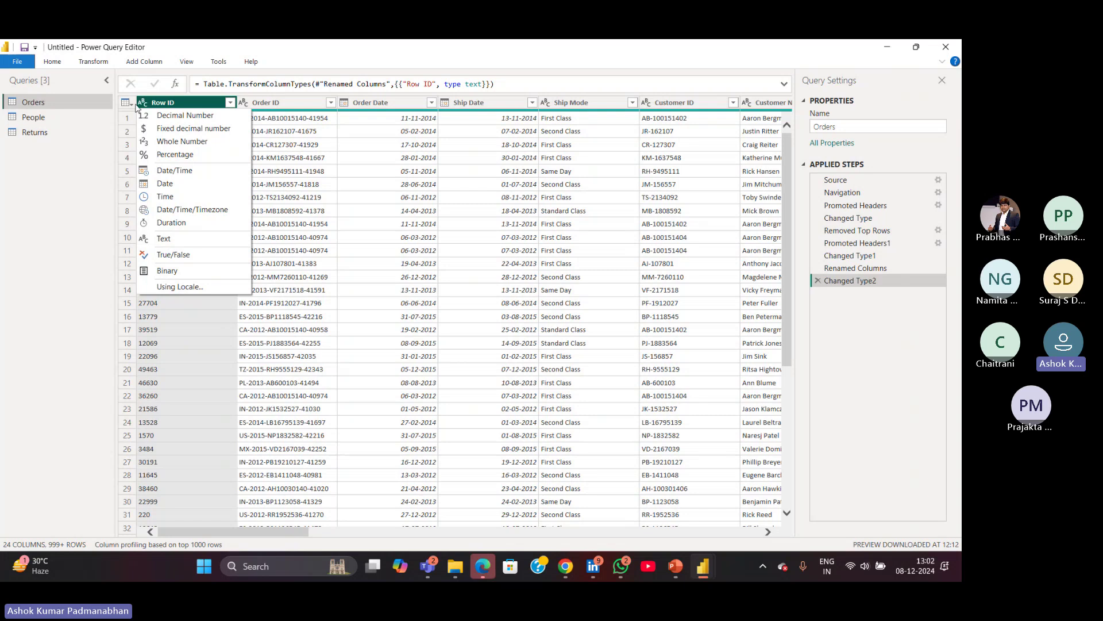
click(164, 239)
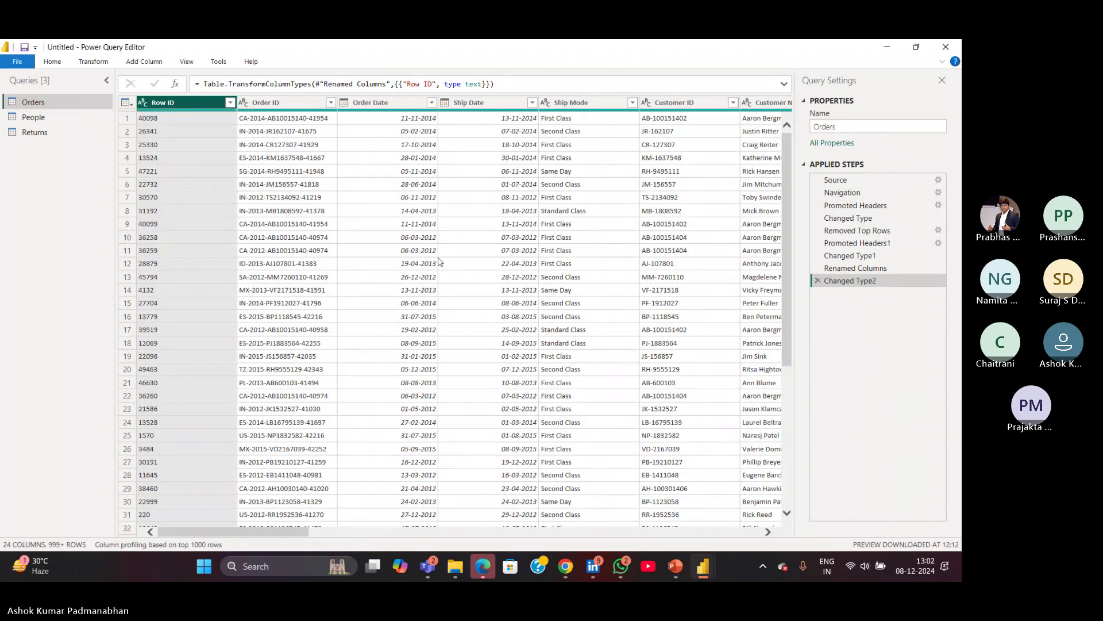
drag(257, 532, 590, 499)
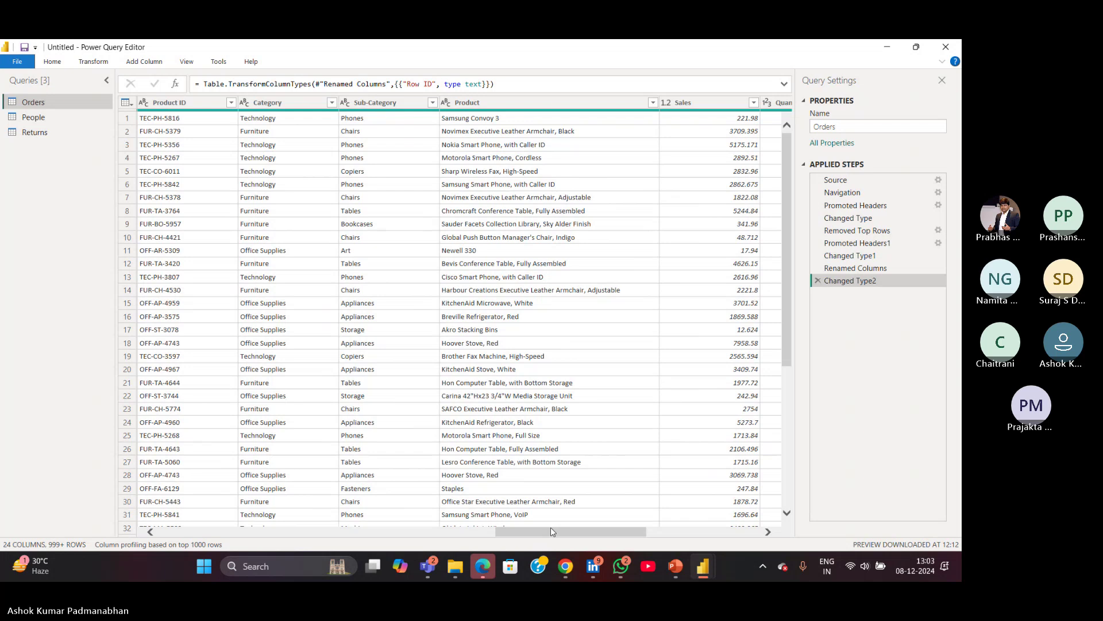
drag(551, 531, 213, 531)
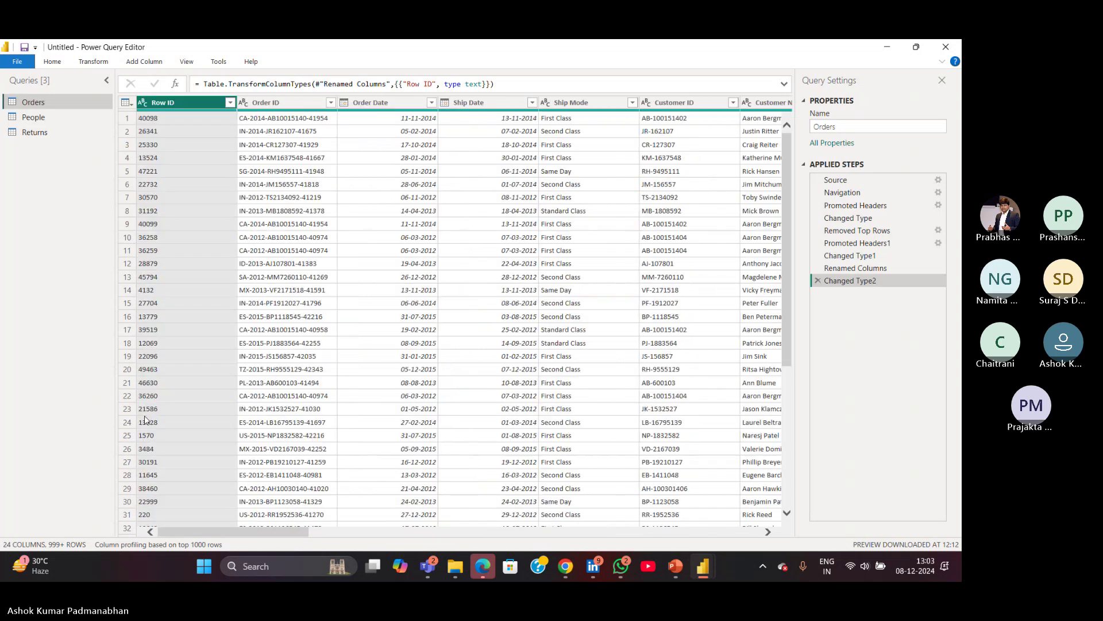
Delete the Row ID type-change step from the Orders query and set the Row ID column's data type to Text again.
click(143, 108)
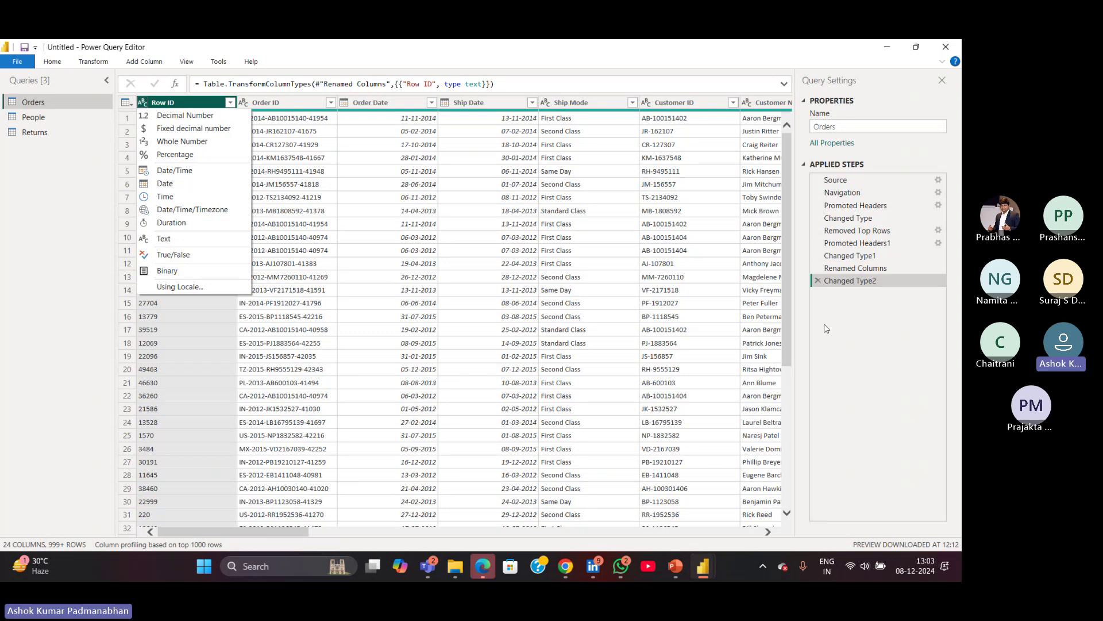
click(817, 281)
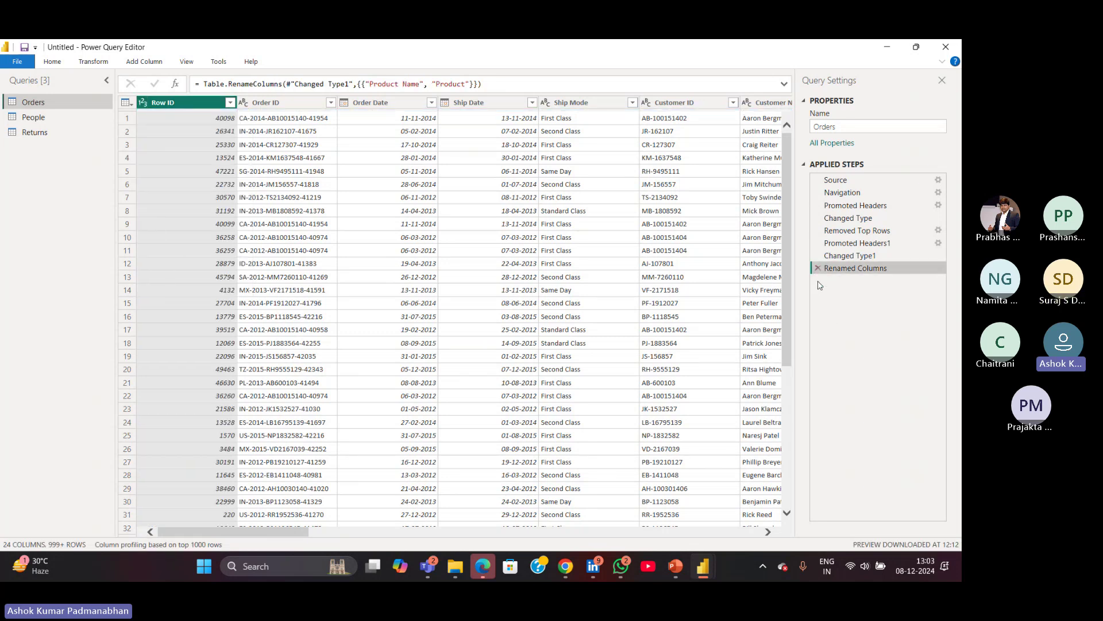
click(143, 107)
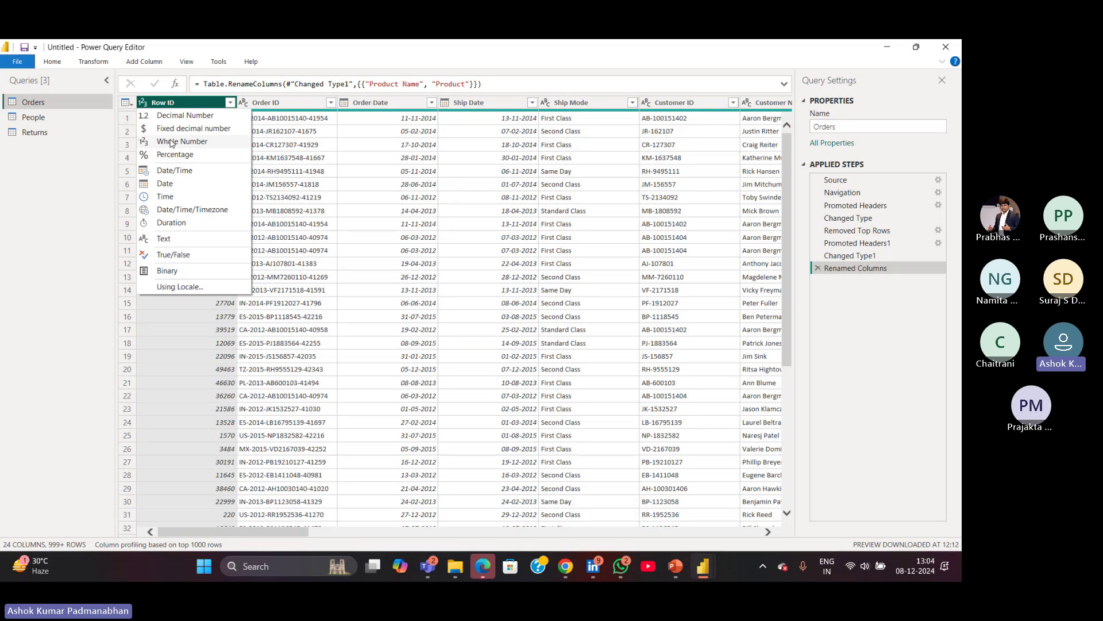
click(146, 244)
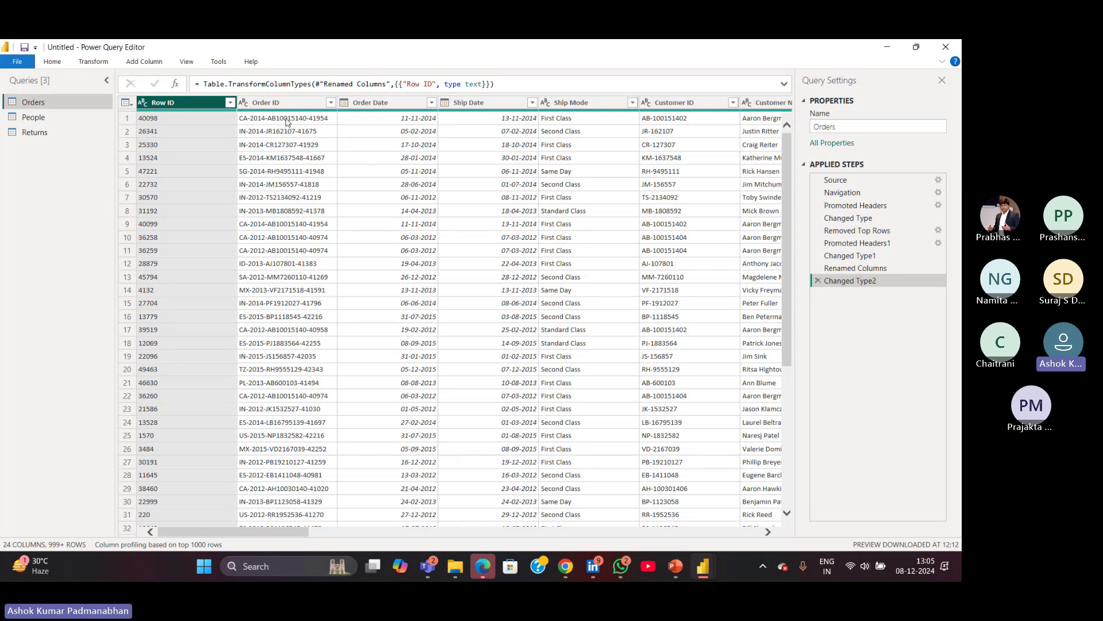
Check the data type options of the Order ID column in the Orders query.
click(268, 103)
click(246, 103)
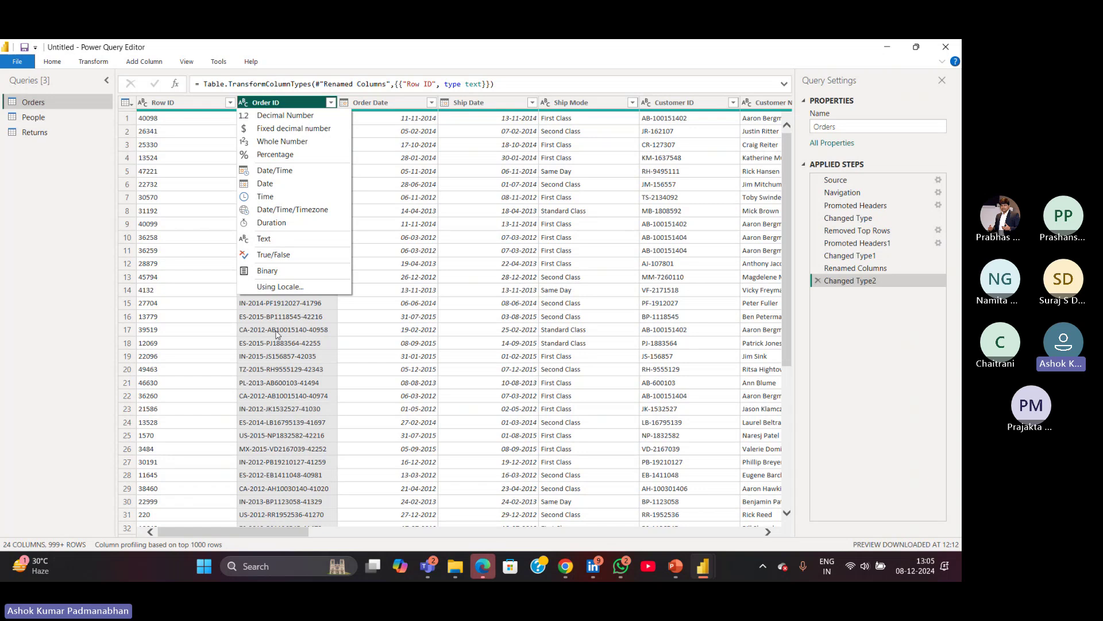
click(276, 334)
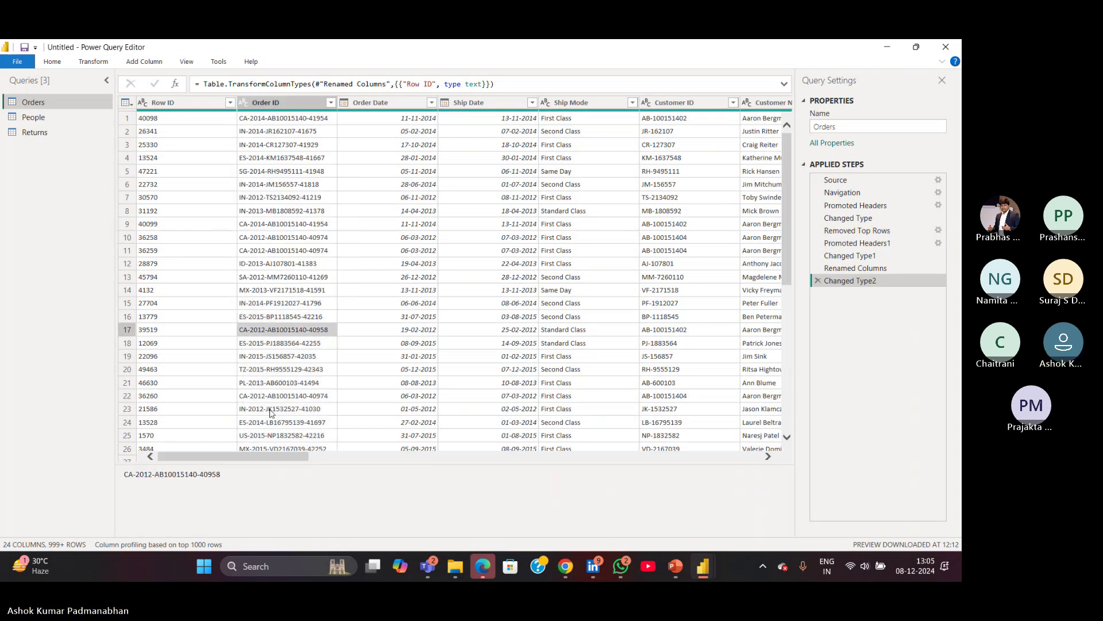
Check the date values and data type options of the Order Date and Ship Date columns.
drag(261, 458, 286, 463)
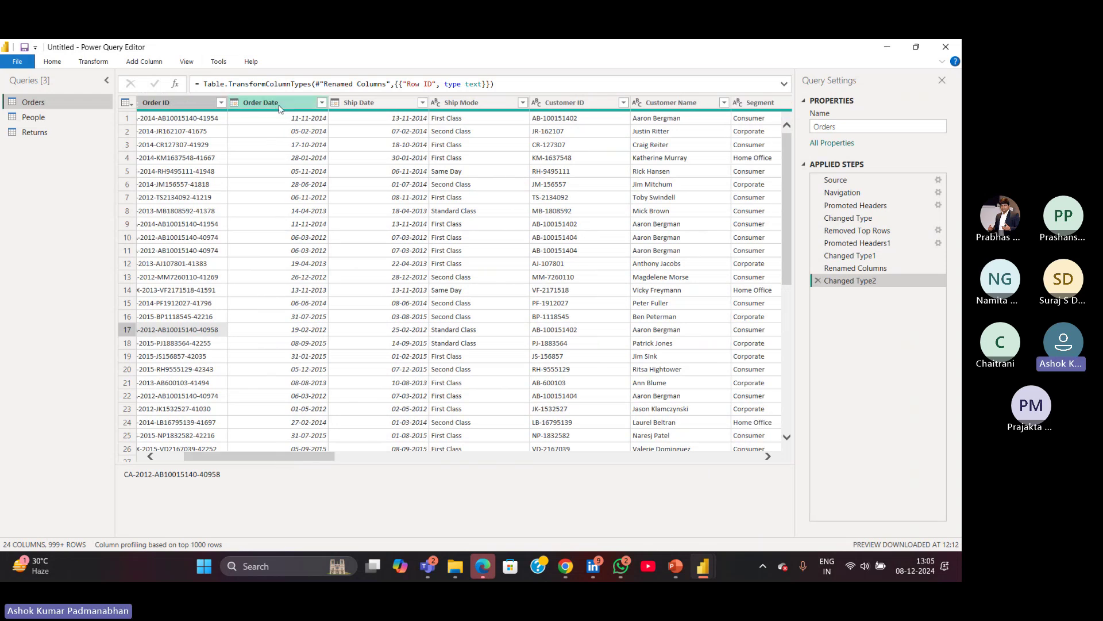
click(235, 103)
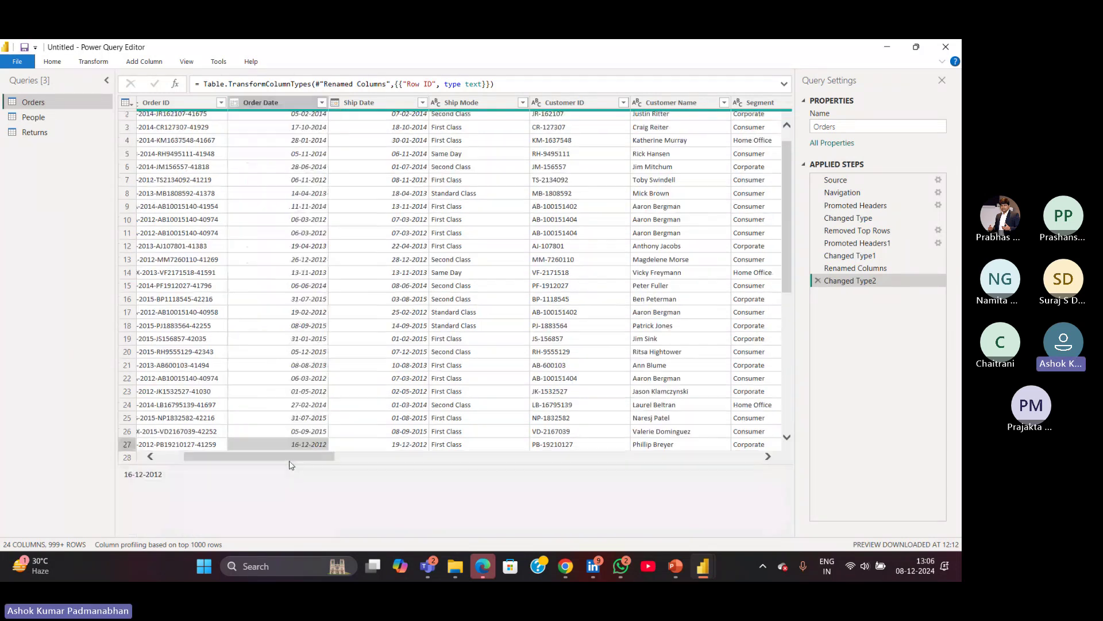
click(292, 466)
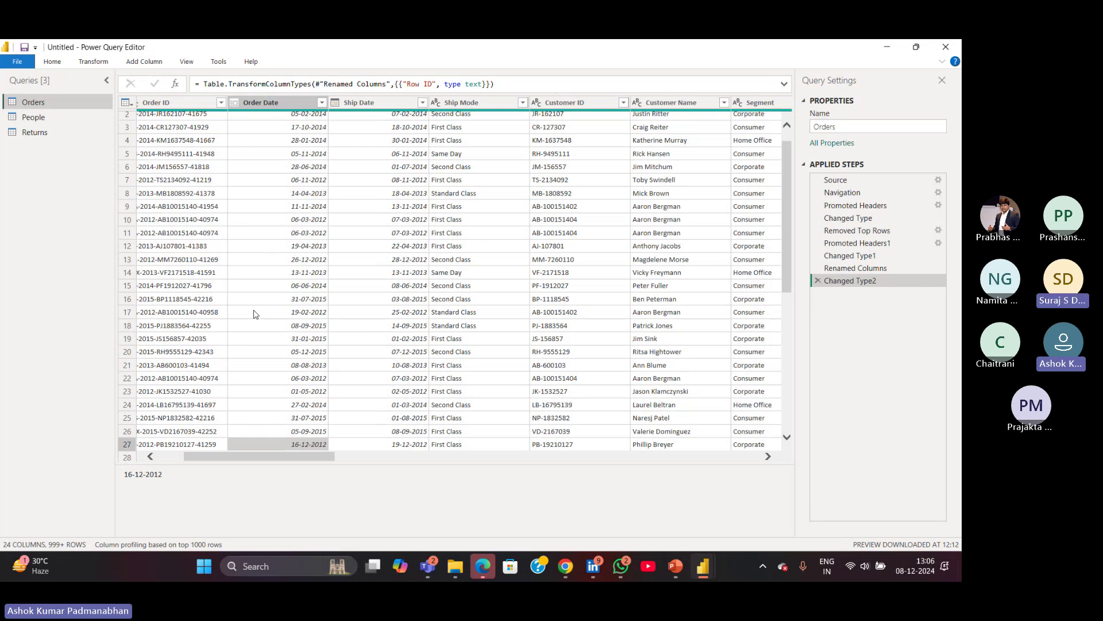
scroll(789, 181, up, 1)
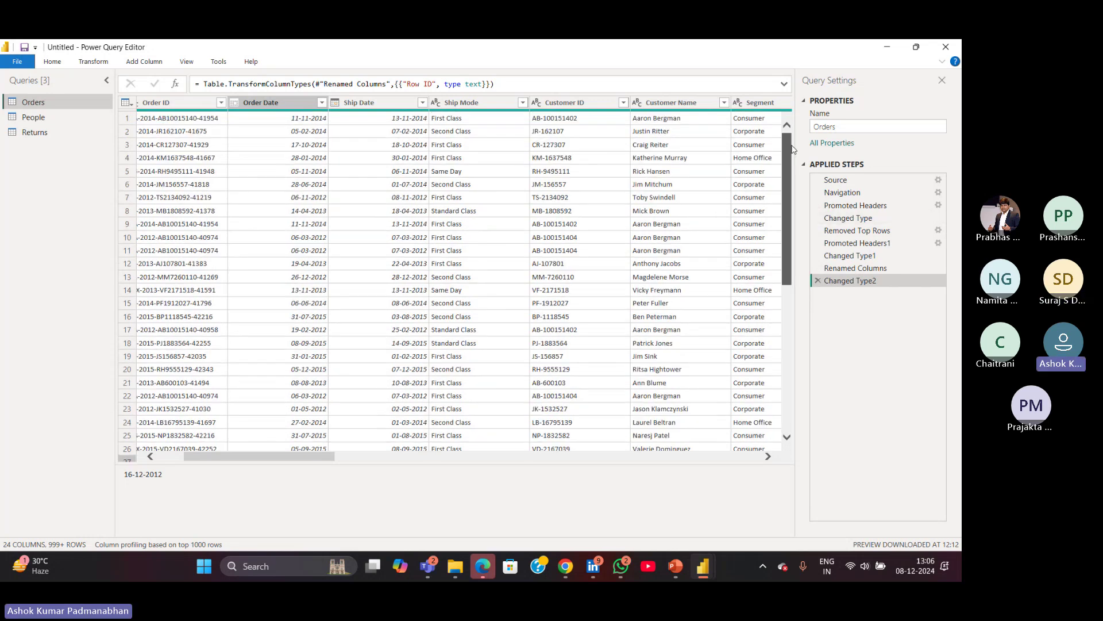
click(305, 120)
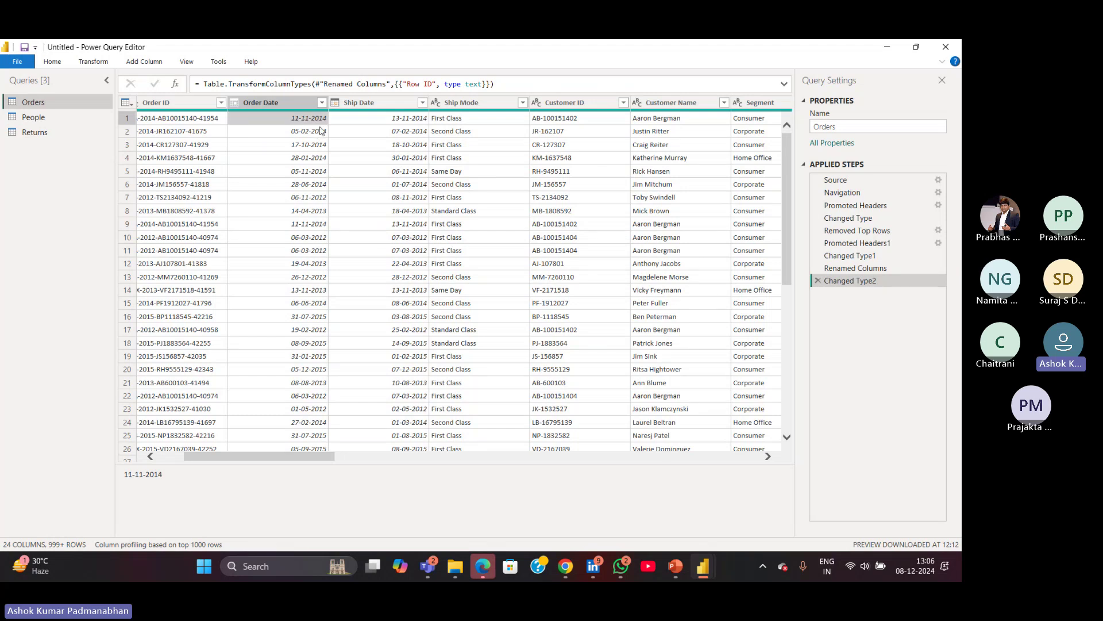
click(237, 106)
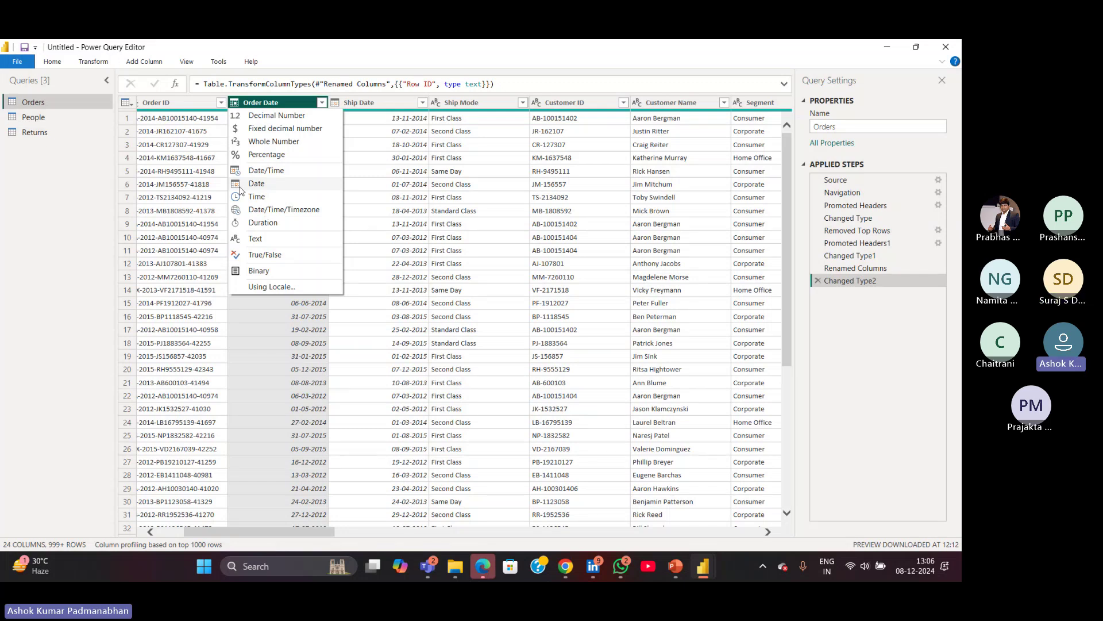
click(396, 184)
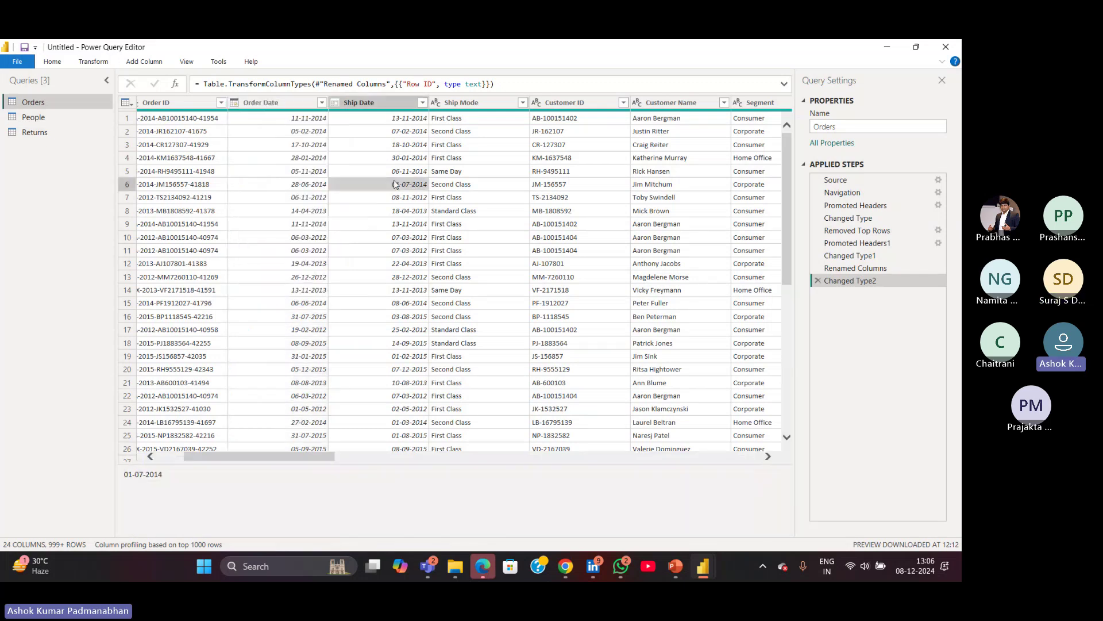
click(335, 103)
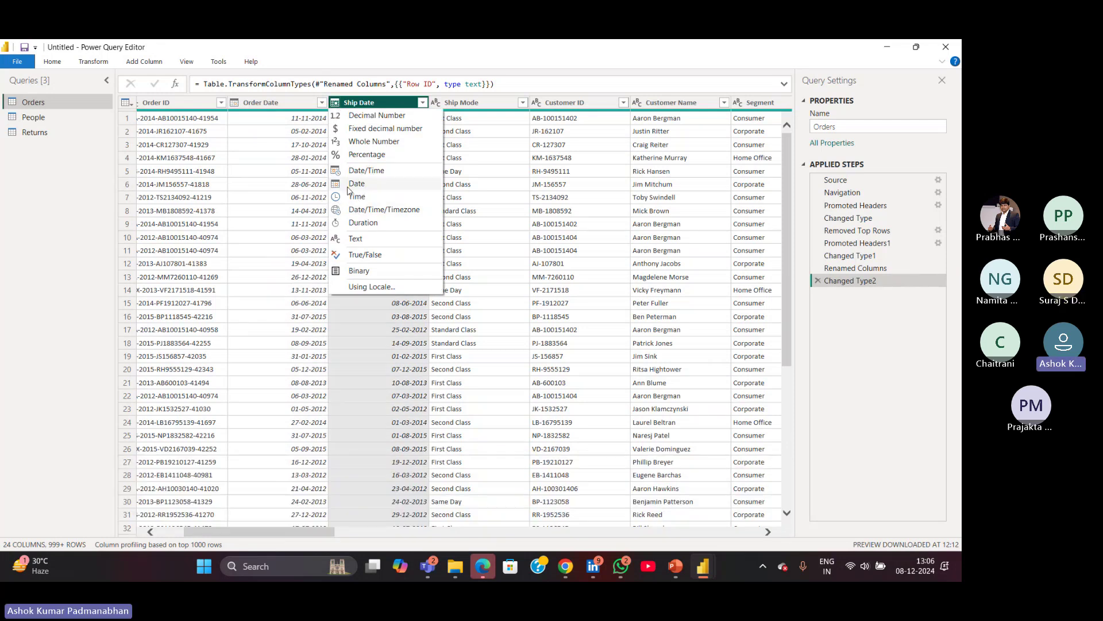
click(492, 189)
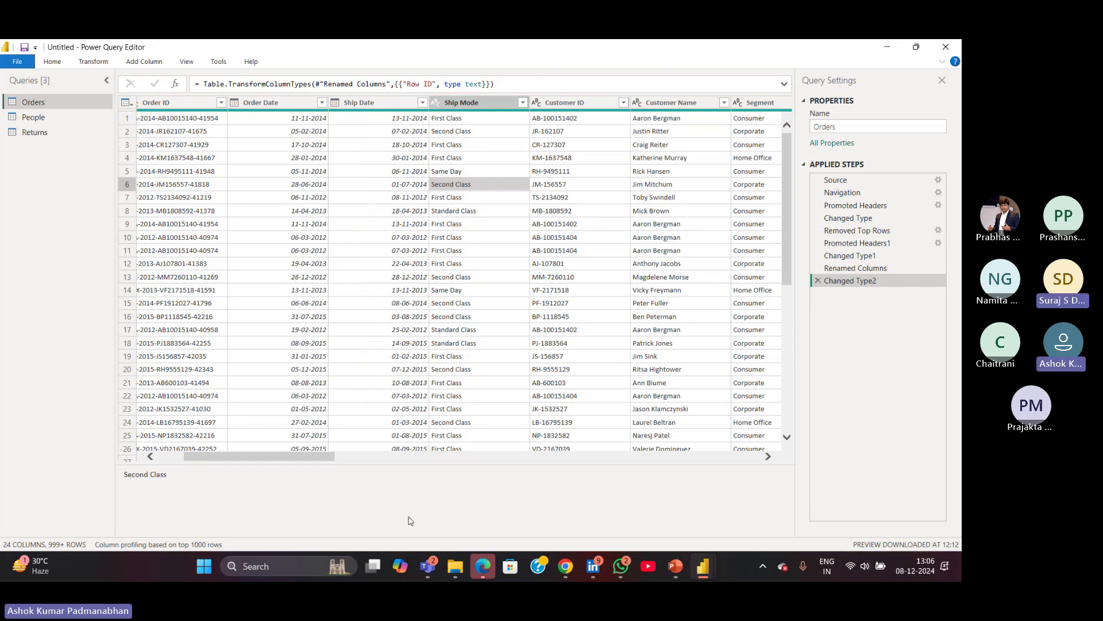
Change the data type of the Postal Code column in the Orders query to Text.
drag(308, 457, 383, 454)
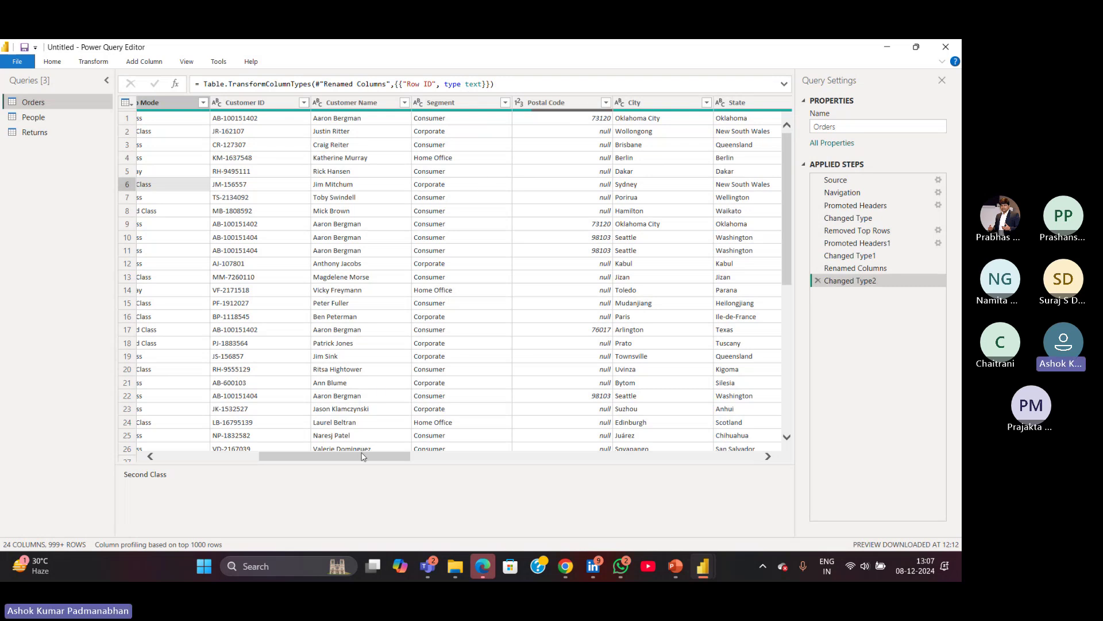
drag(362, 457, 399, 457)
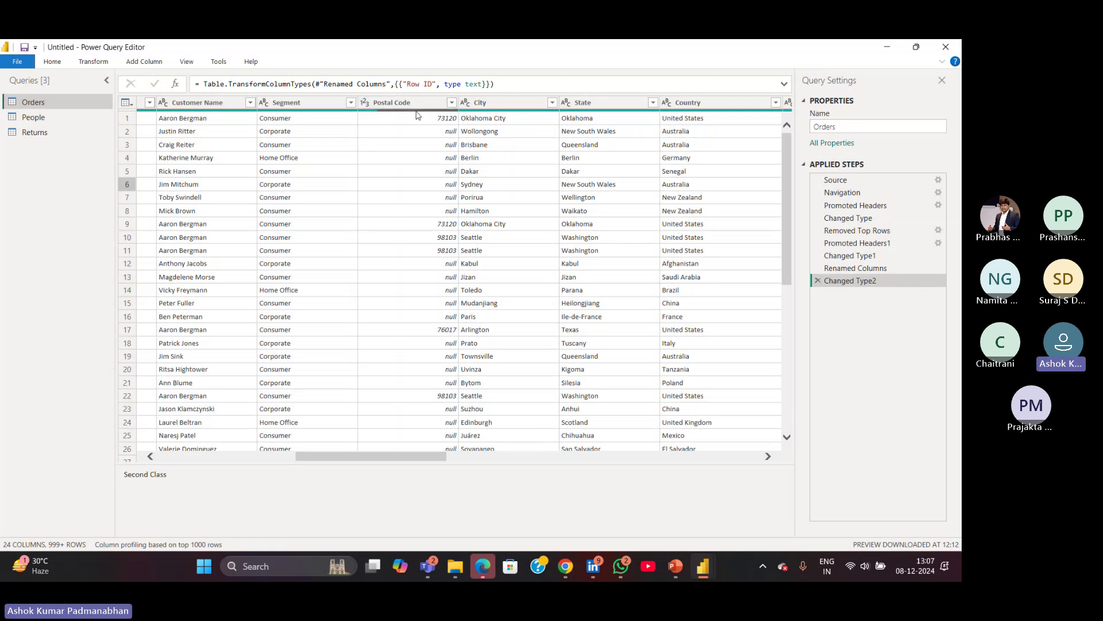
mouse_move(416, 113)
click(364, 105)
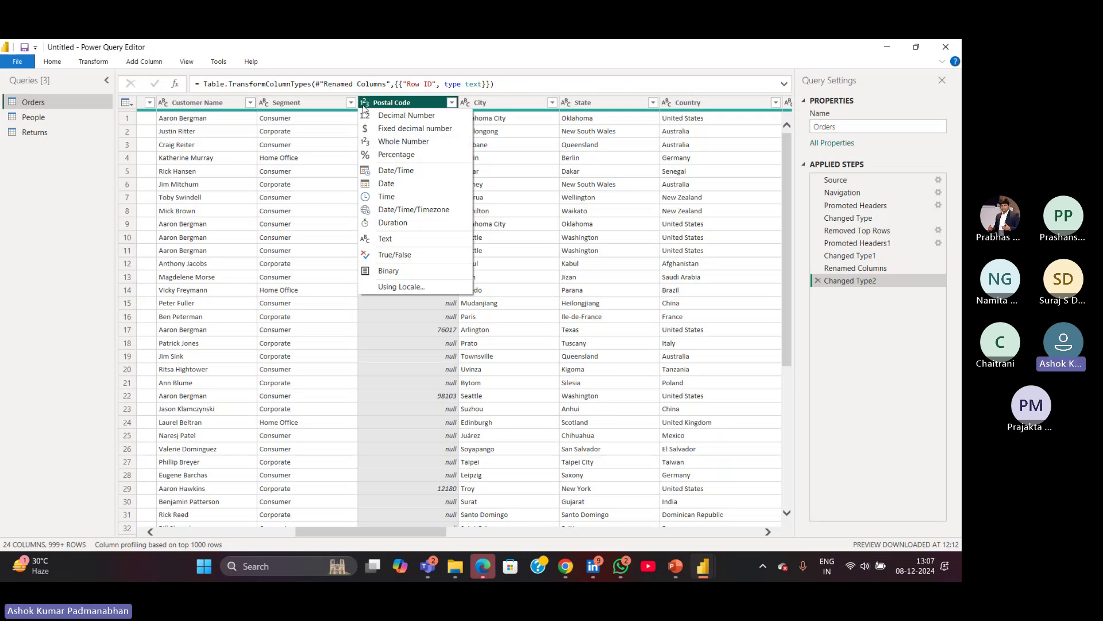
click(386, 239)
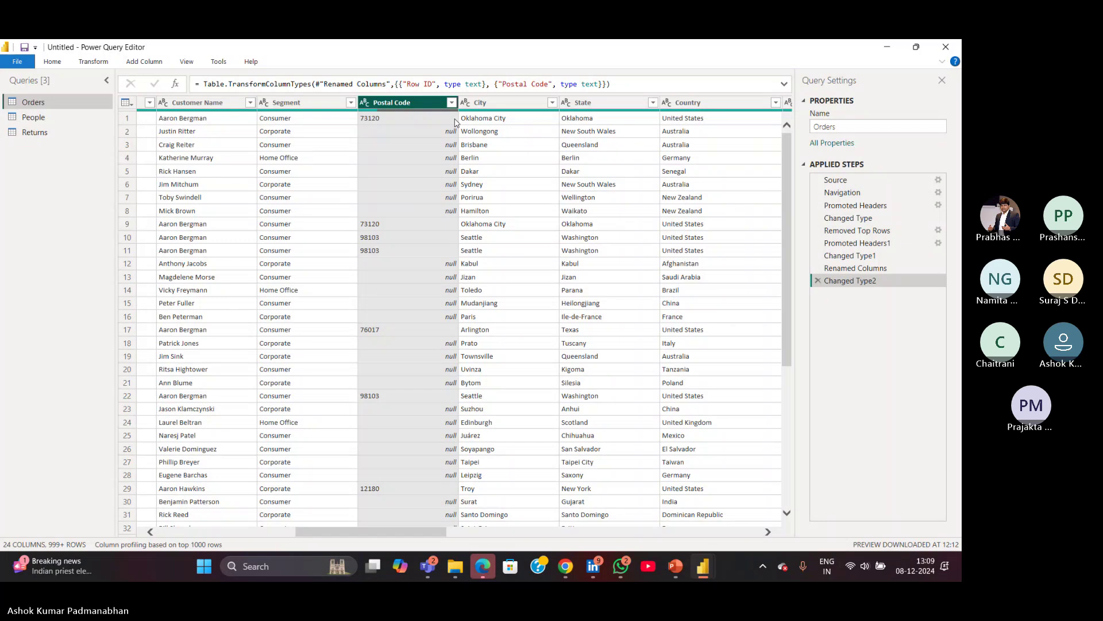
Replace the null values in the Postal Code column with "Not Available".
right_click(408, 103)
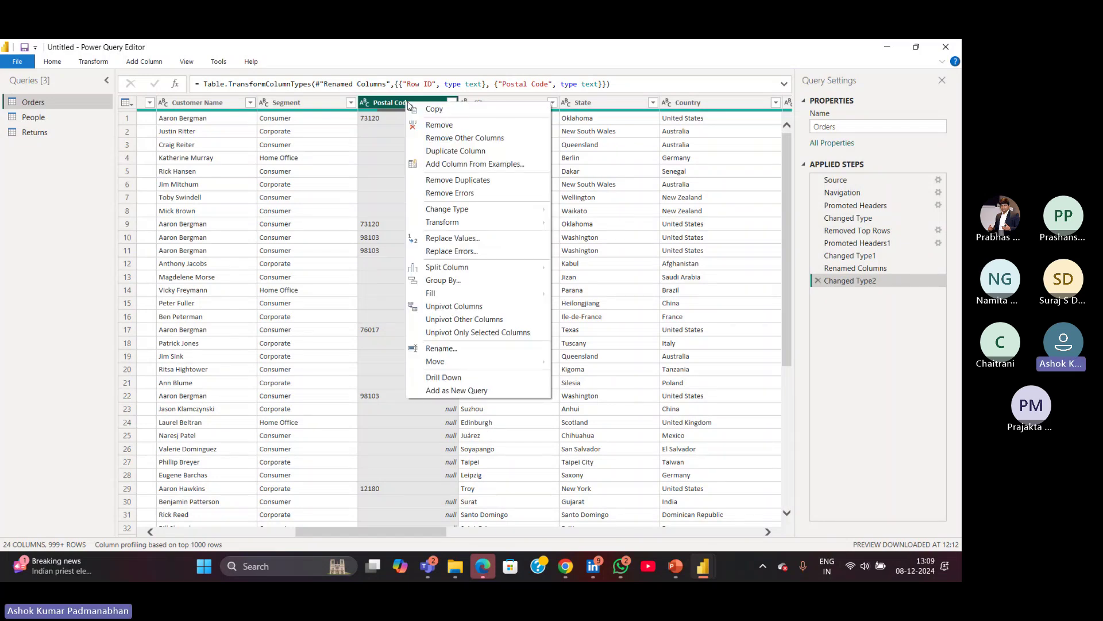
click(447, 240)
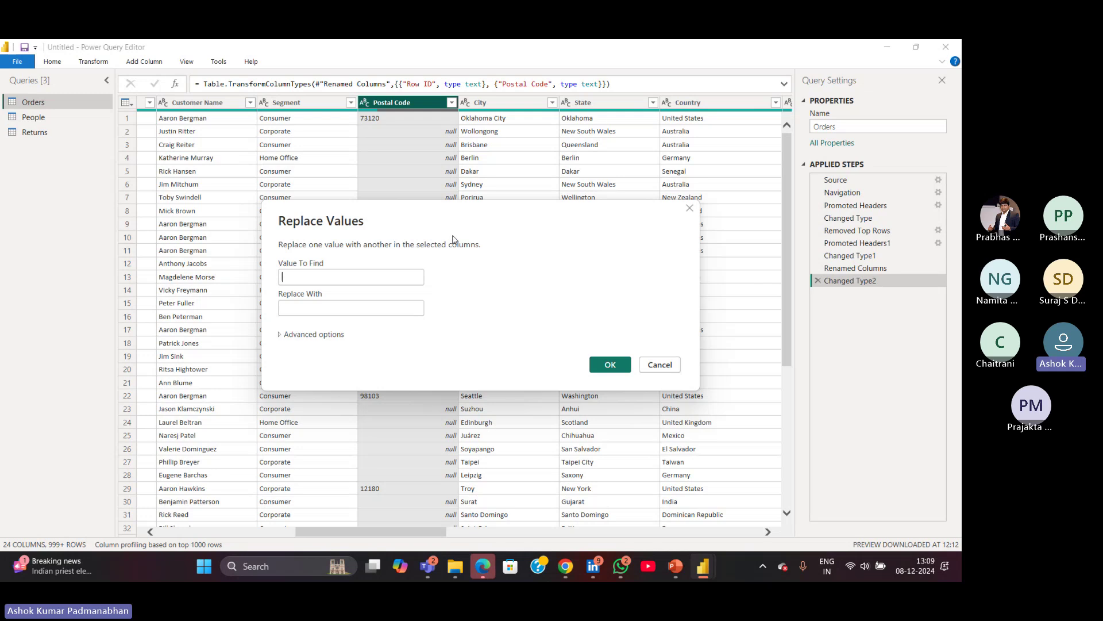
text(null)
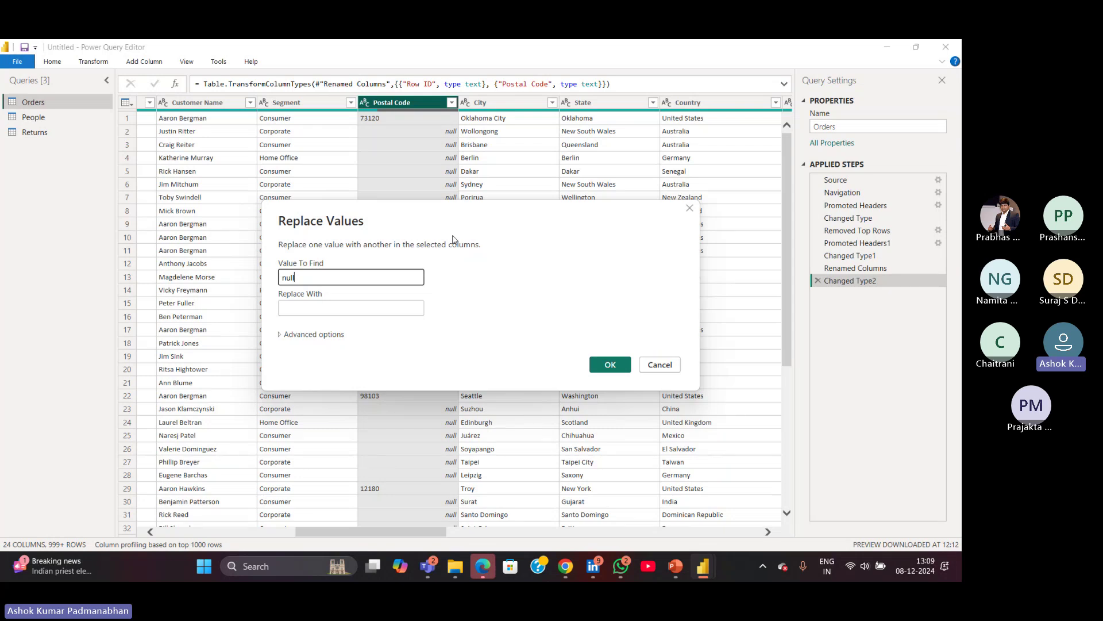
key(Tab)
text(Not )
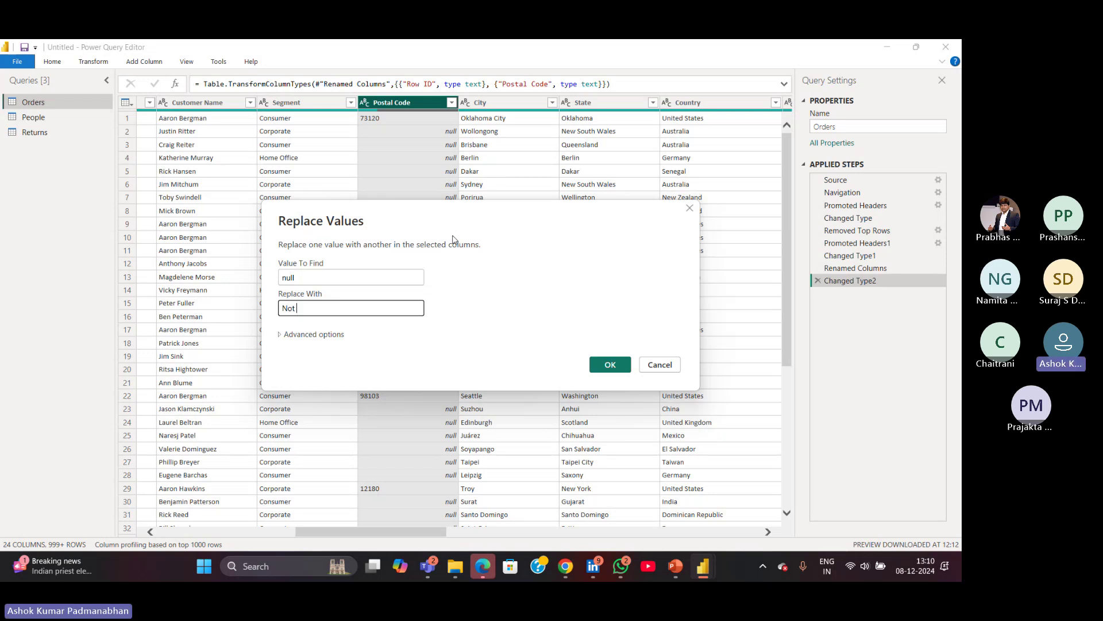
text(Available)
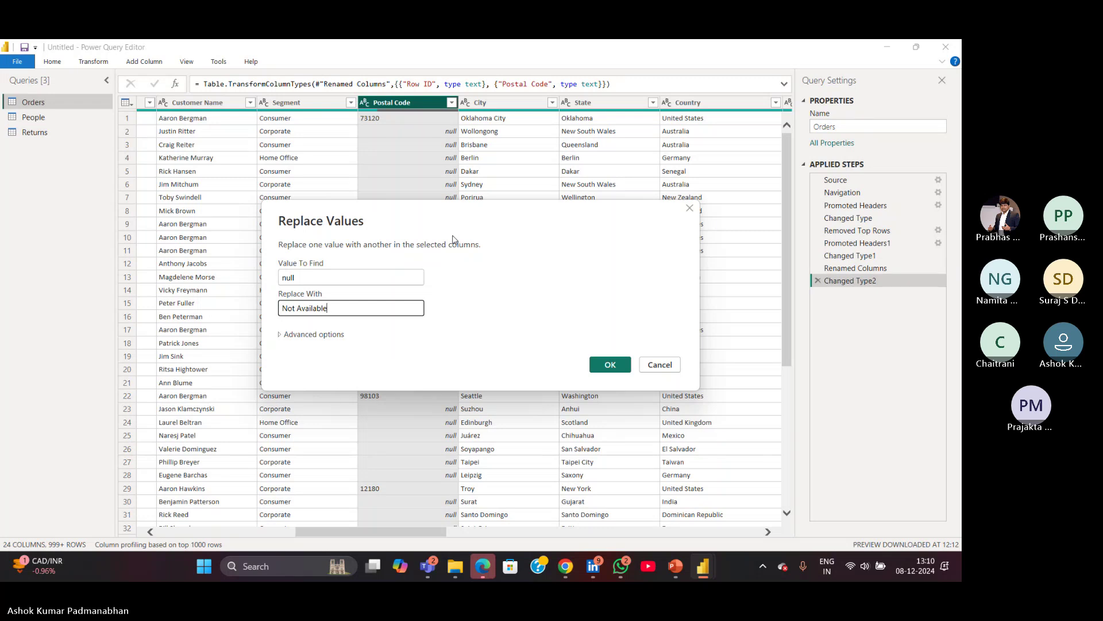
click(621, 371)
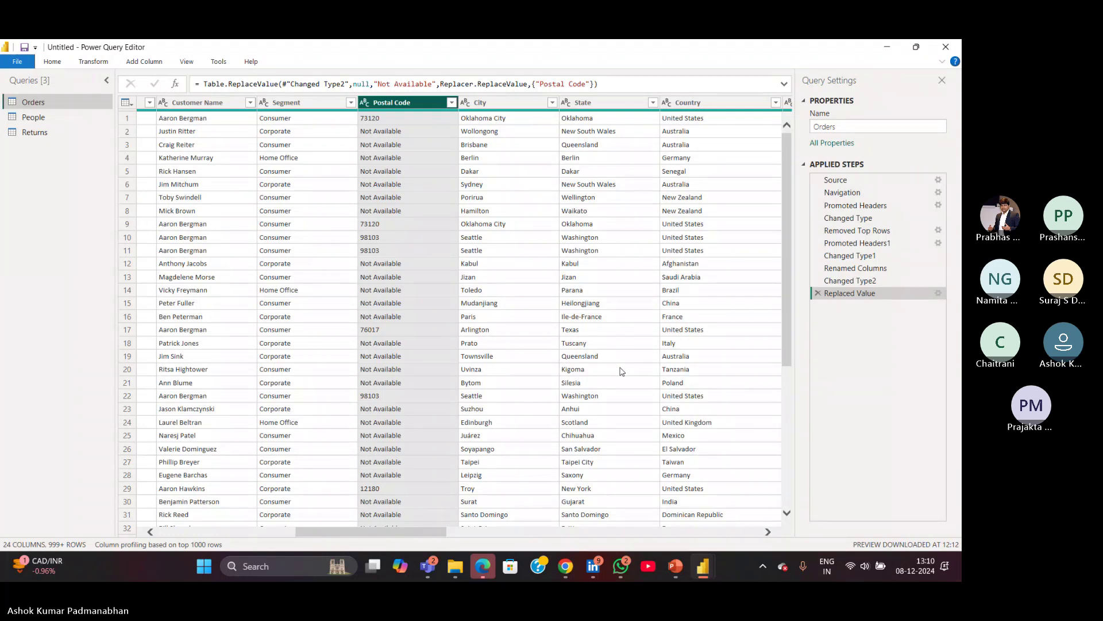
right_click(426, 105)
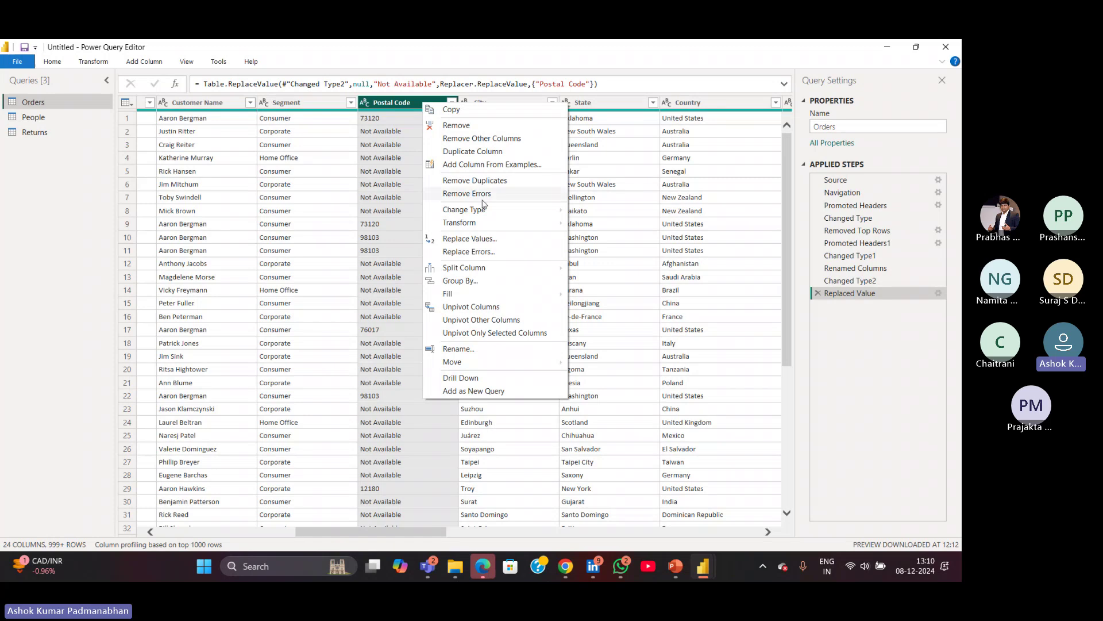
click(484, 239)
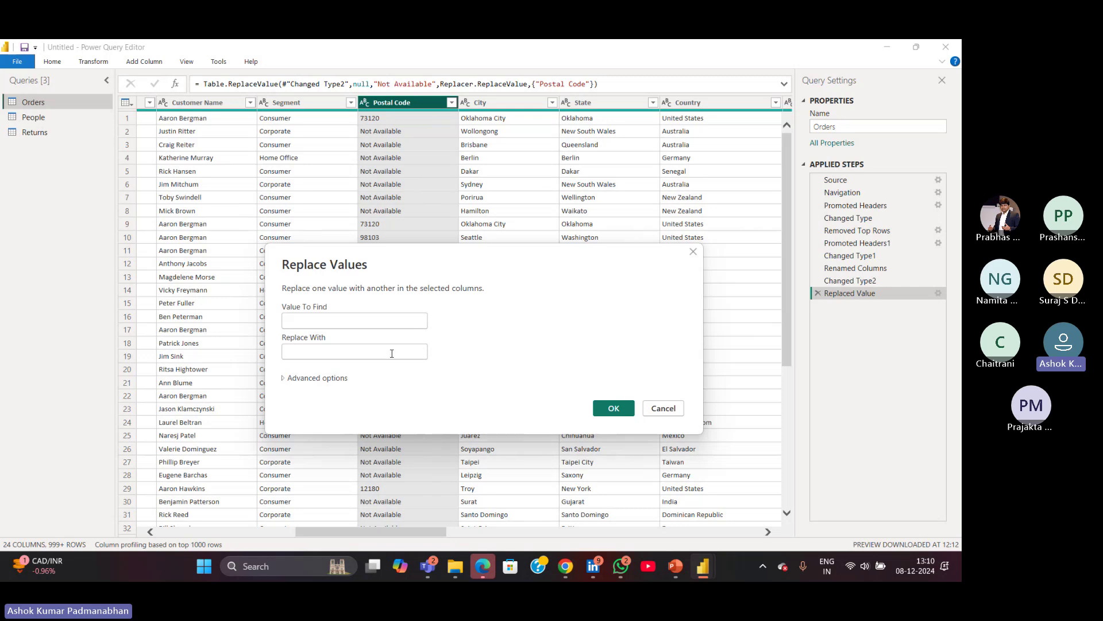
click(358, 321)
text(no)
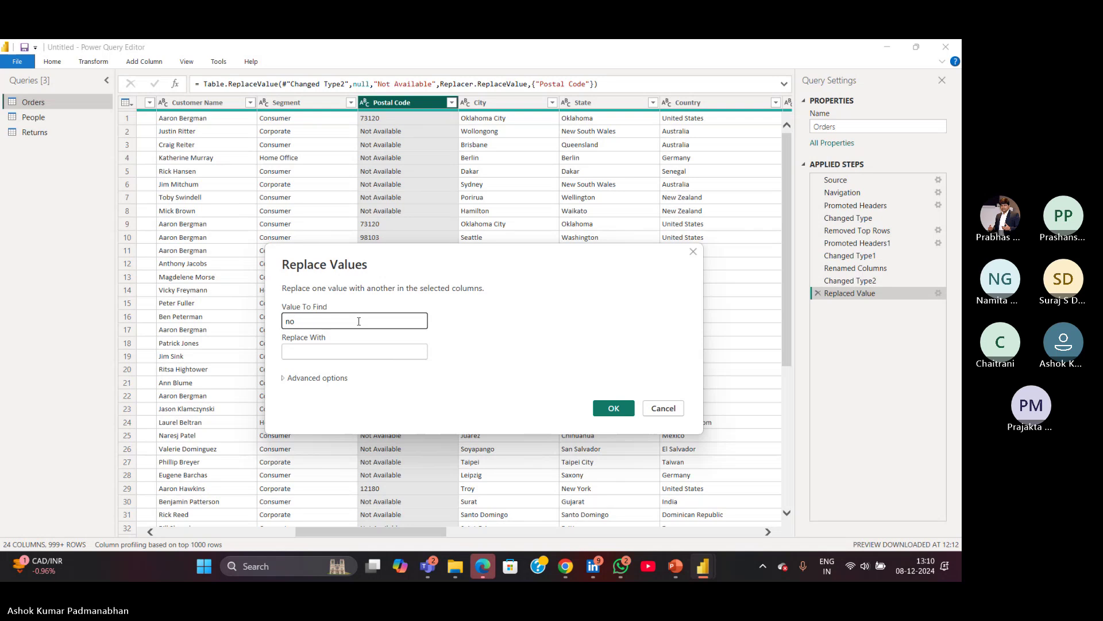
text(ull)
key(Tab)
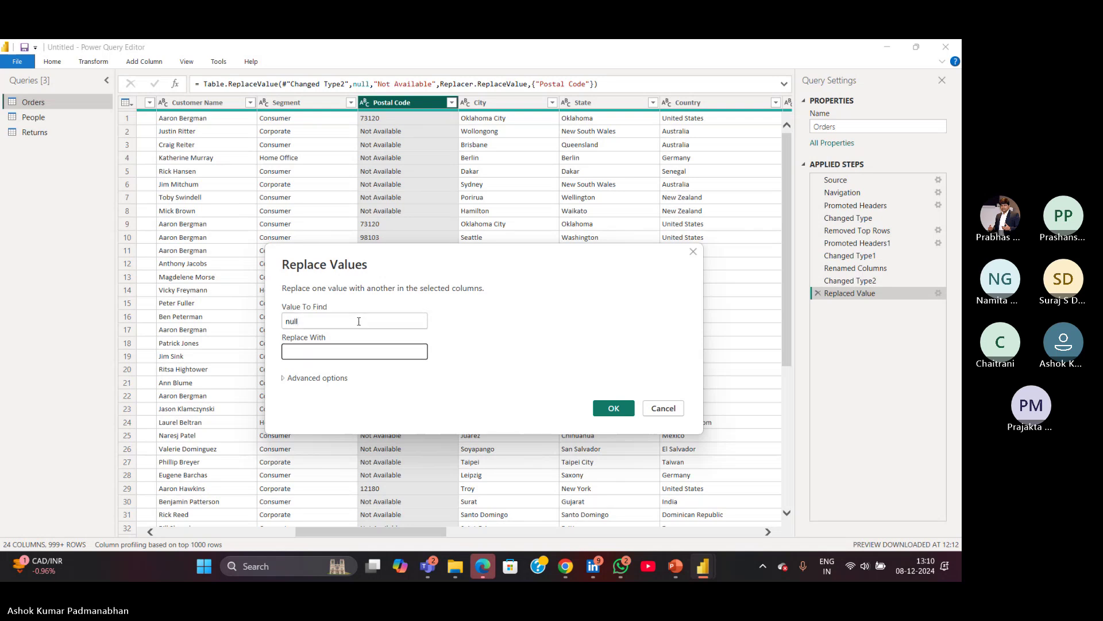
text(Not Available)
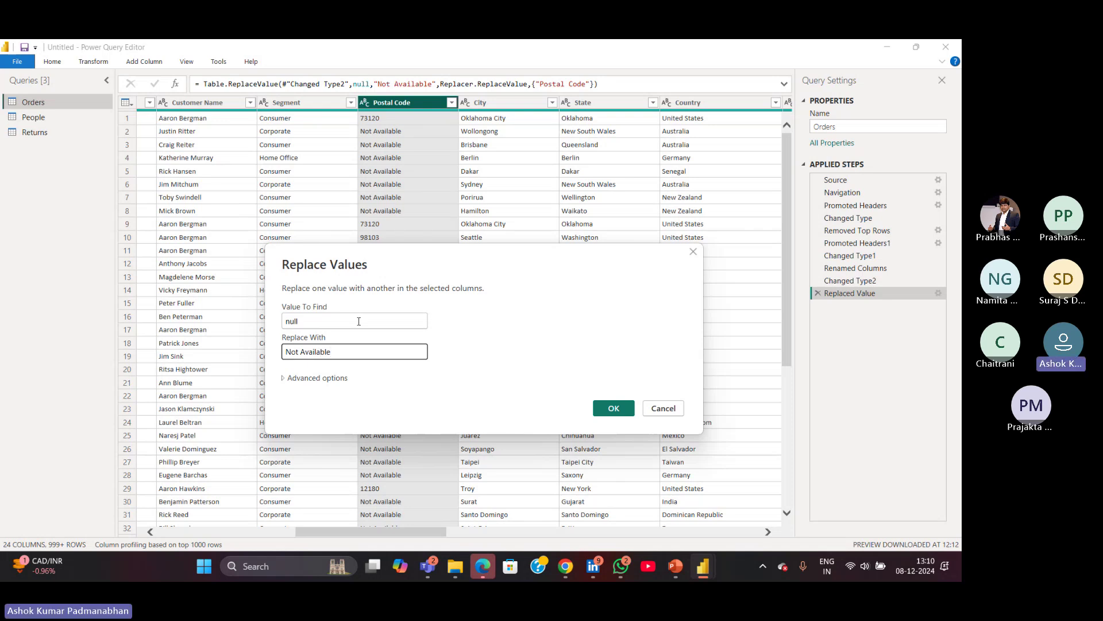
click(666, 410)
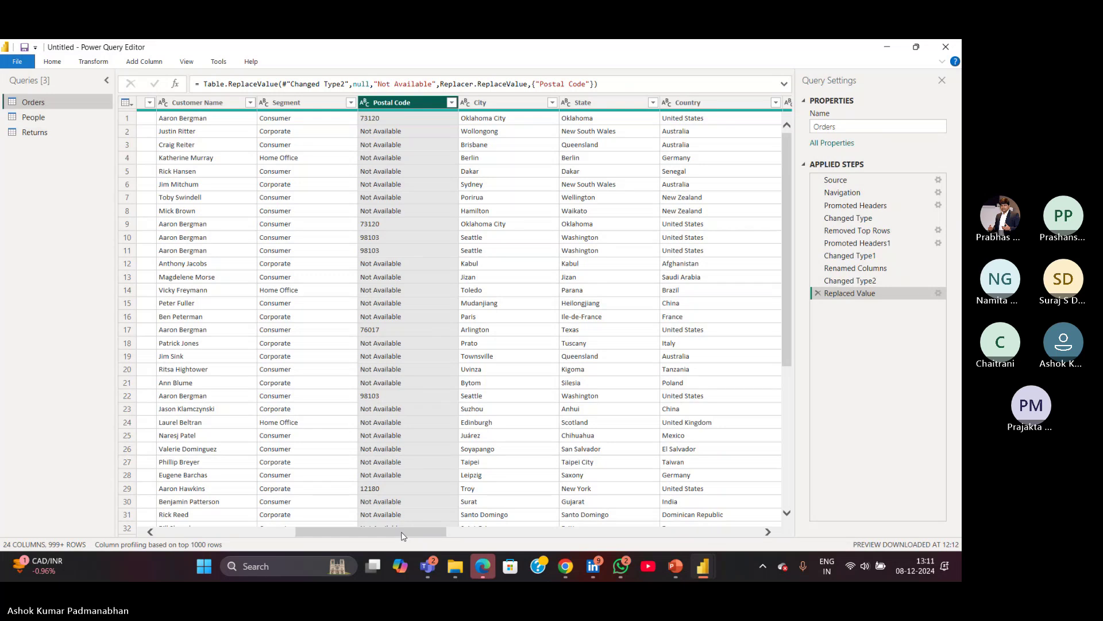
Replace the value "Null" with "Not Available" in the Postal Code column of the Orders query.
drag(403, 534, 425, 535)
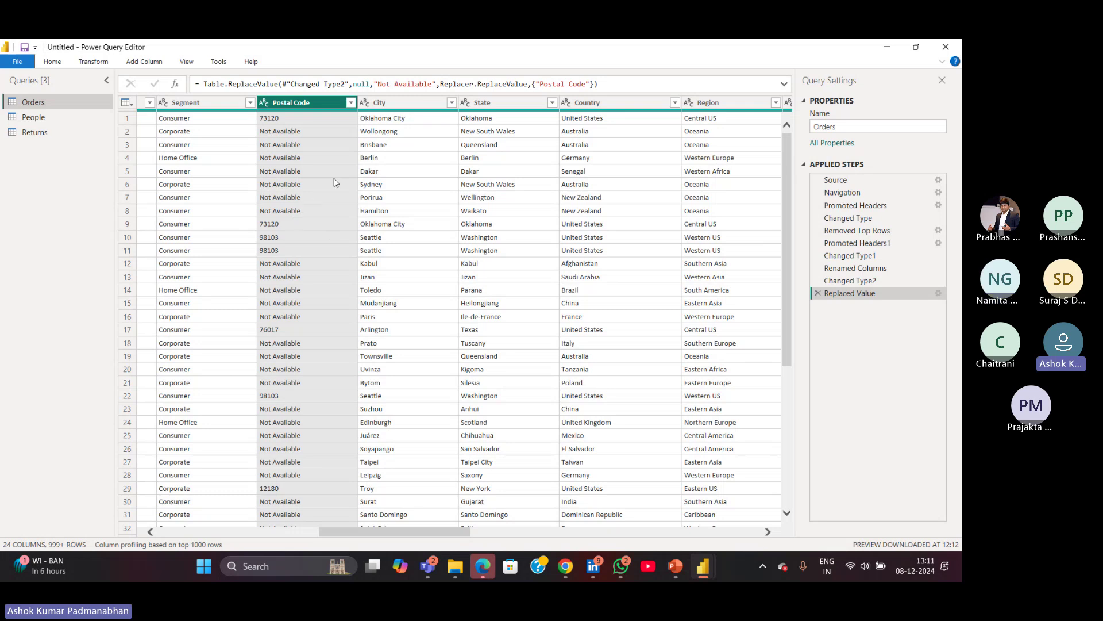
right_click(312, 104)
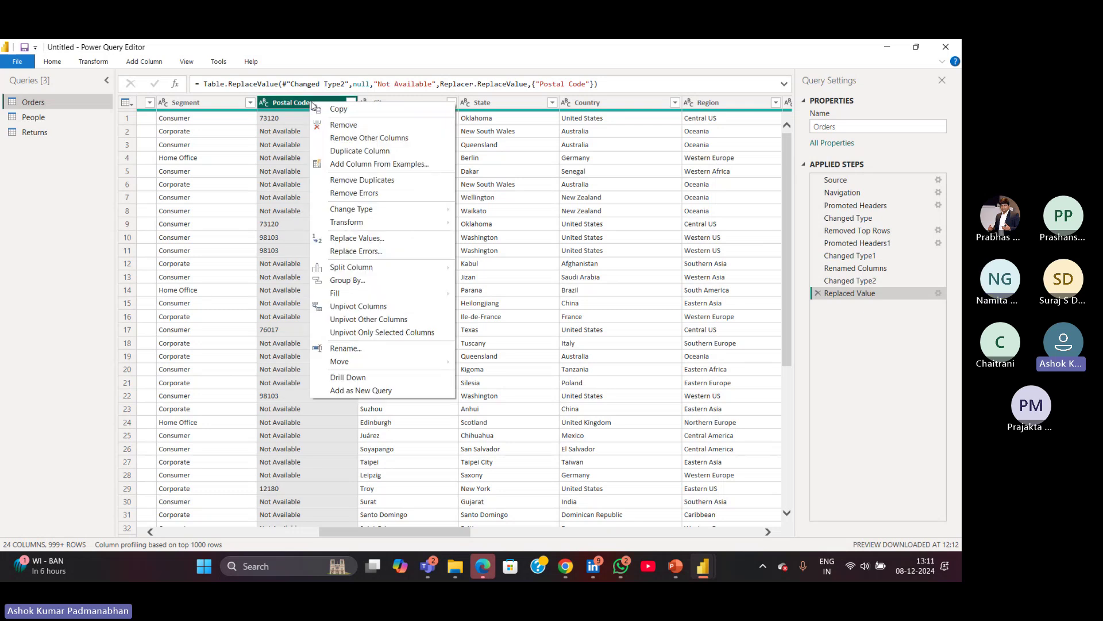
click(369, 238)
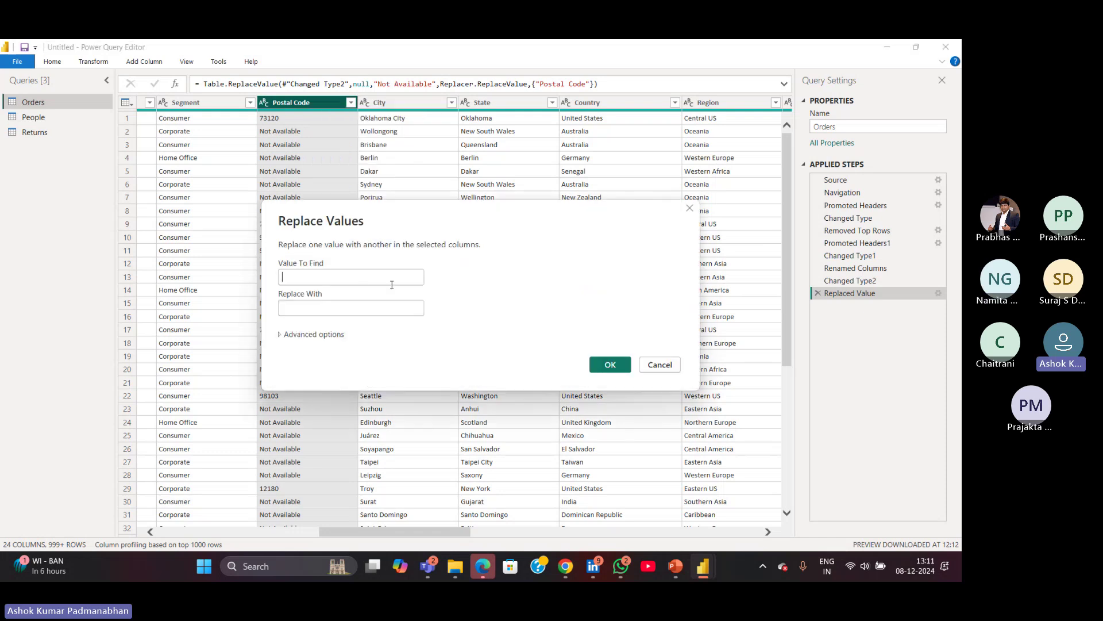
text(Null)
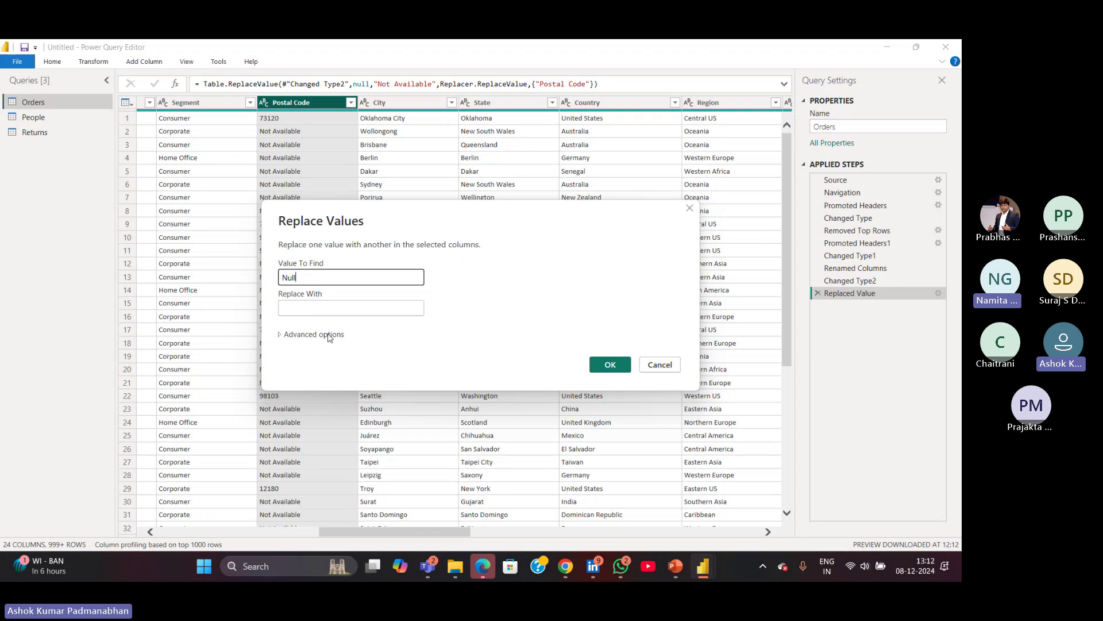
click(338, 308)
text(No)
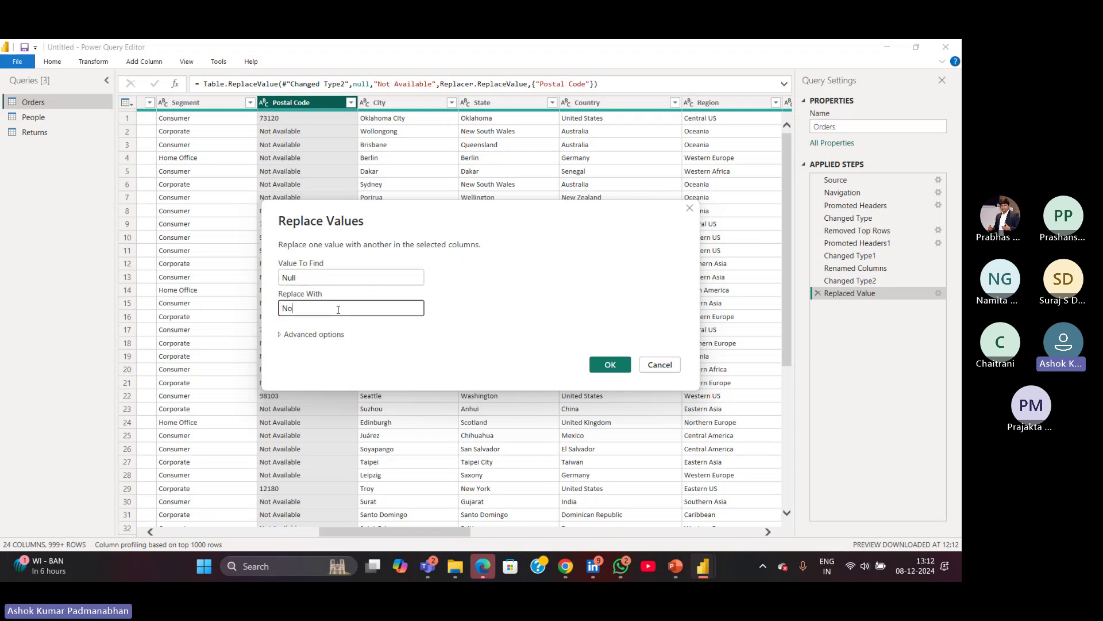
text(t Available)
click(610, 364)
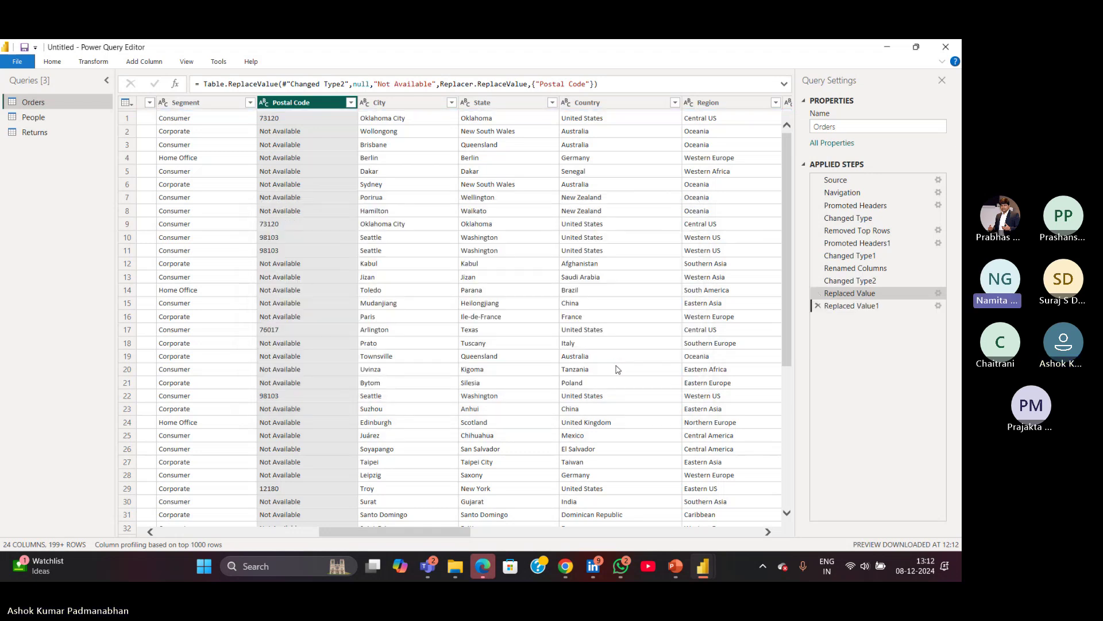
Replace the uppercase value "NULL" with "Not Available" in the Postal Code column.
right_click(316, 102)
click(361, 238)
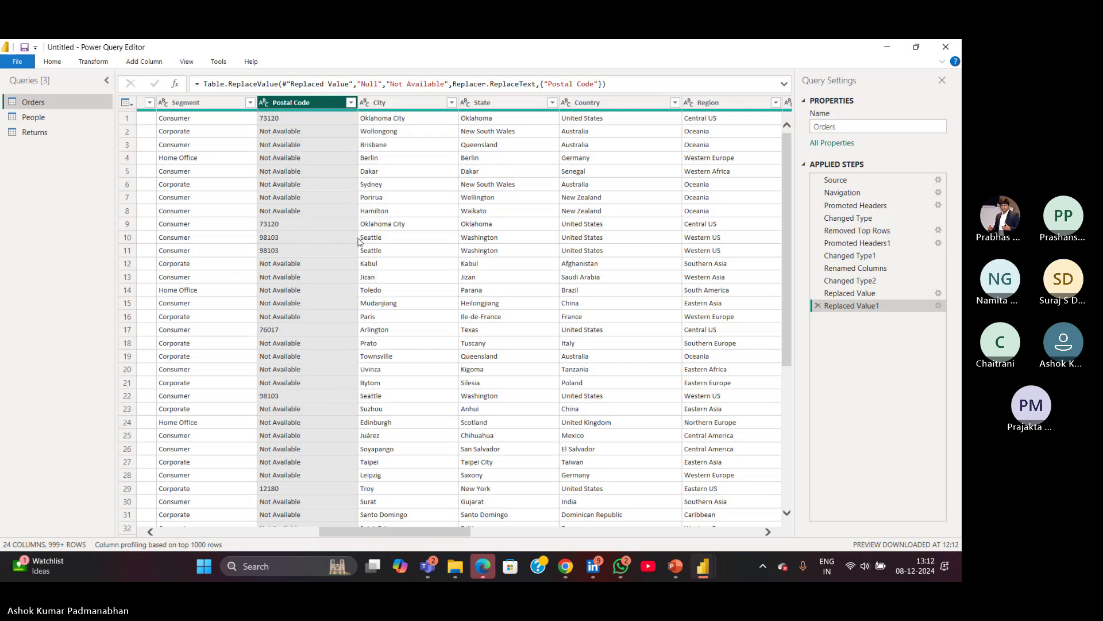
click(357, 278)
text(nu)
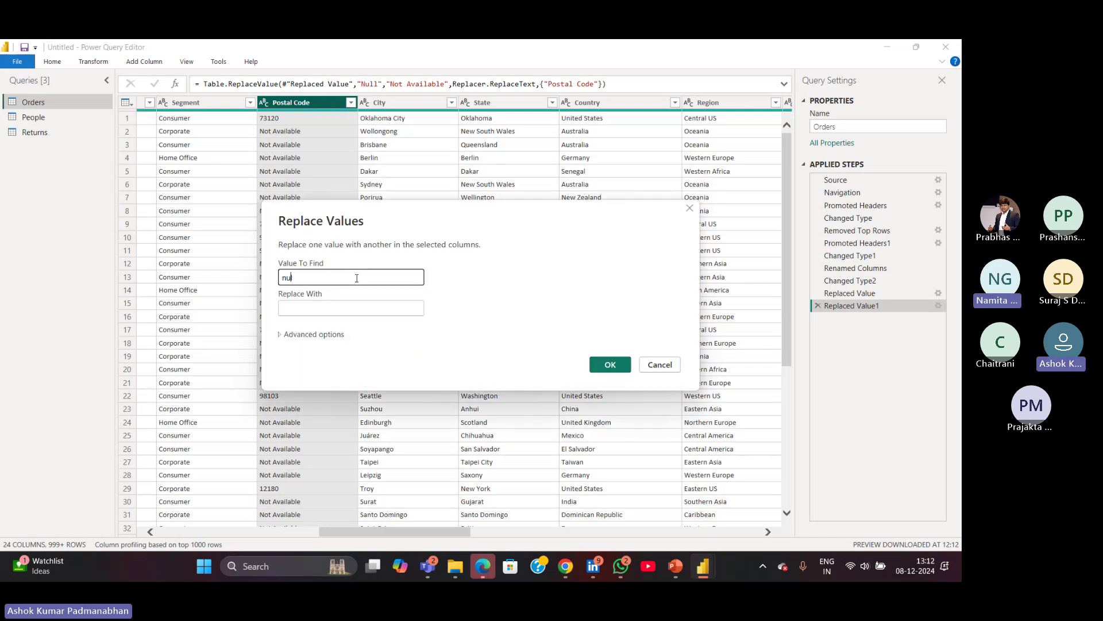
key(BackSpace)
key(BackSpace)
text(NULL)
key(Tab)
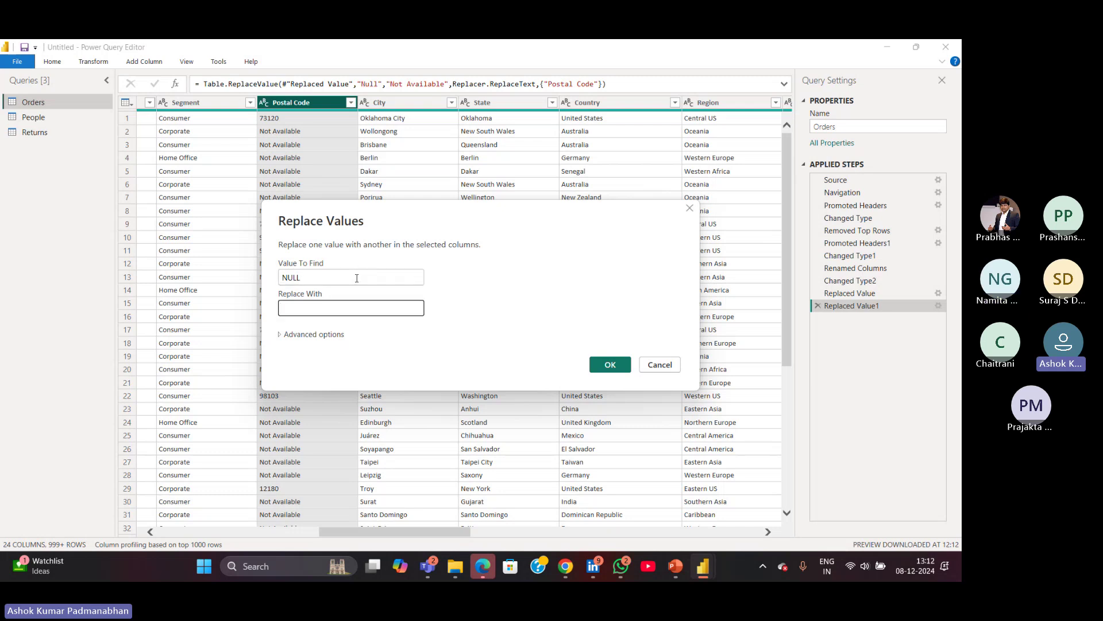
text(Not)
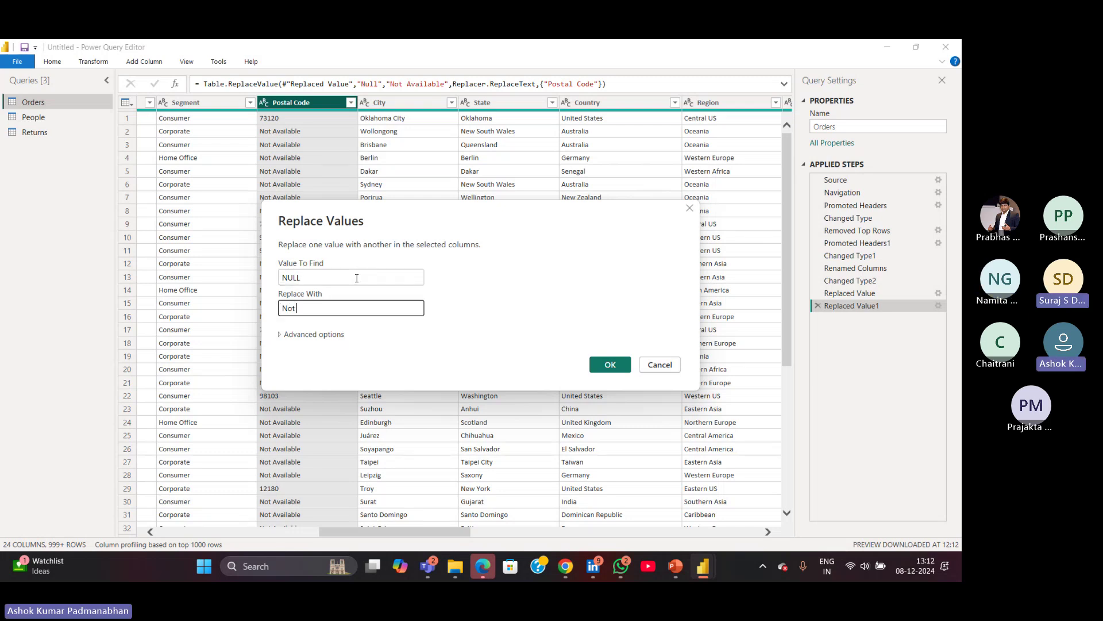
text( Available)
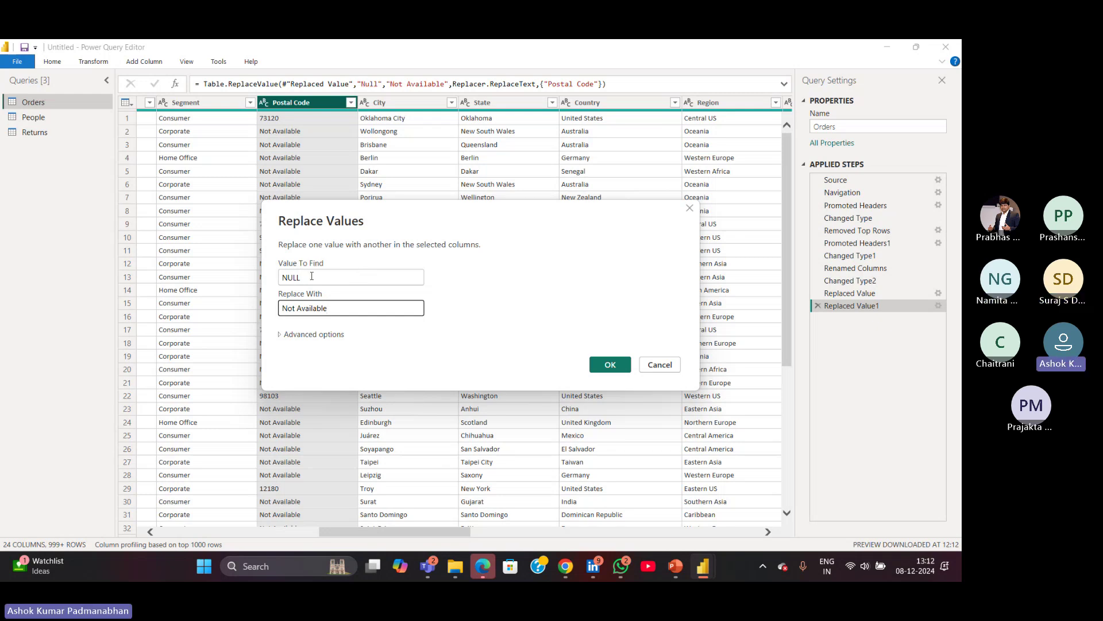
double_click(287, 279)
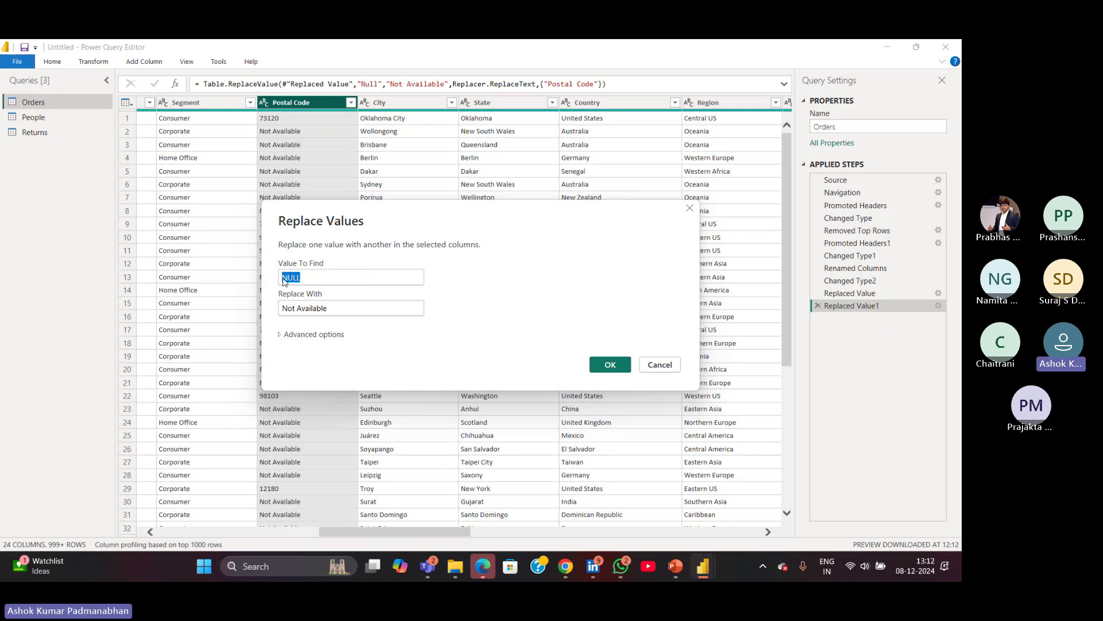
click(289, 278)
drag(289, 278, 302, 278)
click(318, 278)
click(610, 364)
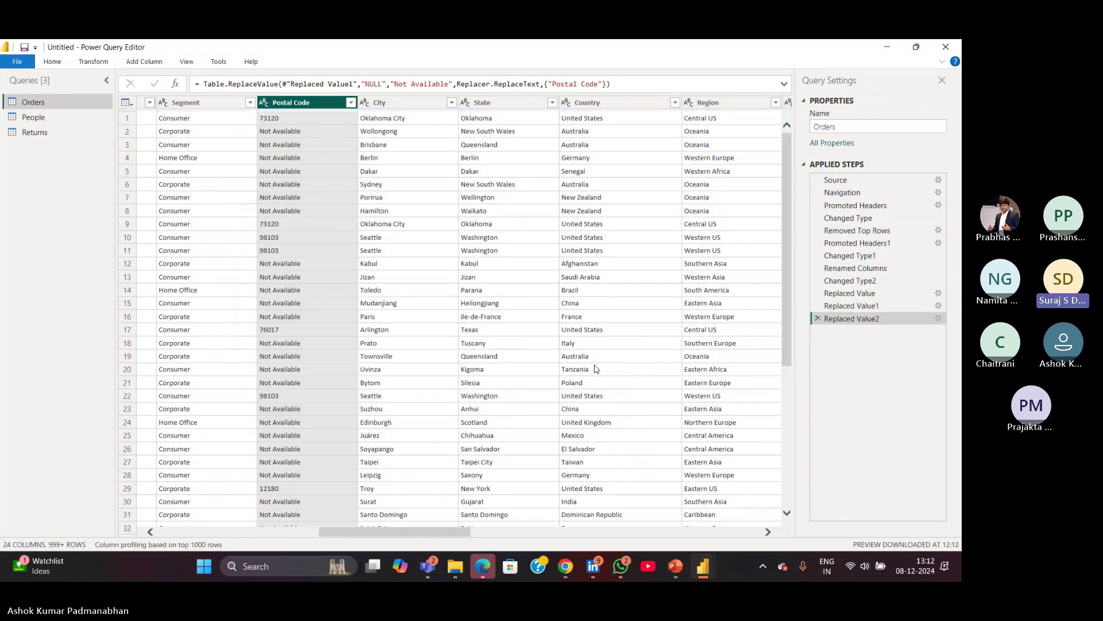
Replace empty values in the Postal Code column with "Not Available", leaving the value to find blank.
right_click(311, 101)
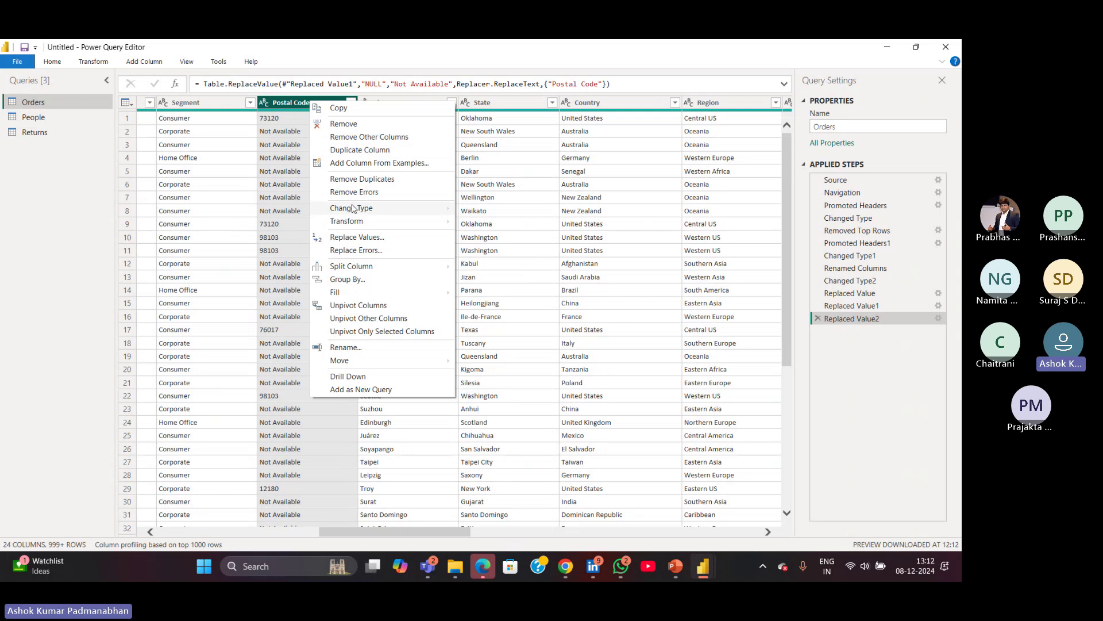
click(356, 238)
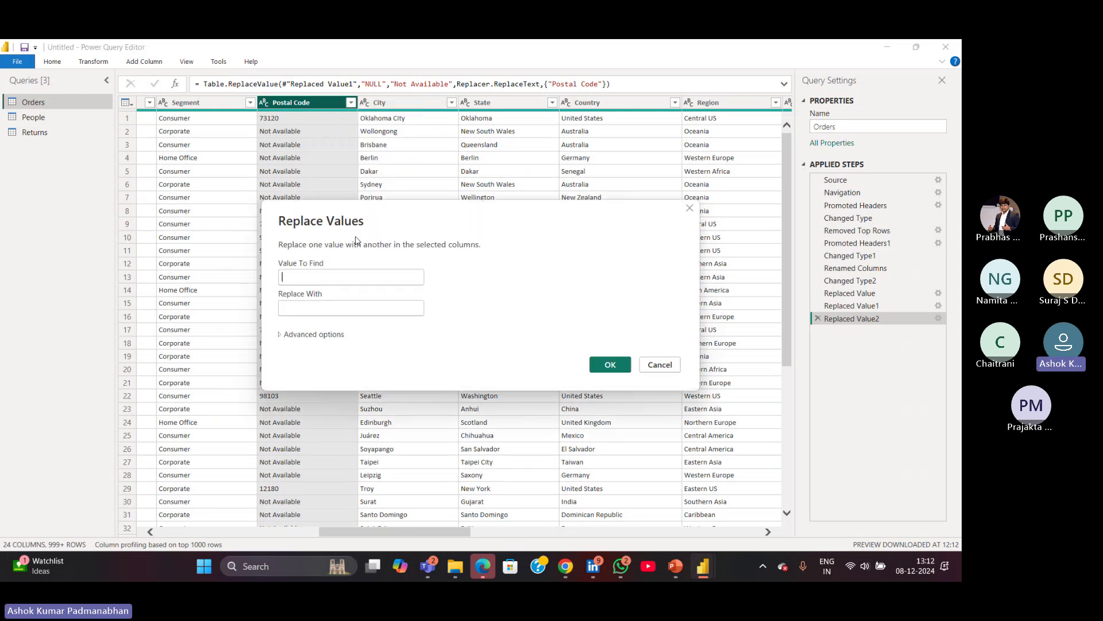
click(309, 308)
key(Tab)
text(No)
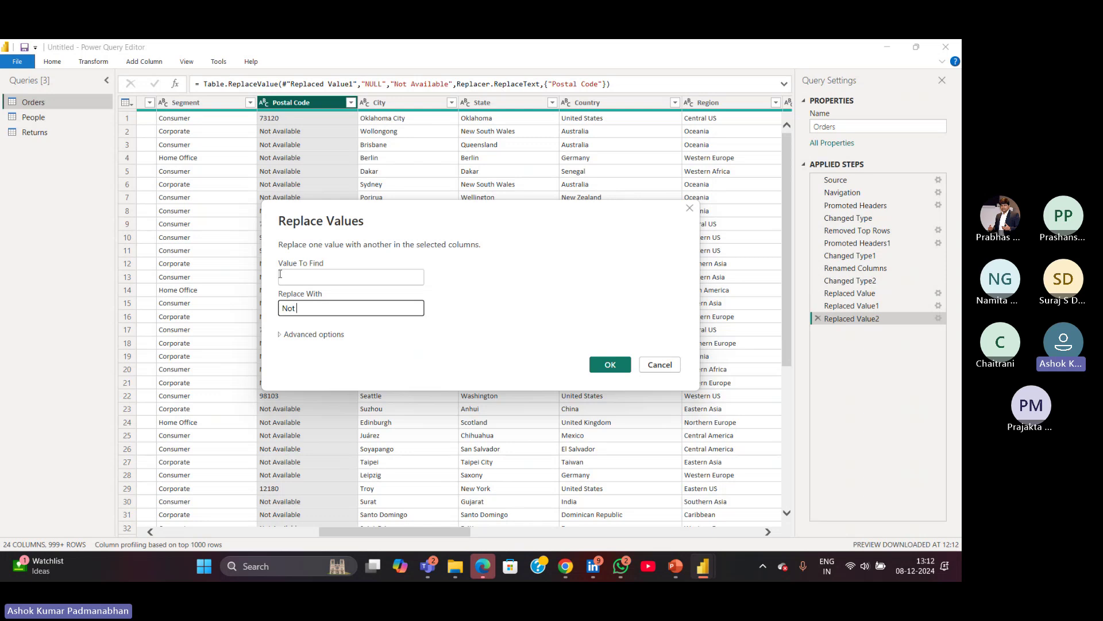
text(t Available)
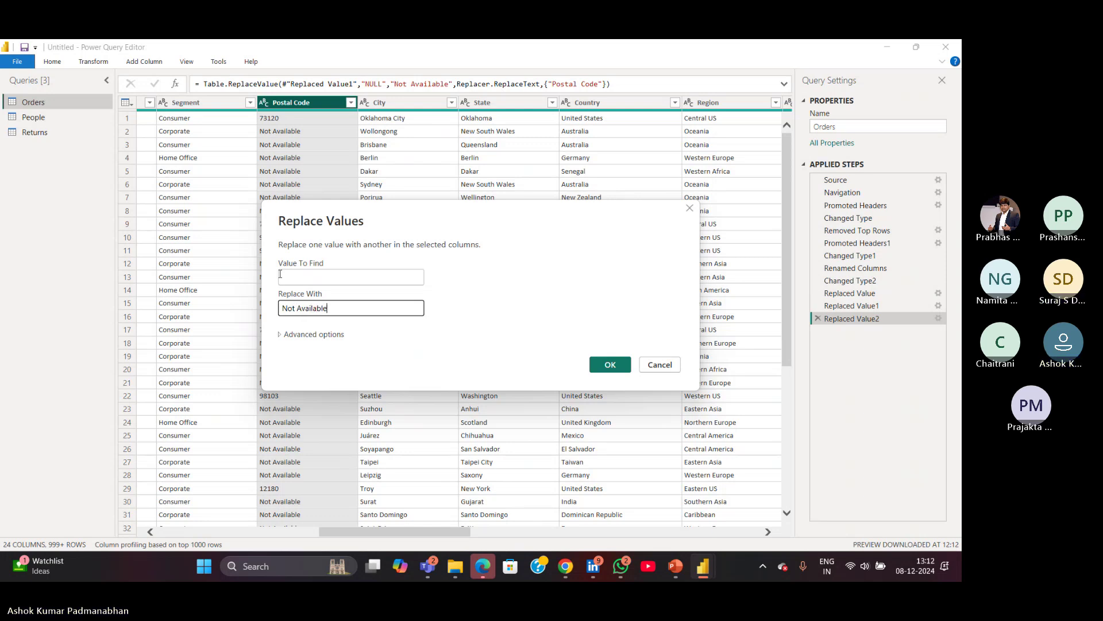
click(610, 364)
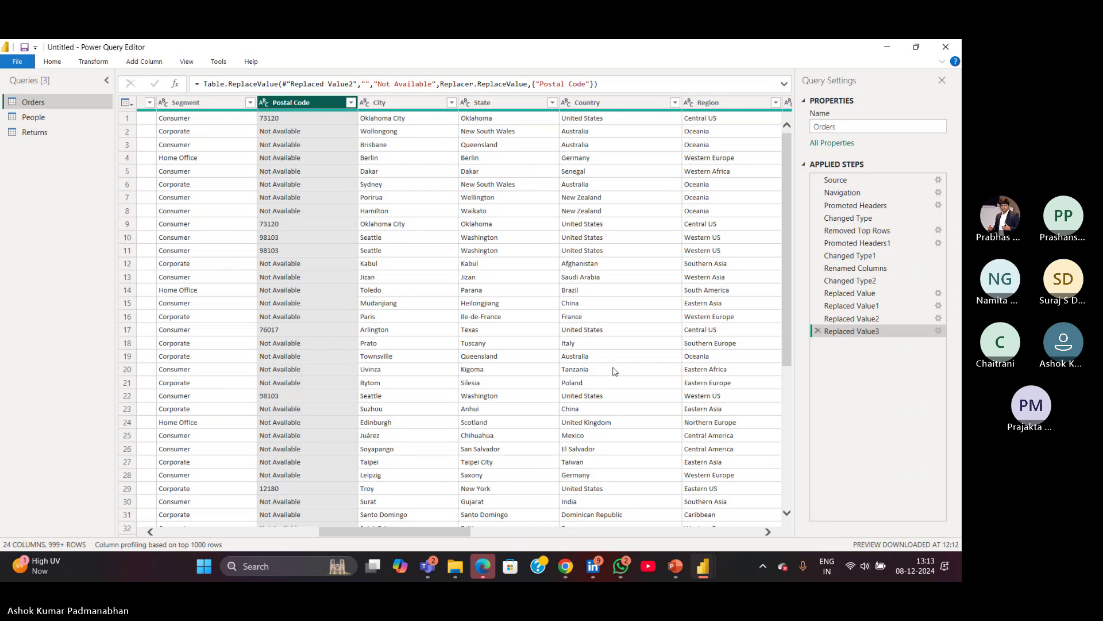
Trim the text in the Postal Code column.
right_click(308, 103)
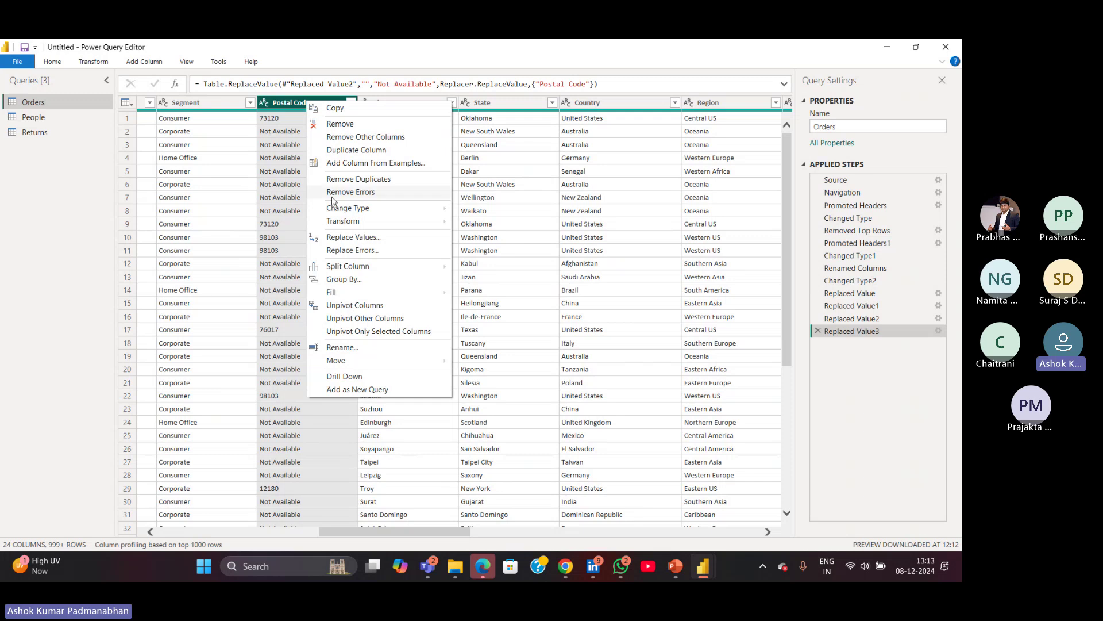
mouse_move(348, 224)
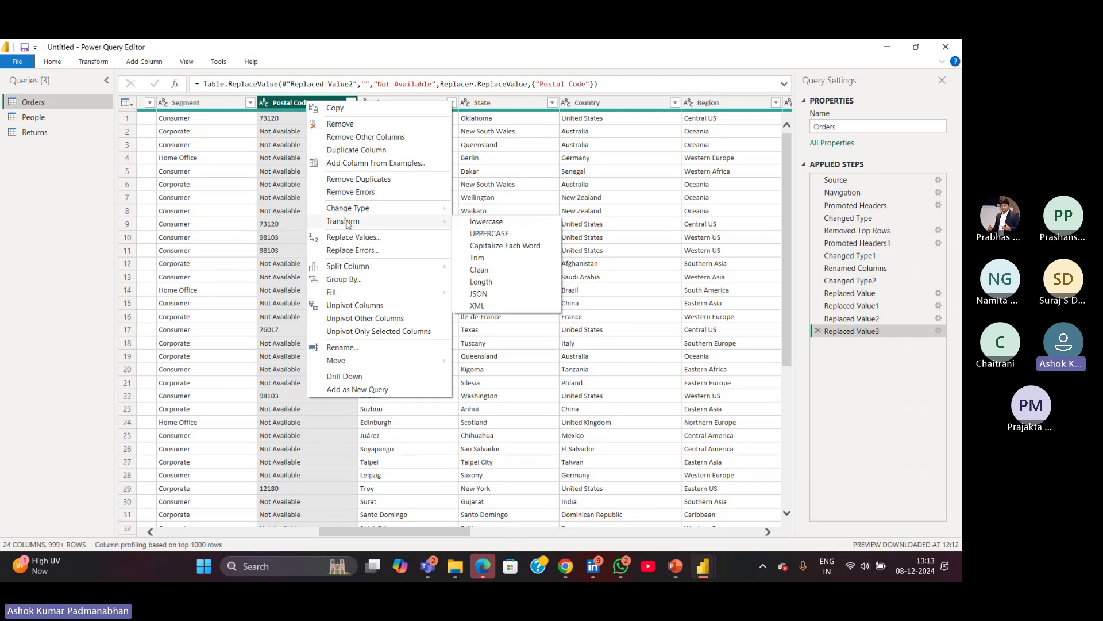
click(478, 257)
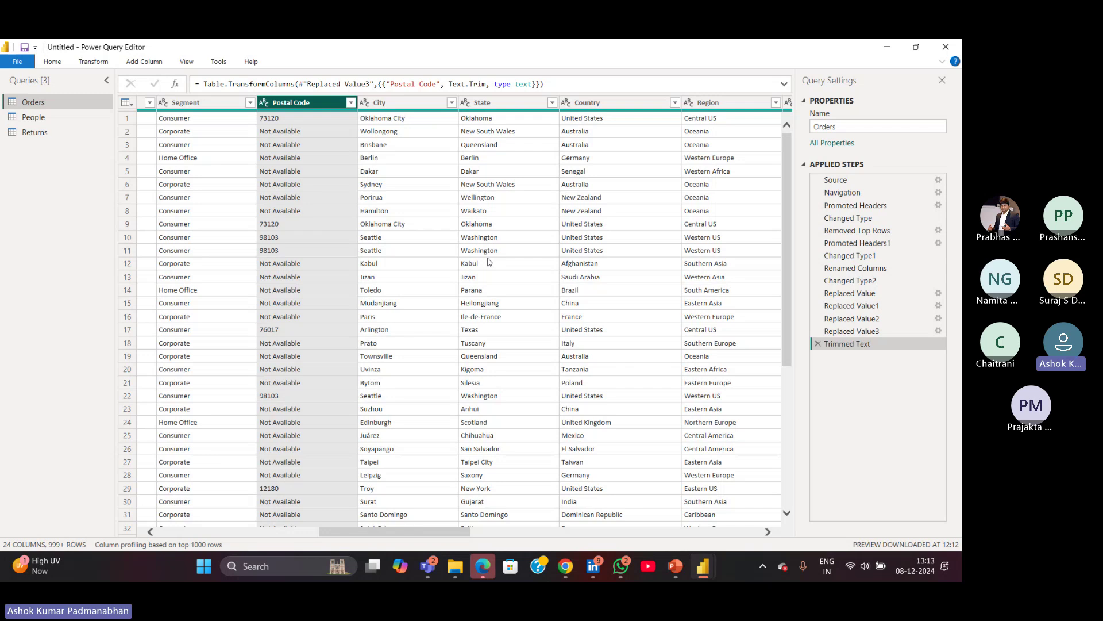
Reorder the applied steps so that Trimmed Text comes directly after Changed Type2 and before the first Replaced Value step.
drag(848, 344, 861, 232)
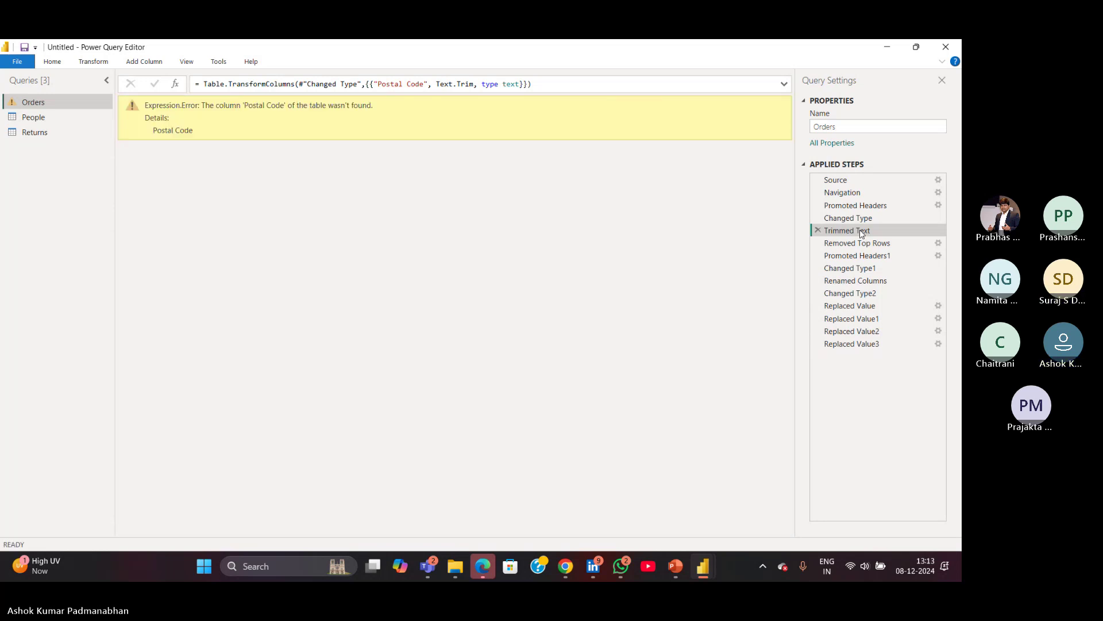
drag(862, 233, 866, 277)
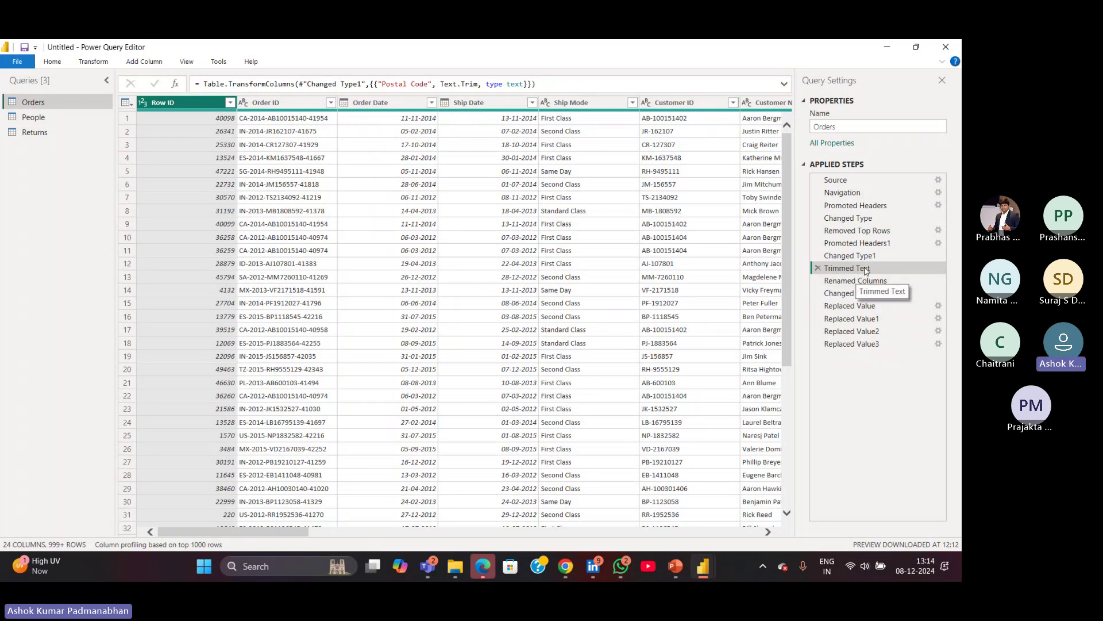
mouse_move(856, 269)
mouse_down()
mouse_move(861, 310)
mouse_move(856, 269)
mouse_up()
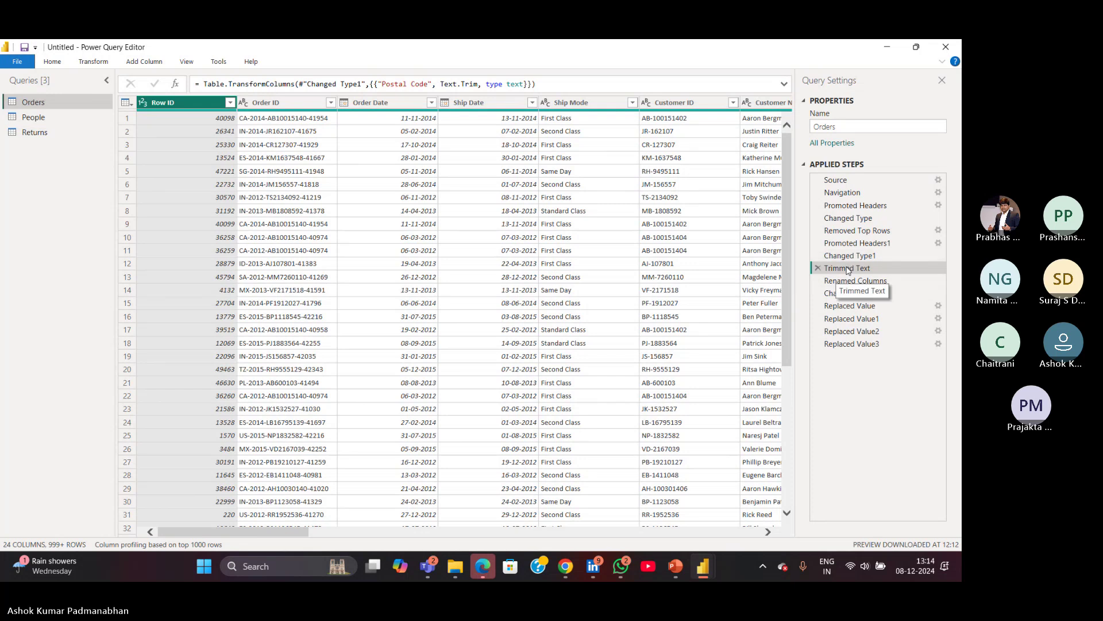
drag(848, 270, 856, 304)
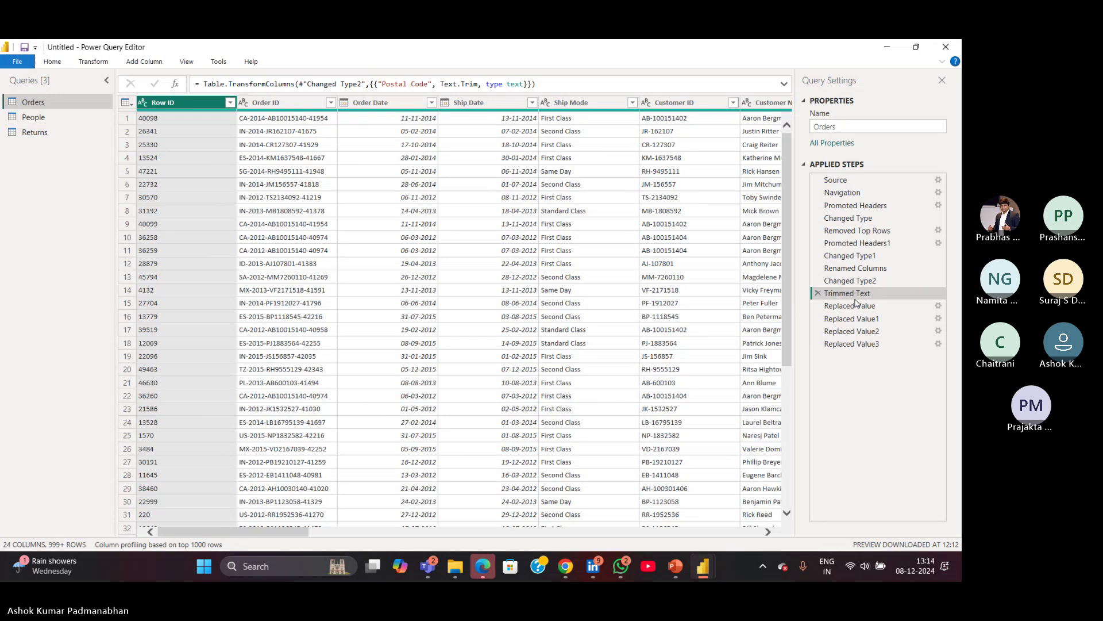
Compare the Postal Code values at the Trimmed Text and Replaced Value3 steps and look over the neighbouring columns.
click(285, 103)
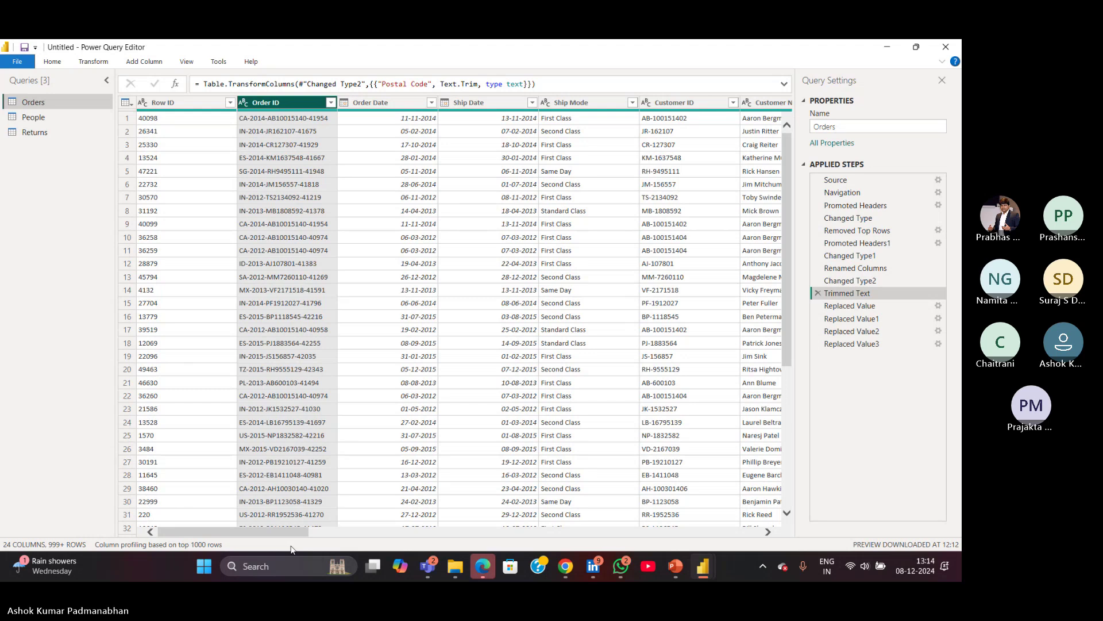
drag(274, 533, 402, 532)
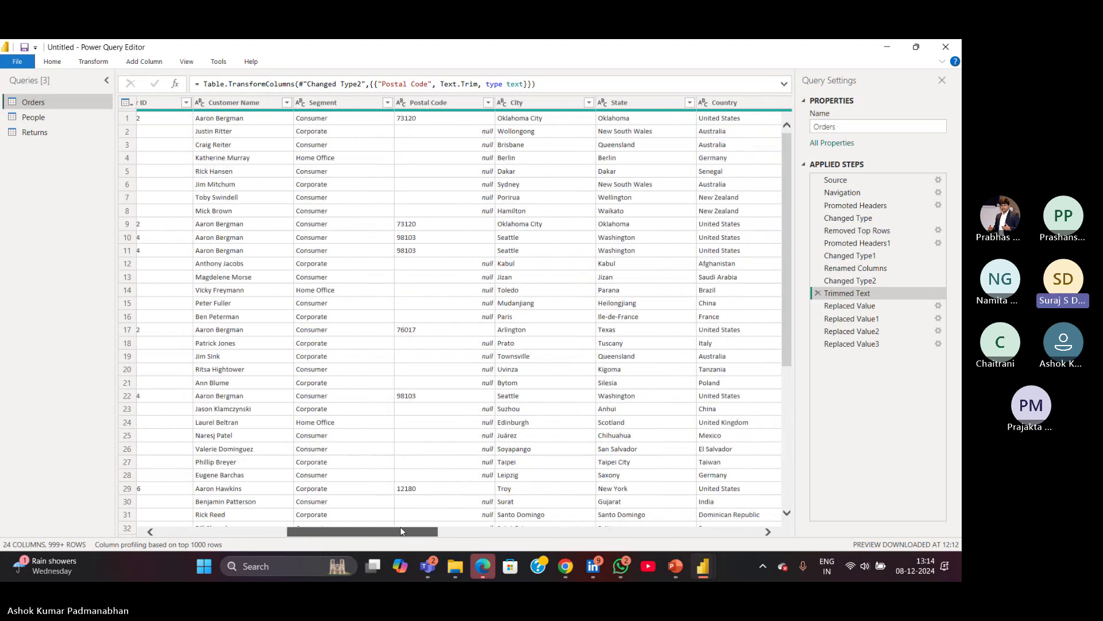
click(877, 344)
drag(375, 527, 379, 529)
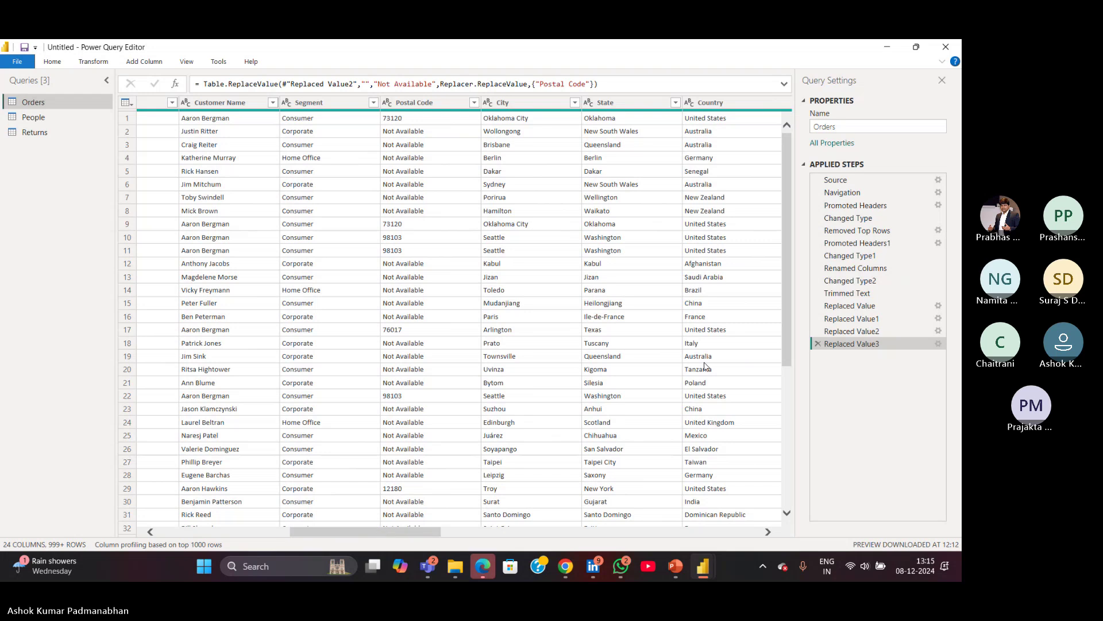
click(848, 295)
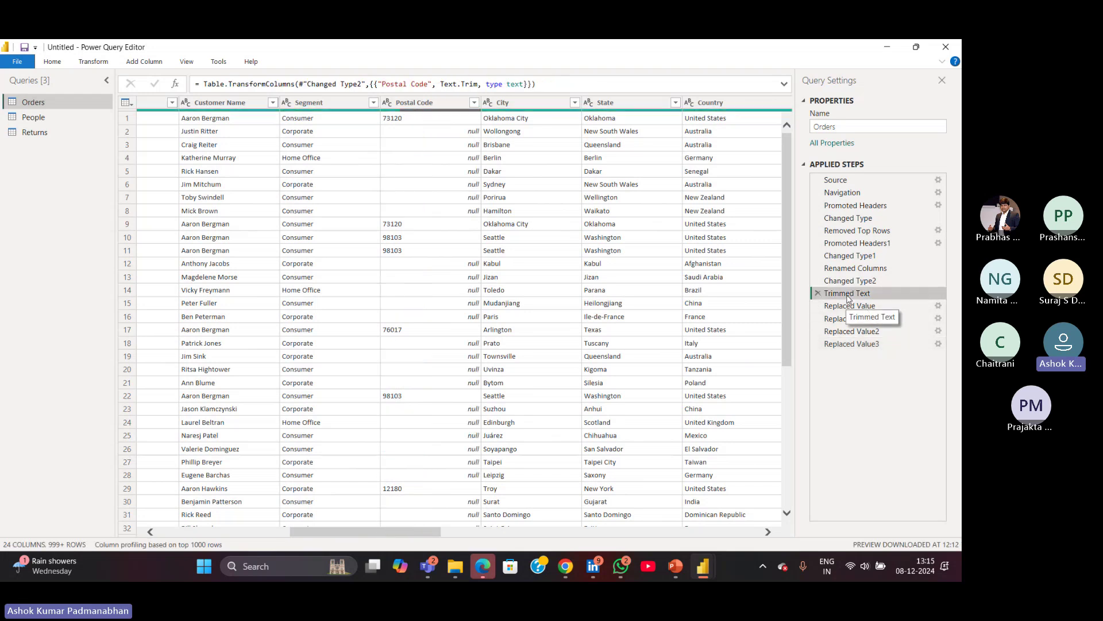
drag(418, 533, 392, 536)
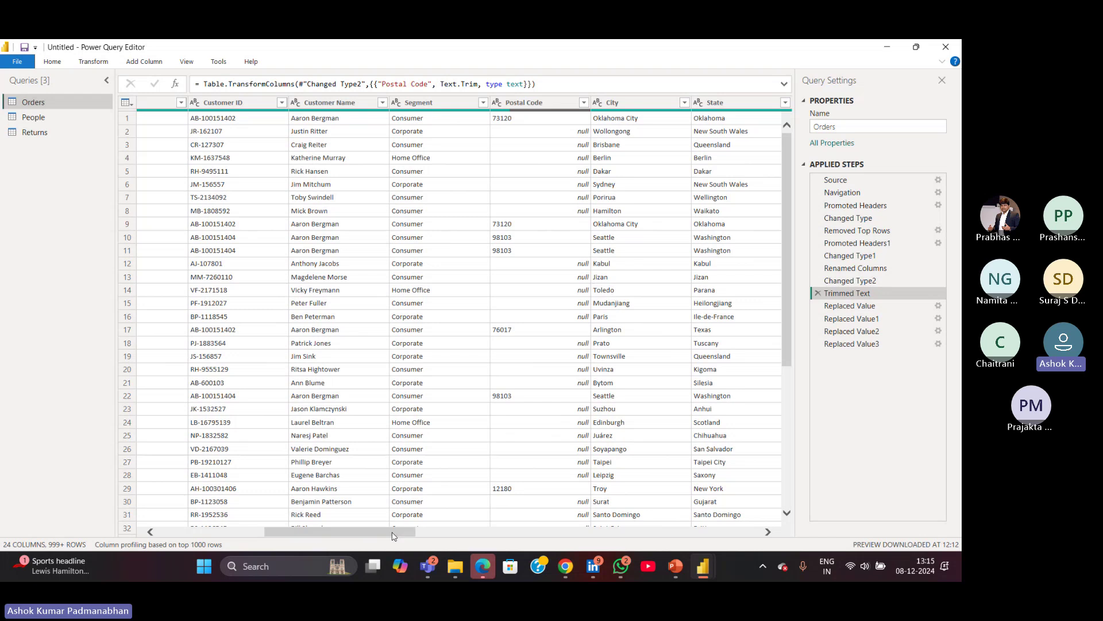
click(242, 104)
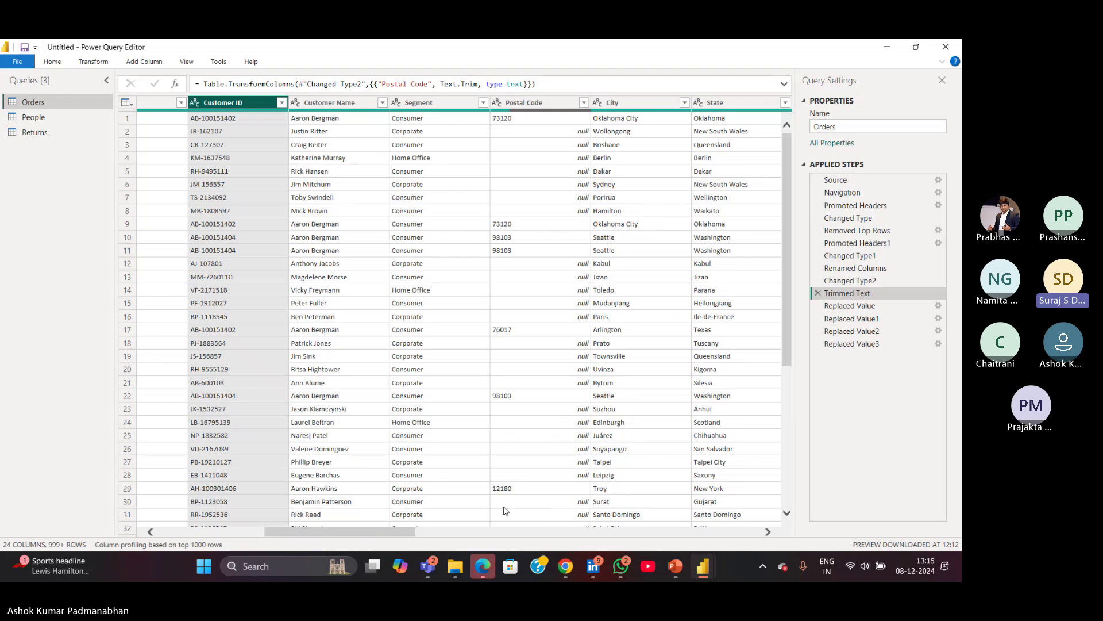
drag(376, 534, 402, 533)
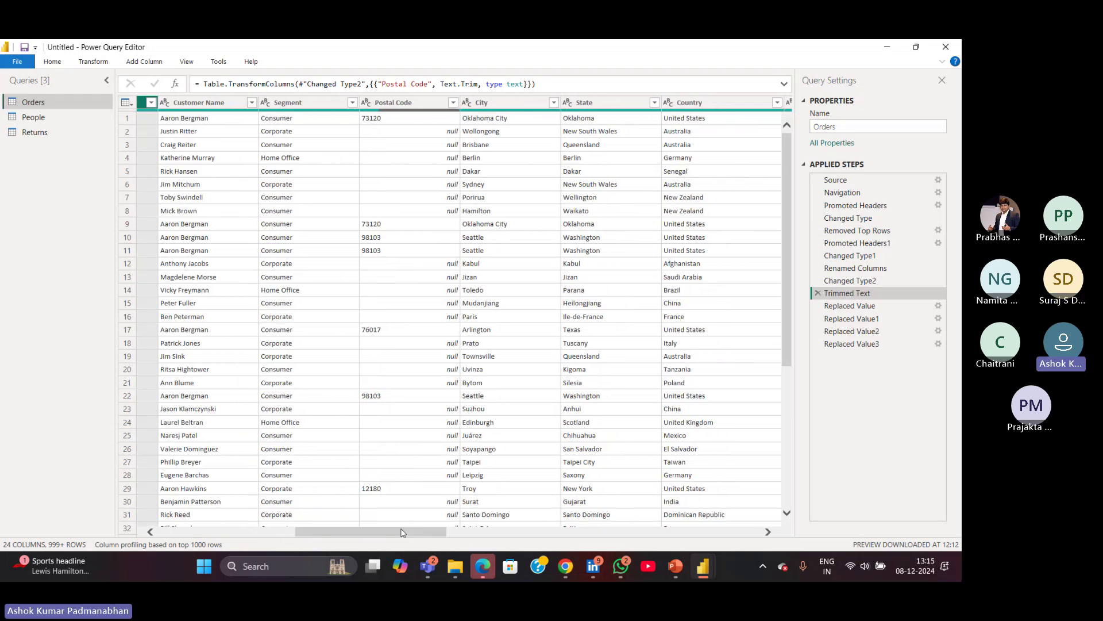
click(519, 108)
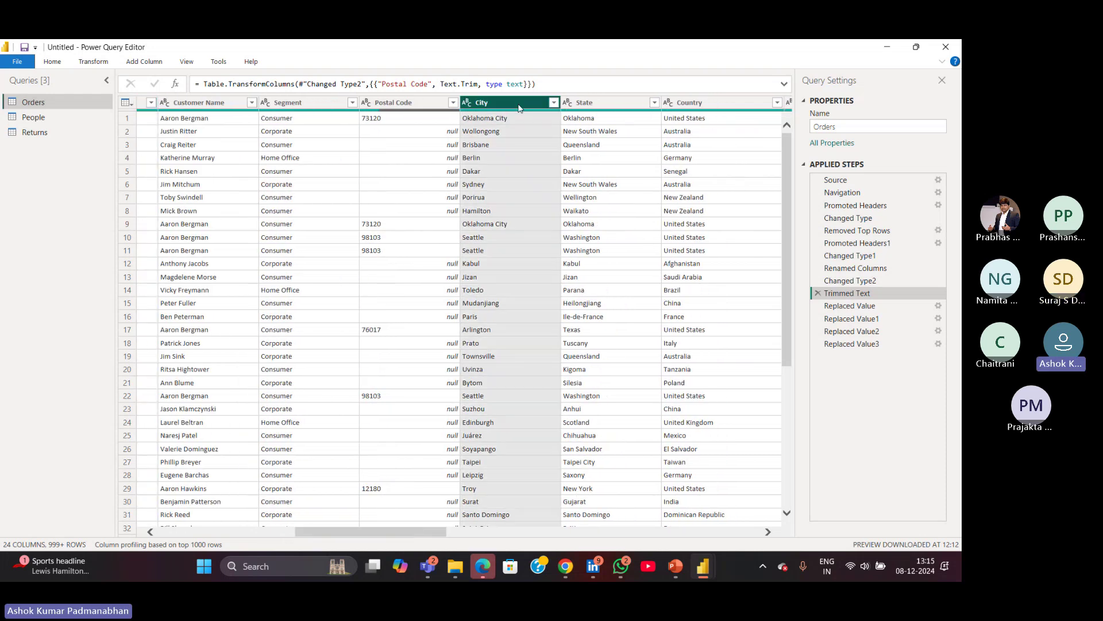
right_click(519, 108)
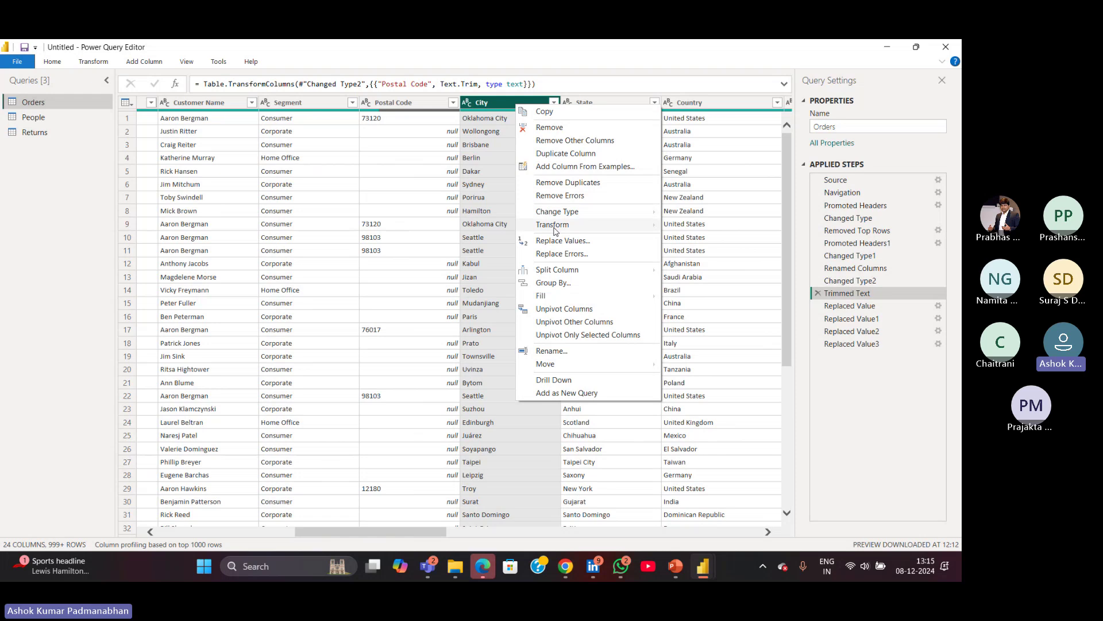
mouse_move(556, 231)
click(709, 268)
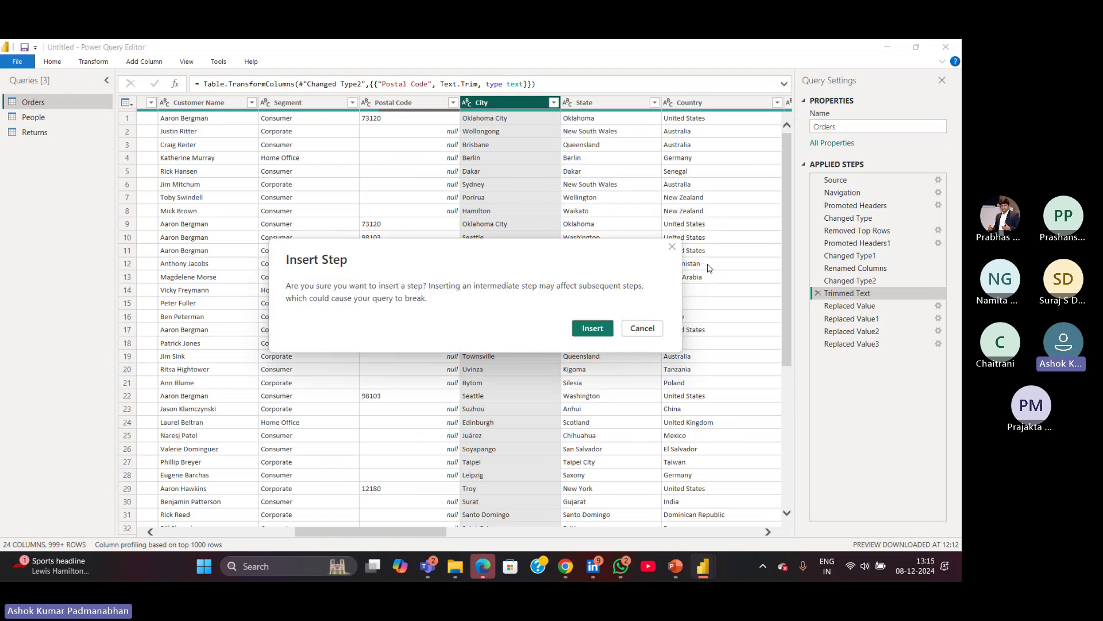
click(638, 328)
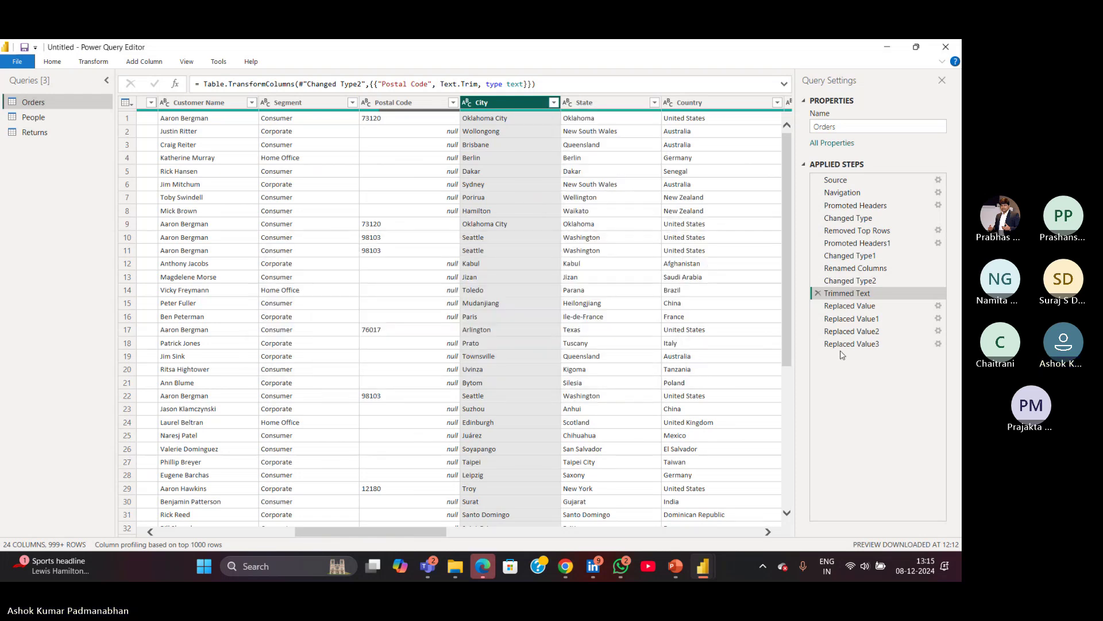
Return to the Replaced Value3 step of the Orders query and trim the text in the City column.
click(839, 344)
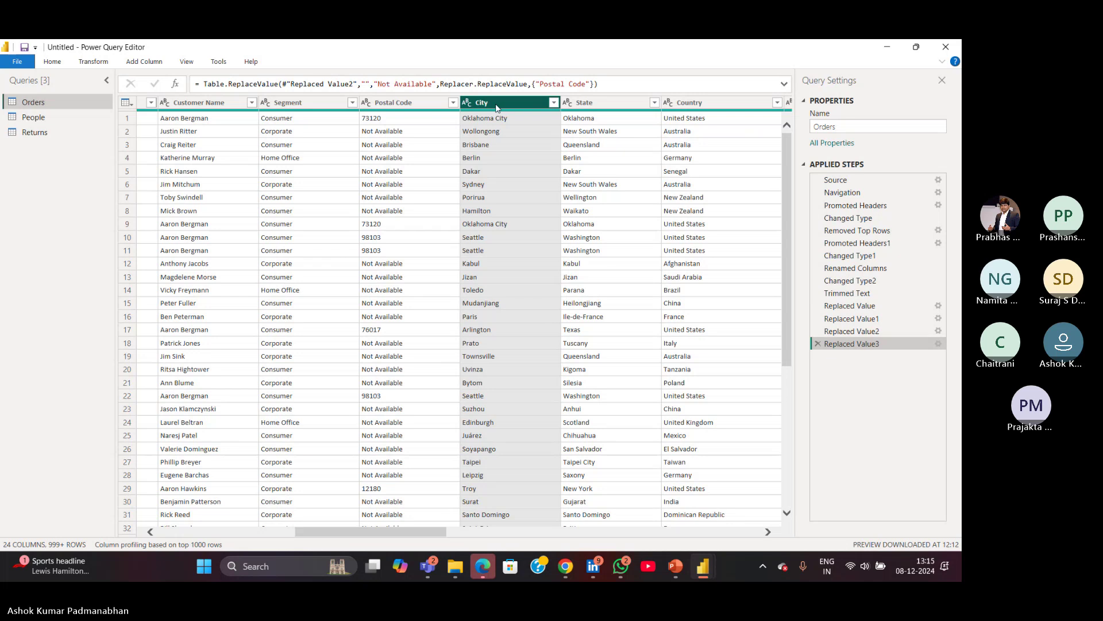
right_click(498, 108)
mouse_move(547, 229)
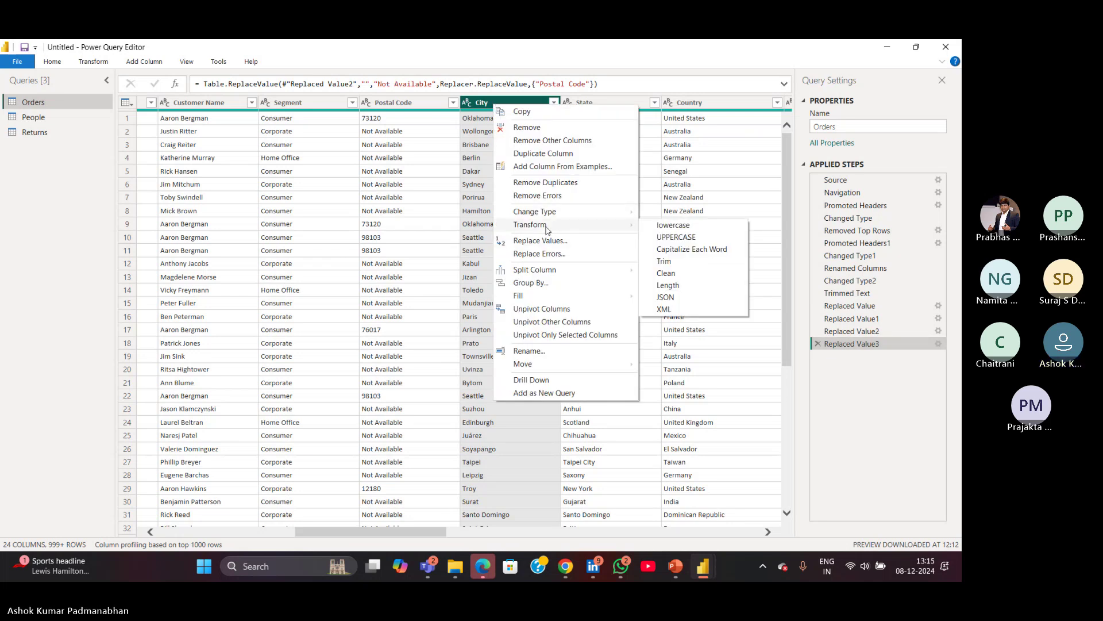
click(664, 260)
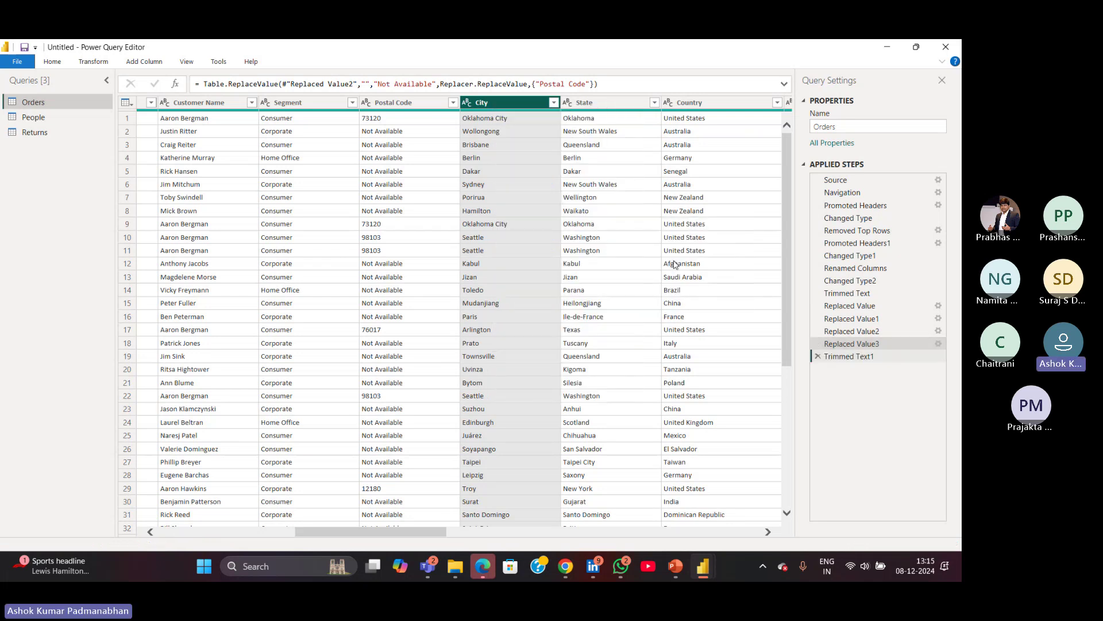
Rename the newly added Trimmed Text1 step as TrimCity.
right_click(850, 360)
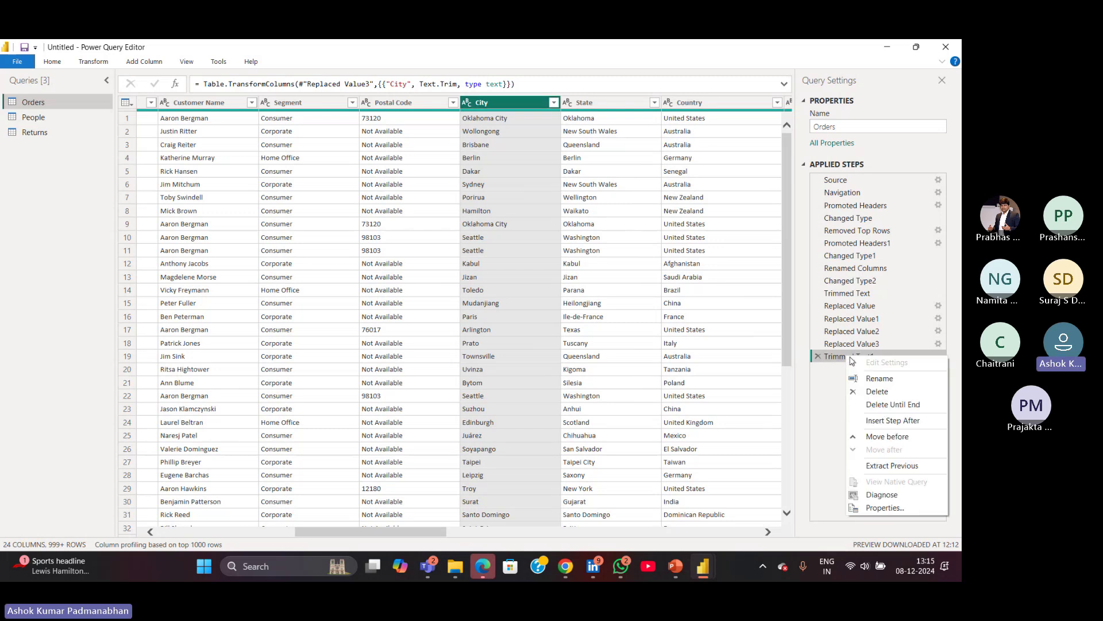
click(874, 378)
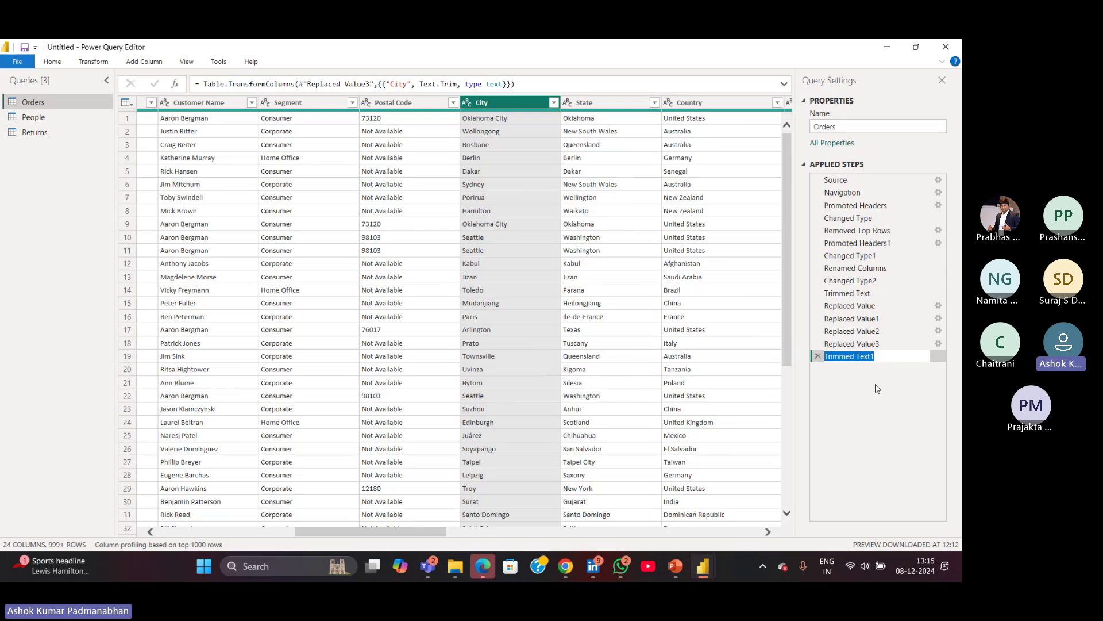
text(TrimCity)
key(Return)
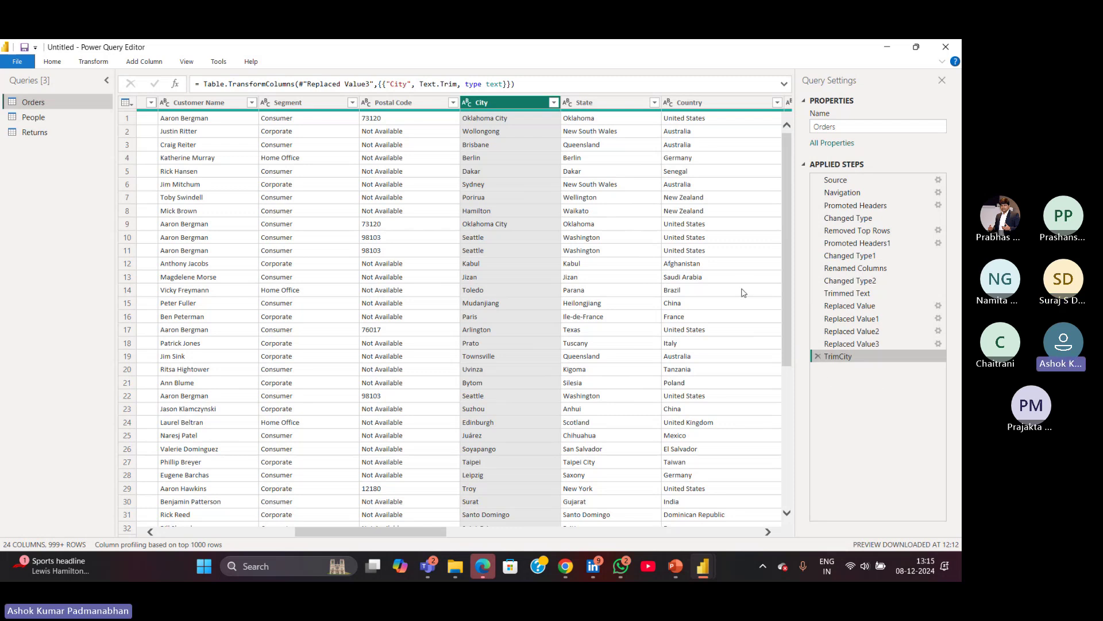
Trim the text in the State column and in the Country column of the Orders query.
click(597, 103)
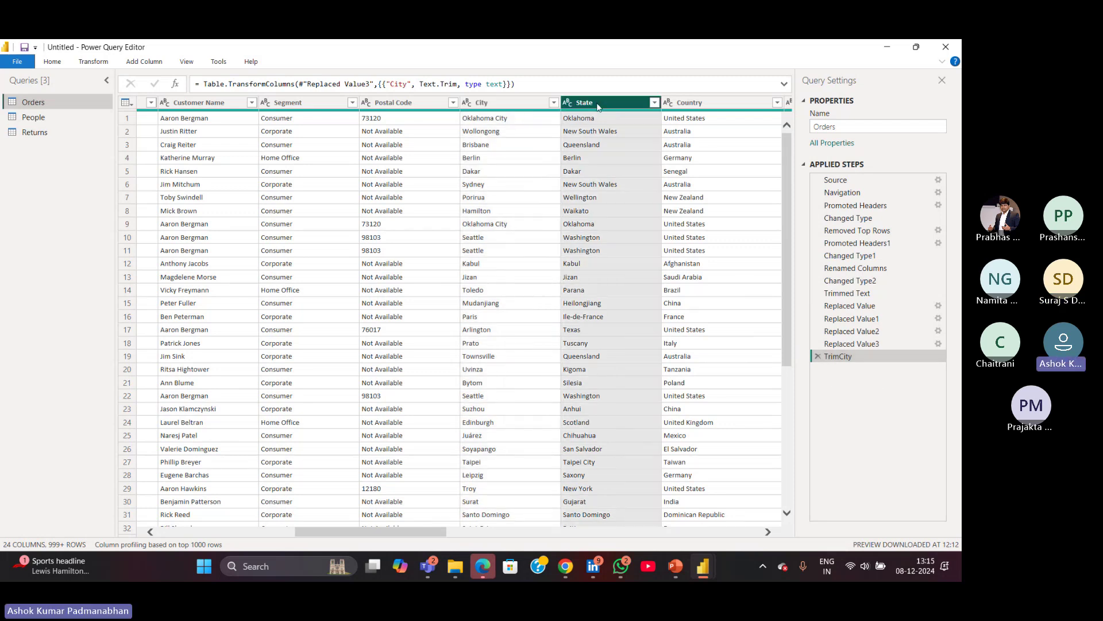
right_click(598, 107)
mouse_move(698, 222)
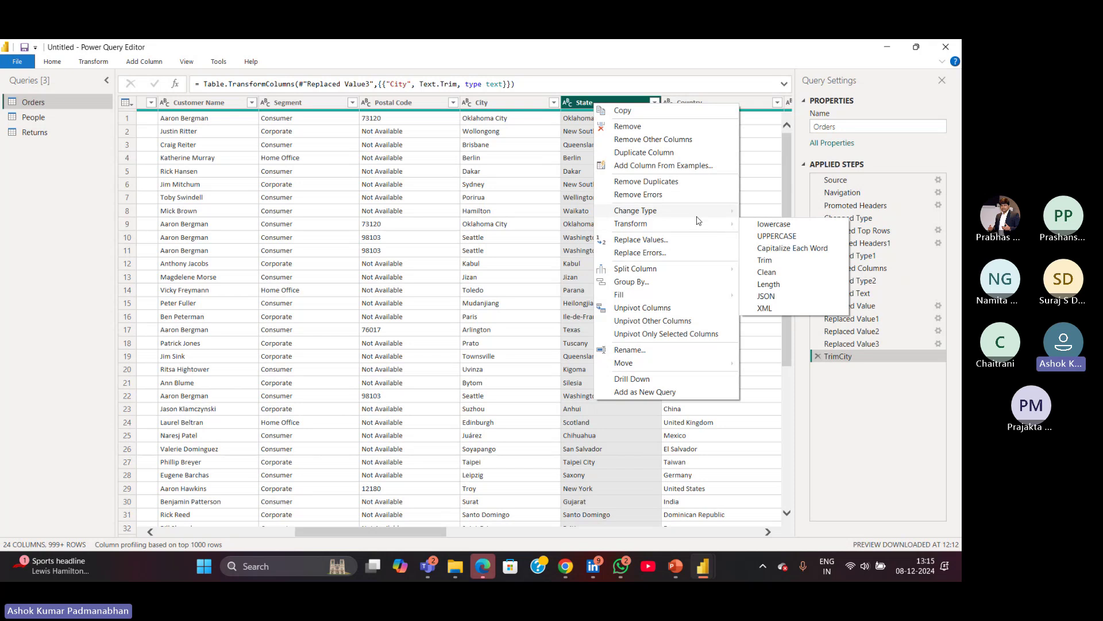
click(765, 260)
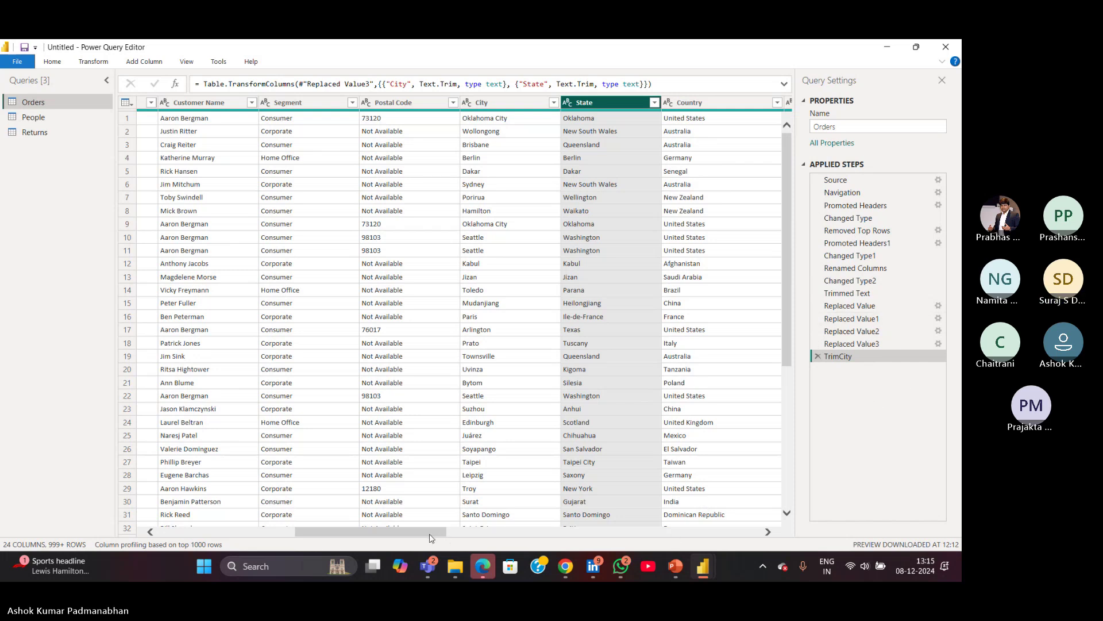
drag(433, 533, 471, 532)
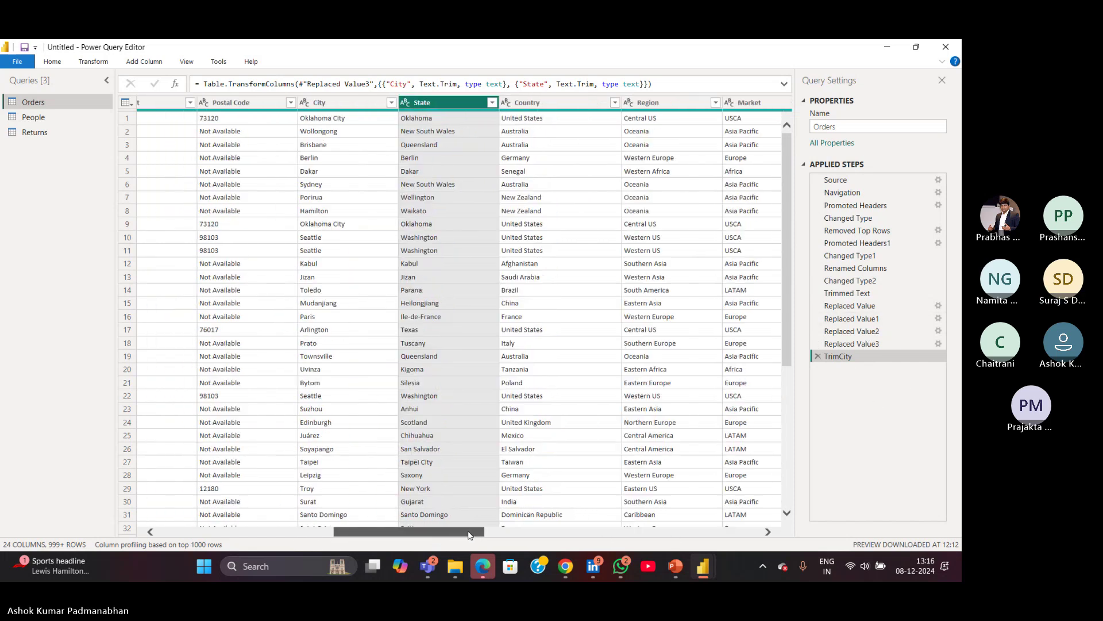
right_click(550, 108)
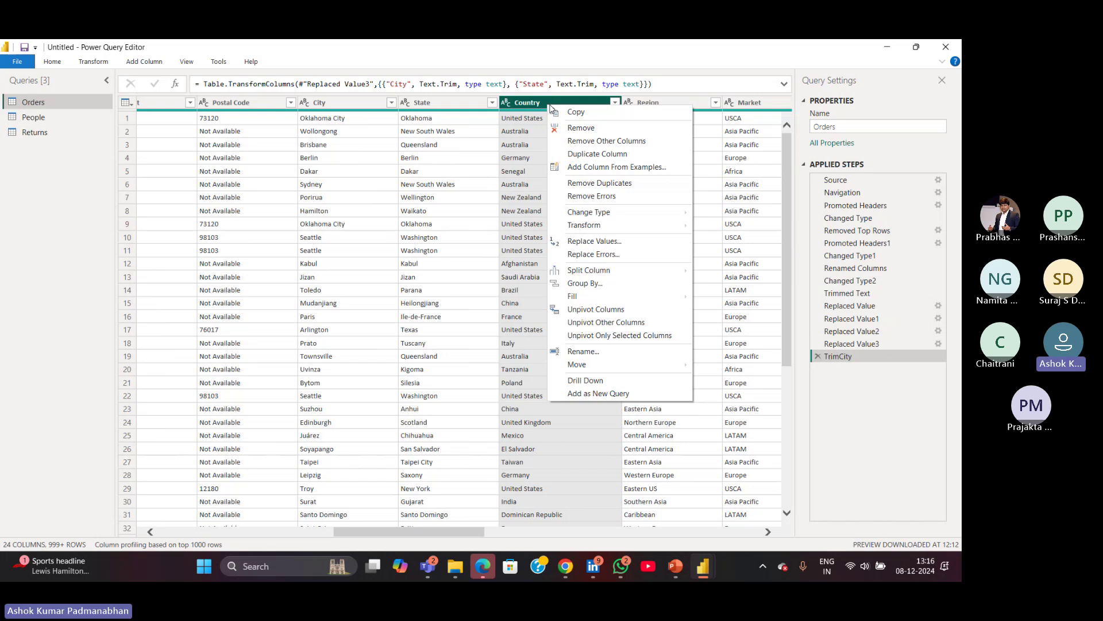
mouse_move(684, 228)
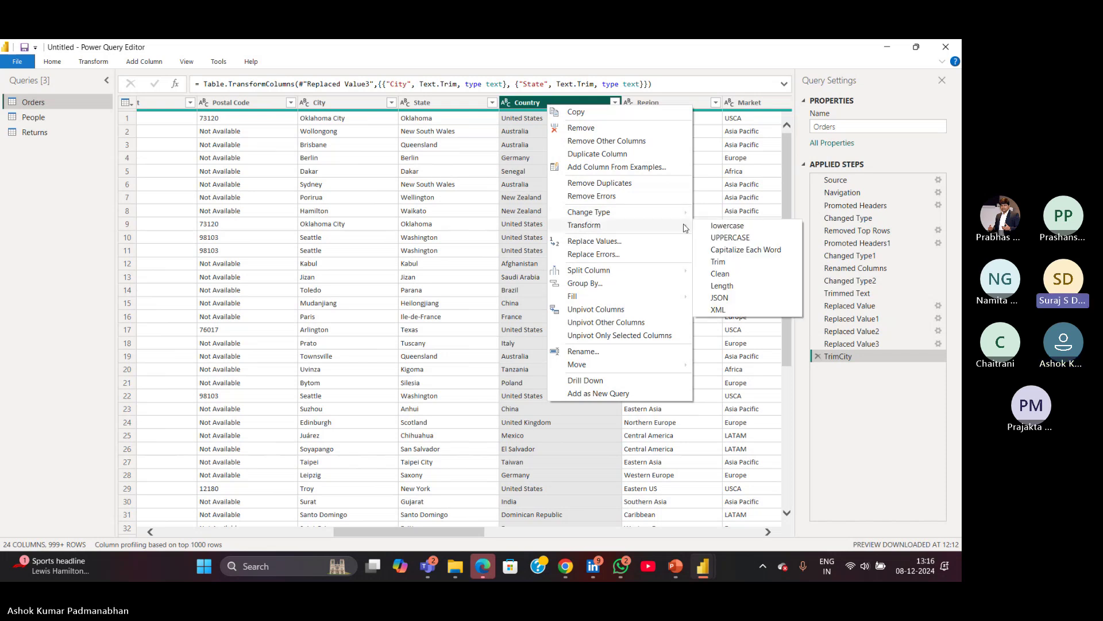
click(718, 262)
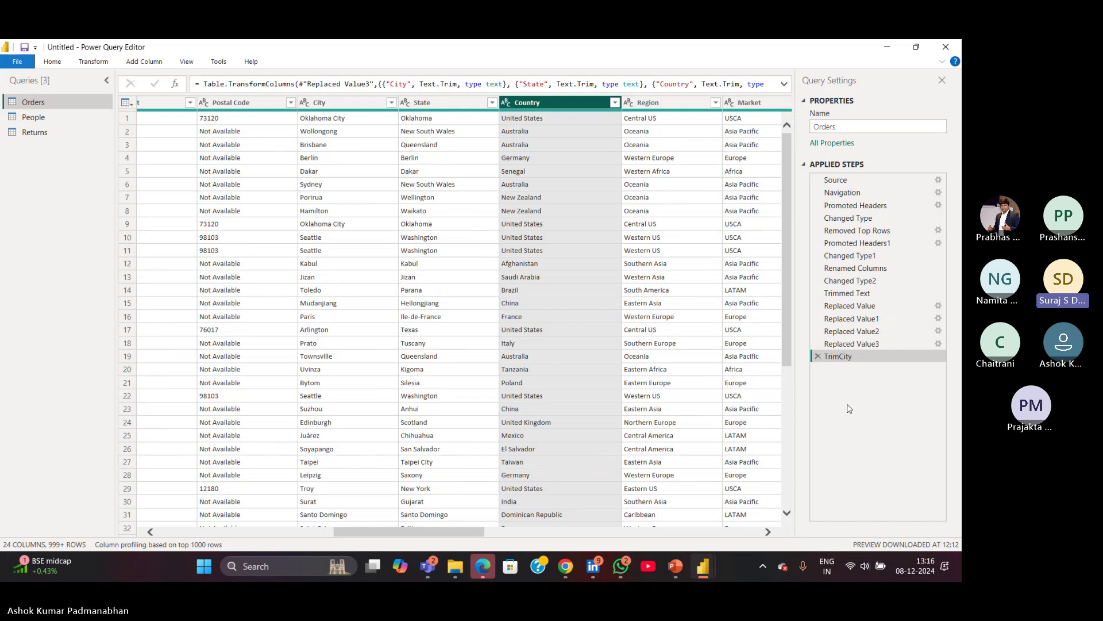
Rename the combined City, State and Country trimming step as Trim.
right_click(854, 359)
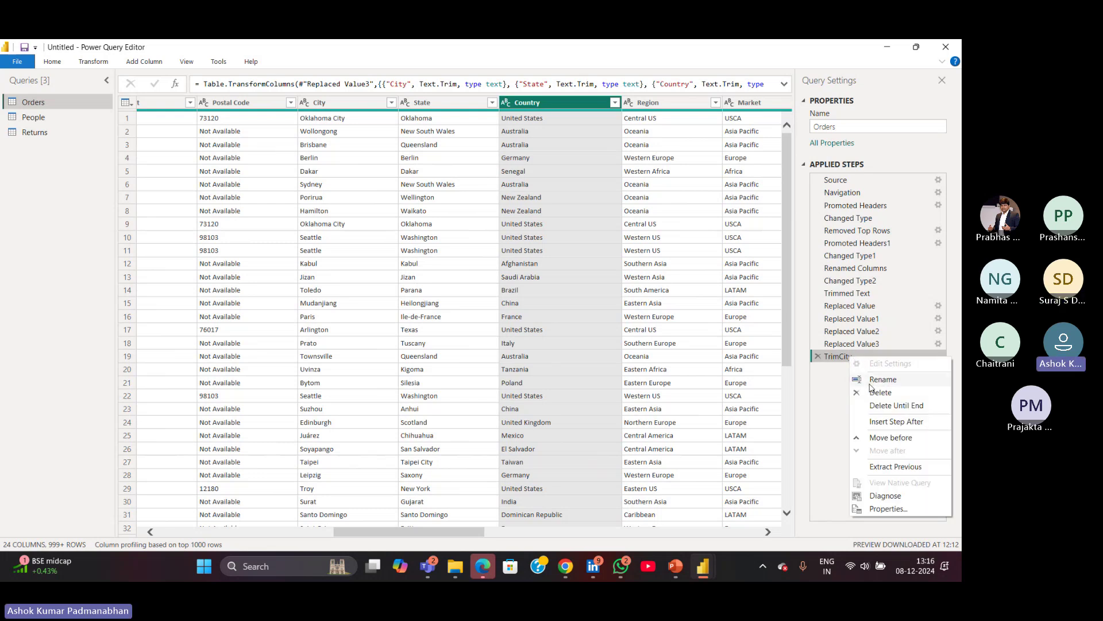
click(883, 380)
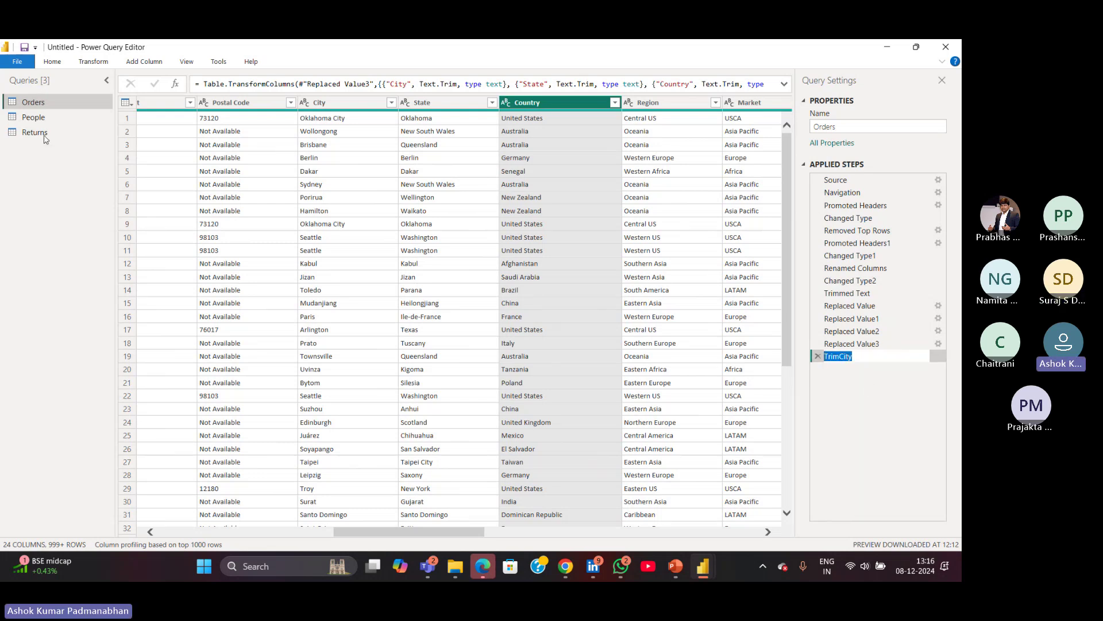
key(Right)
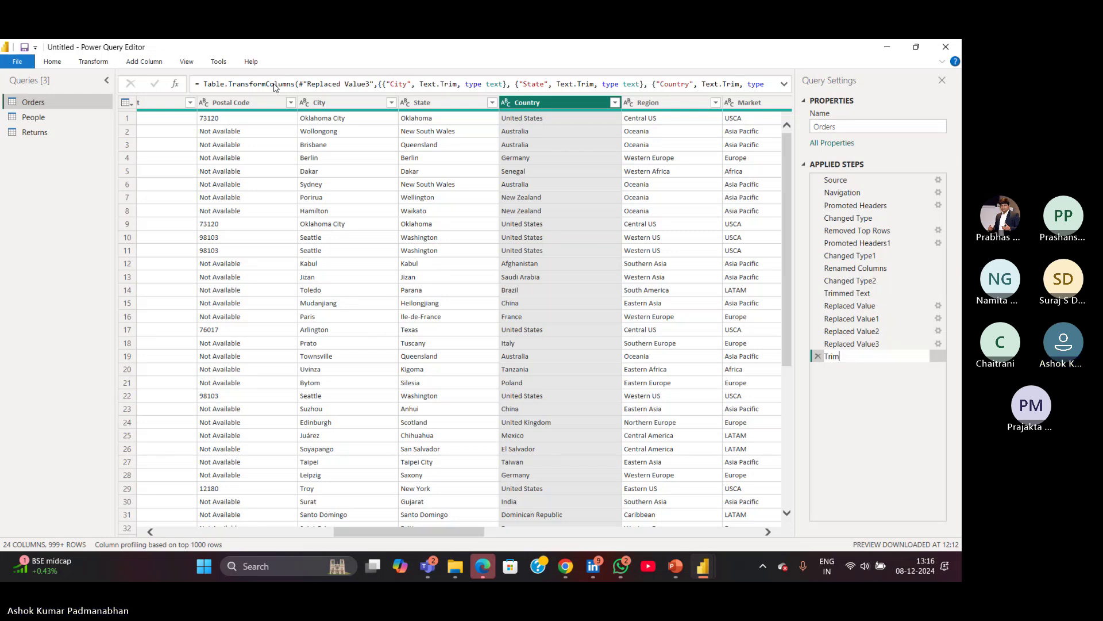
key(Return)
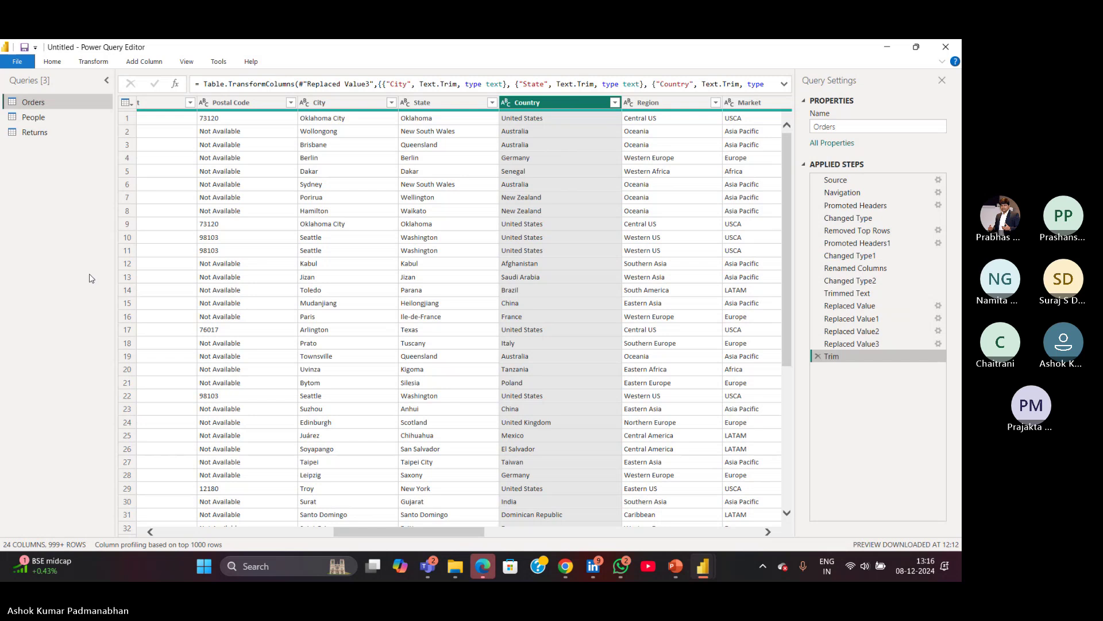
Trim the text in the Product ID, Category, Sub-Category and Product columns together.
mouse_move(422, 535)
mouse_down()
mouse_move(524, 530)
mouse_move(421, 533)
mouse_up()
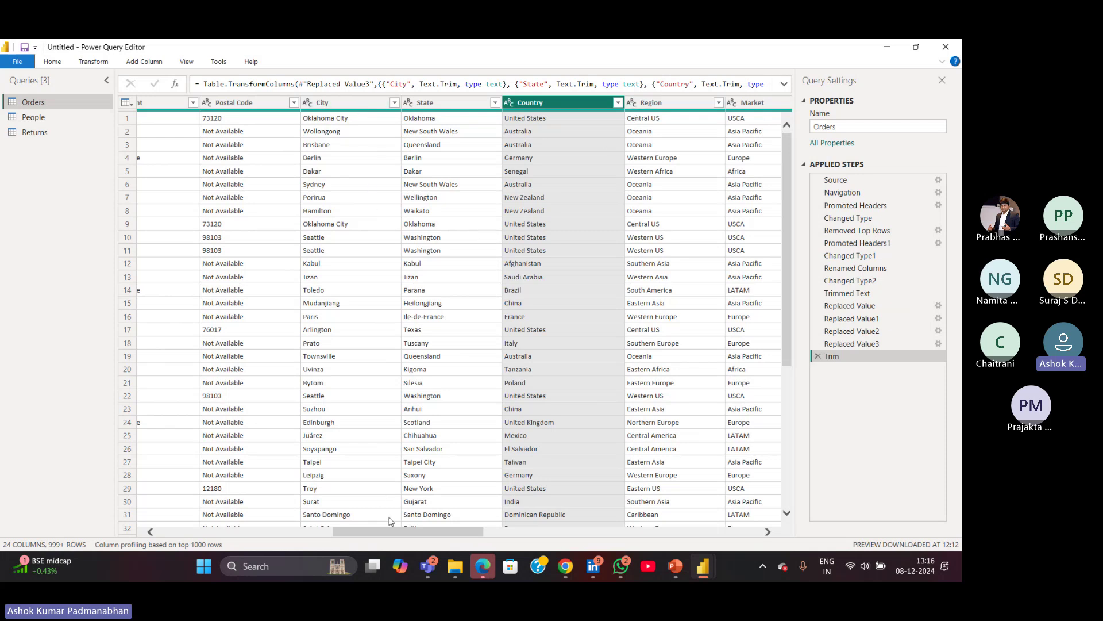
drag(395, 533, 612, 516)
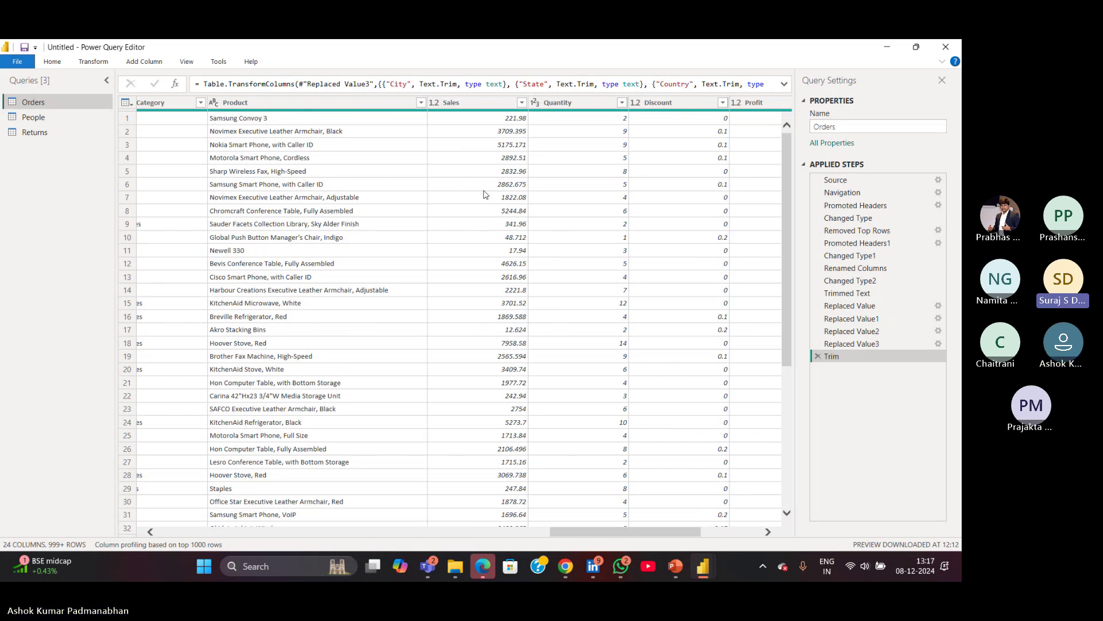
drag(604, 531, 547, 539)
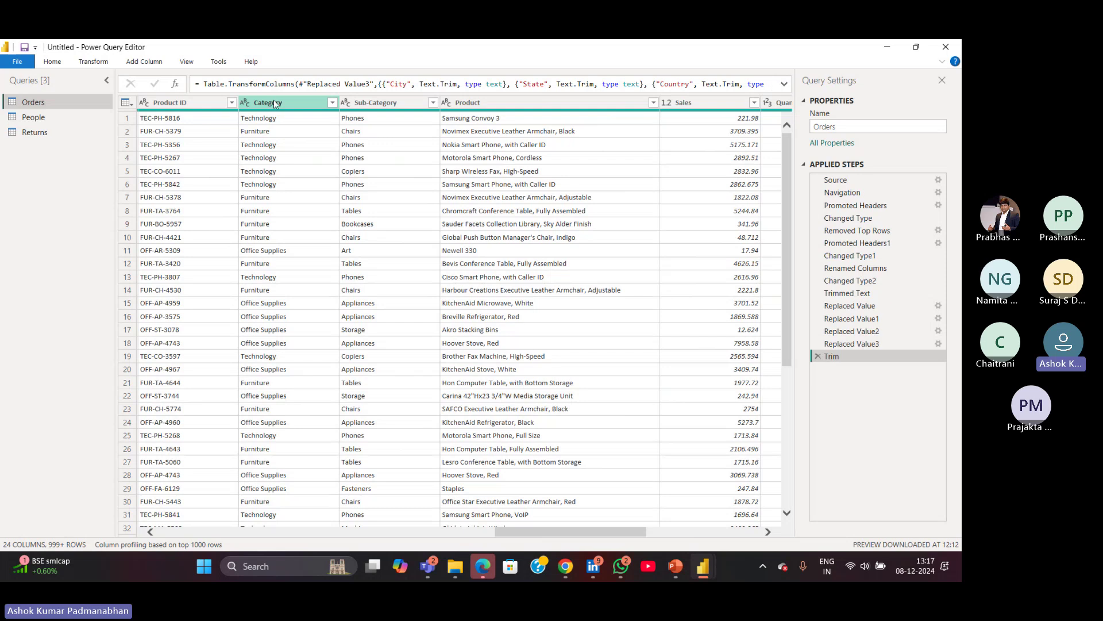
click(202, 103)
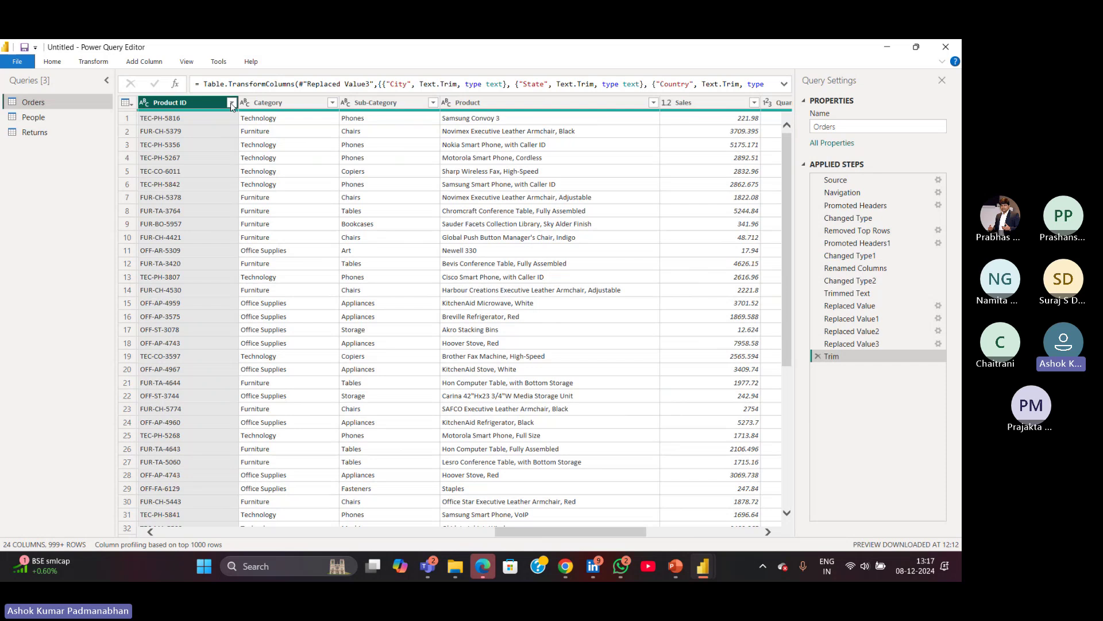
ctrl+click(299, 103)
ctrl+click(372, 103)
ctrl+click(480, 101)
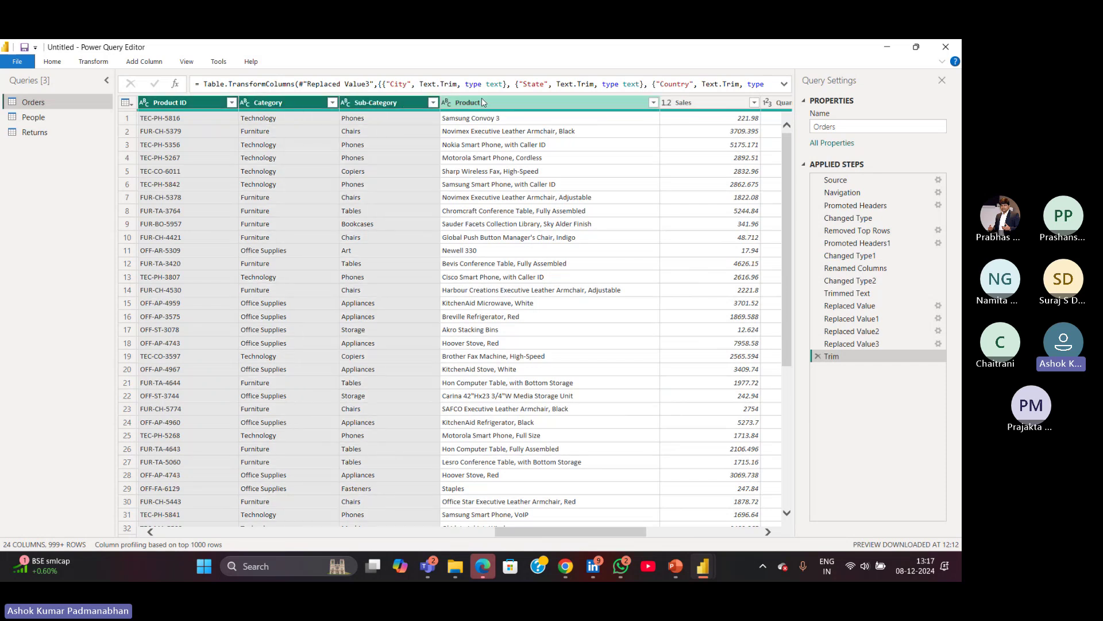
right_click(486, 108)
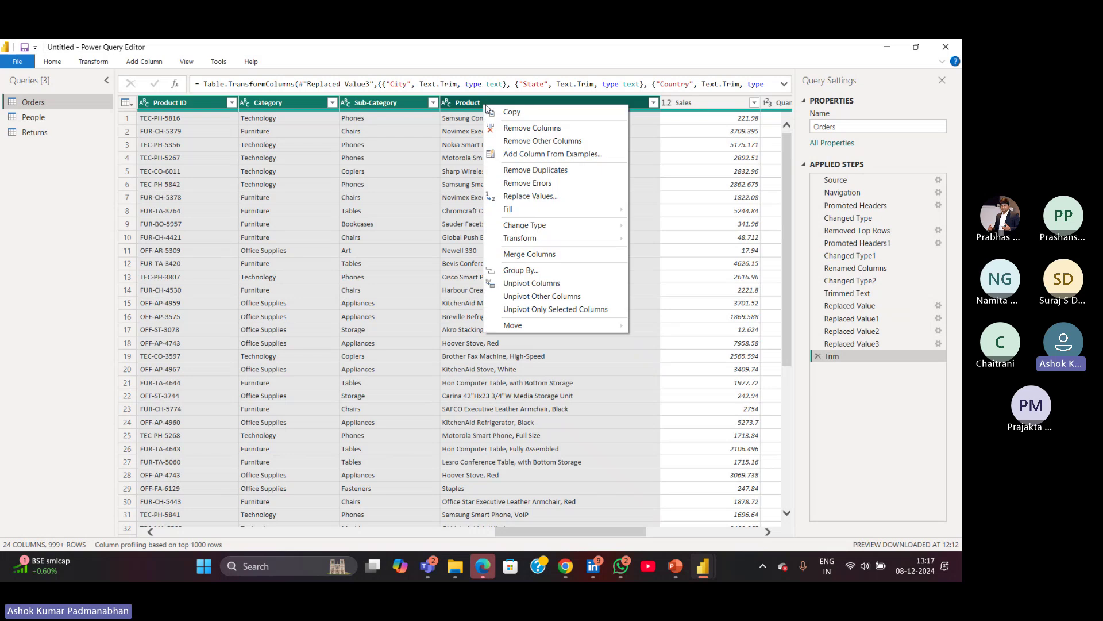
mouse_move(524, 244)
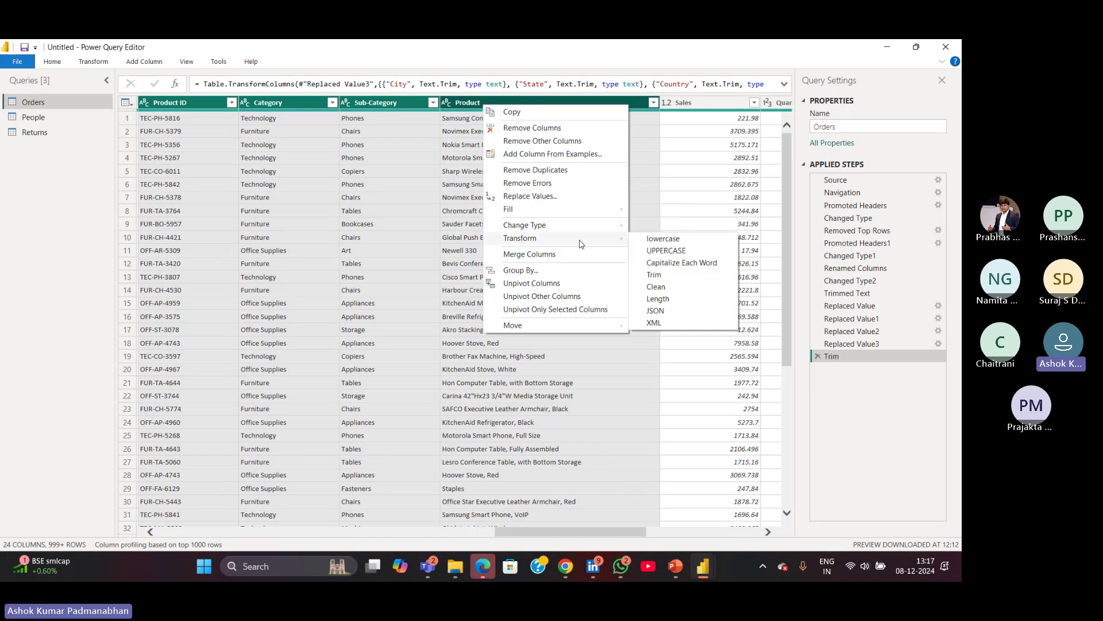
click(696, 276)
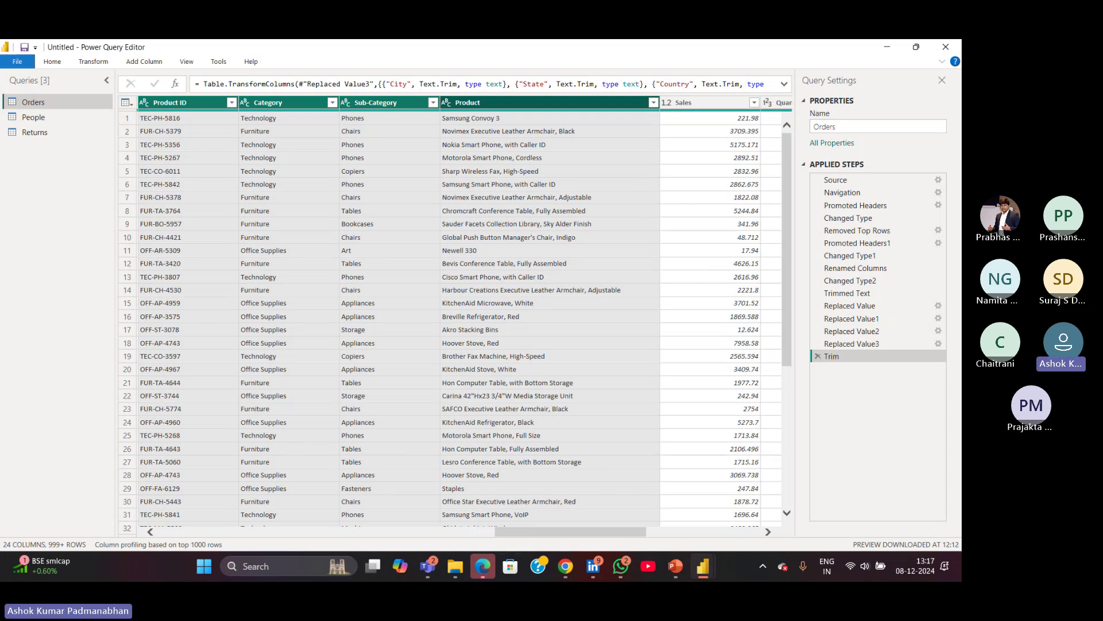
Trim the text in the Order Priority column of the Orders query together with the Product column.
drag(499, 543, 582, 542)
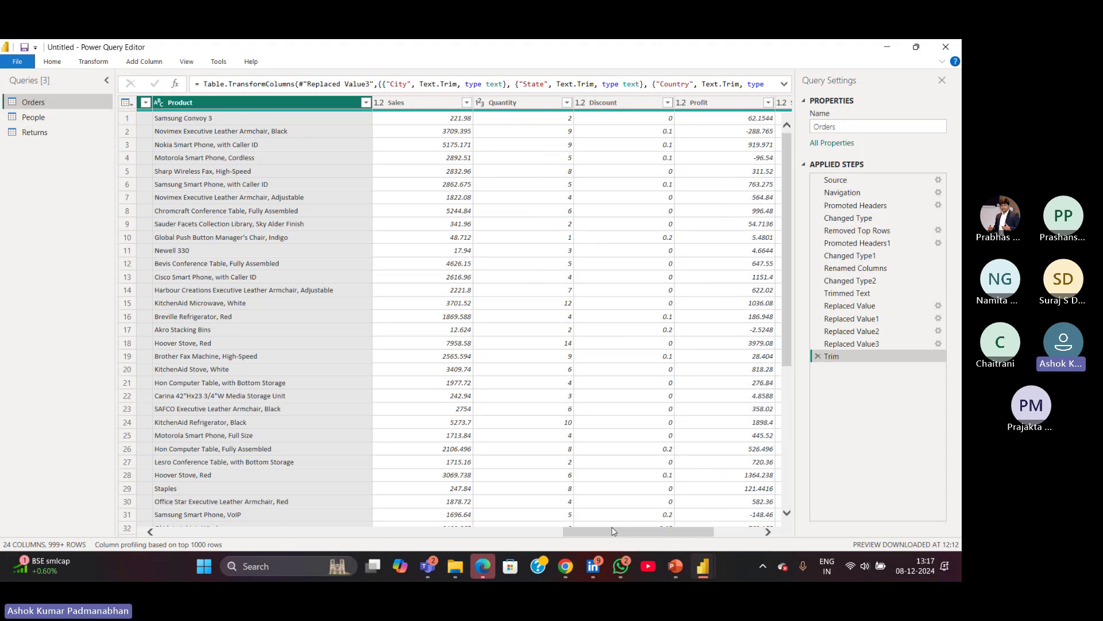
drag(613, 531, 704, 531)
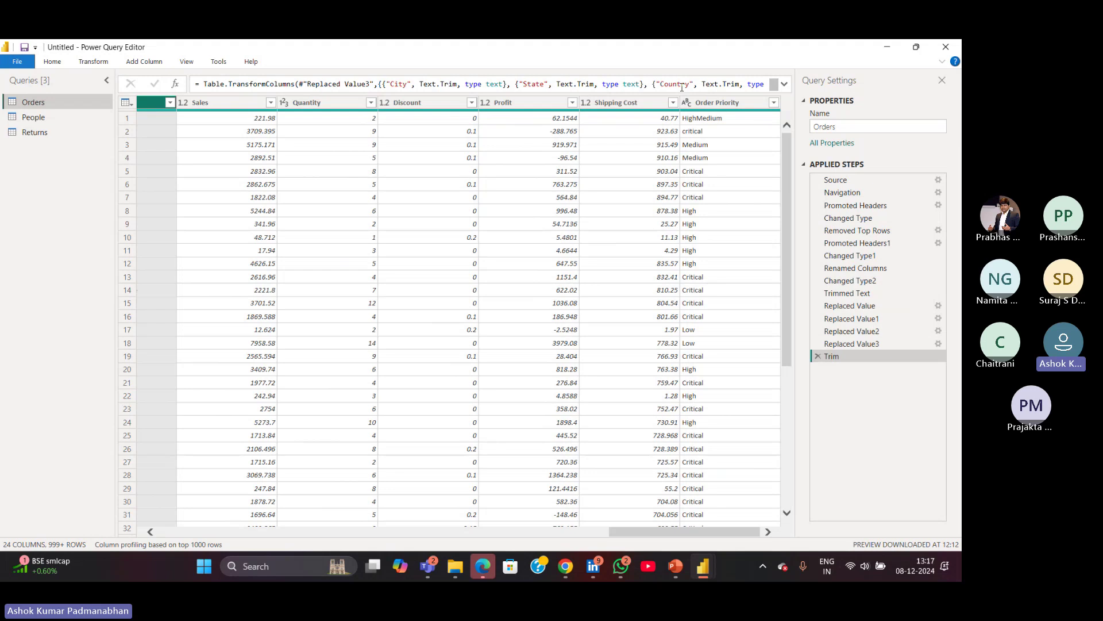
click(720, 103)
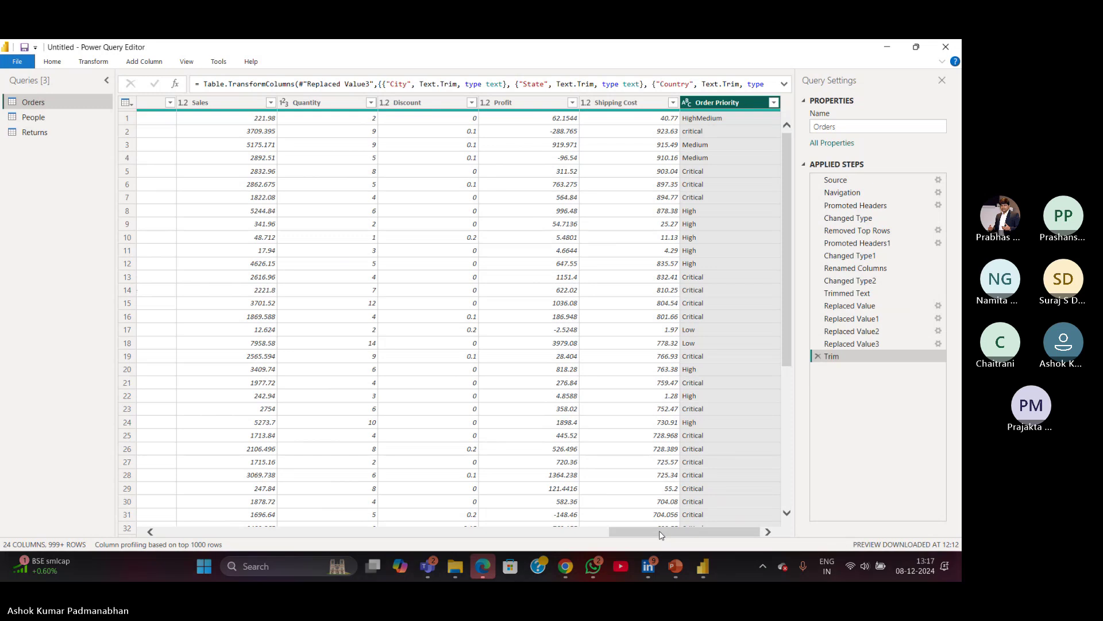
drag(661, 535, 696, 539)
click(298, 103)
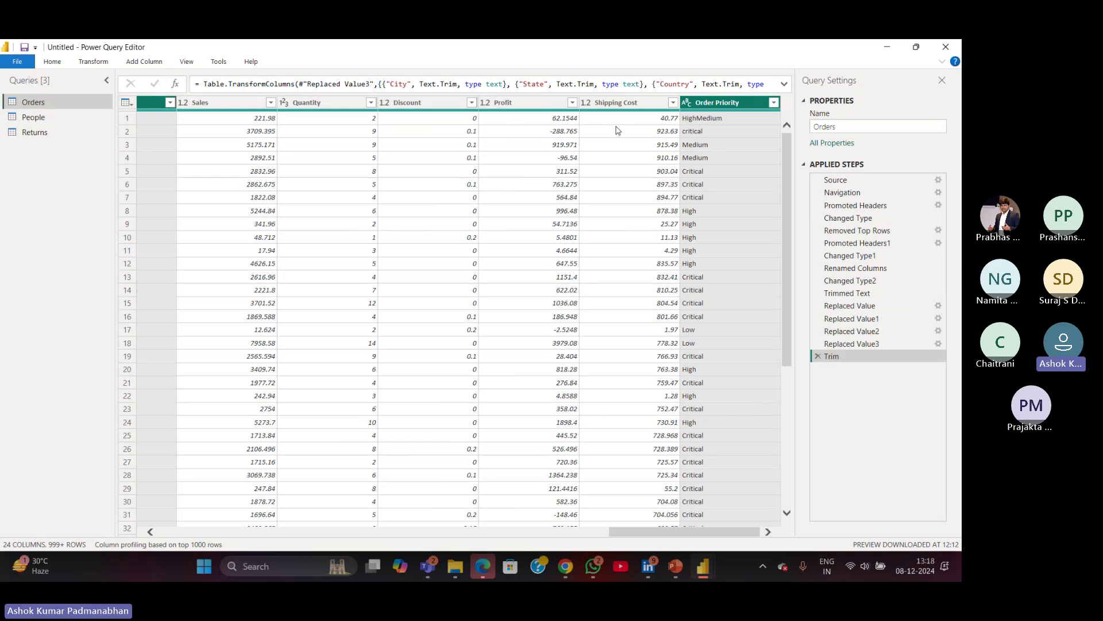
right_click(731, 109)
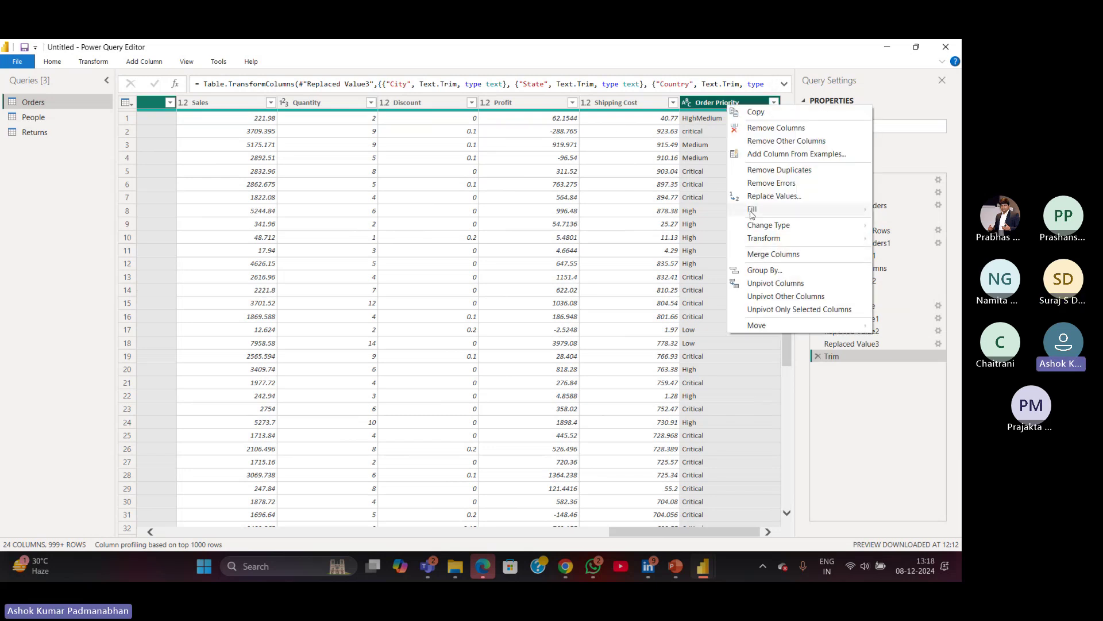
mouse_move(797, 237)
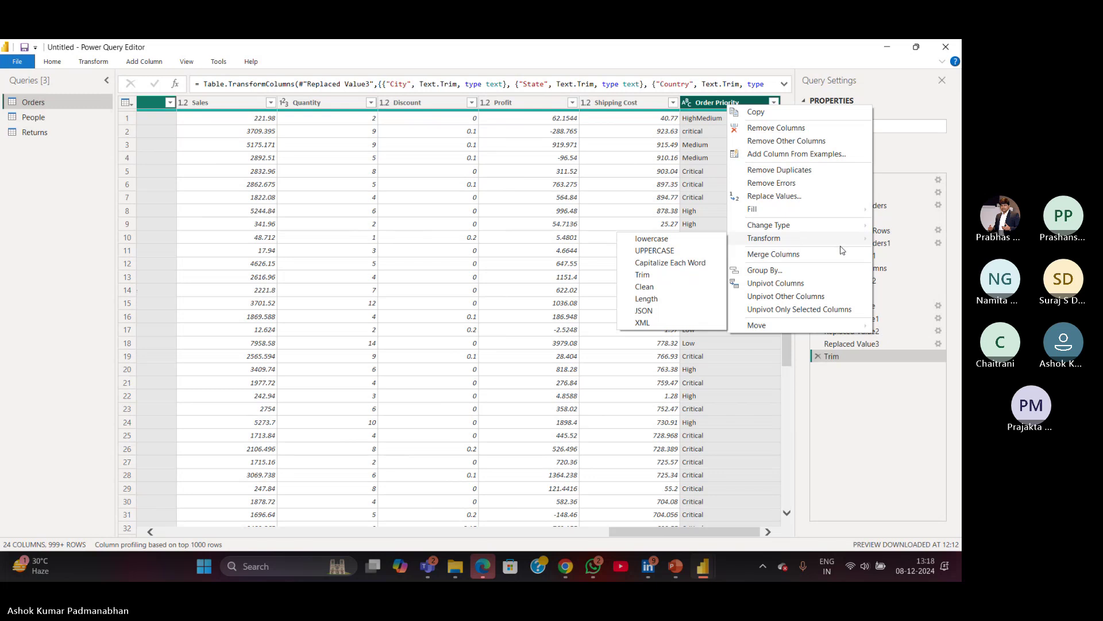
click(664, 275)
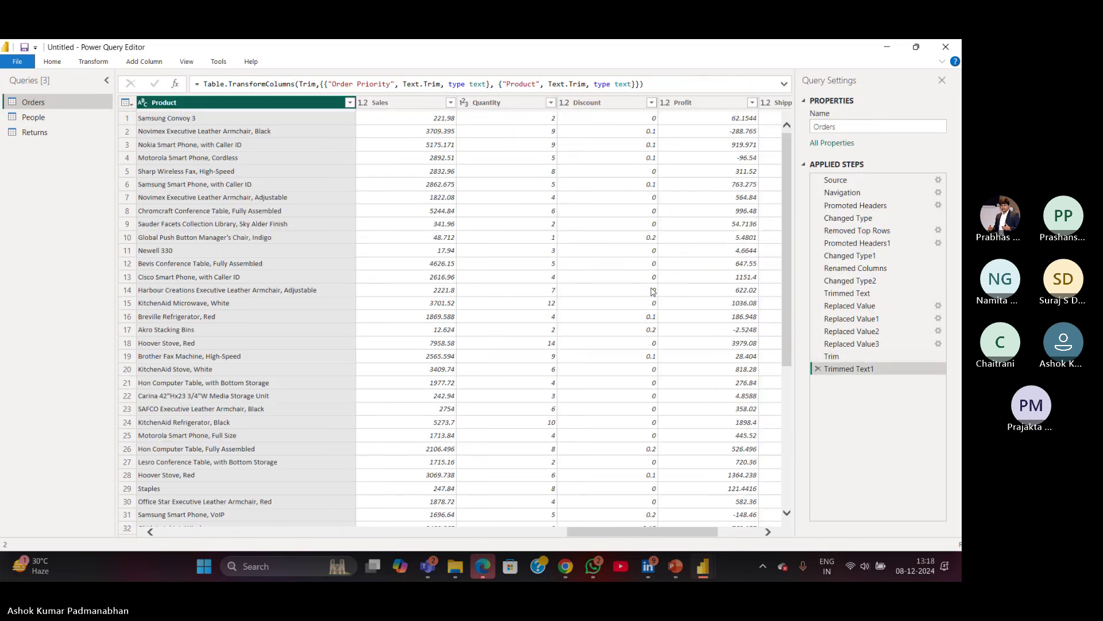
Trim all text columns of the Orders query in one operation, leaving the date and numeric columns out of the selection.
key(ctrl+a)
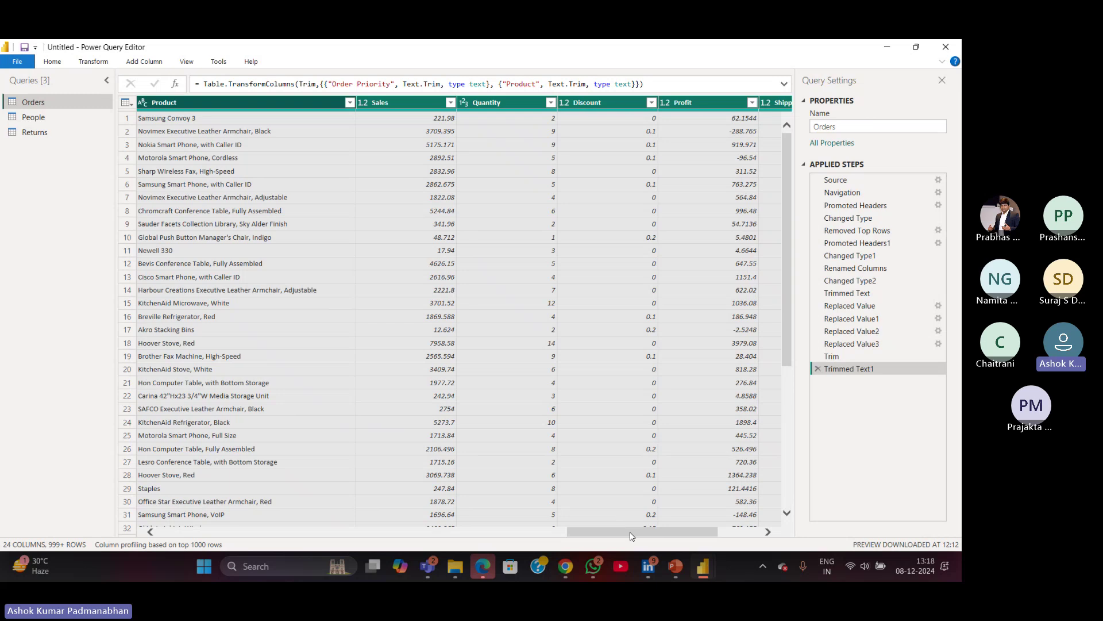
drag(631, 533, 722, 523)
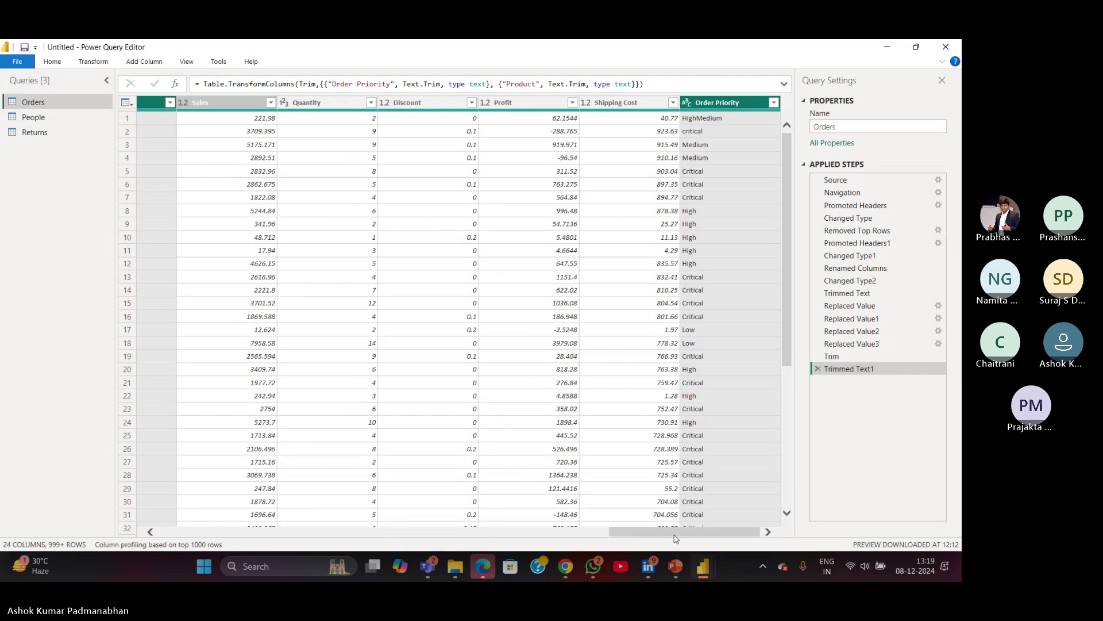
drag(675, 539, 191, 540)
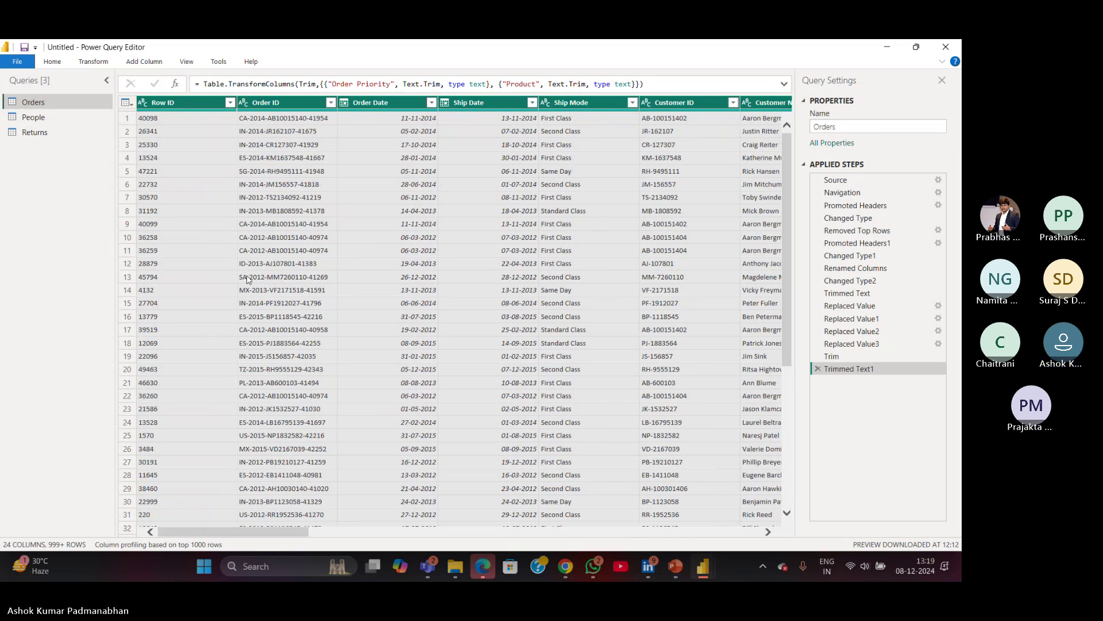
right_click(567, 101)
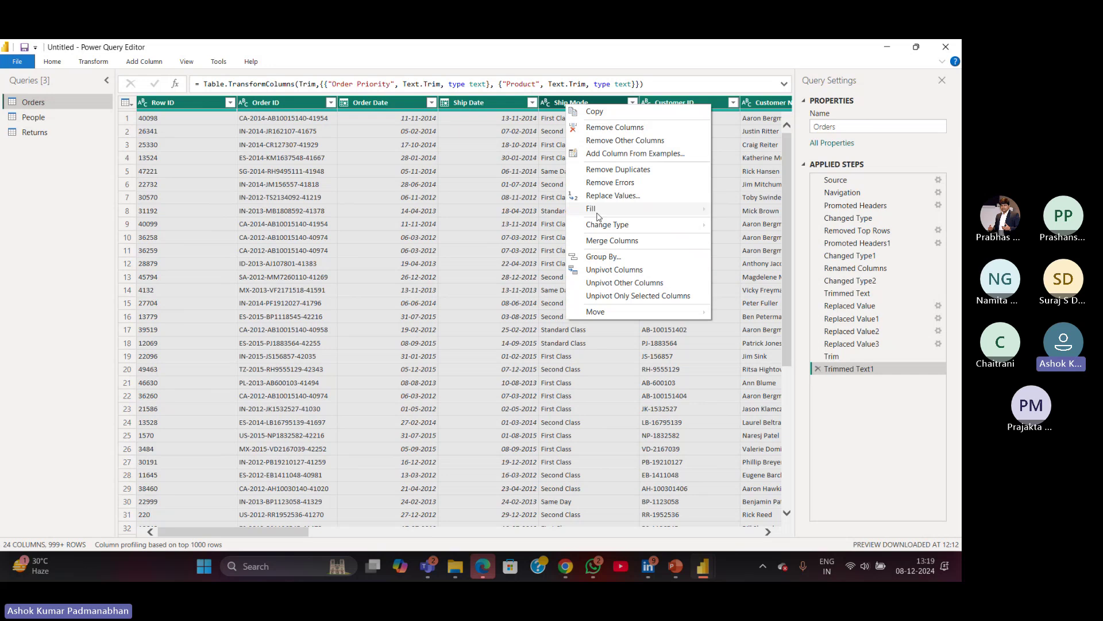
mouse_move(602, 208)
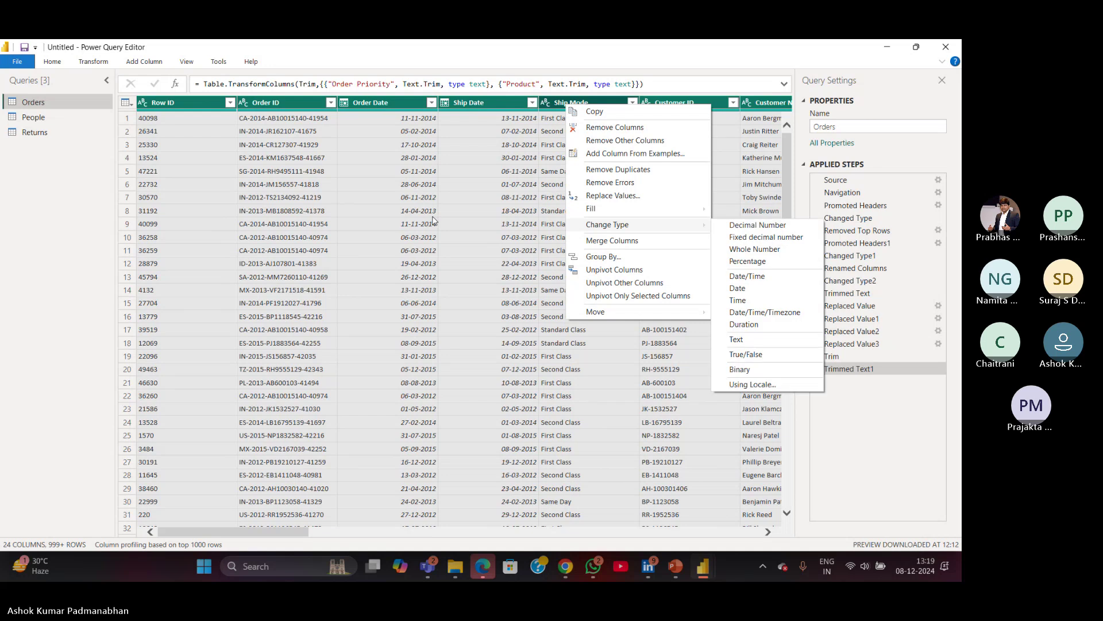
key(Escape)
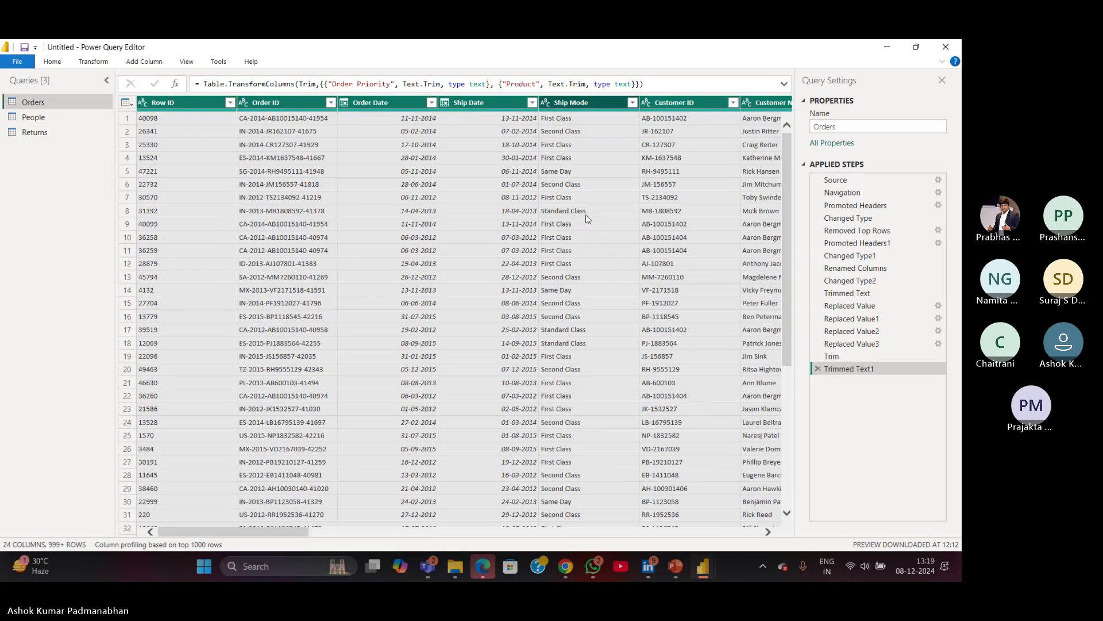
ctrl+click(401, 107)
ctrl+click(495, 103)
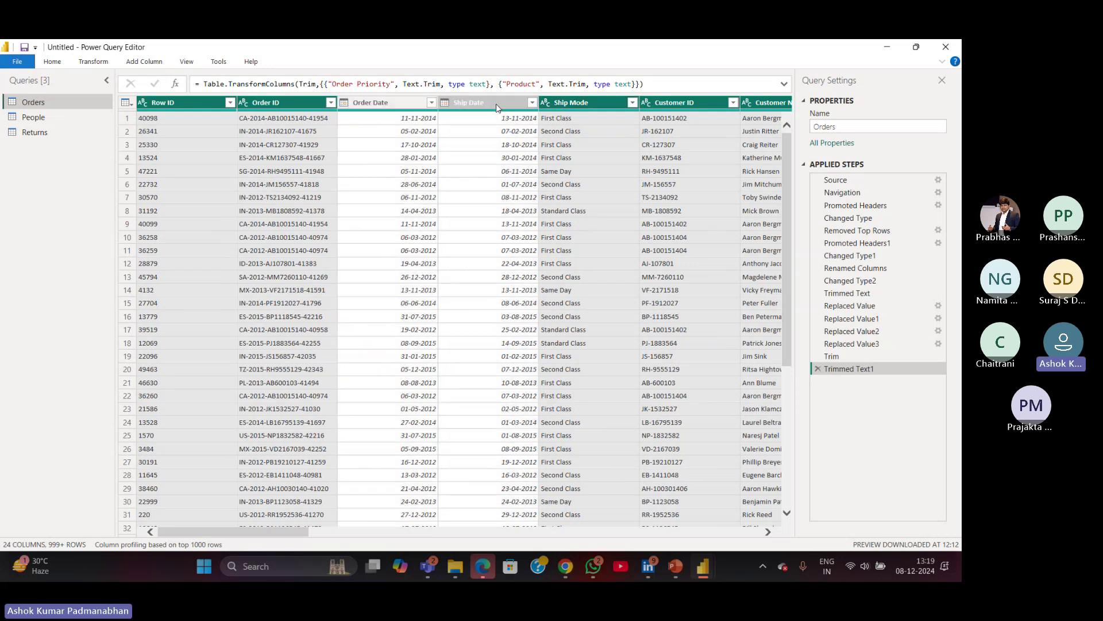
right_click(593, 104)
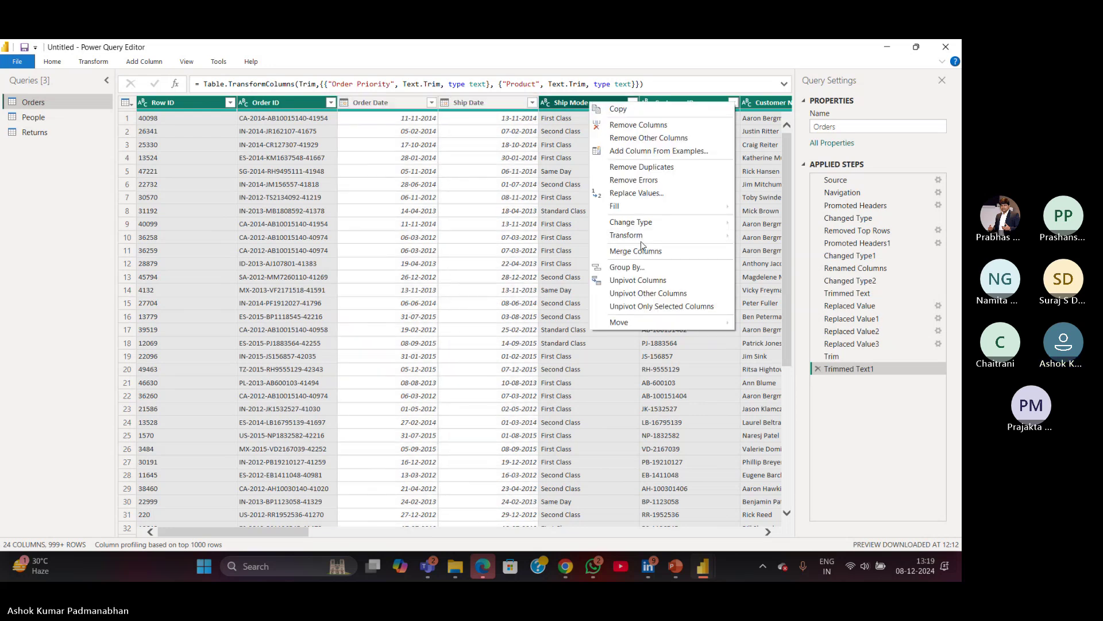
mouse_move(661, 236)
click(779, 274)
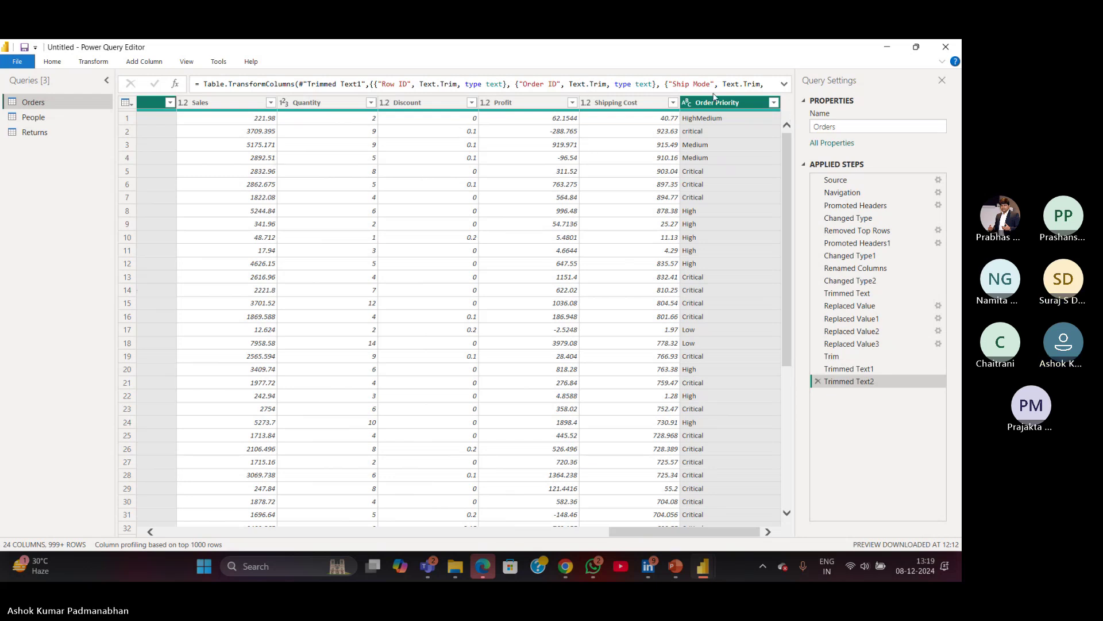
Change the data type of the Sales column to Fixed decimal number.
click(221, 121)
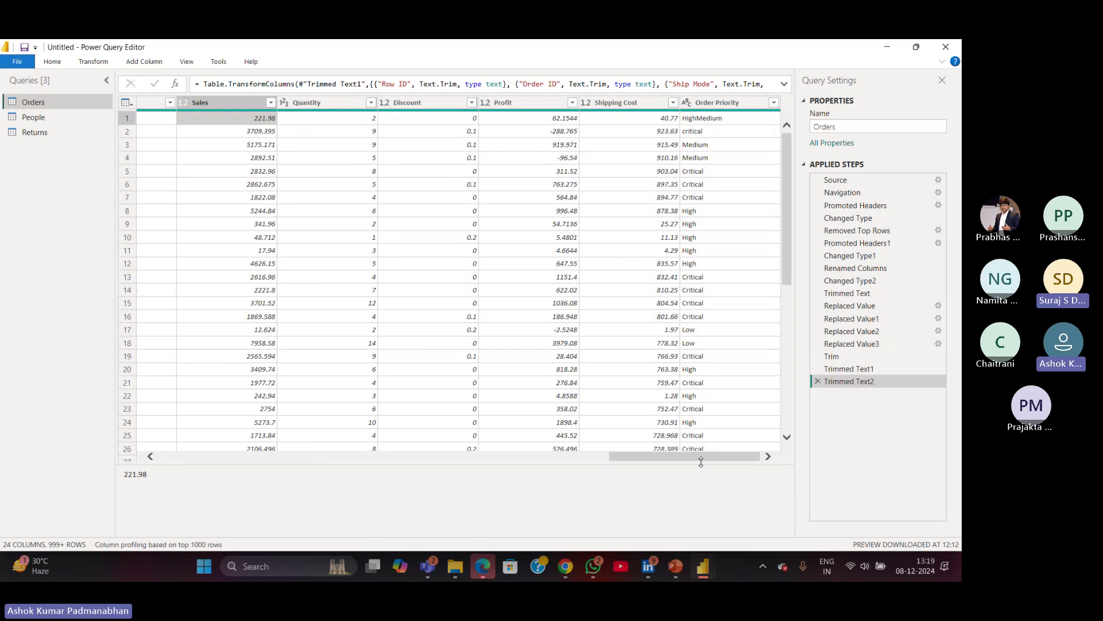
drag(699, 456, 640, 463)
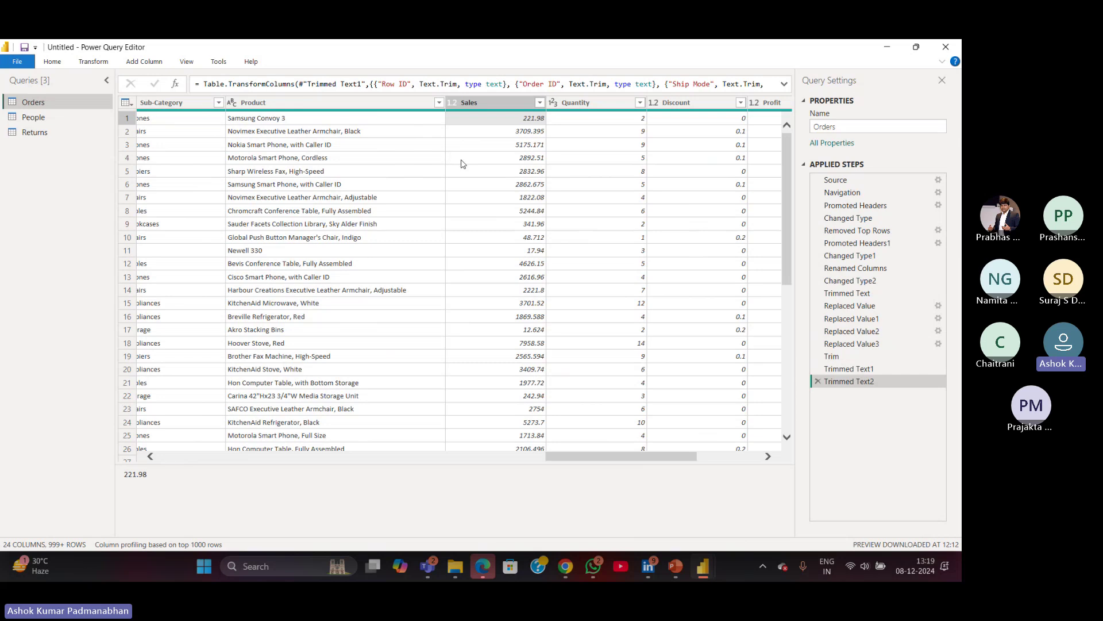
click(452, 106)
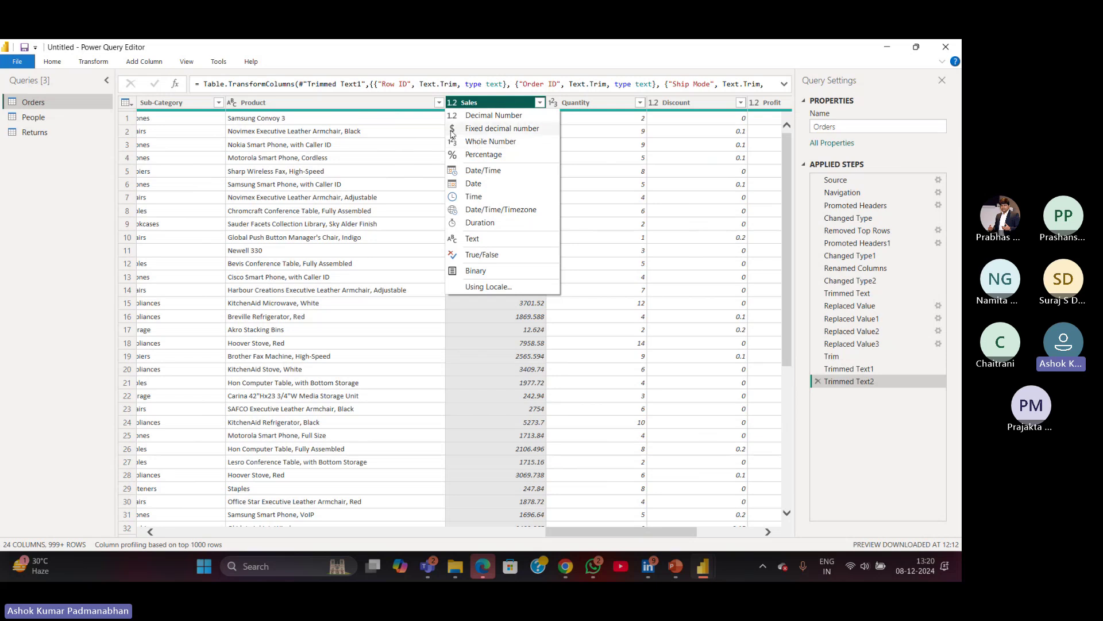
click(486, 131)
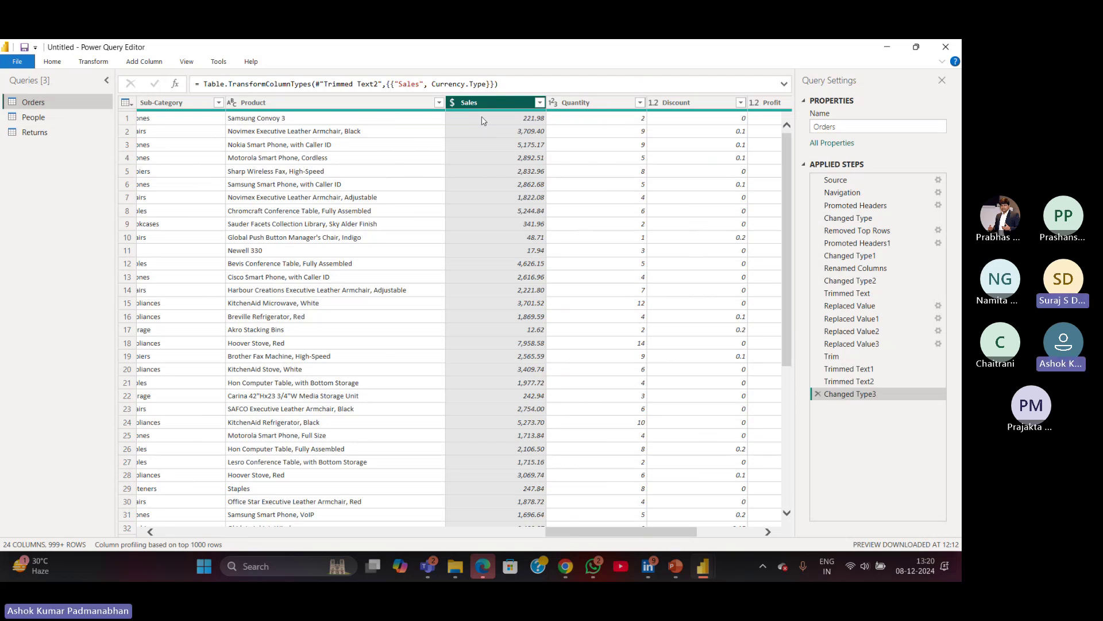
click(452, 105)
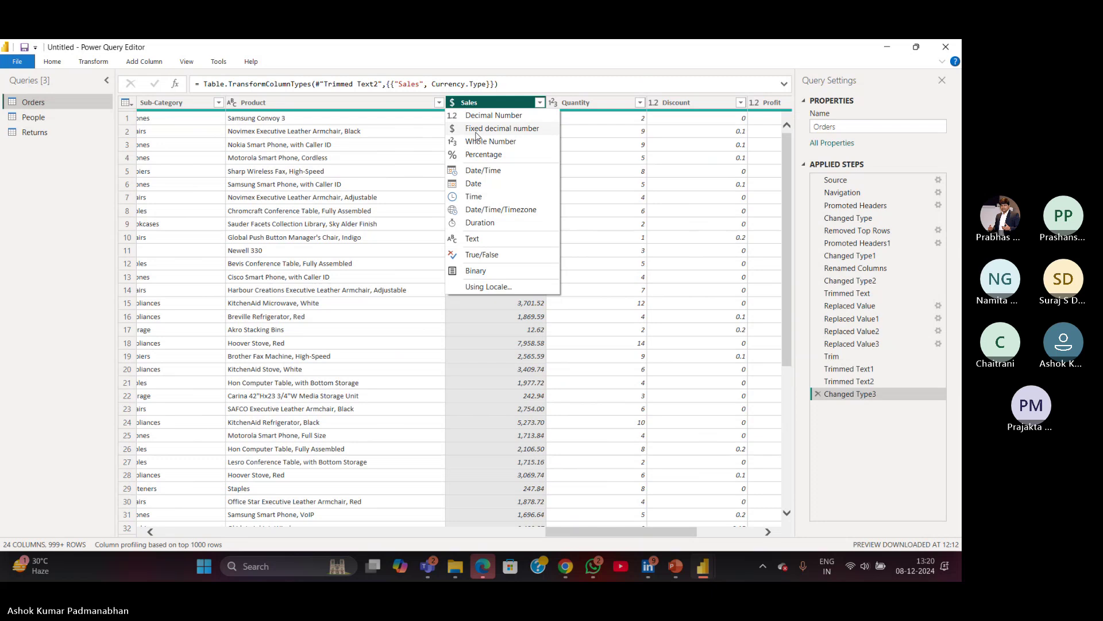
click(604, 142)
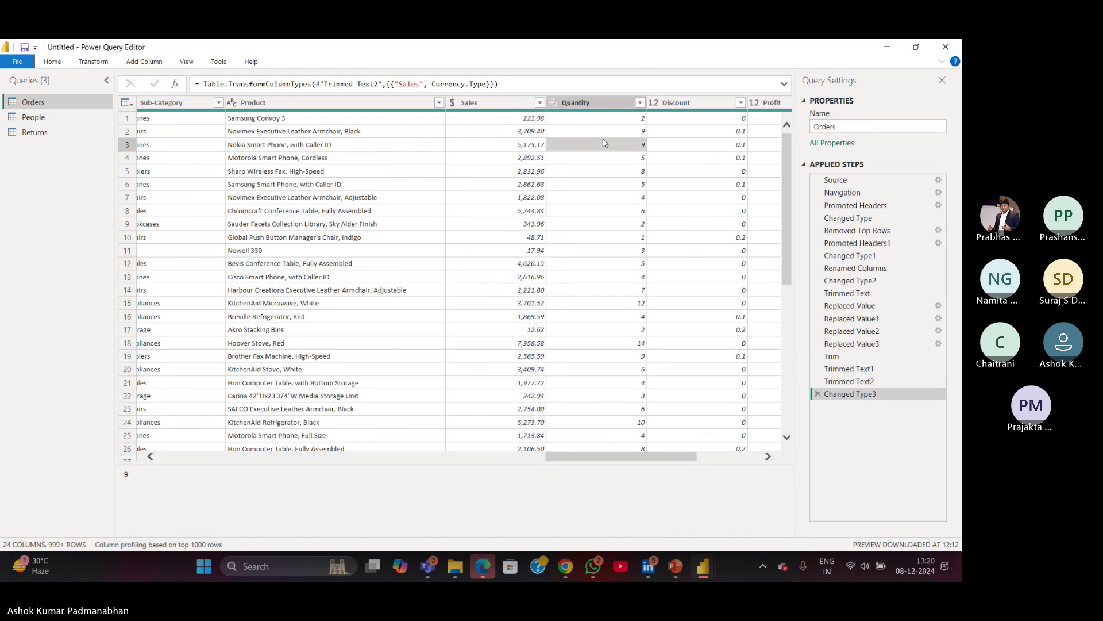
Change the data type of the Profit column to Fixed decimal number, keeping Quantity and Discount as they are.
click(555, 111)
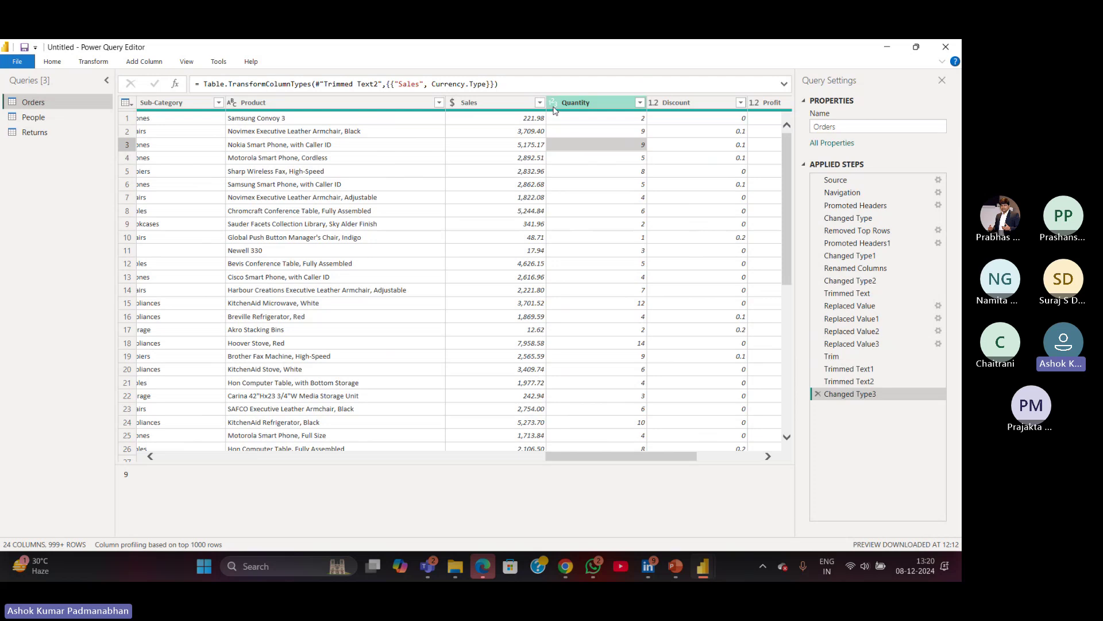
click(553, 104)
click(685, 186)
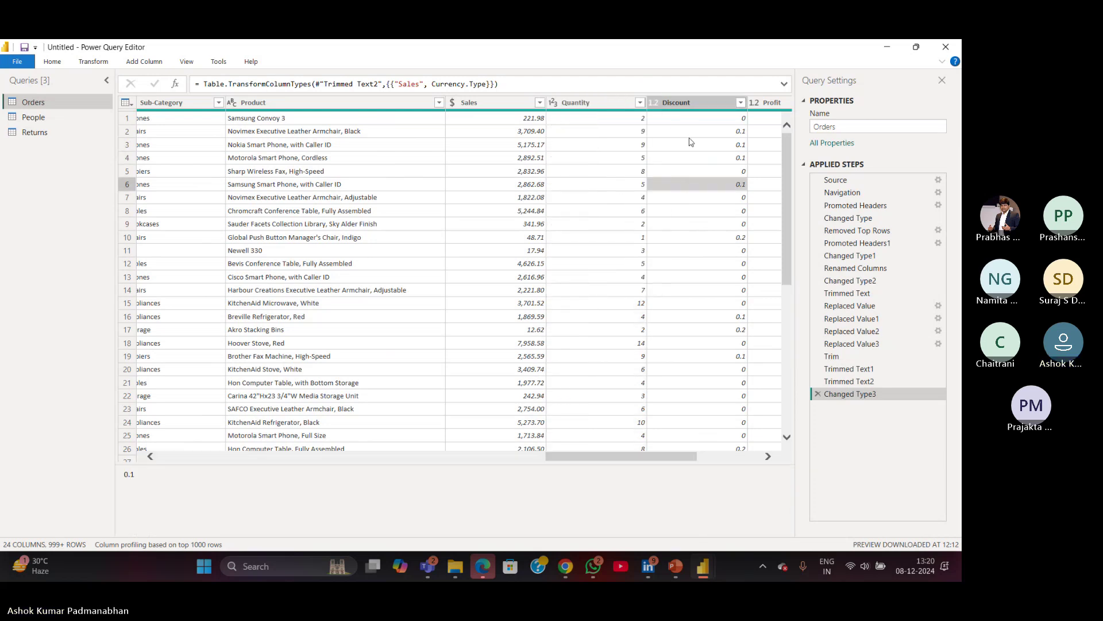
drag(691, 457, 757, 457)
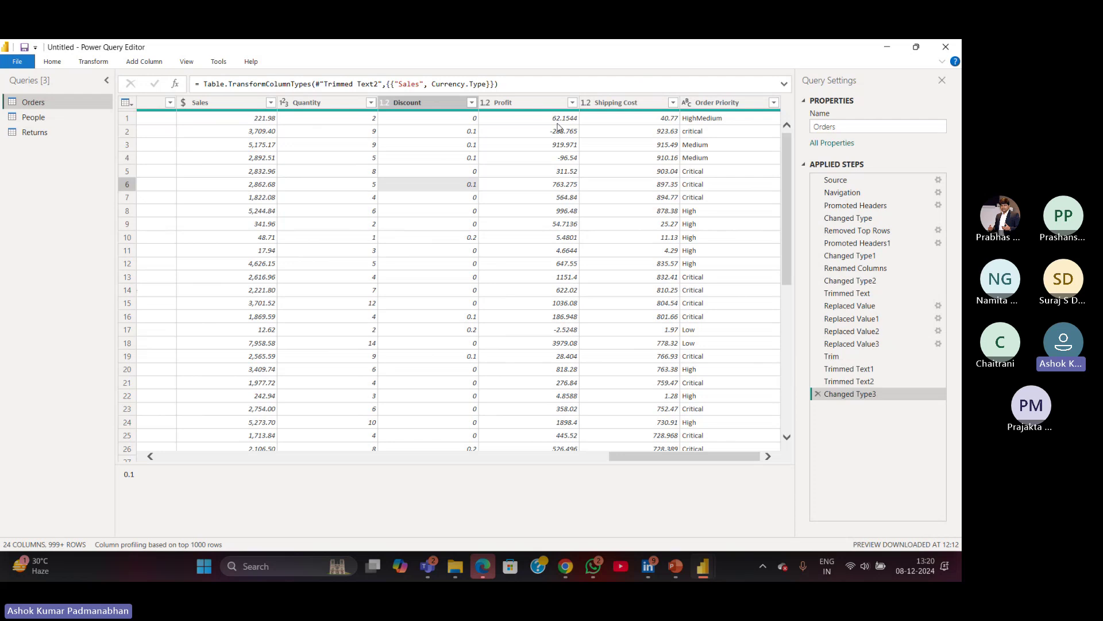
click(487, 104)
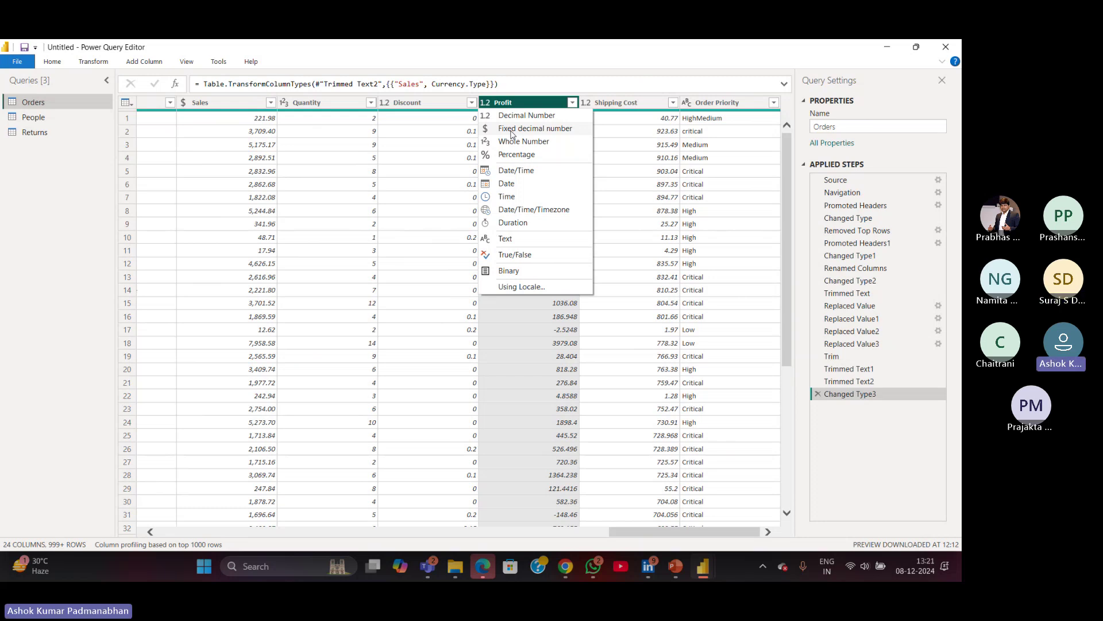
click(513, 130)
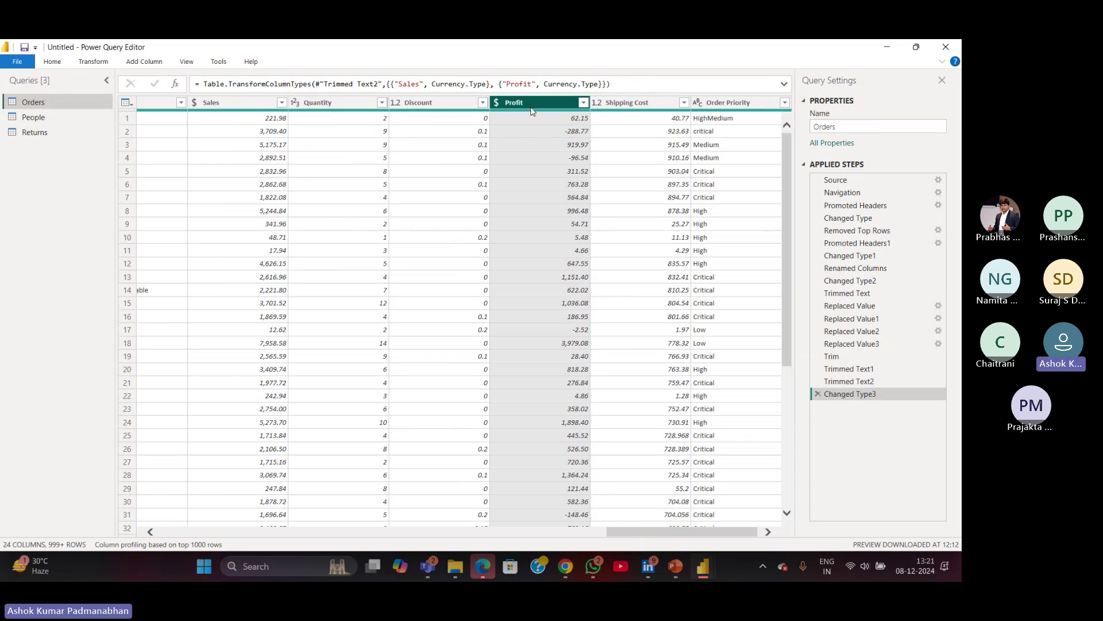
click(495, 104)
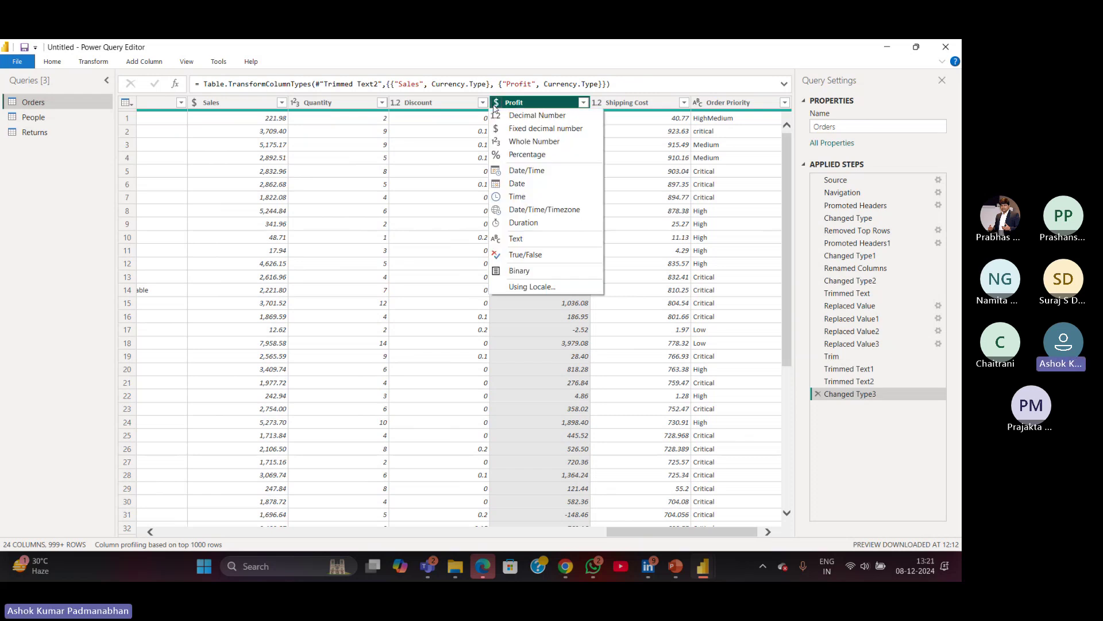
Change the data type of the Shipping Cost column to Fixed decimal number.
click(619, 104)
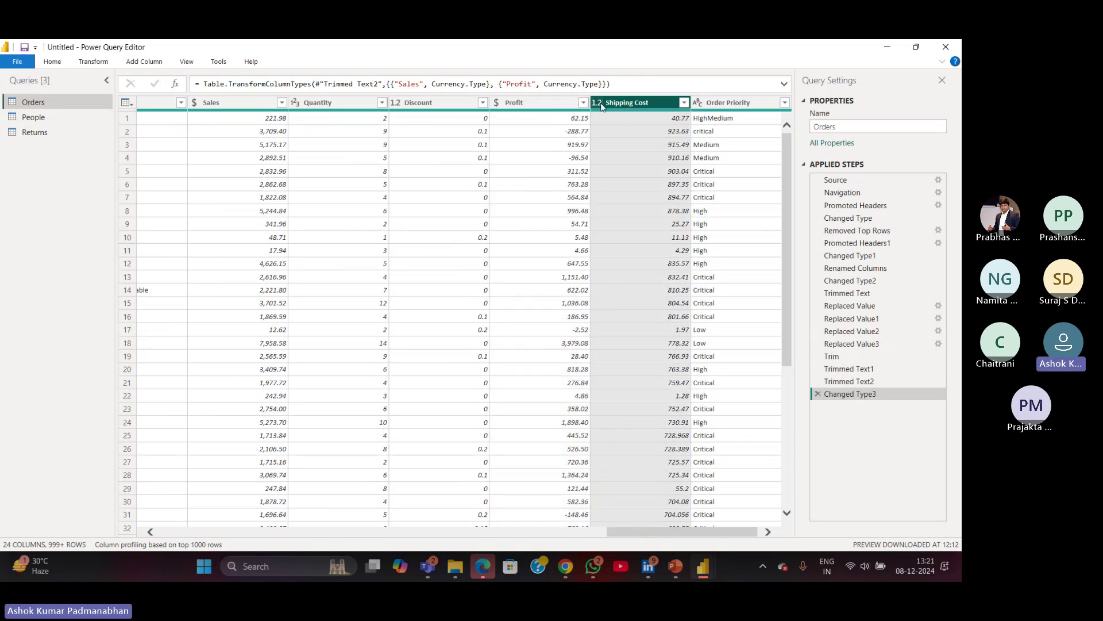
click(598, 104)
click(620, 132)
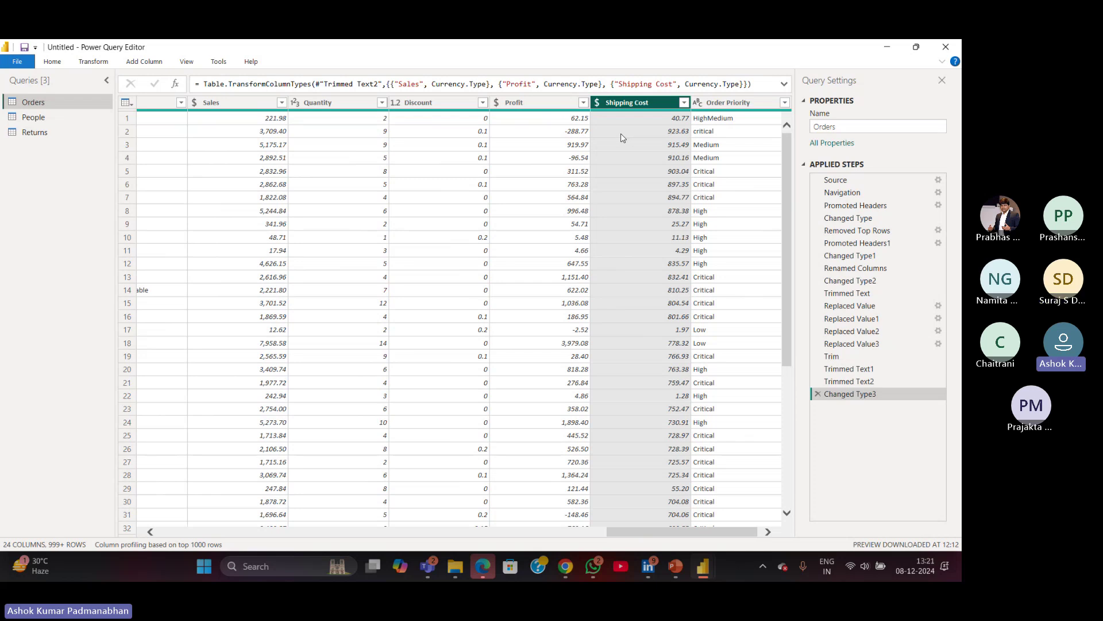
Switch to PowerPoint to review the Power Query Editor slide on strong data typing, and return to the Power Query Editor.
click(674, 566)
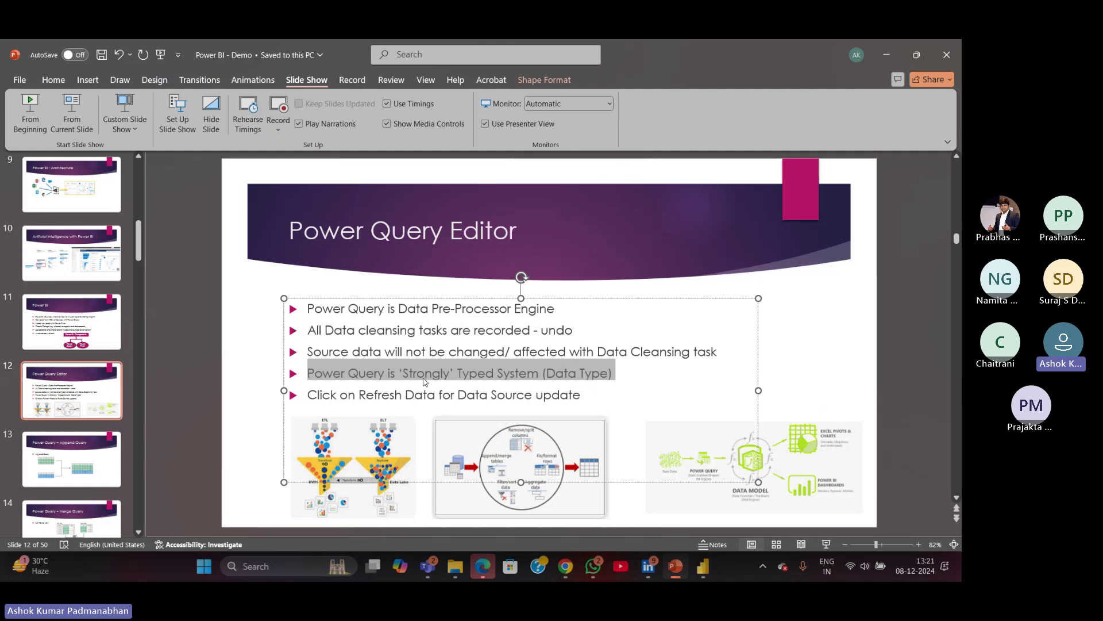
click(888, 54)
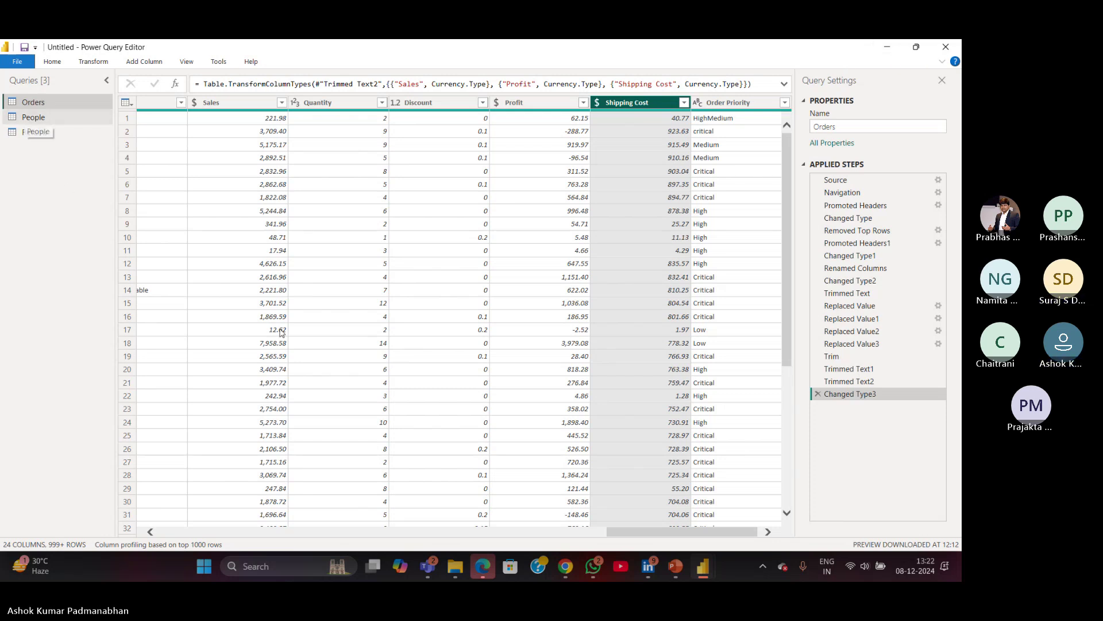
Review the columns and data types of the People and Returns queries.
drag(621, 532, 171, 533)
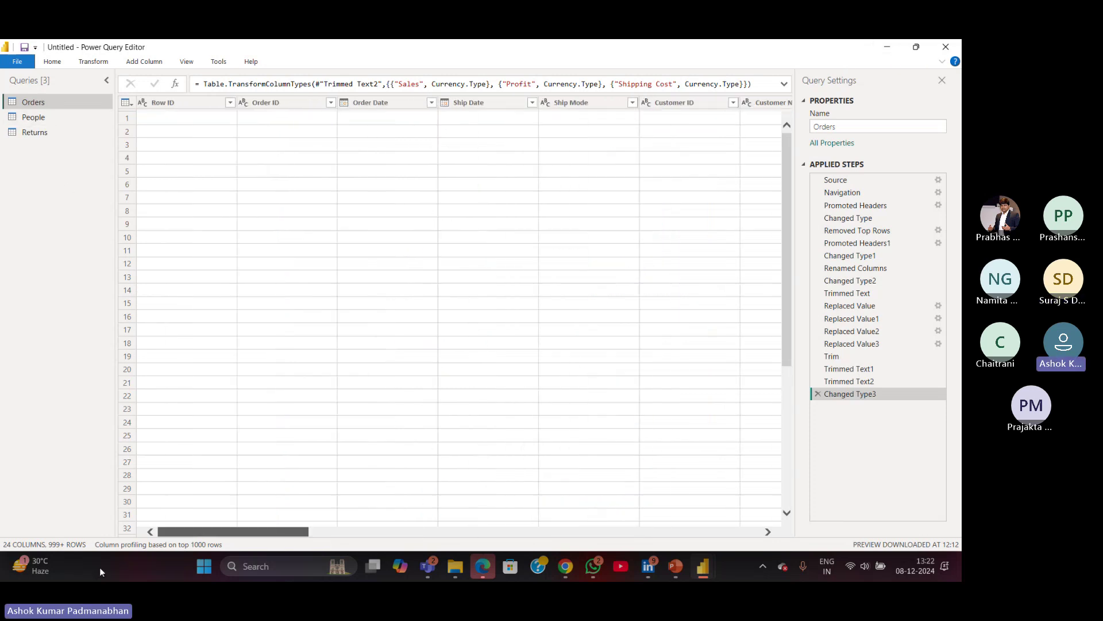
click(43, 116)
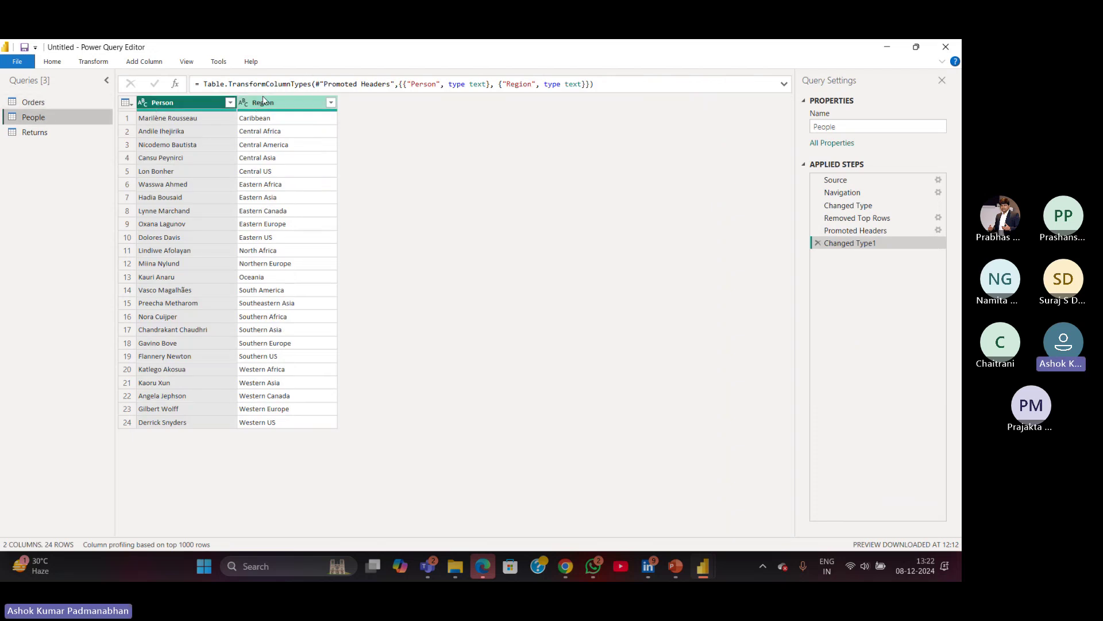
click(79, 134)
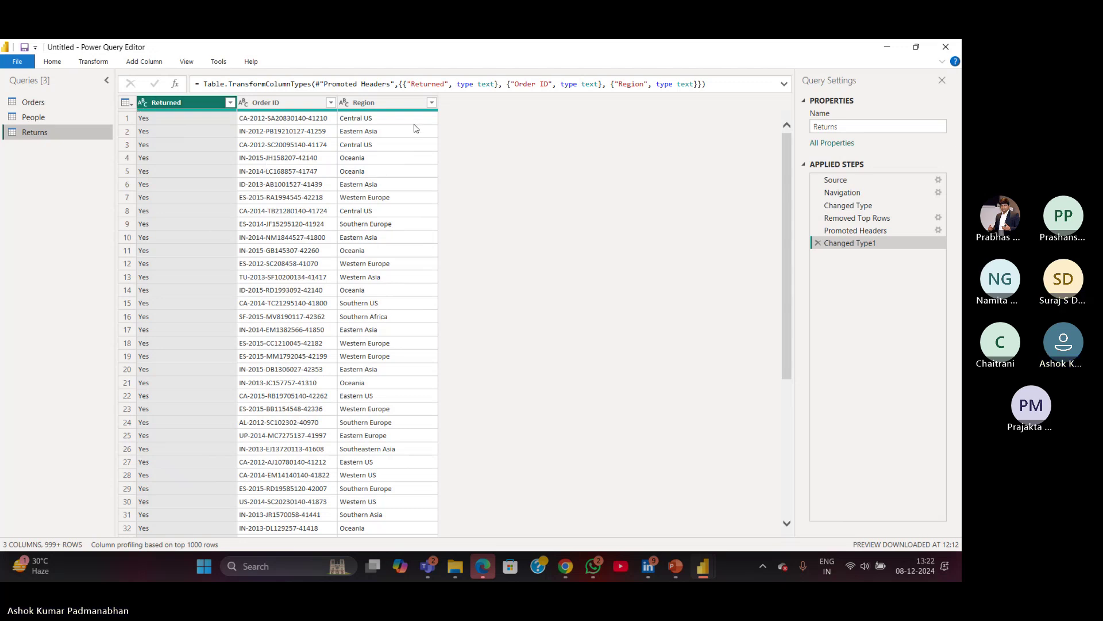
Review the Orders query and the data type options for its Row ID column, keeping the current type.
click(34, 104)
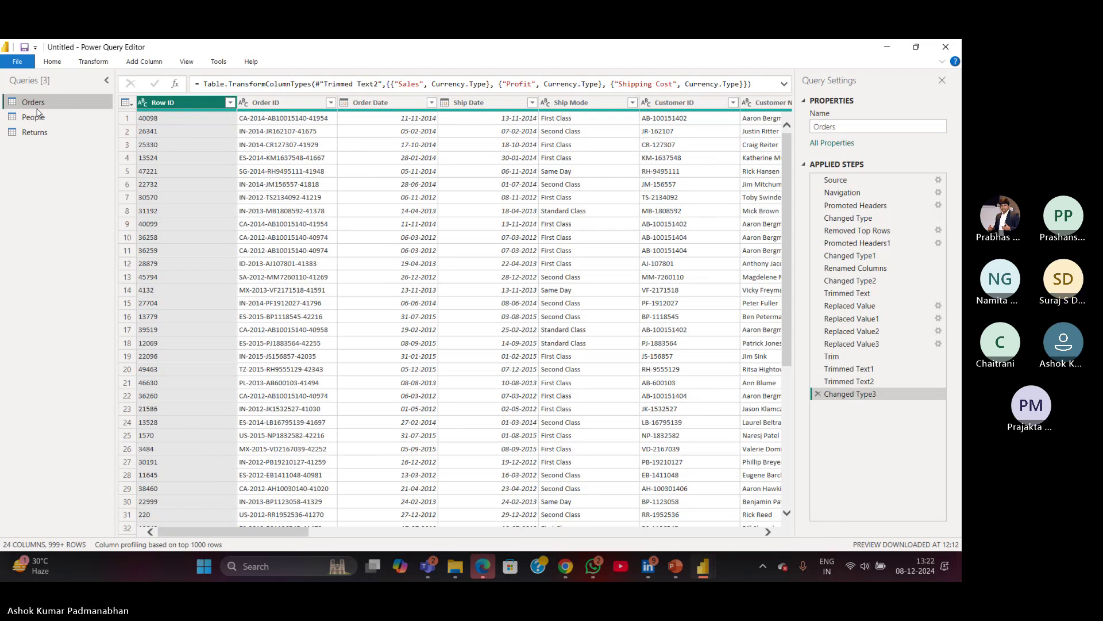
click(143, 106)
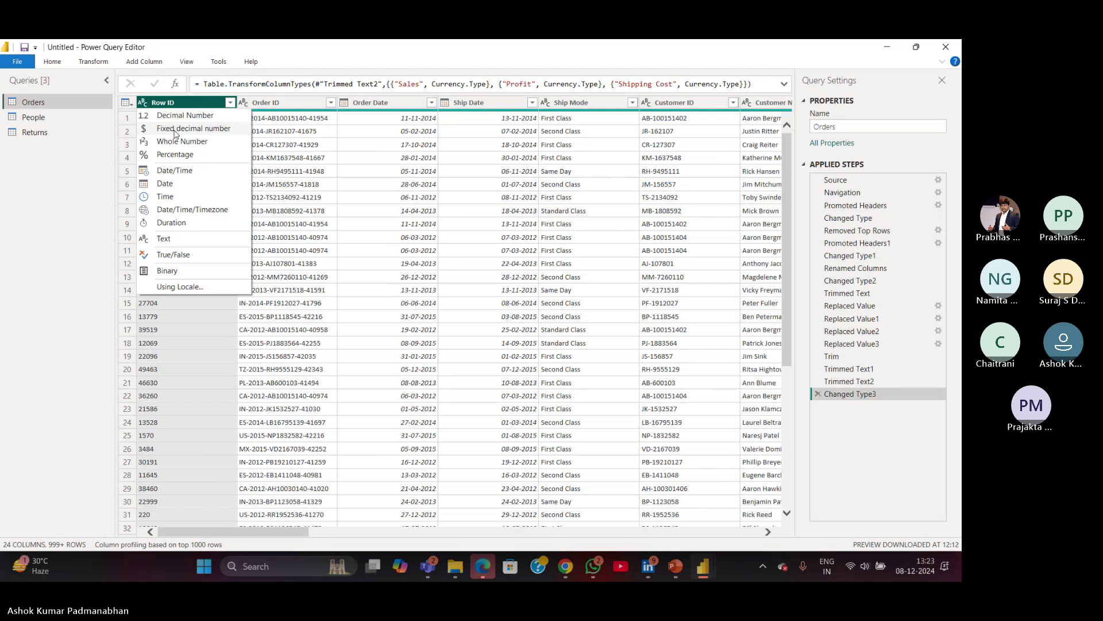
click(316, 148)
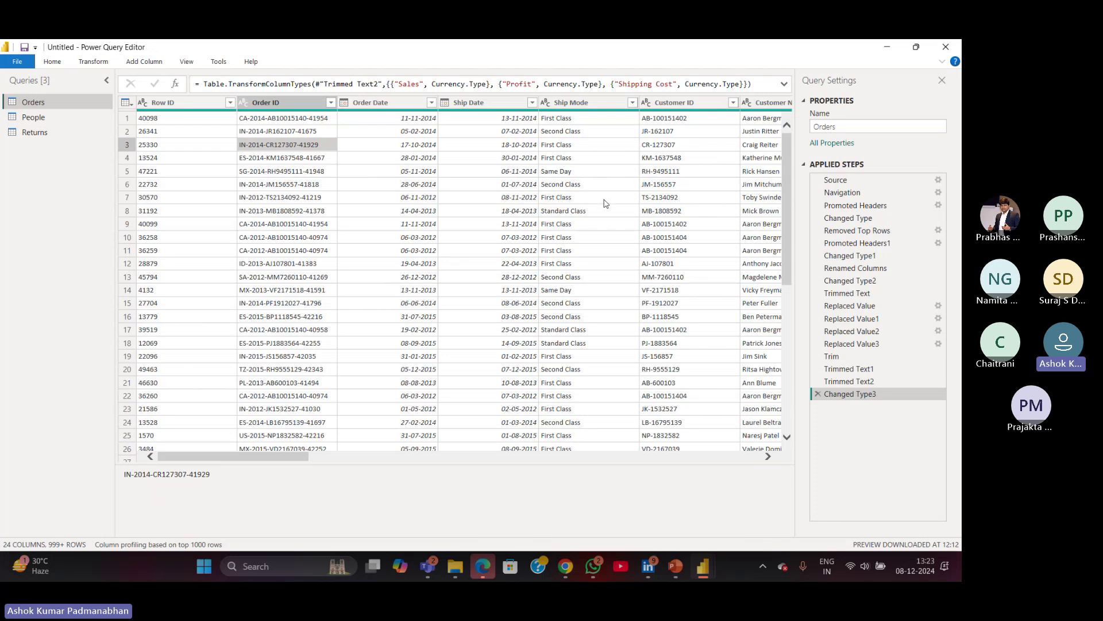
Close the Power Query Editor and apply all pending query changes to the report.
click(52, 61)
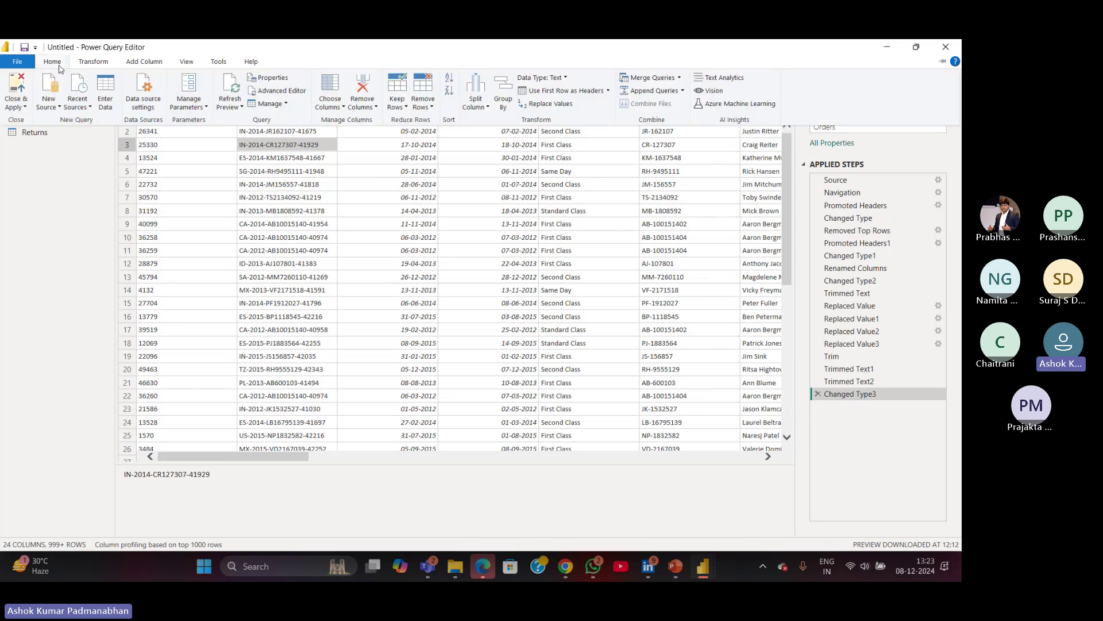
click(25, 107)
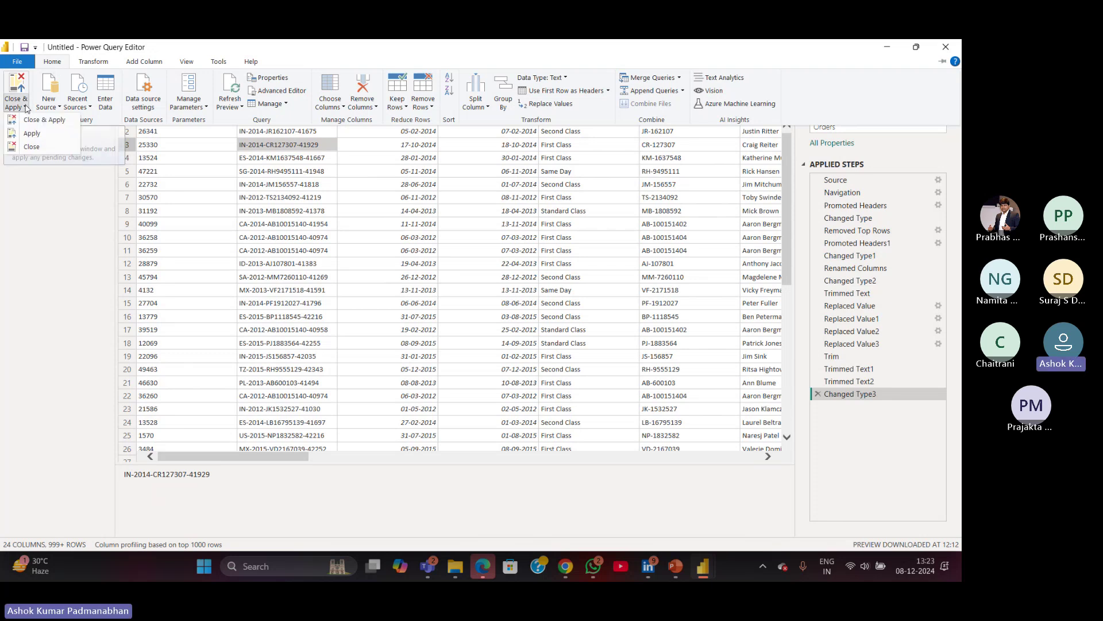
click(69, 120)
click(66, 122)
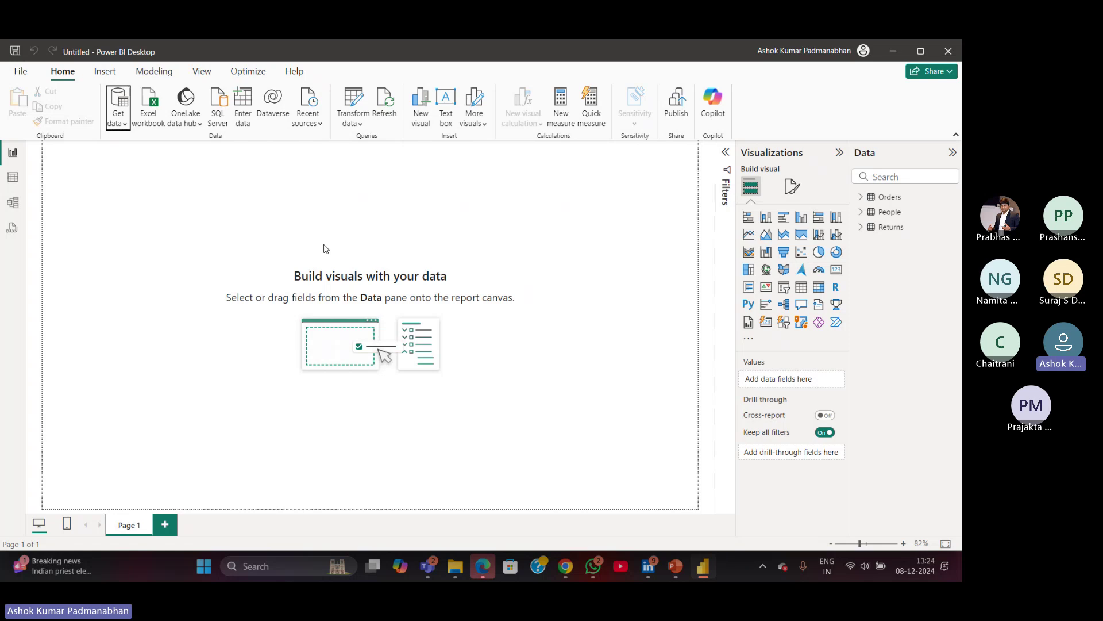
drag(377, 202, 589, 454)
drag(173, 214, 626, 414)
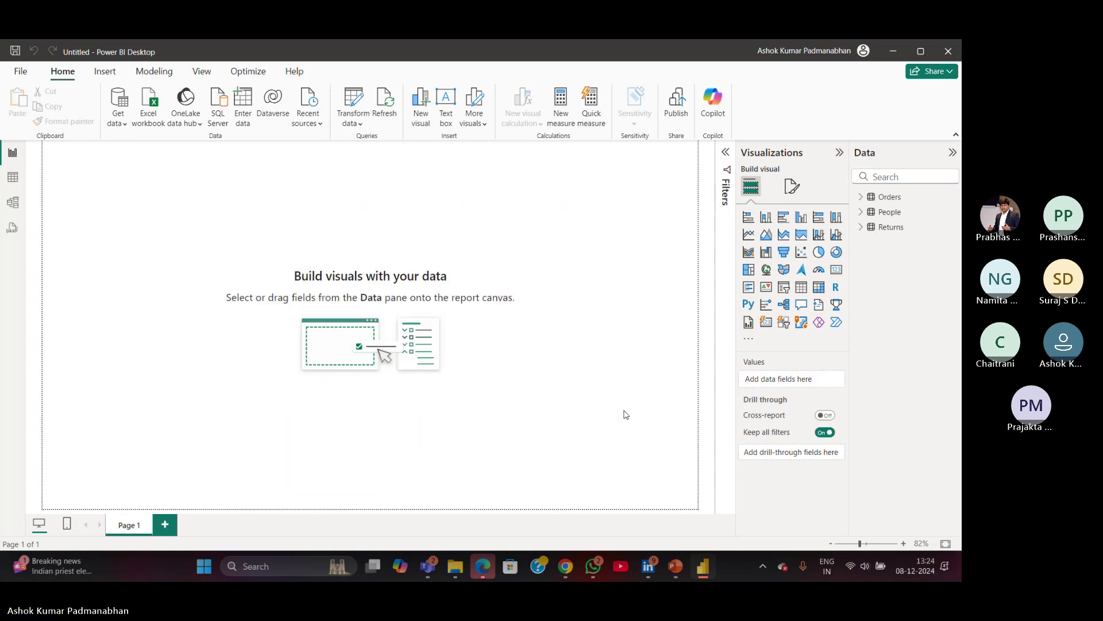
click(885, 159)
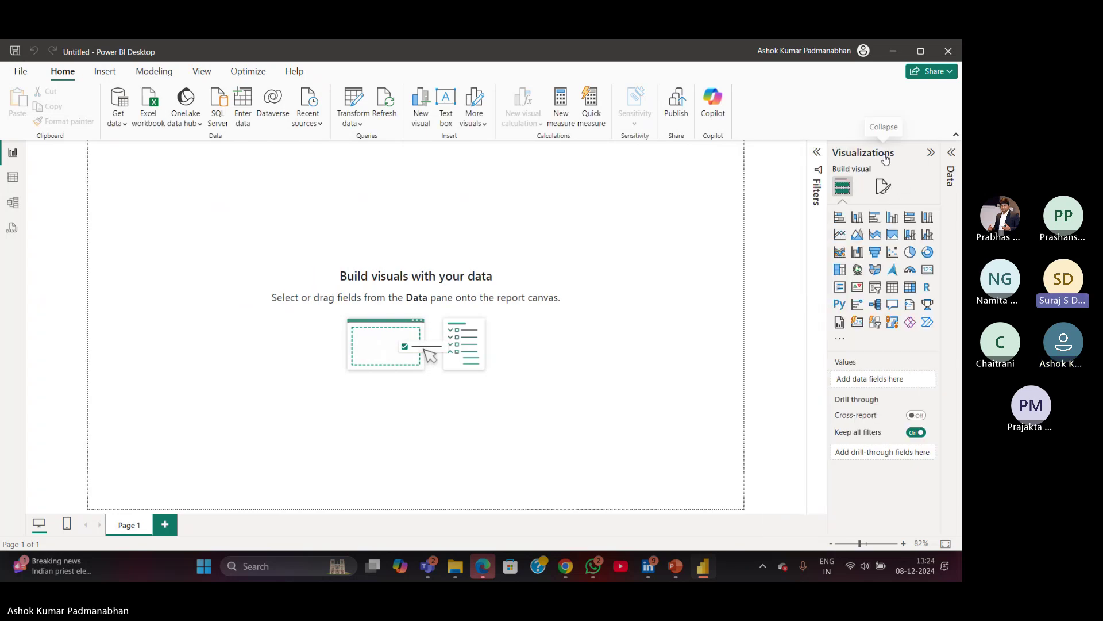
click(951, 154)
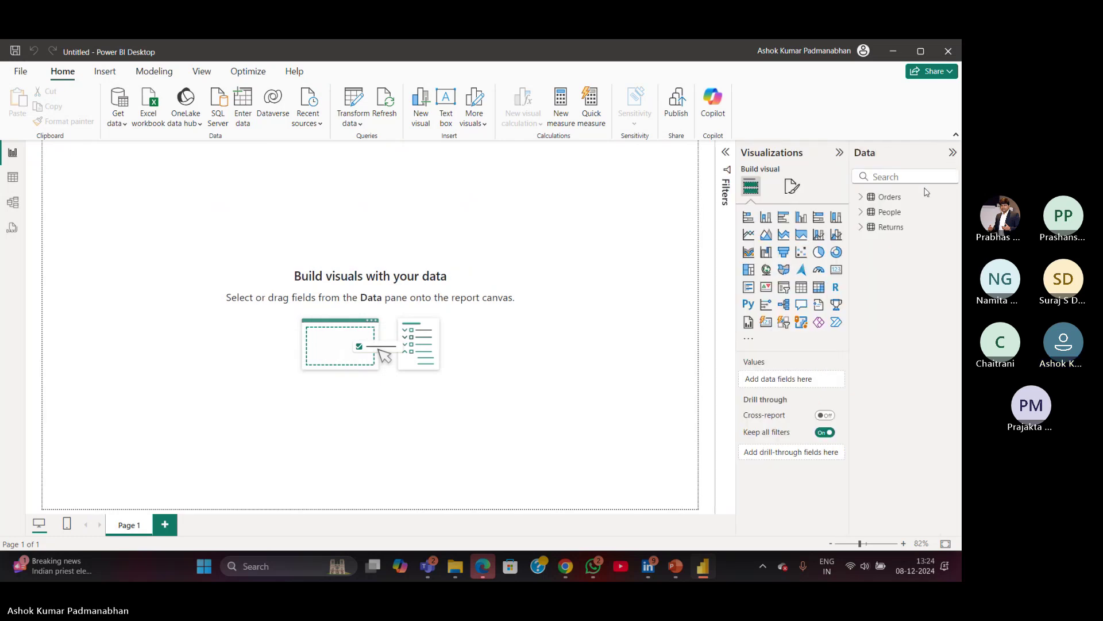
Look over the loaded People, Orders and Returns tables, and examine the full list of Orders fields with more width for their names.
click(890, 213)
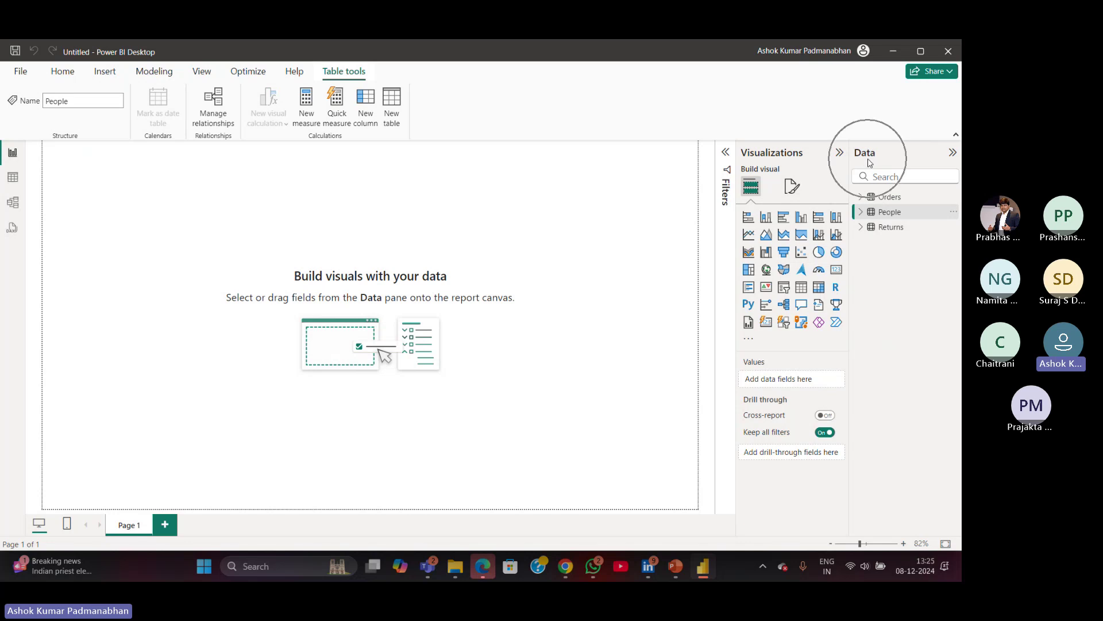
click(889, 199)
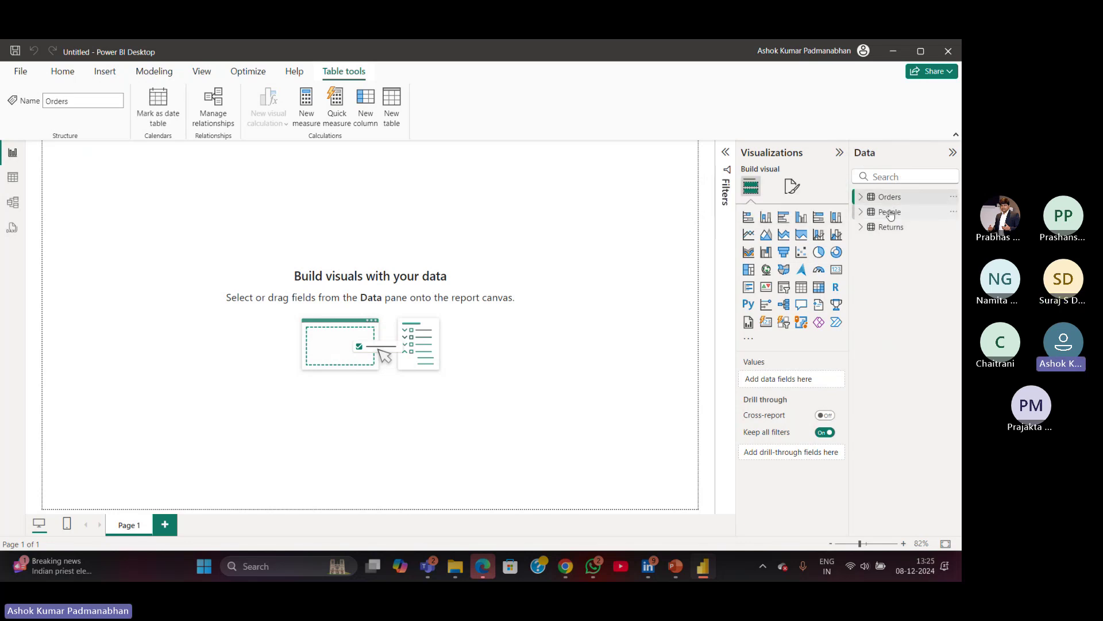
click(893, 228)
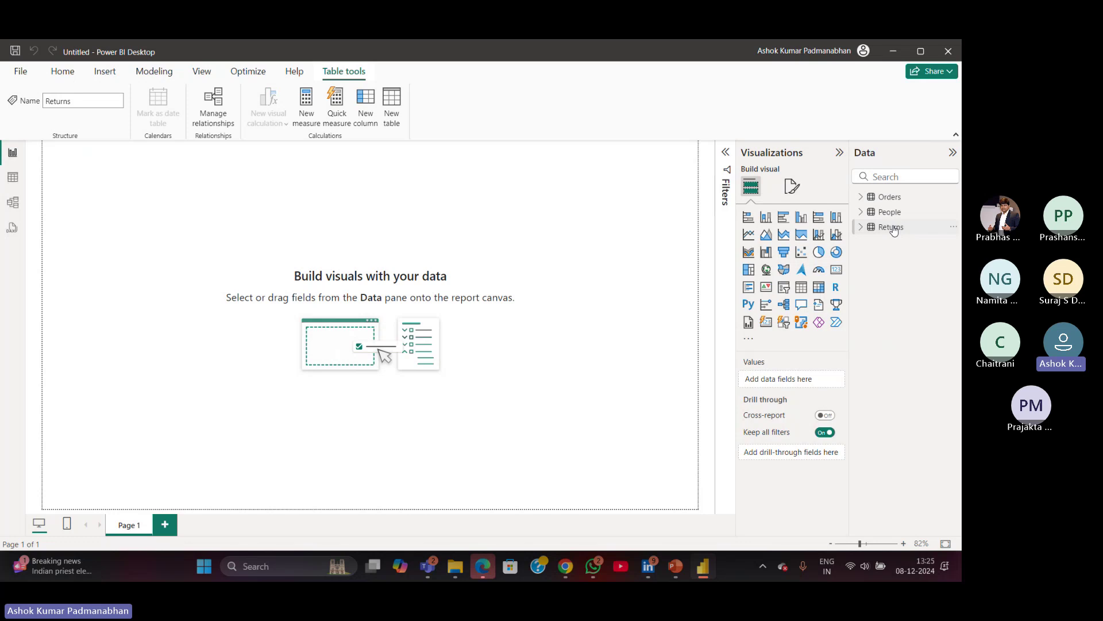
click(861, 198)
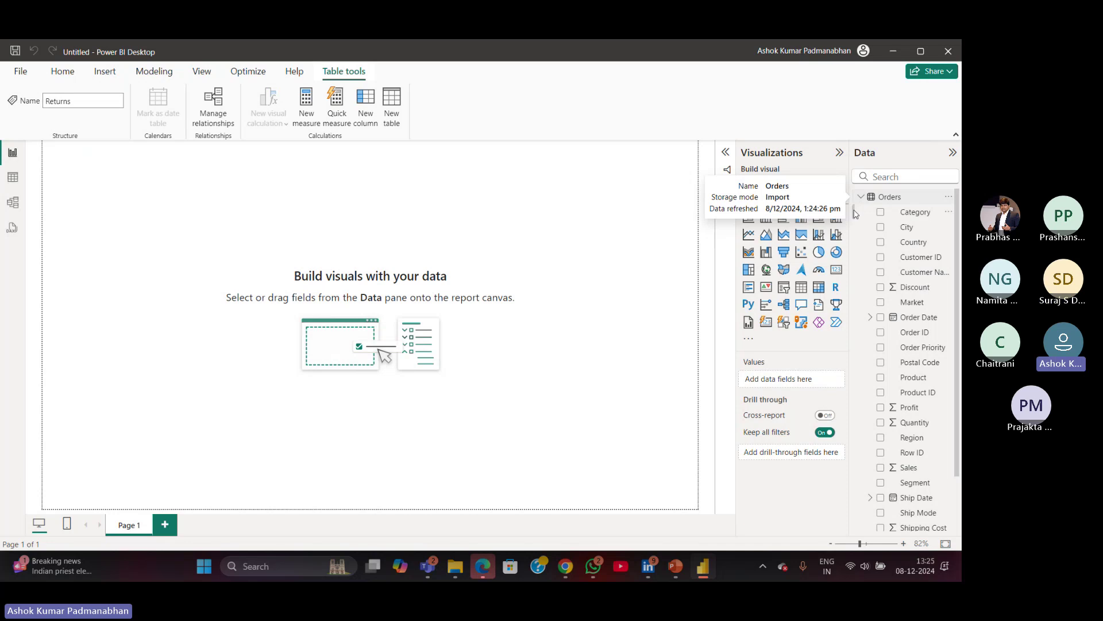
drag(849, 220, 811, 220)
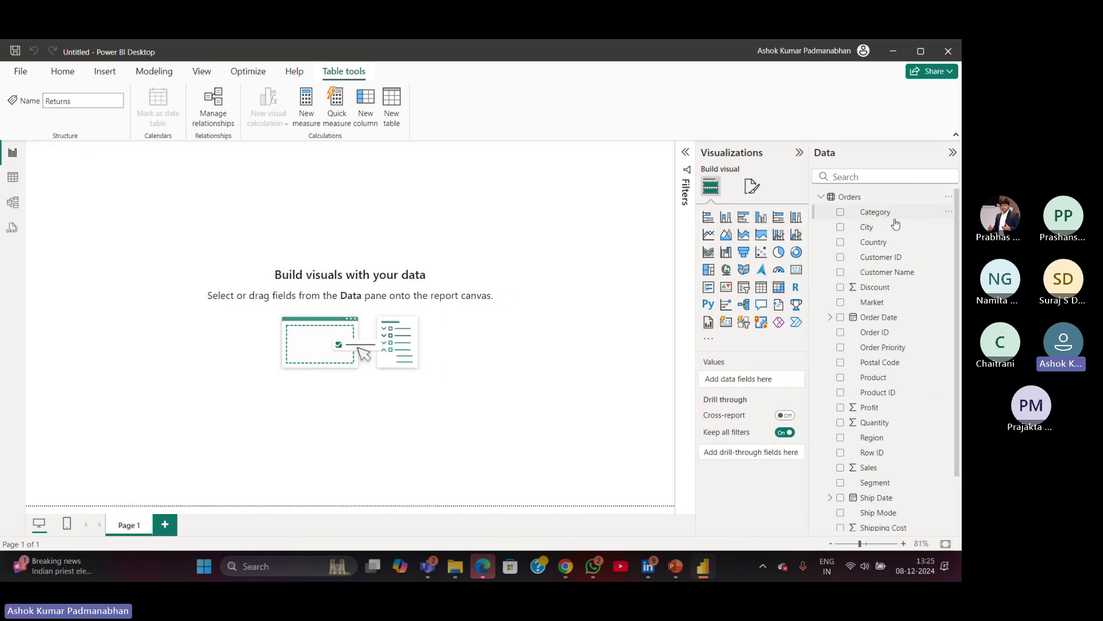
scroll(956, 226, down, 3)
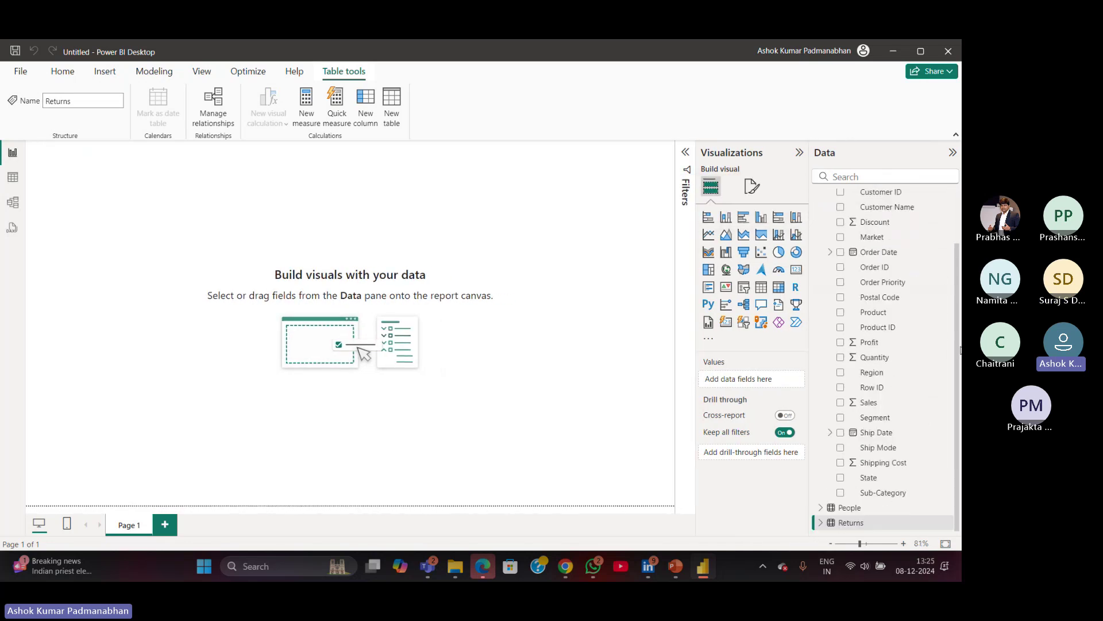
scroll(957, 219, up, 3)
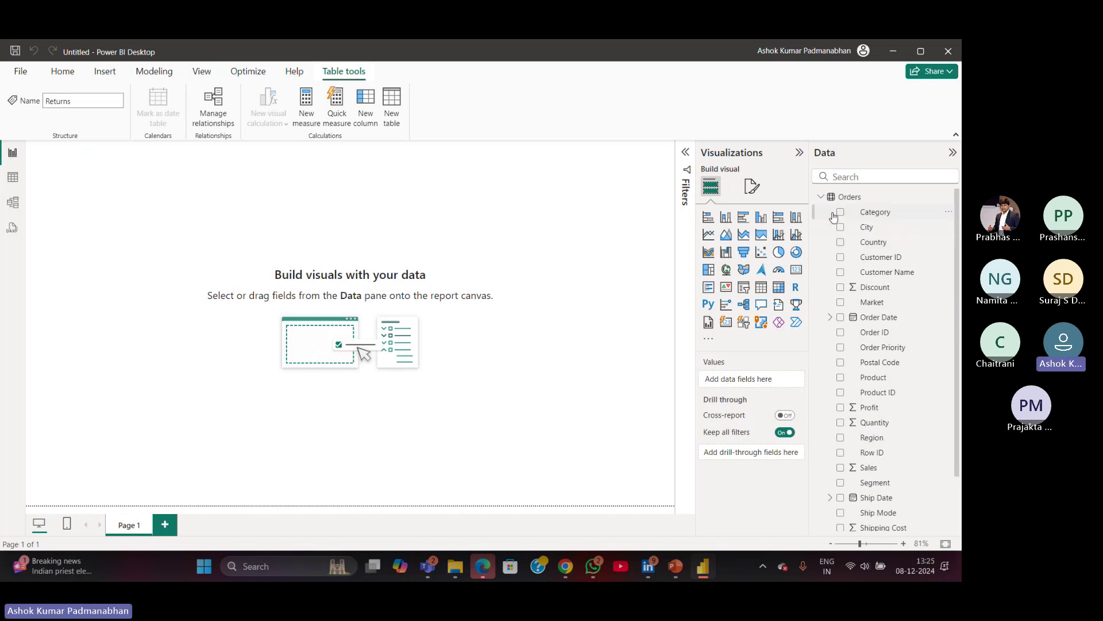
click(821, 197)
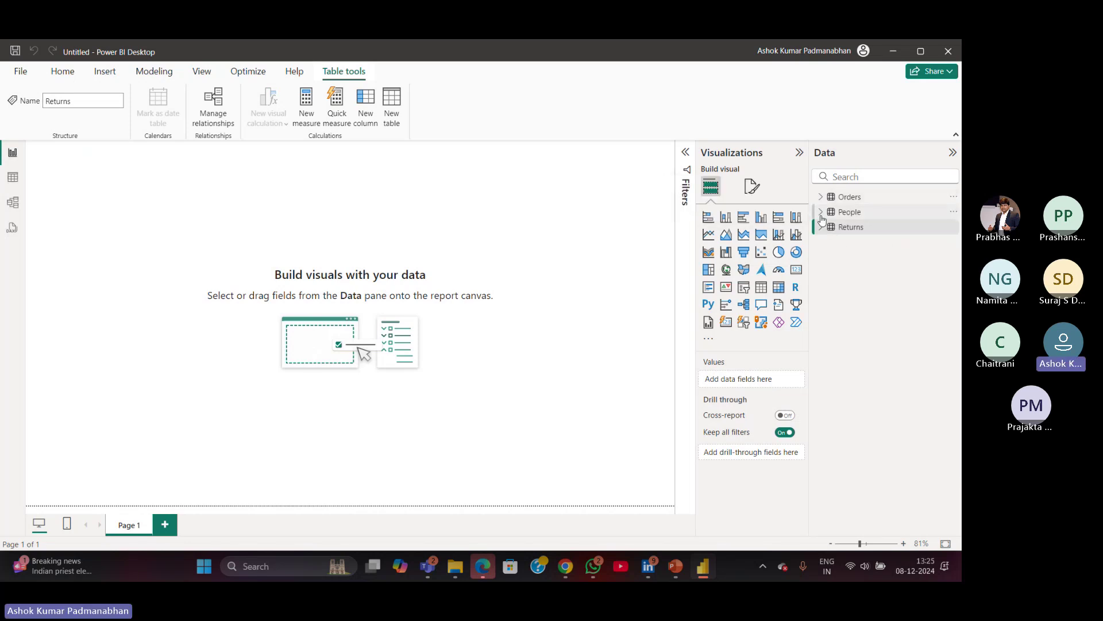
Check the fields of the People and Returns tables, and return to the Orders field list.
click(821, 212)
click(821, 212)
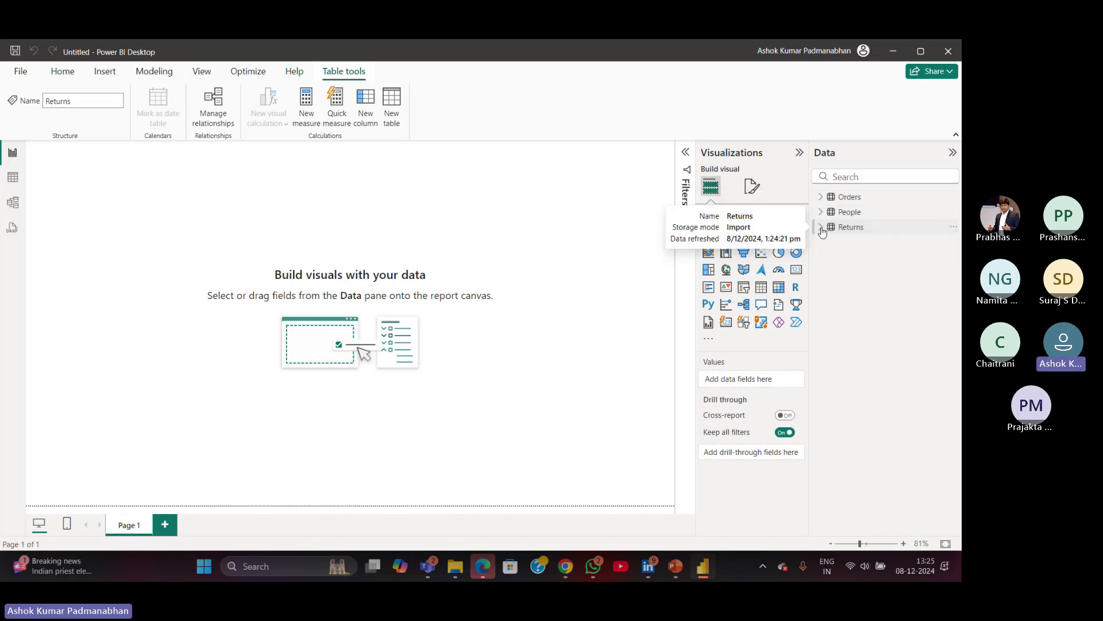
click(821, 227)
click(822, 228)
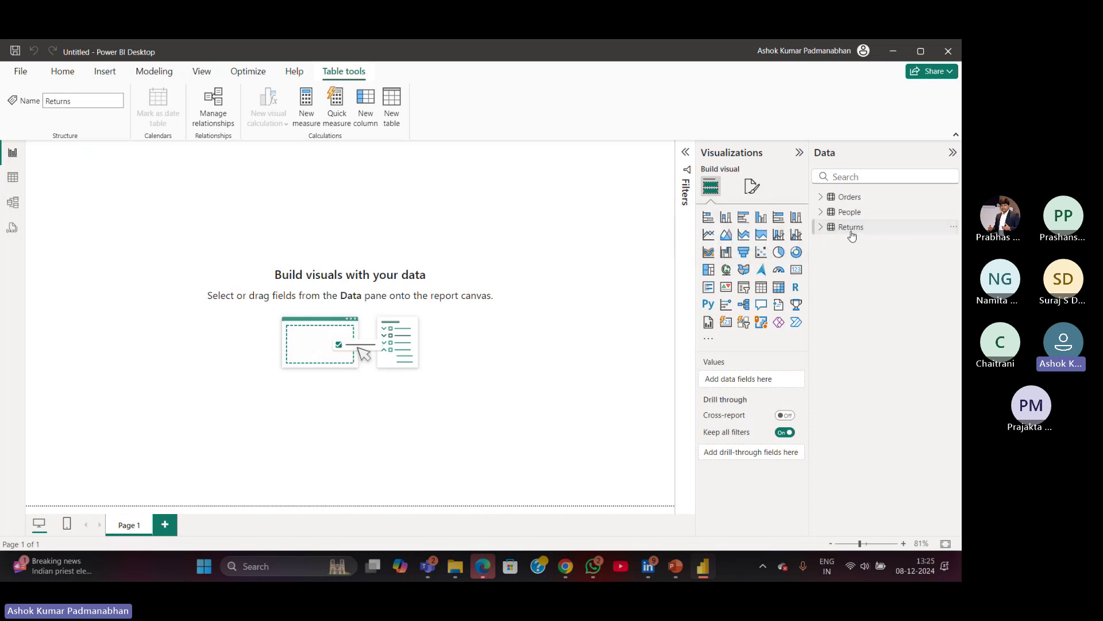
click(820, 198)
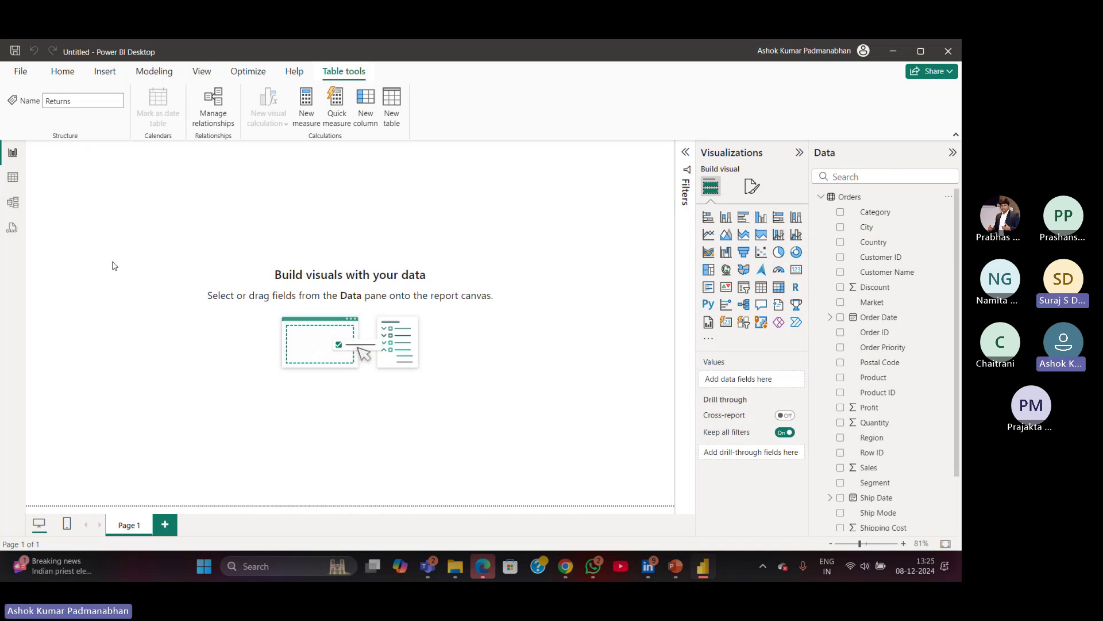
Save the report as a Power BI file named Day1 in the Draft folder of WeekEnd Power BI.
click(114, 311)
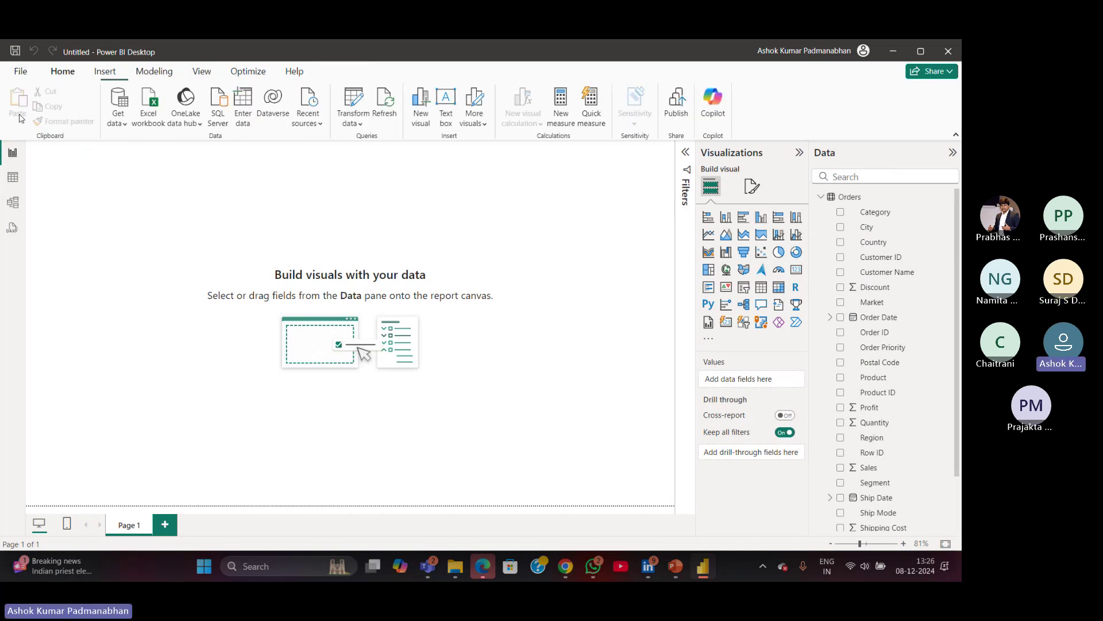
click(20, 72)
click(61, 191)
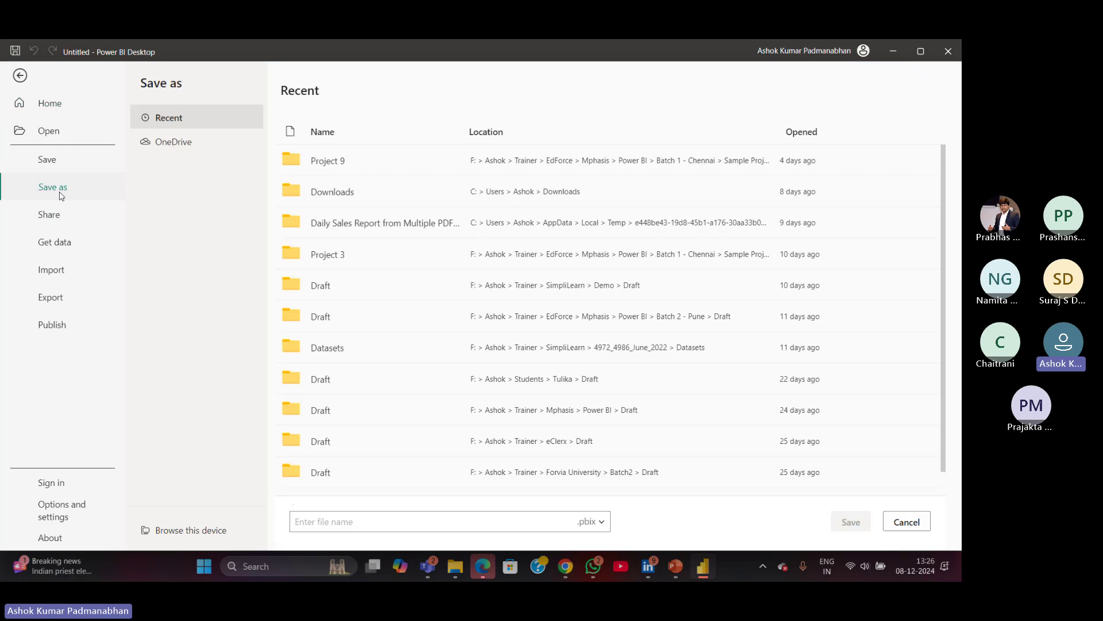
click(206, 528)
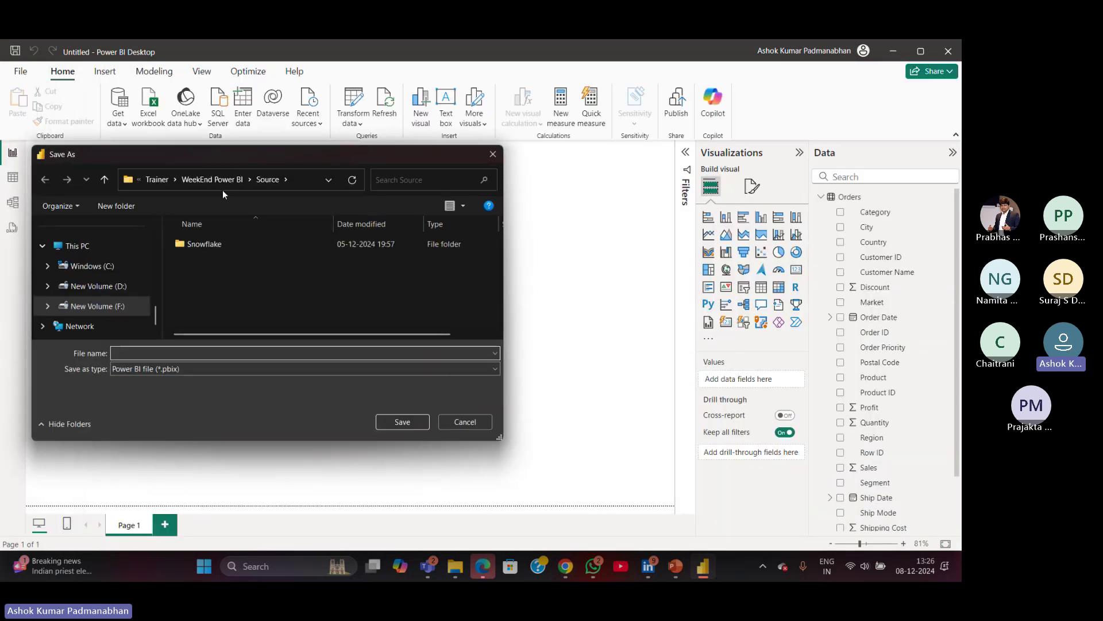
click(219, 182)
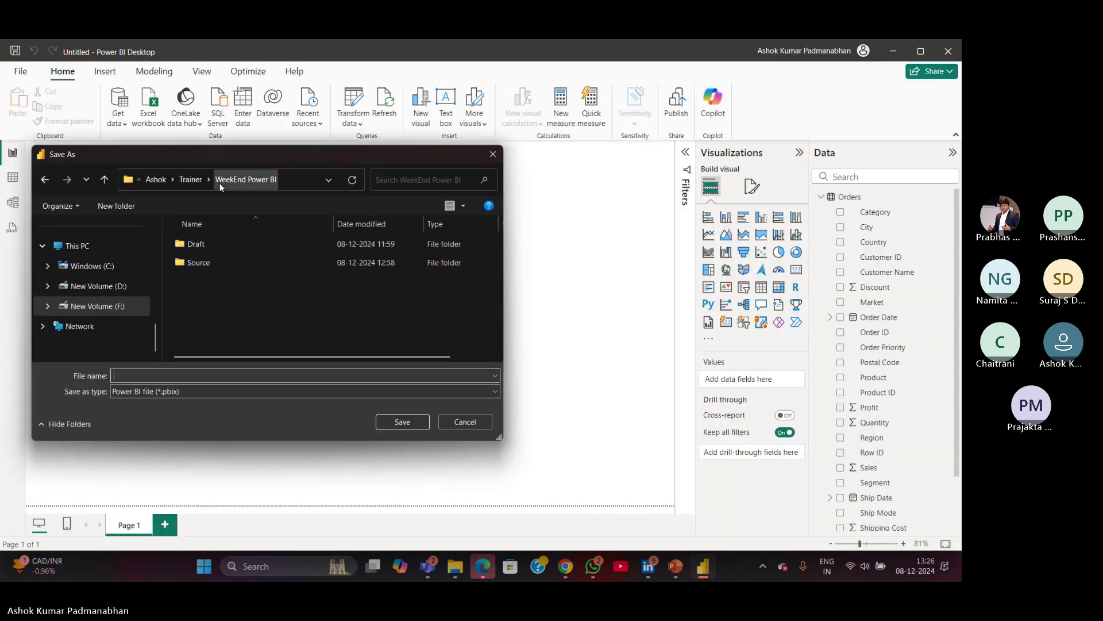
double_click(212, 246)
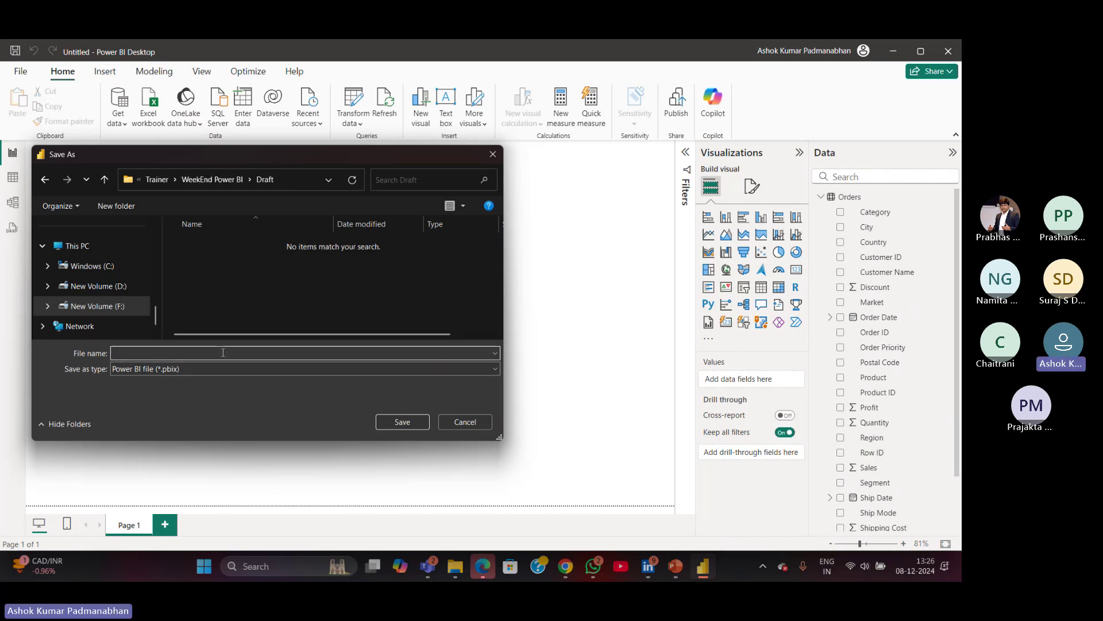
text(Day1)
click(400, 423)
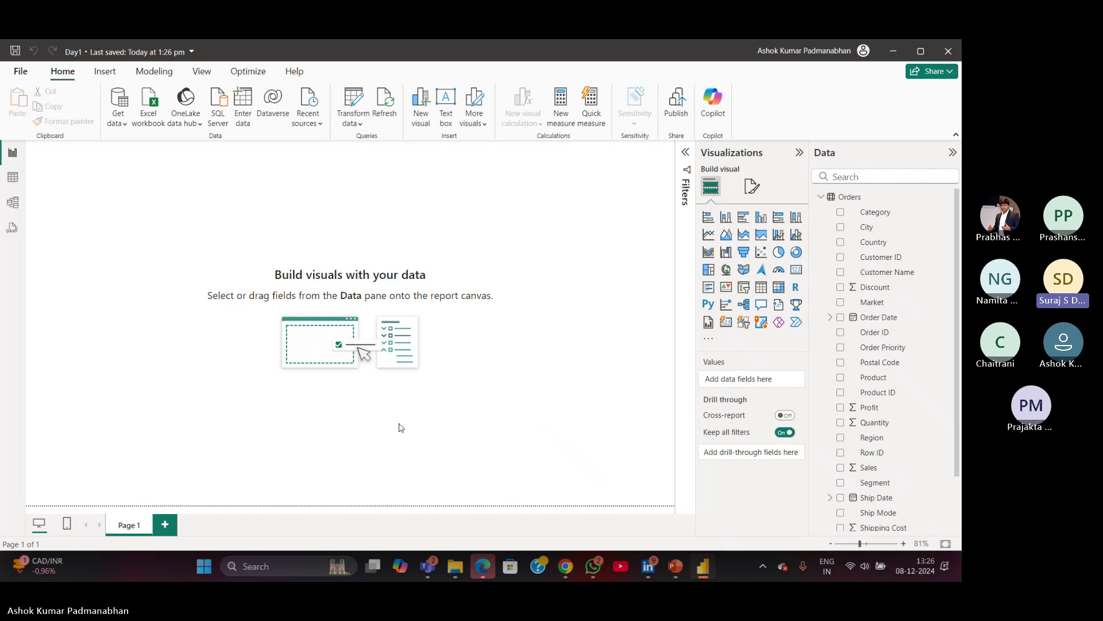
Collapse the Orders field list and check the saved Day1 file in the Draft folder's Save As dialog, without saving again.
click(20, 73)
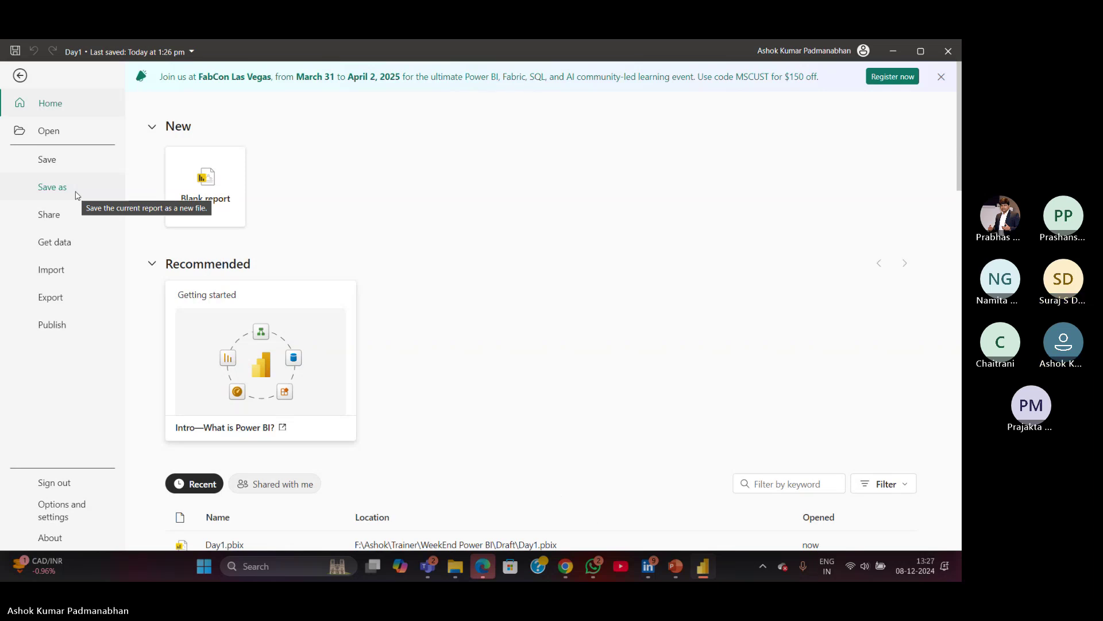
click(20, 77)
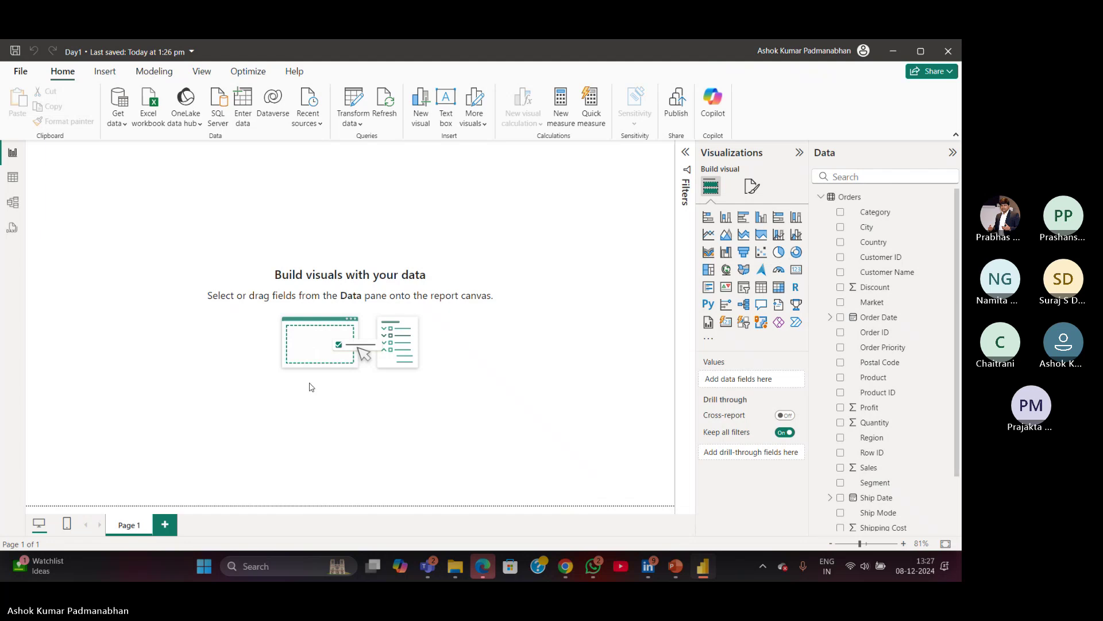
click(821, 197)
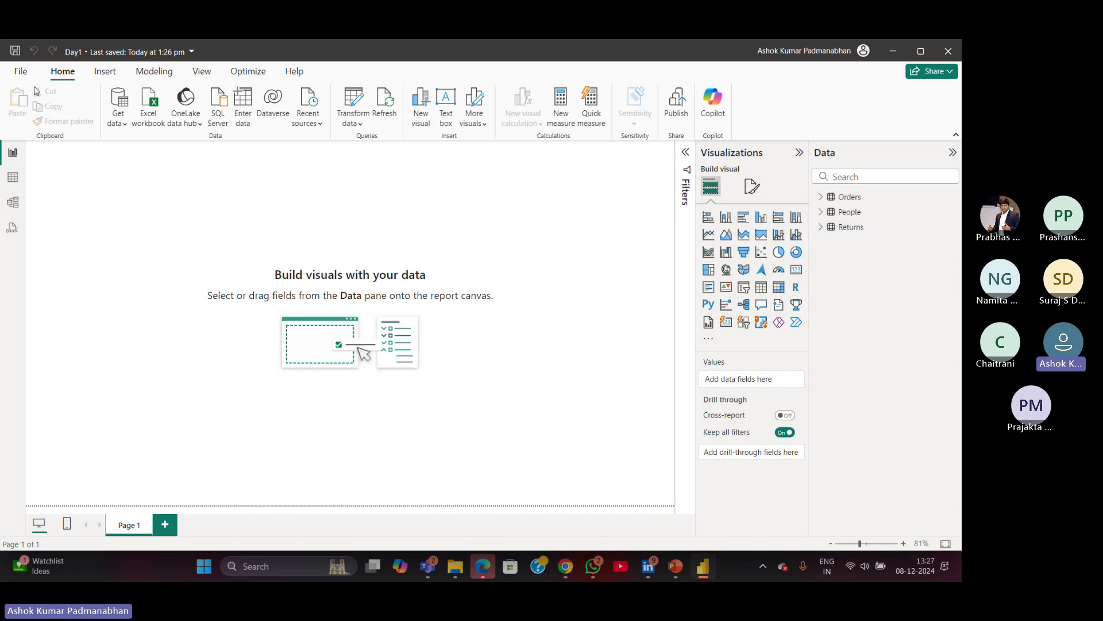
click(23, 73)
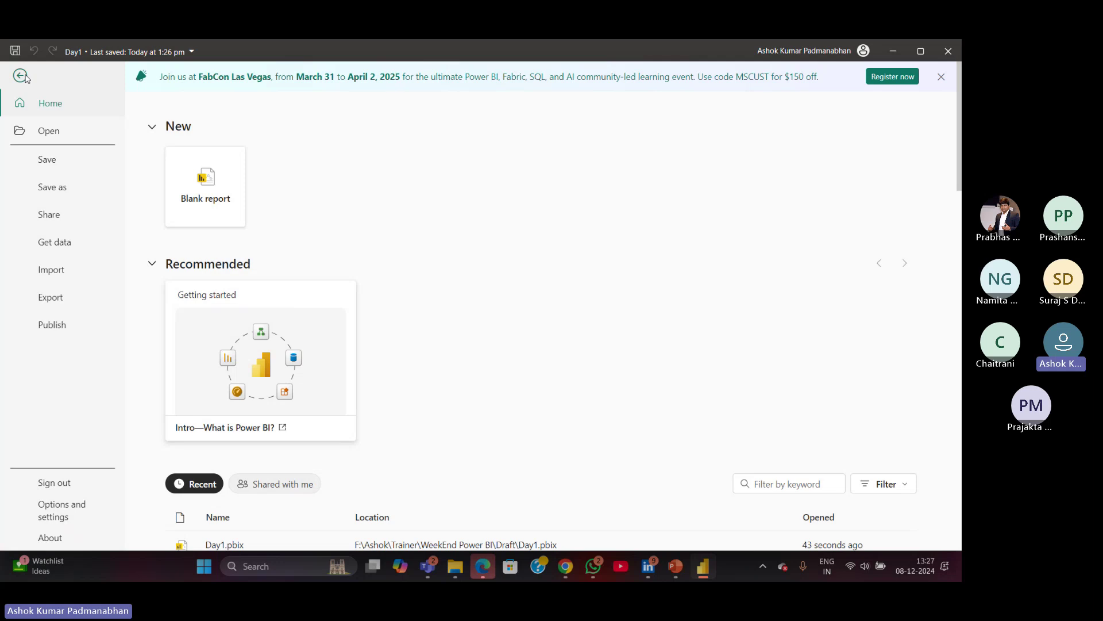
click(61, 187)
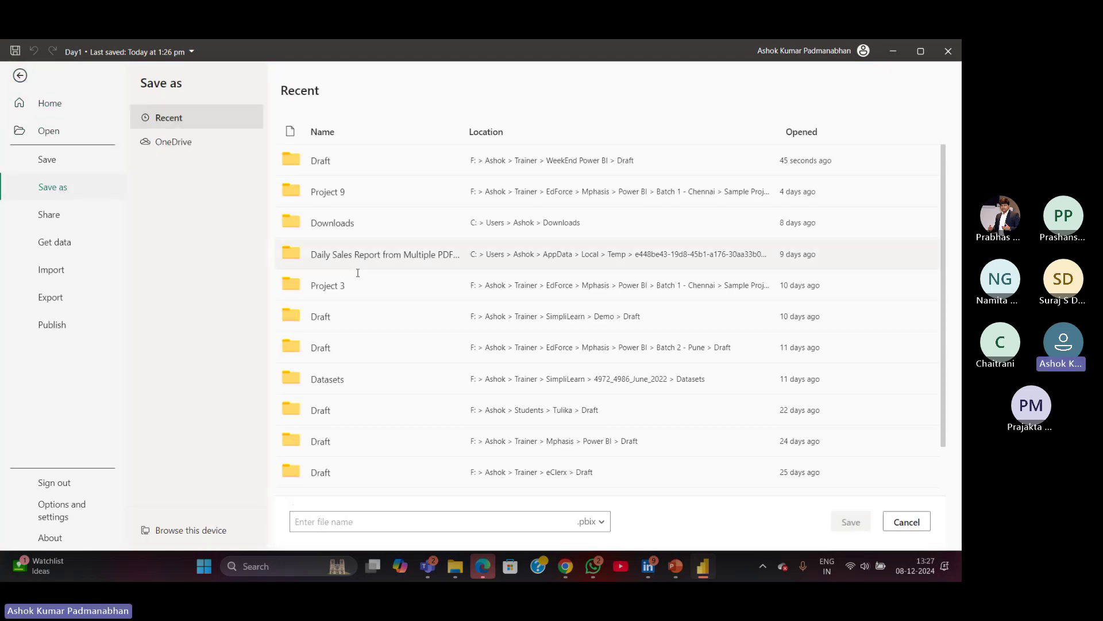
click(195, 530)
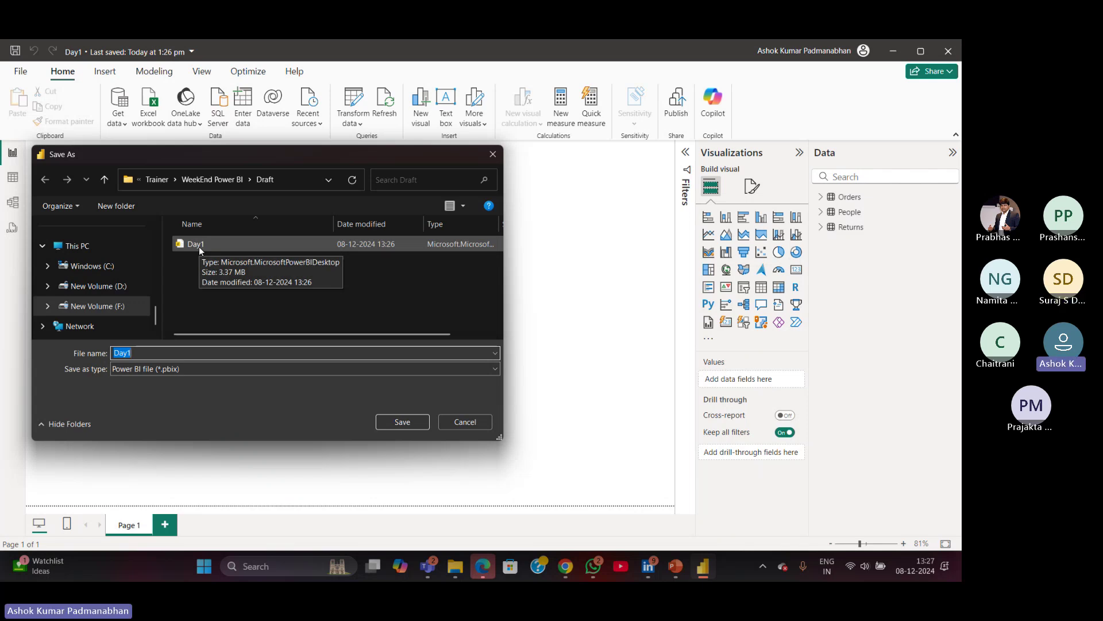
click(484, 425)
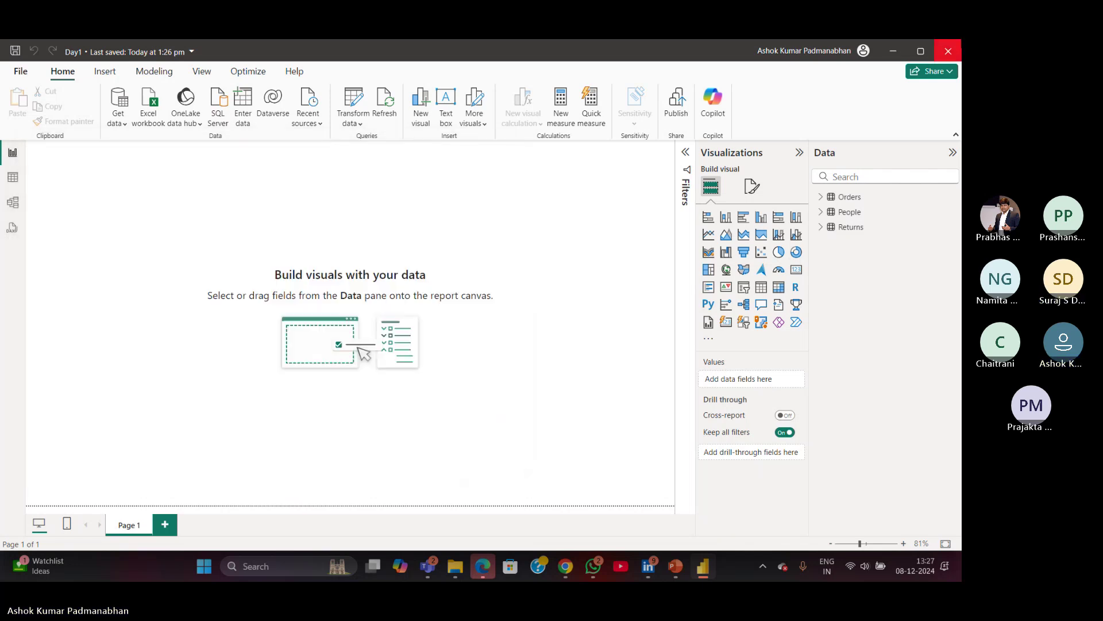
Close the report and reopen the saved Day1 file from the Draft folder of WeekEnd Power BI.
click(949, 54)
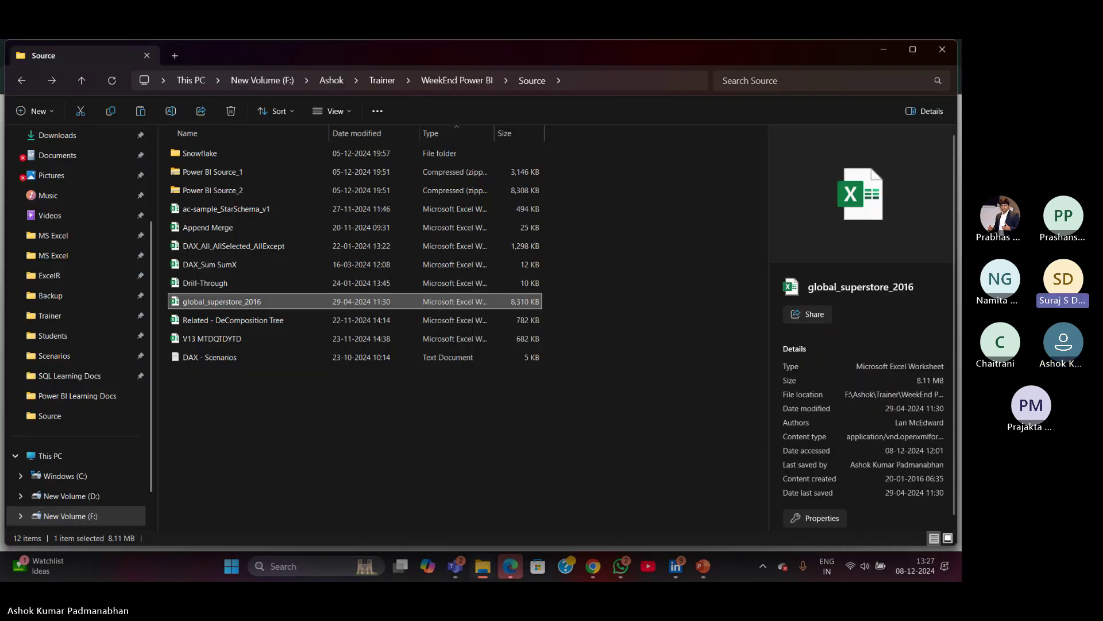
click(472, 82)
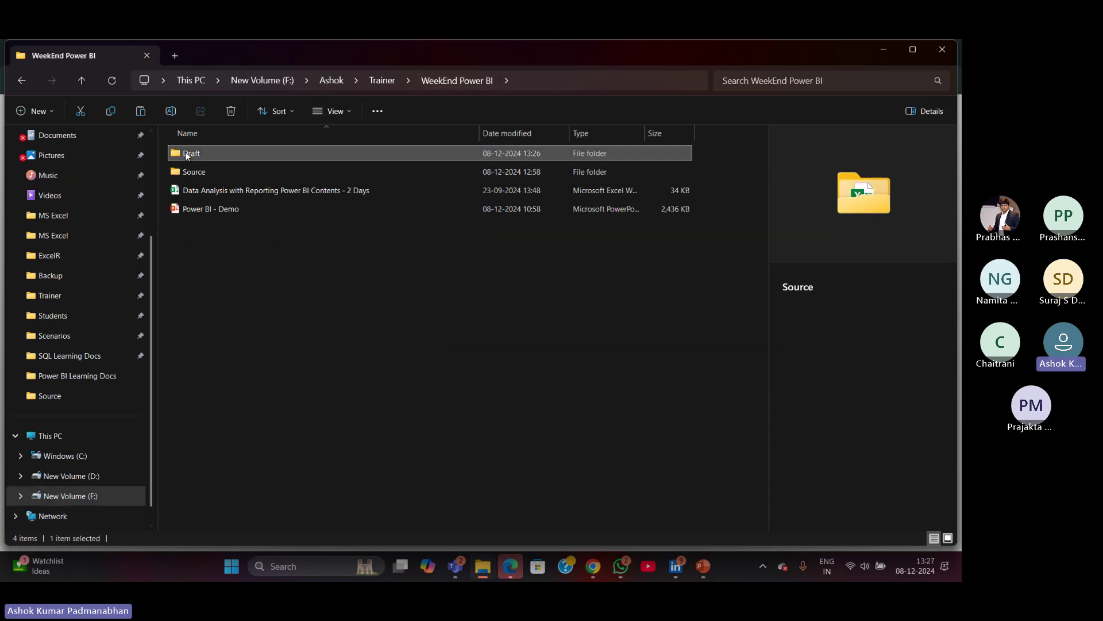
double_click(190, 153)
drag(216, 179, 154, 142)
click(268, 253)
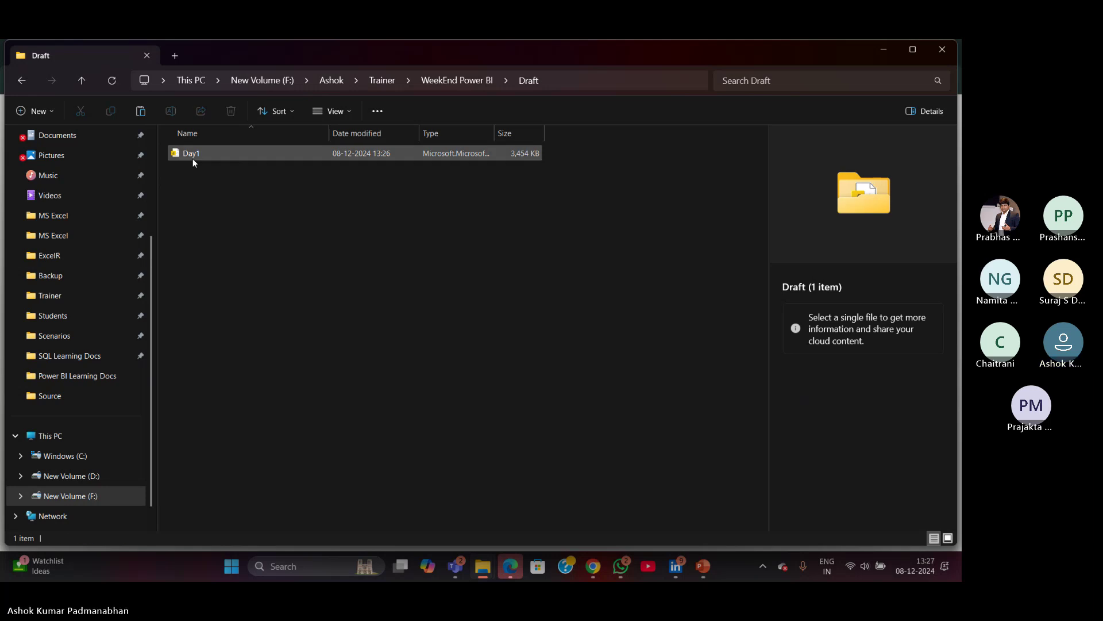
double_click(192, 154)
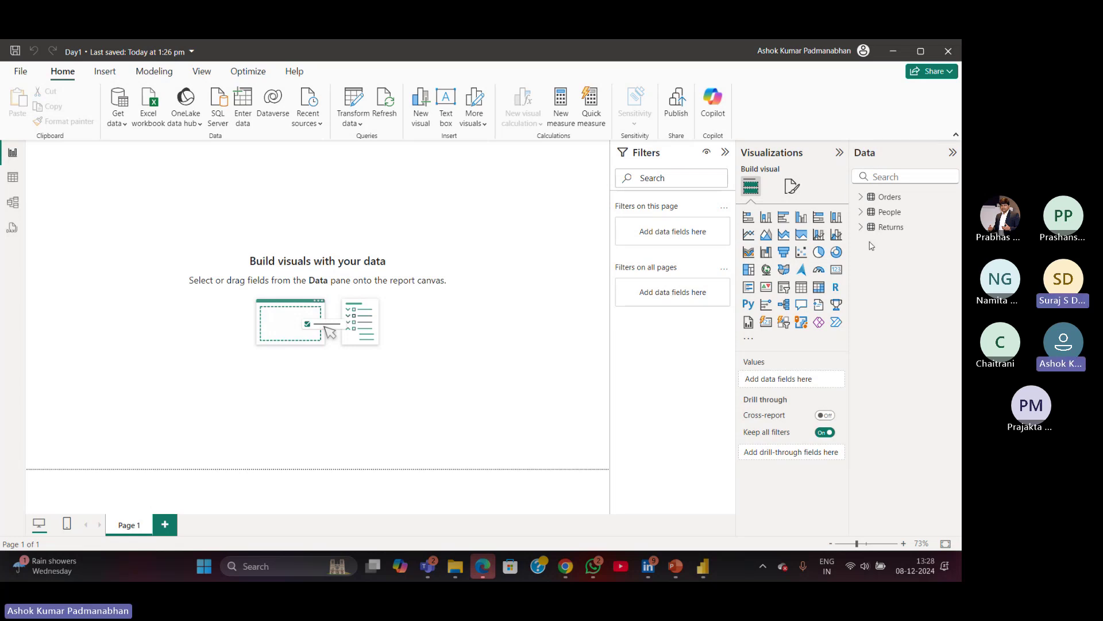
Look over the Orders fields with more width for their names, and examine the levels of the Order Date hierarchy.
click(861, 197)
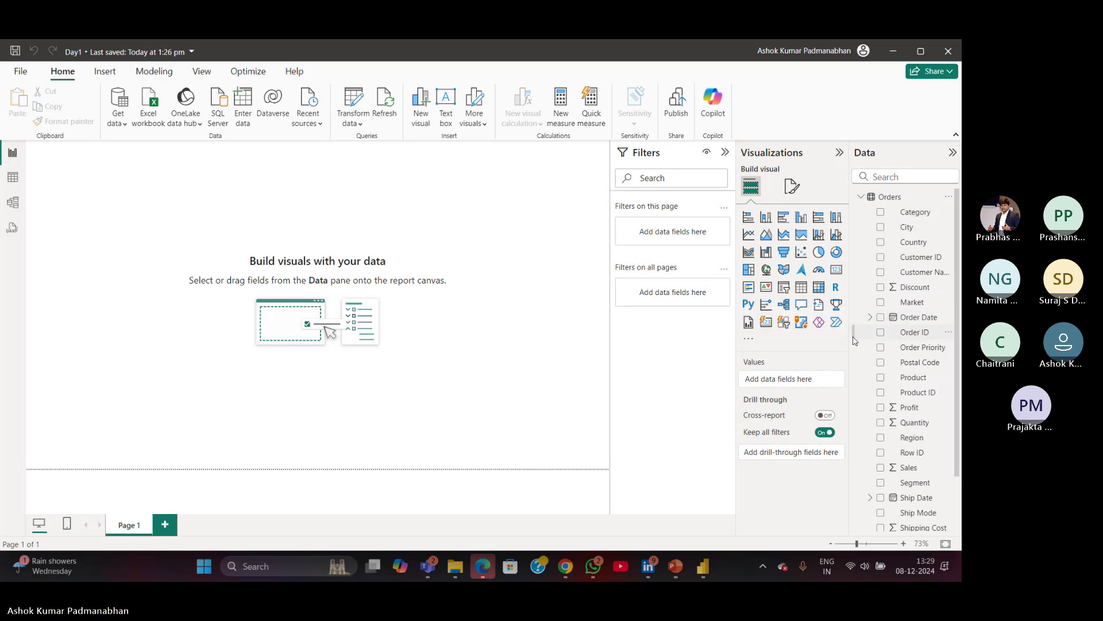
drag(855, 340, 787, 350)
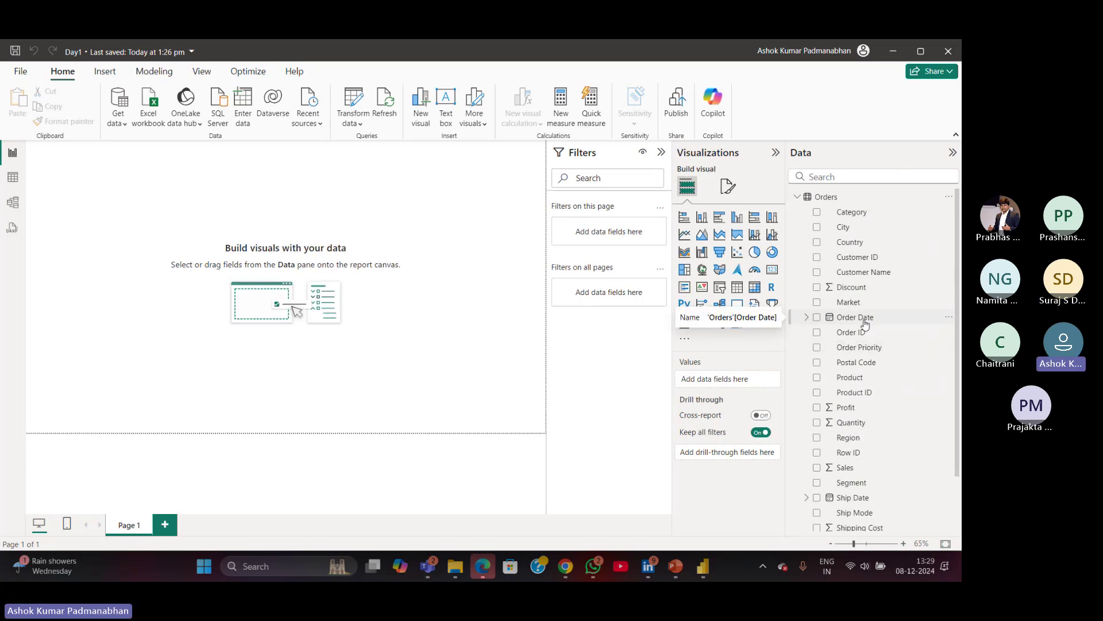
click(807, 318)
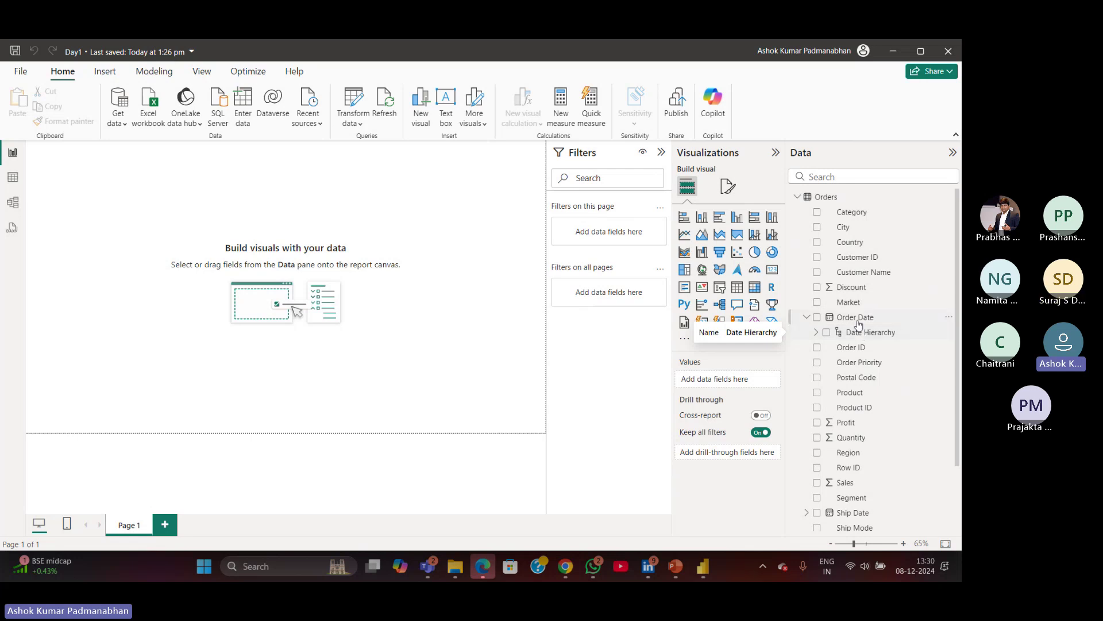
click(816, 332)
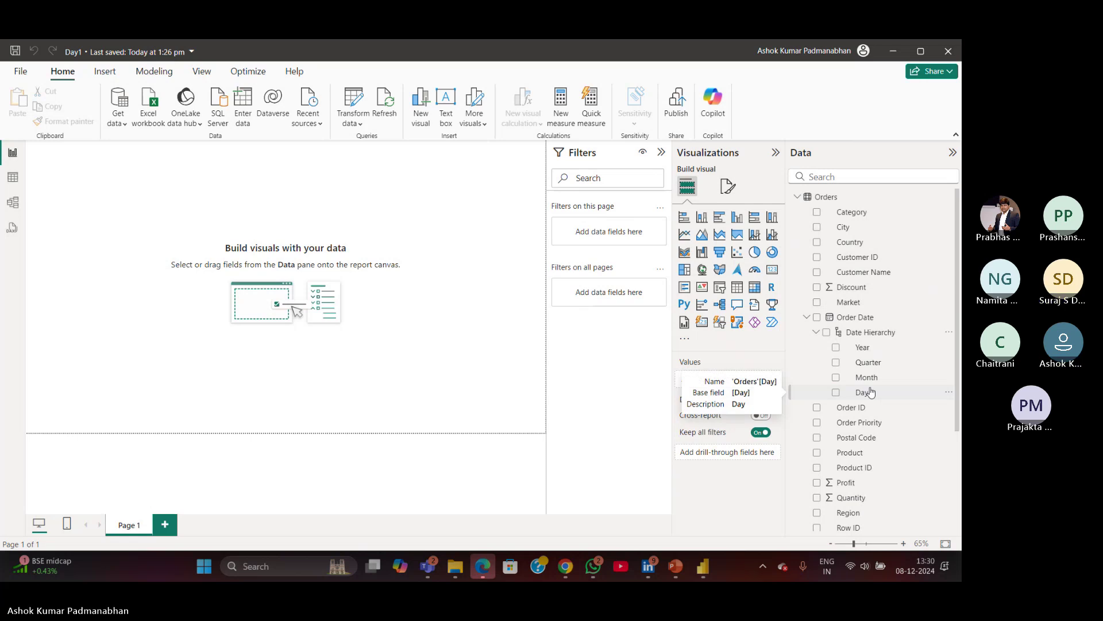
click(816, 332)
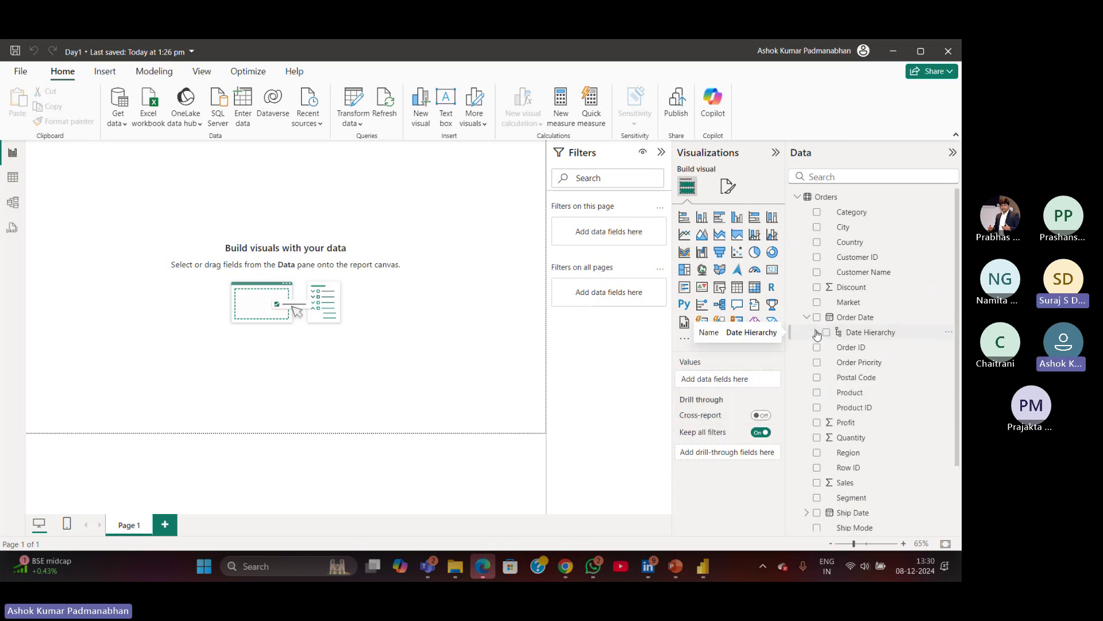
click(816, 332)
click(815, 333)
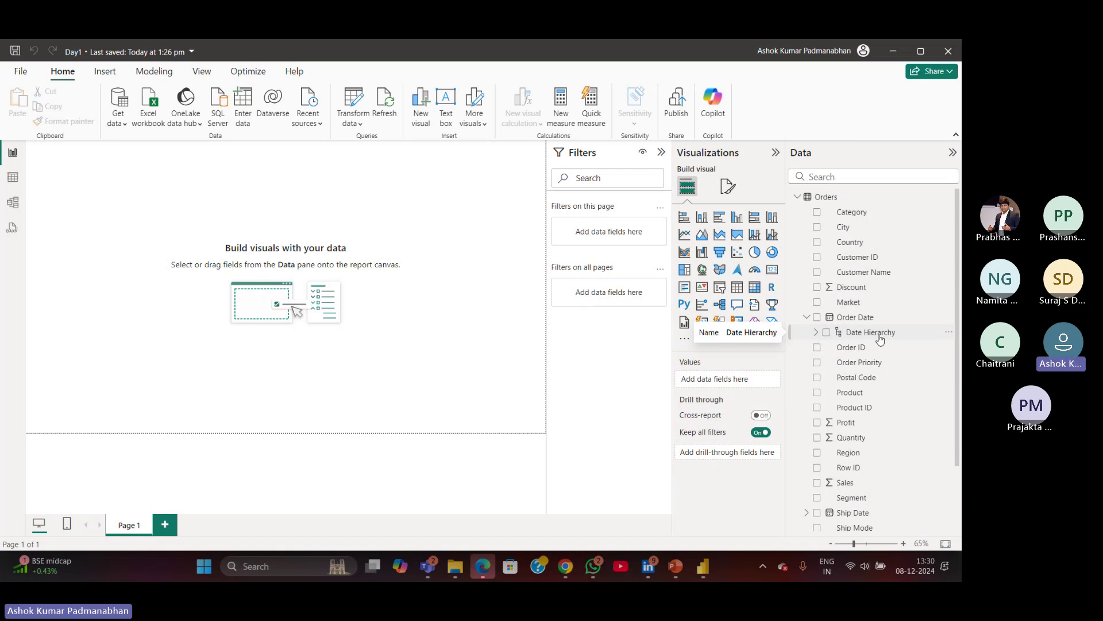
click(806, 316)
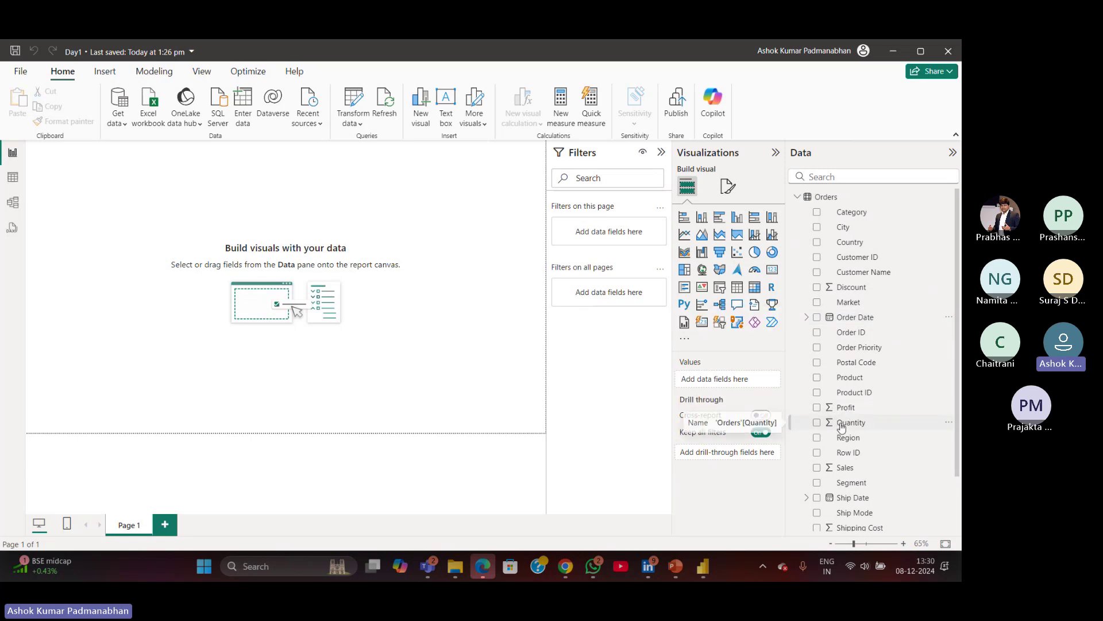
Review the full Orders field list down to Sub-Category, narrow the Data pane, and leave the three tables collapsed.
scroll(845, 428, down, 2)
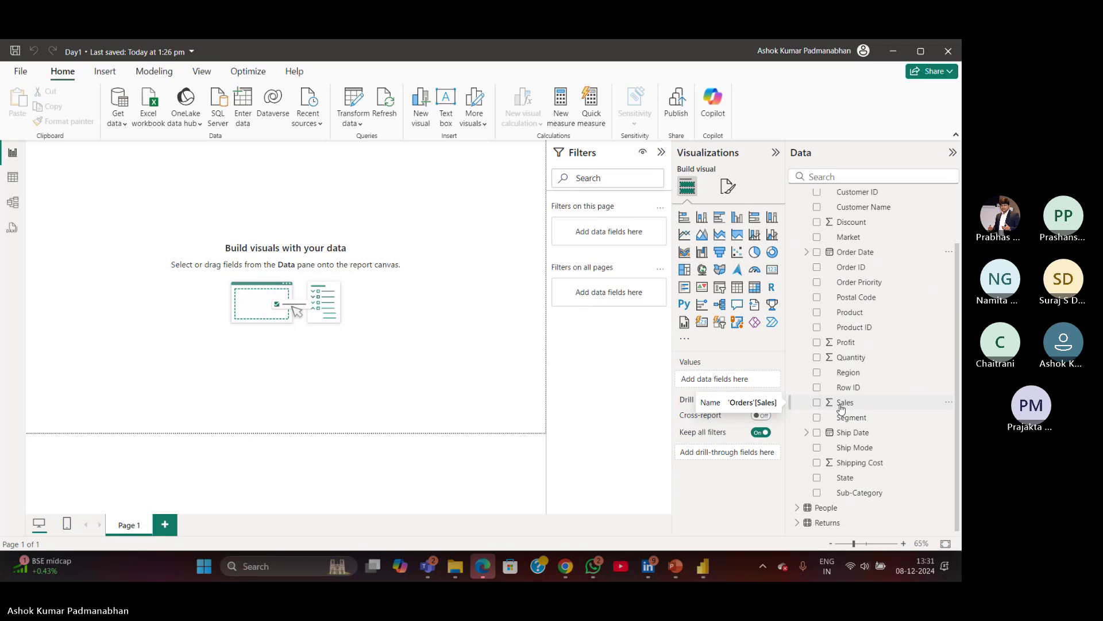
scroll(841, 408, up, 2)
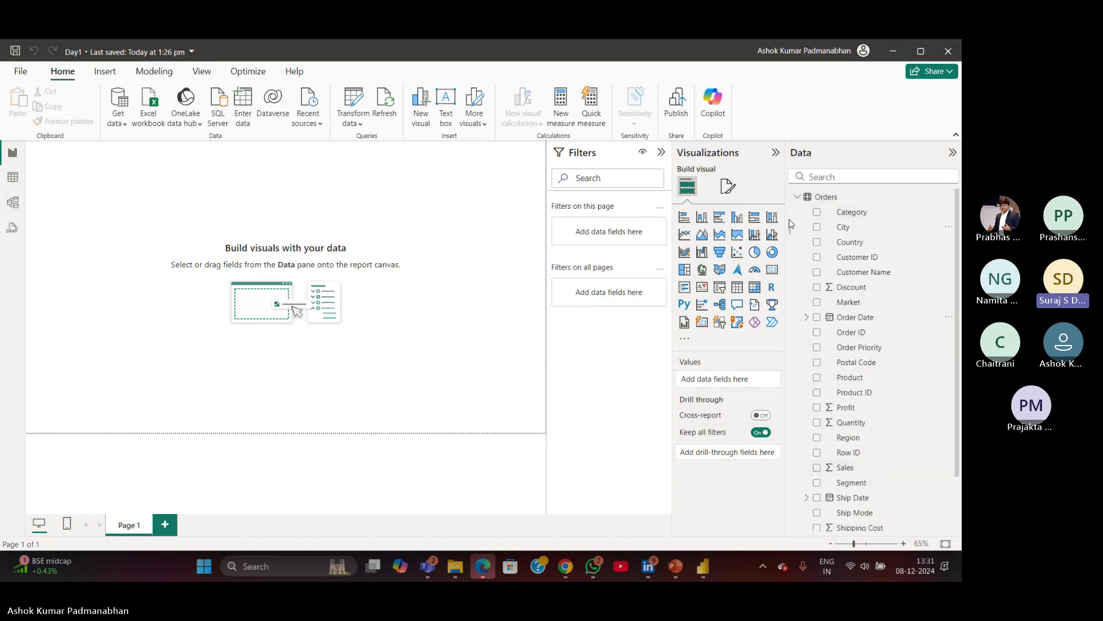
click(797, 197)
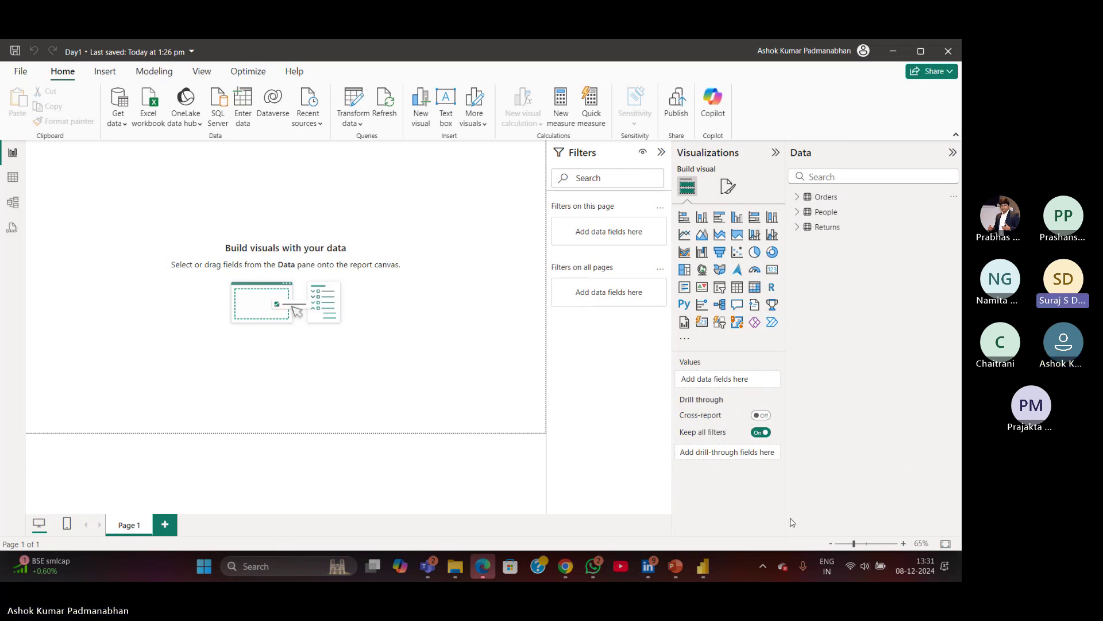
drag(787, 504, 826, 502)
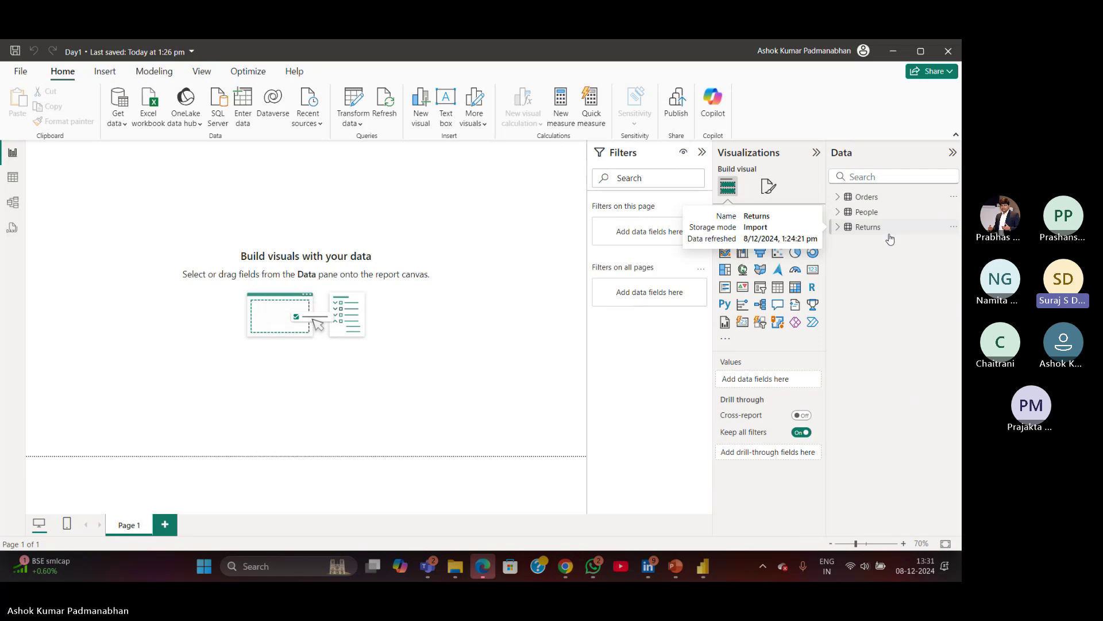
click(839, 198)
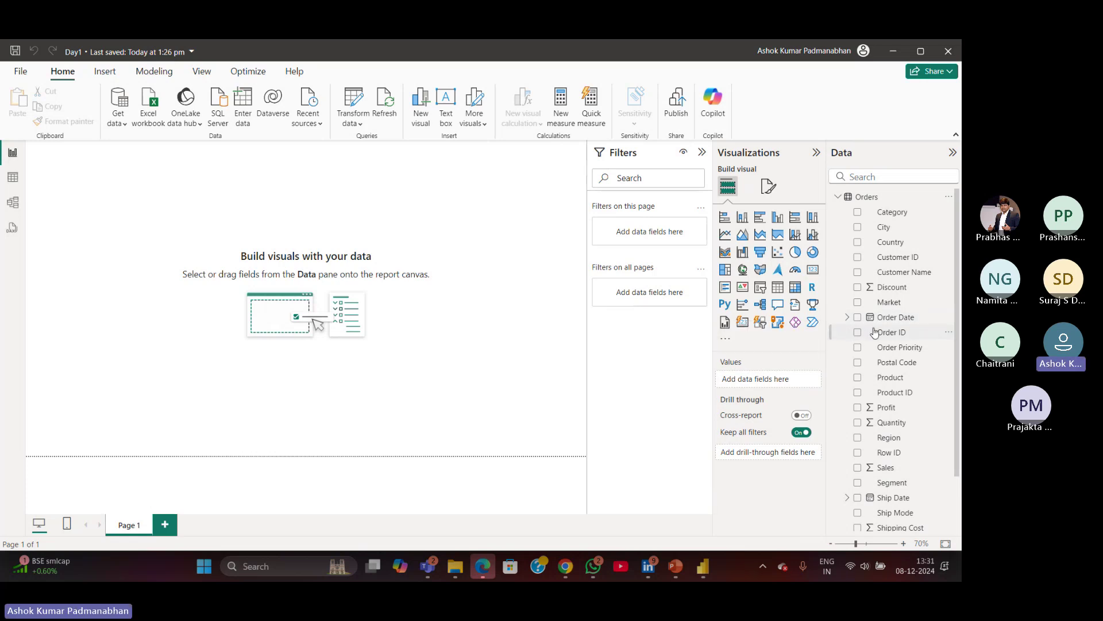
scroll(916, 402, down, 3)
scroll(913, 396, up, 3)
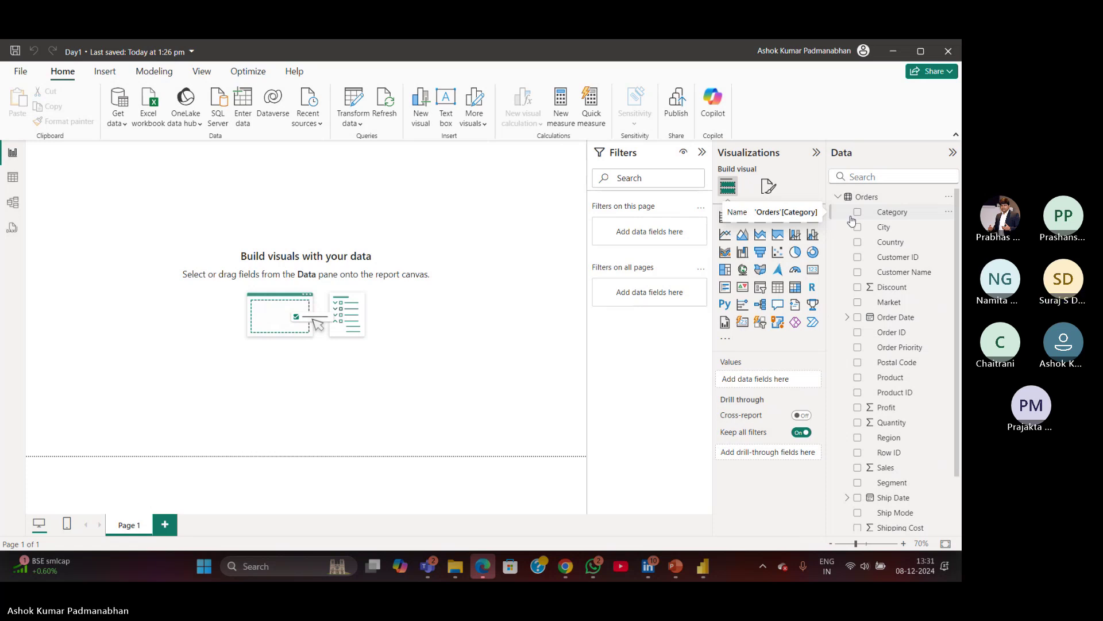
click(837, 198)
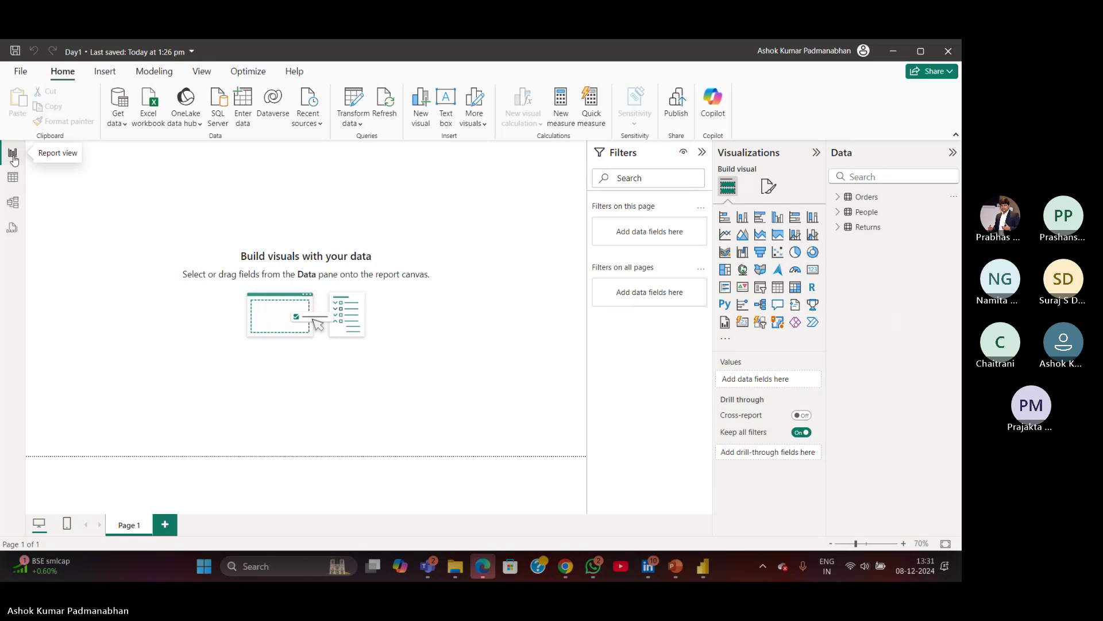
drag(130, 176, 598, 437)
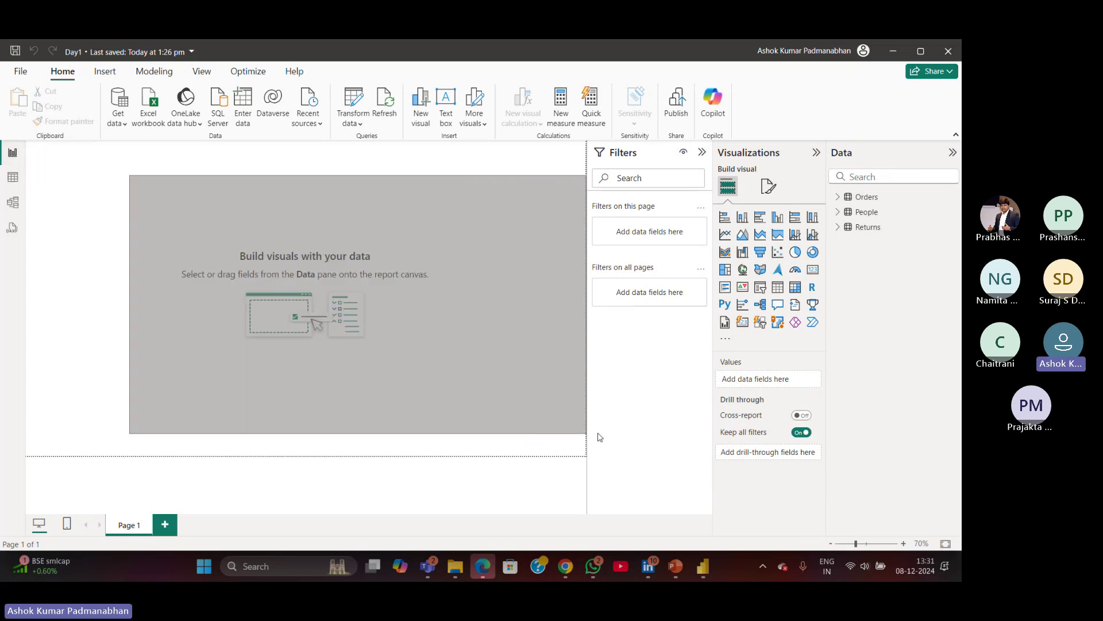
drag(82, 166, 579, 447)
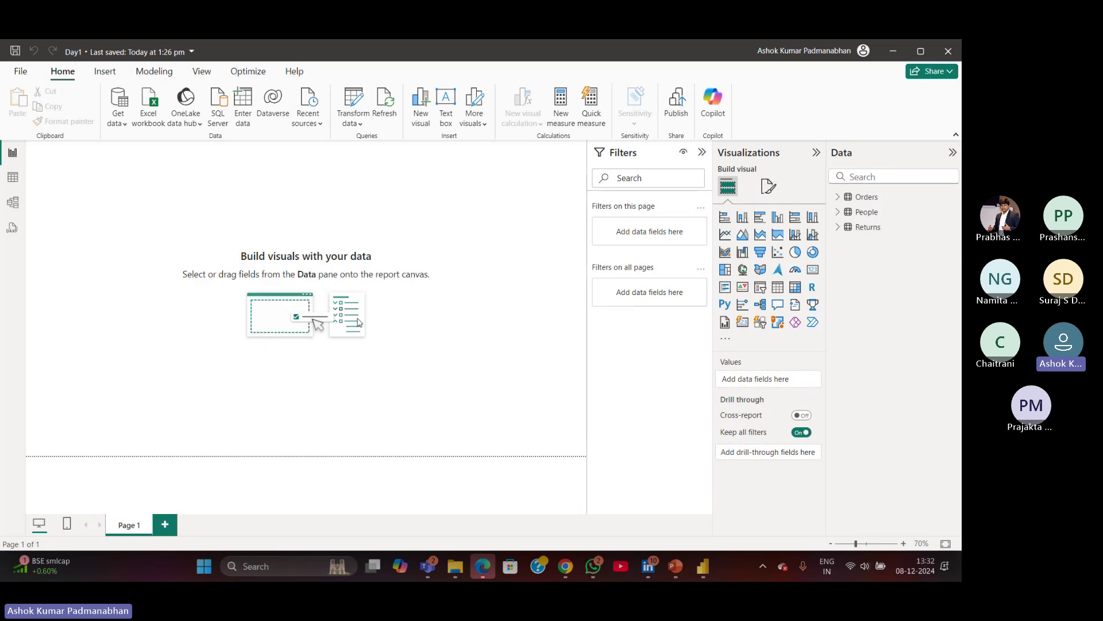
drag(143, 200, 506, 415)
drag(115, 198, 515, 416)
drag(125, 182, 555, 426)
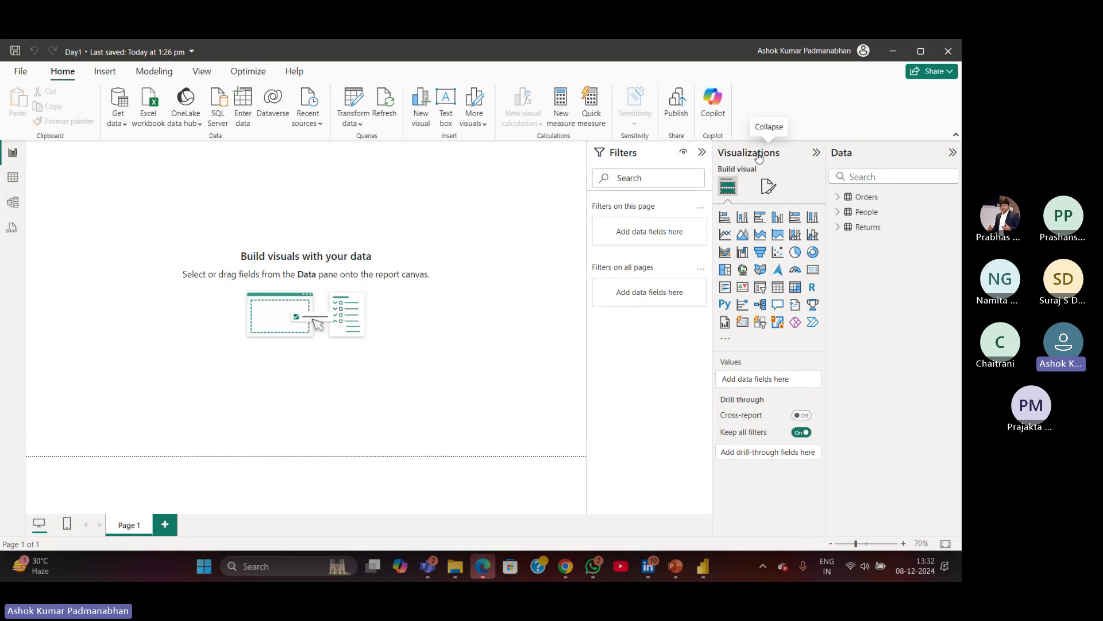
Add an empty pie chart to Page 1 and reposition it in the upper-left area of the report canvas.
click(796, 252)
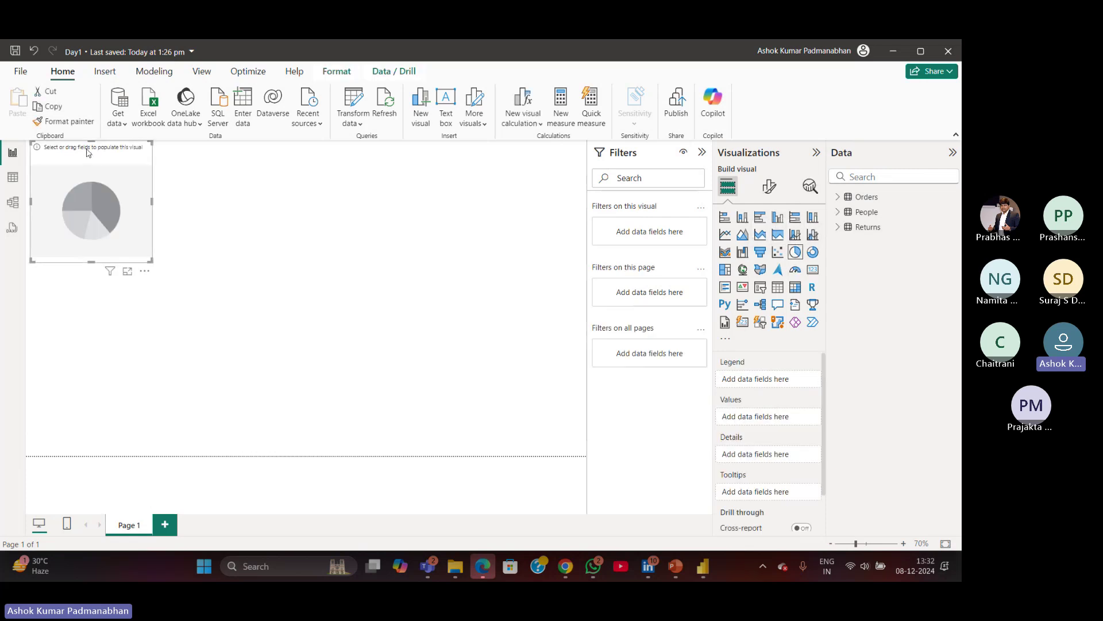
drag(88, 152, 177, 235)
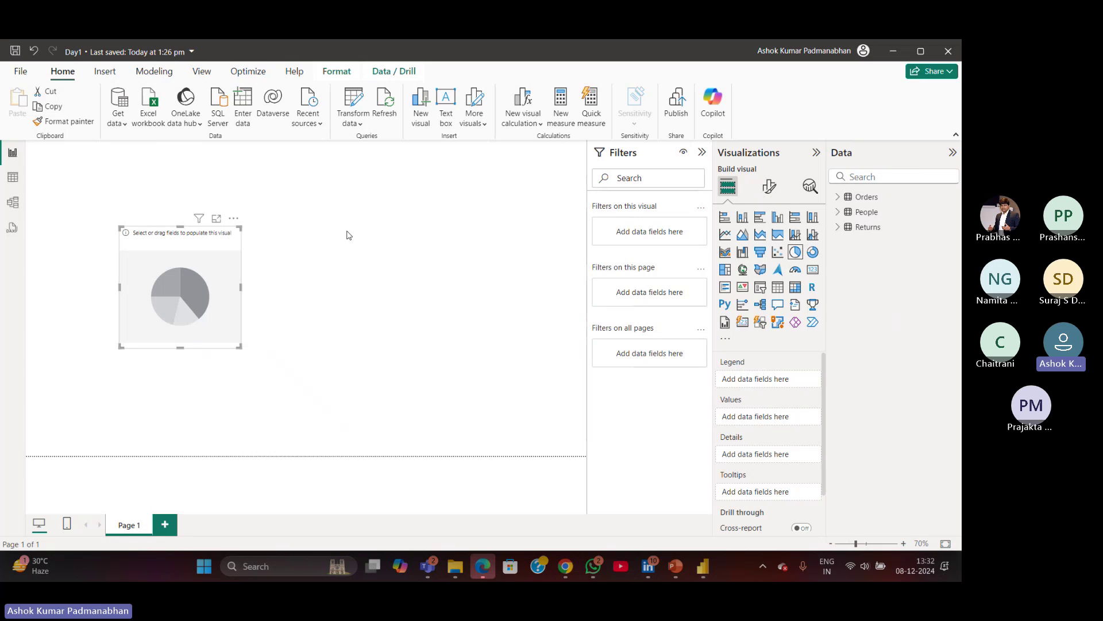
drag(183, 237, 152, 215)
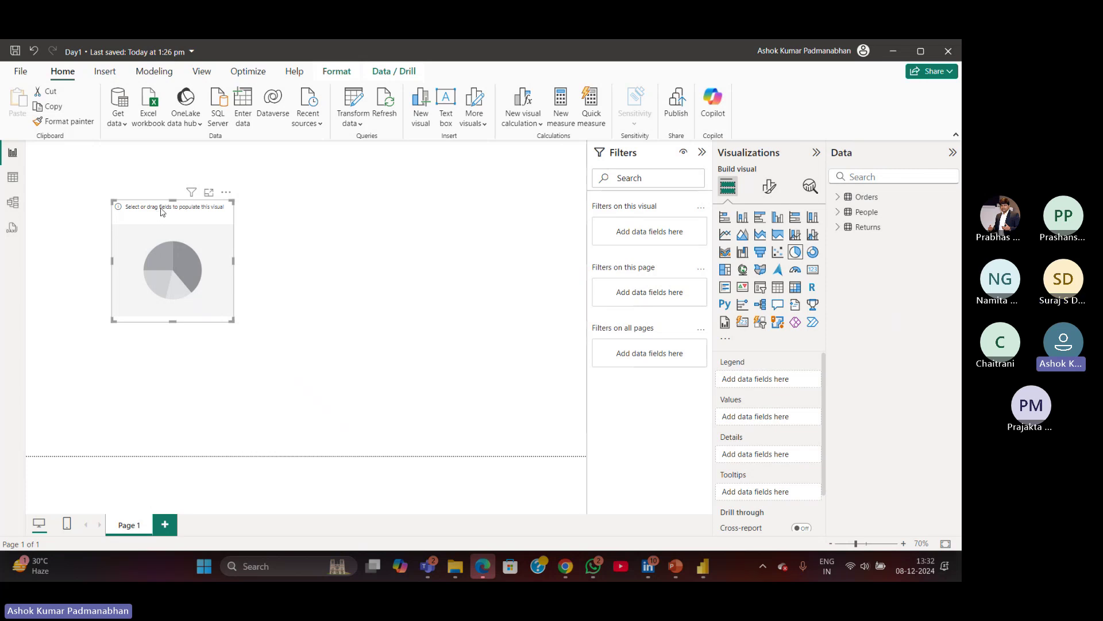
drag(161, 212, 148, 187)
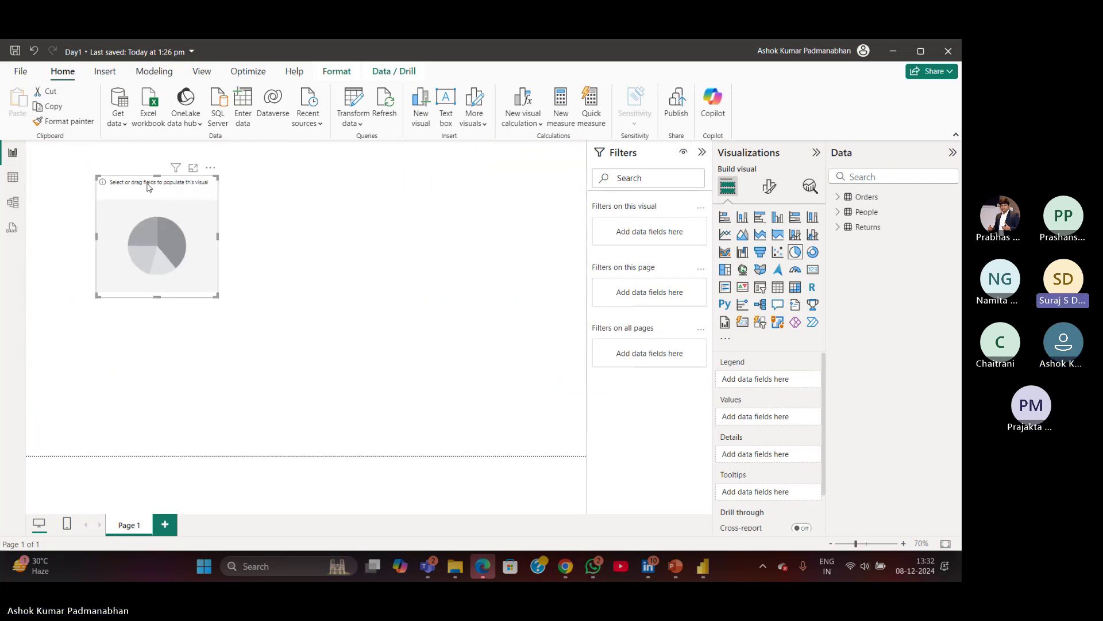
Add an empty clustered column chart as a separate visual and move it to the lower-right area of the report canvas.
click(378, 197)
drag(378, 197, 517, 505)
drag(434, 262, 515, 383)
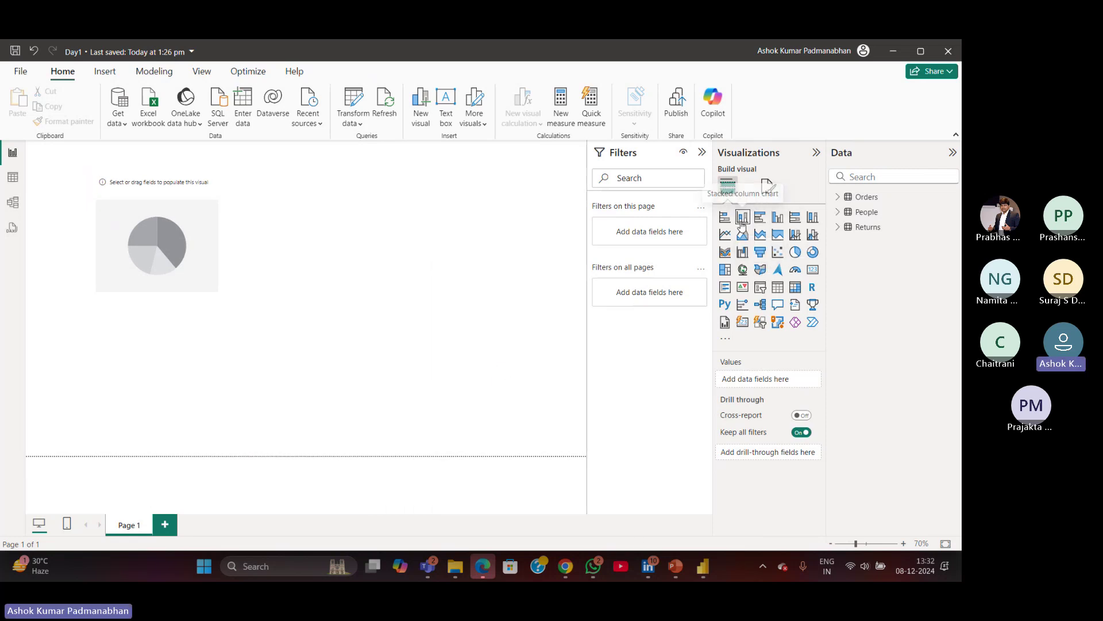
click(779, 220)
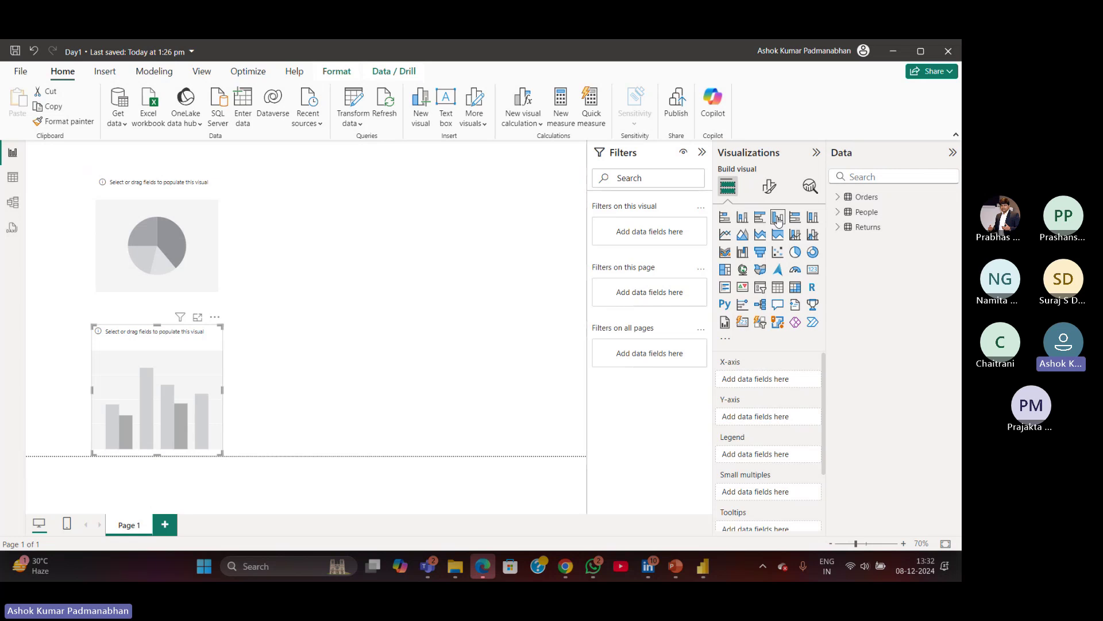
drag(173, 339, 473, 301)
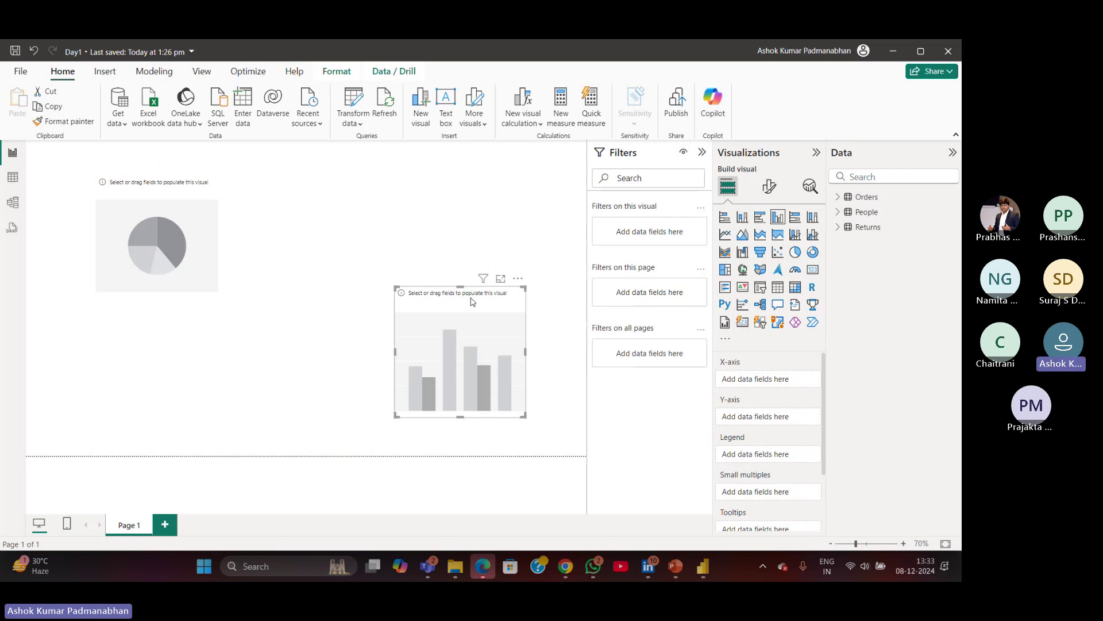
Delete the clustered column chart and remove the pie chart, leaving the report page empty.
key(Delete)
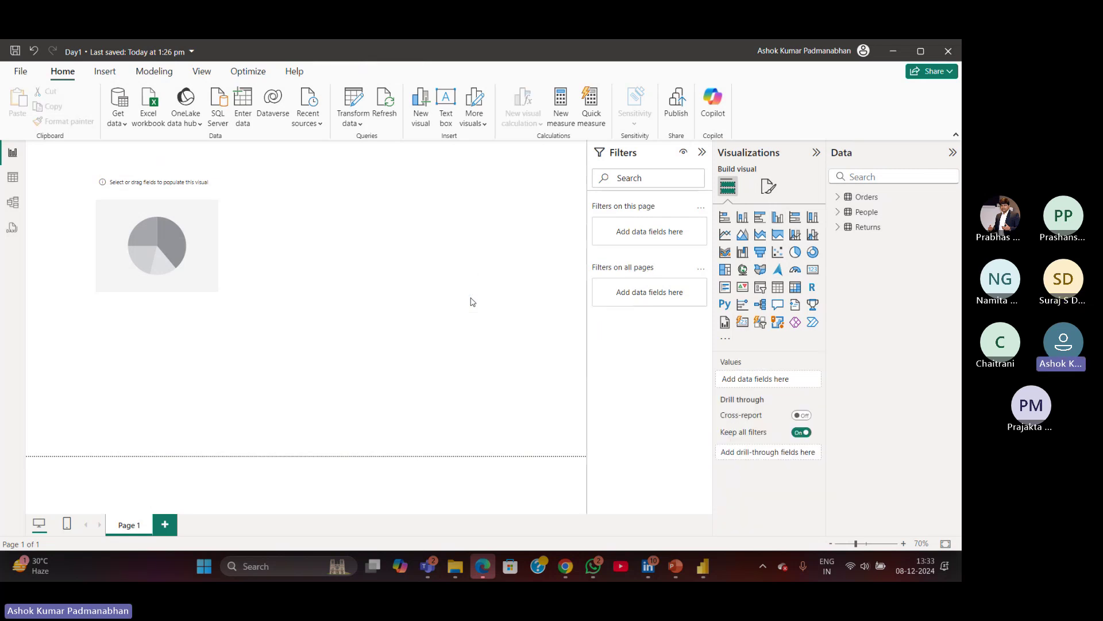
click(186, 187)
right_click(187, 187)
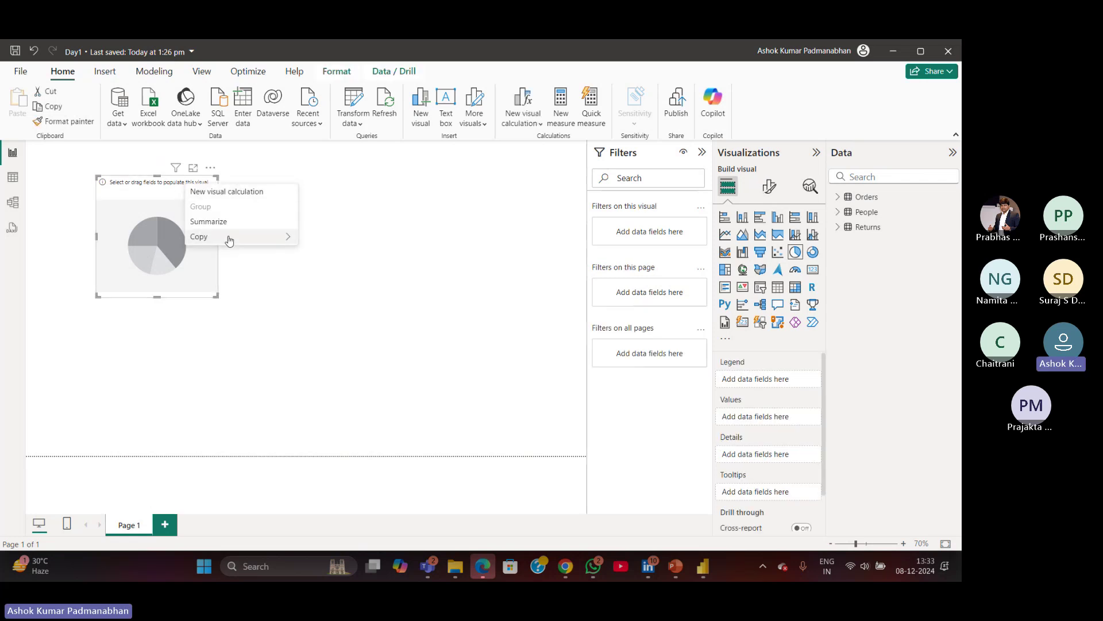
mouse_move(228, 240)
click(211, 168)
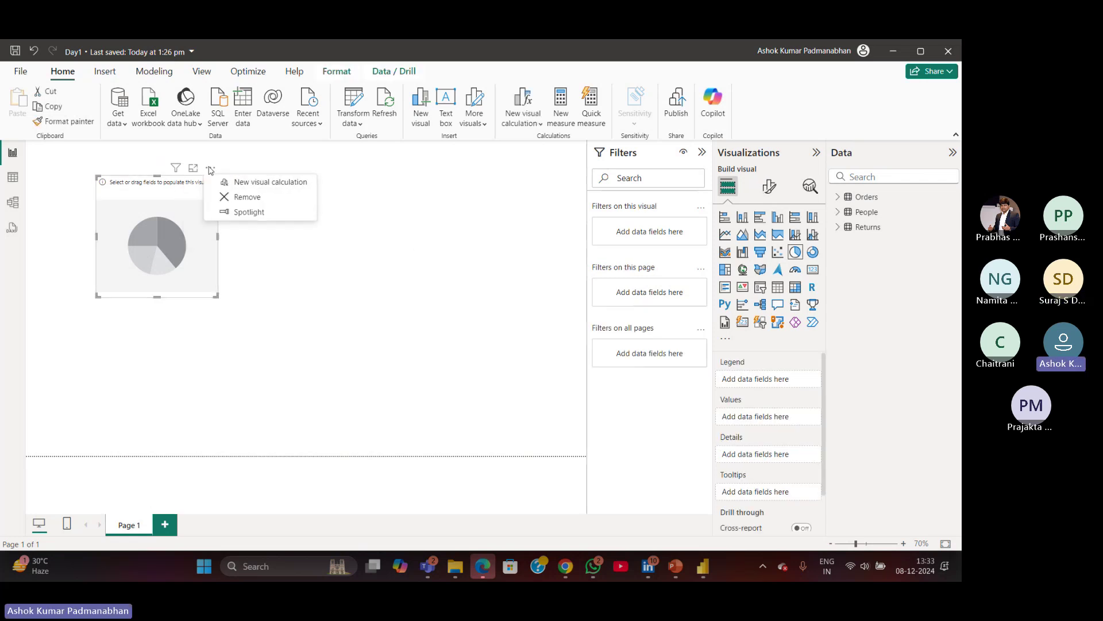
click(239, 198)
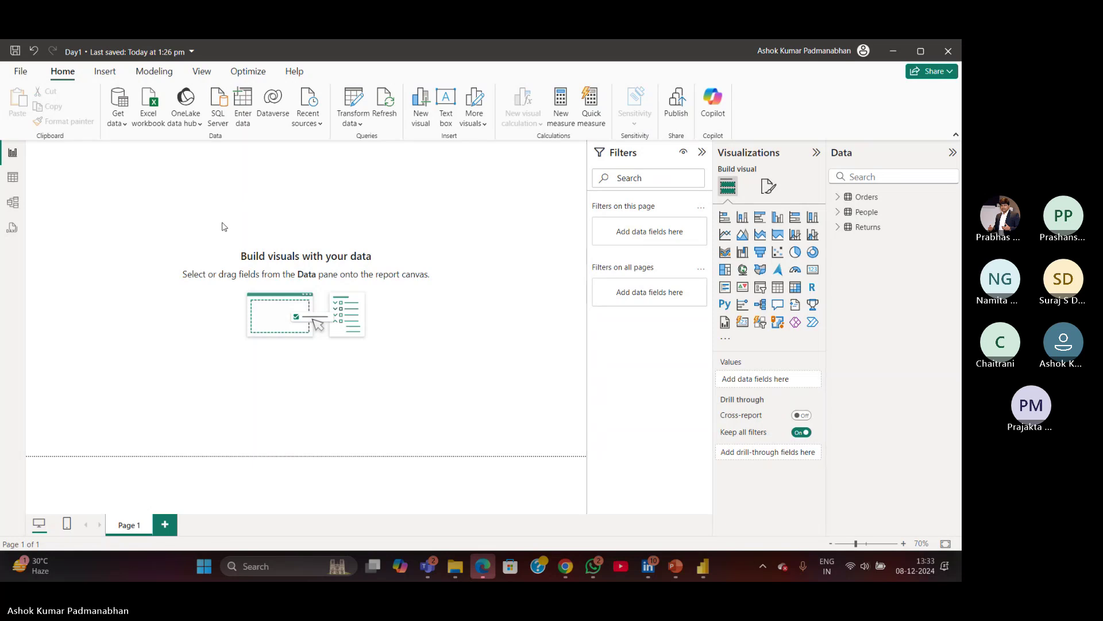
Add an empty clustered column chart to the report page and place it near the upper middle of the canvas.
drag(107, 197, 543, 462)
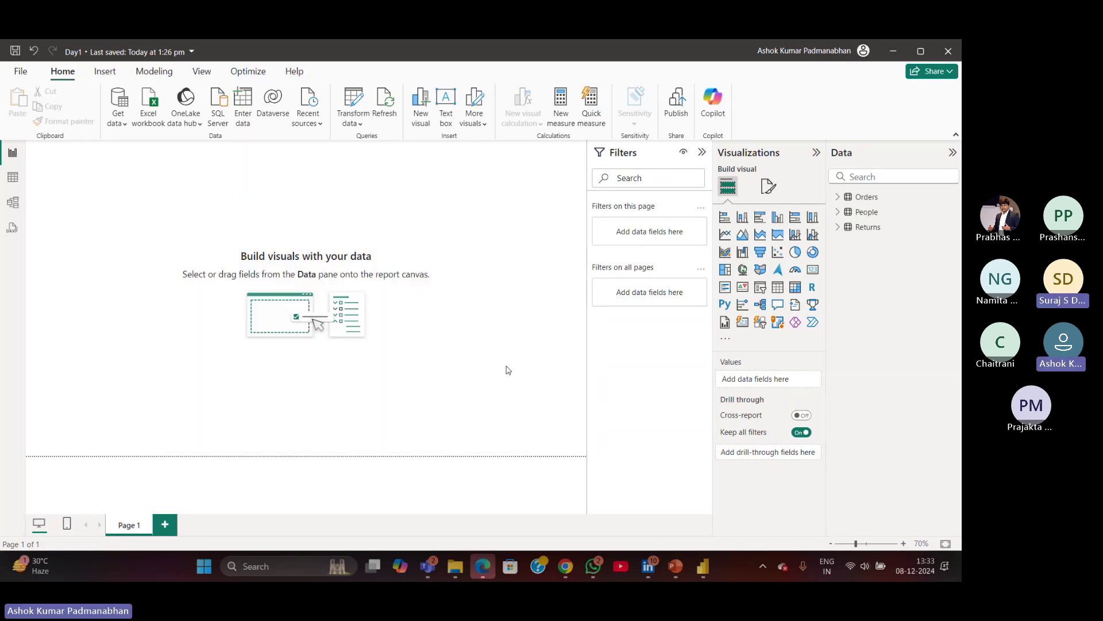
drag(123, 199, 471, 376)
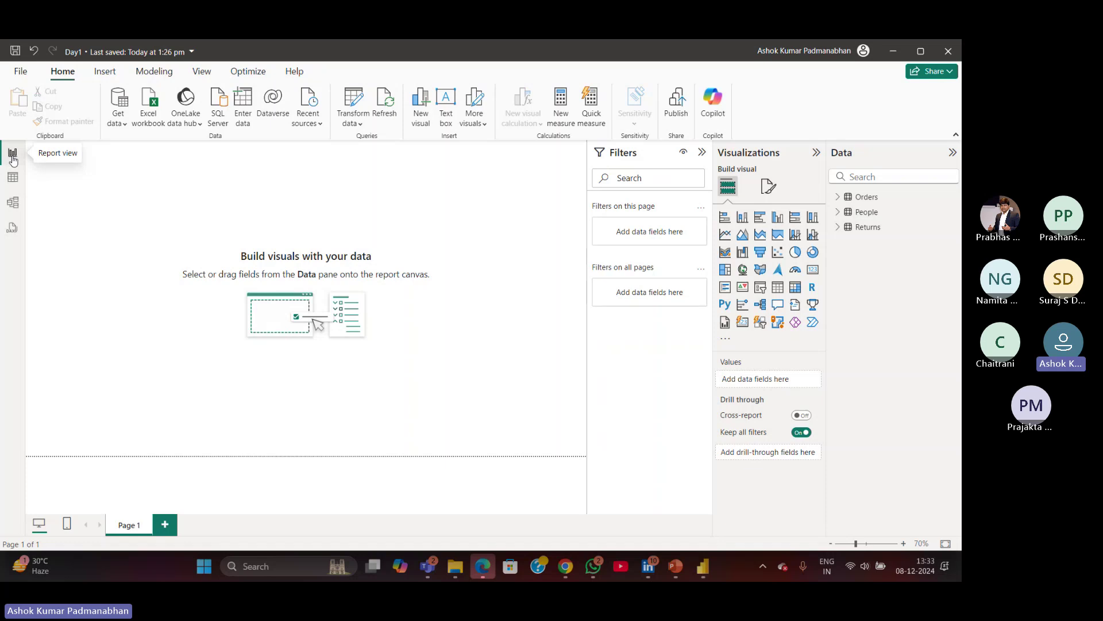
click(778, 217)
drag(97, 200, 288, 268)
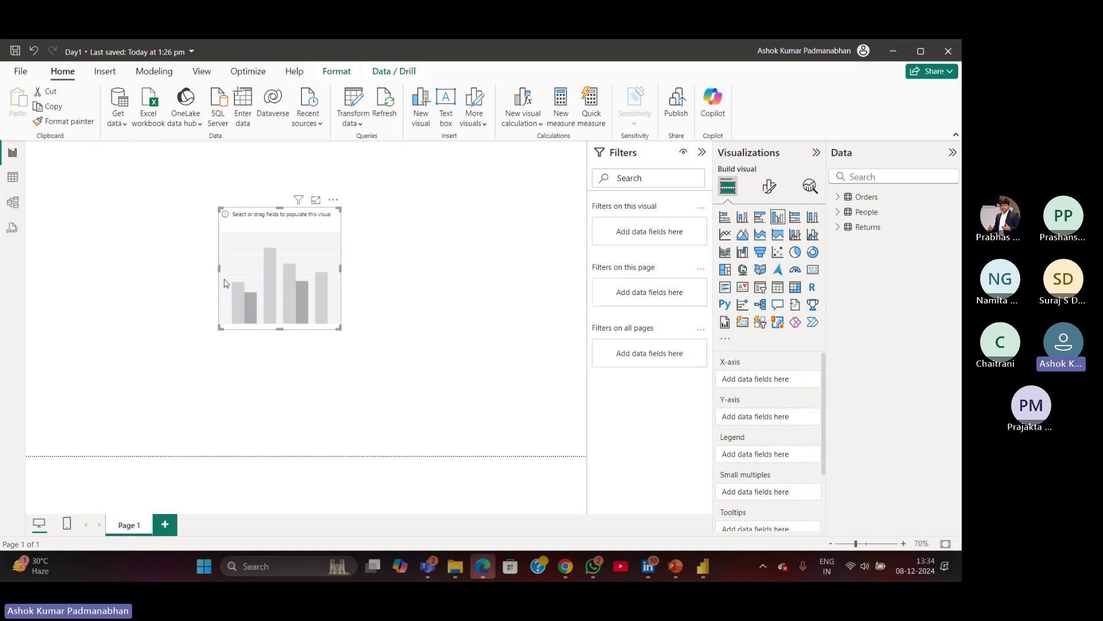
Review the rows of the Orders, People and Returns tables in table view.
click(10, 183)
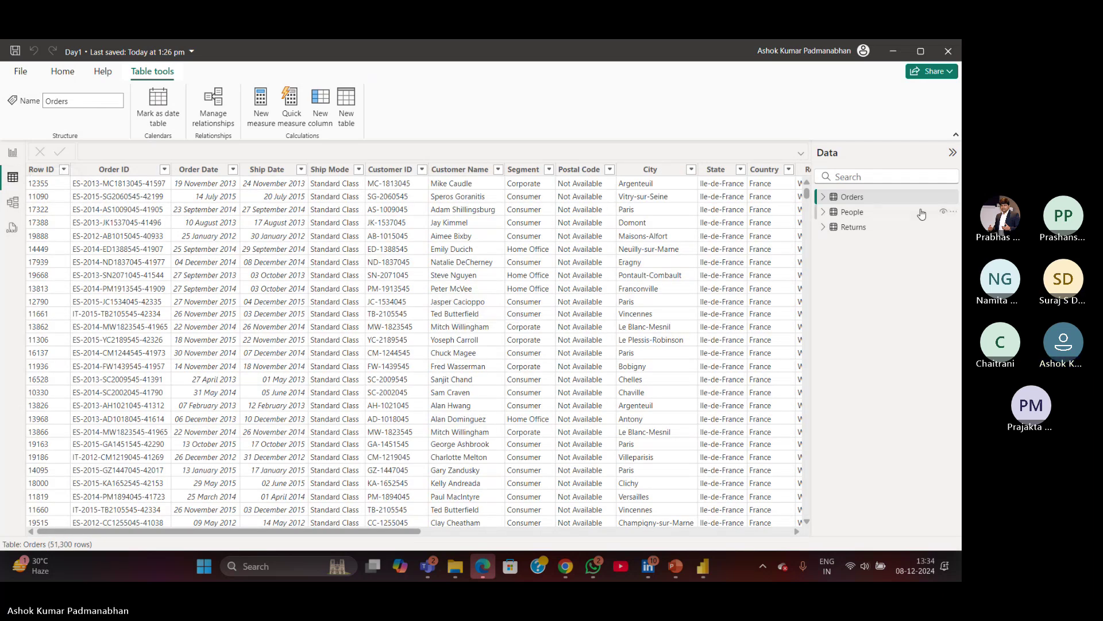
click(853, 200)
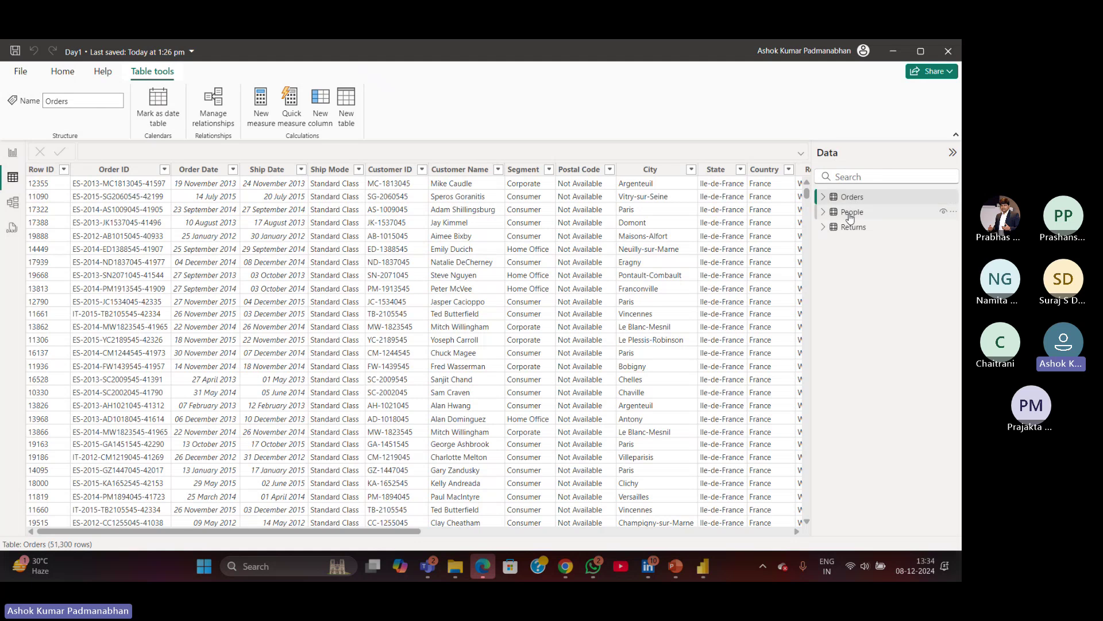
click(851, 214)
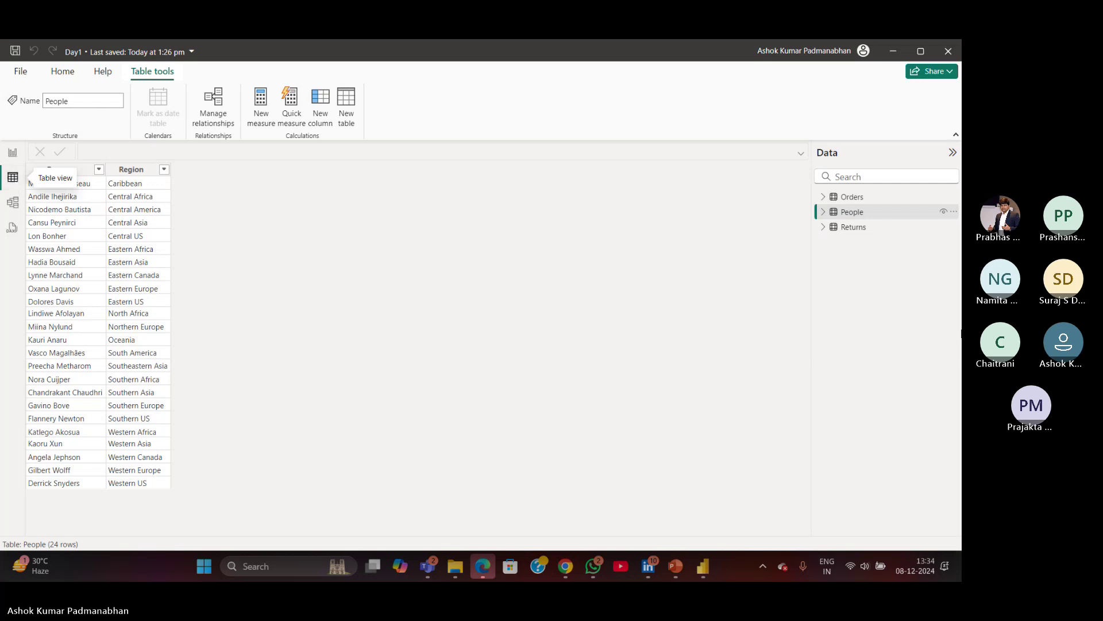
click(862, 231)
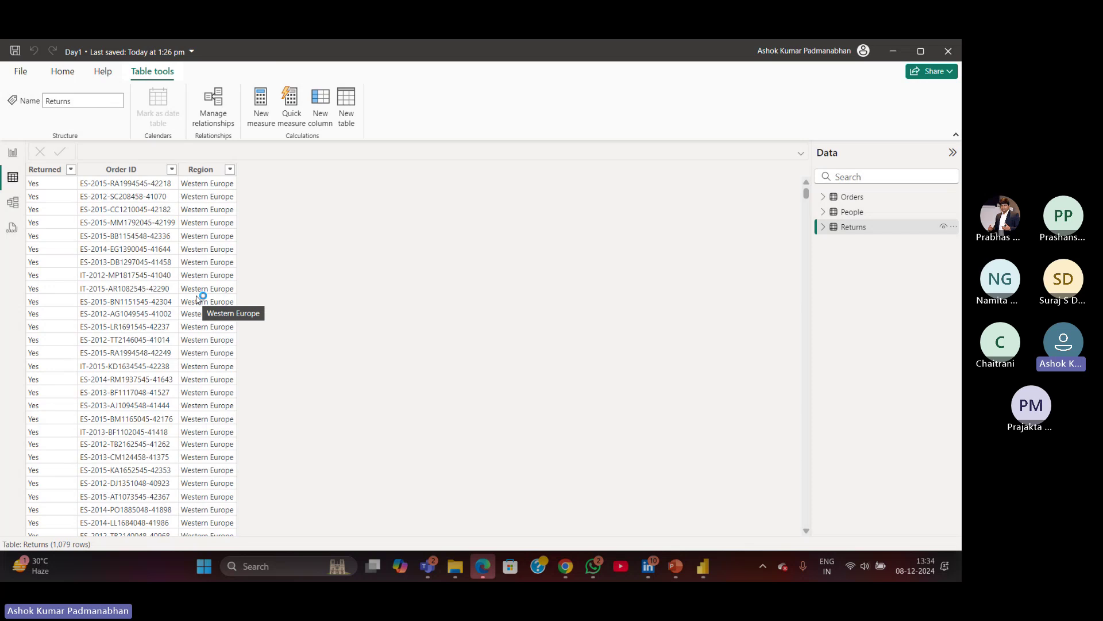
click(13, 154)
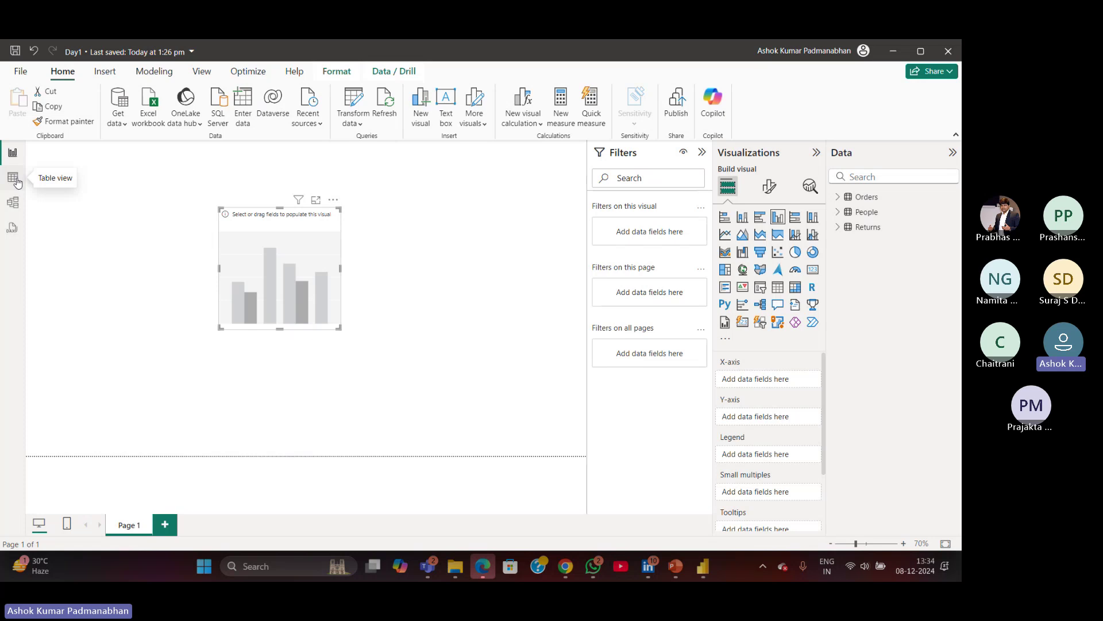
click(13, 177)
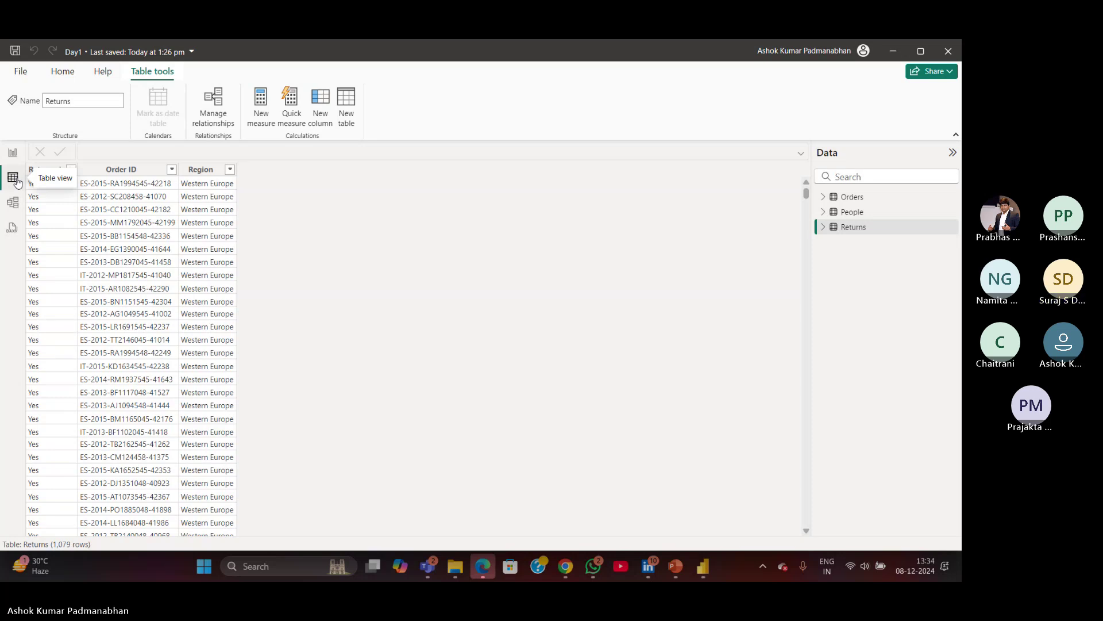
Open the model view and arrange the table cards, placing People below and between Returns and Orders.
click(15, 210)
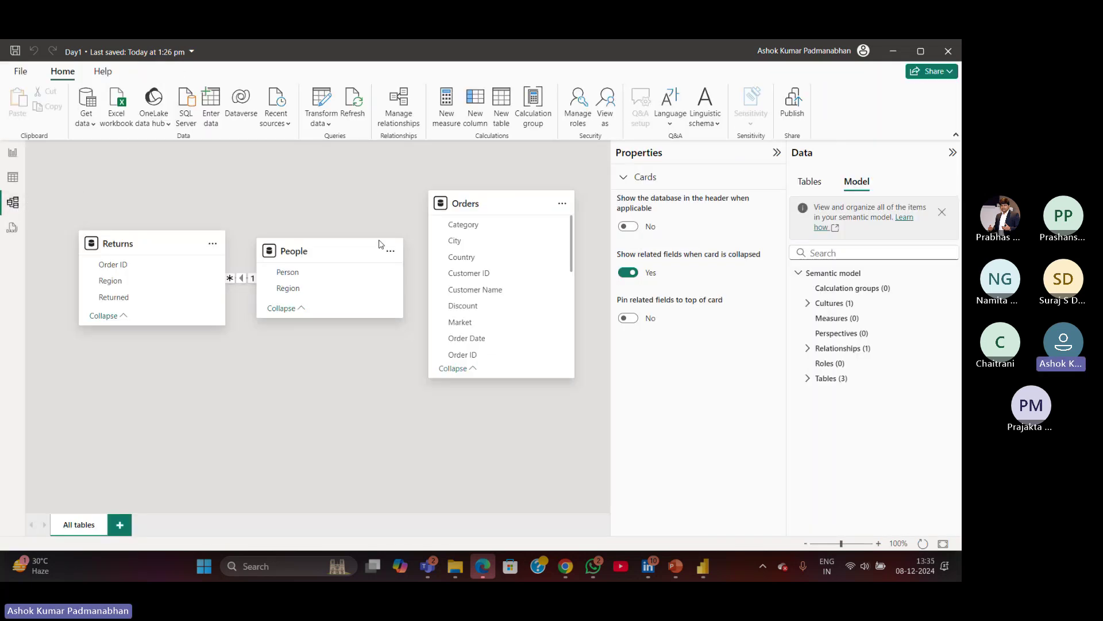
drag(348, 256, 345, 412)
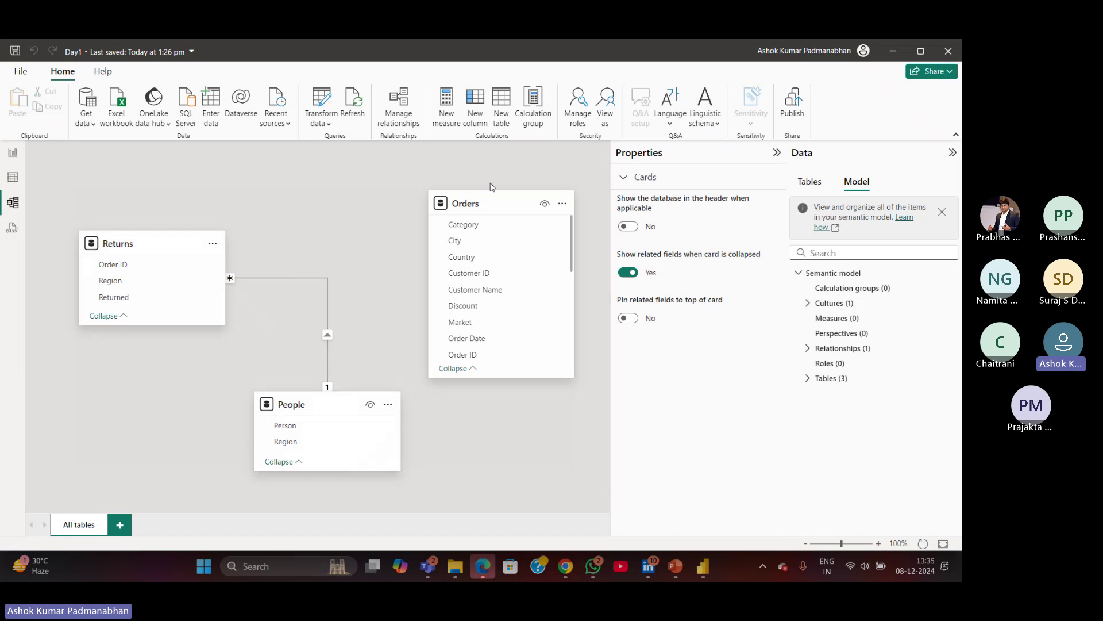
mouse_move(508, 215)
mouse_down()
mouse_move(517, 285)
mouse_move(494, 212)
mouse_up()
drag(158, 232, 151, 189)
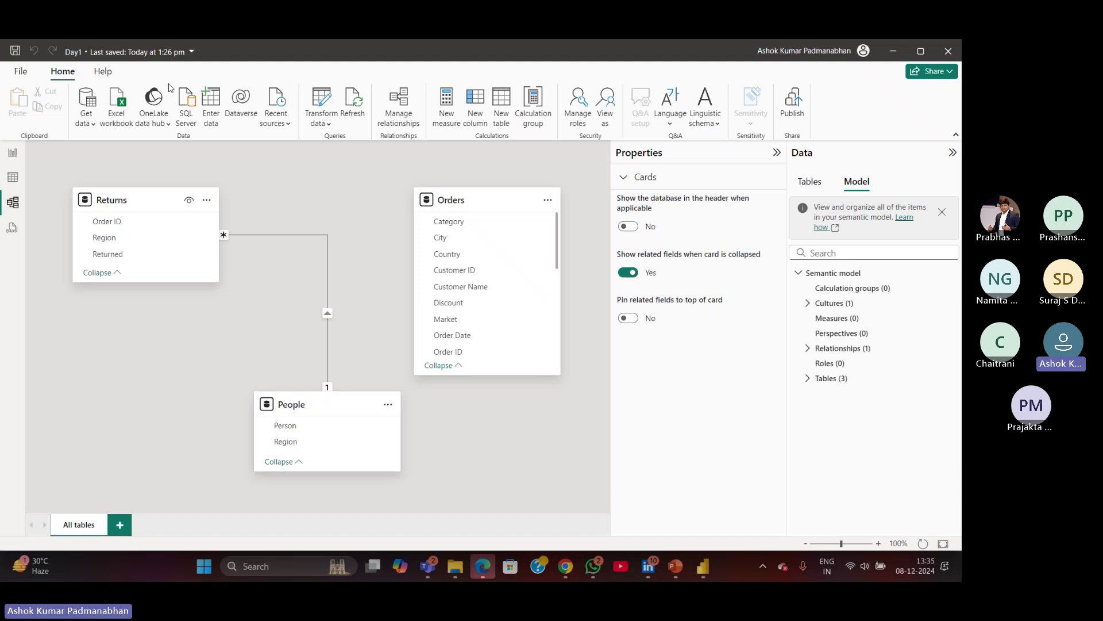
Collapse the Properties and Data panes and space out the table cards, moving Orders farther from Returns and People slightly lower.
click(773, 152)
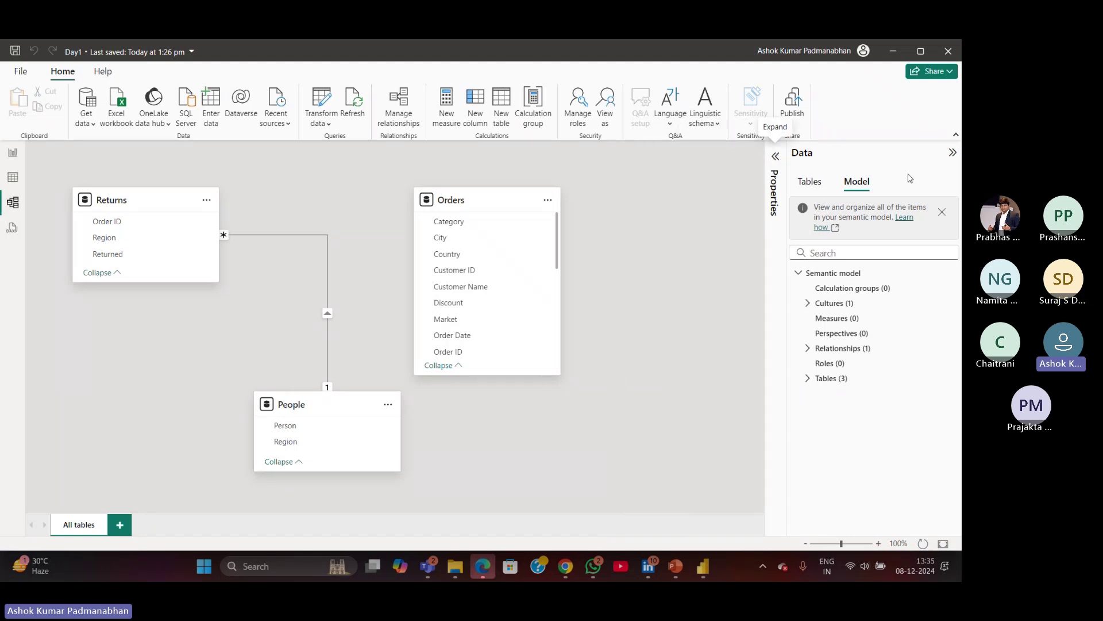
click(952, 153)
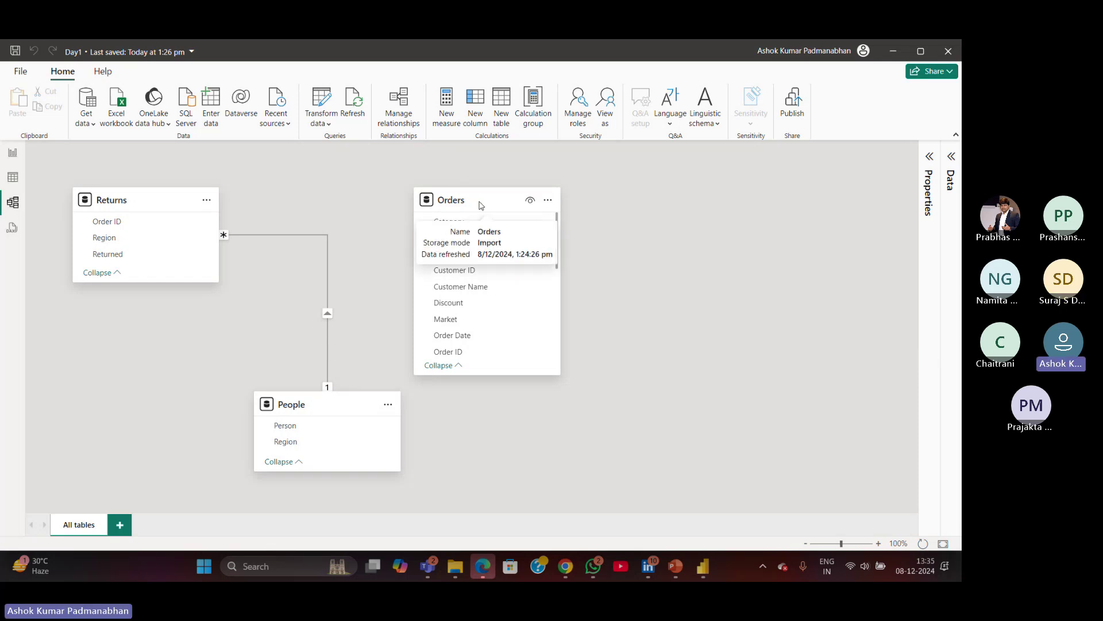
drag(480, 205, 619, 189)
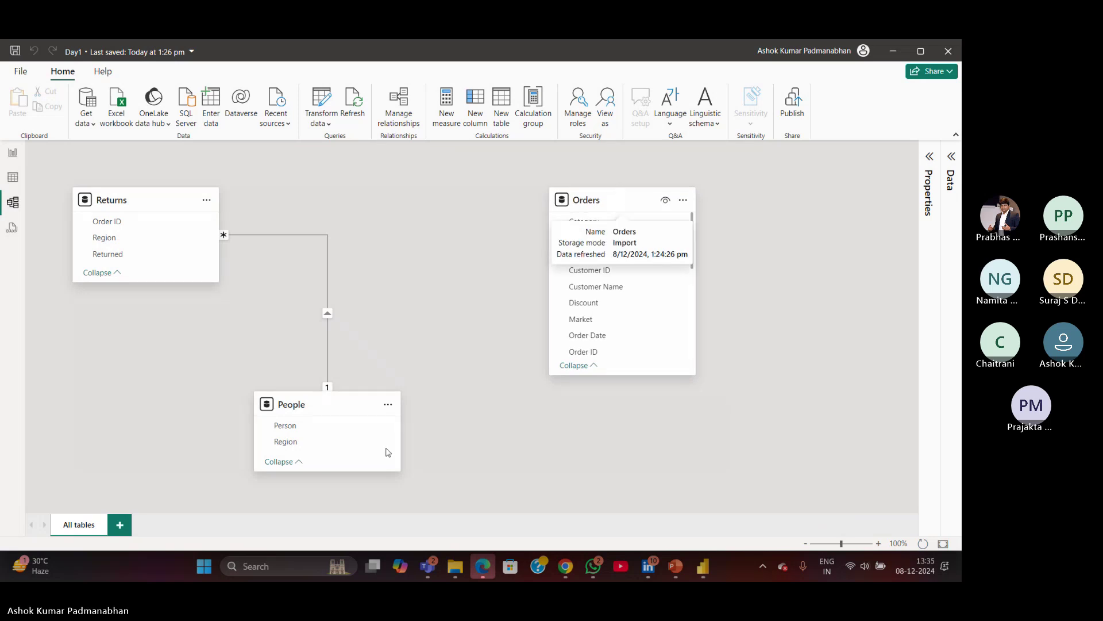
drag(368, 402, 320, 429)
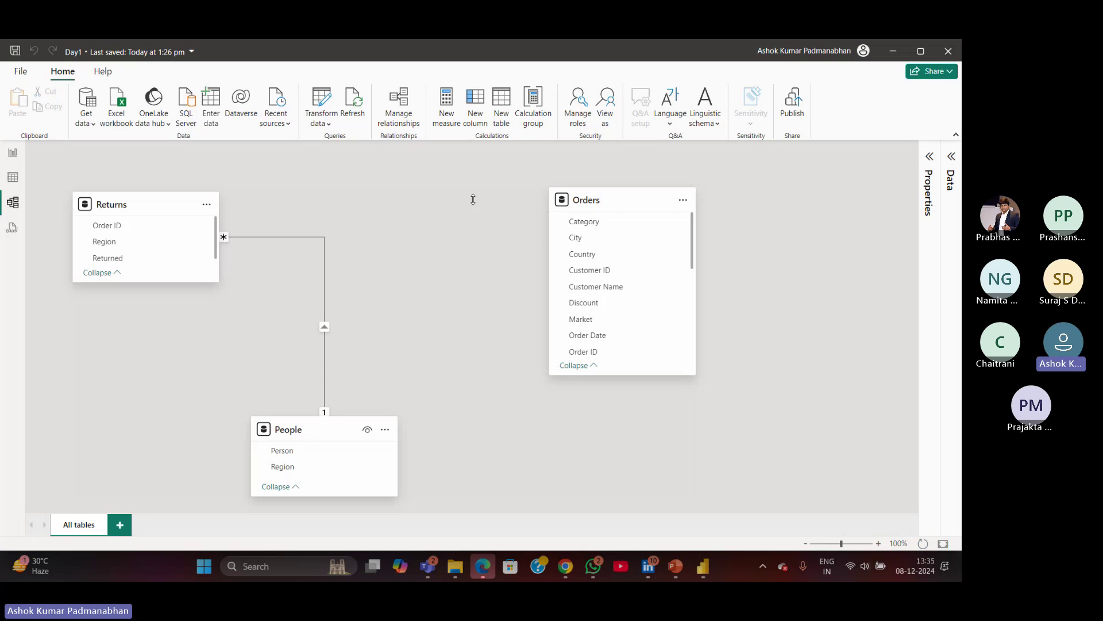
drag(132, 205, 294, 200)
key(ctrl+z)
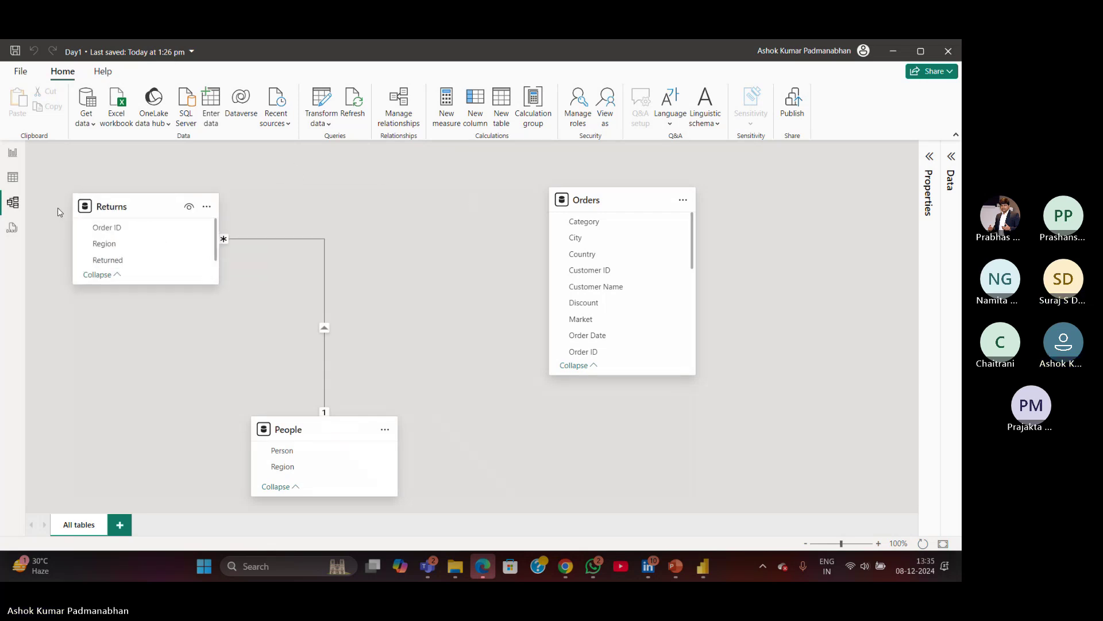
Return to the report view and delete the empty clustered column chart from Page 1.
click(11, 185)
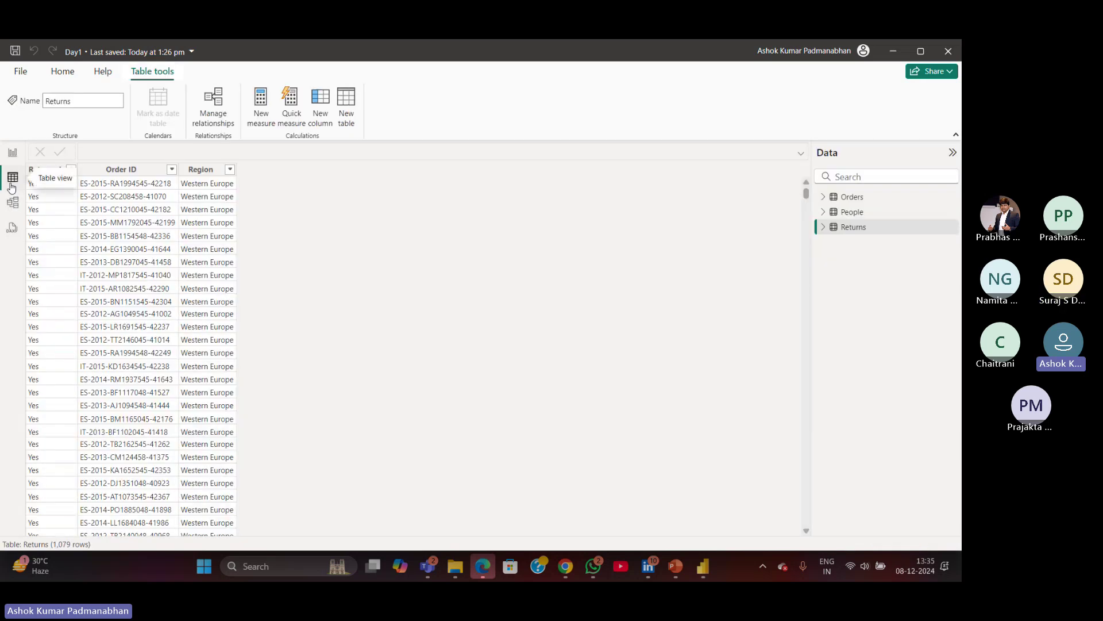
click(12, 155)
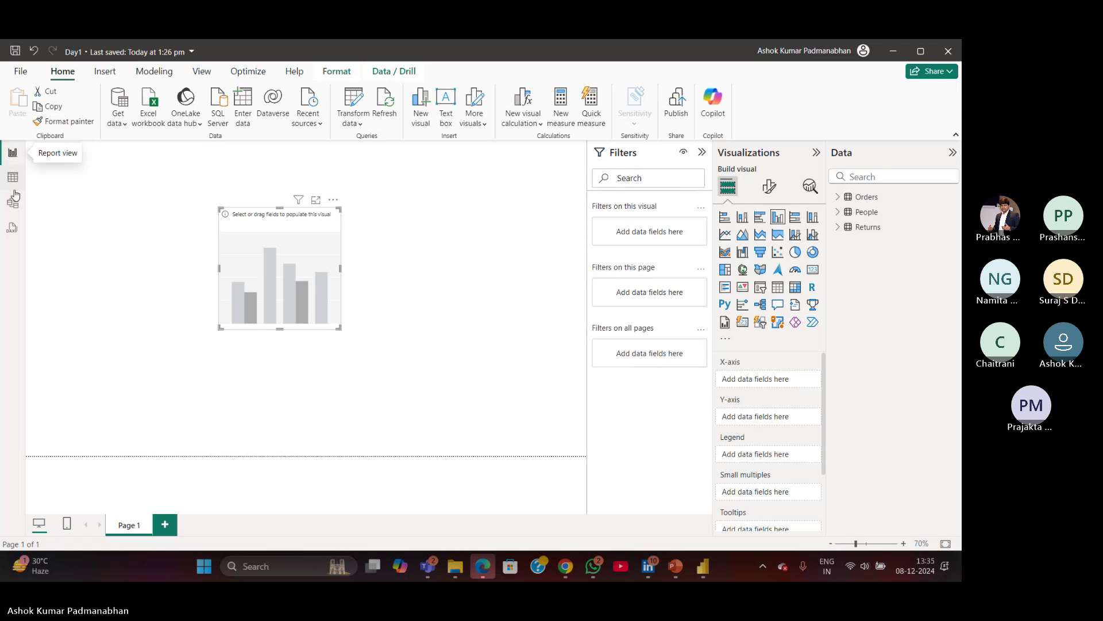
drag(151, 165, 513, 439)
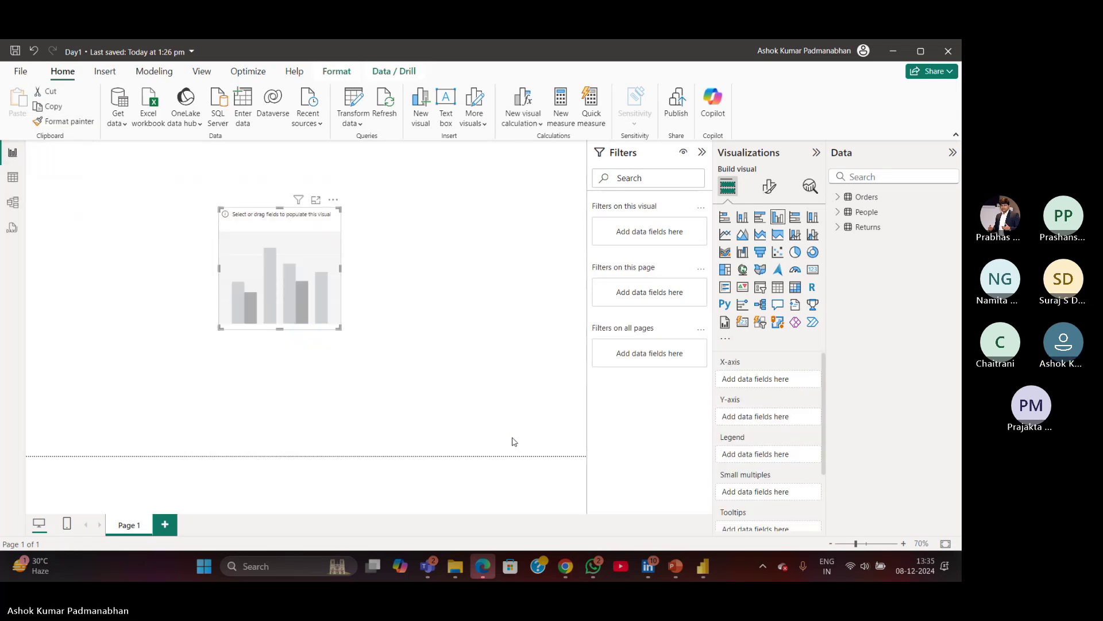
key(Delete)
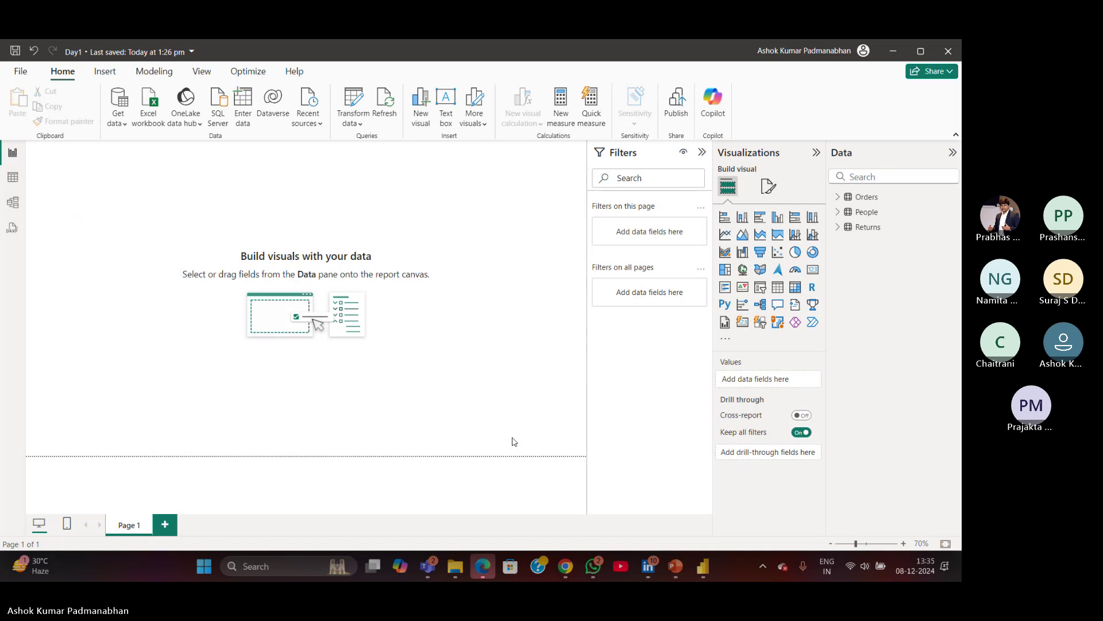
Rename the report page Page 1 as Dashboard.
double_click(147, 526)
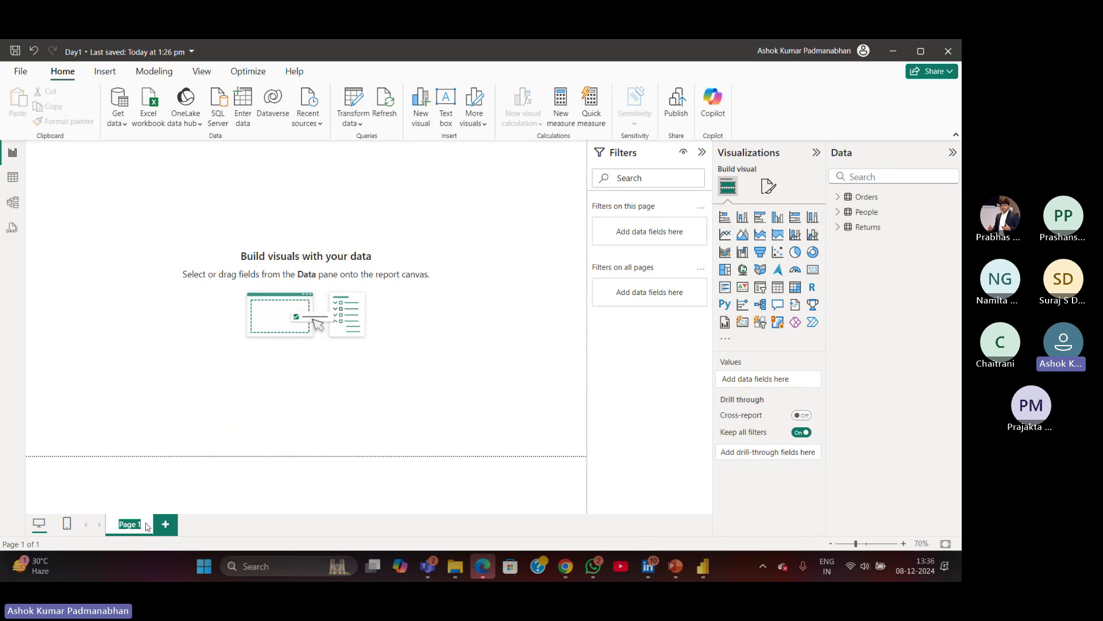
key(BackSpace)
text(Dashboard)
key(Return)
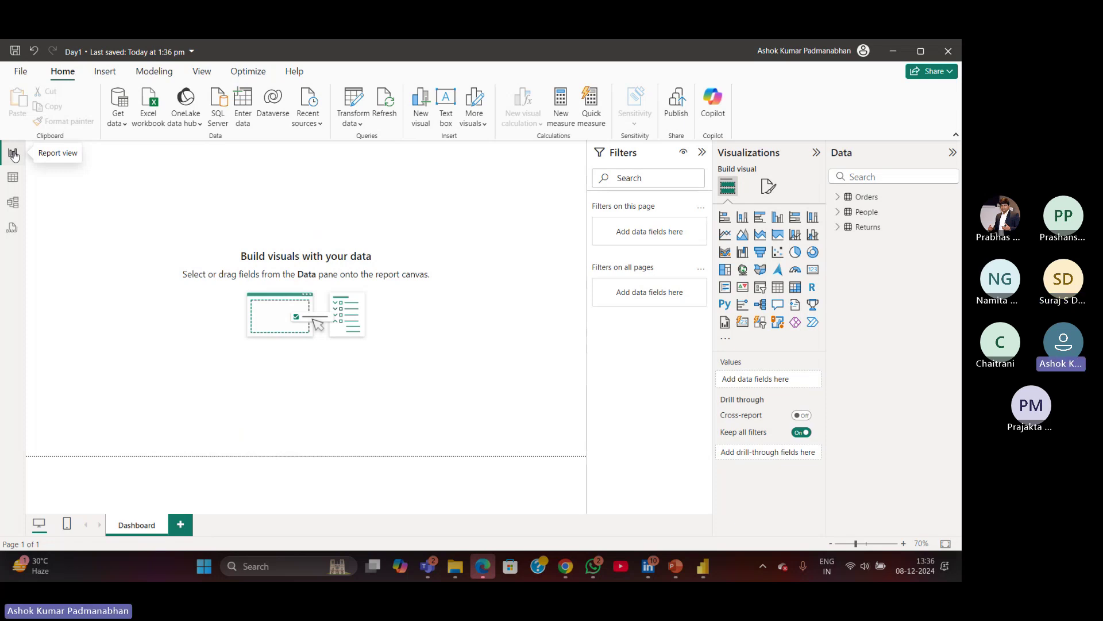
double_click(144, 525)
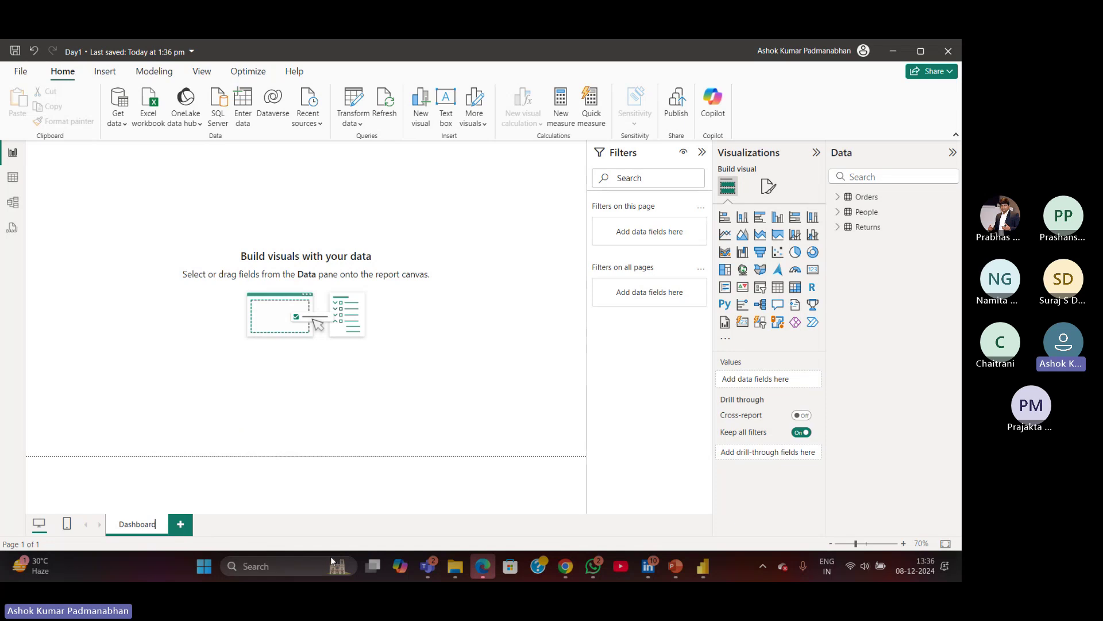
key(ctrl+a)
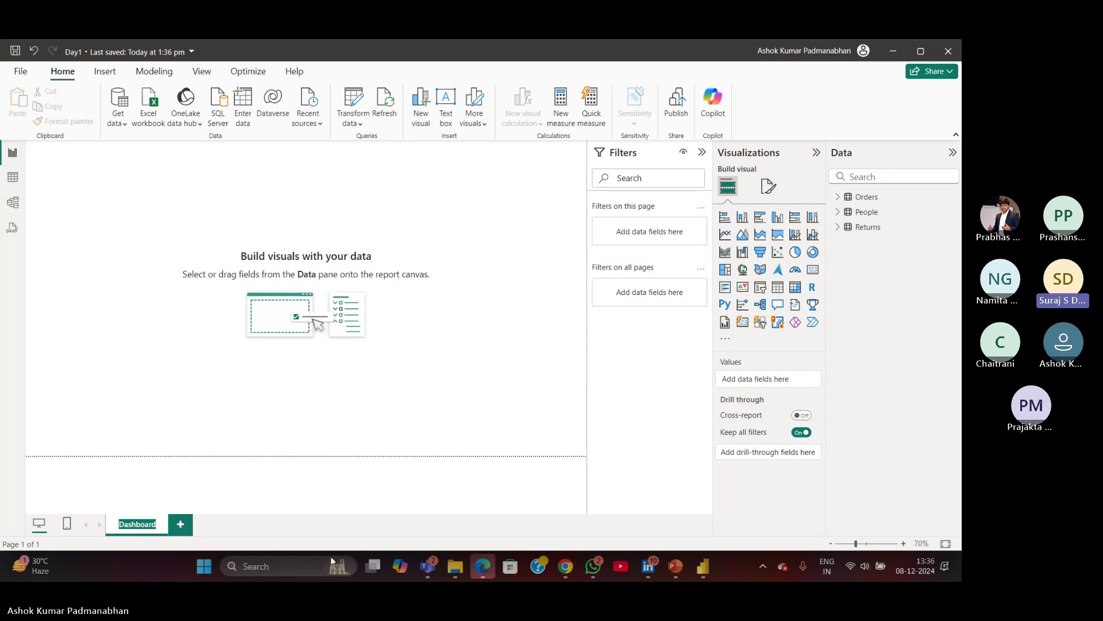
click(314, 477)
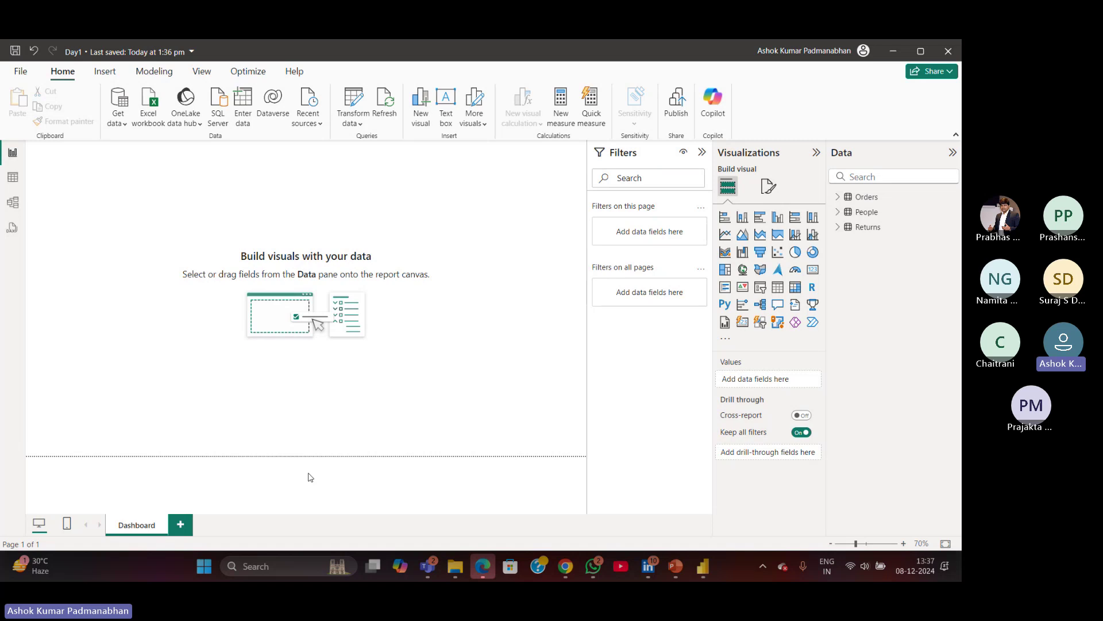
Open the Orders query in Power Query Editor to view its applied steps, and return to the report with Close & Apply.
click(359, 124)
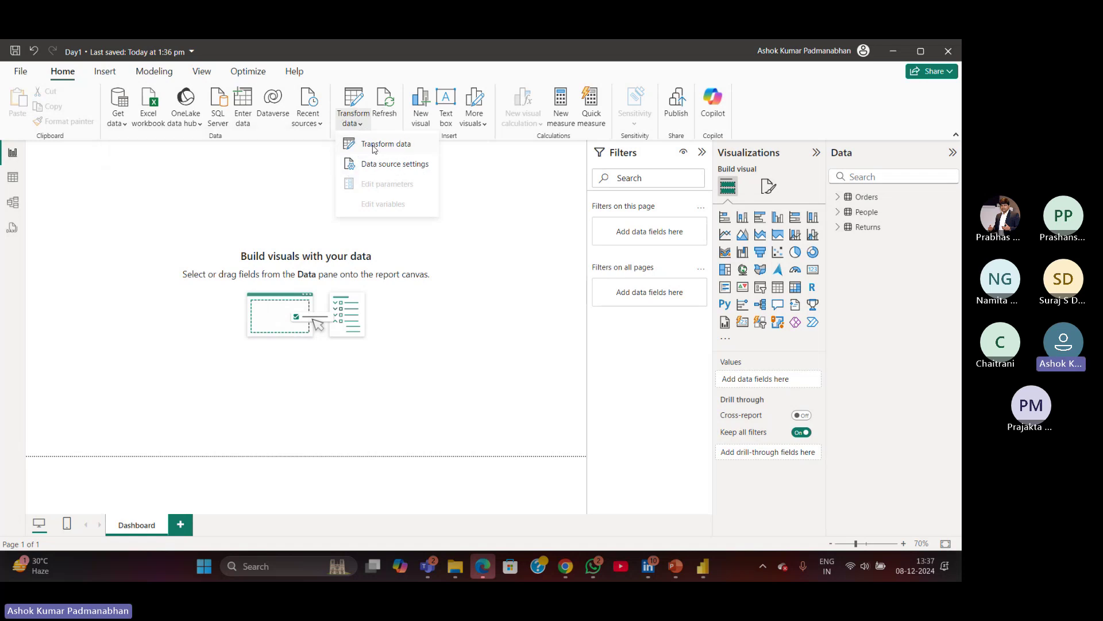
click(374, 144)
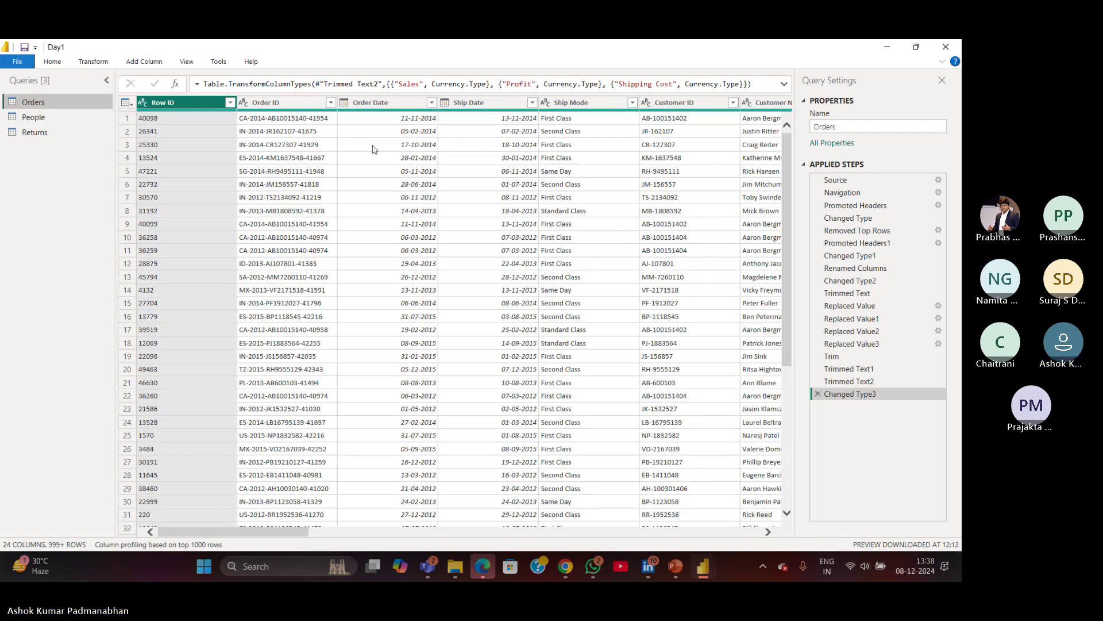
click(51, 63)
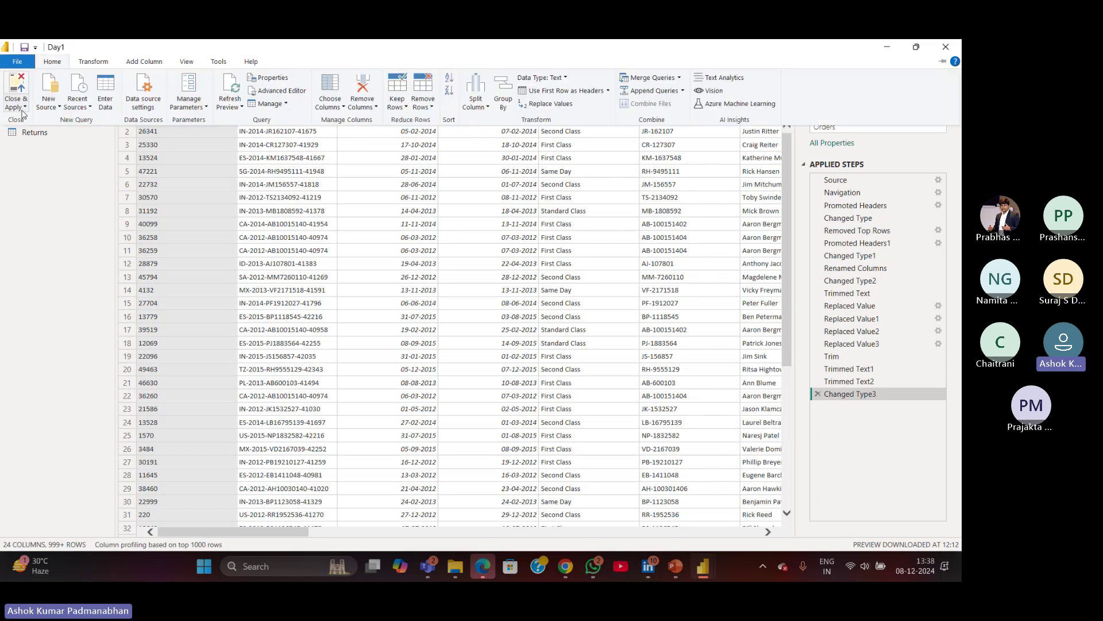
click(17, 105)
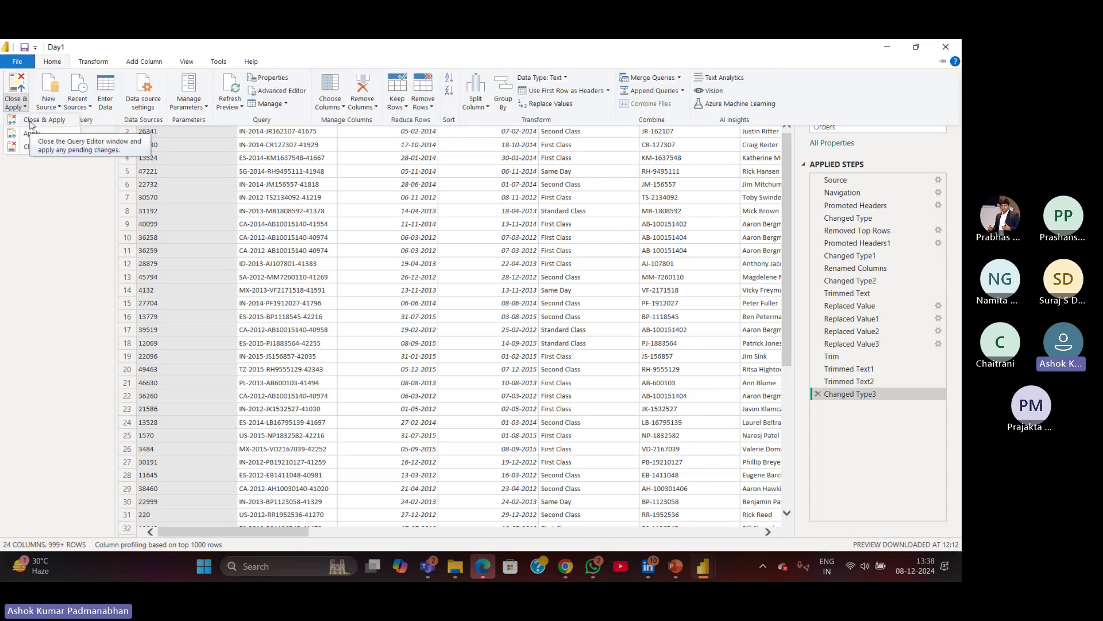
click(31, 122)
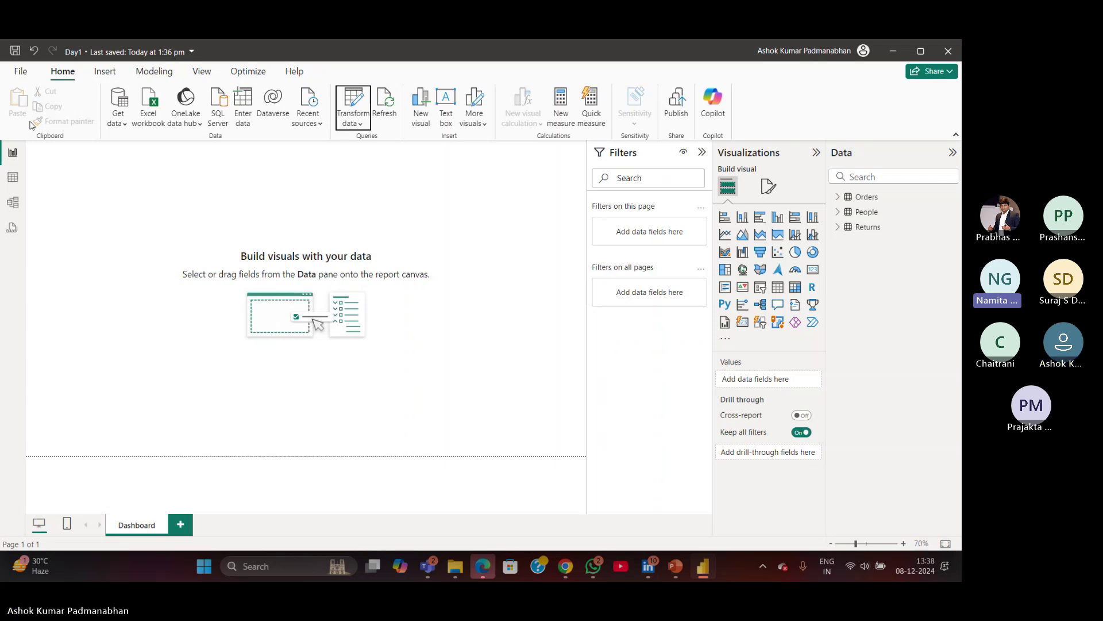
Rename the Order ID column of the Orders table as Order ID_1 in table view.
click(12, 179)
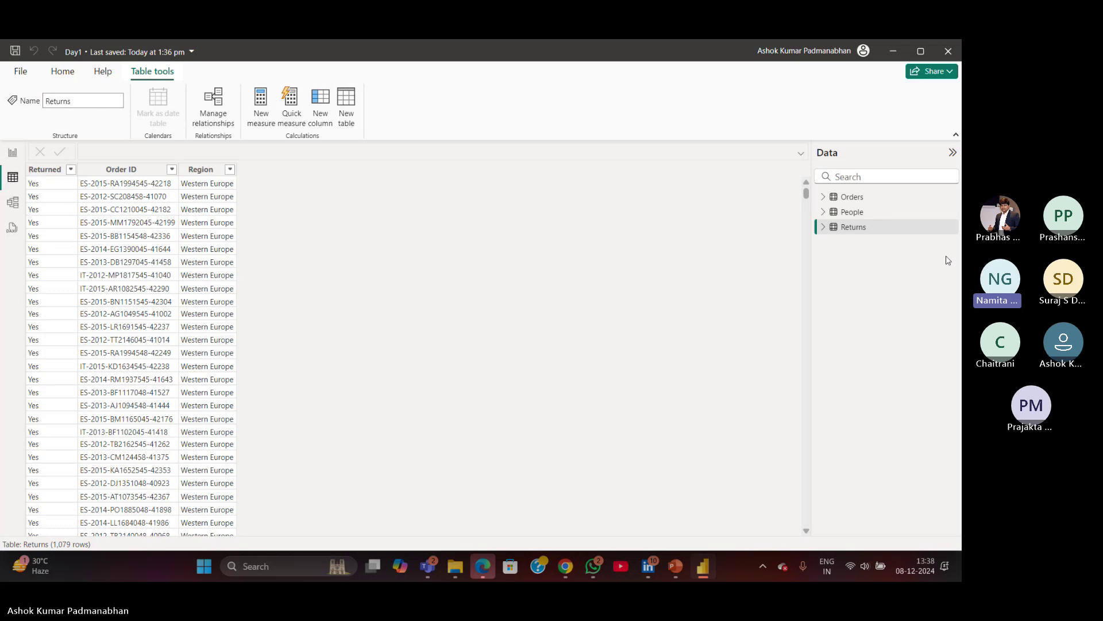
click(850, 204)
double_click(117, 168)
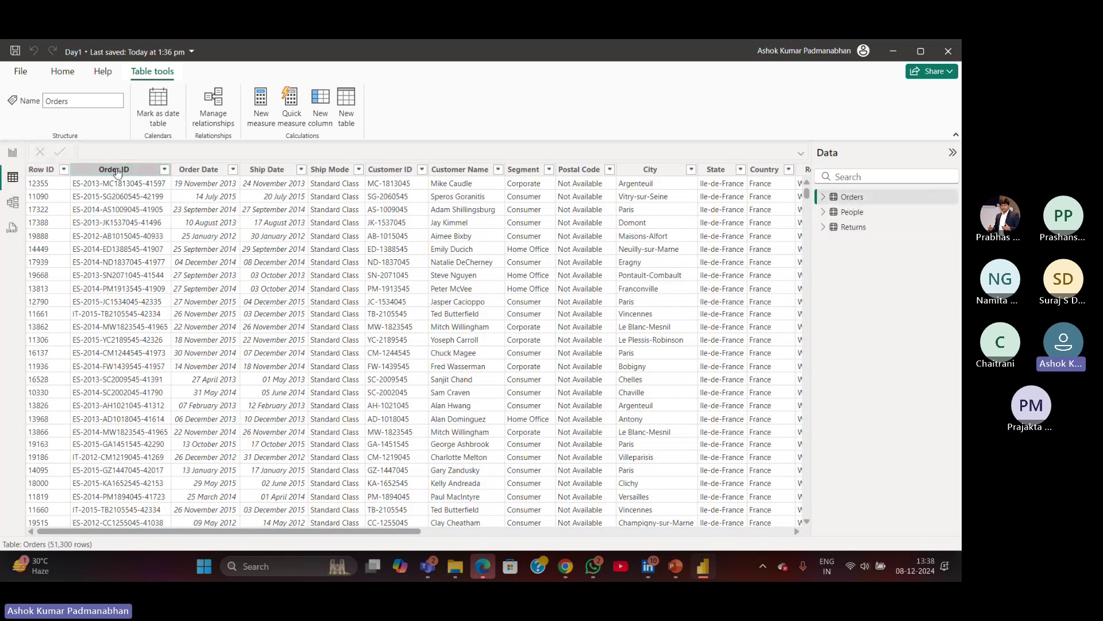
click(122, 237)
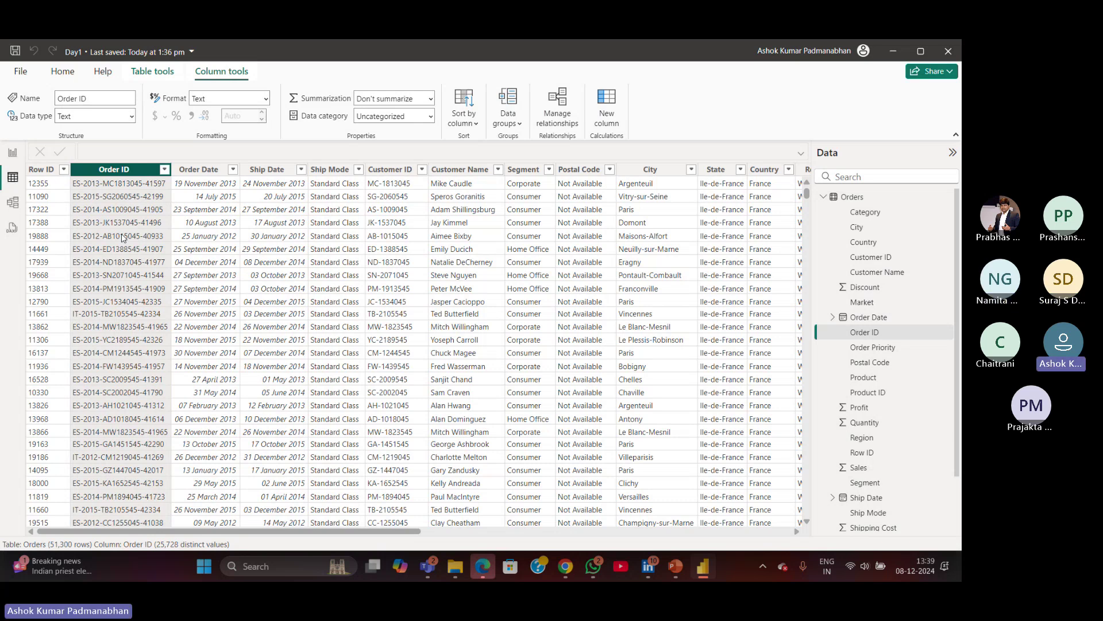
double_click(143, 170)
click(184, 181)
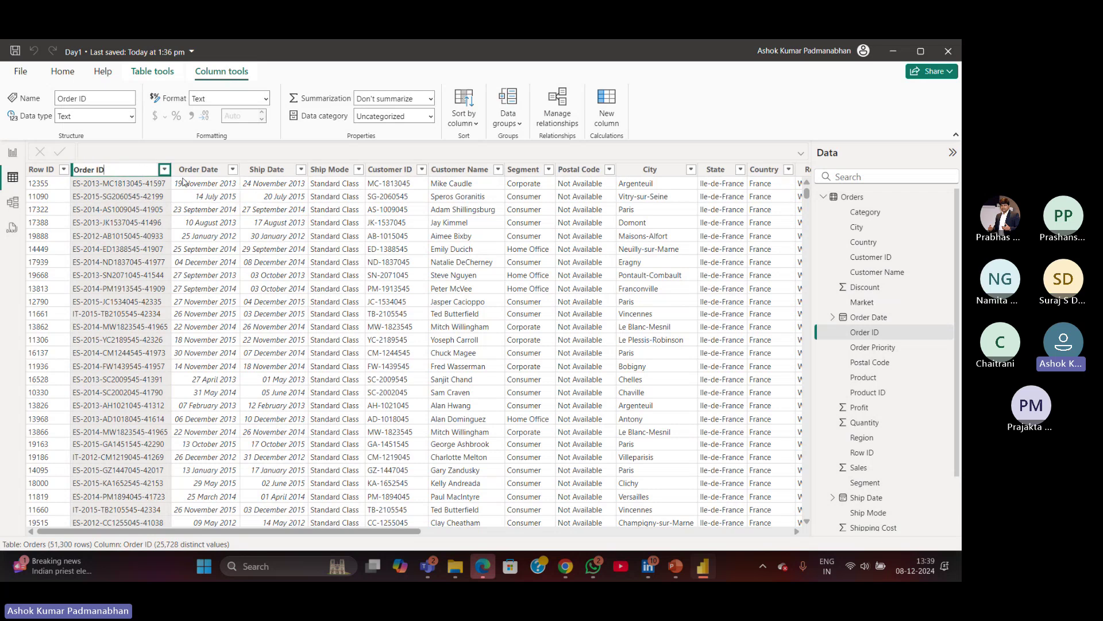
text(1)
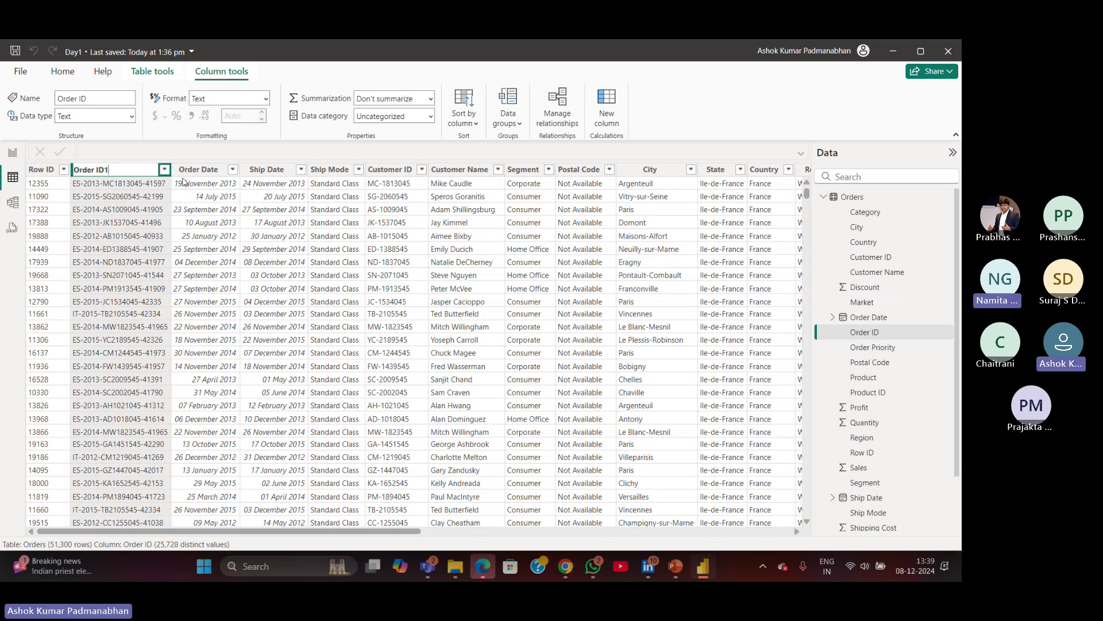
key(BackSpace)
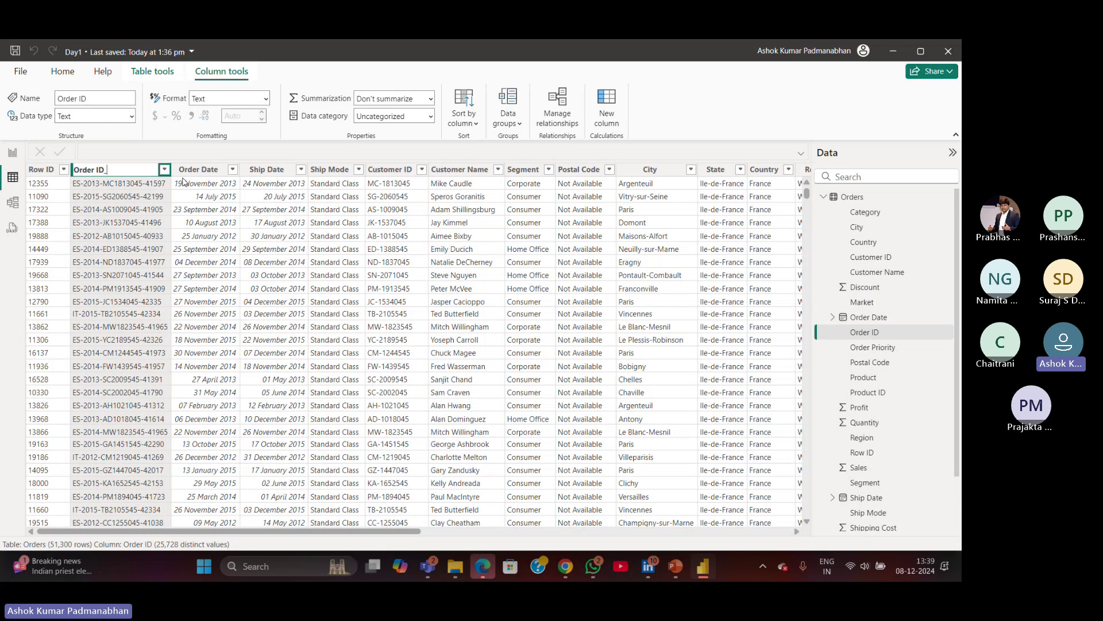
text(_1)
key(Escape)
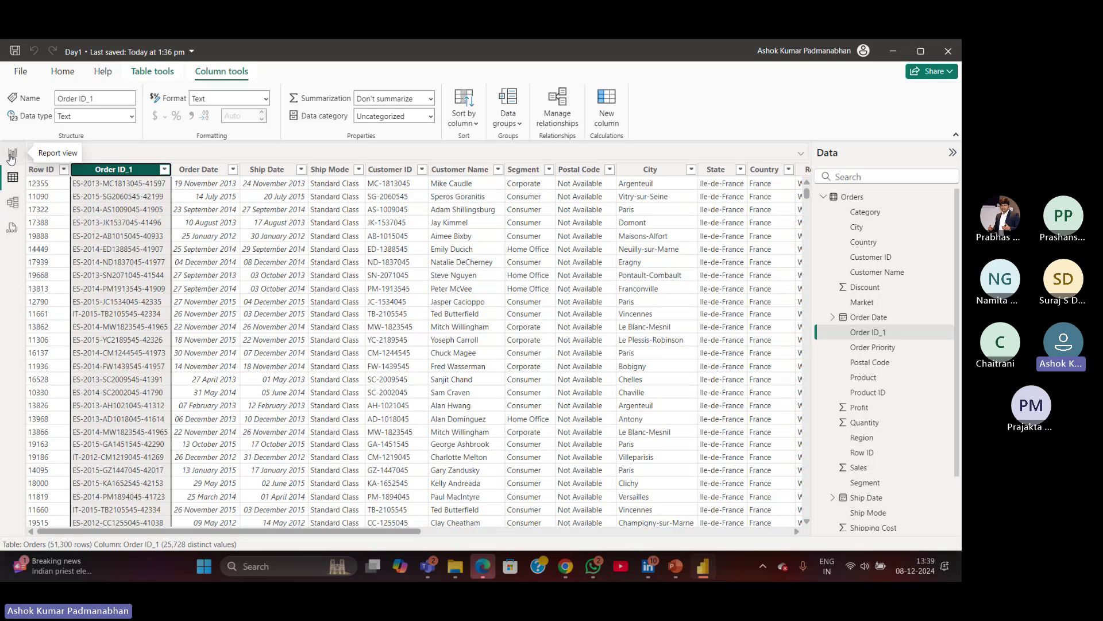
Open Power Query Editor to check the Renamed Columns1 applied step of the Orders query, and return to table view with Close & Apply.
click(62, 71)
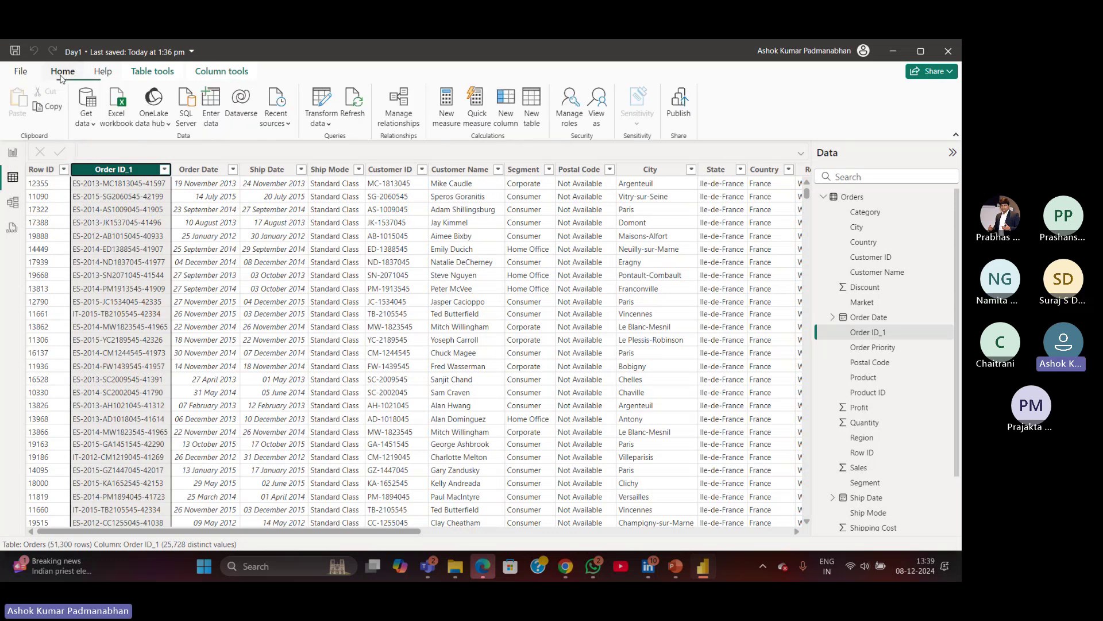
click(328, 125)
key(Escape)
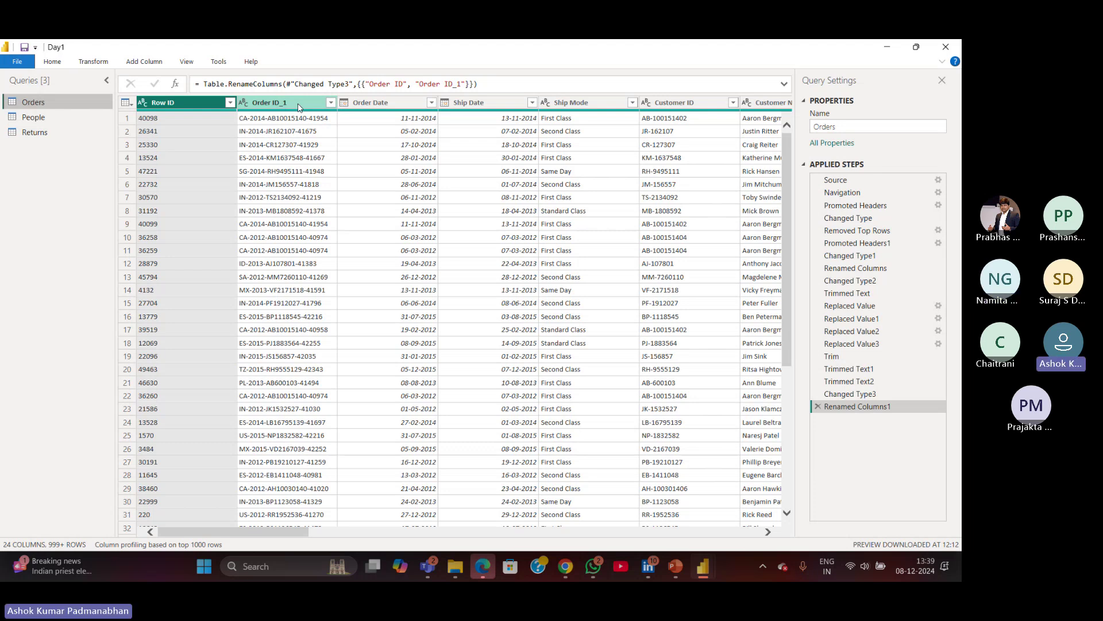
click(848, 410)
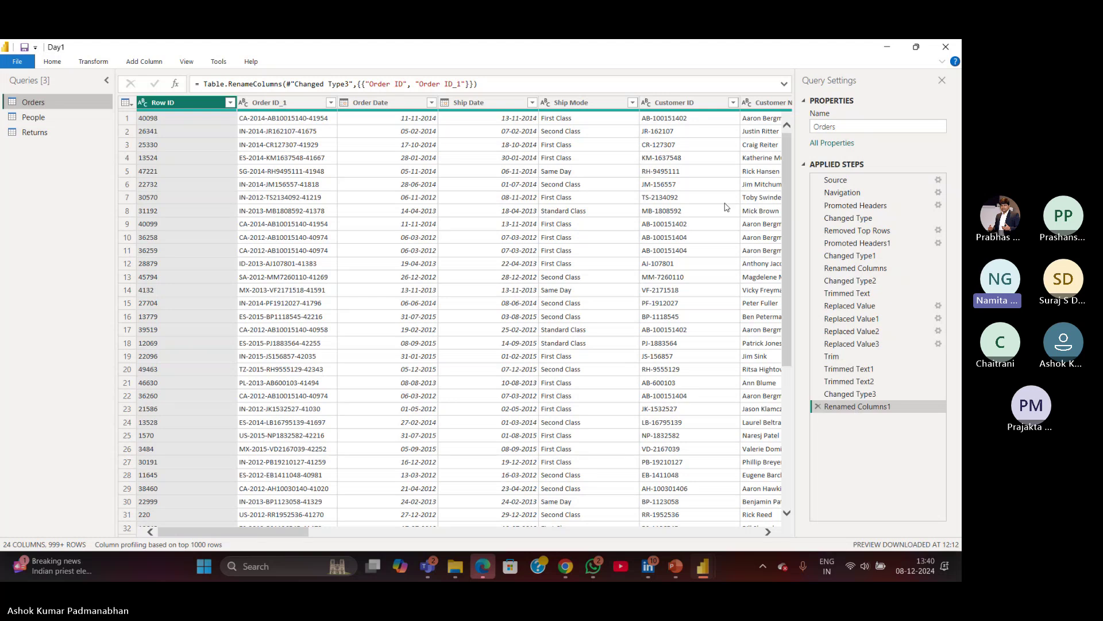
click(48, 63)
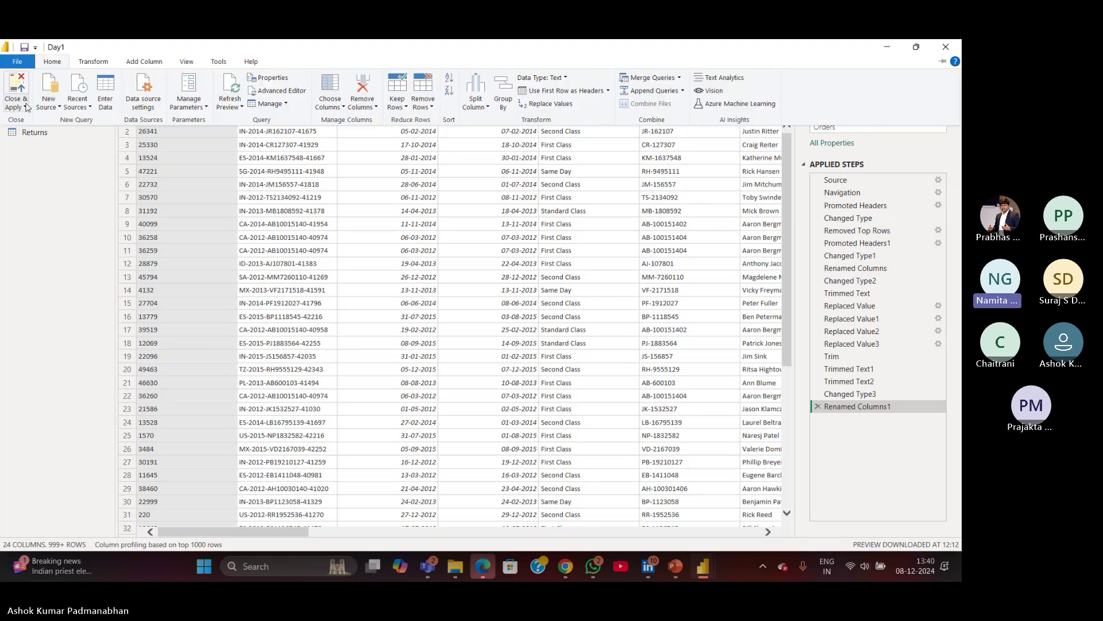
click(25, 107)
click(34, 122)
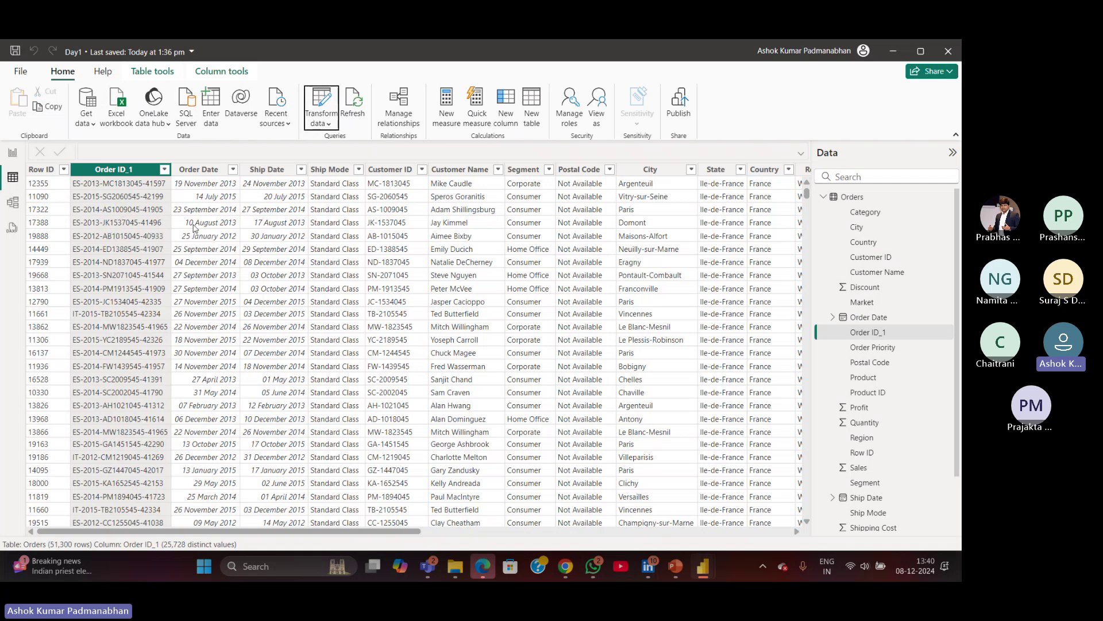
View the filter and sort options of the Order ID_1 column without applying any, and open those of the Segment column.
click(164, 170)
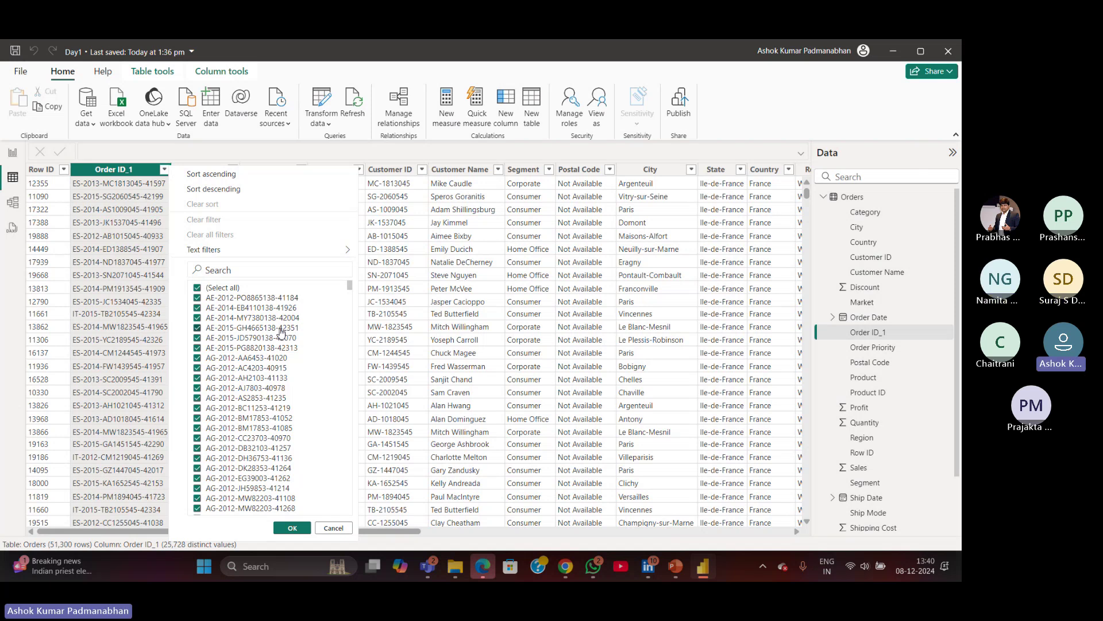
click(334, 528)
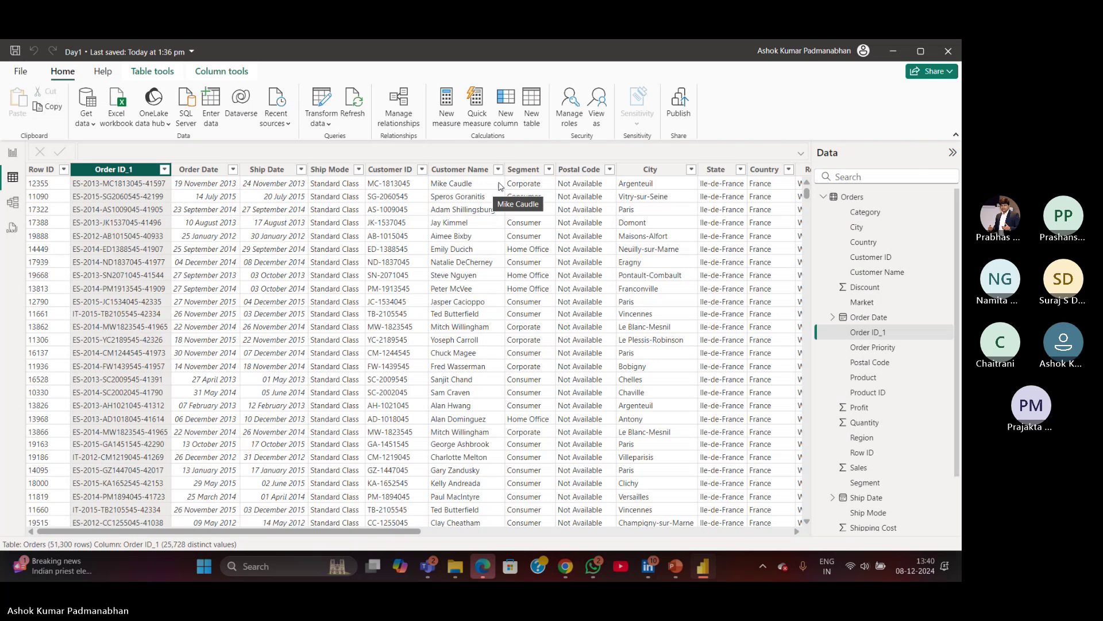
click(549, 170)
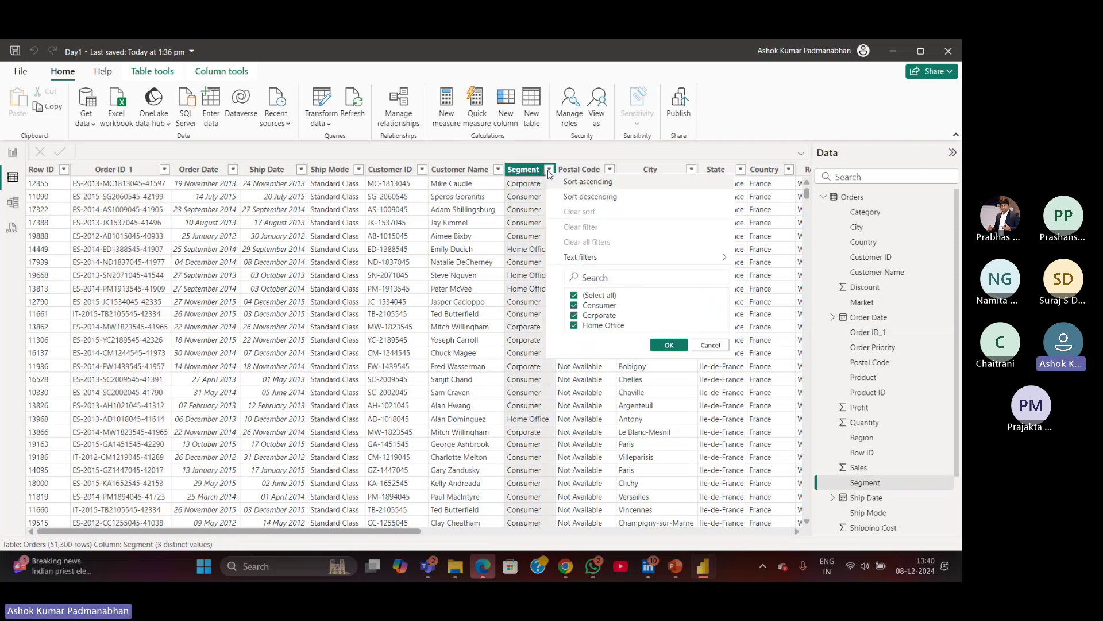
Filter the Orders table's Segment column in the table view to exclude Home Office.
click(574, 326)
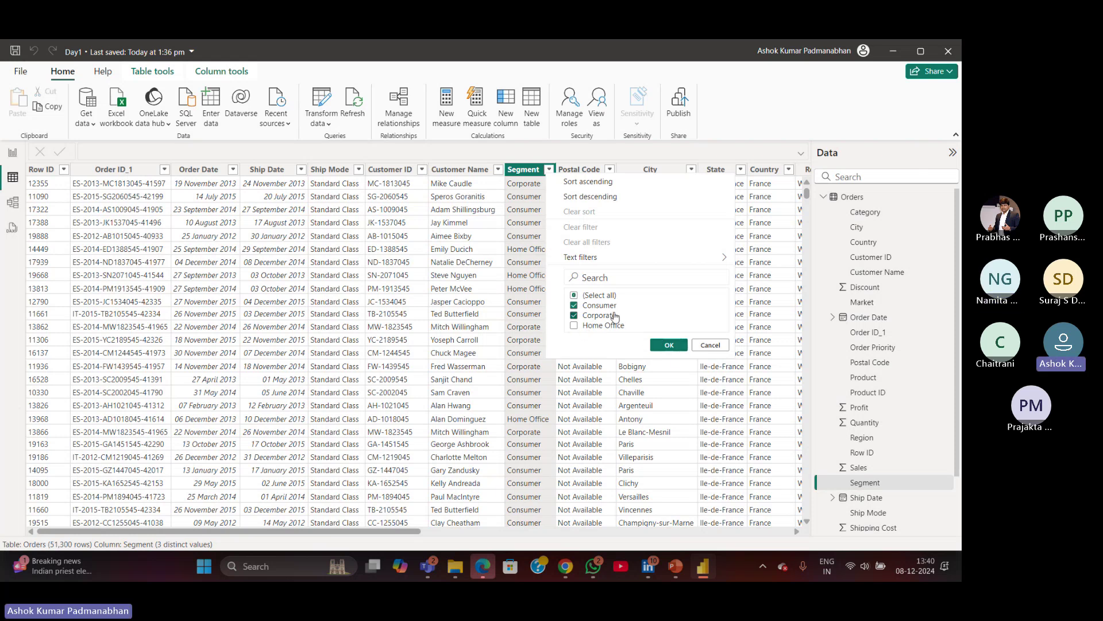
click(667, 346)
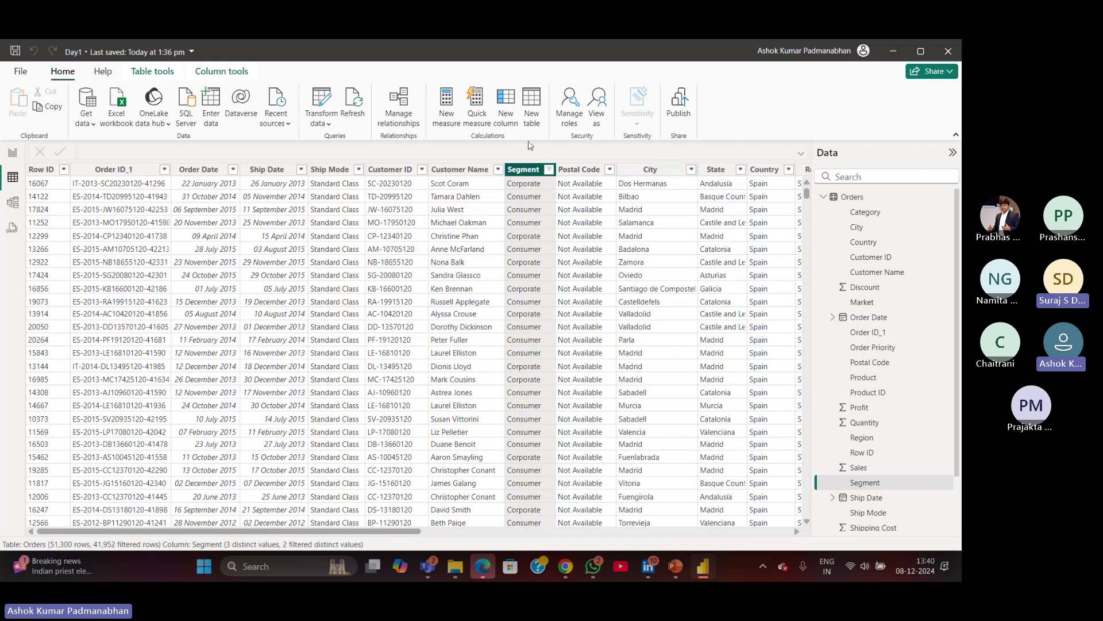
Open the Power Query Editor and apply a filter to the Orders query's Segment column with all values selected.
click(329, 125)
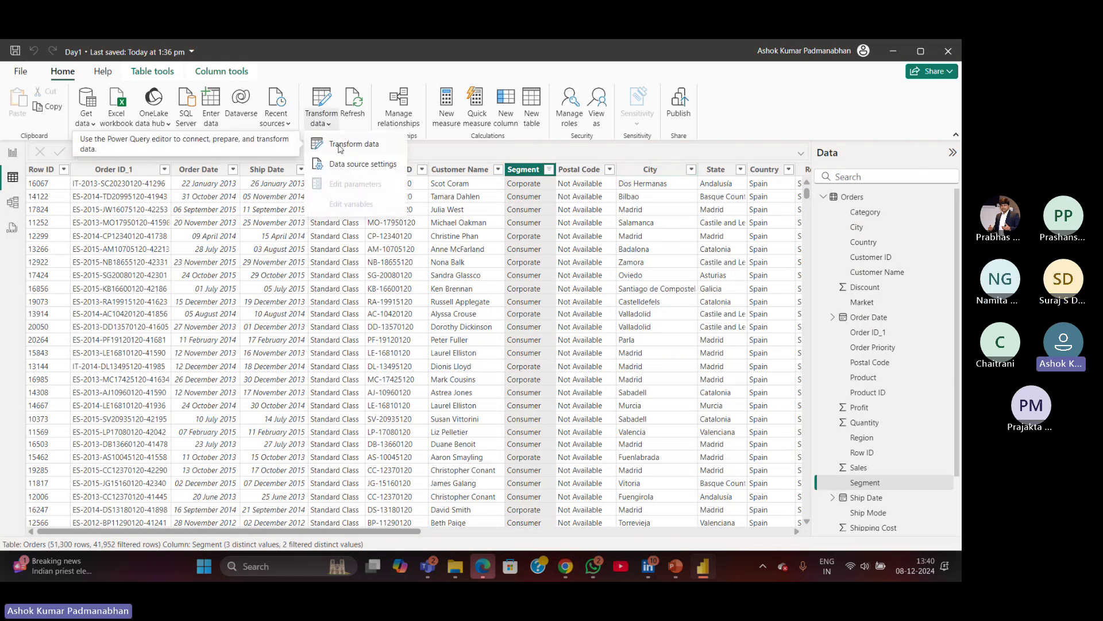
click(339, 145)
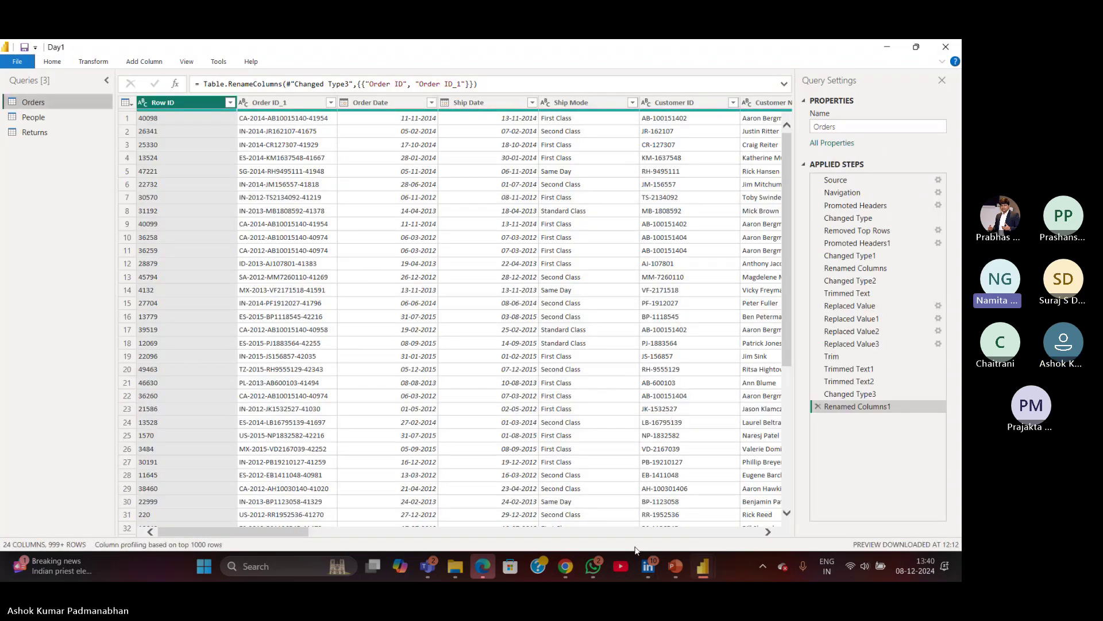
click(632, 103)
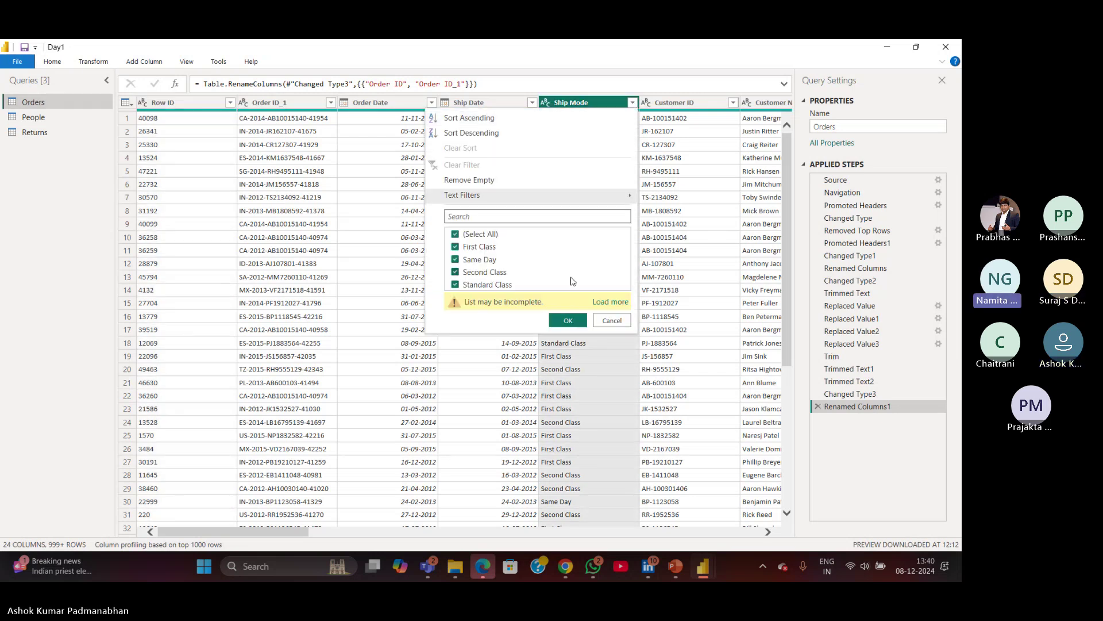
click(704, 265)
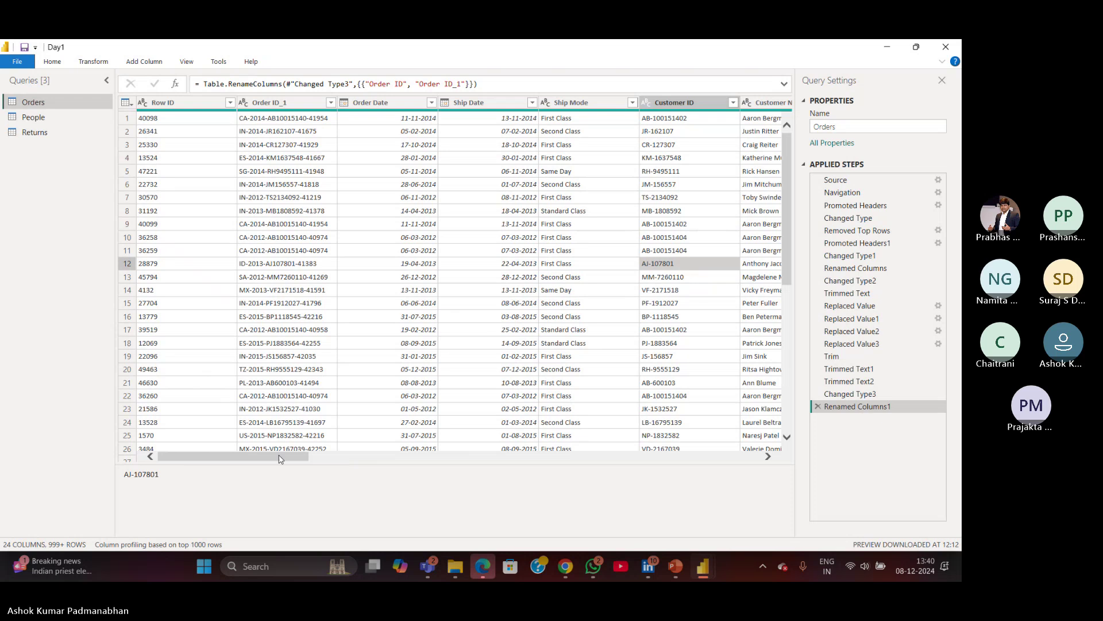
drag(281, 458, 324, 457)
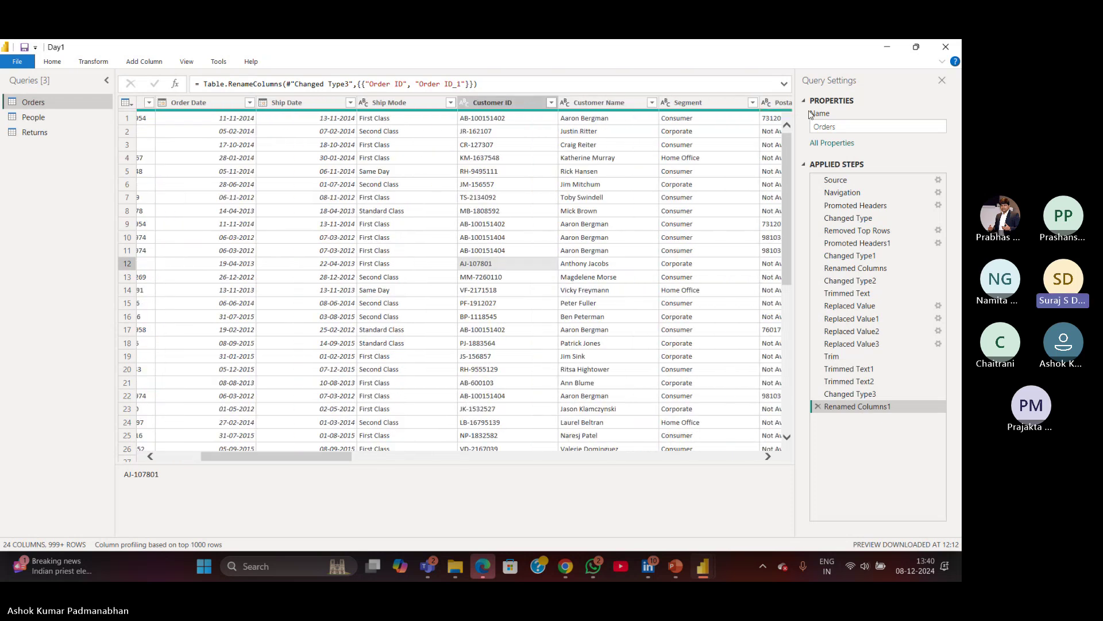
click(752, 102)
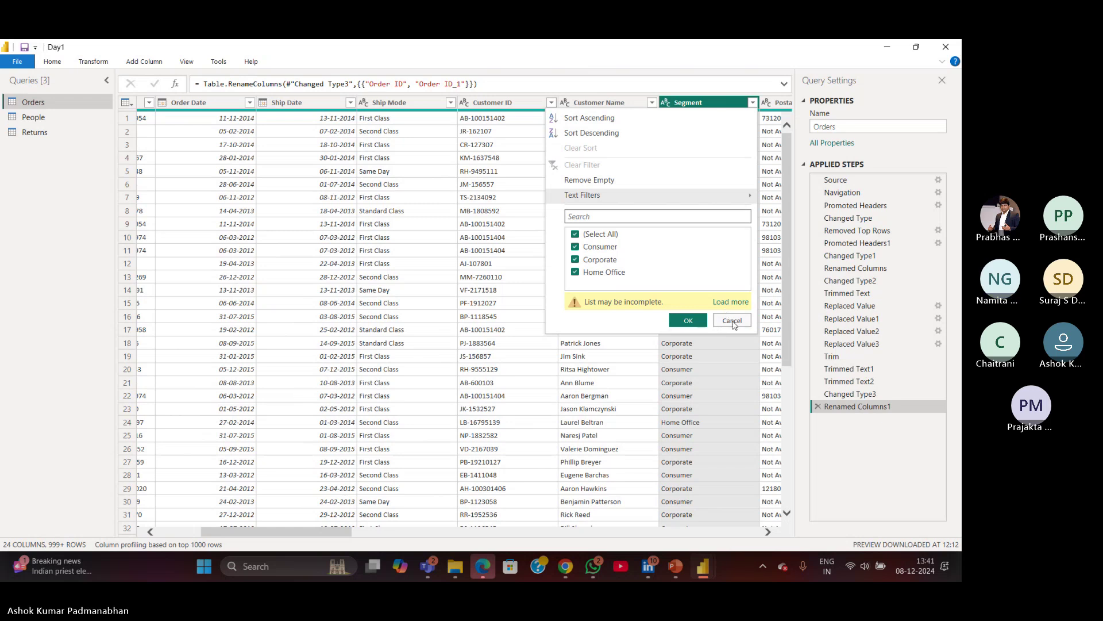
click(689, 320)
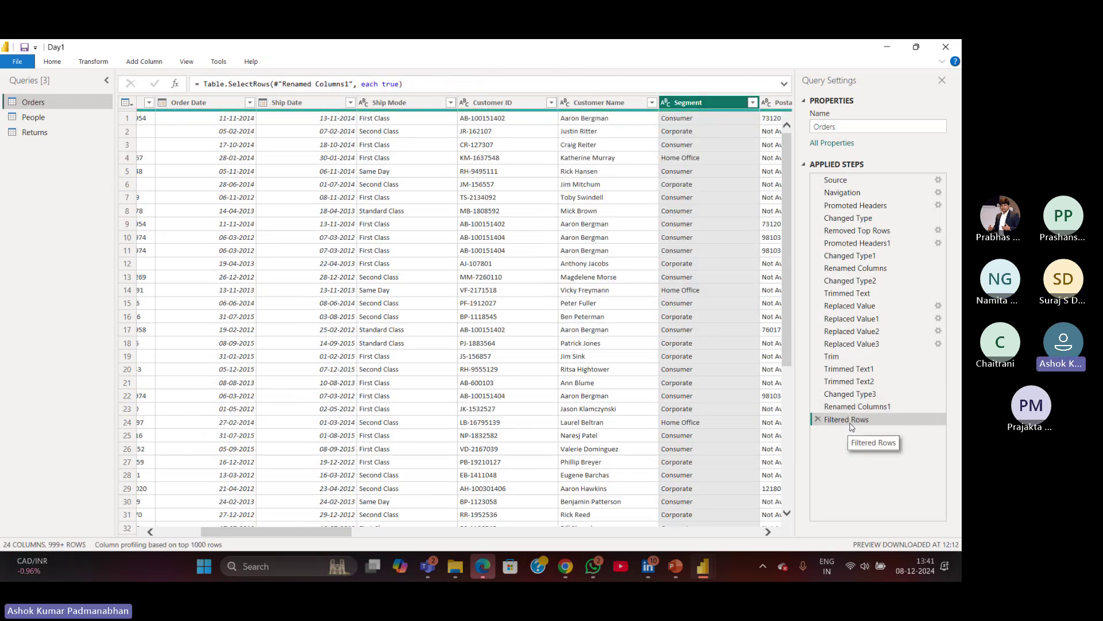
Review the Segment filter values again, and look through the People and Orders queries.
click(752, 103)
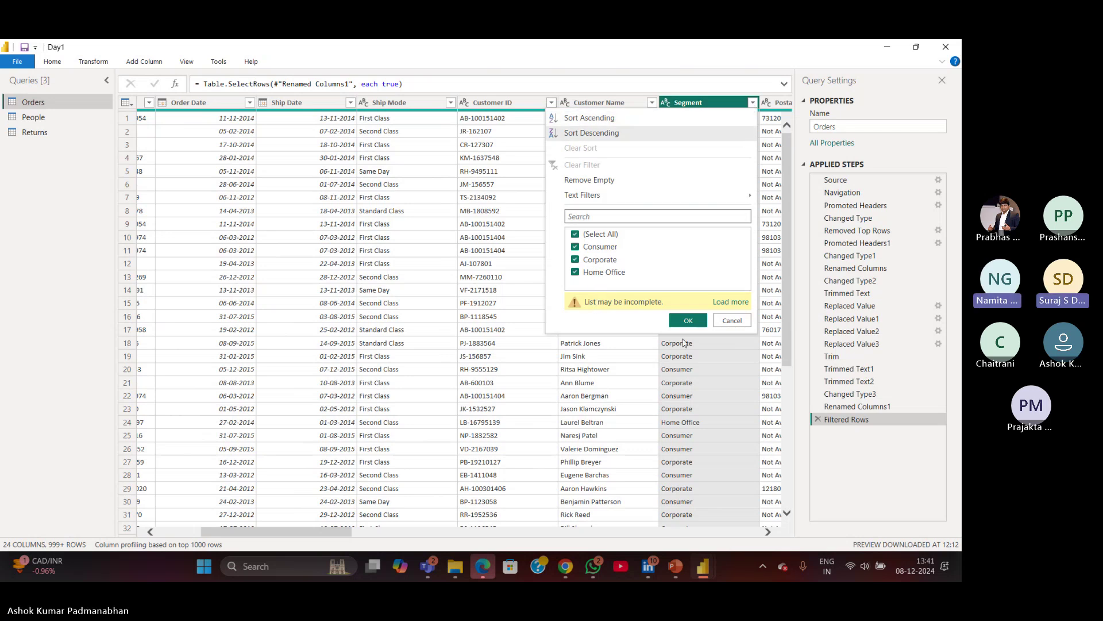
click(738, 324)
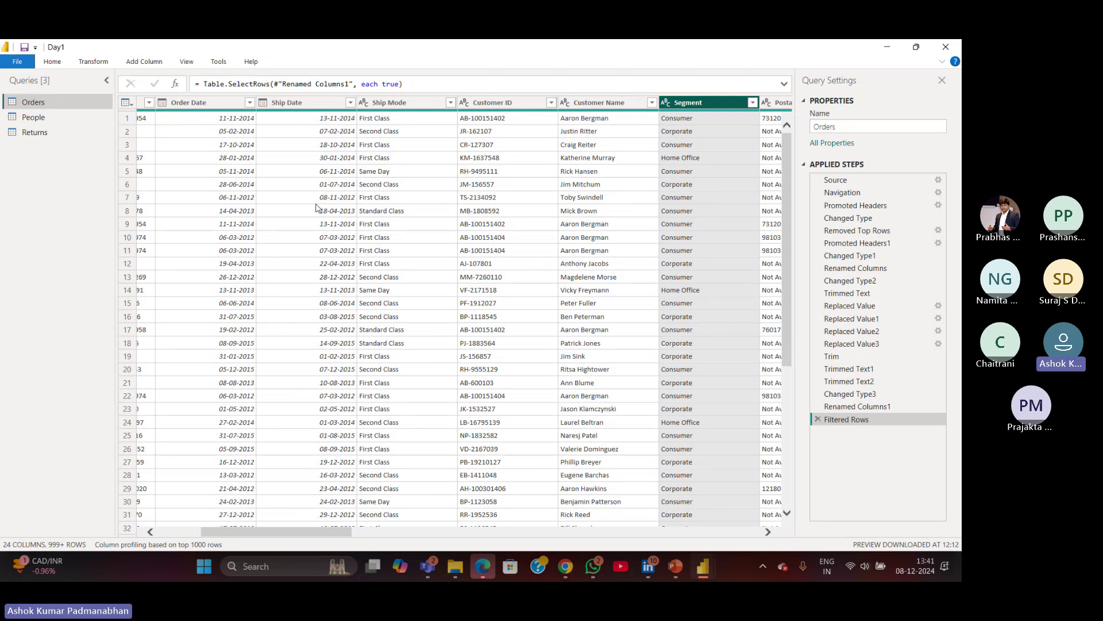
click(32, 119)
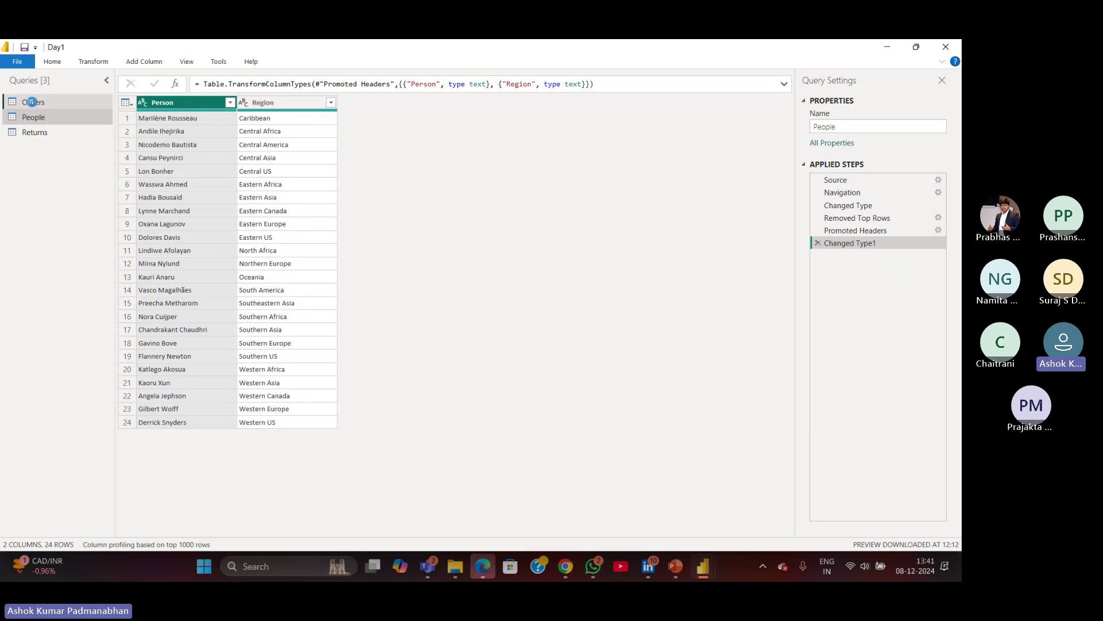
click(32, 102)
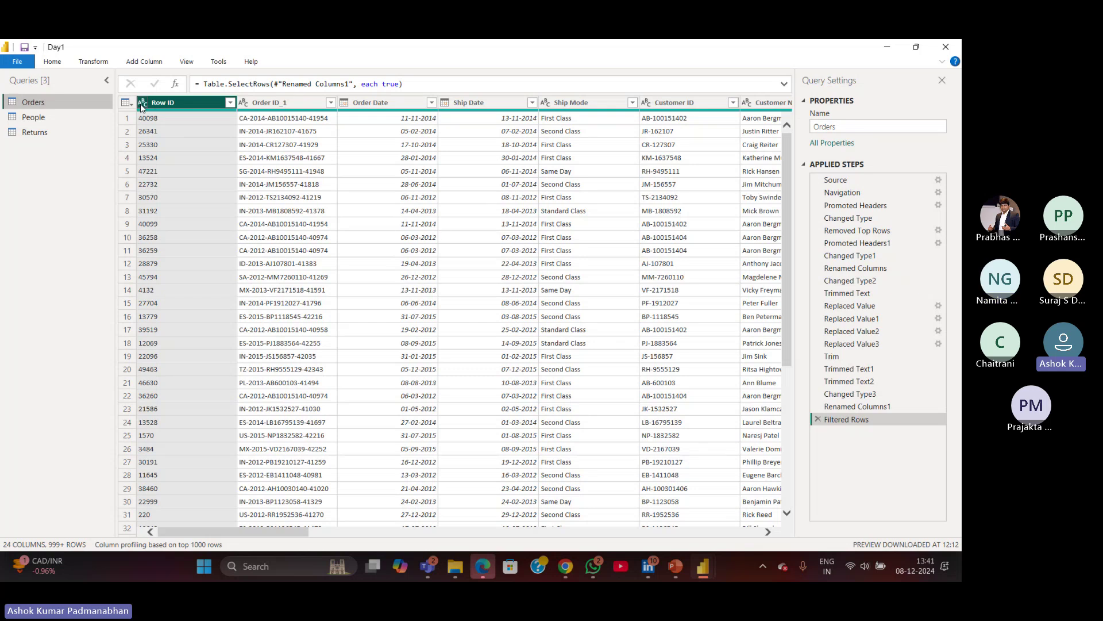
drag(785, 271, 794, 134)
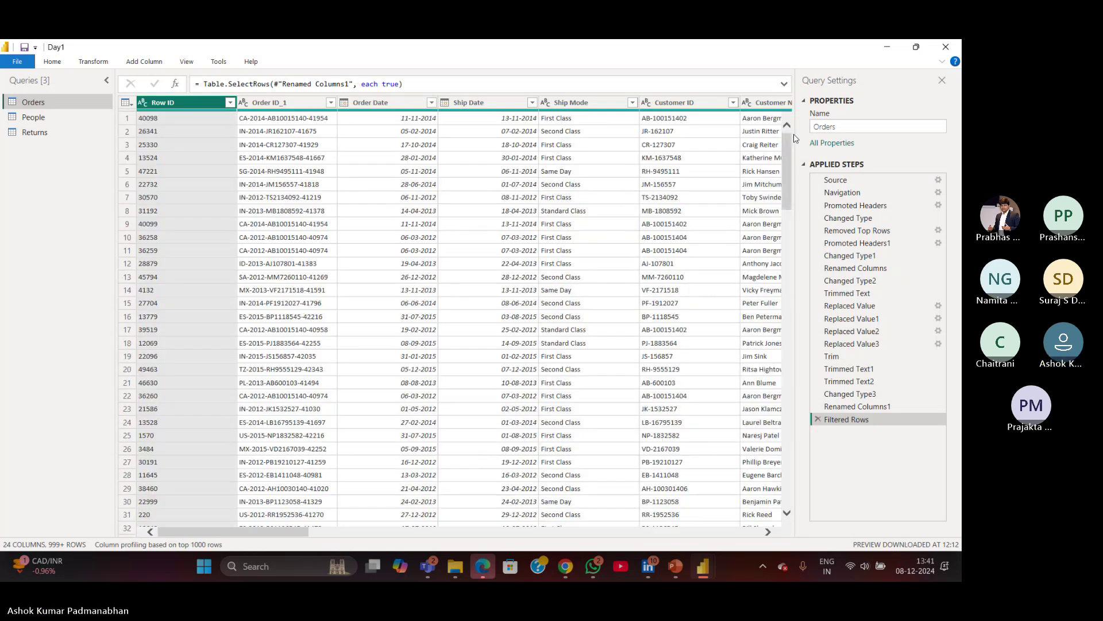
Apply the query changes and close the Power Query Editor.
click(52, 61)
click(17, 105)
click(40, 122)
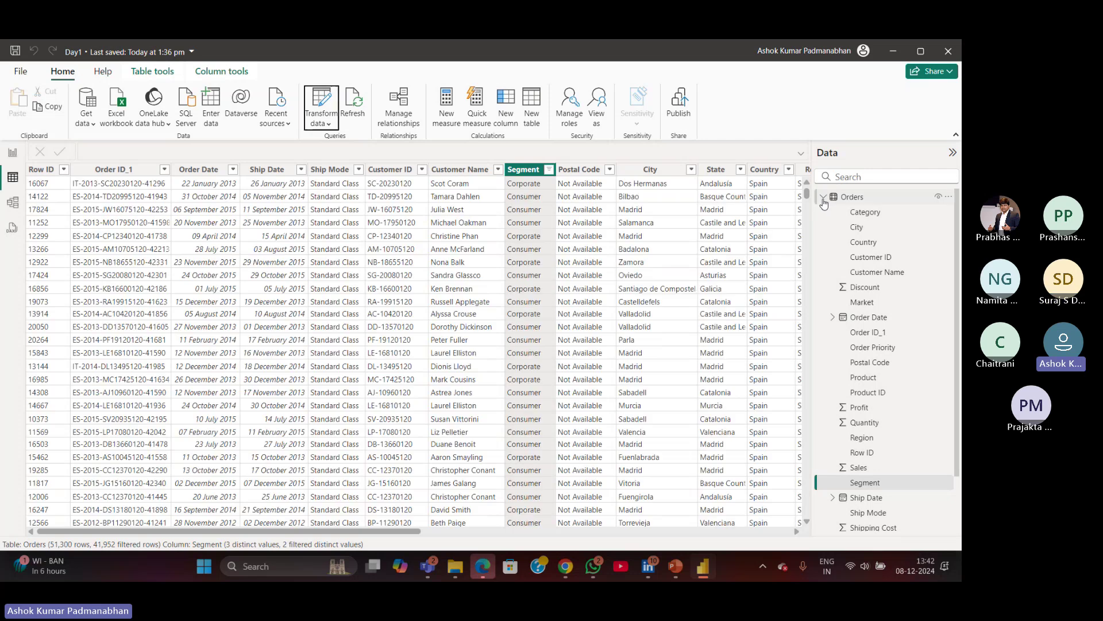
Collapse the Orders field list and review the Segment filter values in the table view without changing them.
click(823, 198)
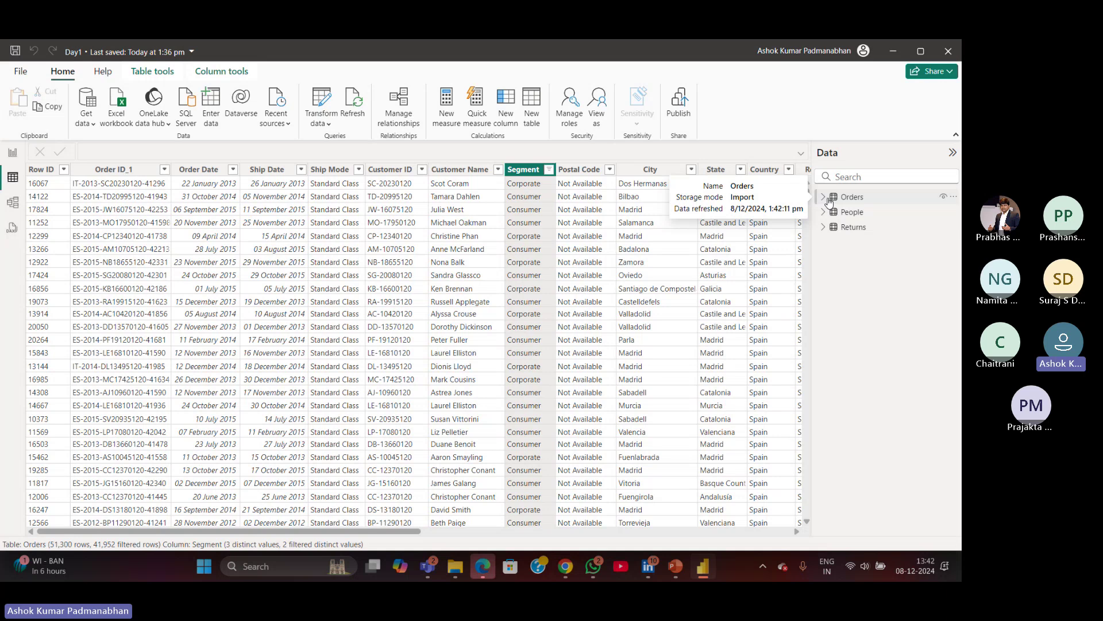
click(549, 170)
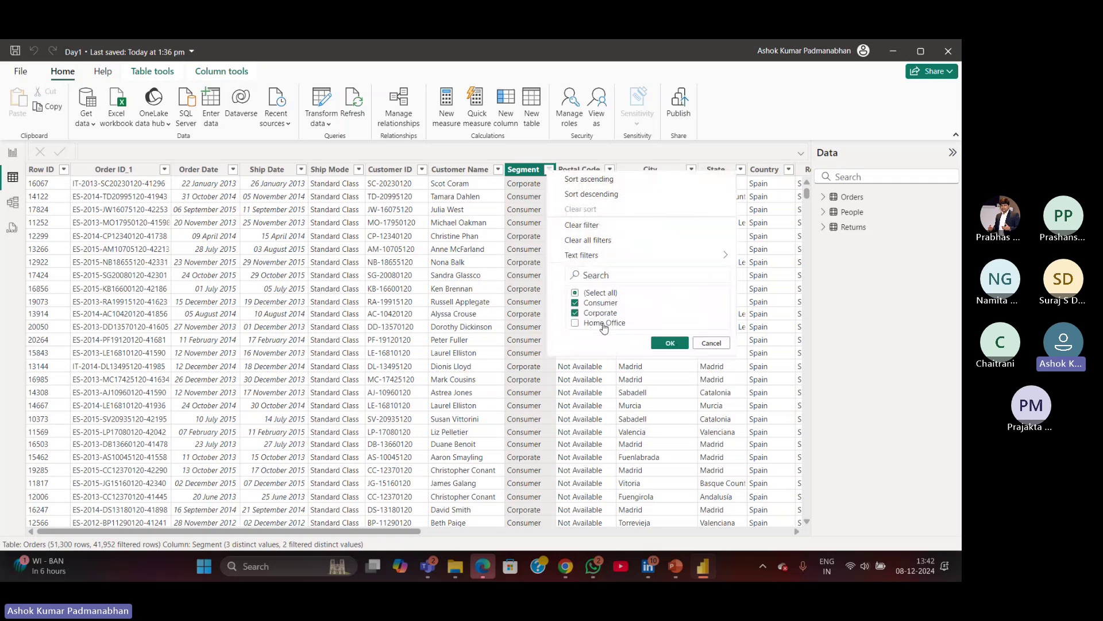
click(711, 343)
Reopen the Power Query Editor and check which Segment values are selected in the Orders query's filter.
click(335, 127)
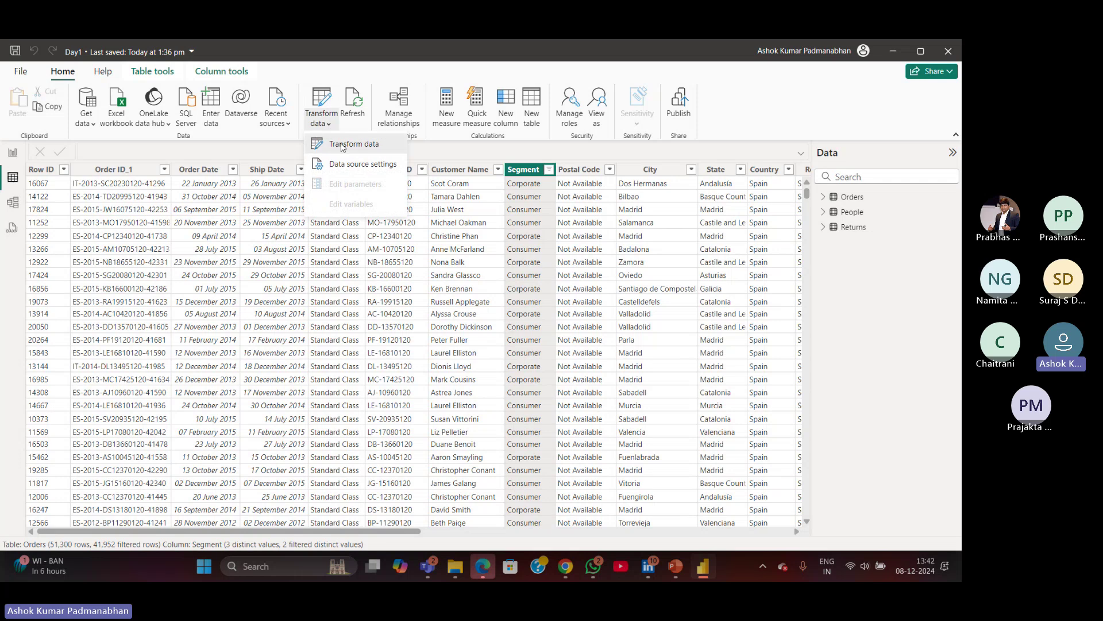
click(341, 144)
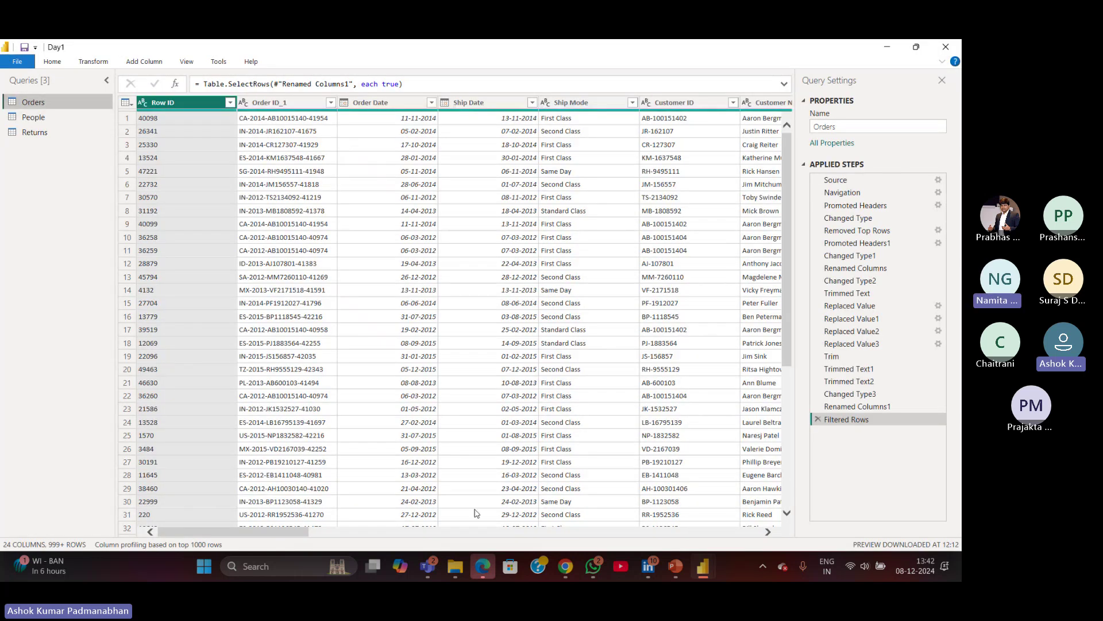
drag(297, 533, 372, 535)
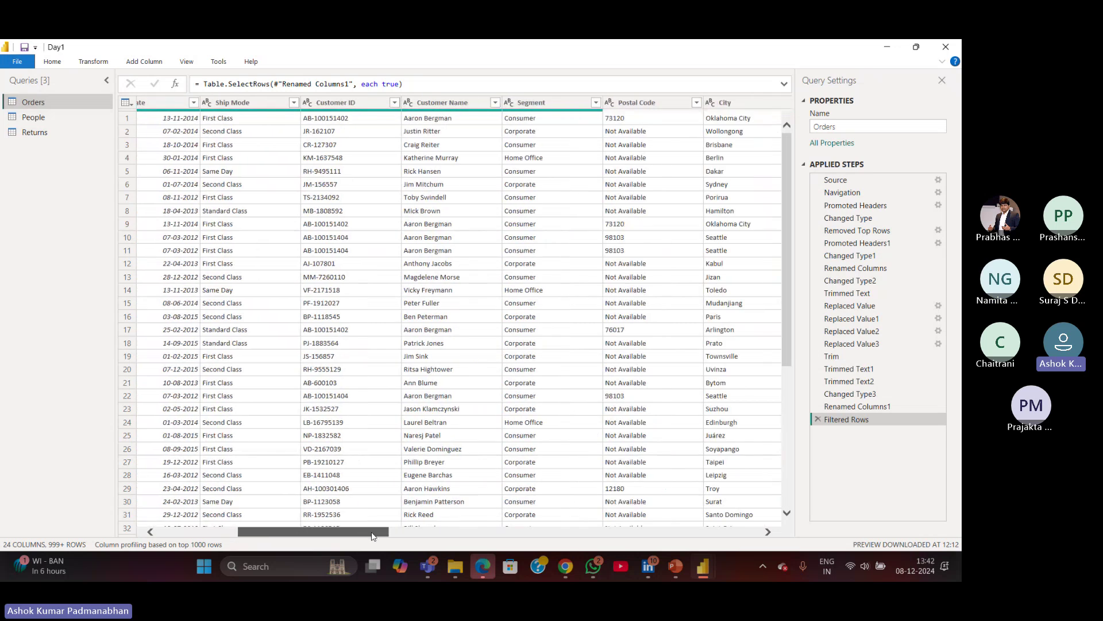
click(596, 103)
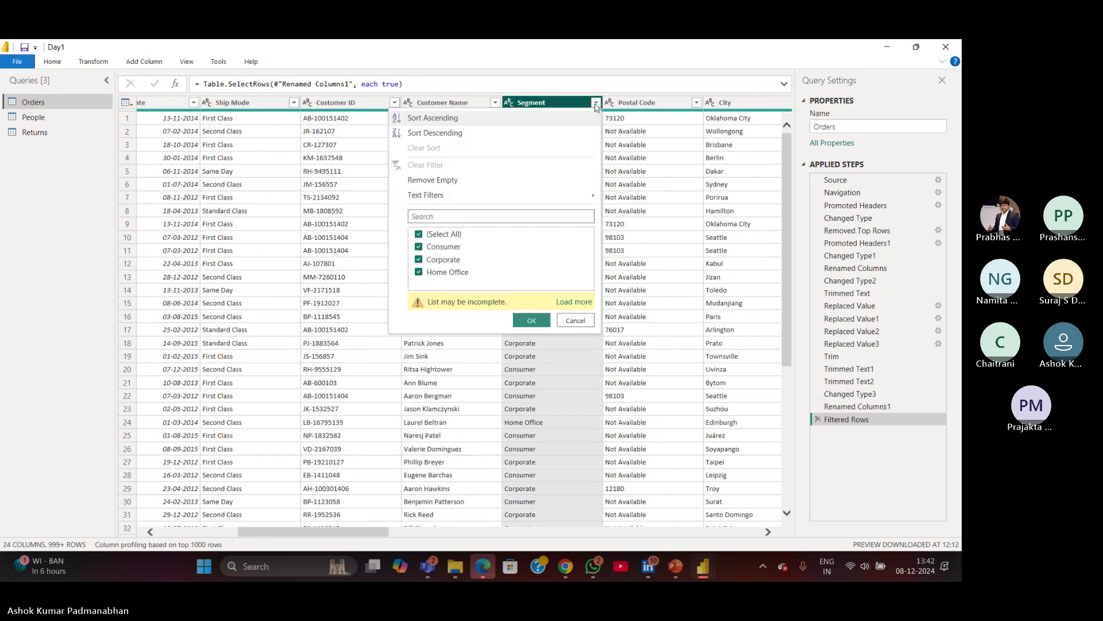
click(533, 320)
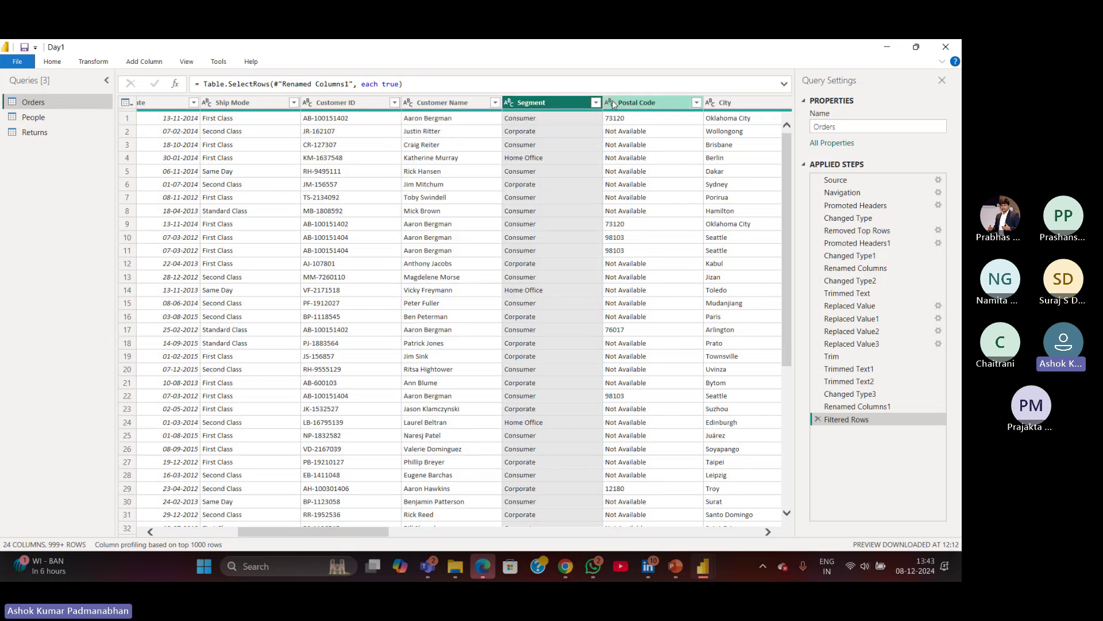
click(596, 103)
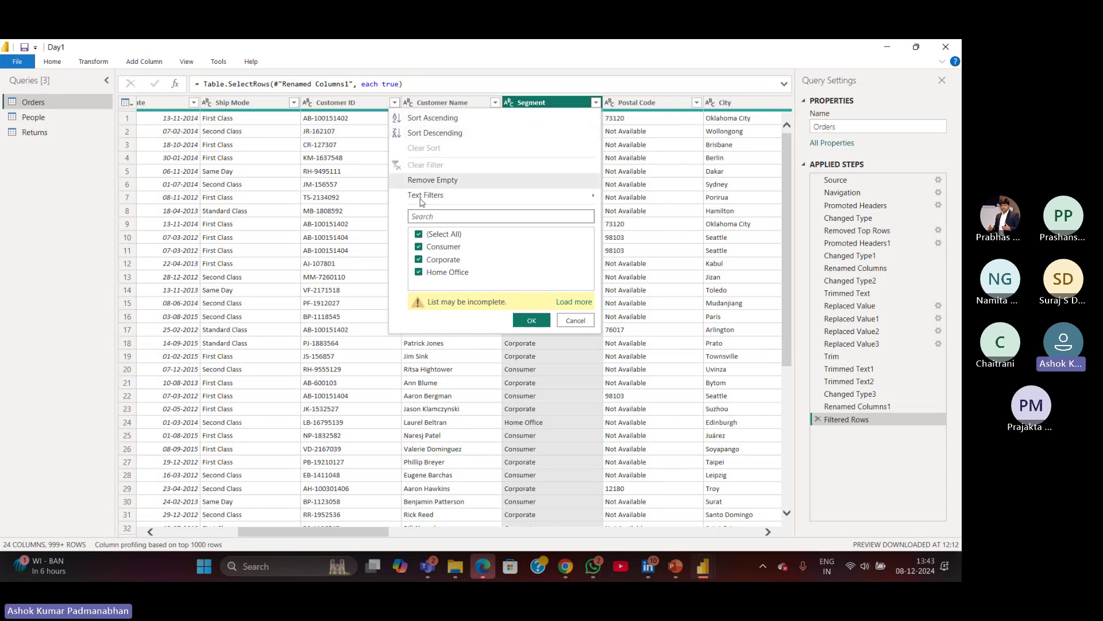
click(589, 320)
Refresh the data preview in the Power Query Editor.
click(53, 63)
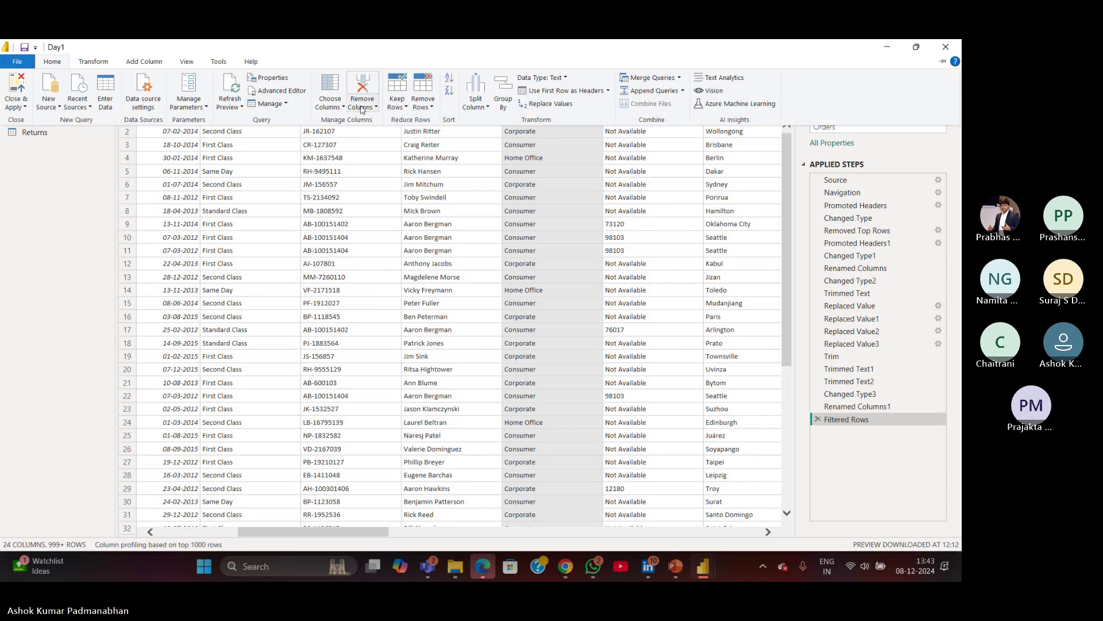
click(57, 63)
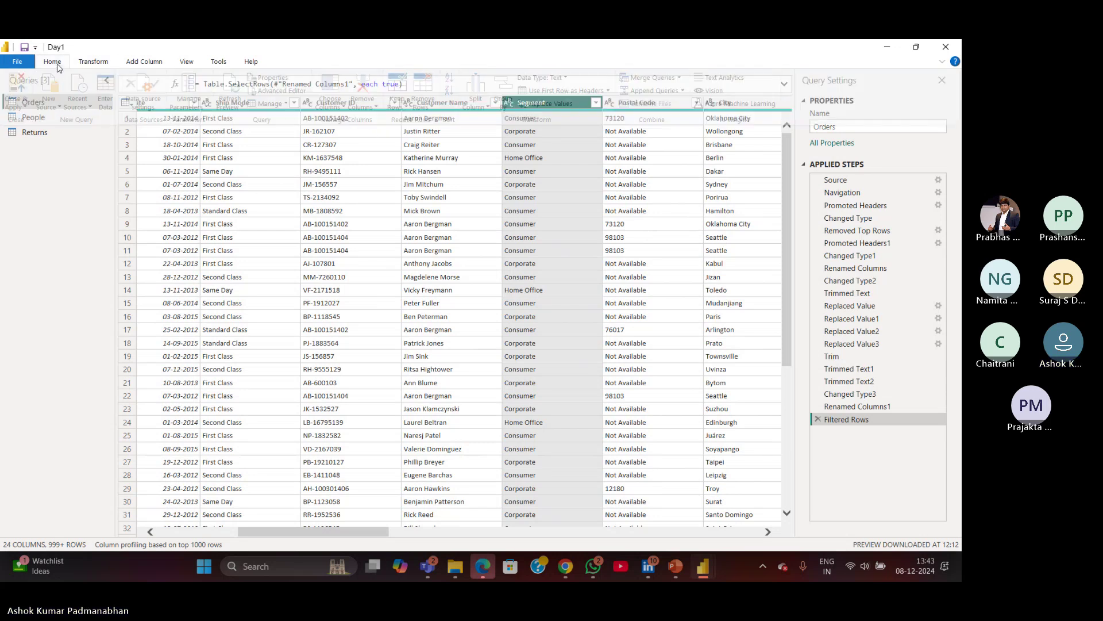
click(57, 64)
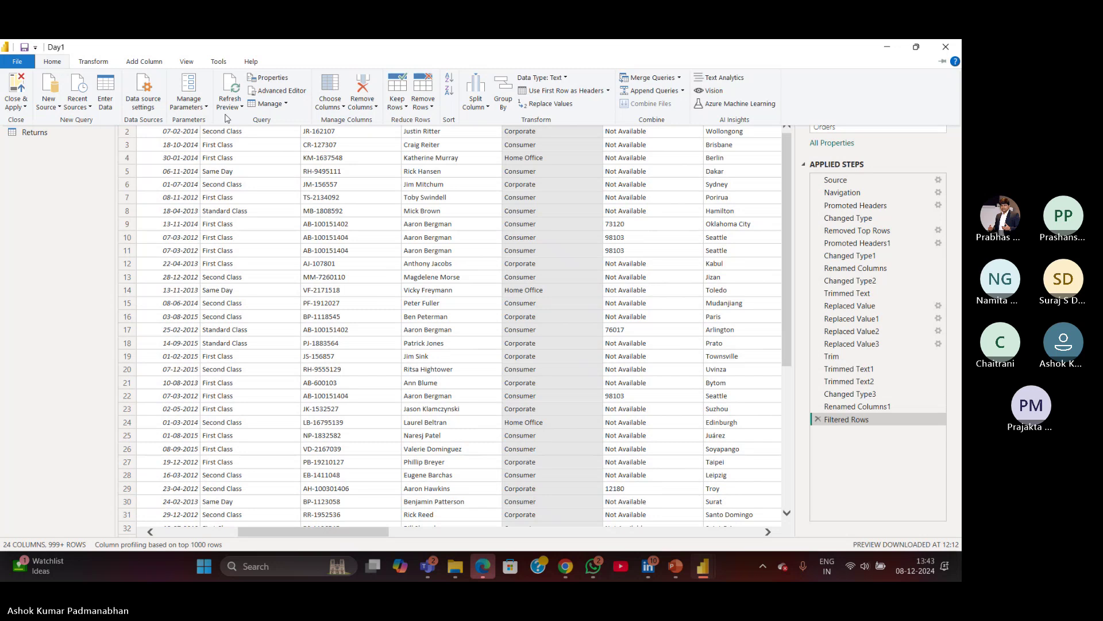
click(241, 107)
click(248, 134)
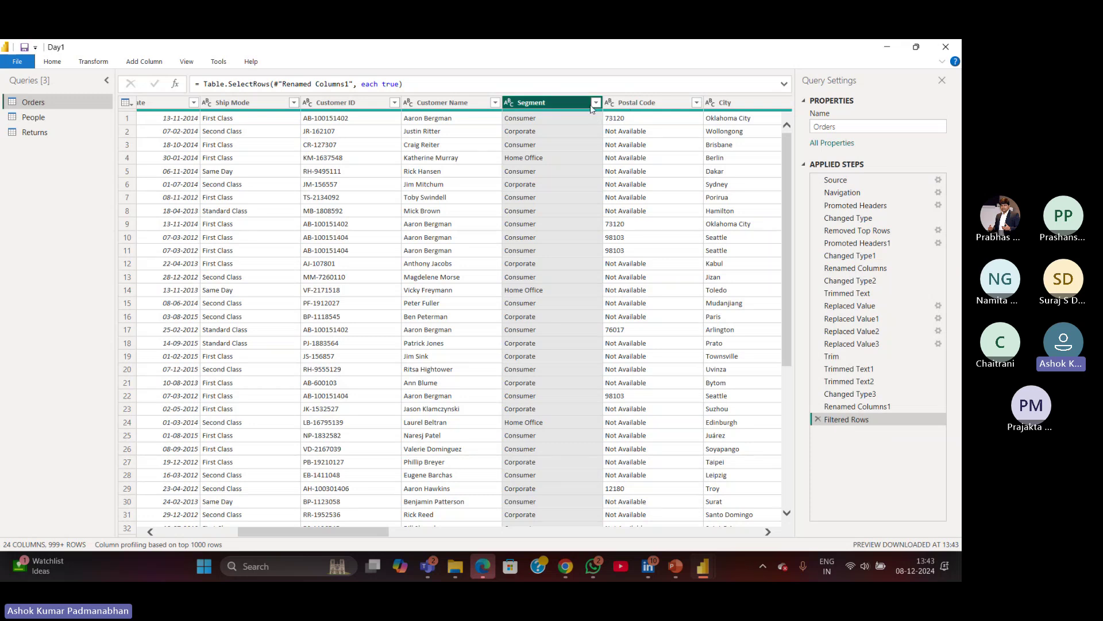
Delete the Filtered Rows step from the Orders query and filter the Segment column to exclude Home Office.
click(818, 420)
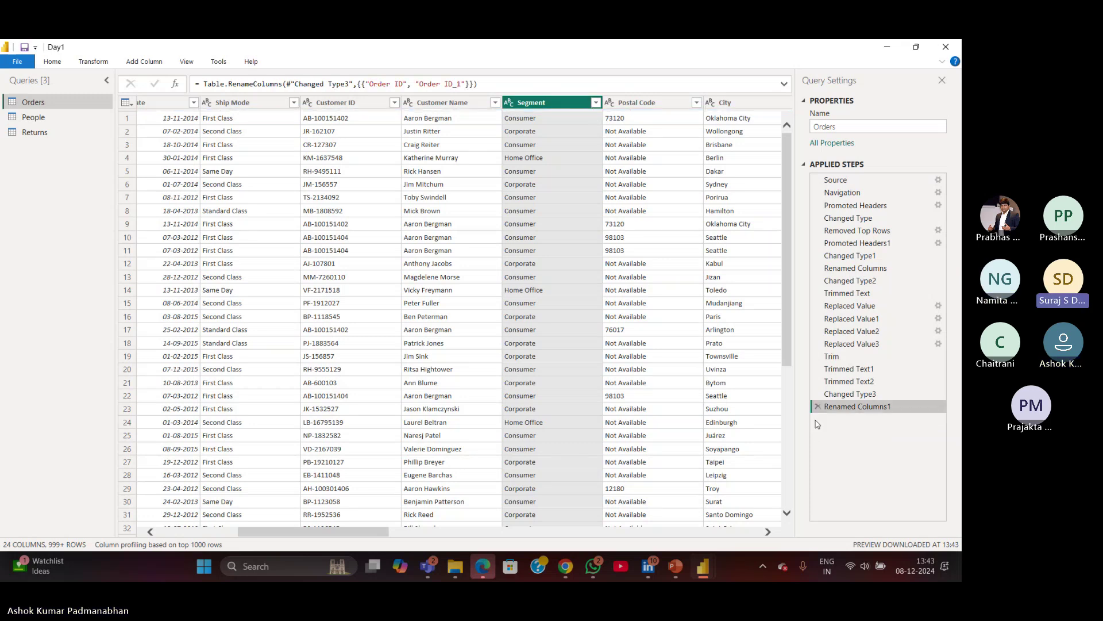
click(595, 103)
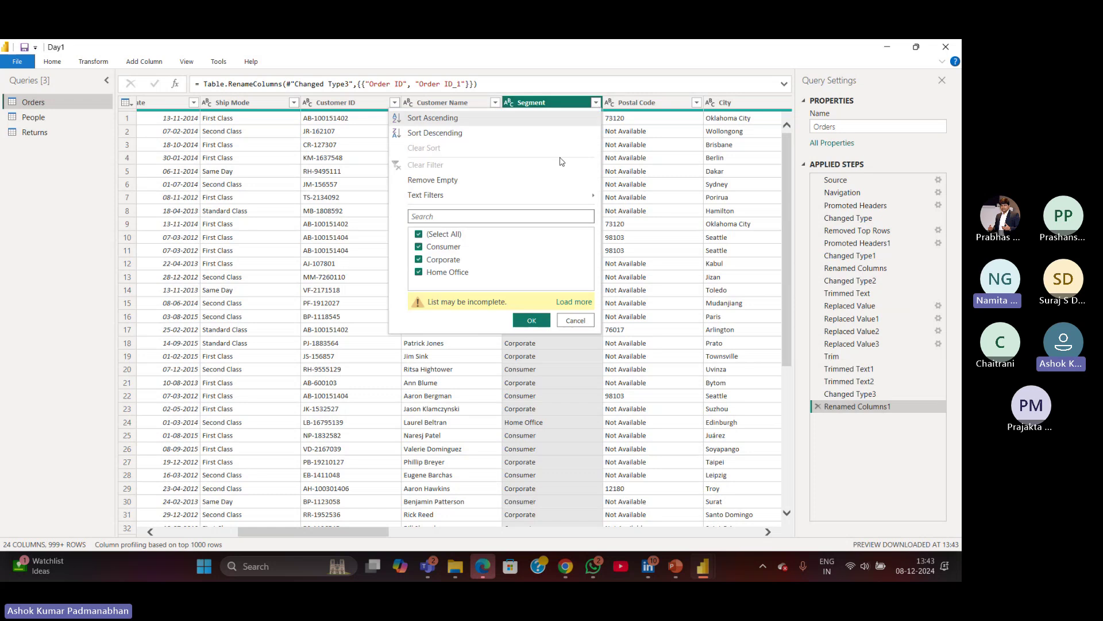
click(419, 274)
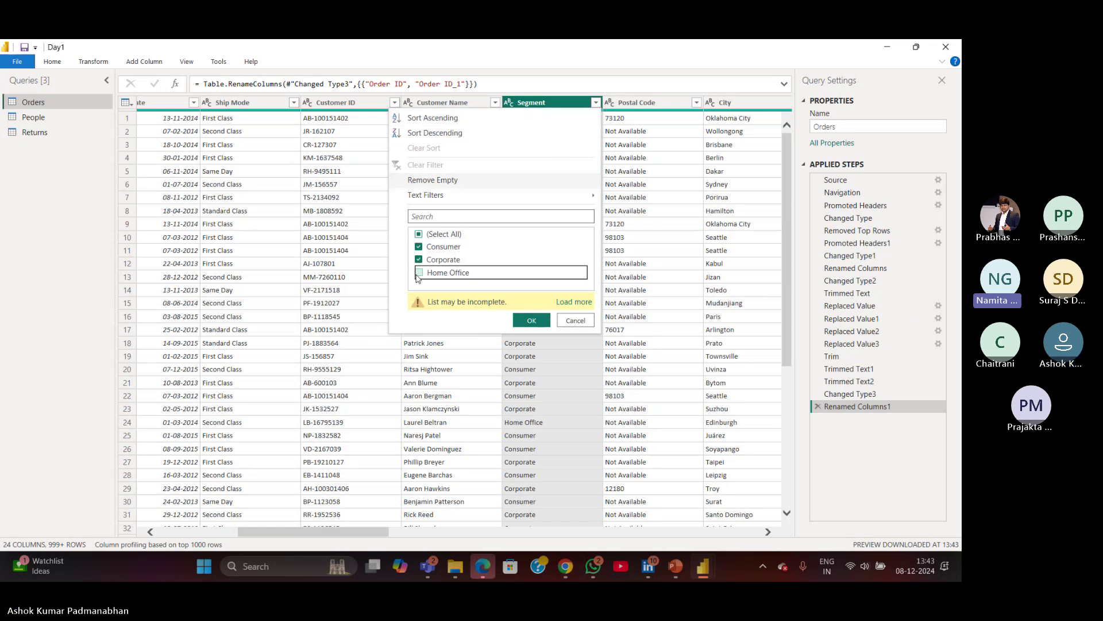
click(531, 321)
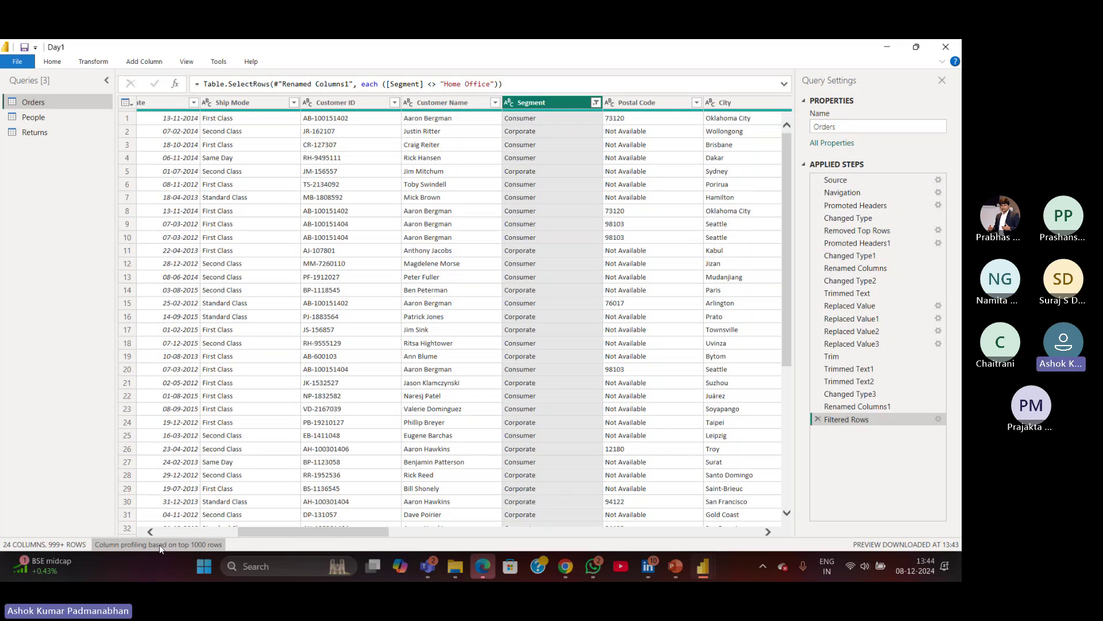
Close the Power Query Editor applying the changes, and open the Segment filter list in the table view to check its values.
click(53, 61)
click(26, 108)
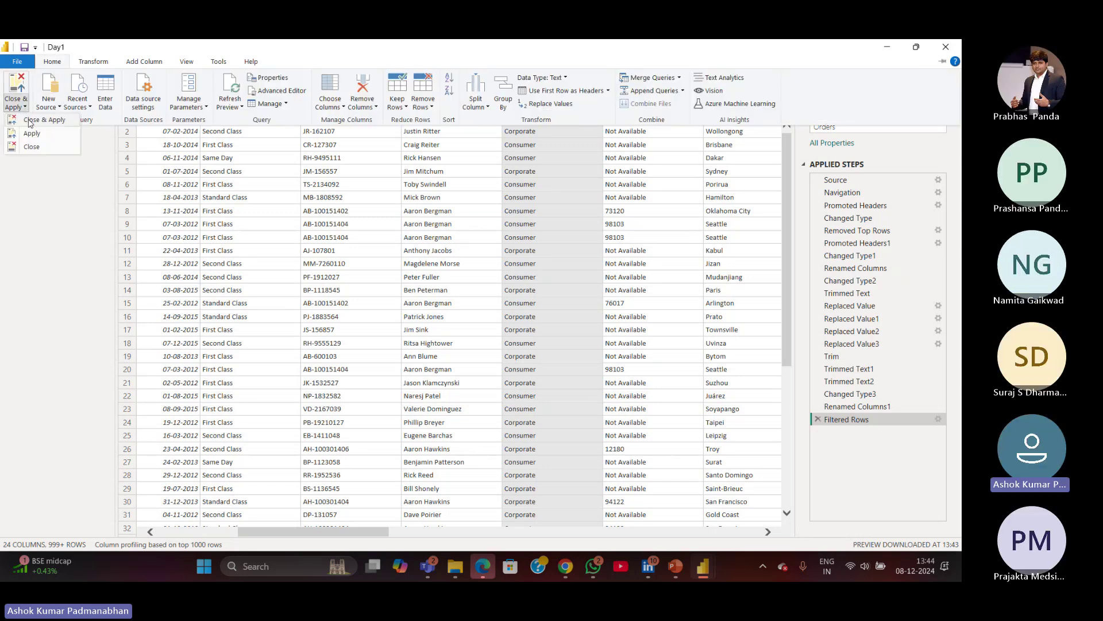
click(33, 120)
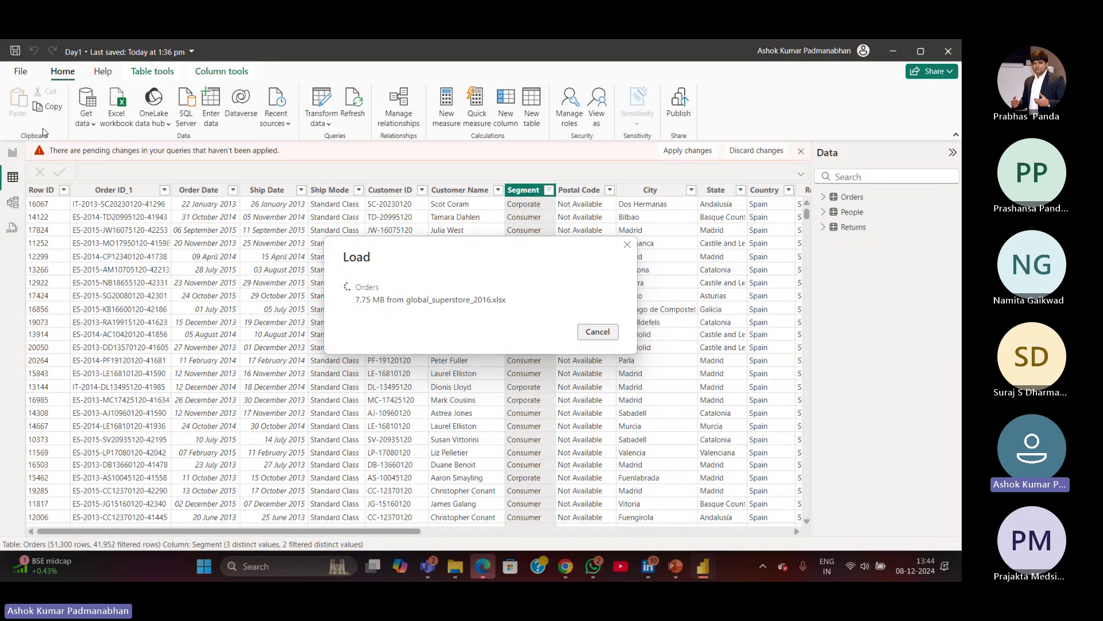
click(521, 173)
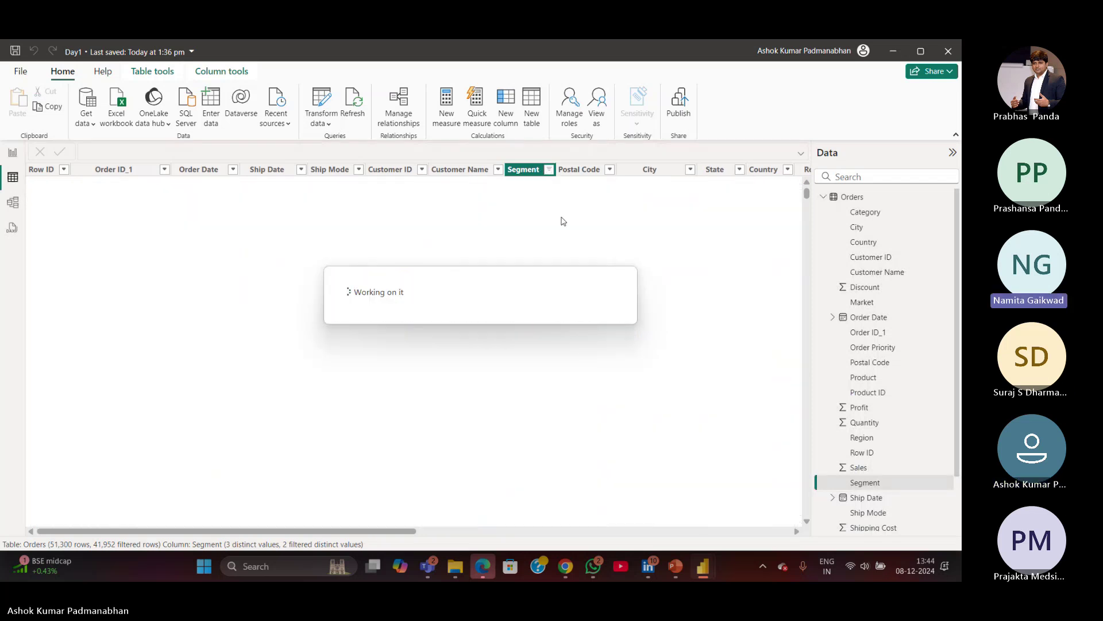
click(548, 170)
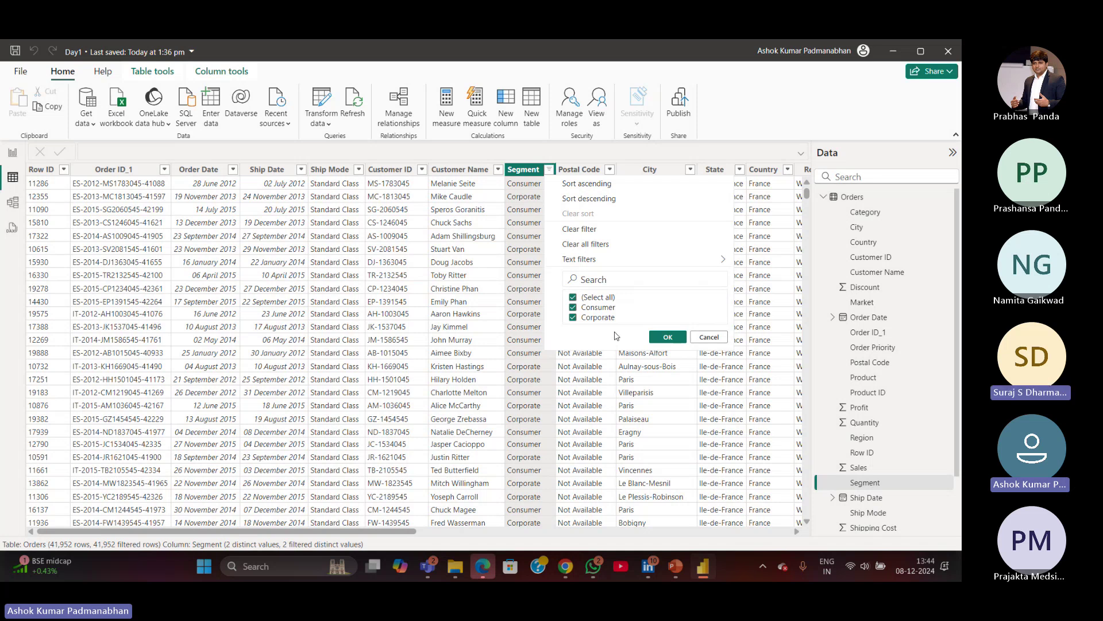
Delete the Filtered Rows step from the Orders query in the Power Query Editor, and close the editor applying the changes.
click(710, 338)
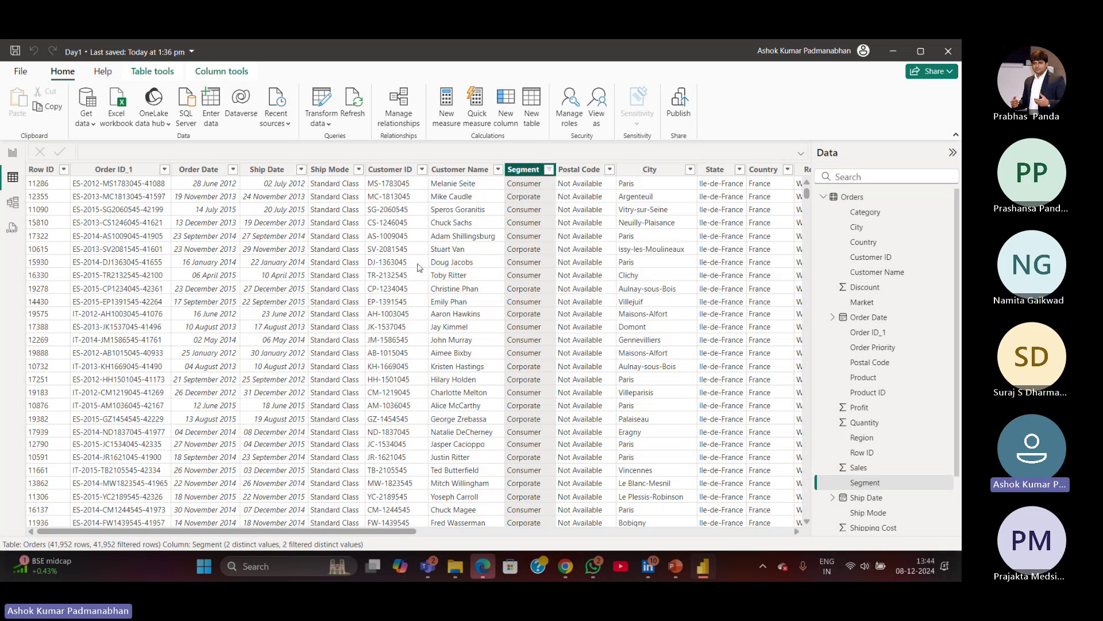
click(13, 155)
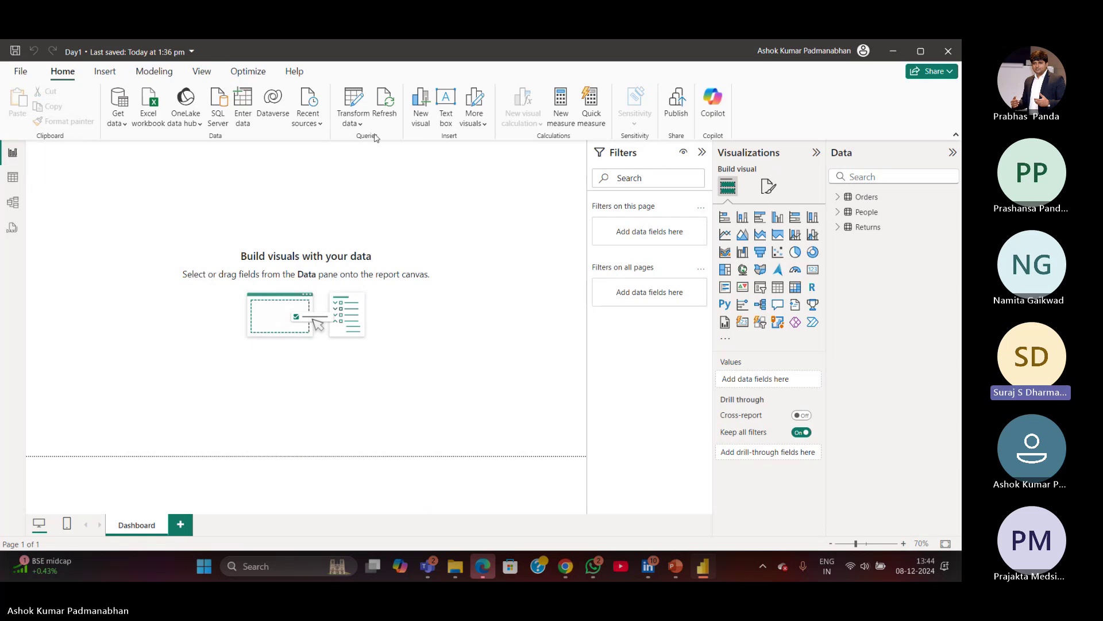
click(359, 123)
click(369, 145)
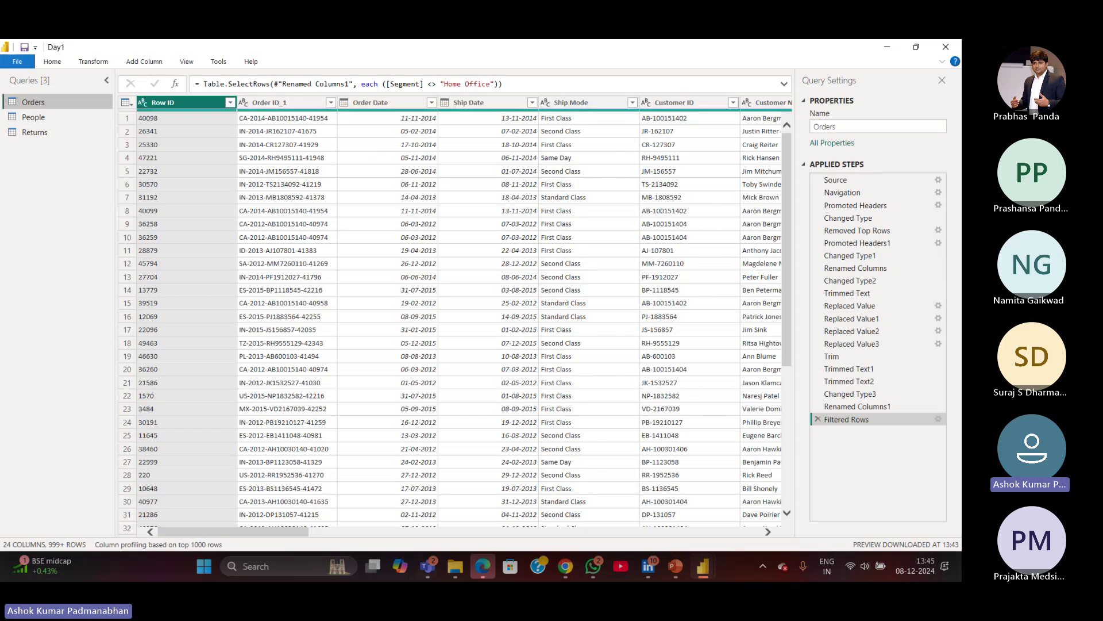
click(818, 420)
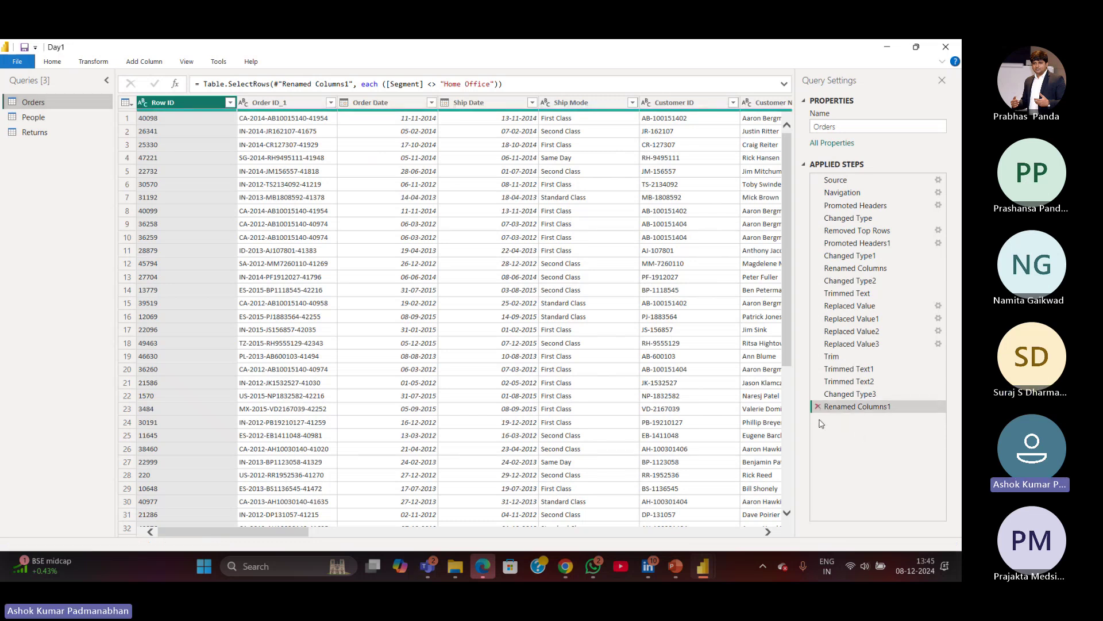
click(47, 63)
click(25, 107)
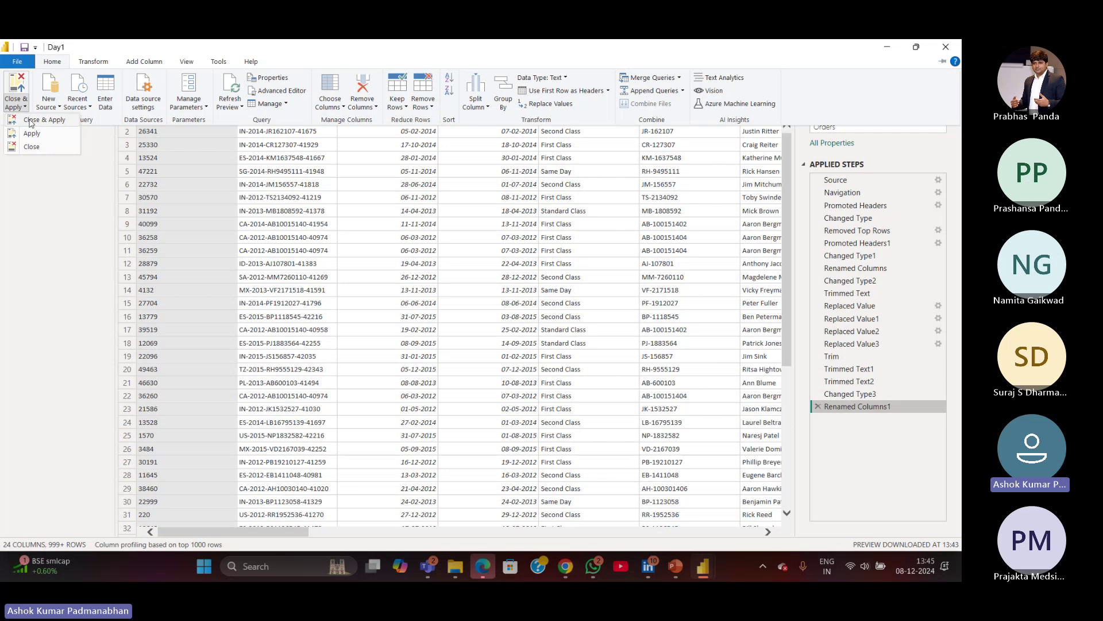
click(31, 122)
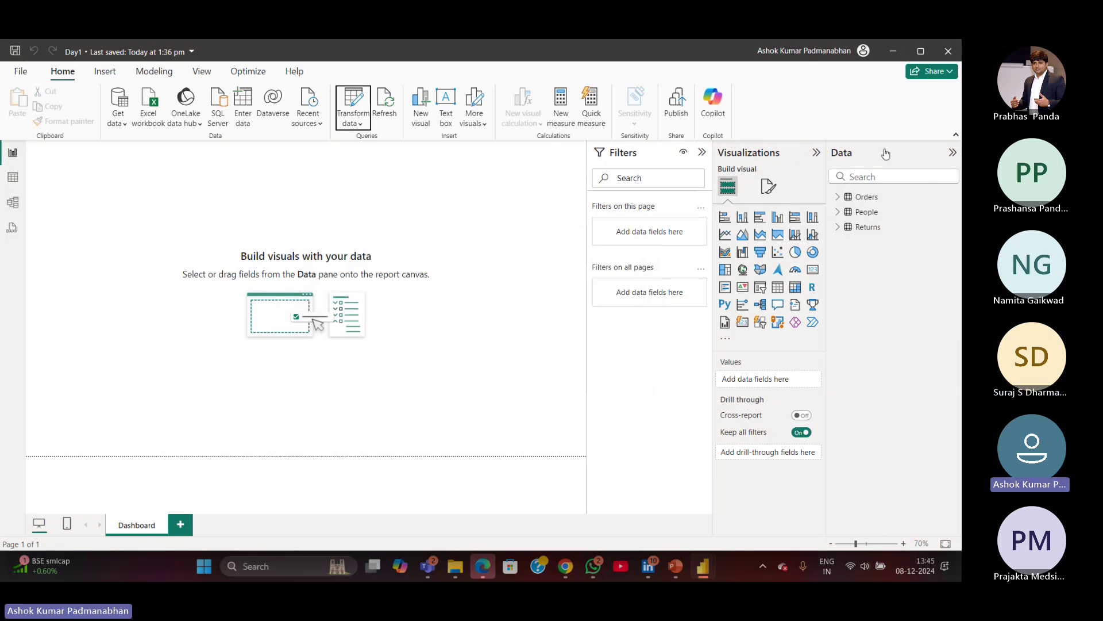
Collapse the Data and Filters panes in the report view, leaving the Visualizations pane expanded.
click(952, 154)
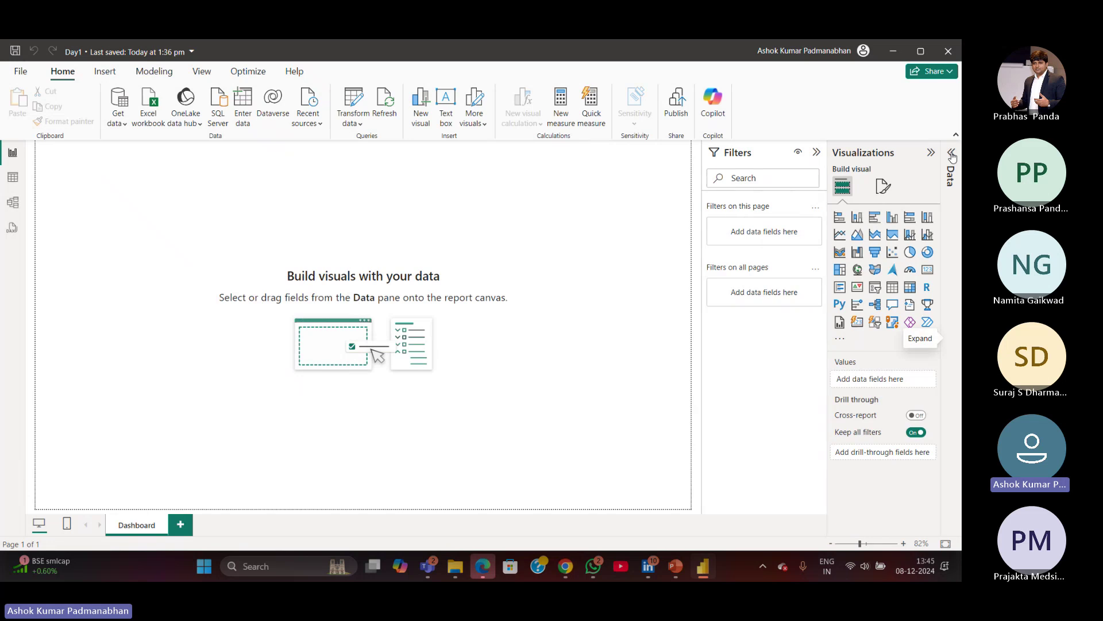
click(951, 154)
click(952, 154)
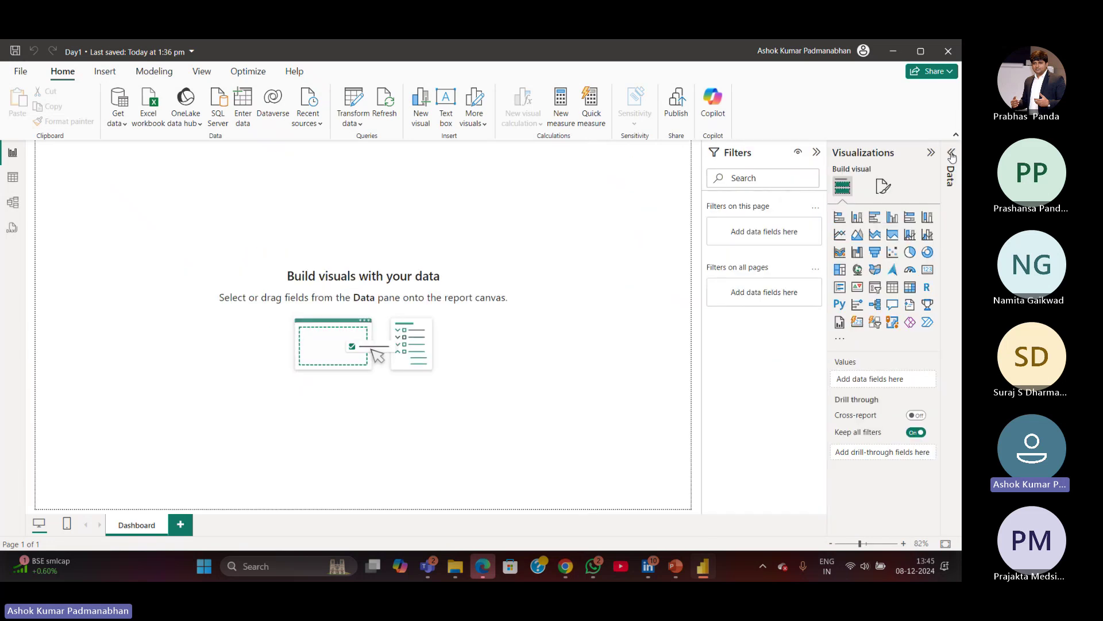
click(930, 154)
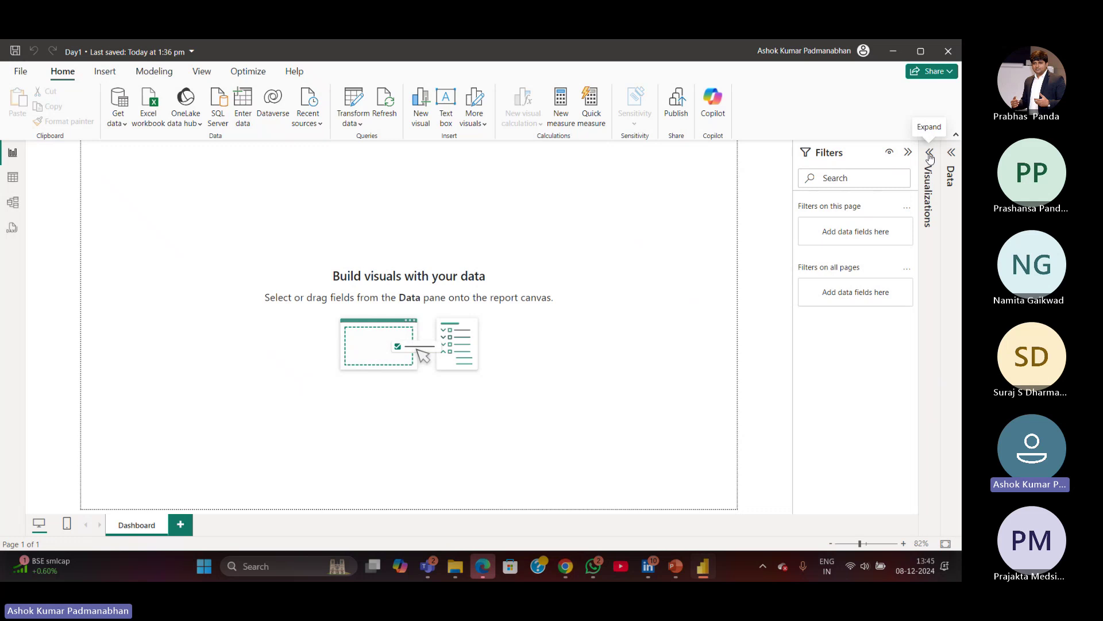
click(930, 154)
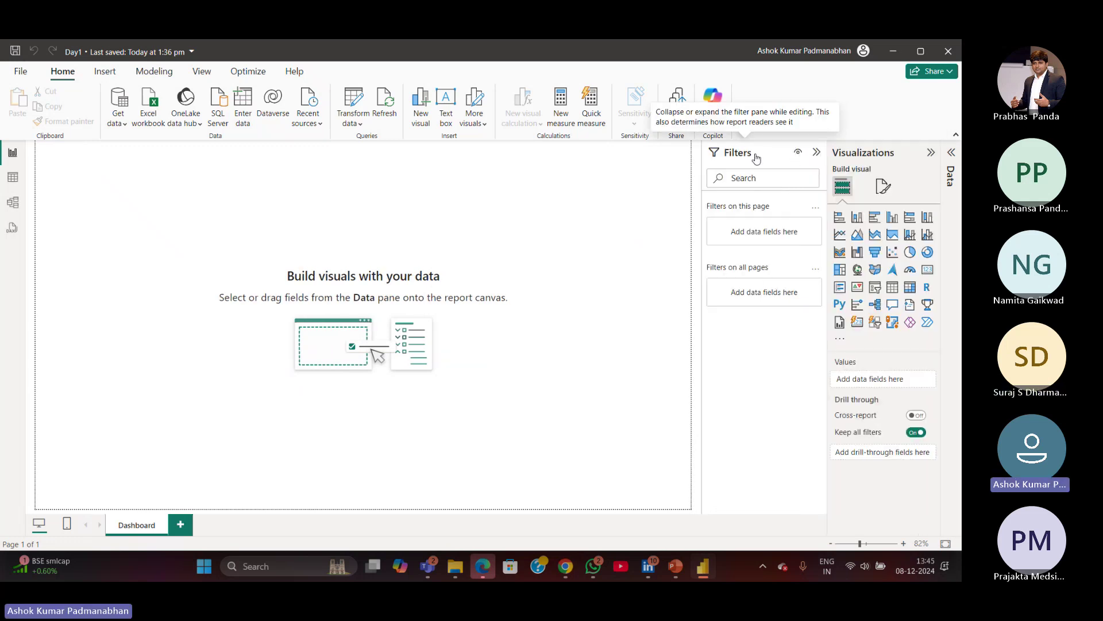
click(815, 153)
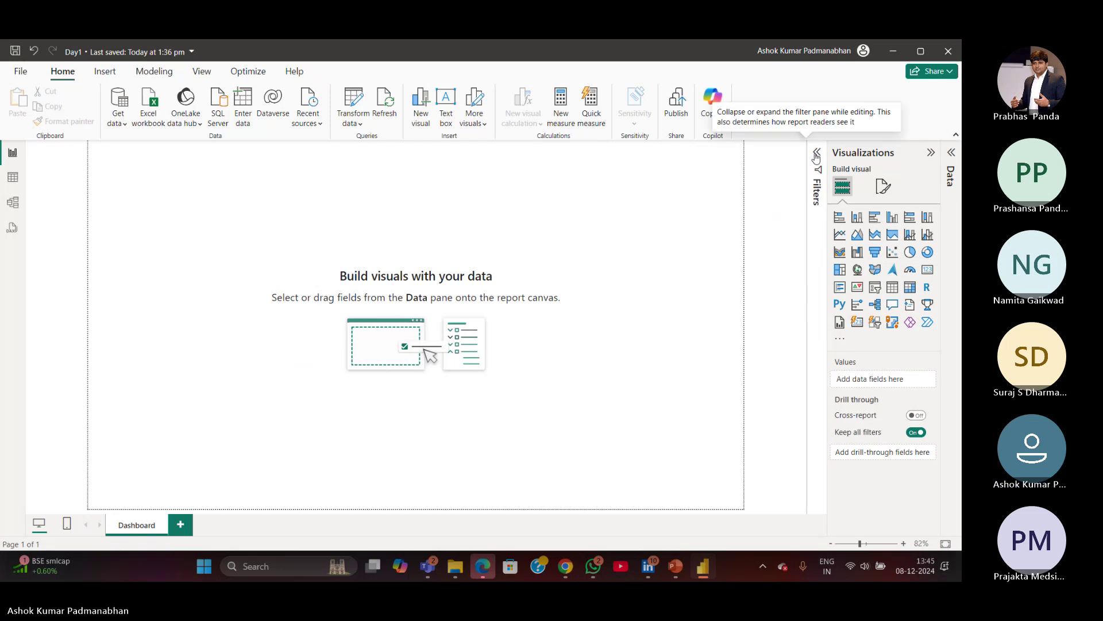
click(815, 154)
click(816, 154)
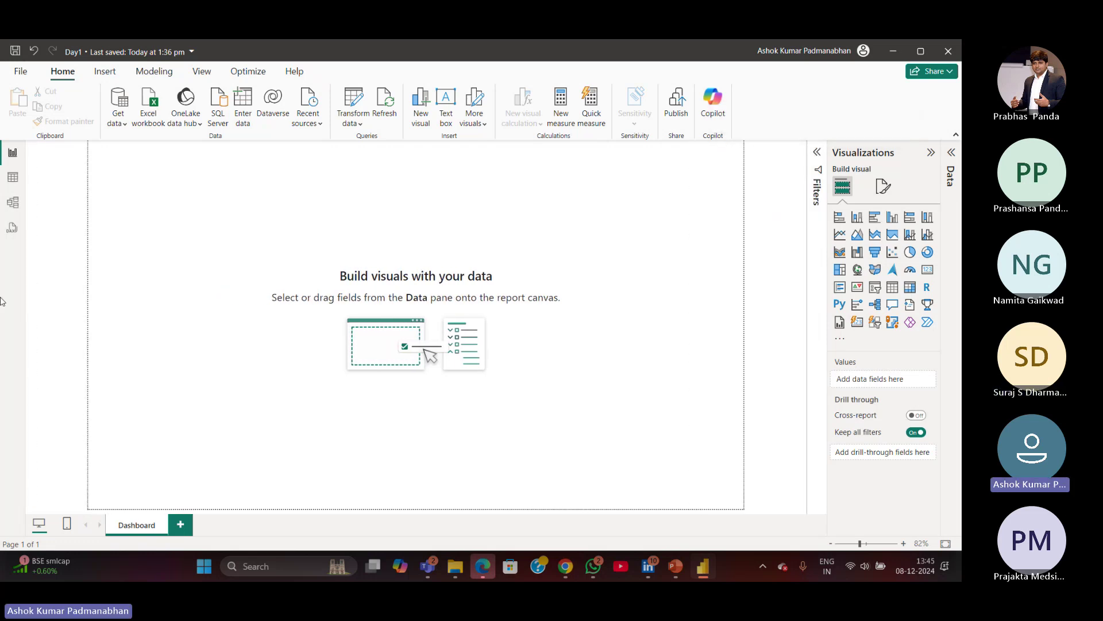
drag(120, 177, 694, 505)
drag(139, 160, 722, 525)
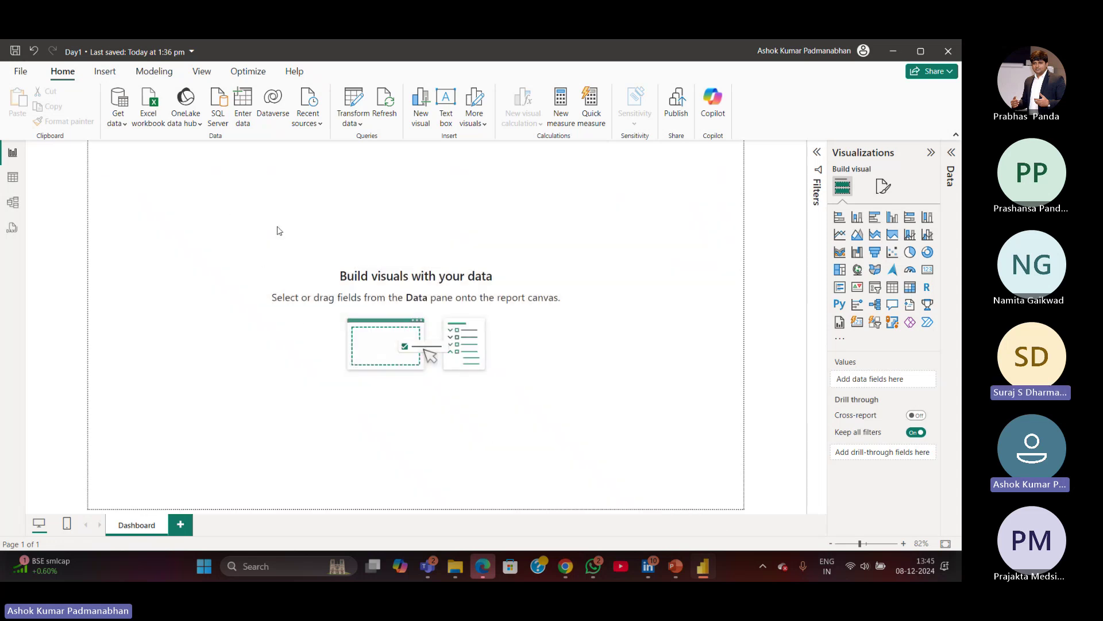
drag(237, 197, 725, 522)
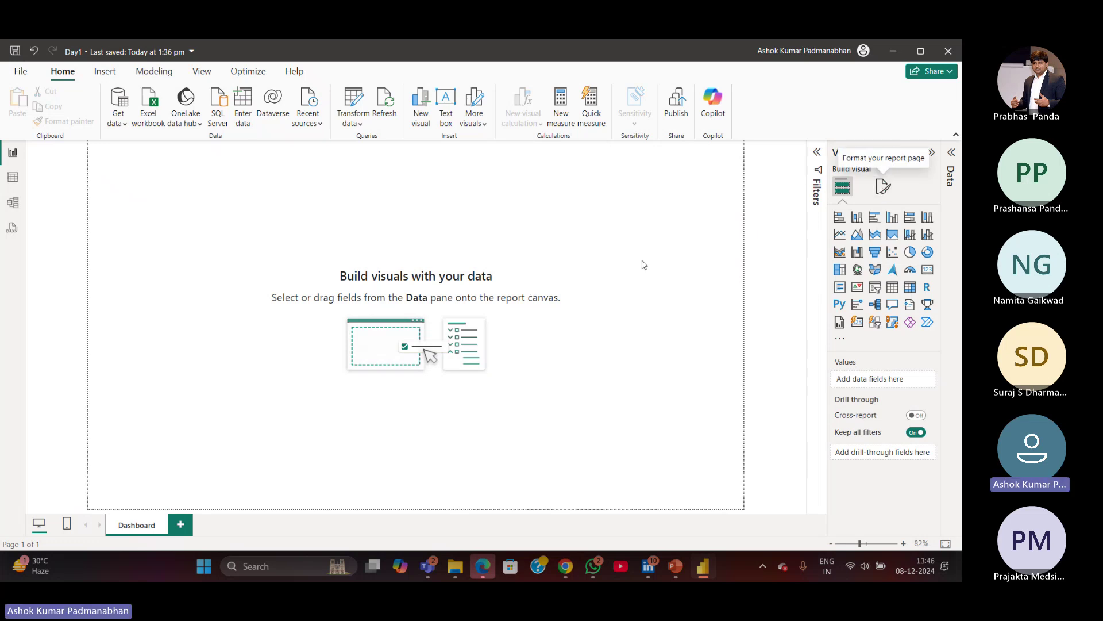
drag(279, 186, 781, 486)
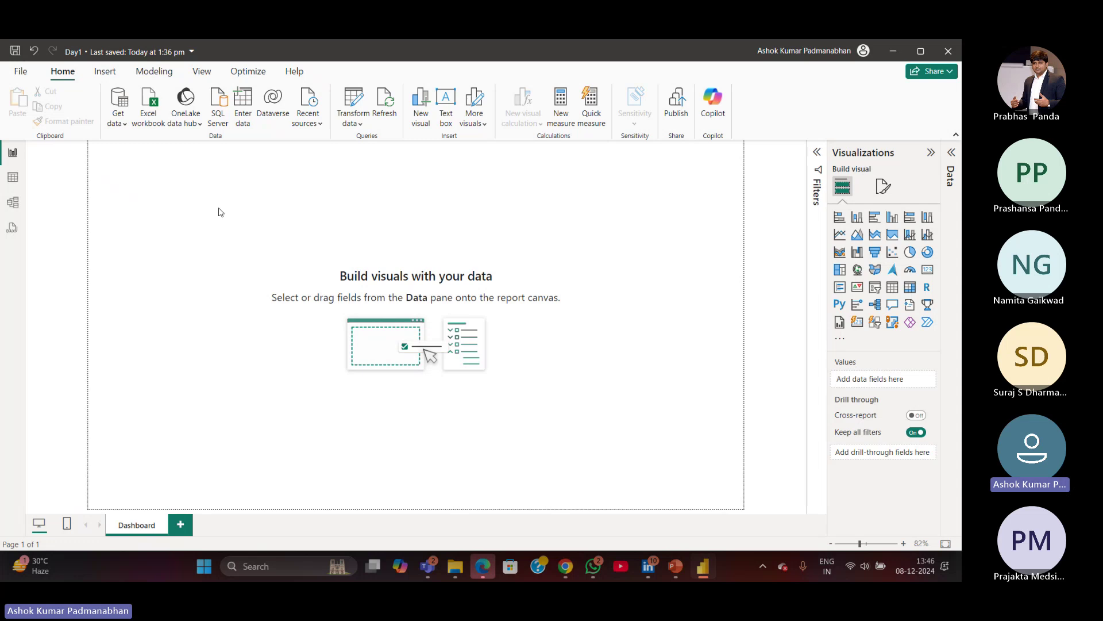
drag(217, 208, 655, 494)
Set the Dashboard page's canvas background to a dark purple with 11% transparency.
click(884, 191)
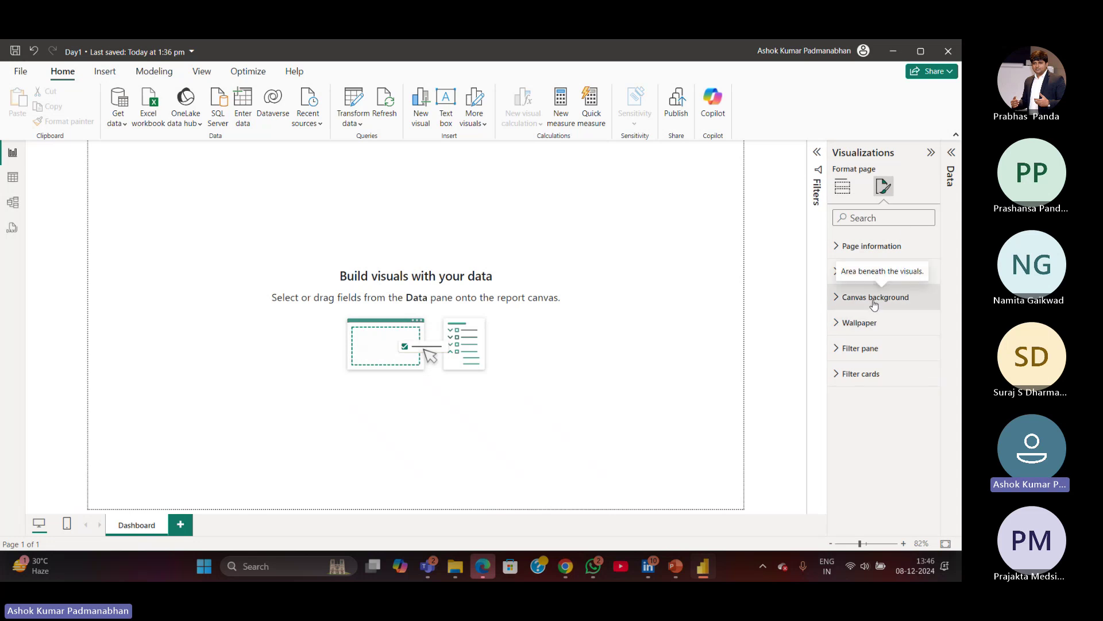
click(836, 299)
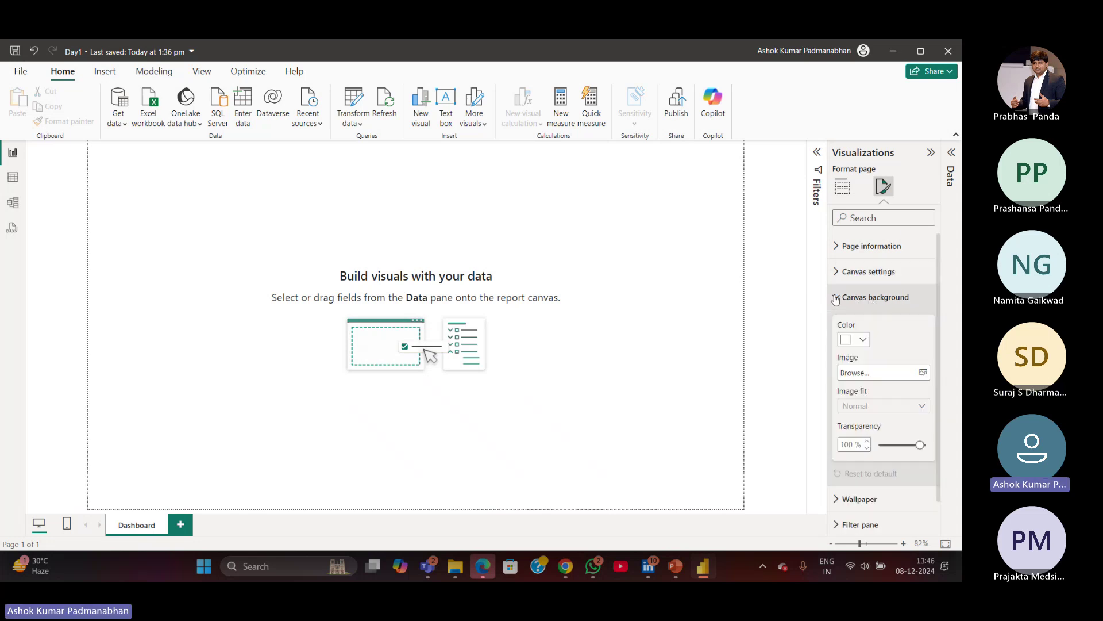
click(864, 341)
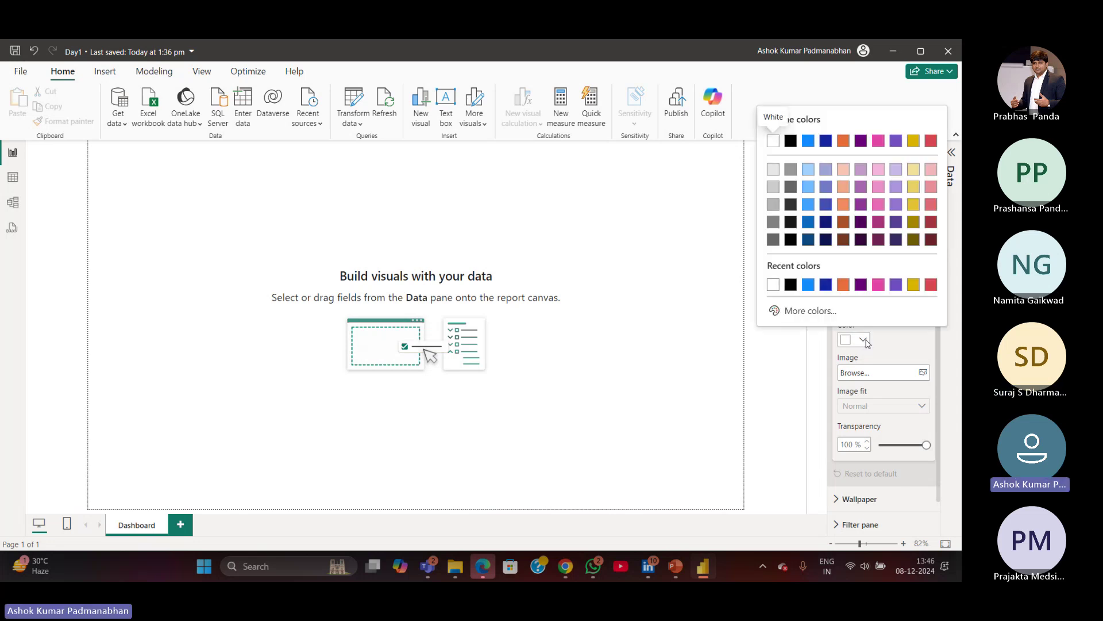
click(897, 240)
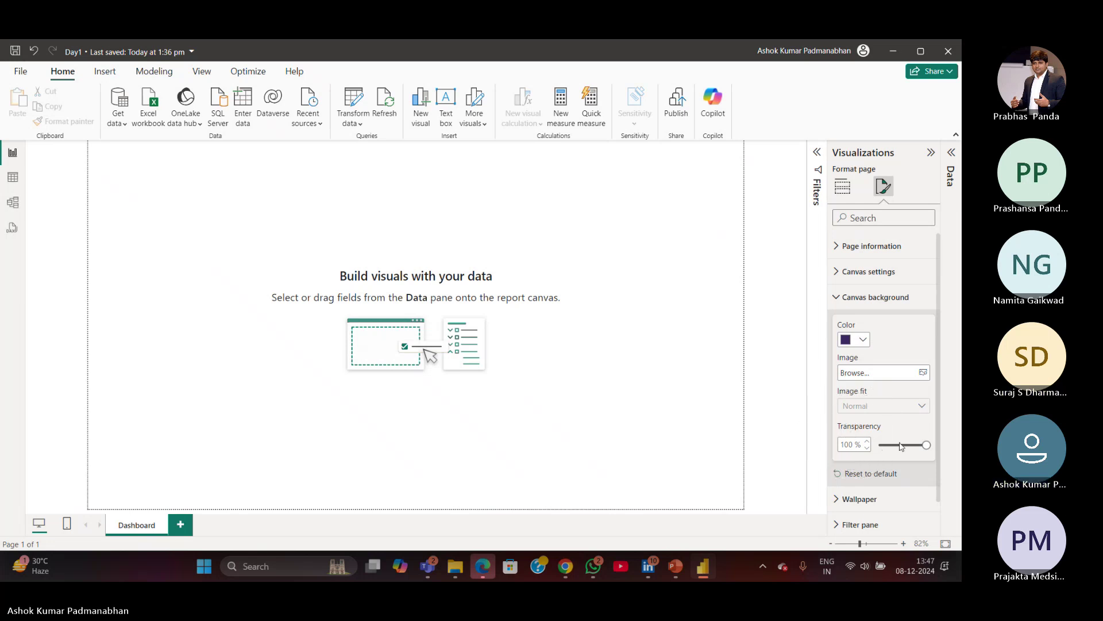
drag(927, 446, 884, 447)
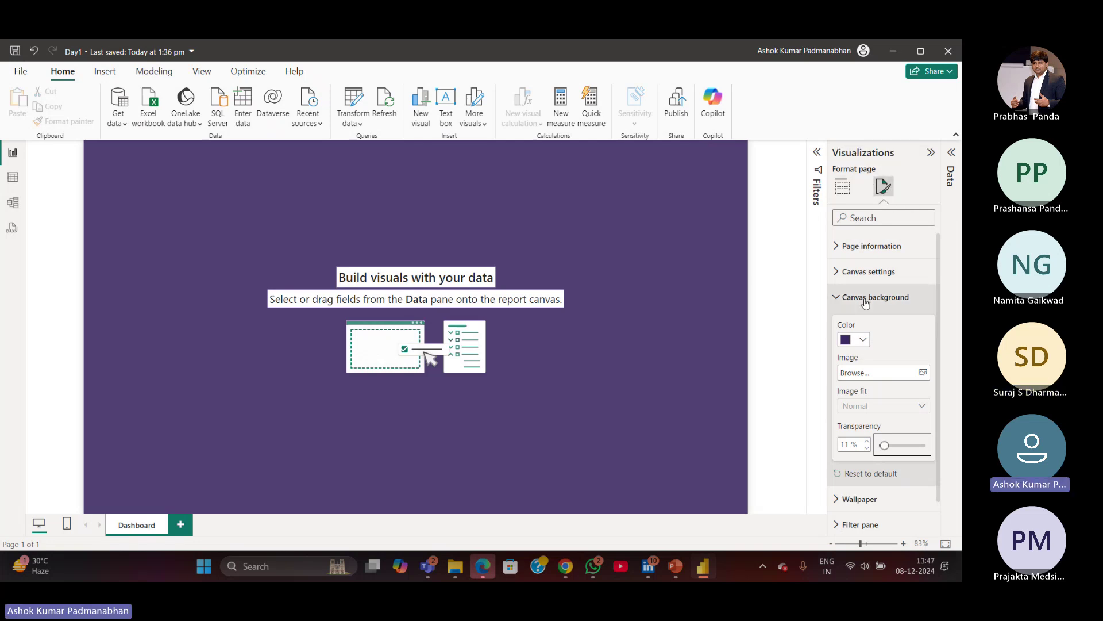
click(837, 298)
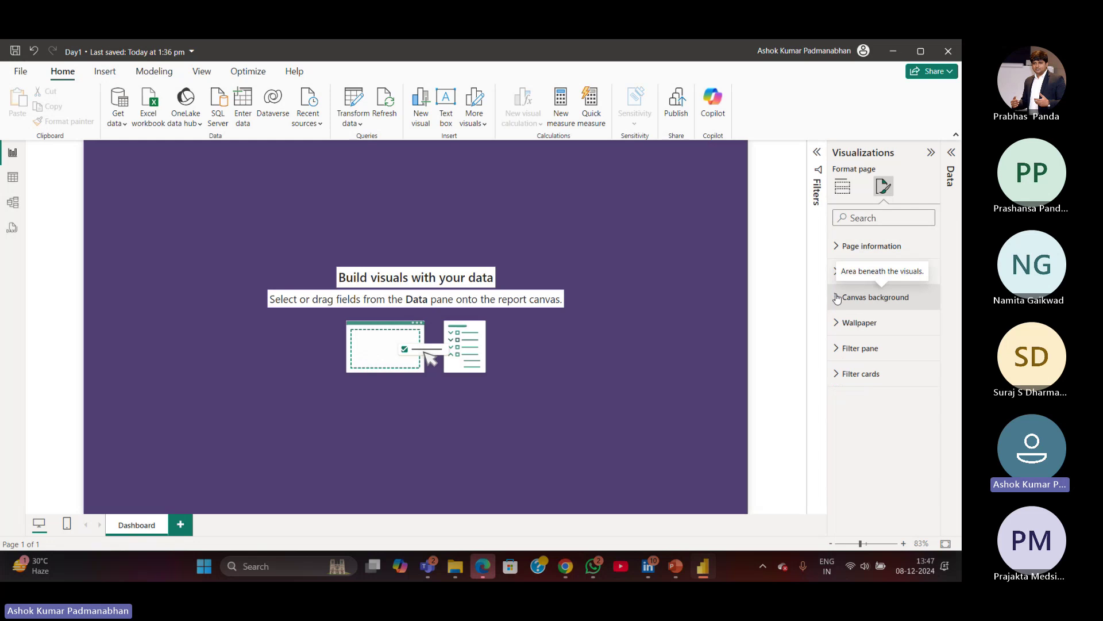
click(837, 299)
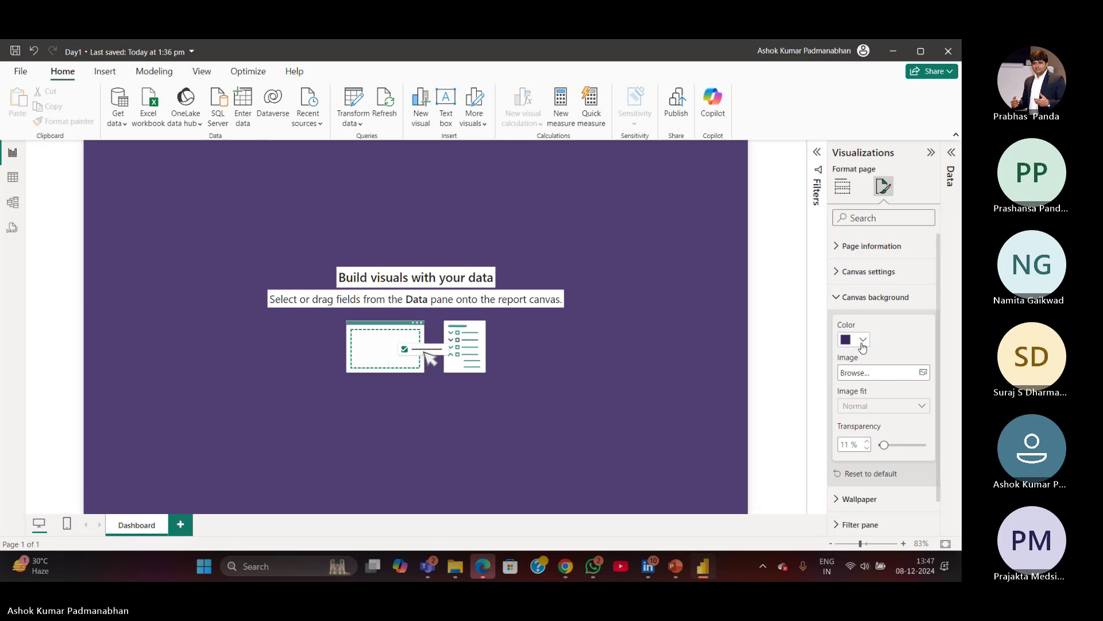
click(923, 375)
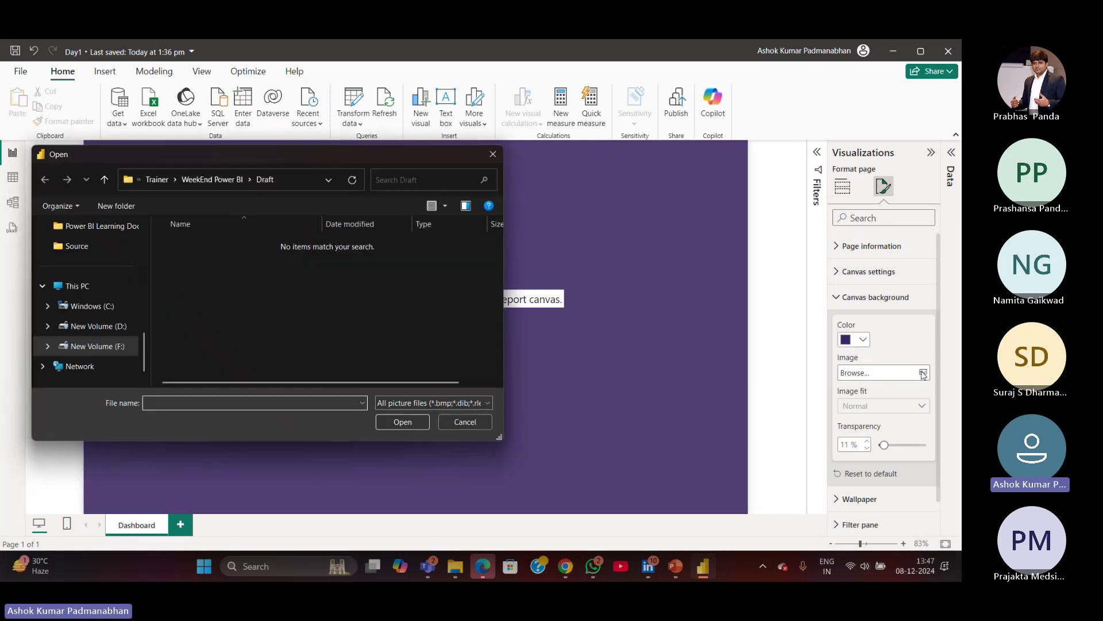
click(465, 423)
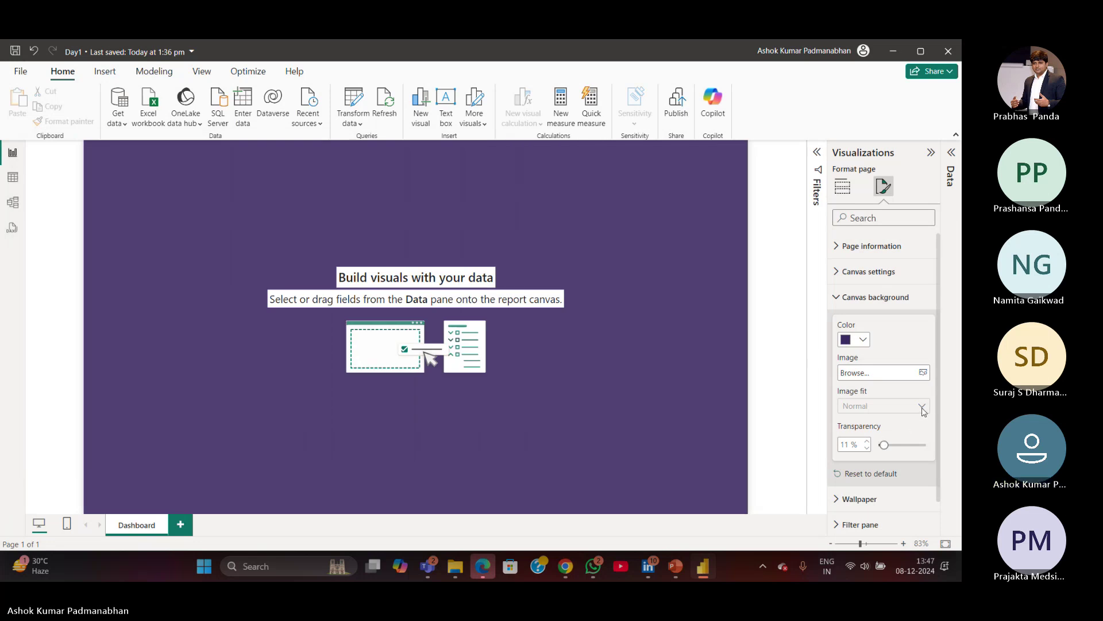
Try canvas background transparencies of 100%, 31%, 0% and 32%, and settle on 17%.
drag(884, 444, 927, 445)
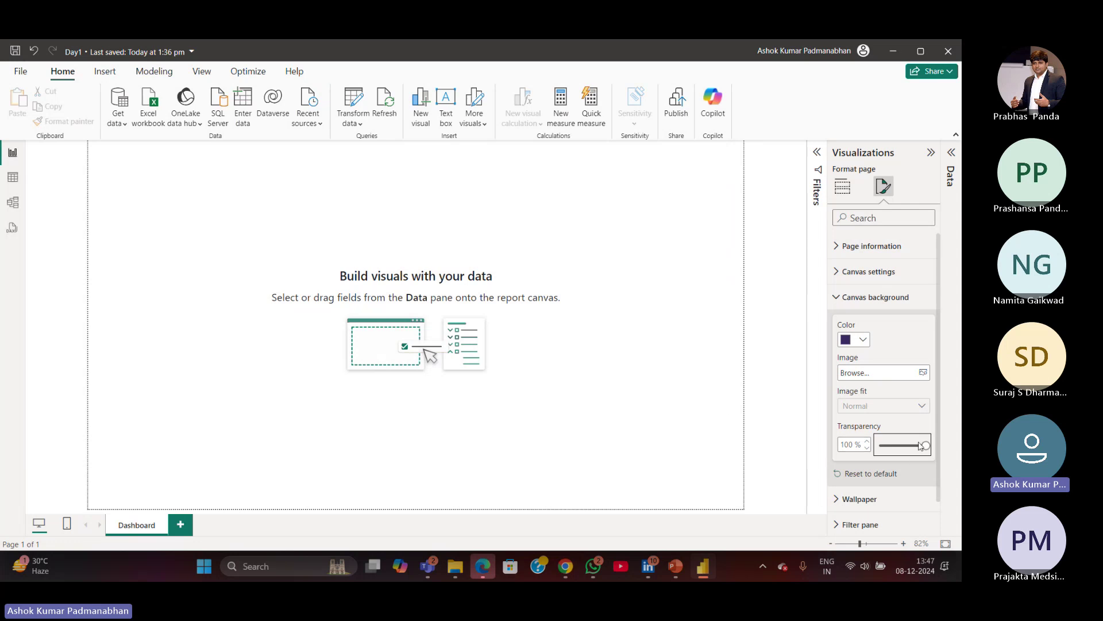
mouse_move(922, 446)
mouse_down()
mouse_move(902, 446)
mouse_move(930, 446)
mouse_up()
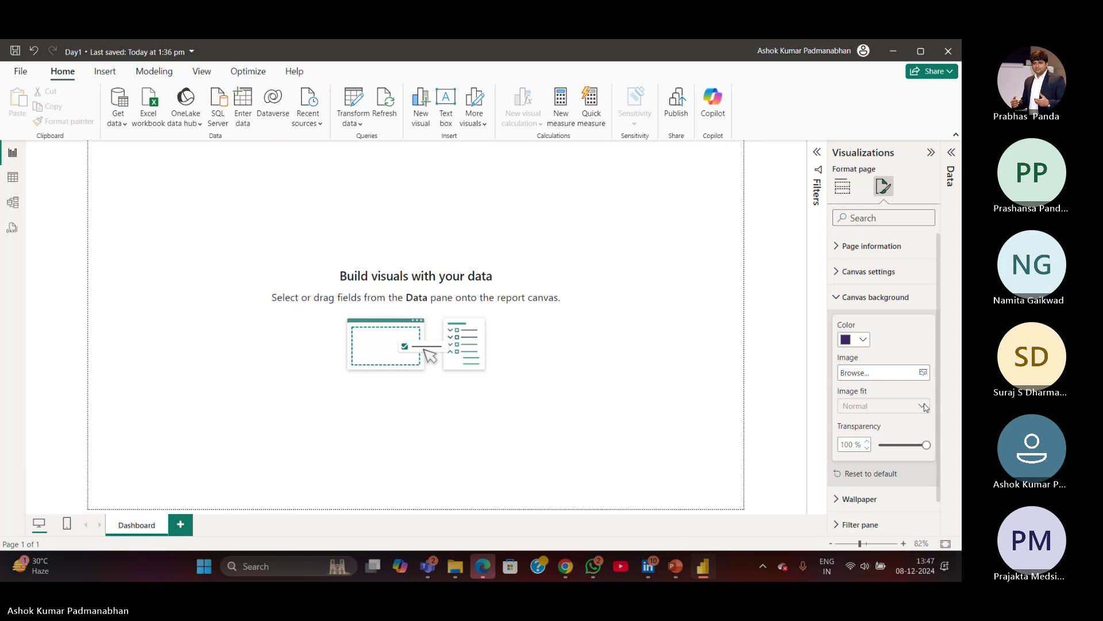
drag(926, 446, 891, 445)
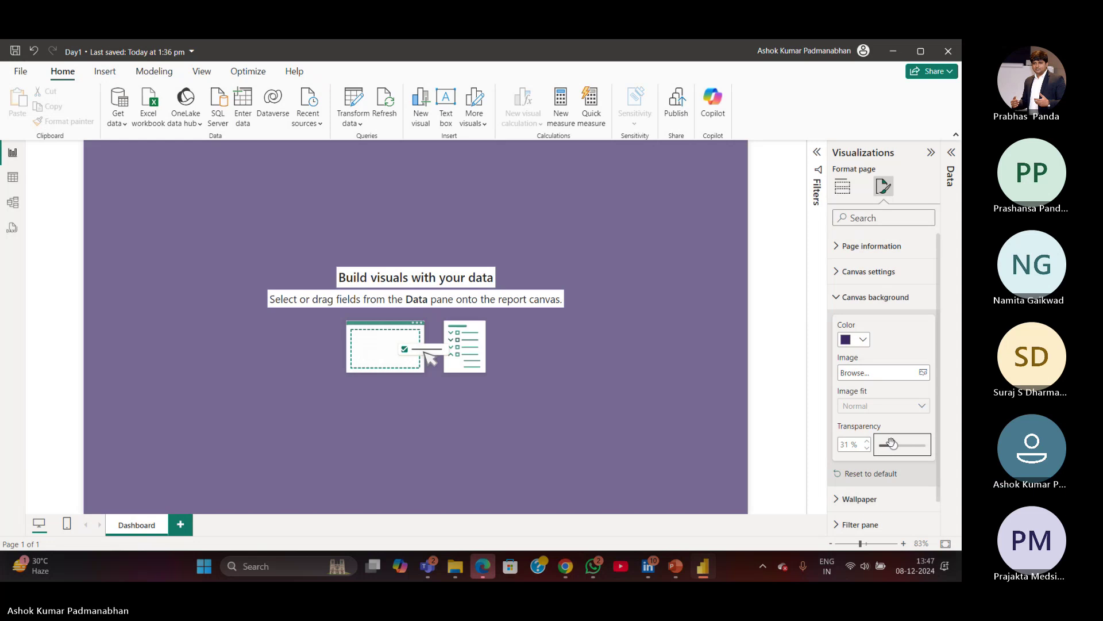
drag(892, 446, 880, 446)
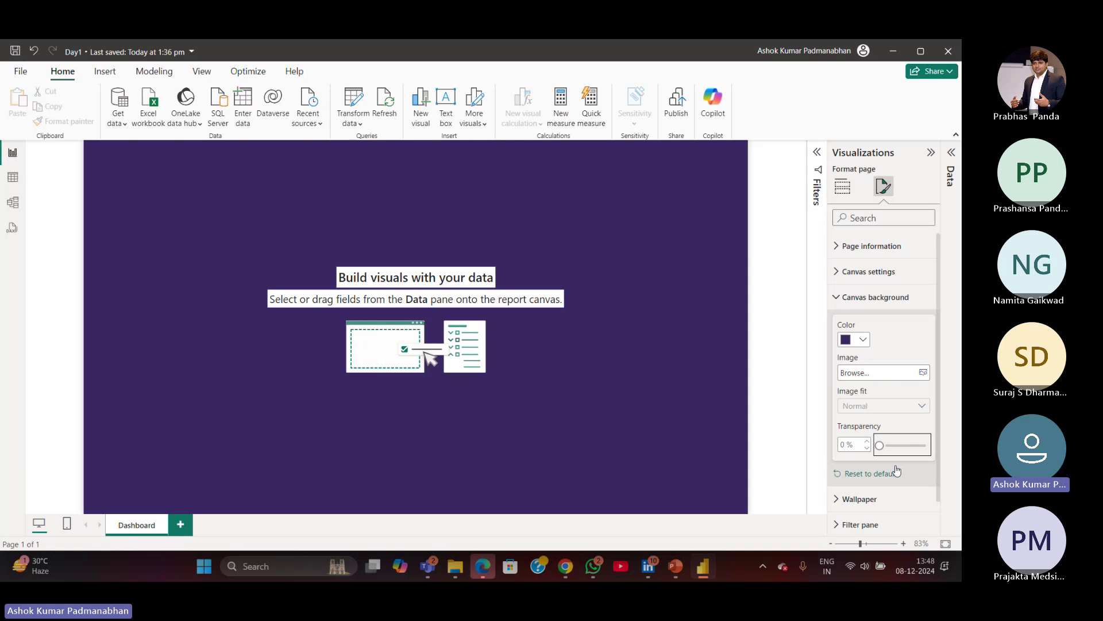
drag(880, 446, 894, 446)
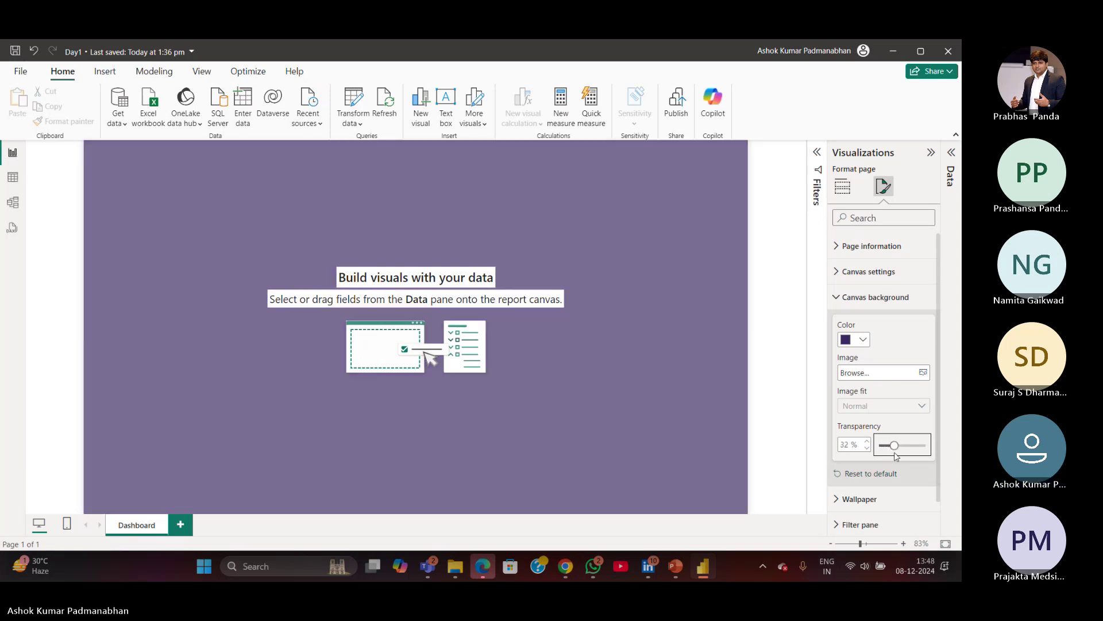
drag(894, 445, 887, 455)
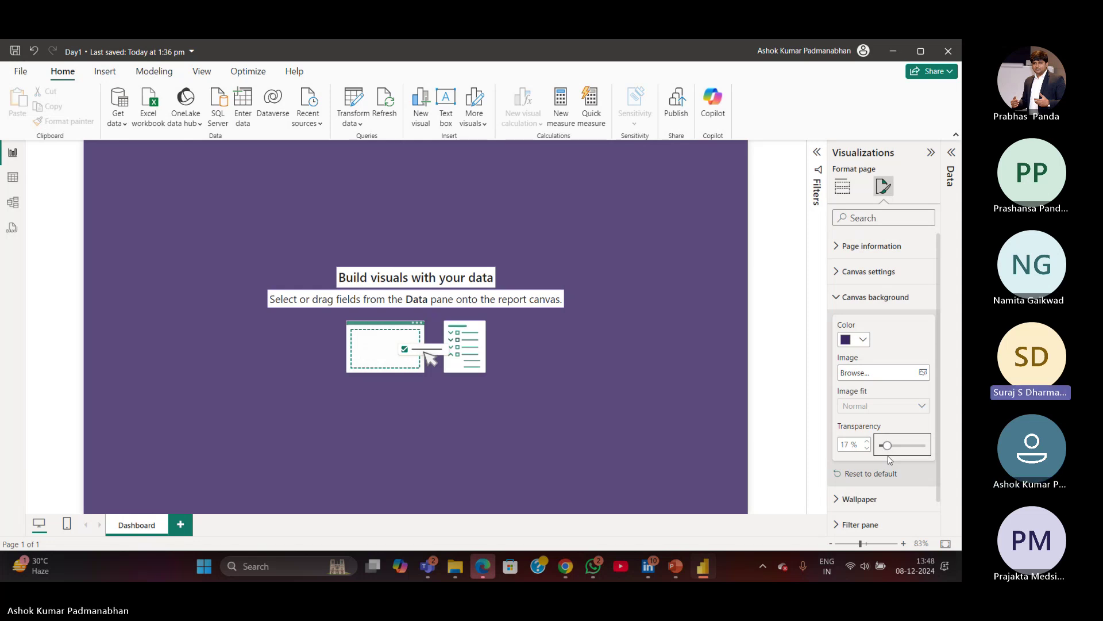
Revisit the page formatting options, return to the visual-building options, and save the Day1 report.
click(564, 398)
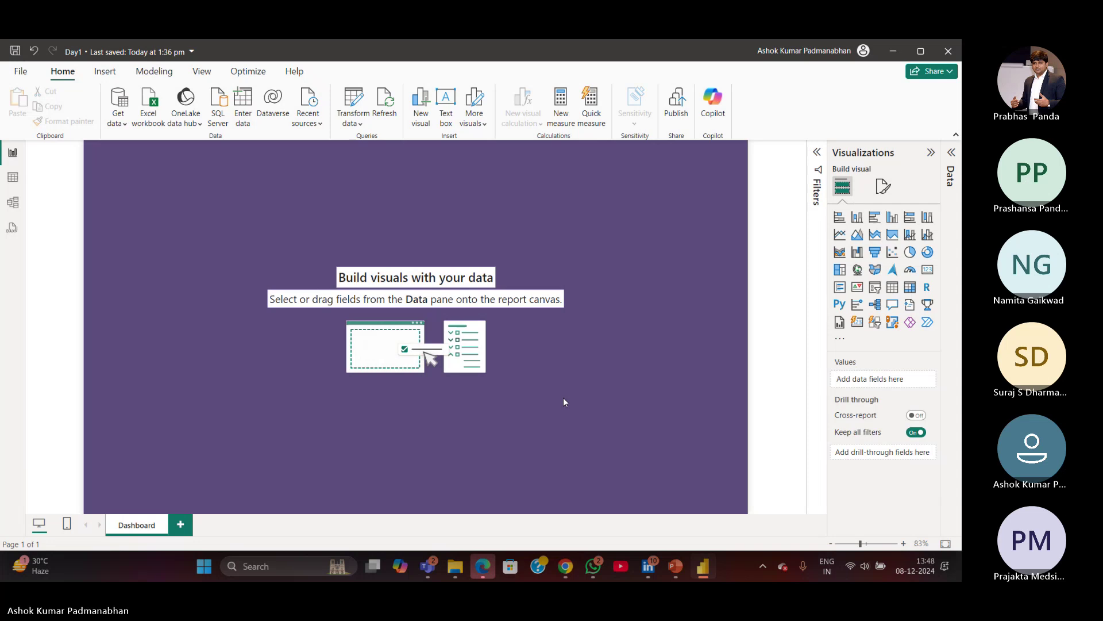
click(884, 187)
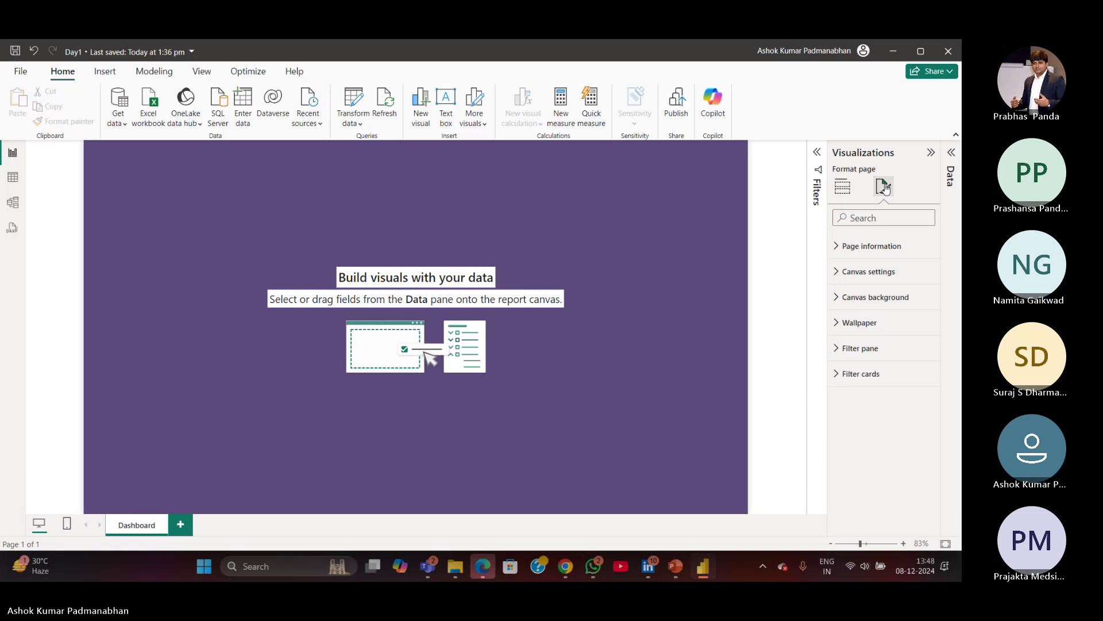
click(654, 275)
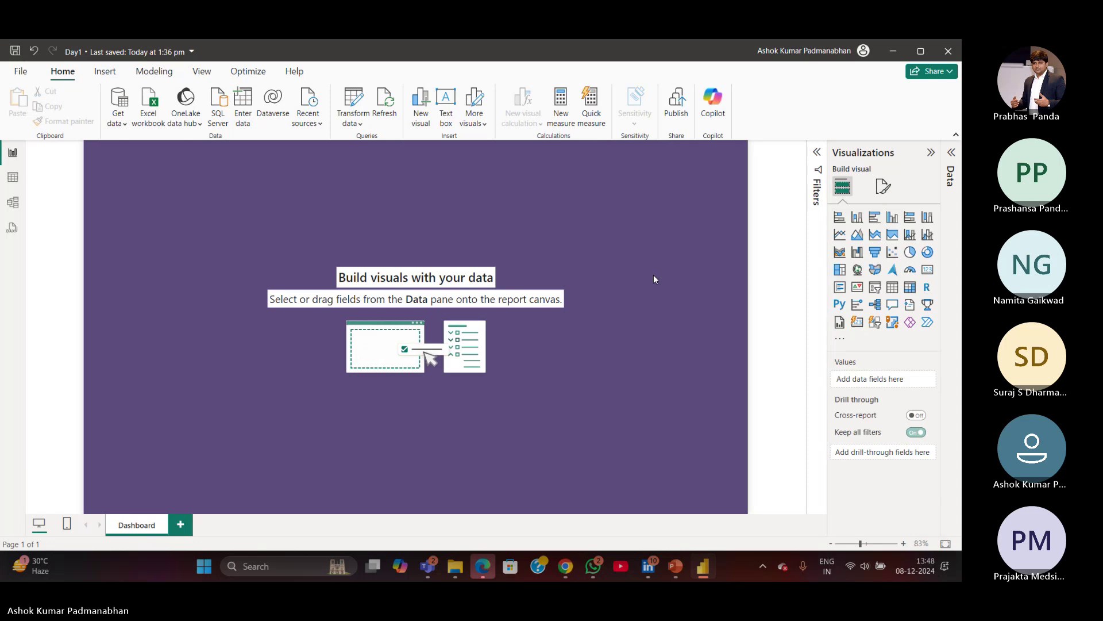
click(15, 51)
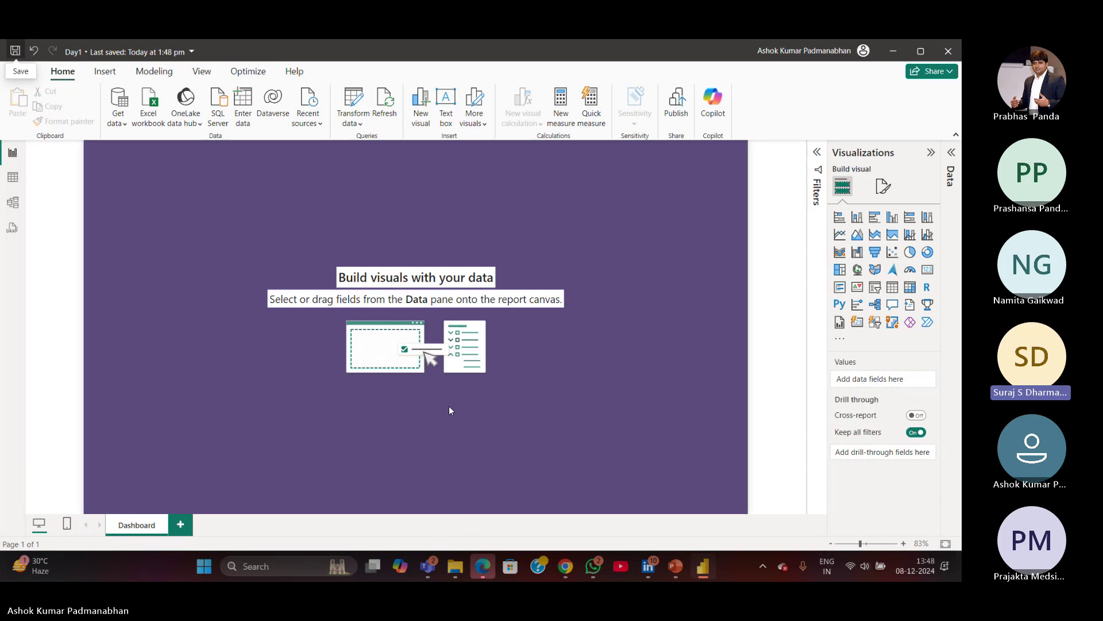
drag(95, 153, 719, 212)
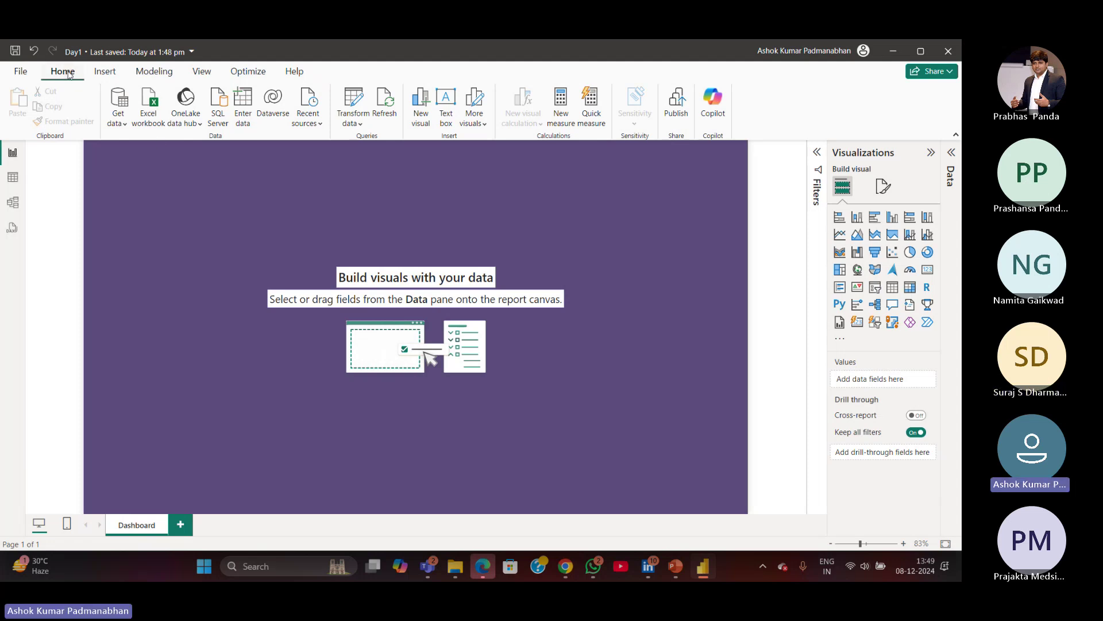
Insert a text box and shape it into a thin banner spanning the page width near the page's upper edge.
click(449, 128)
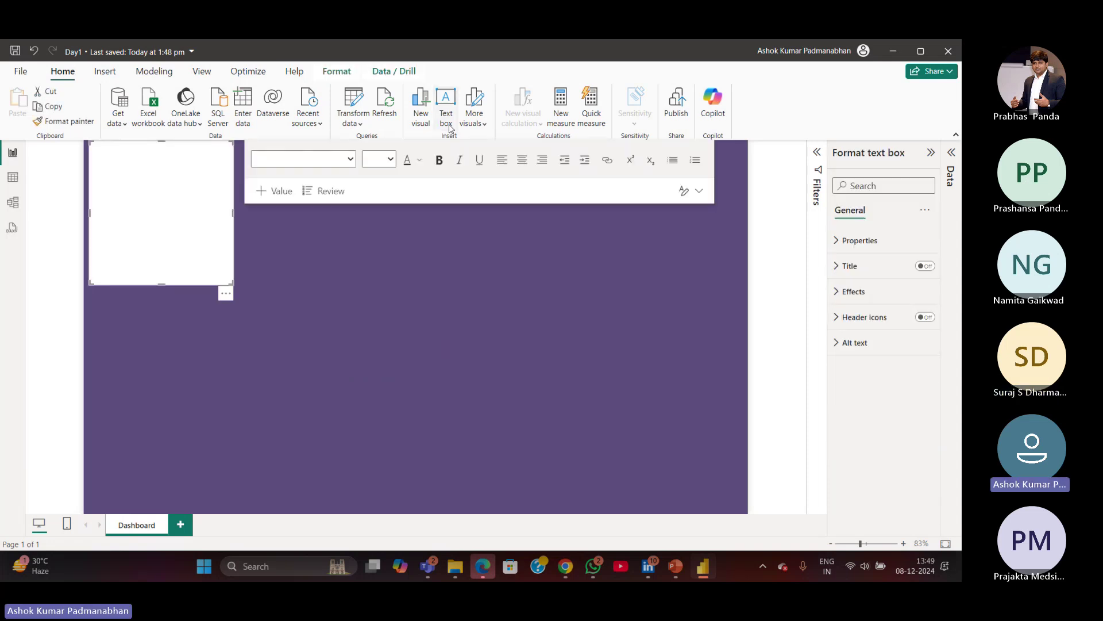
drag(234, 213, 525, 214)
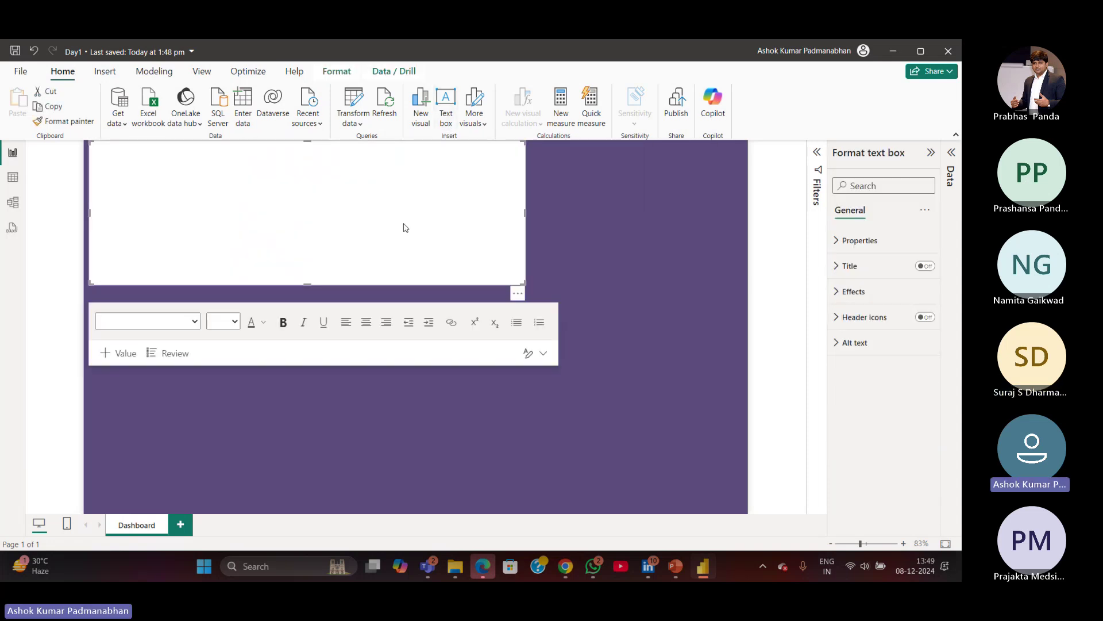
drag(307, 140, 313, 218)
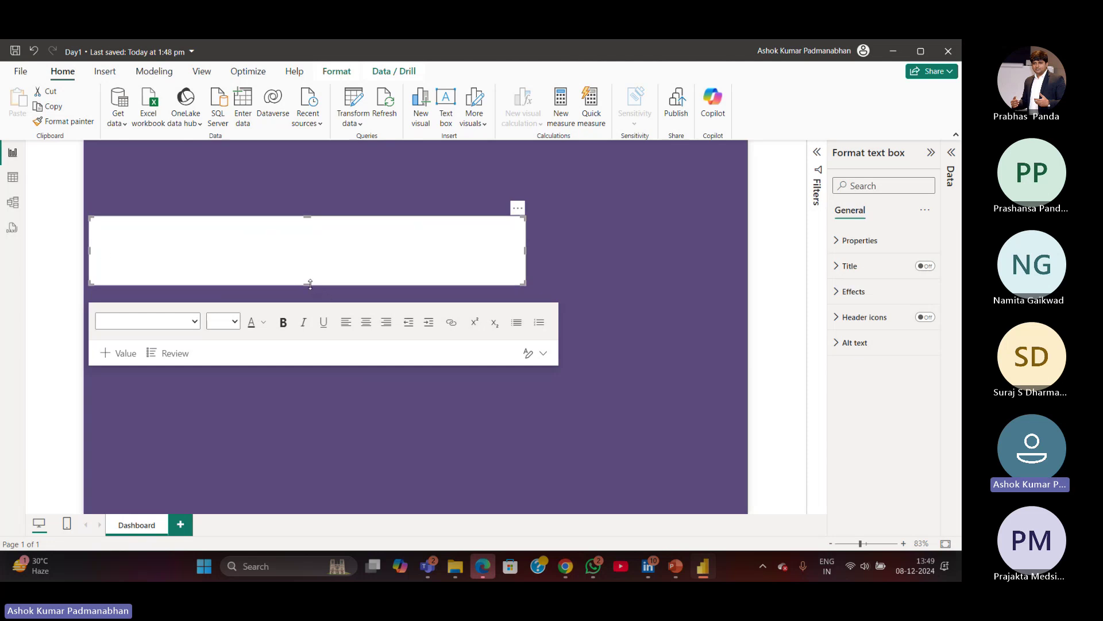
drag(309, 283, 381, 212)
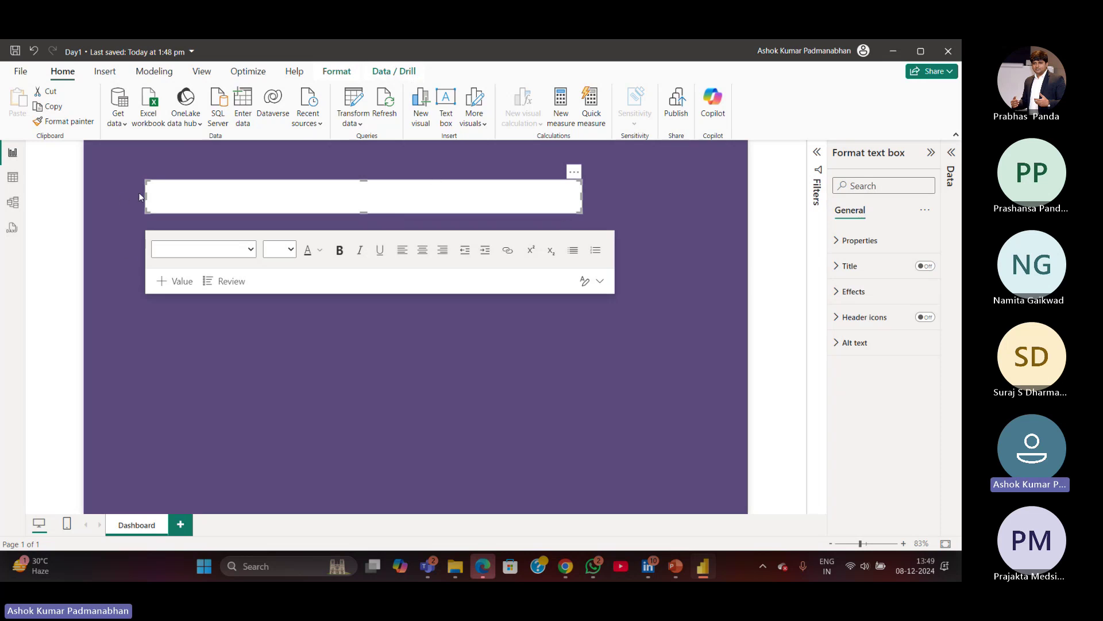
drag(144, 196, 88, 195)
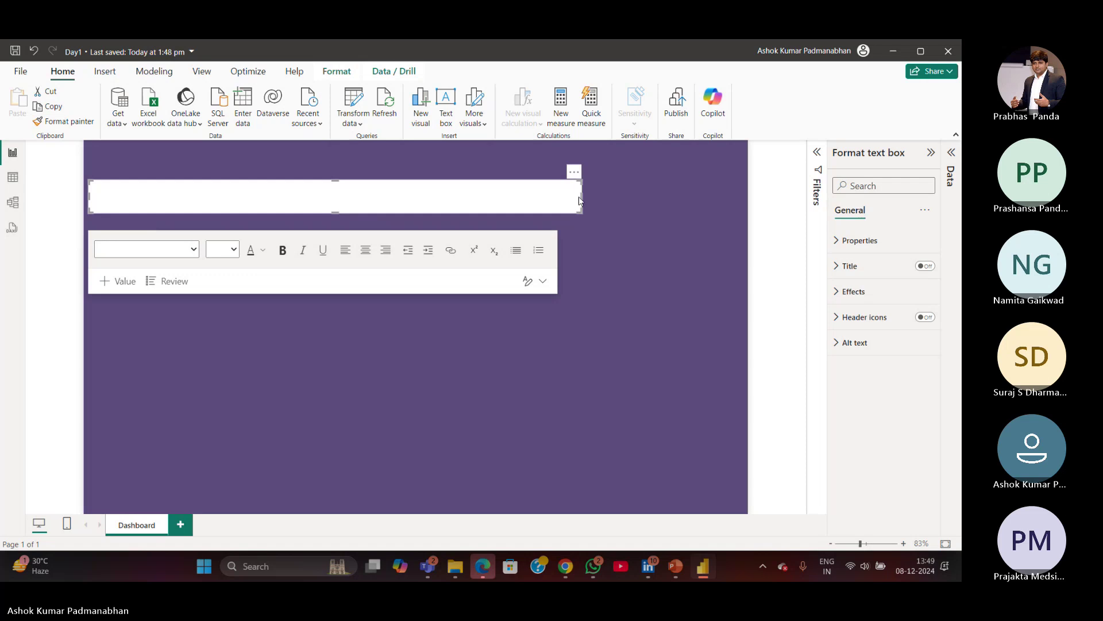
drag(583, 196, 747, 190)
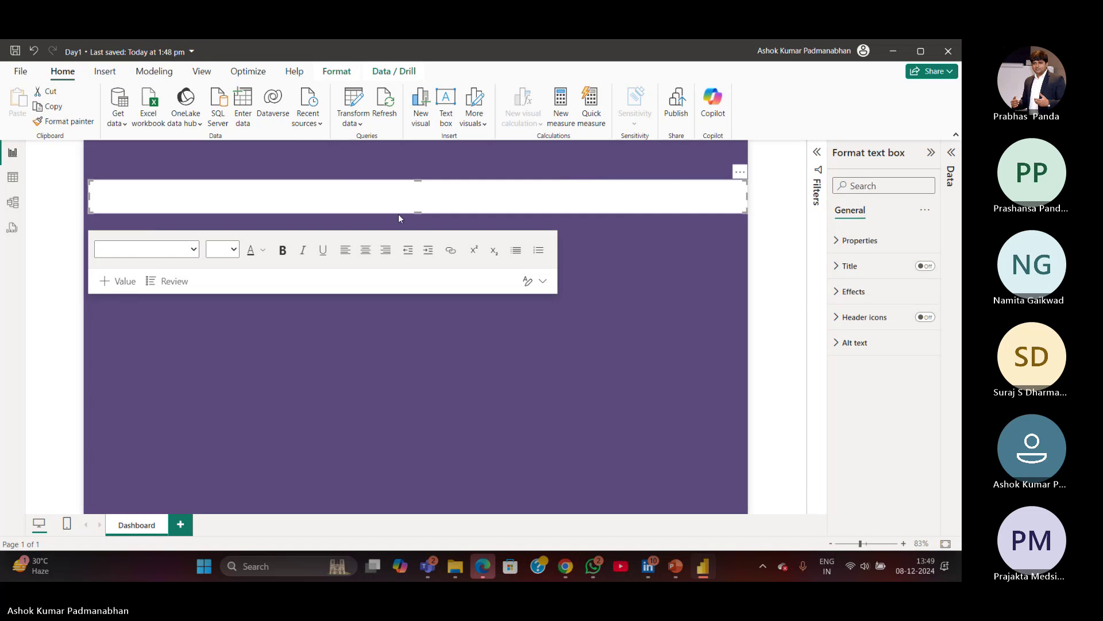
drag(398, 212, 396, 188)
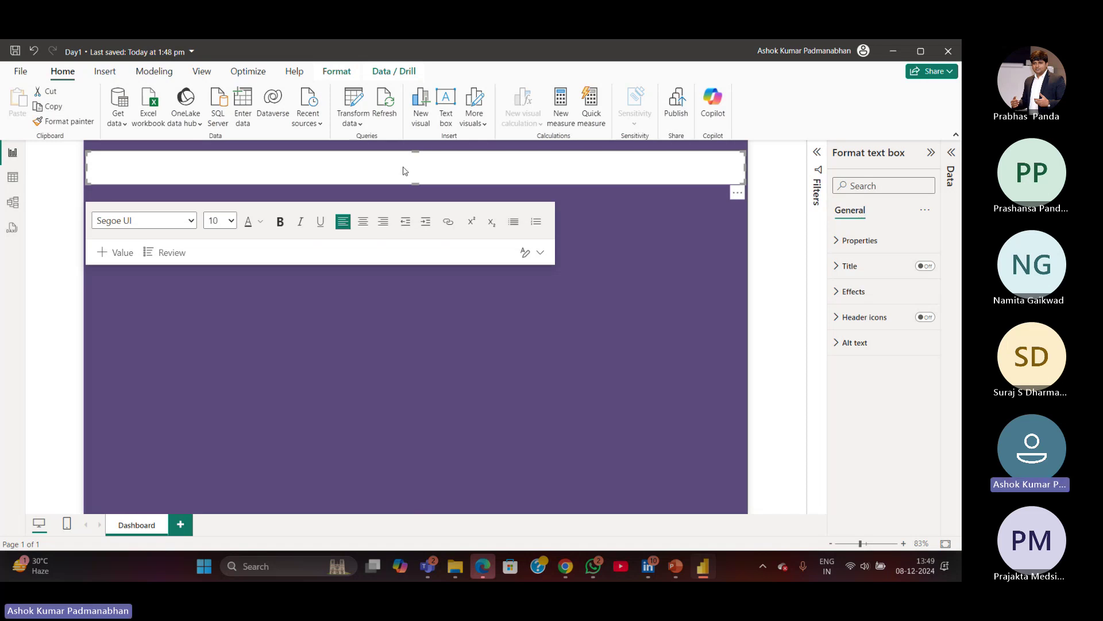
Enter the title "Sales Analysis Dashboard" in the text box and set its font size to 32.
text(Sales Analysis)
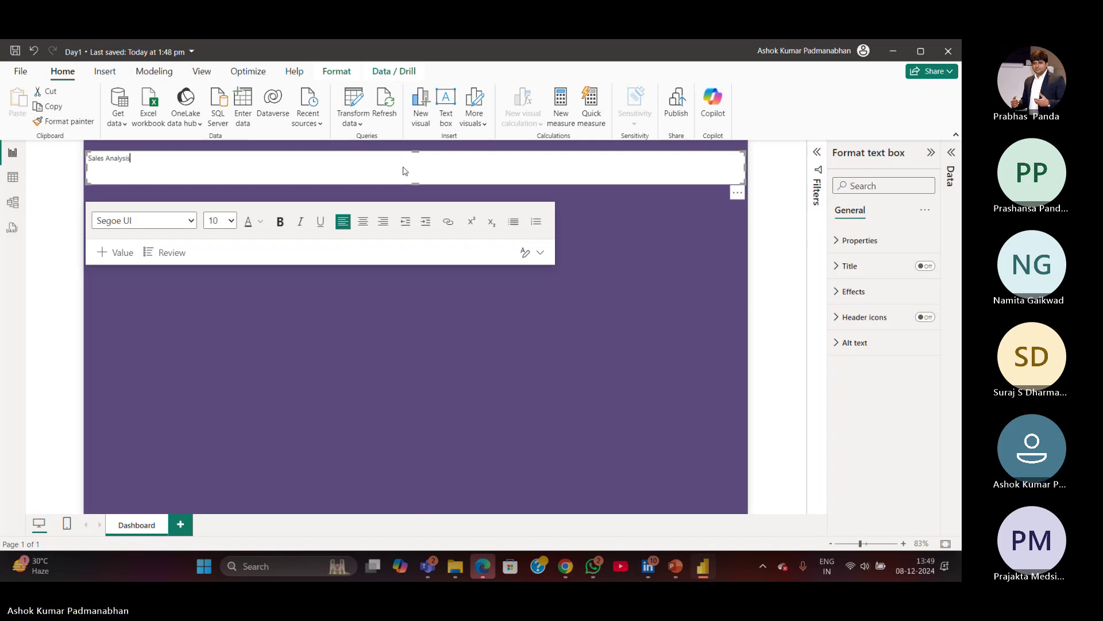
text( Dashboard)
drag(238, 161, 86, 161)
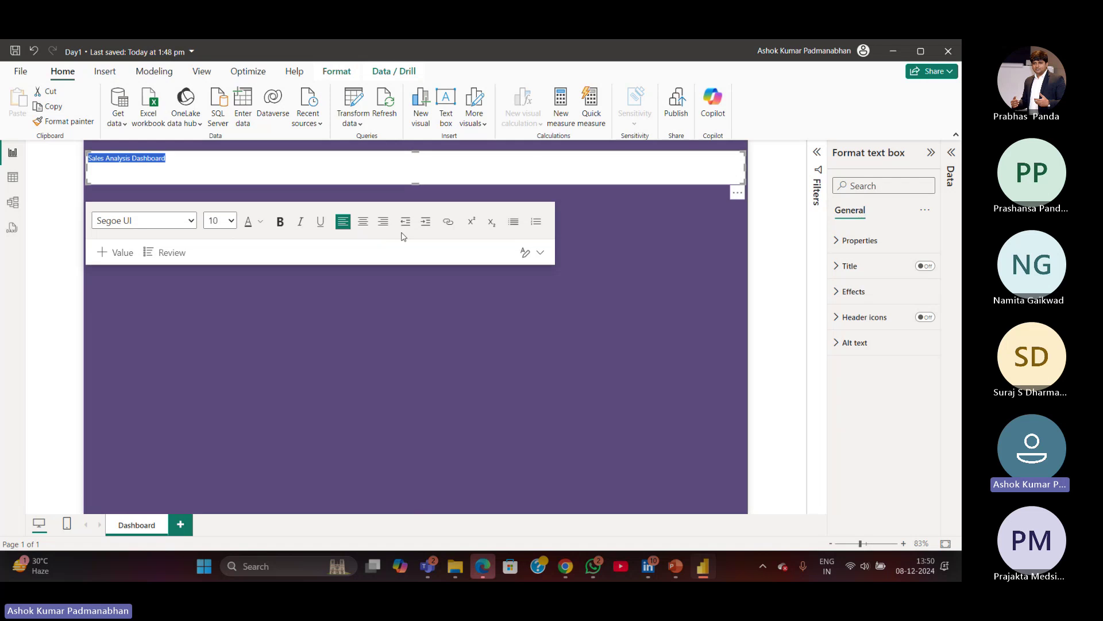
click(232, 223)
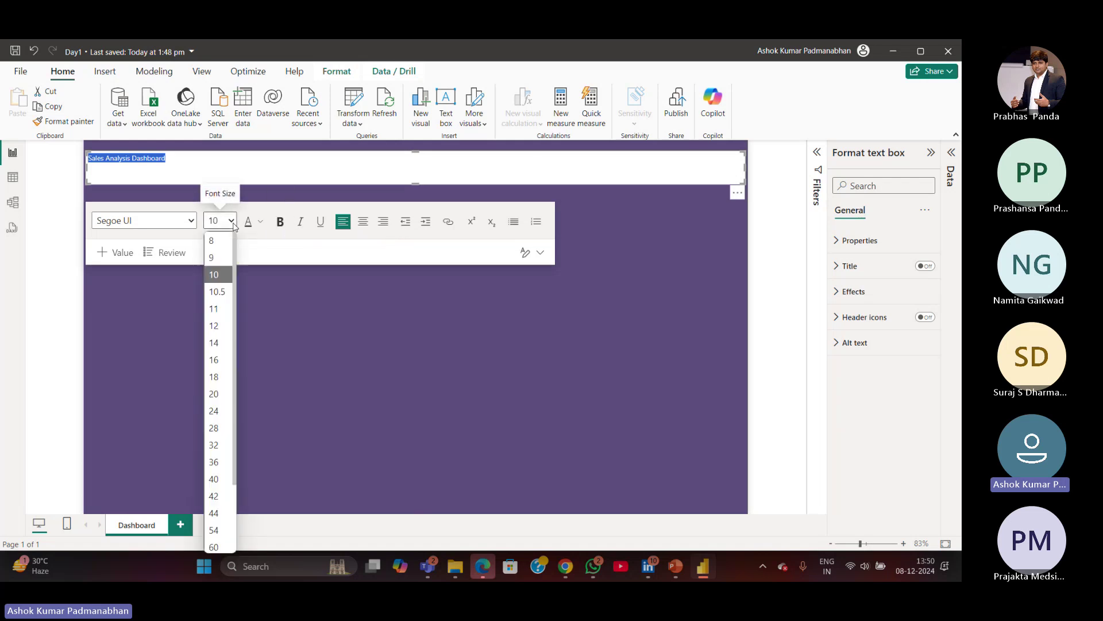
click(216, 443)
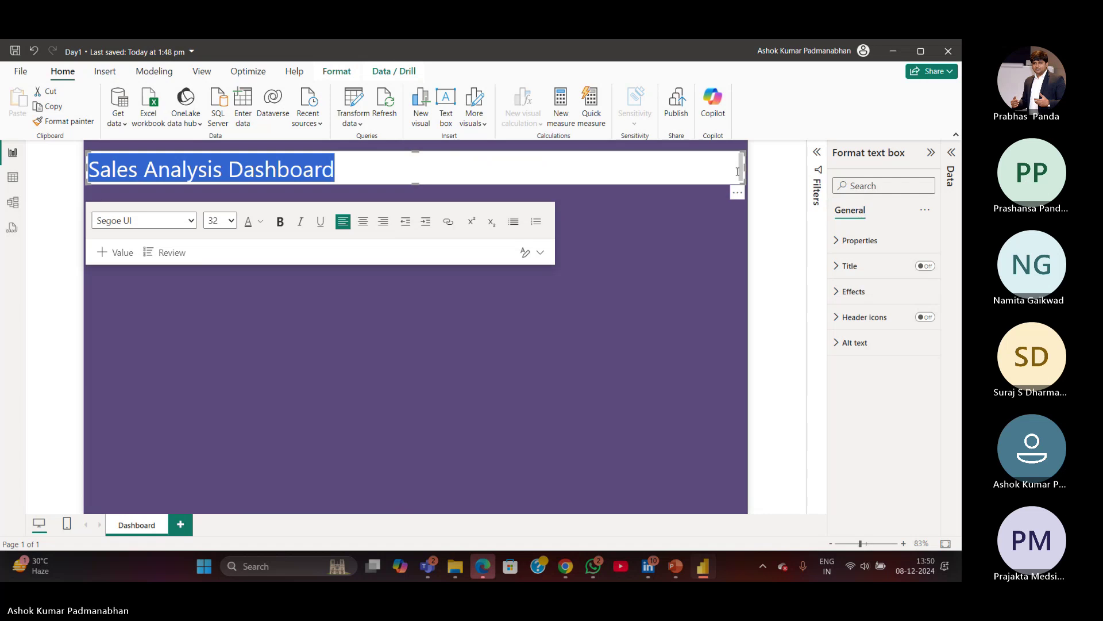
Trim the title box's right end slightly, and show selecting its text versus selecting the box itself.
drag(745, 169, 736, 166)
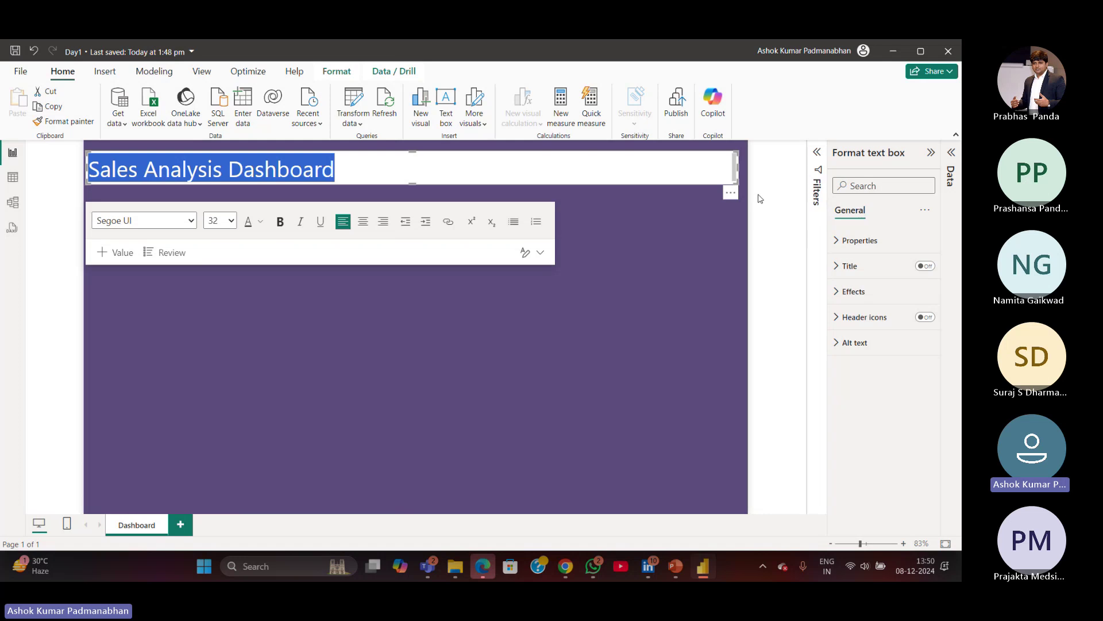
click(426, 184)
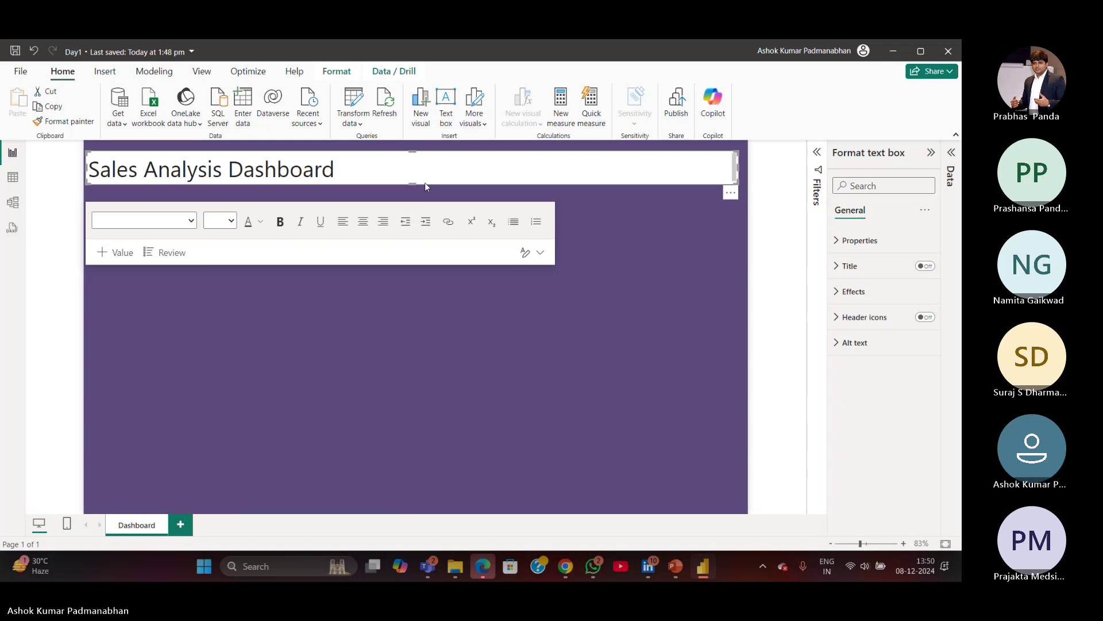
click(413, 167)
drag(413, 167, 198, 167)
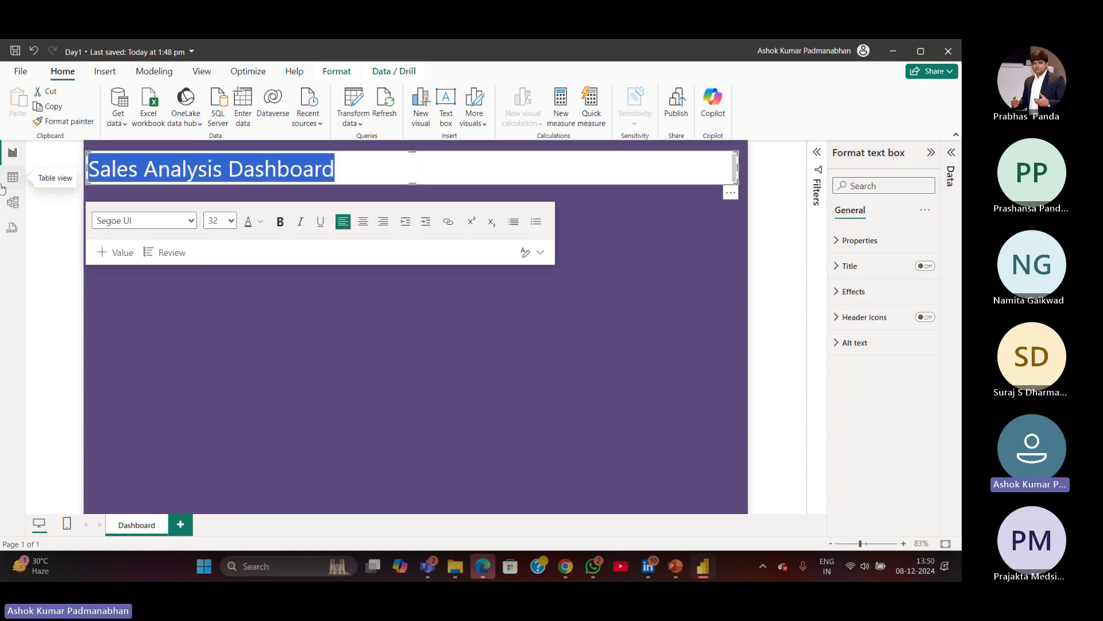
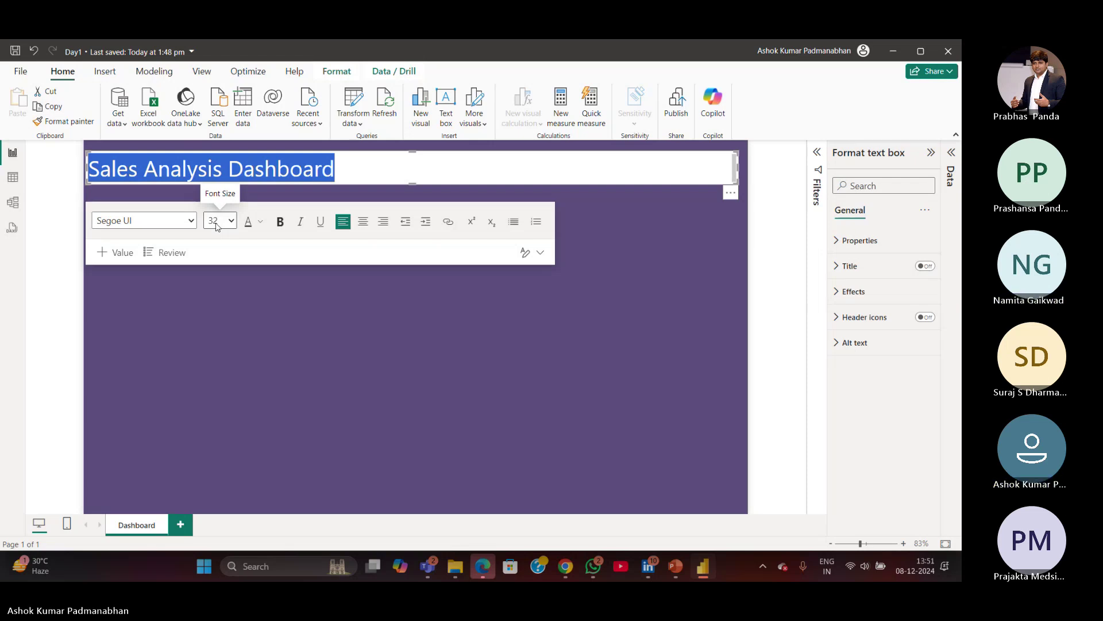
click(619, 324)
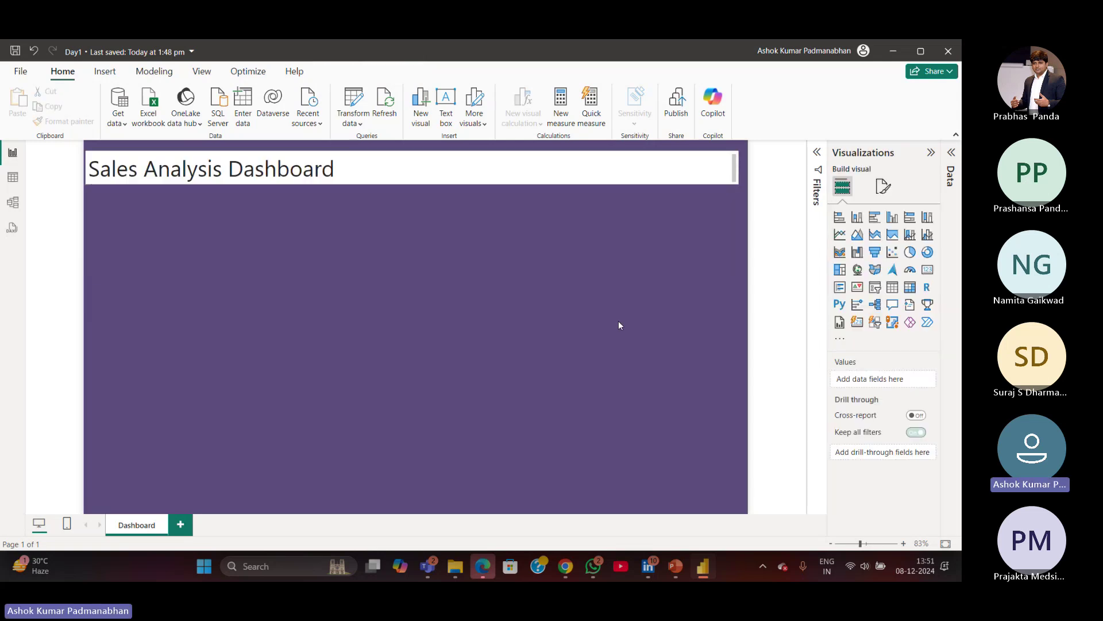
click(376, 171)
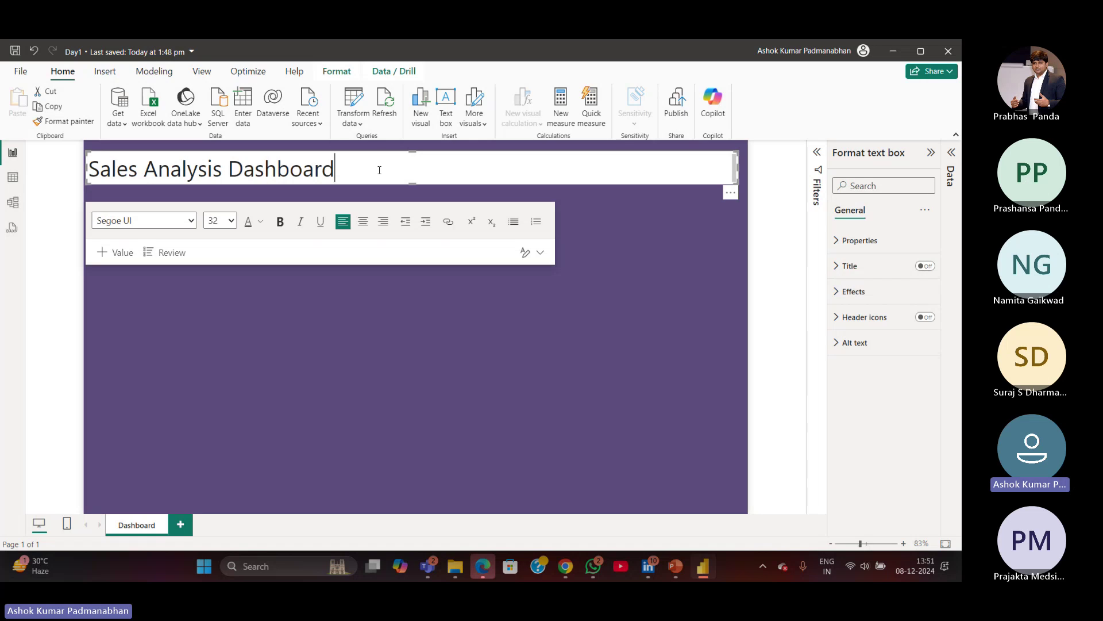
click(584, 316)
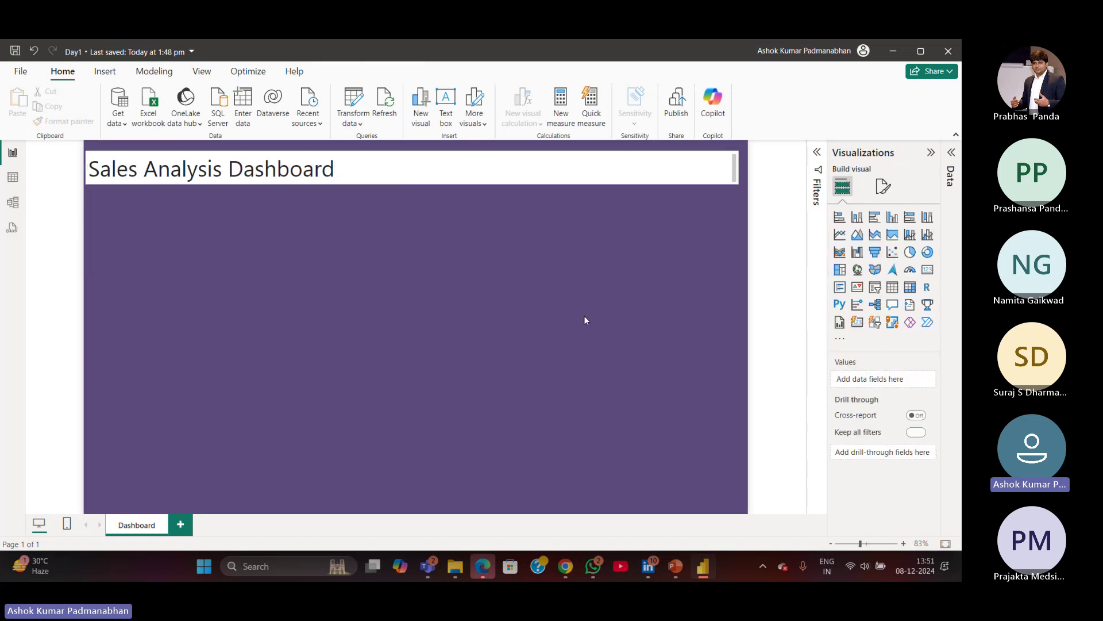
Shorten the title text box slightly at both ends and reposition it near the page's upper-left corner.
click(416, 182)
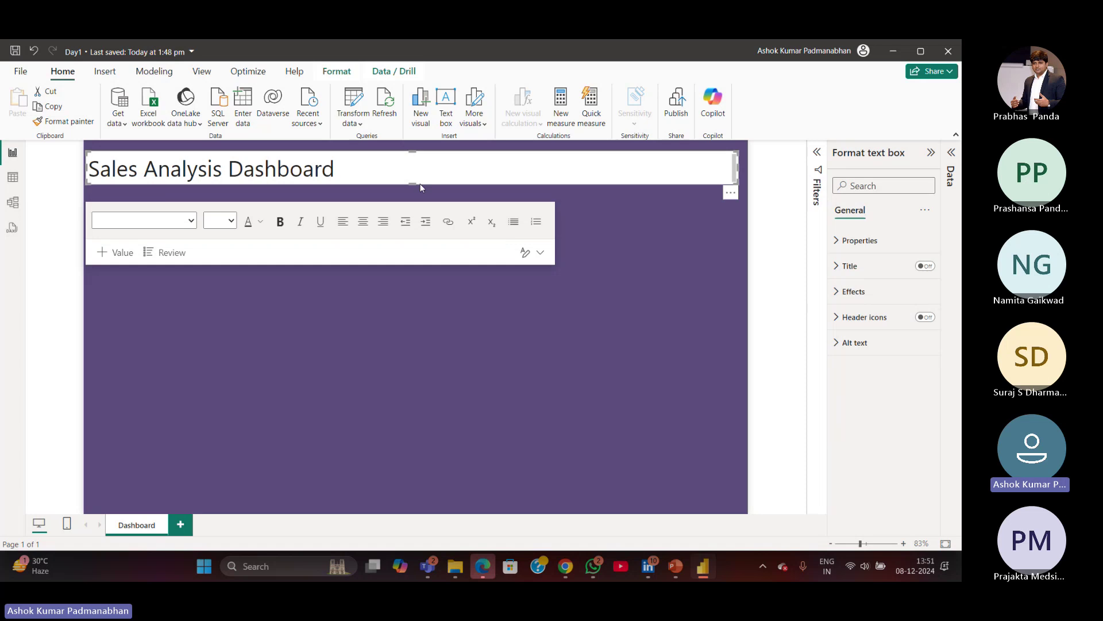
mouse_move(421, 187)
mouse_down()
mouse_move(429, 256)
mouse_move(443, 209)
mouse_move(389, 341)
mouse_move(309, 246)
mouse_move(436, 165)
mouse_move(409, 304)
mouse_move(395, 187)
mouse_move(409, 257)
mouse_move(422, 183)
mouse_up()
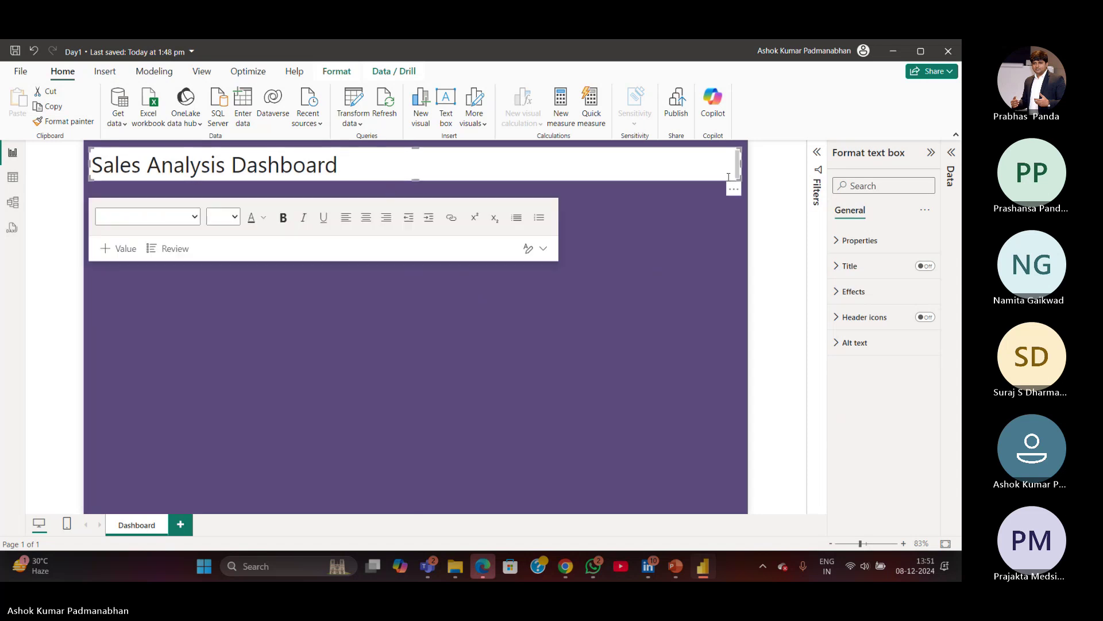
drag(742, 162, 736, 161)
drag(87, 163, 92, 164)
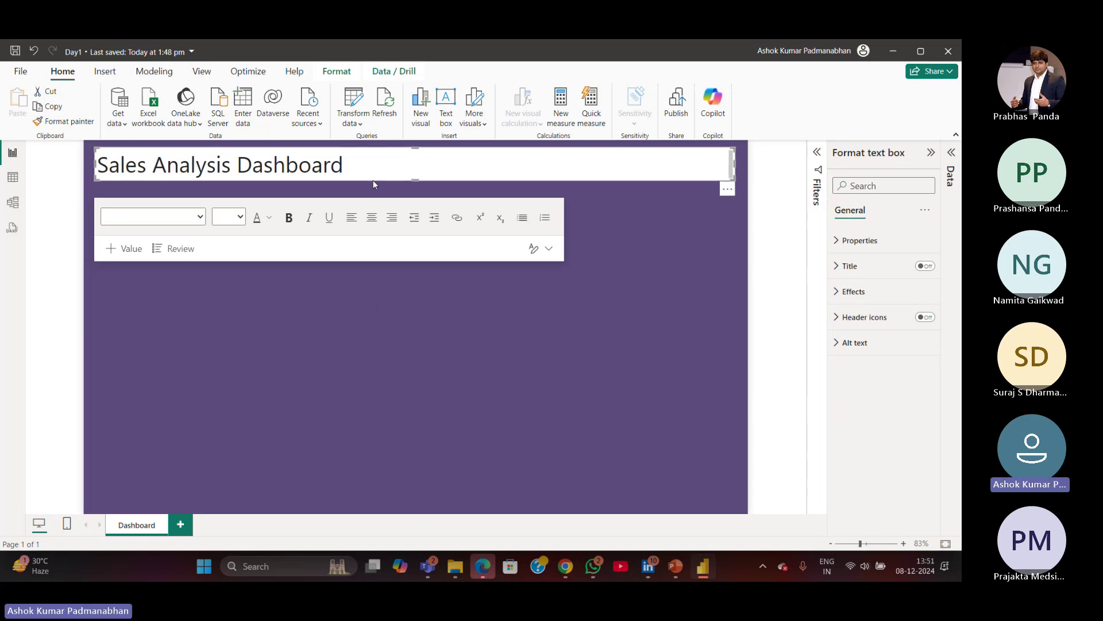
mouse_move(374, 184)
mouse_down()
mouse_move(374, 233)
mouse_move(367, 184)
mouse_up()
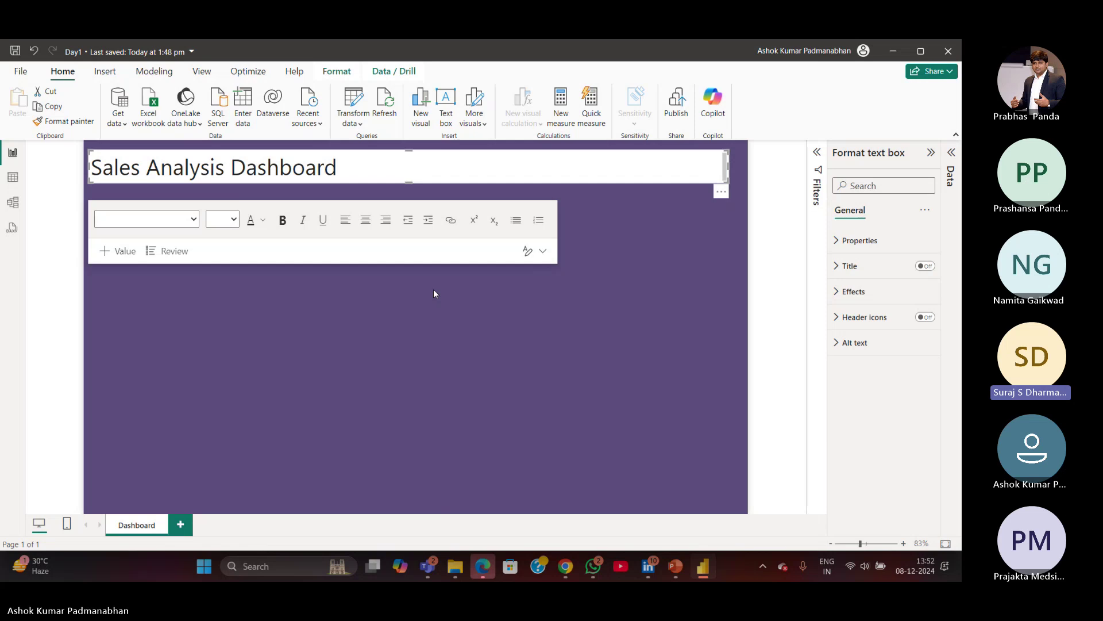
click(423, 326)
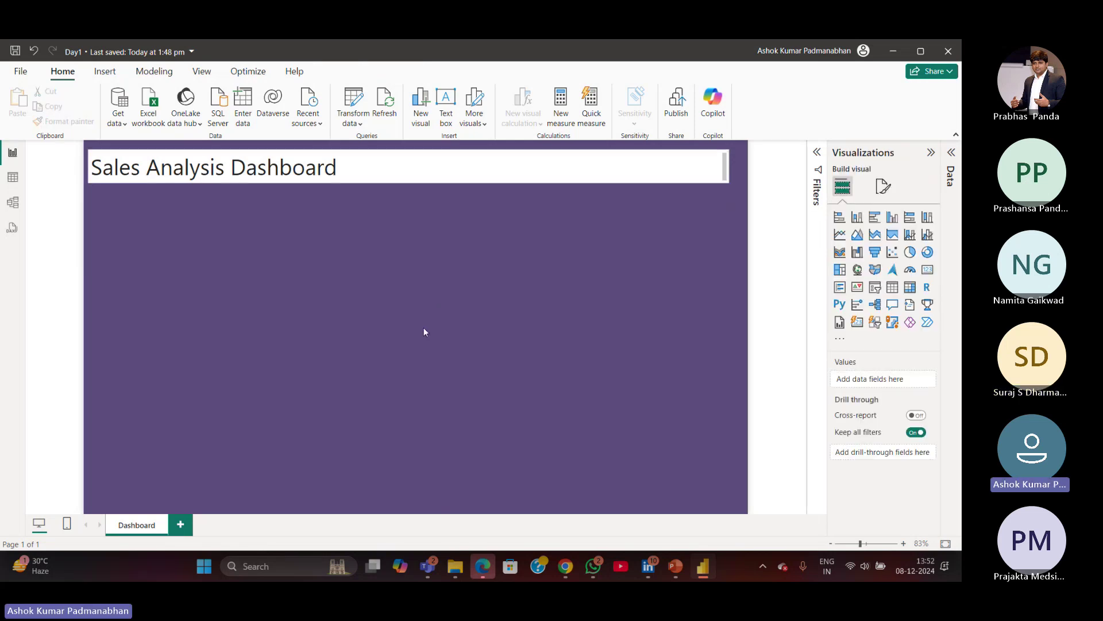
Try adding filler characters after the title text, and remove them.
click(380, 170)
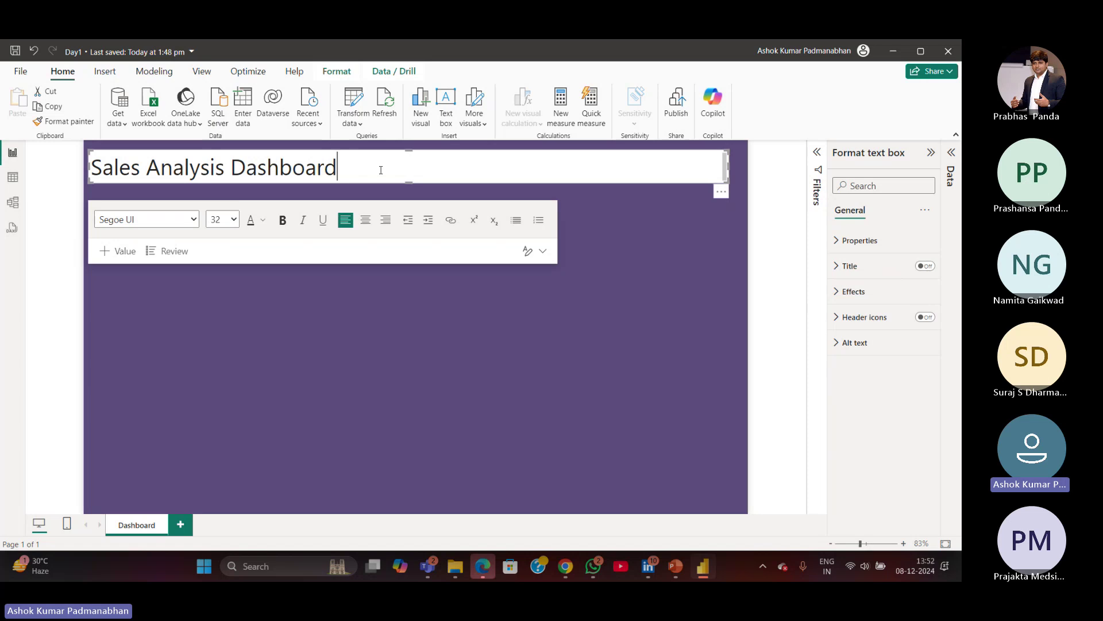
text(hkjhhj)
key(BackSpace)
key(BackSpace)
key(BackSpace)
key(BackSpace)
key(BackSpace)
key(BackSpace)
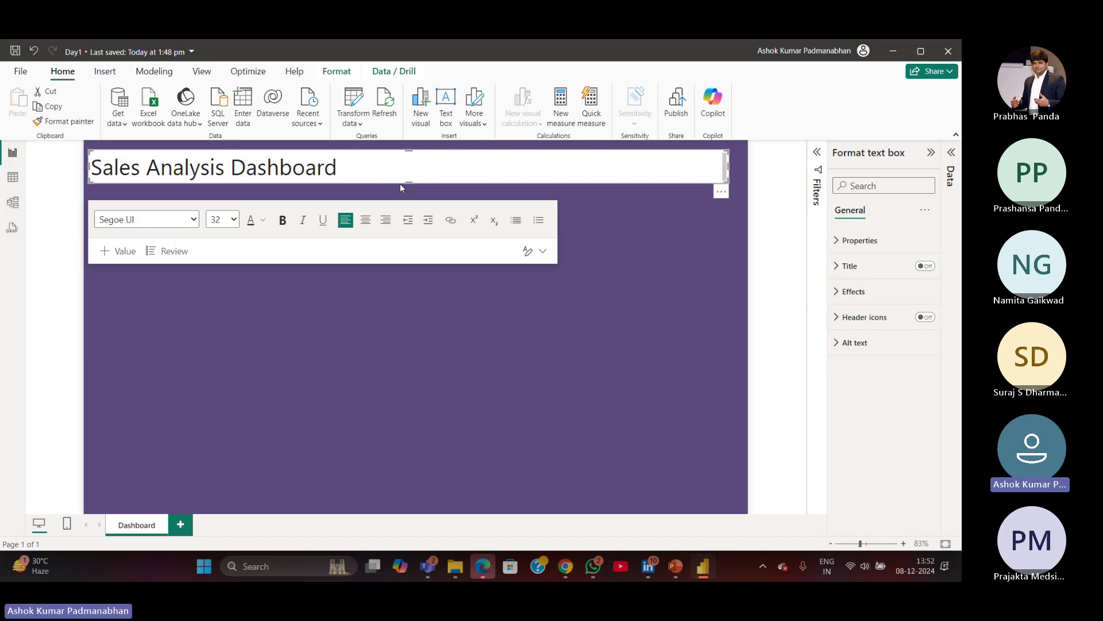
Select the title text box by its border and nudge it closer to the page's upper edge.
click(398, 185)
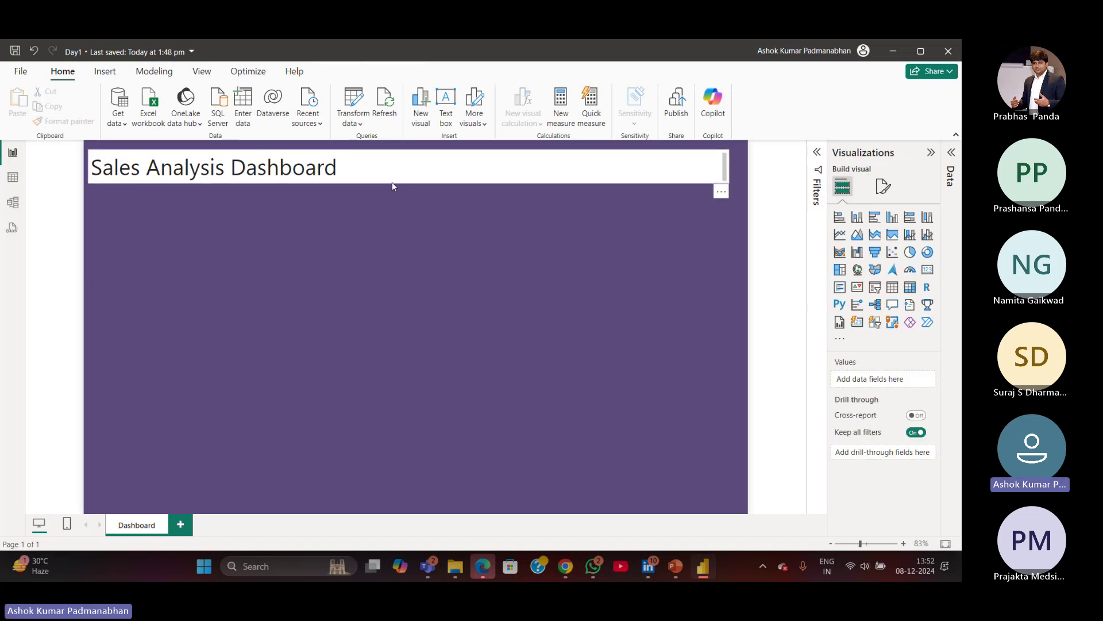
mouse_move(393, 185)
mouse_down()
mouse_move(389, 234)
mouse_move(392, 187)
mouse_up()
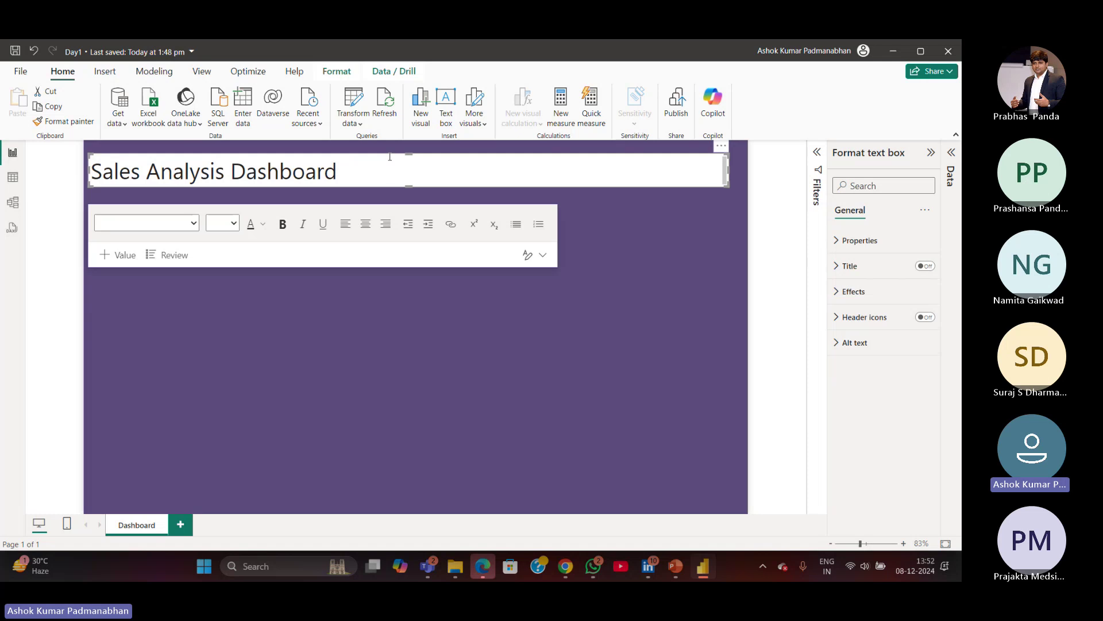
mouse_move(389, 156)
mouse_down()
mouse_move(384, 183)
mouse_move(399, 150)
mouse_move(390, 153)
mouse_up()
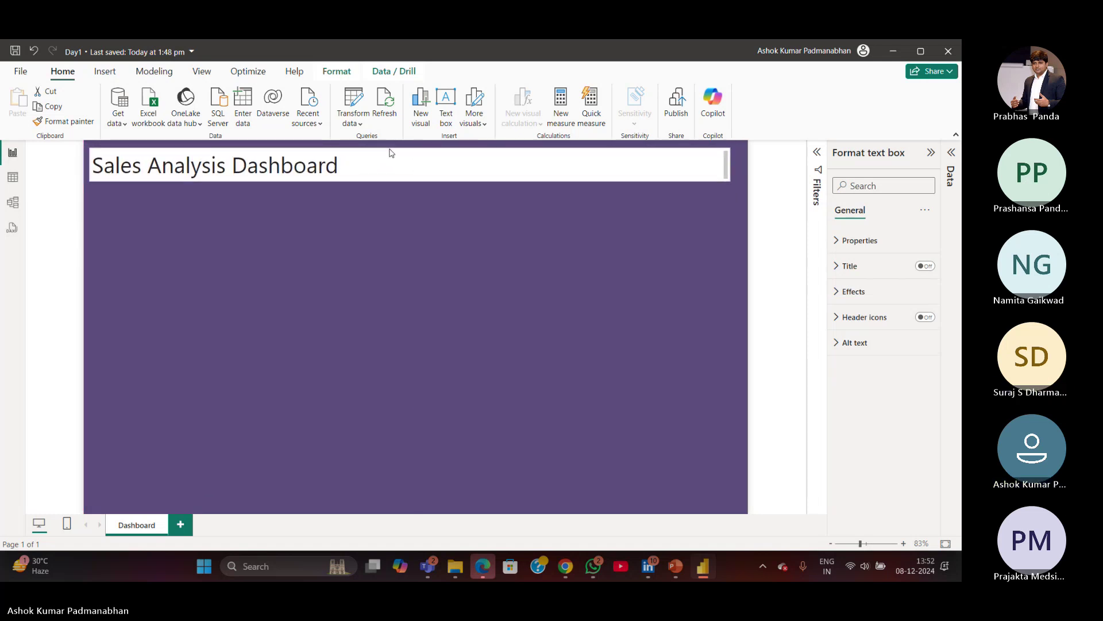
click(389, 153)
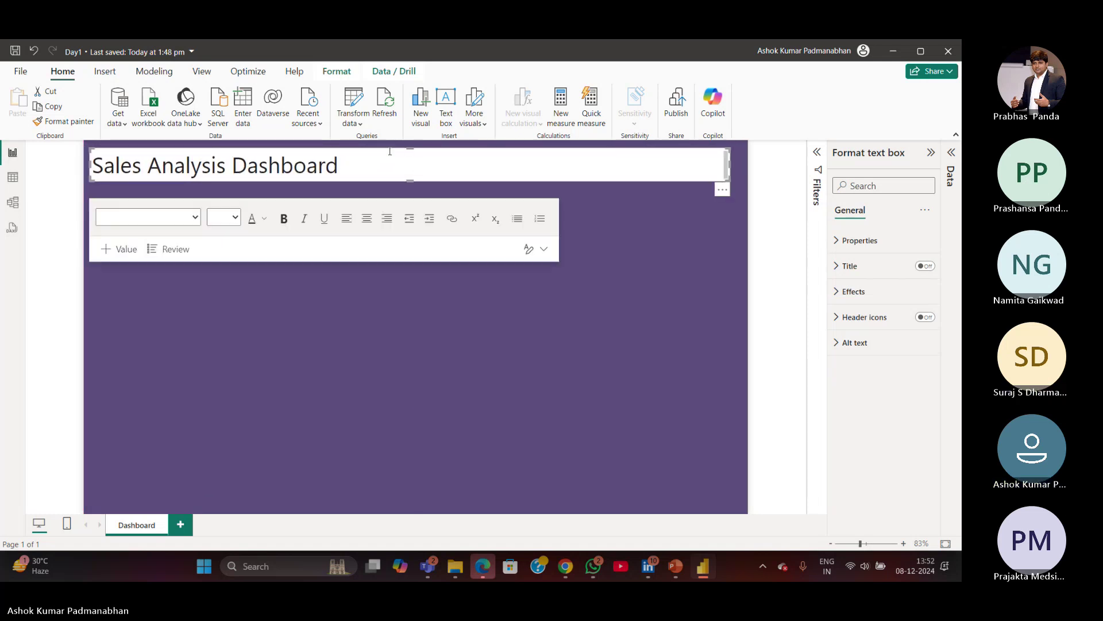
click(467, 346)
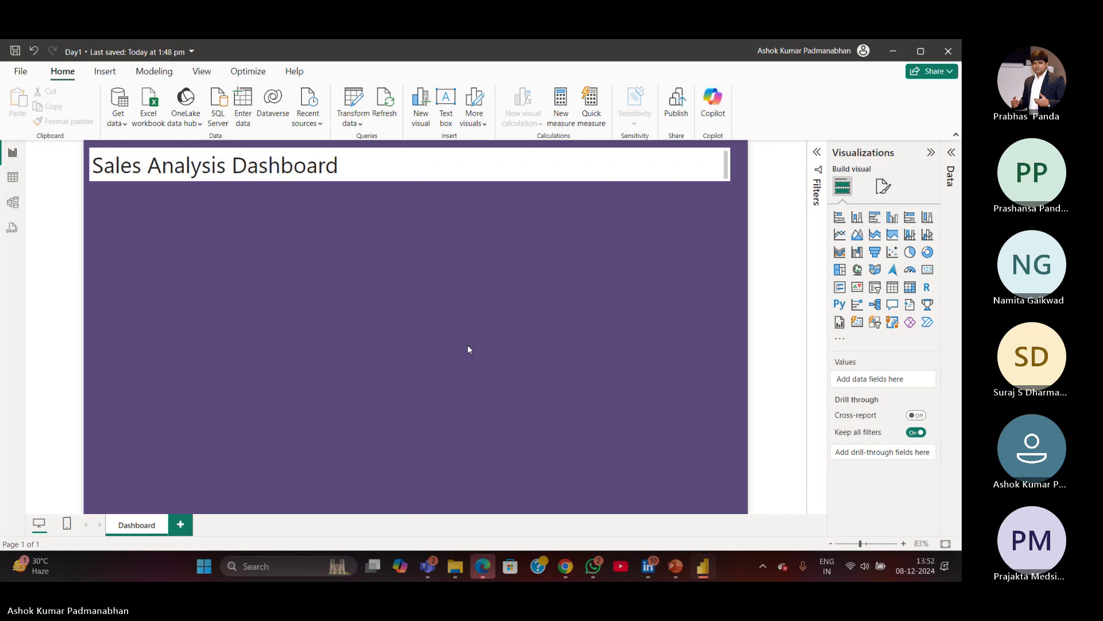
Set the title text box's background color to light blue.
click(384, 181)
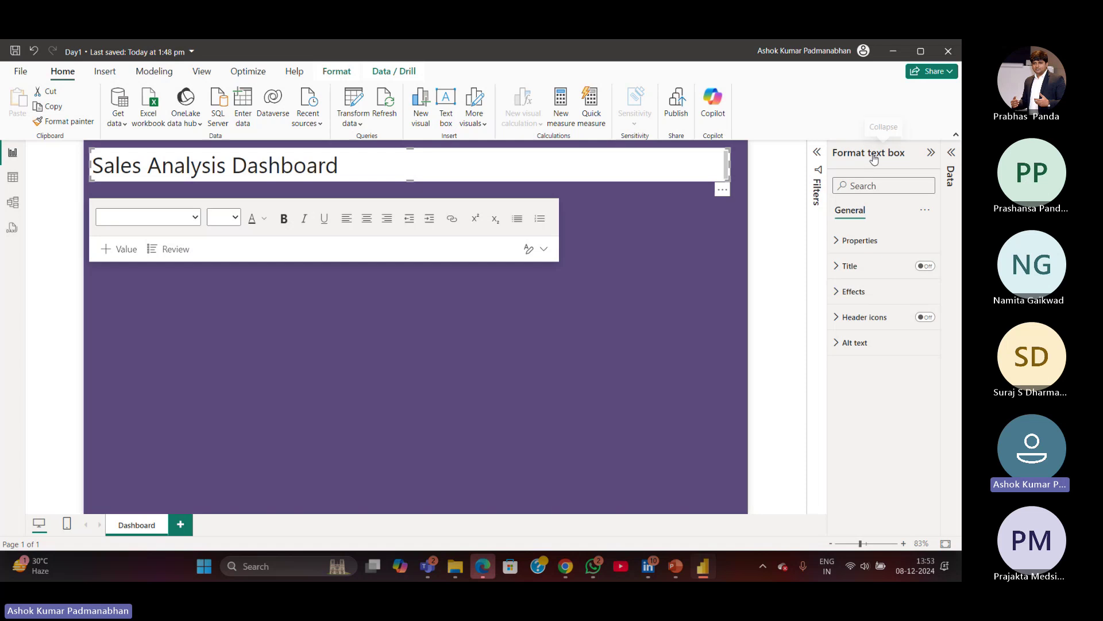
key(ctrl)
key(ctrl)
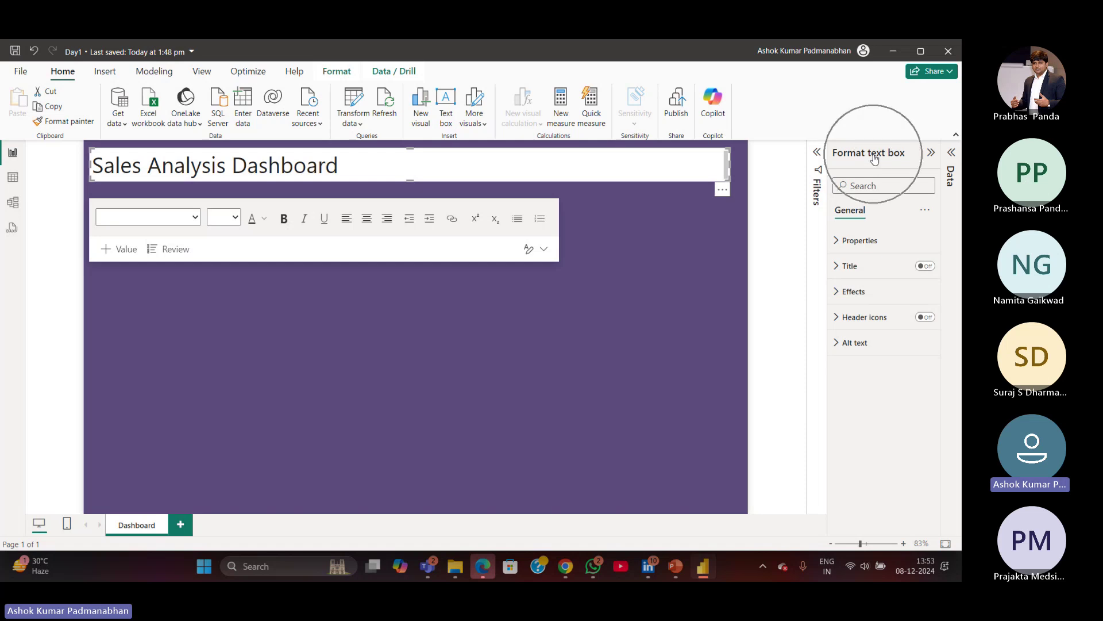
click(836, 293)
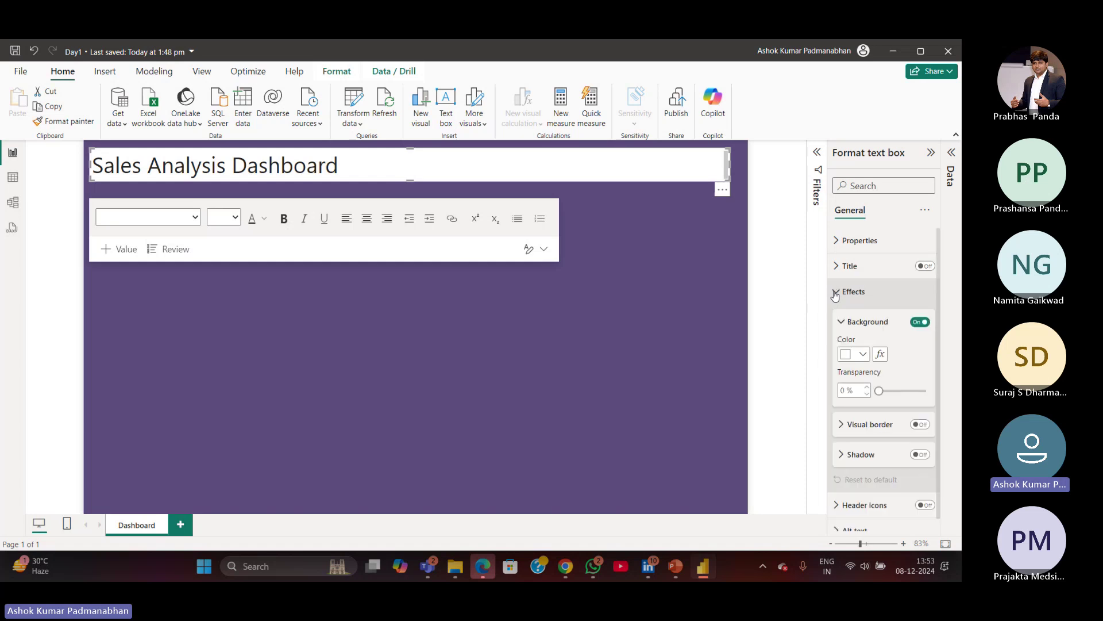
click(865, 355)
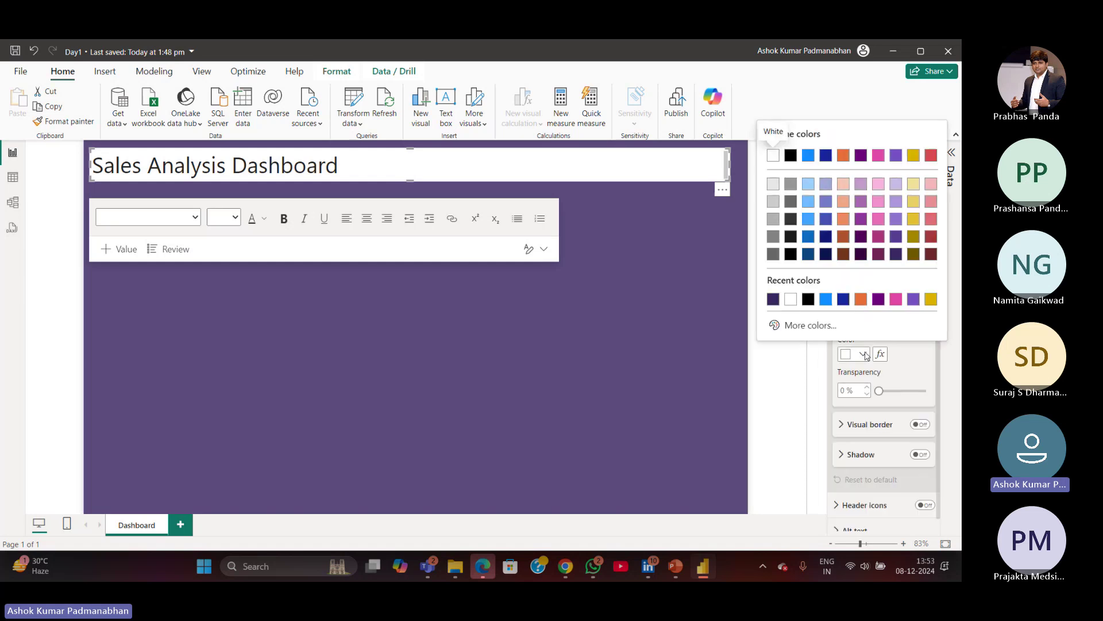
click(808, 184)
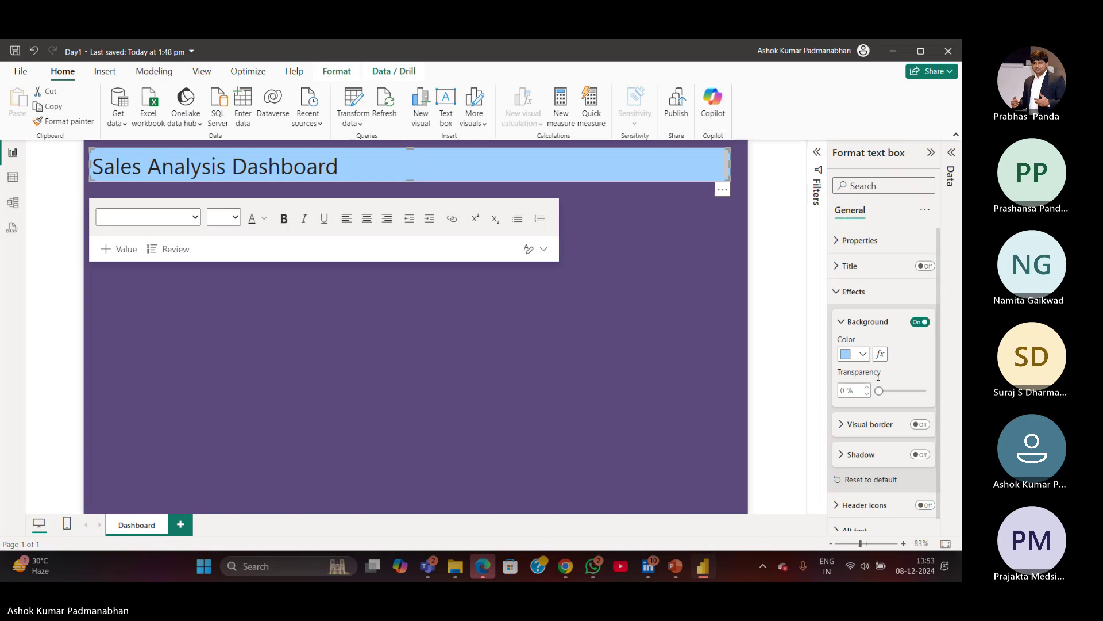
Try a light yellow background color on the title text box, and restore the light blue.
click(863, 360)
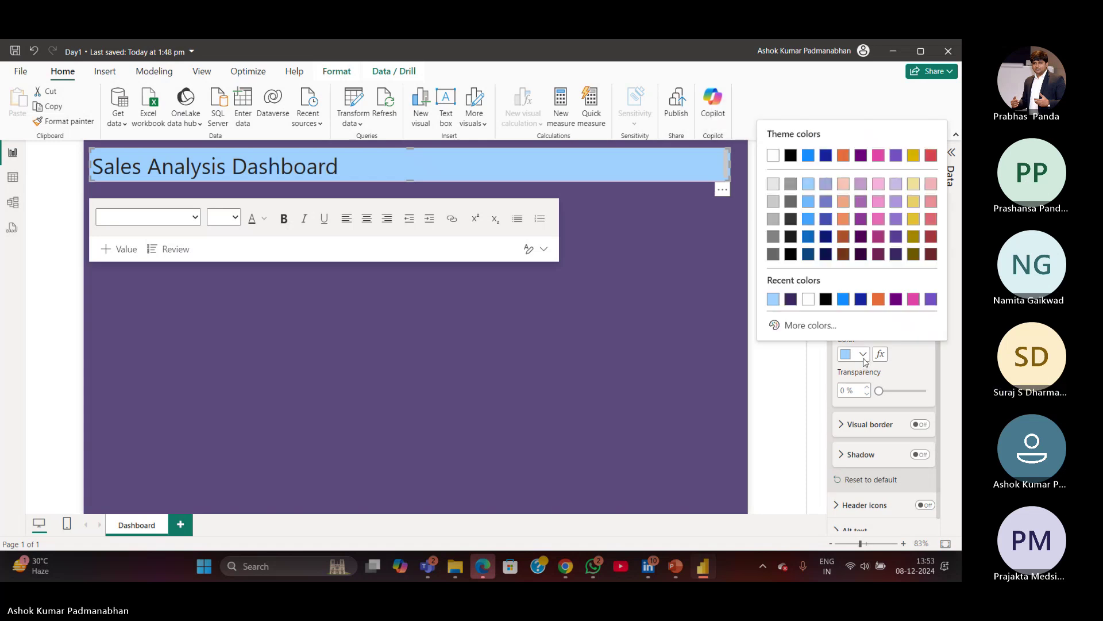
click(914, 185)
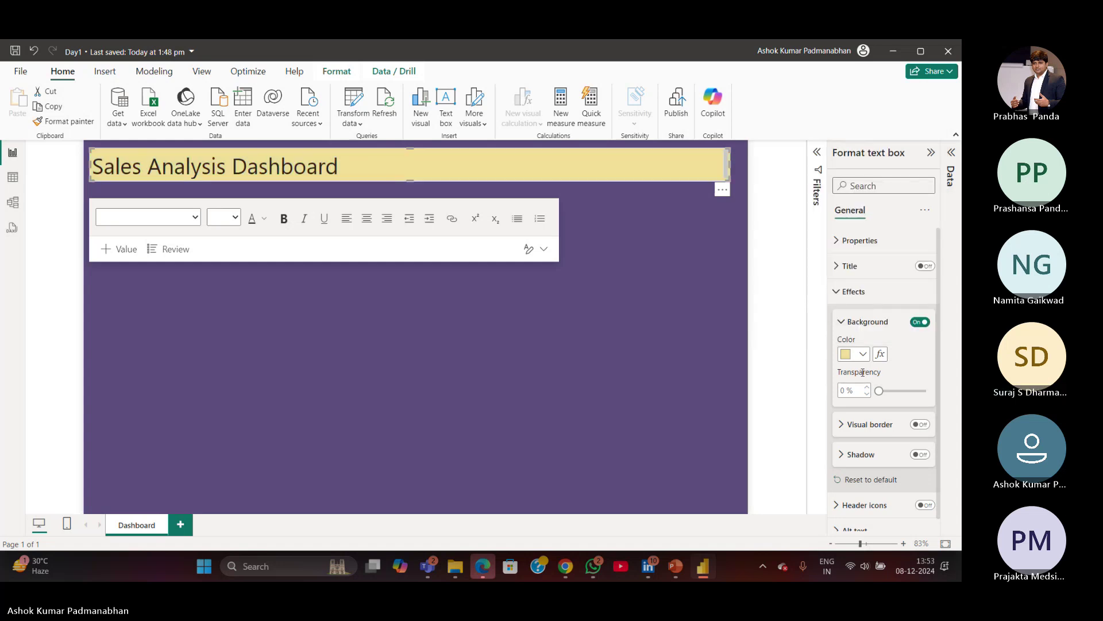
click(862, 355)
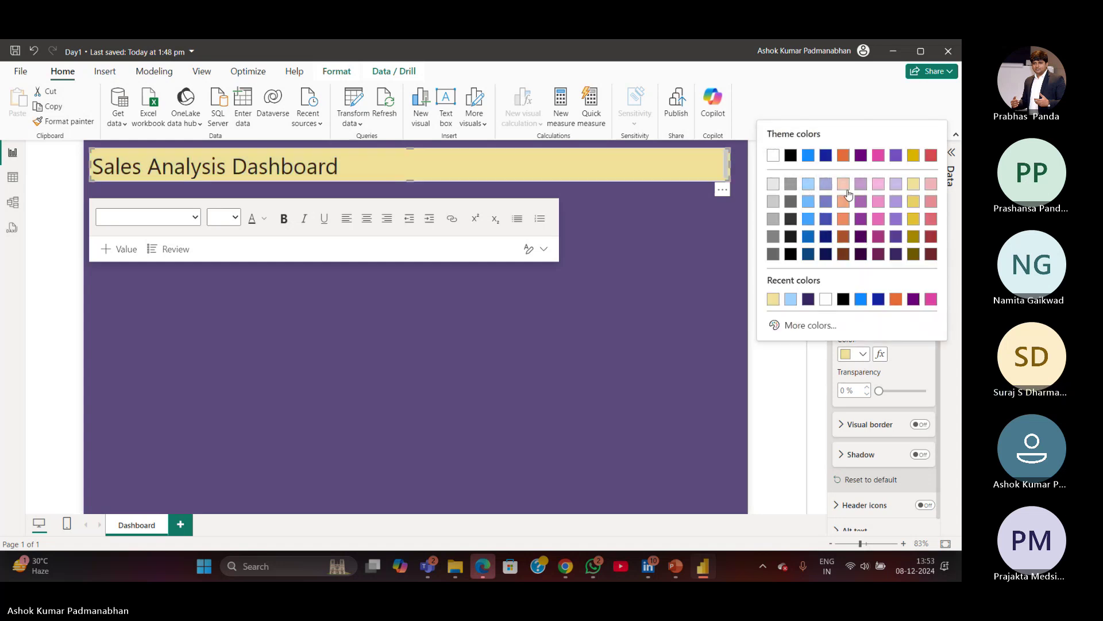
click(808, 185)
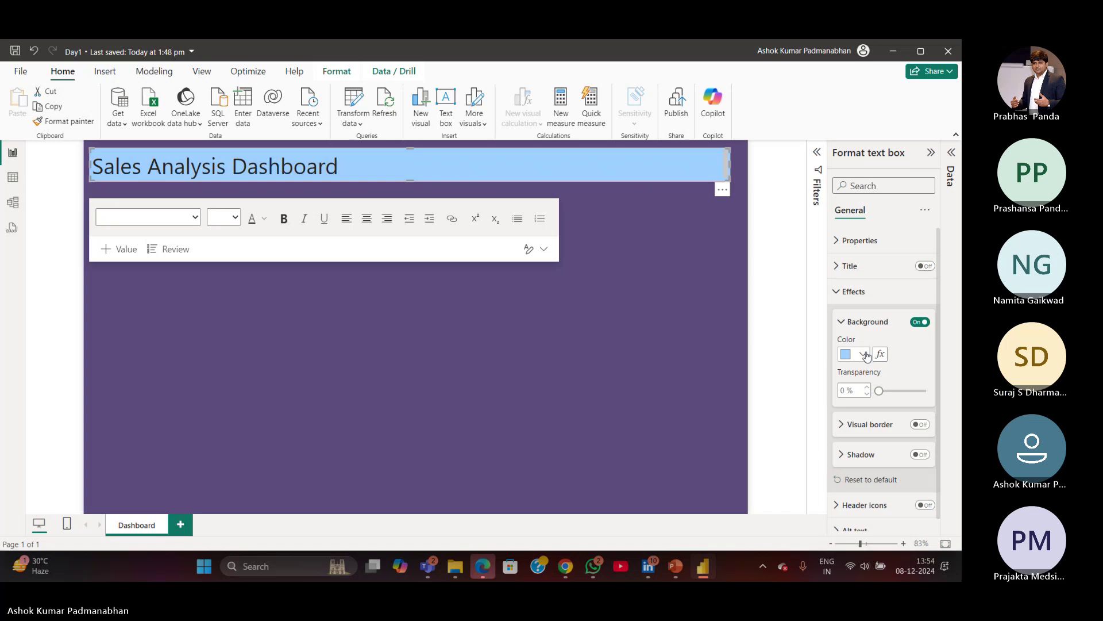
Test typing a few filler characters after "Sales Analysis Dashboard", delete them and deselect the text box.
click(579, 172)
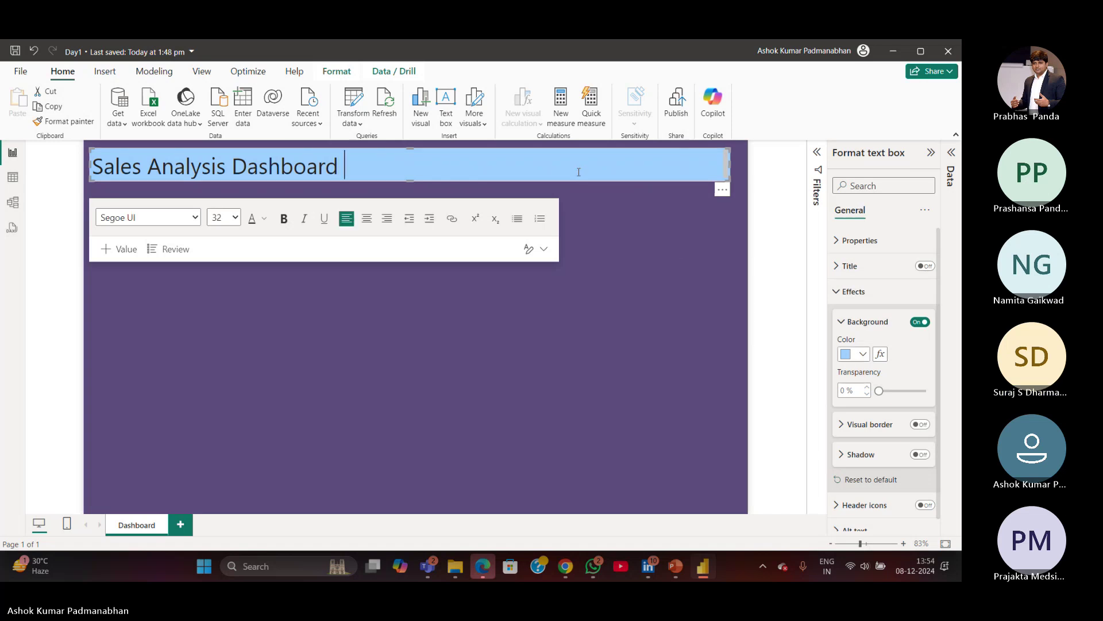
text(ddfgf)
key(BackSpace)
key(BackSpace)
key(BackSpace)
key(BackSpace)
key(BackSpace)
key(BackSpace)
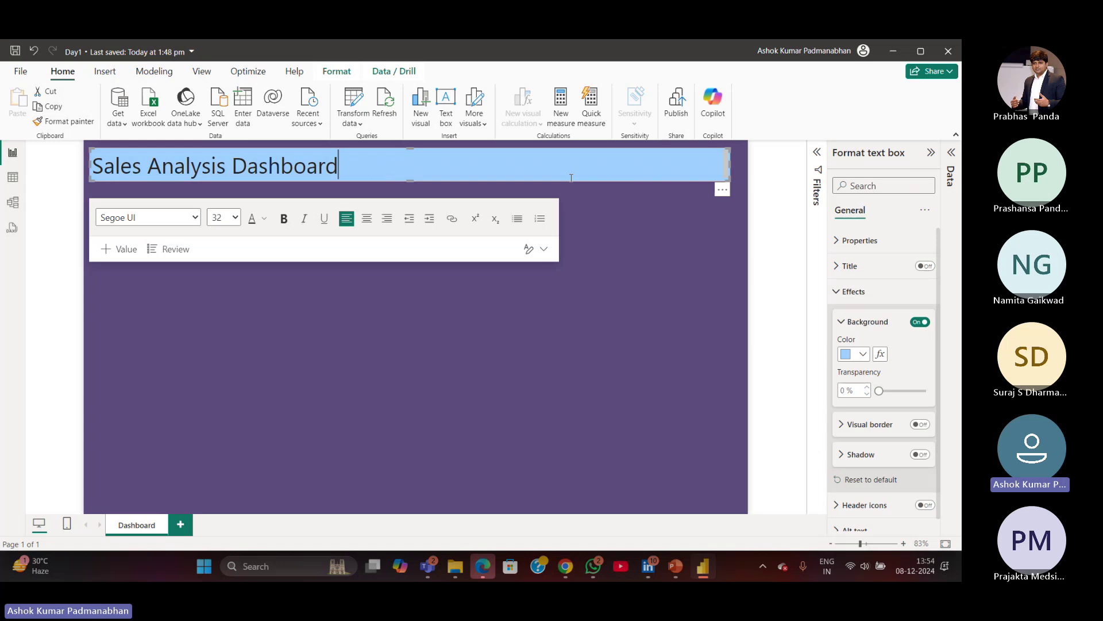
click(662, 375)
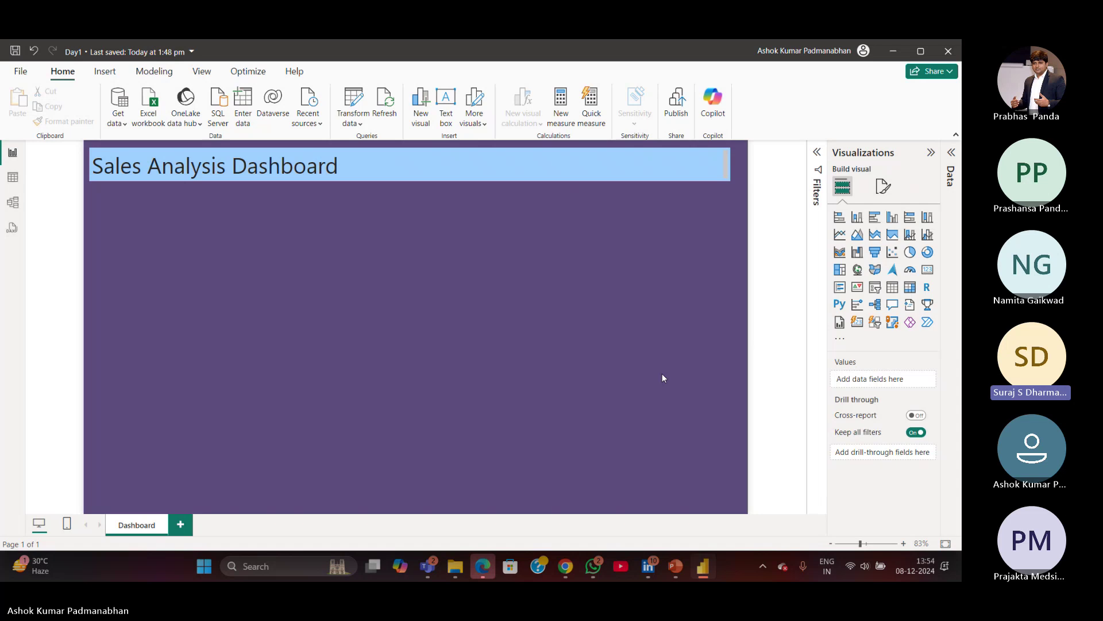
Turn on the visual border of the title text box and set its rounded corners to 15 px.
click(436, 180)
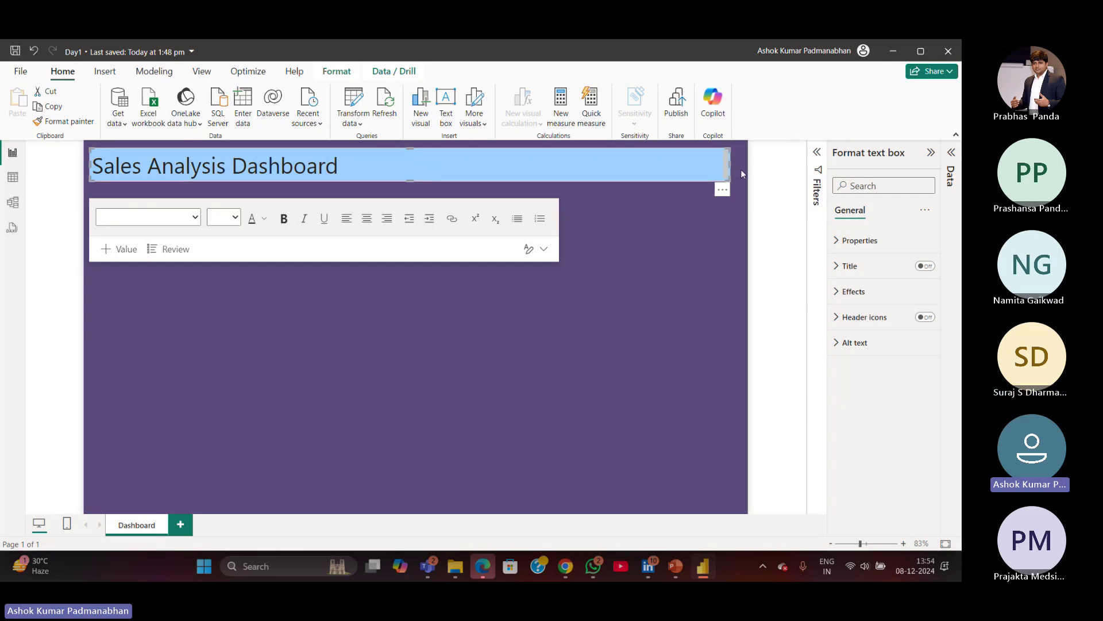
click(836, 294)
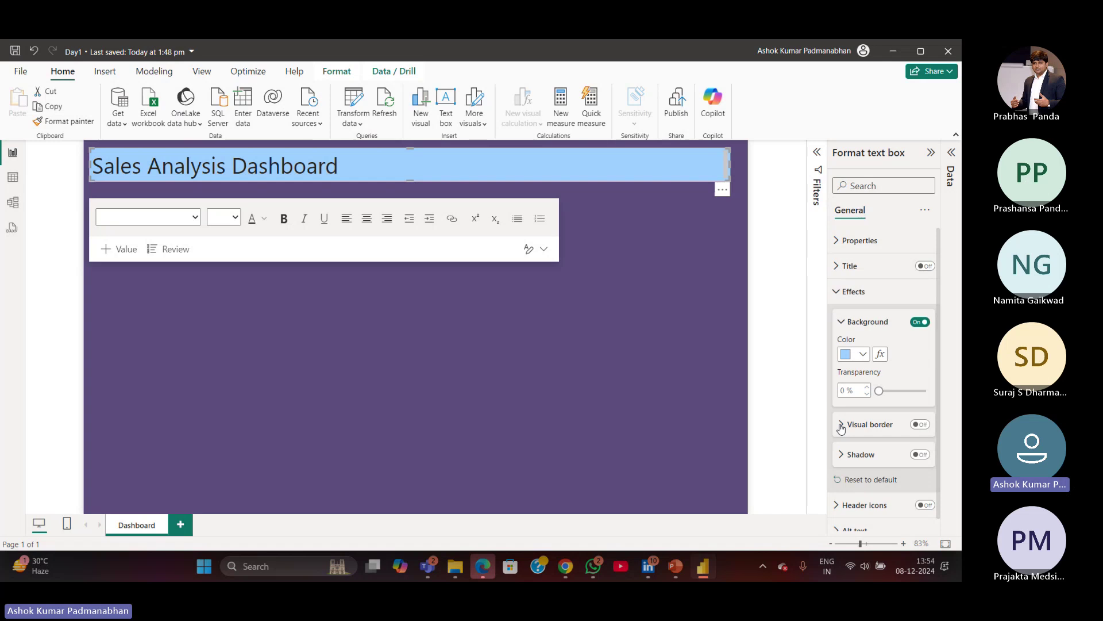
click(841, 322)
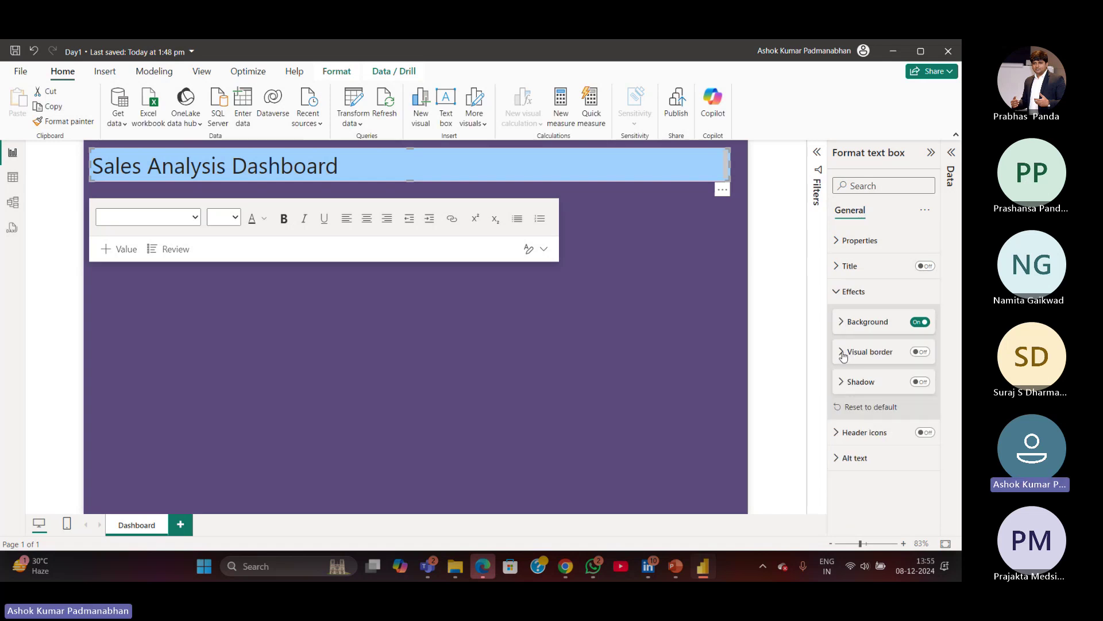
click(919, 353)
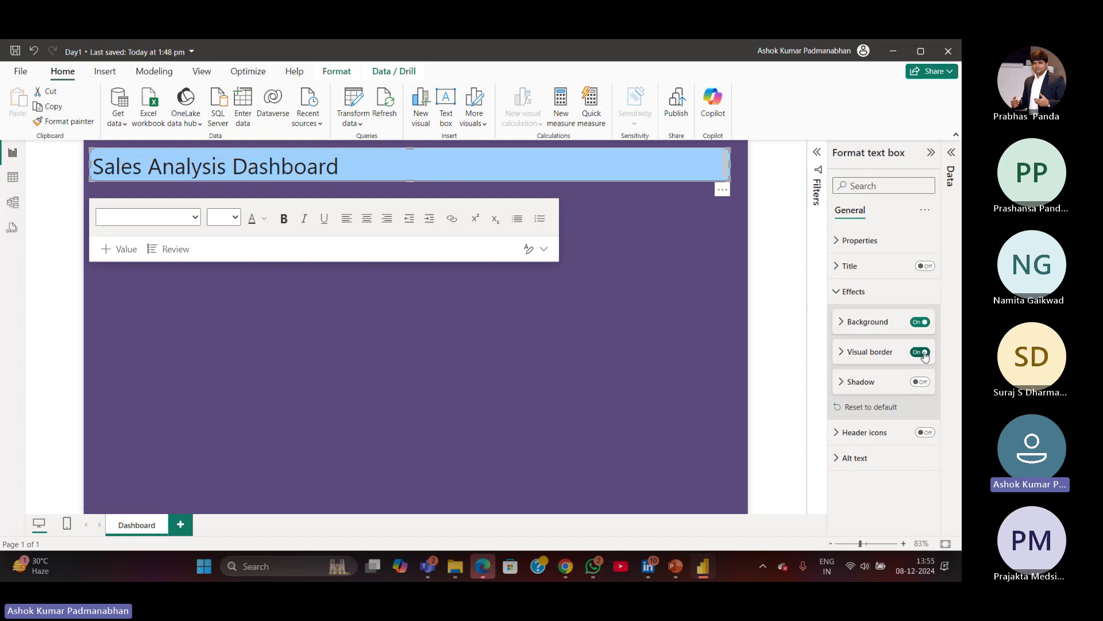
click(842, 353)
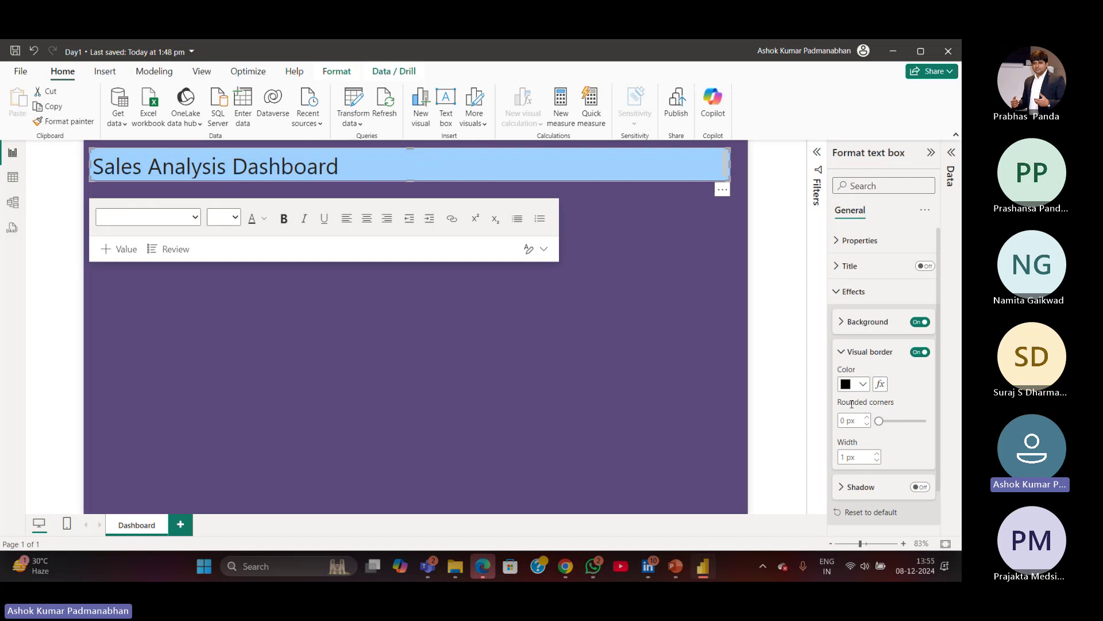
drag(880, 421, 902, 422)
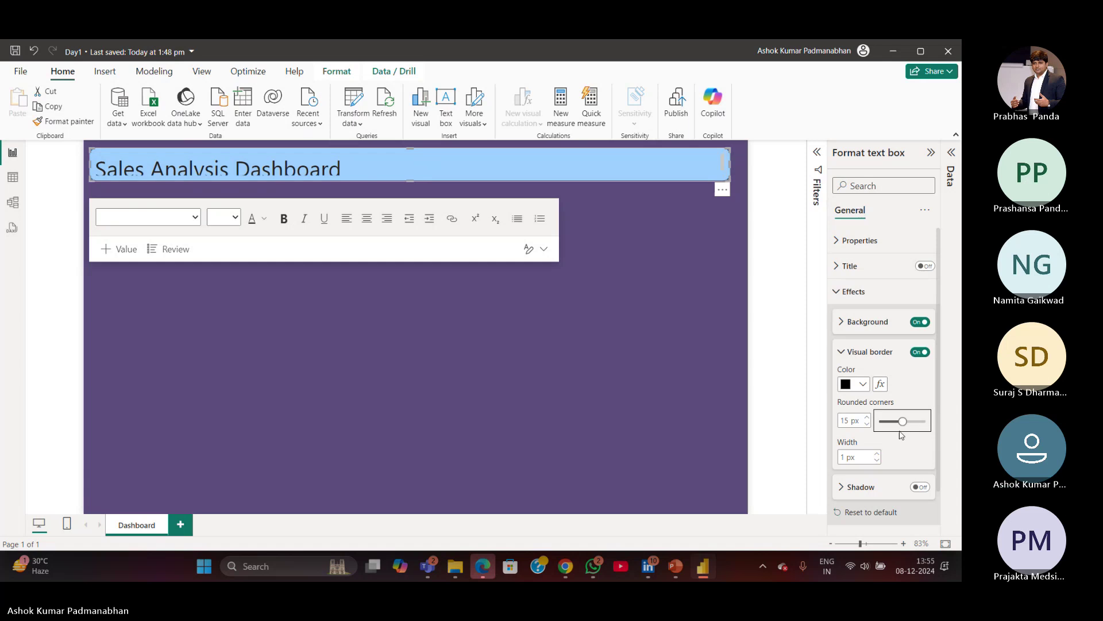
click(681, 298)
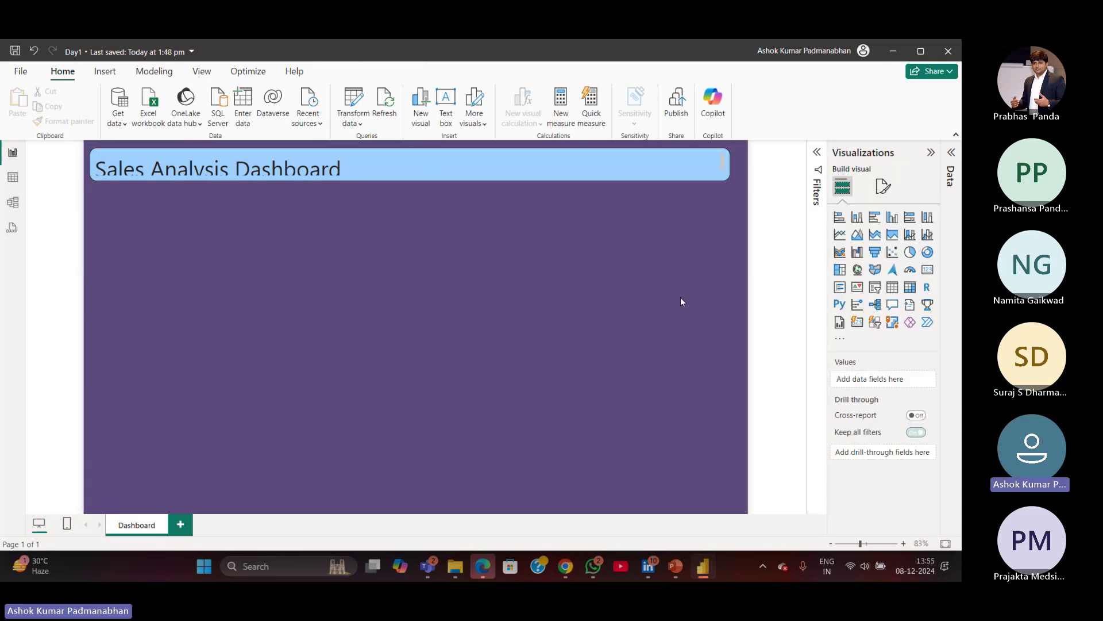
Increase the title text box's height slightly by extending its lower edge so the title text fits.
click(410, 180)
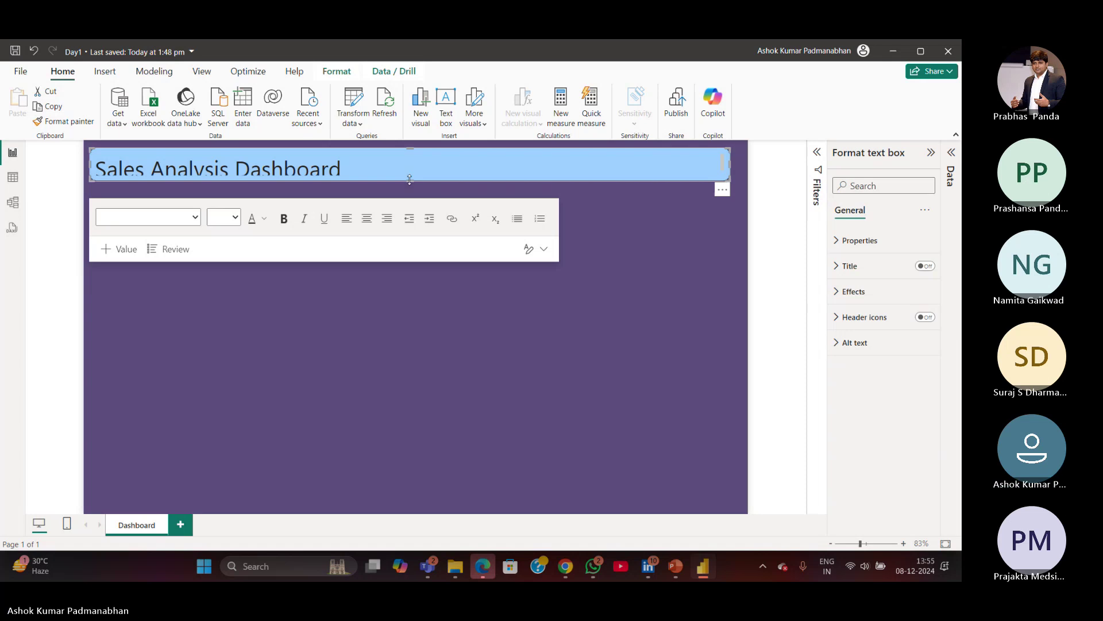
drag(409, 184, 410, 191)
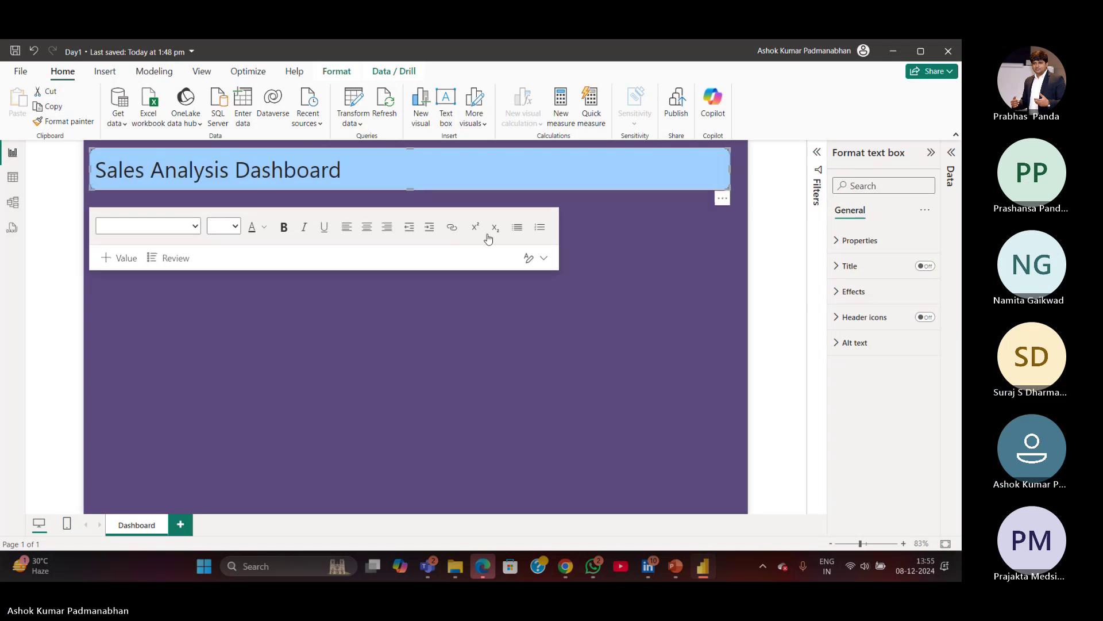
click(629, 259)
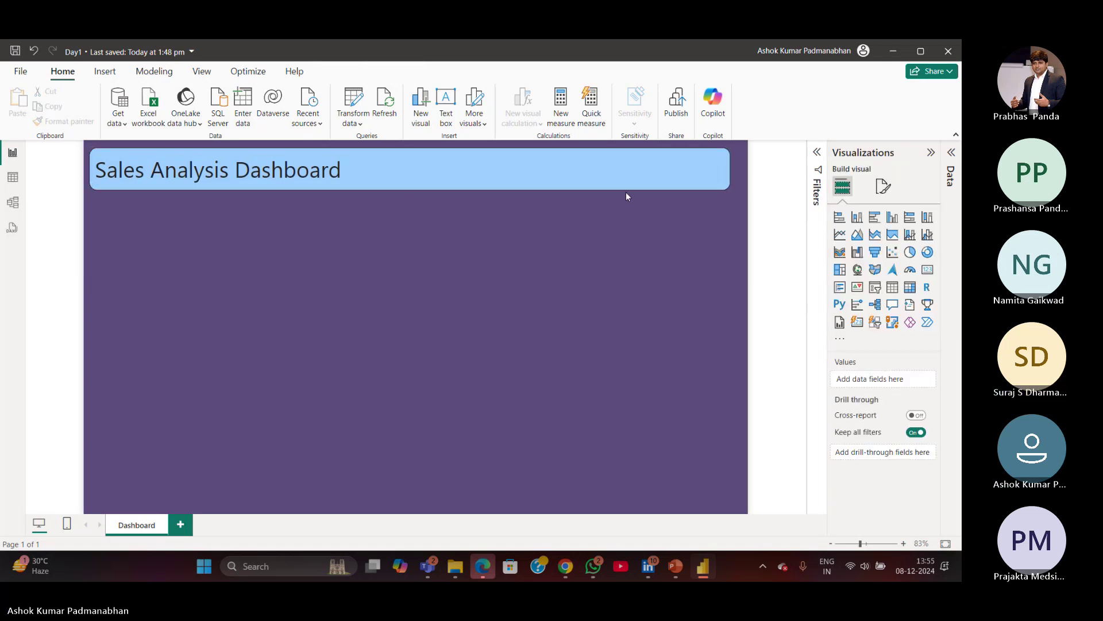
Change the title text box's visual border color to white.
click(626, 189)
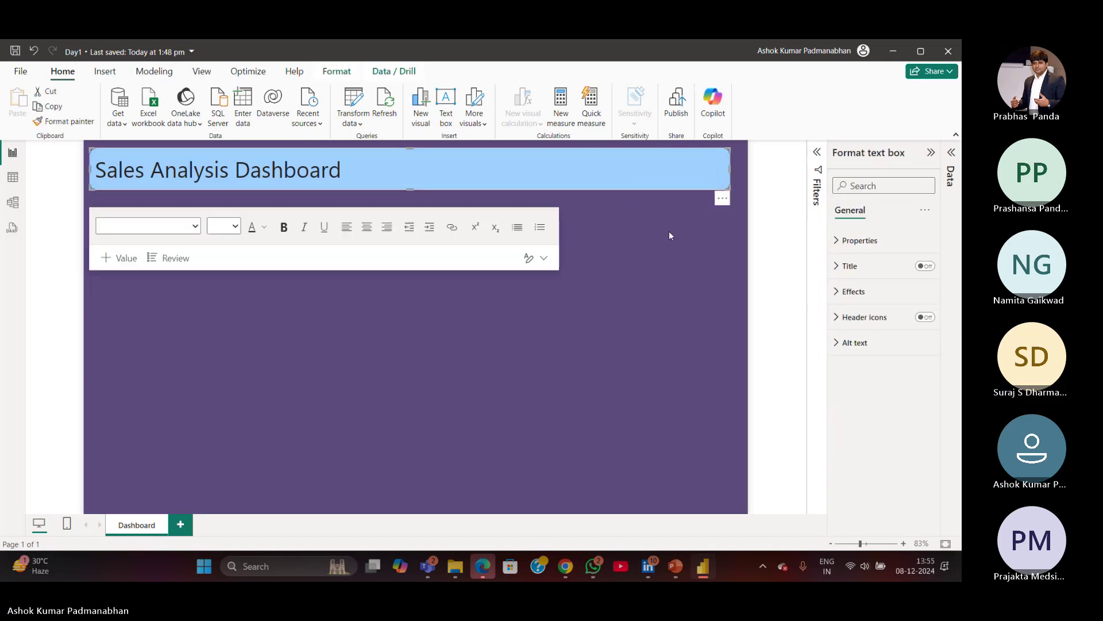
click(852, 291)
click(849, 424)
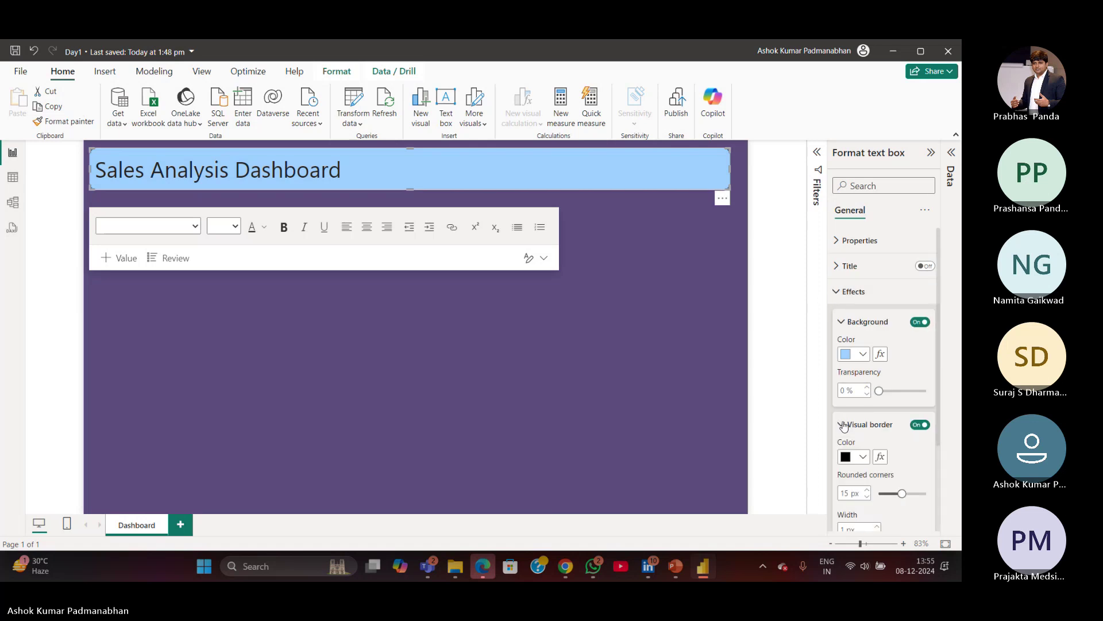
scroll(856, 413, down, 2)
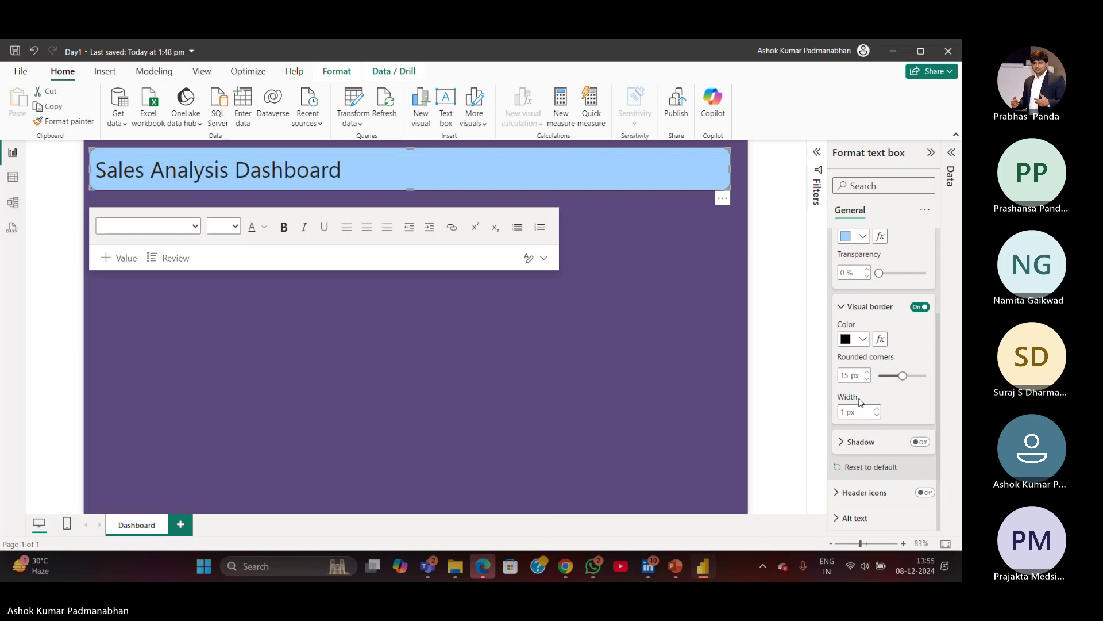
click(863, 341)
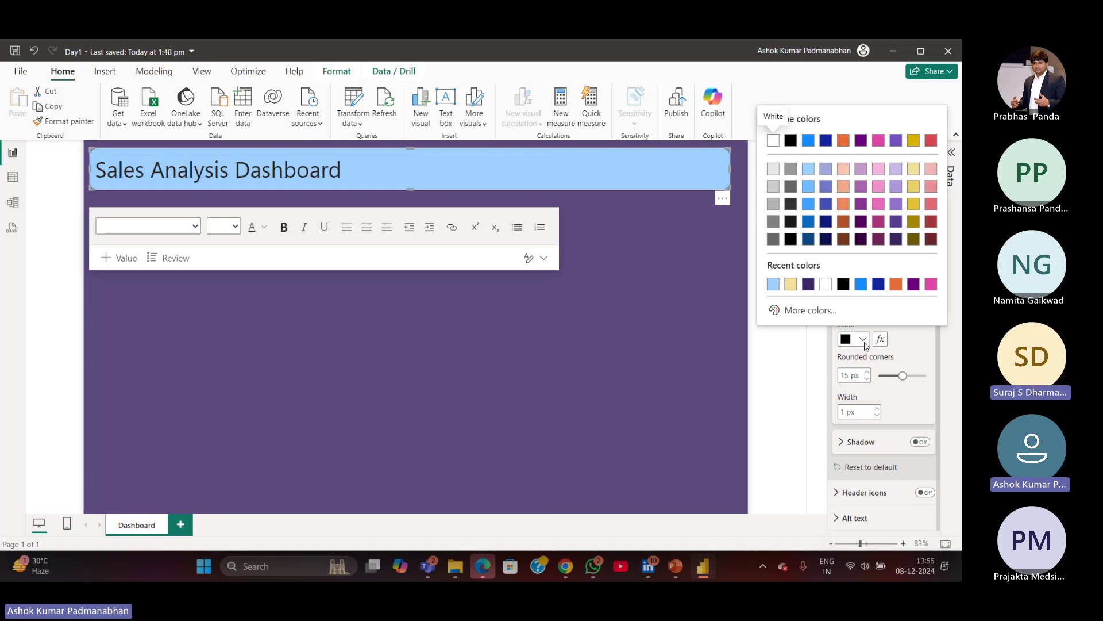
click(824, 285)
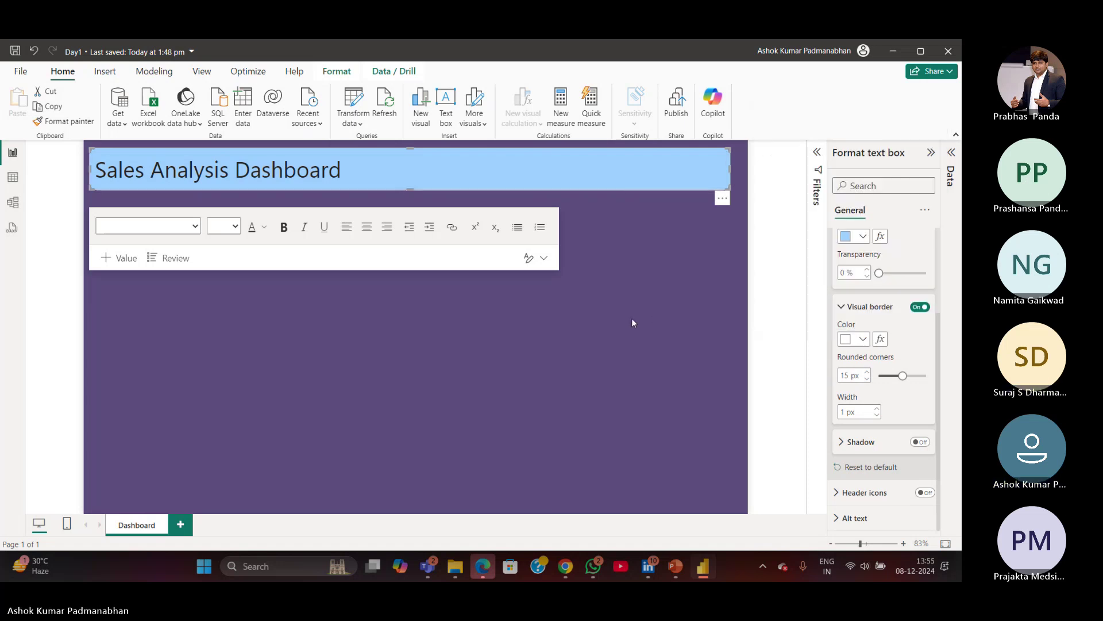
click(632, 322)
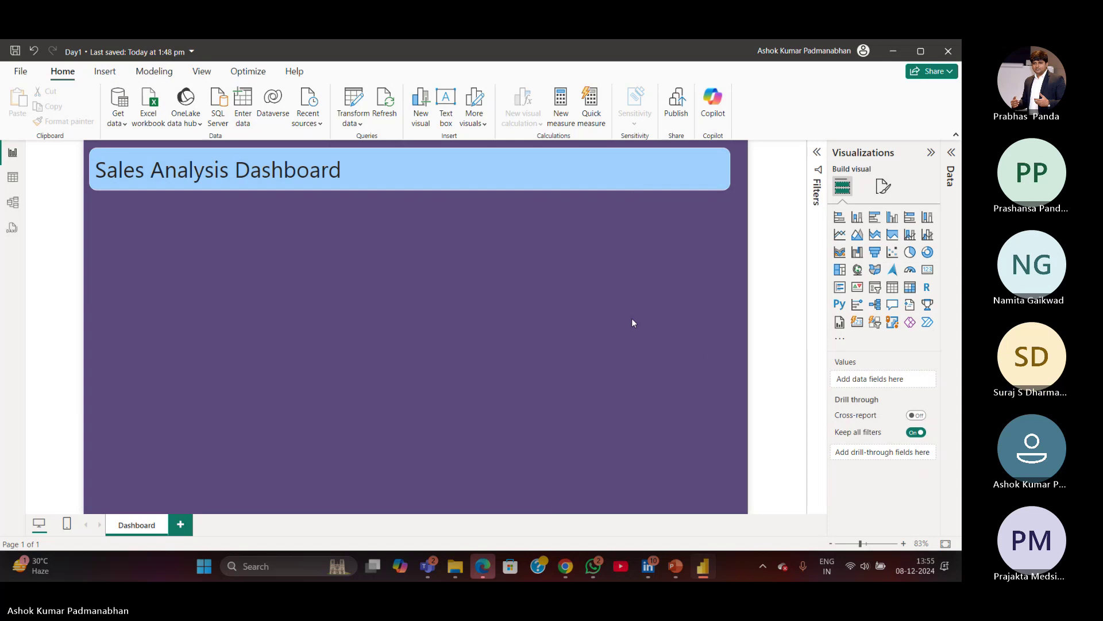
Set the title text box's visual border width to 2 px and save the report.
click(632, 188)
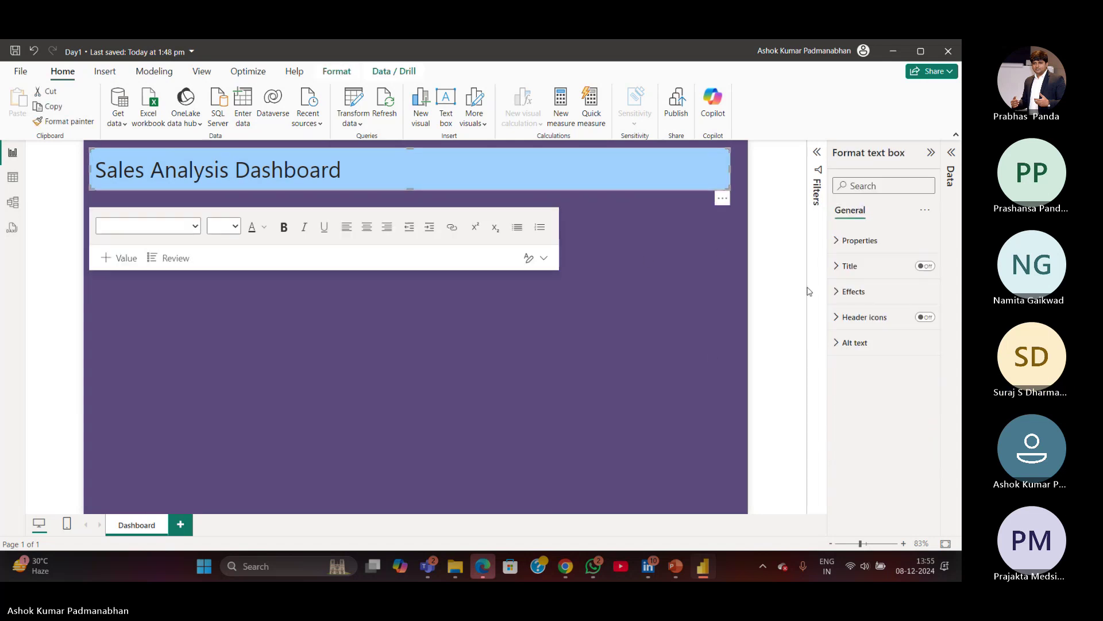
click(844, 292)
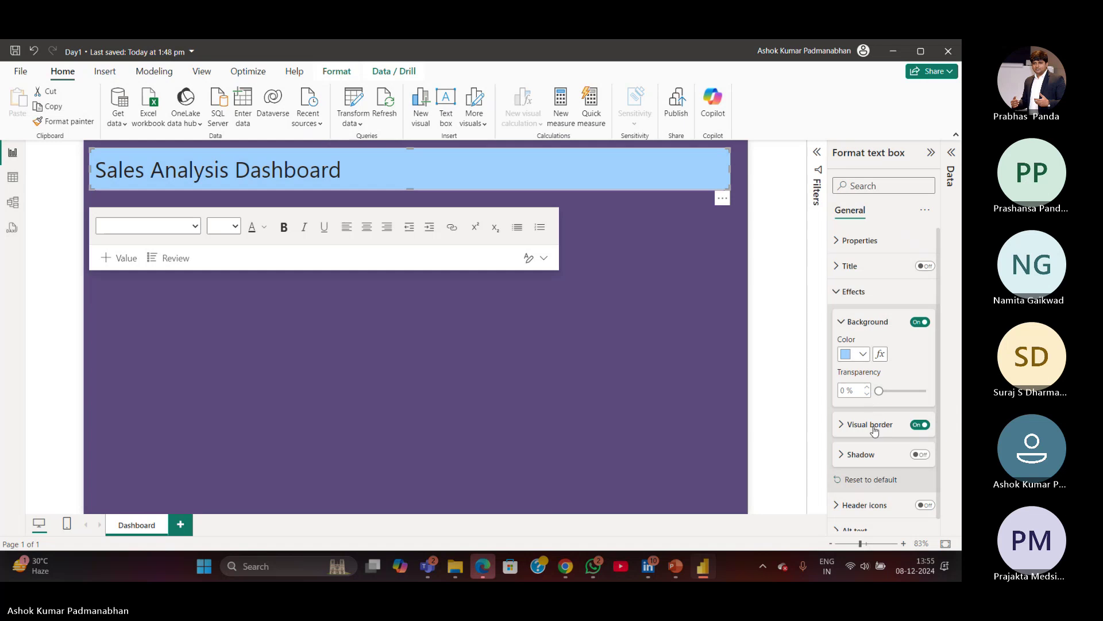
click(871, 426)
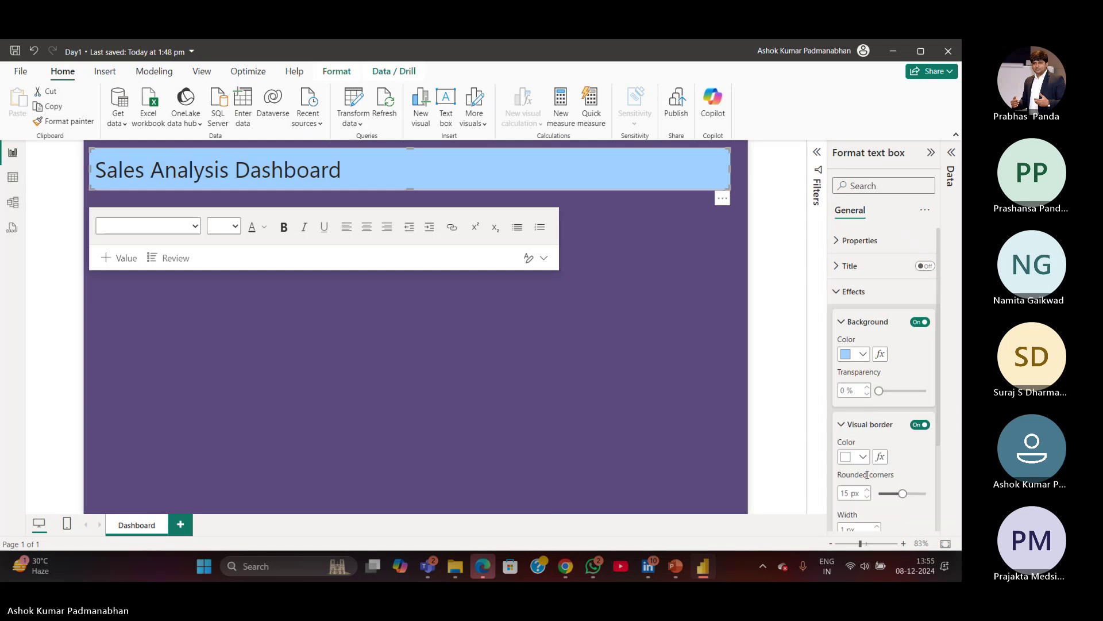
drag(938, 415, 938, 473)
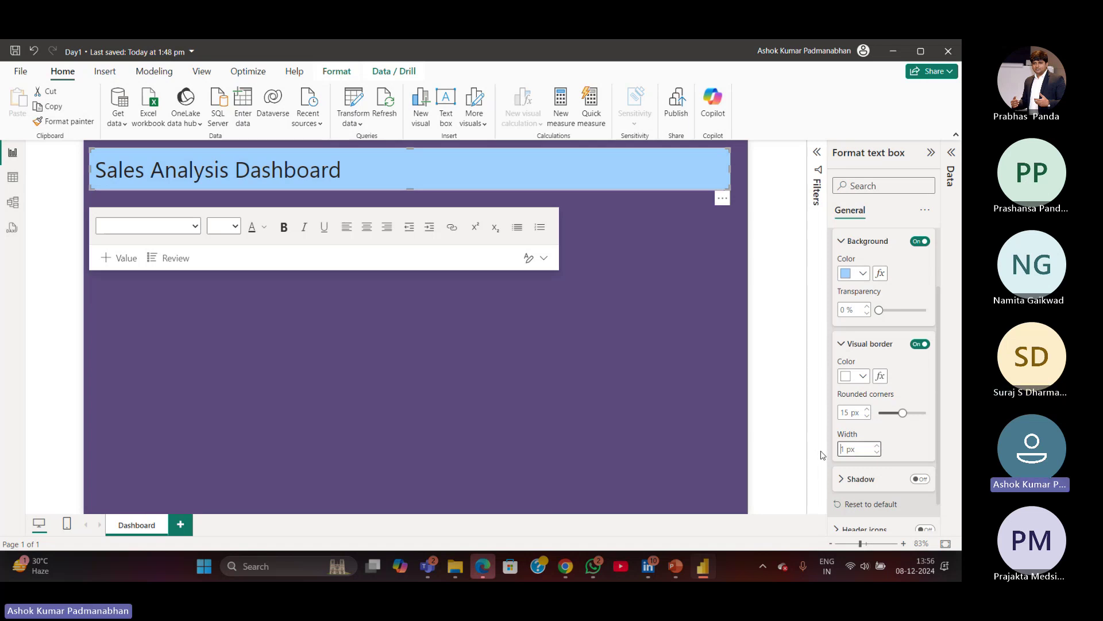
key(Up)
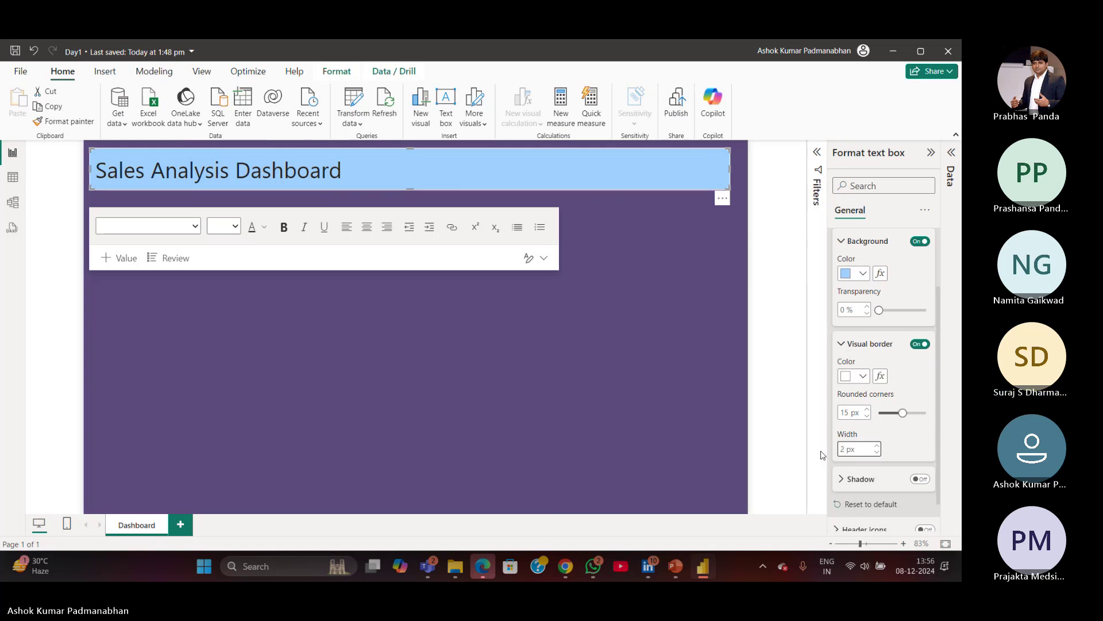
click(660, 253)
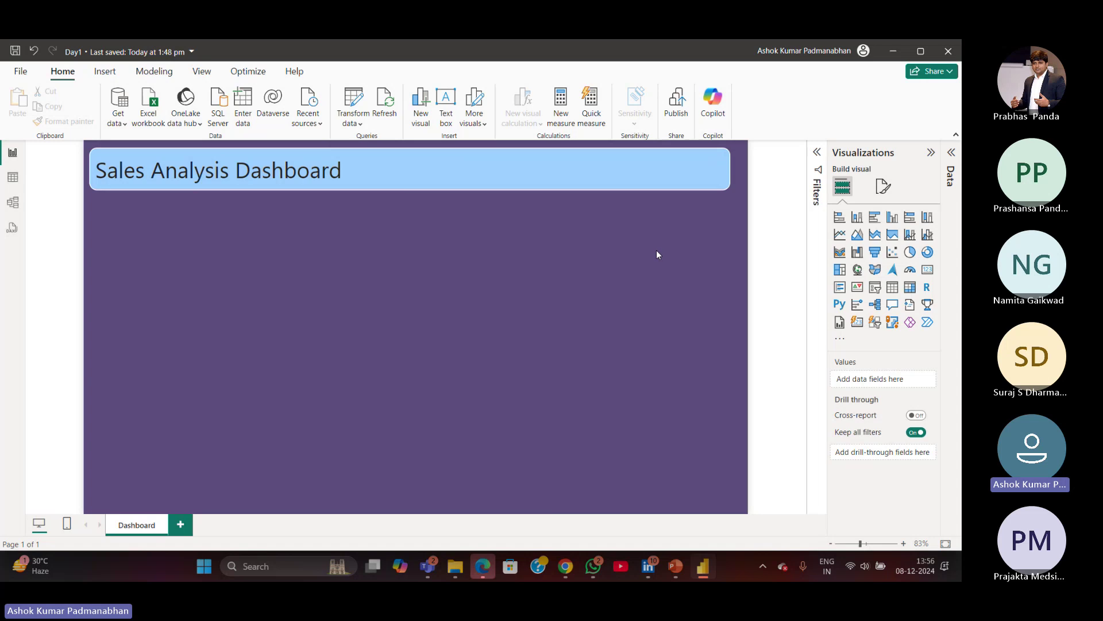
click(16, 50)
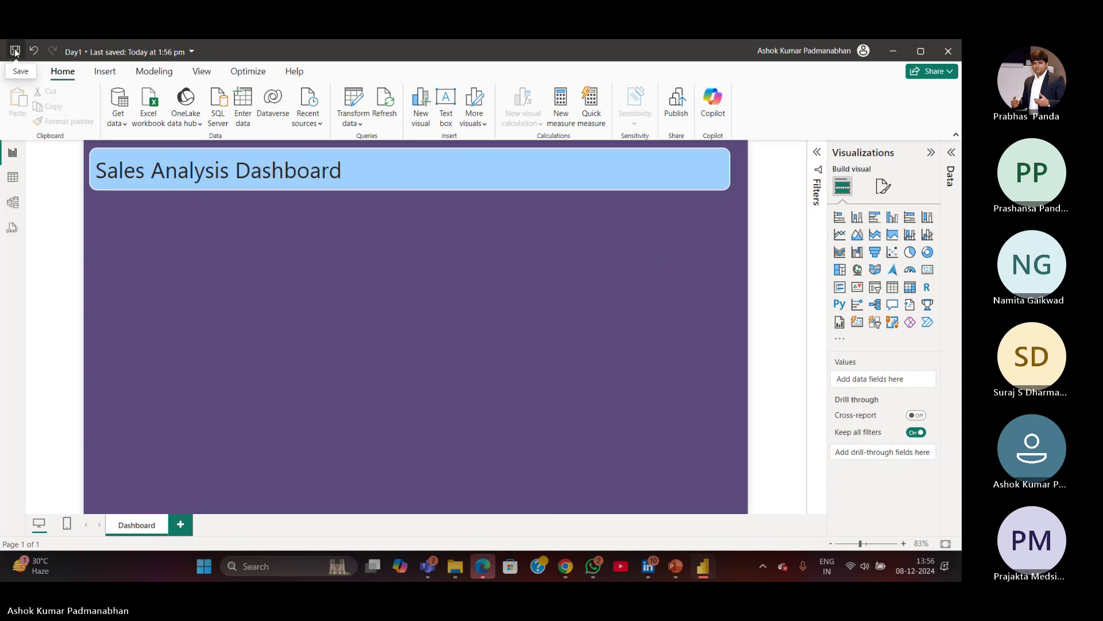
Reopen the title text box's visual border settings to review its color, rounded corners and width.
click(443, 189)
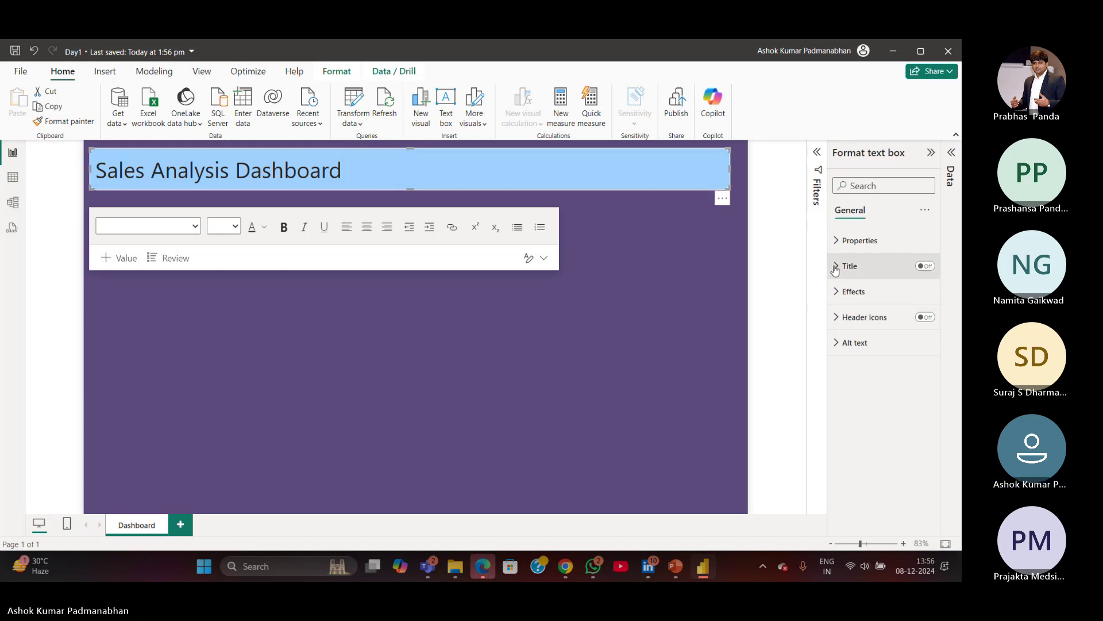
click(860, 163)
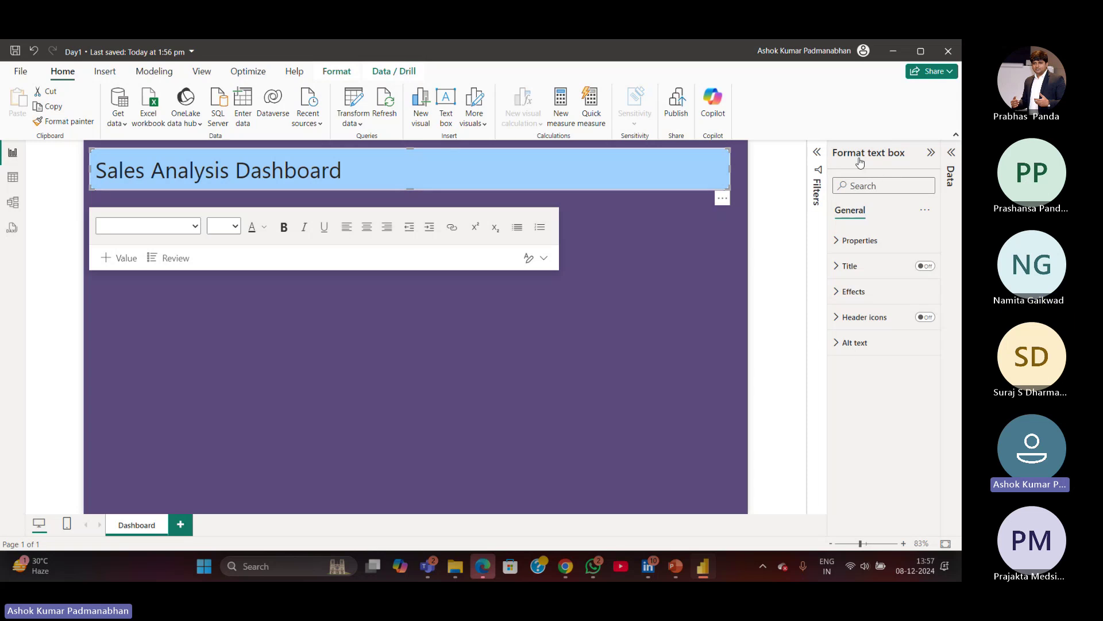
click(836, 295)
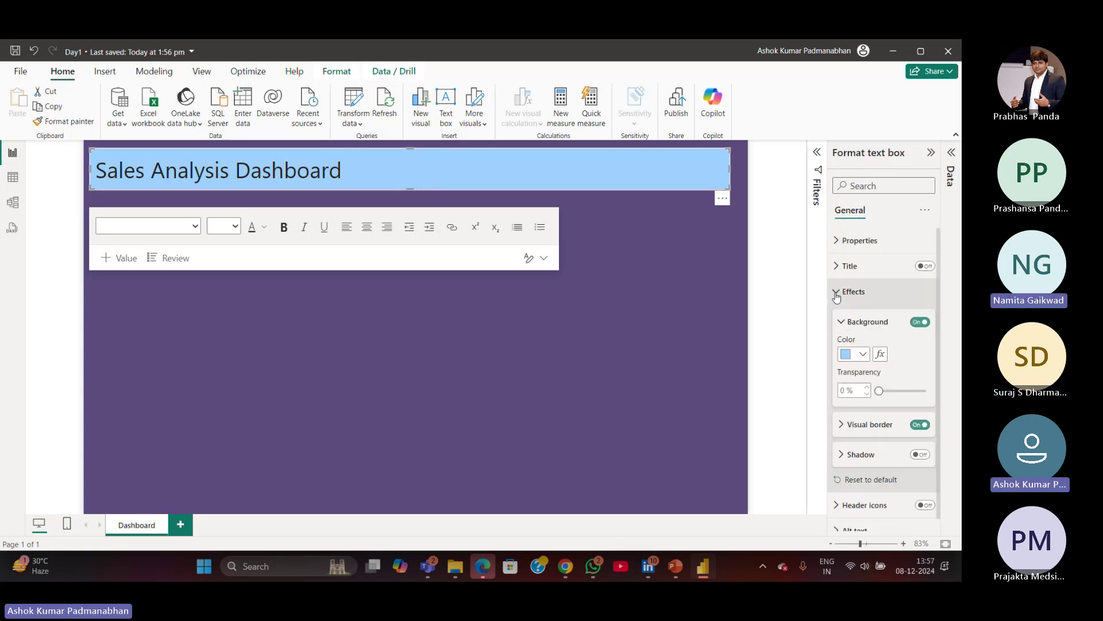
click(843, 325)
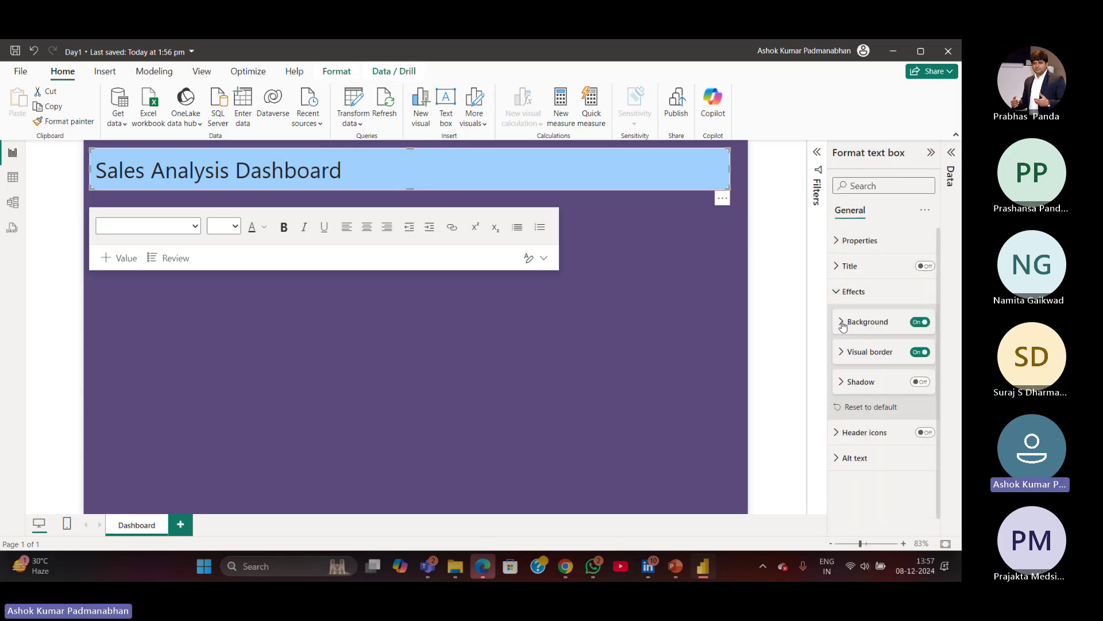
click(843, 352)
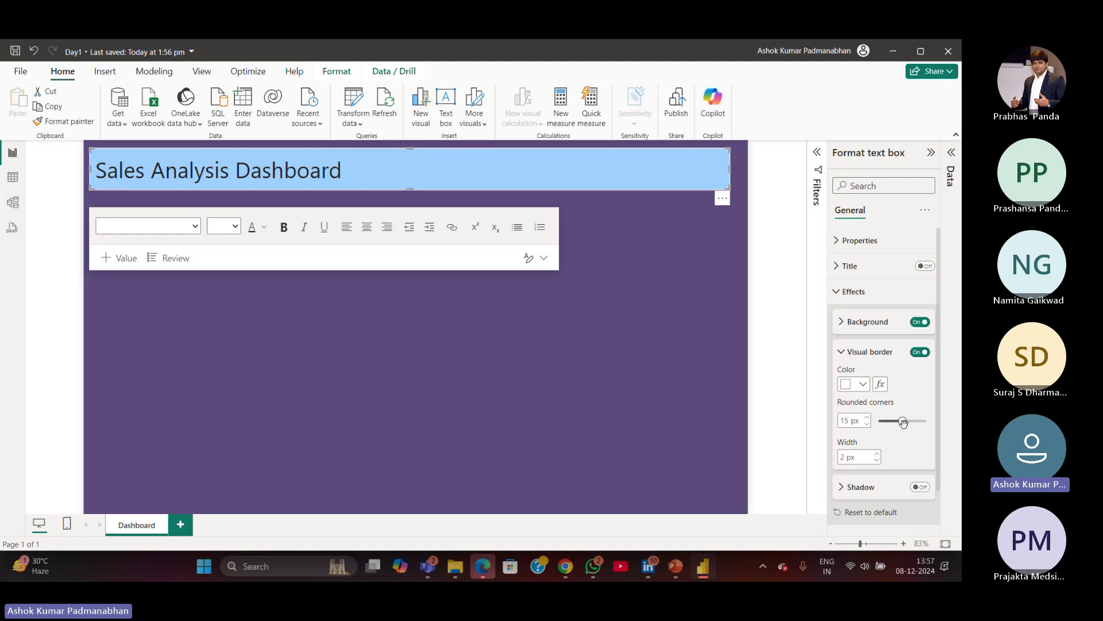
Try 1 px rounded corners on the title text box's visual border, and restore them to 15 px.
drag(903, 421, 881, 422)
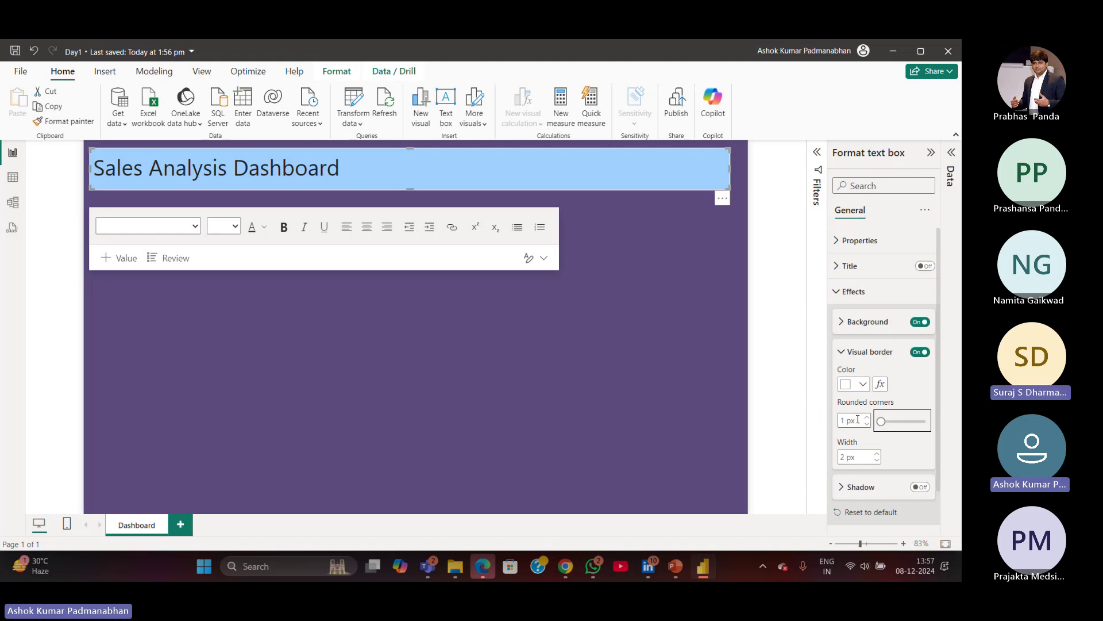
drag(882, 423, 902, 427)
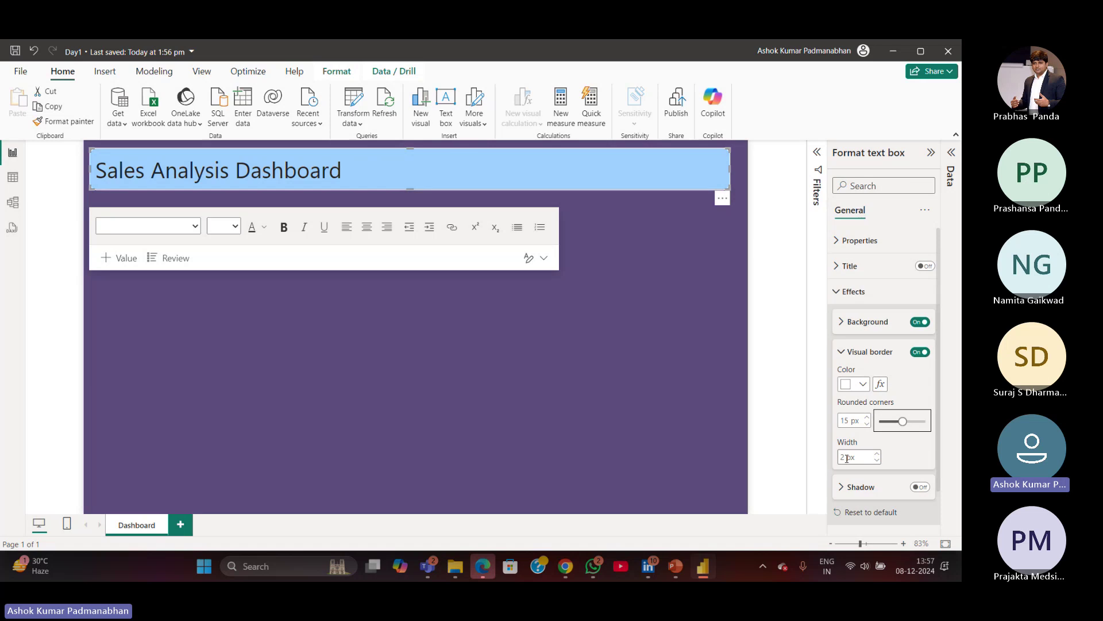
click(662, 344)
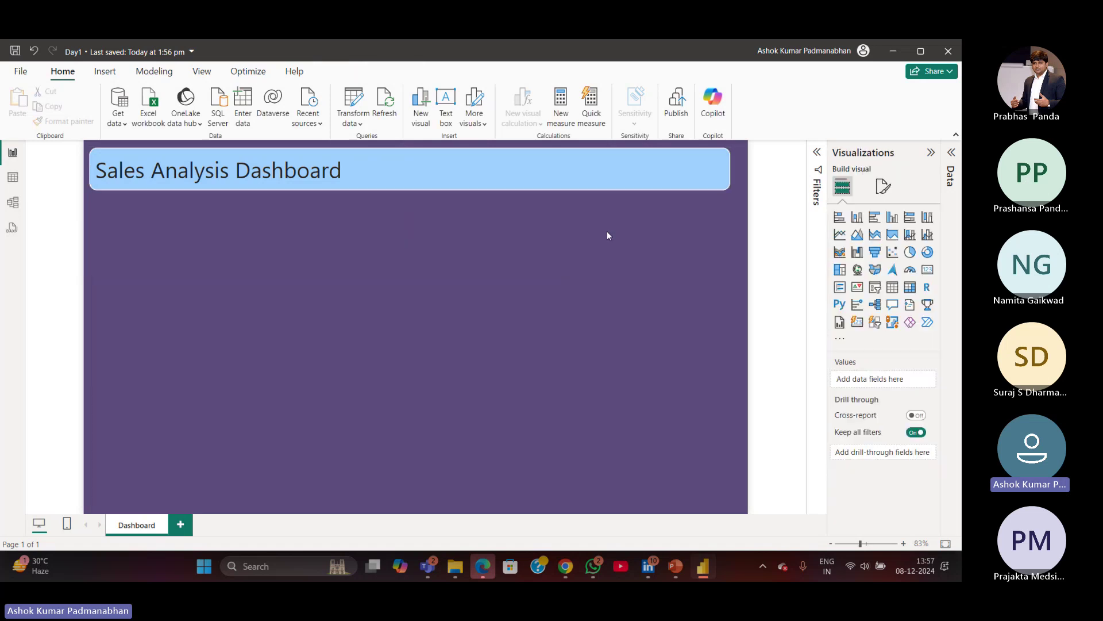
Review the title text box's background and visual border effects, including the available border colors.
click(658, 191)
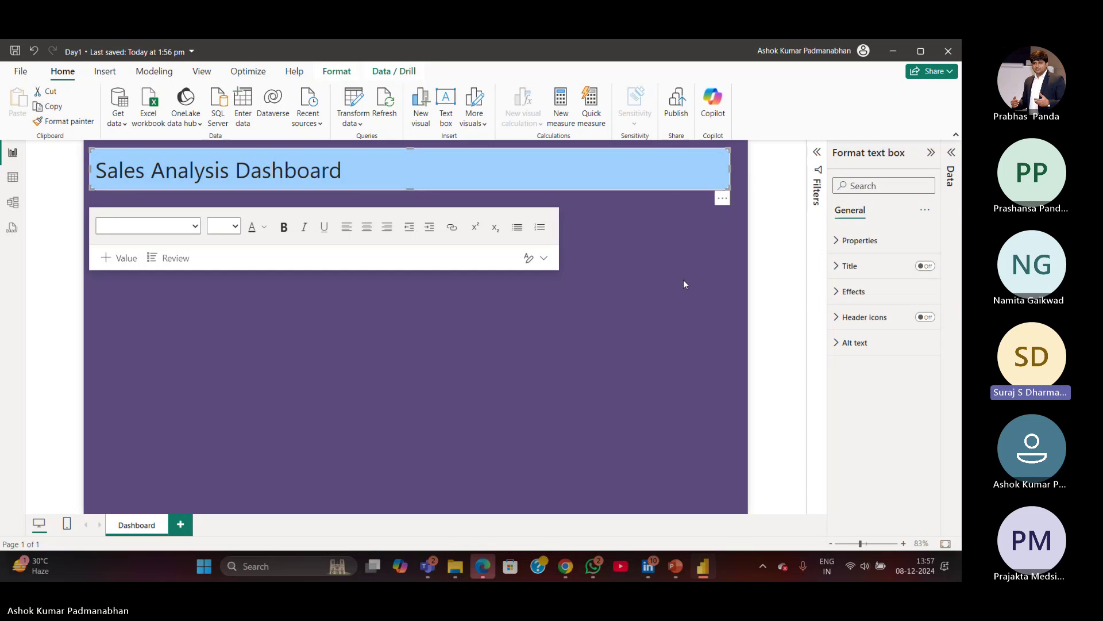
click(836, 292)
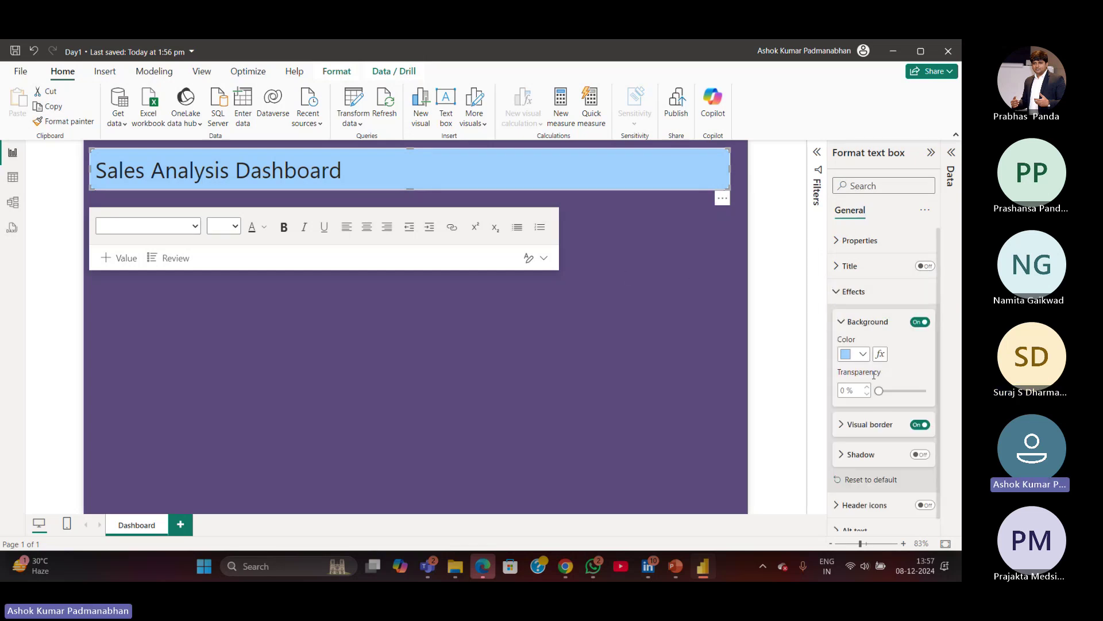
click(841, 425)
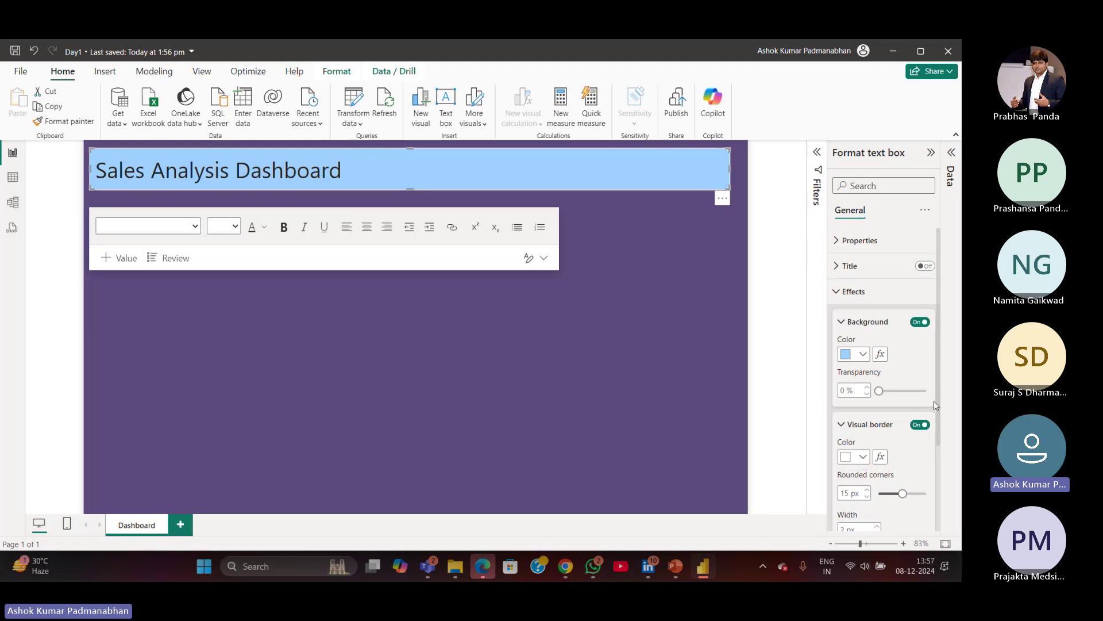
scroll(925, 405, down, 2)
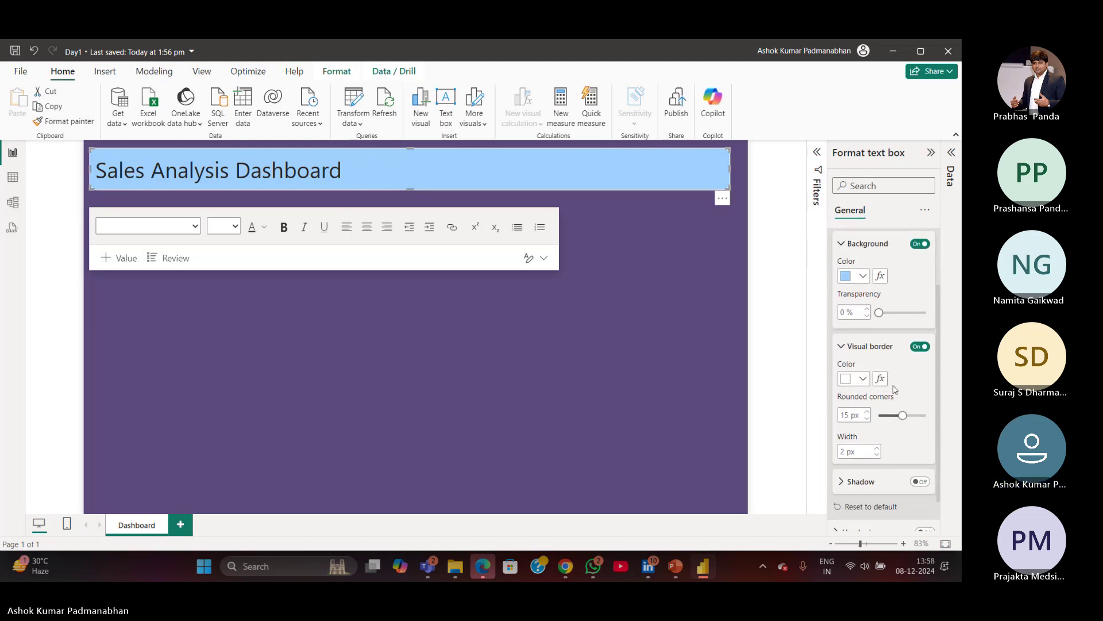
click(866, 382)
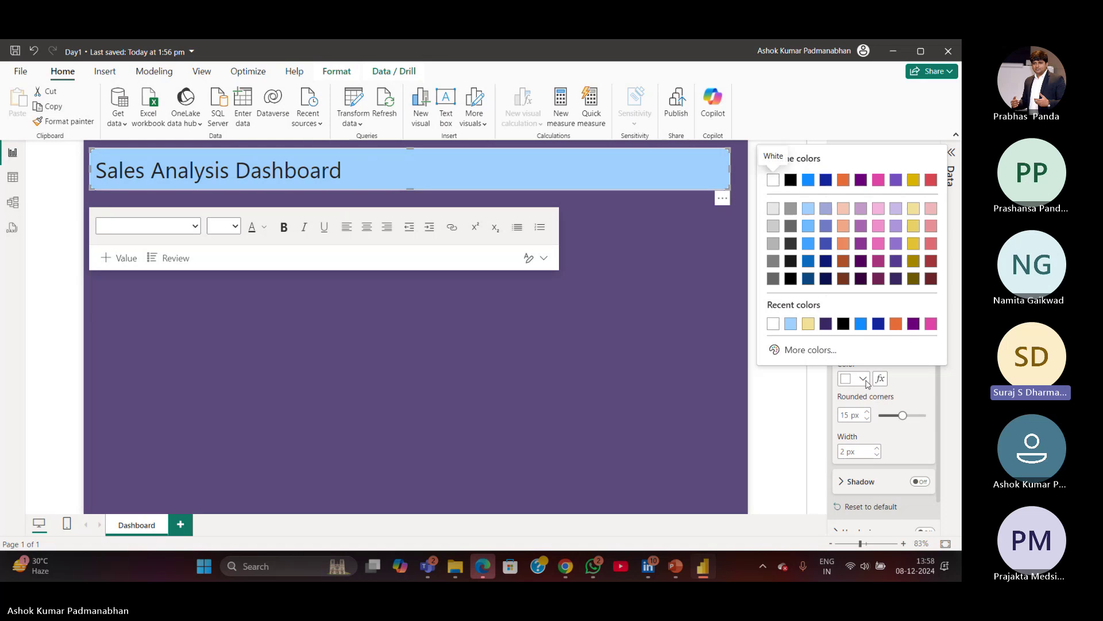
click(867, 382)
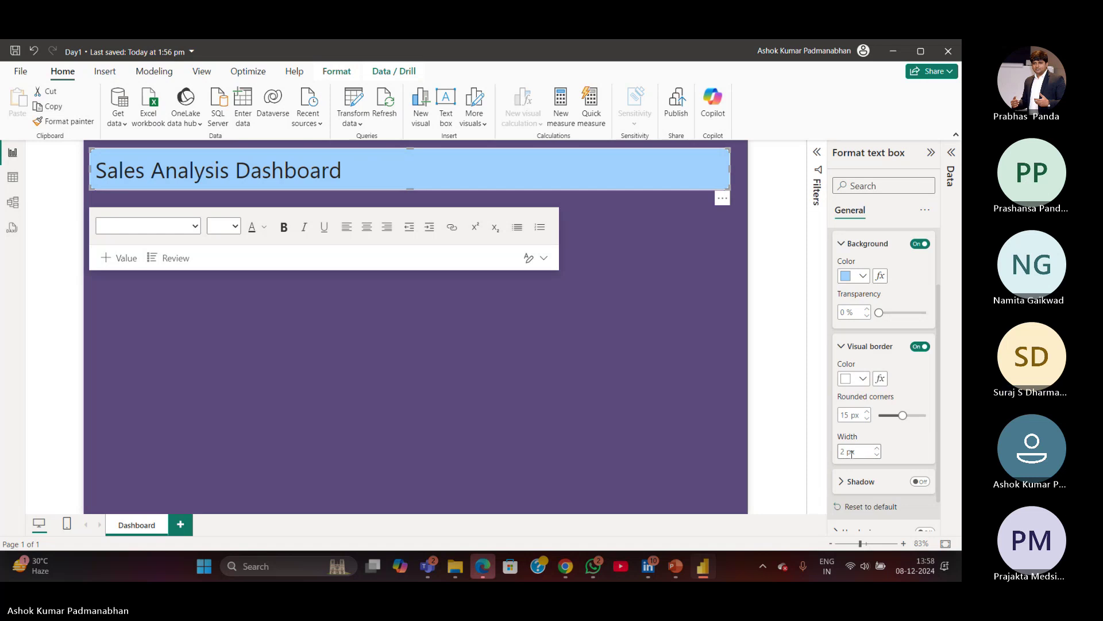
click(863, 379)
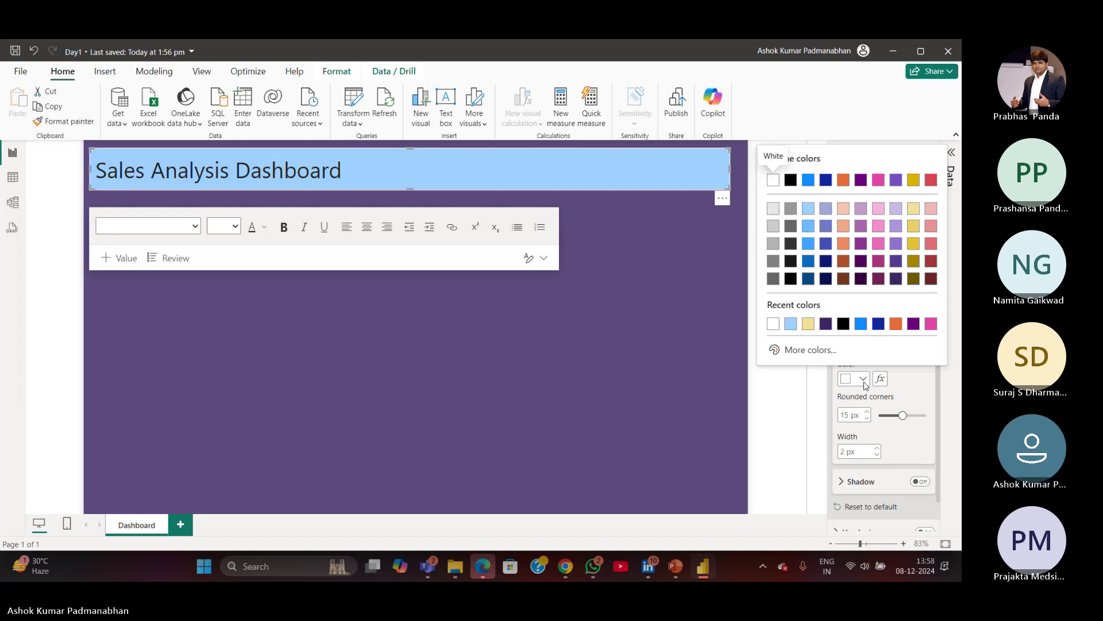
click(864, 380)
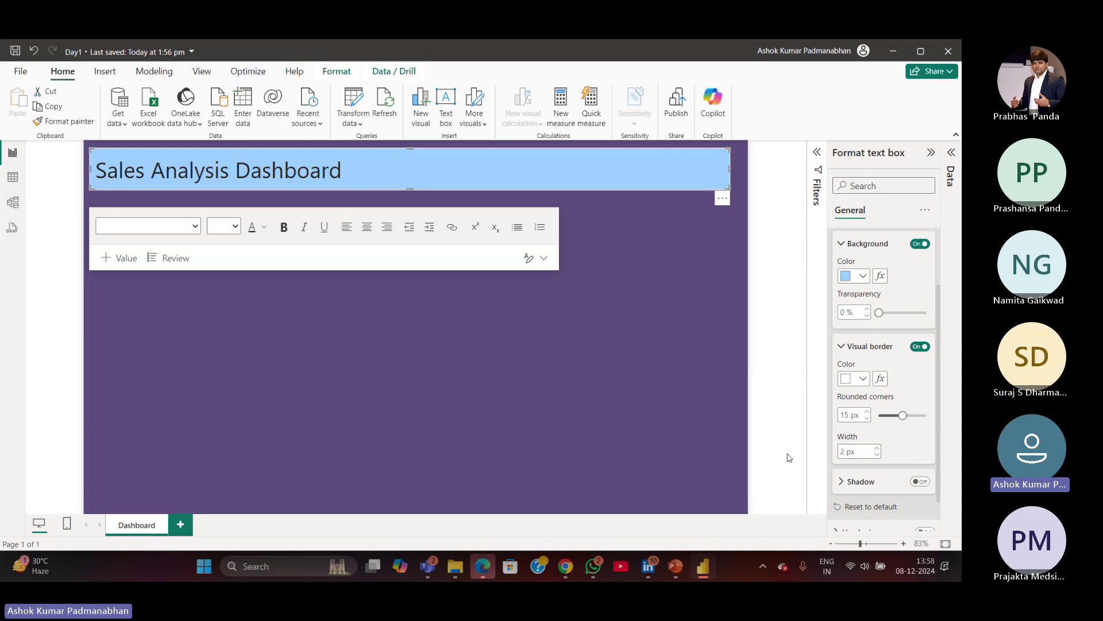
Set the title text box's visual border width to 3 px and save the report.
drag(845, 452, 839, 453)
text(3)
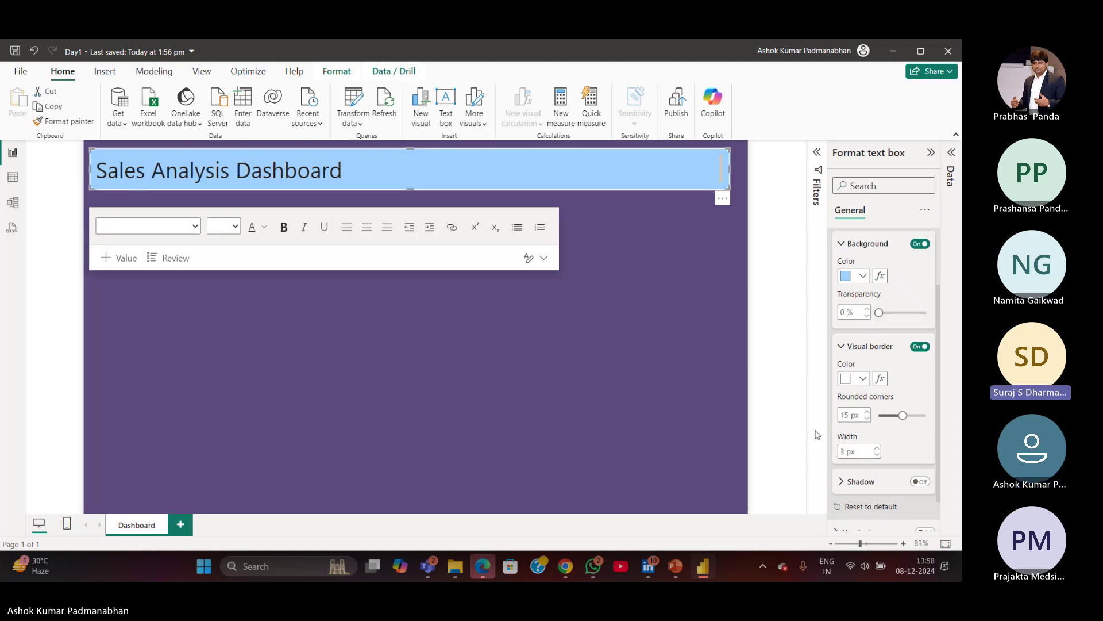
click(527, 317)
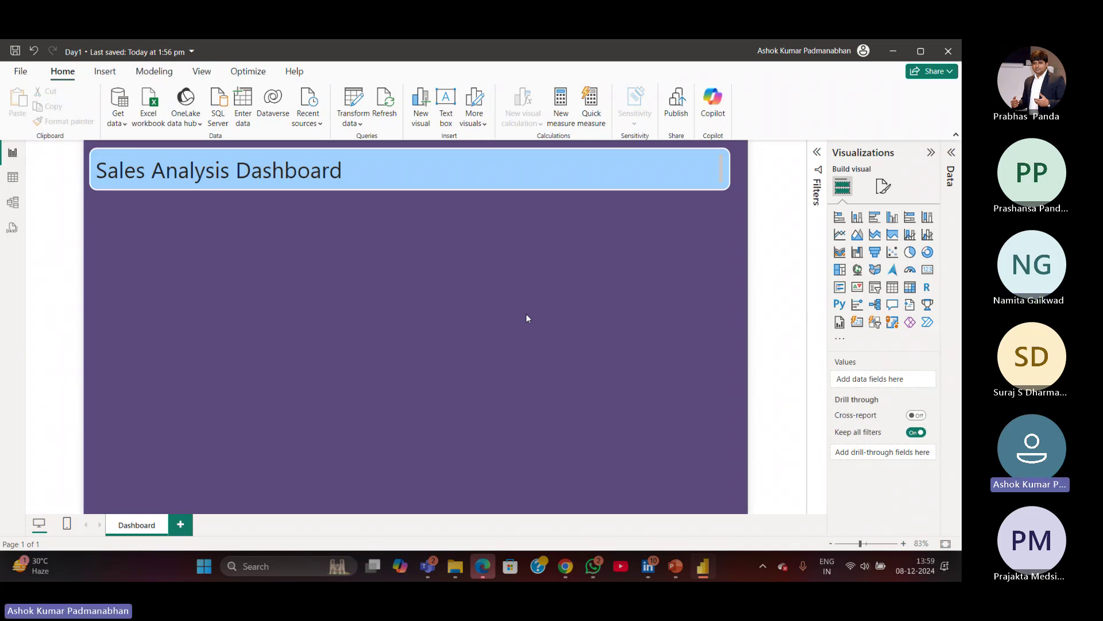
click(518, 187)
click(652, 254)
key(ctrl+s)
Duplicate the Dashboard report page.
right_click(136, 528)
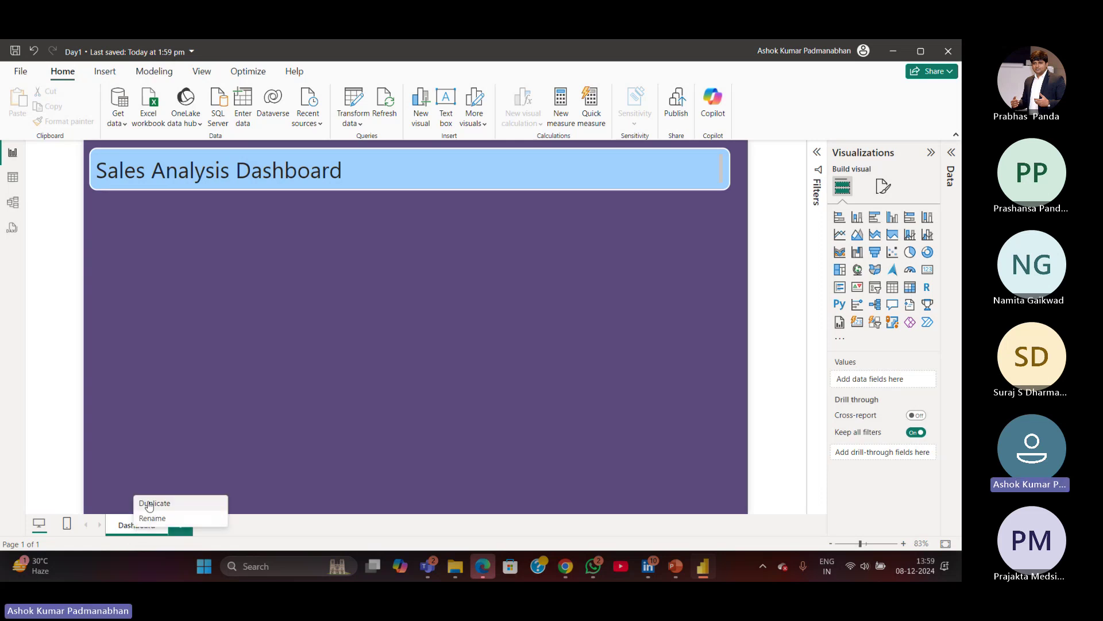
click(239, 438)
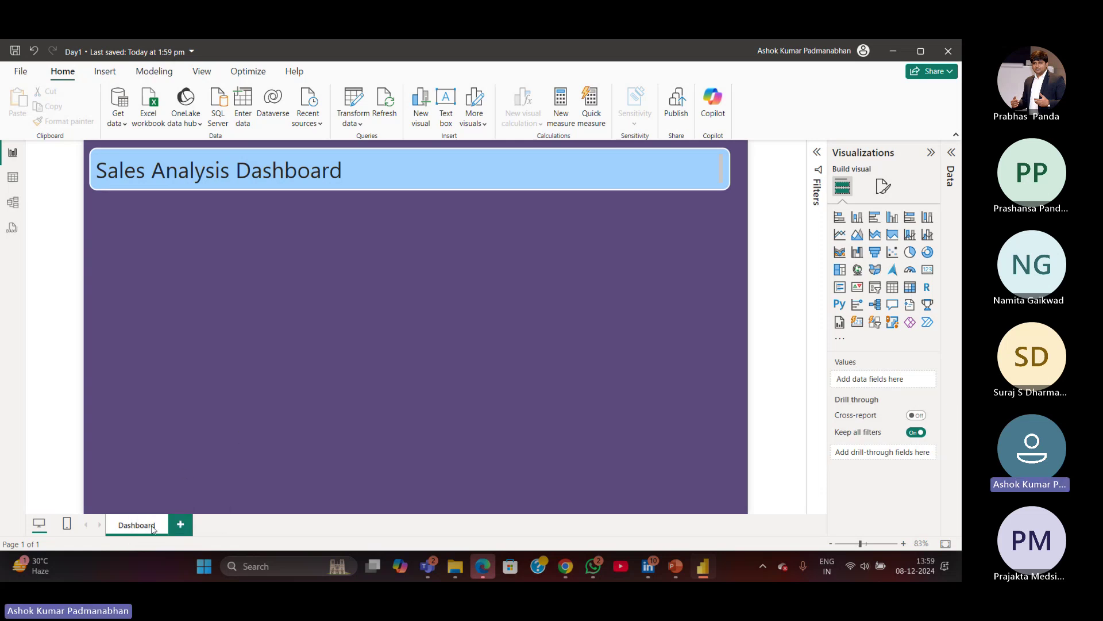
click(152, 529)
right_click(149, 530)
click(164, 504)
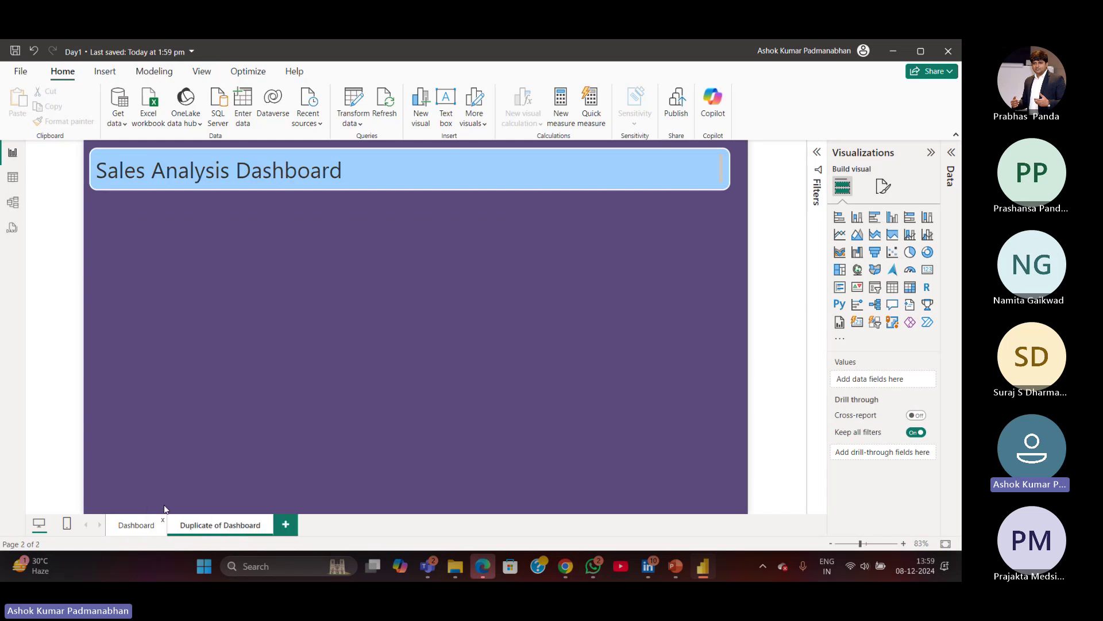
Rename the duplicated report page as Template.
double_click(237, 528)
key(ctrl+a)
text(Te)
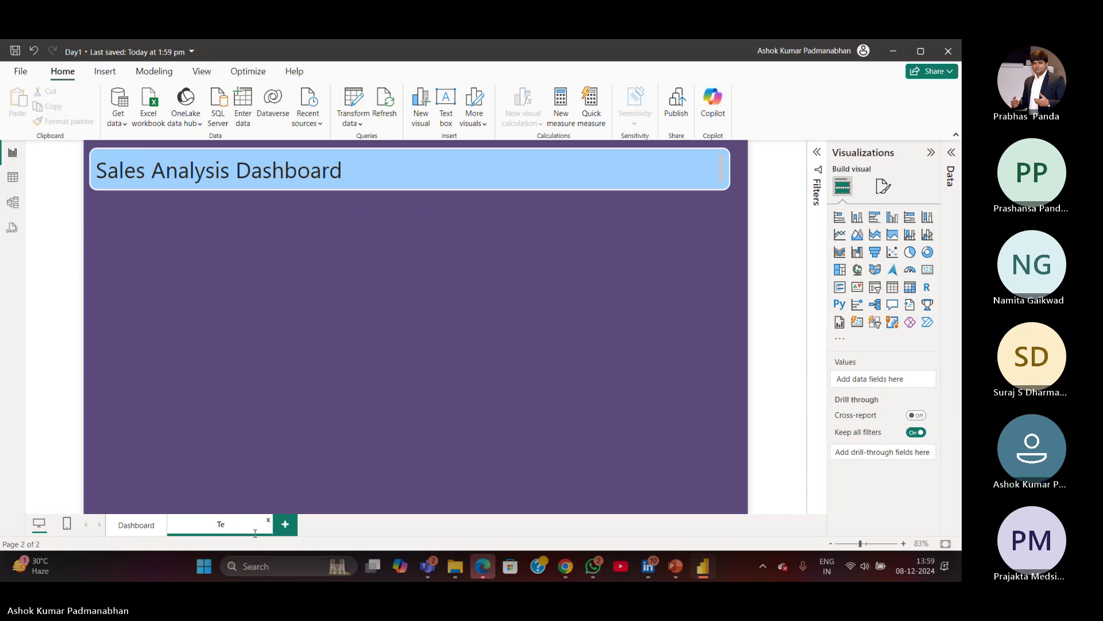
text(mplate)
key(Return)
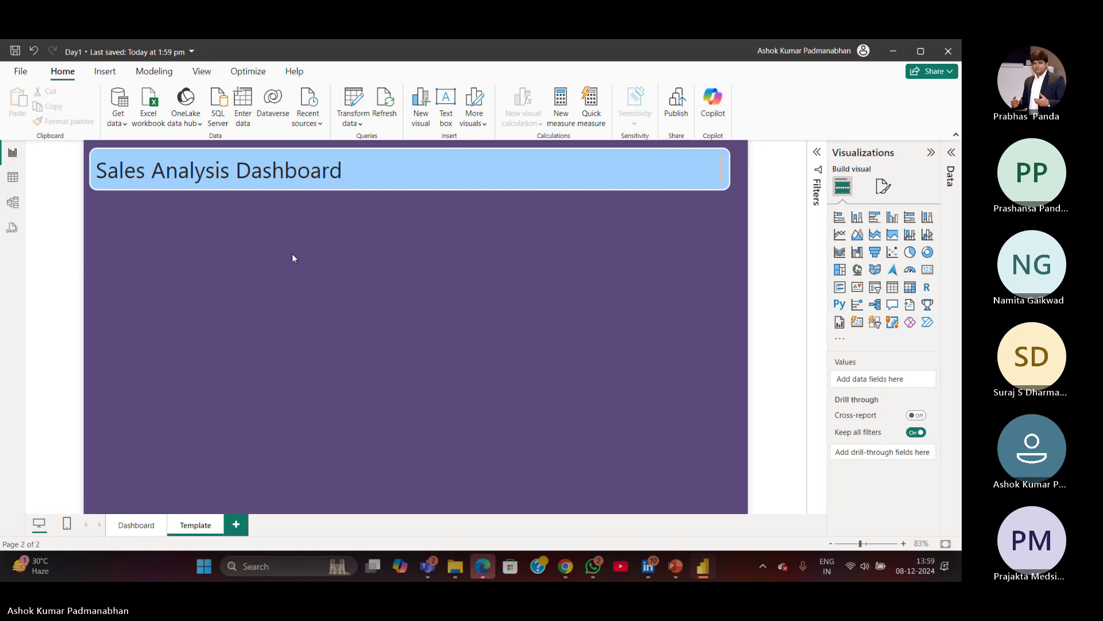
Compare the Dashboard page with the Template page by switching between them.
click(143, 527)
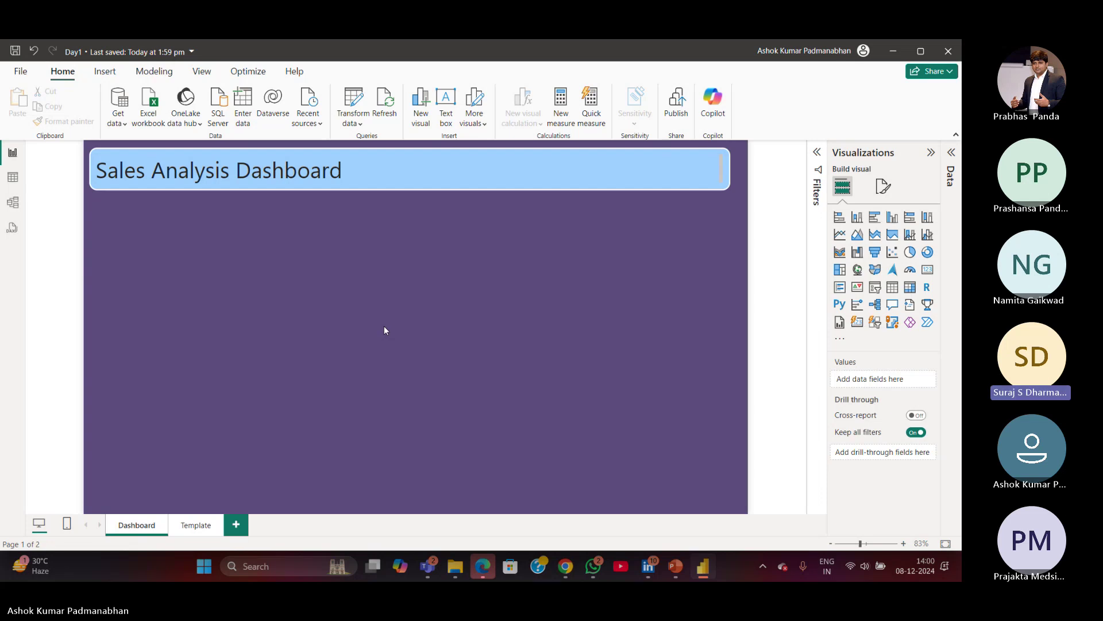
click(204, 526)
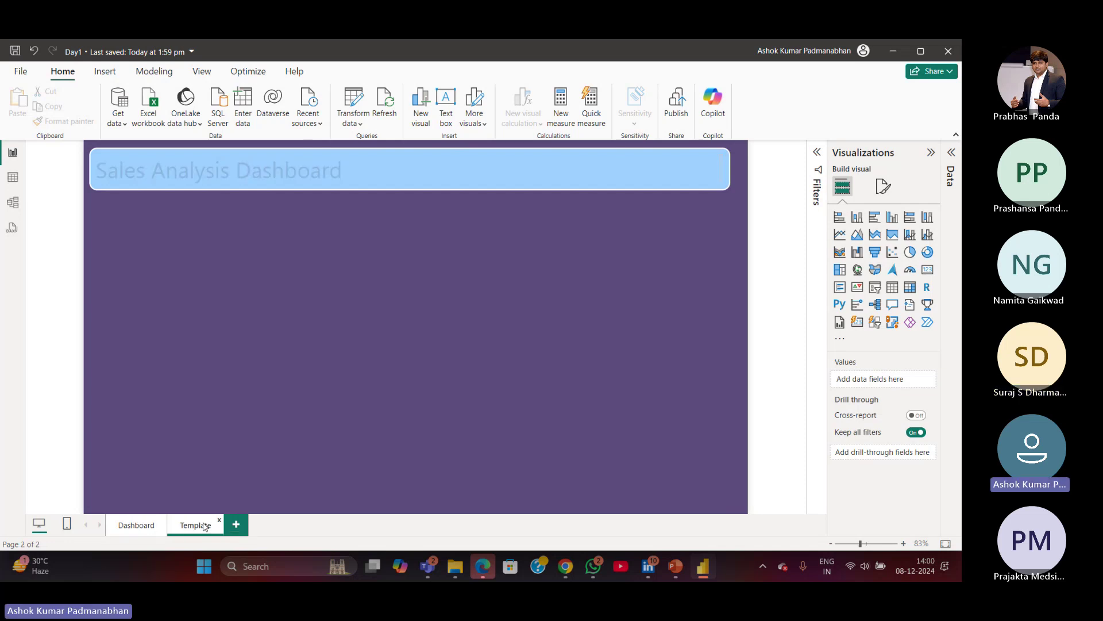
click(148, 532)
click(194, 528)
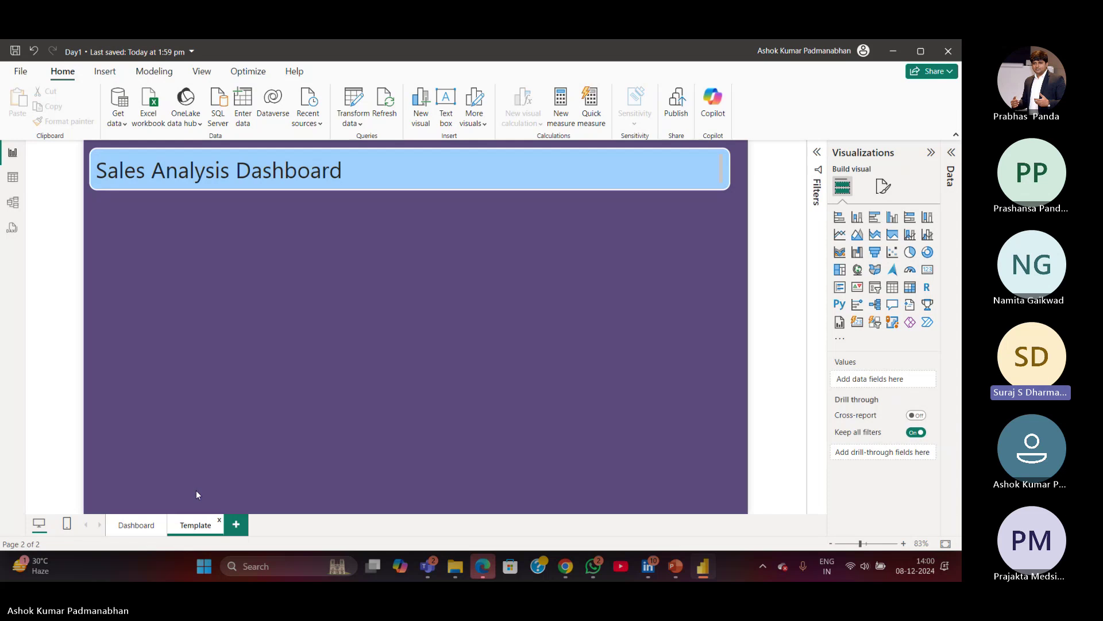
Add four blank pages to the report after the Template page.
click(236, 525)
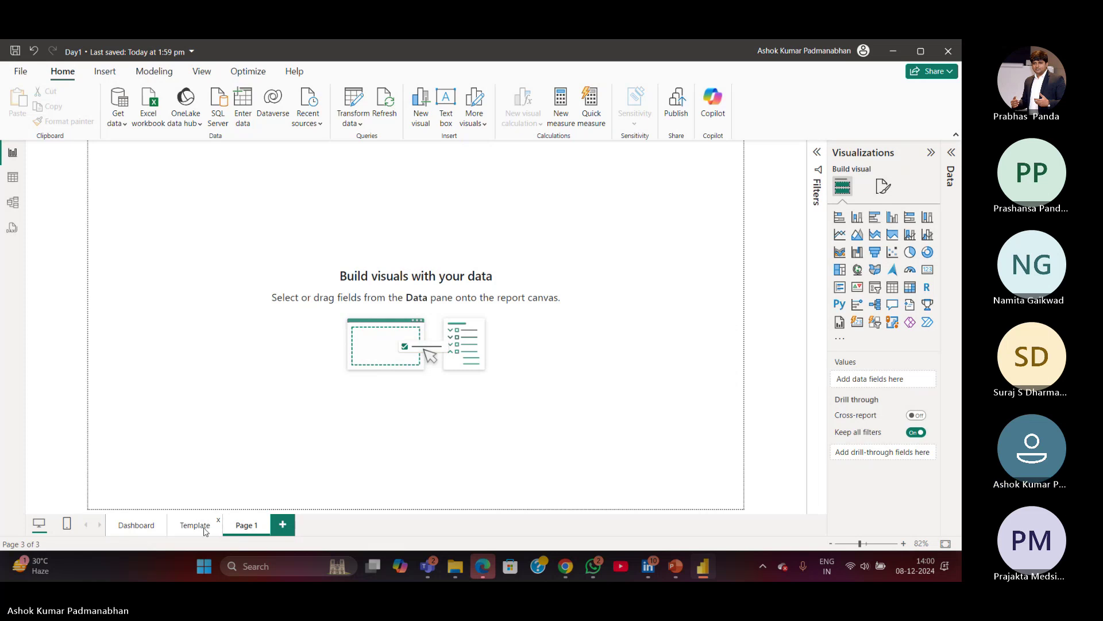
click(283, 524)
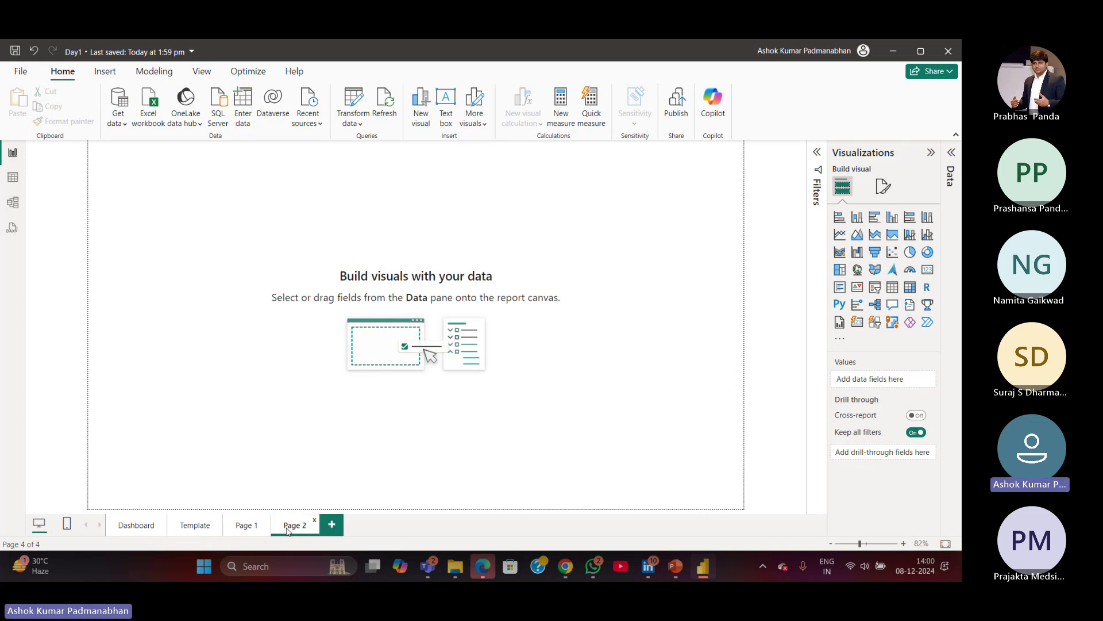
click(331, 525)
click(379, 524)
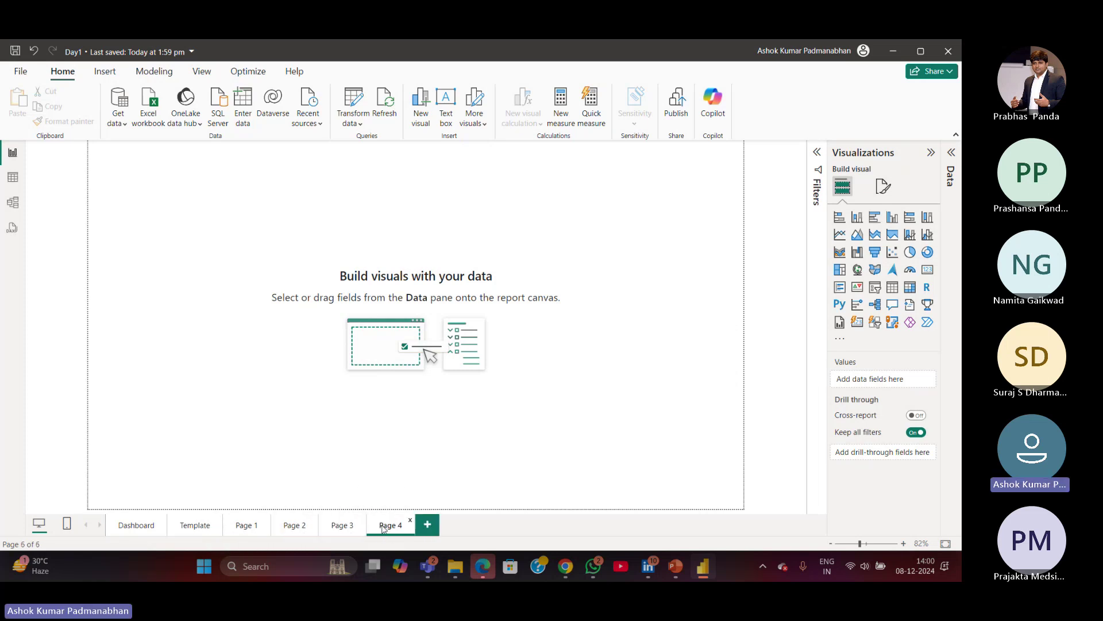
Return to the Dashboard page and expand the list of data tables.
click(148, 525)
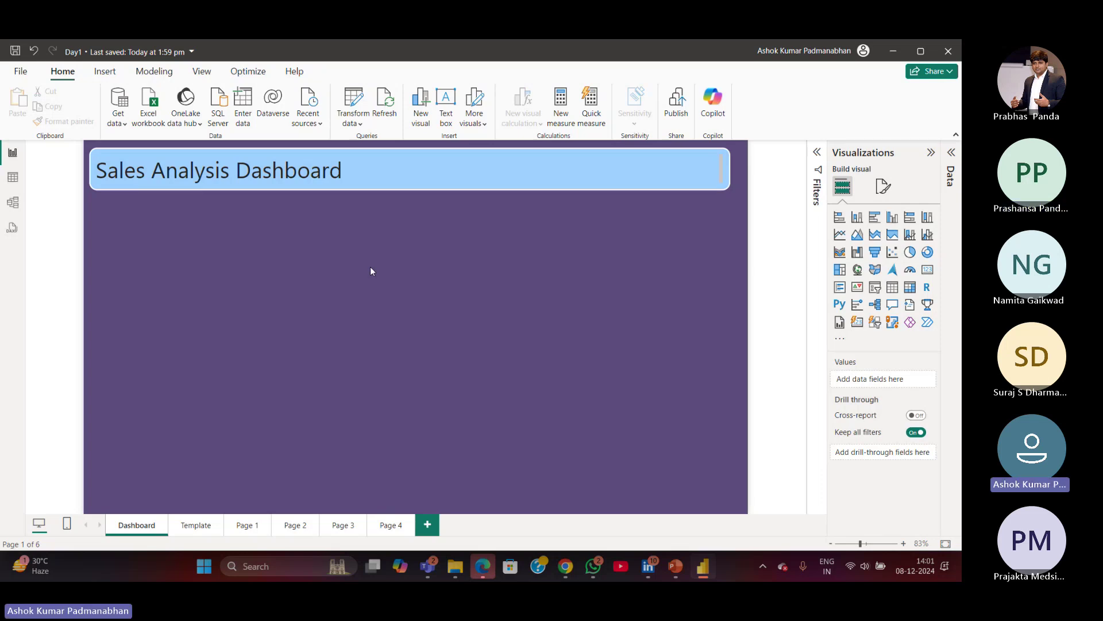
click(940, 157)
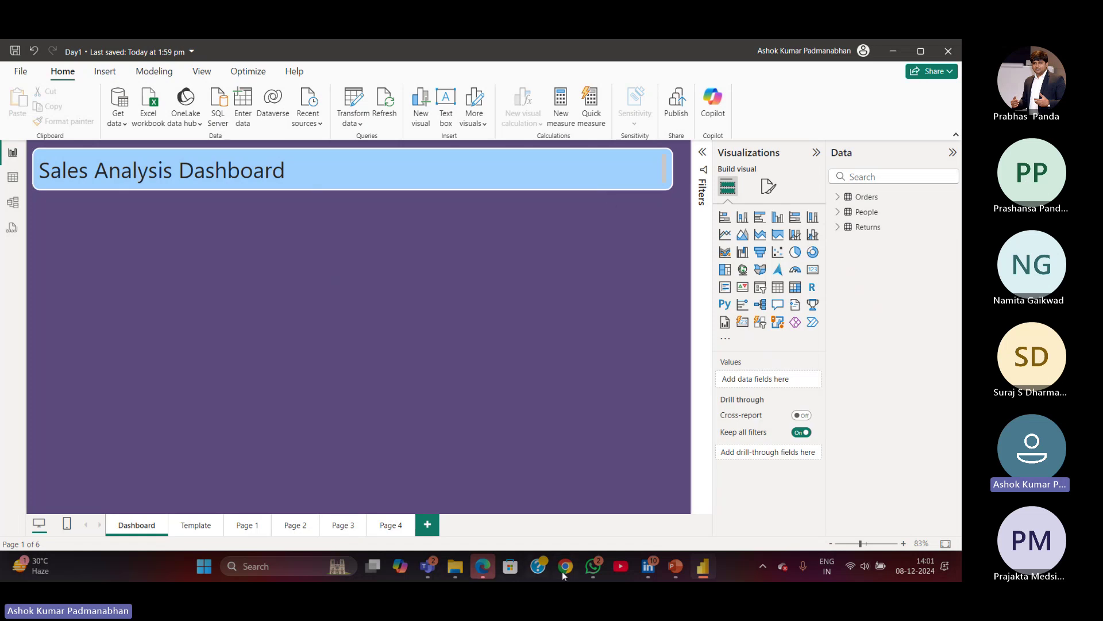
Switch to Chrome and open google.com in a new tab.
mouse_move(565, 572)
click(582, 539)
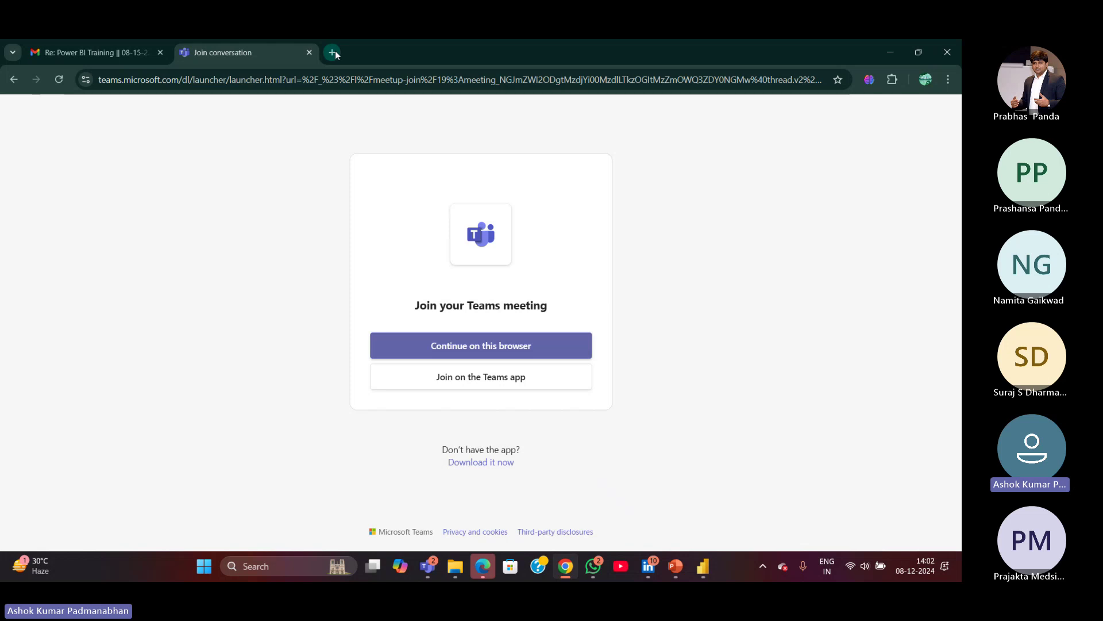
click(332, 52)
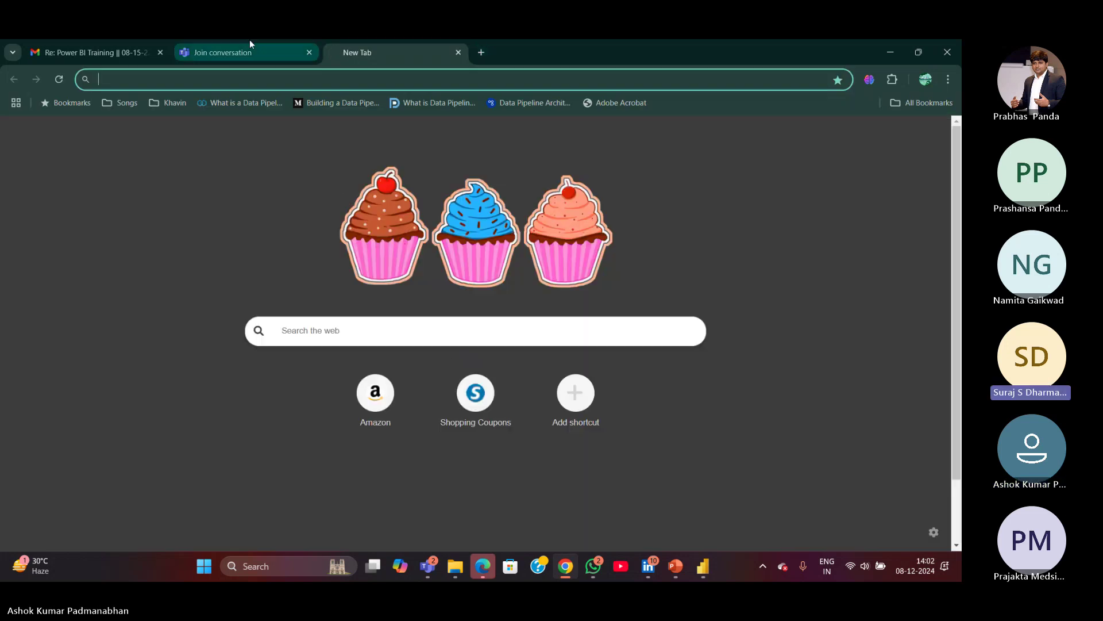
text(google.com)
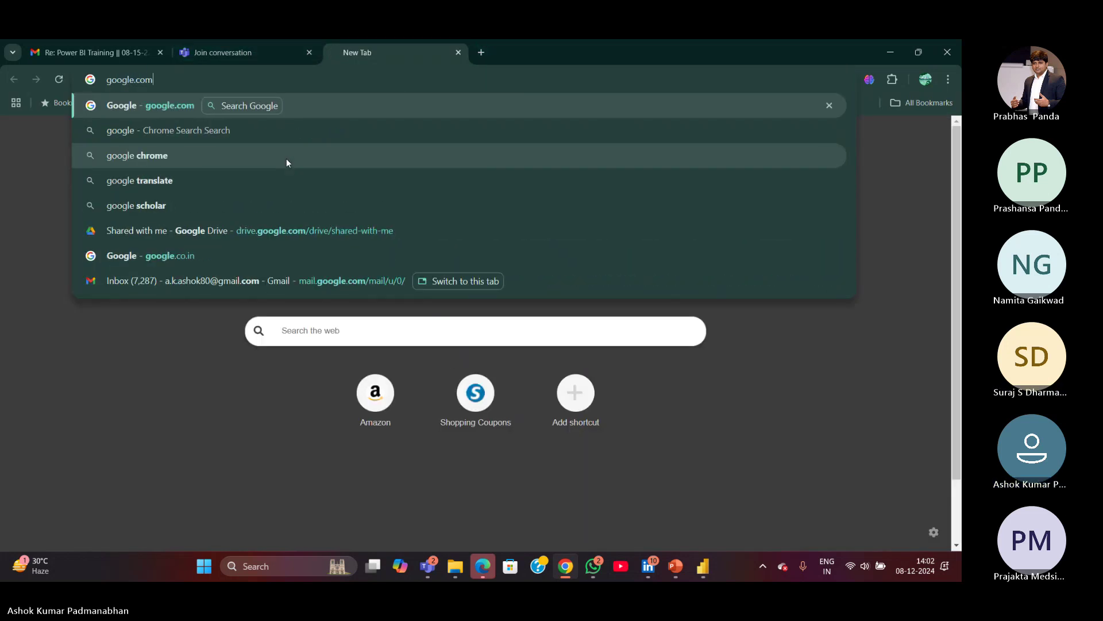
key(Return)
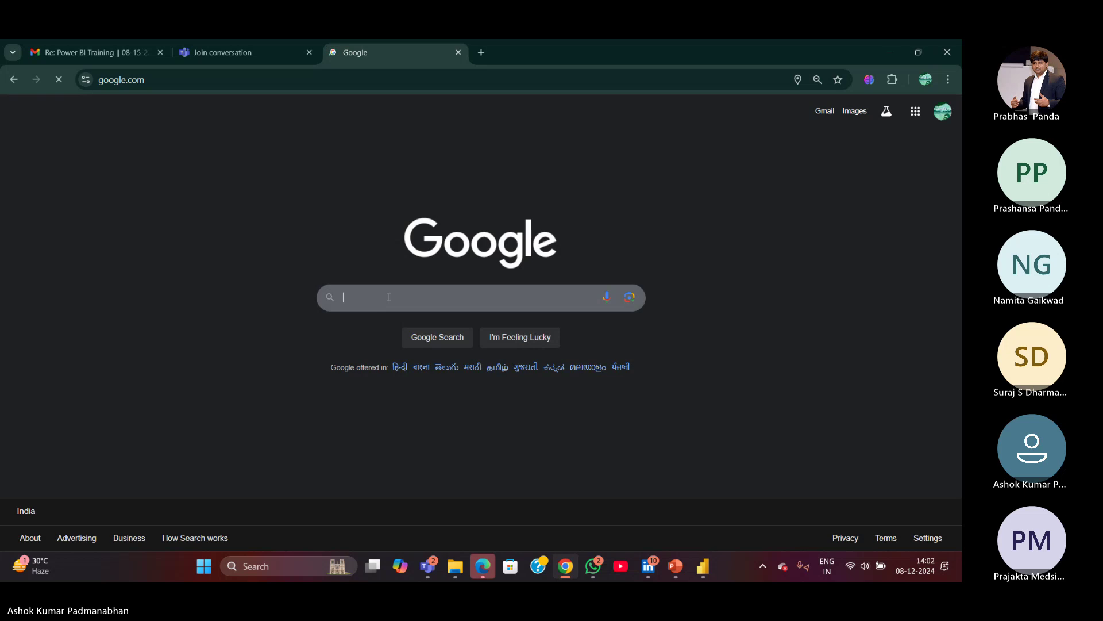
Search Google for "download sales dashboard logo" and show the image results.
click(388, 297)
text(sales)
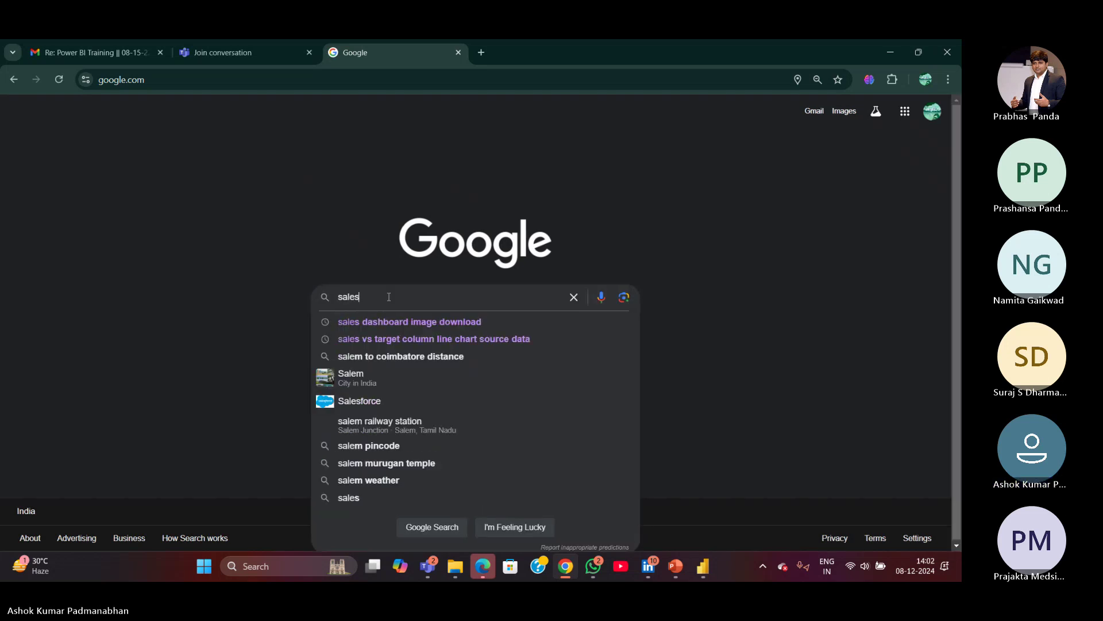
text( dashboard)
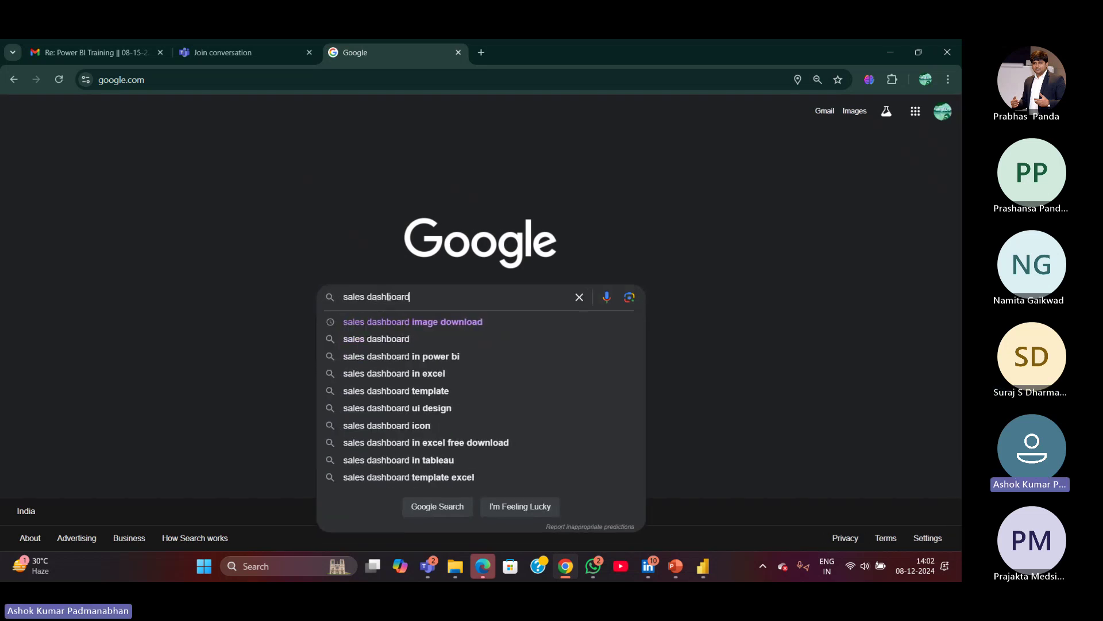
text( logo)
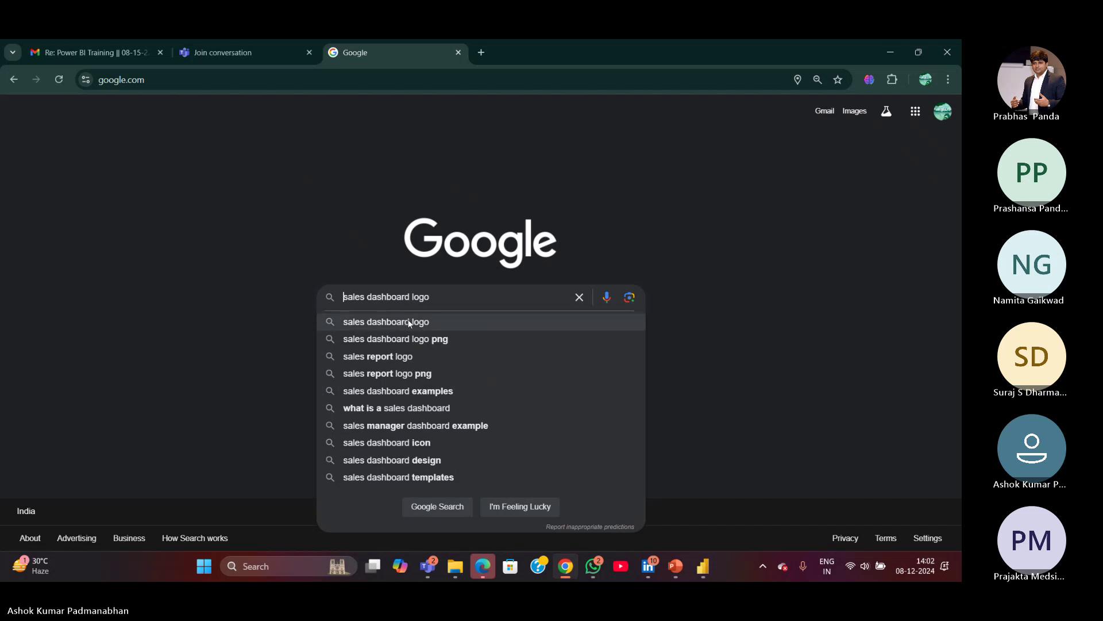
text(download)
key(Return)
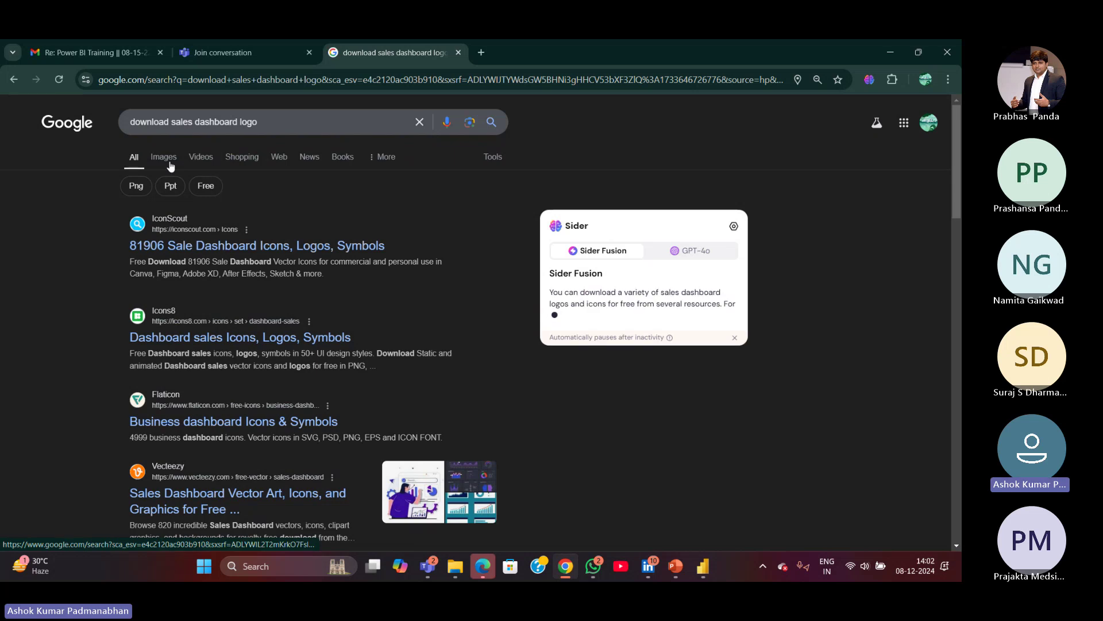
click(171, 164)
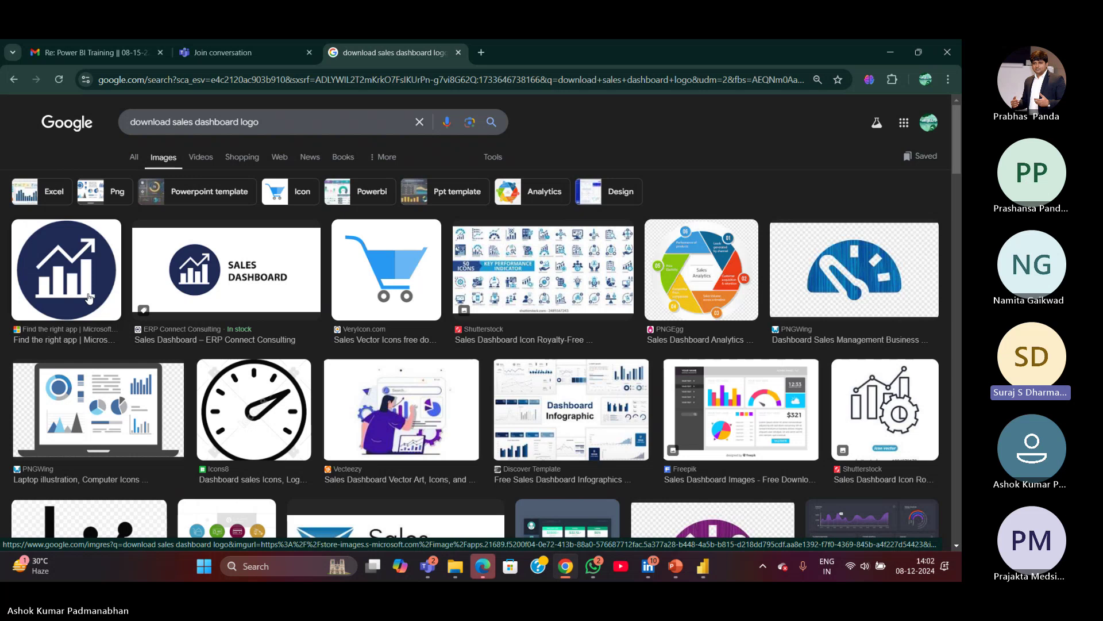
Save the round navy chart logo image to favourites, open its AppSource page, and save the Sales Dashboard app to the personal list.
click(89, 297)
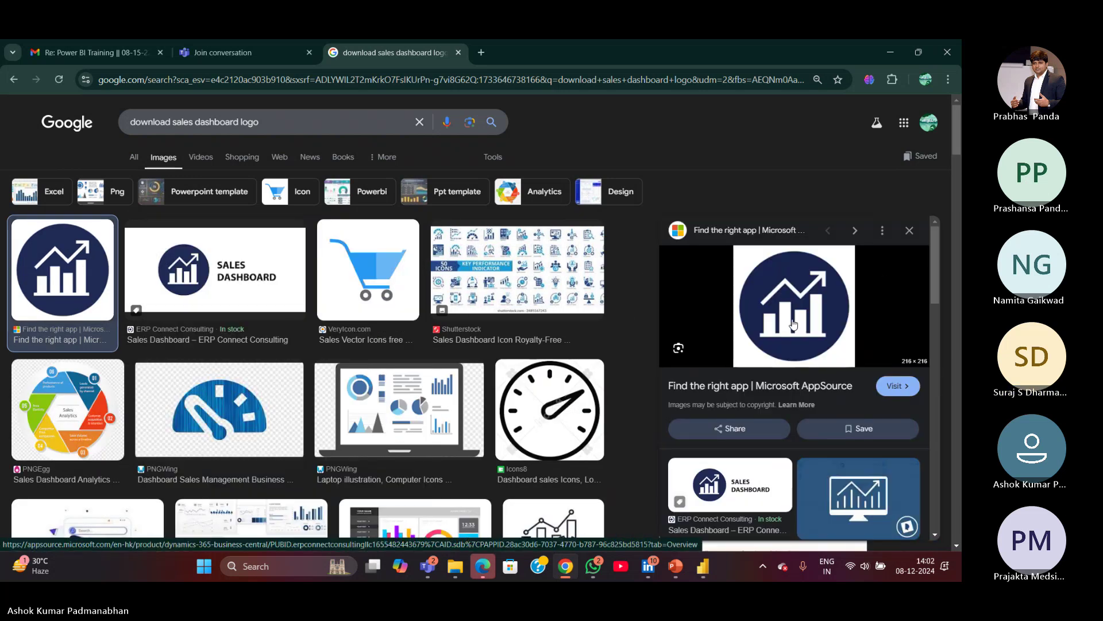
click(855, 429)
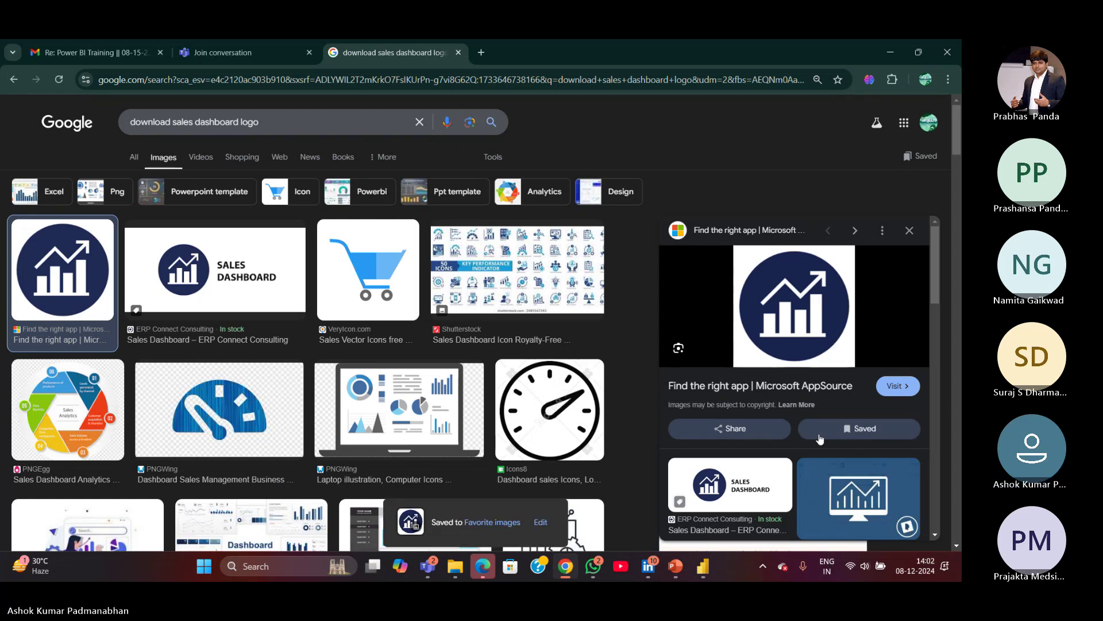
click(789, 329)
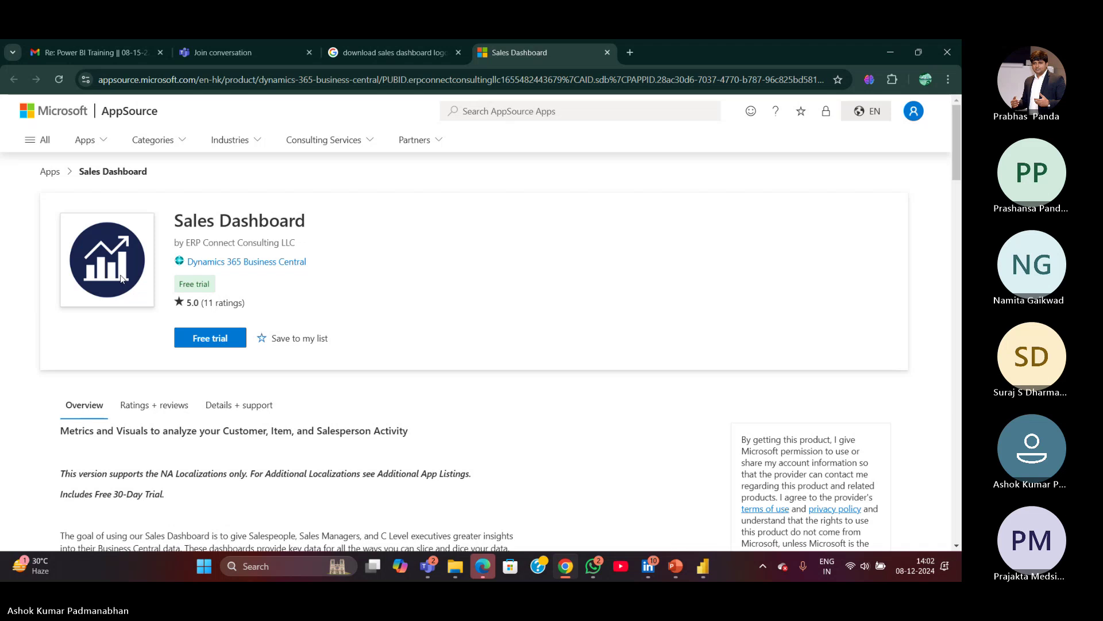
click(307, 340)
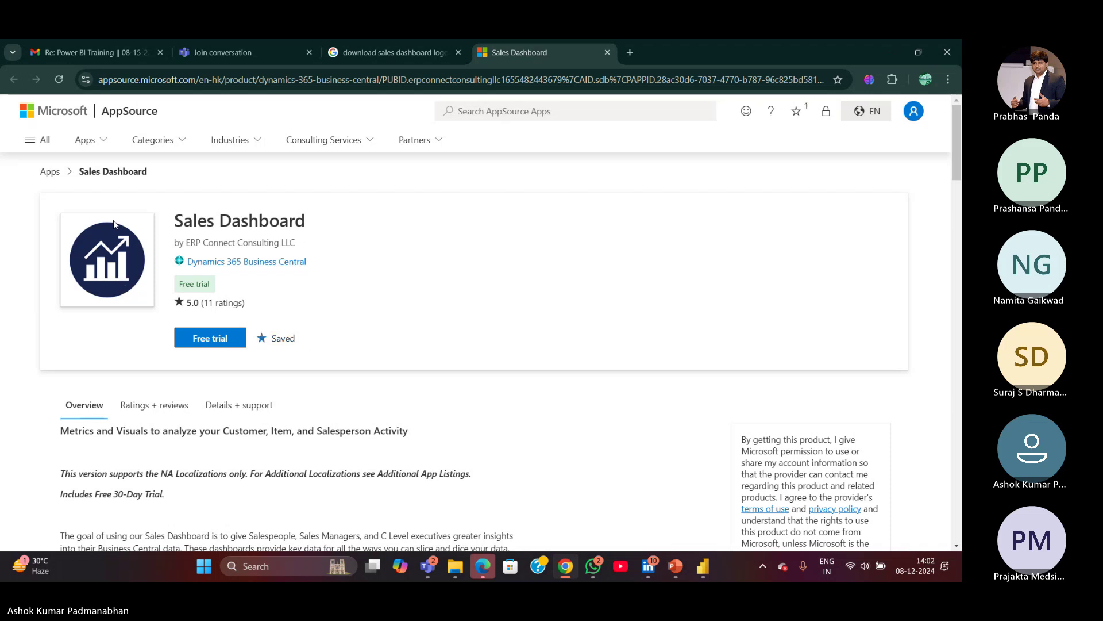
Try to start the Sales Dashboard app's free trial, and return to its AppSource page.
click(202, 342)
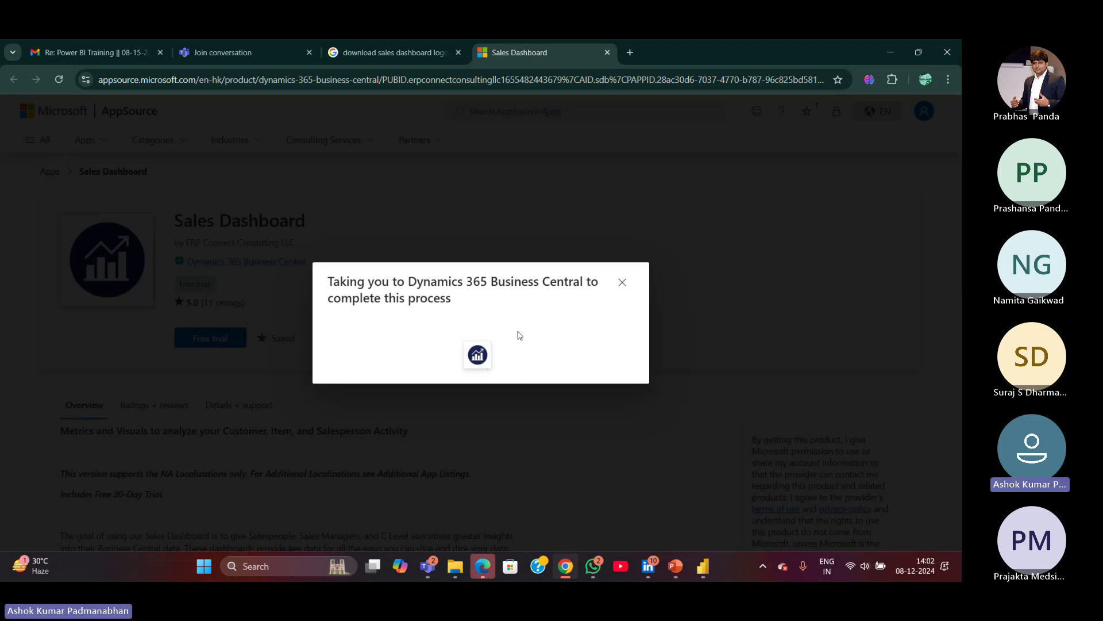
click(623, 285)
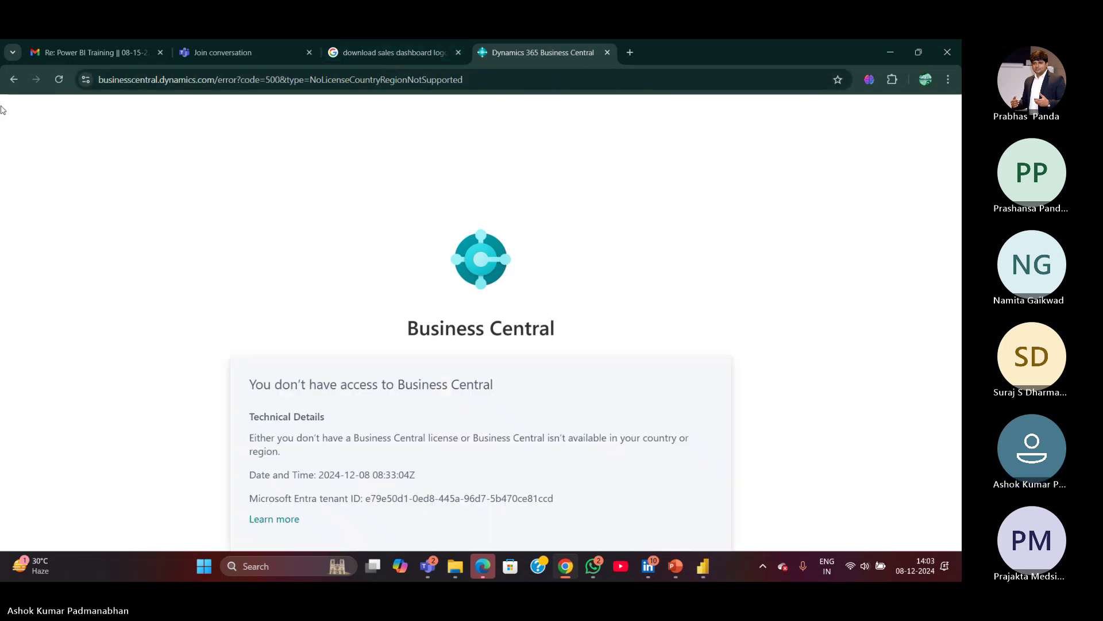
click(14, 80)
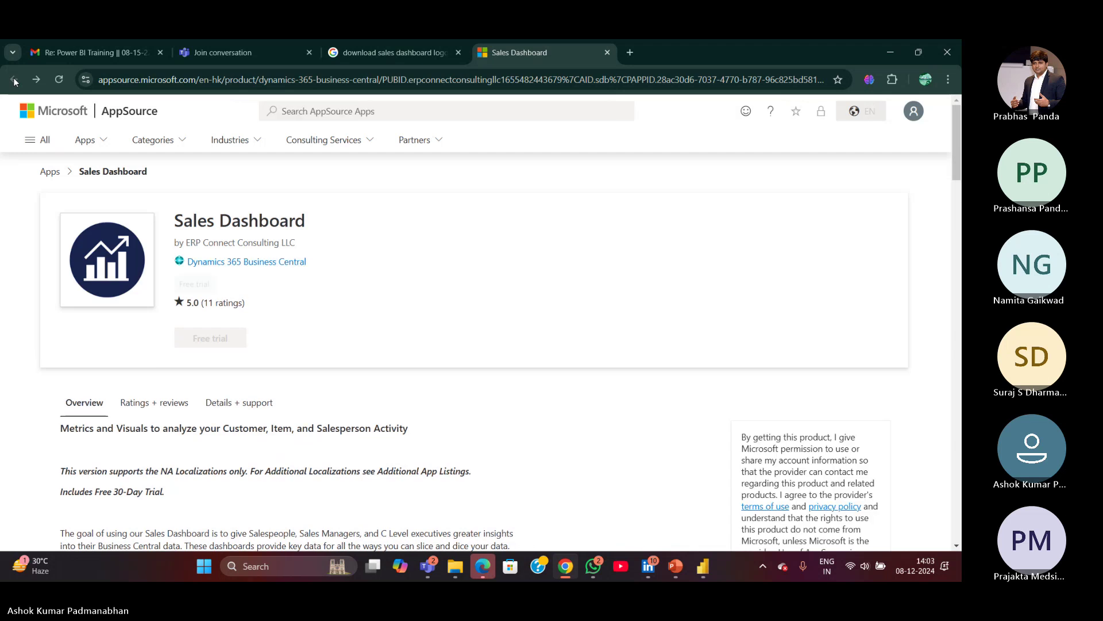
Open Snipping Tool and capture a rectangular snip of the Sales Dashboard logo on the AppSource page.
click(287, 567)
text(snip)
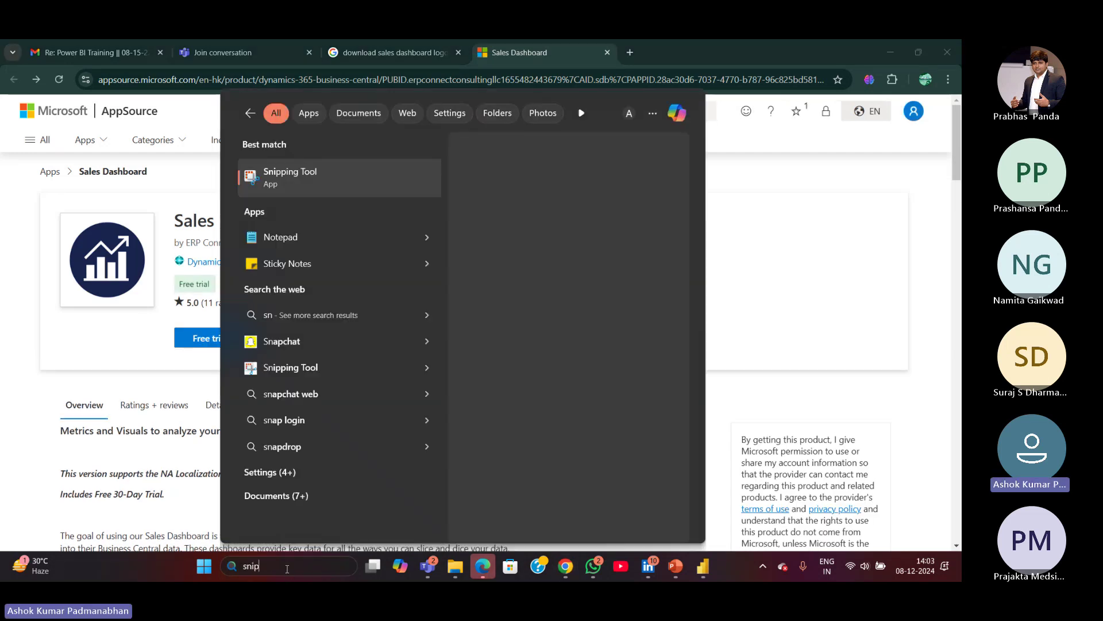
click(309, 173)
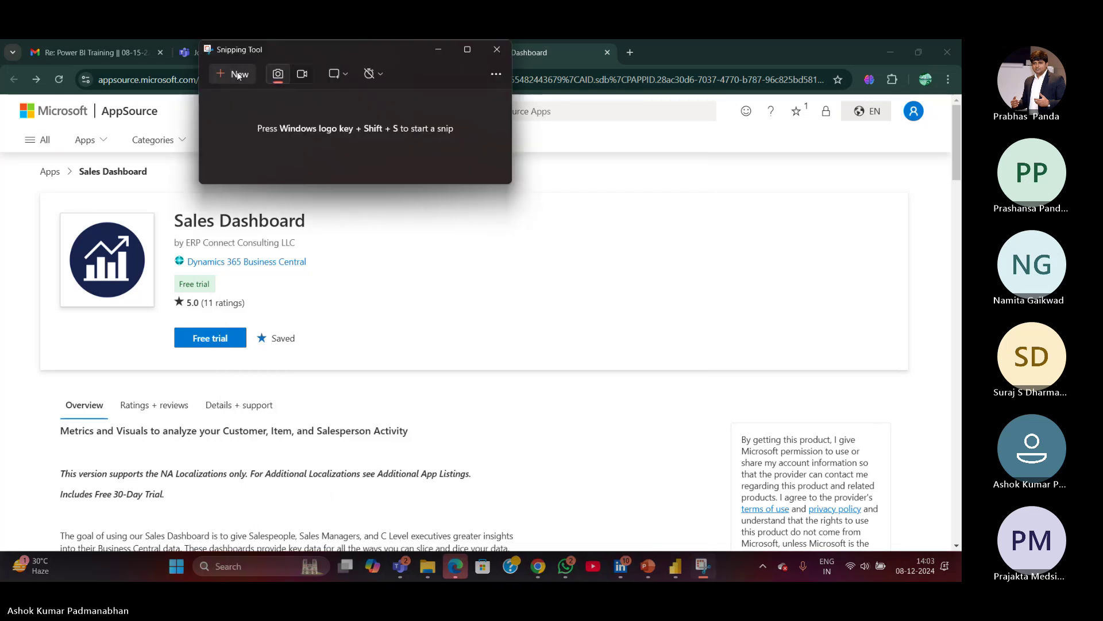
click(236, 74)
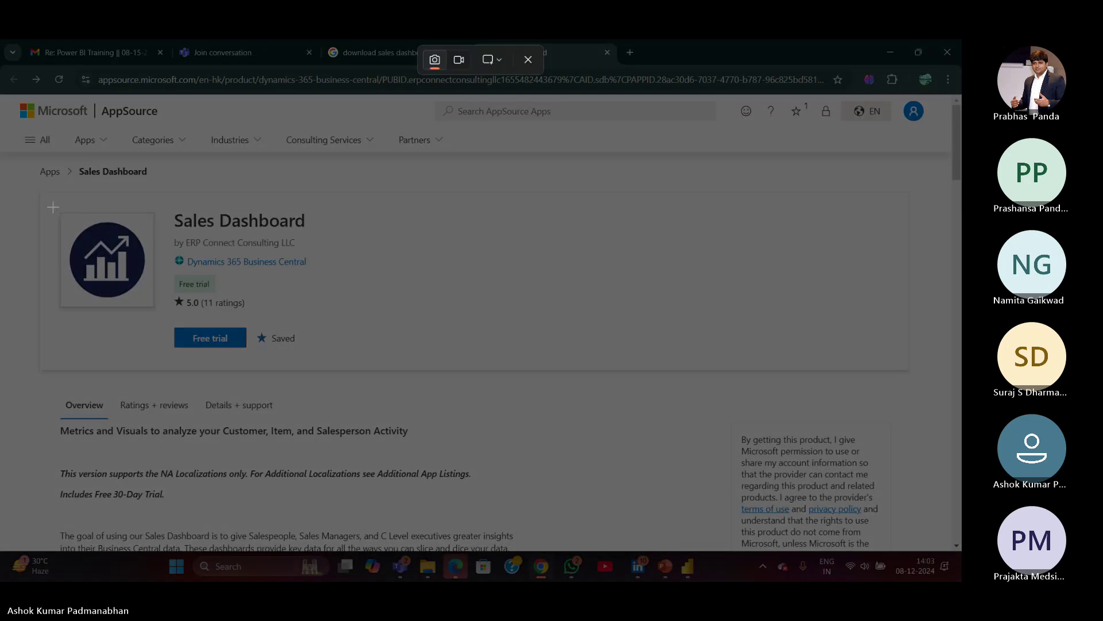
drag(53, 207, 160, 309)
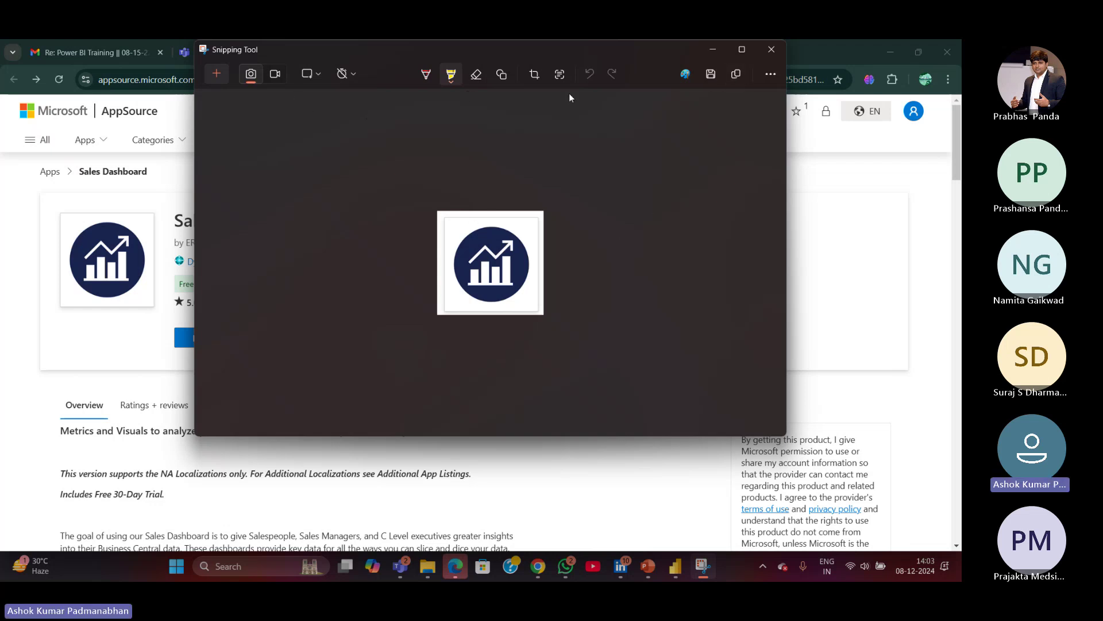
Save the logo snip as a PNG named Logo in the WeekEnd Power BI folder and close Snipping Tool.
click(710, 74)
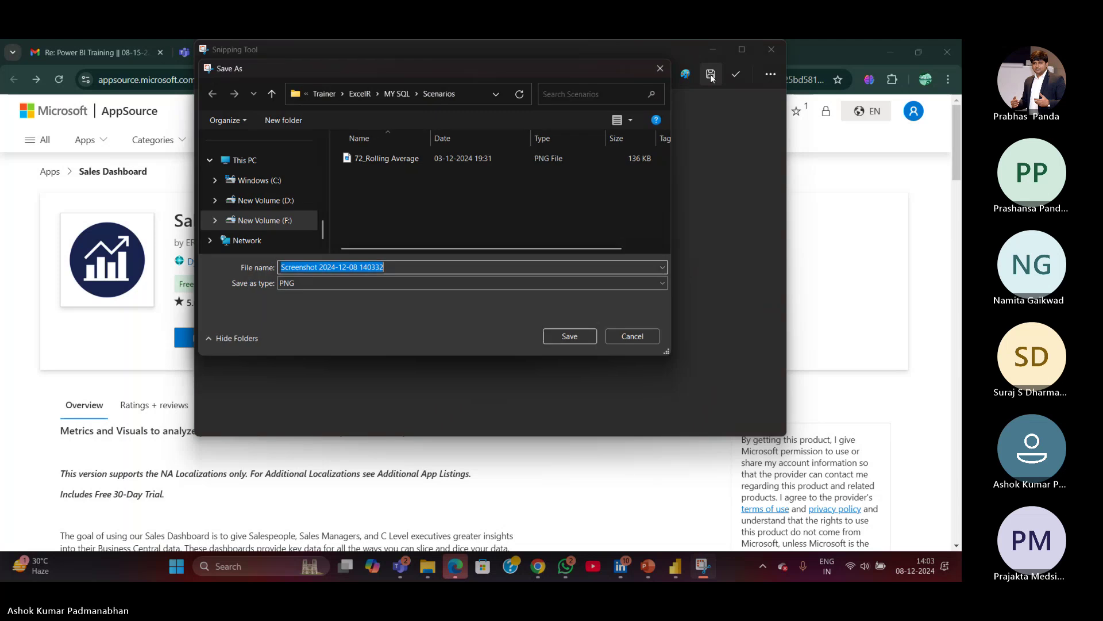
scroll(268, 201, down, 1)
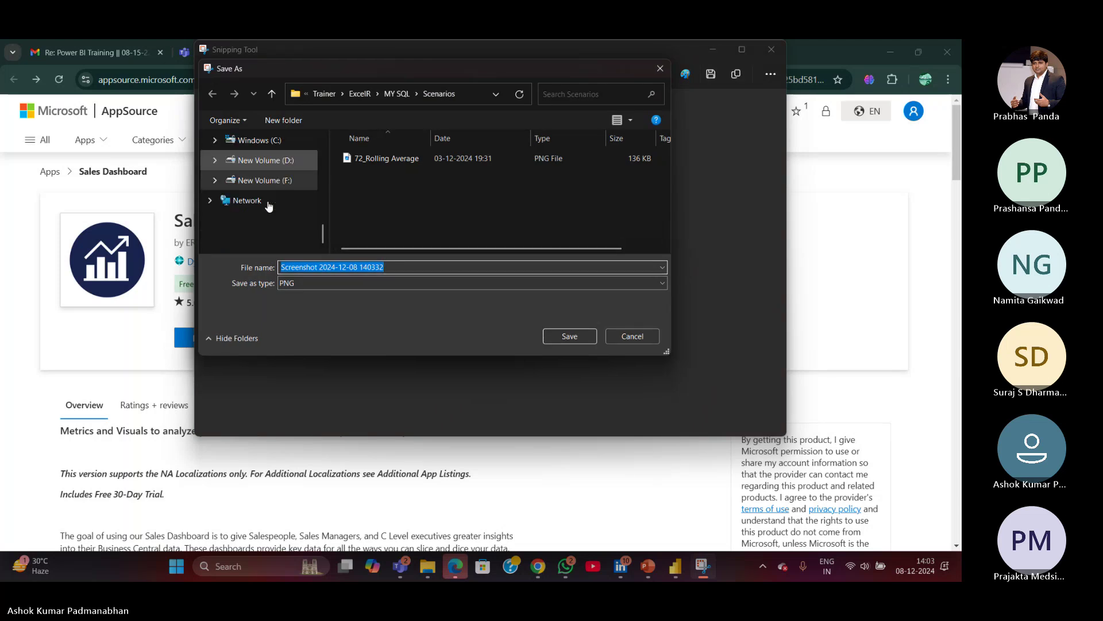
scroll(281, 230, up, 3)
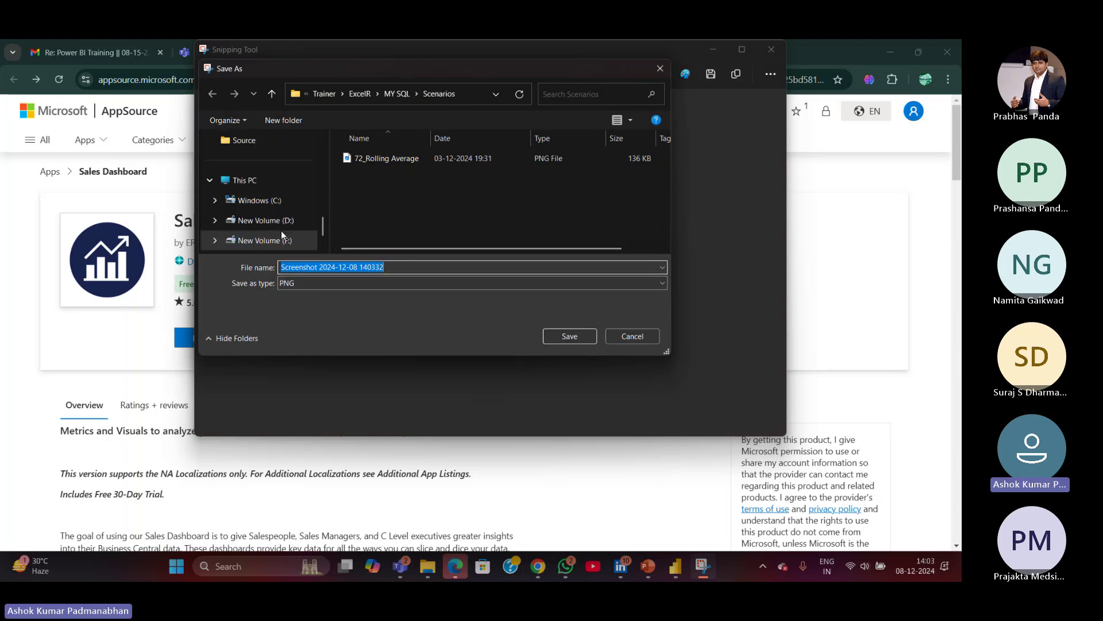
click(260, 203)
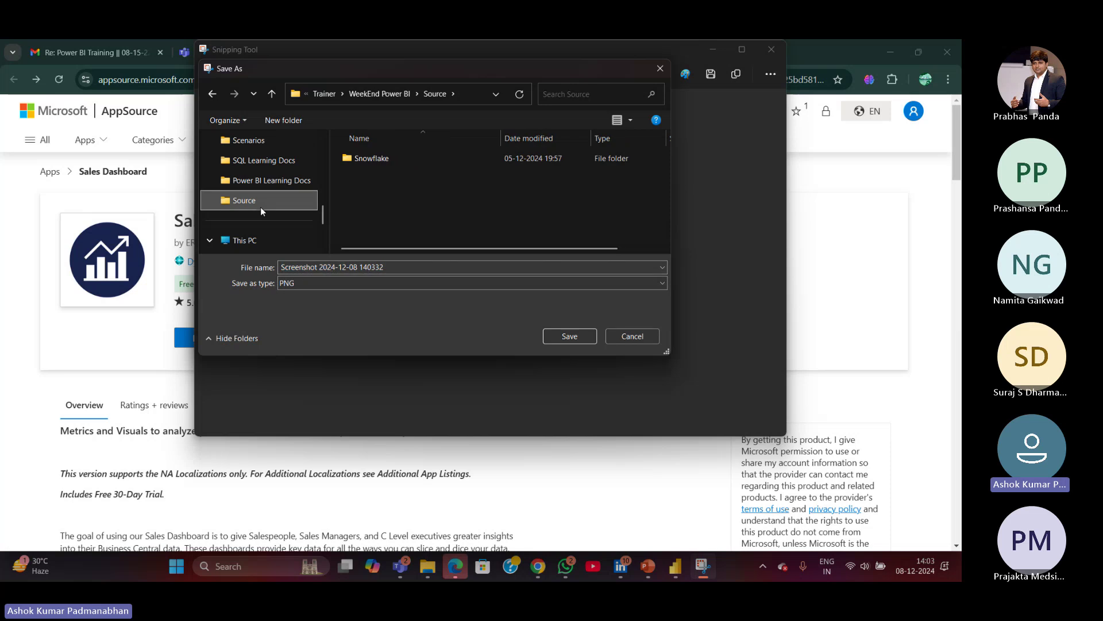
click(392, 95)
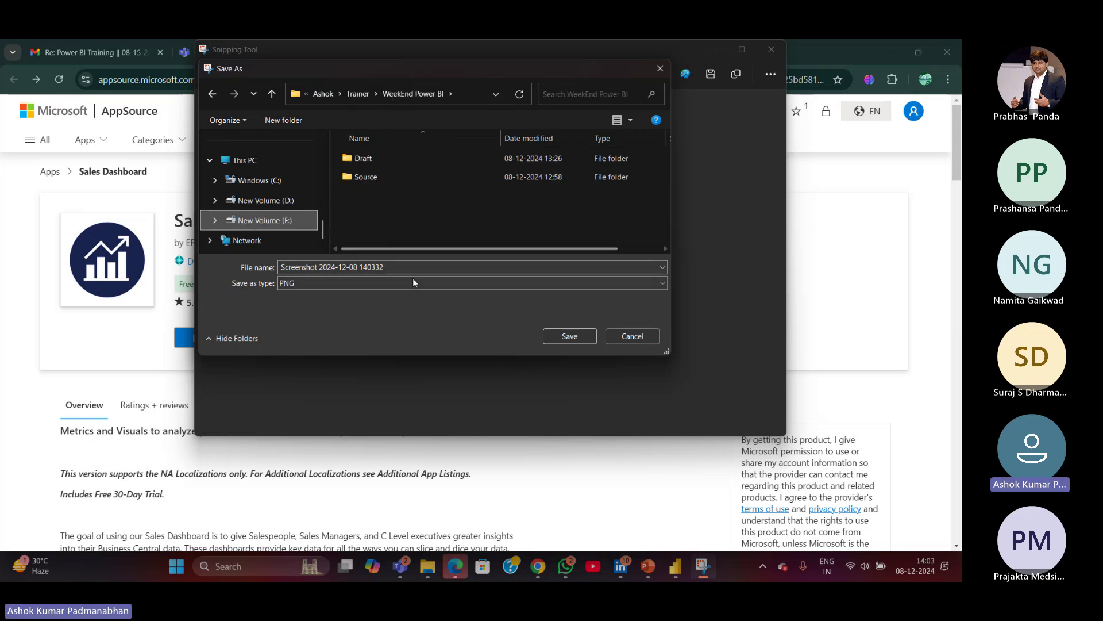
click(407, 264)
text(Logo)
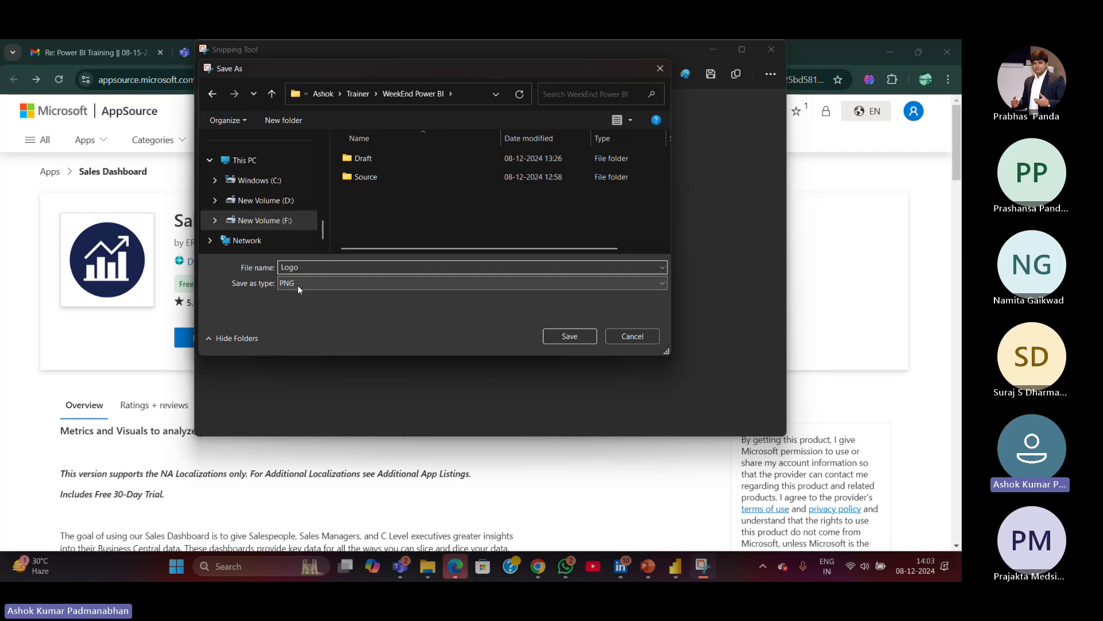
click(577, 340)
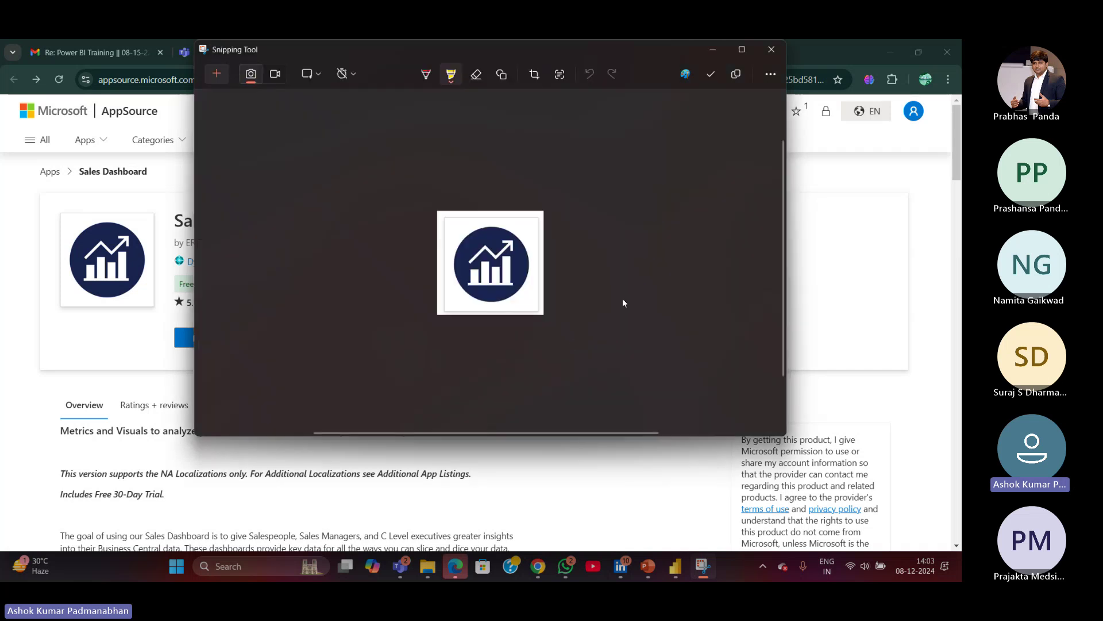
click(771, 51)
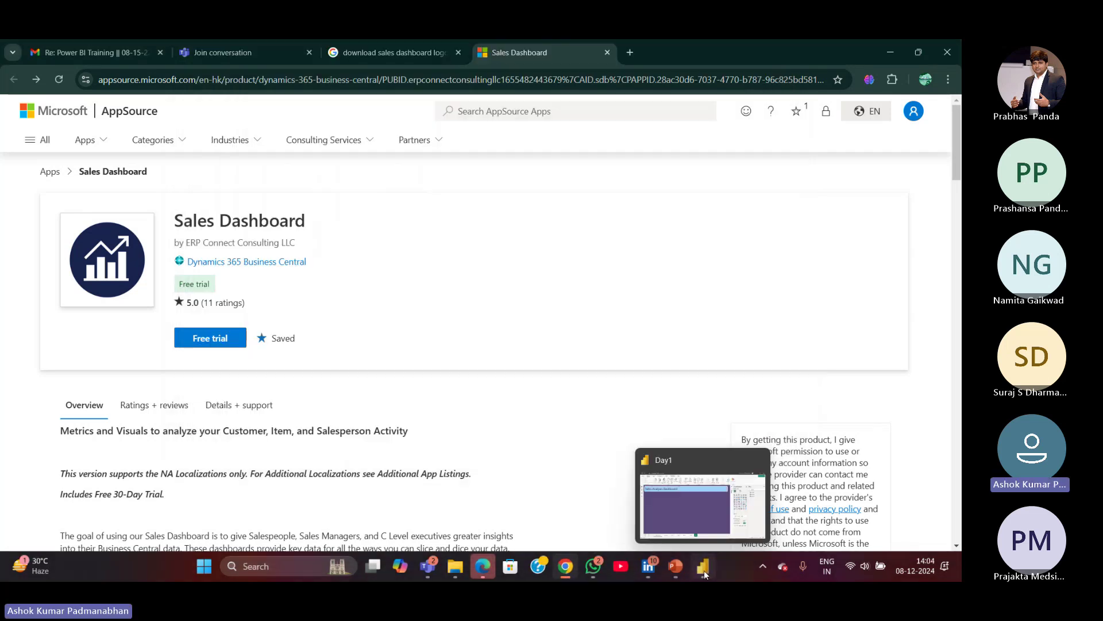
Switch to Power BI Desktop and insert the Logo image from the WeekEnd Power BI folder on the Dashboard page.
click(706, 501)
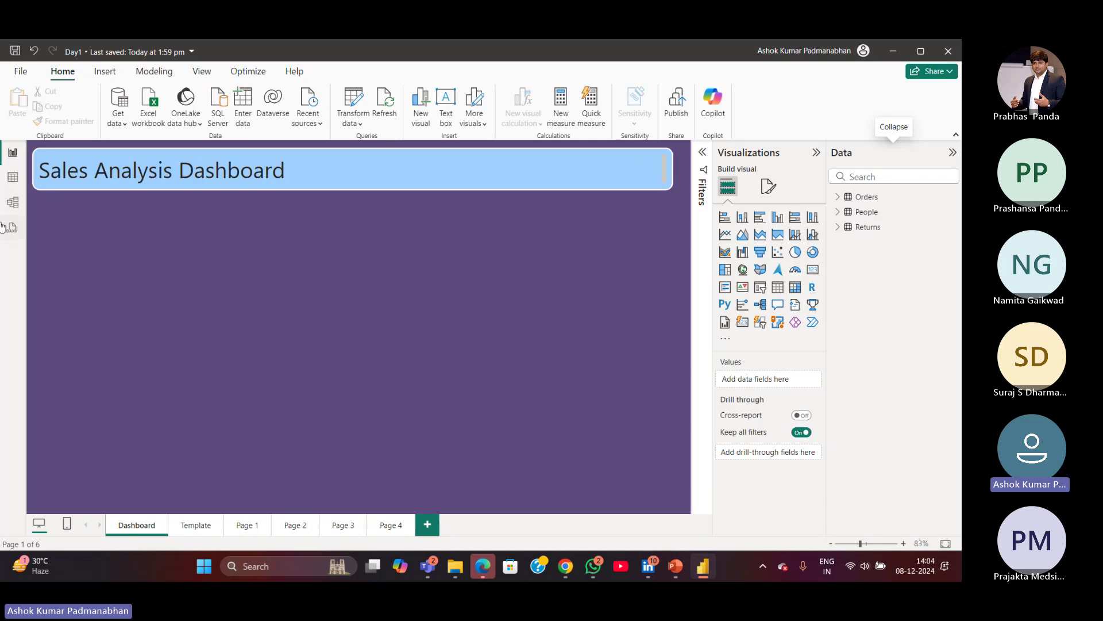
click(106, 72)
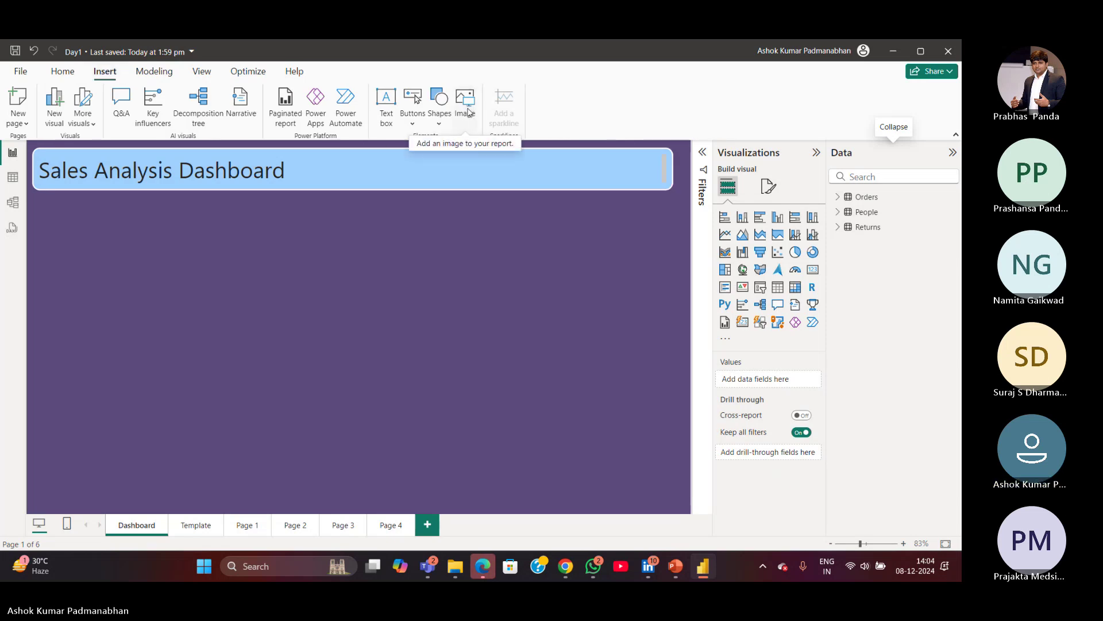
click(469, 112)
click(469, 112)
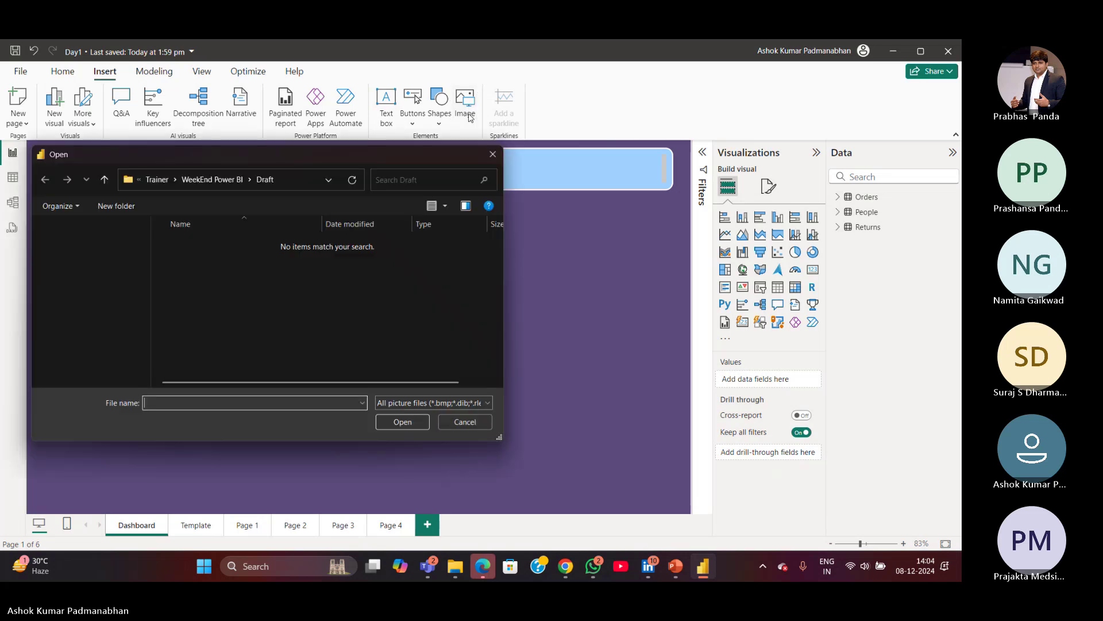
click(226, 179)
click(190, 280)
click(403, 421)
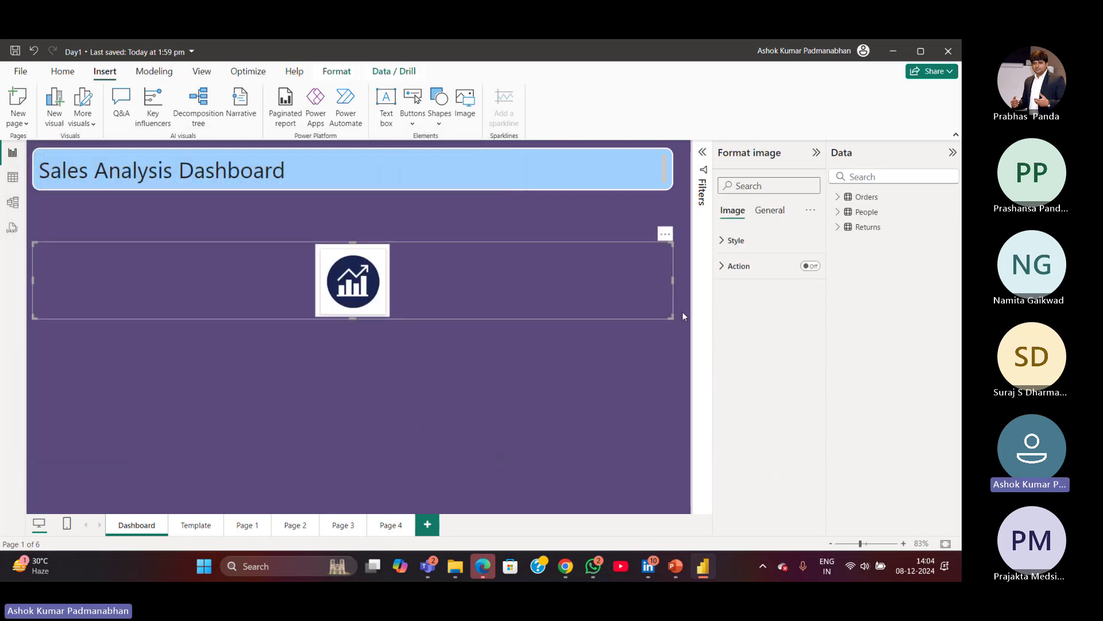
Shrink the logo image to the title banner's height and place it at the banner's right end.
drag(670, 314, 640, 314)
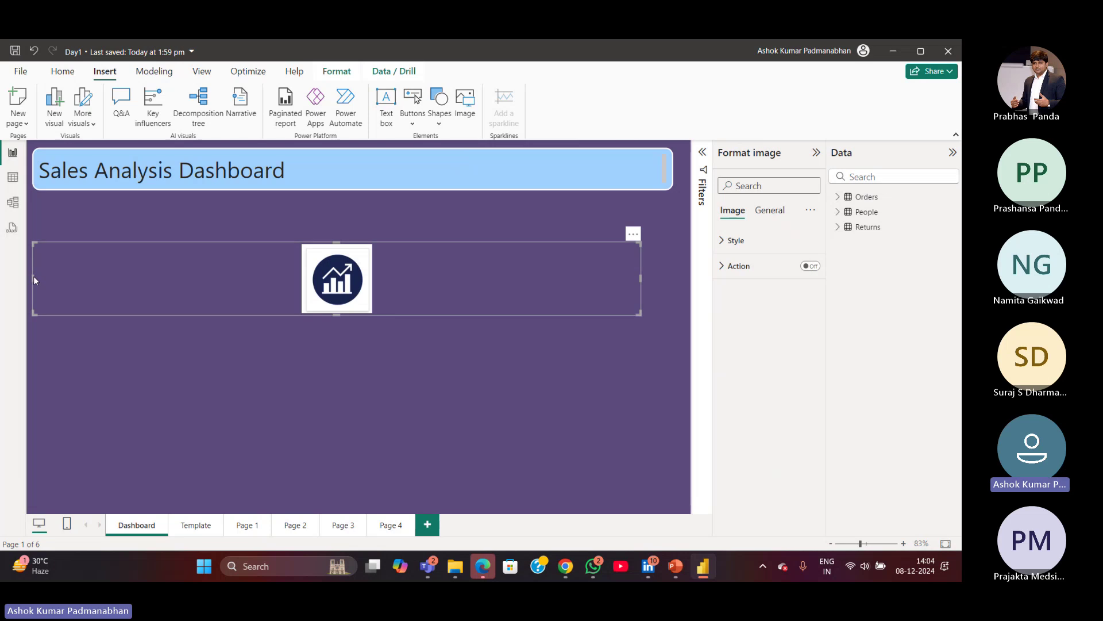
drag(33, 276, 574, 280)
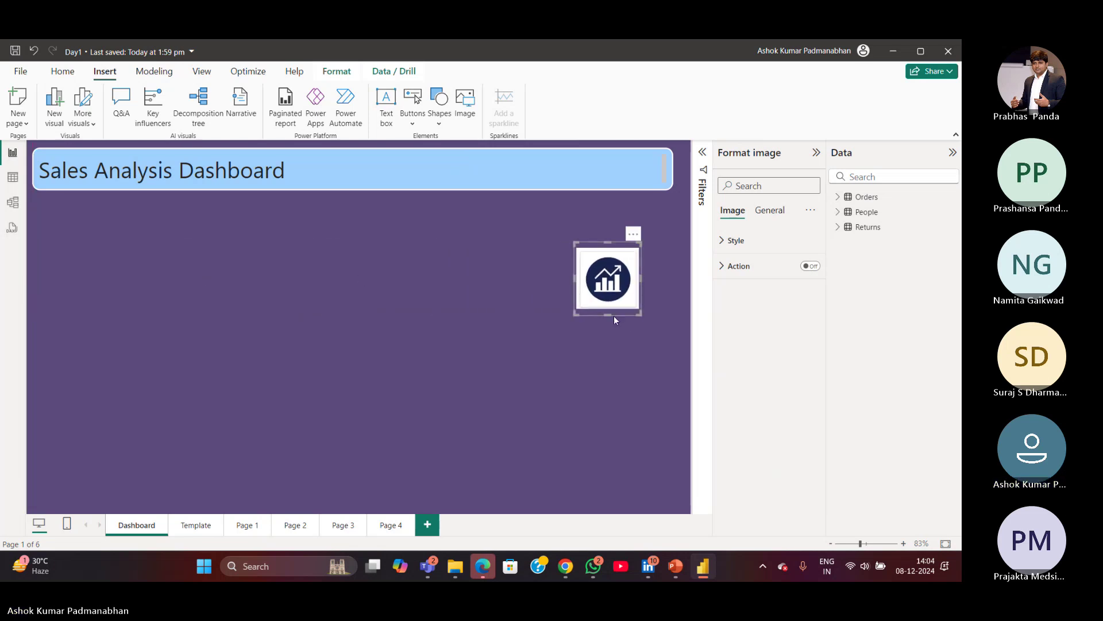
drag(615, 315, 645, 197)
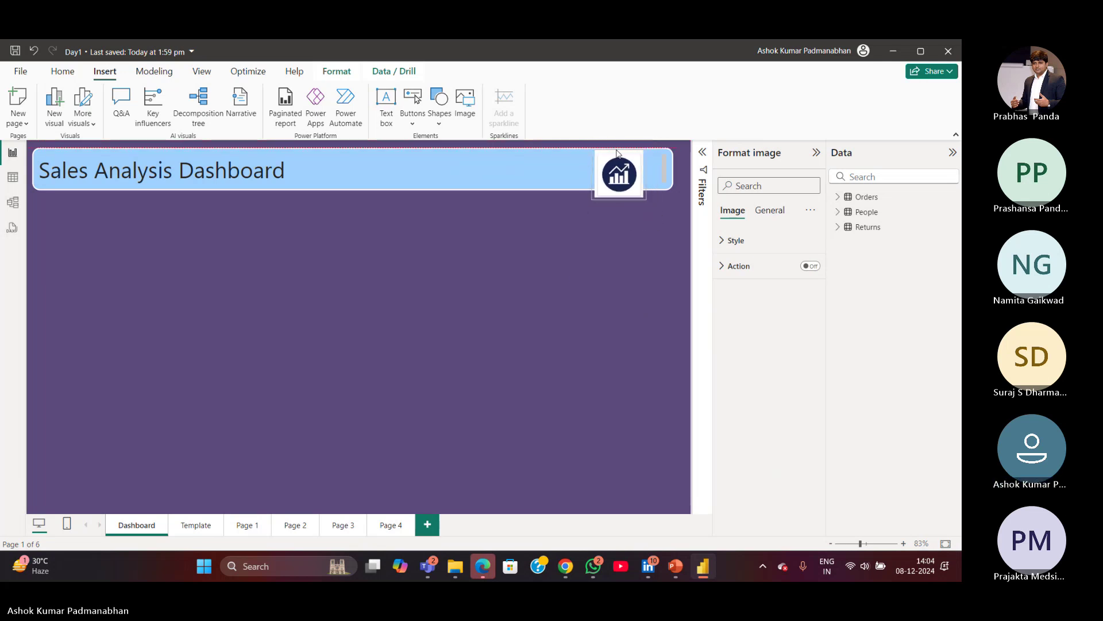
drag(619, 199, 670, 183)
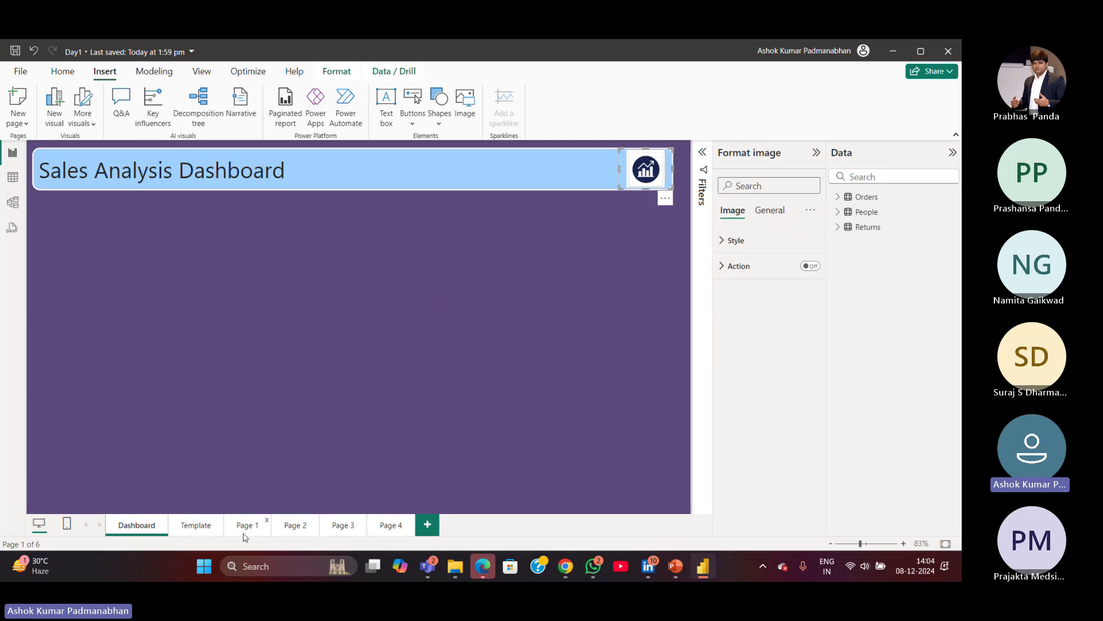
Duplicate the Dashboard page with its title banner and logo.
right_click(149, 528)
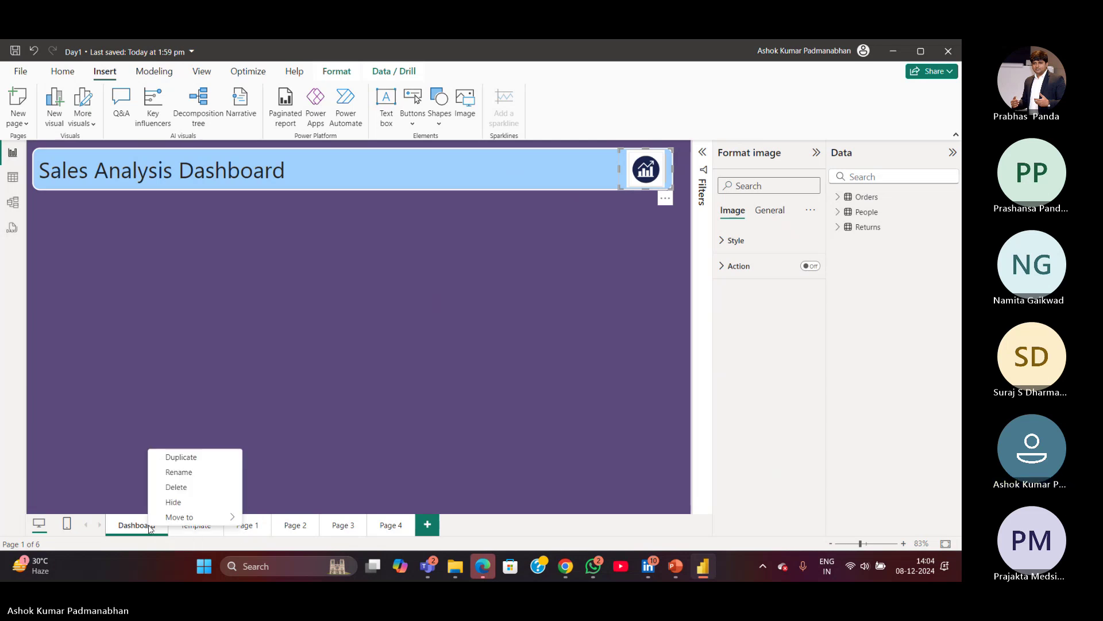
click(187, 457)
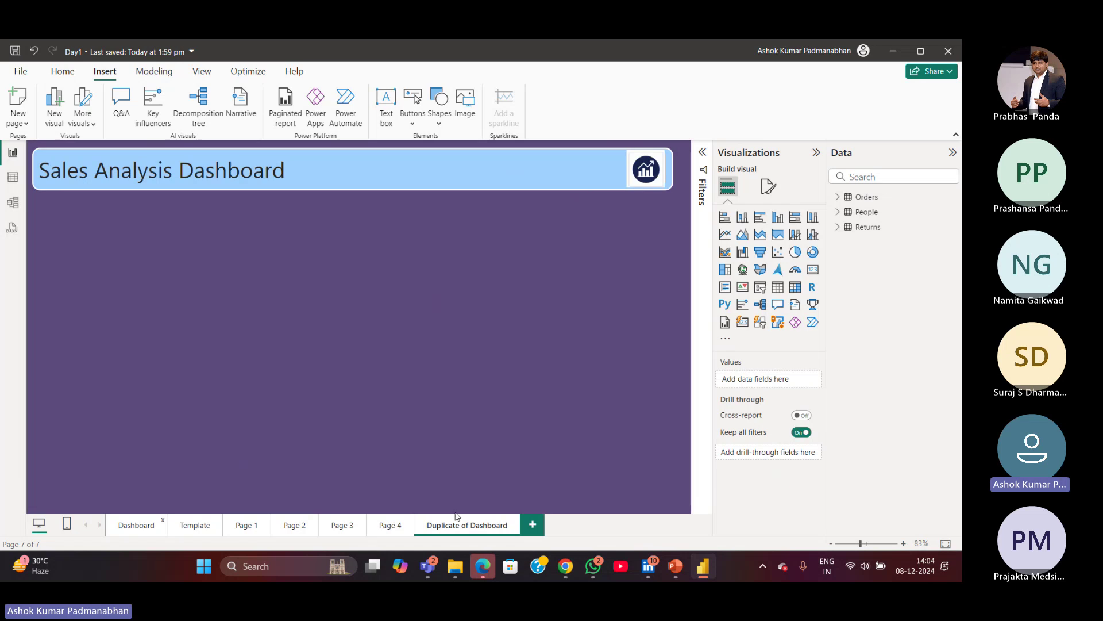
double_click(489, 525)
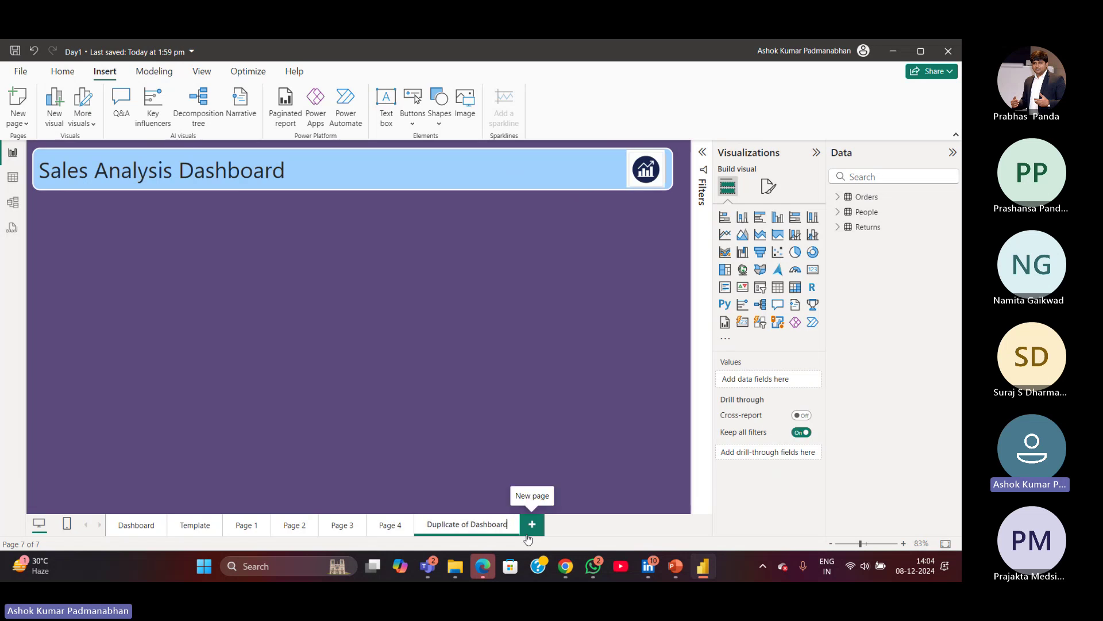
click(264, 481)
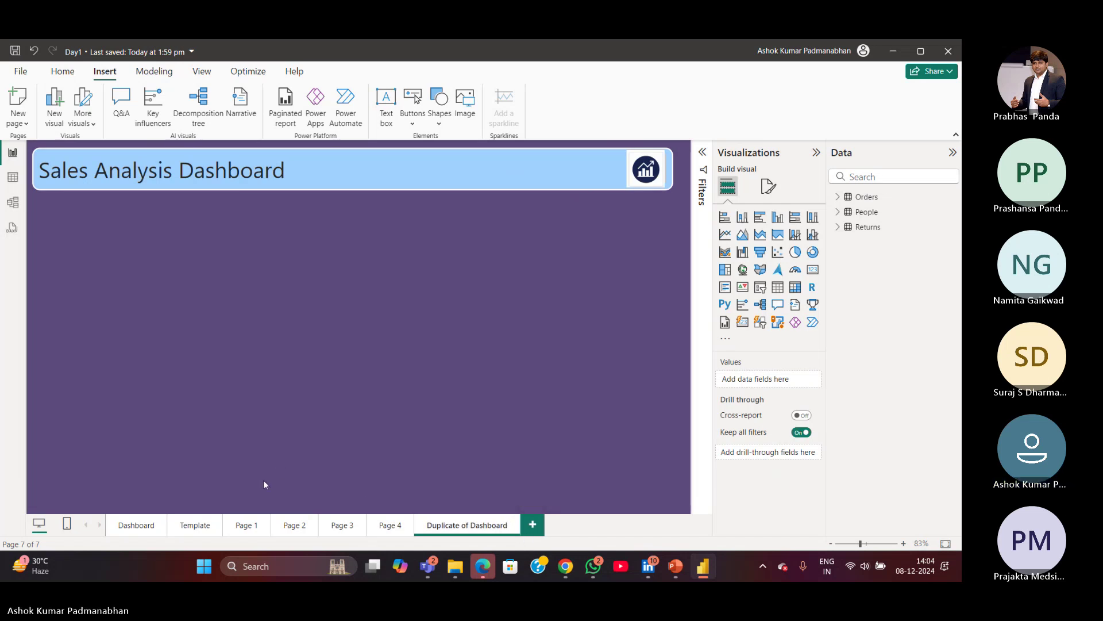
Delete the old Template page that has the title banner without the logo.
click(219, 520)
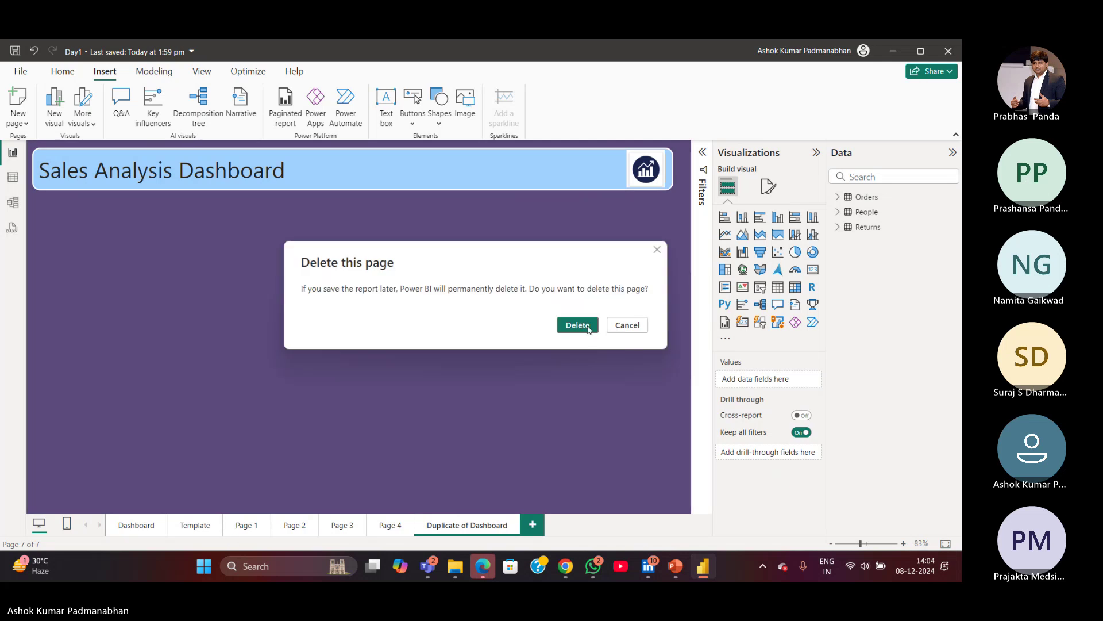
click(640, 323)
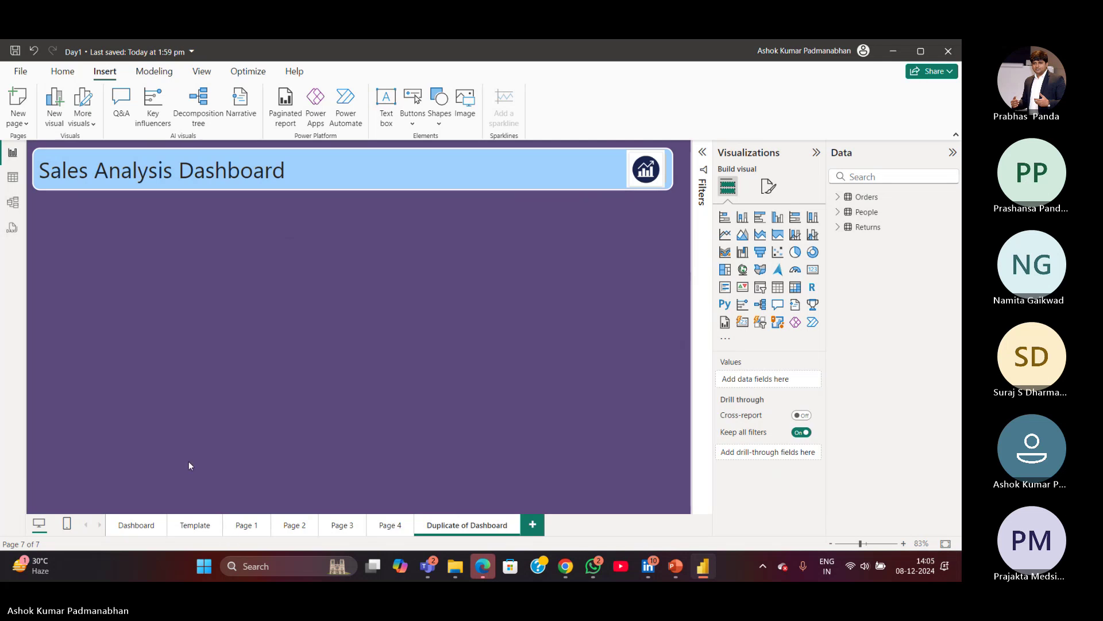
click(210, 524)
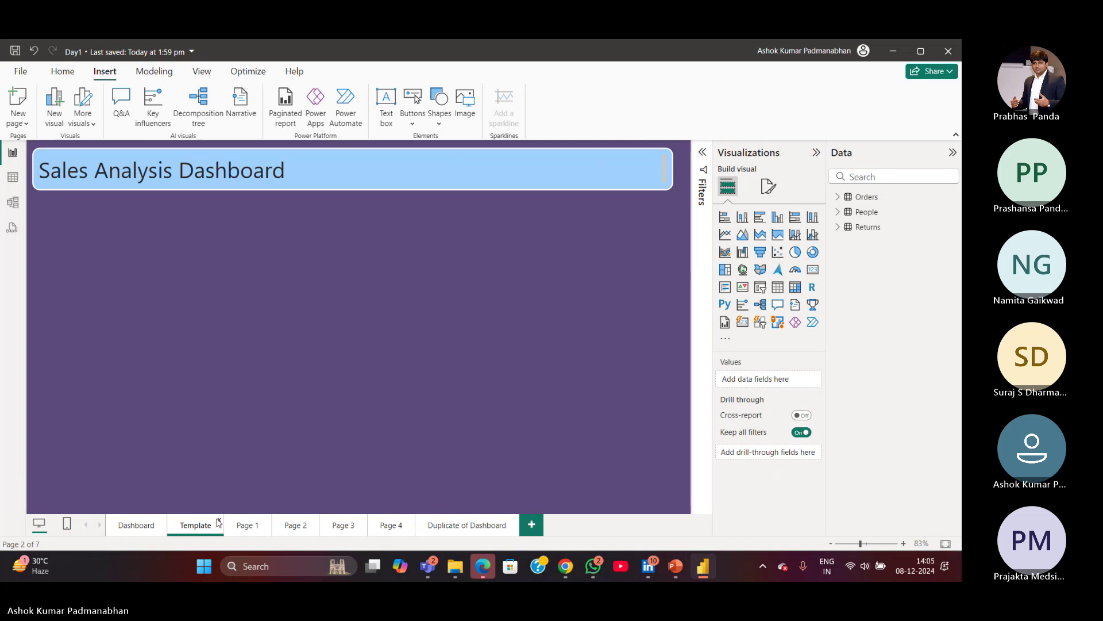
click(219, 521)
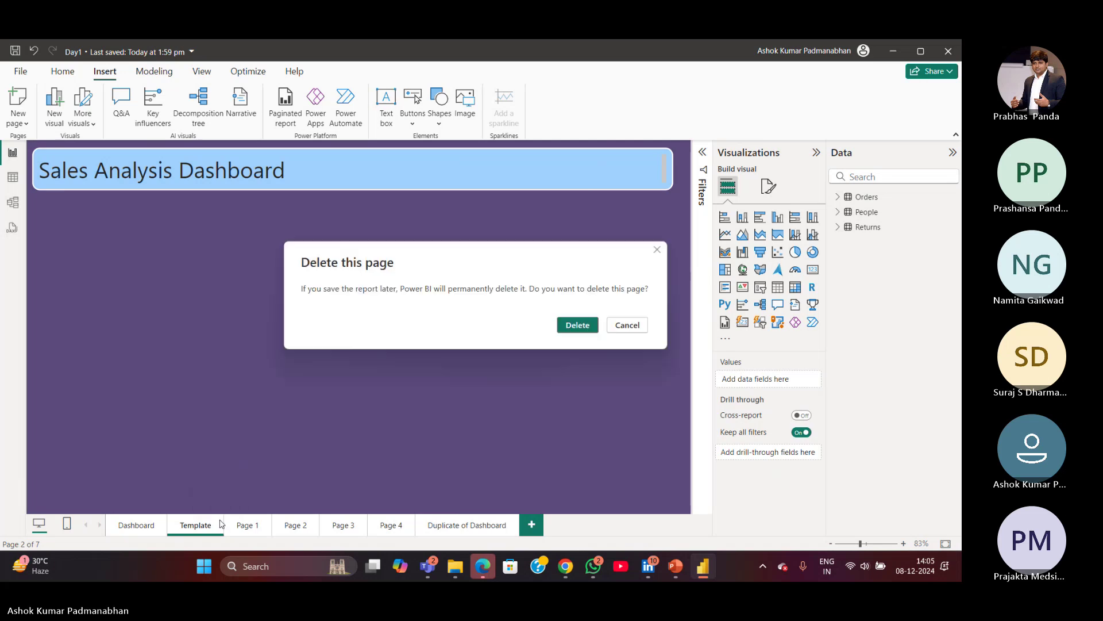
click(581, 324)
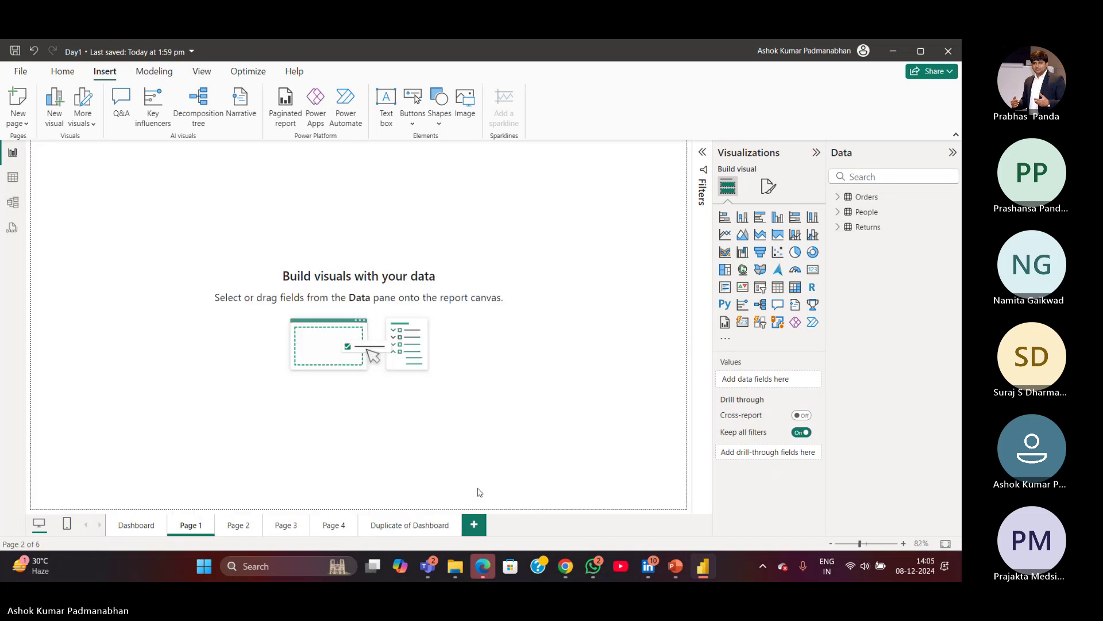
Move the Duplicate of Dashboard page directly after Dashboard and rename it Template.
drag(415, 533, 213, 532)
double_click(222, 524)
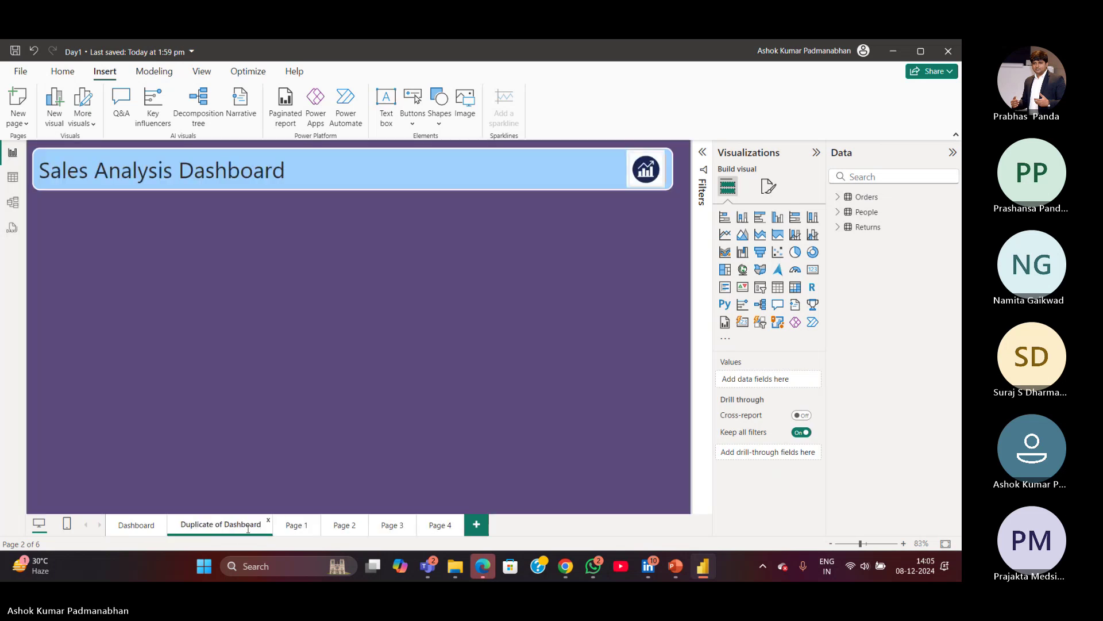
key(ctrl+a)
text(T)
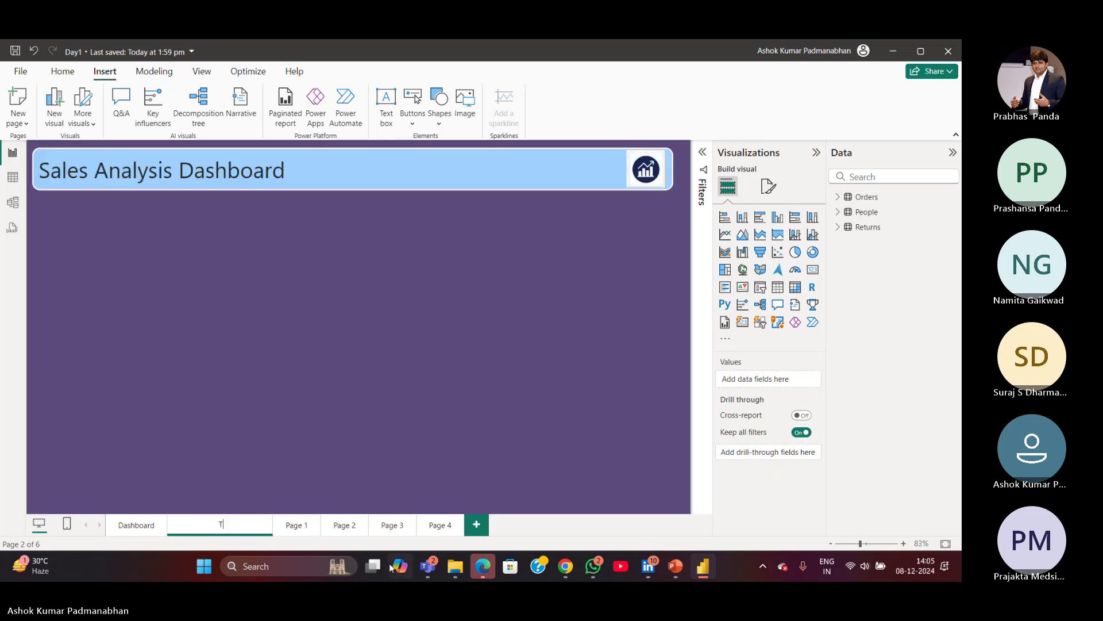
text(emplate)
key(Return)
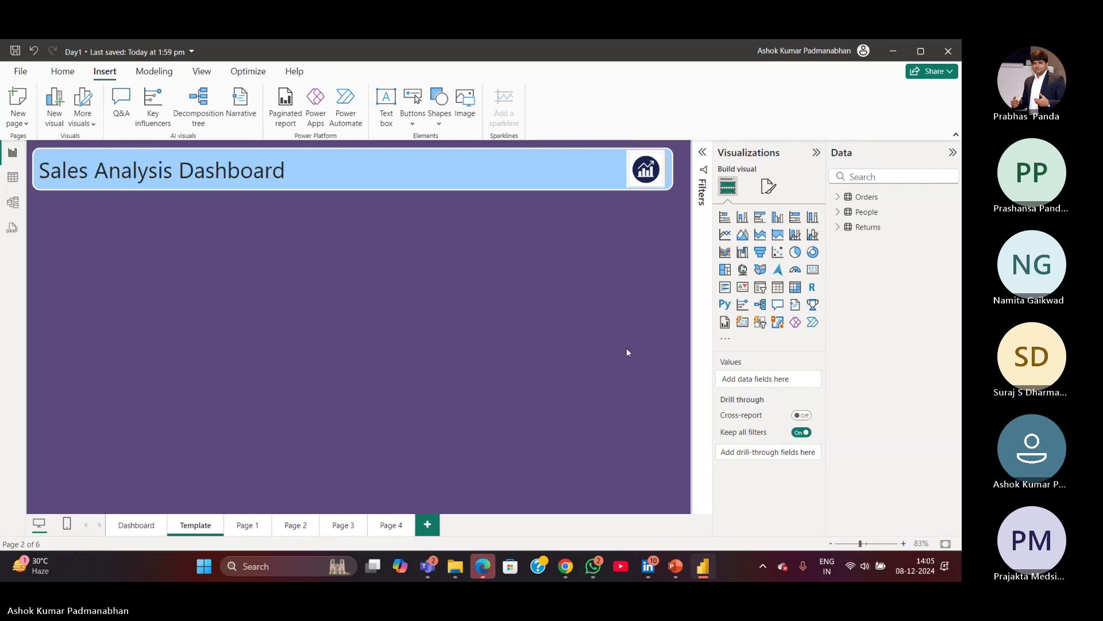
Check the saved Logo file in File Explorer's WeekEnd Power BI folder and return to Power BI Desktop.
mouse_move(458, 560)
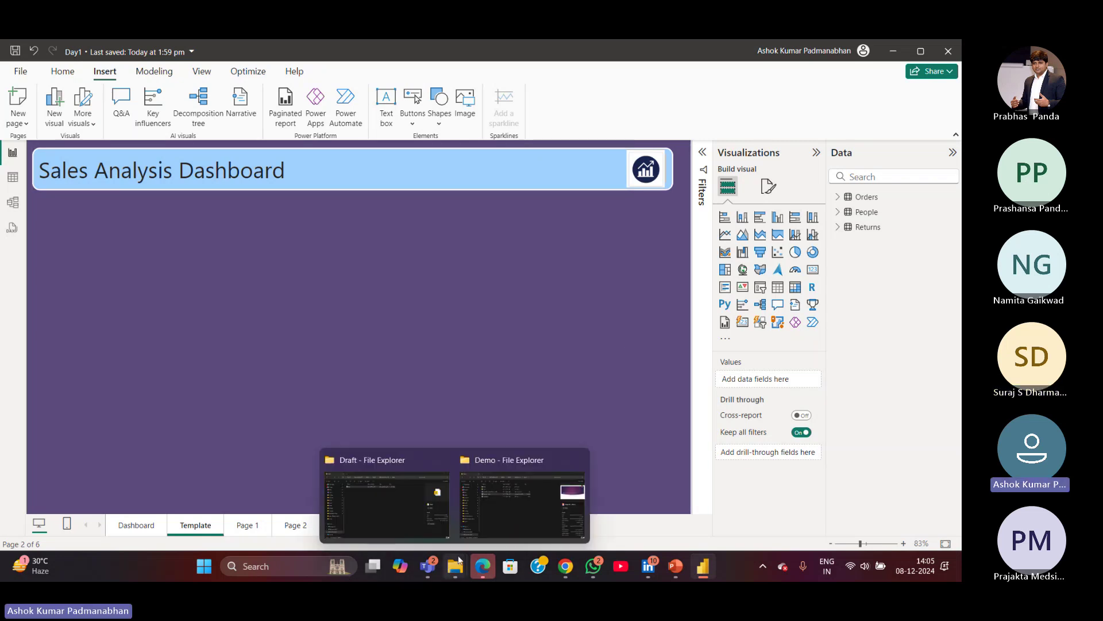
mouse_move(498, 527)
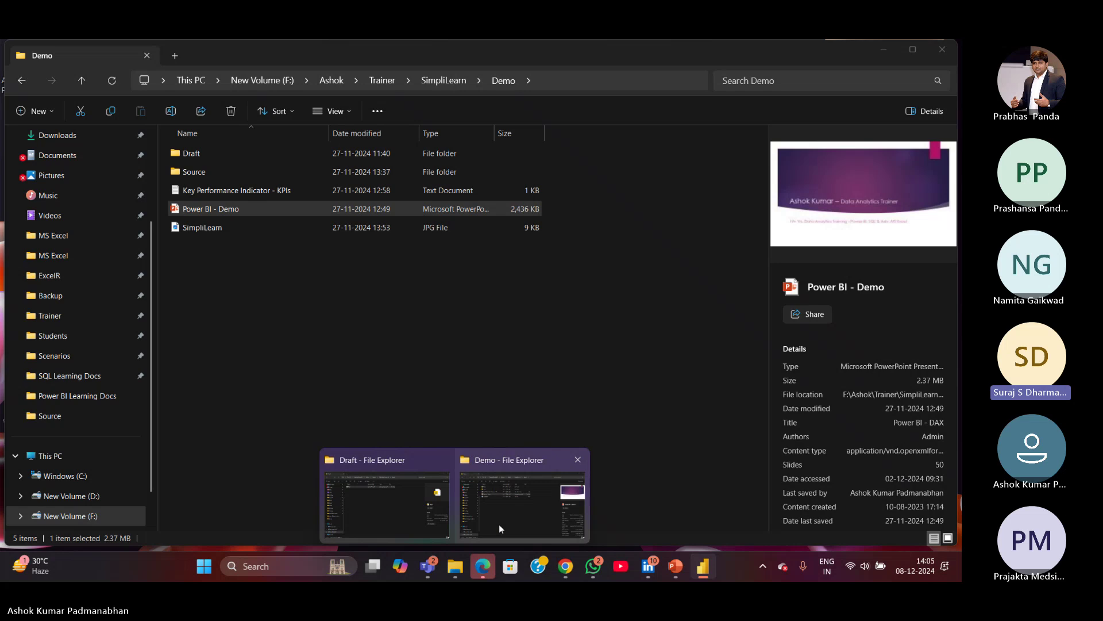
click(405, 521)
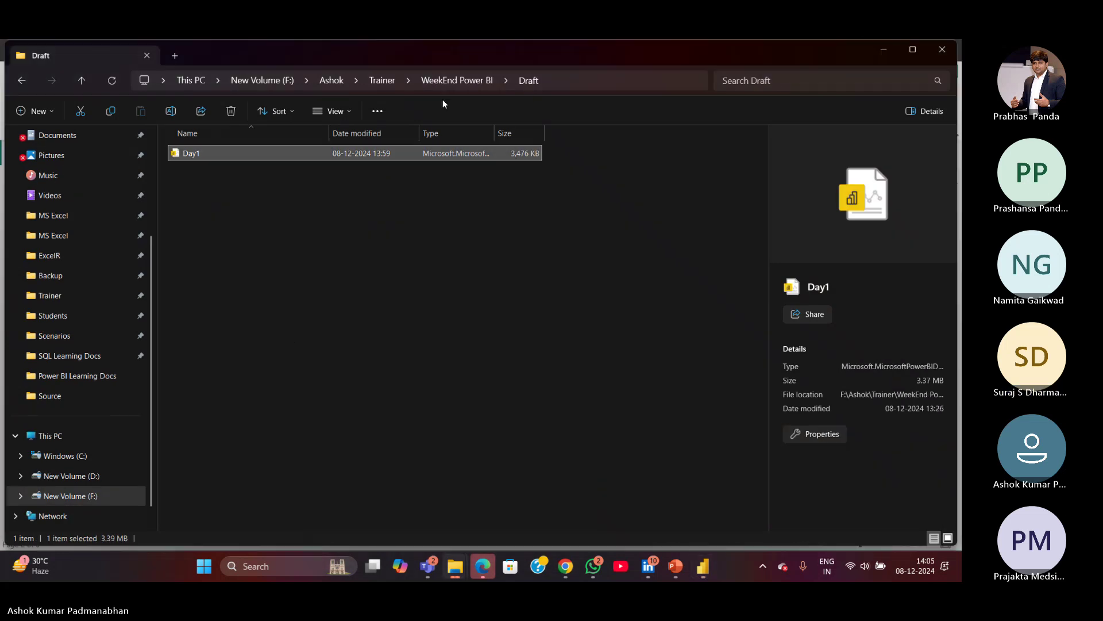
click(471, 82)
click(195, 211)
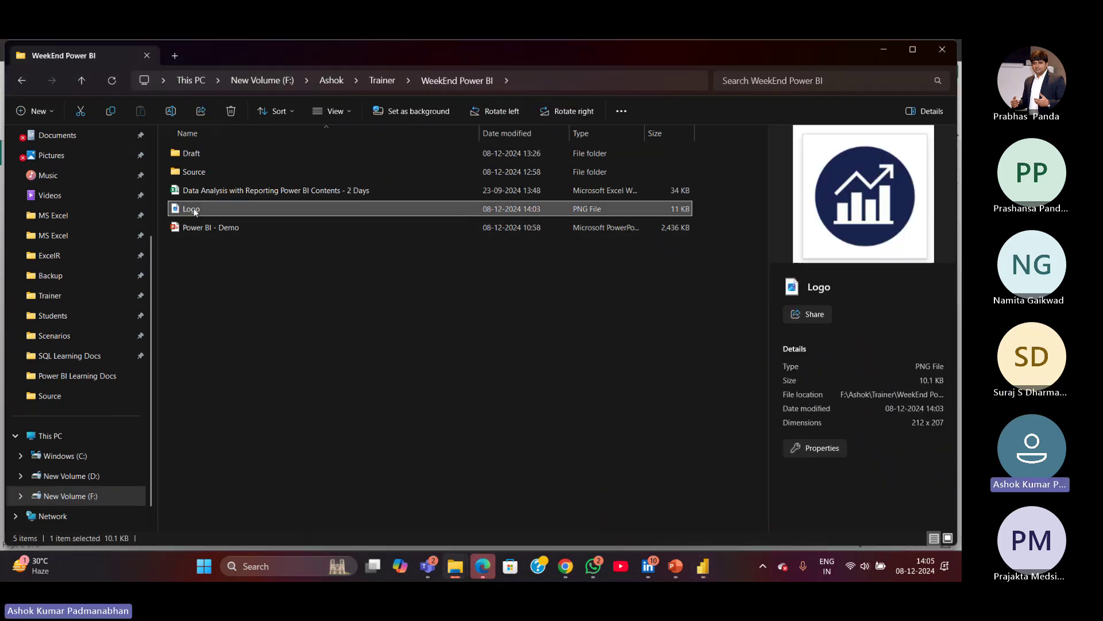
mouse_move(694, 567)
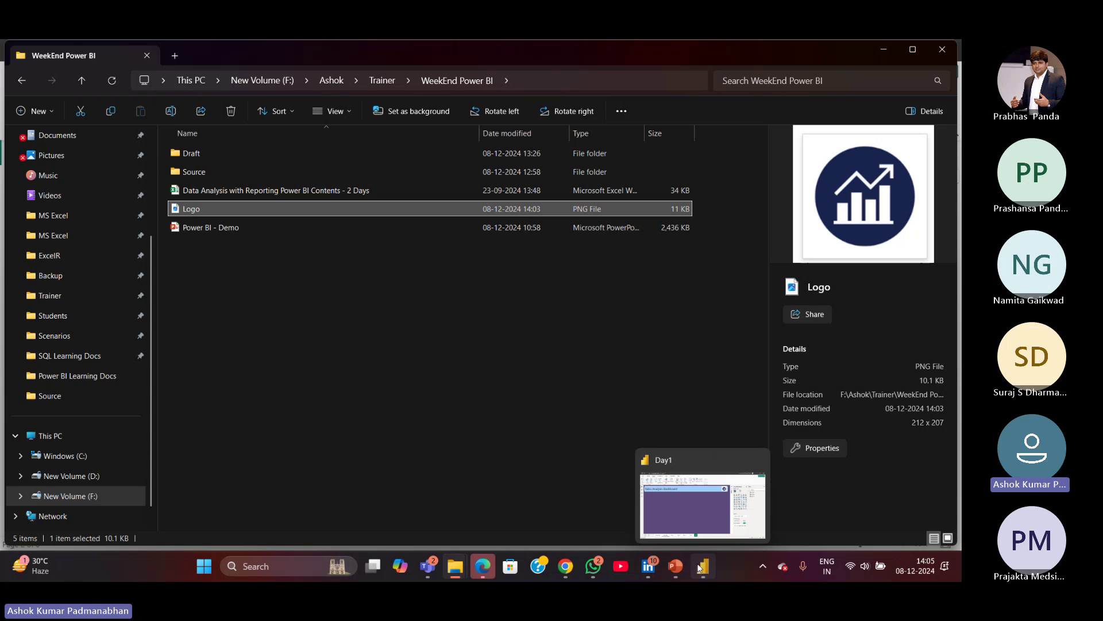
click(693, 515)
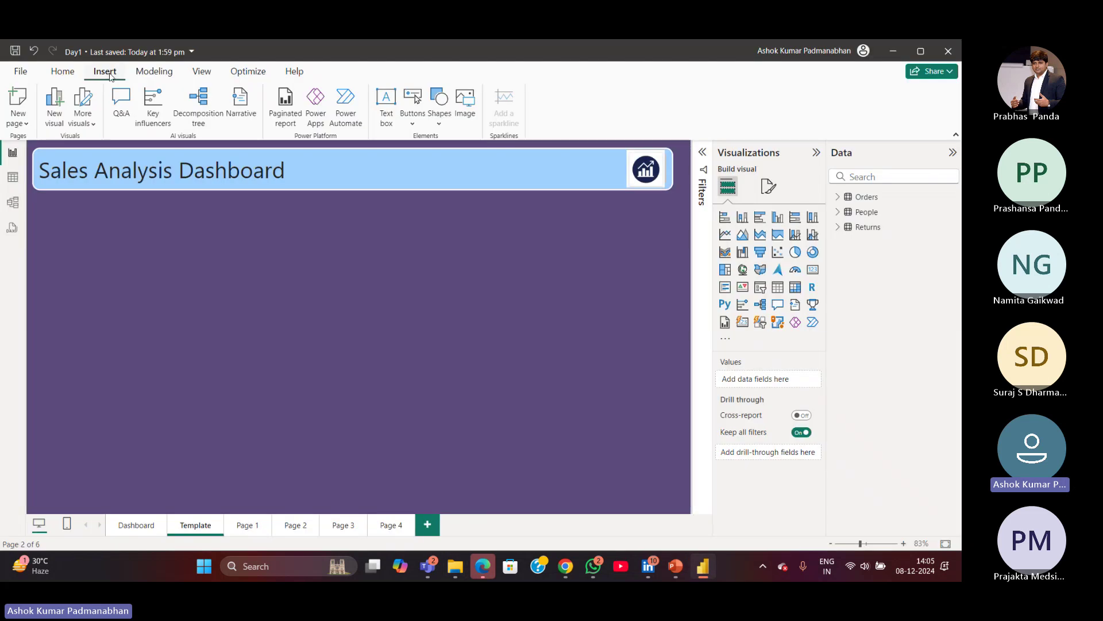
Insert the Logo image from the WeekEnd Power BI folder on the Template page.
click(467, 109)
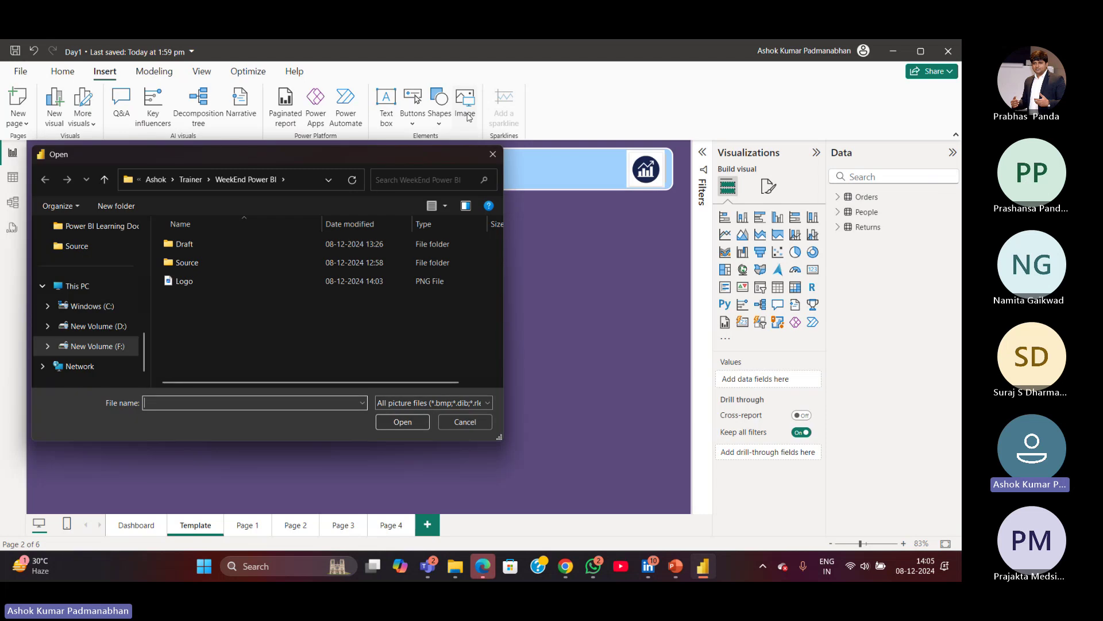
click(185, 281)
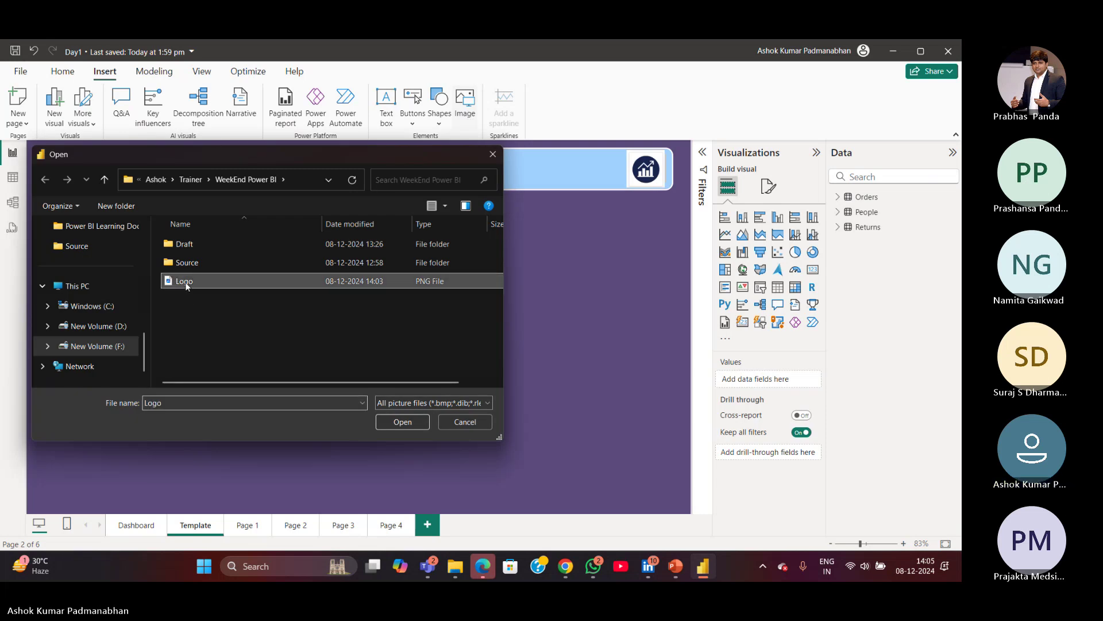
click(409, 421)
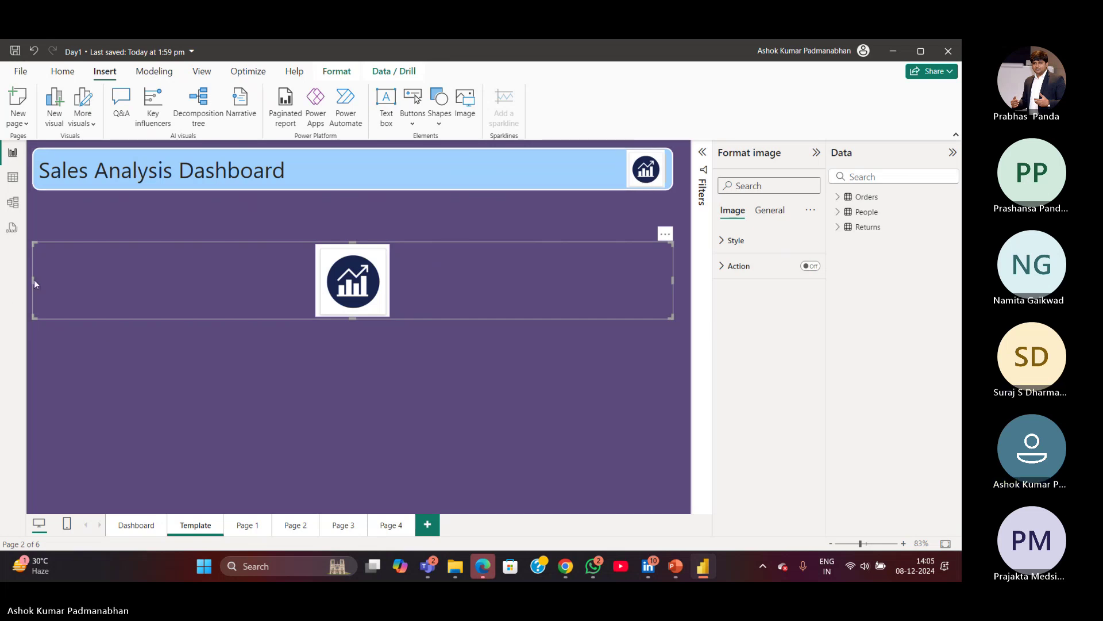
Shrink the second logo image, fit it into the title banner beside the existing logo, and delete it again.
drag(33, 281, 602, 281)
drag(638, 242, 533, 187)
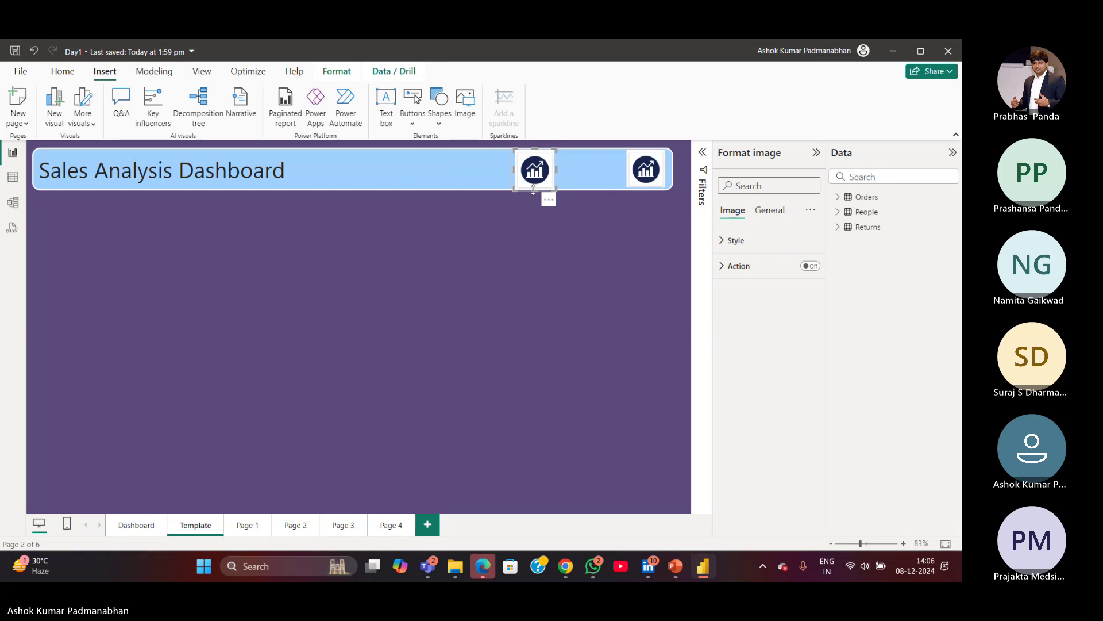
key(Delete)
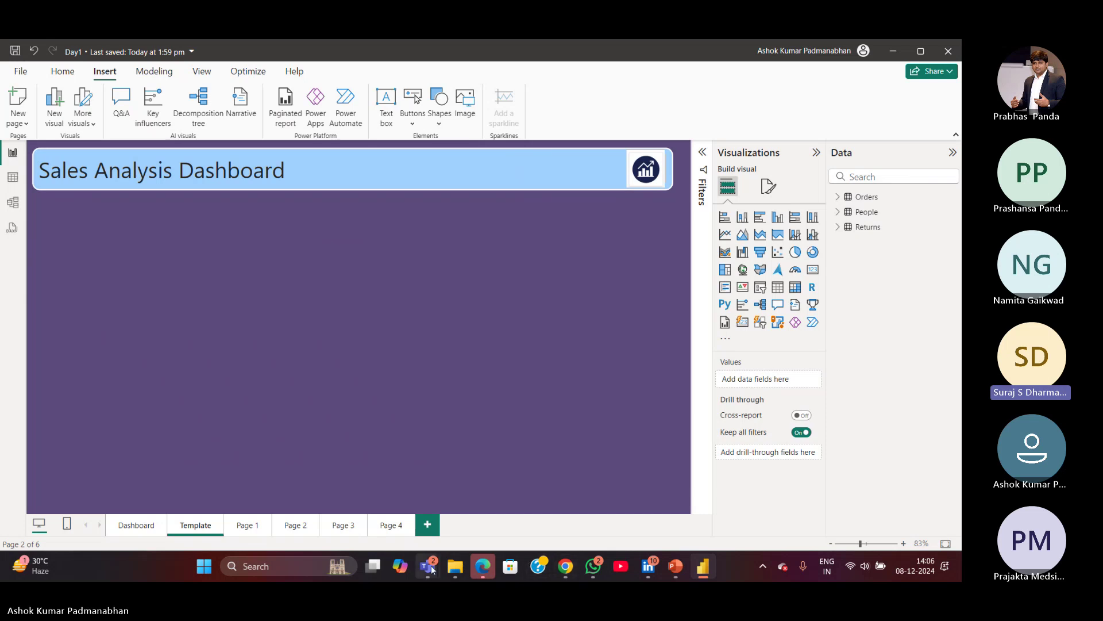
mouse_move(433, 569)
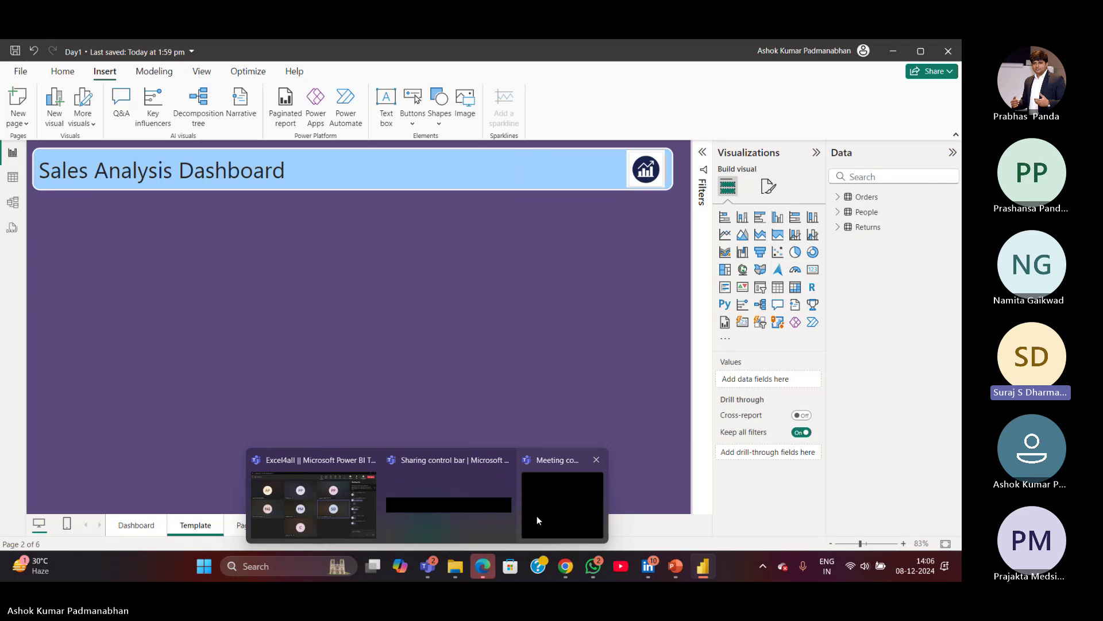
mouse_move(537, 515)
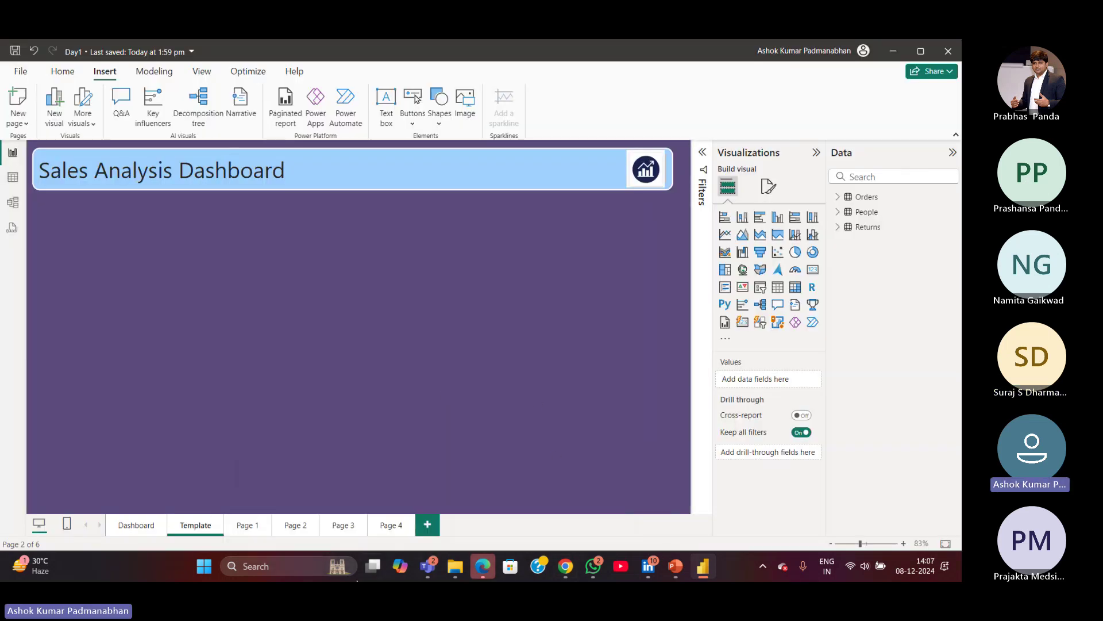
click(286, 565)
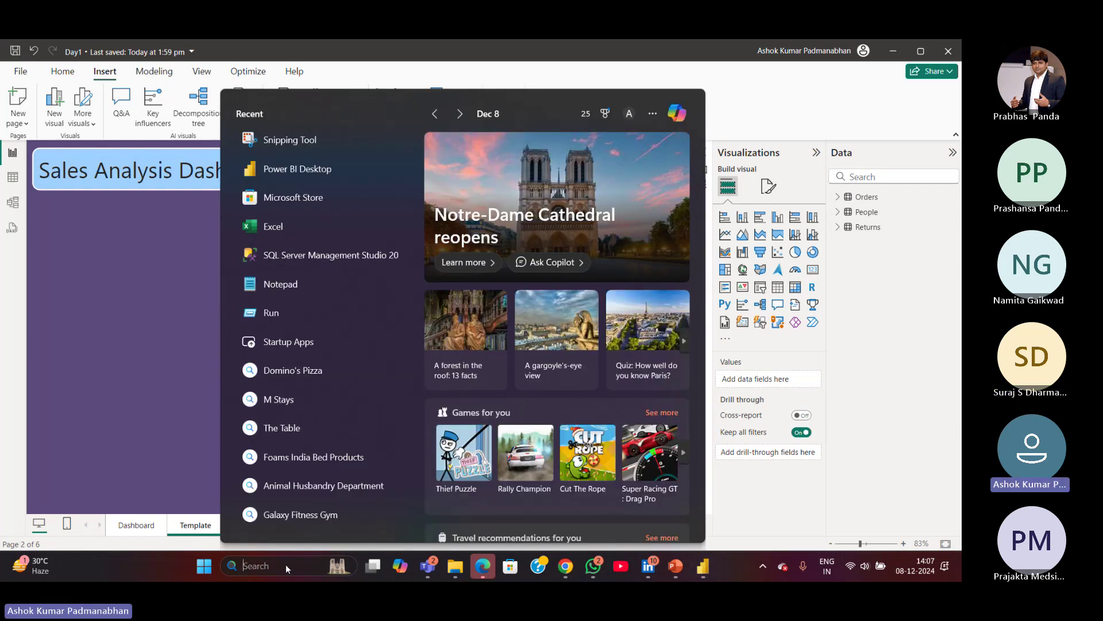
click(131, 335)
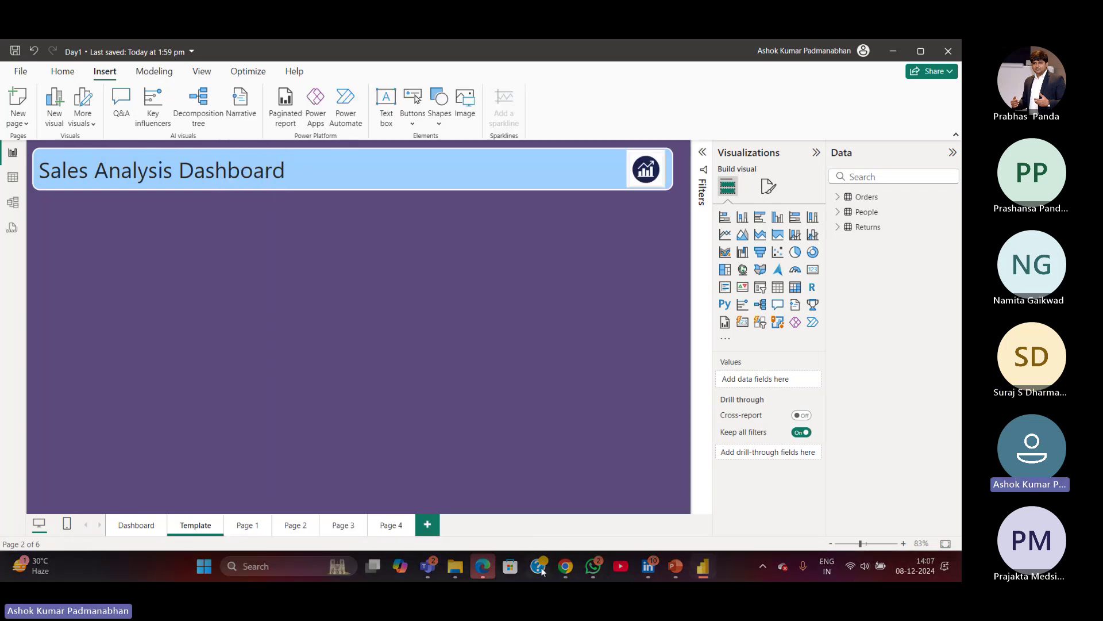
Switch to the AppSource Sales Dashboard page in Chrome and capture its square logo with Snipping Tool.
mouse_move(568, 569)
click(573, 530)
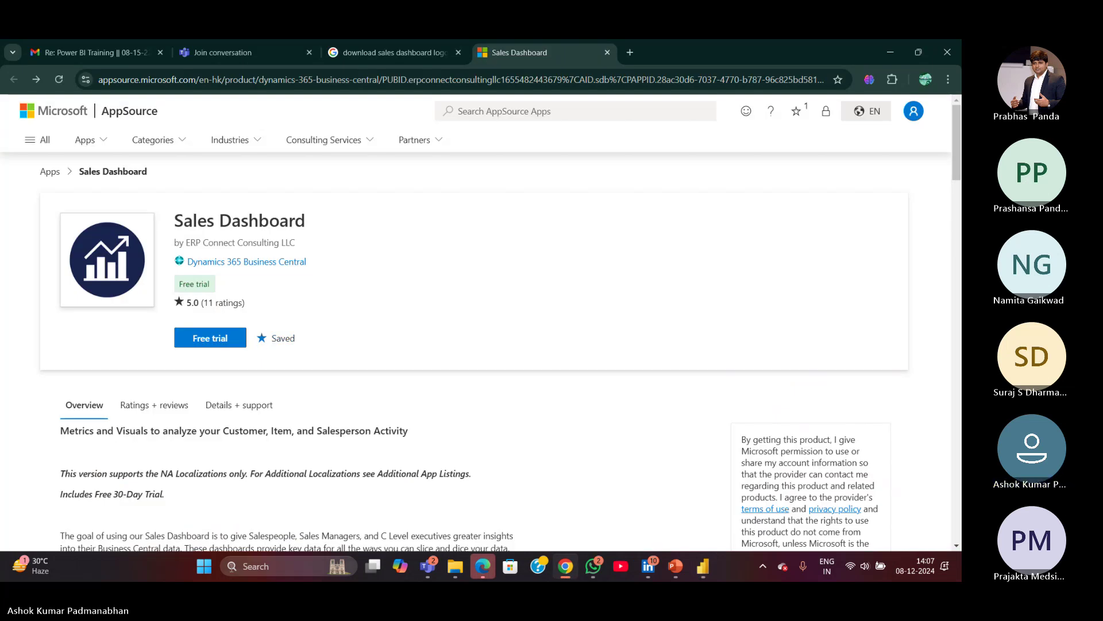
click(242, 566)
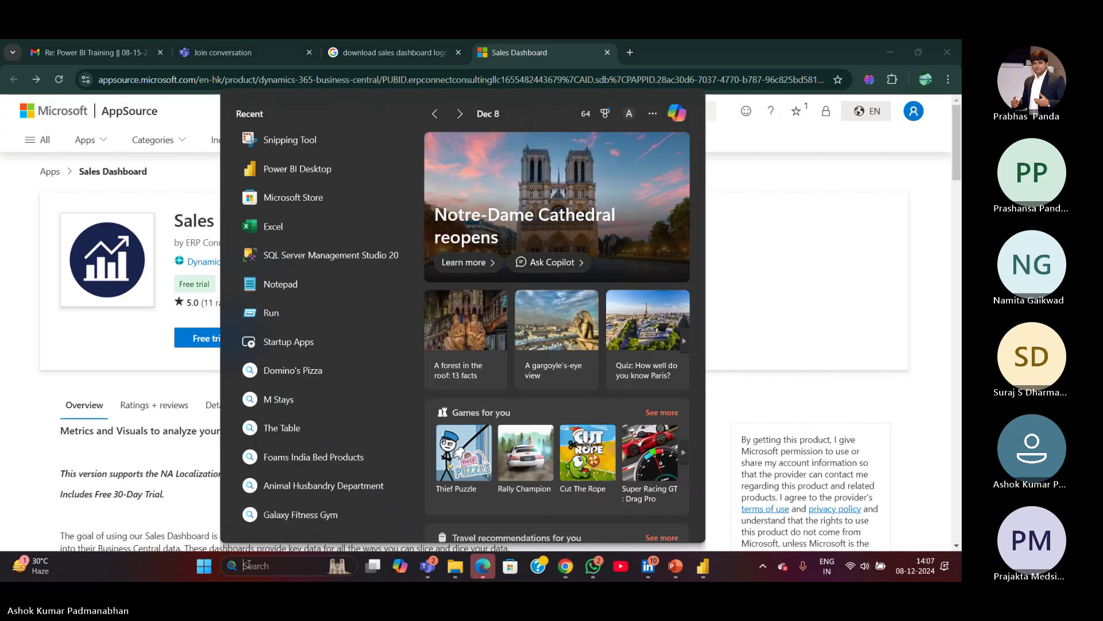
click(352, 144)
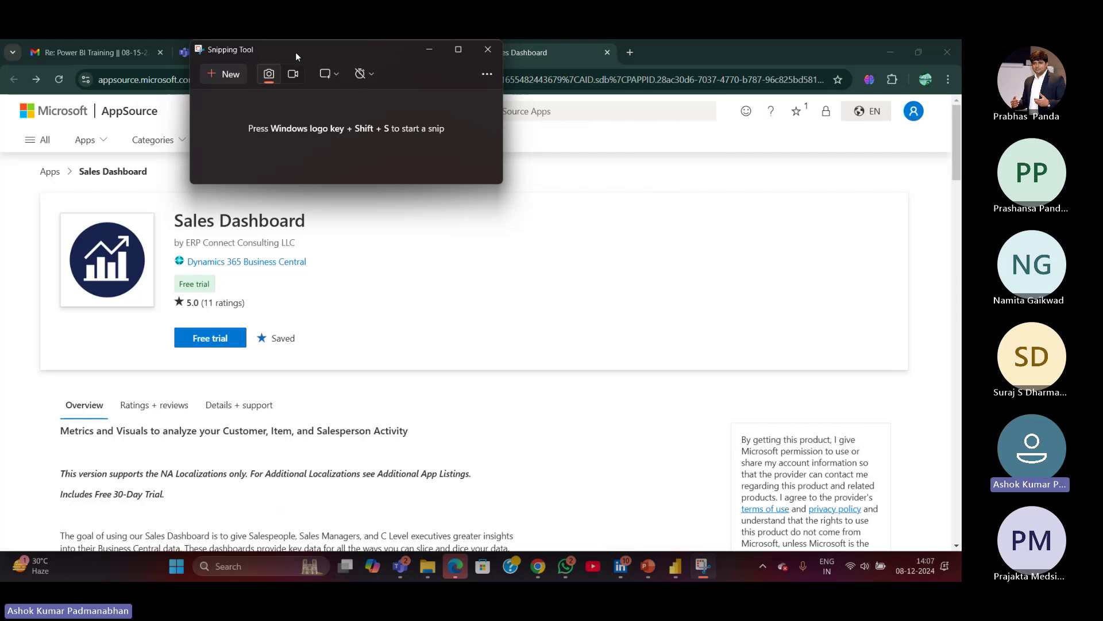
drag(296, 52, 575, 153)
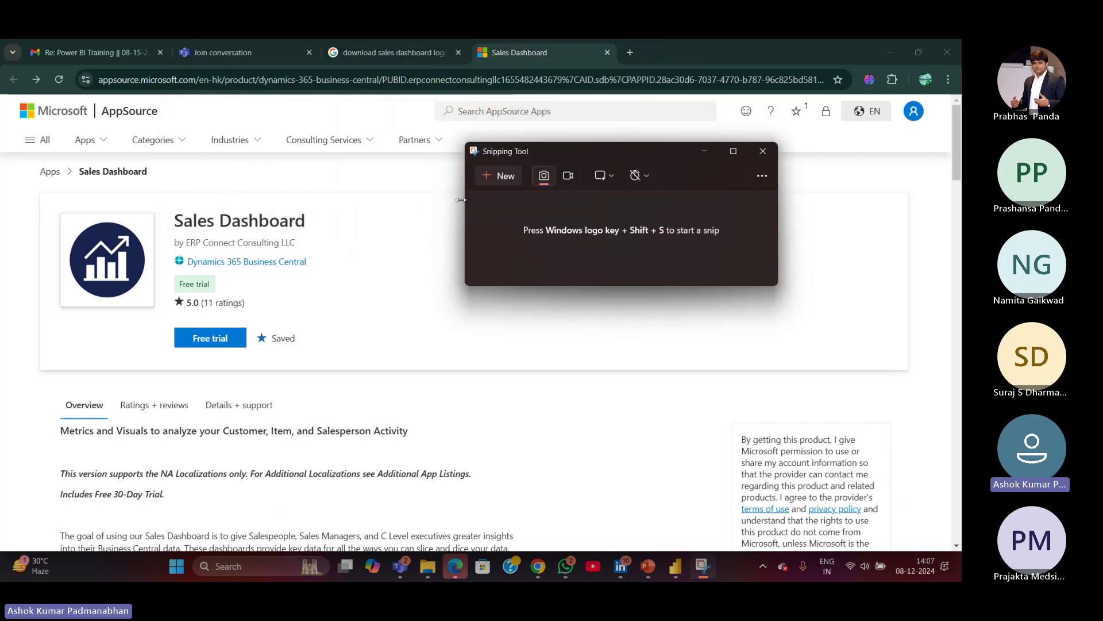
click(505, 176)
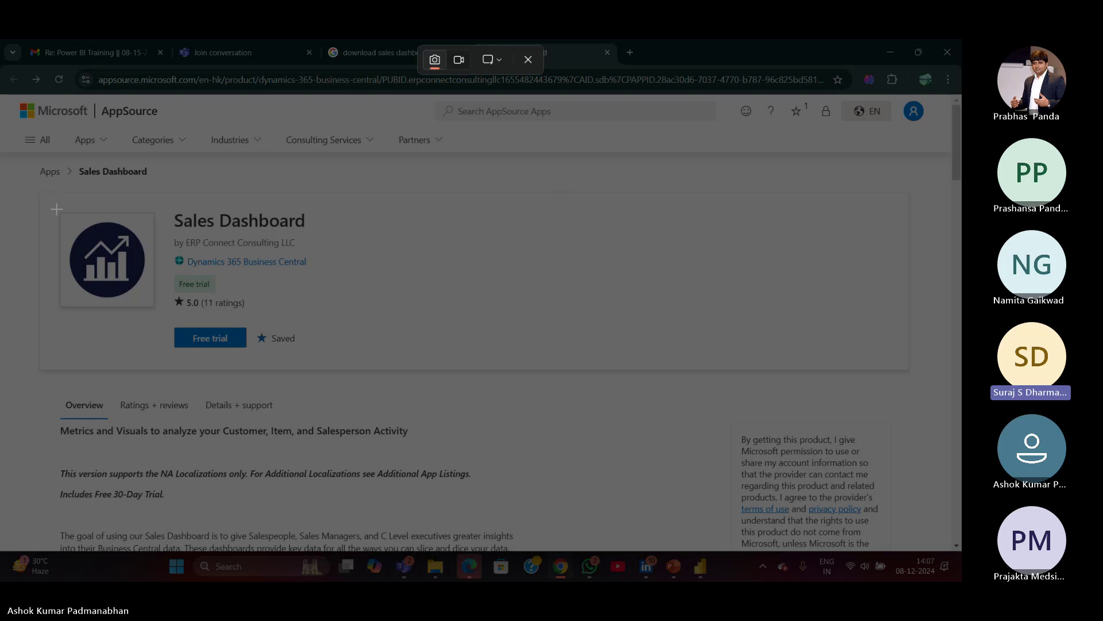
drag(54, 207, 159, 309)
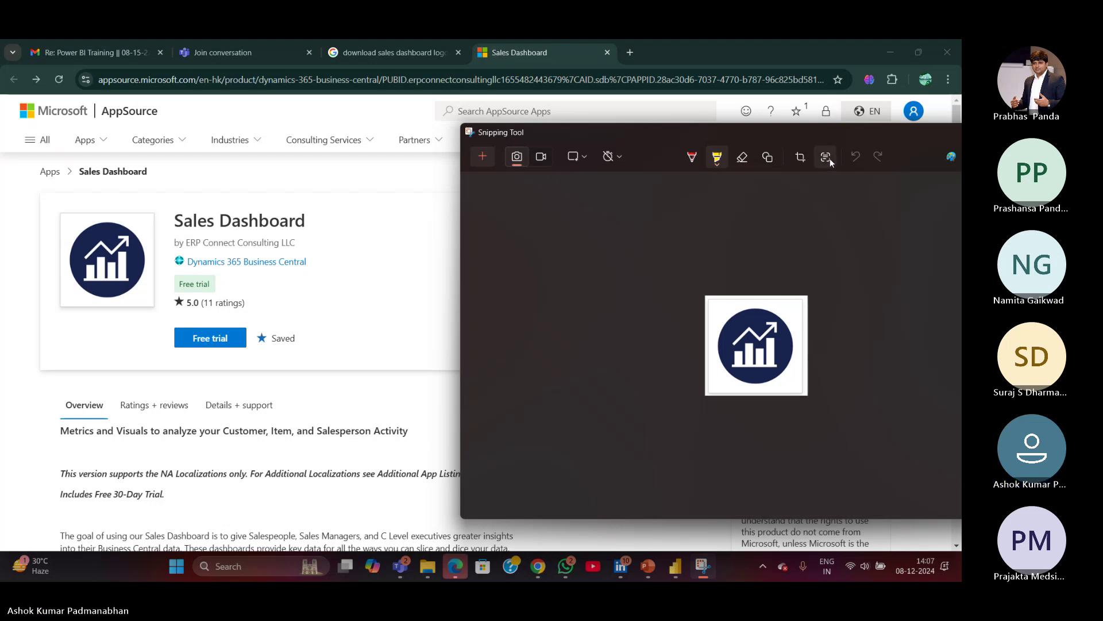
Save the logo snip as a PNG named Logo 2 in the WeekEnd Power BI folder.
drag(895, 140, 697, 149)
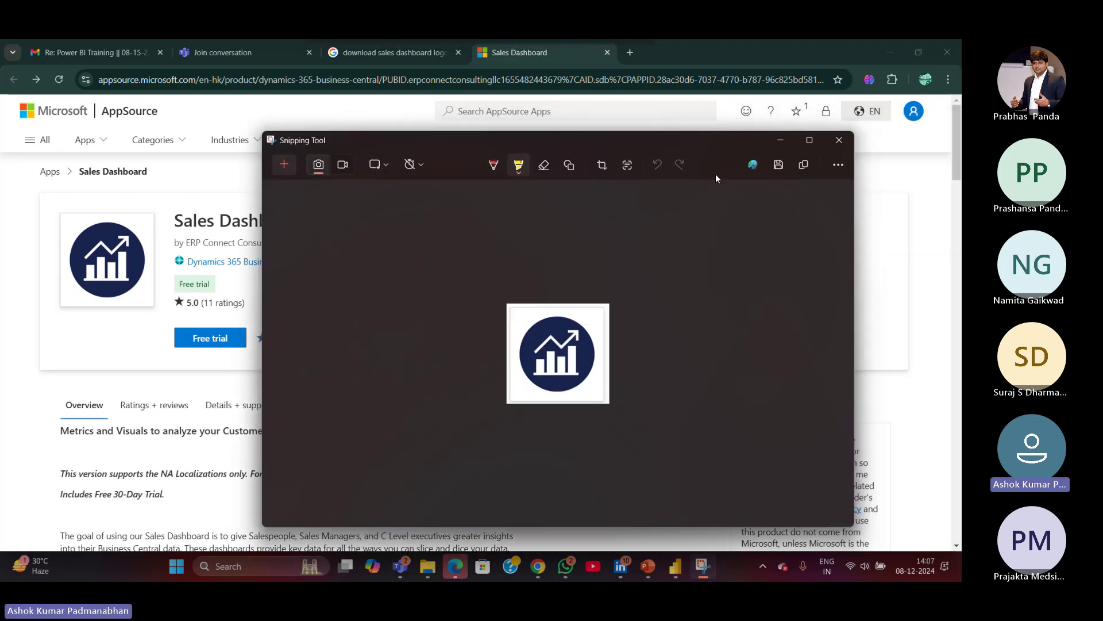
click(779, 165)
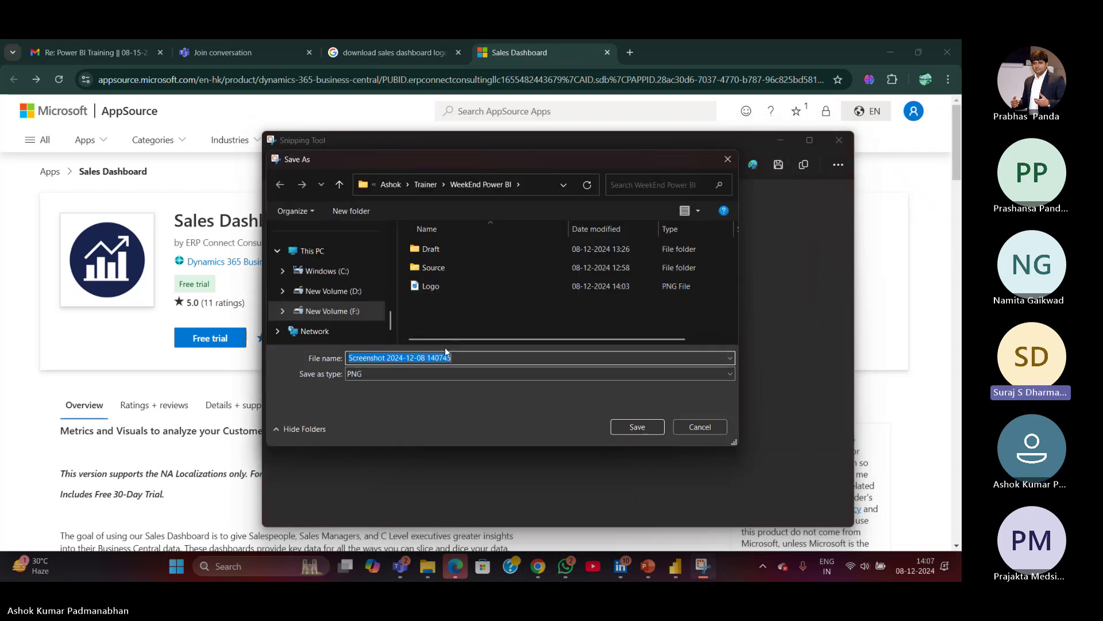
text(Logo 1)
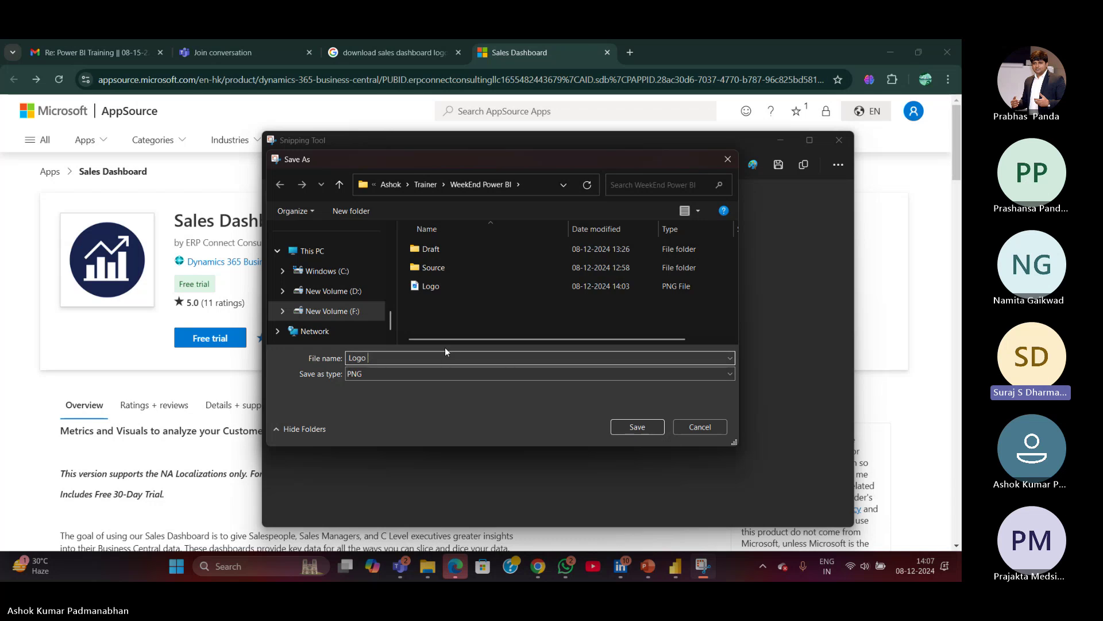
key(BackSpace)
text(2)
click(650, 427)
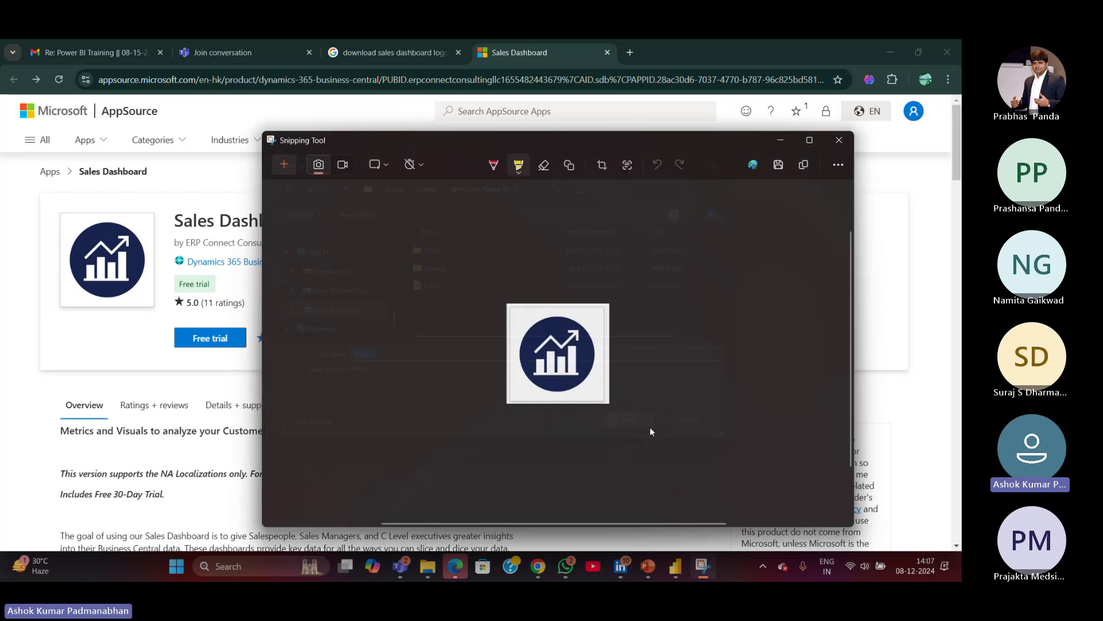
Search Windows for mspaint and open Paint.
click(248, 565)
text(mspaint)
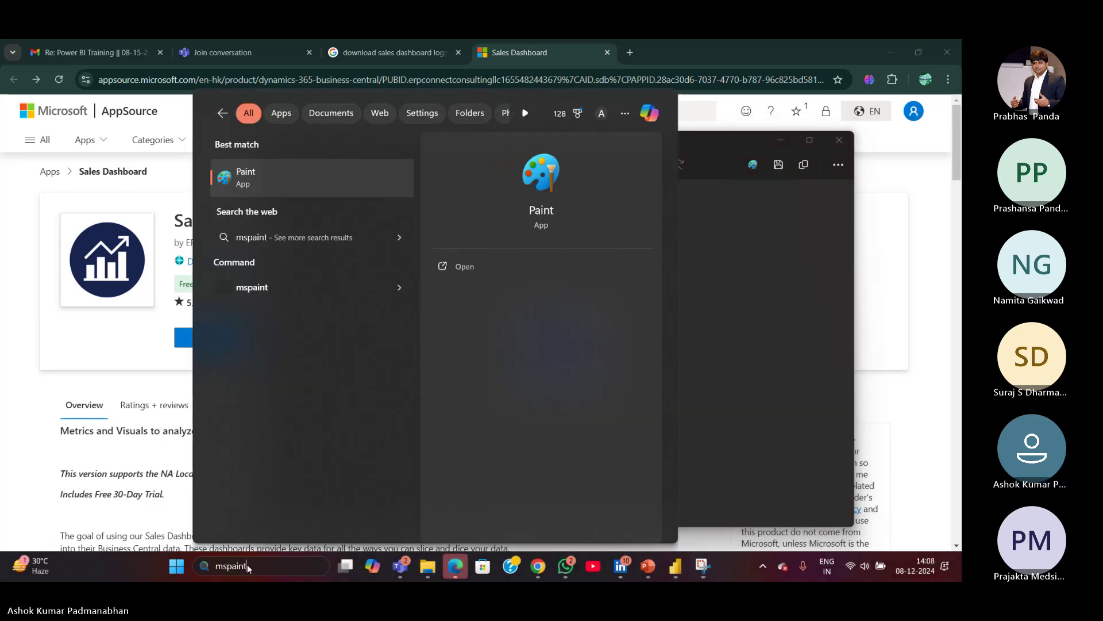
click(317, 180)
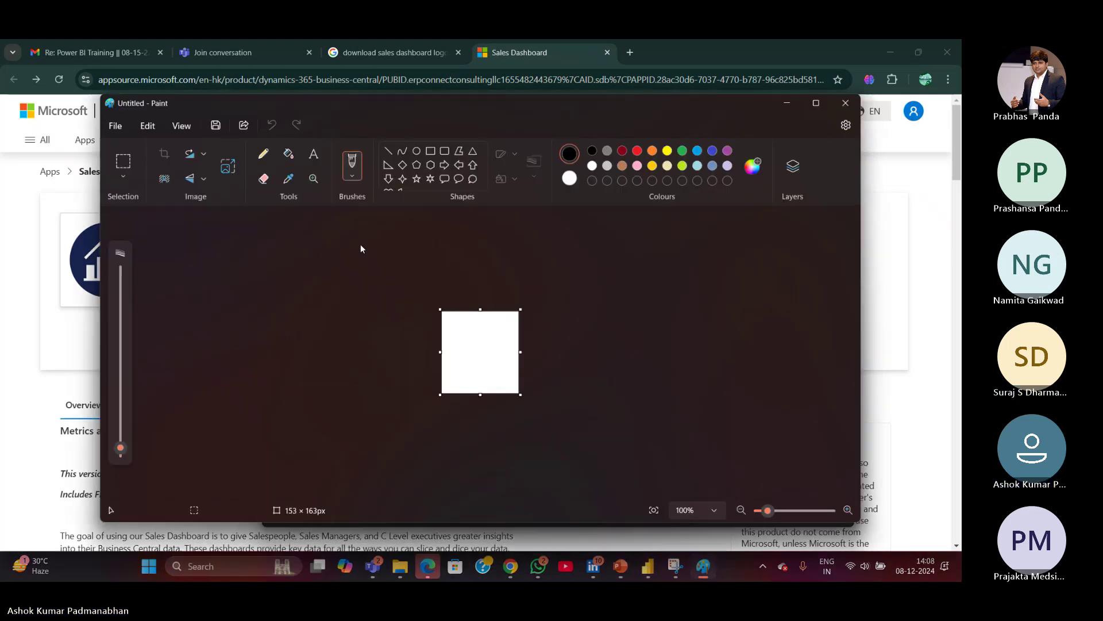
Paste the captured logo into the blank Paint canvas and save it as a PNG named Logo 3 in the WeekEnd Power BI folder.
key(ctrl+v)
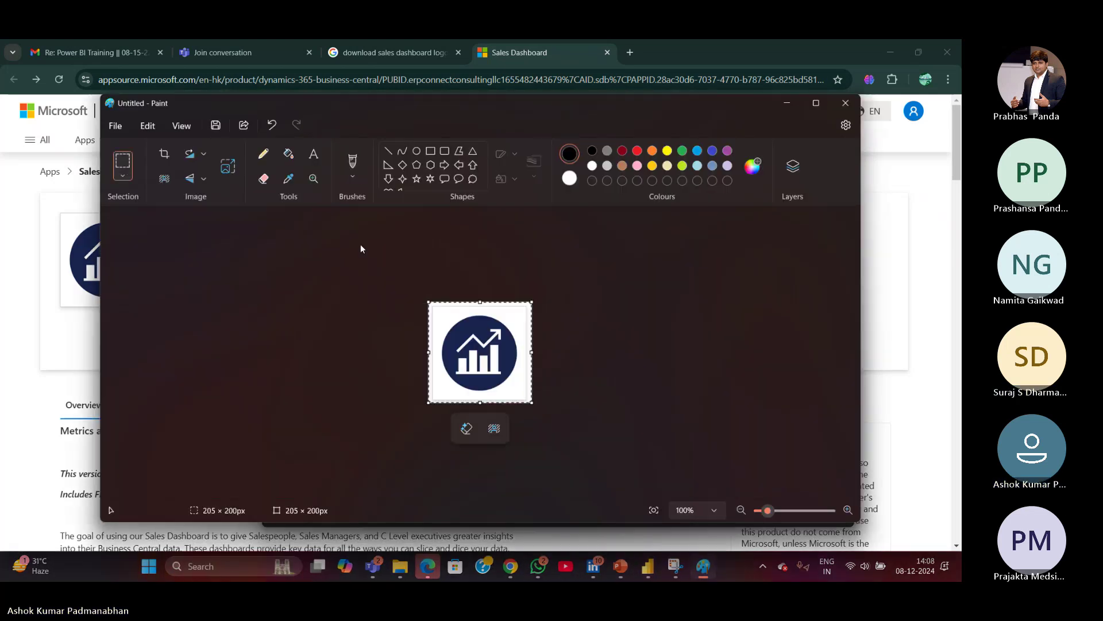
click(816, 104)
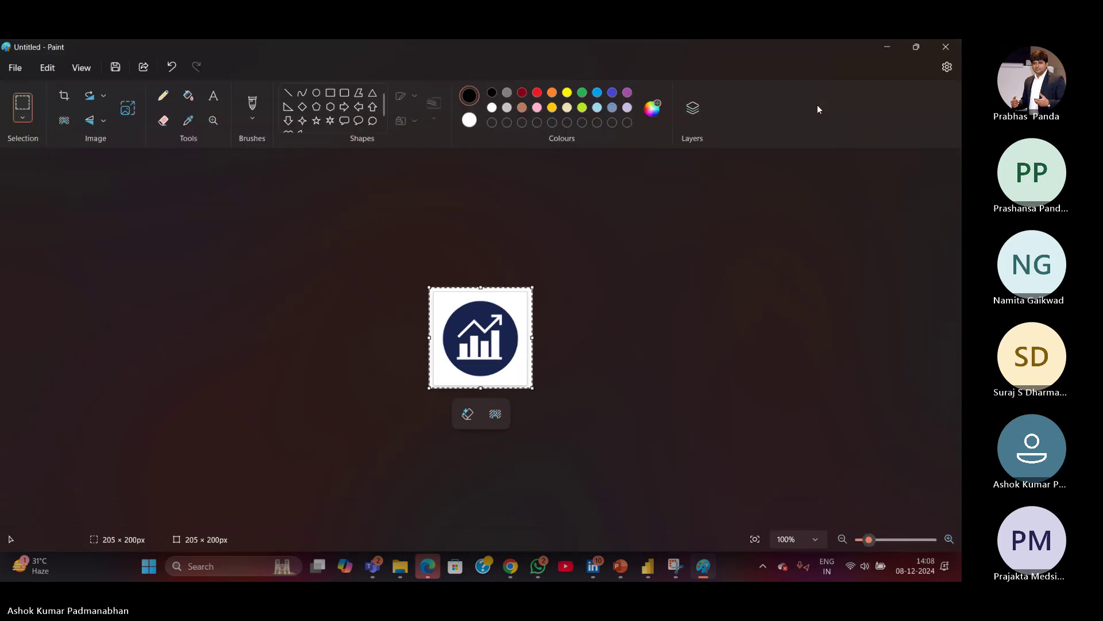
click(23, 71)
mouse_move(53, 195)
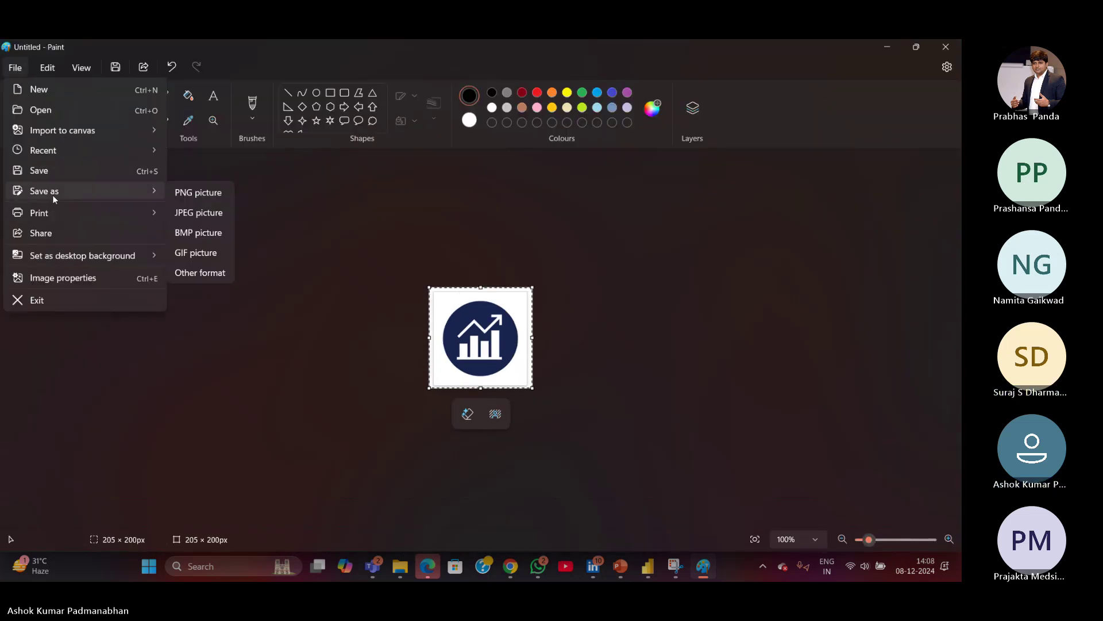
click(217, 192)
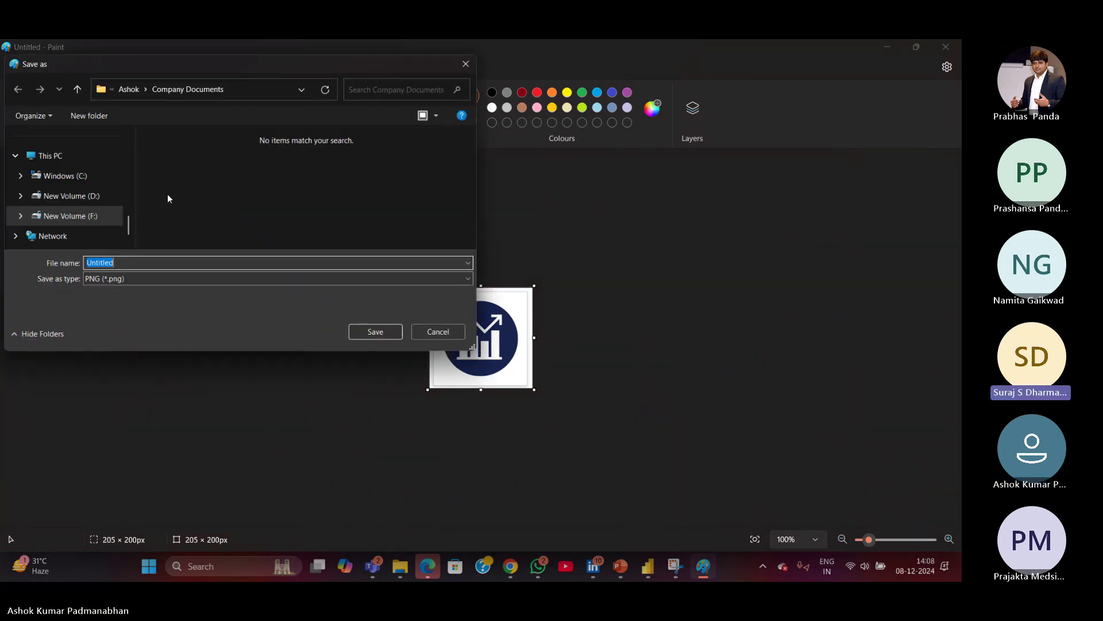
scroll(91, 207, up, 4)
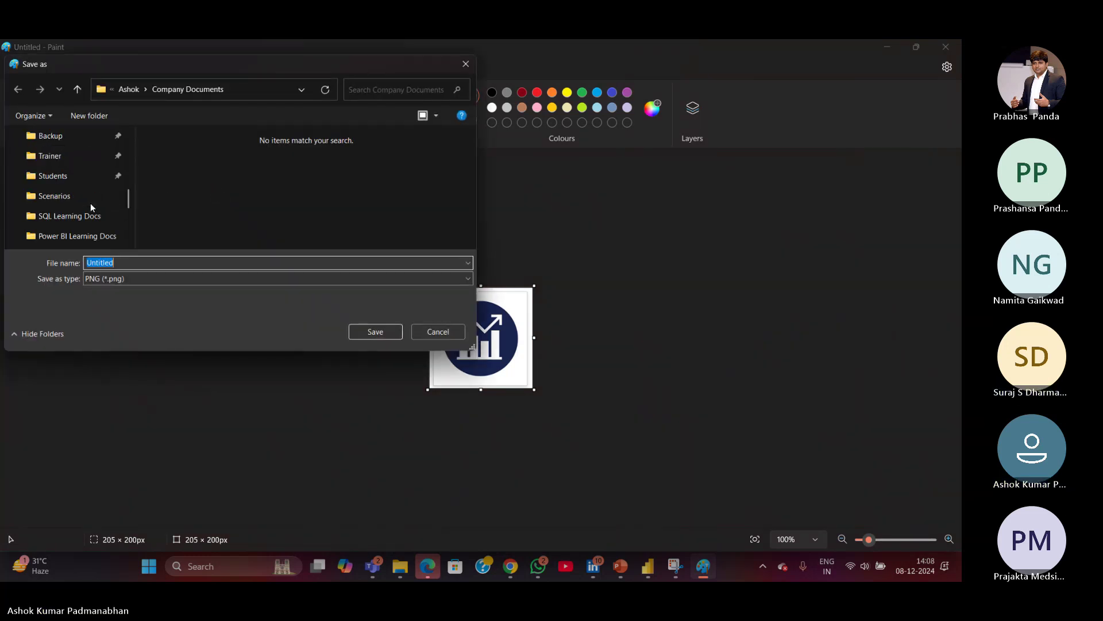
scroll(91, 203, down, 2)
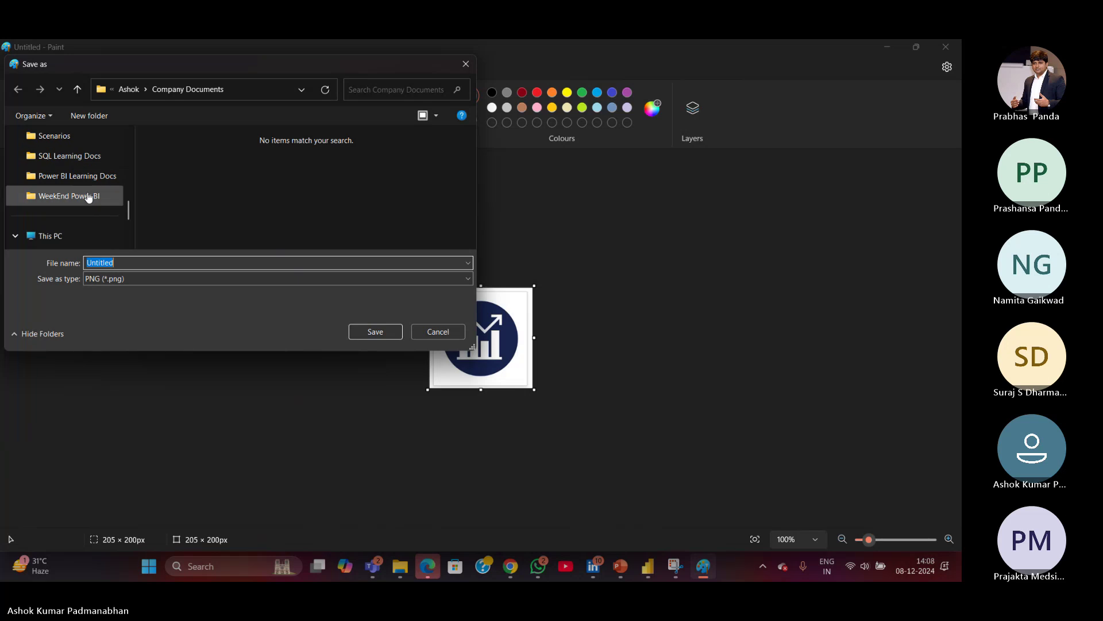
click(89, 196)
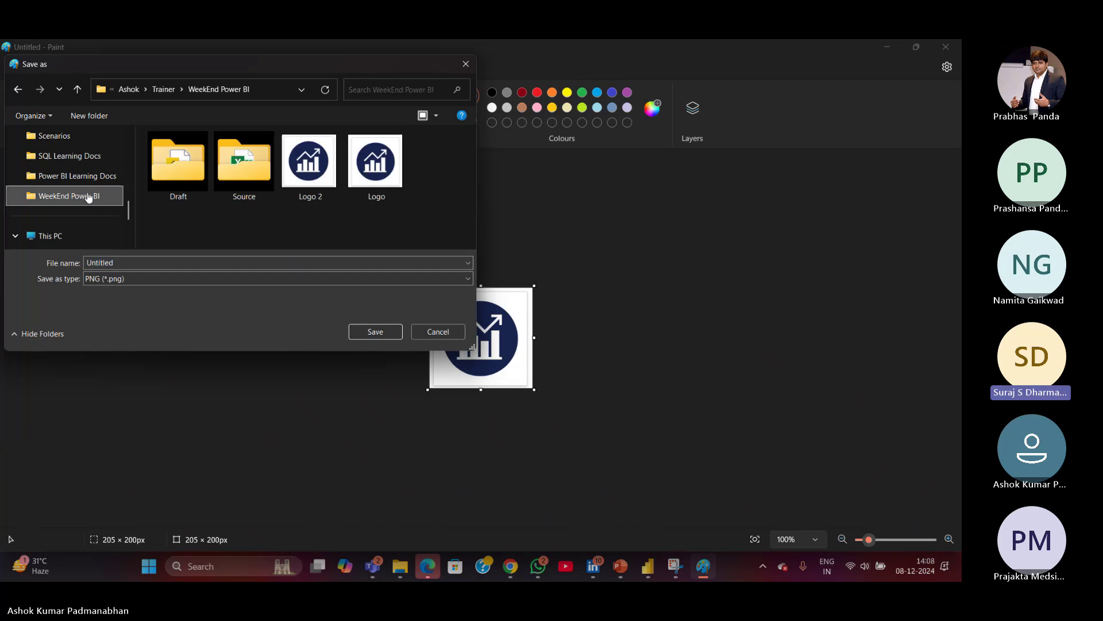
click(154, 260)
text(Logo 3)
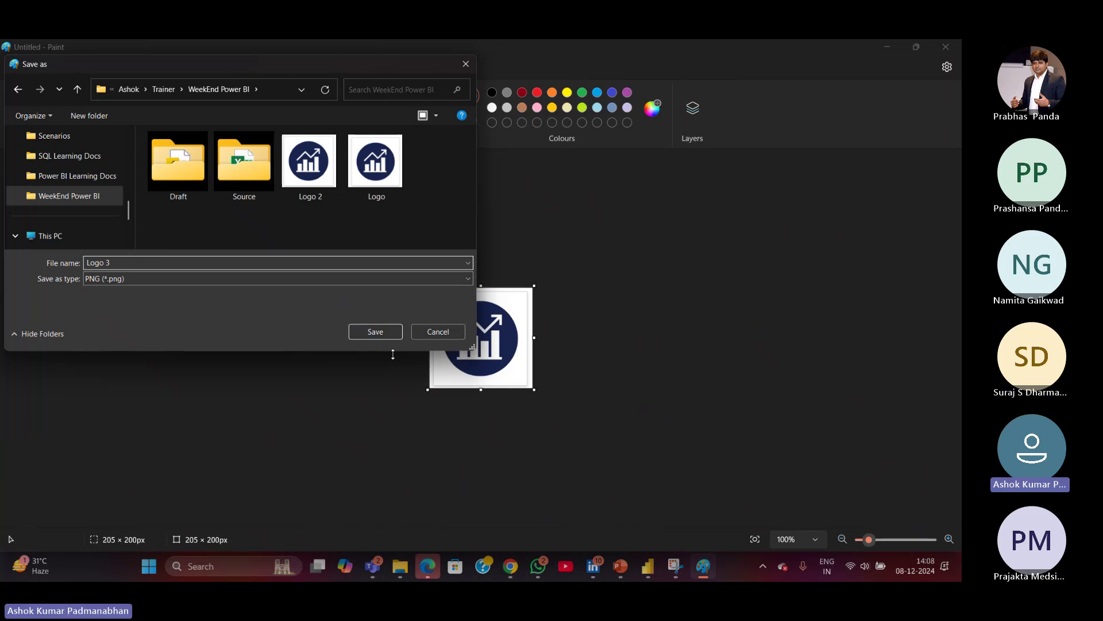
click(397, 333)
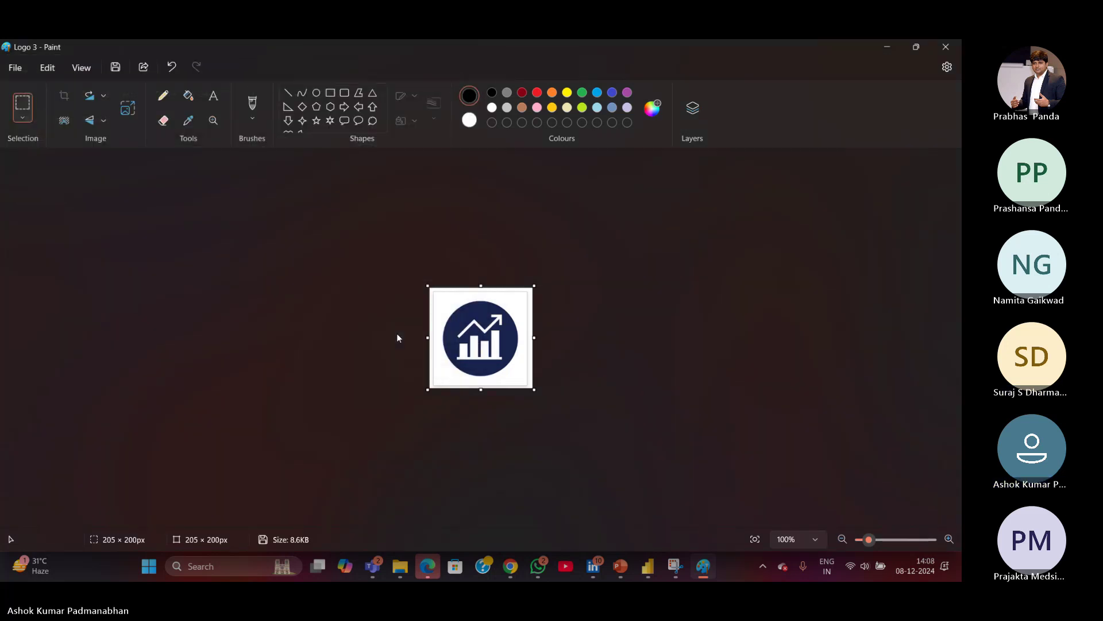
Undo a trial resize of the Logo 3 image and close Paint, saving the changes.
drag(427, 286, 352, 270)
key(ctrl+z)
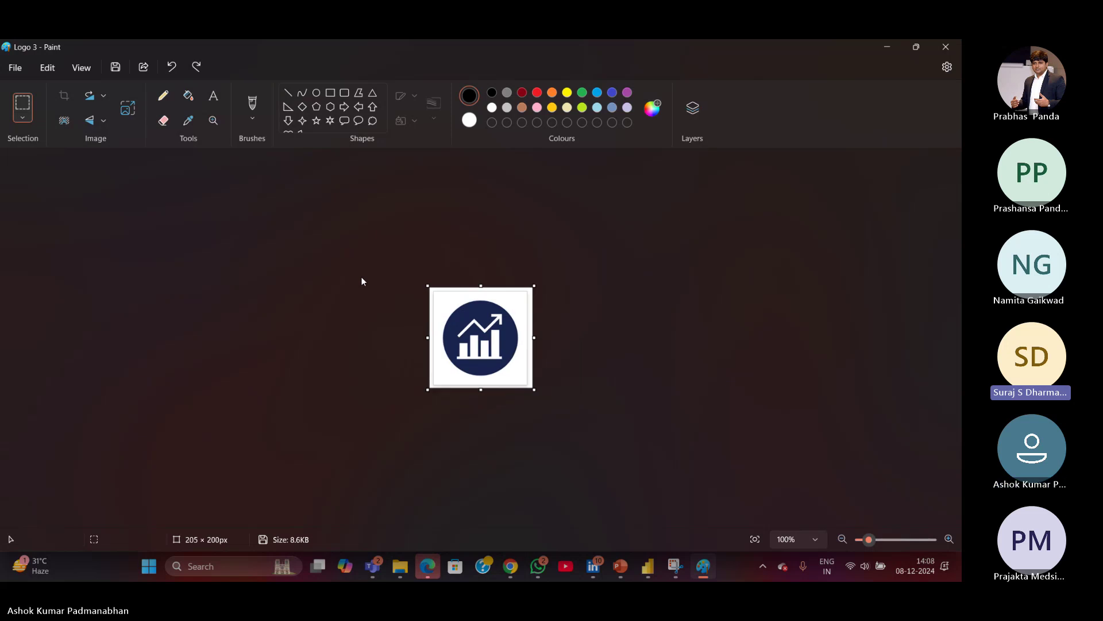
click(945, 47)
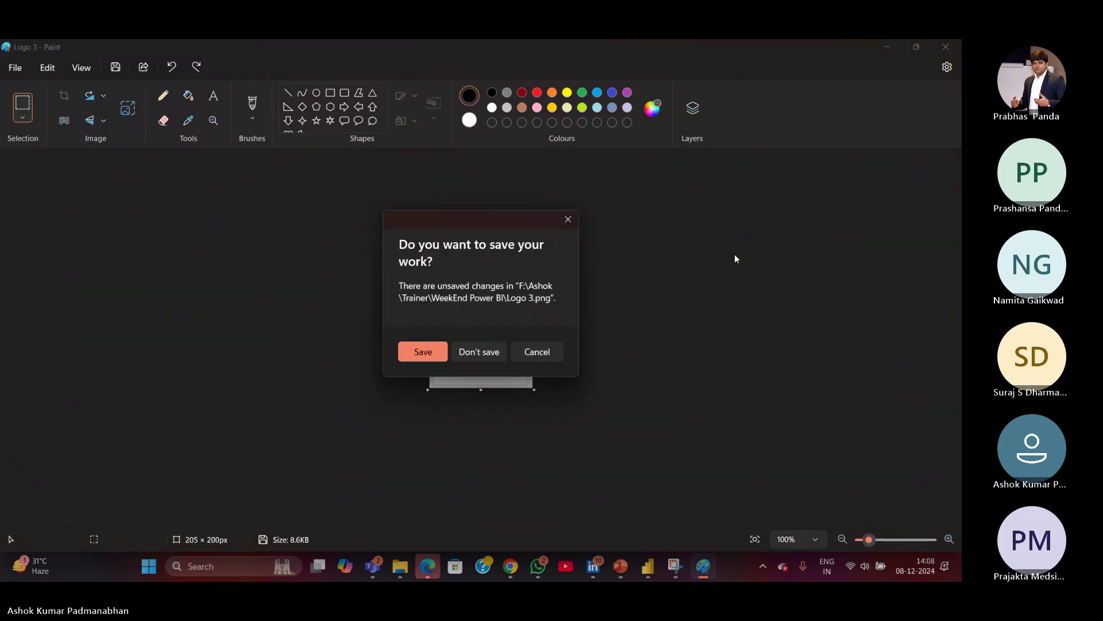
click(433, 356)
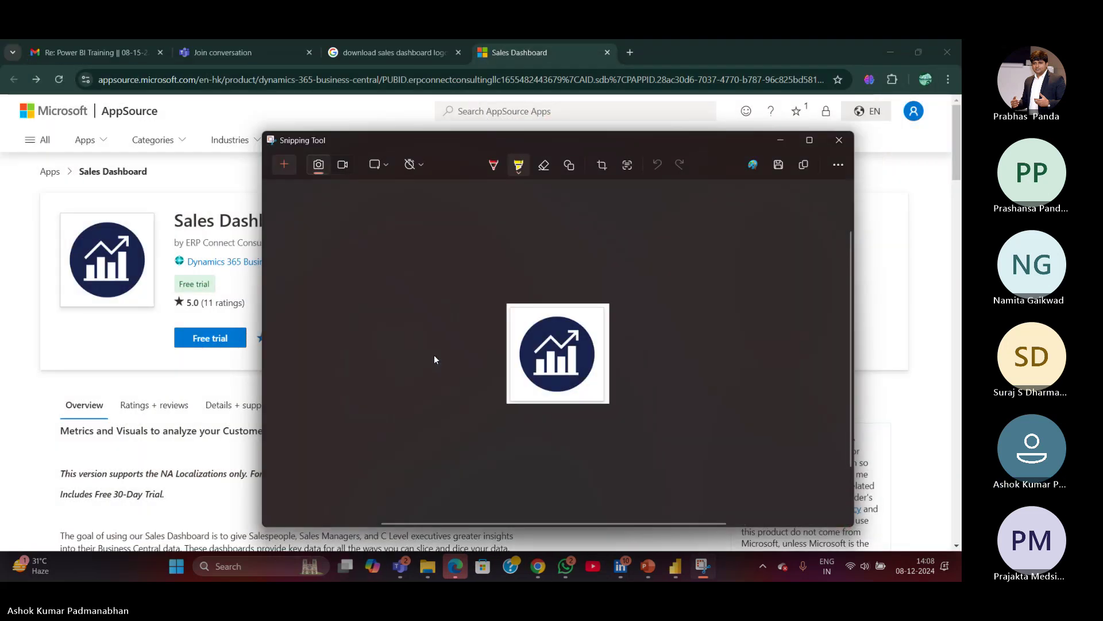
Switch to the Day1 report in Power BI, insert the Logo 3 image on the Template page, and delete it again.
click(934, 406)
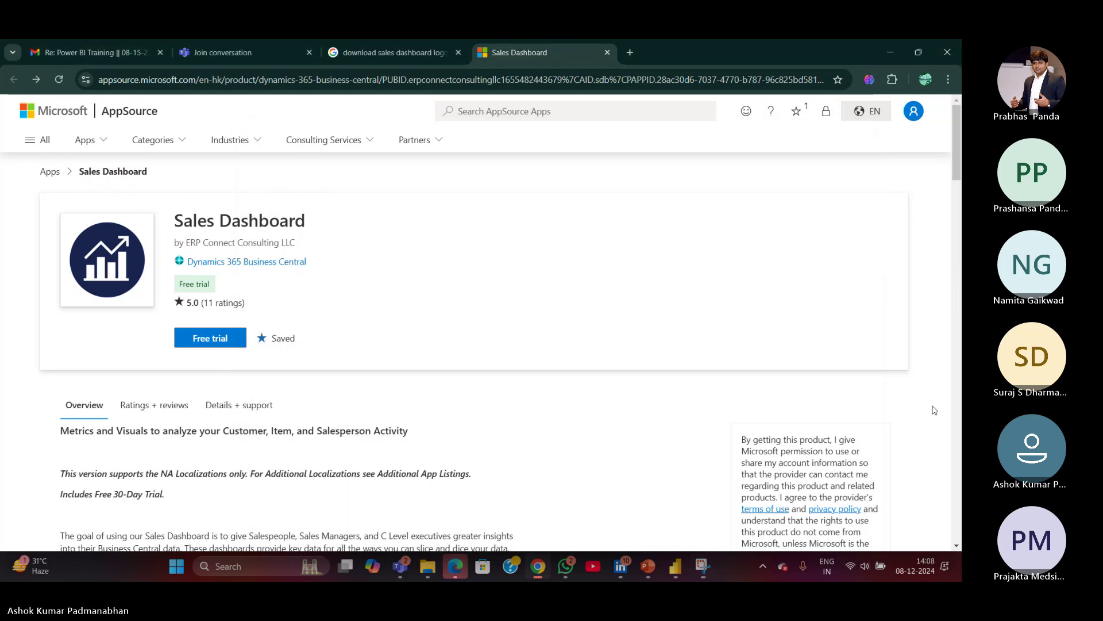
mouse_move(676, 566)
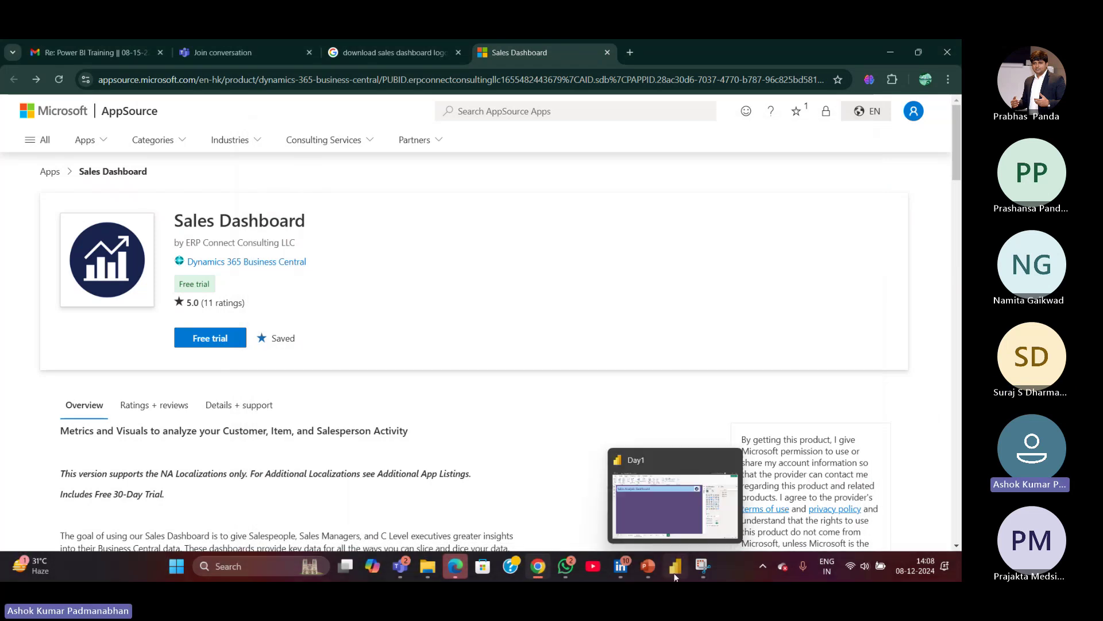
click(680, 516)
click(465, 102)
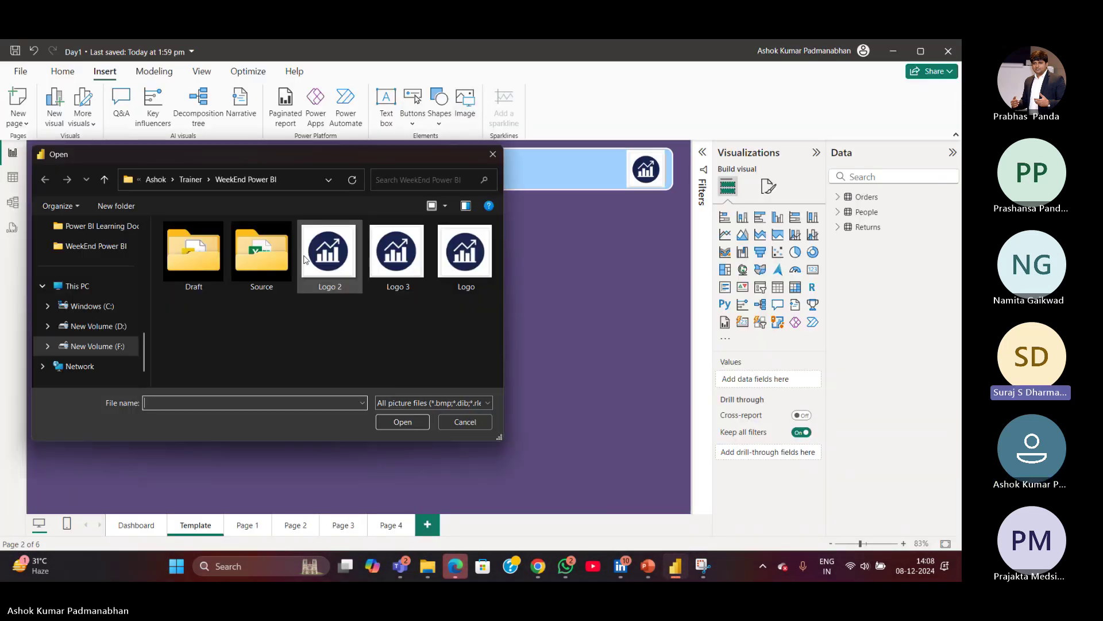
click(400, 275)
click(404, 422)
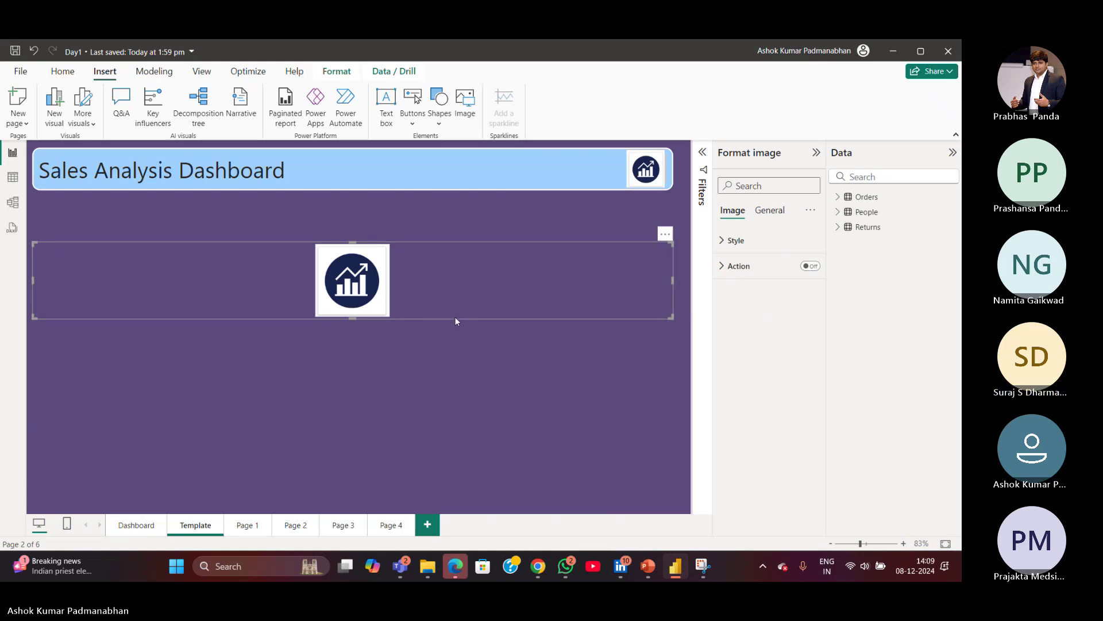
key(Delete)
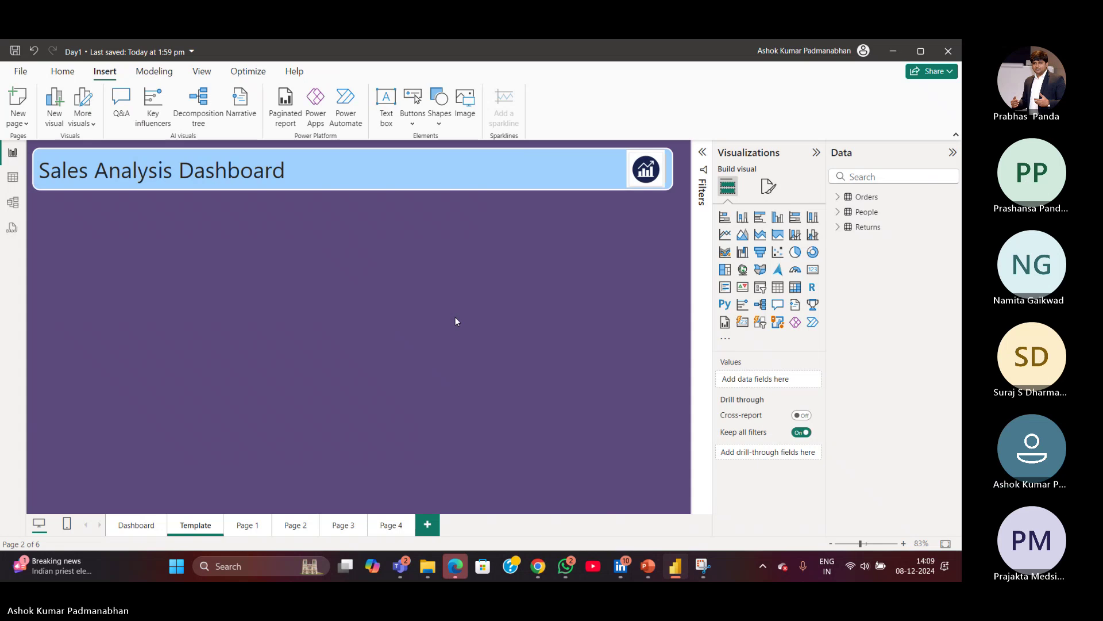
mouse_move(402, 569)
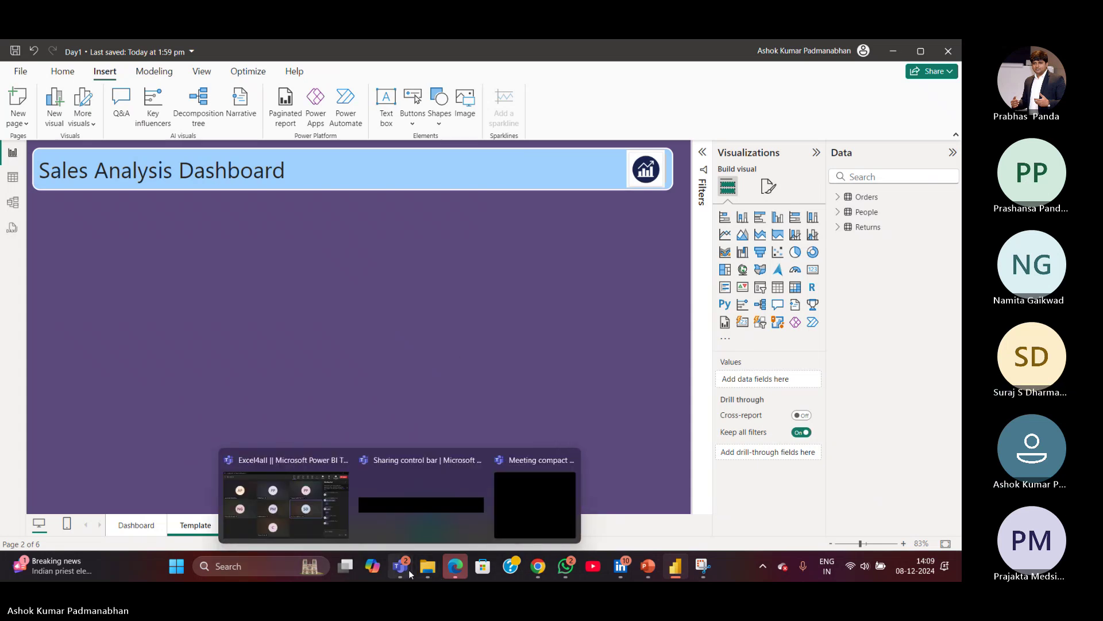
click(516, 522)
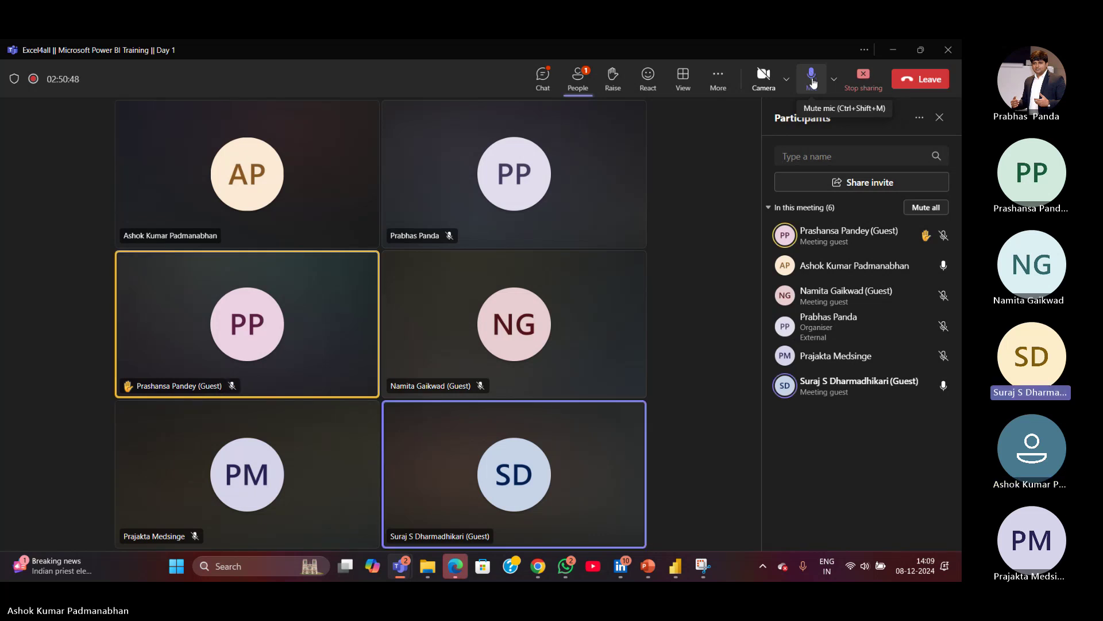
click(893, 50)
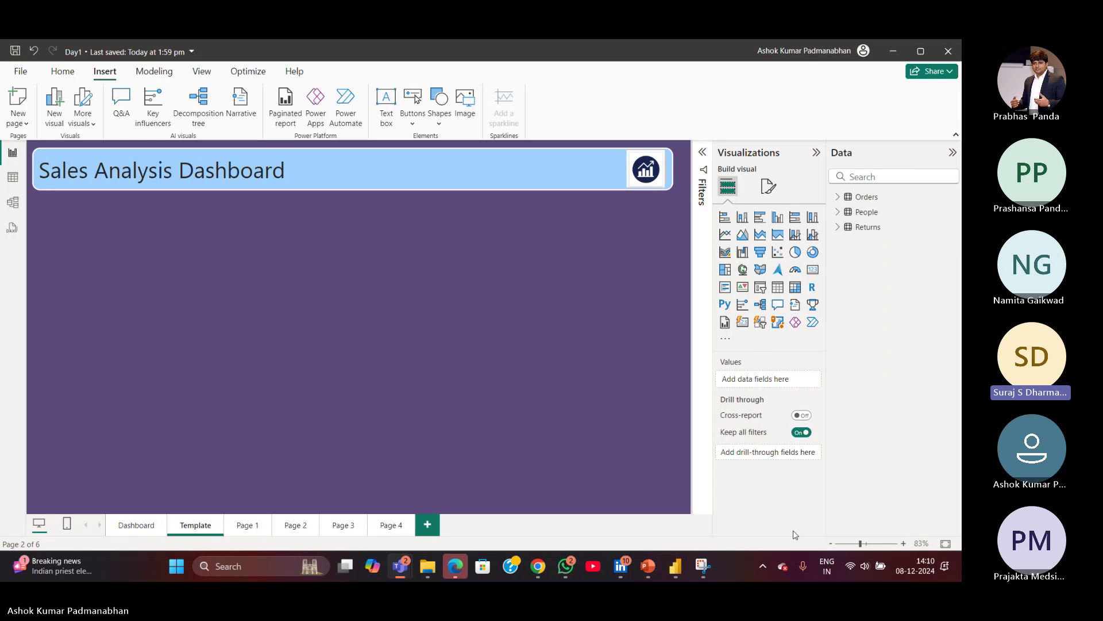
mouse_move(702, 566)
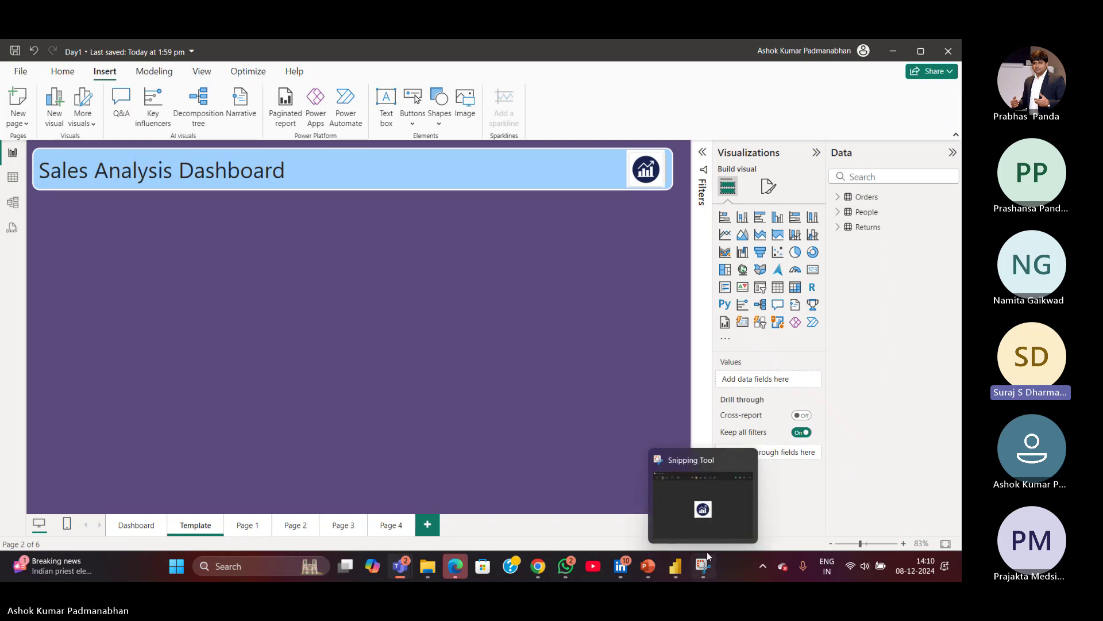
click(712, 526)
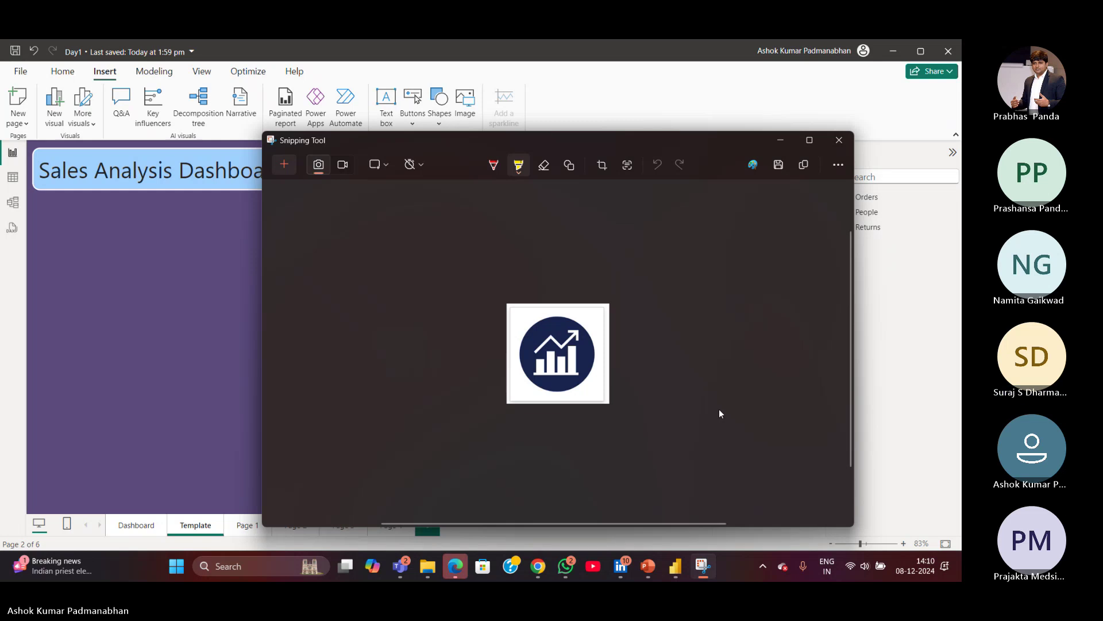
click(780, 140)
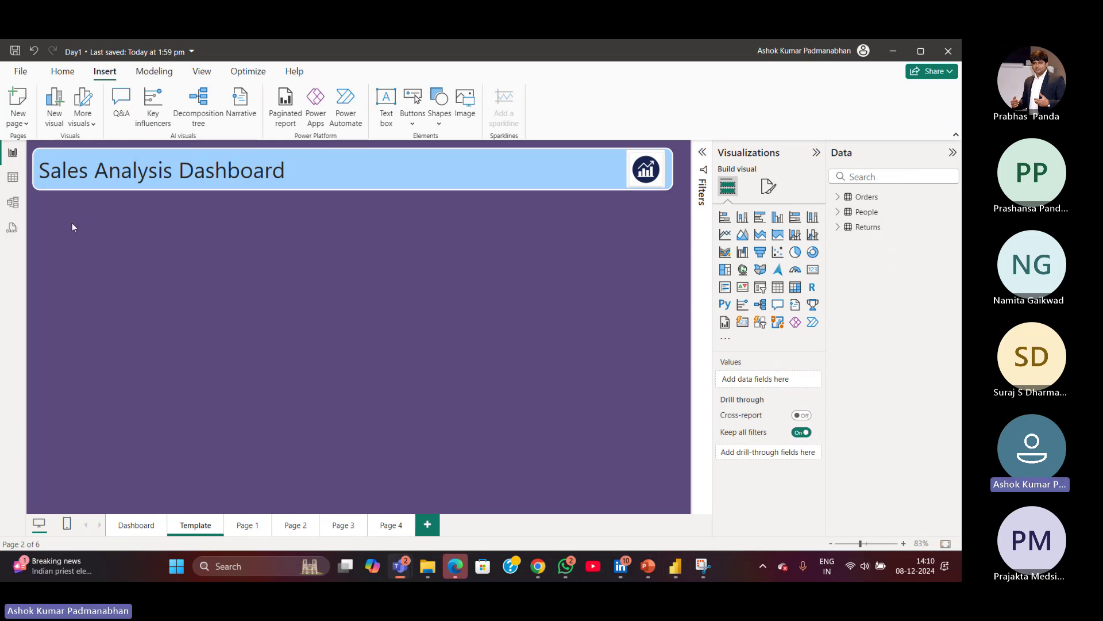
drag(52, 211, 269, 299)
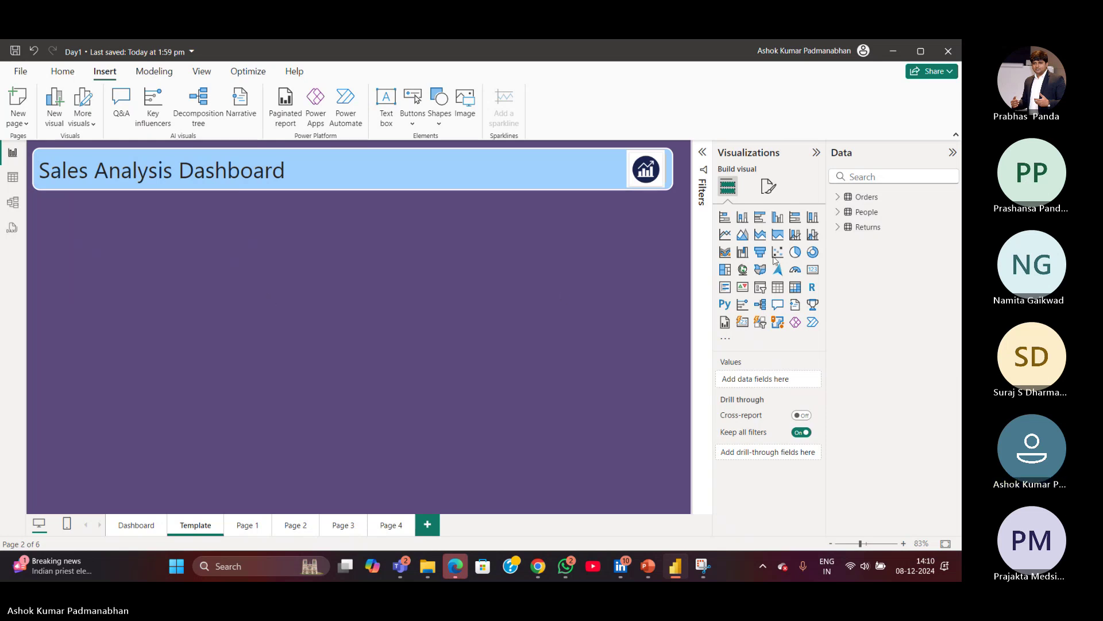
Expand the Orders table's field list and examine its columns in Table view, including Sales, Quantity and Profit, before returning to the report page.
click(838, 197)
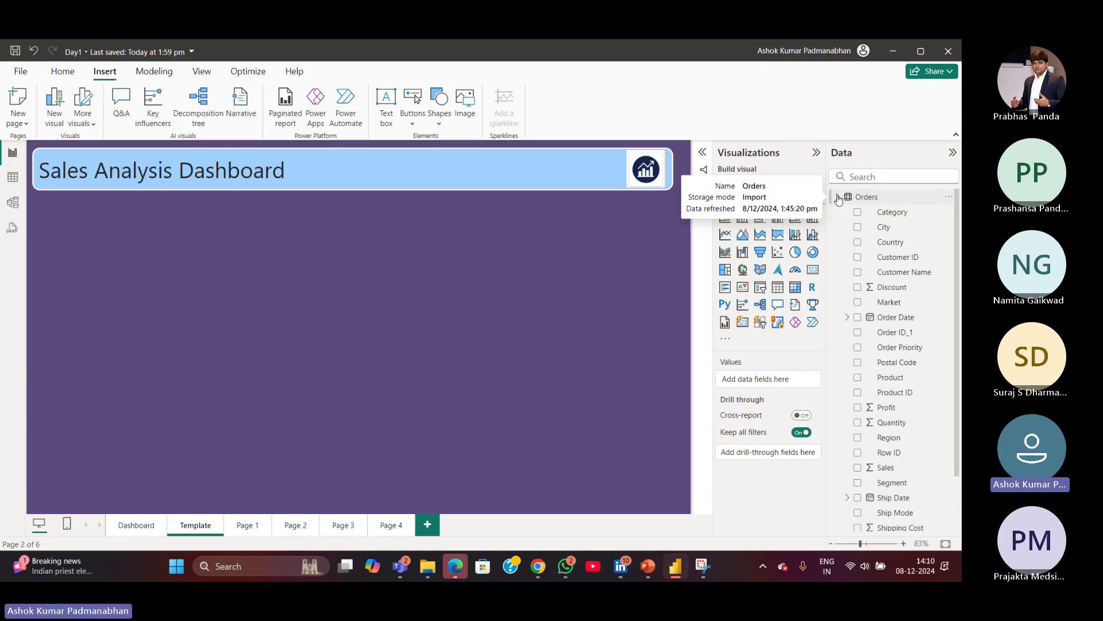
scroll(941, 449, down, 1)
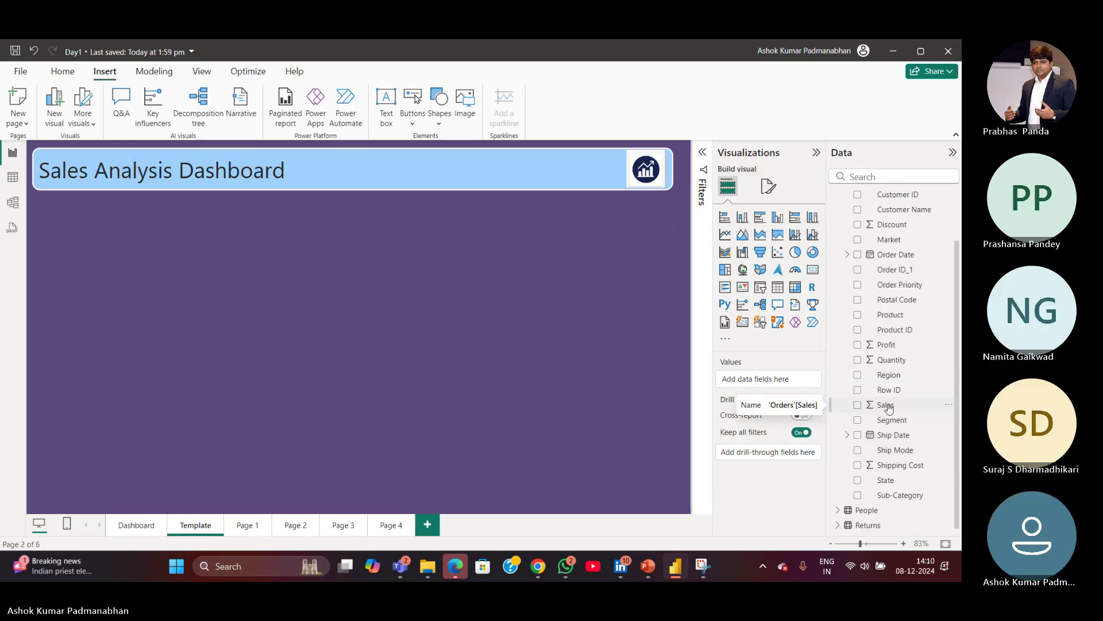
key(ctrl)
key(ctrl)
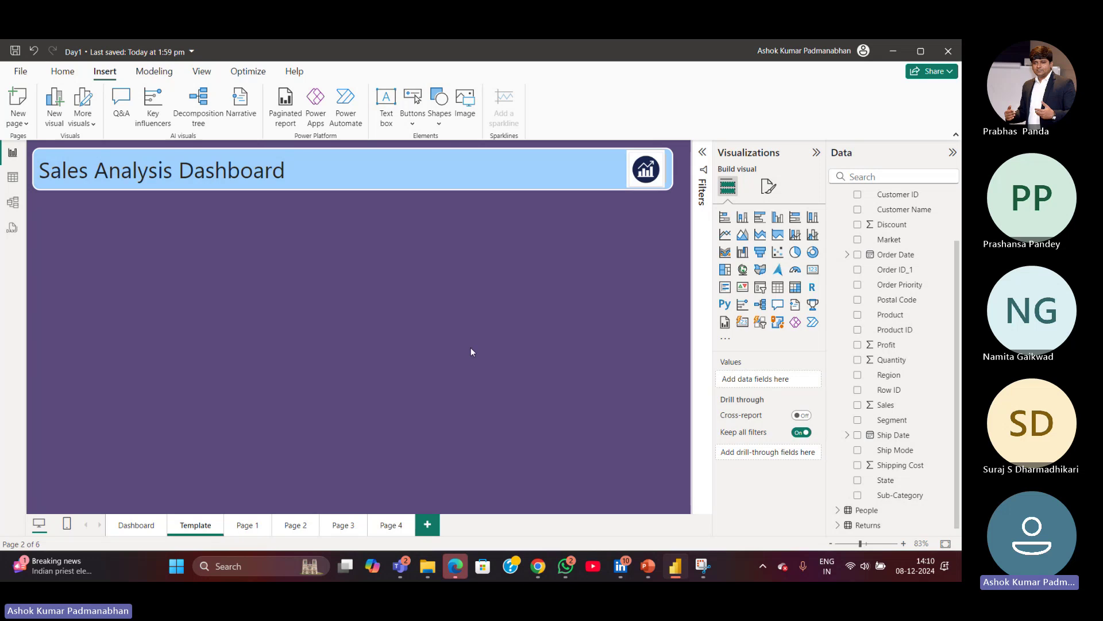
click(13, 181)
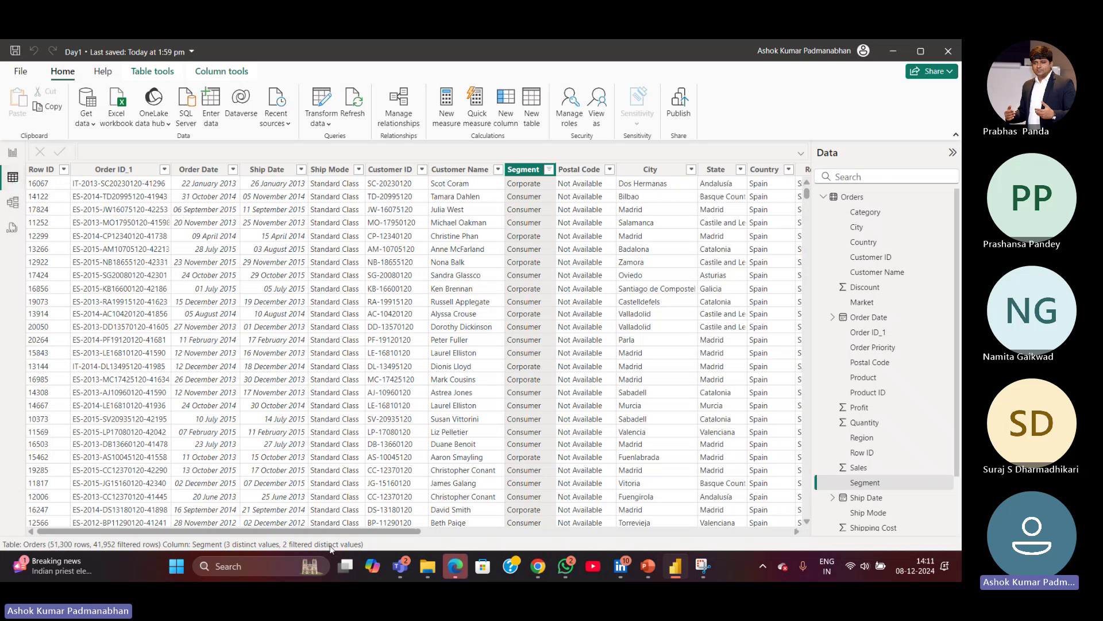
drag(266, 535, 624, 517)
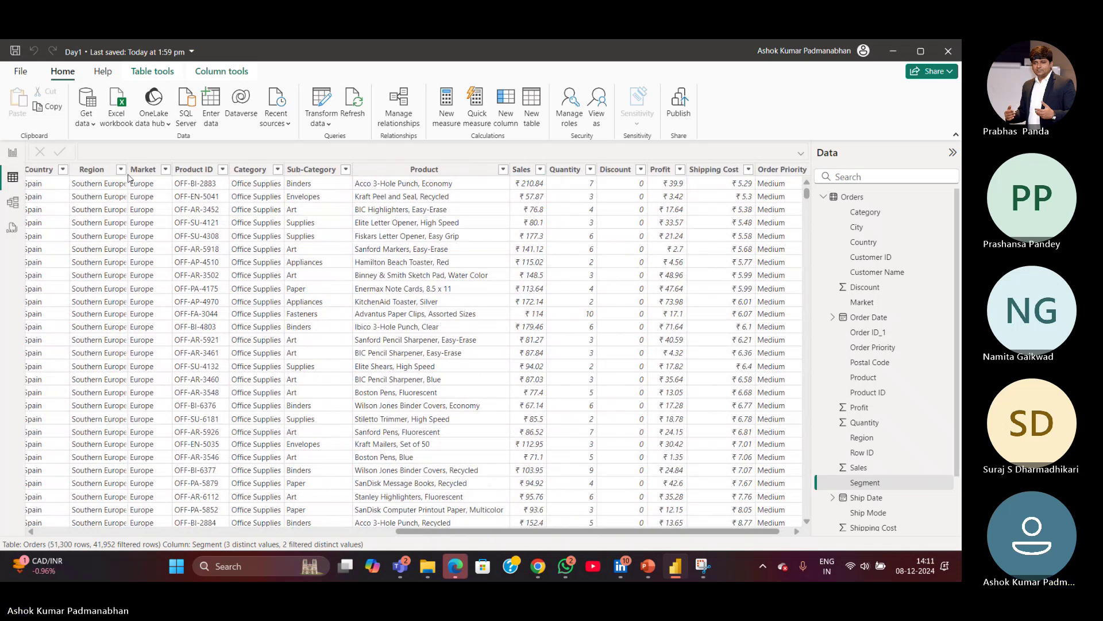
click(16, 159)
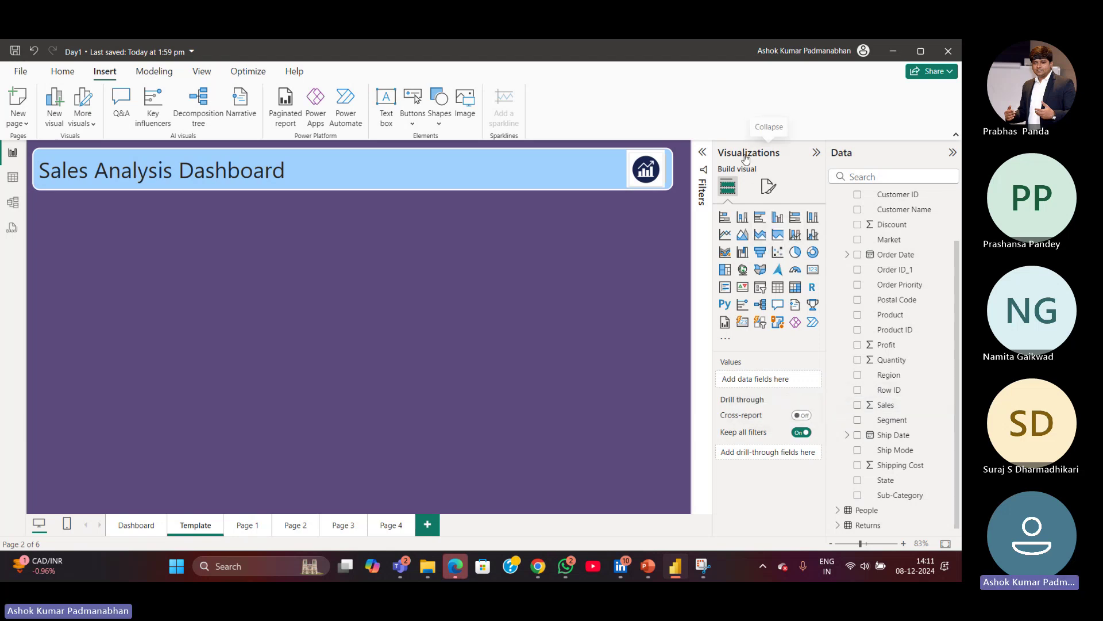
Add a small card visual of the summed Sales field from Orders just below the title banner's left end on the Template page.
click(813, 270)
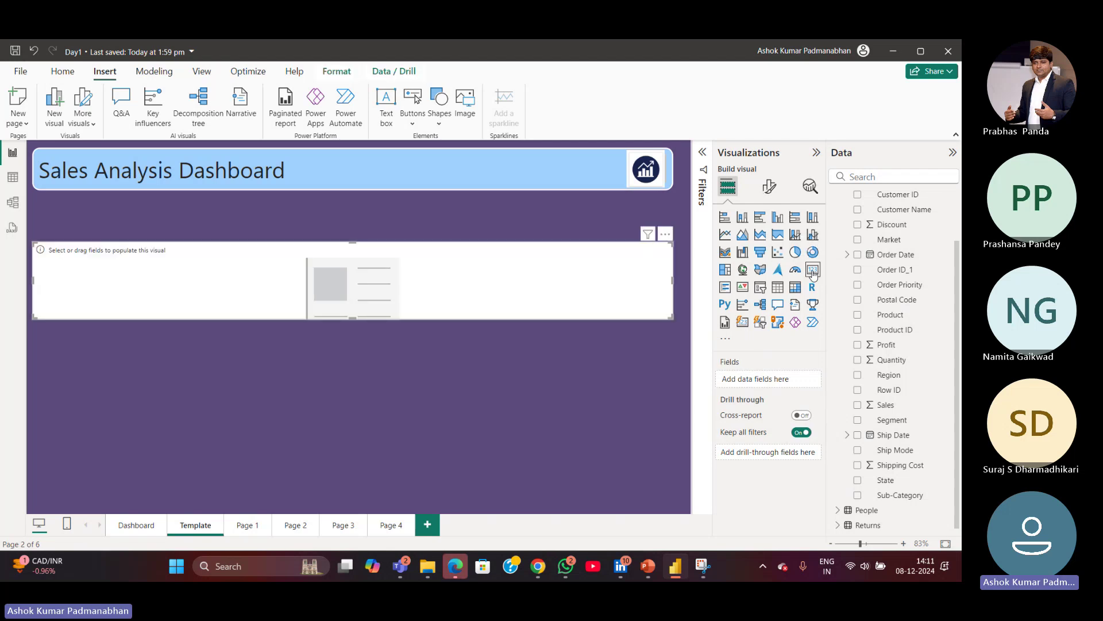
drag(670, 315, 179, 302)
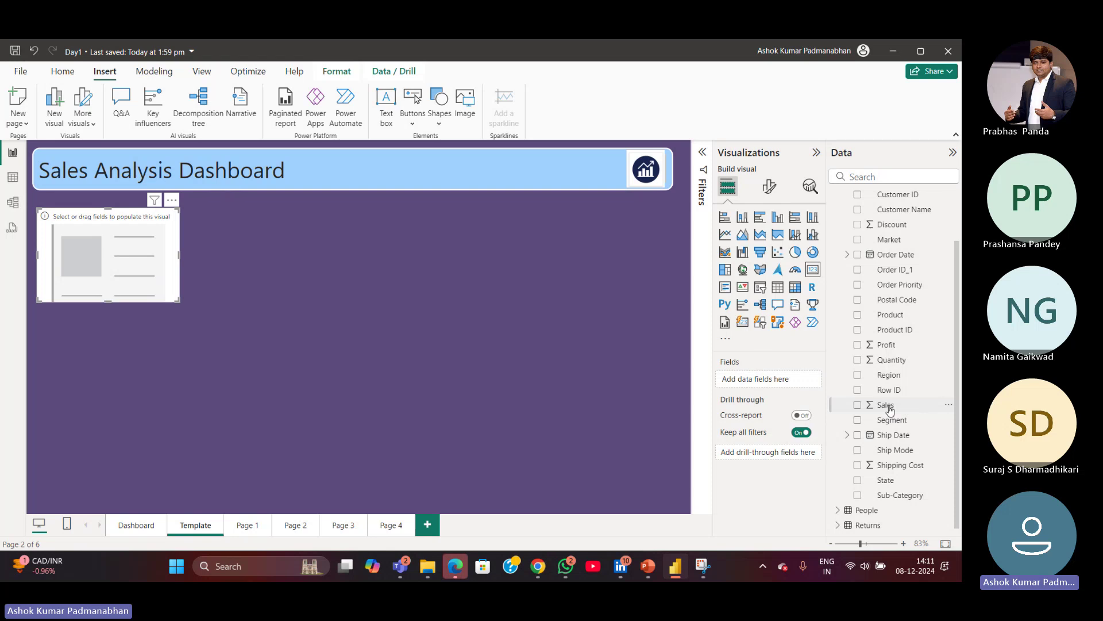
click(886, 405)
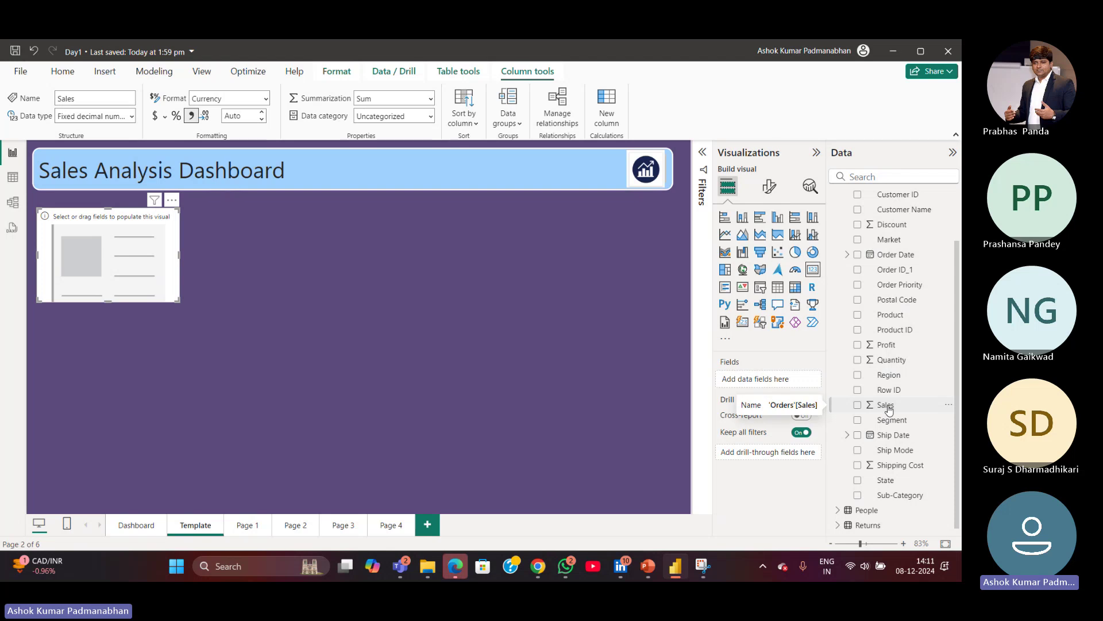
drag(889, 410, 106, 258)
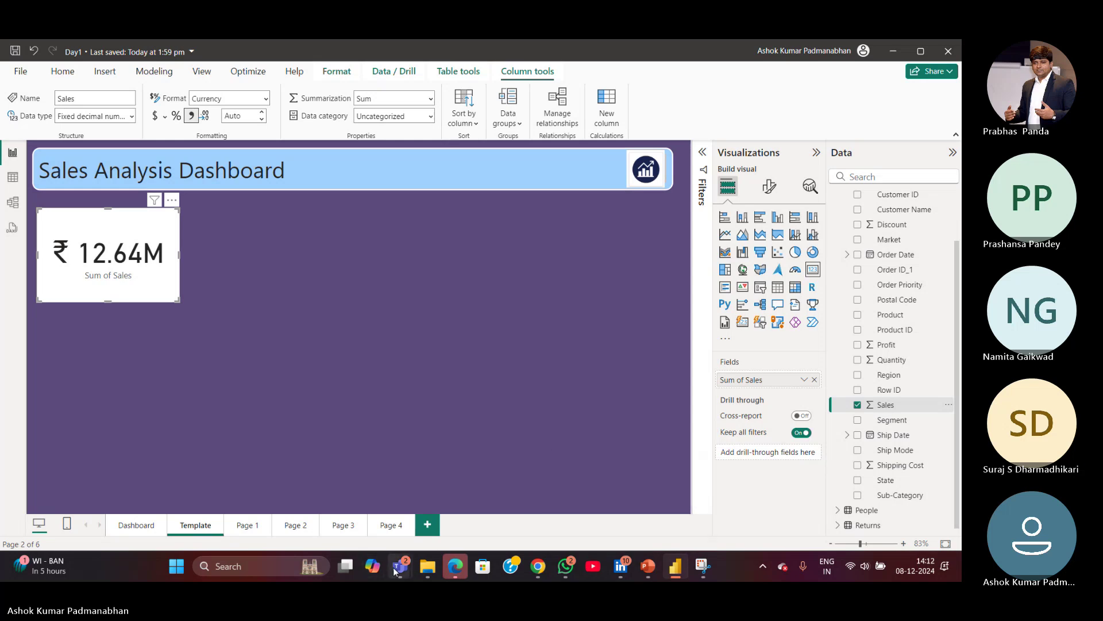
mouse_move(394, 567)
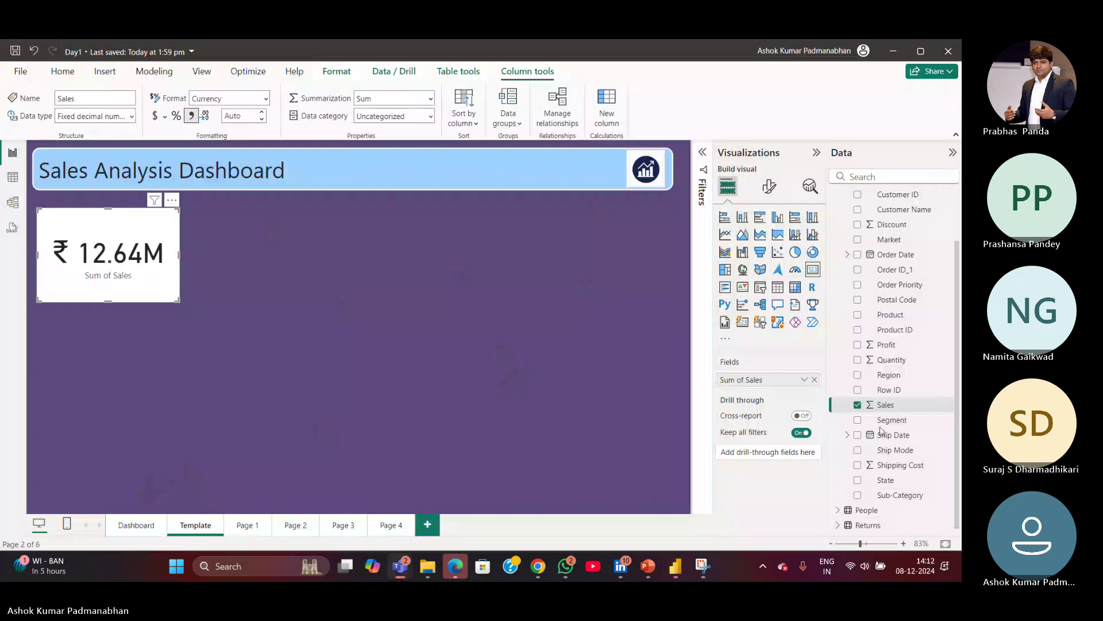
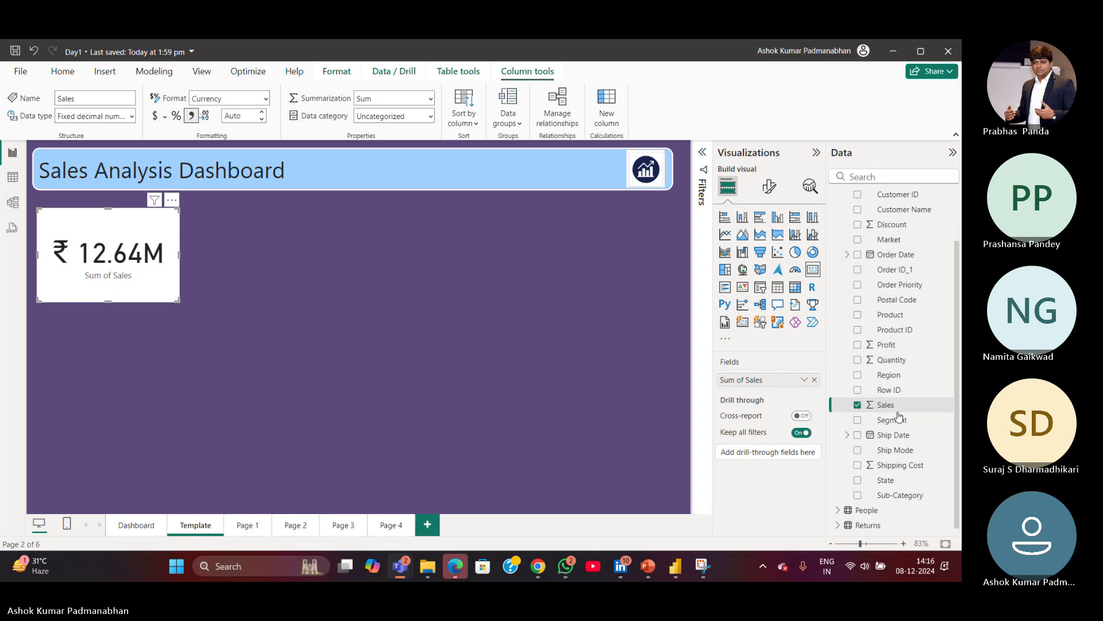
Dismiss the meeting window and set the Sales column's currency format to $ English (United States).
click(900, 409)
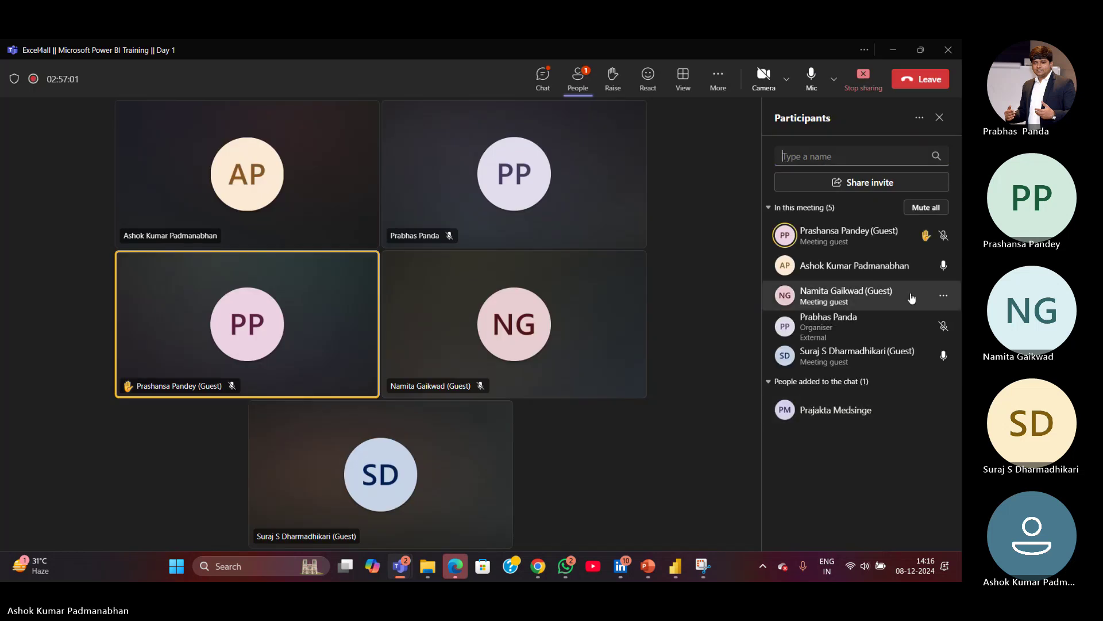
click(892, 50)
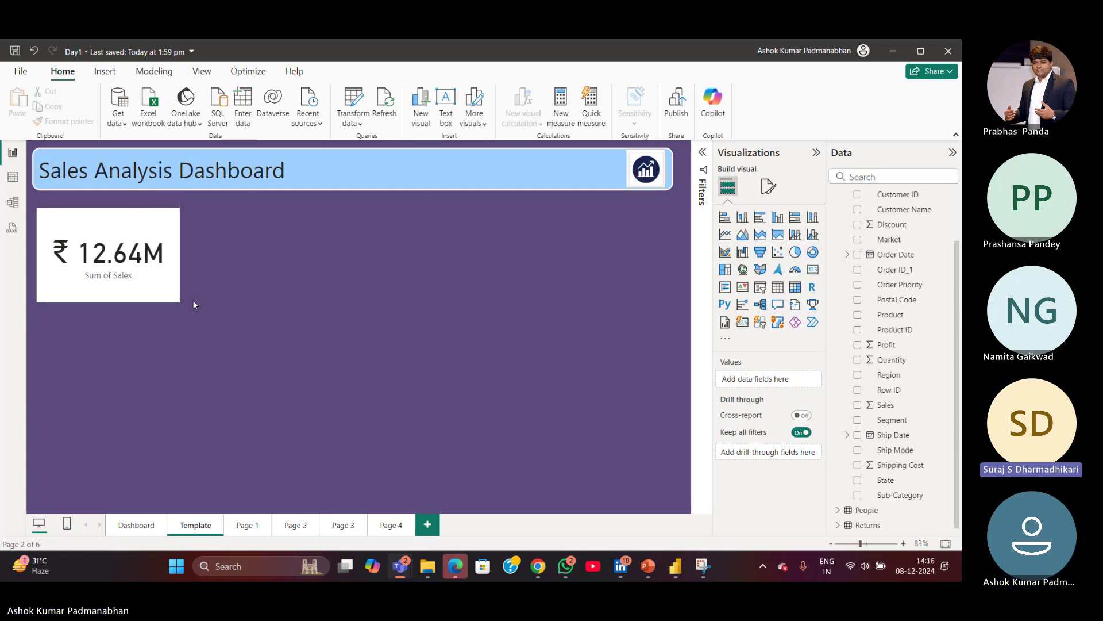
click(171, 296)
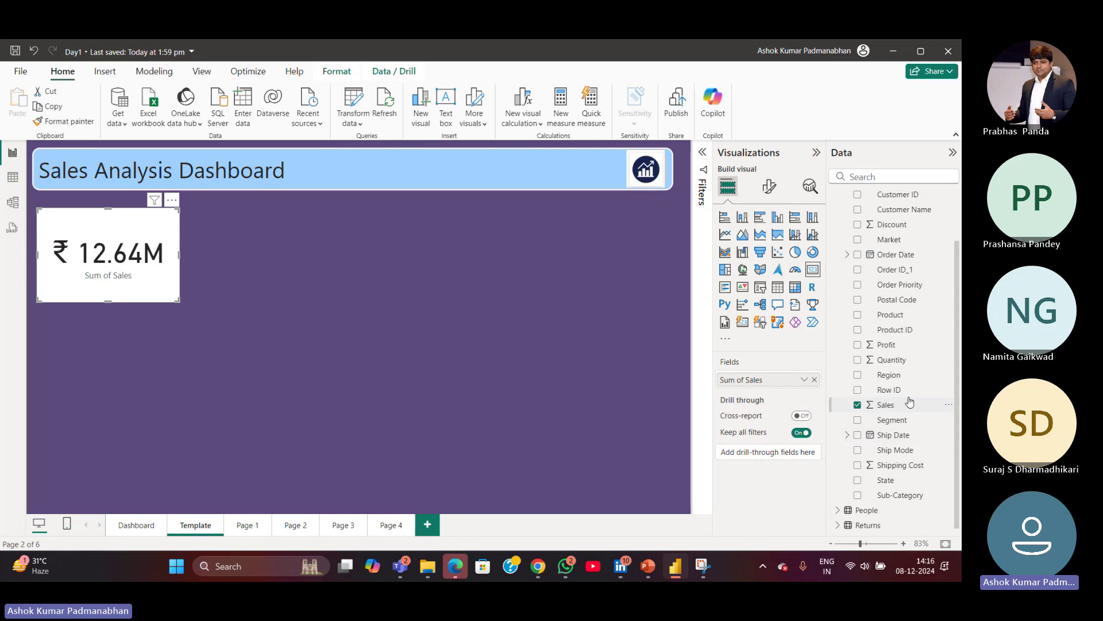
click(892, 407)
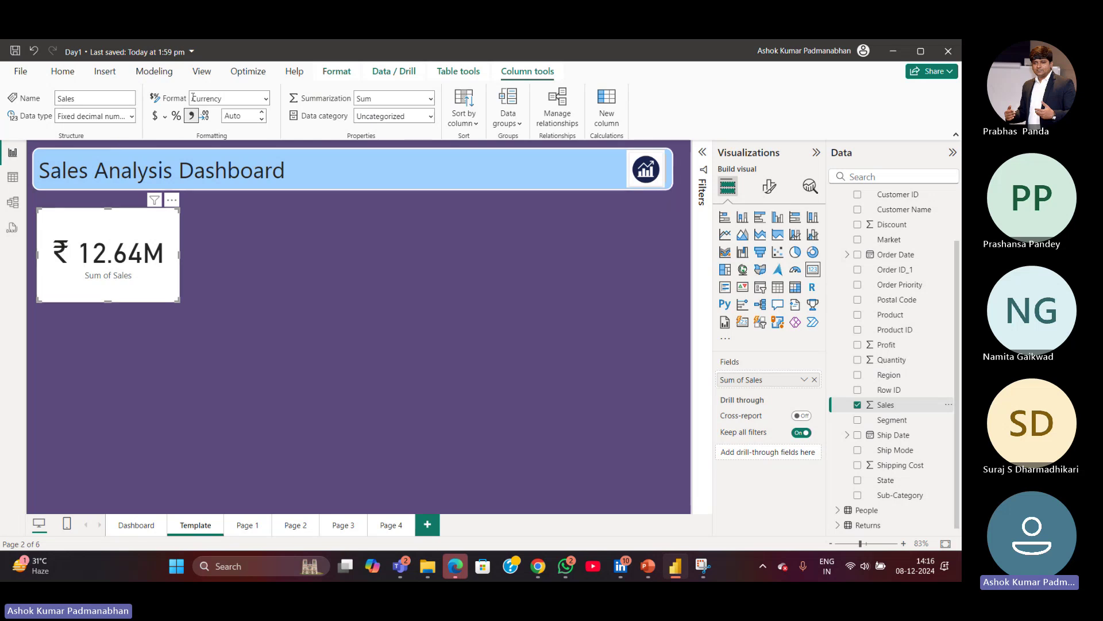
click(165, 117)
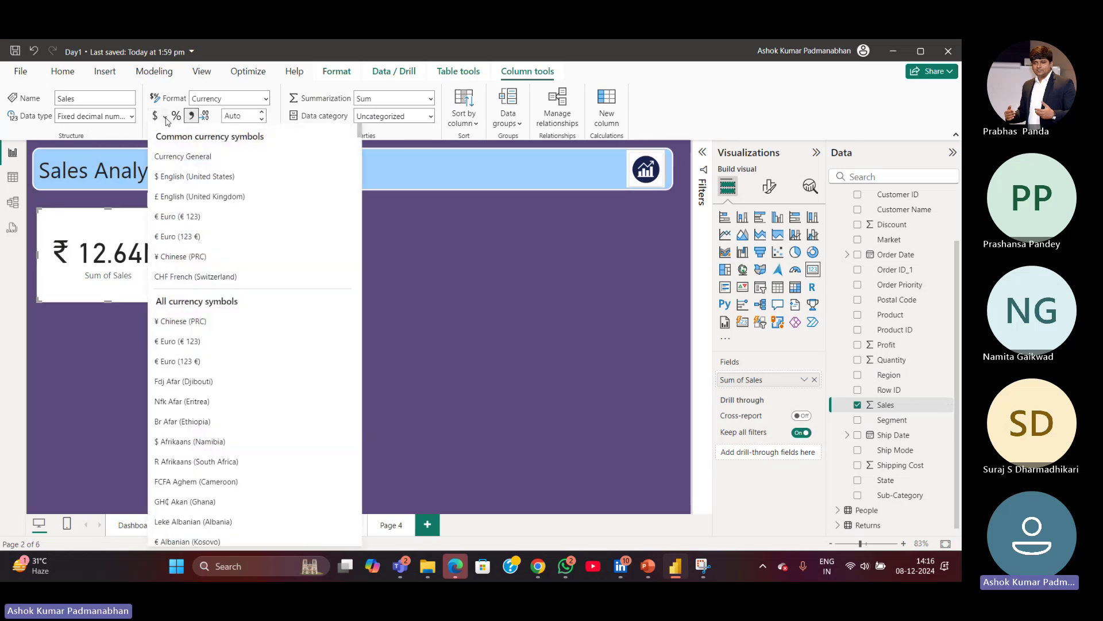
click(183, 177)
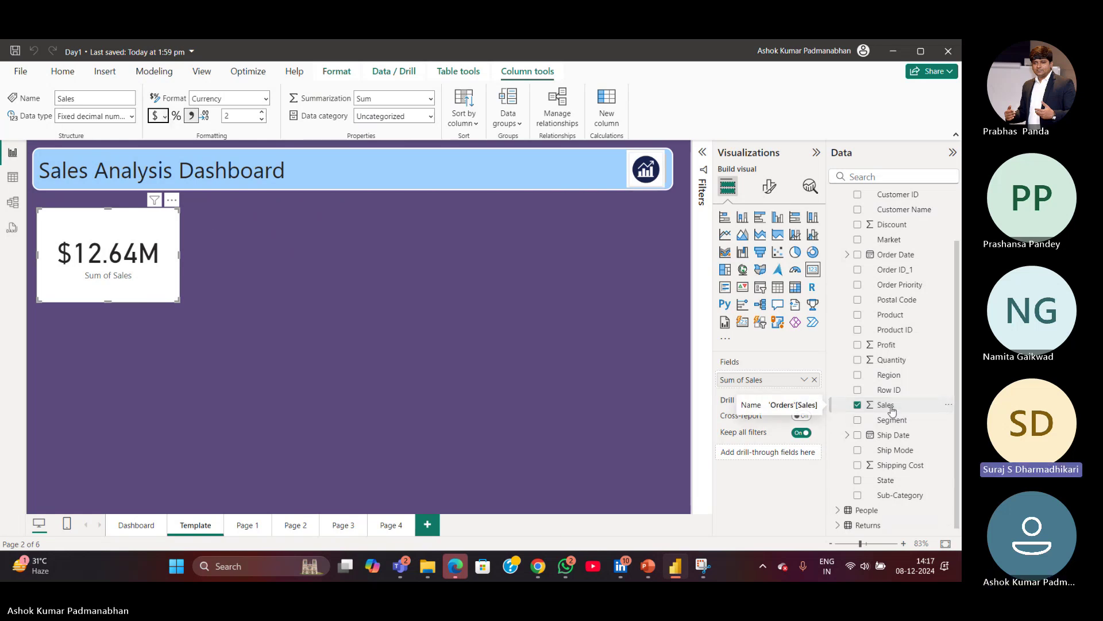
key(ctrl)
key(ctrl)
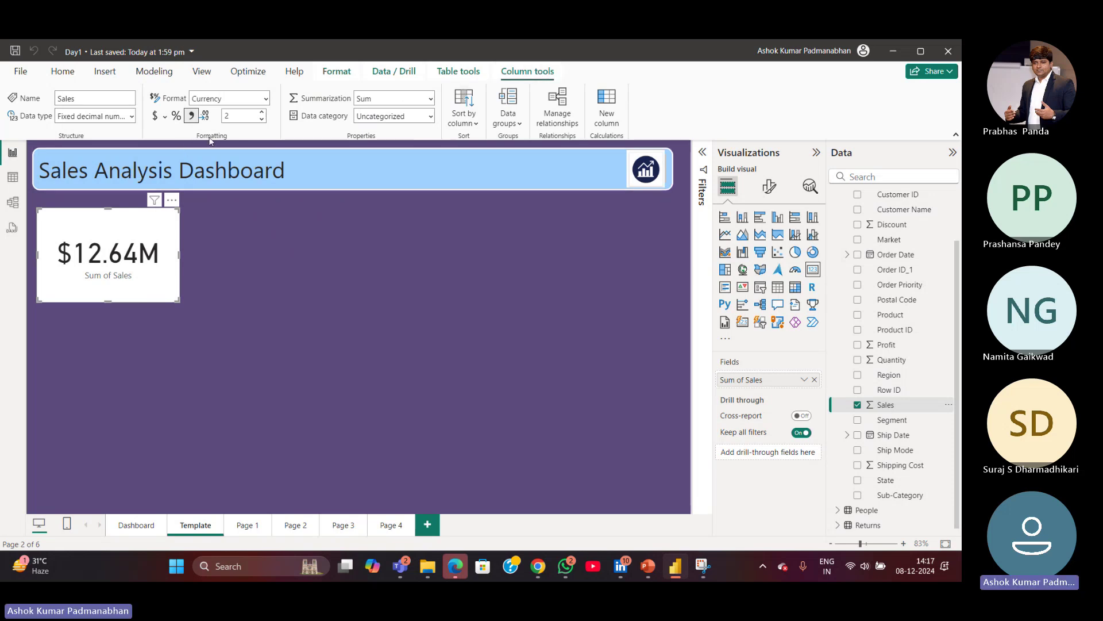
click(165, 119)
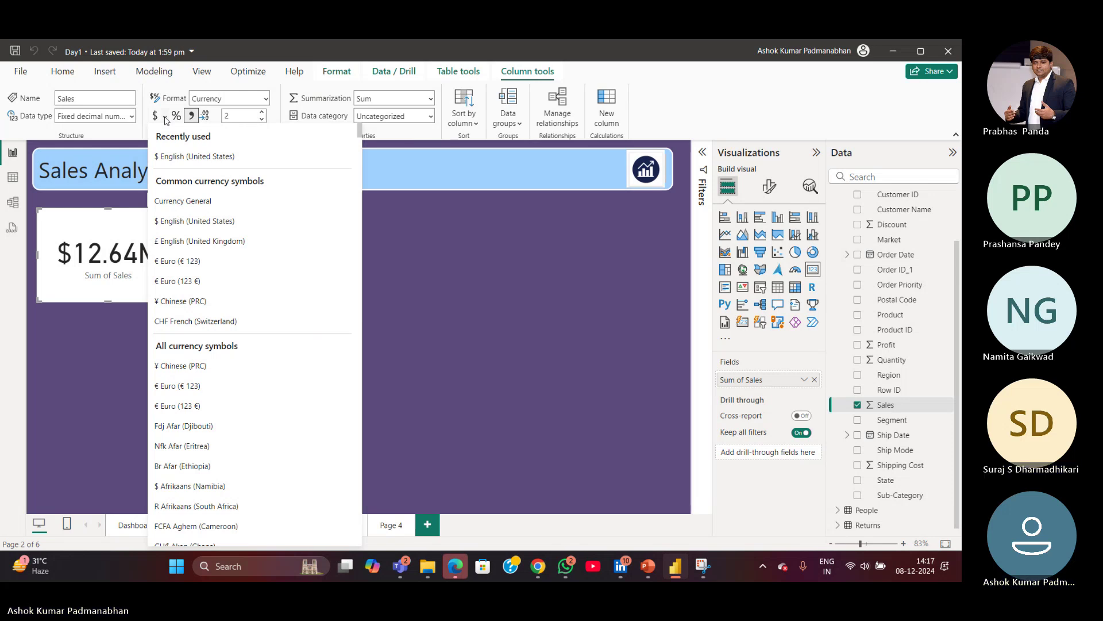
click(165, 117)
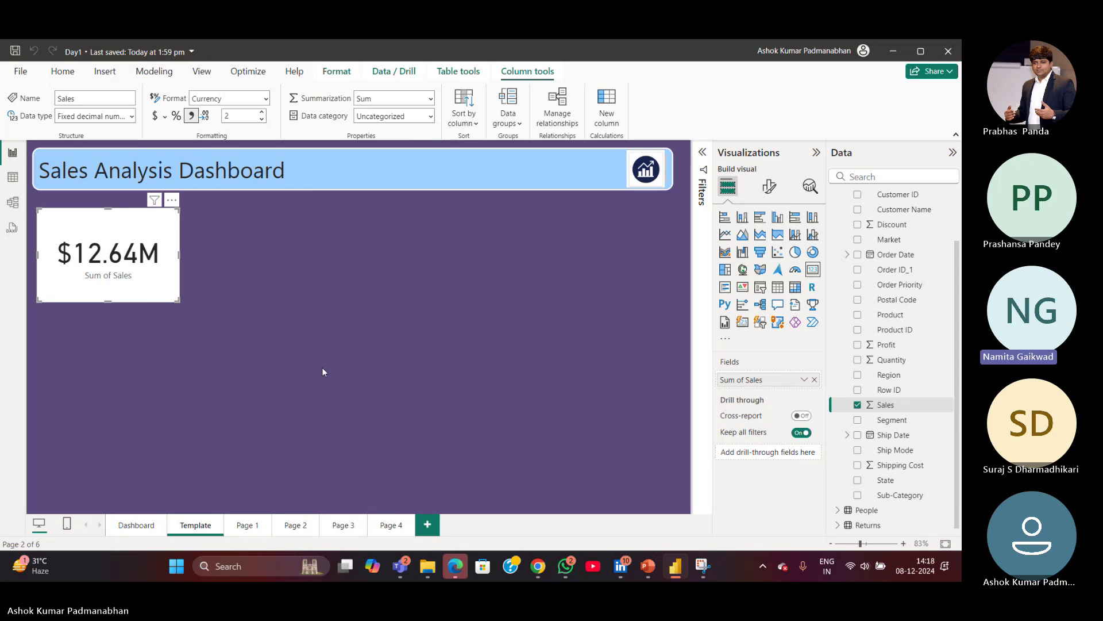
click(545, 367)
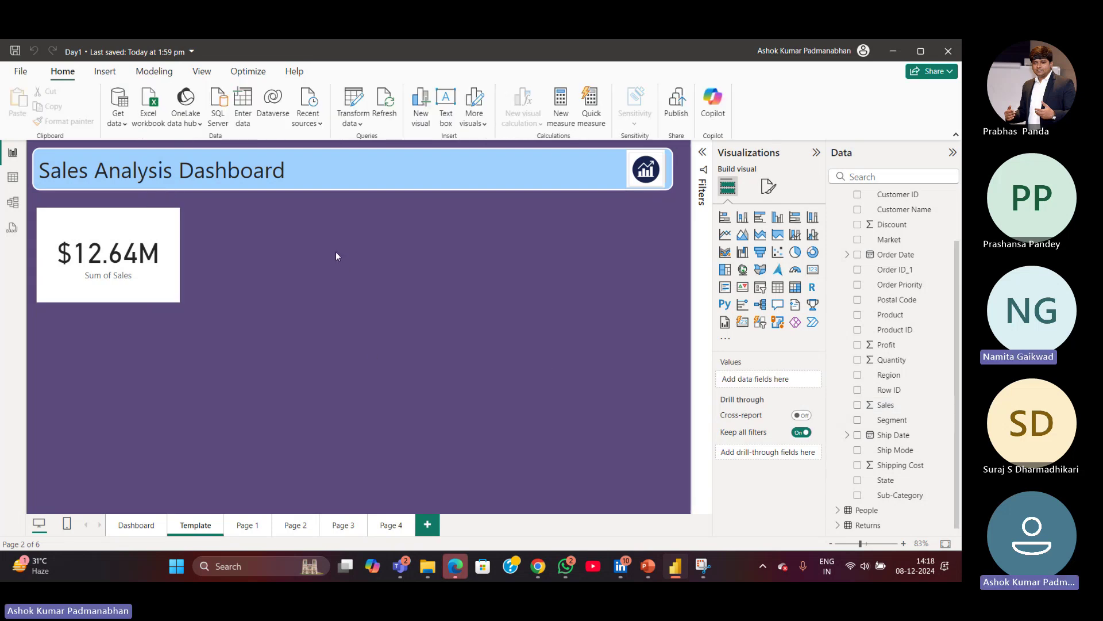
drag(335, 251, 464, 413)
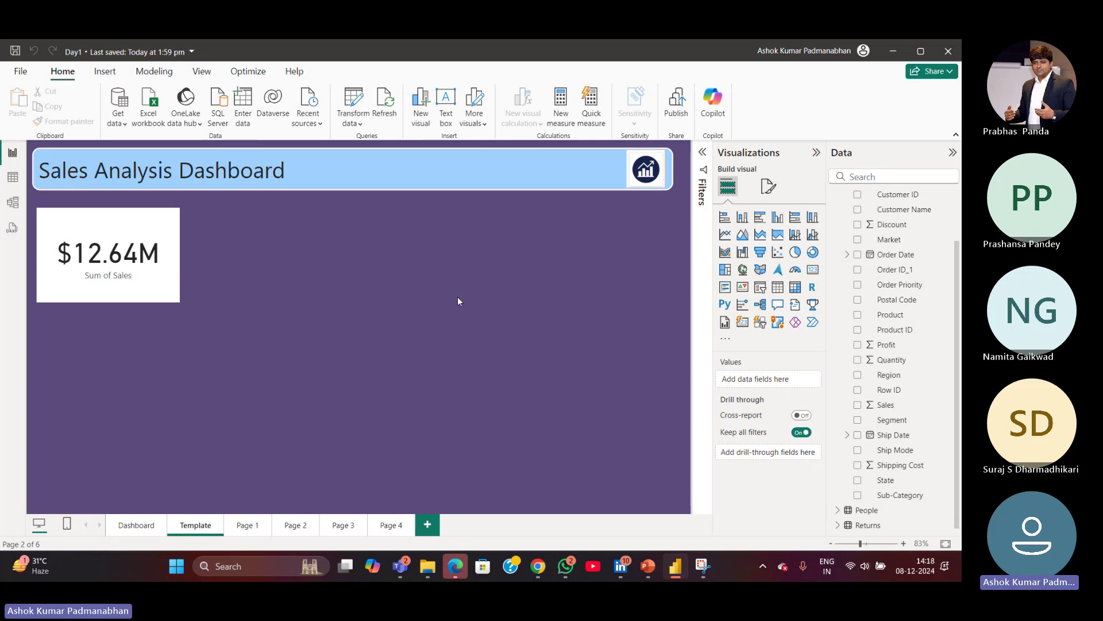
click(885, 405)
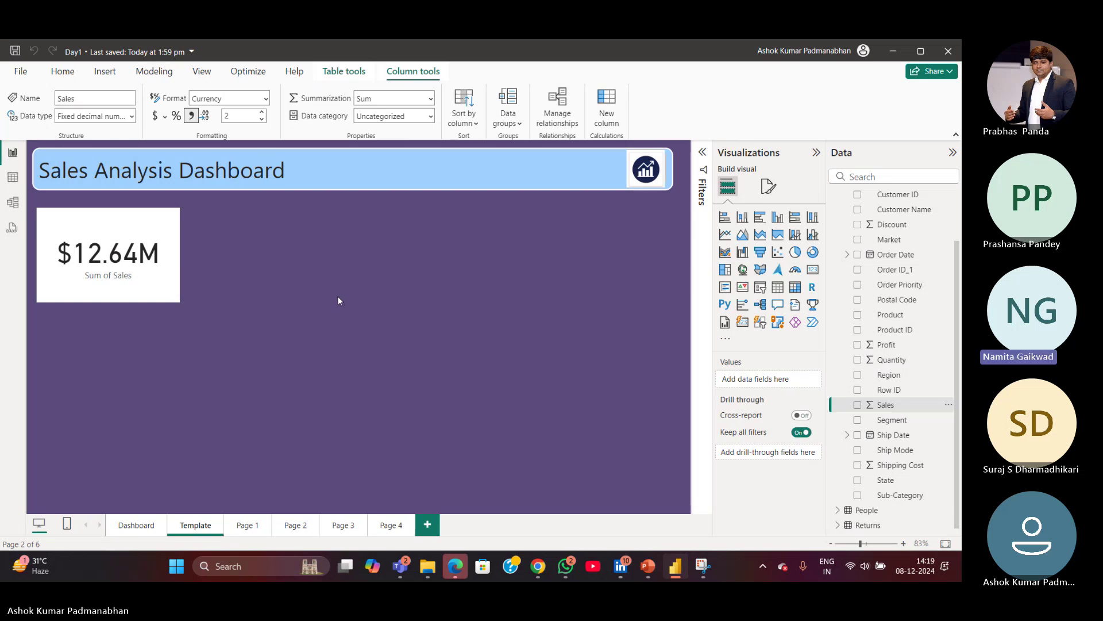
Delete the Sales card and place a new empty card, shrunk to a similar size, just below the title banner's left end.
click(165, 276)
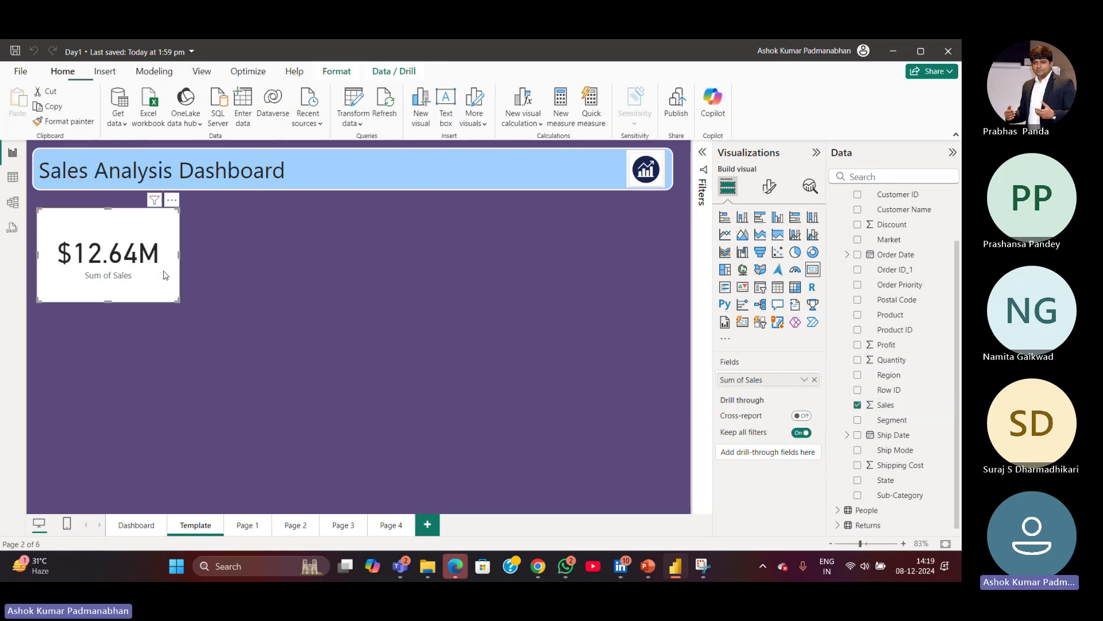
key(Delete)
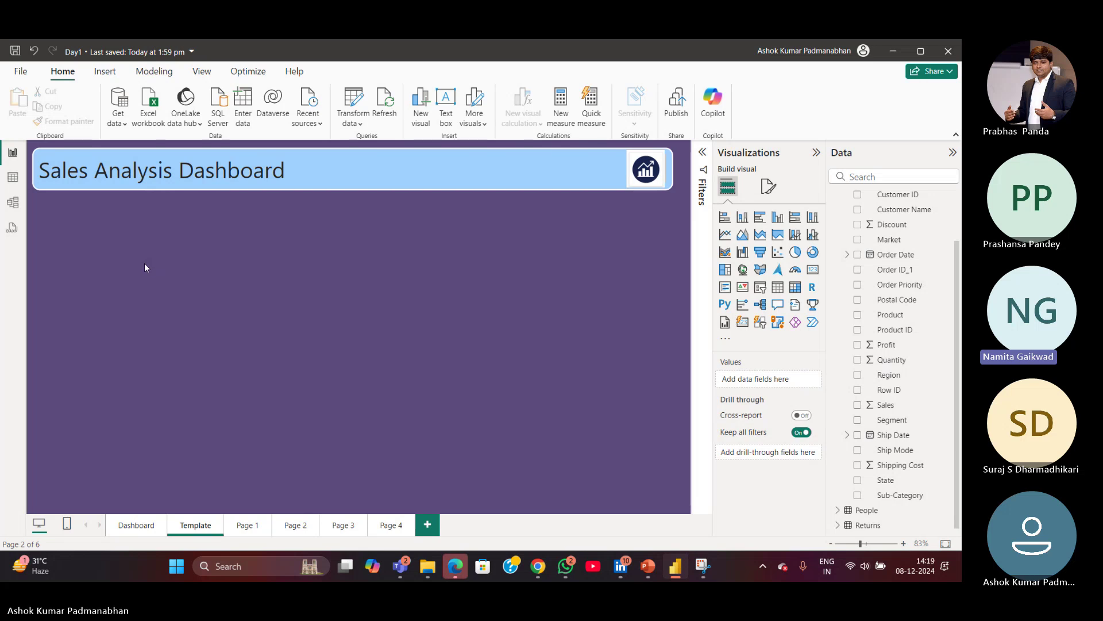
click(812, 270)
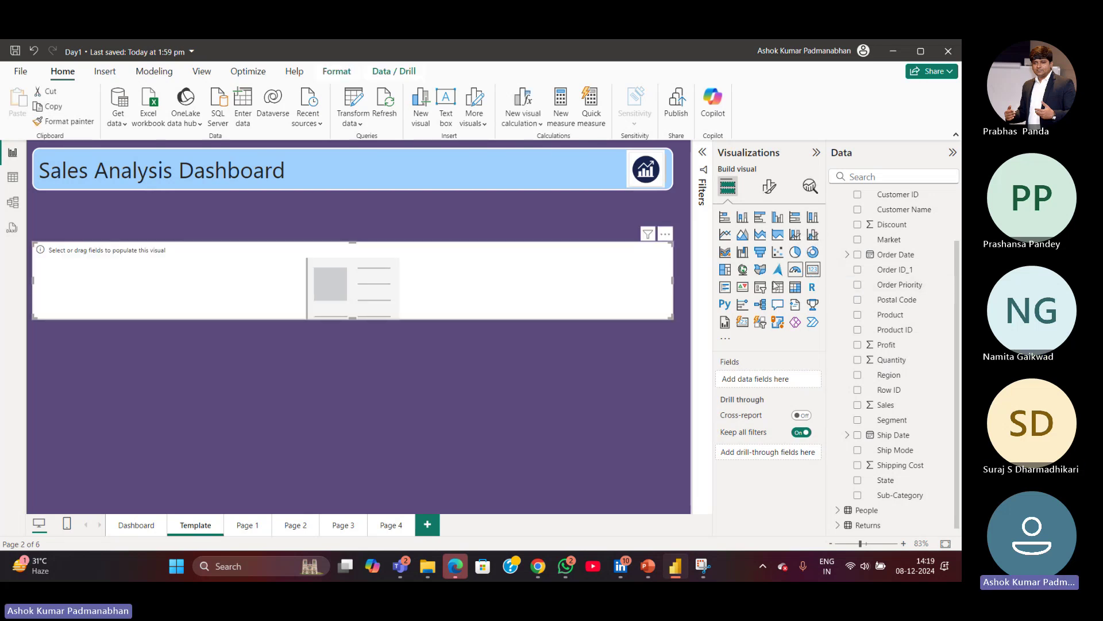
drag(673, 281, 334, 282)
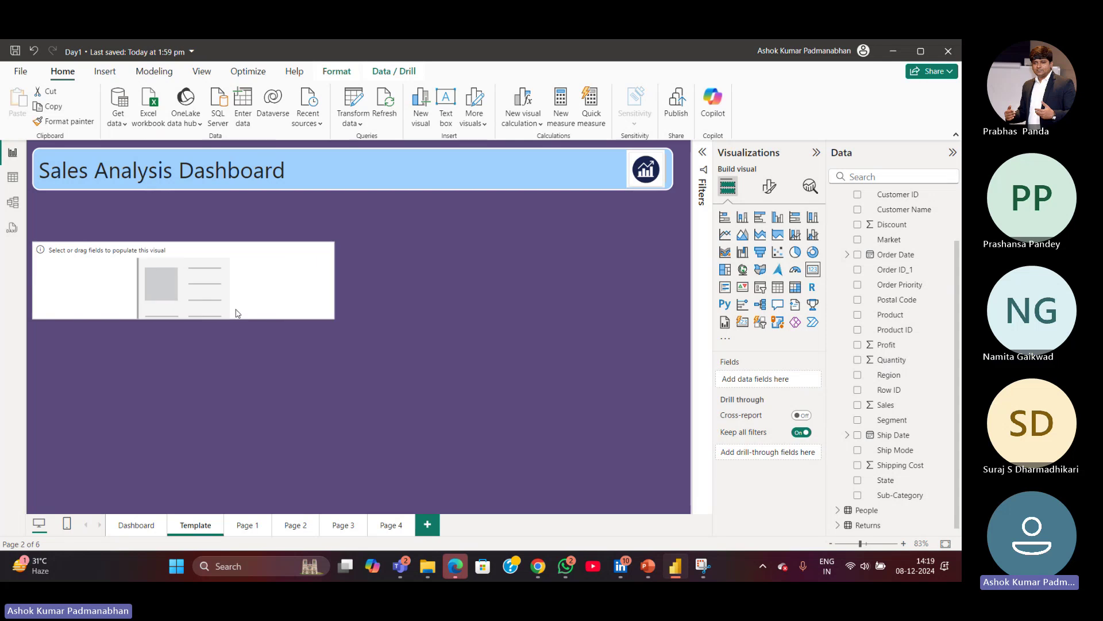
drag(236, 313, 212, 312)
drag(168, 270, 146, 270)
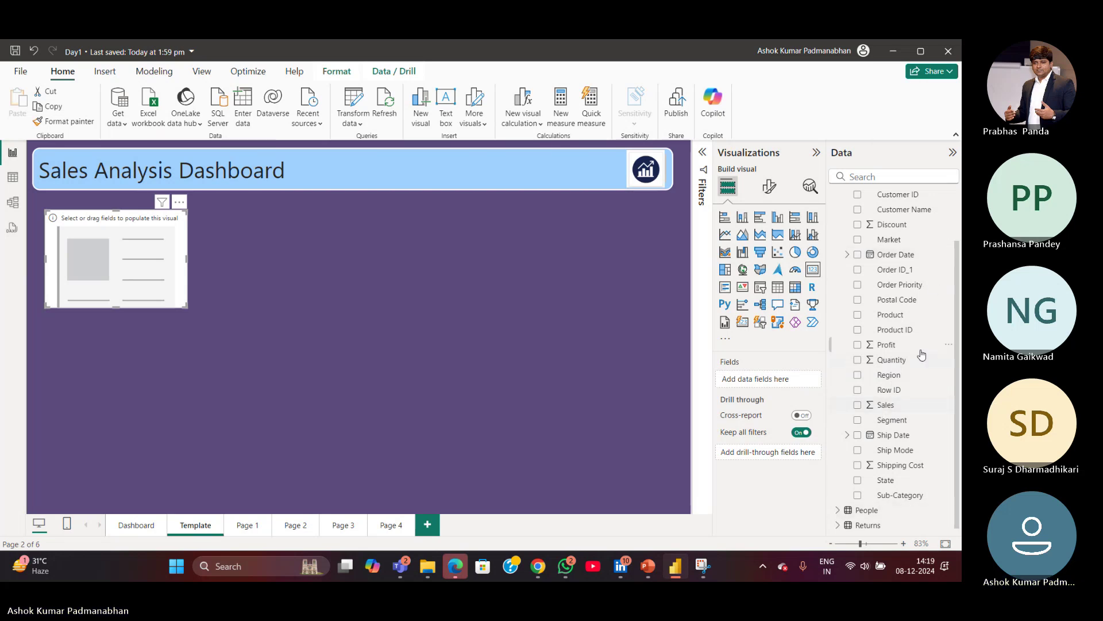
Add the Orders table's Sales field to the empty card as a trial, then remove it from the card.
scroll(922, 354, up, 3)
click(837, 197)
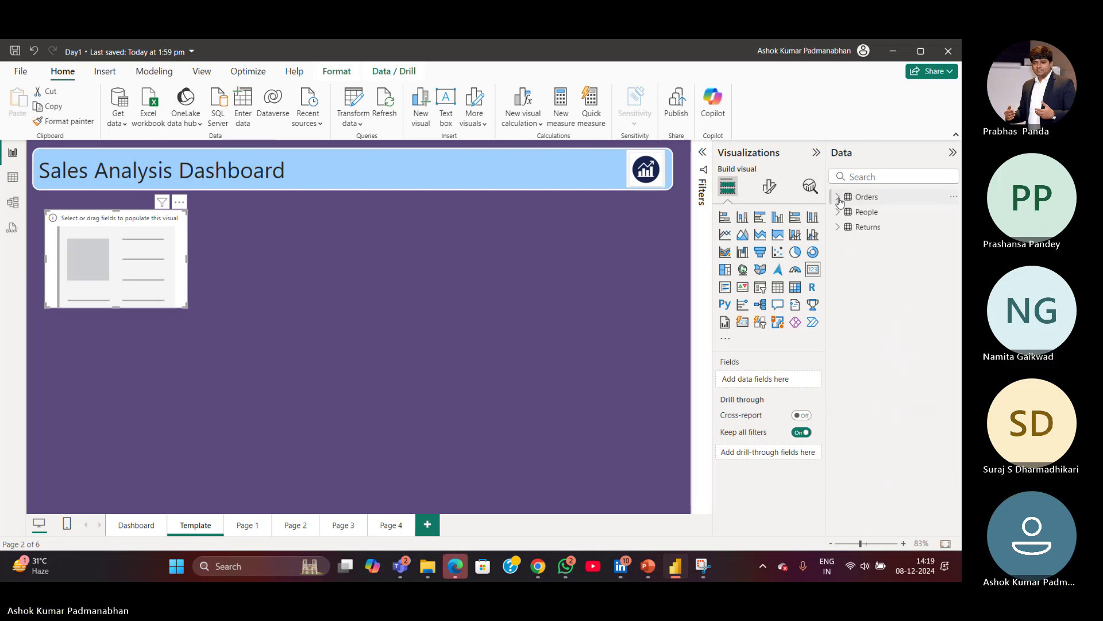
click(838, 198)
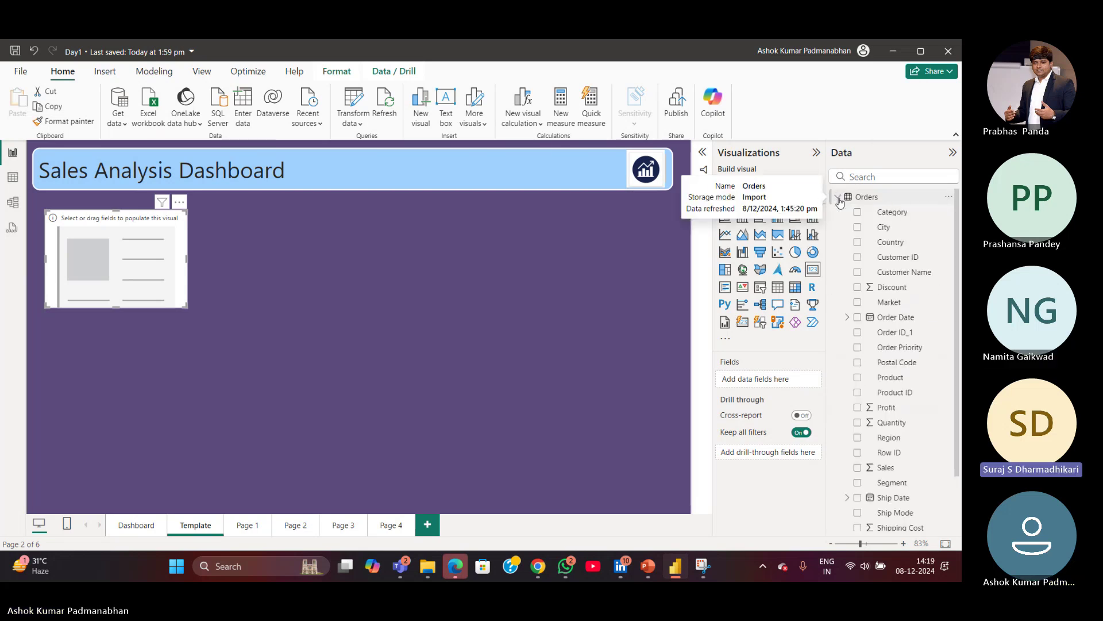
click(893, 472)
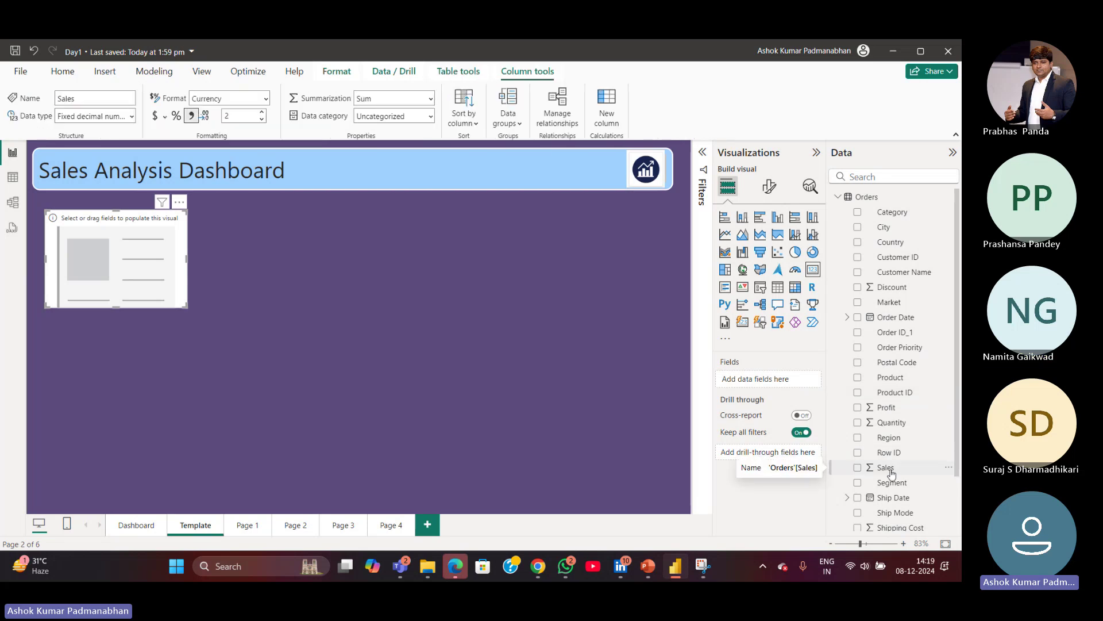
drag(891, 472, 111, 262)
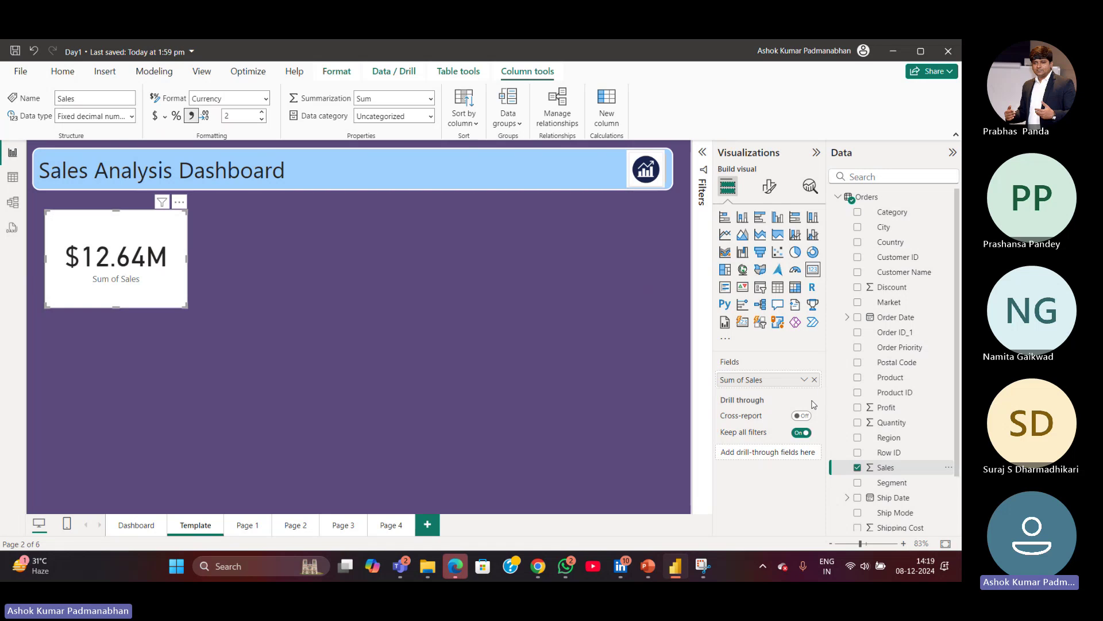
click(814, 379)
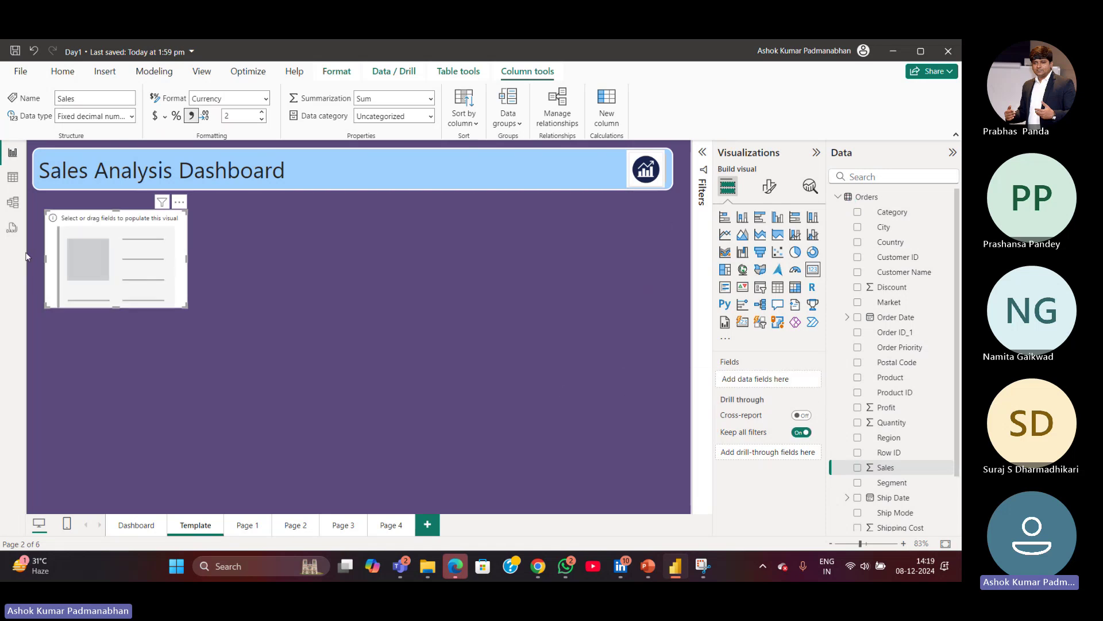
drag(388, 272, 523, 470)
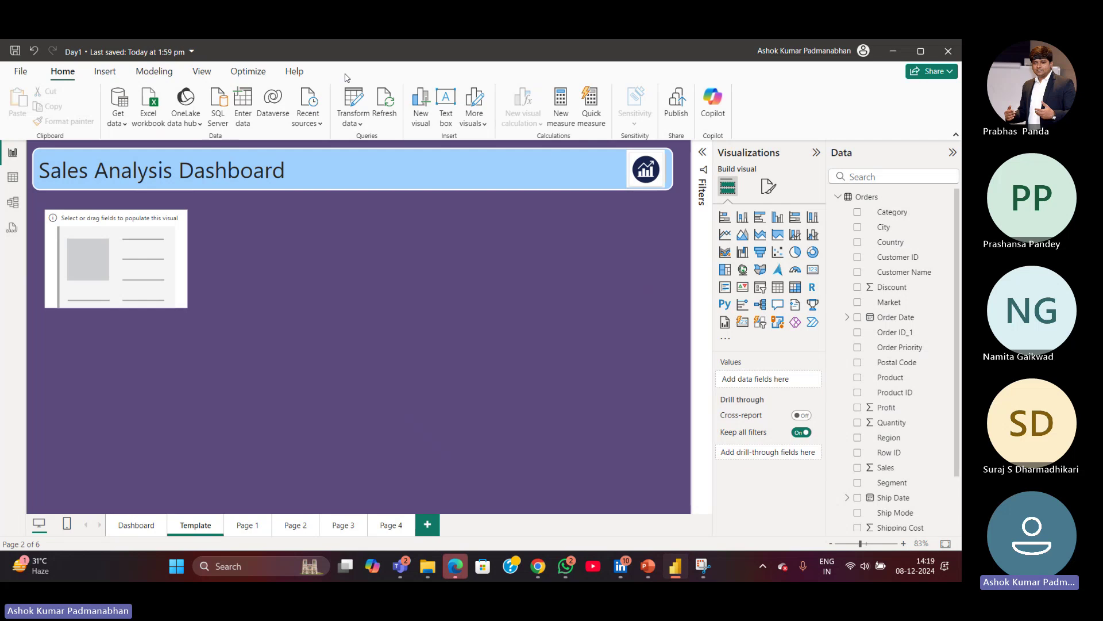
Assign the Sales field from Orders to the empty card and review the currency symbols offered for that column.
click(175, 293)
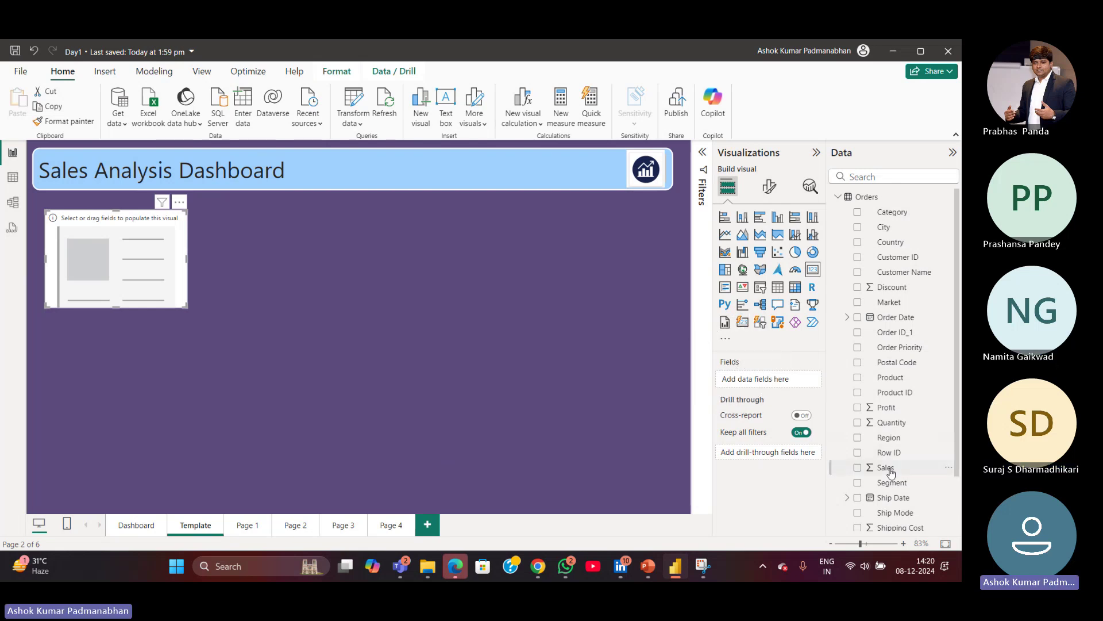
drag(891, 471, 777, 382)
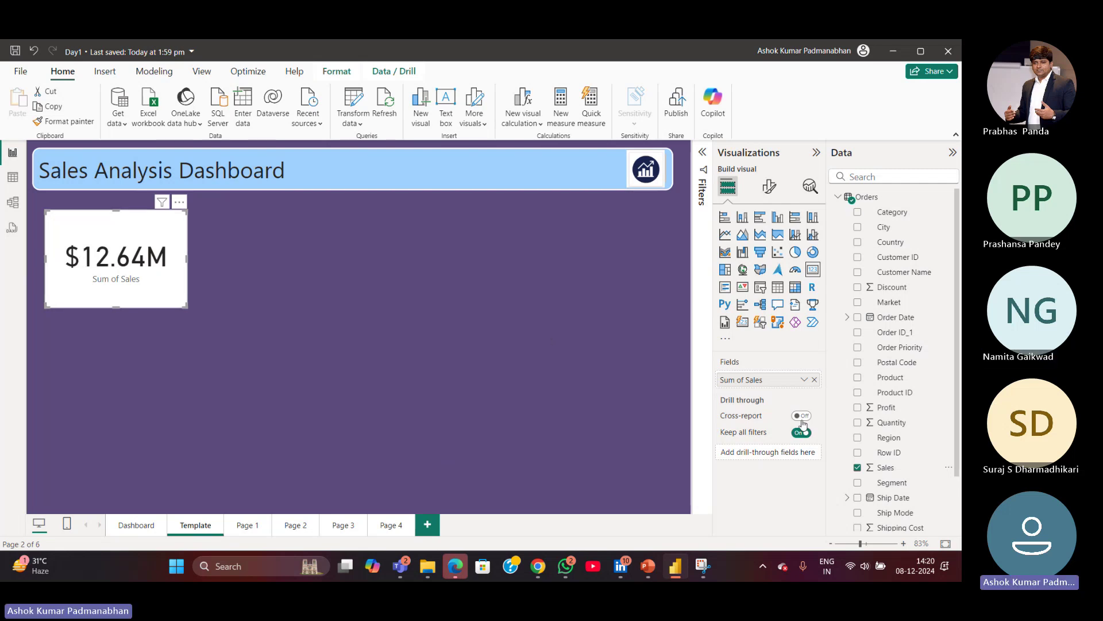
click(886, 475)
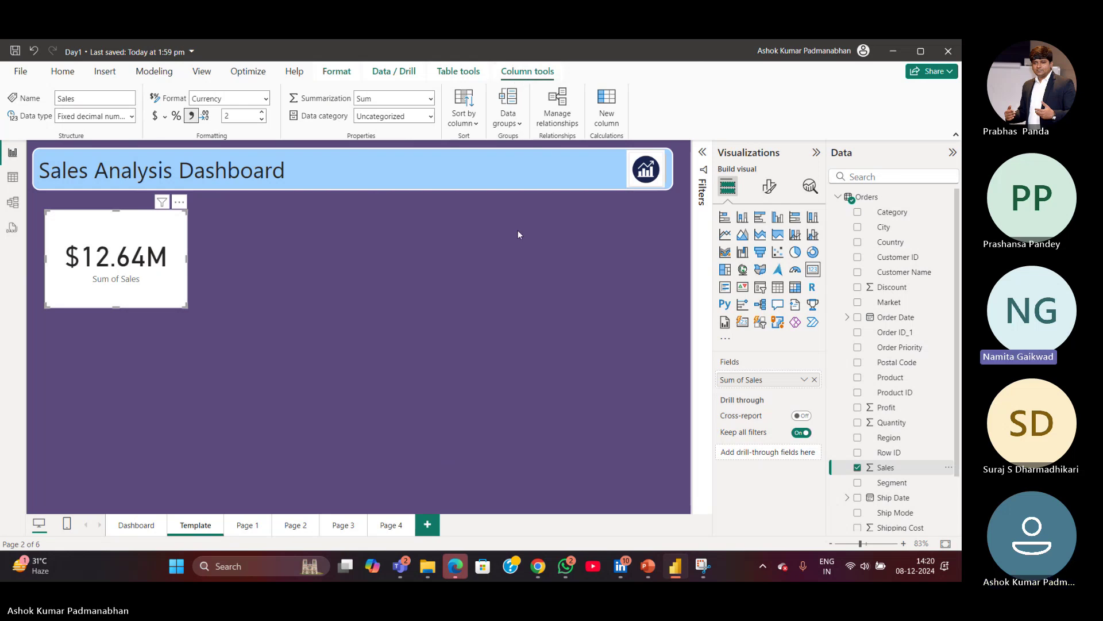
click(165, 116)
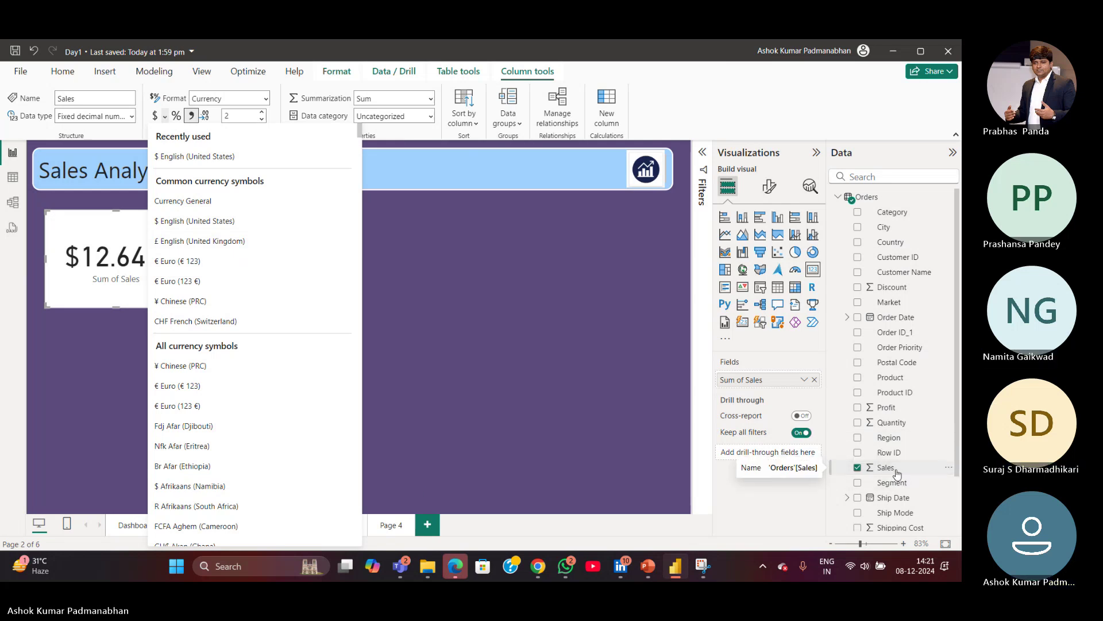
click(478, 233)
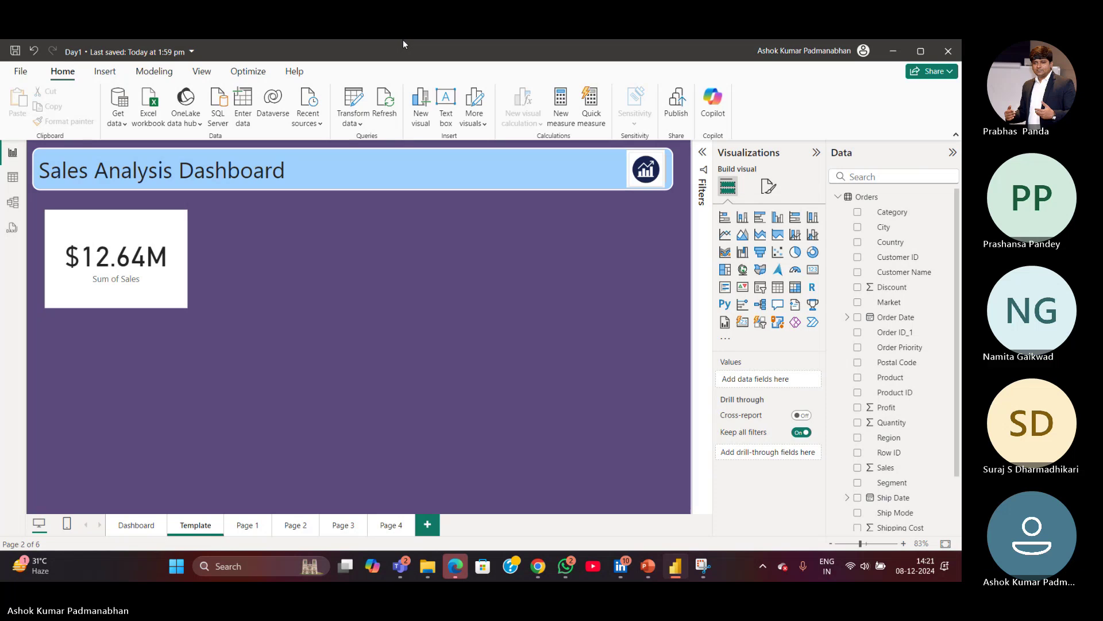
Turn on the Sales card's title and begin its title text with "Total Sa".
click(169, 301)
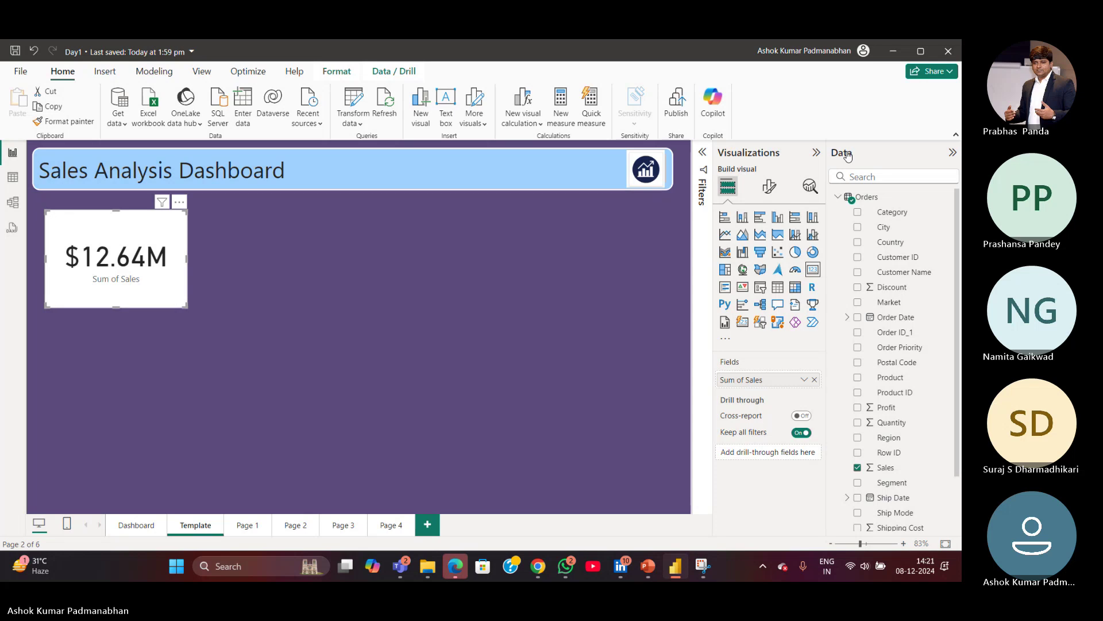
click(770, 192)
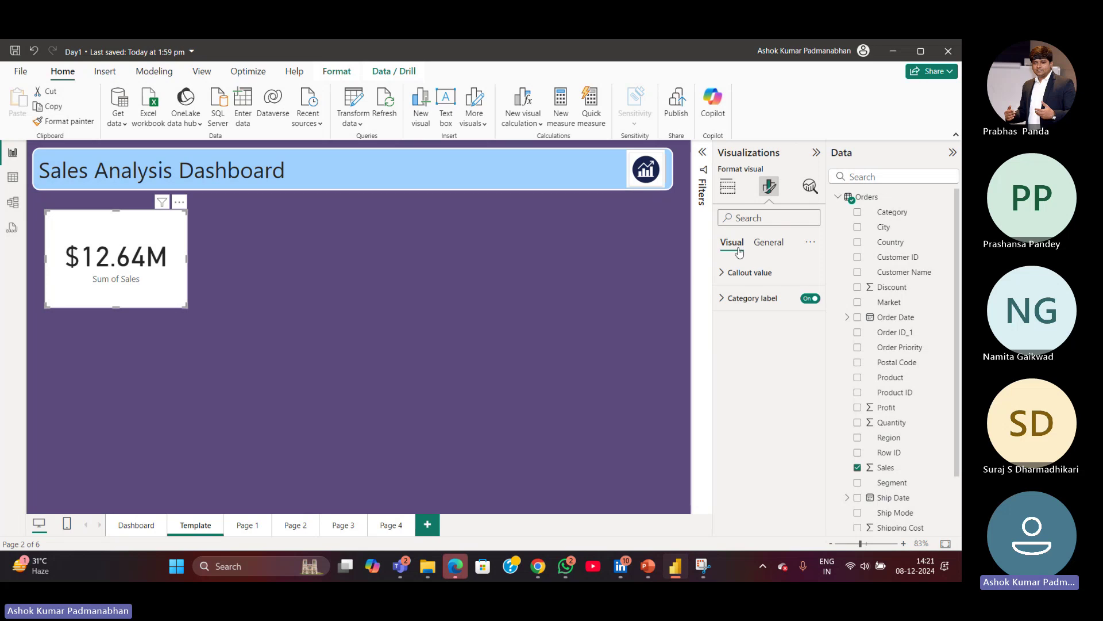
click(773, 250)
click(771, 249)
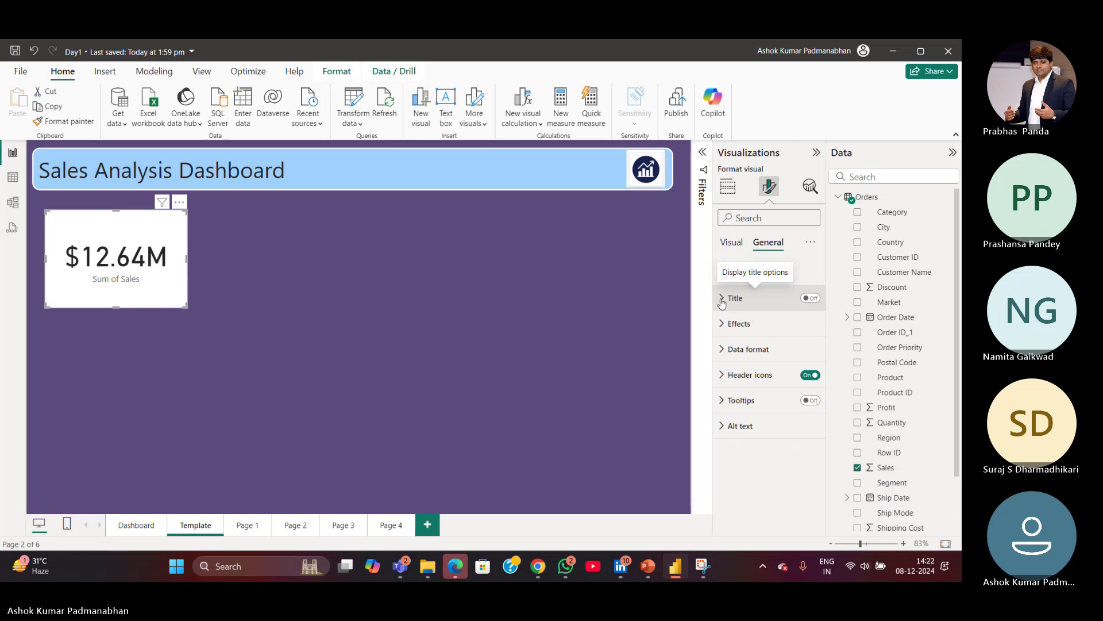
click(816, 299)
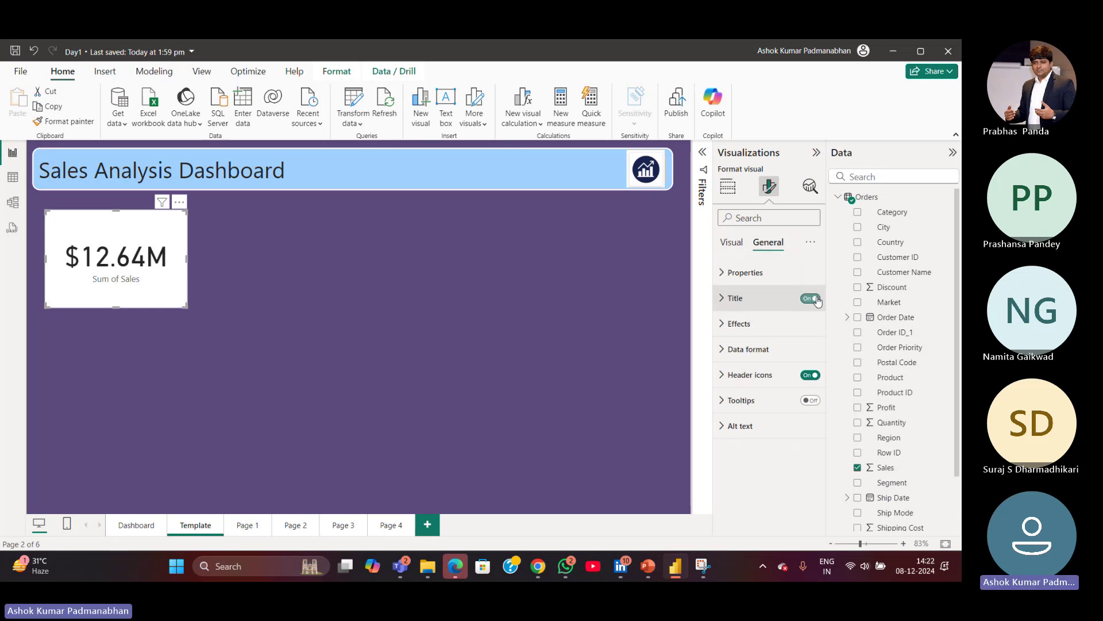
click(722, 300)
click(758, 359)
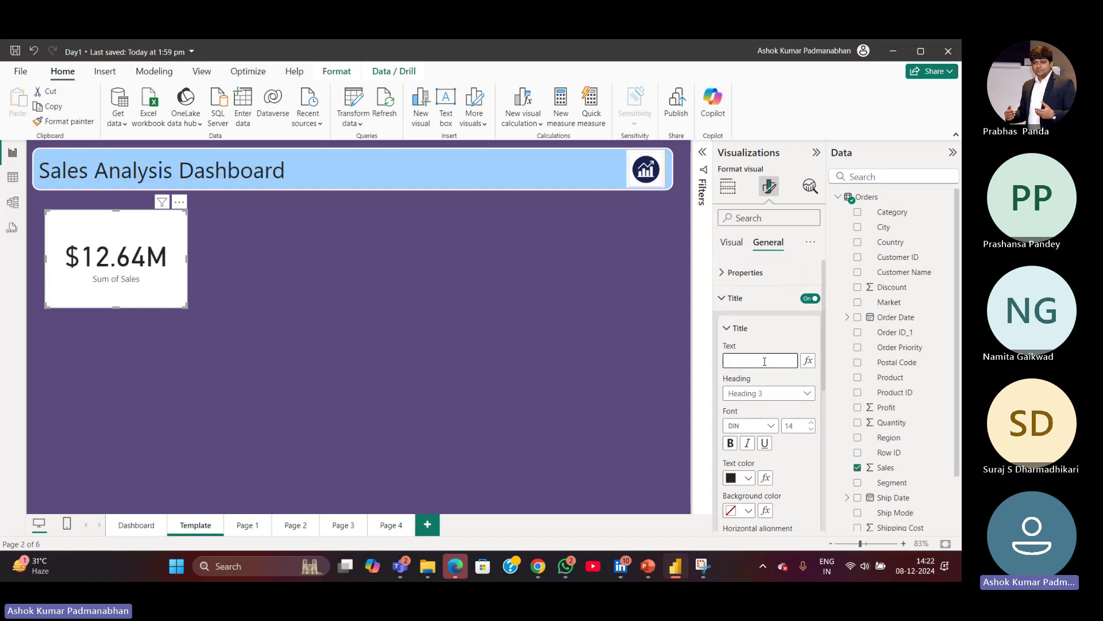
text(Total Sa)
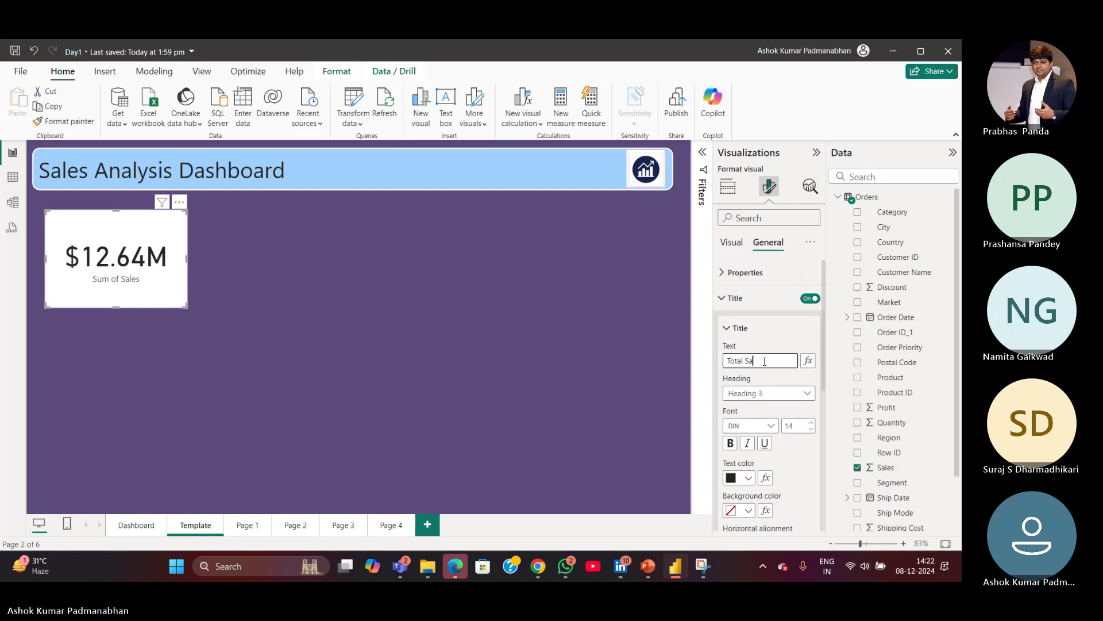
Finish entering the sales card's title text as Total Sales.
text(les)
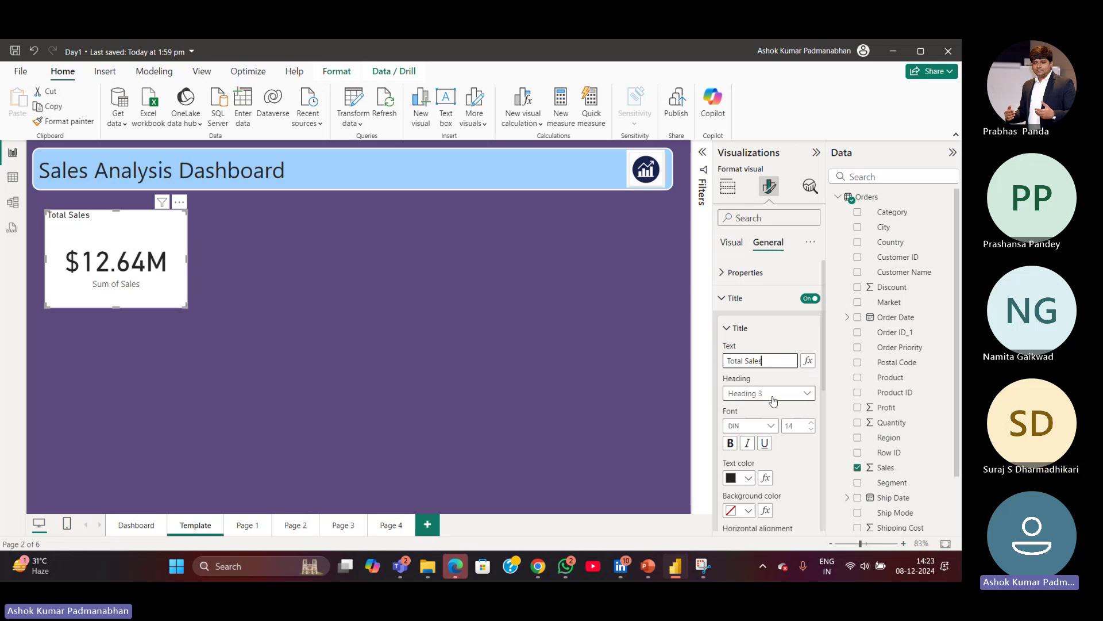
click(182, 325)
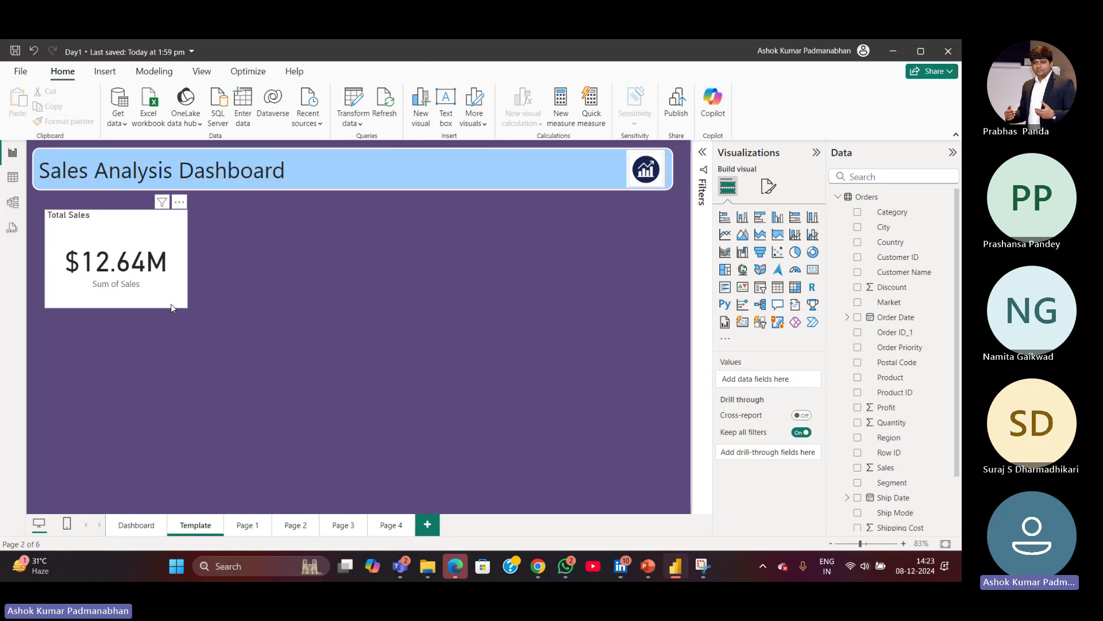
Center the Total Sales title horizontally on the sales card.
click(171, 305)
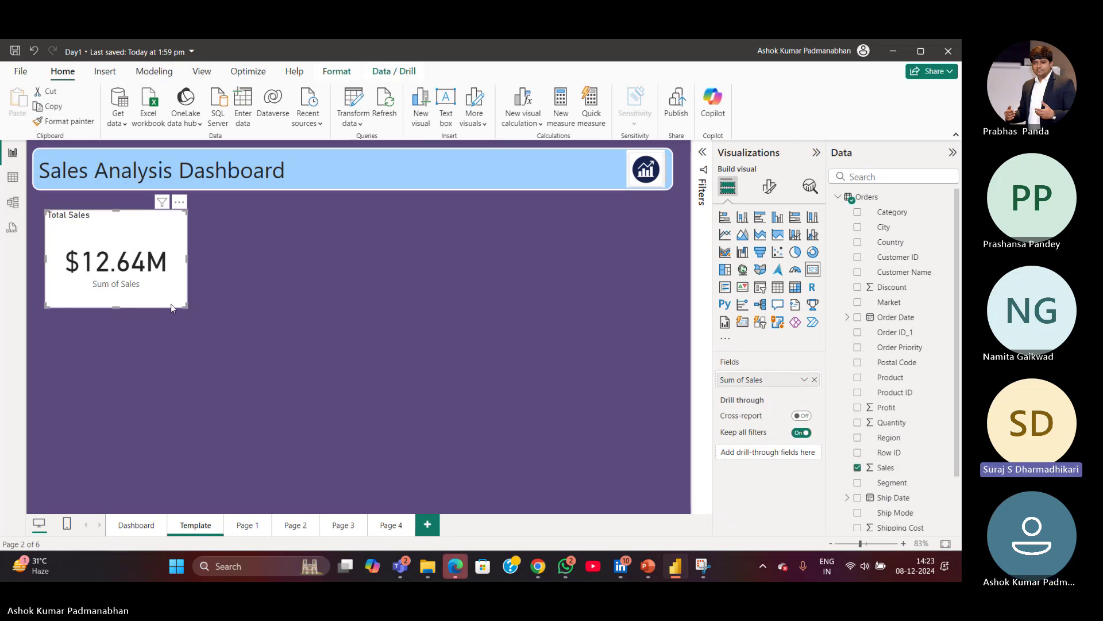
click(769, 186)
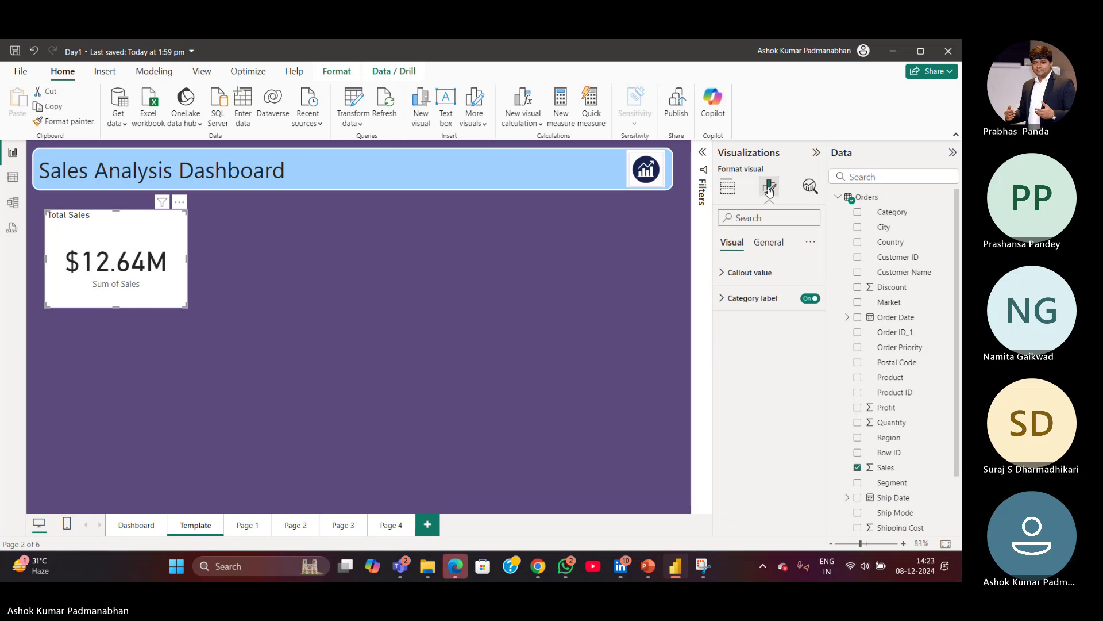
key(ctrl)
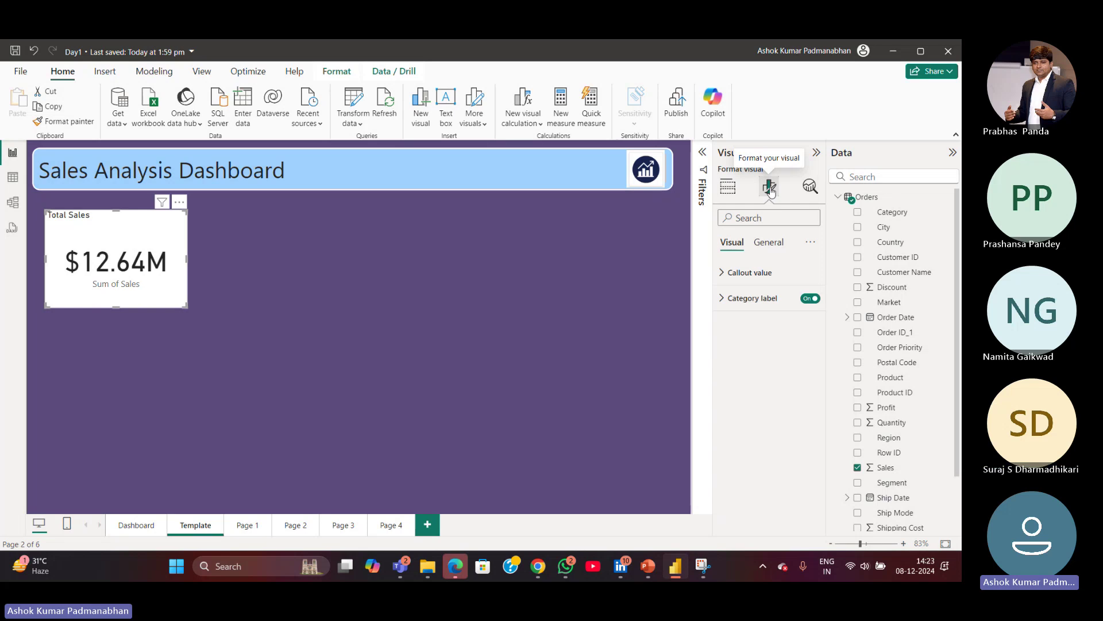
key(ctrl)
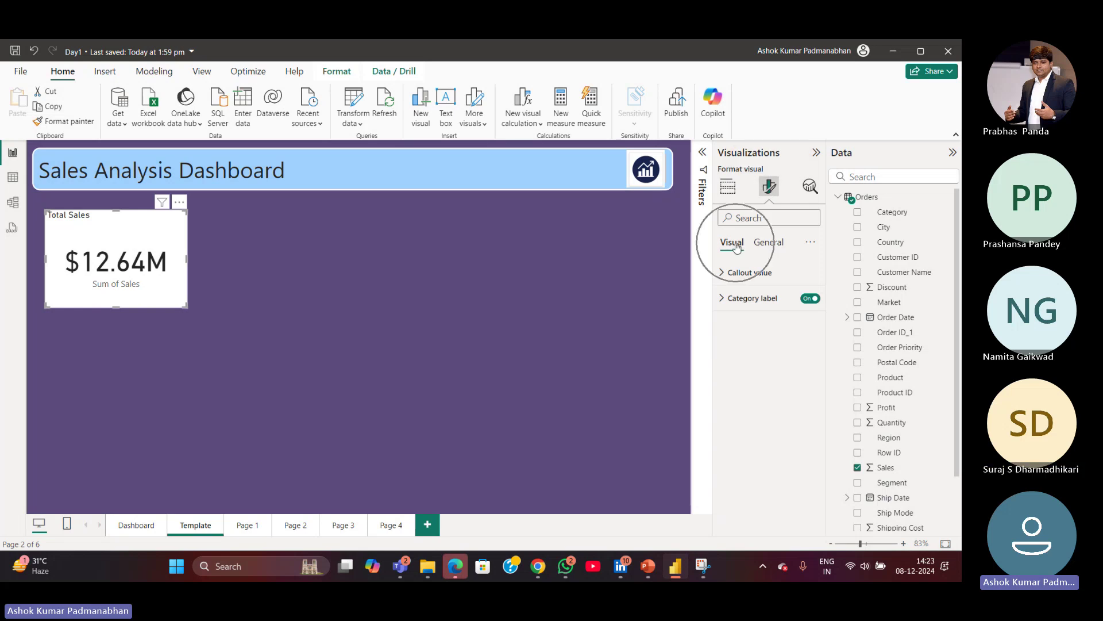
click(768, 242)
click(742, 242)
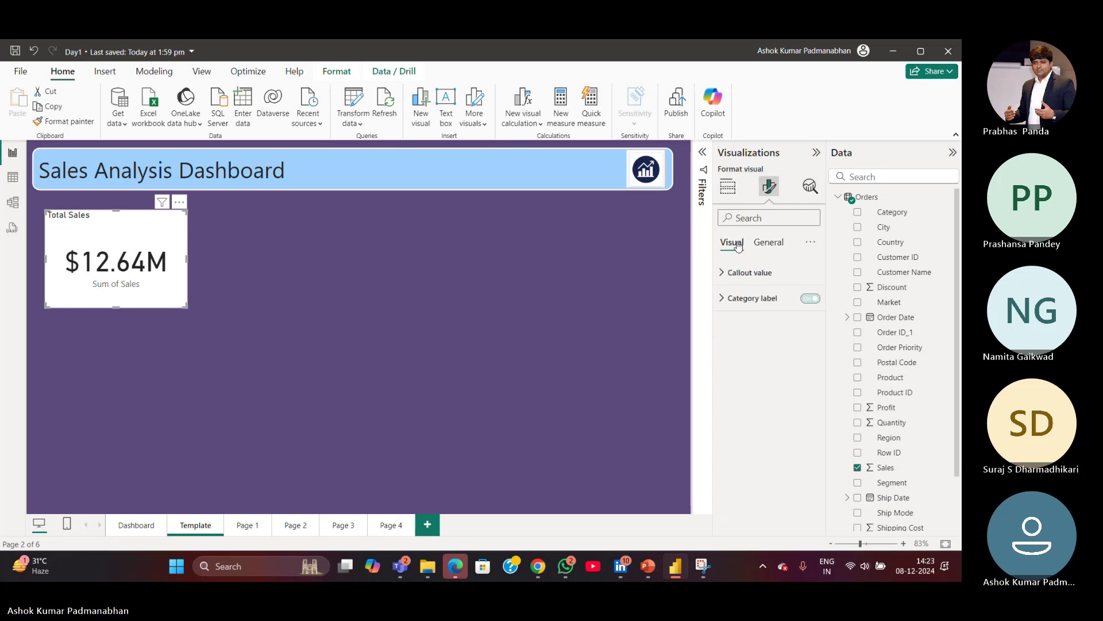
click(767, 245)
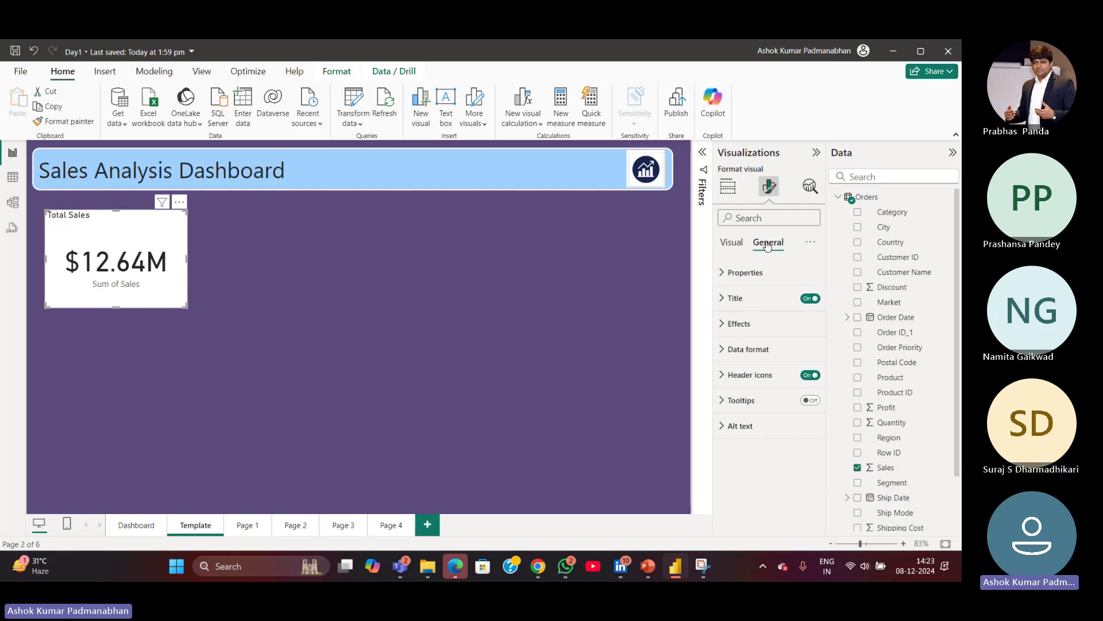
click(722, 300)
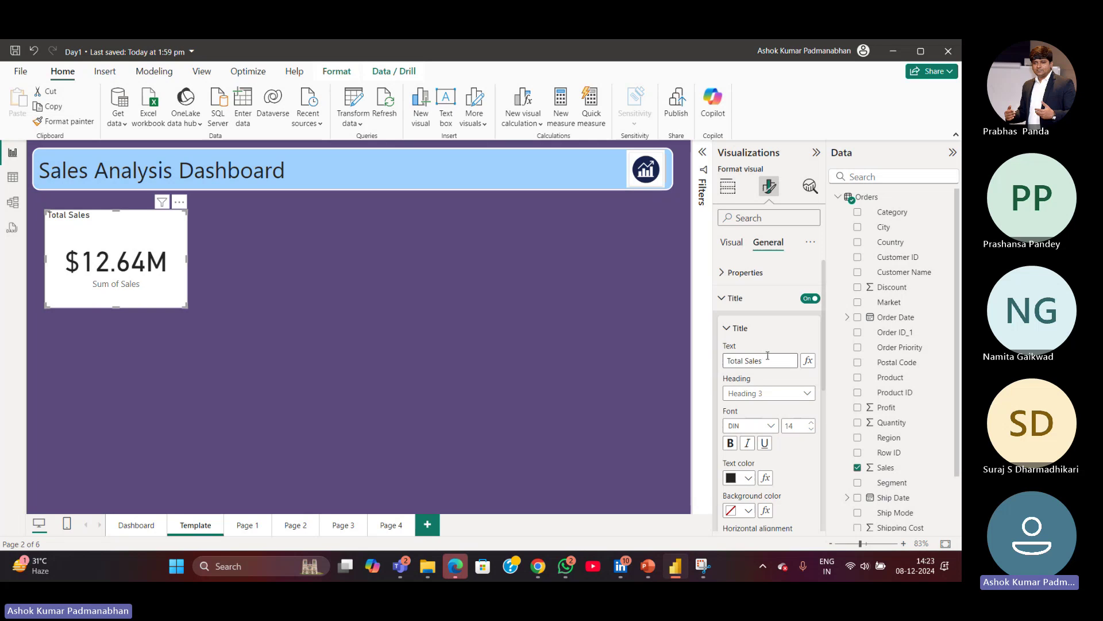
drag(768, 360, 667, 388)
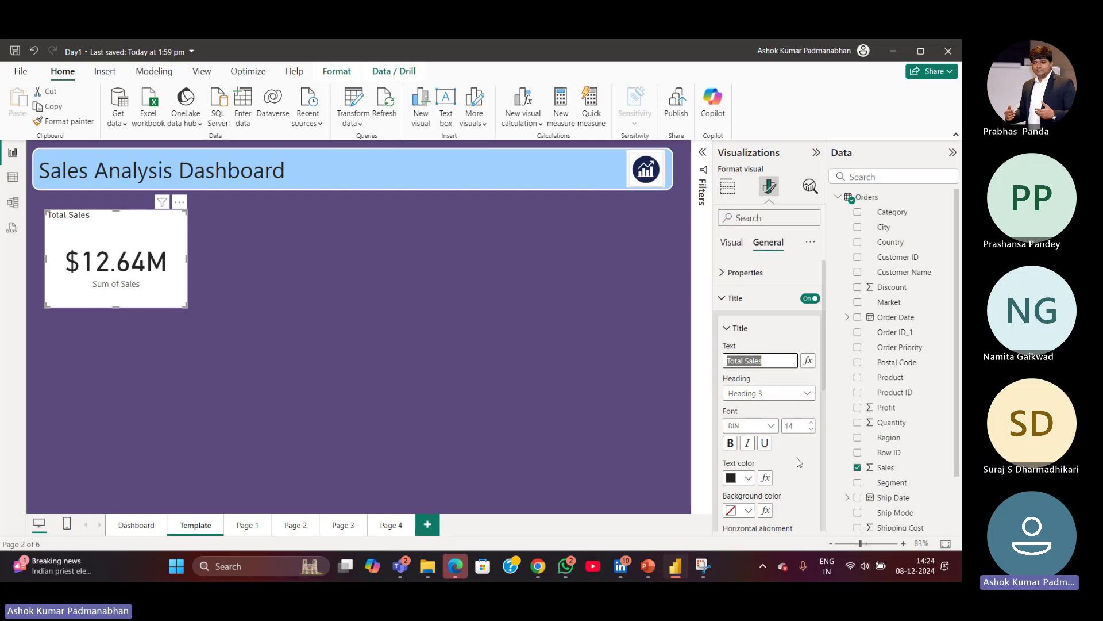
scroll(797, 463, down, 3)
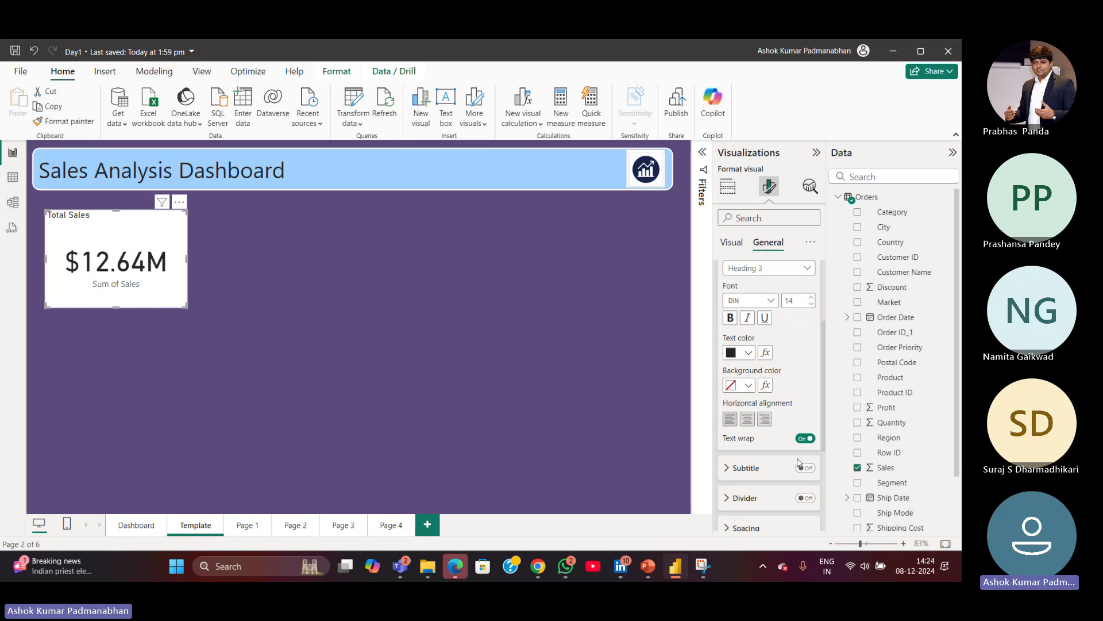
click(747, 419)
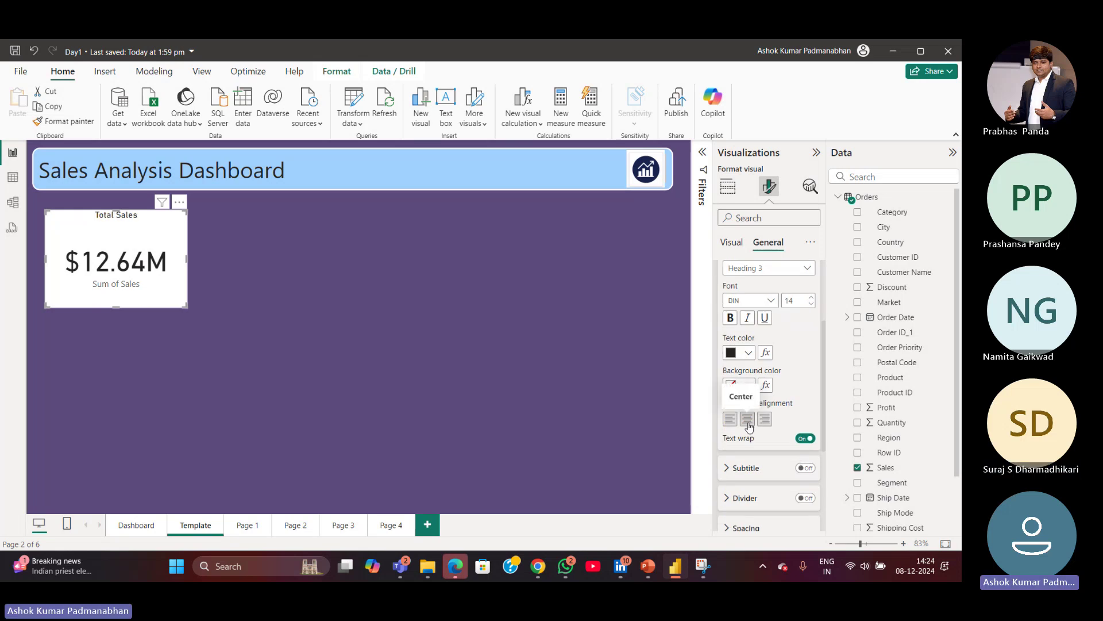
Give the card title a light blue background and dark blue text.
click(748, 353)
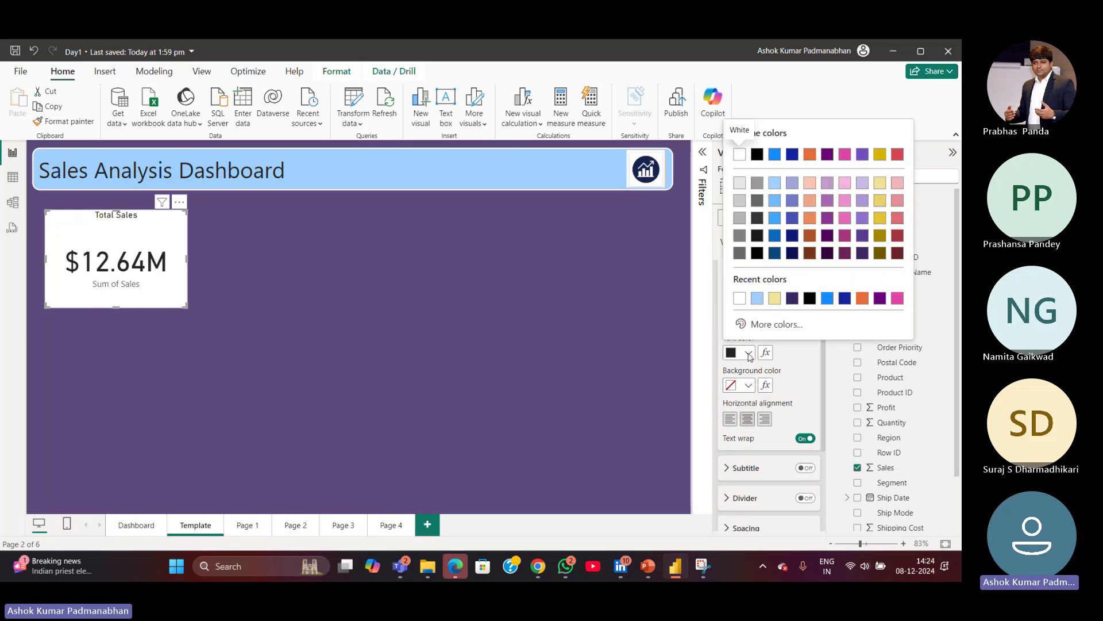
click(775, 185)
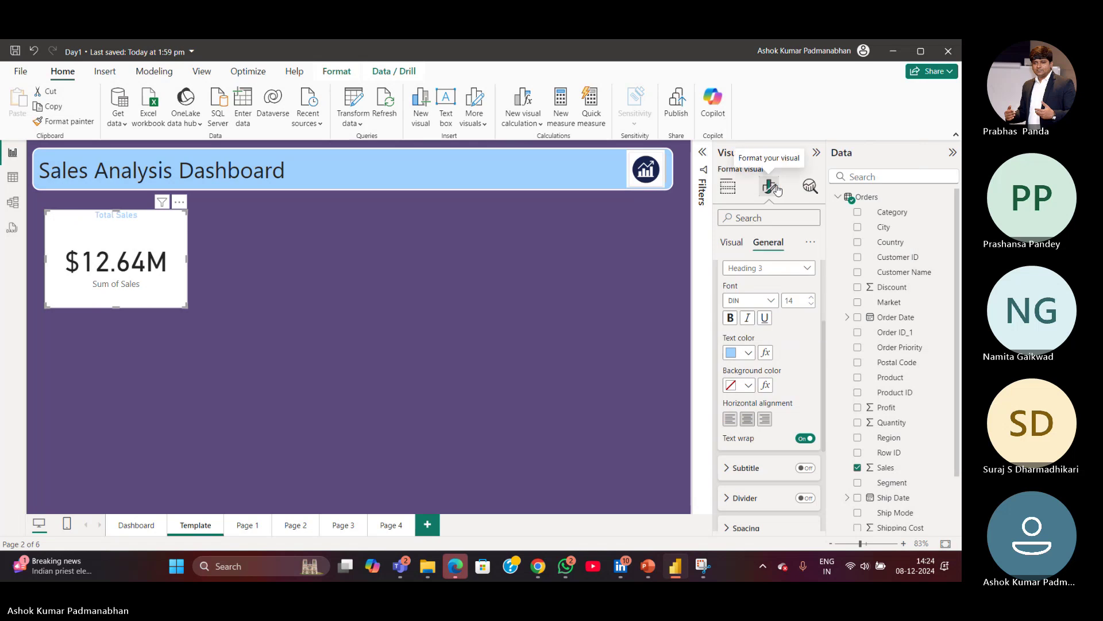
click(748, 385)
click(775, 185)
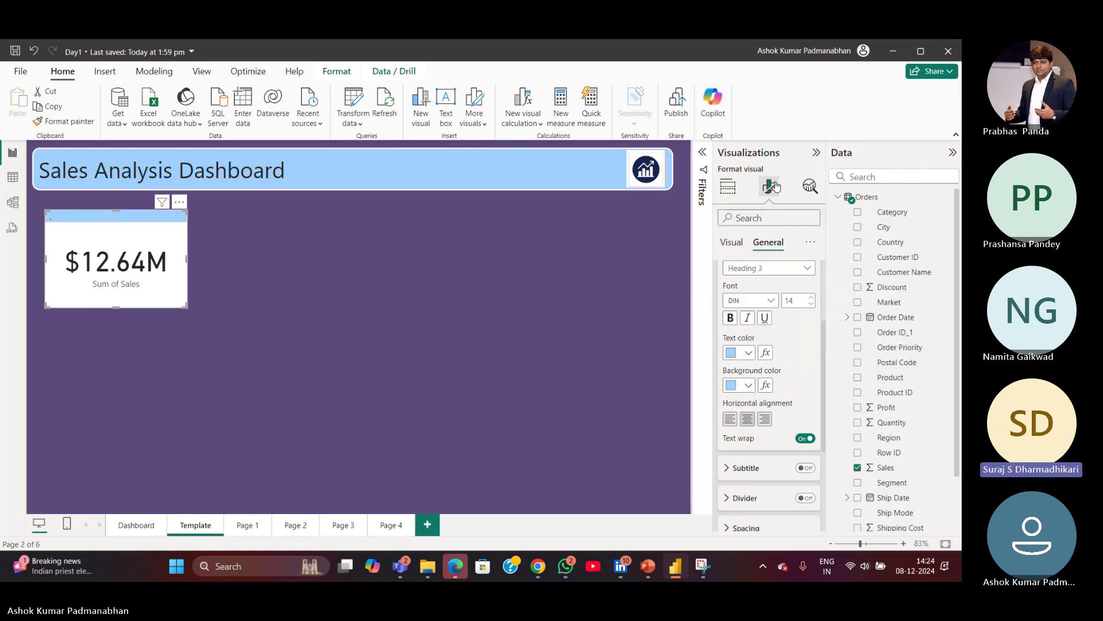
click(749, 352)
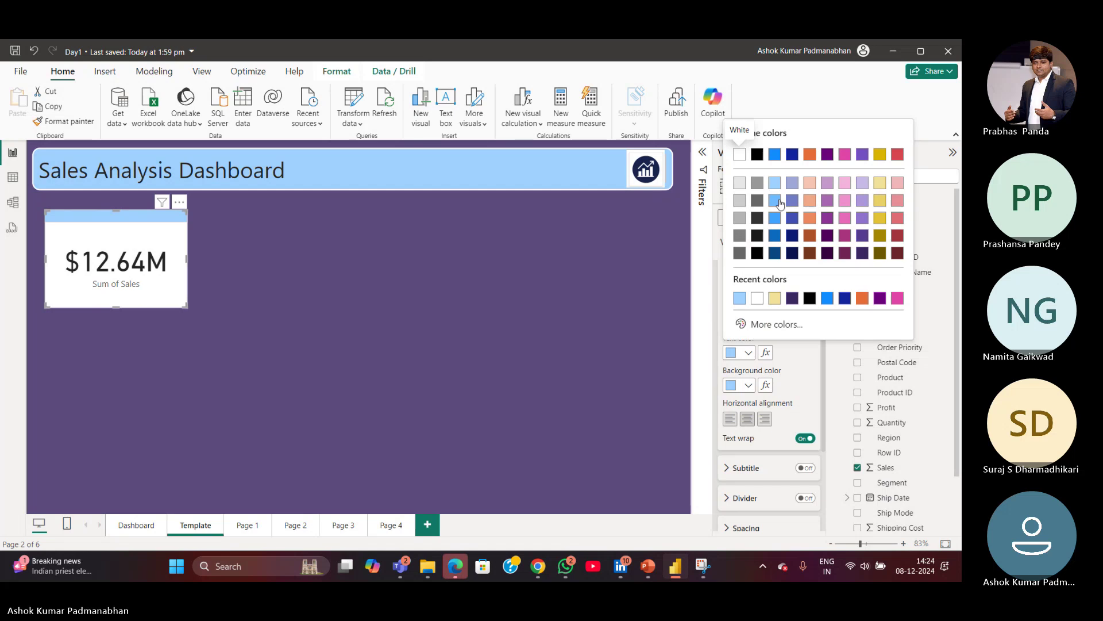
click(777, 254)
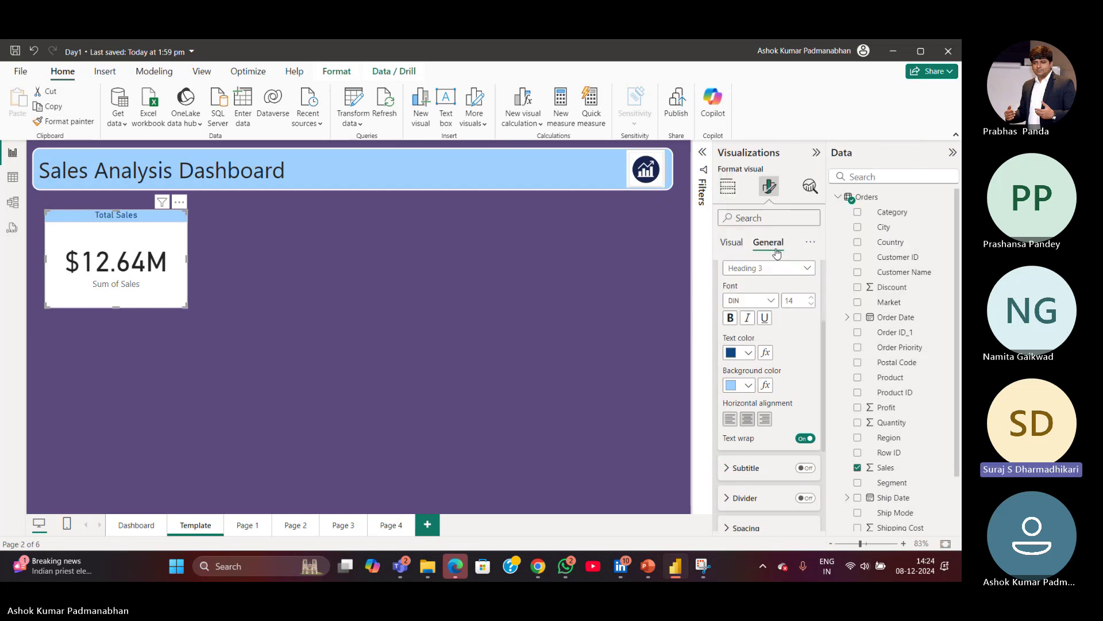
Set the card title's font size to 20.
click(804, 303)
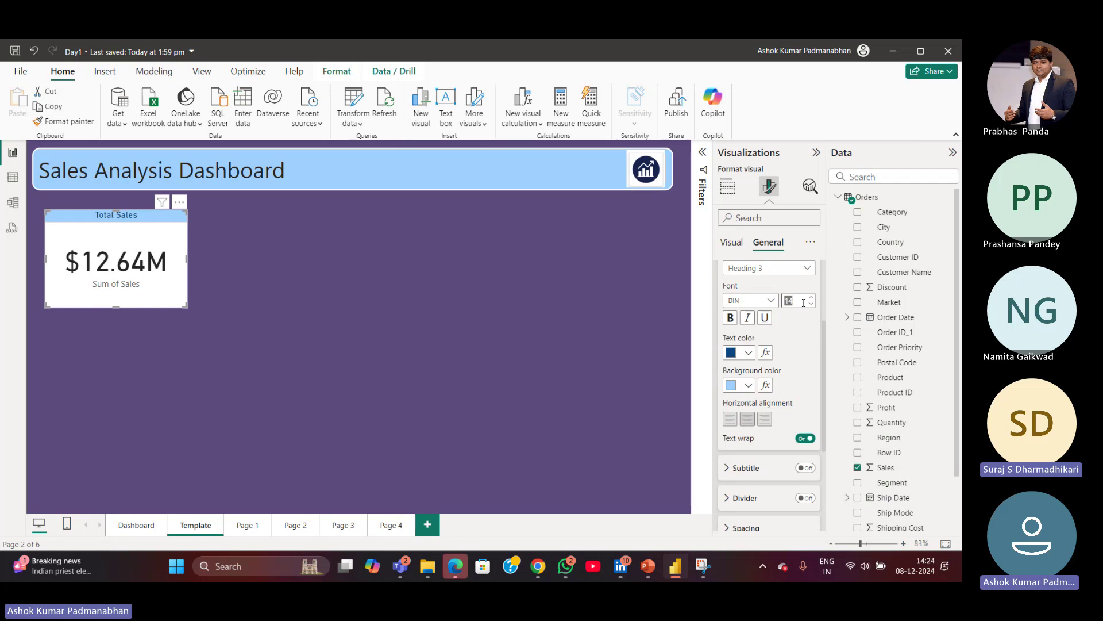
text(20)
key(Return)
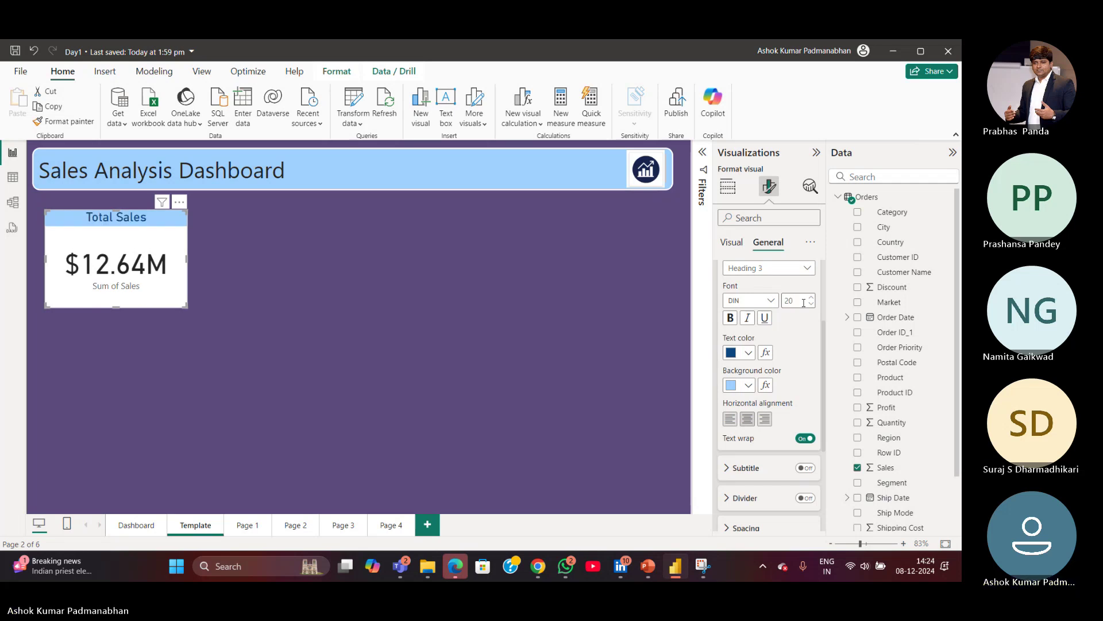
Try gold and a medium blue as the card title's background color.
click(748, 385)
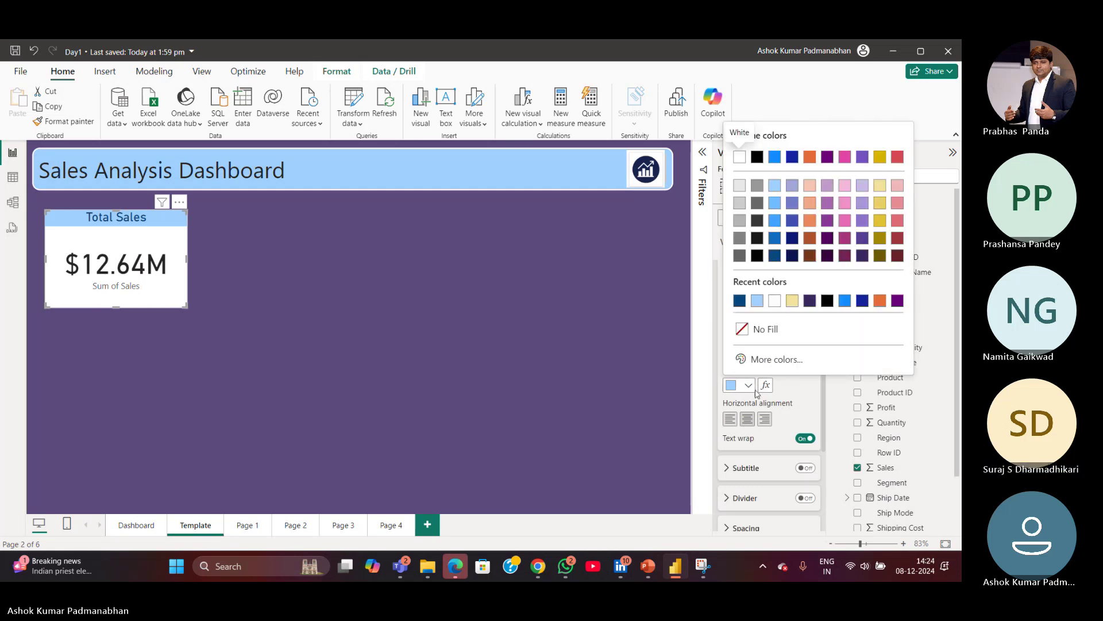
click(882, 223)
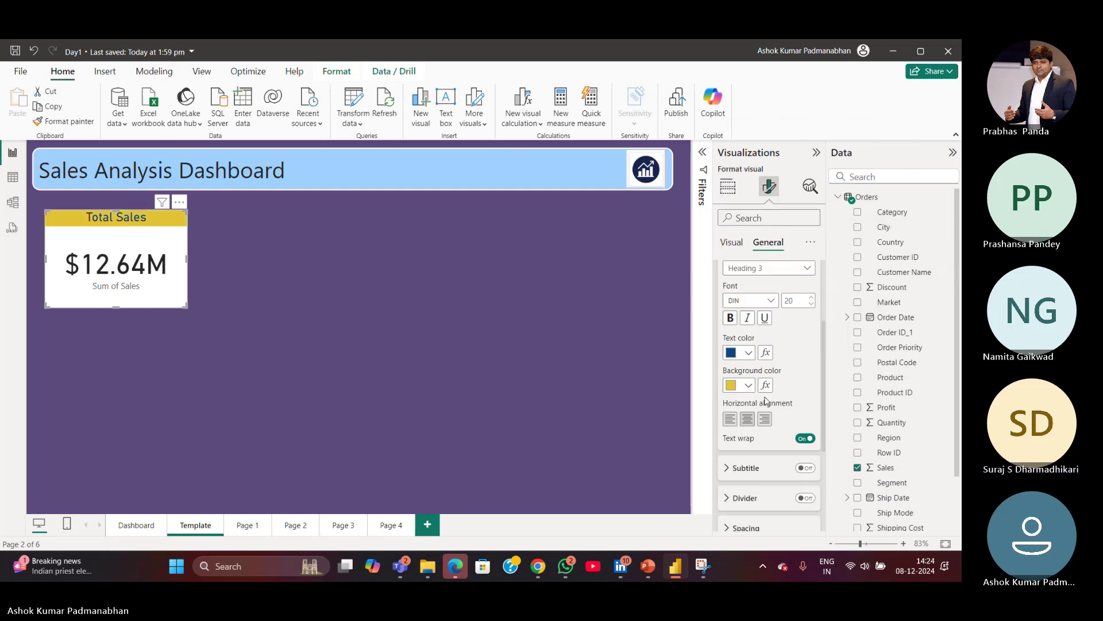
click(748, 385)
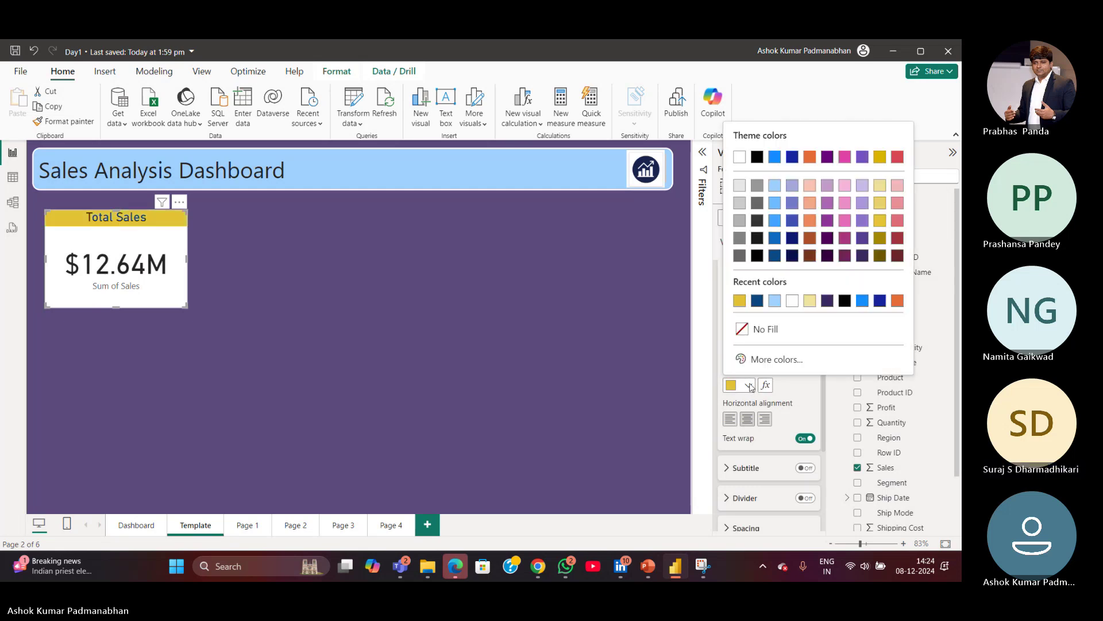
click(775, 204)
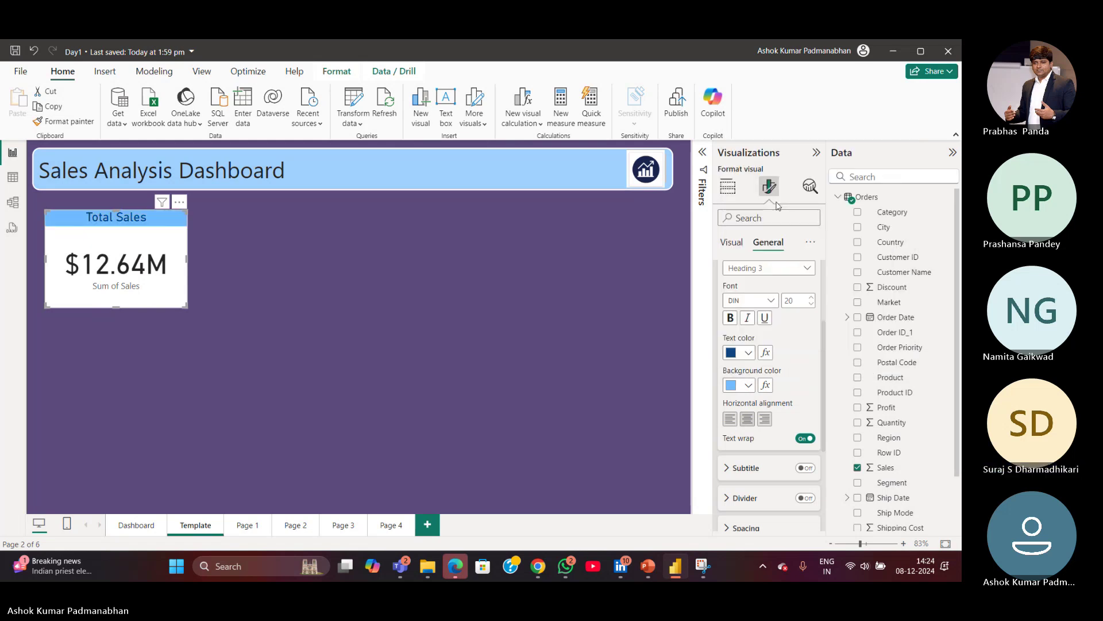
Set the card title's background to light blue and make the title text bold.
click(748, 385)
click(774, 186)
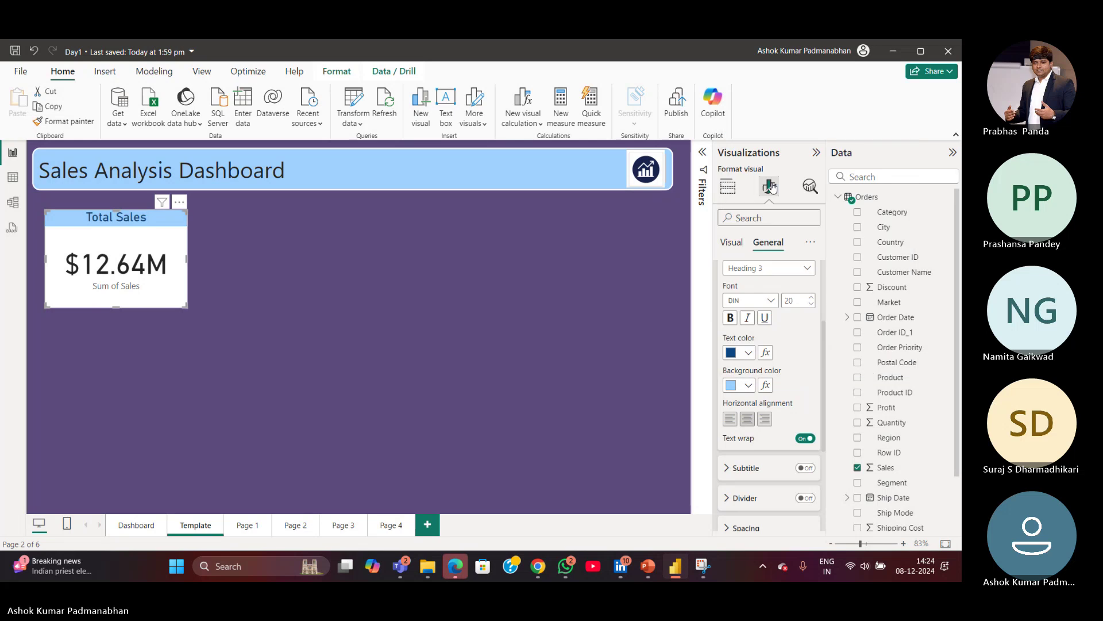
click(729, 317)
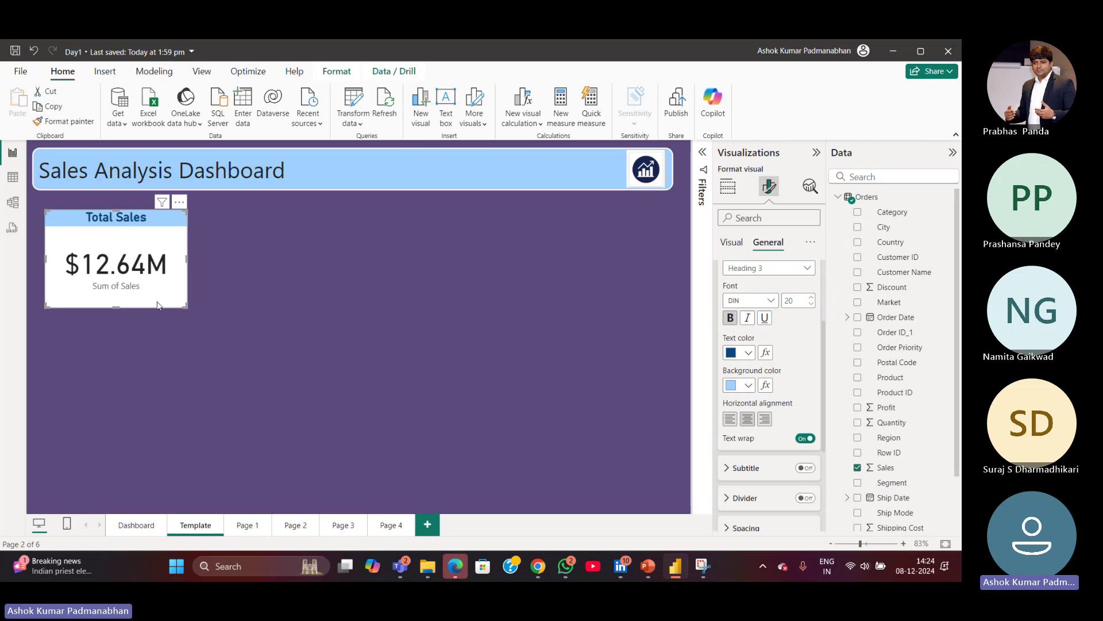
click(245, 298)
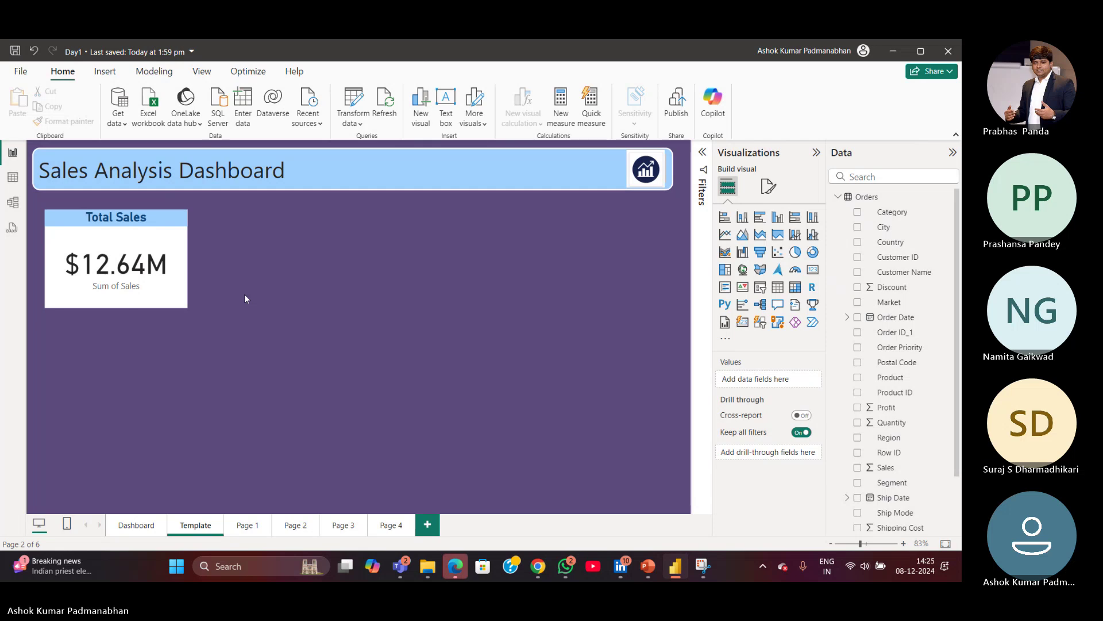
Shrink the Total Sales card by reducing its height and then its width slightly.
click(176, 302)
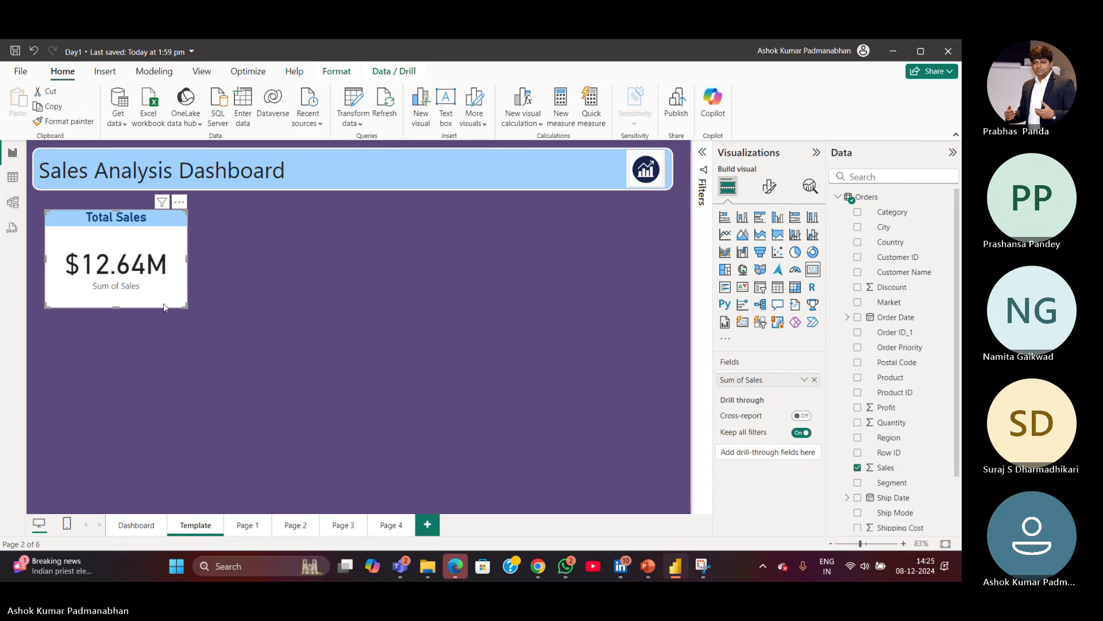
mouse_move(411, 569)
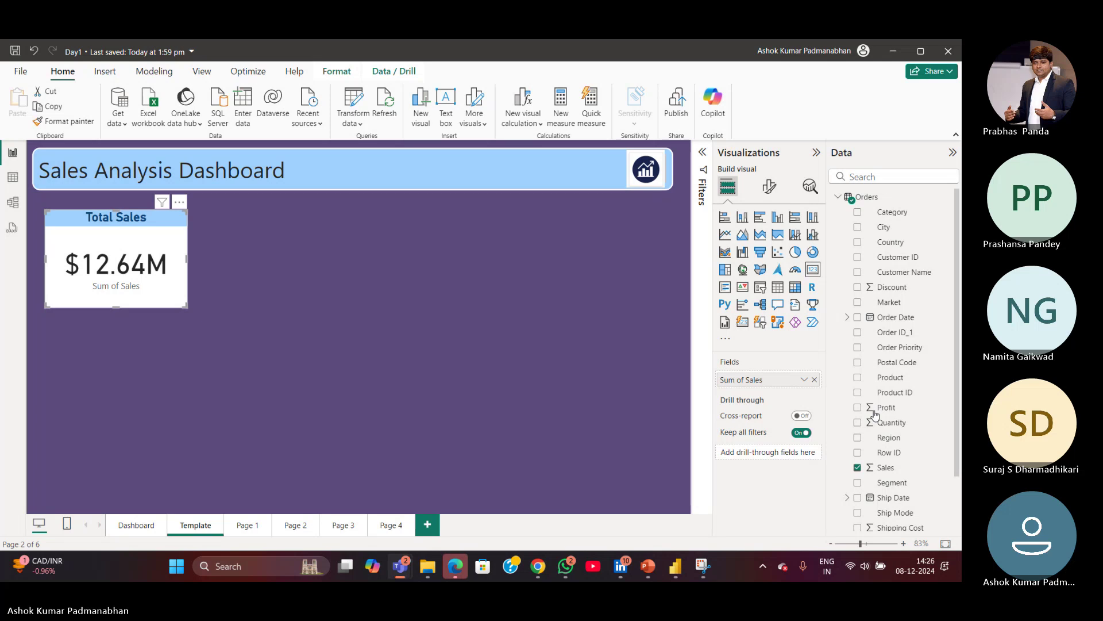
click(357, 370)
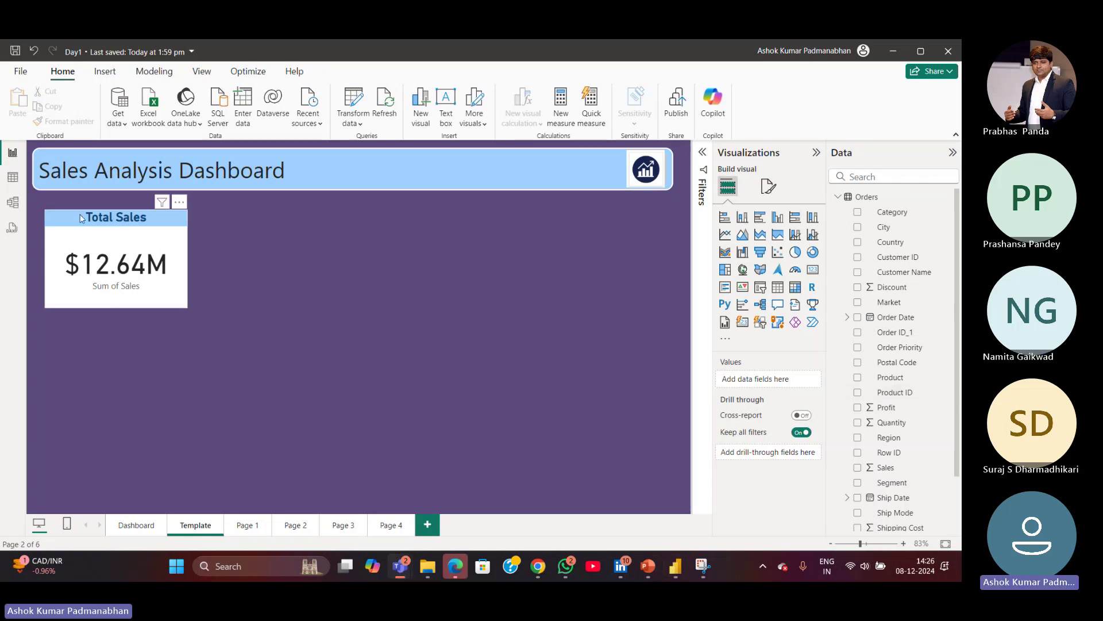
click(148, 305)
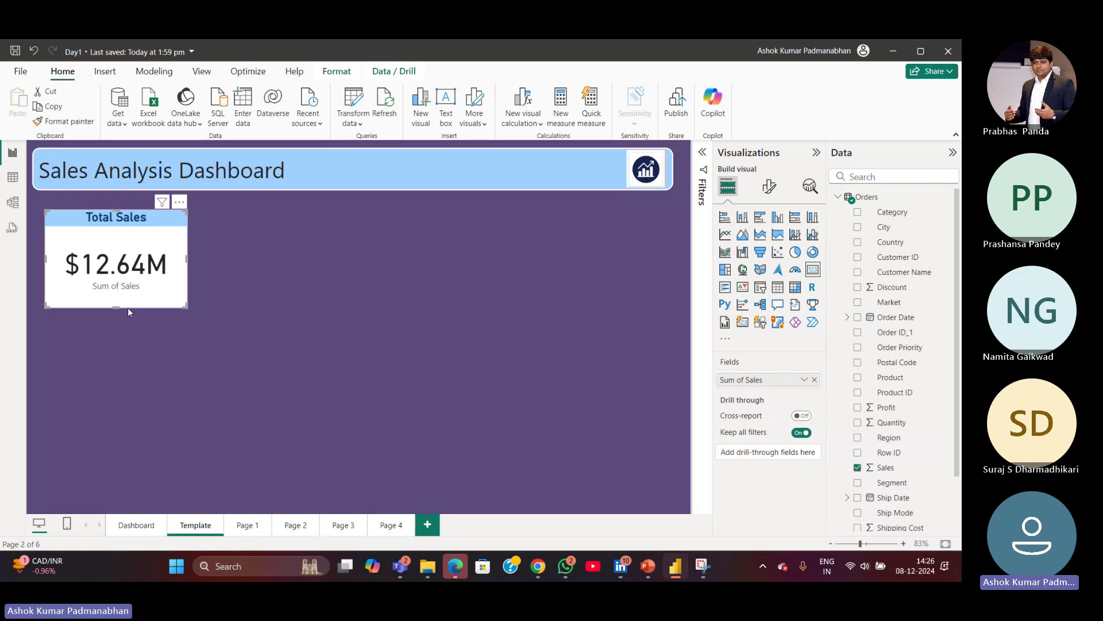
drag(123, 307, 117, 282)
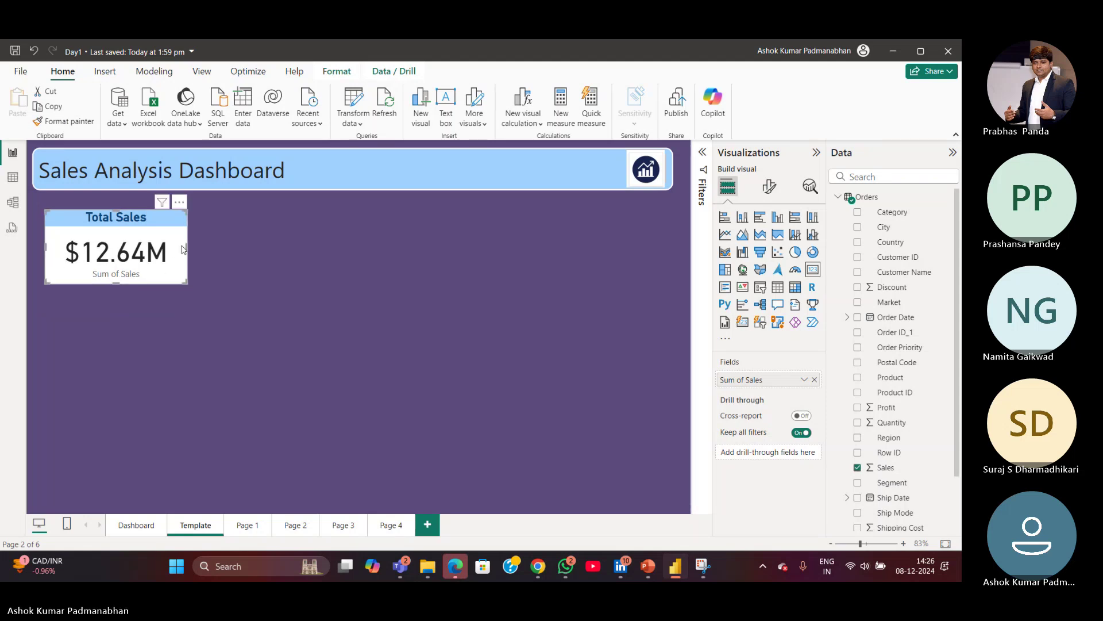
drag(187, 252, 173, 252)
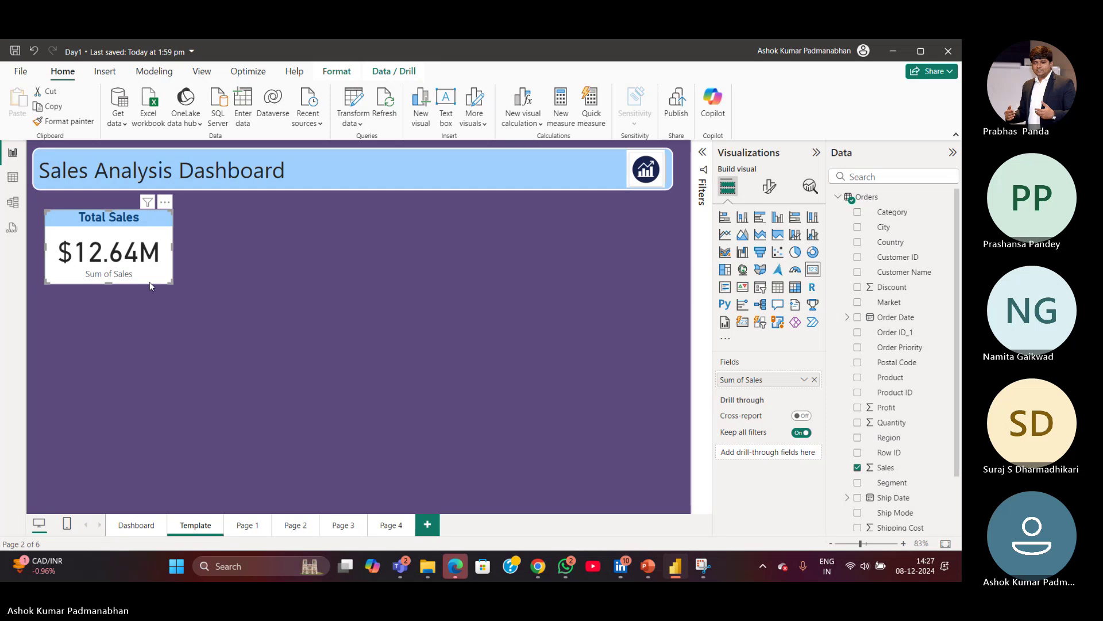
Turn on the Total Sales card's visual border and round its corners to 14 px.
click(768, 187)
click(772, 244)
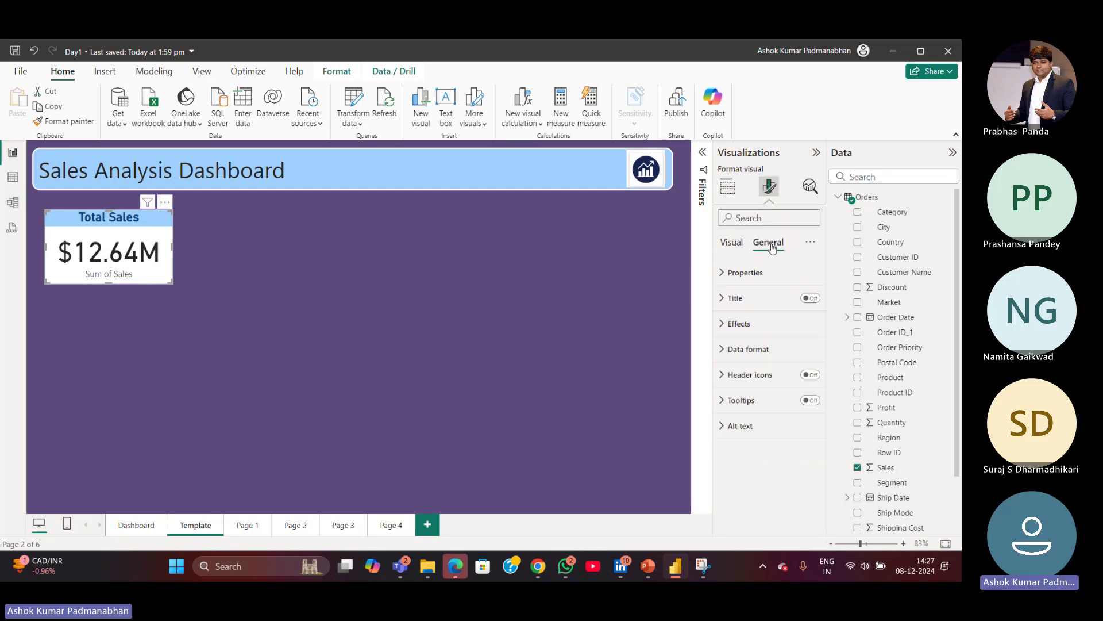
click(723, 325)
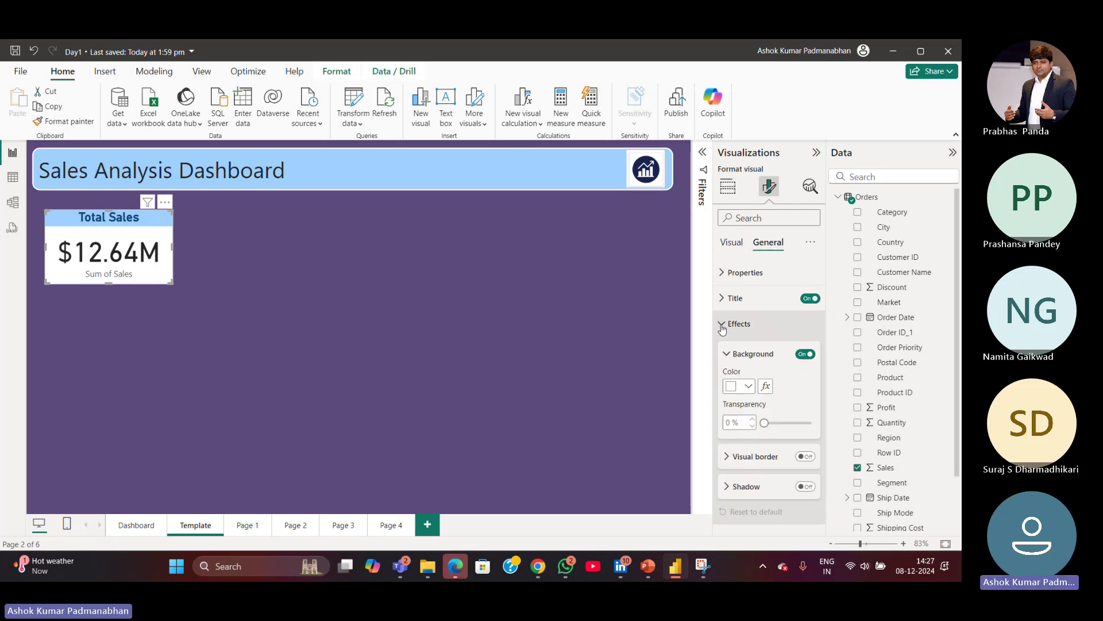
click(807, 457)
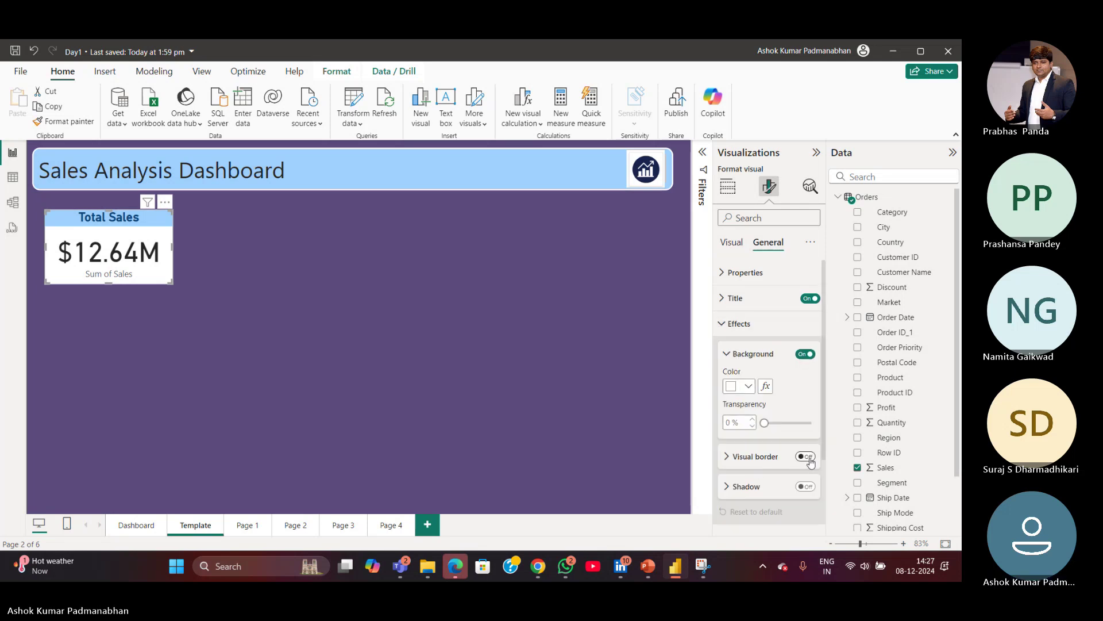
click(725, 457)
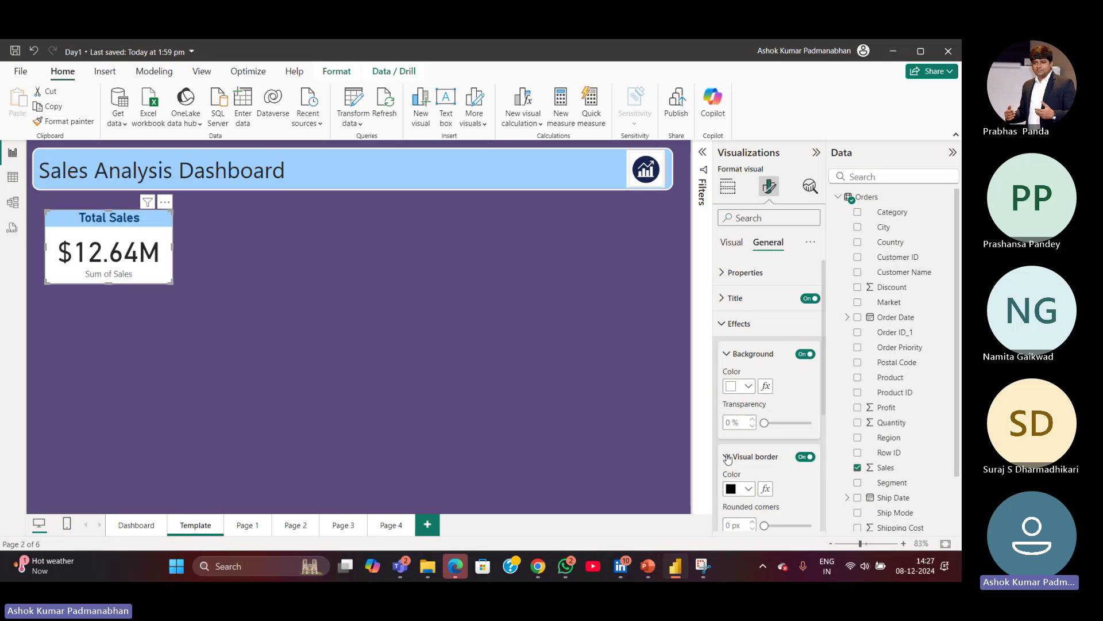
scroll(759, 368, down, 4)
drag(764, 333, 787, 333)
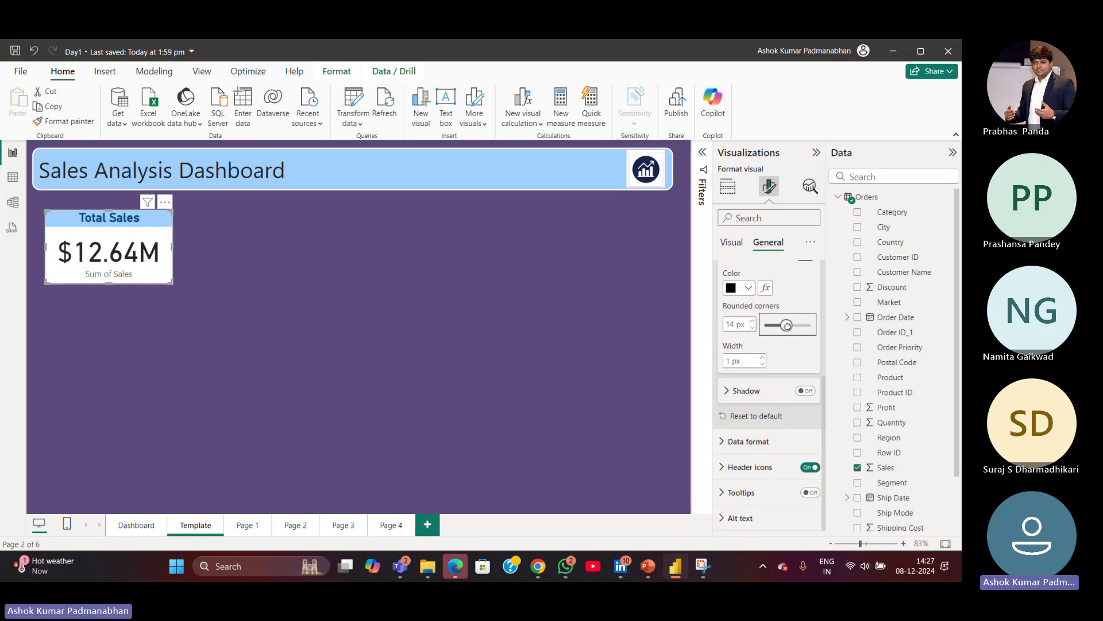
Move the Total Sales card up under the dashboard title banner, aligned with the banner's left edge.
click(292, 355)
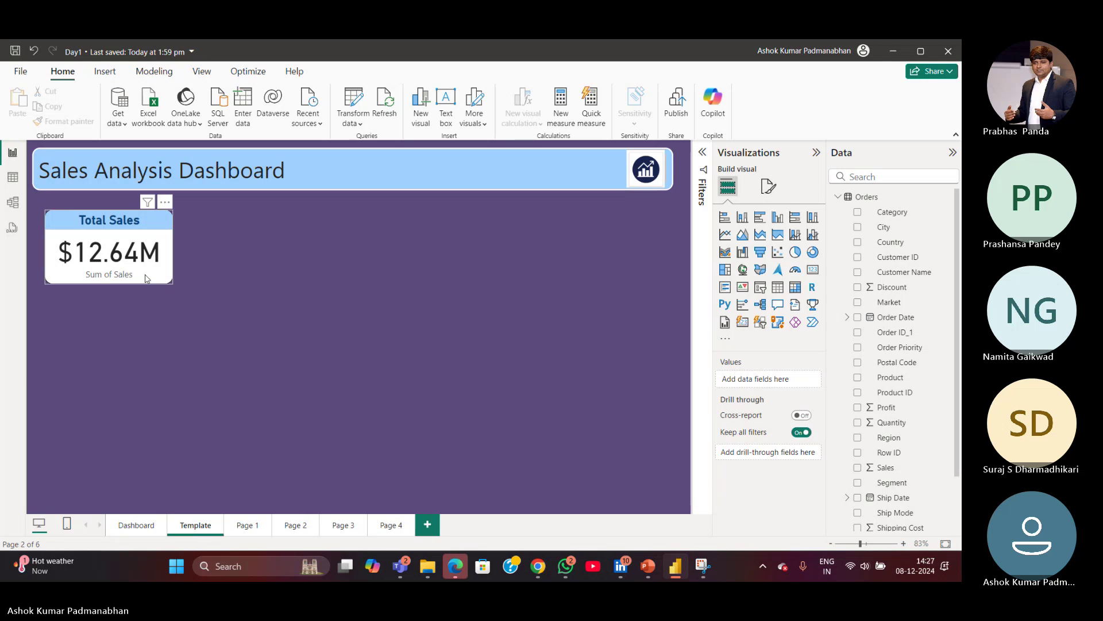
drag(154, 282, 145, 274)
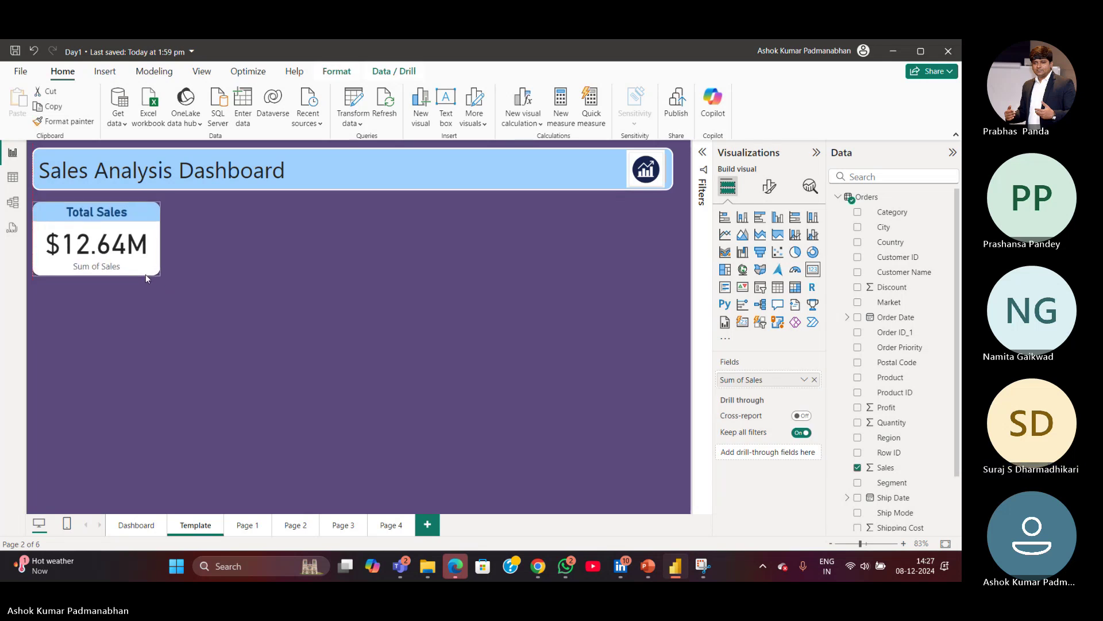
click(166, 305)
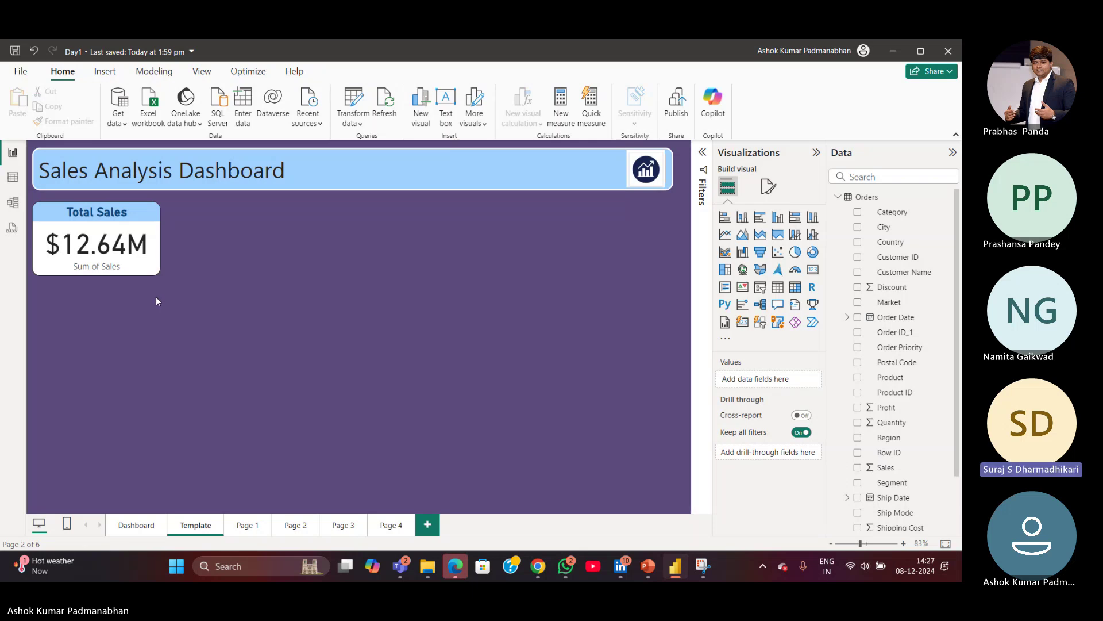
Toggle the Total Sales card's category label to compare the look, and leave it off.
click(143, 273)
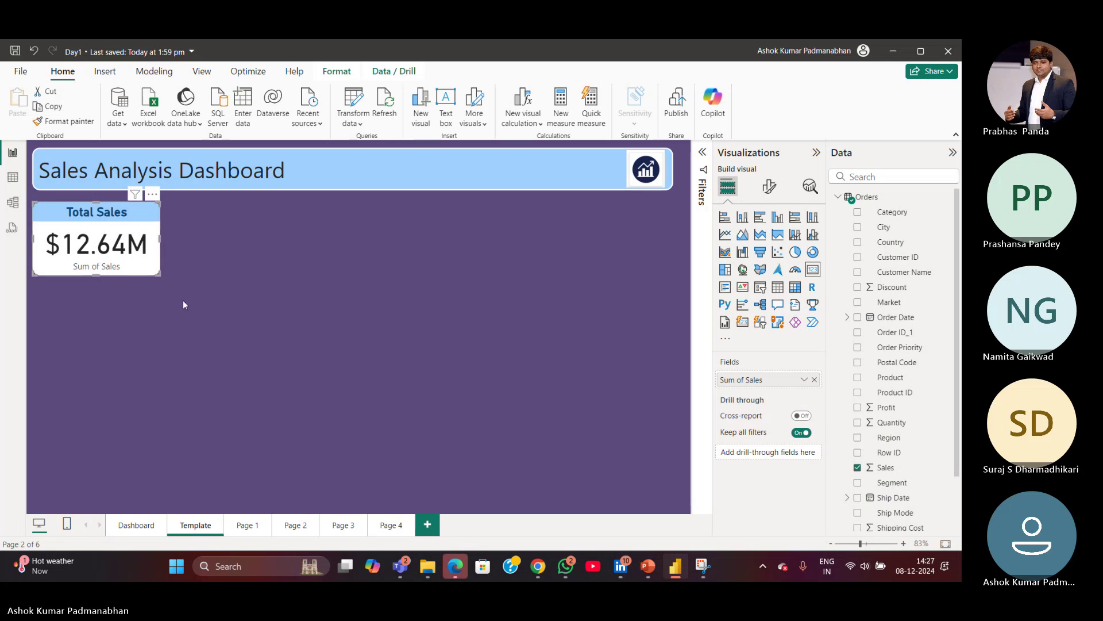
click(772, 189)
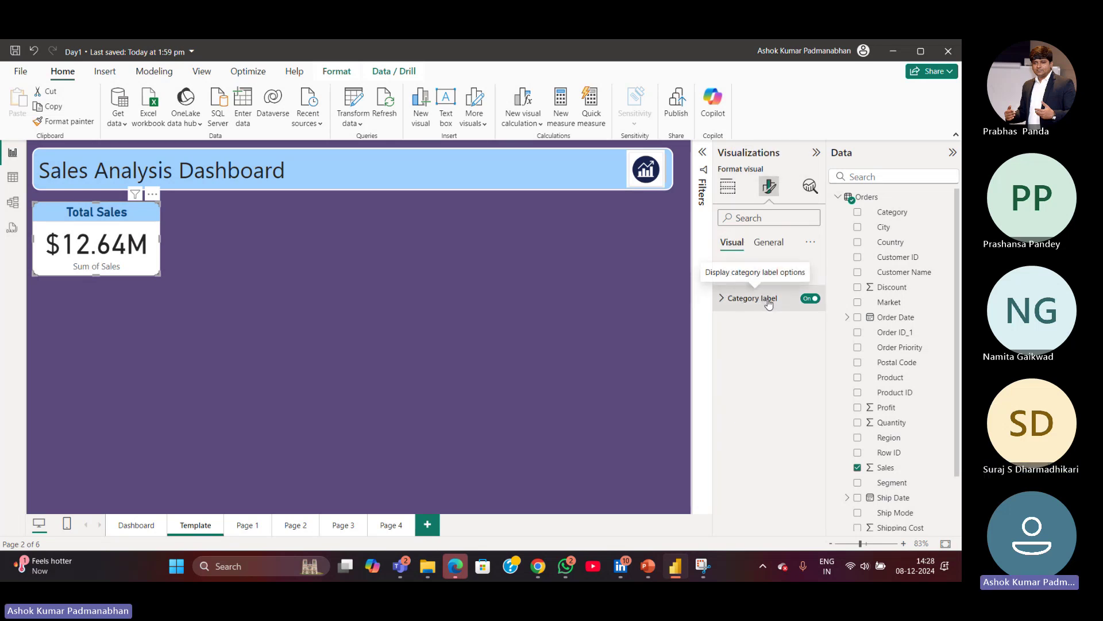
click(804, 299)
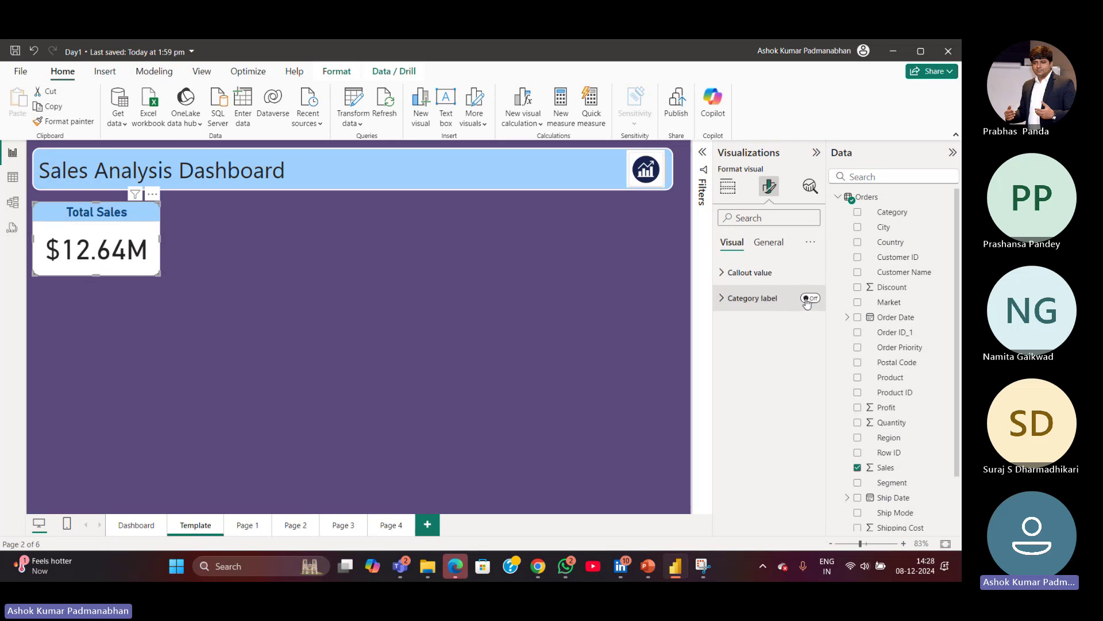
click(812, 299)
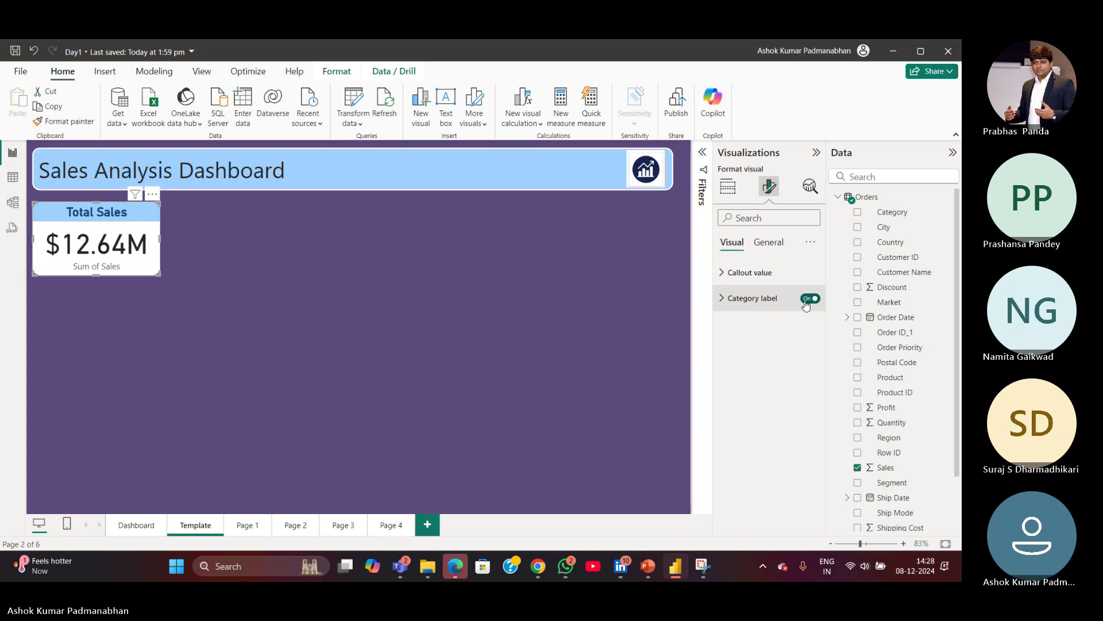
click(806, 301)
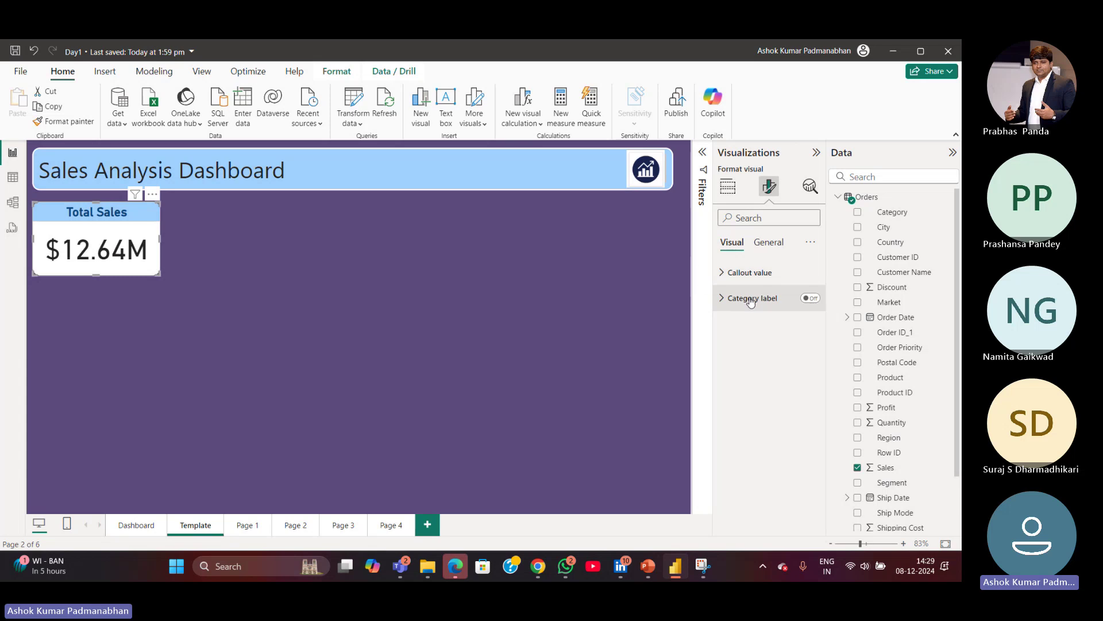
click(813, 298)
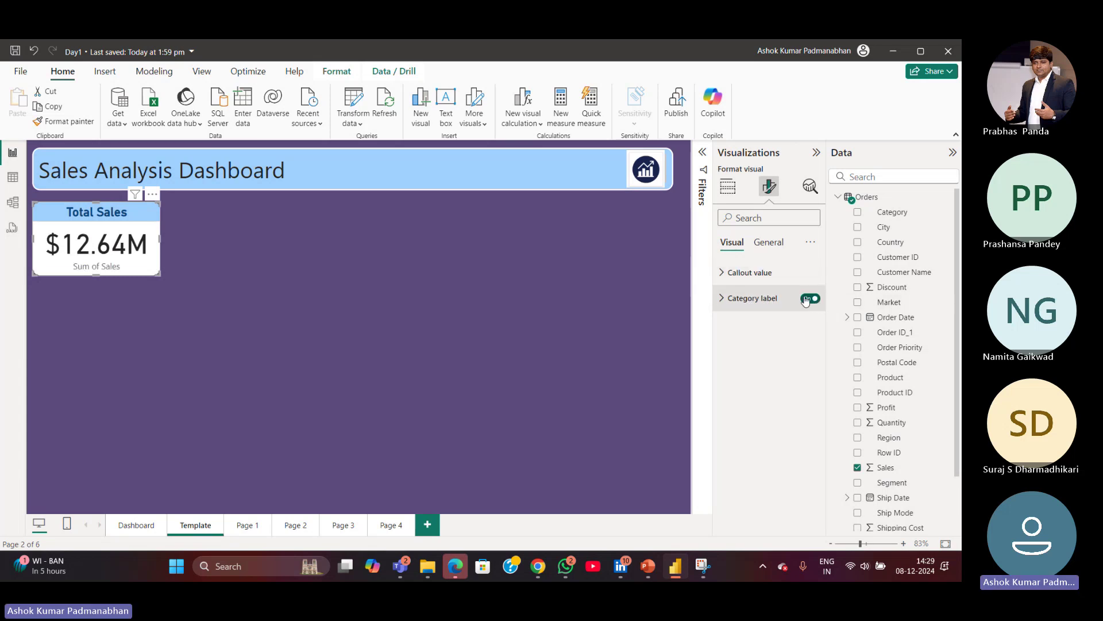
click(806, 299)
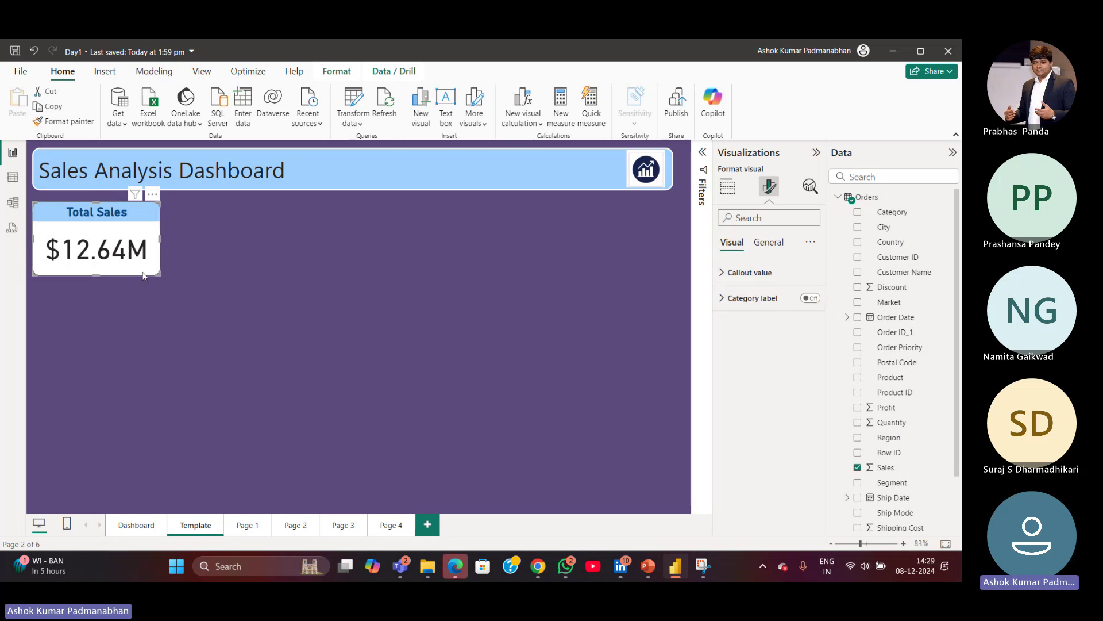
Set the display units of the card's callout value to None.
click(725, 274)
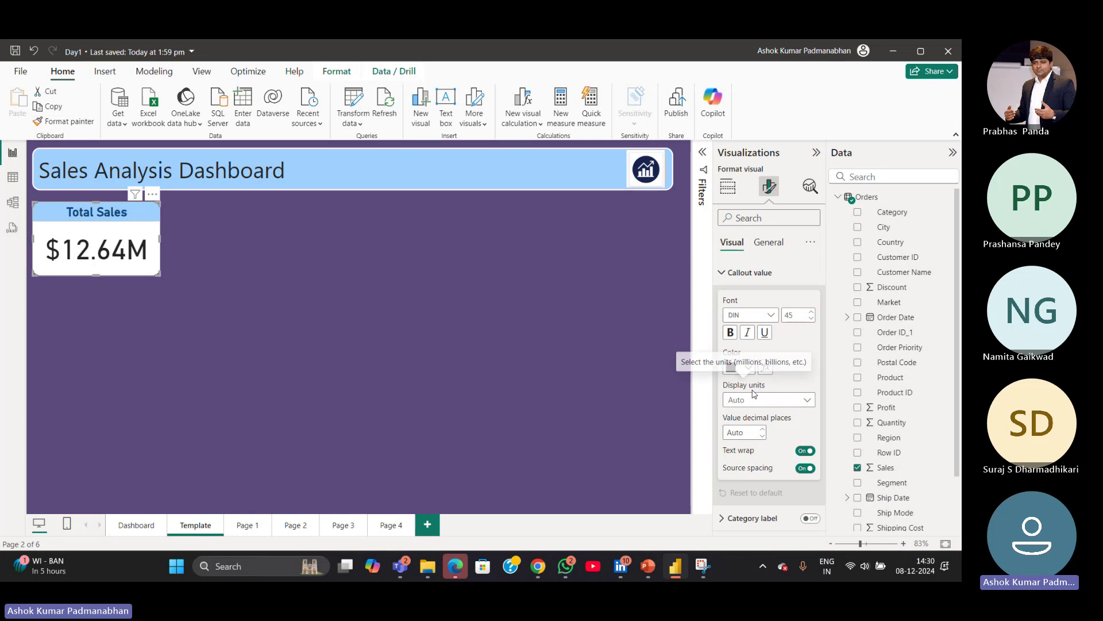
key(ctrl)
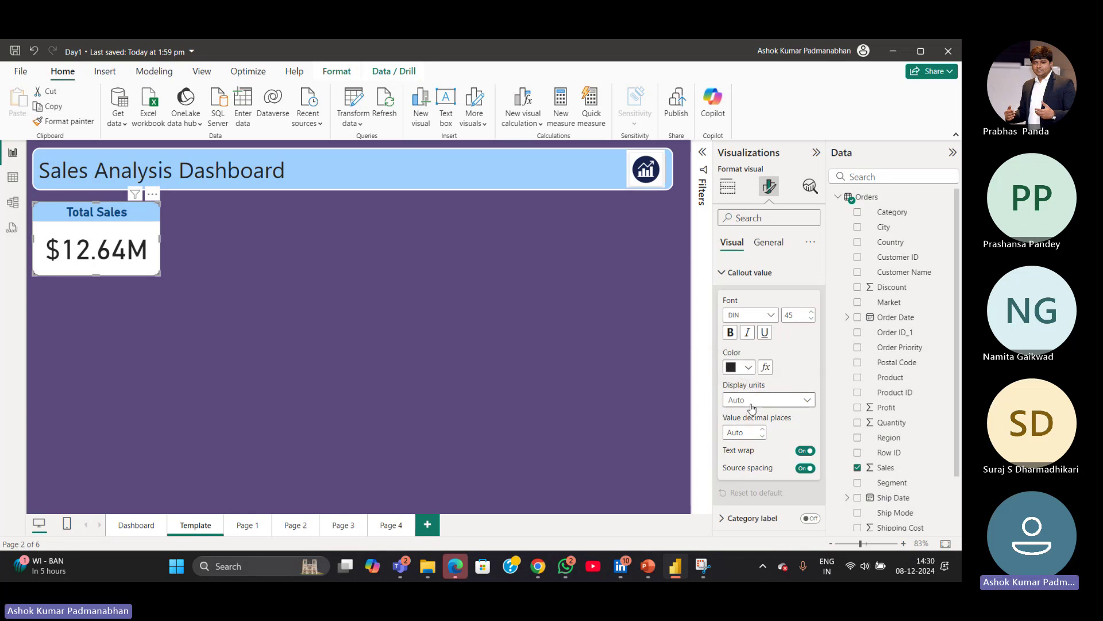
click(806, 401)
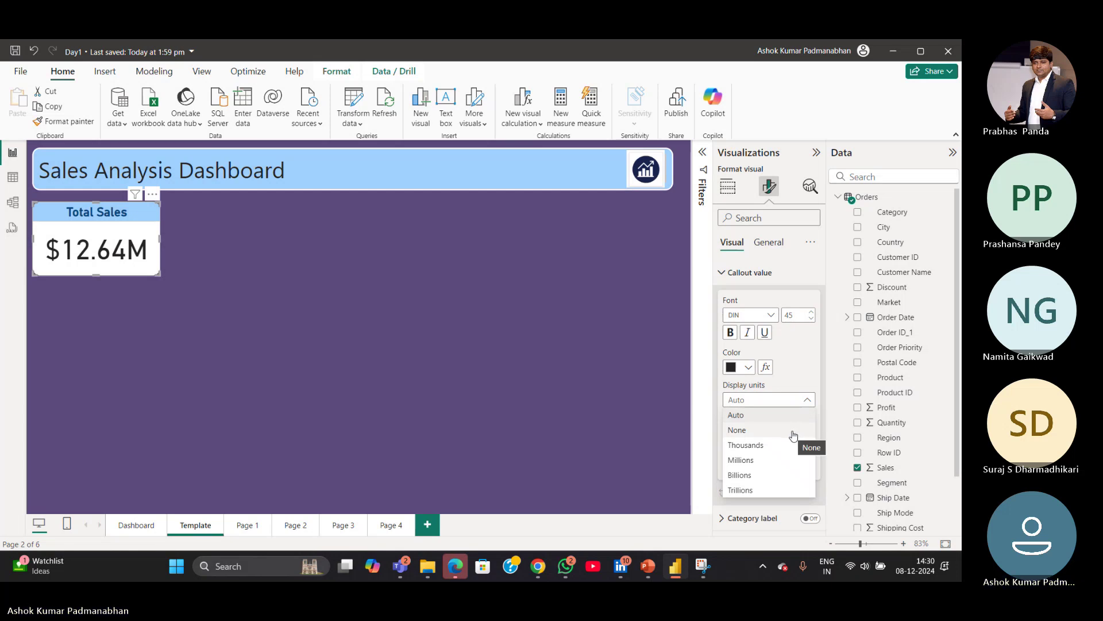
click(793, 431)
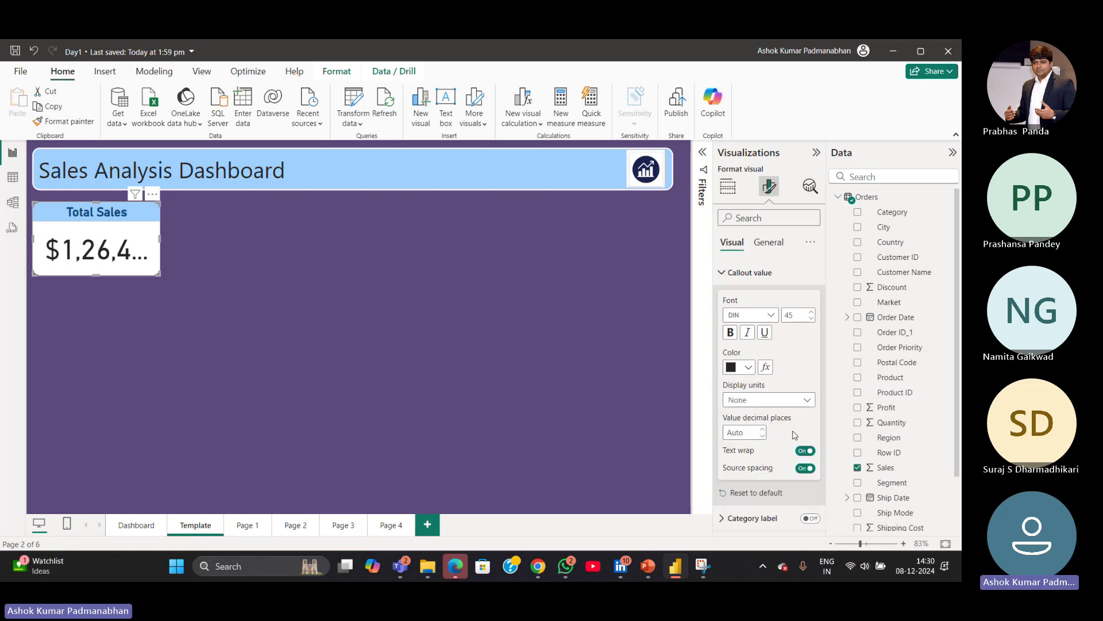
Widen the Total Sales card to about half the width of the title banner so the full number fits.
click(162, 238)
click(154, 245)
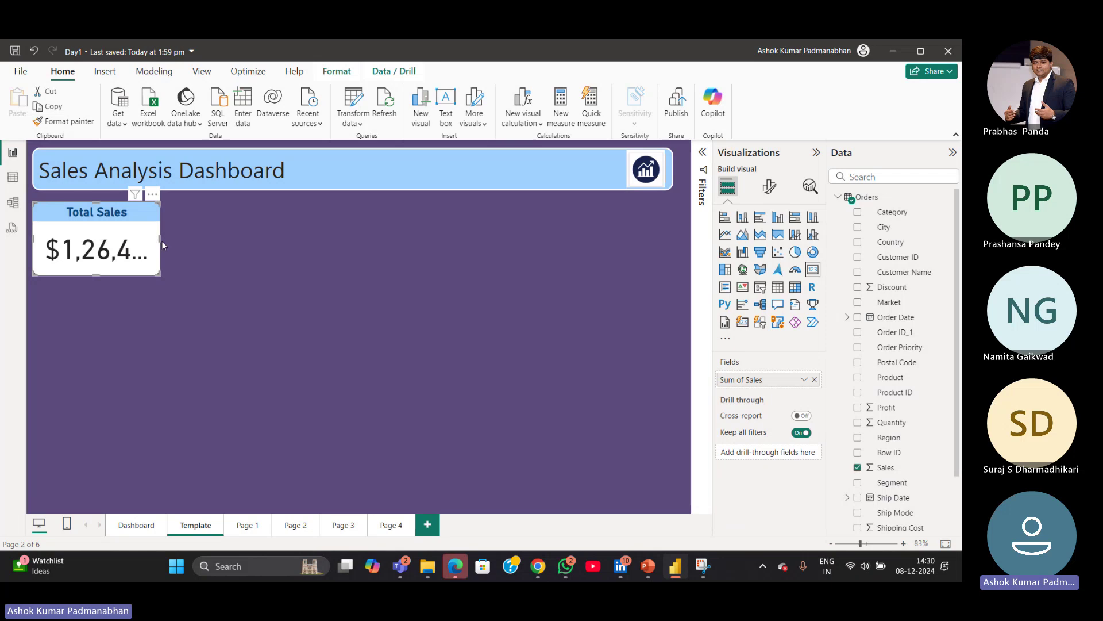
drag(160, 240, 364, 230)
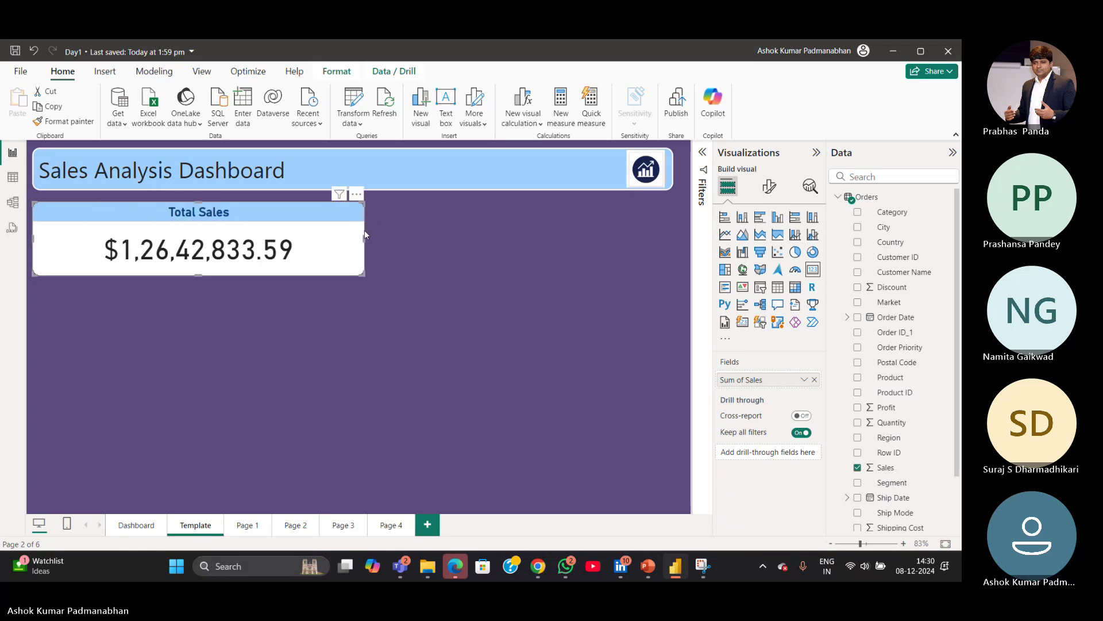
Try Thousands as the callout value's display units, and set them to Millions.
click(768, 185)
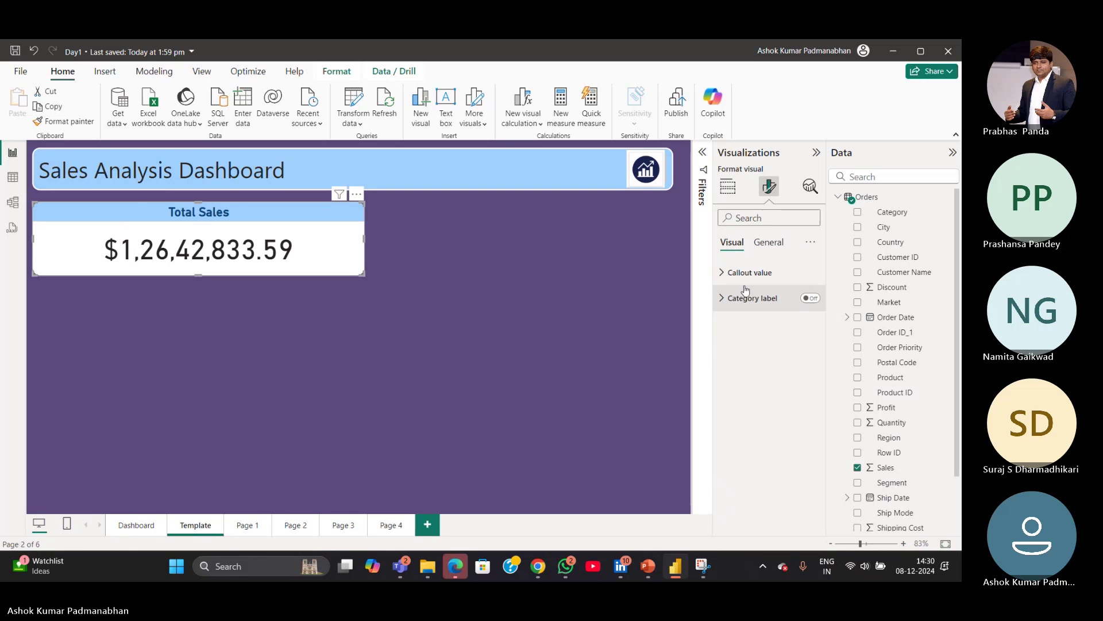
click(742, 276)
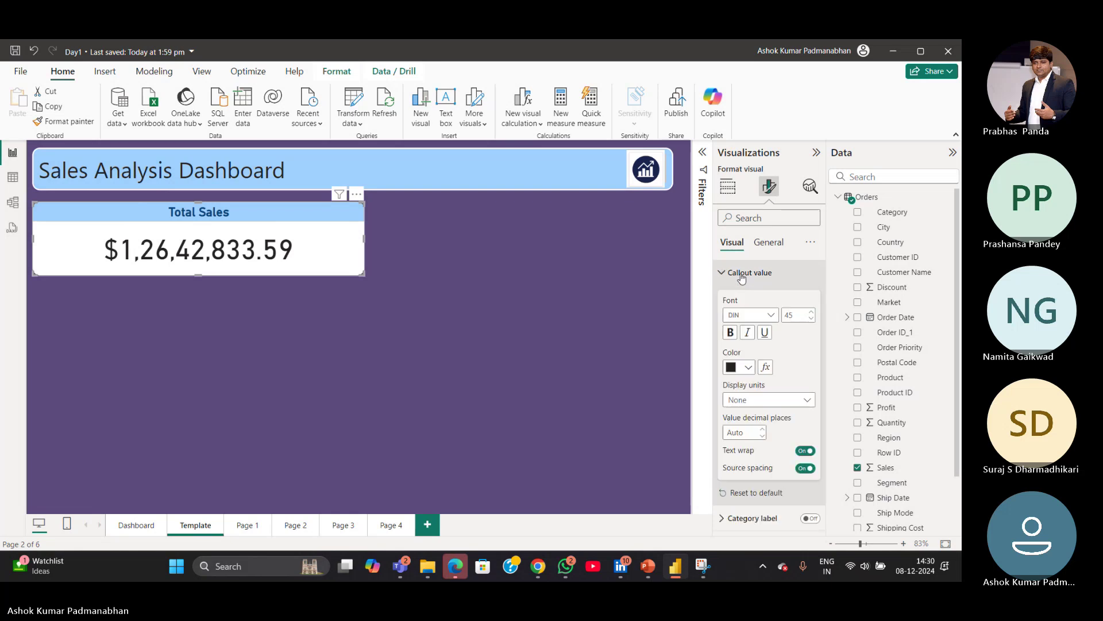
click(773, 402)
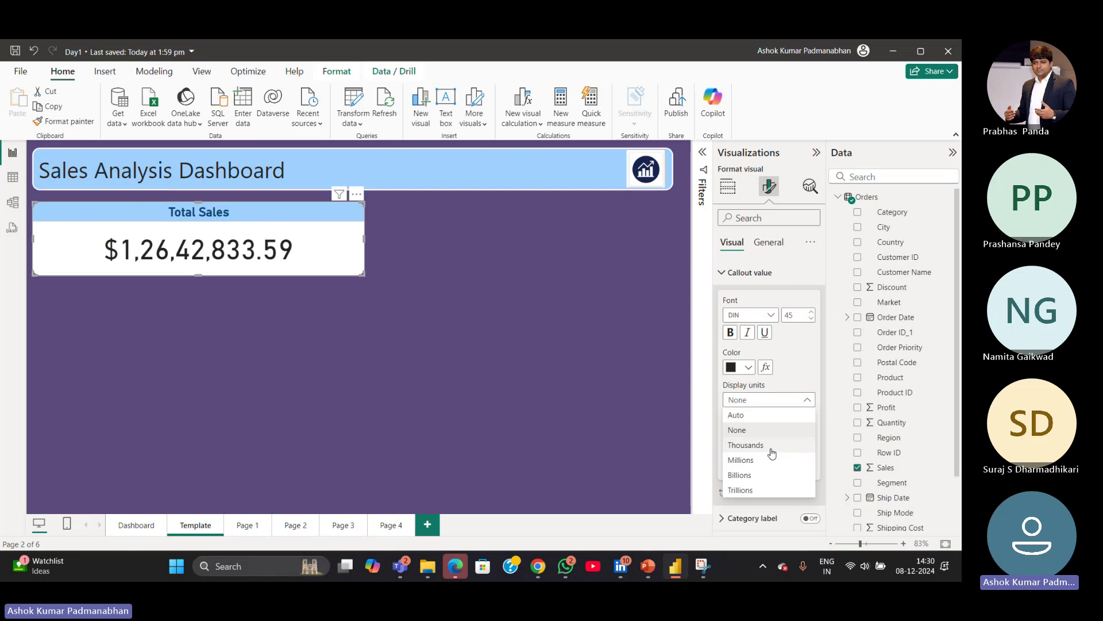
click(771, 448)
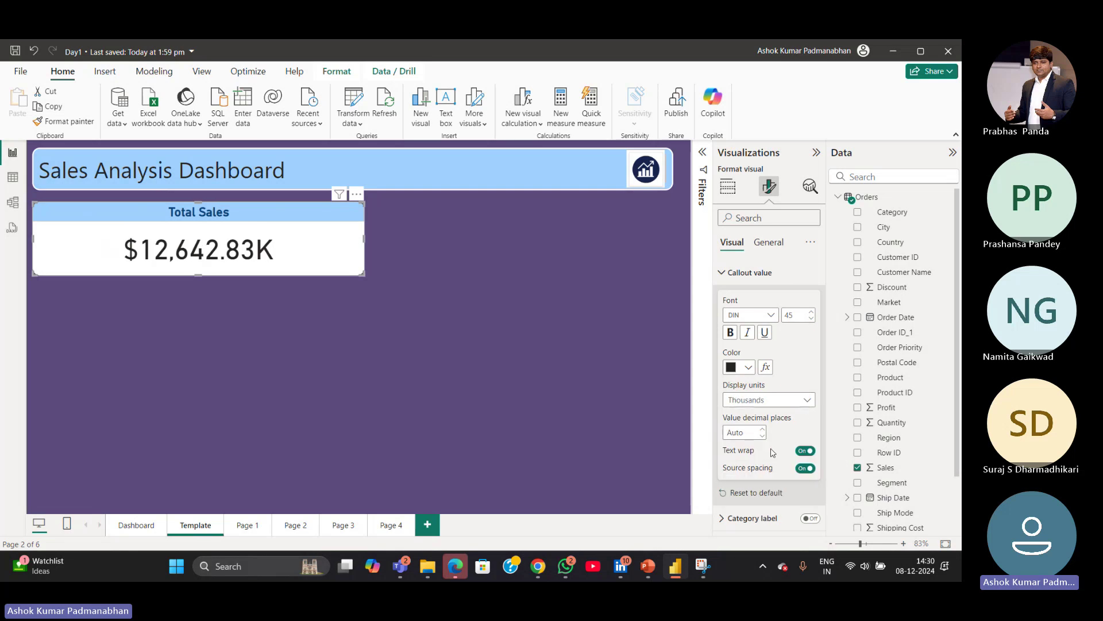
click(777, 402)
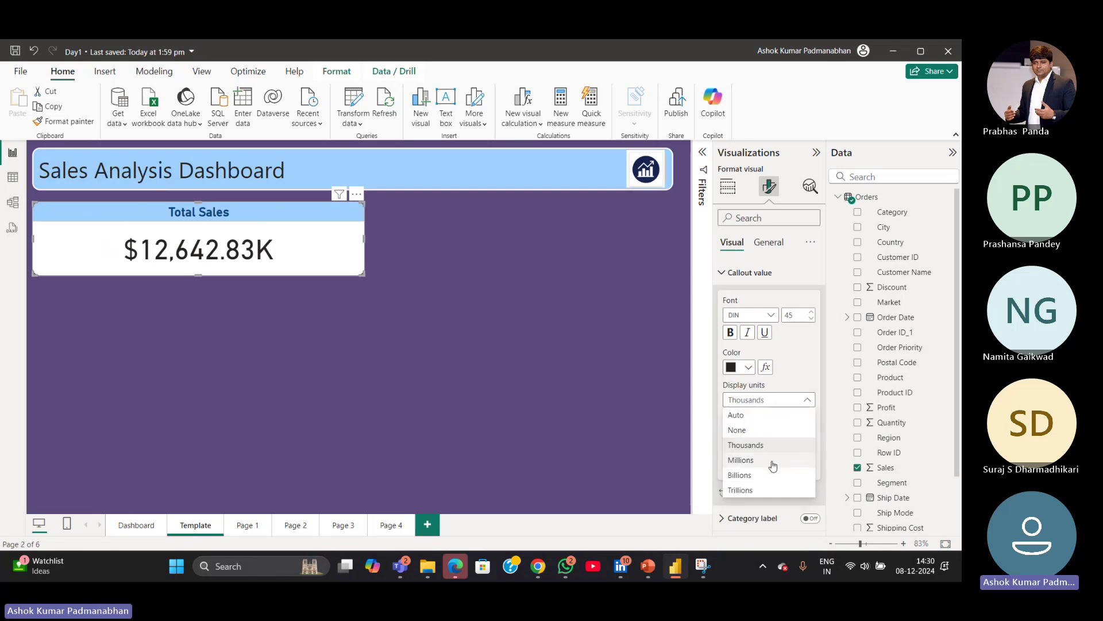
click(776, 460)
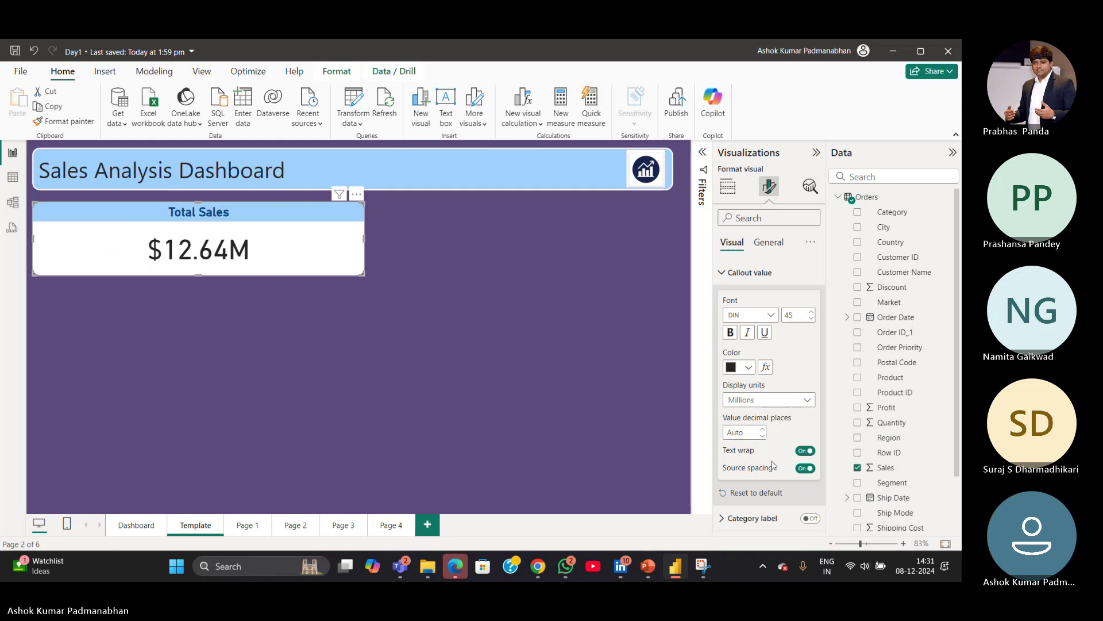
Color the callout value gold and narrow the Total Sales card to fit closely around the number.
click(748, 368)
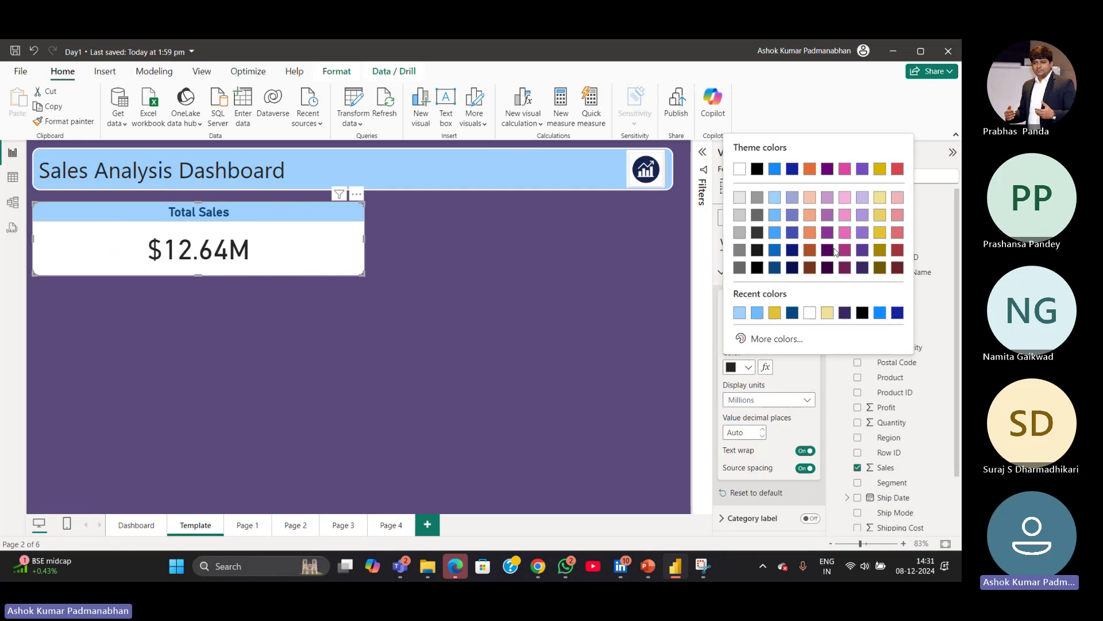
click(879, 215)
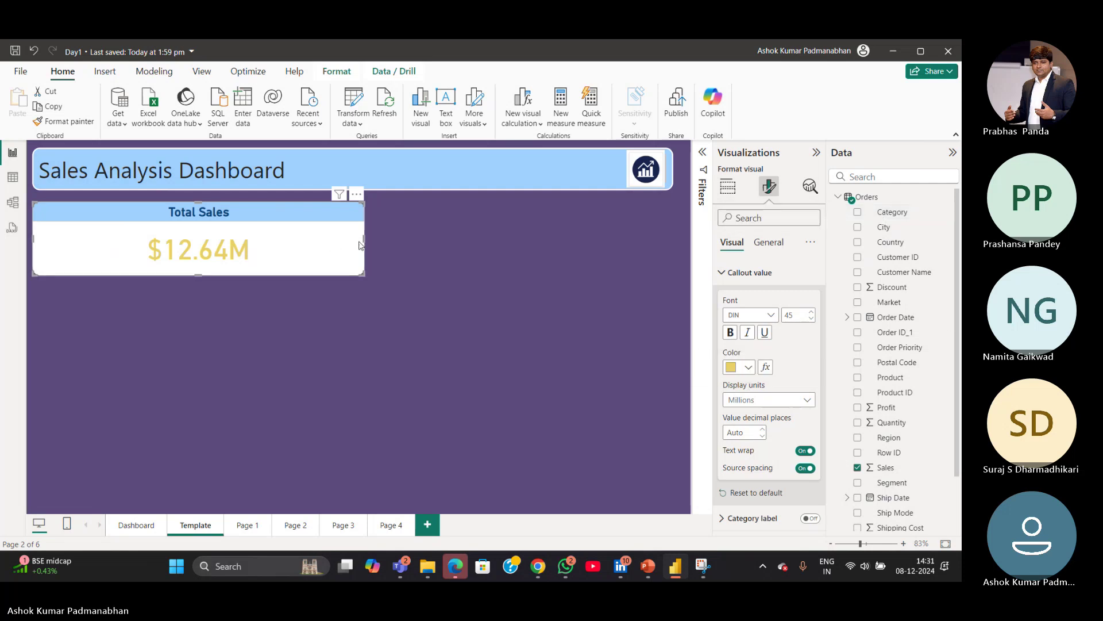
drag(364, 239, 173, 262)
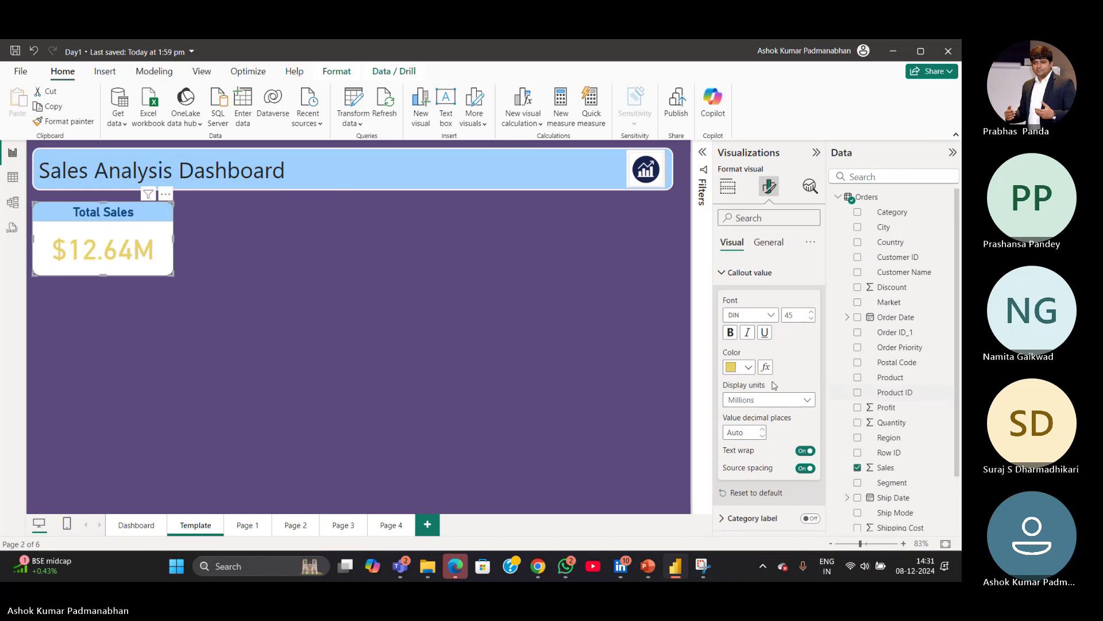
Set the callout value's color to dark blue.
click(747, 368)
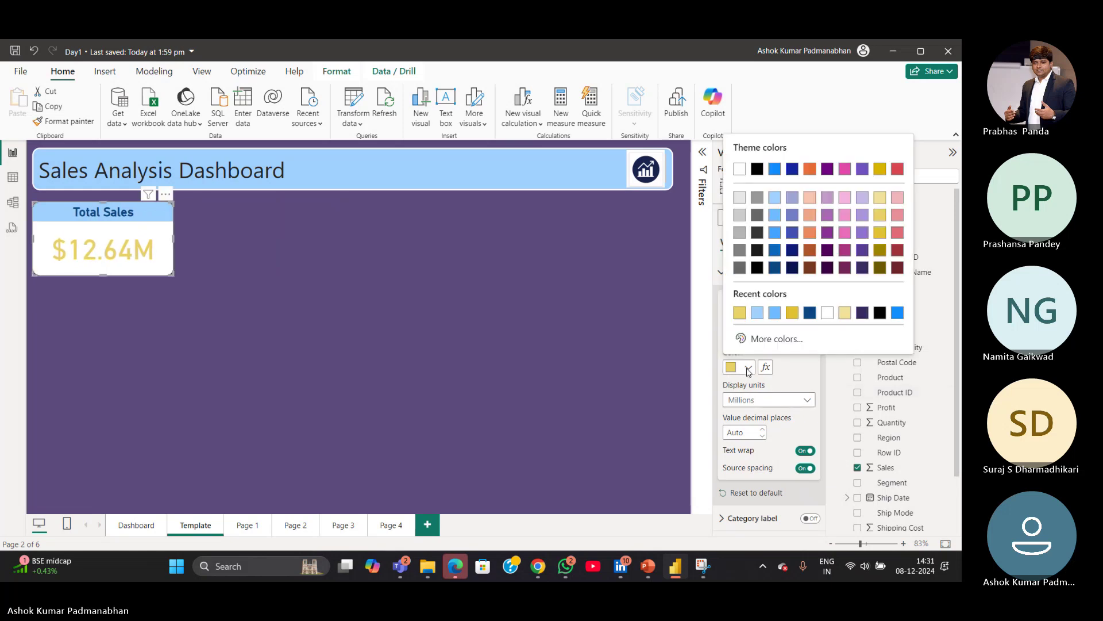
click(775, 268)
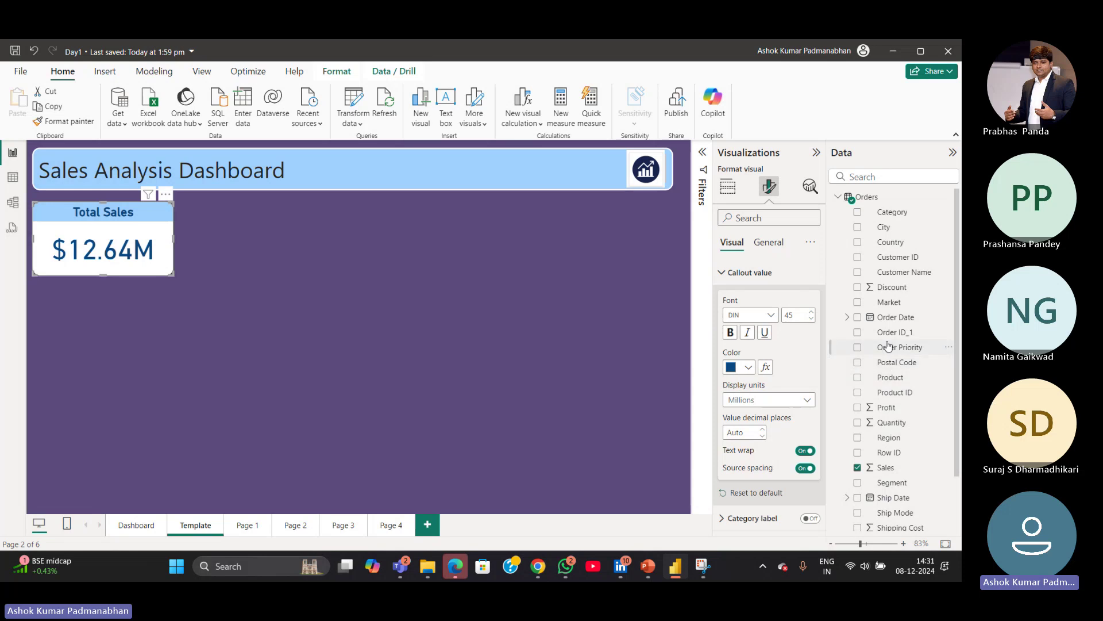
Try the Average and Count aggregations for Sales on the Total Sales card, and return it to Sum.
scroll(892, 345, down, 2)
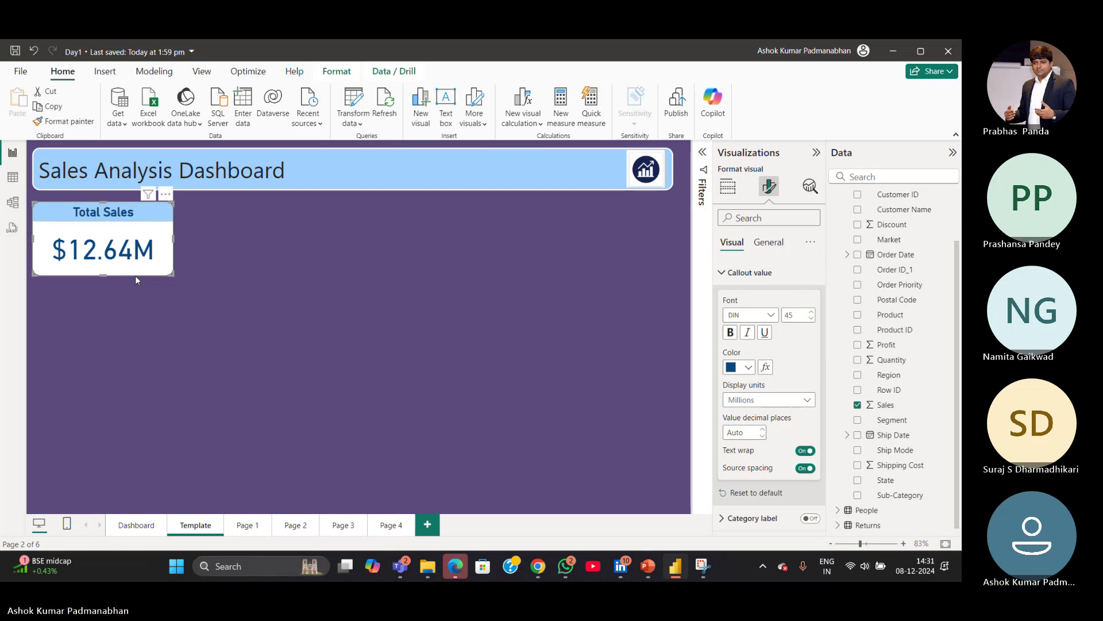
click(728, 187)
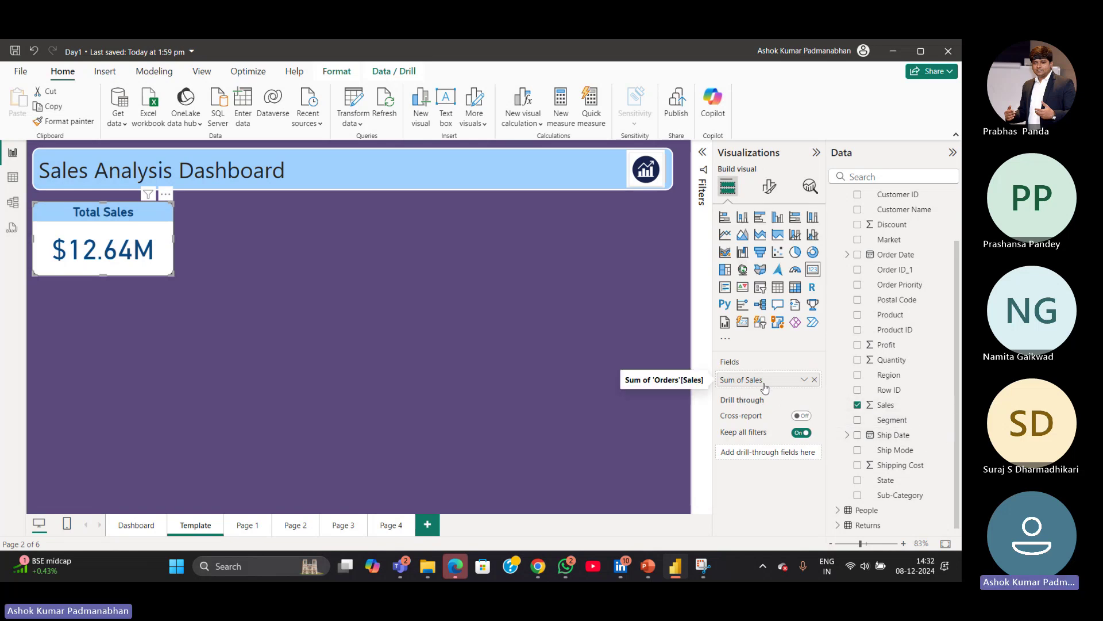
click(805, 380)
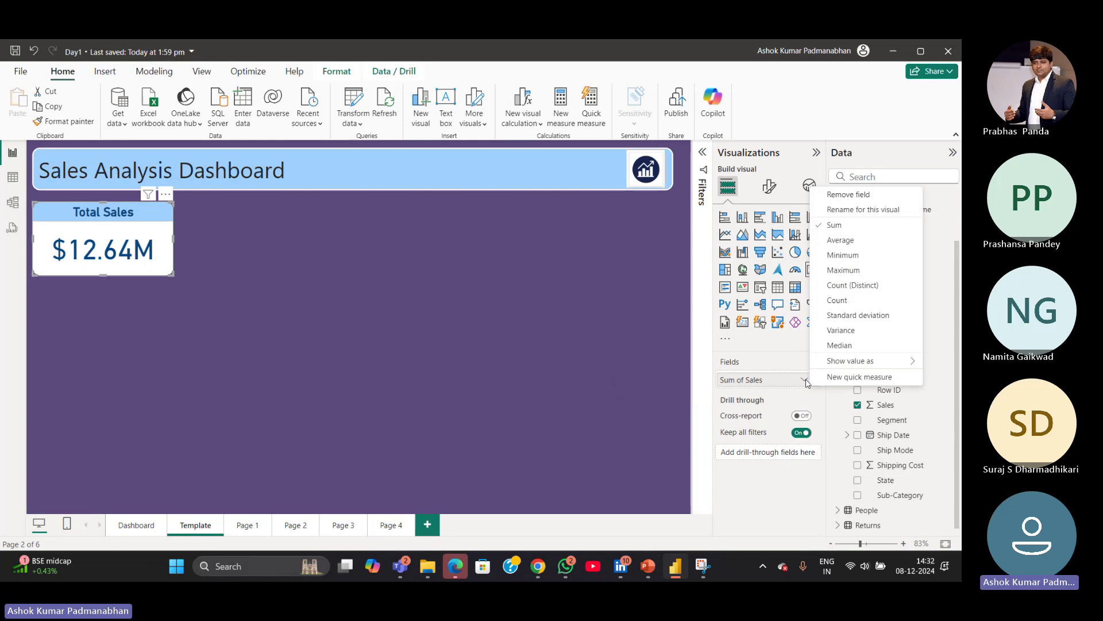
click(835, 245)
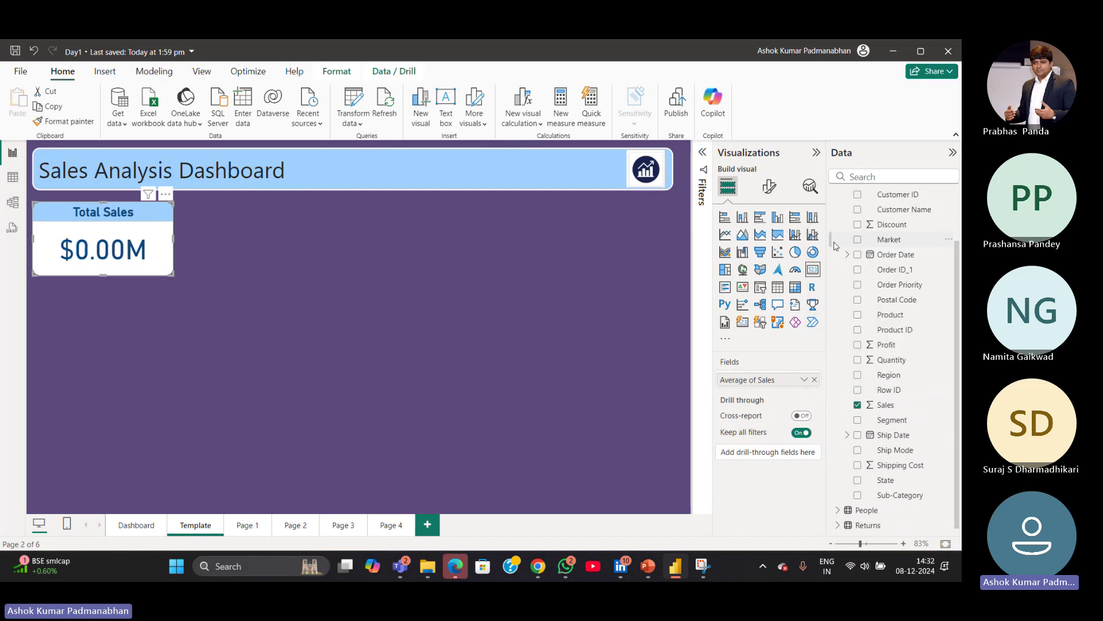
click(804, 382)
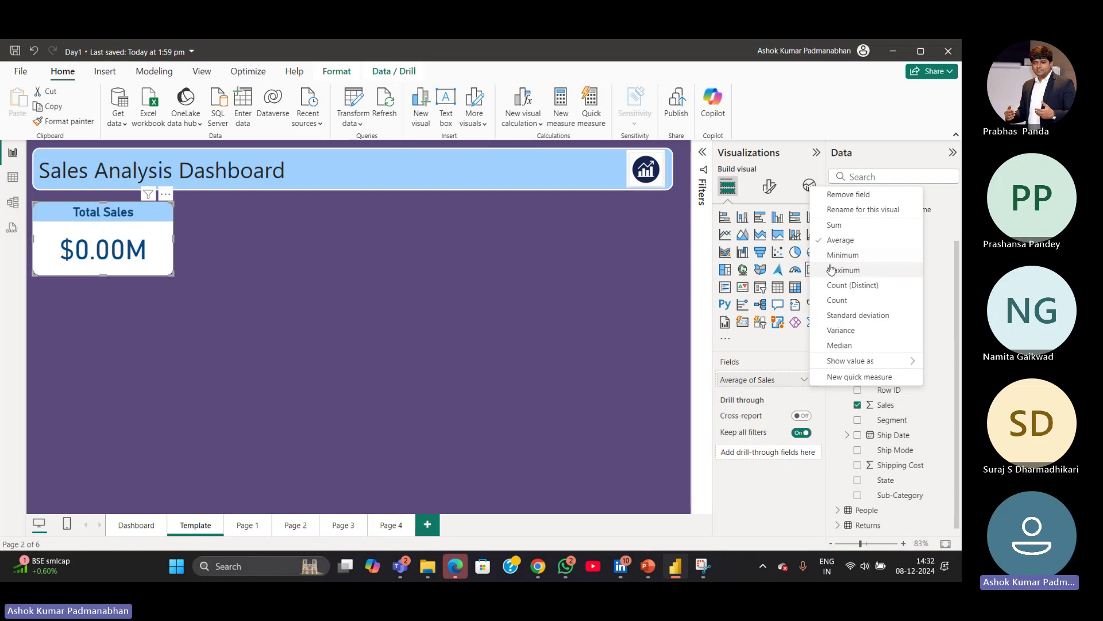
click(846, 306)
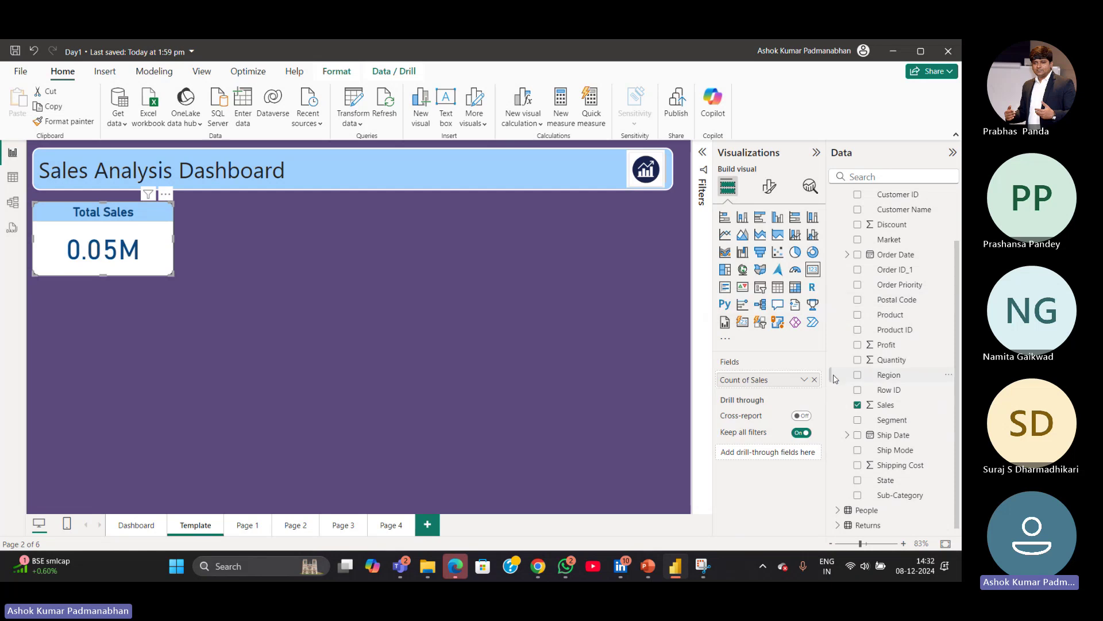
click(805, 381)
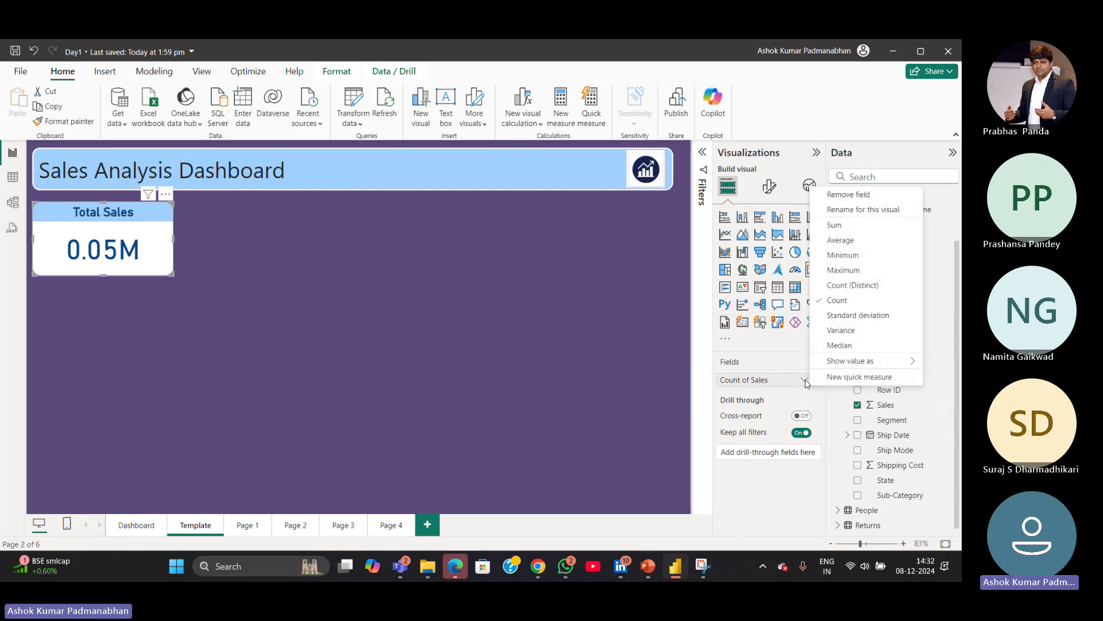
click(837, 226)
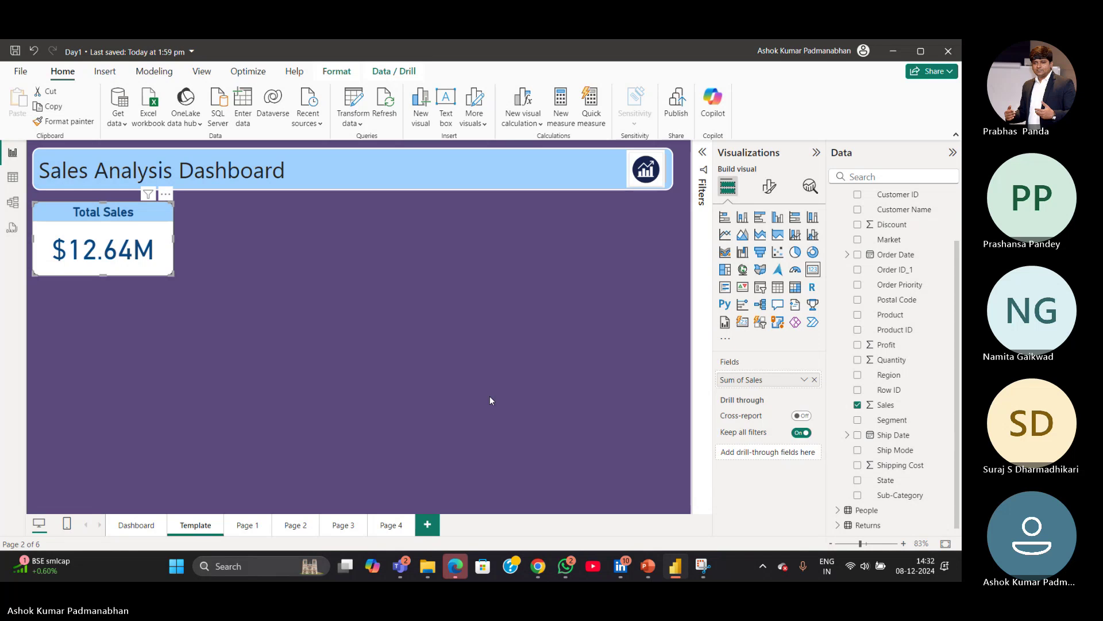
Save the report and deselect the Total Sales card.
click(16, 50)
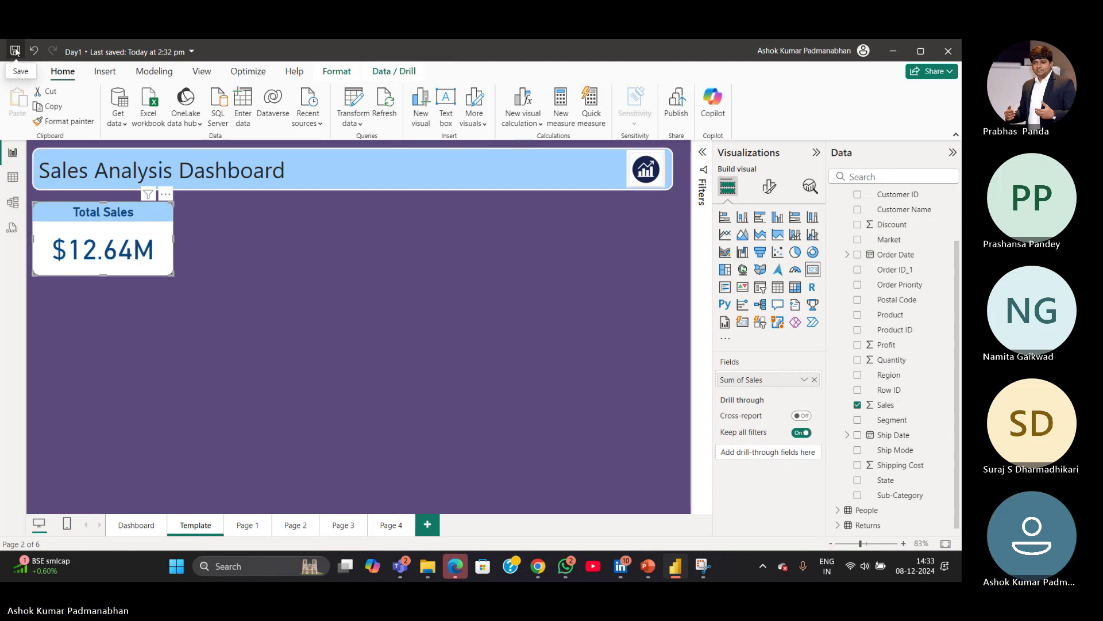
click(284, 252)
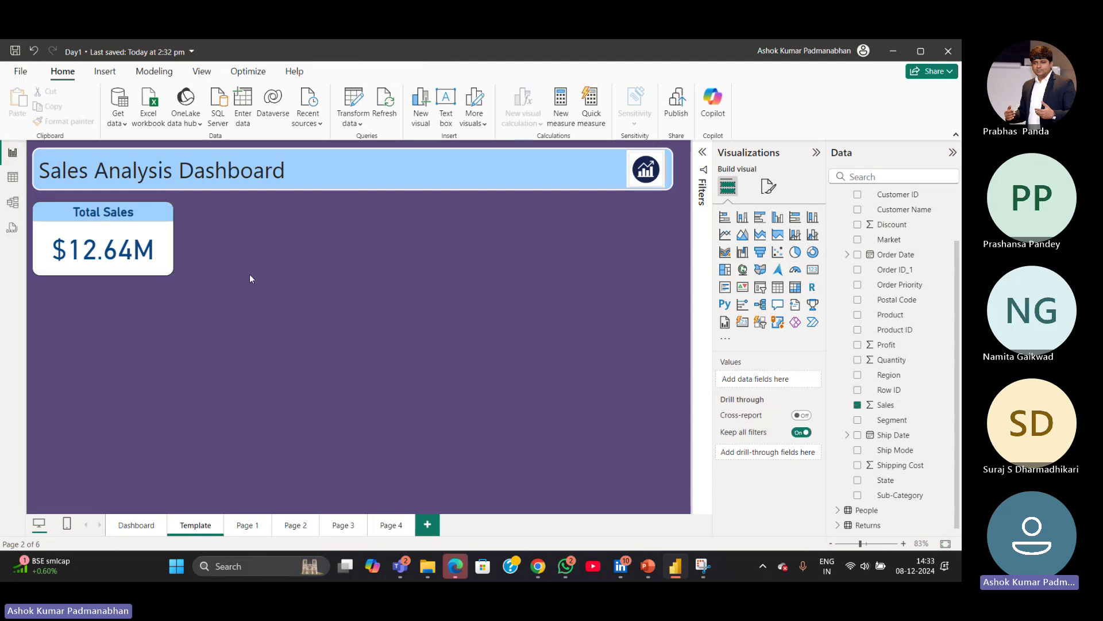
Add a multi-row card beside the Total Sales card, widened to about half the width of the title banner.
click(112, 275)
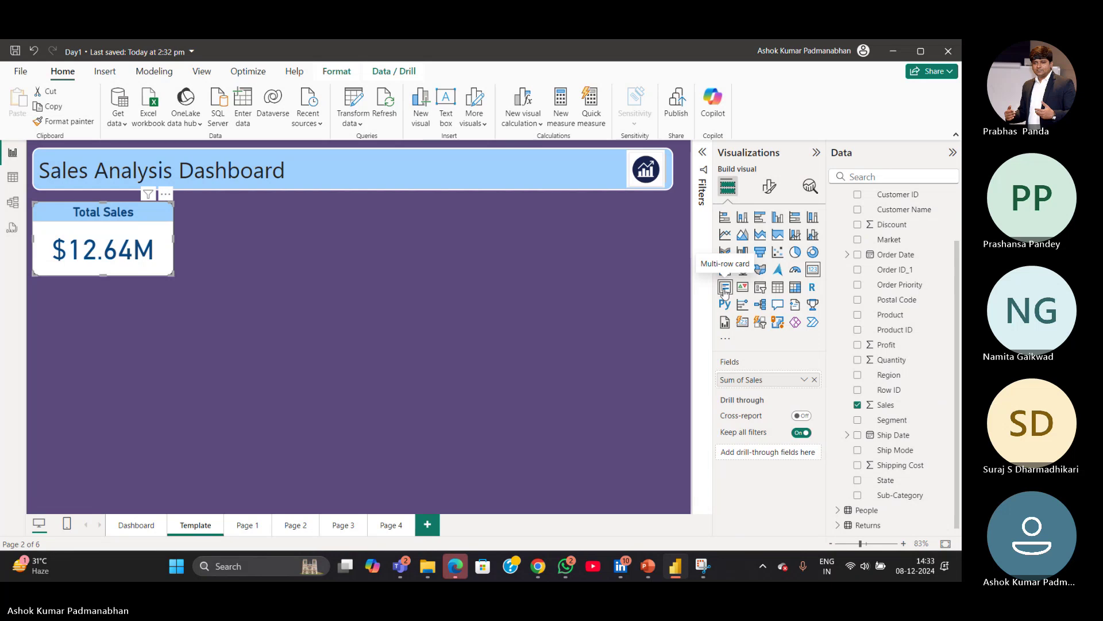
drag(278, 212, 560, 423)
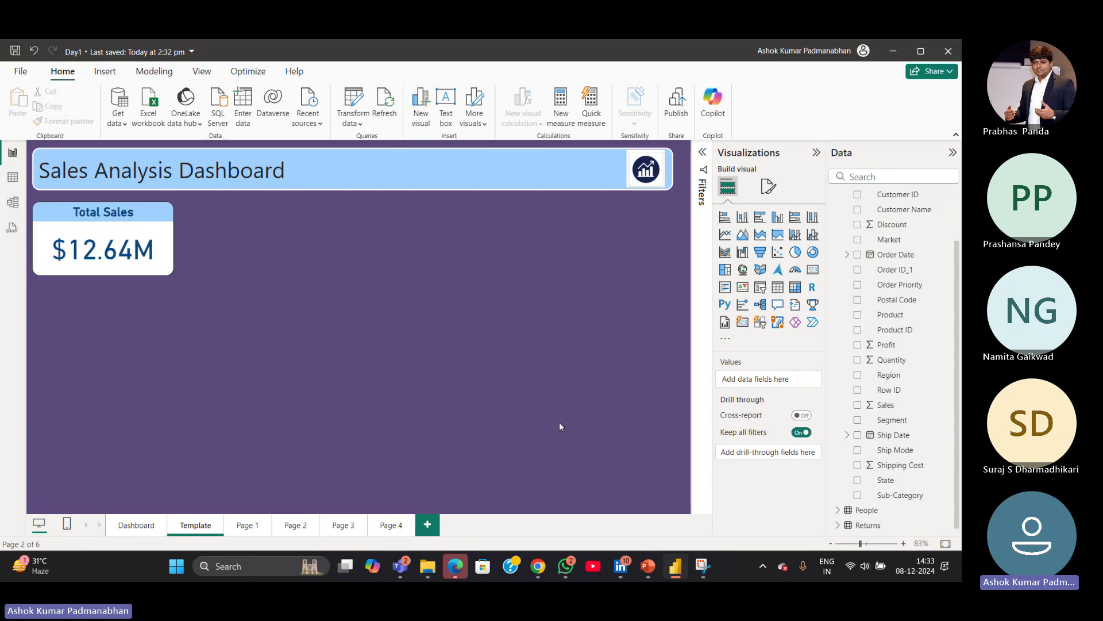
drag(358, 228, 583, 411)
click(724, 289)
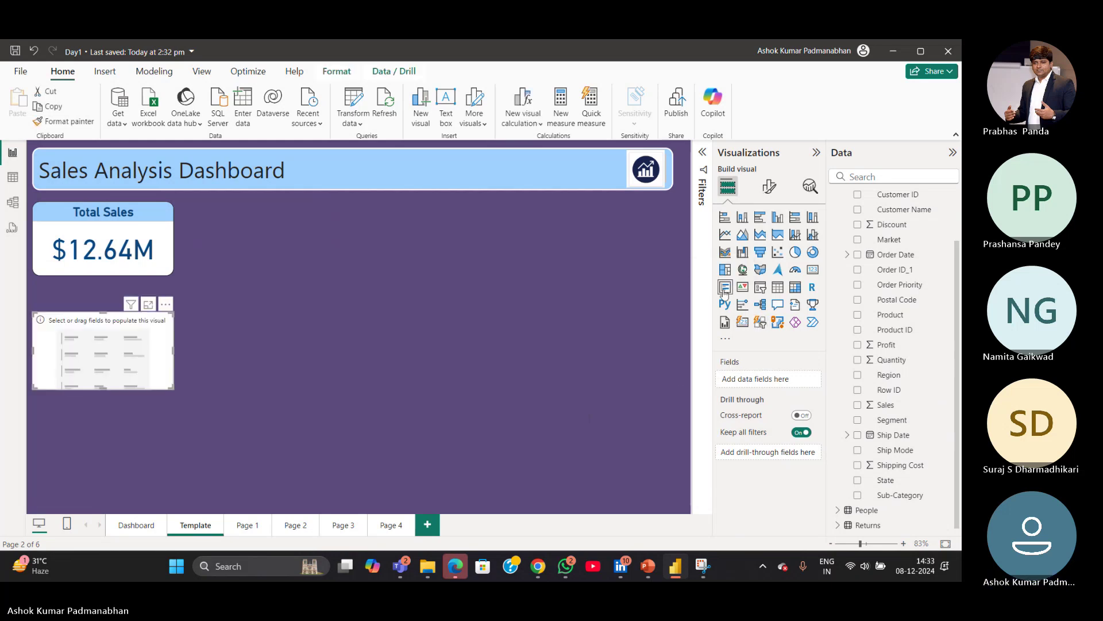
drag(117, 354, 542, 239)
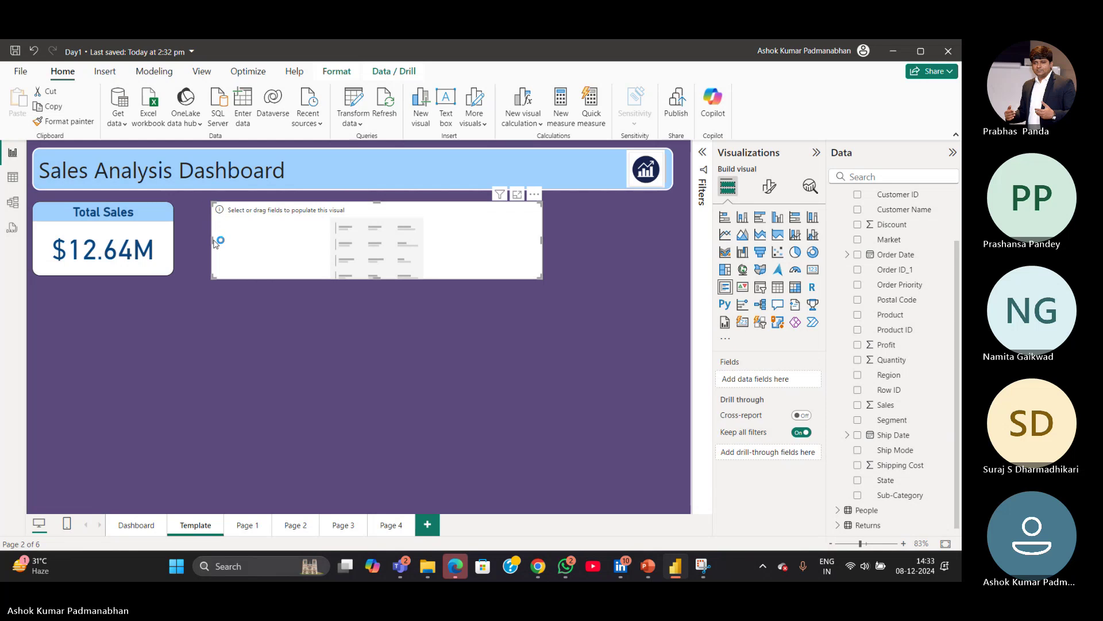
drag(213, 239, 196, 242)
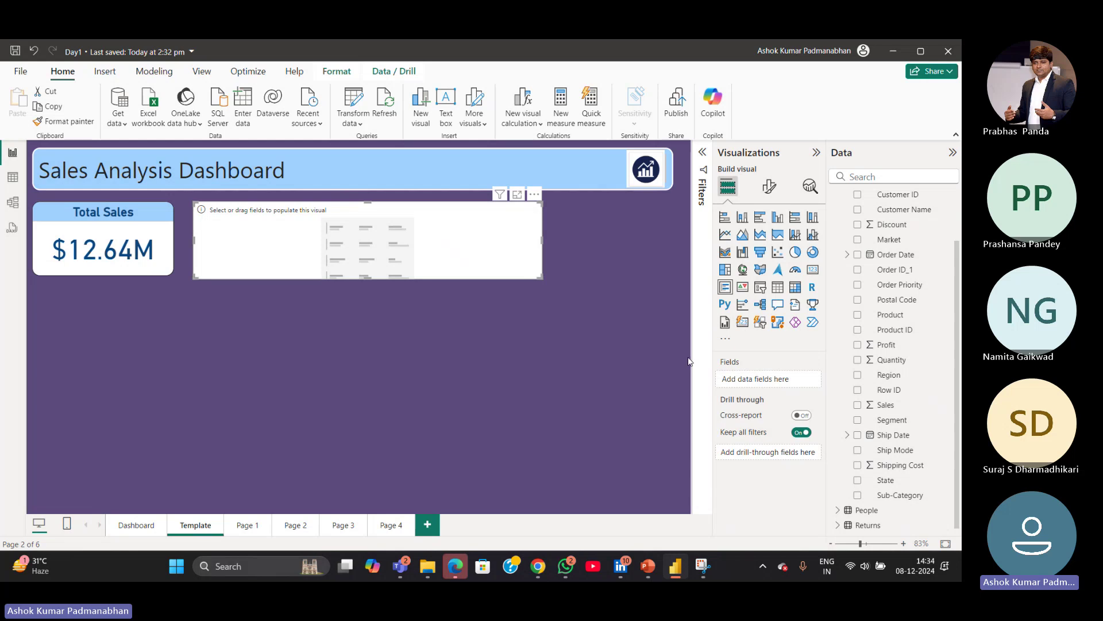
Add the Sales field from Orders to the multi-row card three times.
click(886, 406)
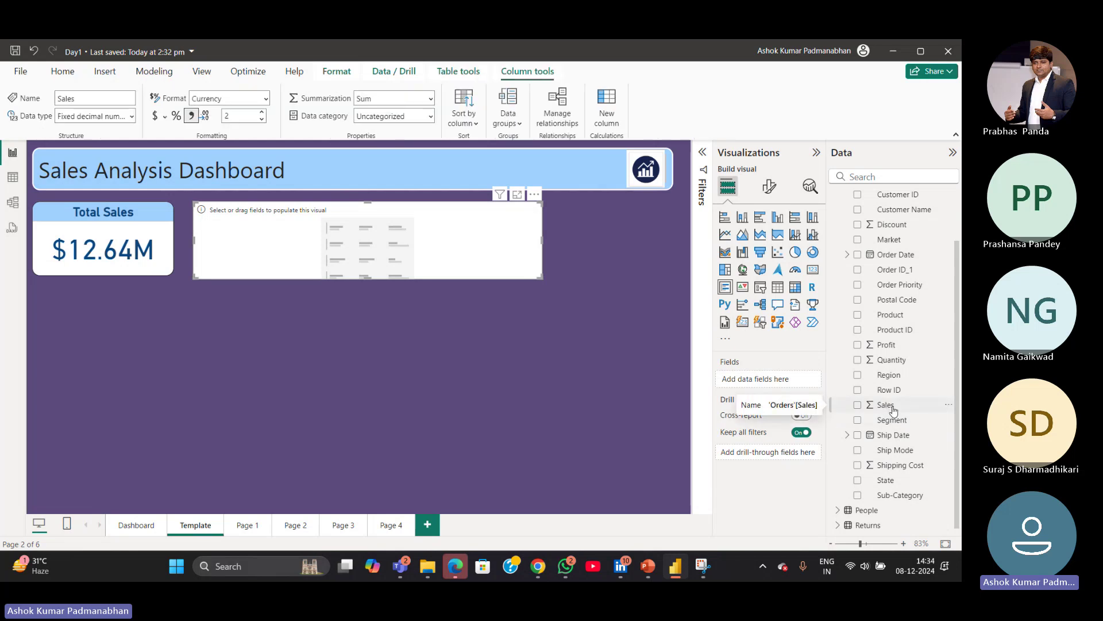
drag(893, 410, 773, 382)
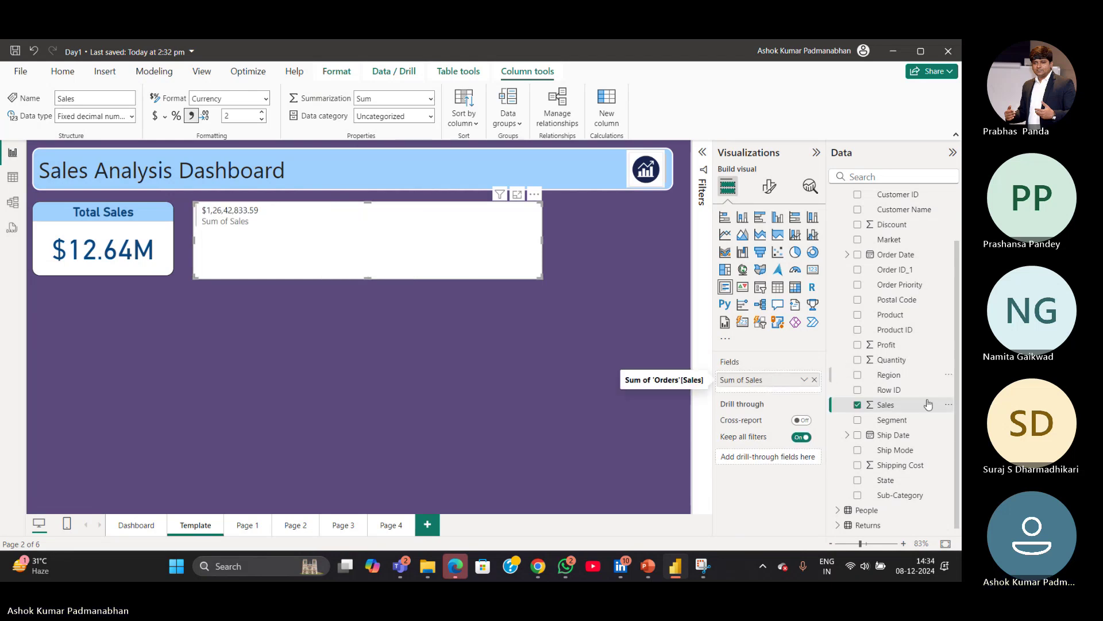
drag(893, 411, 759, 402)
drag(888, 406, 770, 390)
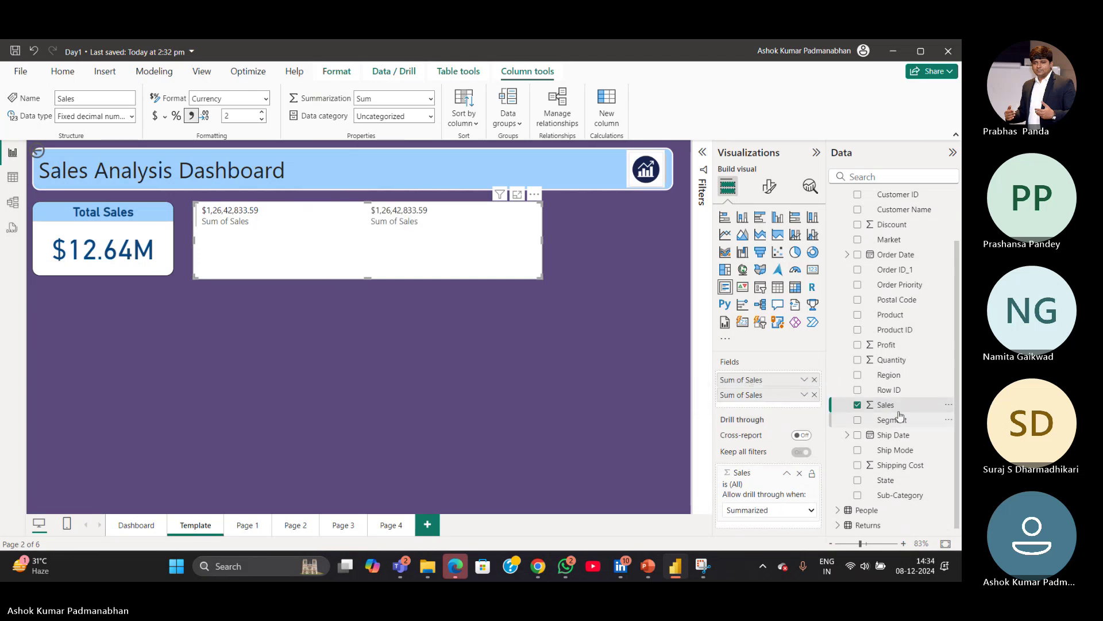
drag(887, 408, 768, 409)
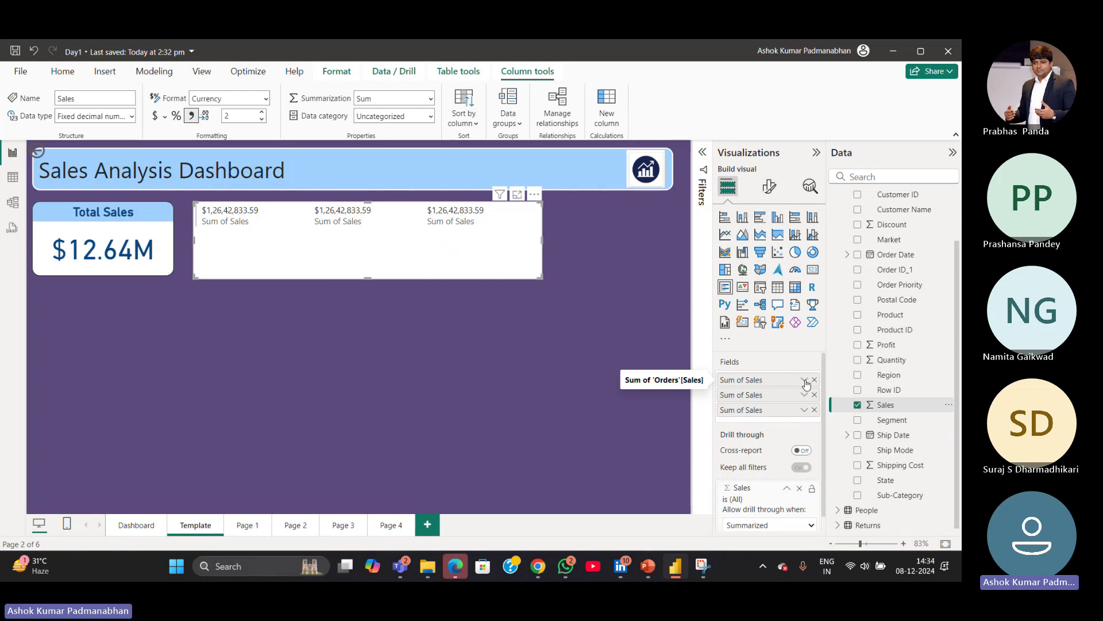
Summarize the multi-row card's three Sales fields as Average, Minimum and Maximum, in that order.
click(804, 380)
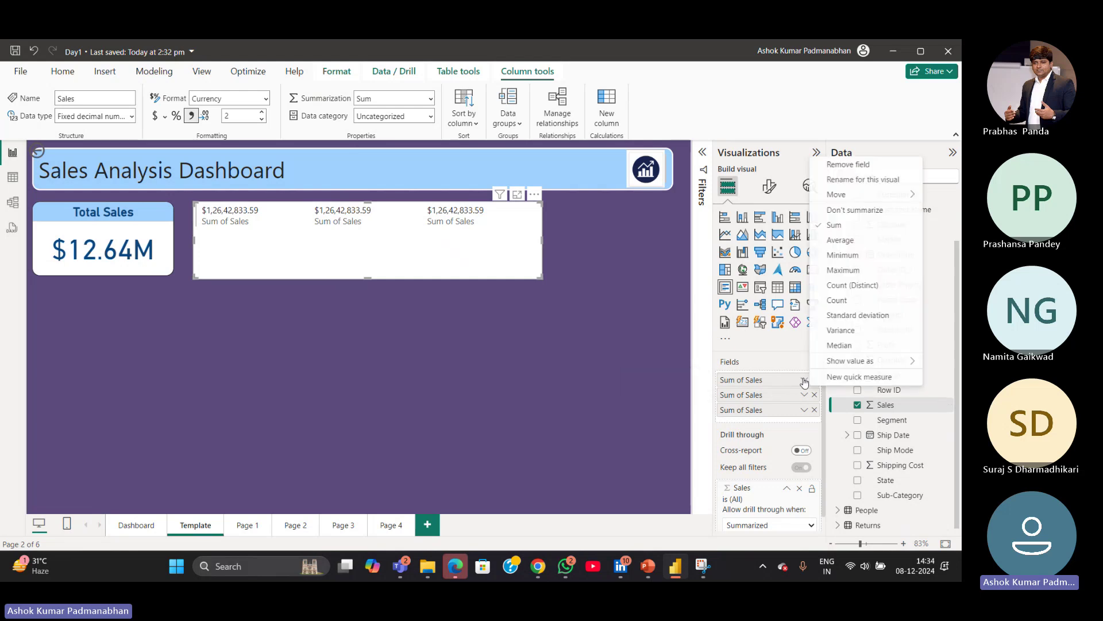
click(835, 241)
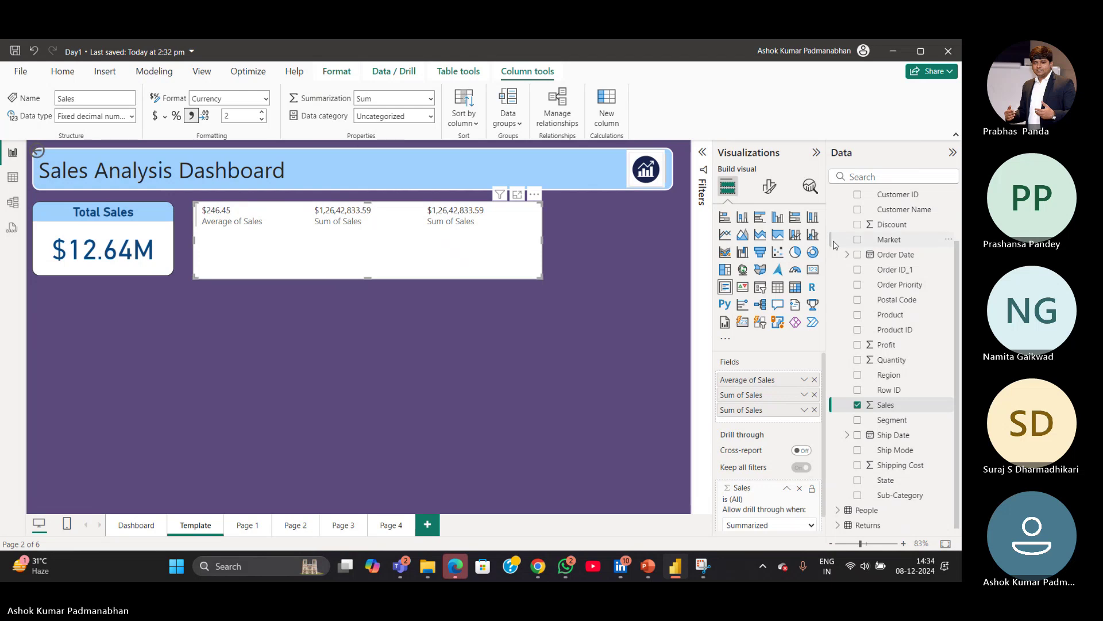
click(804, 395)
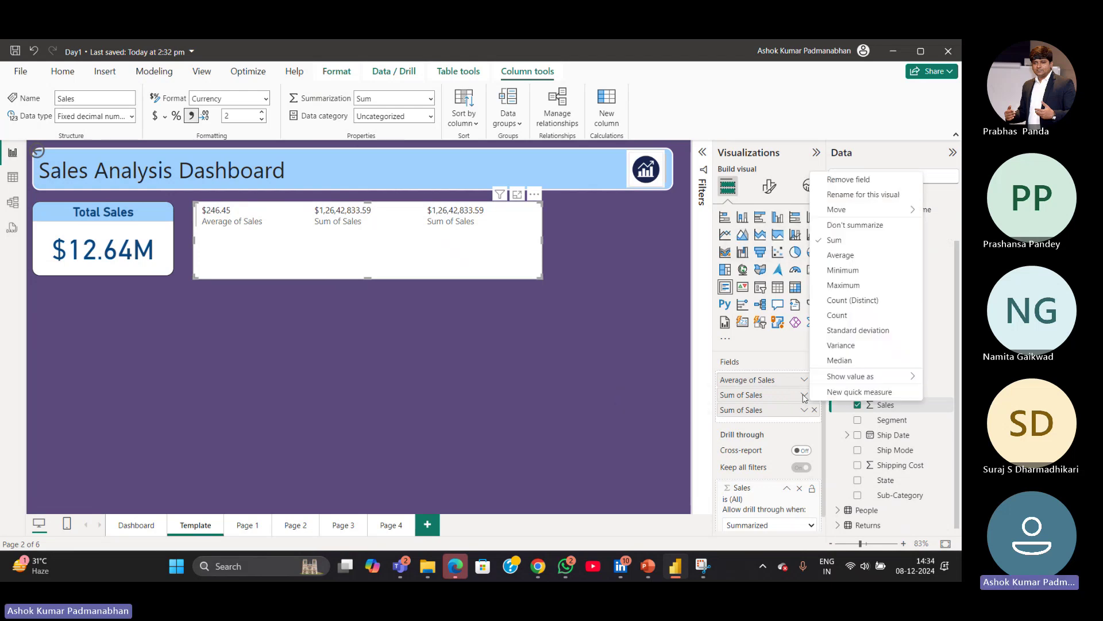
click(842, 271)
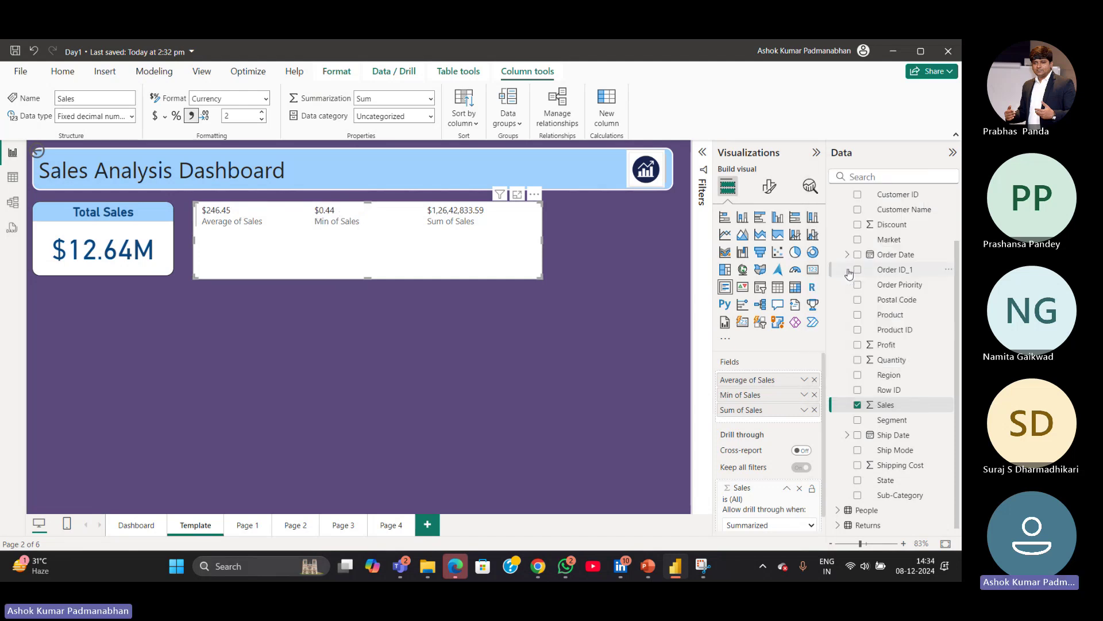
click(804, 410)
click(842, 302)
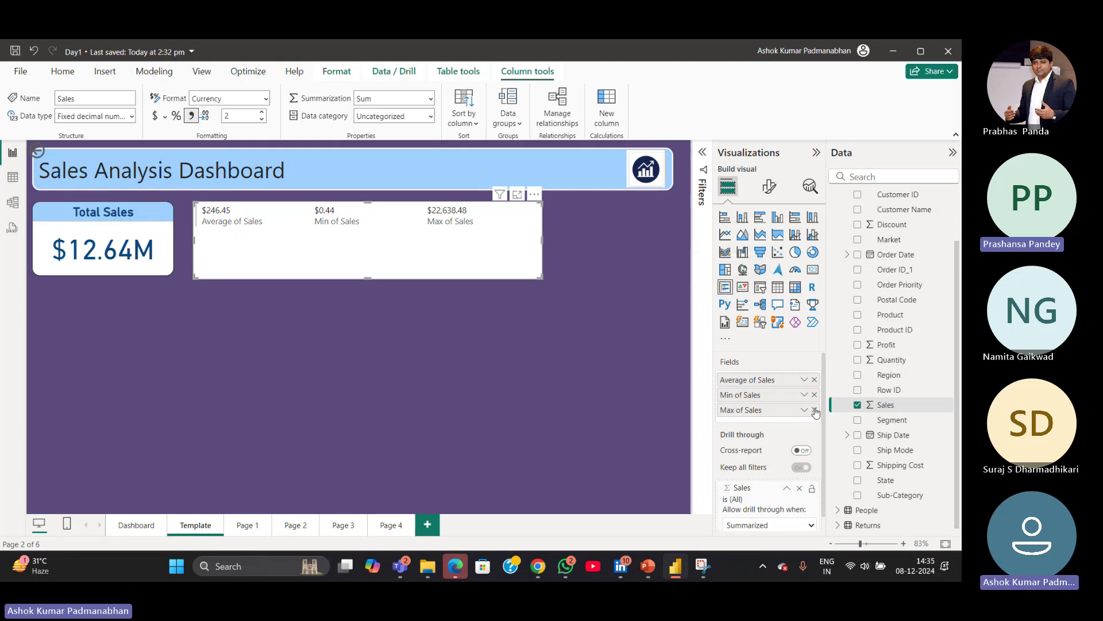
Remove all three Sales fields from the multi-row card.
click(814, 409)
click(814, 395)
click(814, 380)
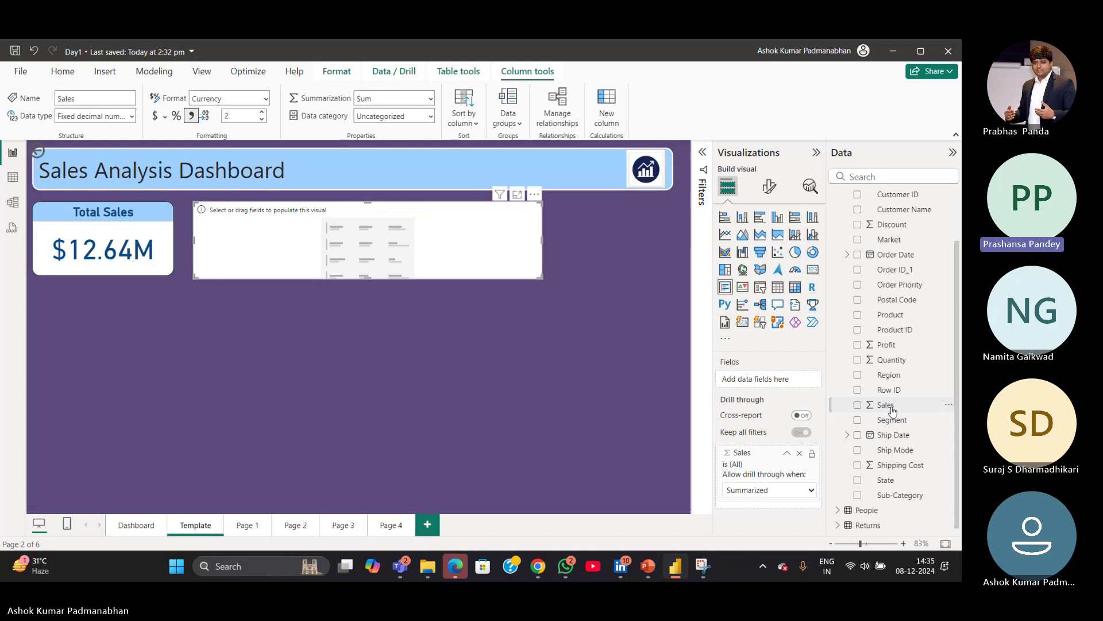
Fill the empty multi-row card with three copies of the Sales field.
drag(893, 408, 777, 382)
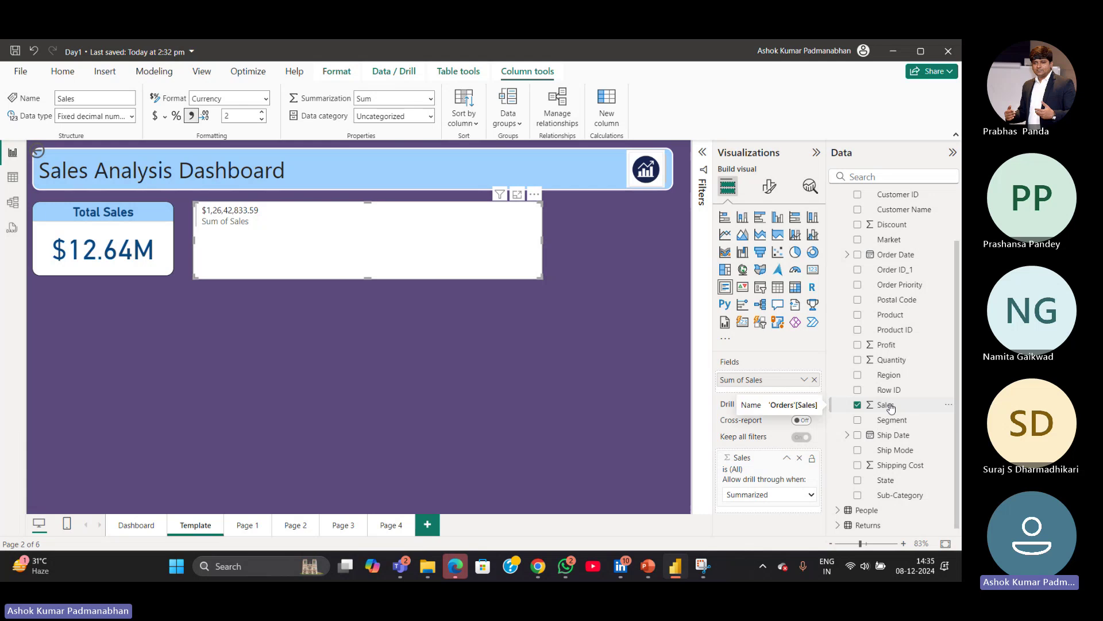
drag(885, 407, 757, 391)
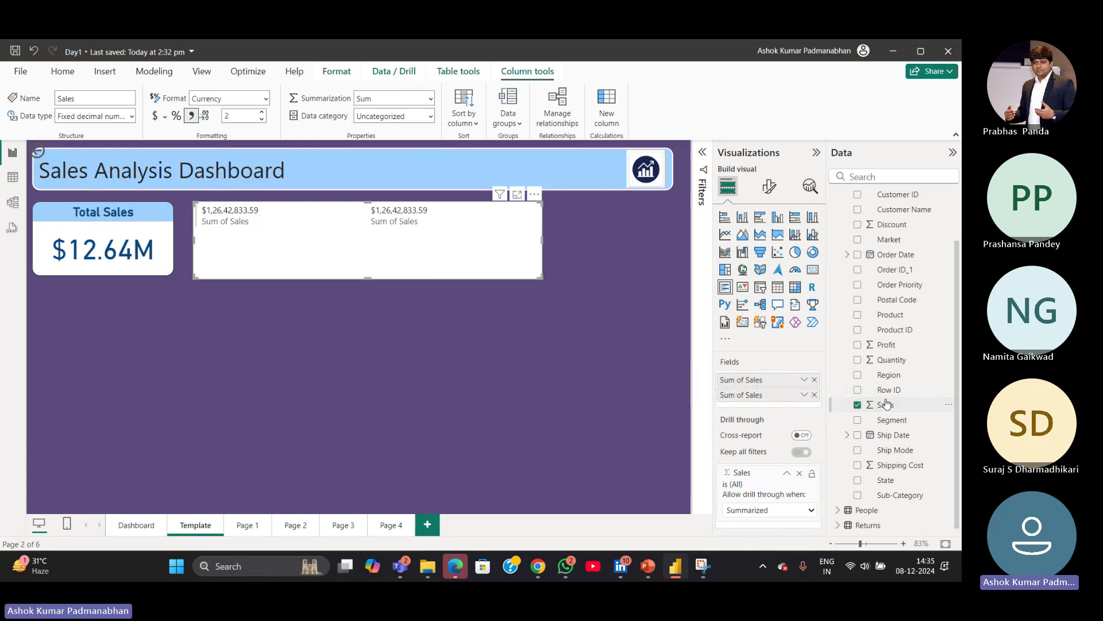
drag(891, 409, 759, 405)
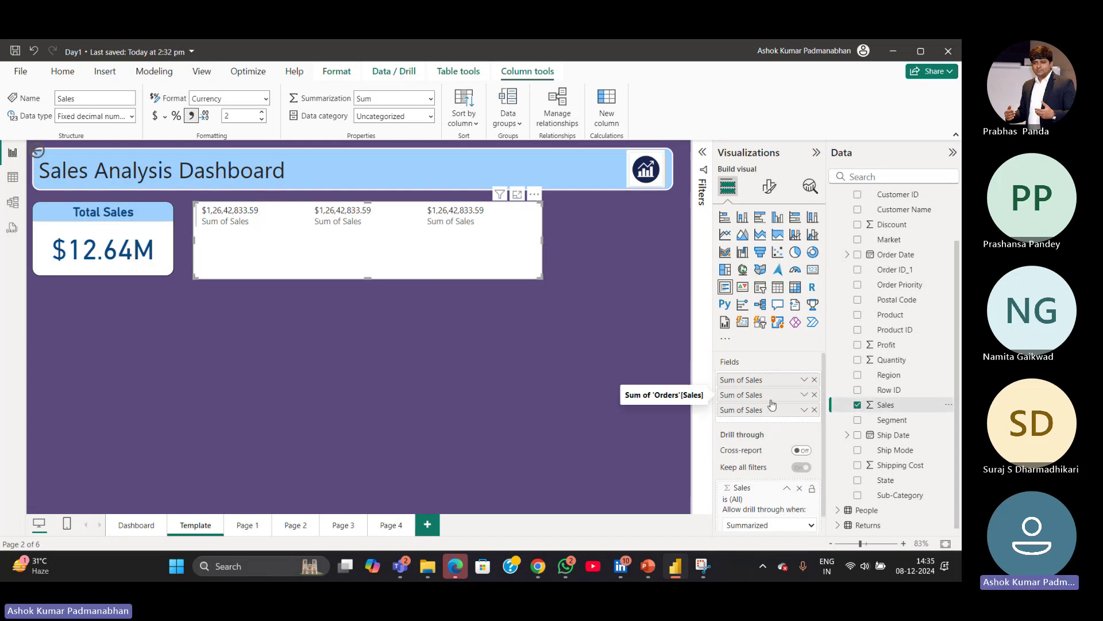
Set the aggregation of the multi-row card's first Sales field to Average, the second to Minimum and the third to Maximum.
click(805, 380)
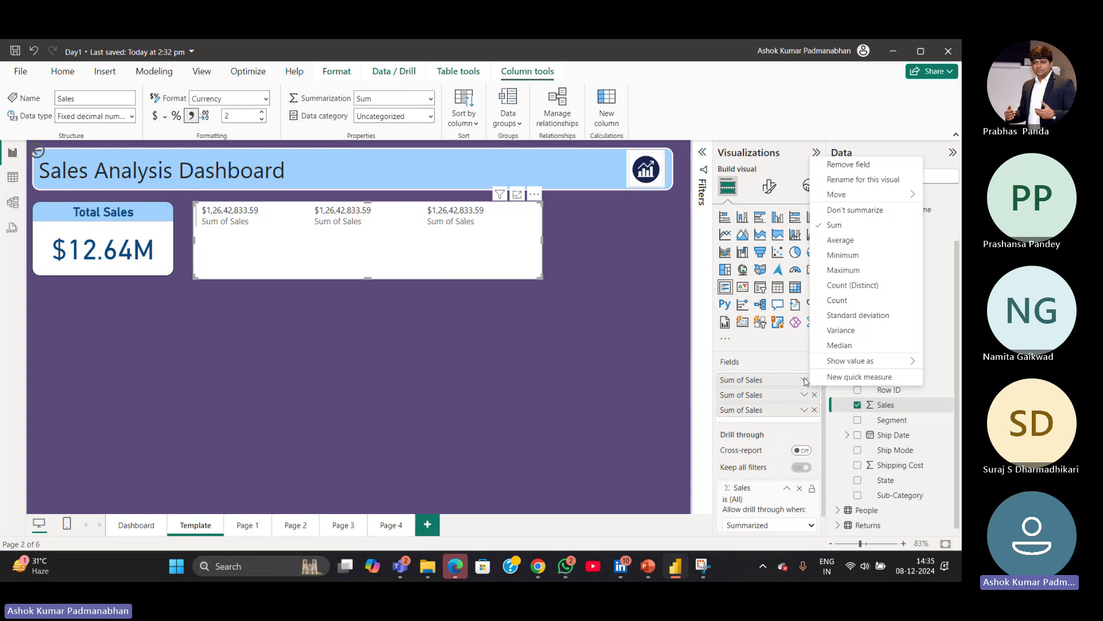
click(845, 241)
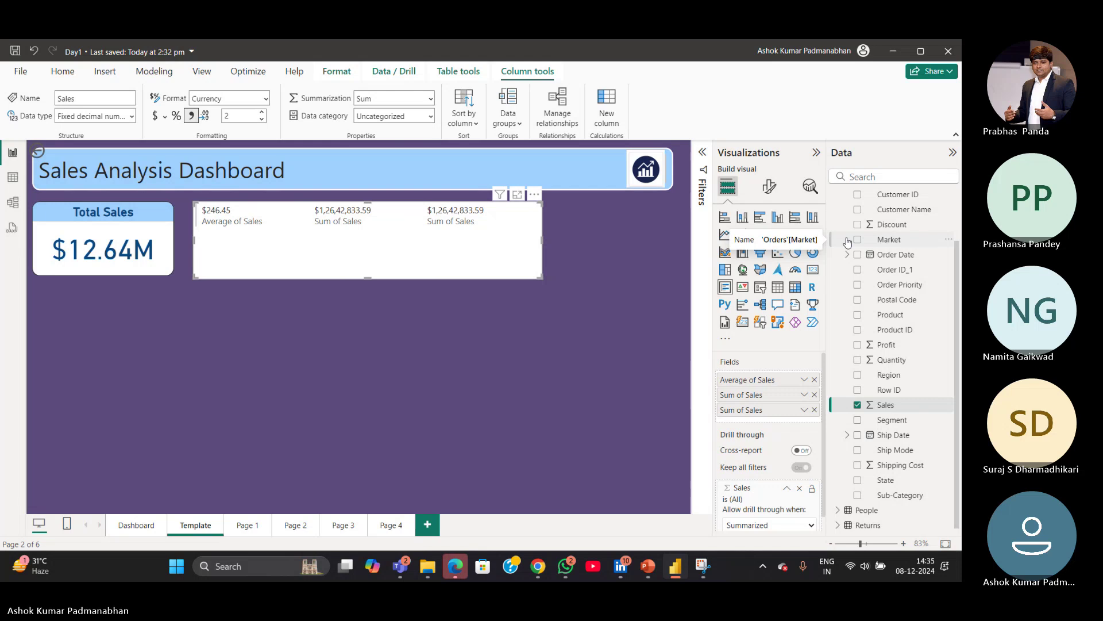
click(805, 396)
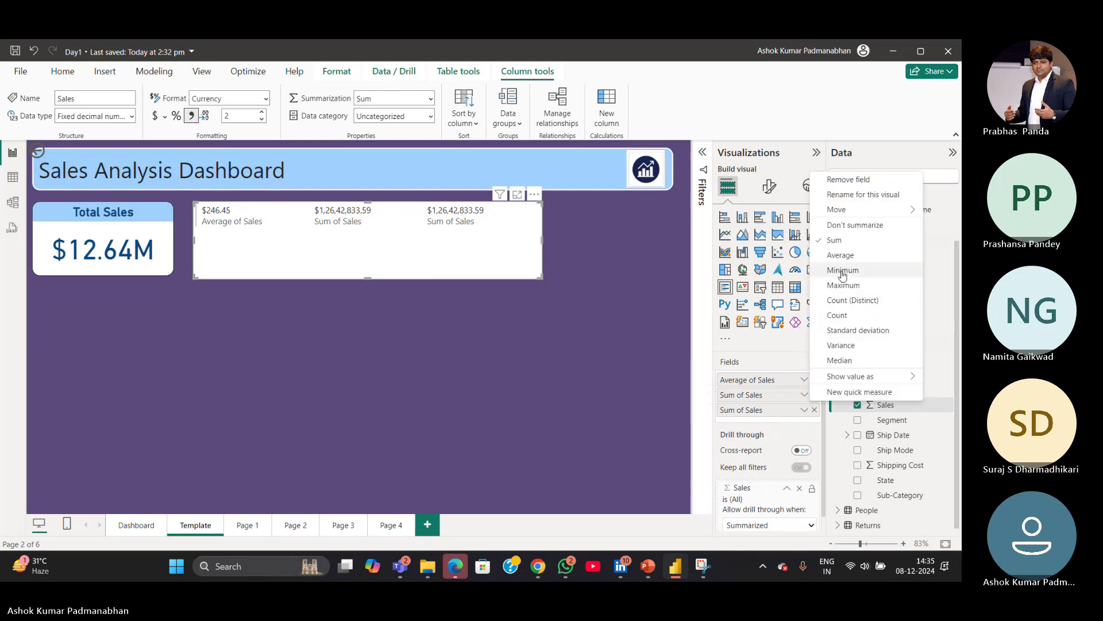
click(843, 274)
click(805, 410)
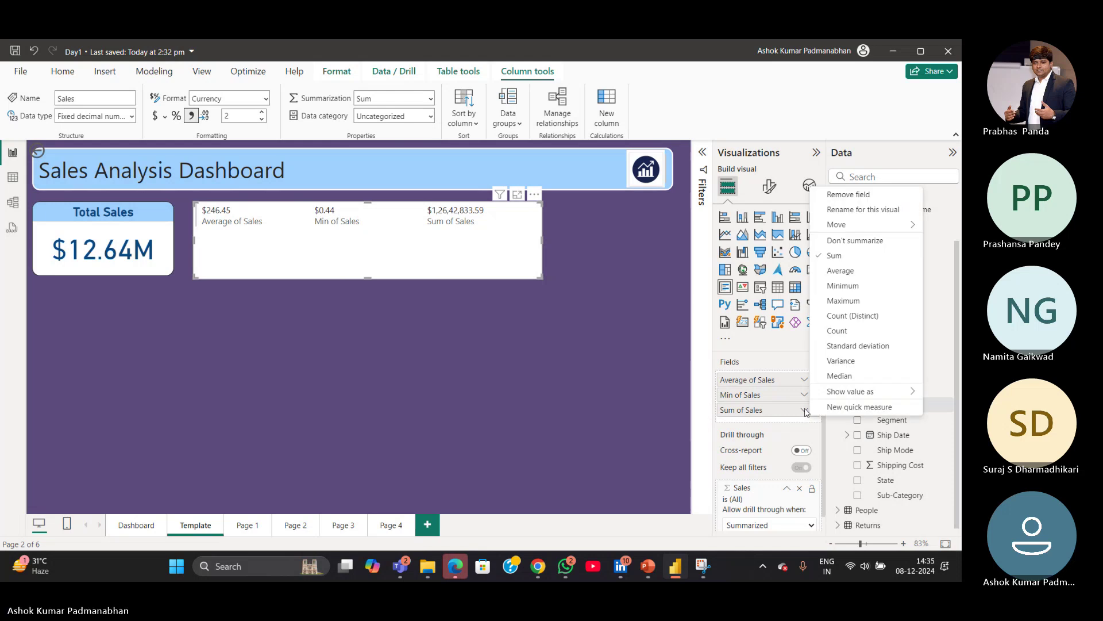
click(837, 305)
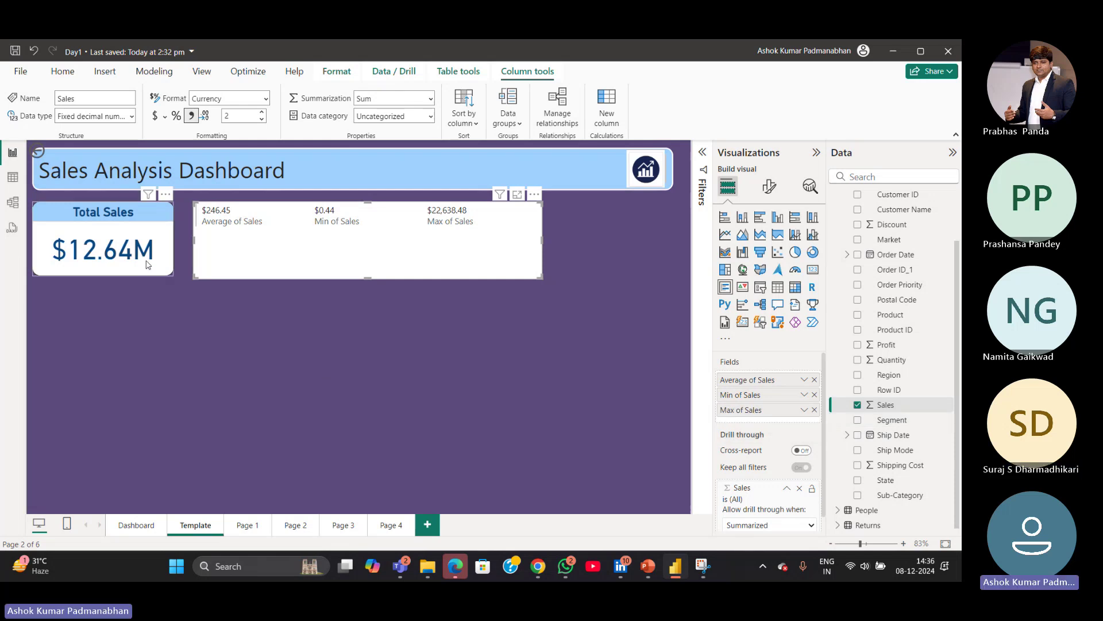
Switch the Total Sales card's callout value display units to None and back to Millions.
click(158, 275)
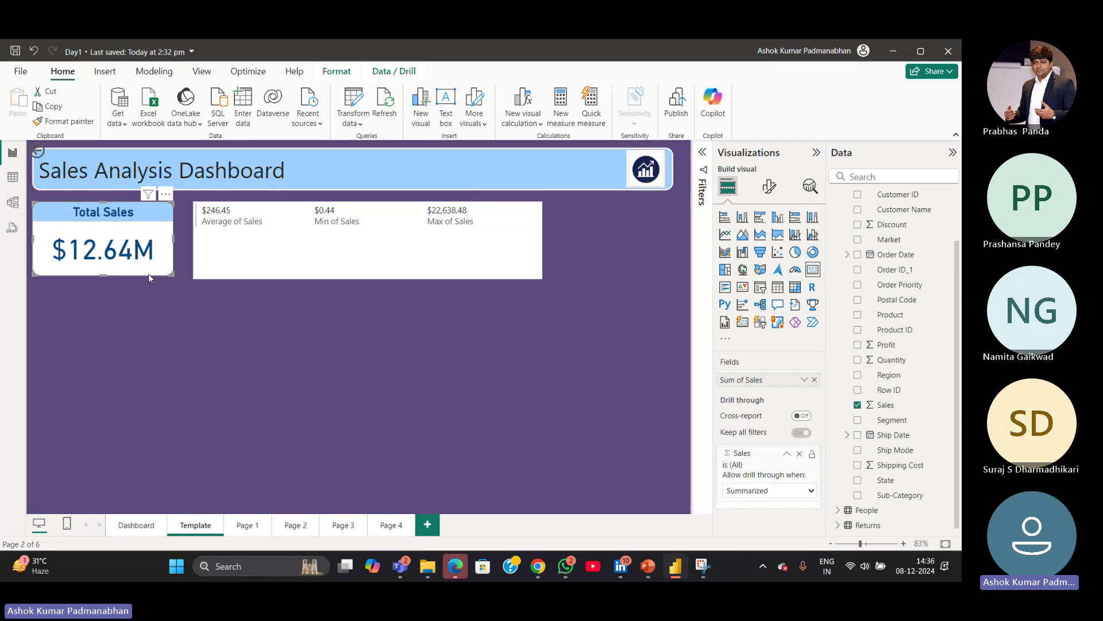
click(772, 189)
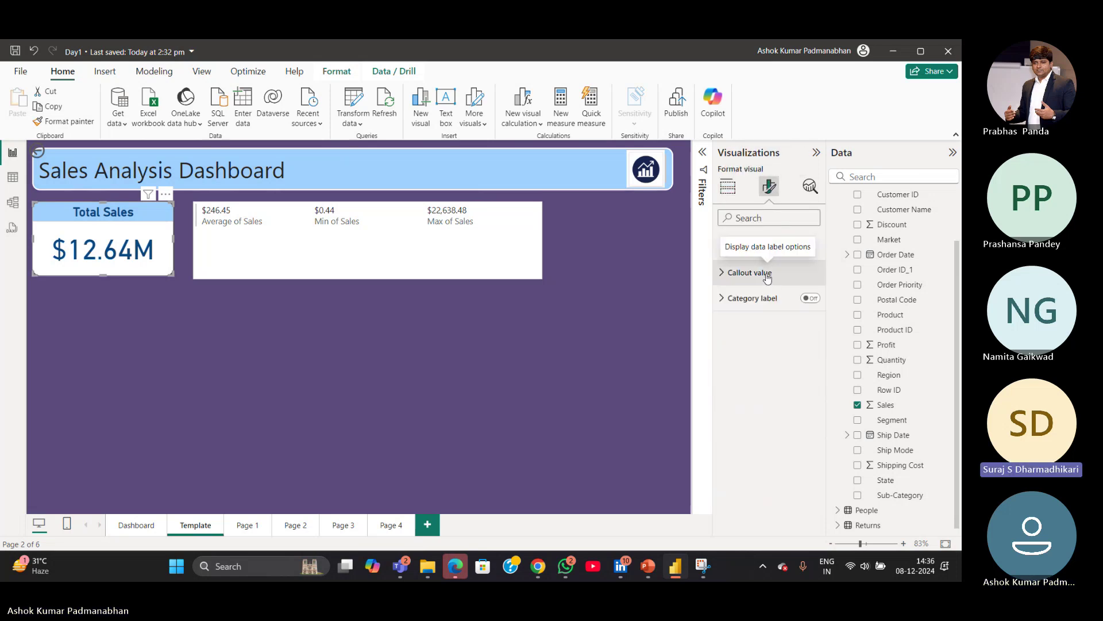
click(767, 274)
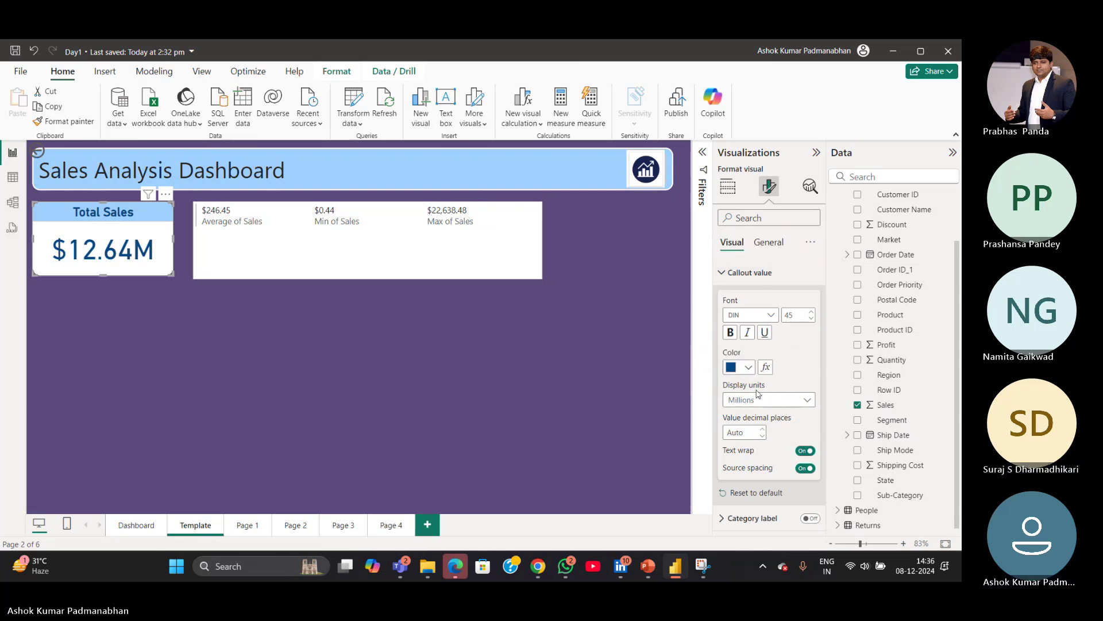
click(810, 403)
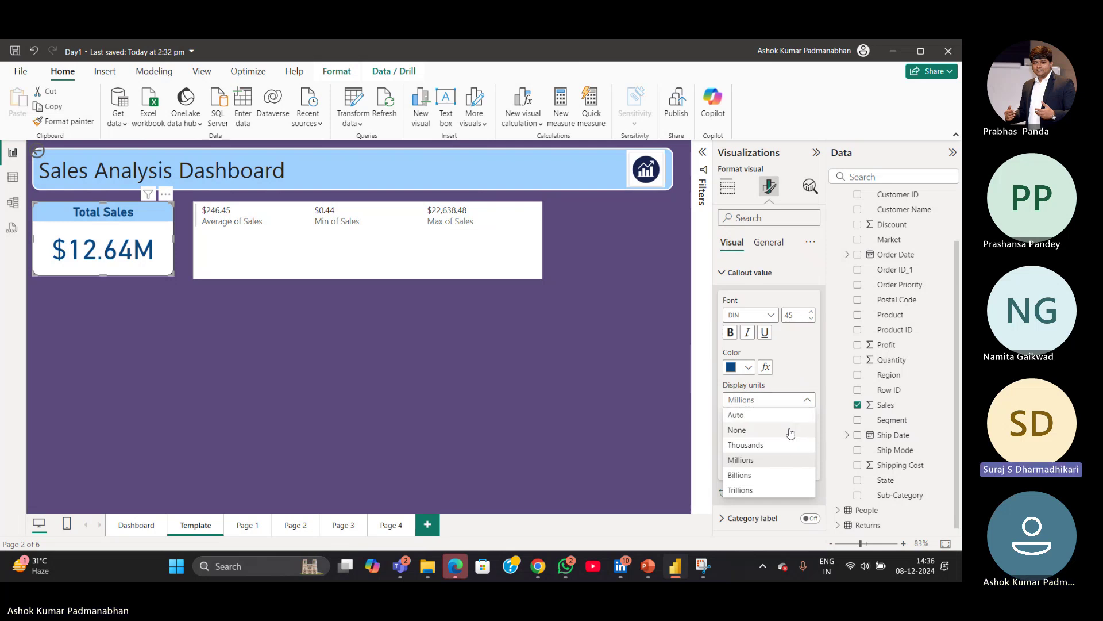
click(790, 431)
click(808, 402)
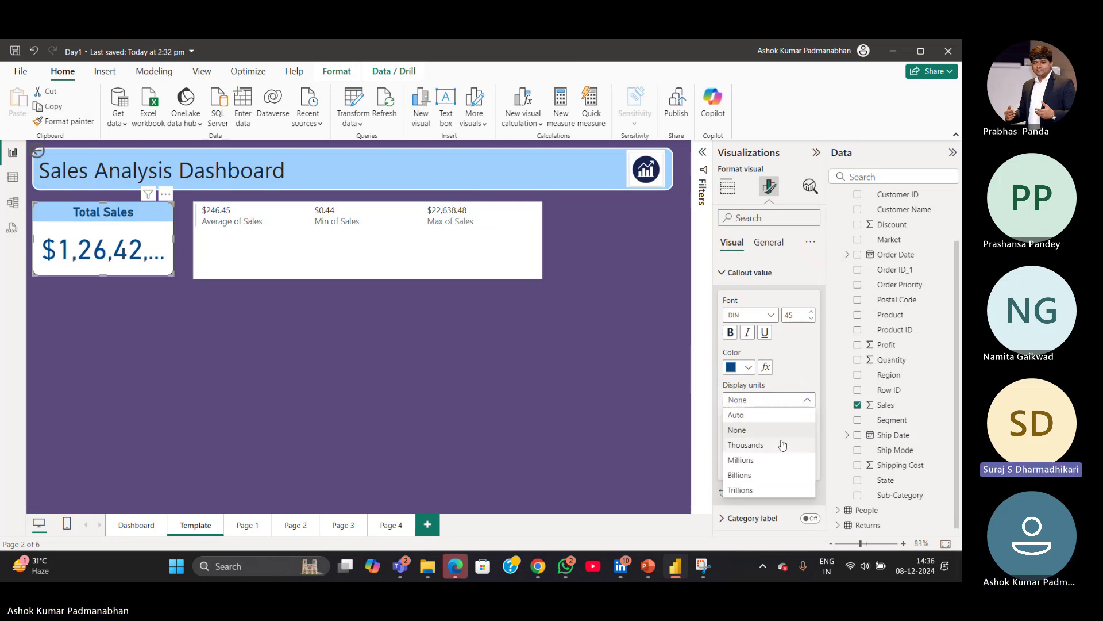
click(773, 462)
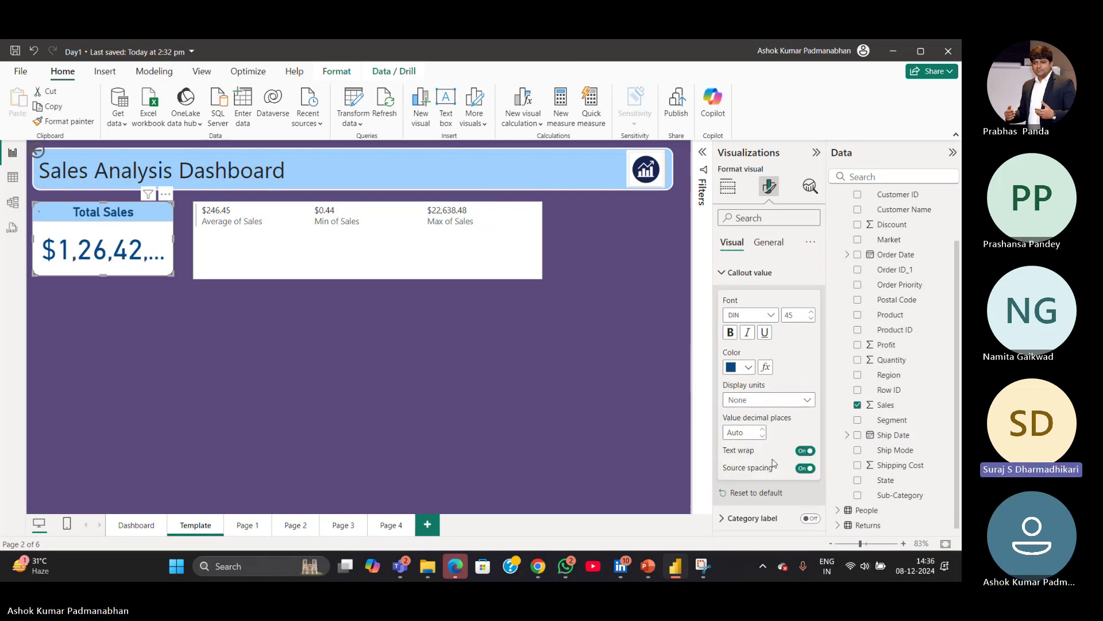
click(497, 413)
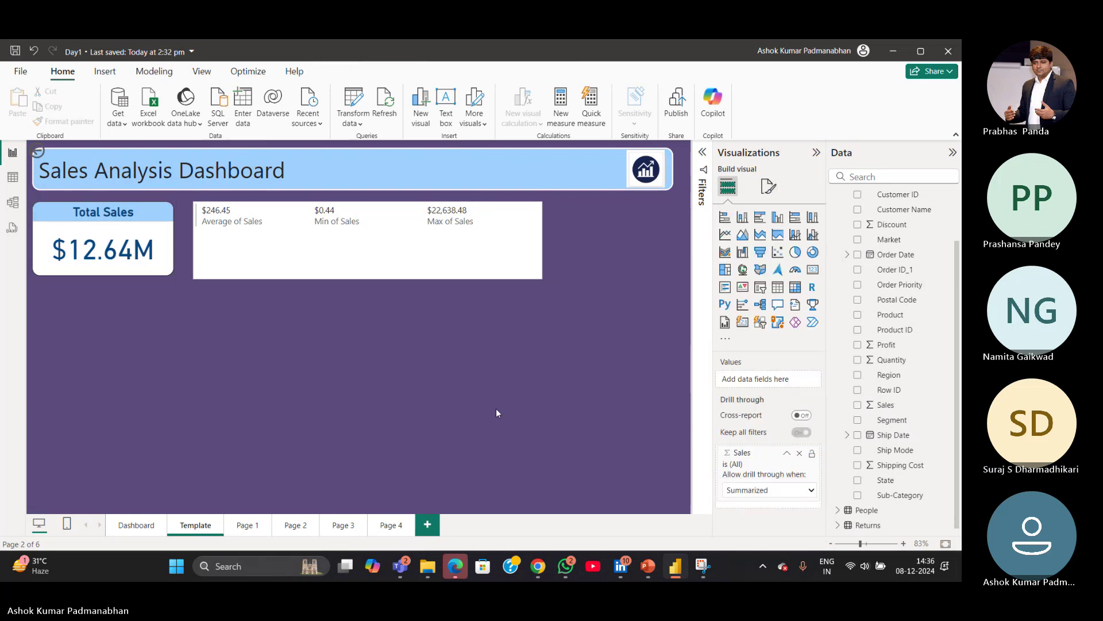
click(168, 274)
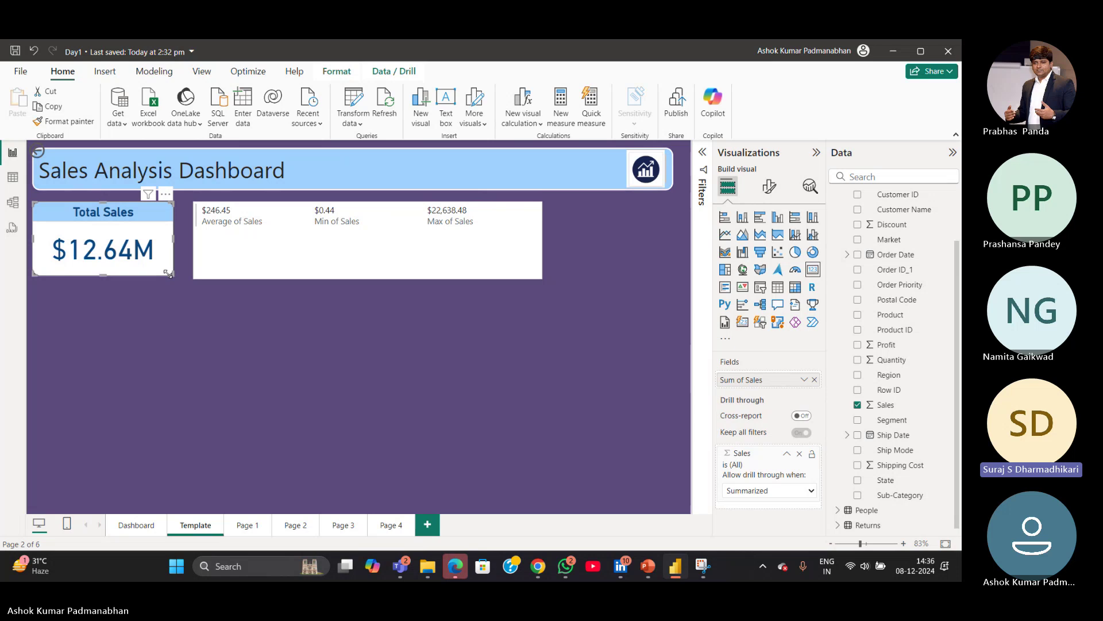
click(183, 309)
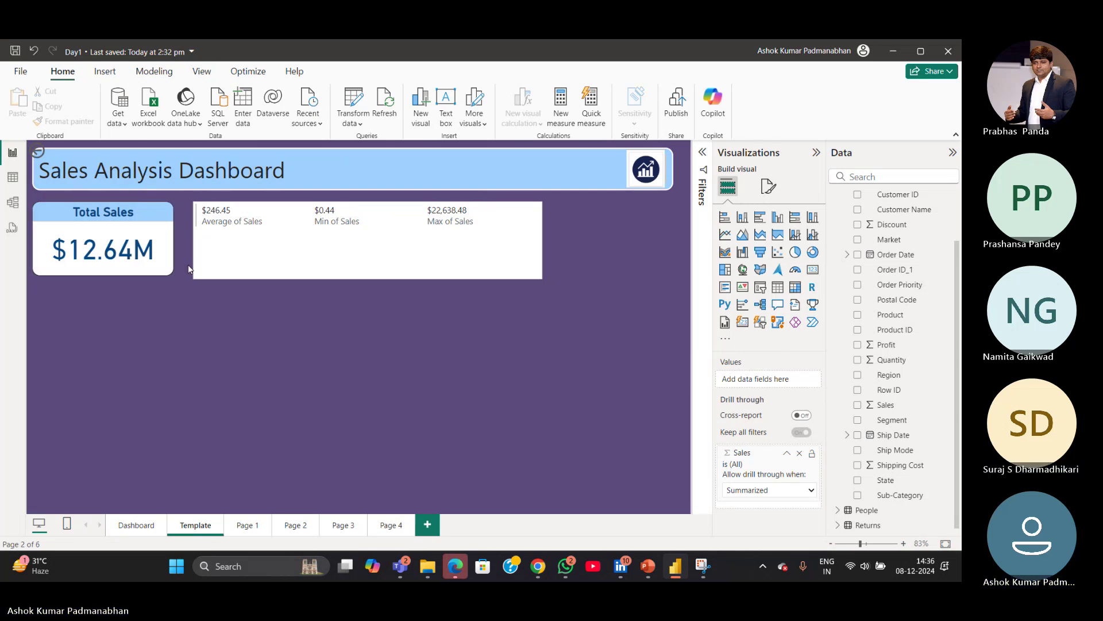
click(165, 276)
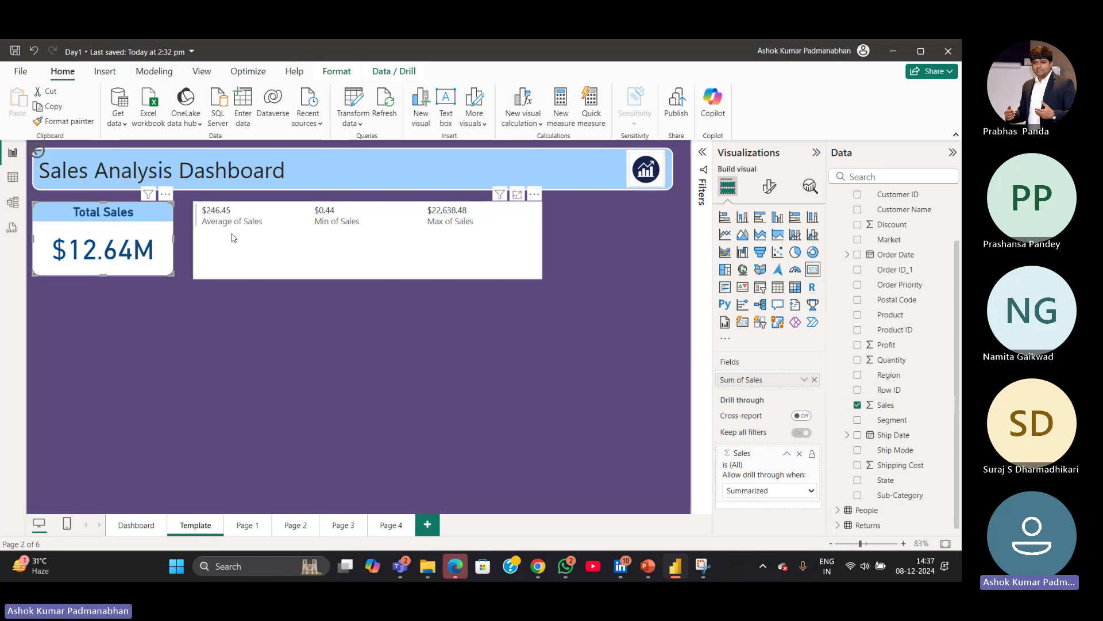
click(260, 260)
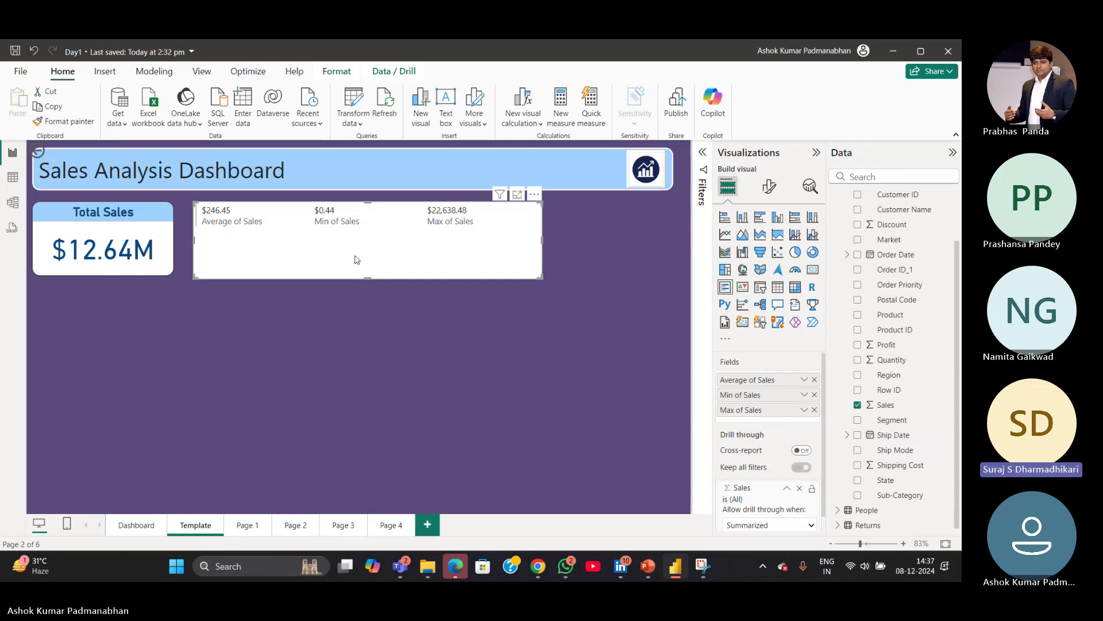
Turn the Total Sales card's category label on and back off.
click(156, 269)
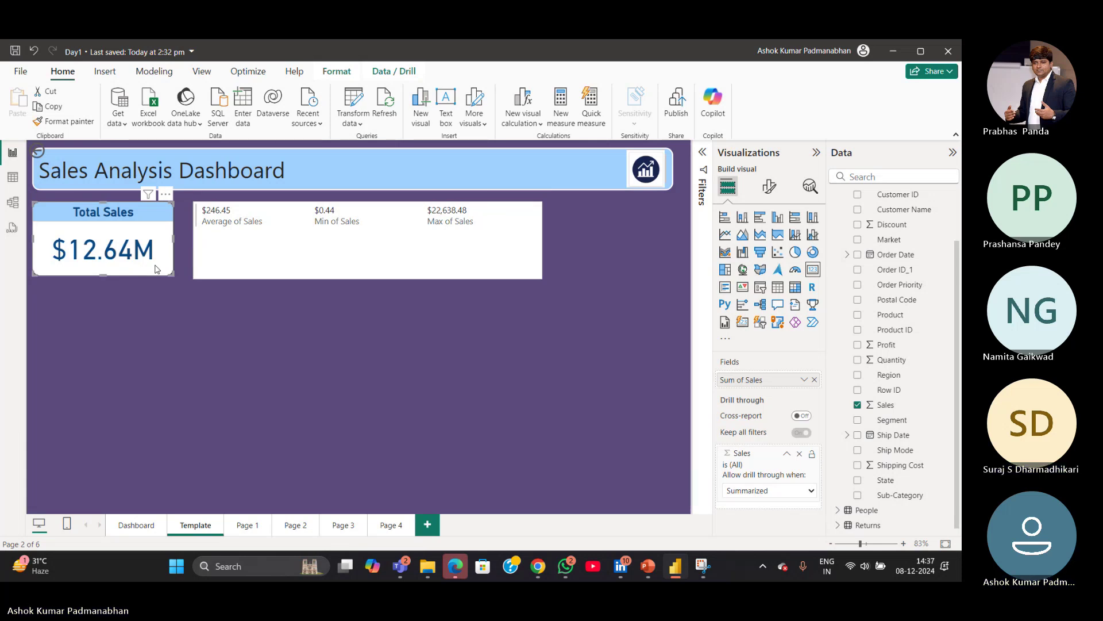
click(770, 188)
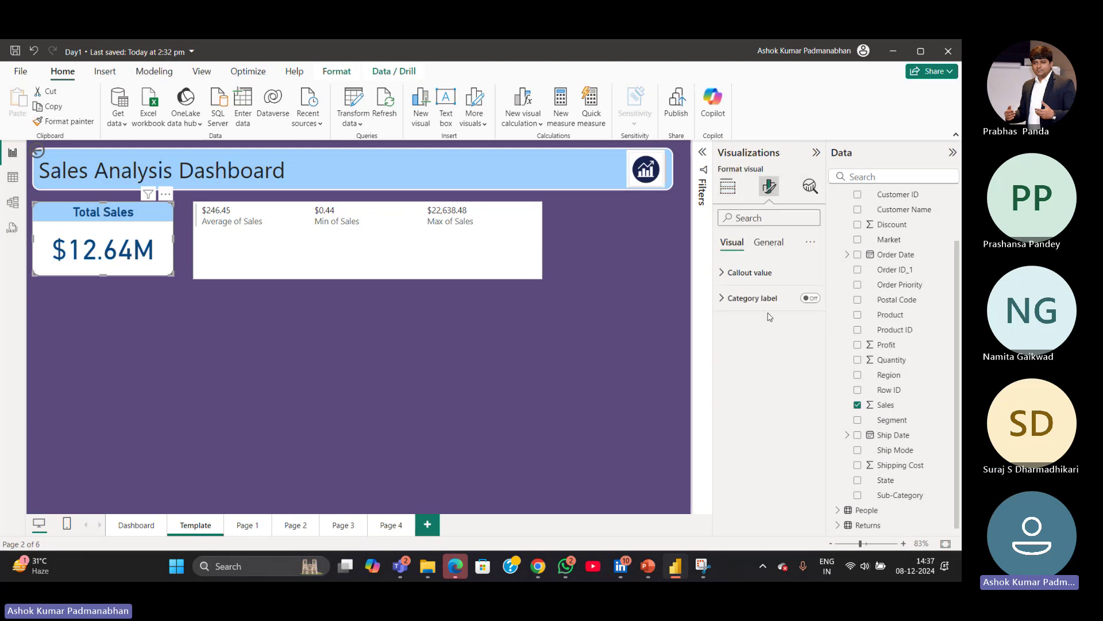
click(817, 299)
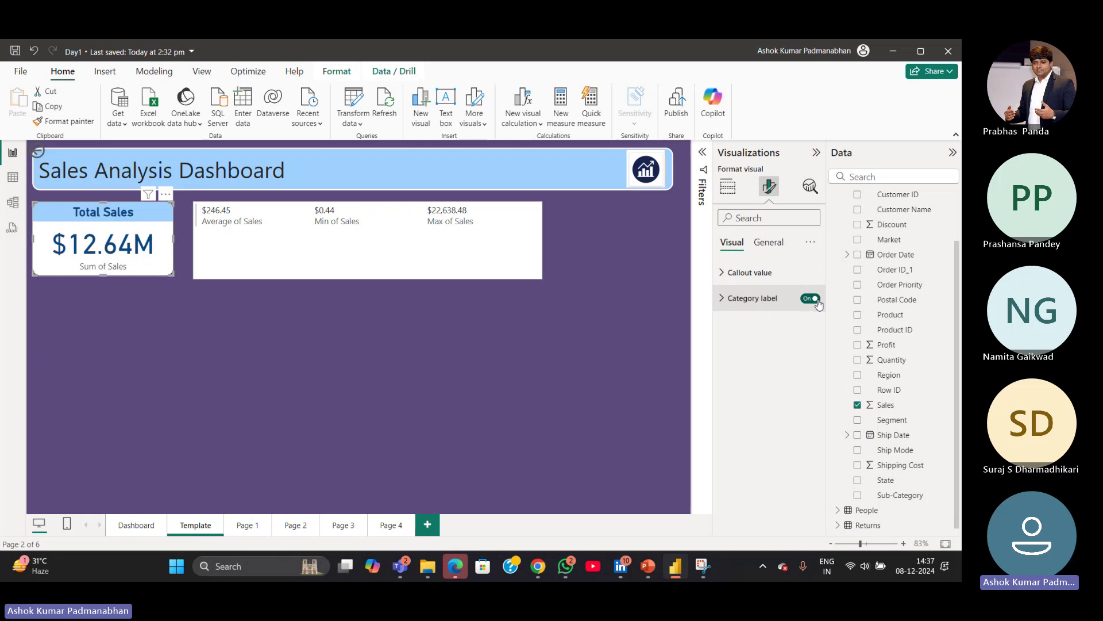
click(816, 299)
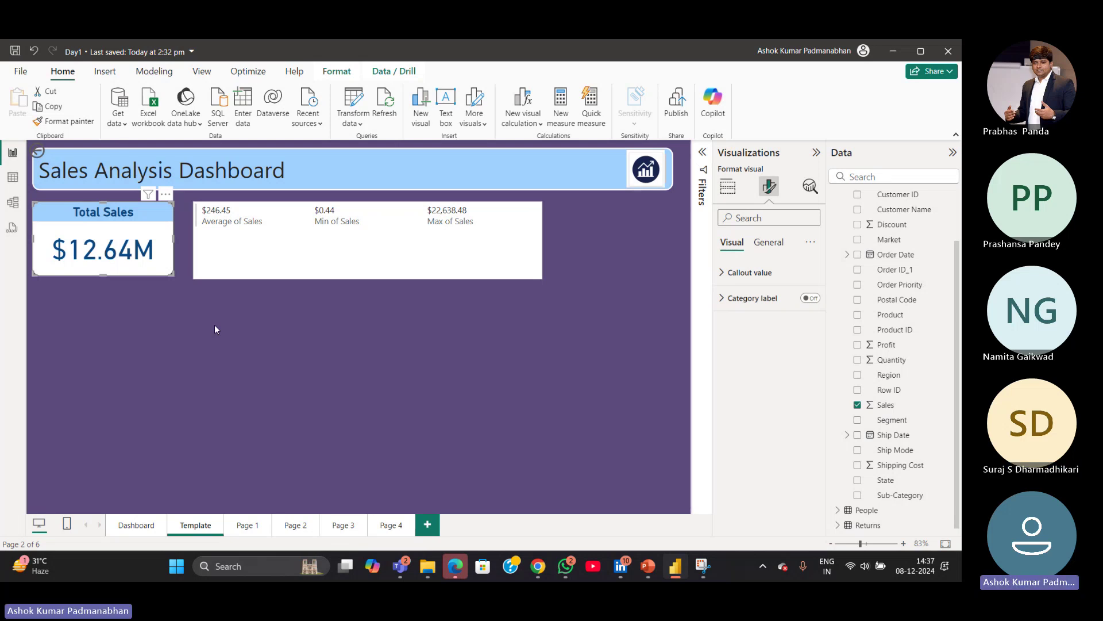
click(312, 348)
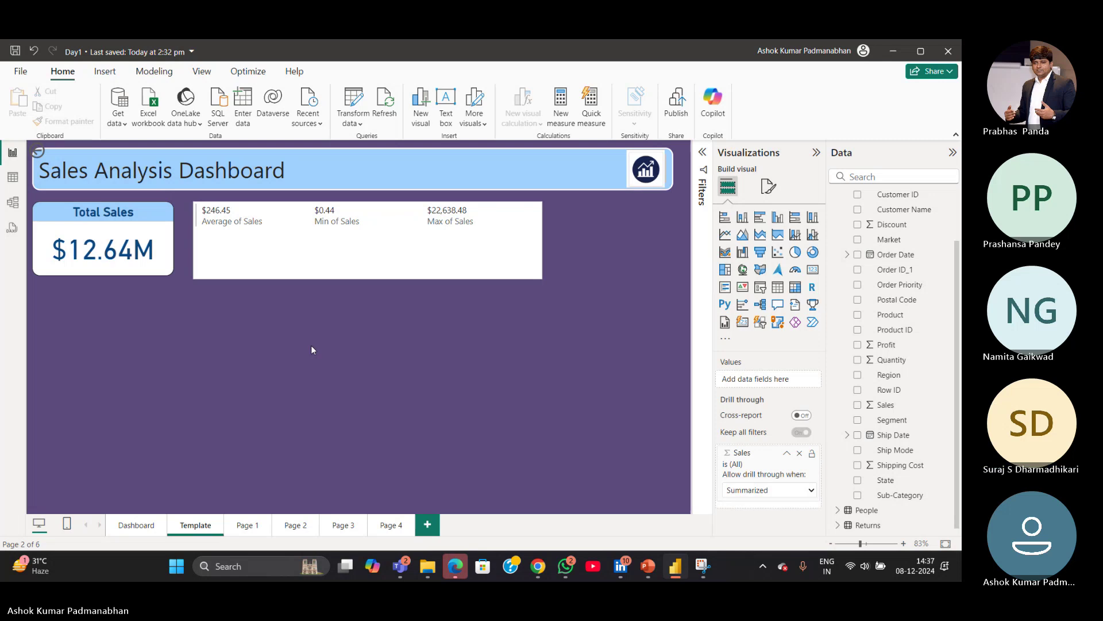
Save the report and add the Profit field to the multi-row card.
click(15, 52)
click(308, 277)
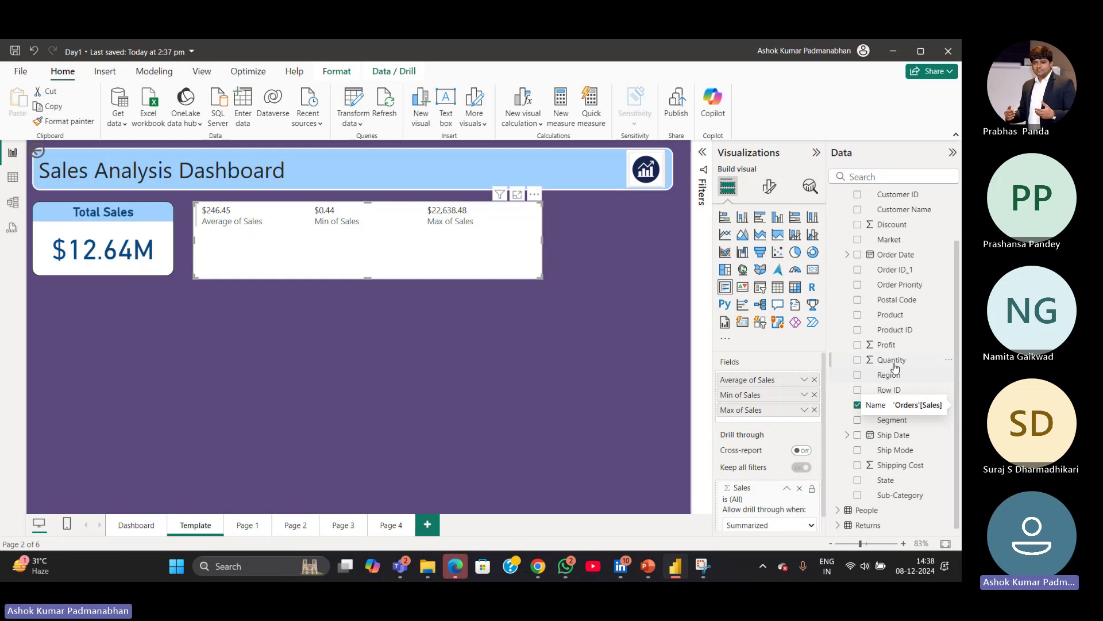
click(885, 345)
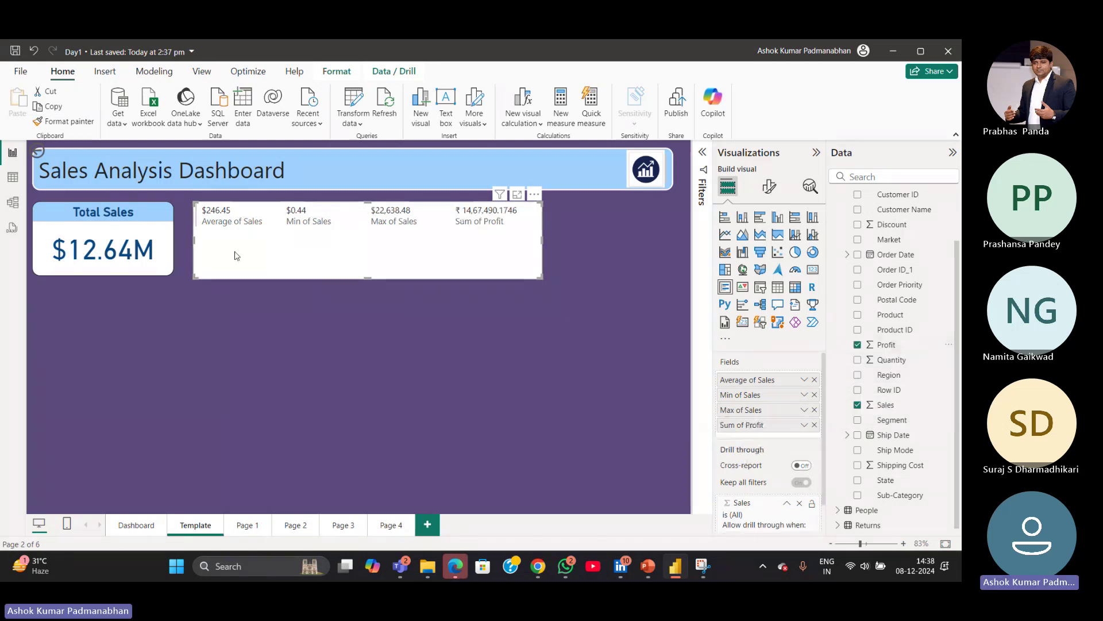
click(465, 321)
click(468, 279)
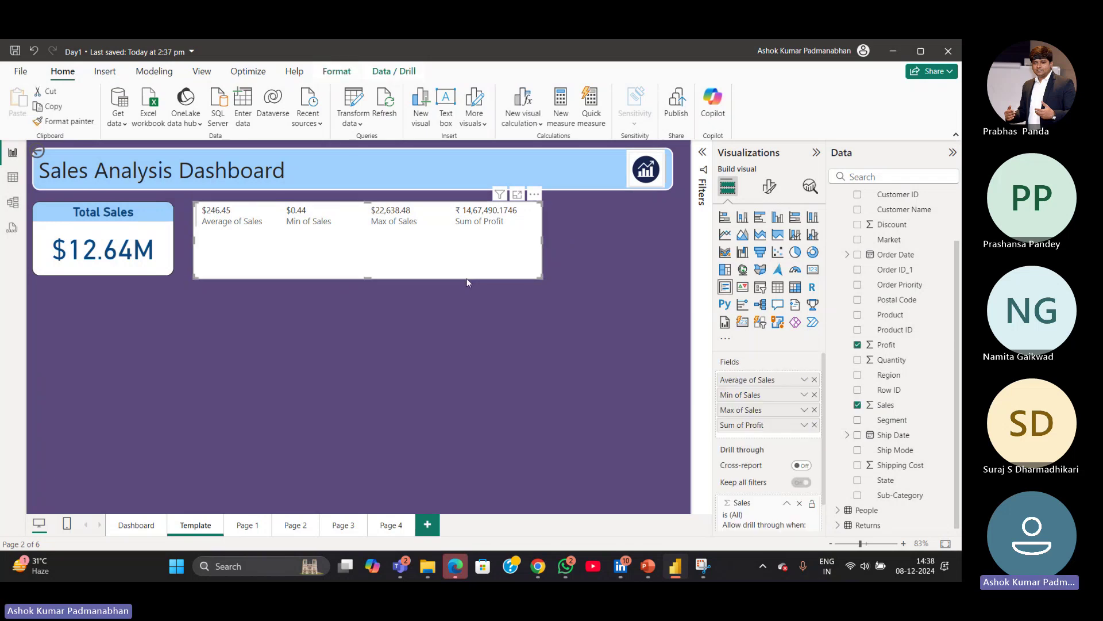
Enable the multi-row card's title and set its text to "Key Performance Indicators".
click(769, 185)
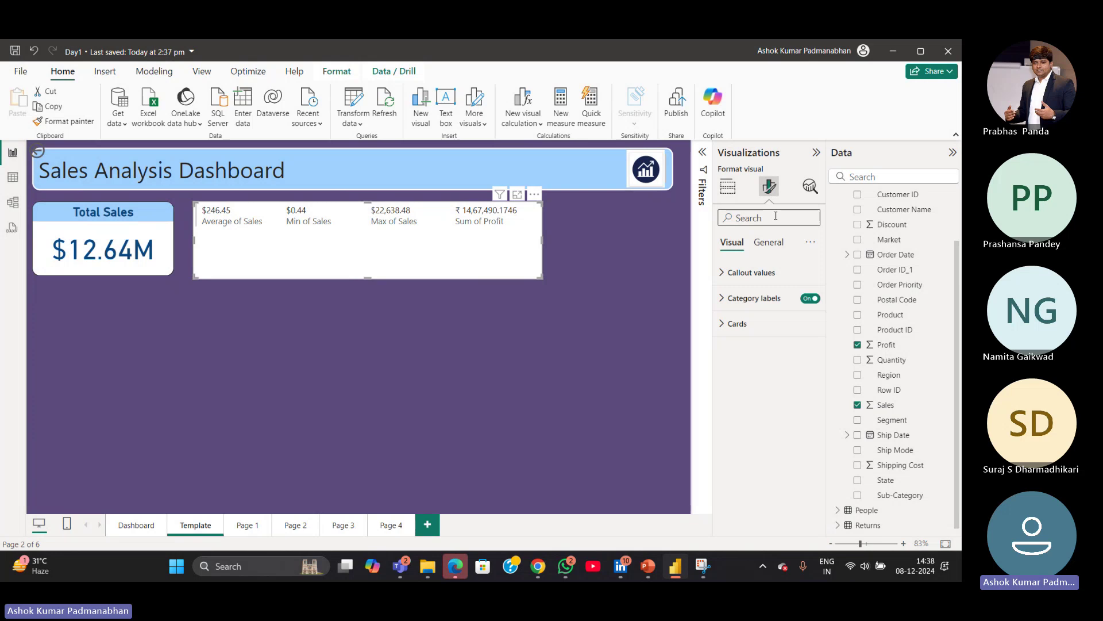
click(770, 243)
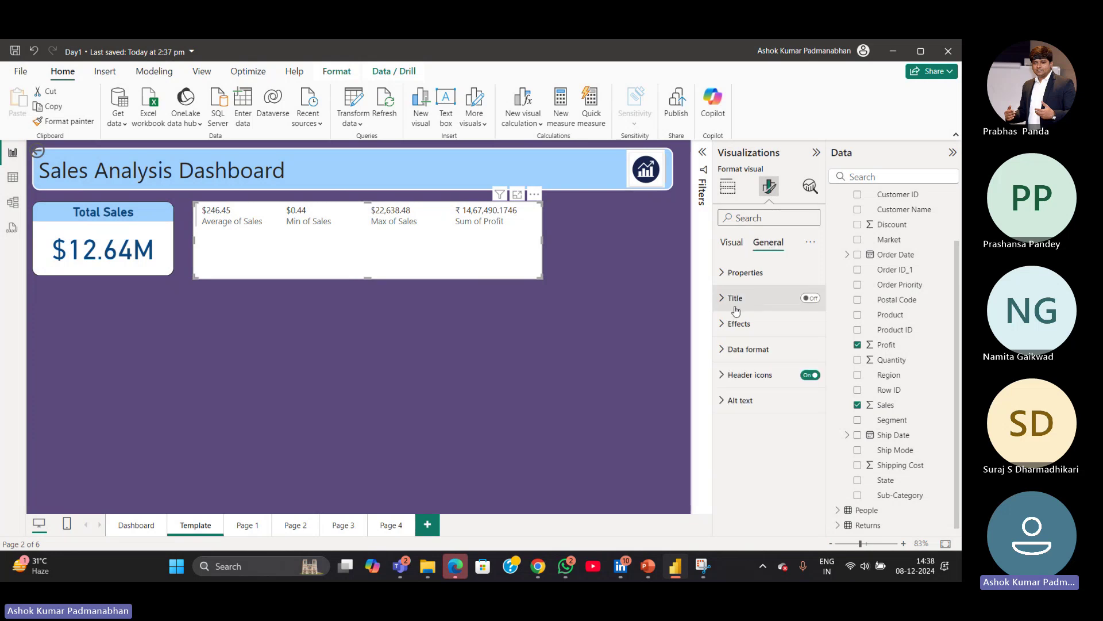
click(811, 298)
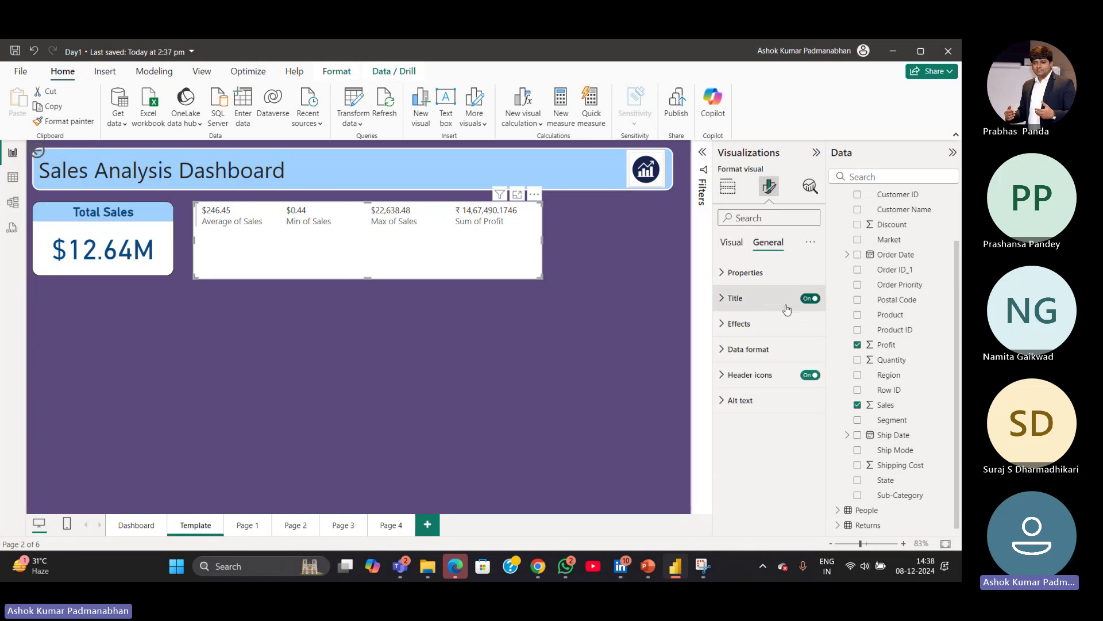
click(725, 298)
click(751, 359)
text(K)
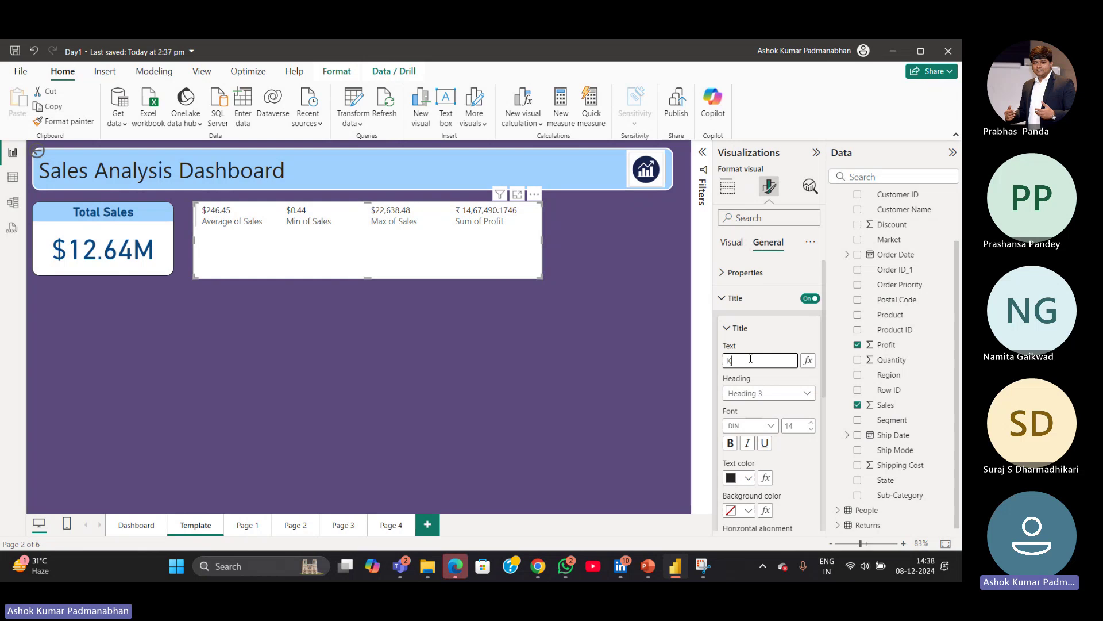
text(ey Perform)
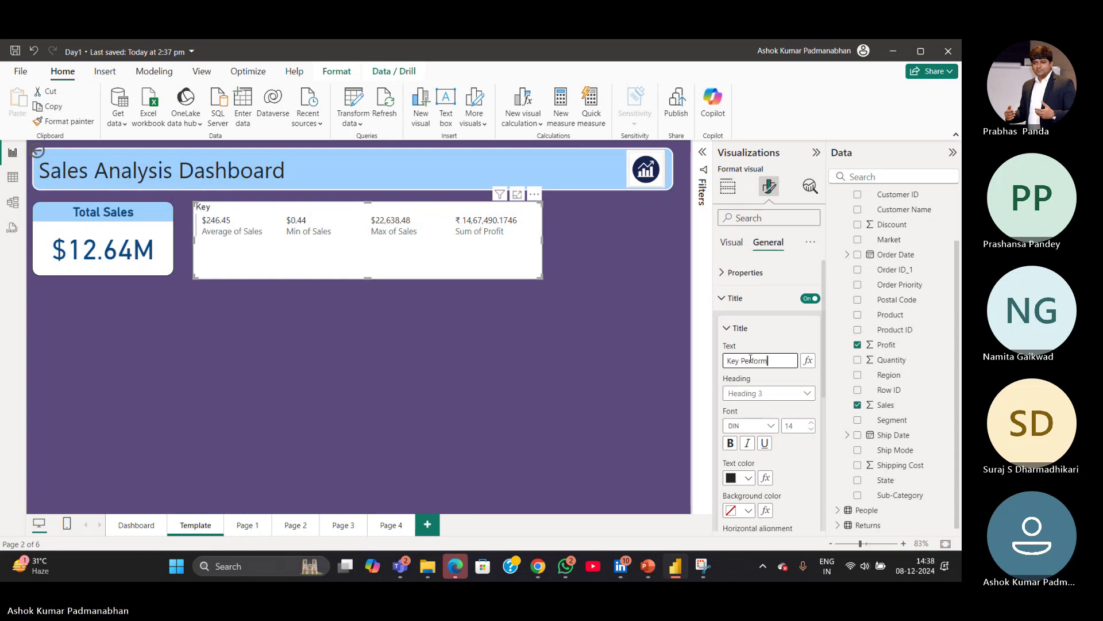
text(ance Indicators)
click(627, 398)
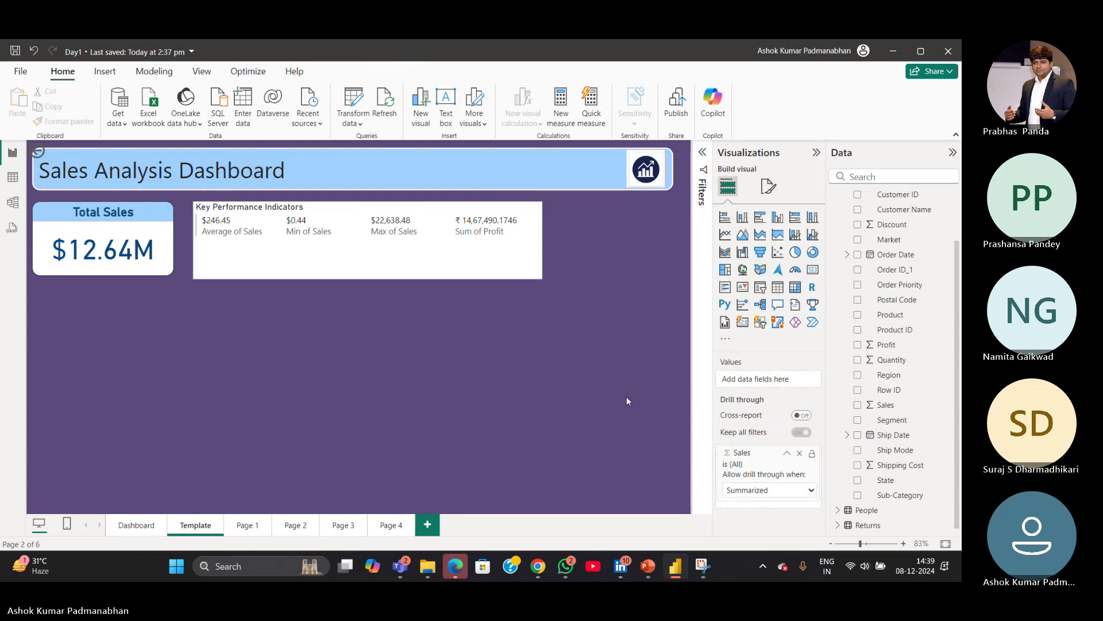
click(528, 277)
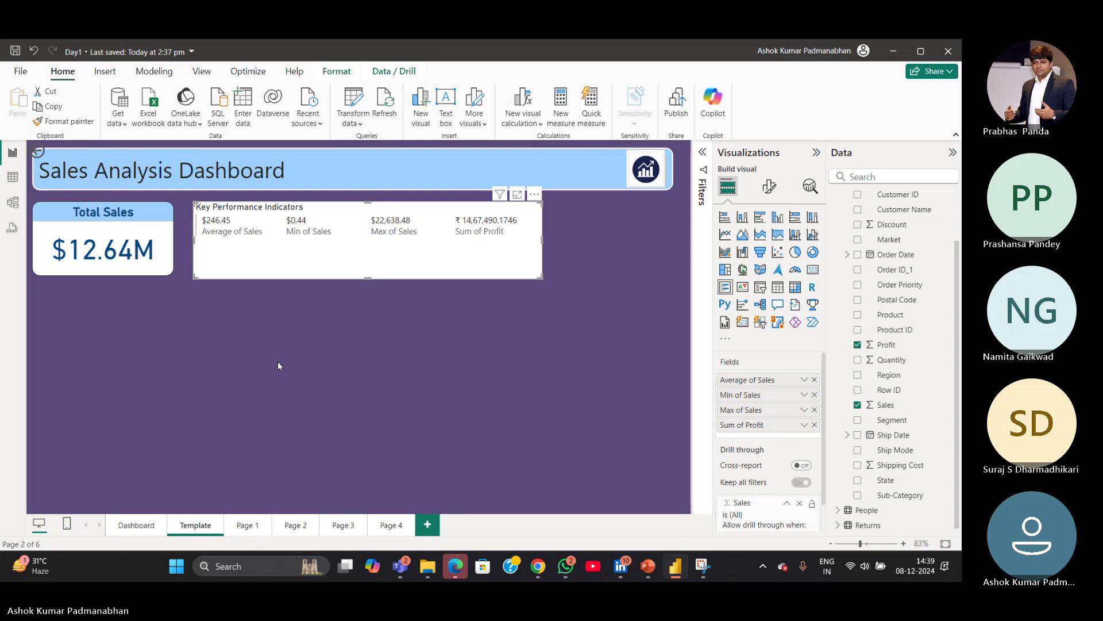
click(129, 271)
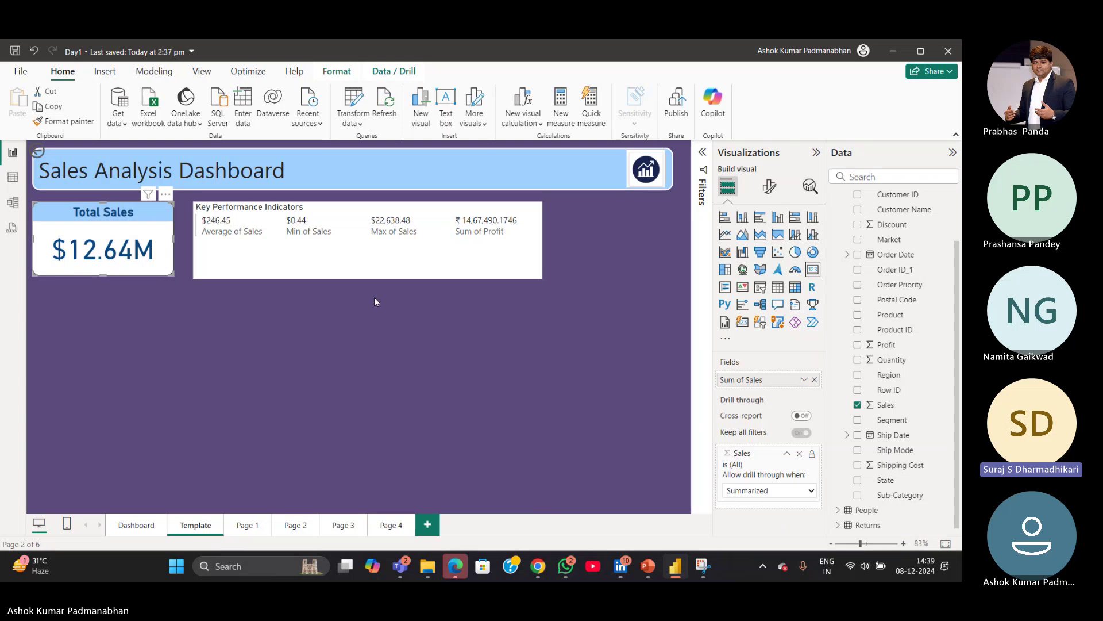
Toggle the multi-row card's title off and back on, and review its title text settings.
click(381, 278)
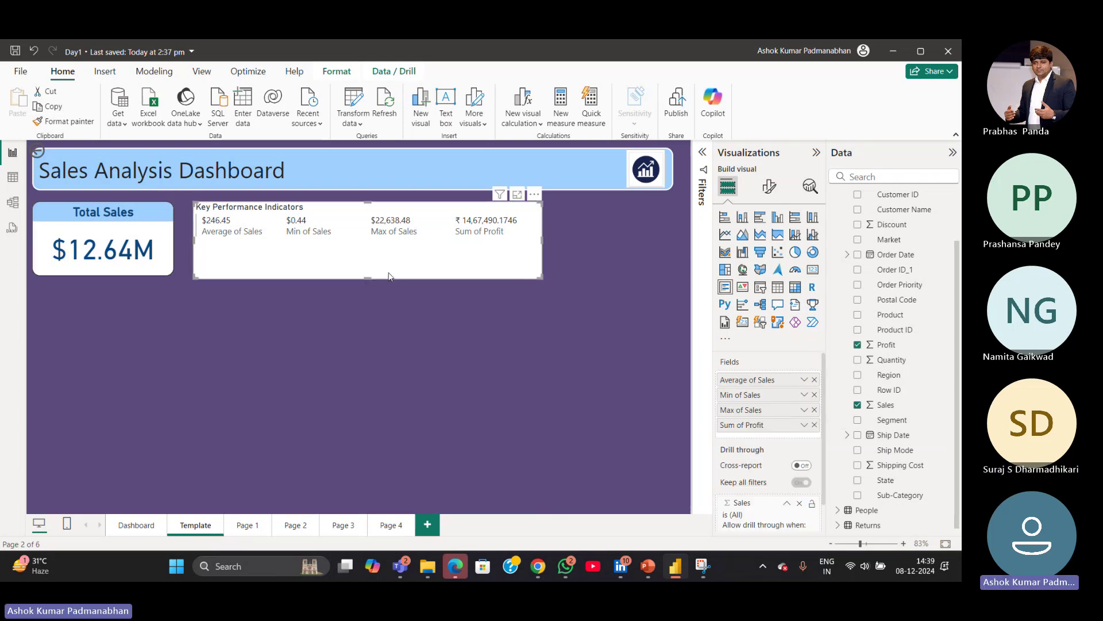
click(769, 186)
click(768, 244)
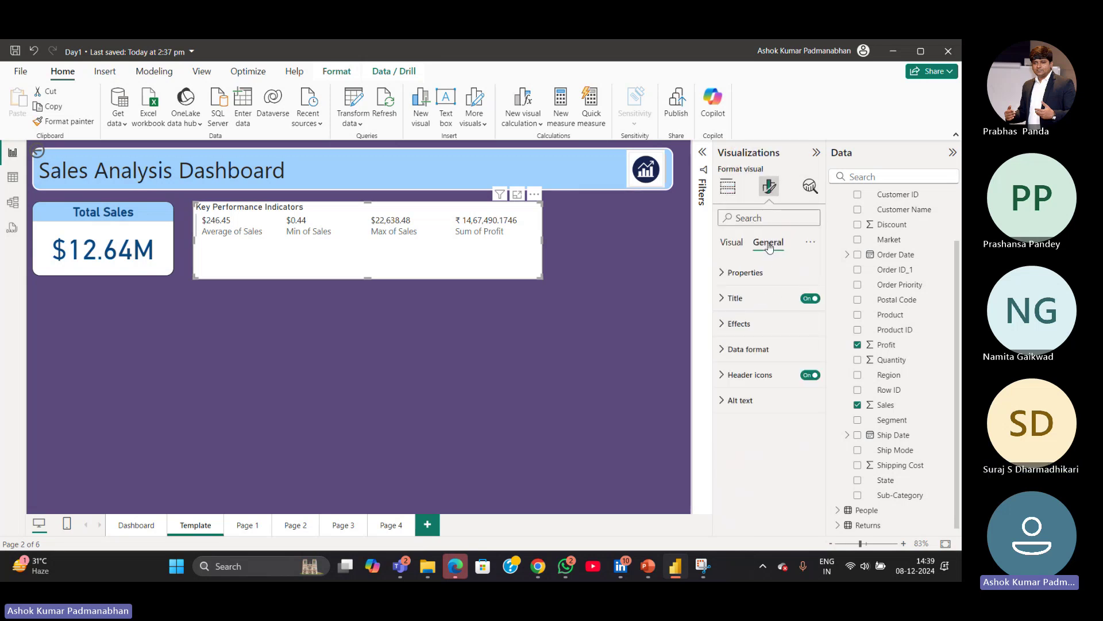
click(812, 298)
click(813, 298)
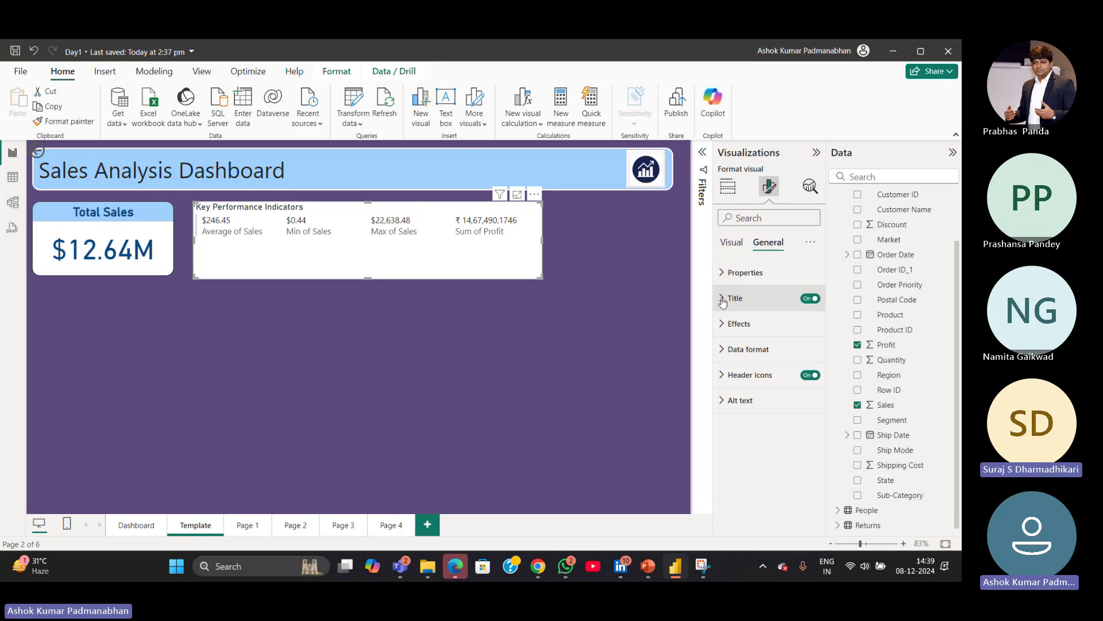
click(725, 305)
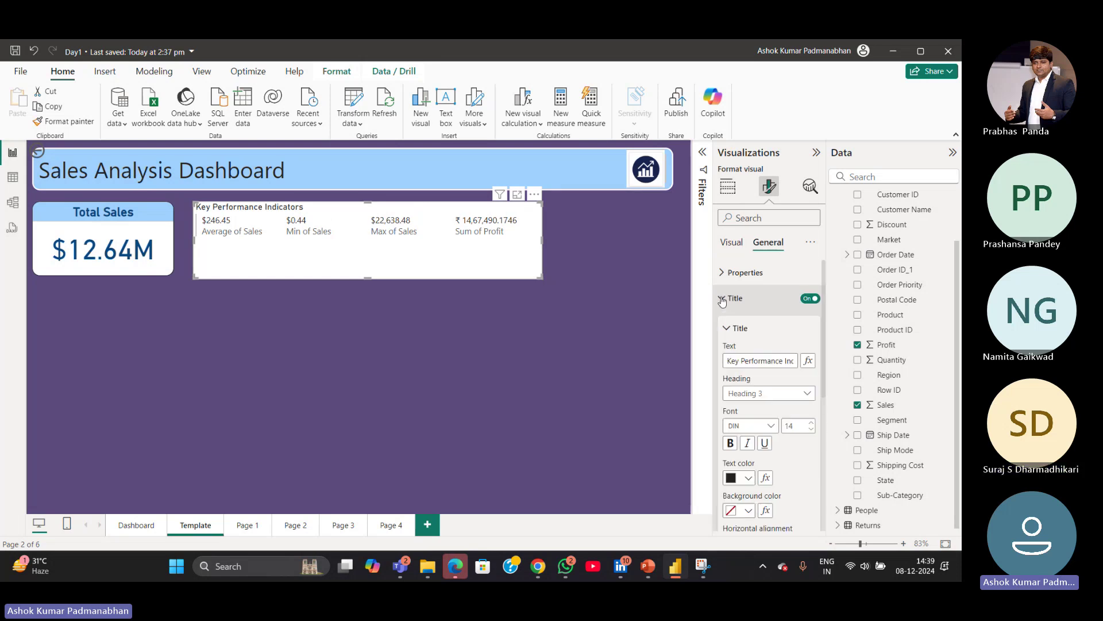
click(743, 360)
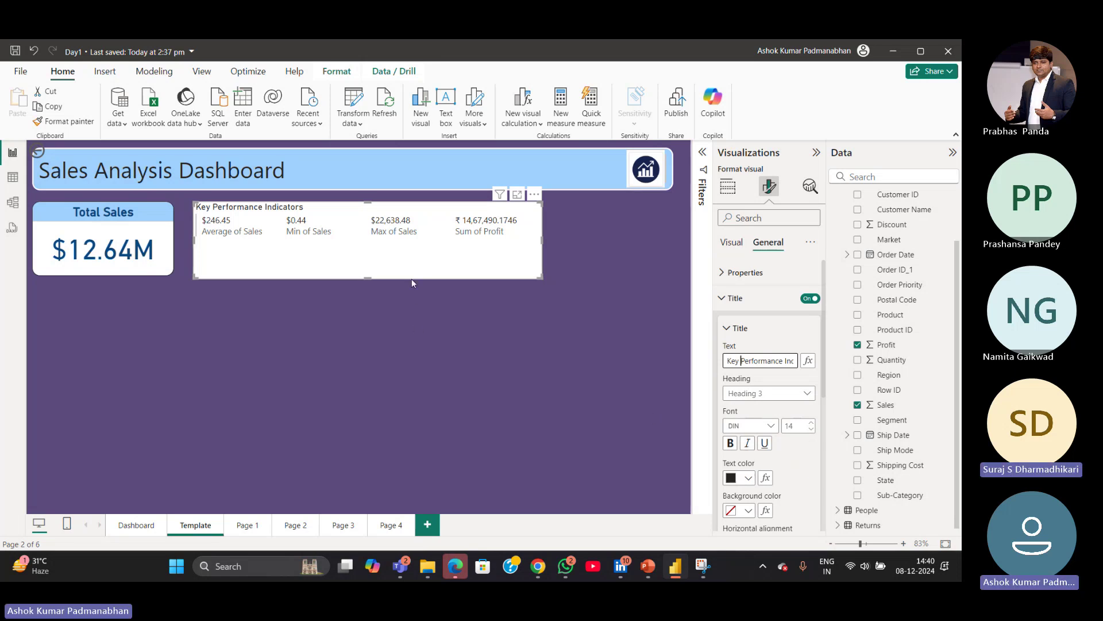
click(353, 356)
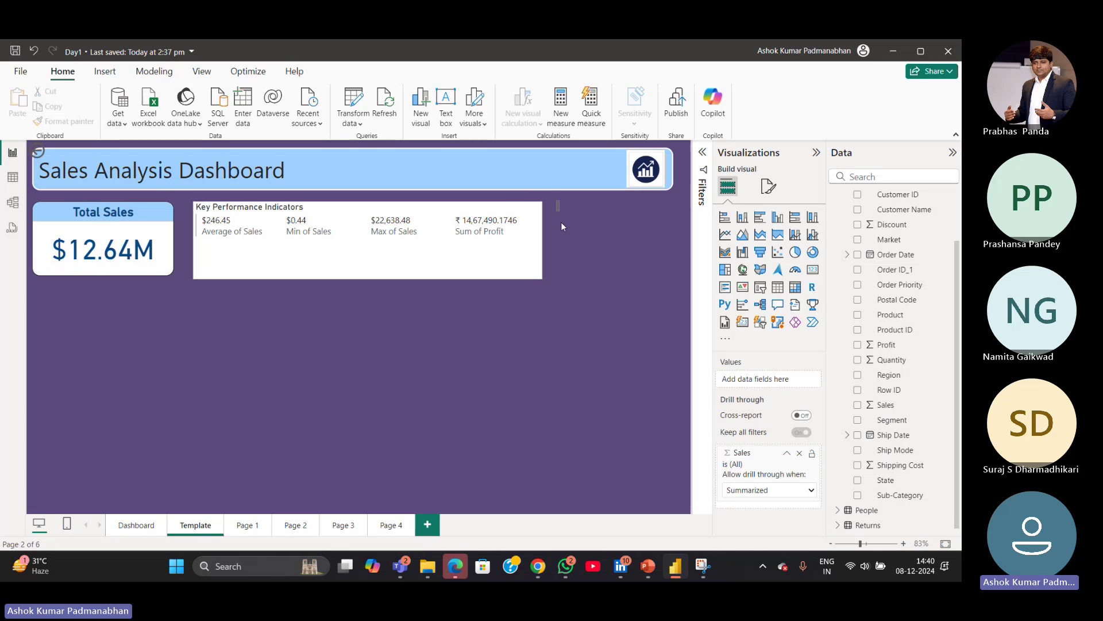
drag(556, 200, 175, 313)
drag(176, 315, 178, 317)
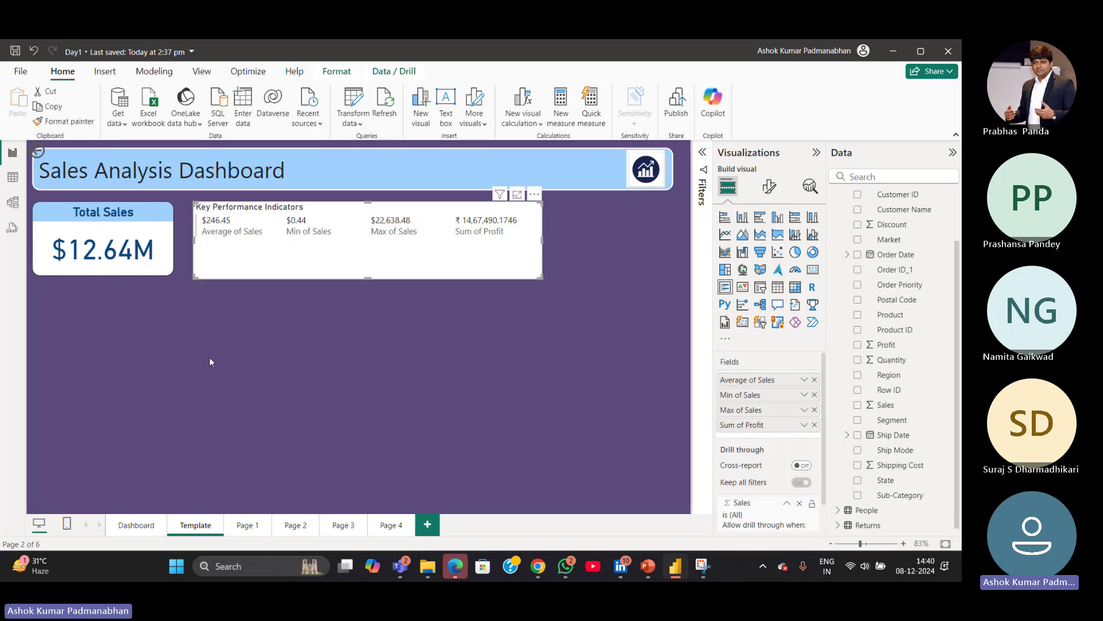
click(208, 358)
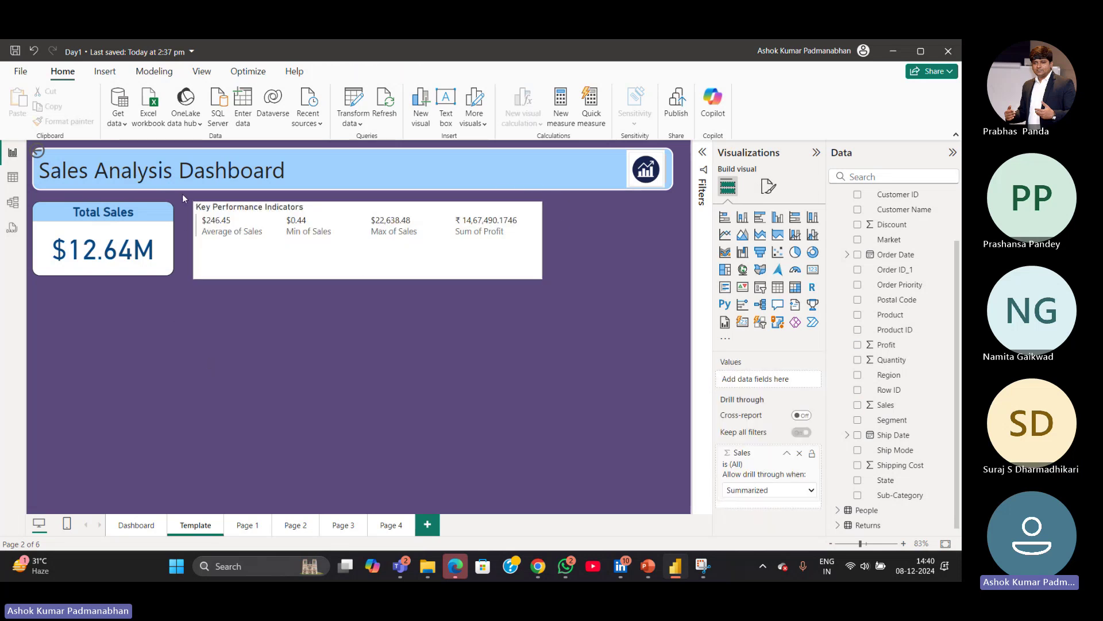
Copy the Total Sales card's formatting onto the Key Performance Indicators multi-row card with Format painter, and save the report.
drag(182, 194, 27, 280)
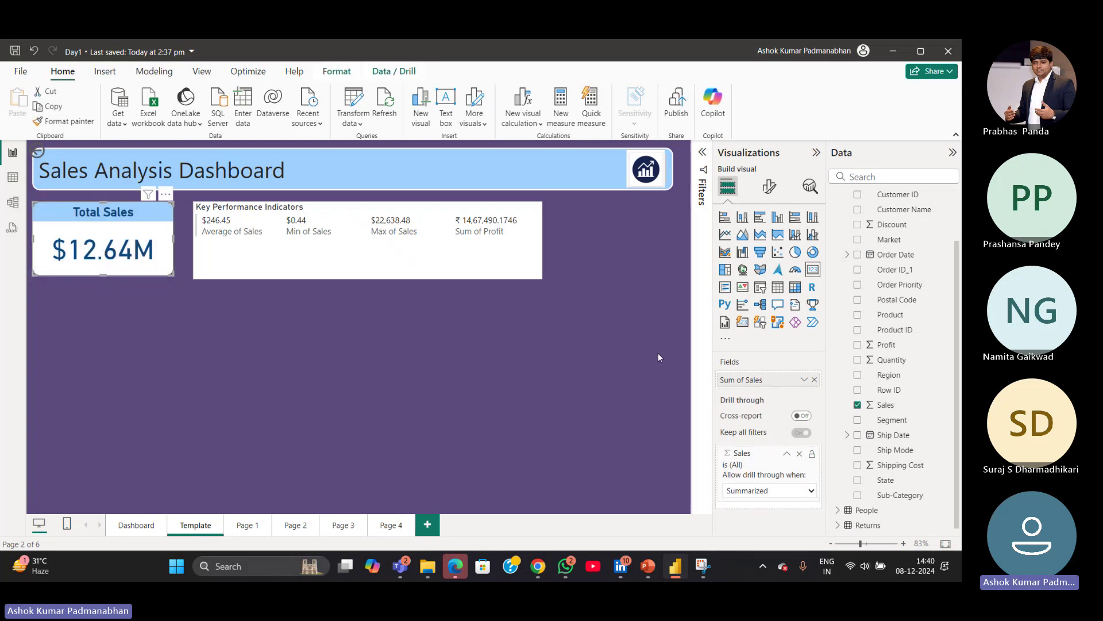
click(185, 375)
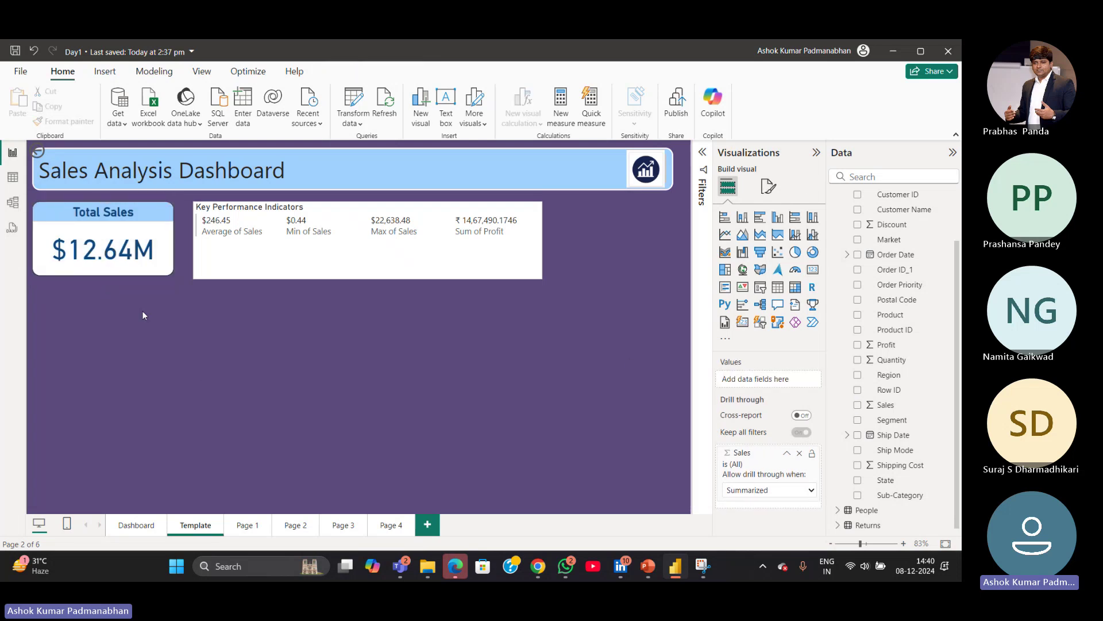
click(126, 274)
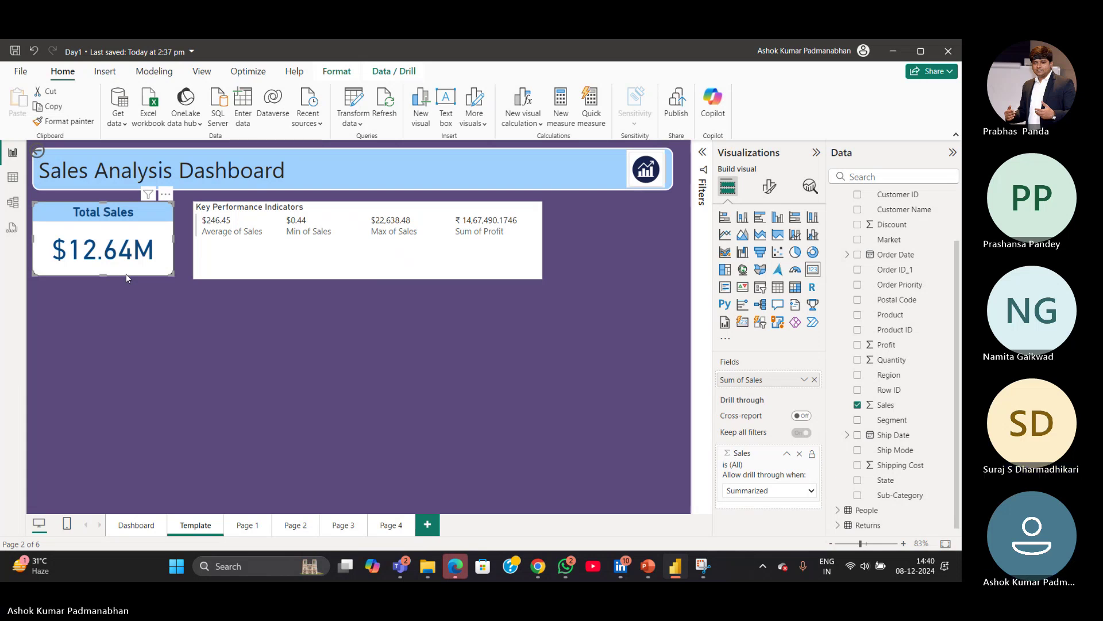
click(67, 122)
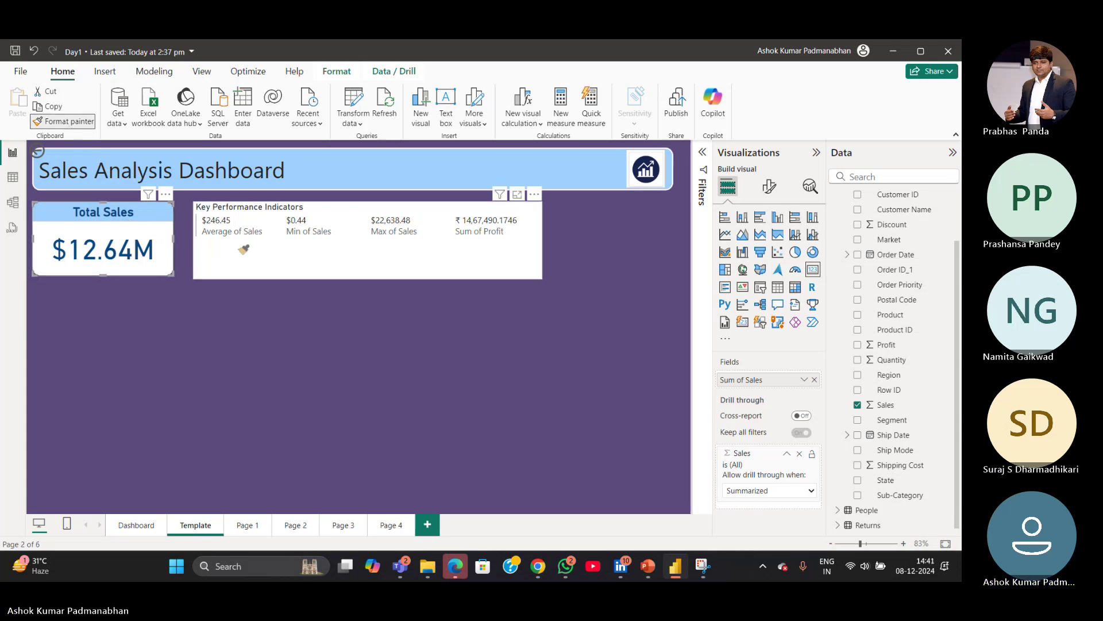
click(360, 253)
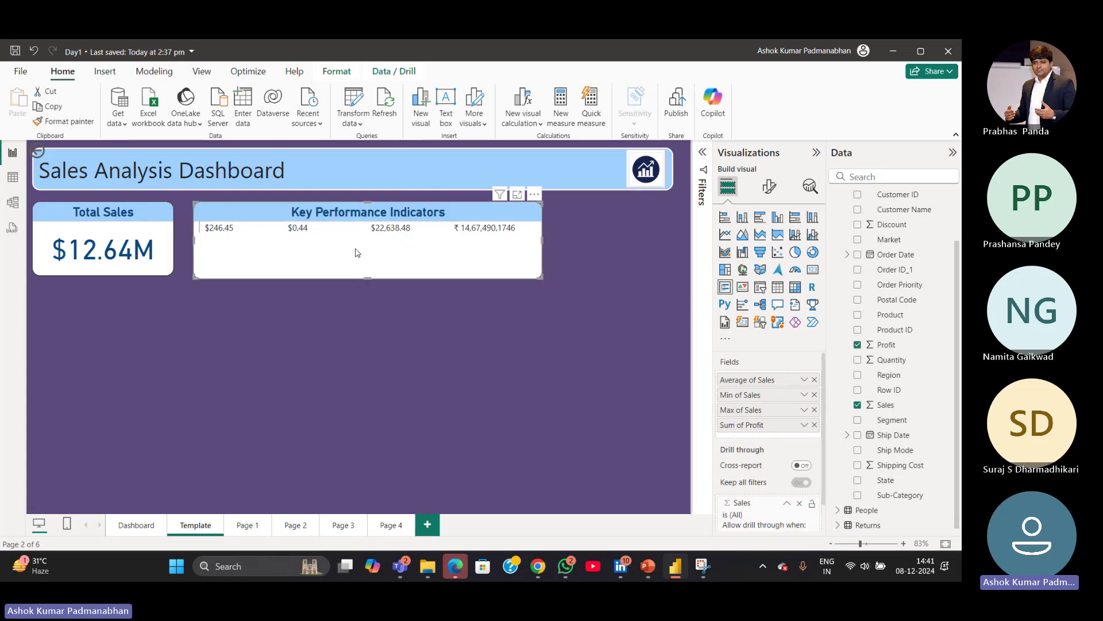
click(519, 354)
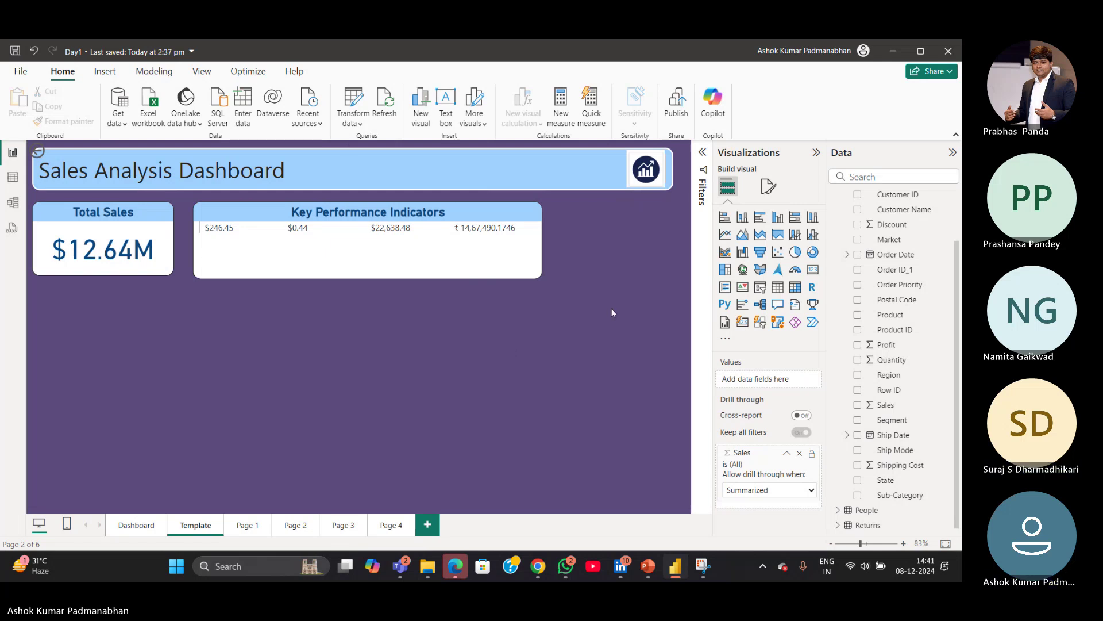
click(15, 51)
Undo the formatting copied onto the Key Performance Indicators card.
click(64, 272)
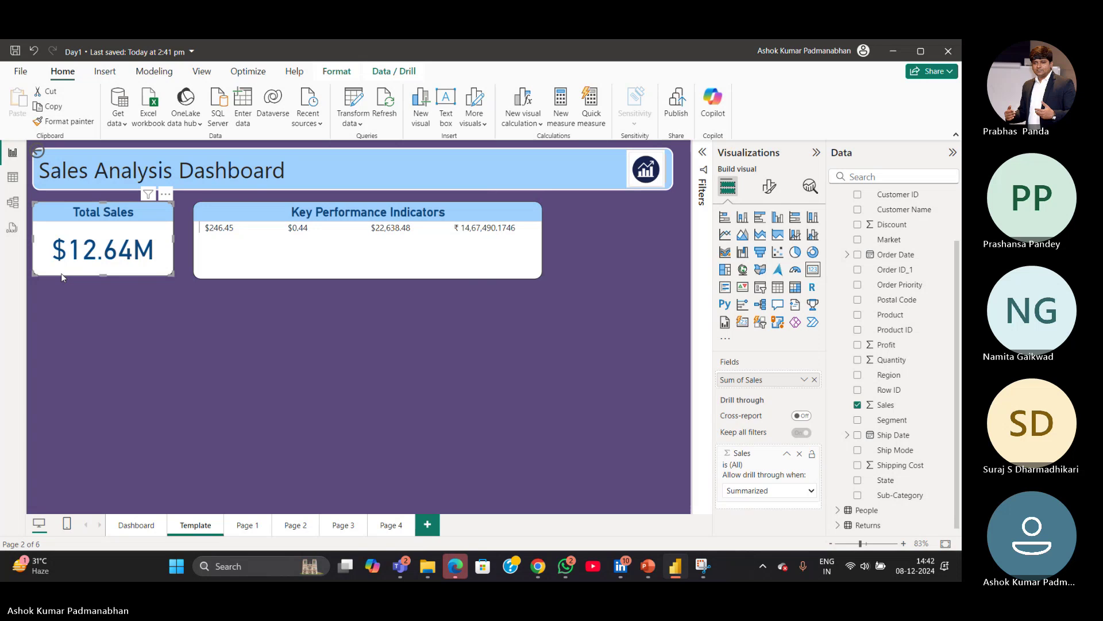
click(422, 277)
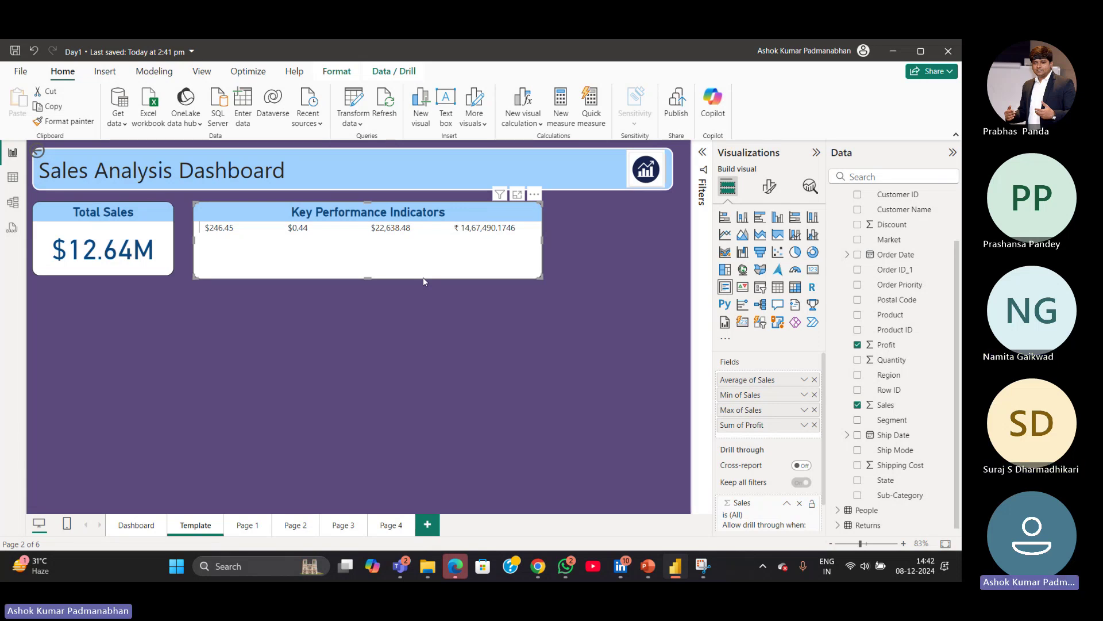
key(ctrl+z)
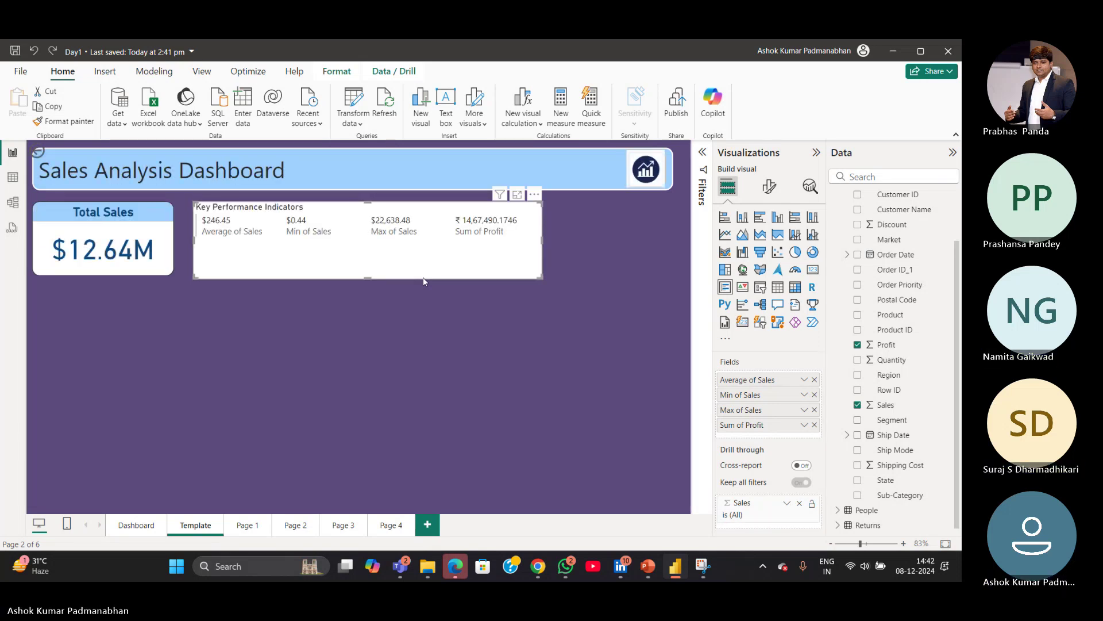
click(472, 369)
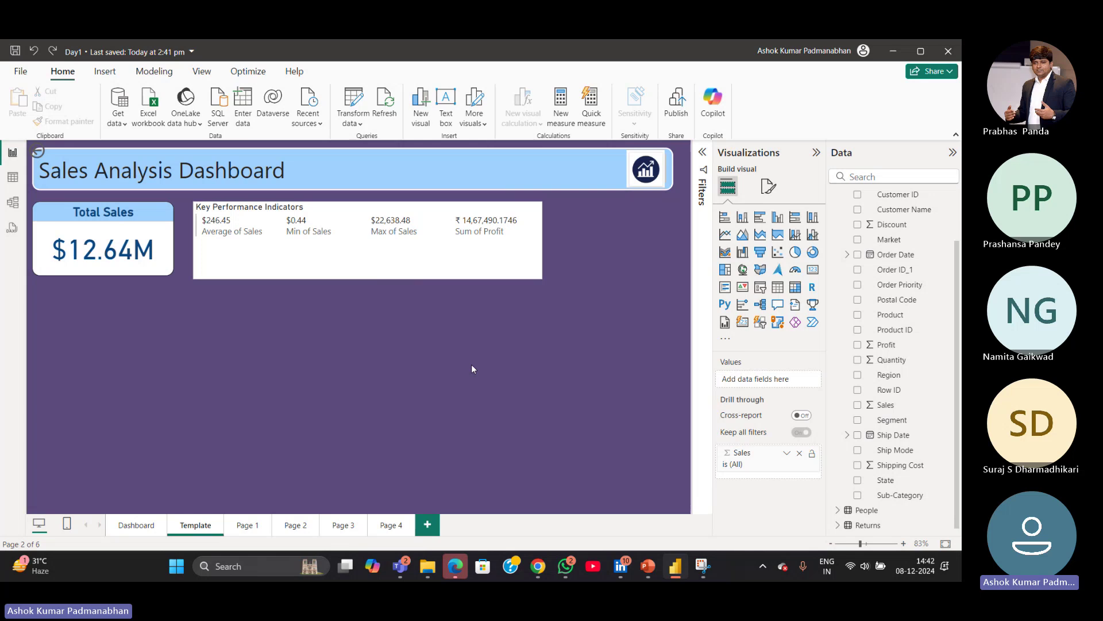
Reapply the Total Sales card's formatting to the Key Performance Indicators multi-row card using Format painter.
click(107, 275)
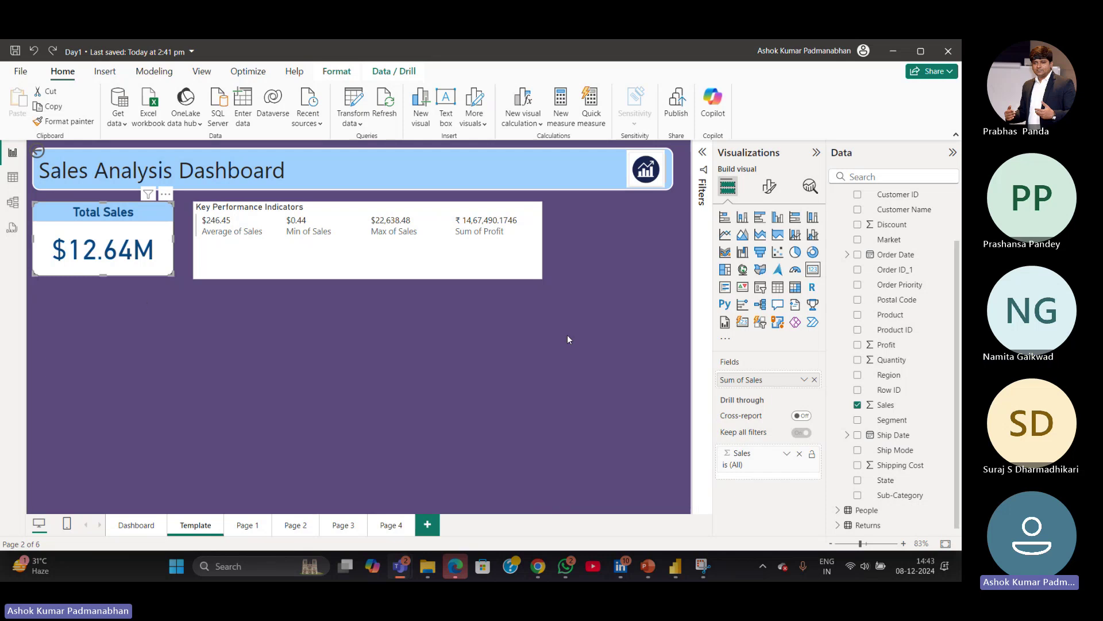
click(126, 343)
click(132, 274)
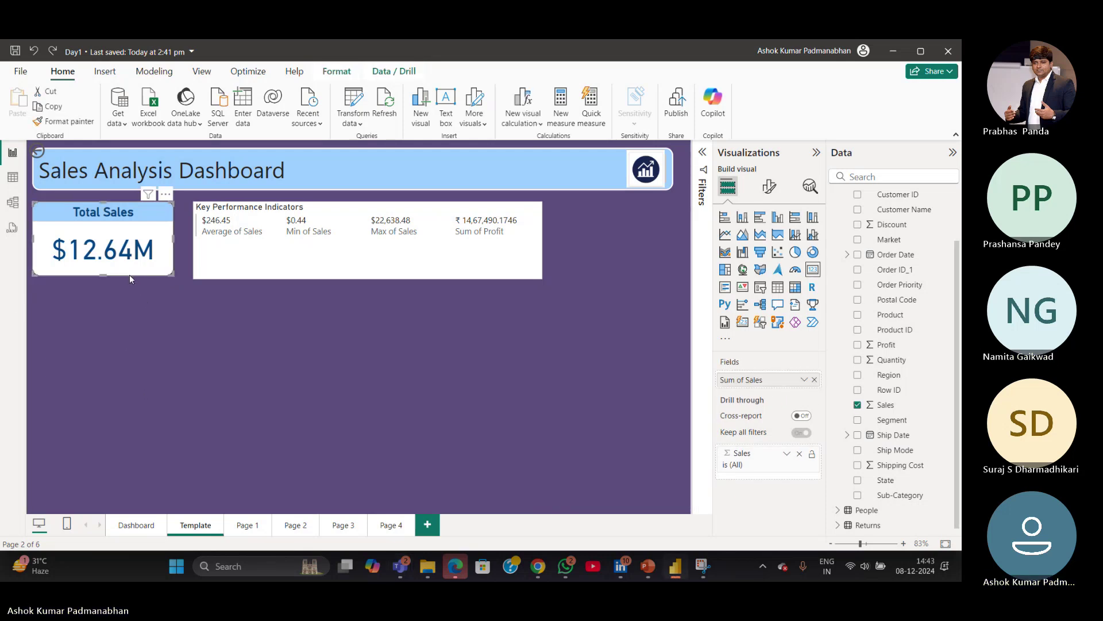
click(76, 127)
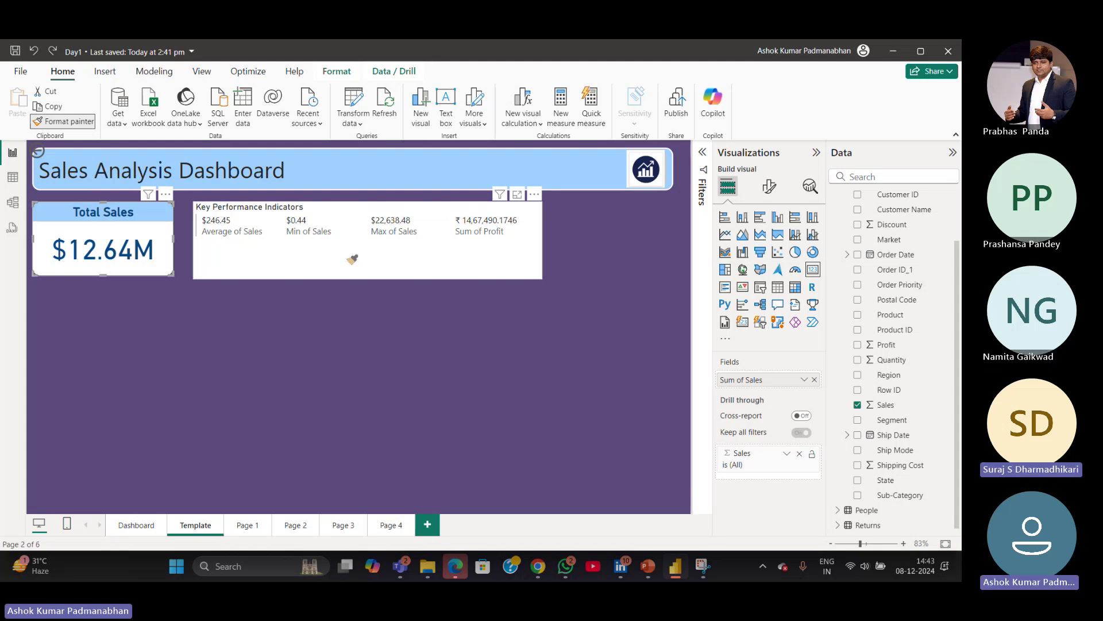
click(350, 258)
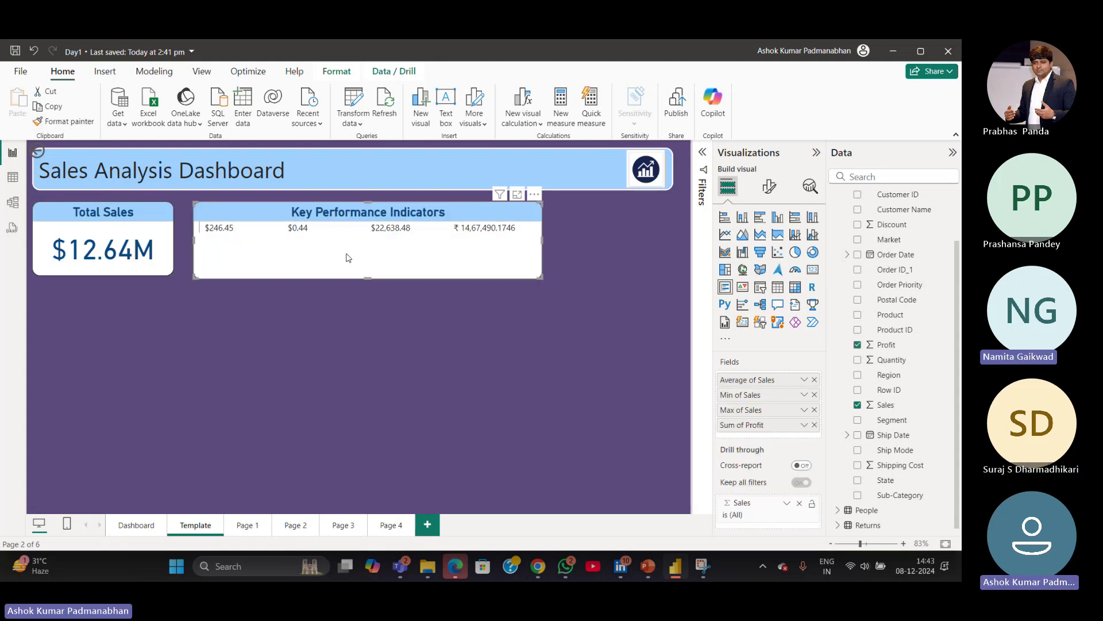
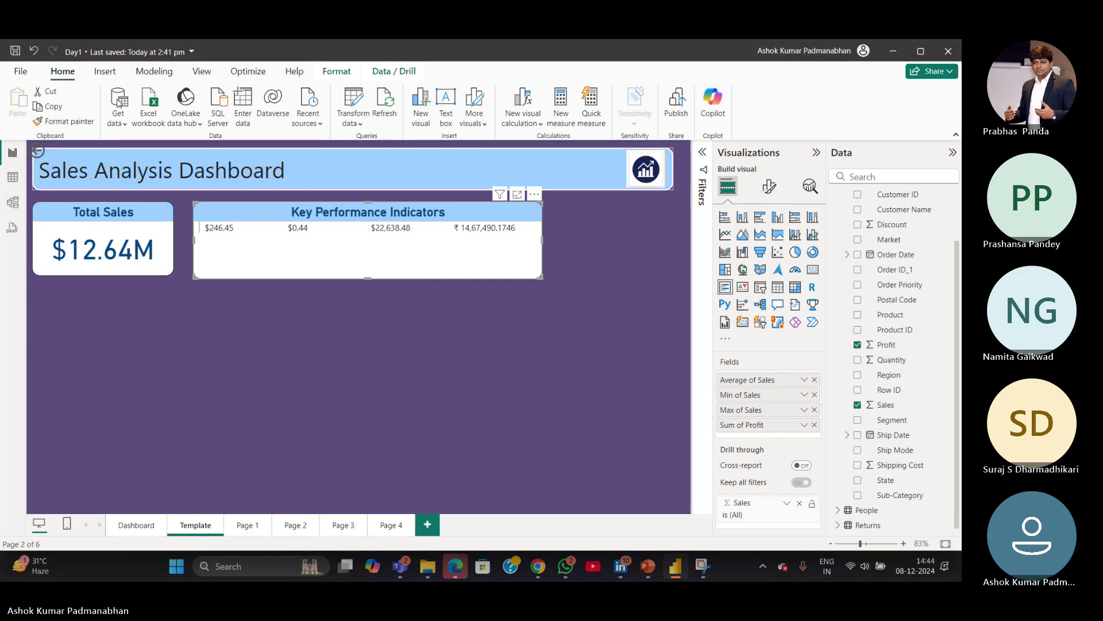
Examine the Total Sales card's data format, callout value, category label and size settings.
click(118, 275)
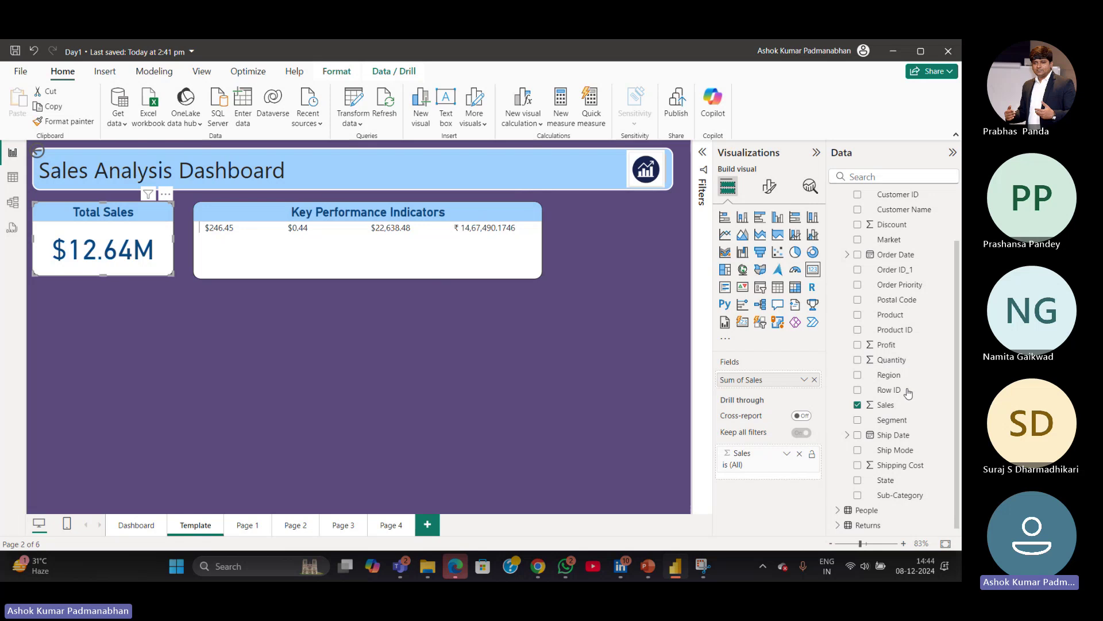
click(770, 186)
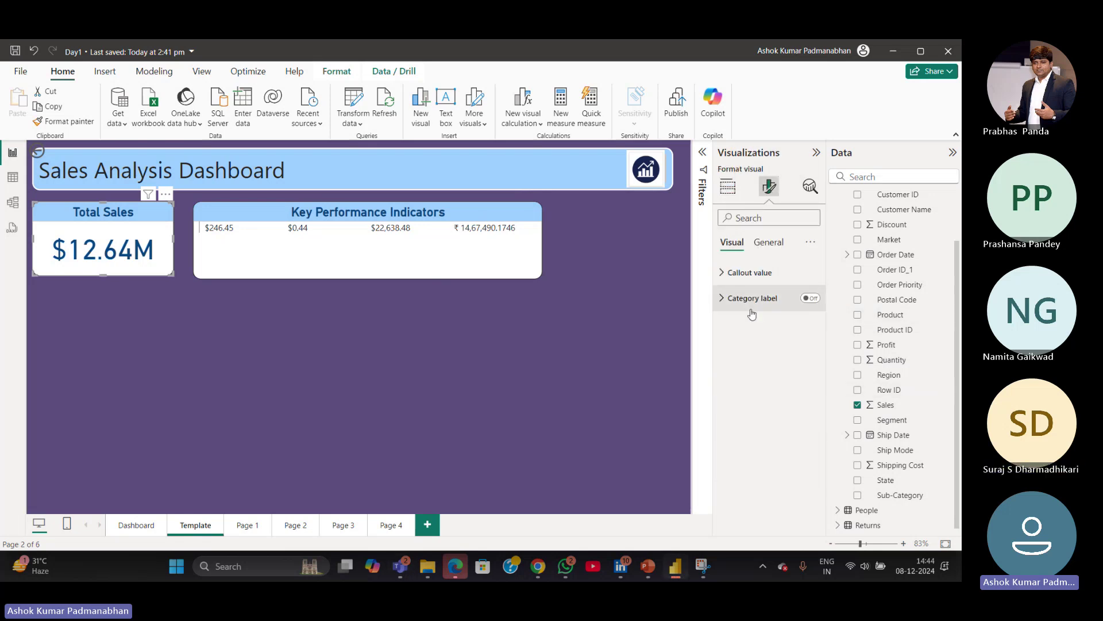
click(770, 243)
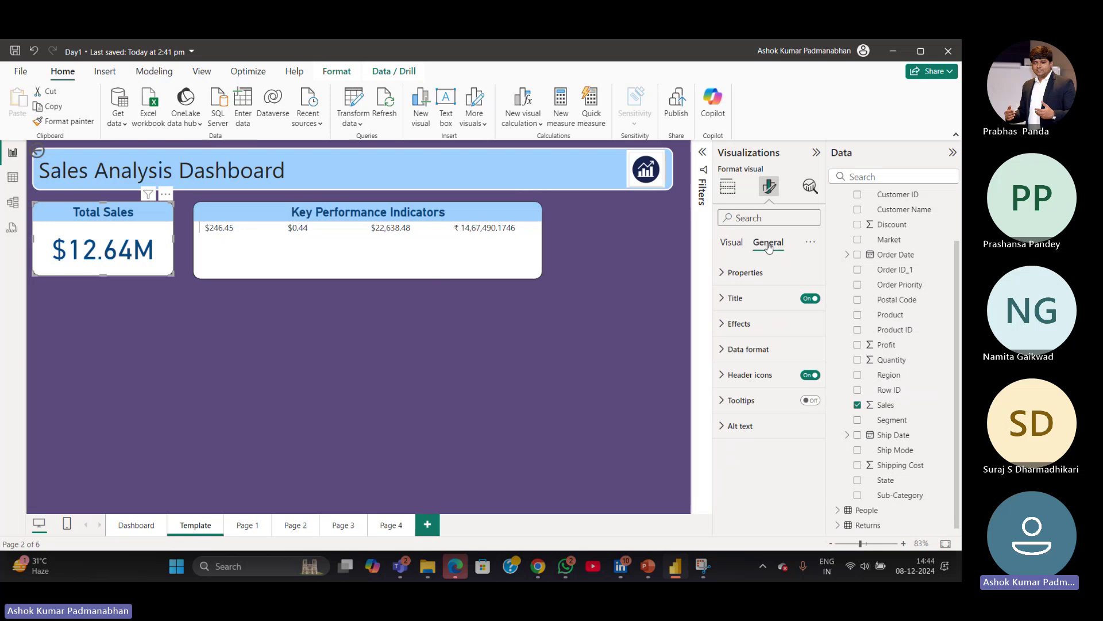
click(722, 350)
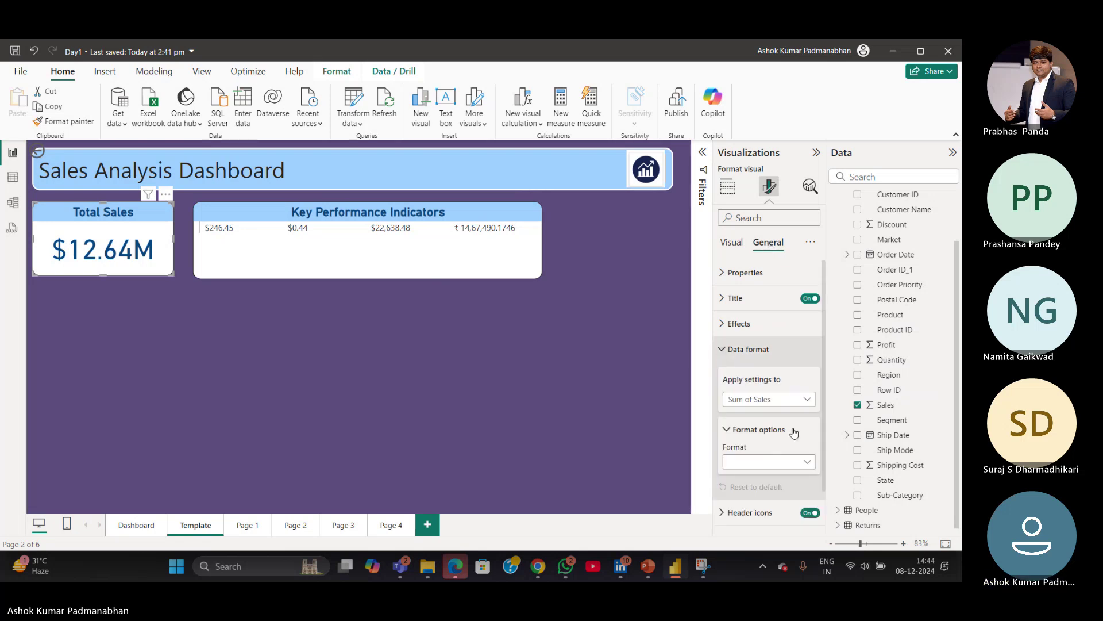
click(807, 465)
click(806, 466)
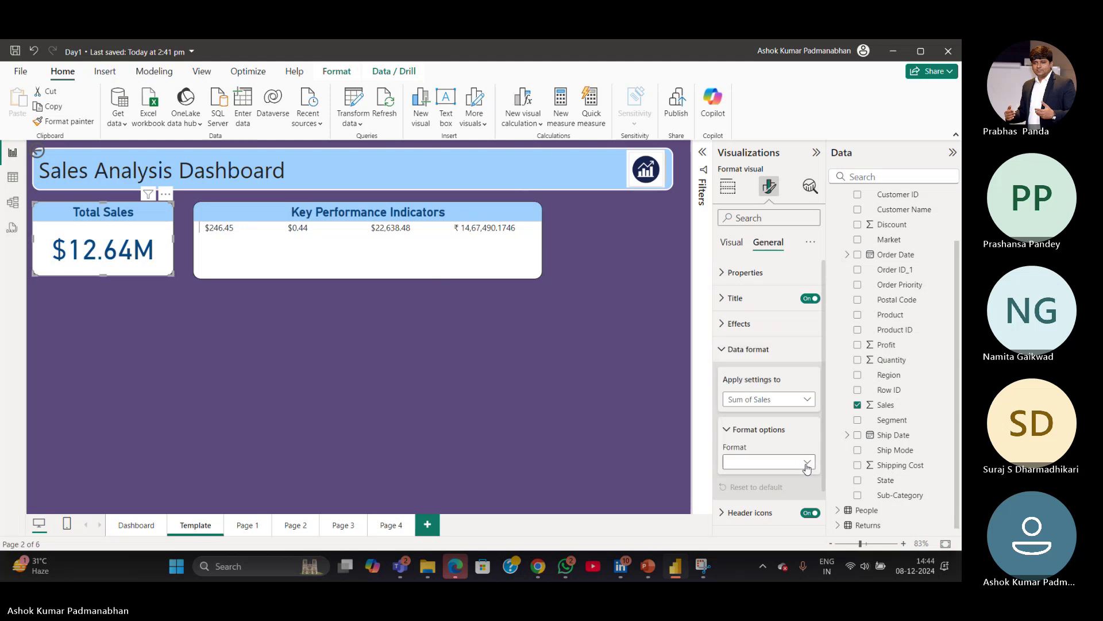
click(727, 352)
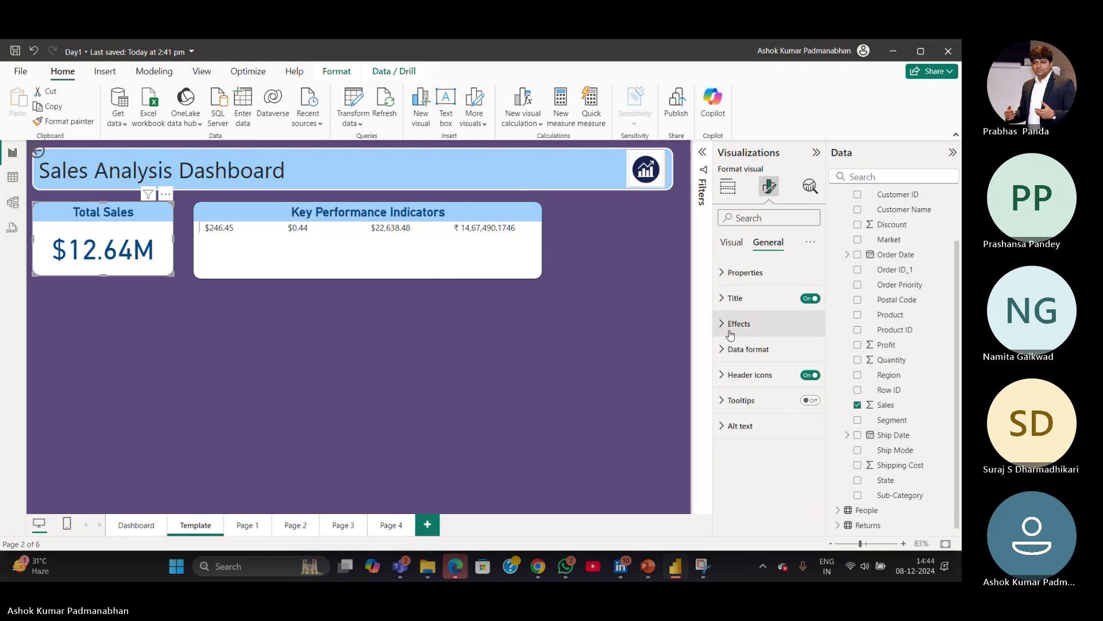
click(731, 242)
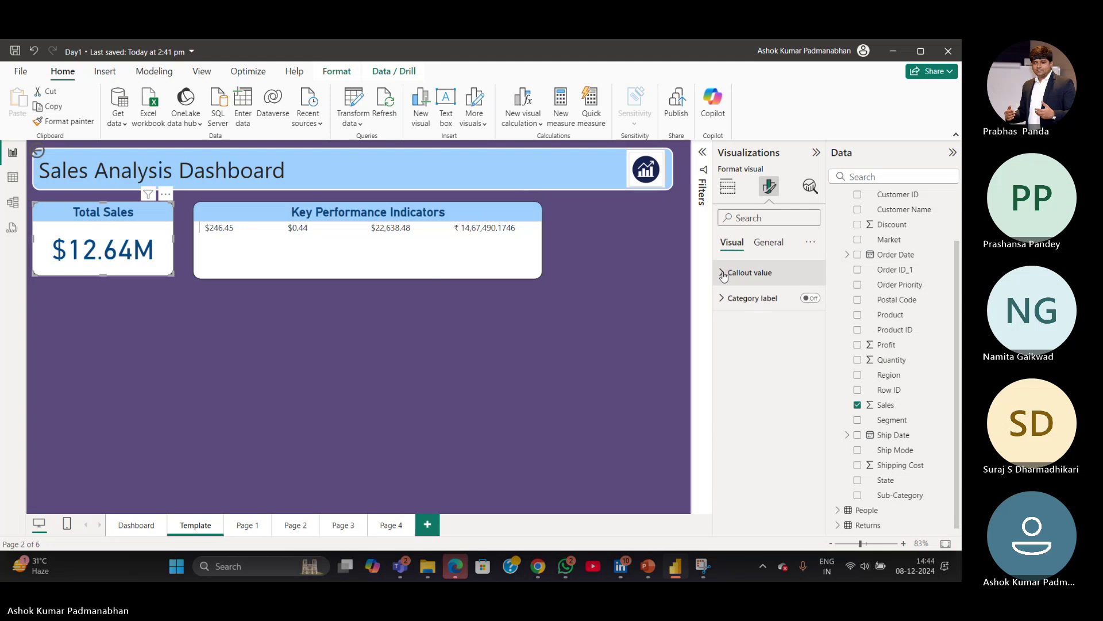
click(724, 273)
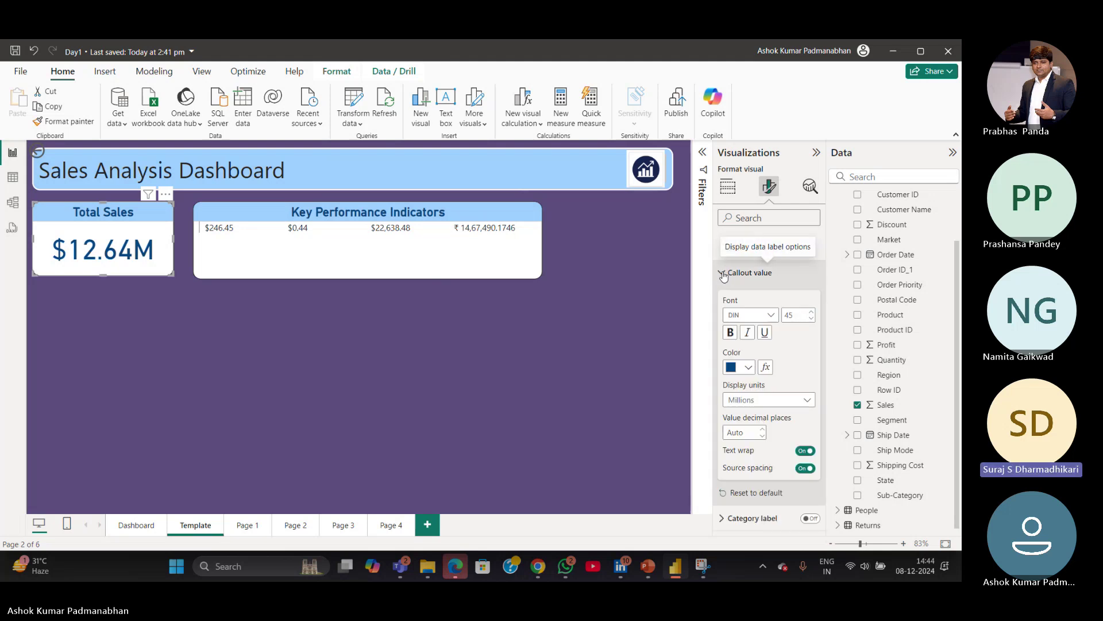
click(723, 273)
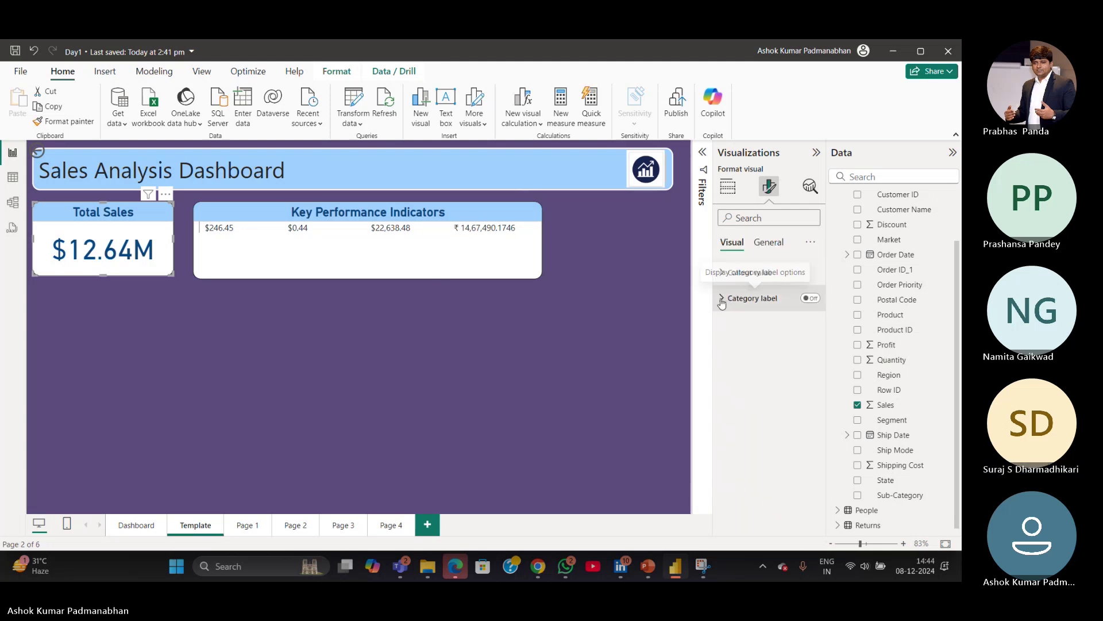
click(722, 299)
click(722, 300)
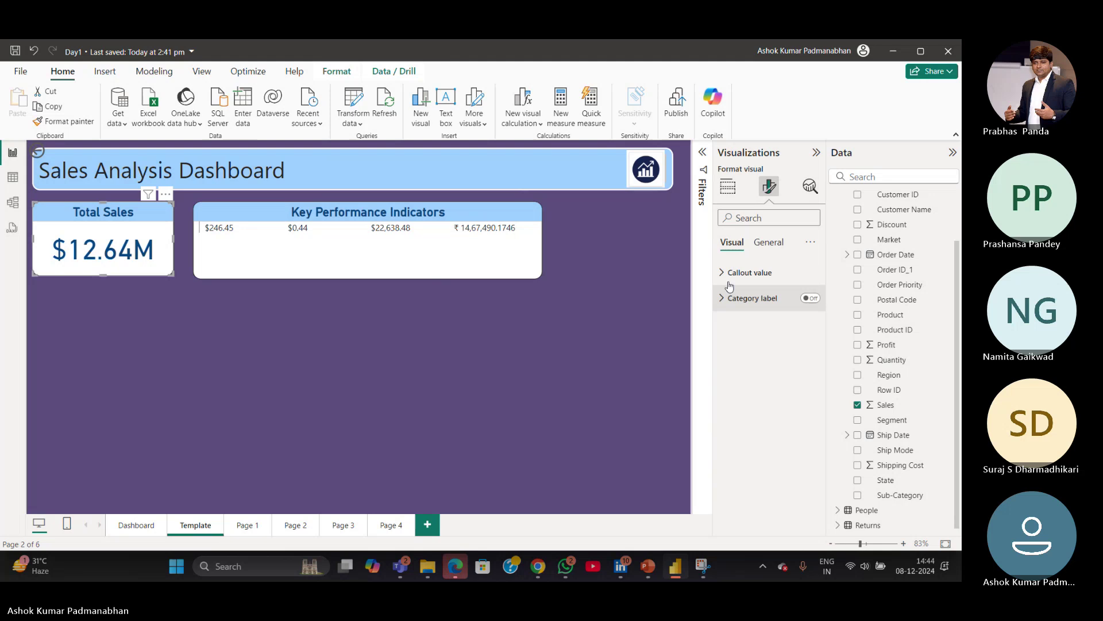
click(765, 219)
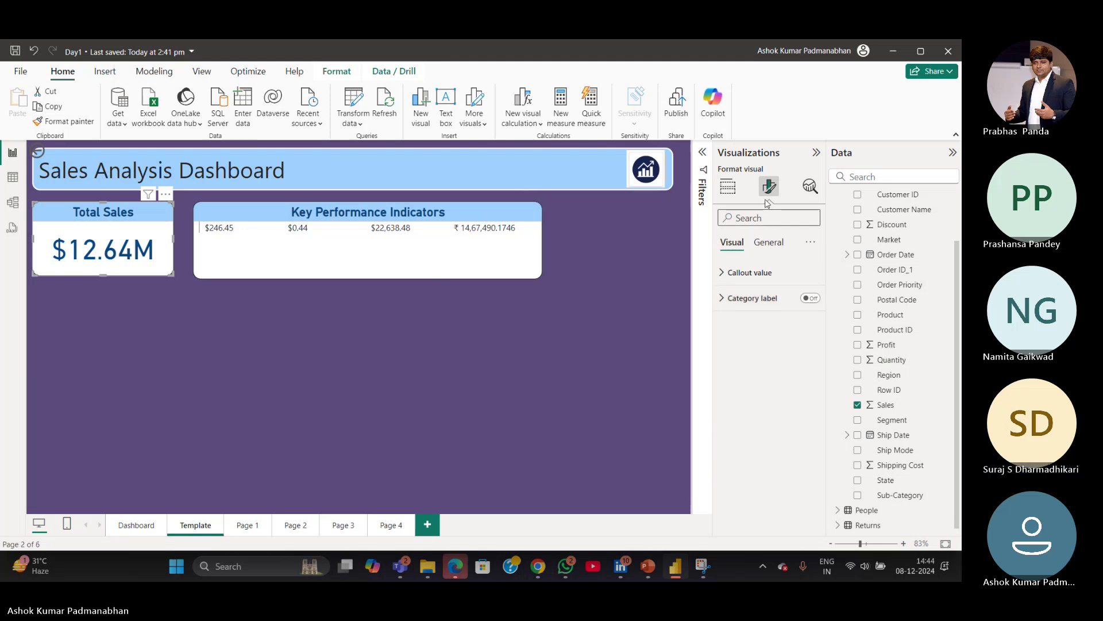
click(772, 243)
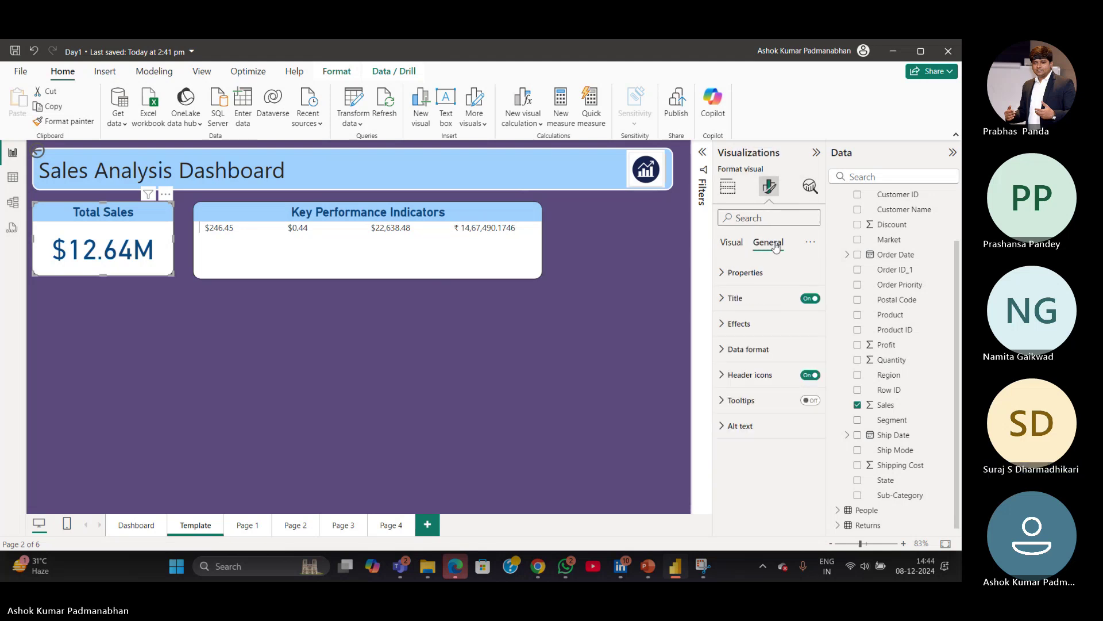
click(747, 278)
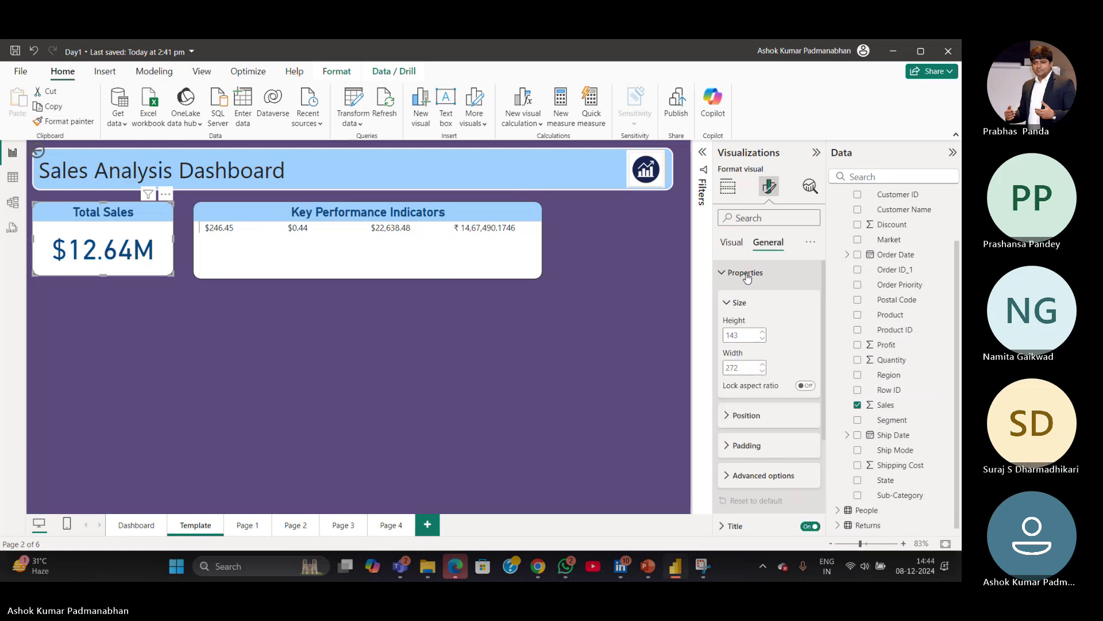
click(747, 274)
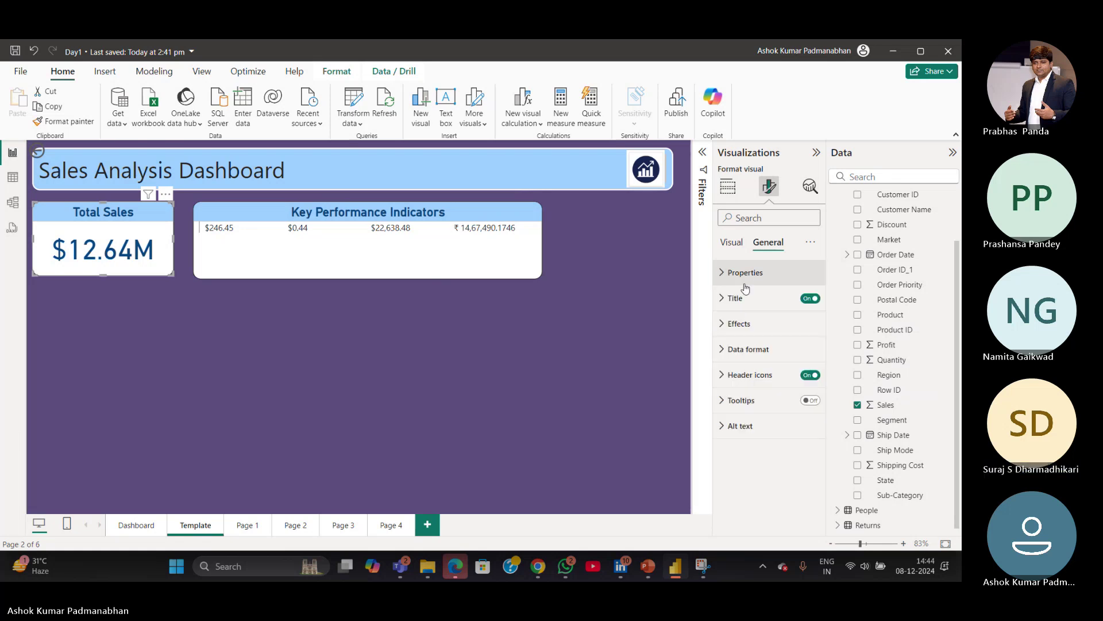
Set the Total Sales card's background to the lightest grey theme colour and turn on its shadow.
click(724, 325)
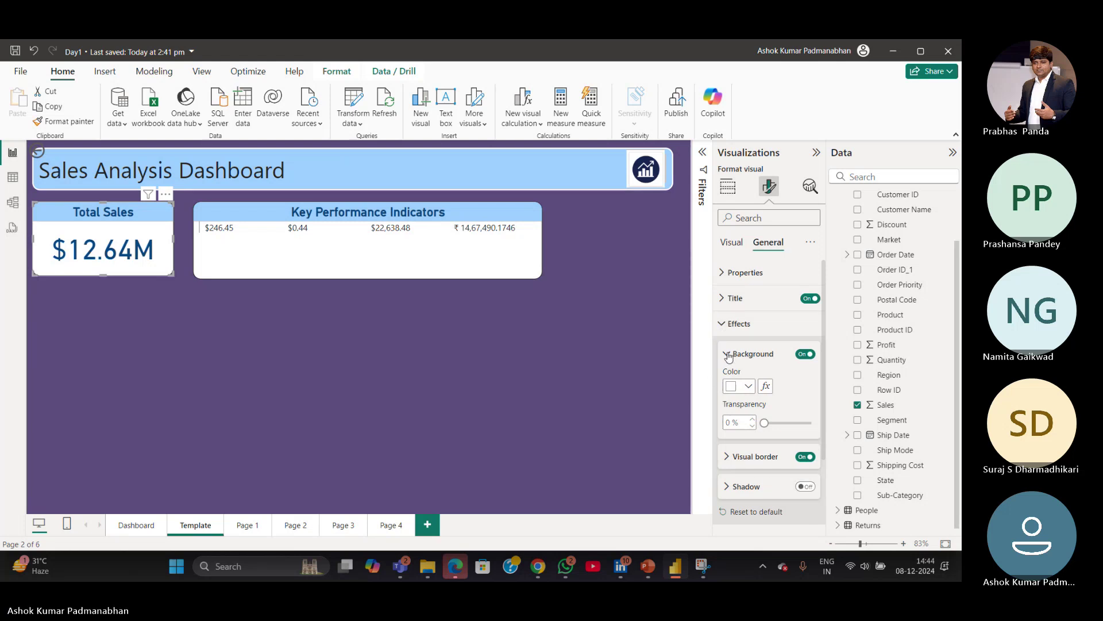
click(749, 388)
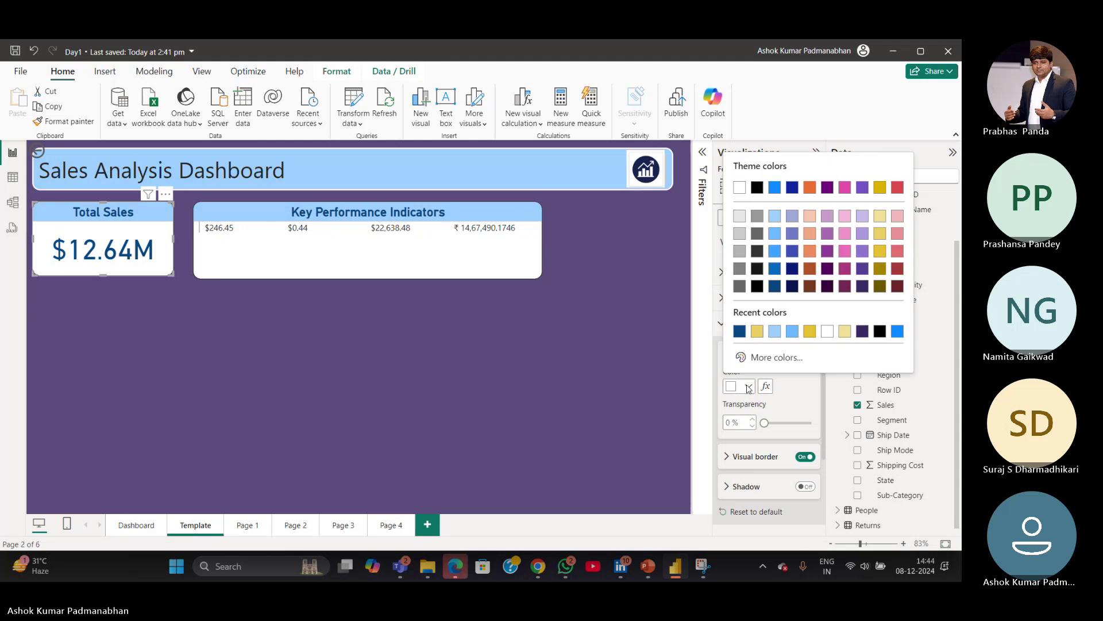
click(739, 215)
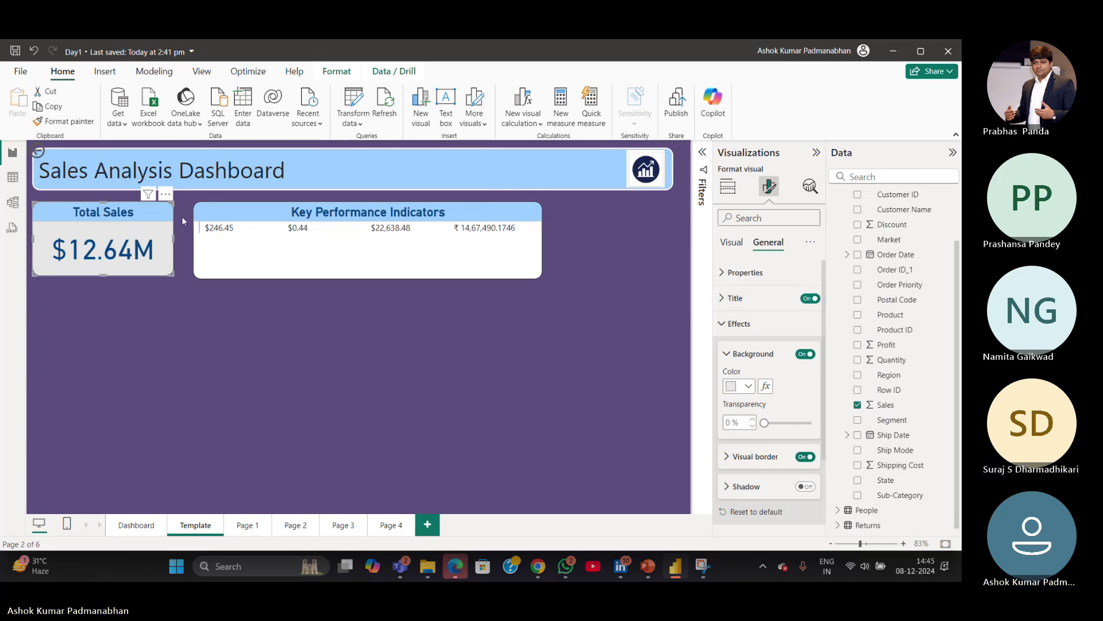
click(749, 386)
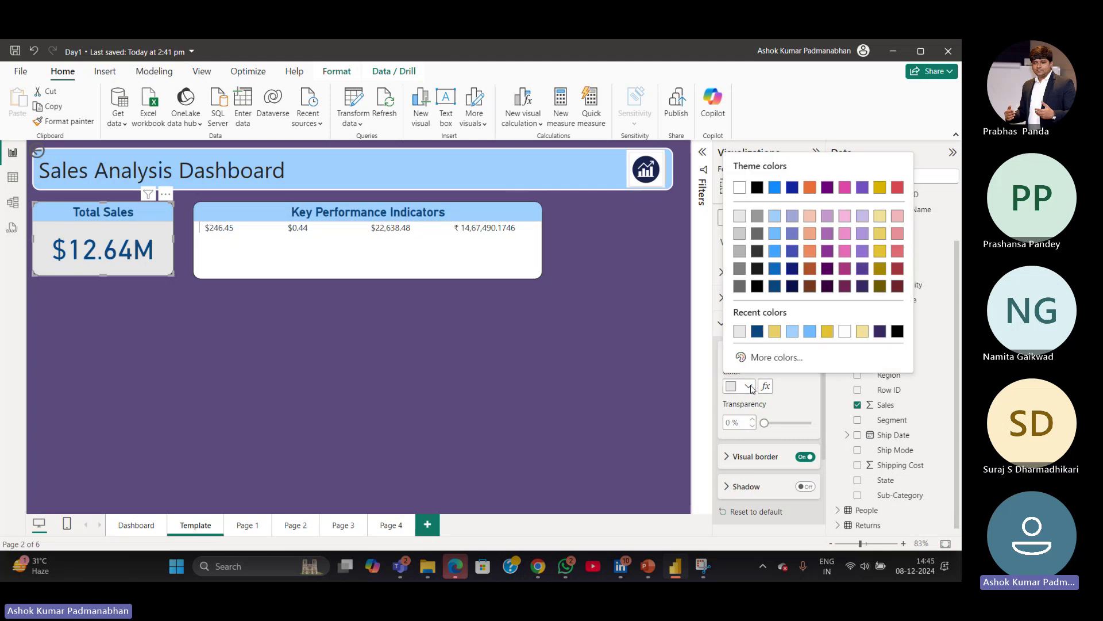
click(740, 218)
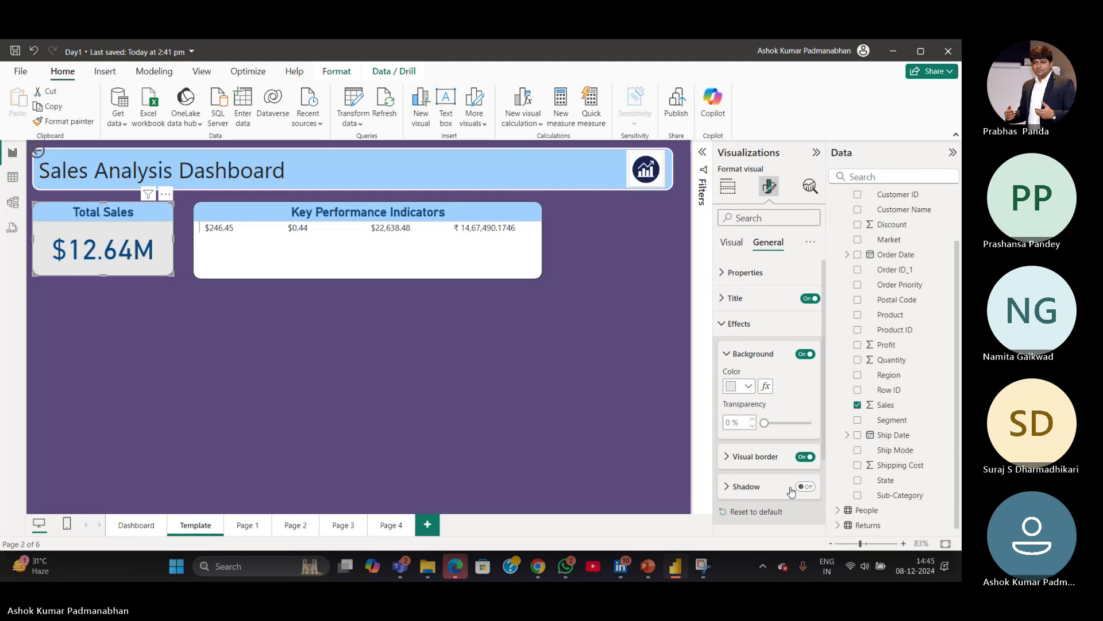
click(809, 487)
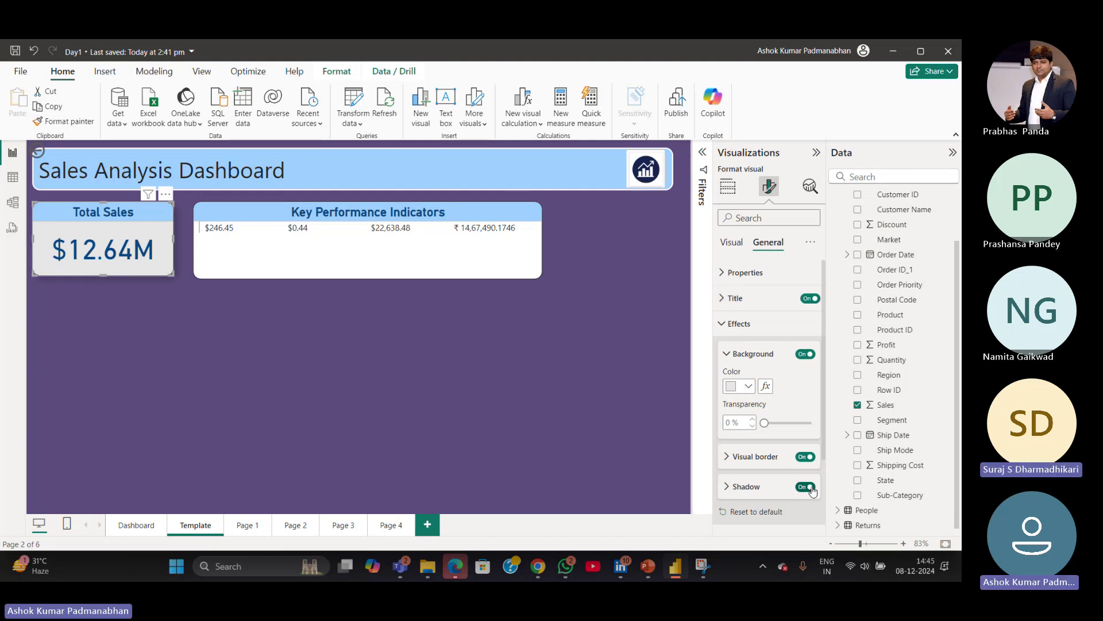
Set the Total Sales card's shadow offset to Inside.
click(729, 486)
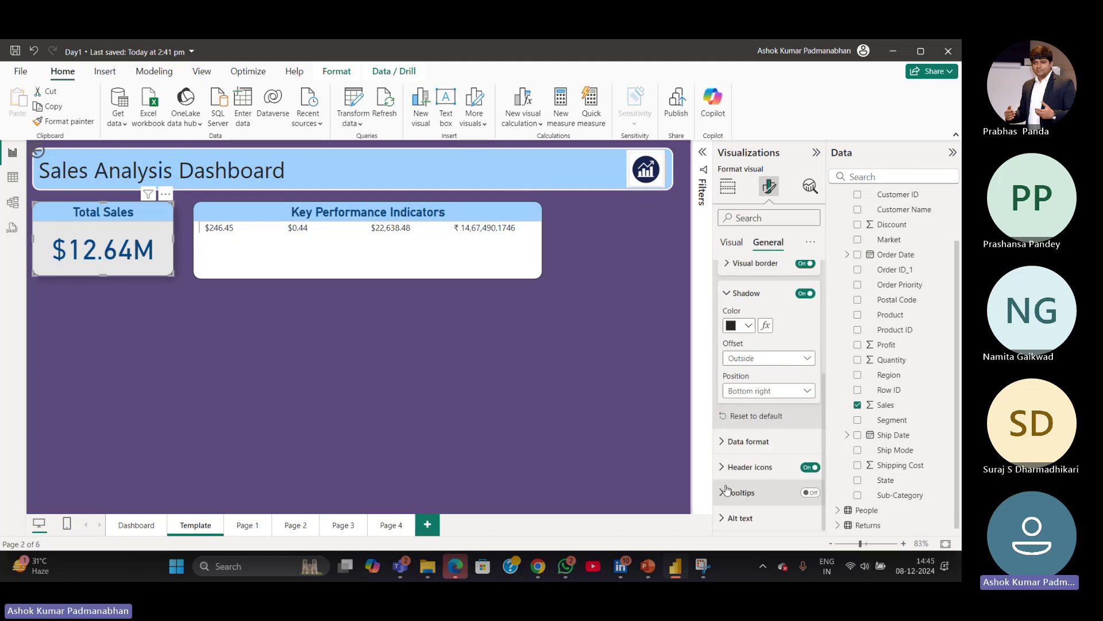
click(808, 392)
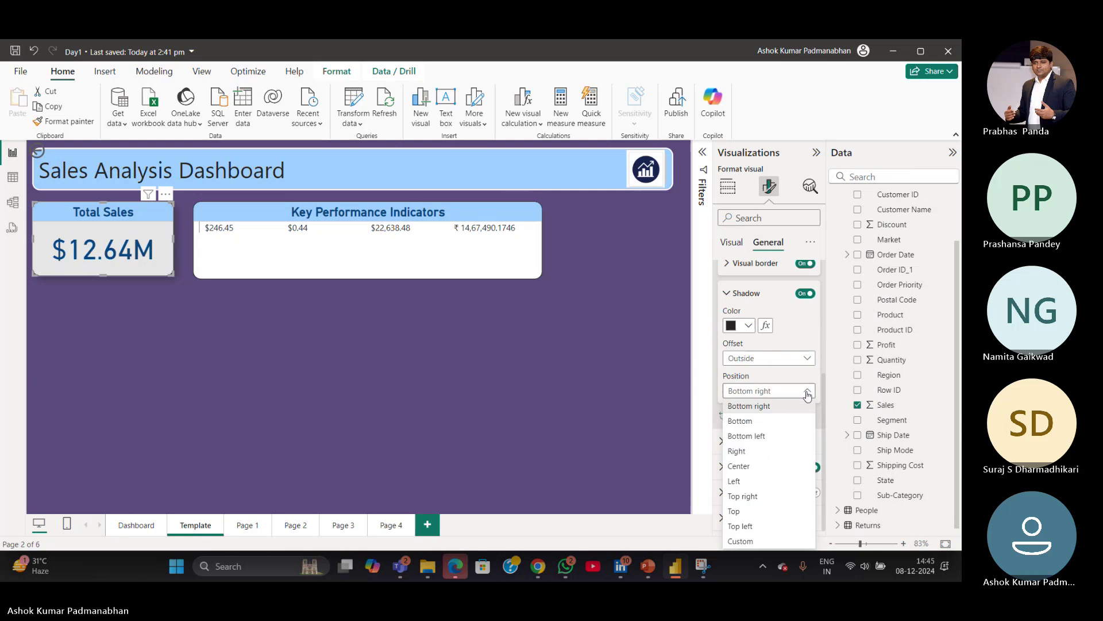
click(807, 391)
click(805, 358)
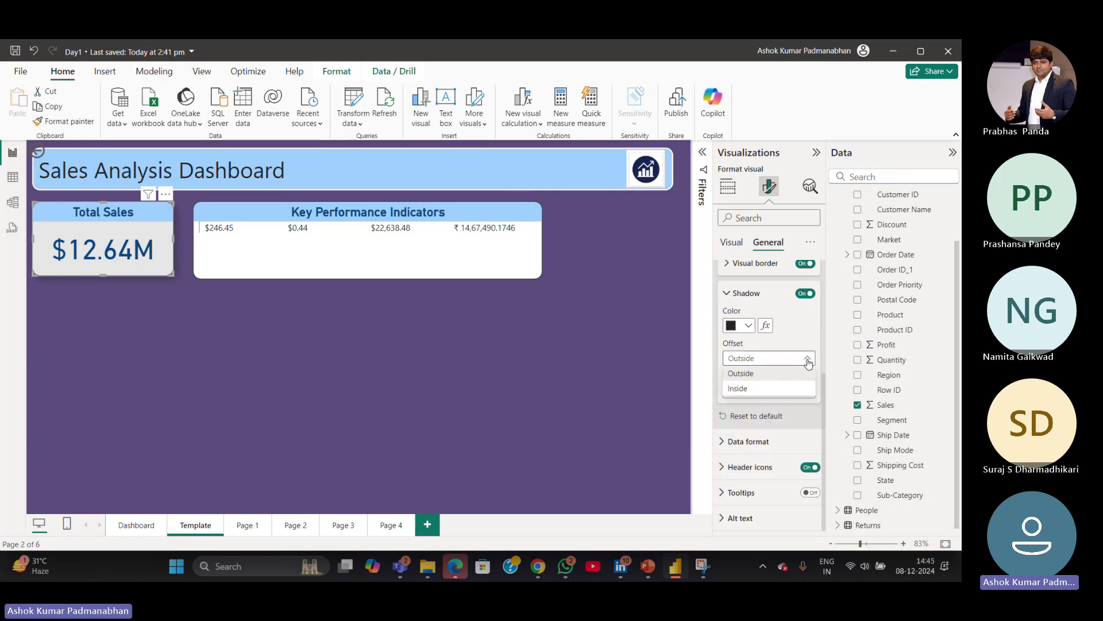
click(795, 388)
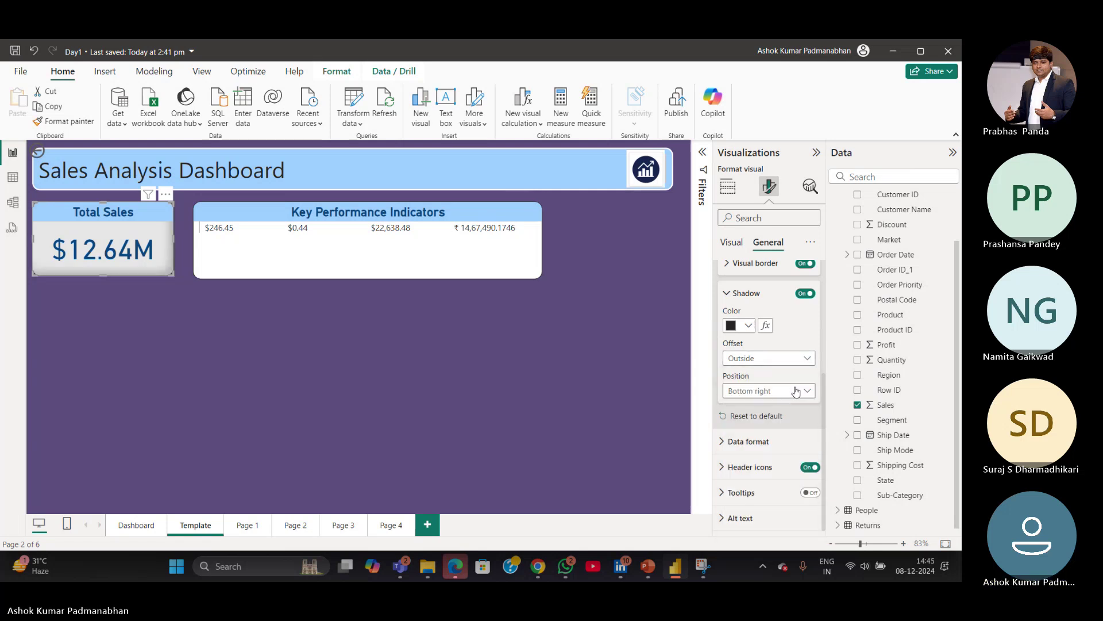
click(442, 418)
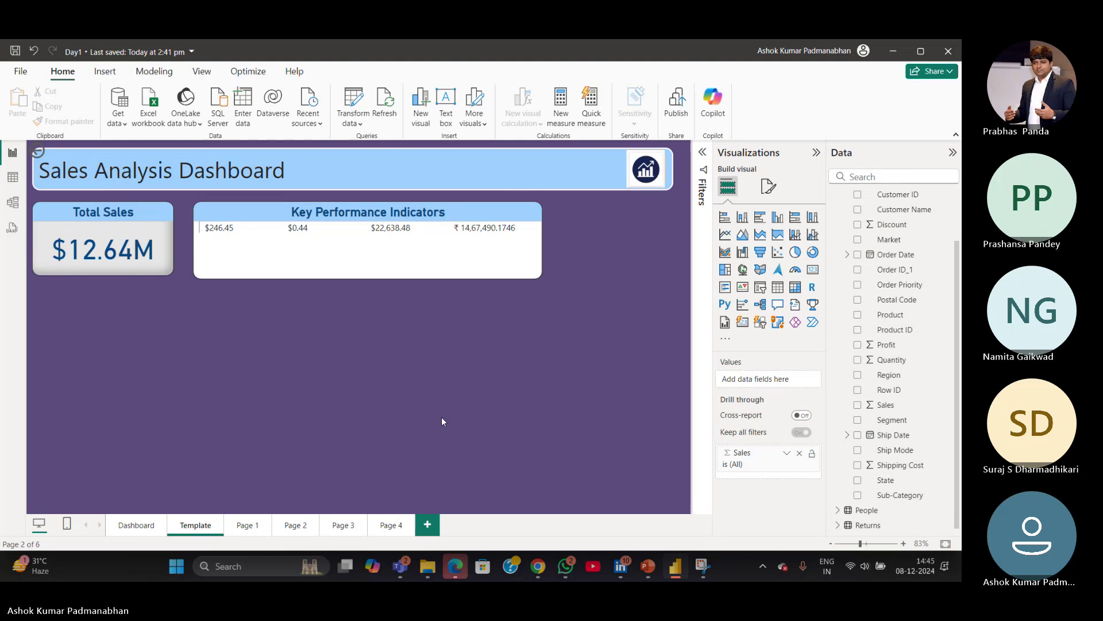
Examine the Total Sales card's shadow effect settings, including the offset choices.
click(169, 274)
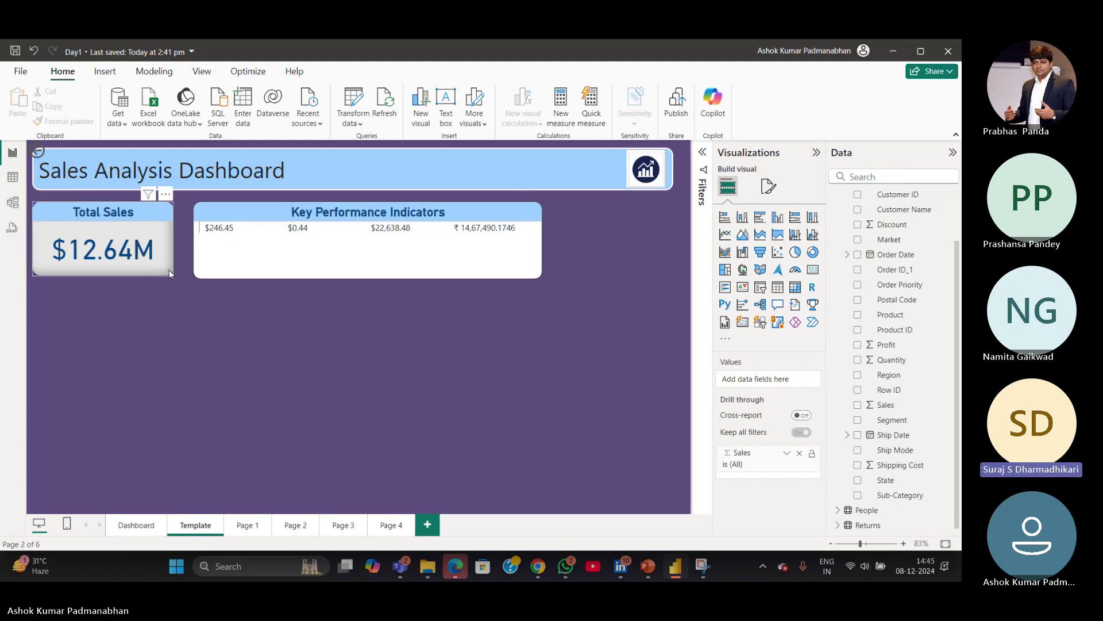
click(769, 187)
click(768, 242)
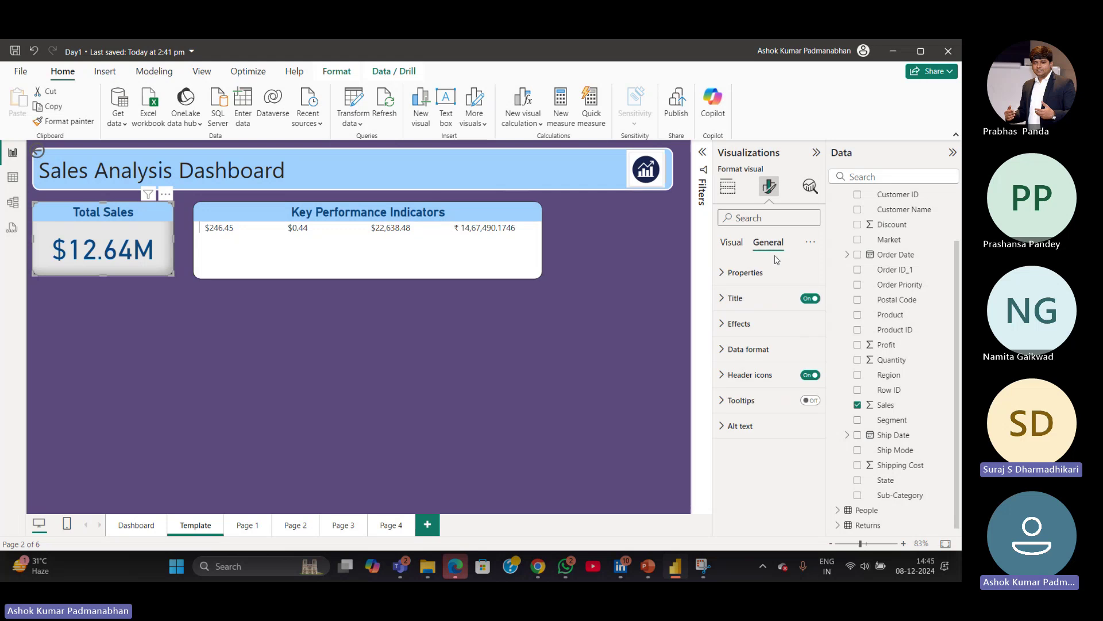
click(725, 323)
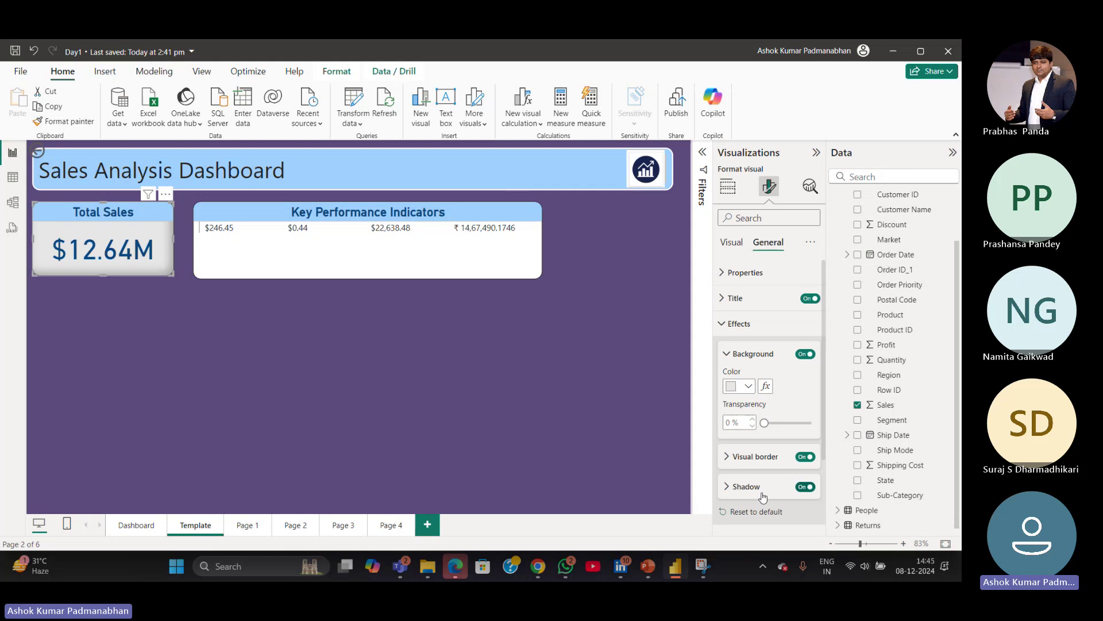
click(728, 488)
scroll(729, 492, down, 4)
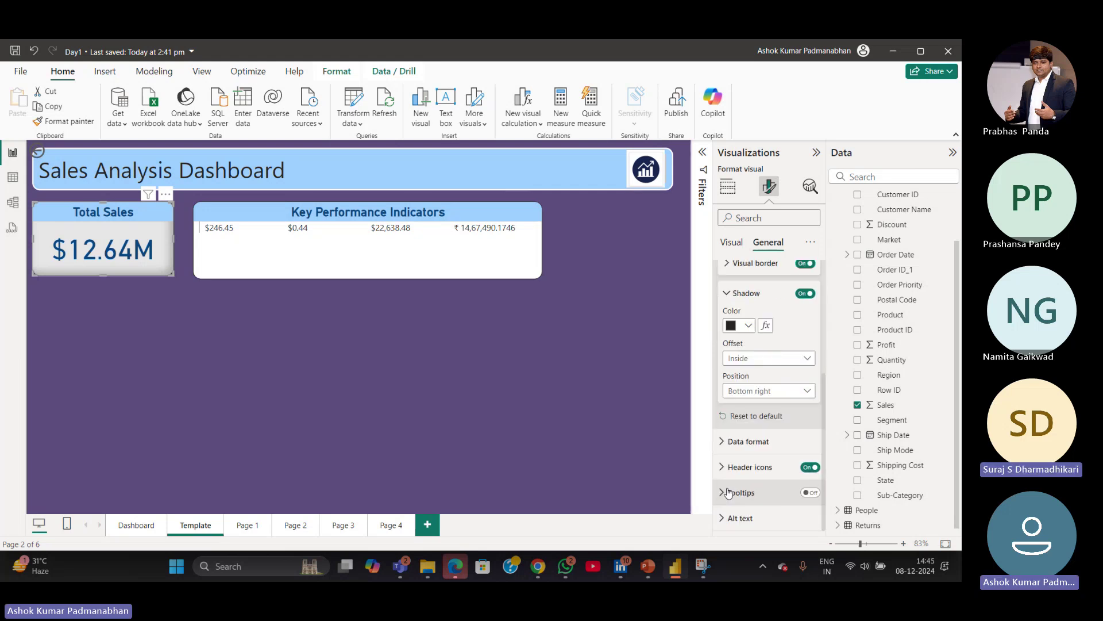
click(809, 359)
click(809, 359)
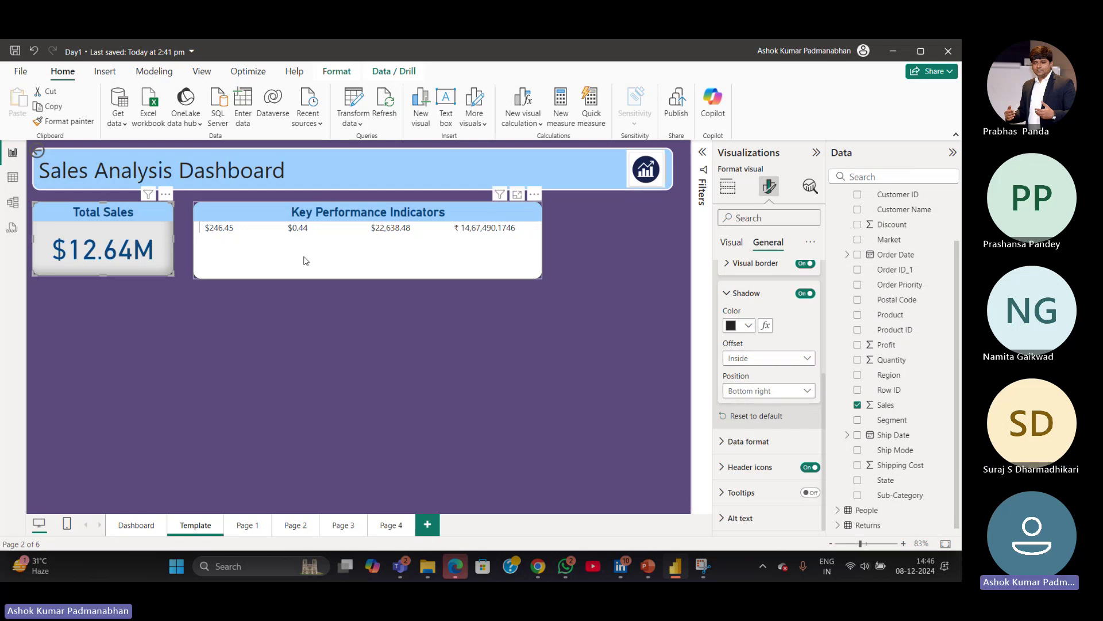
Turn on the category labels of the Key Performance Indicators multi-row card.
click(328, 279)
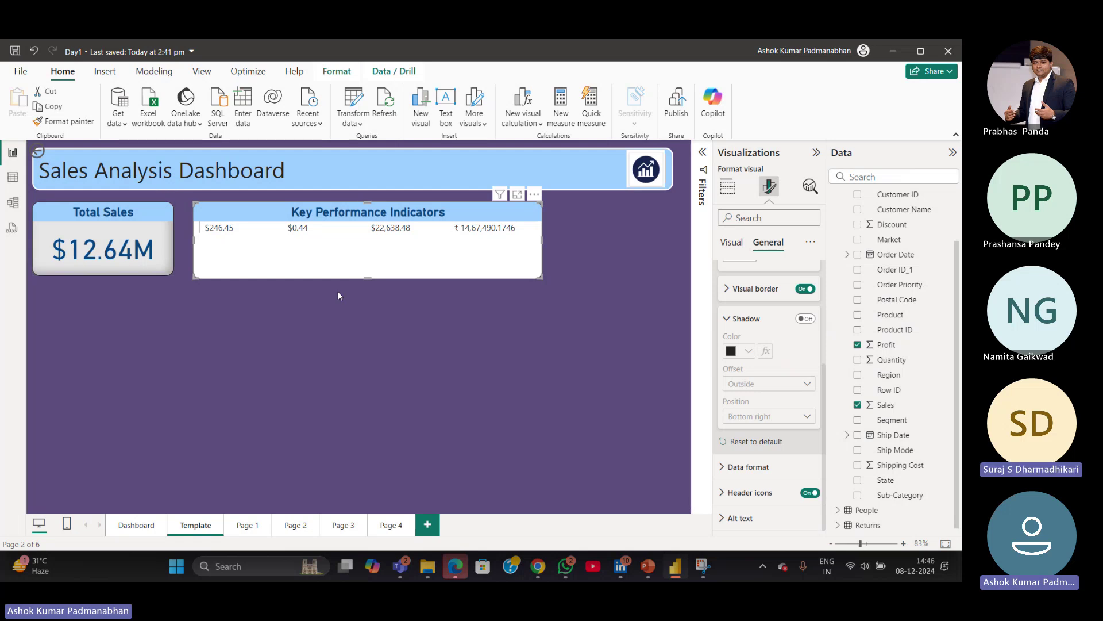
click(732, 243)
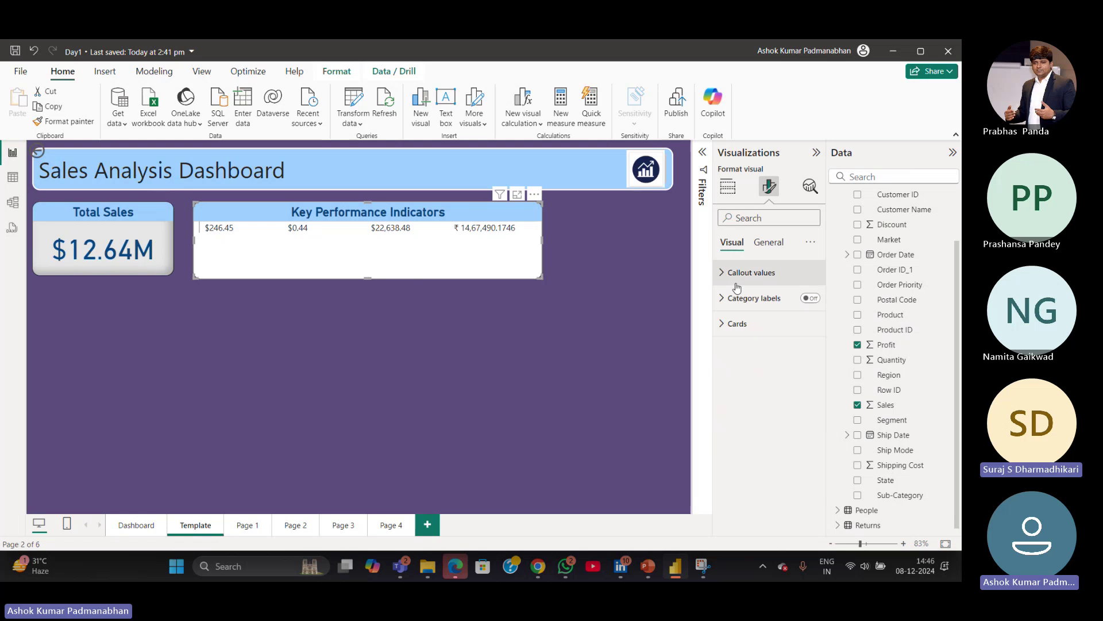
click(817, 301)
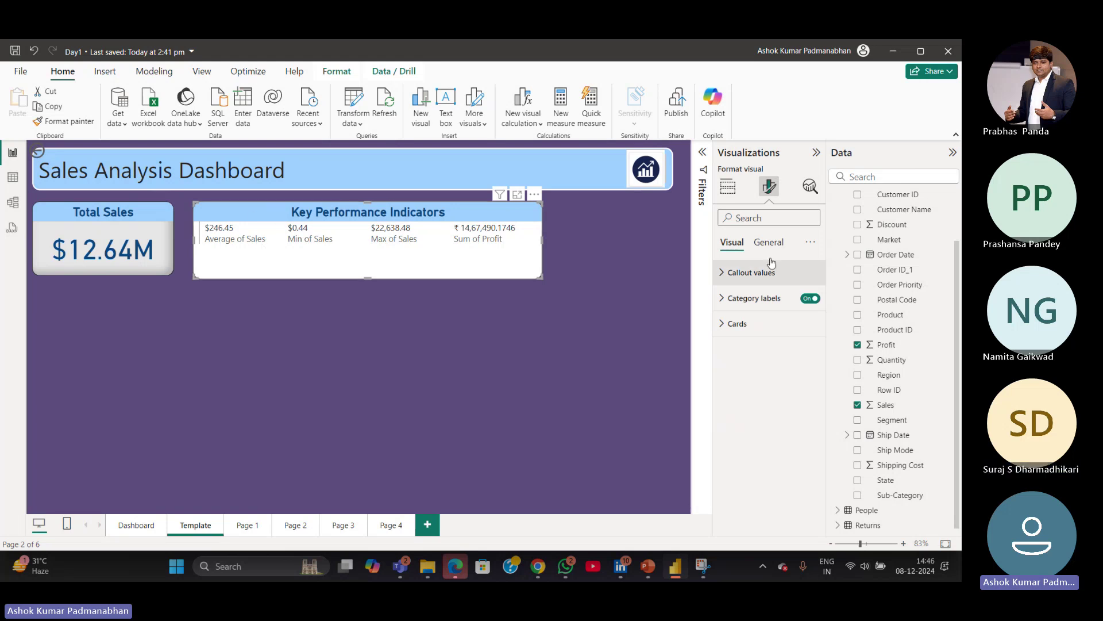
Rename the Key Performance Indicators card's Average of Sales field to "Average Sales" for this visual.
click(728, 187)
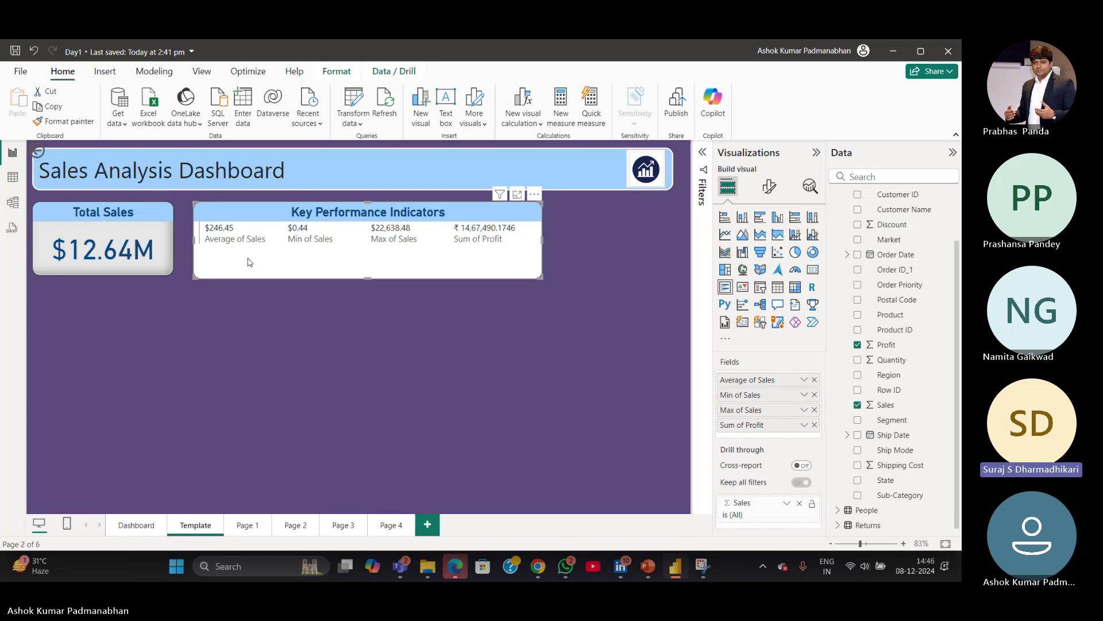
double_click(761, 381)
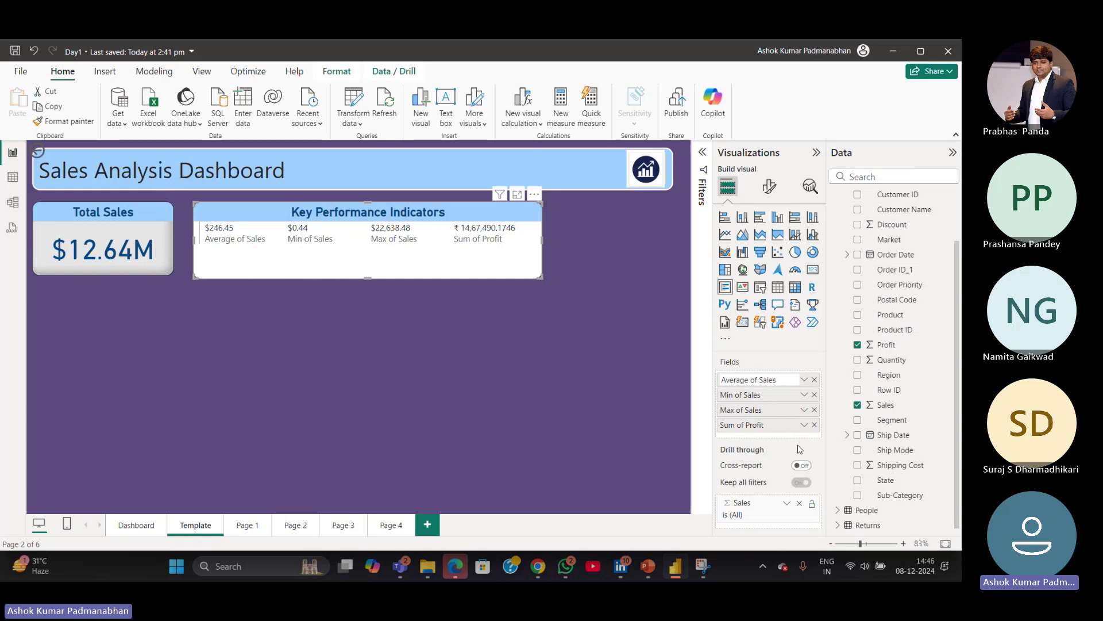
key(BackSpace)
key(BackSpace)
key(BackSpace)
key(Return)
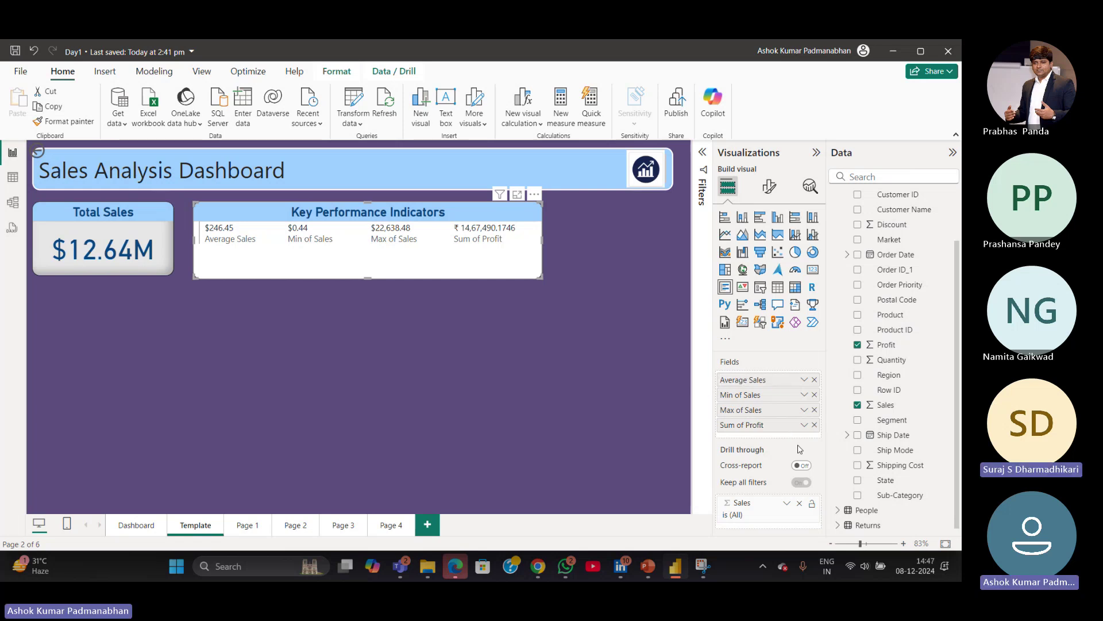
Rename the Min of Sales field in the Key Performance Indicators card to "Min Sales".
double_click(745, 395)
key(BackSpace)
key(BackSpace)
key(BackSpace)
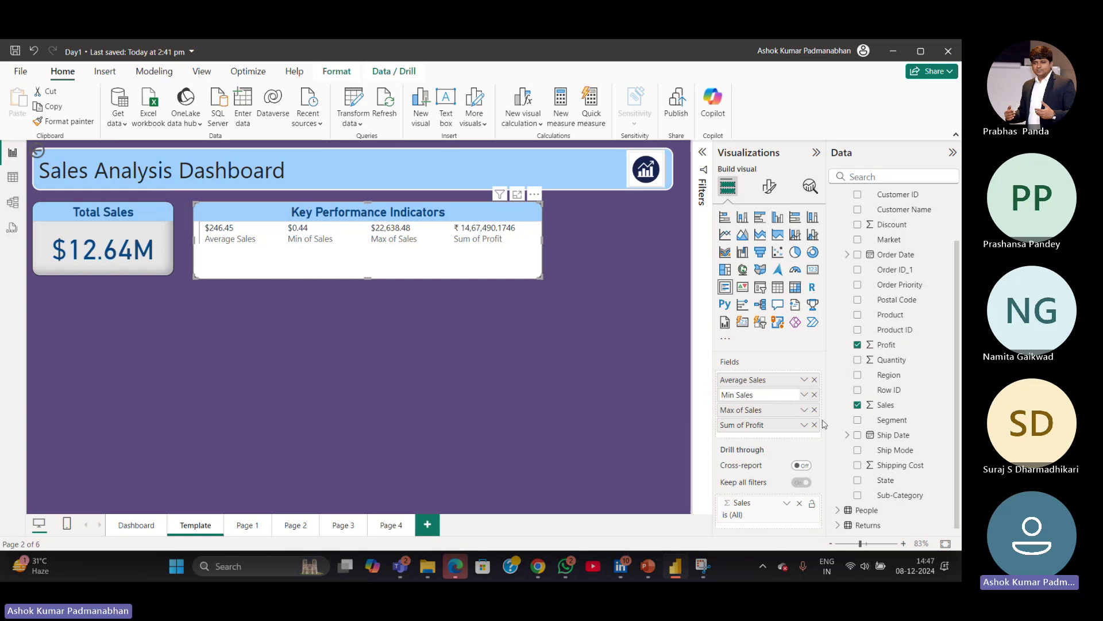
key(Return)
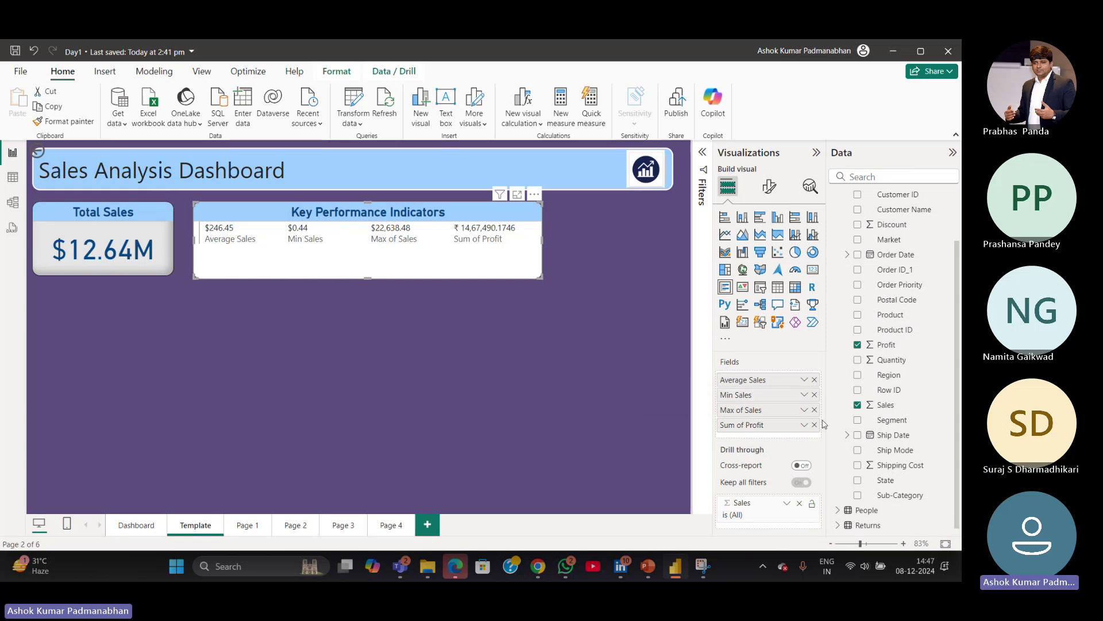
Rename the Max of Sales field in the Key Performance Indicators card to "Max Sales".
double_click(747, 411)
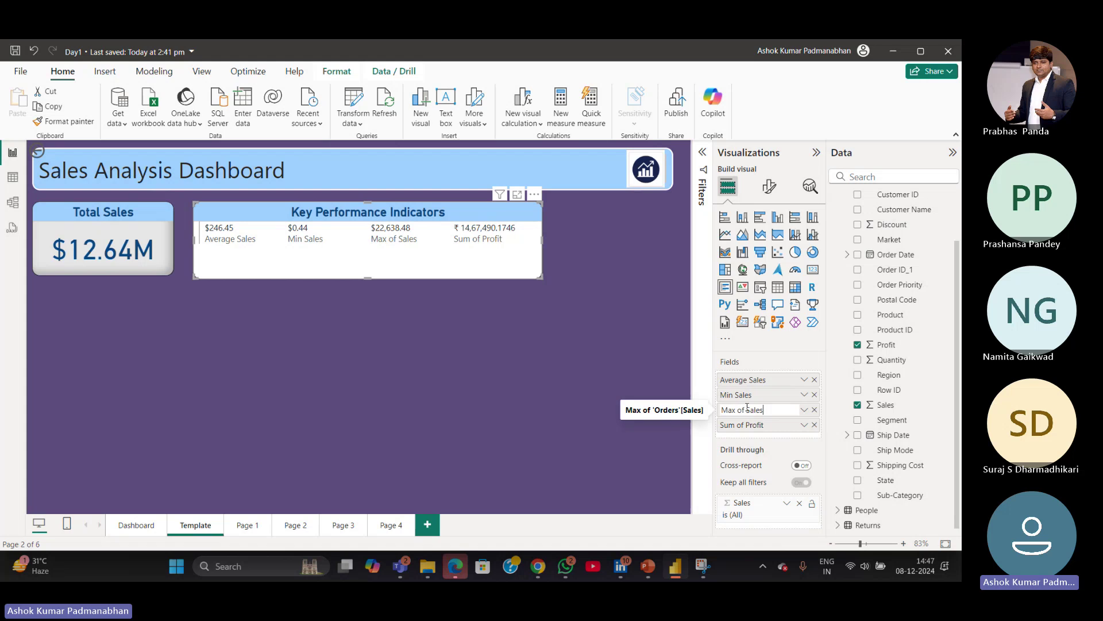
key(BackSpace)
key(BackSpace)
key(BackSpace)
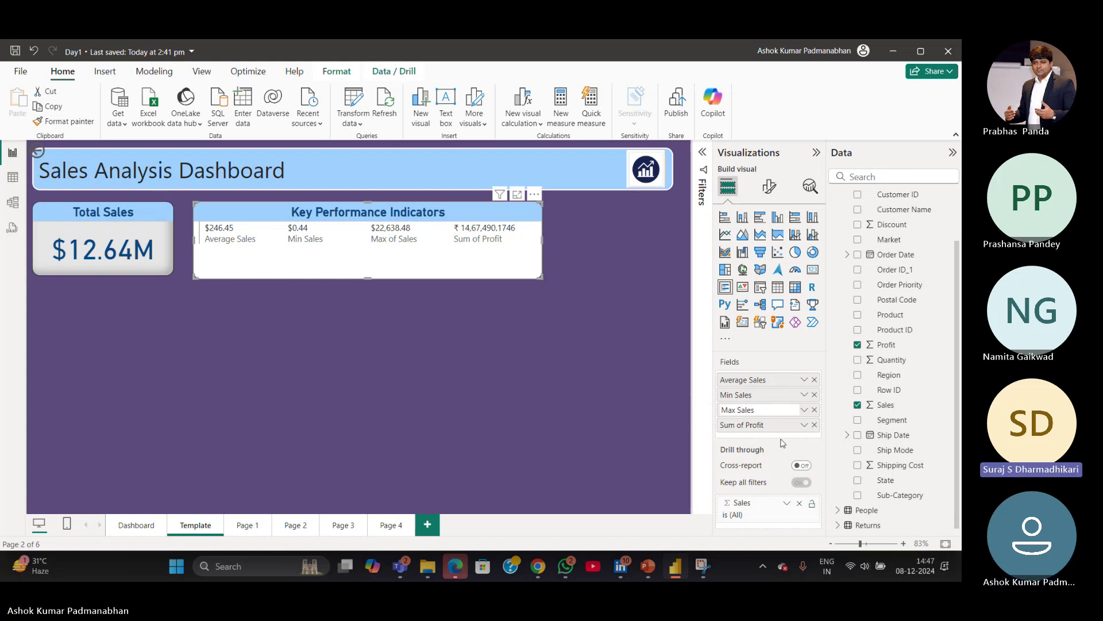
key(Return)
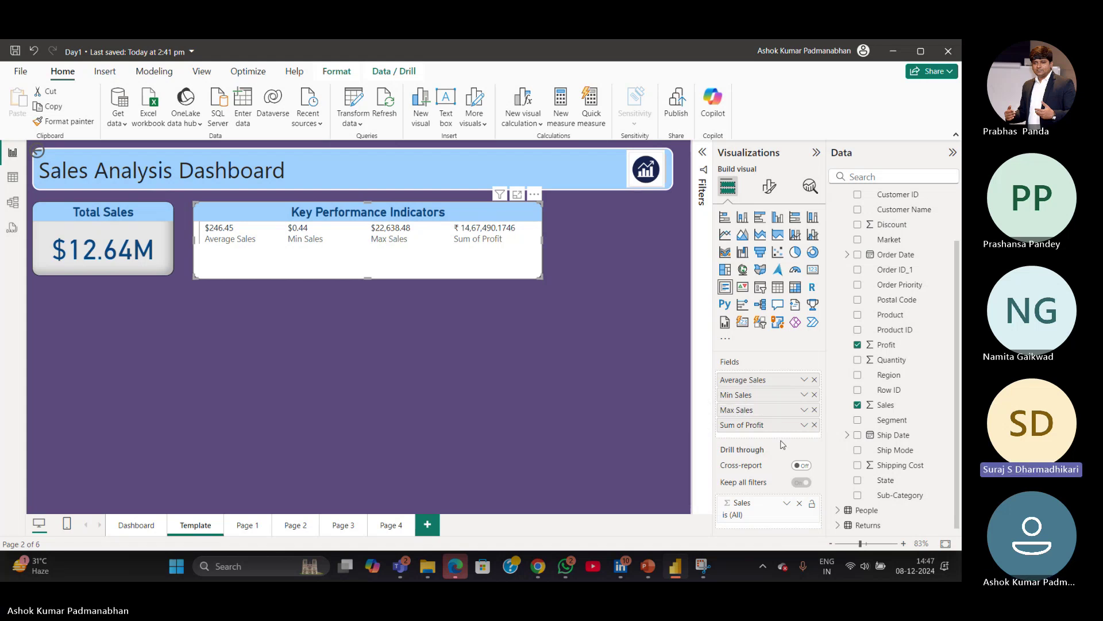
Rename the Sum of Profit field in the Key Performance Indicators card to "Total Profit".
double_click(752, 425)
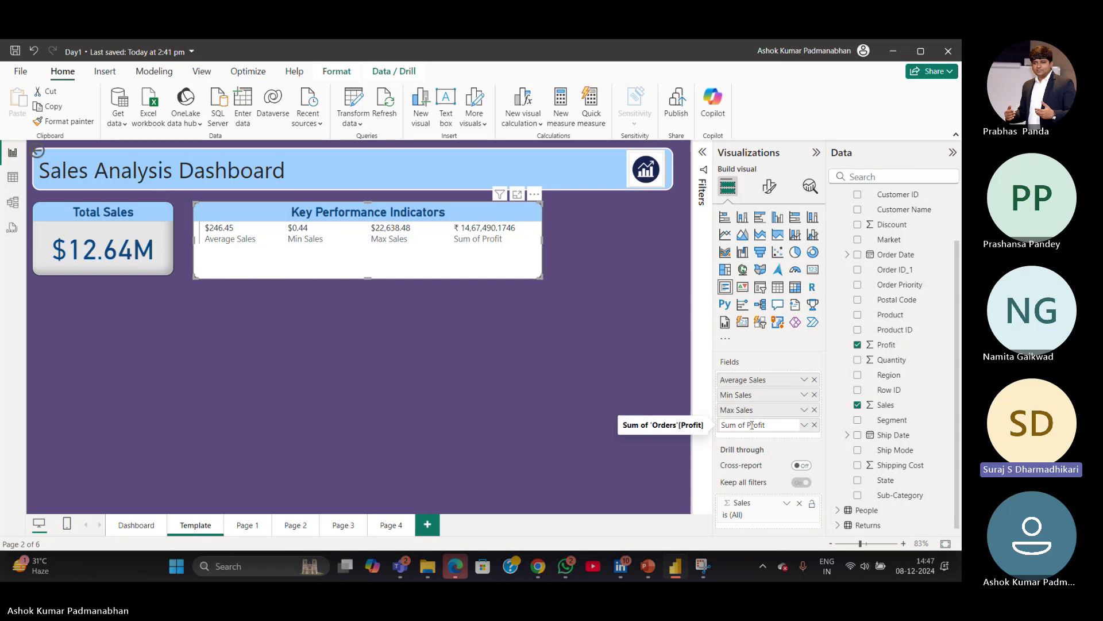
key(BackSpace)
key(BackSpace)
key(BackSpace)
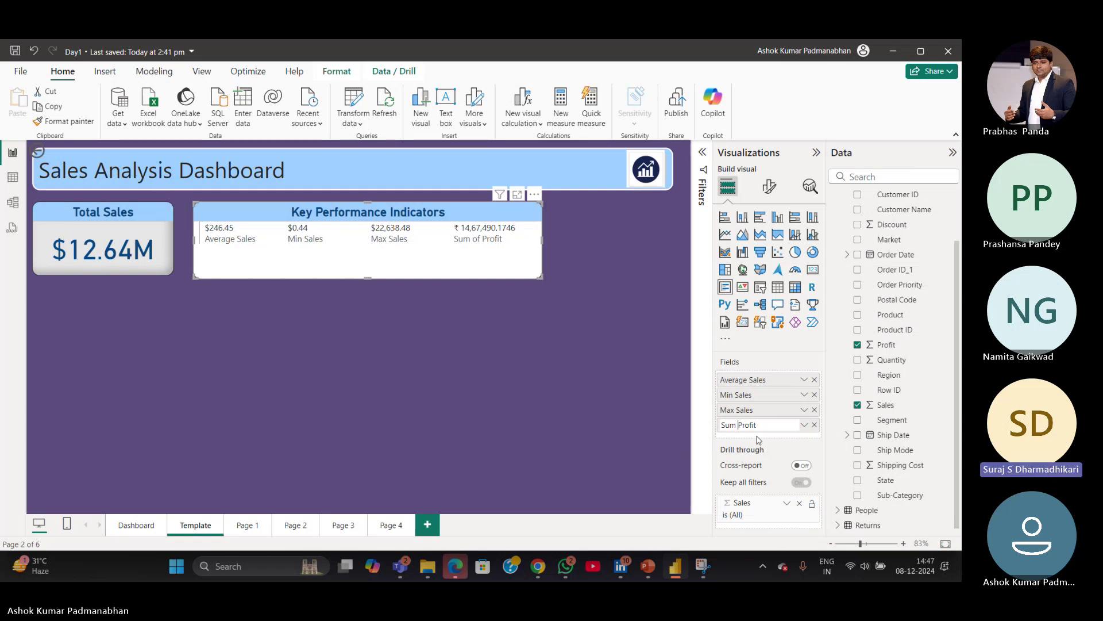
key(shift+Home)
text(Total)
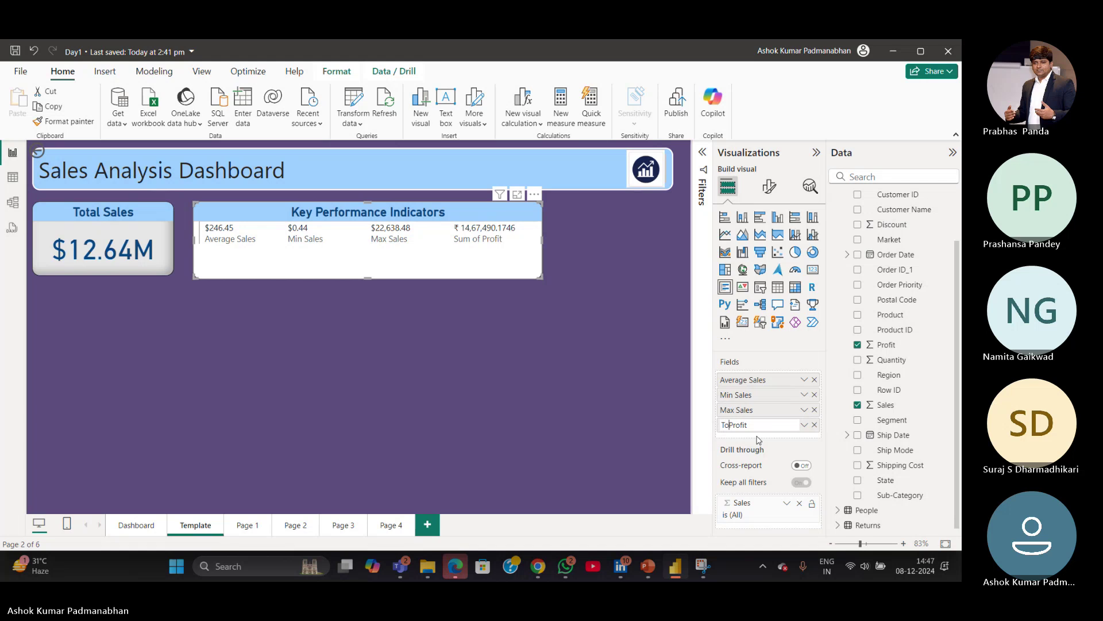
key(Return)
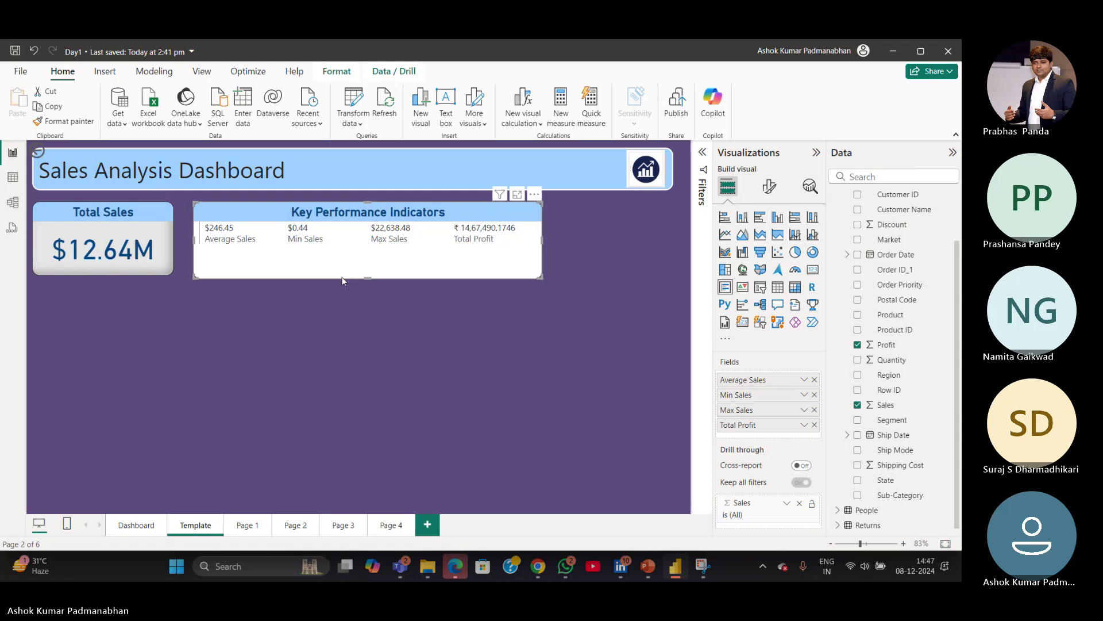
click(374, 339)
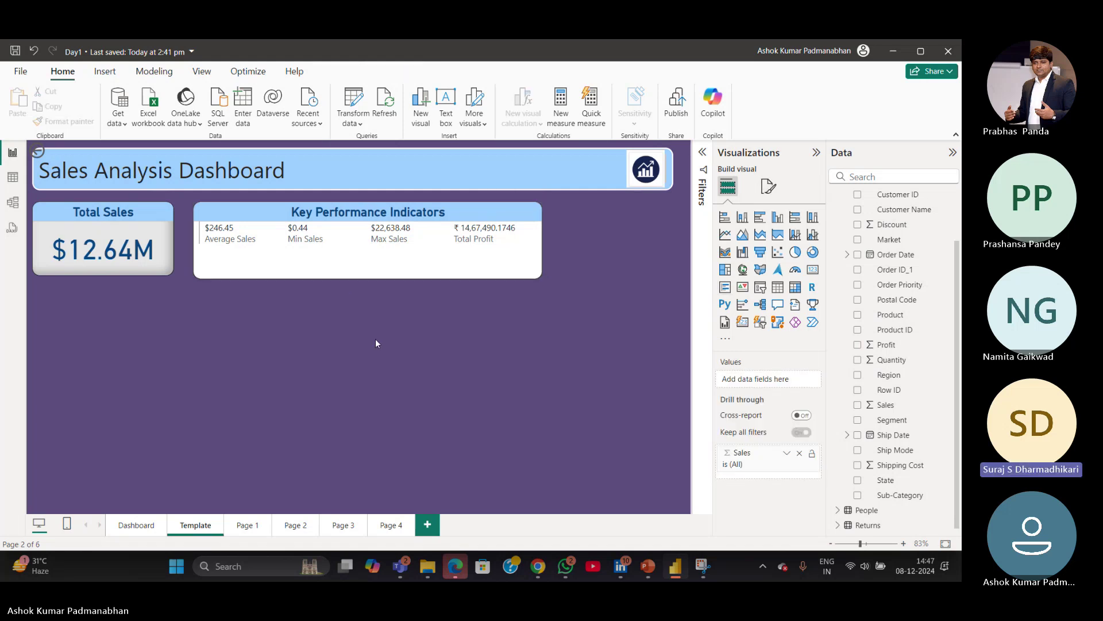
Find the Key Performance Indicators card's font settings, set its callout values font size to 15, and clear the settings search.
click(385, 278)
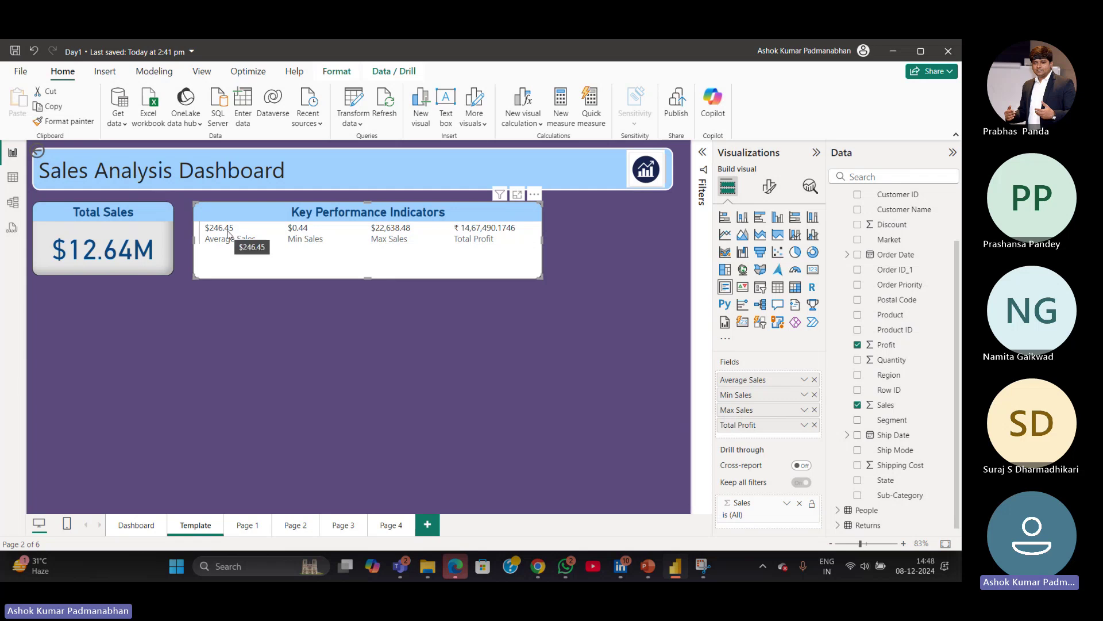
click(770, 188)
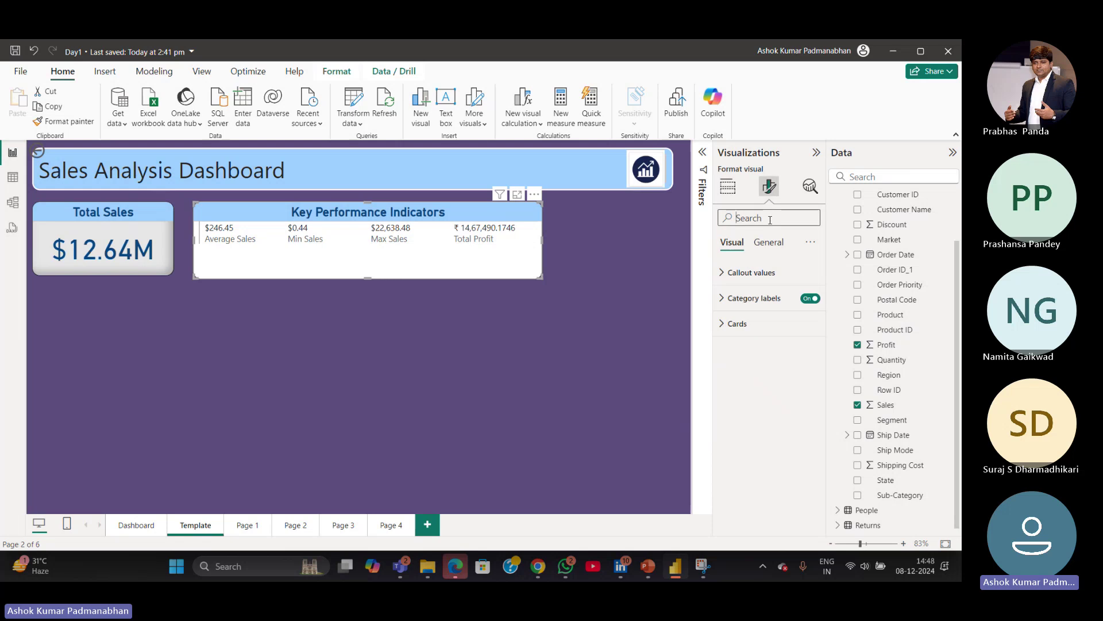
text(font)
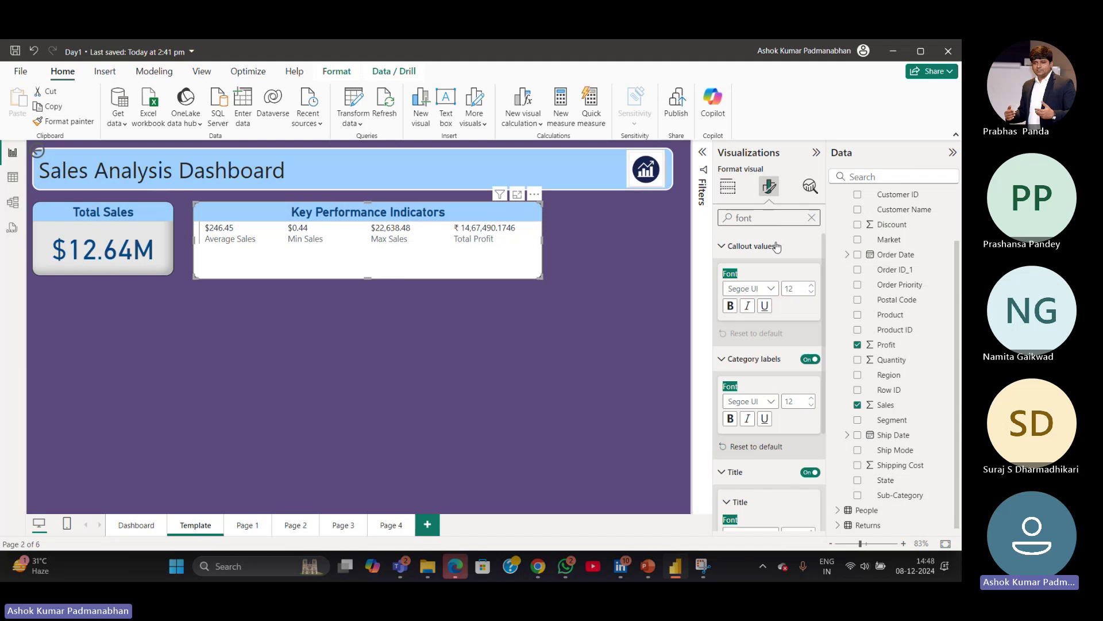
click(799, 290)
text(15)
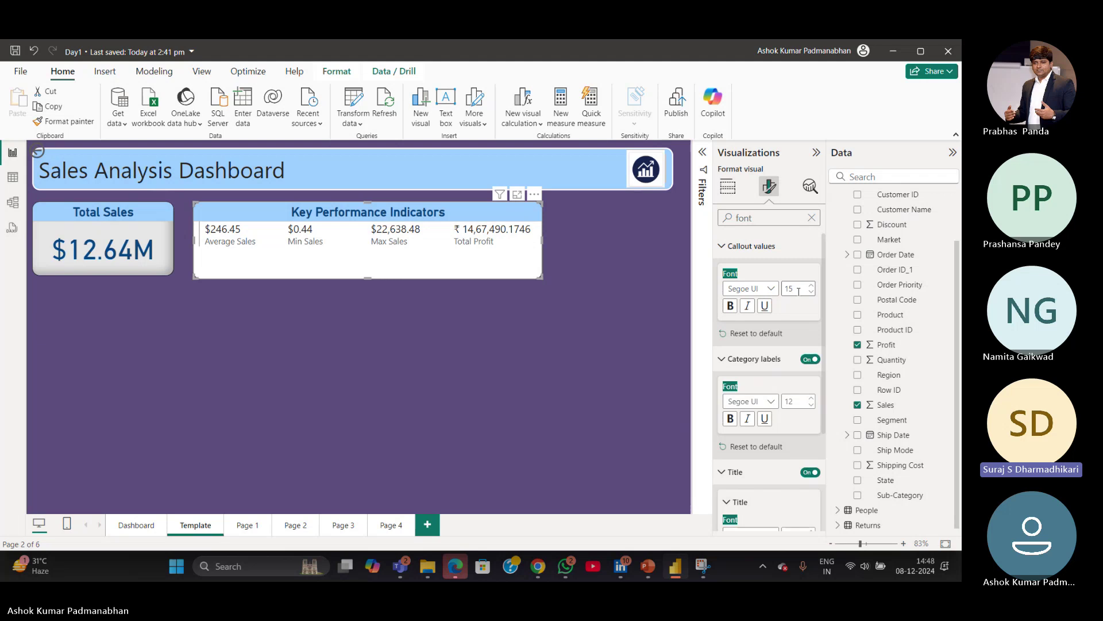
click(755, 215)
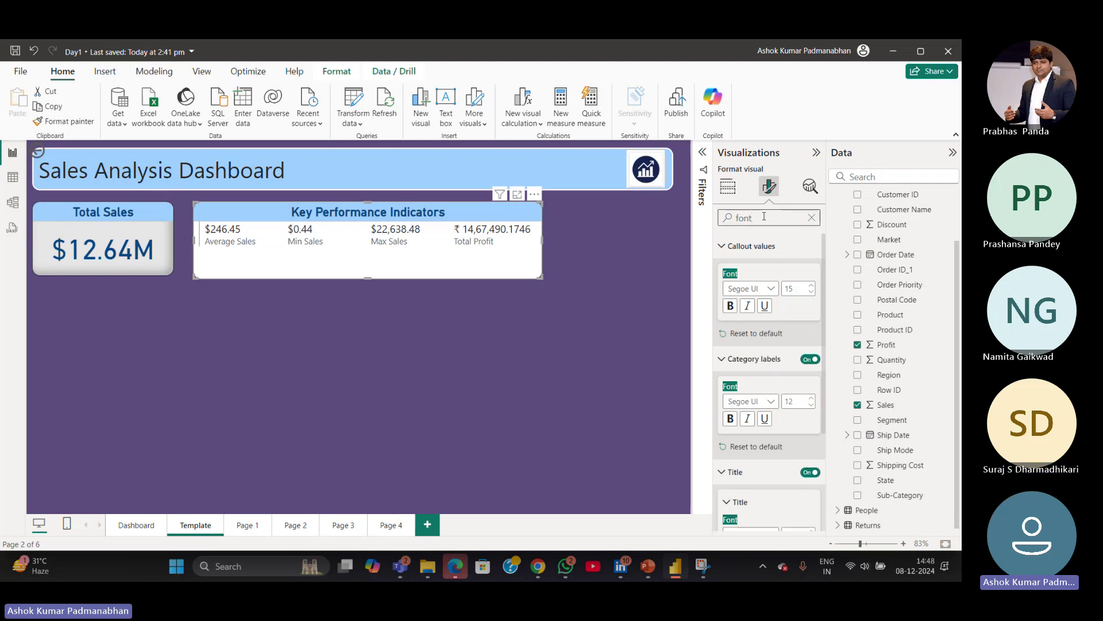
key(BackSpace)
key(BackSpace)
key(BackSpace)
key(BackSpace)
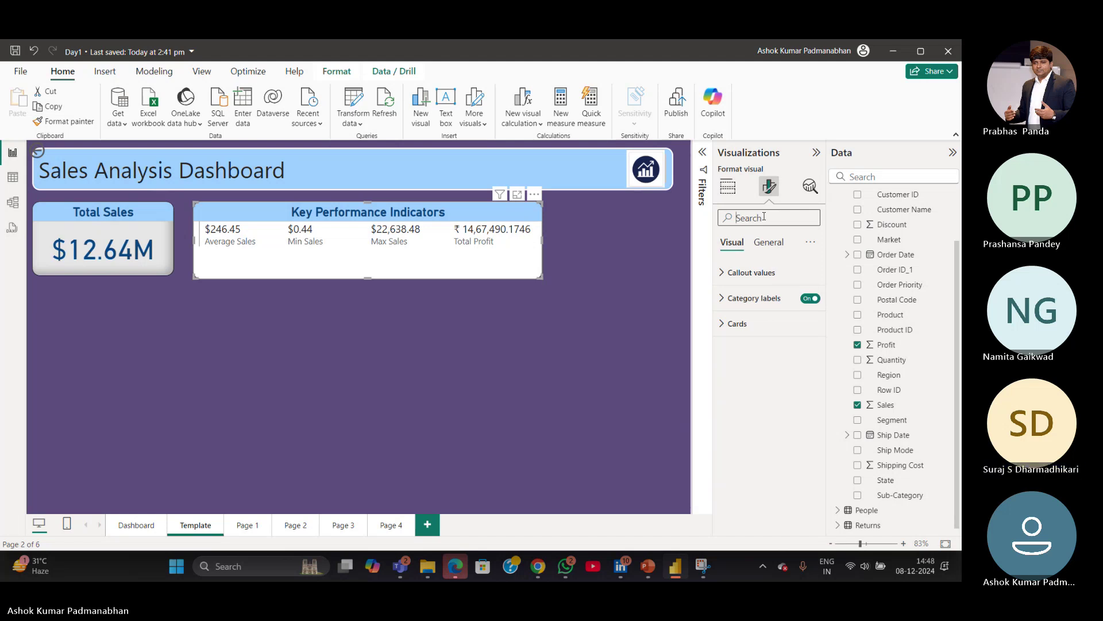
Format the Profit column as $ English (United States) currency.
click(474, 355)
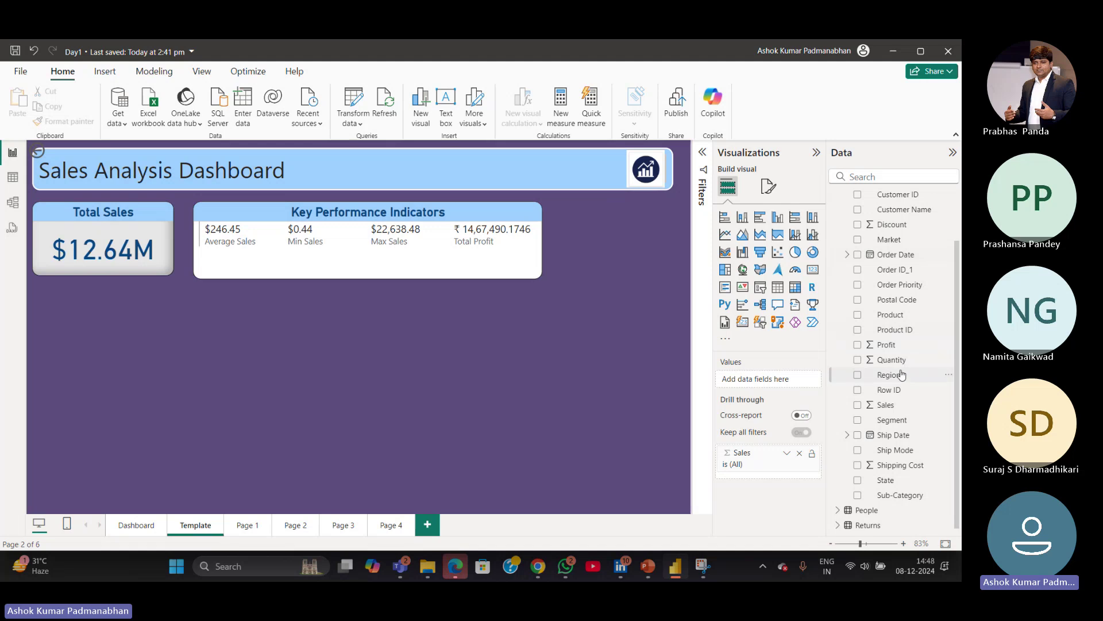
click(887, 345)
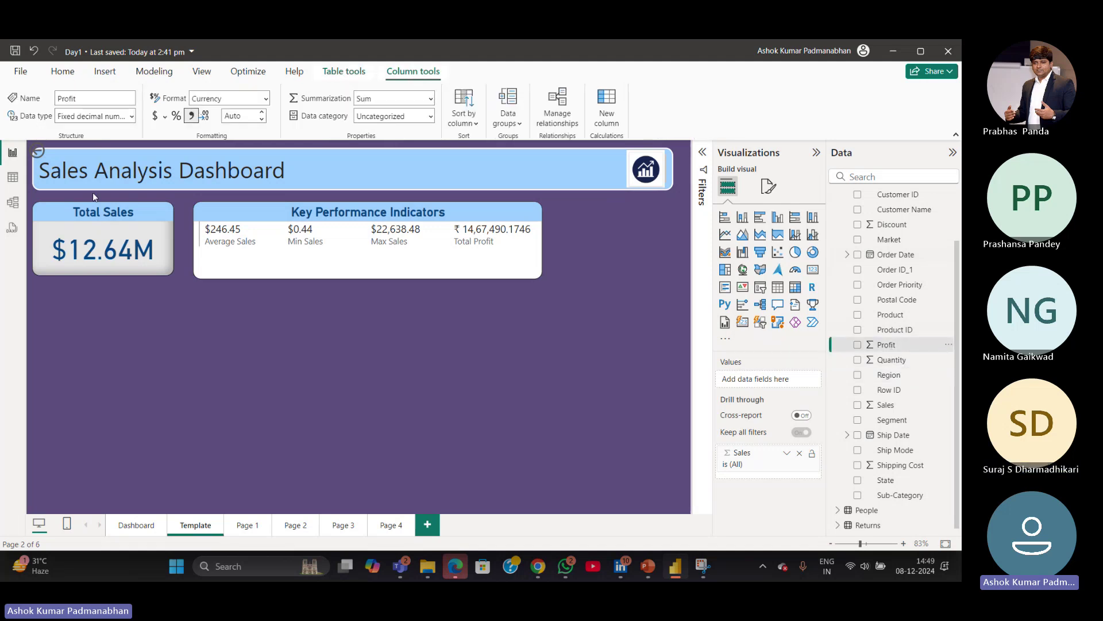
click(165, 117)
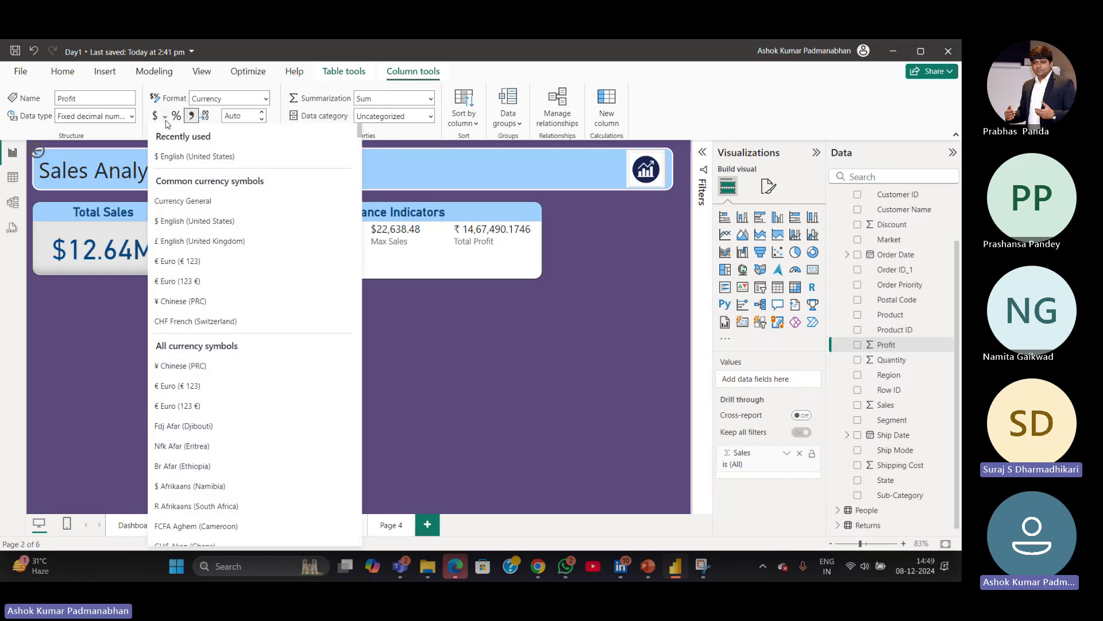
click(189, 221)
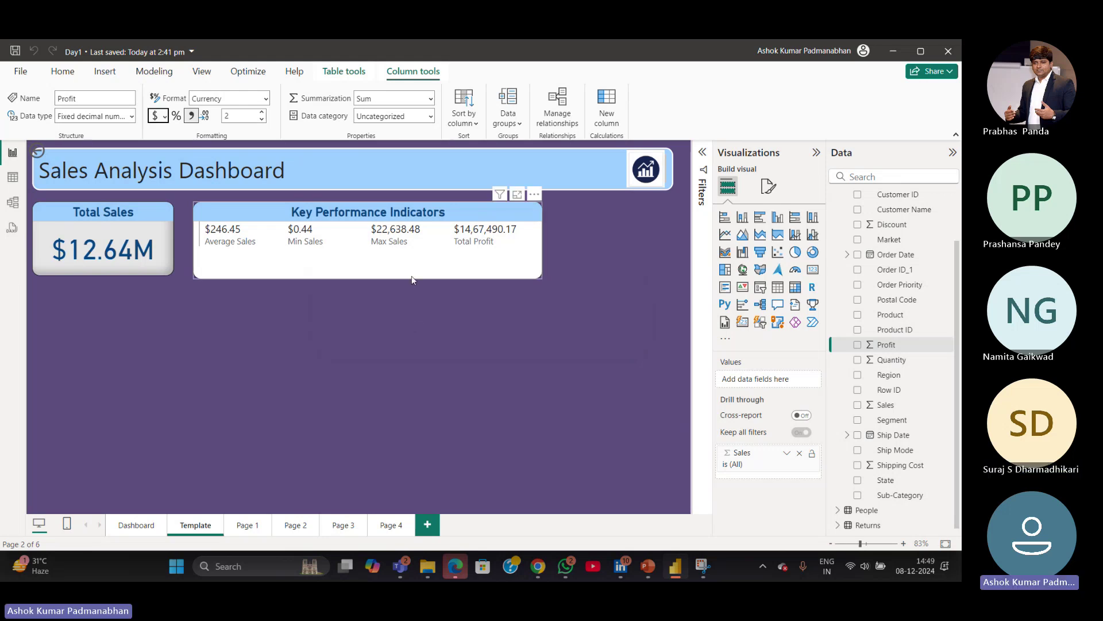
Look up the font settings of the Key Performance Indicators card, clear the settings search, and save the report.
click(411, 278)
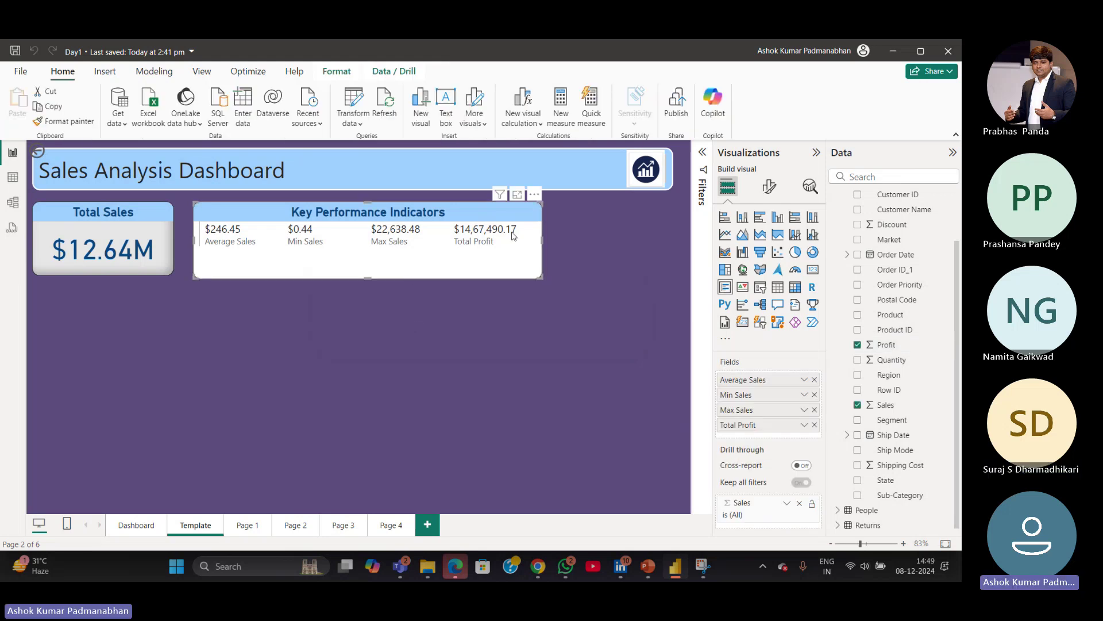
click(769, 188)
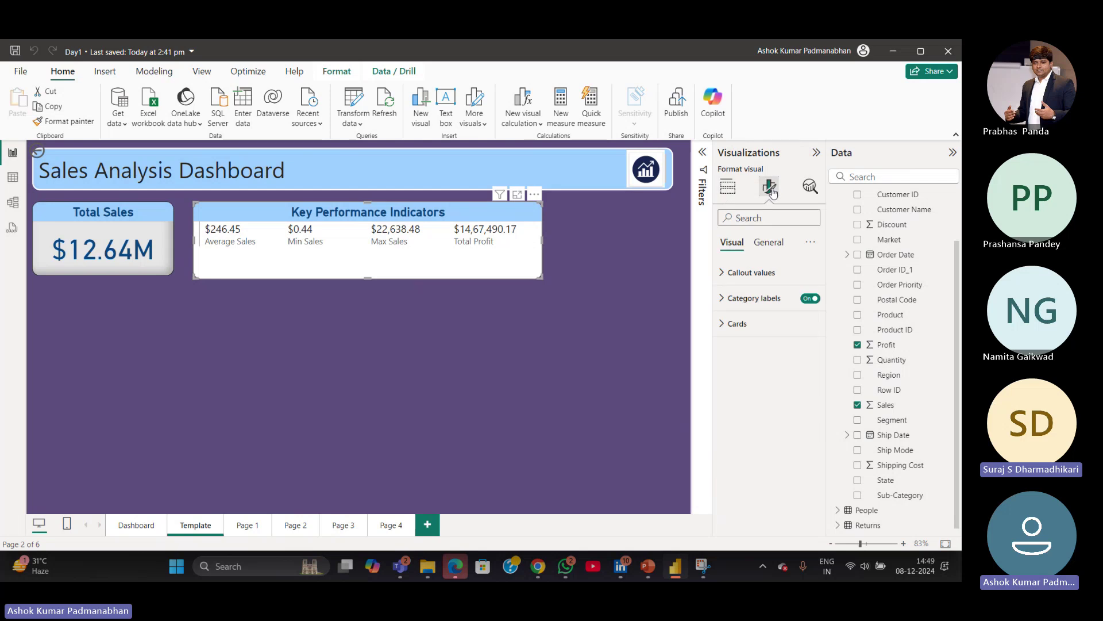
click(771, 221)
text(font)
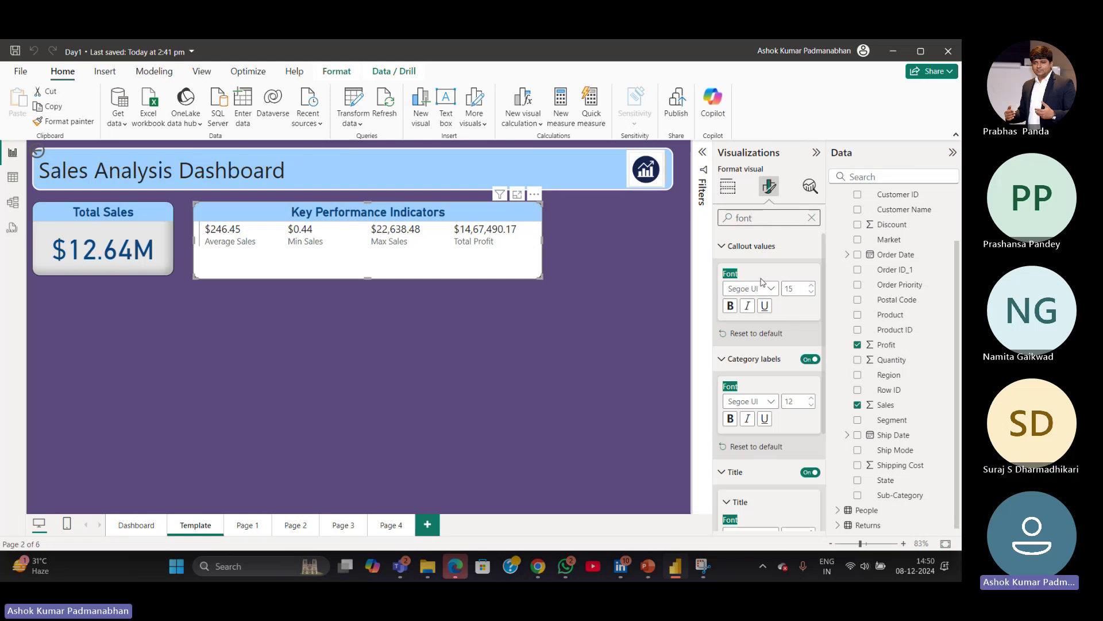
click(812, 217)
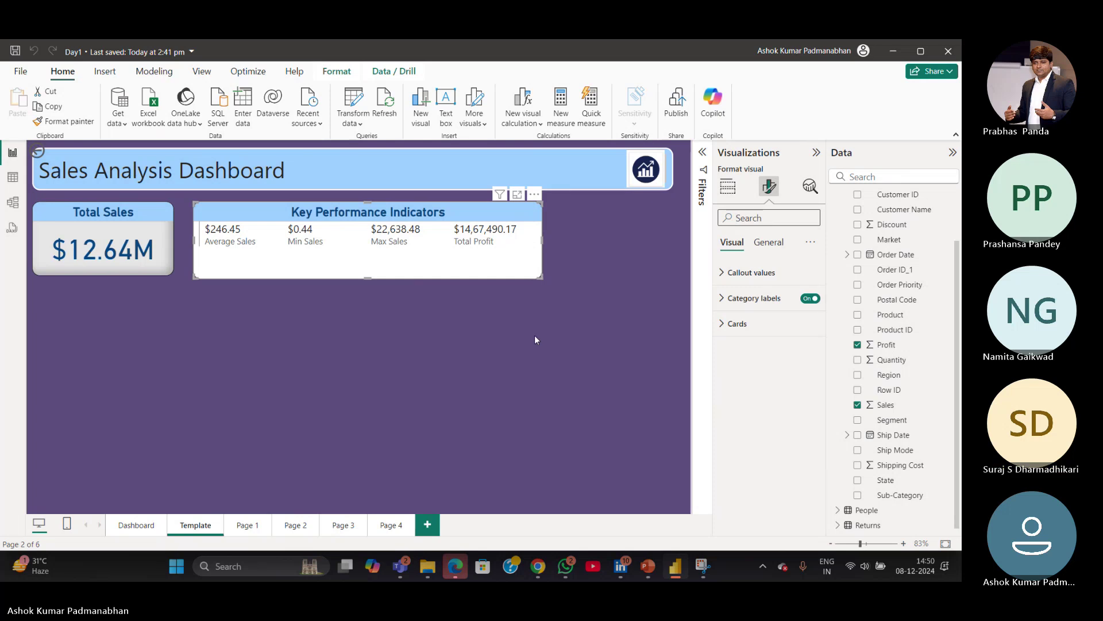
click(15, 51)
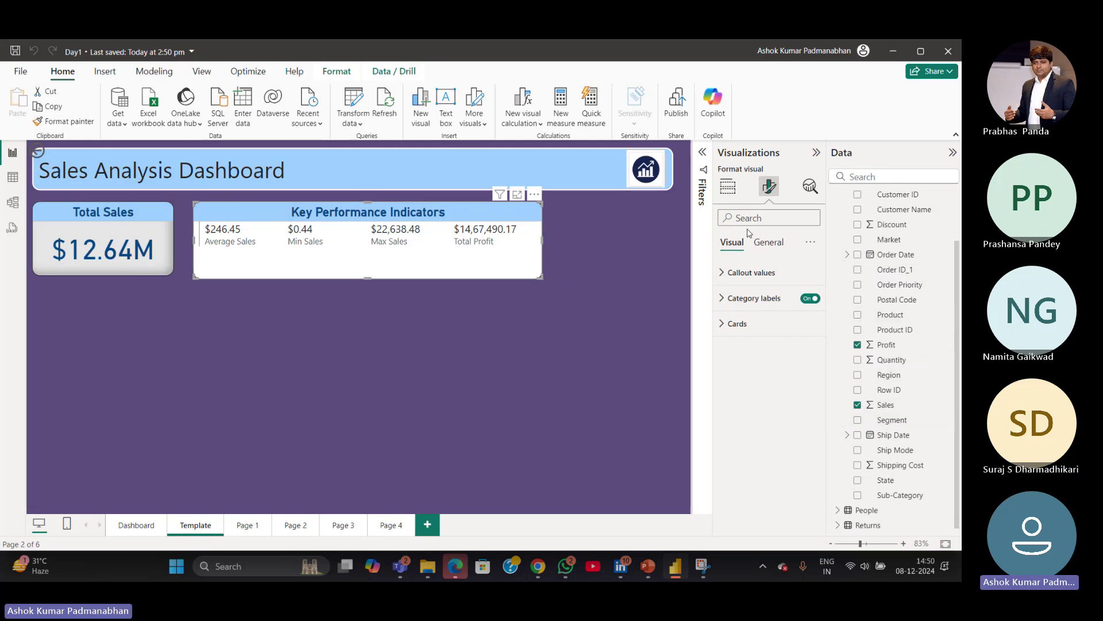
Set the Profit column's number of decimal places to 0.
click(731, 188)
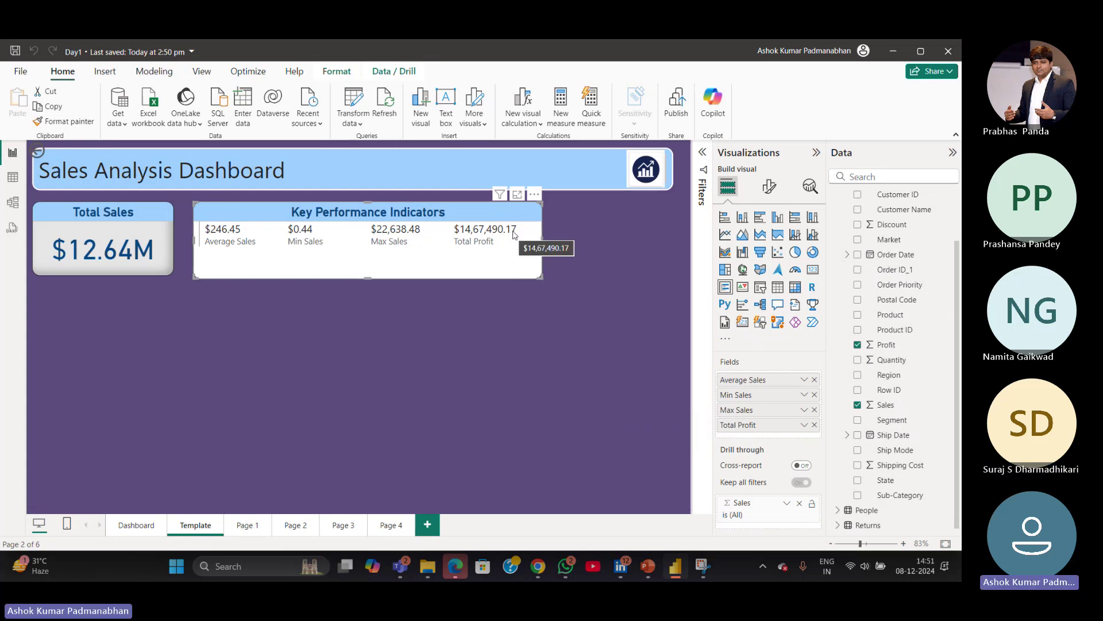
click(888, 346)
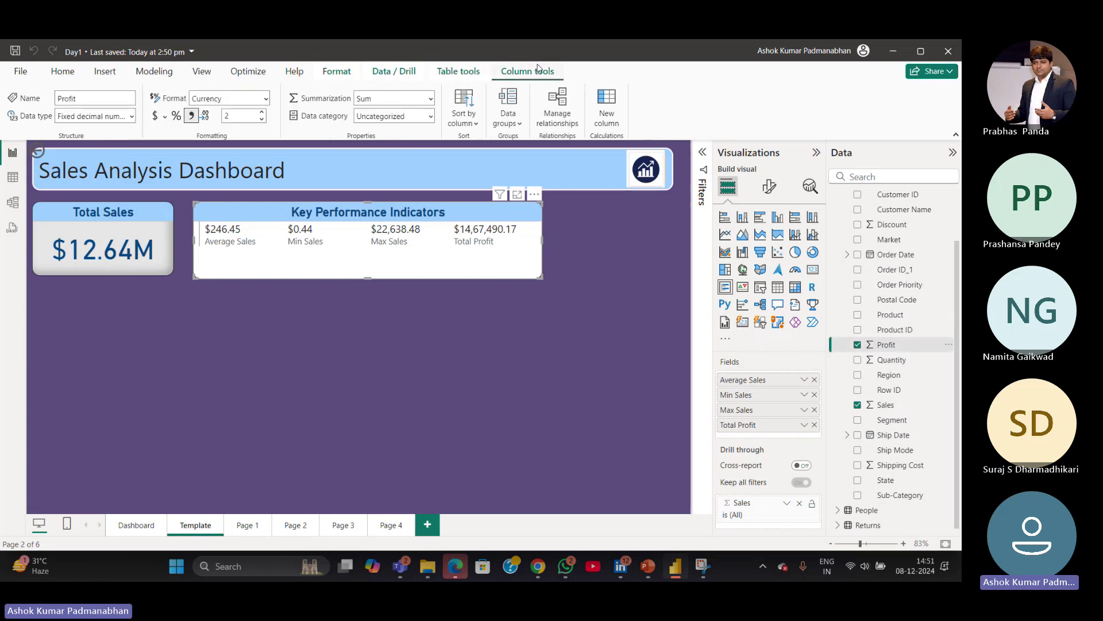
click(234, 116)
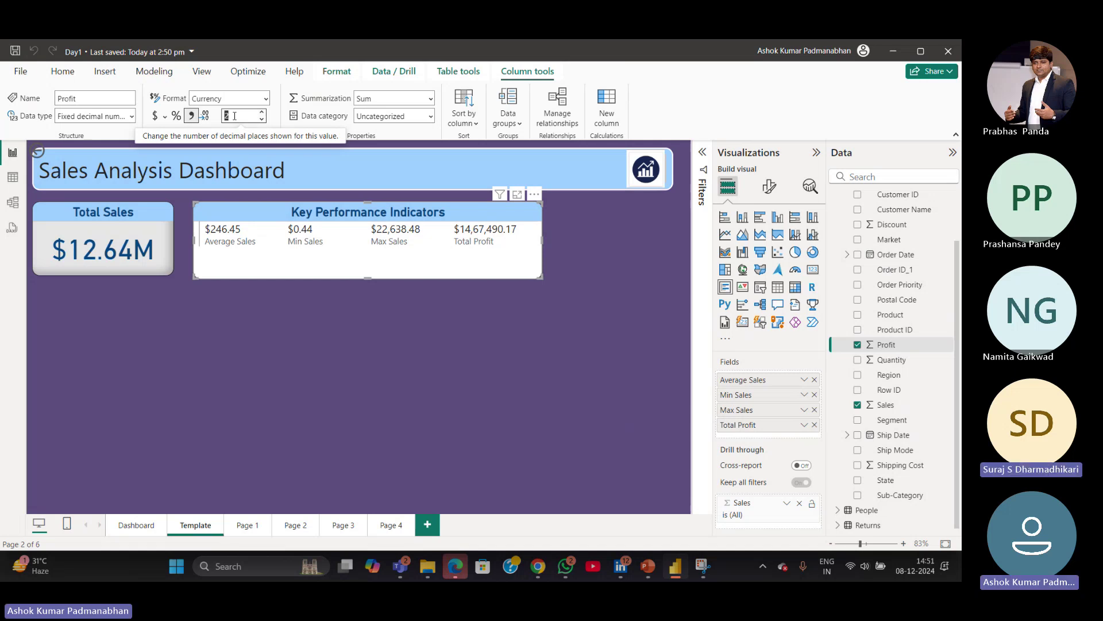
click(234, 116)
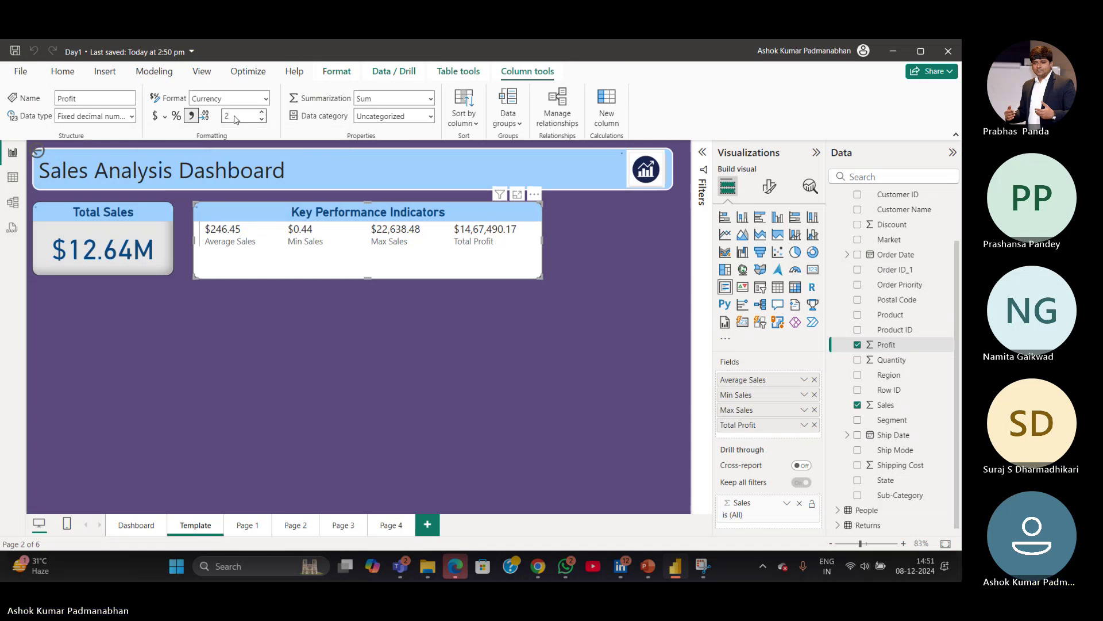
key(BackSpace)
text(0)
key(Return)
click(494, 338)
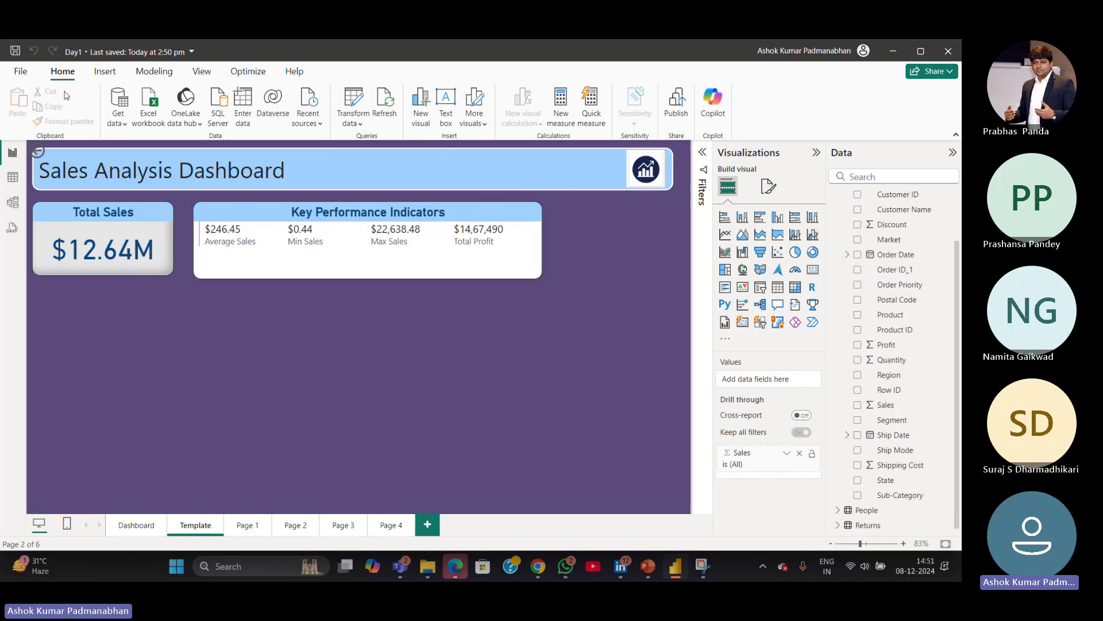
Insert a line shape, move it below the Key Performance Indicators card, and reduce its frame's height and width.
click(104, 71)
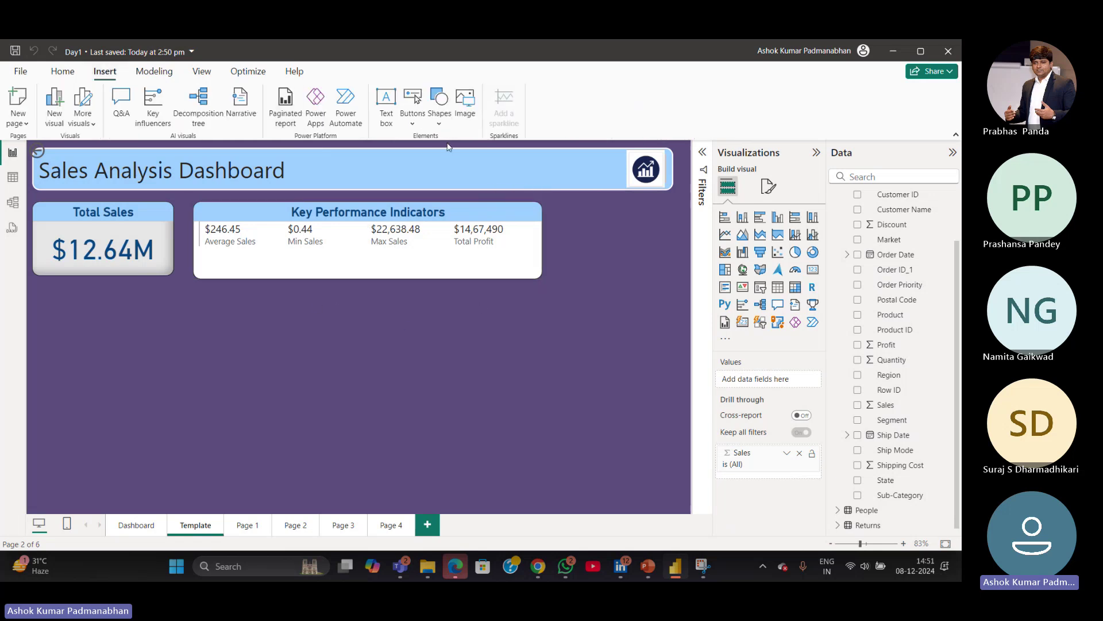
click(442, 124)
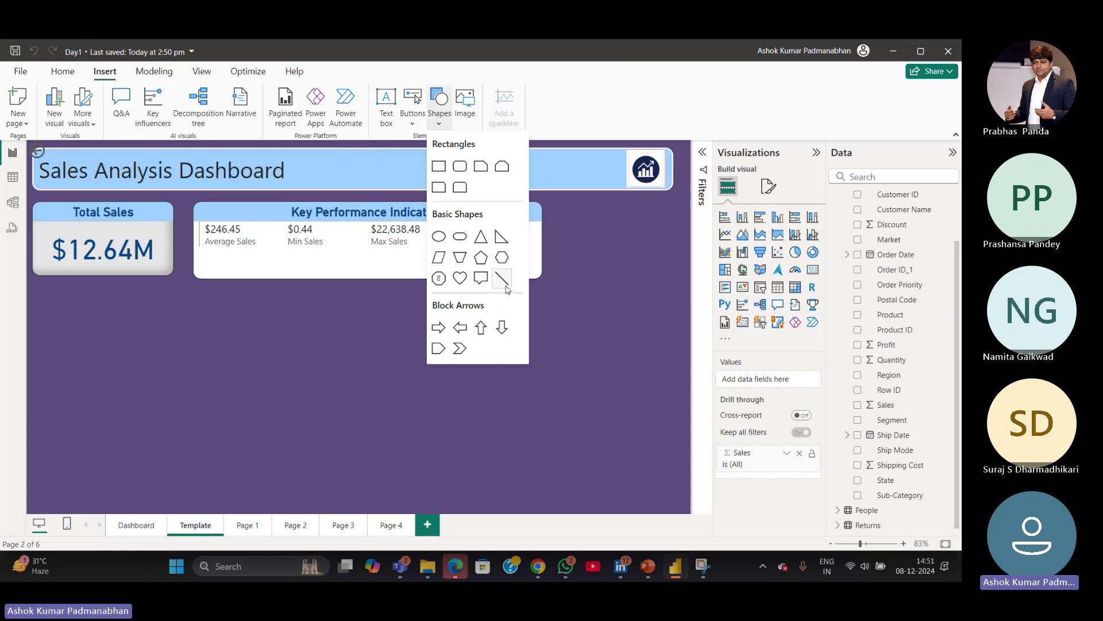
click(505, 287)
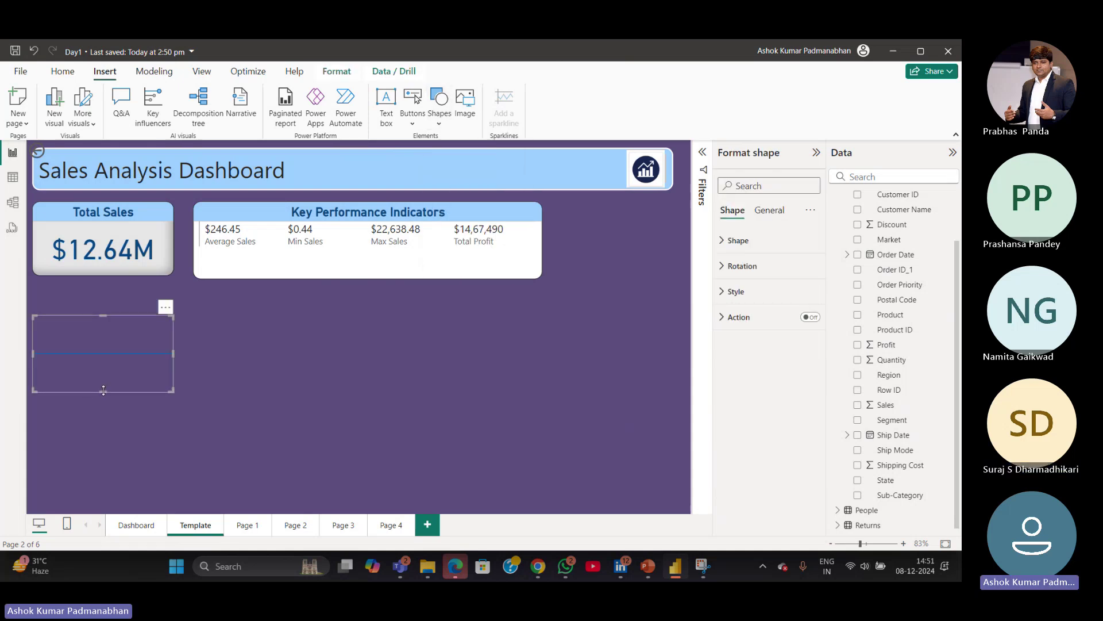
drag(106, 390, 292, 345)
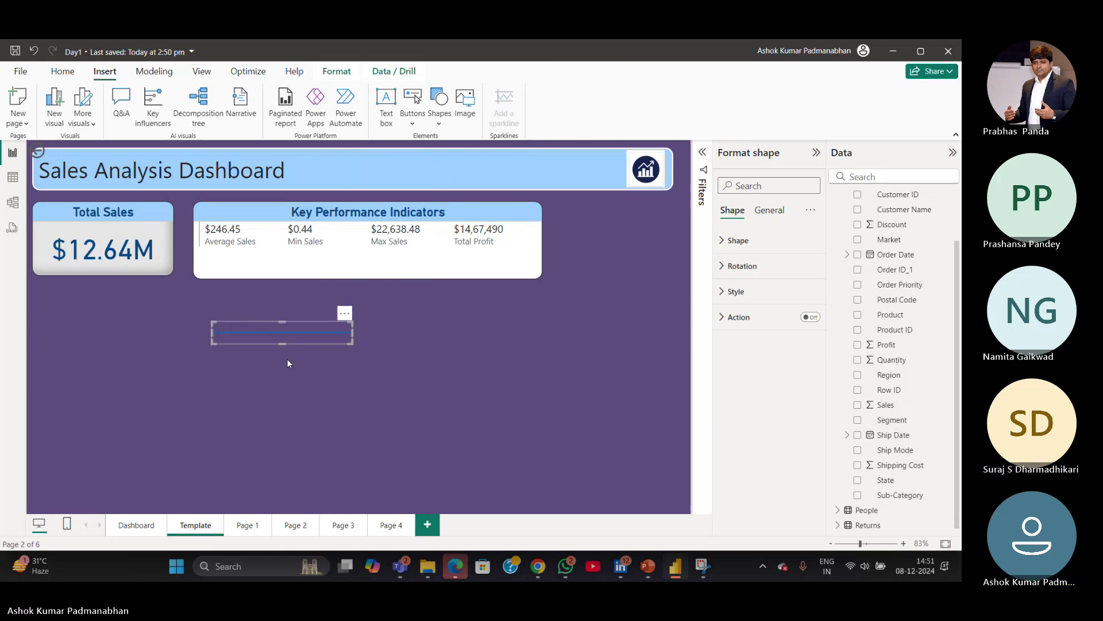
drag(351, 332, 306, 350)
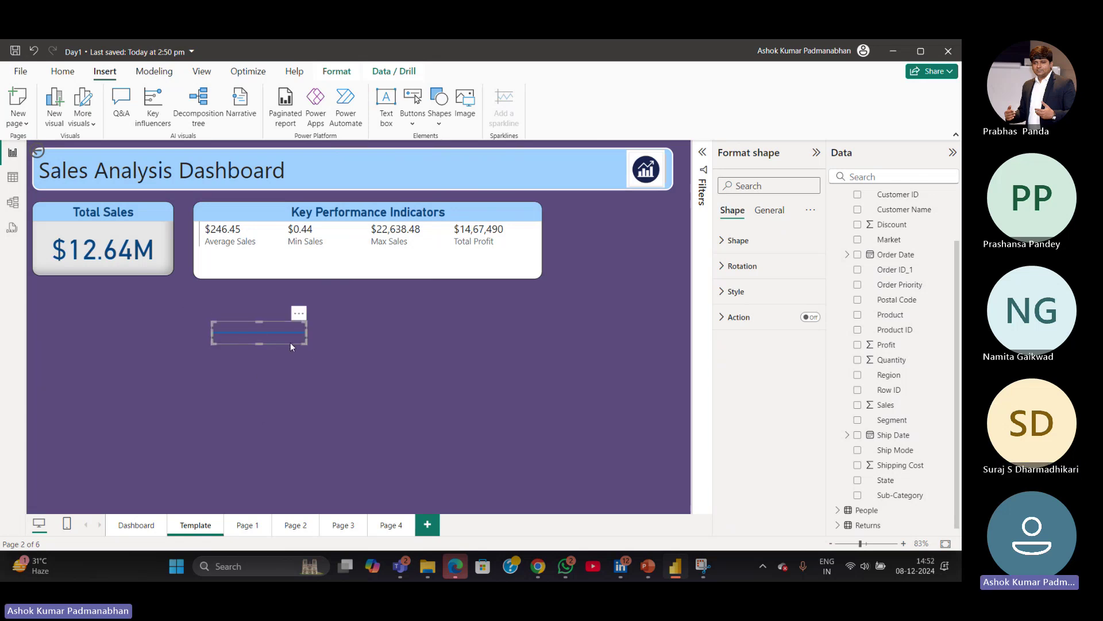
click(333, 442)
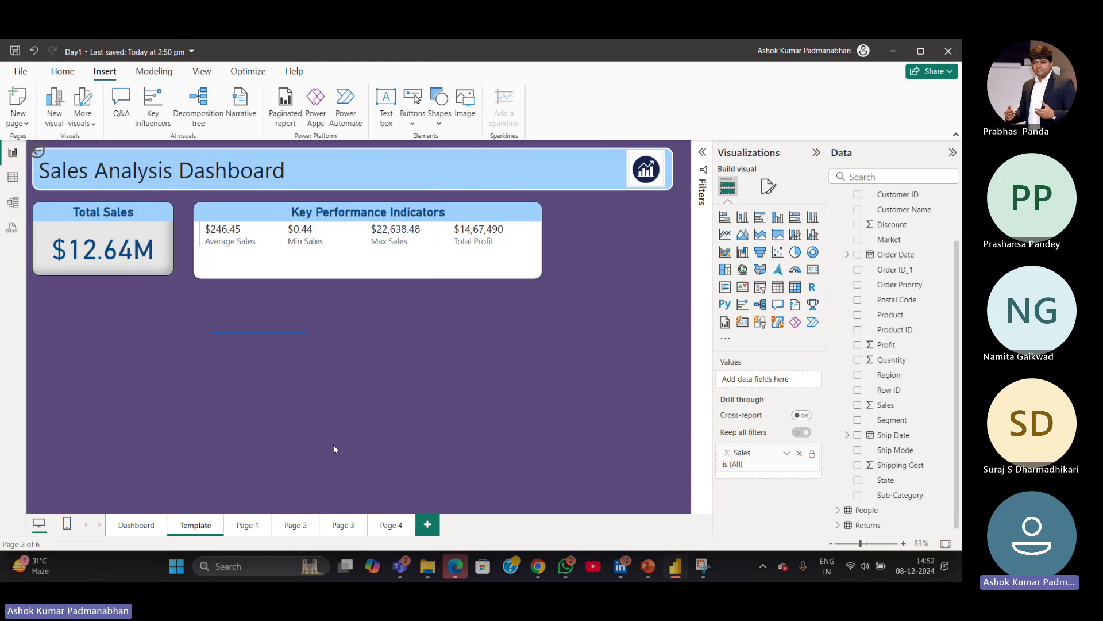
Rotate the line shape by 90° and increase its frame's height to make a longer vertical line.
click(254, 335)
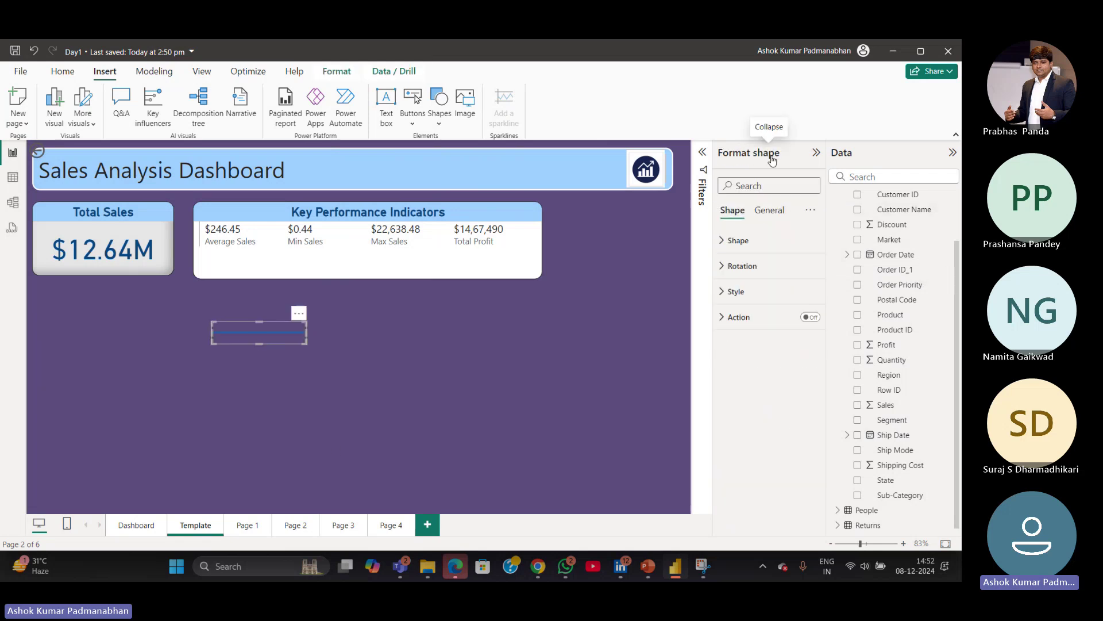
click(723, 270)
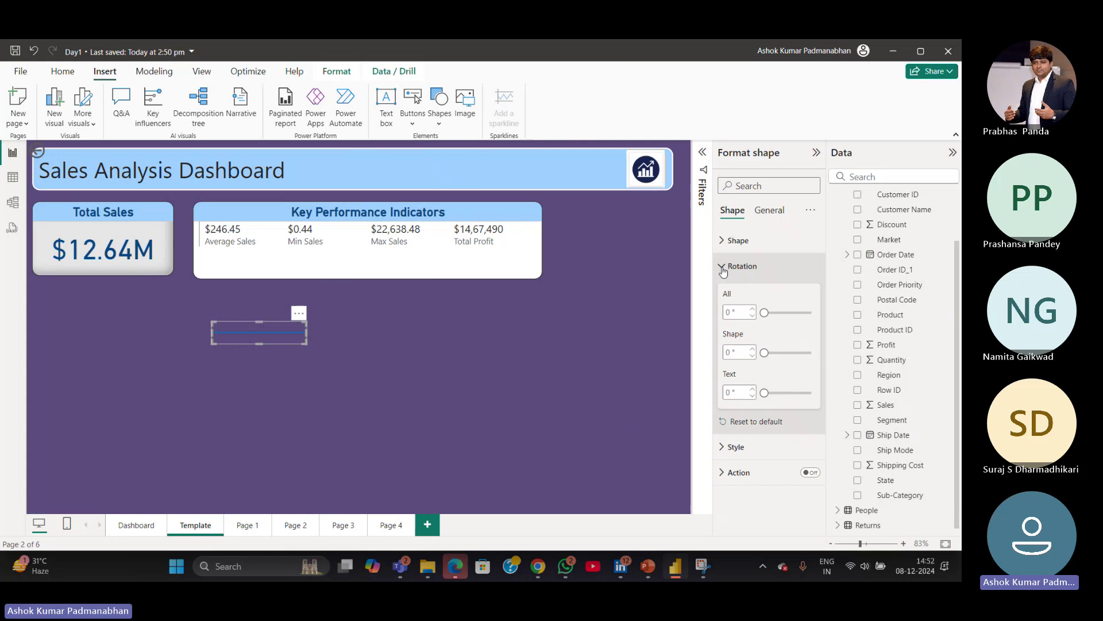
click(739, 352)
text(90)
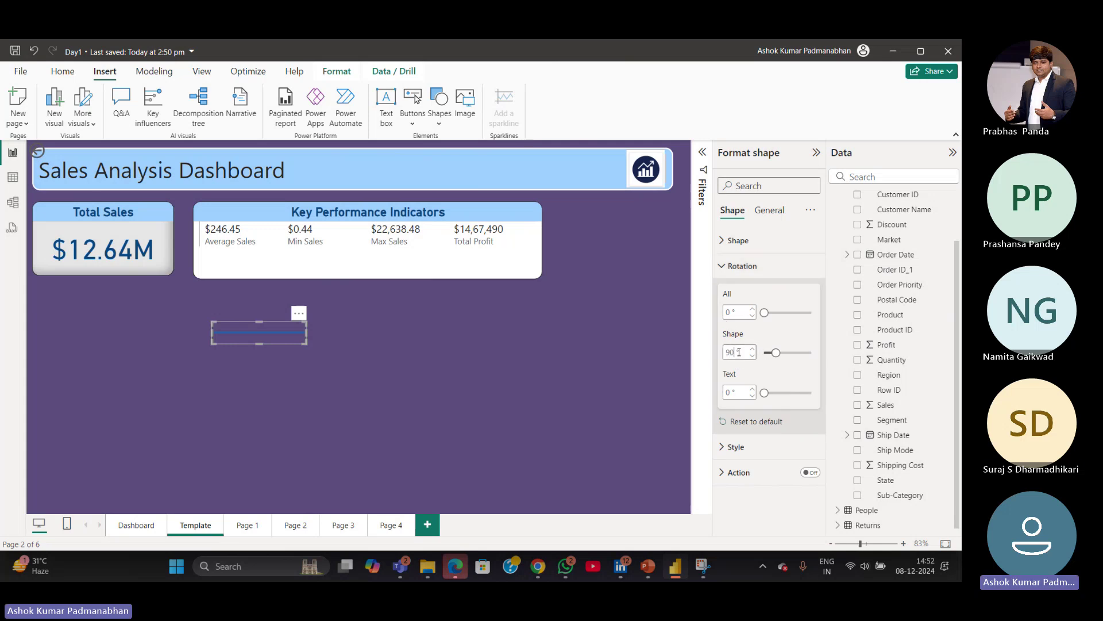
key(Return)
drag(263, 343, 263, 381)
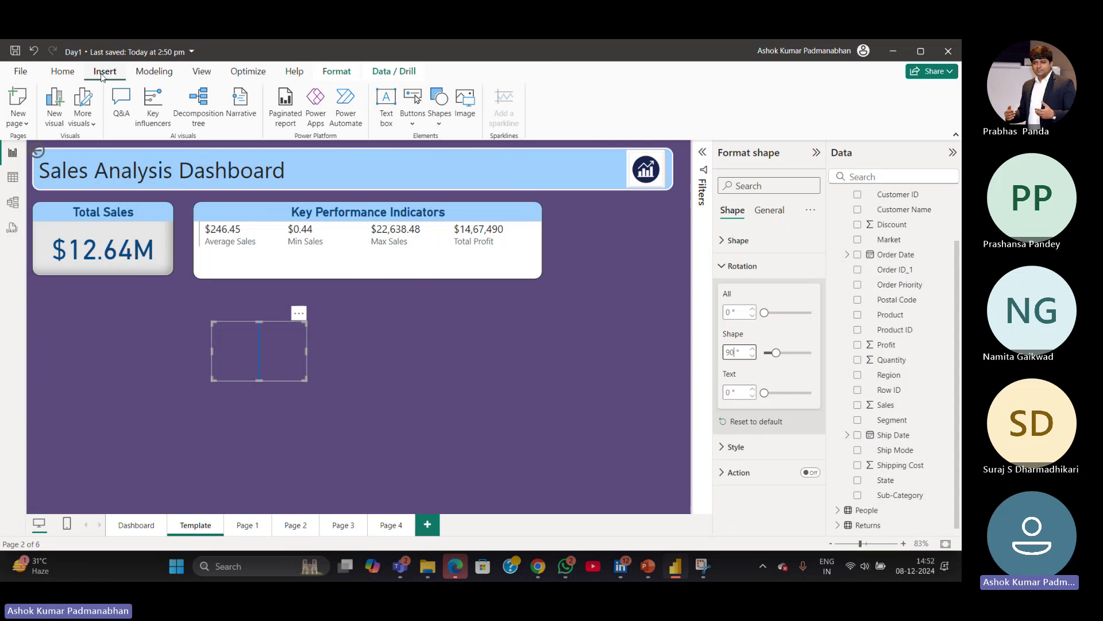
Narrow the vertical line's frame and place it as a divider between Average Sales and Min Sales in the Key Performance Indicators card.
click(441, 121)
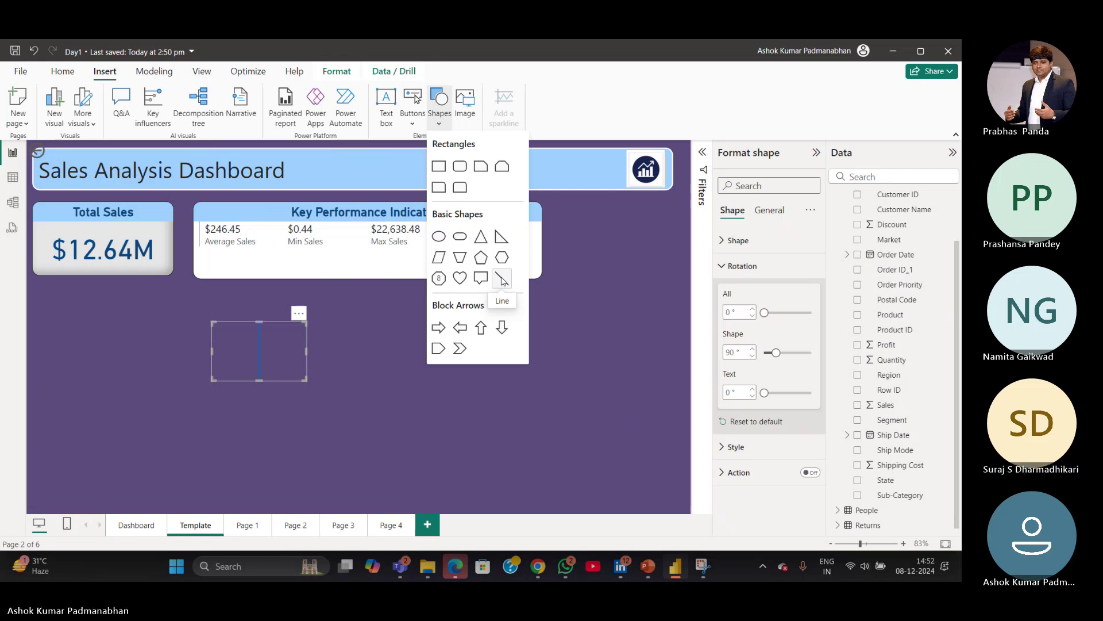
click(342, 361)
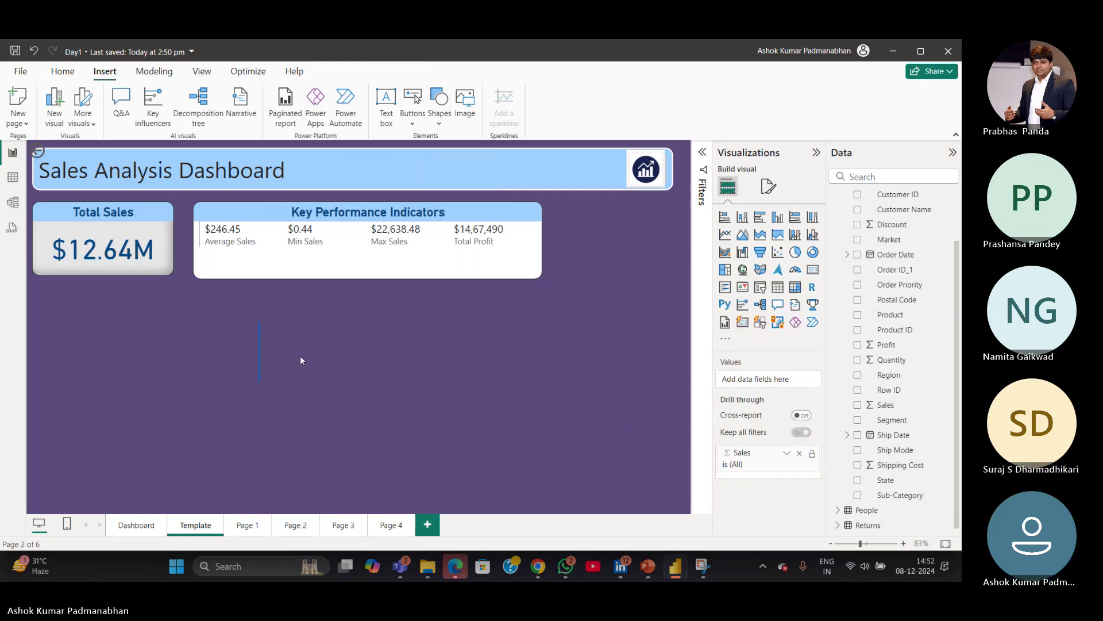
click(298, 356)
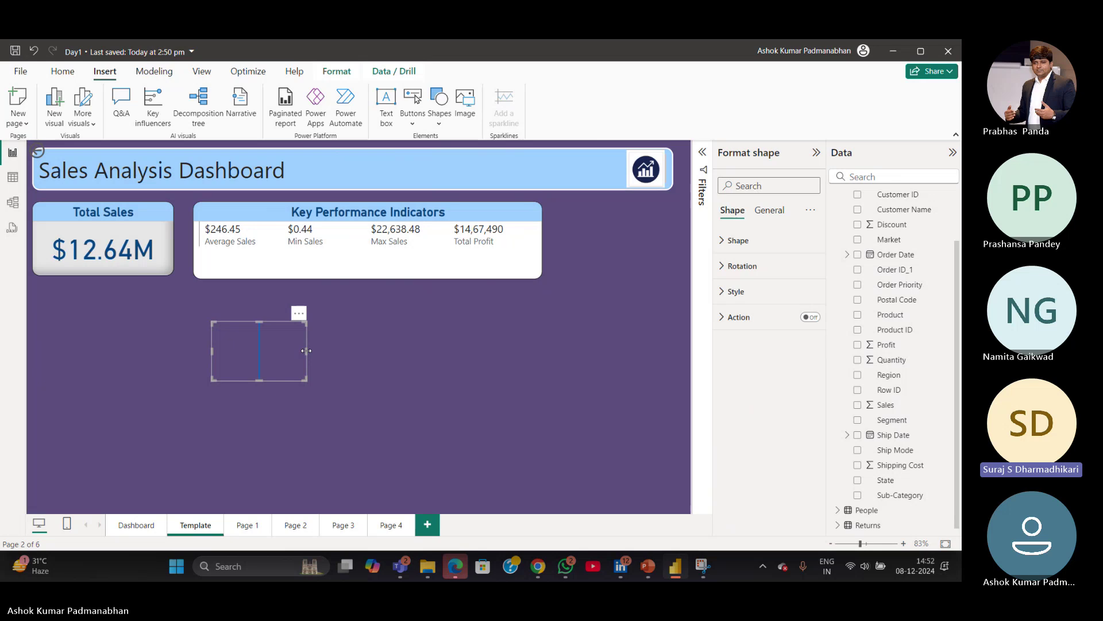
drag(306, 351, 235, 354)
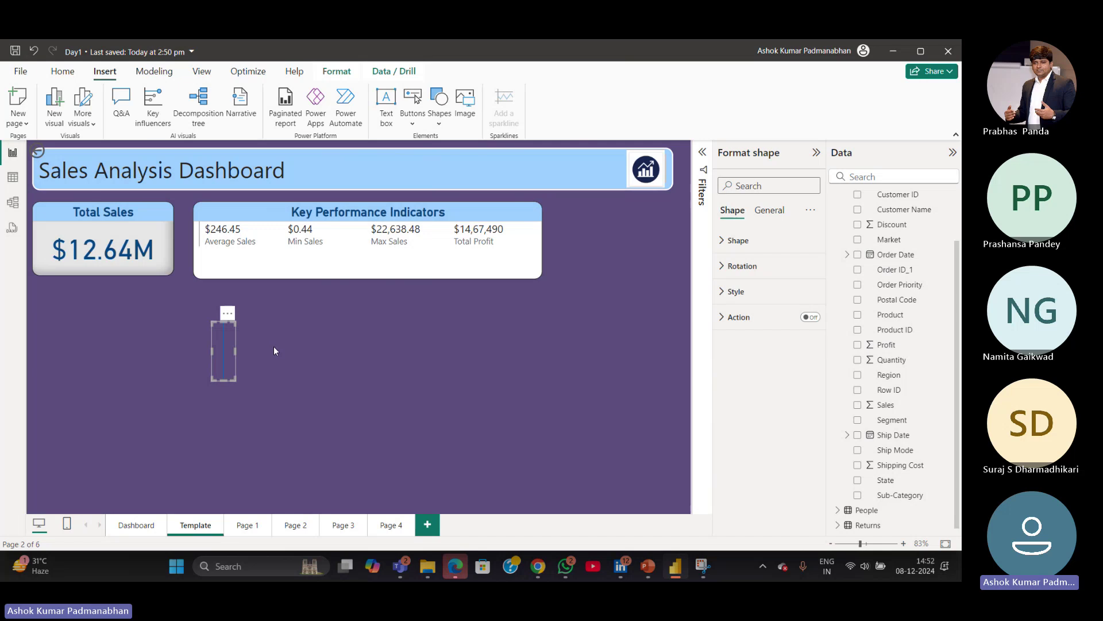
click(723, 268)
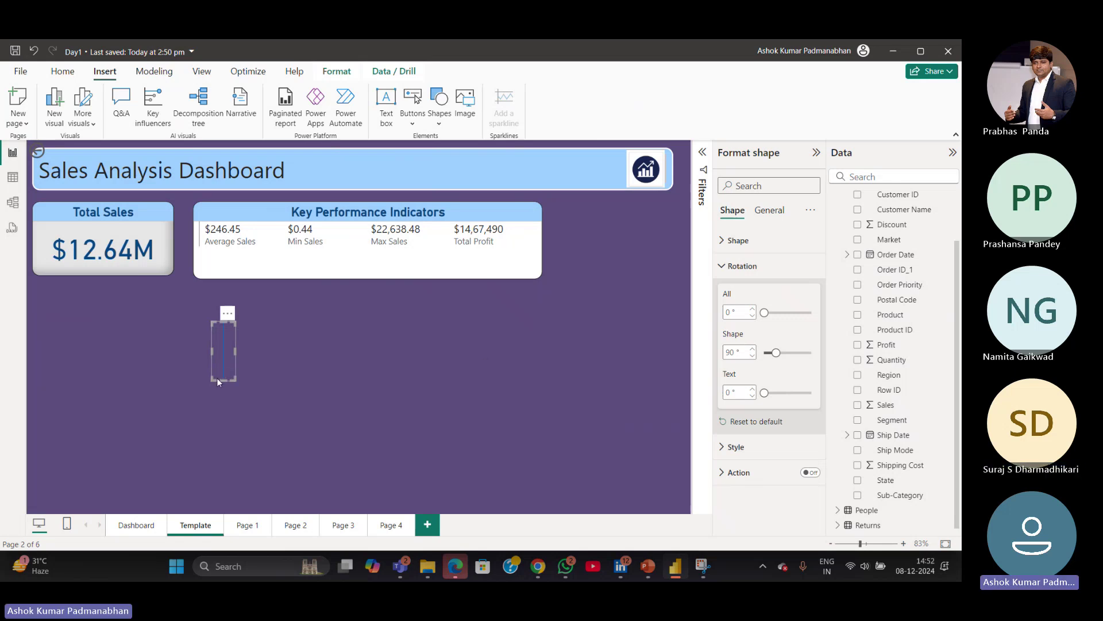
drag(216, 377, 264, 277)
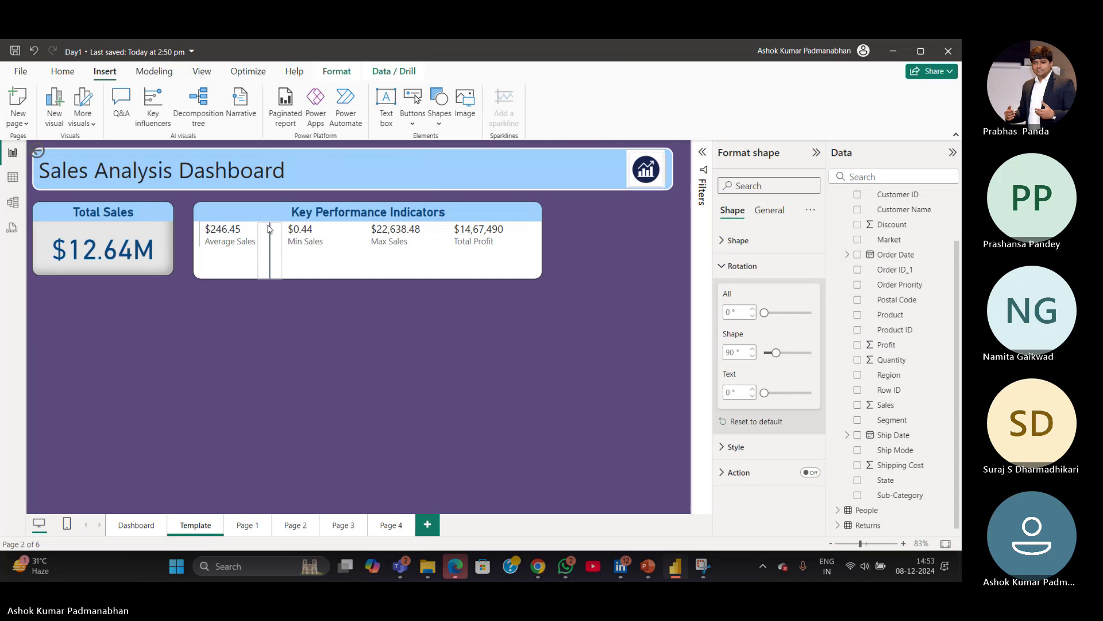
click(343, 370)
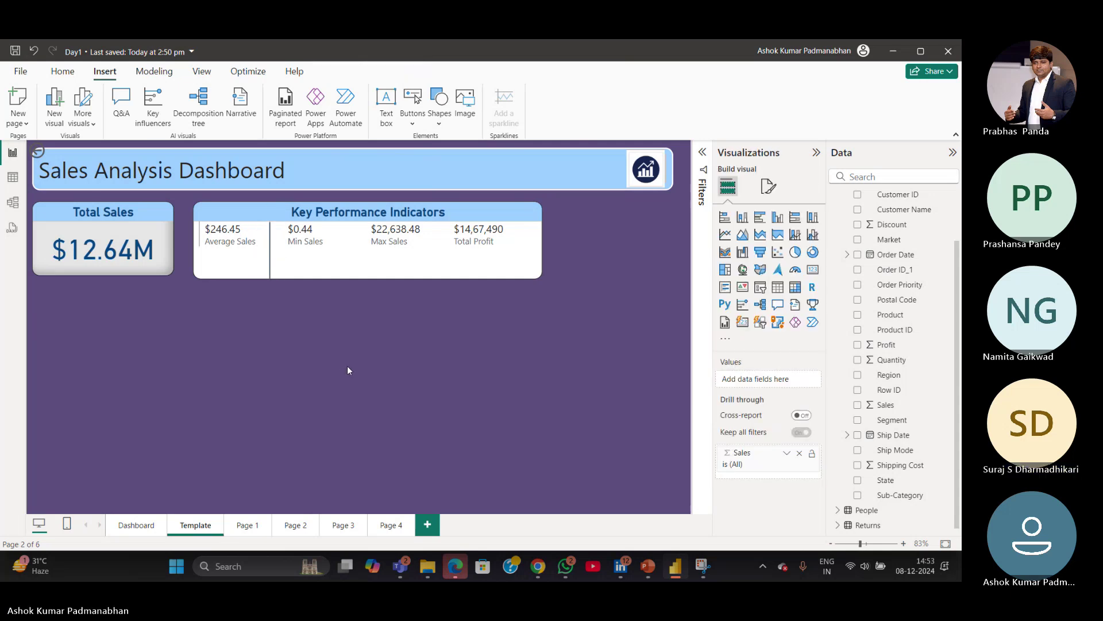
Duplicate the divider line twice, placing the copies between Min Sales and Max Sales and between Max Sales and Total Profit.
click(275, 267)
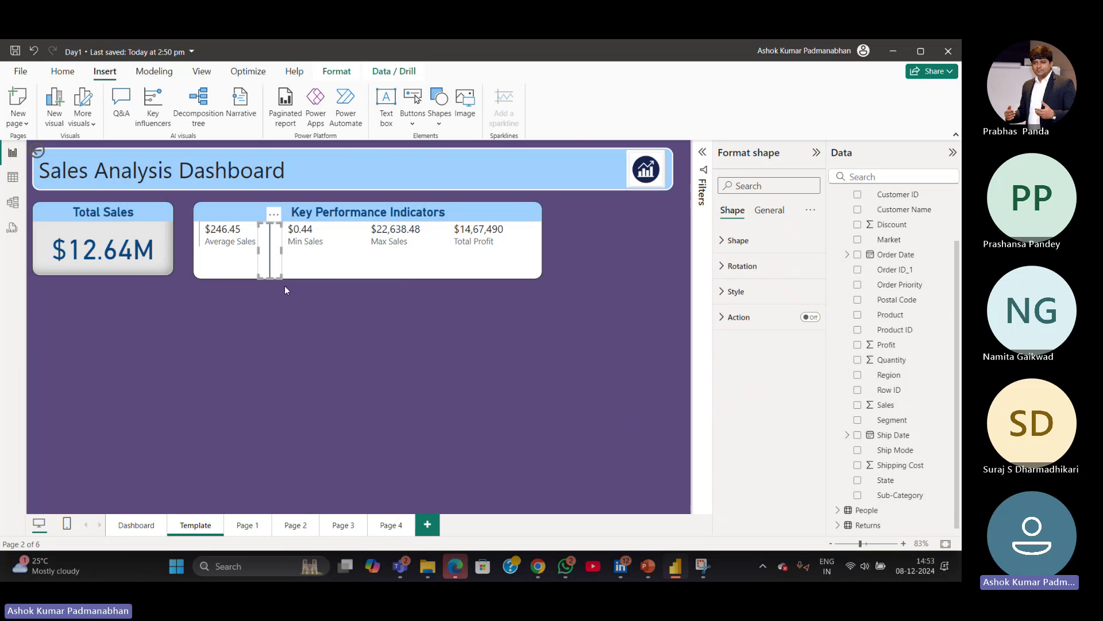
key(ctrl+v)
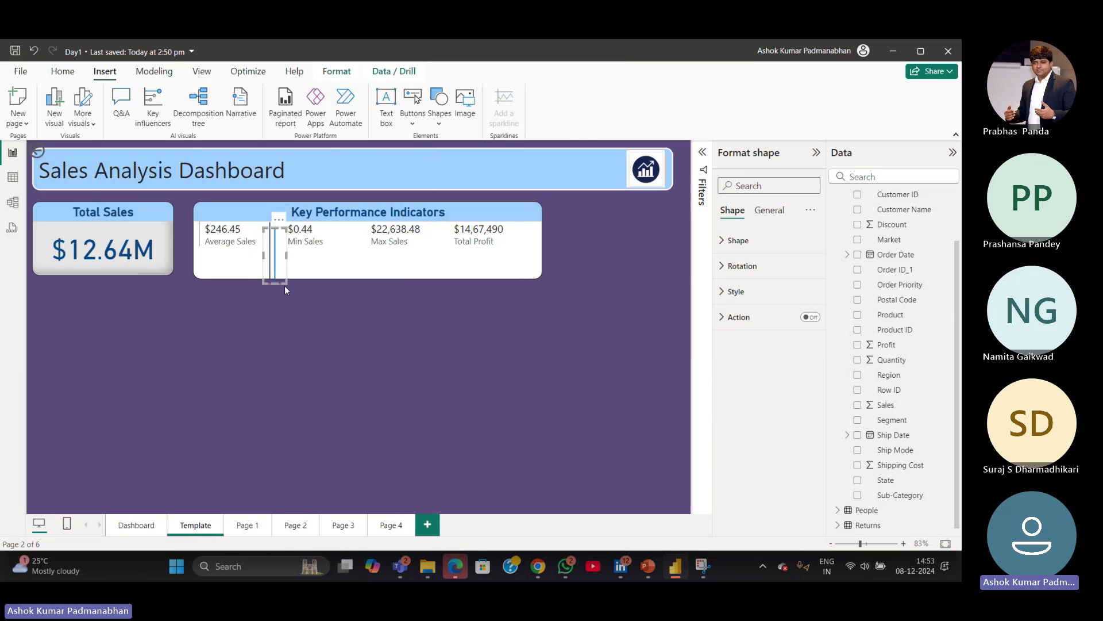
drag(285, 274, 356, 268)
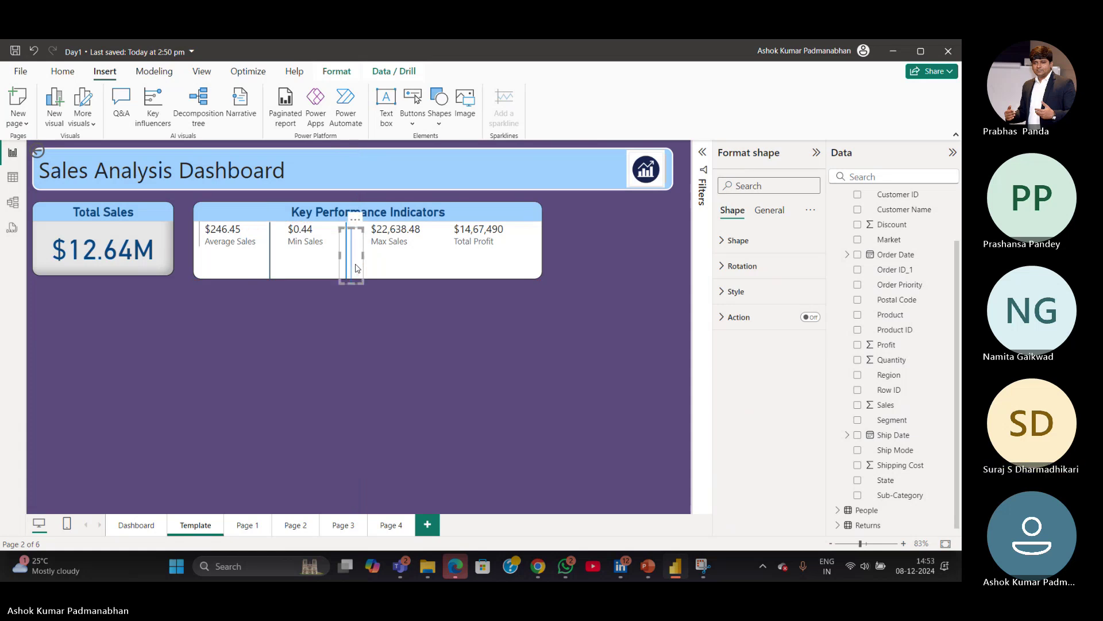
drag(352, 264, 450, 263)
click(524, 376)
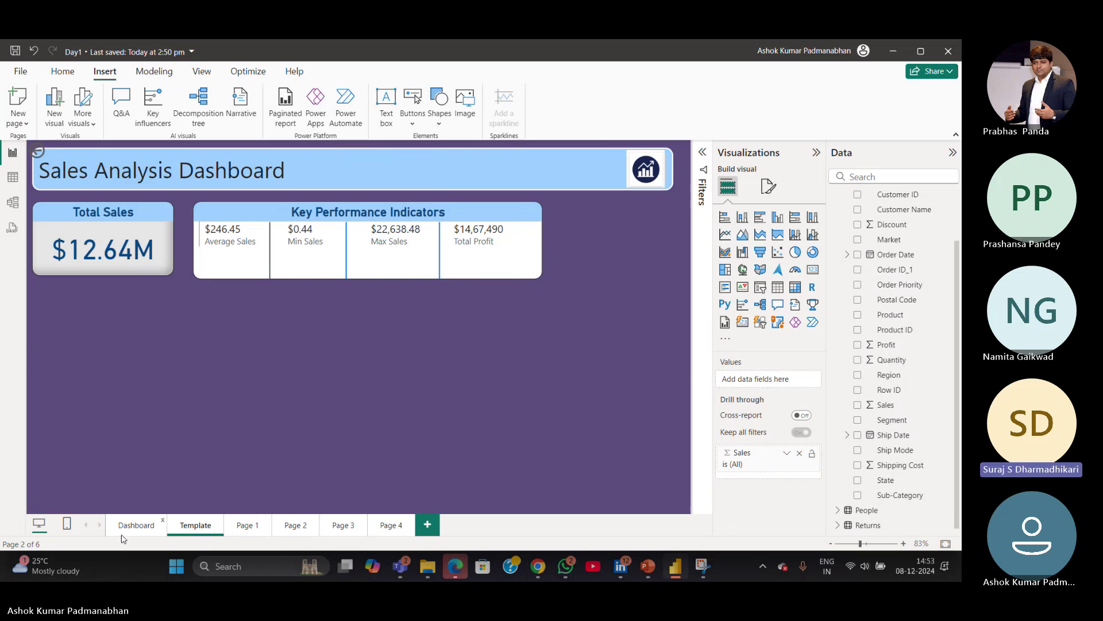
click(137, 524)
click(193, 525)
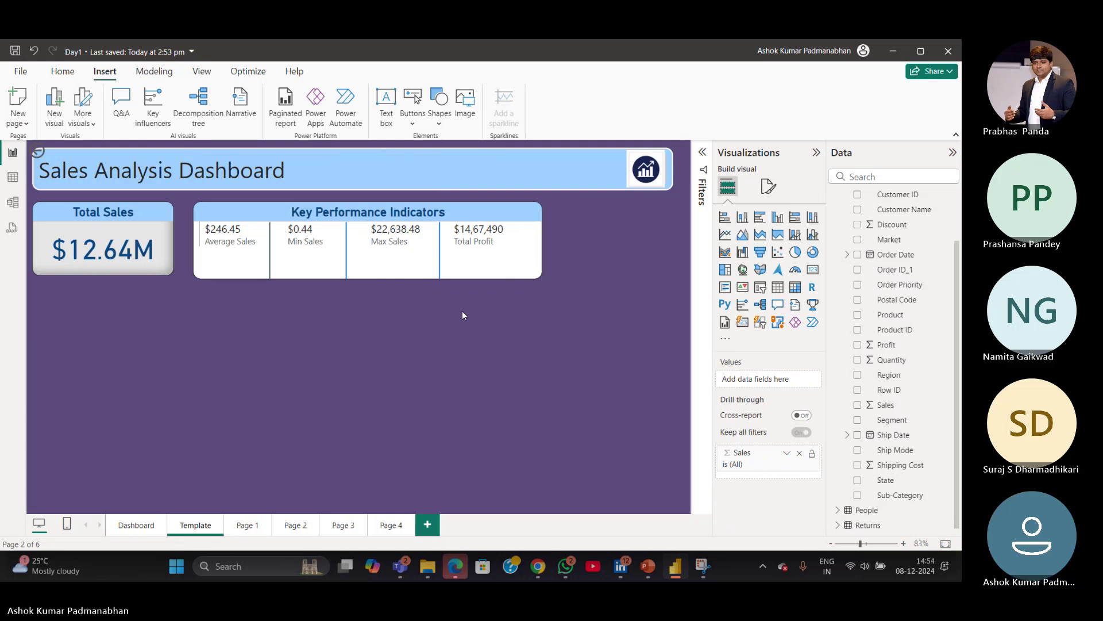
click(272, 264)
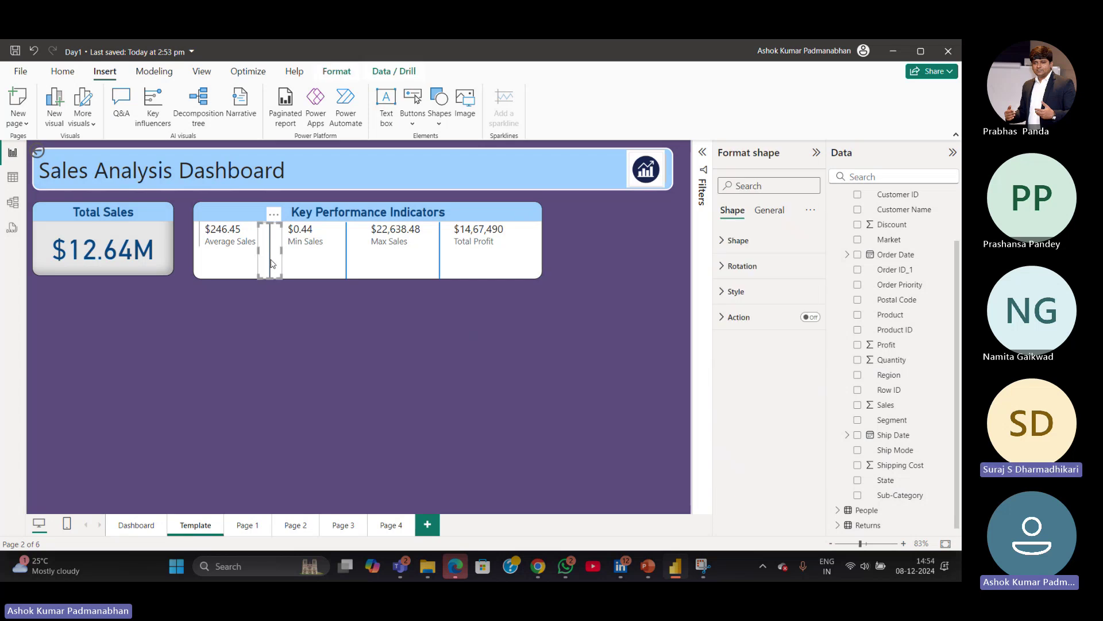
ctrl+click(351, 268)
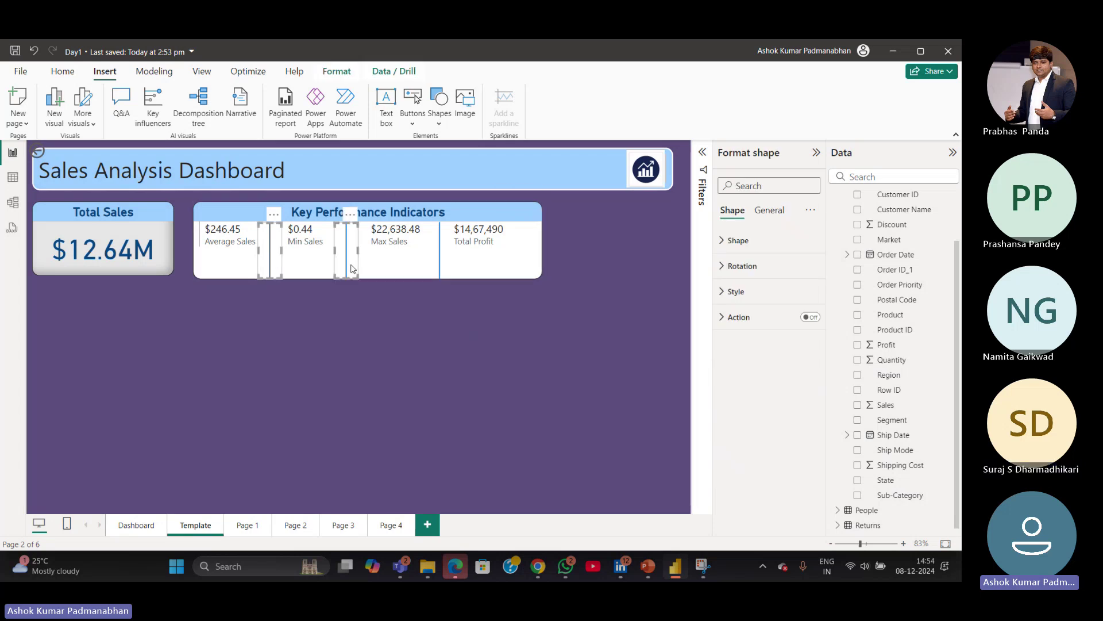
ctrl+click(446, 263)
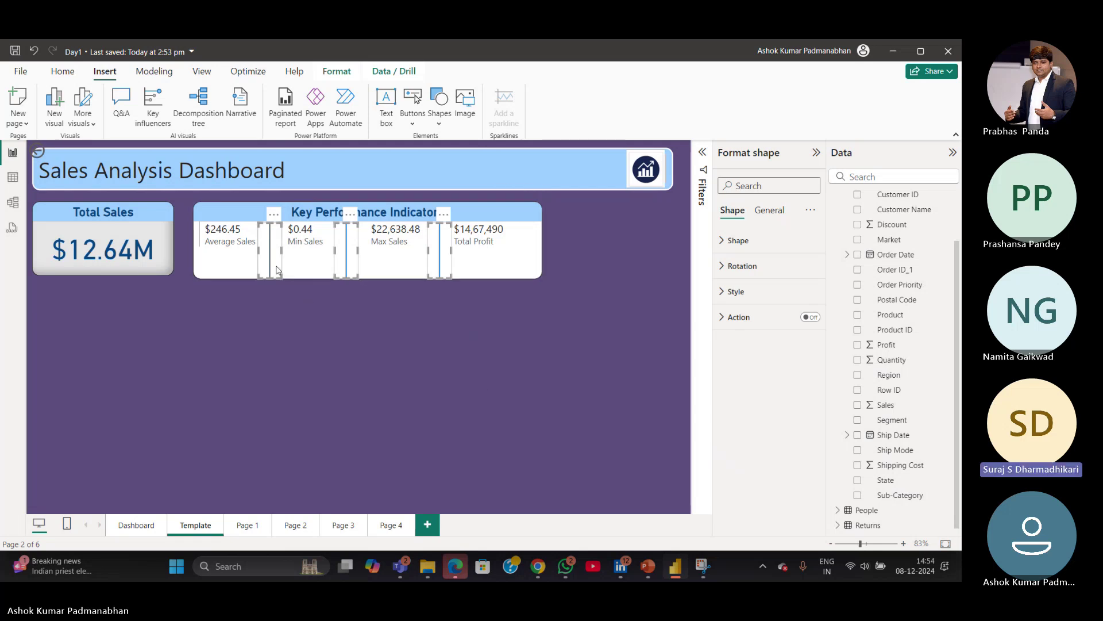
click(321, 347)
Delete the divider lines between Min Sales and Max Sales and between Max Sales and Total Profit.
click(348, 265)
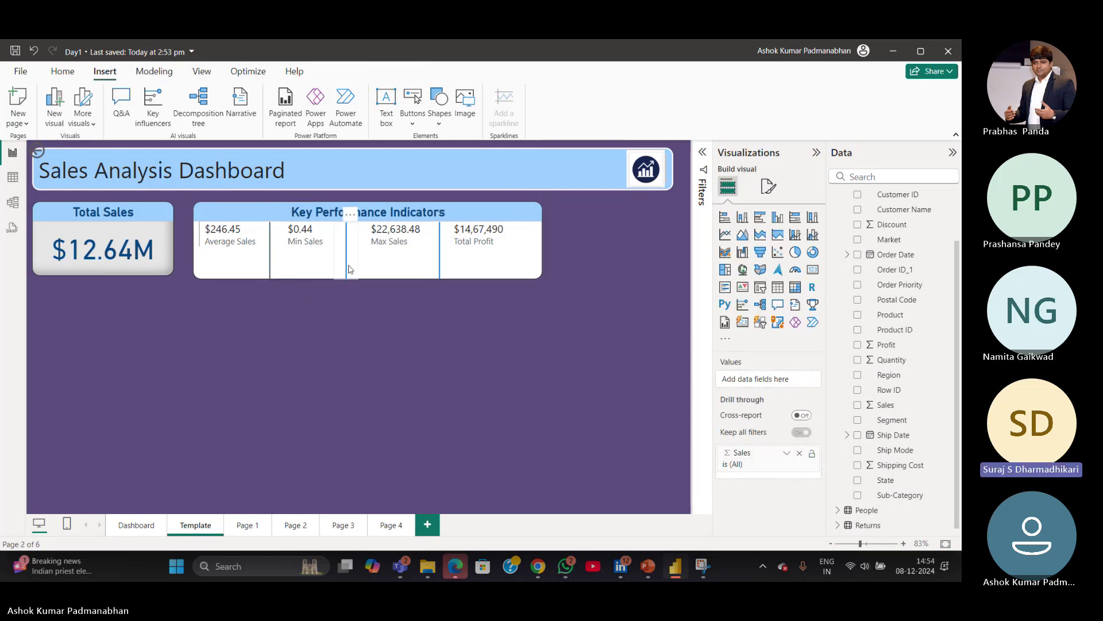
key(Delete)
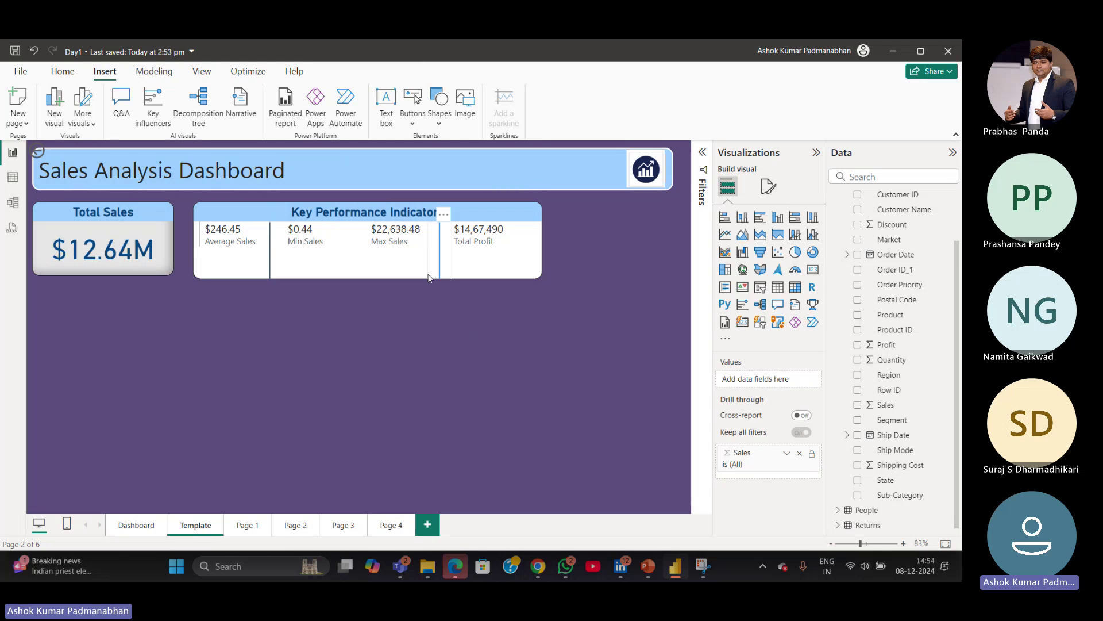
click(440, 256)
key(Delete)
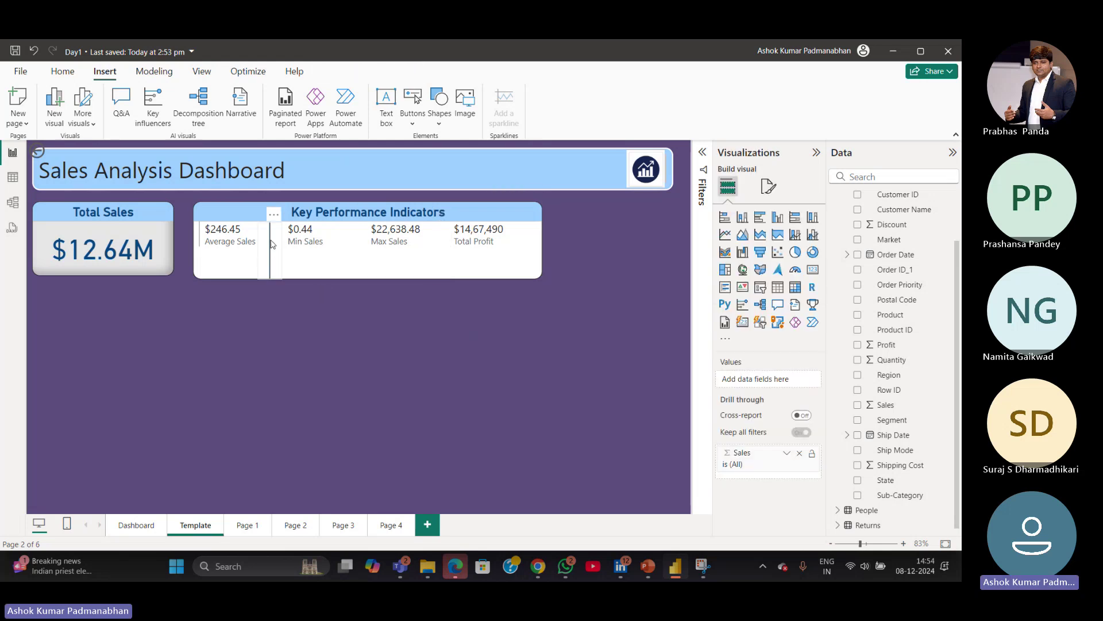
Move the remaining divider line out below the Key Performance Indicators card and back between Average Sales and Min Sales.
click(272, 245)
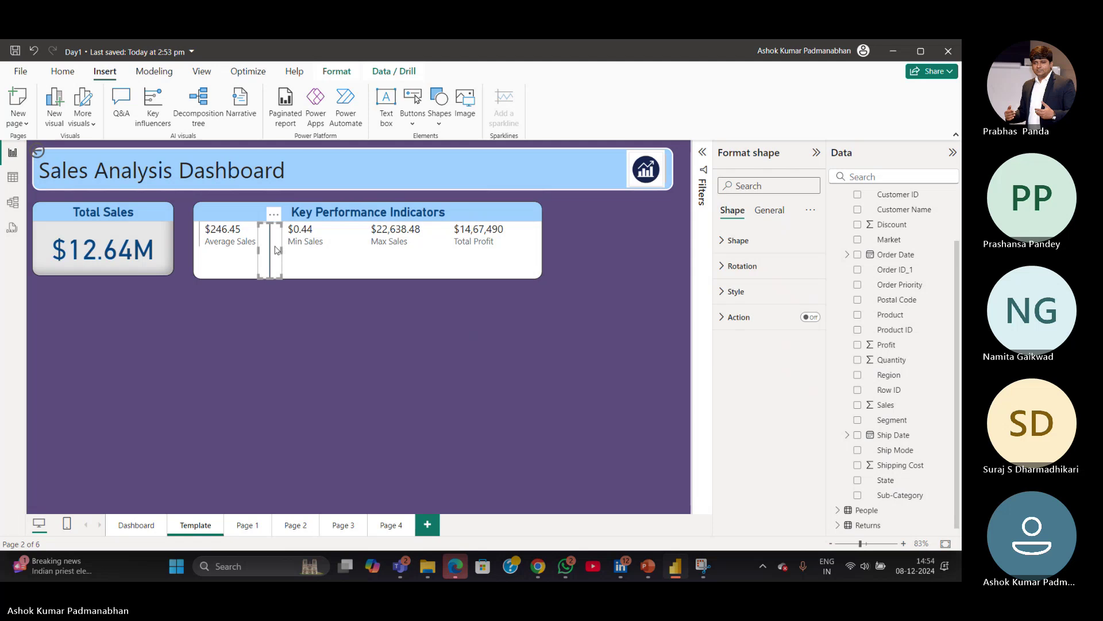
drag(273, 248, 288, 425)
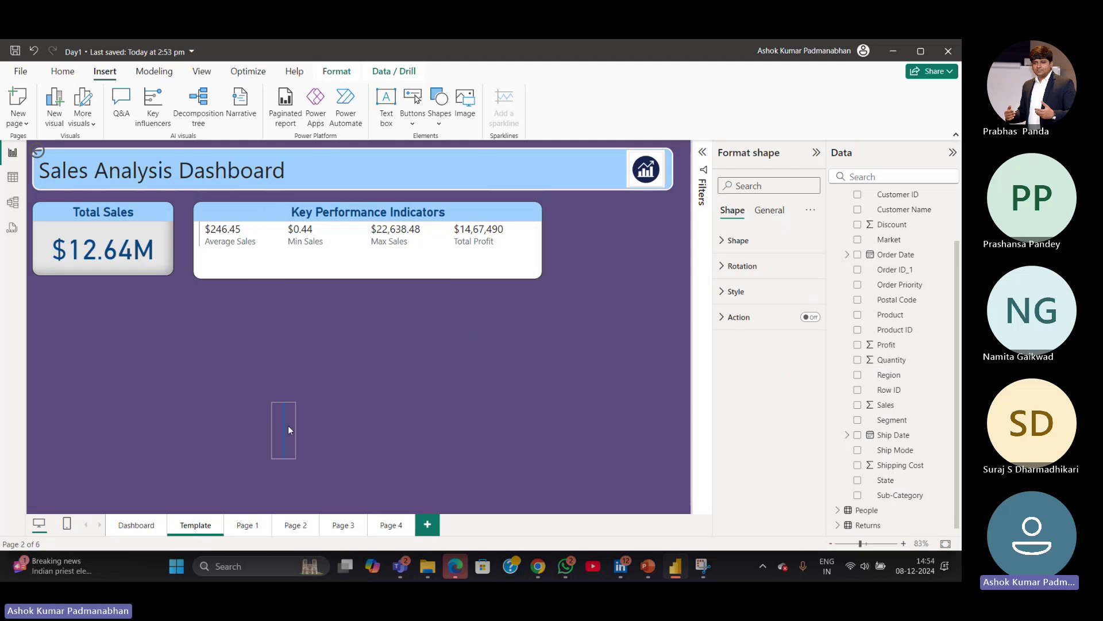
click(507, 437)
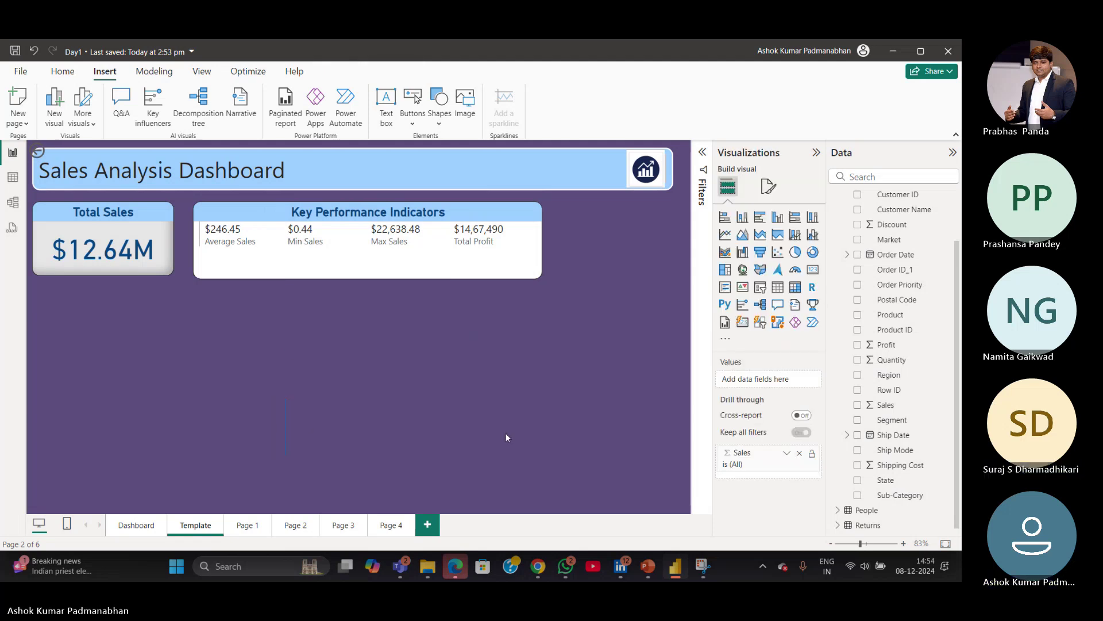
drag(291, 424, 270, 260)
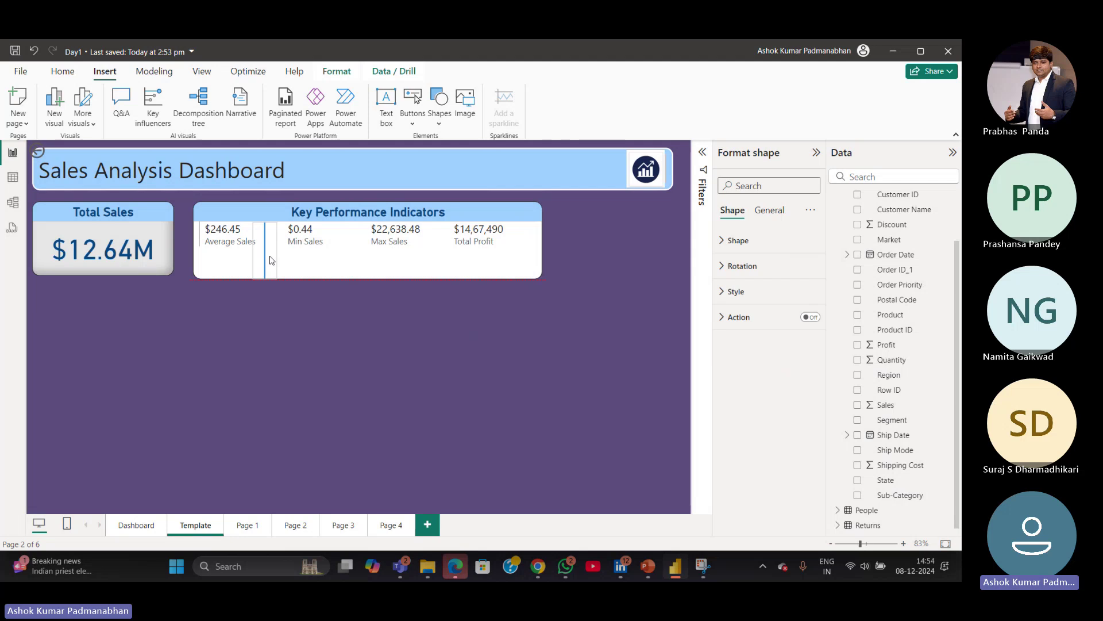
click(347, 409)
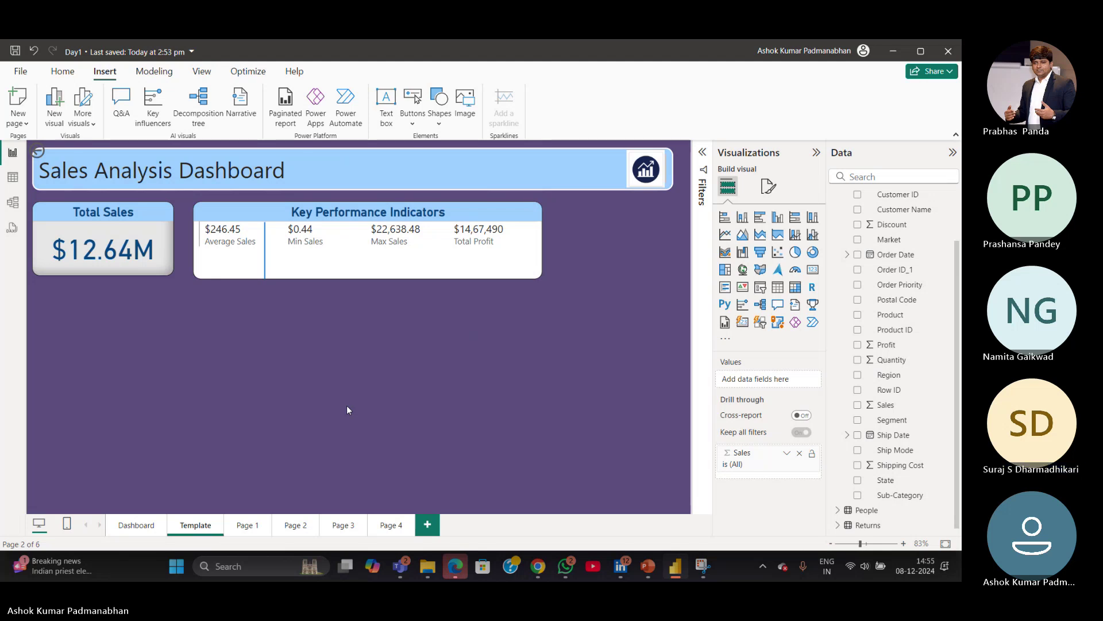
click(272, 265)
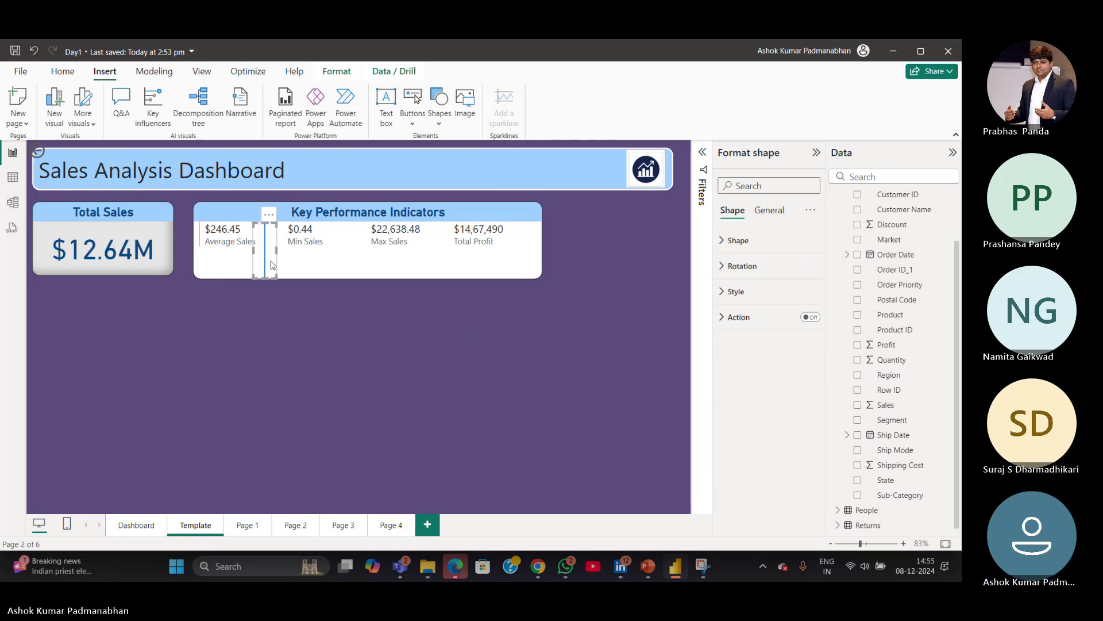
drag(272, 265, 274, 266)
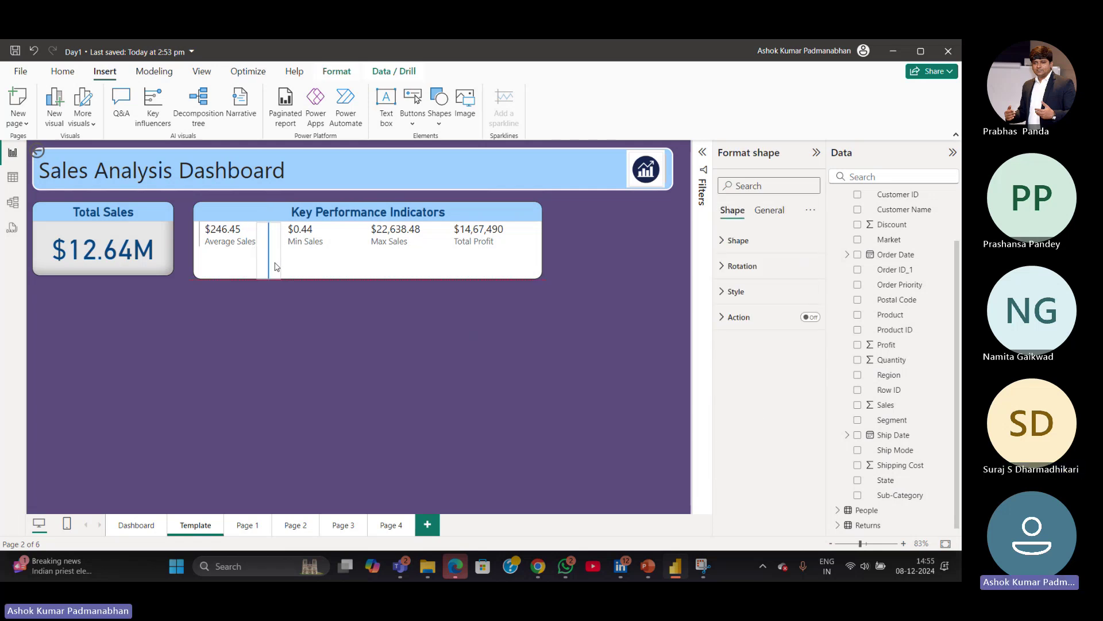
Copy the divider line and paste it twice, placing one copy before Max Sales and the other before Total Profit.
key(ctrl+c)
key(ctrl+v)
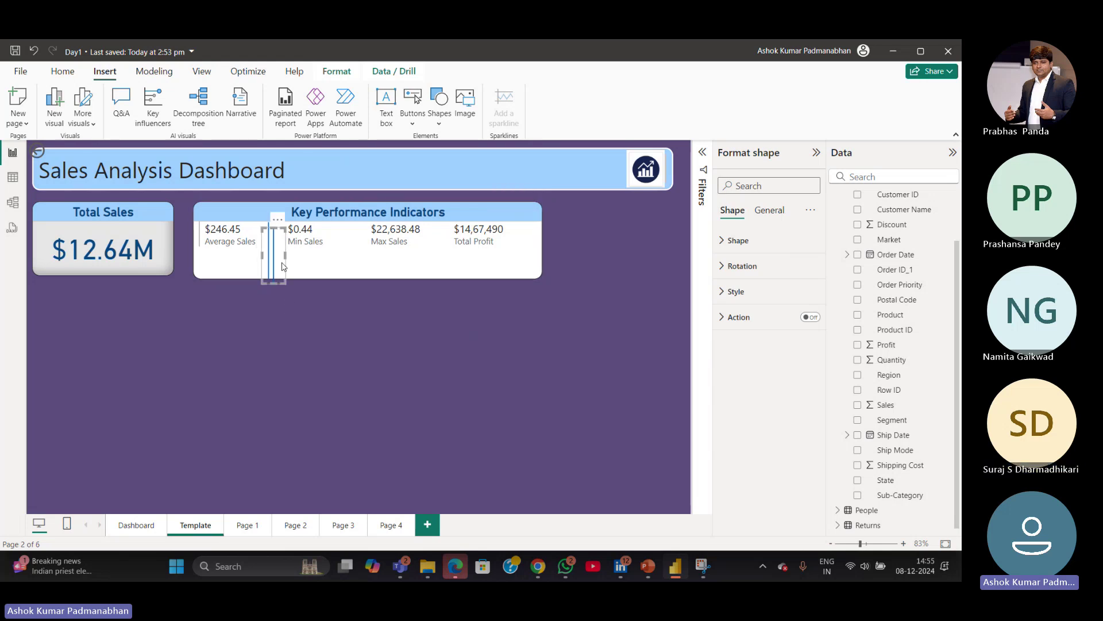
drag(281, 264, 356, 262)
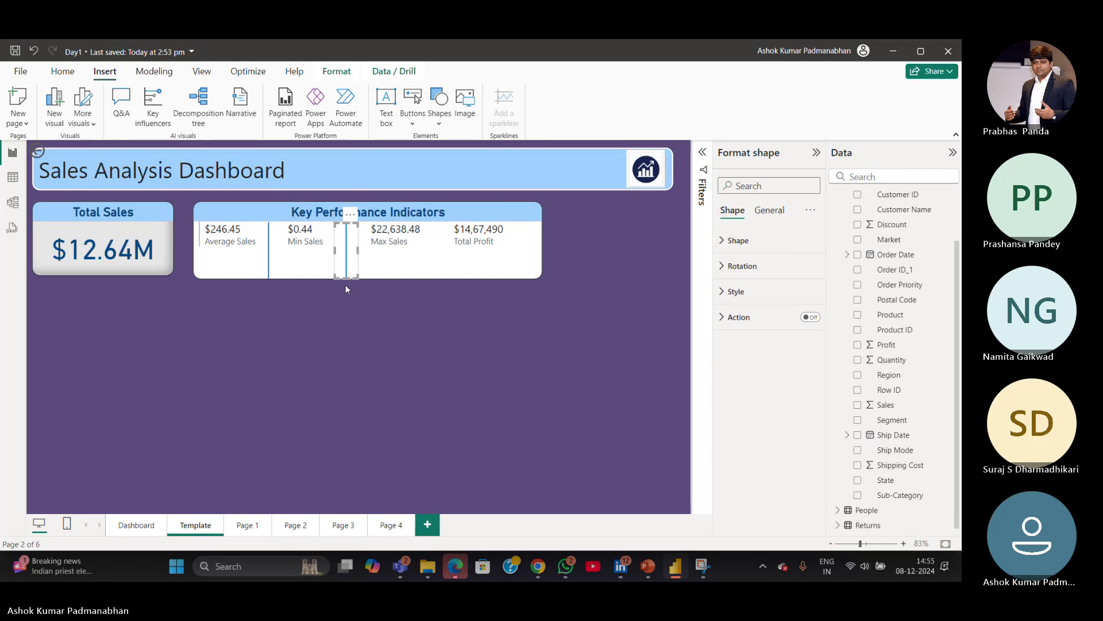
key(ctrl+v)
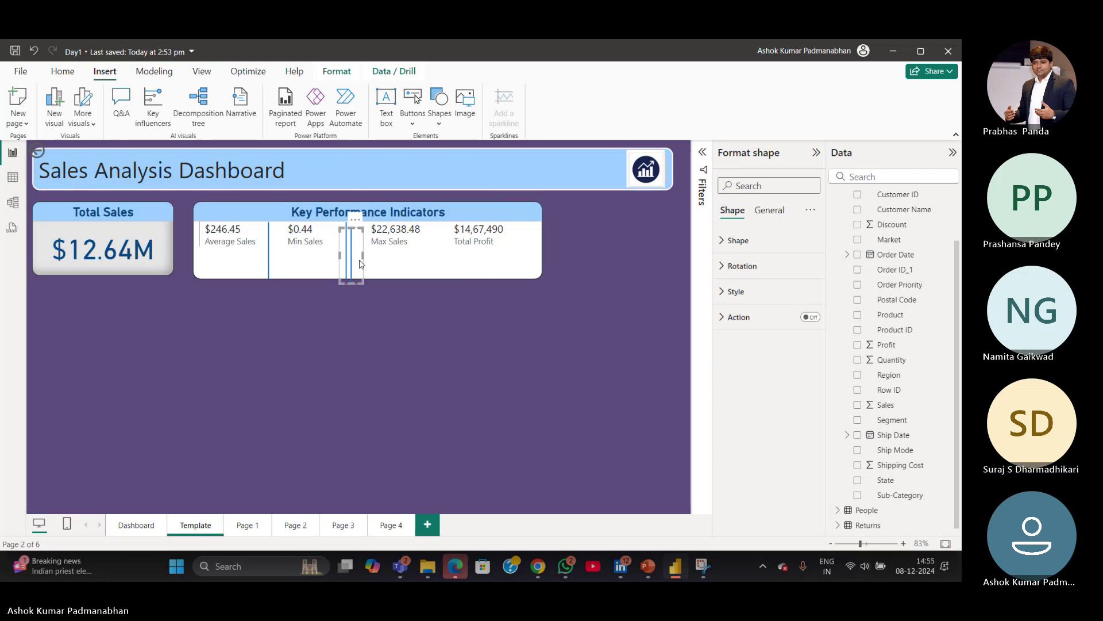
drag(361, 260, 447, 260)
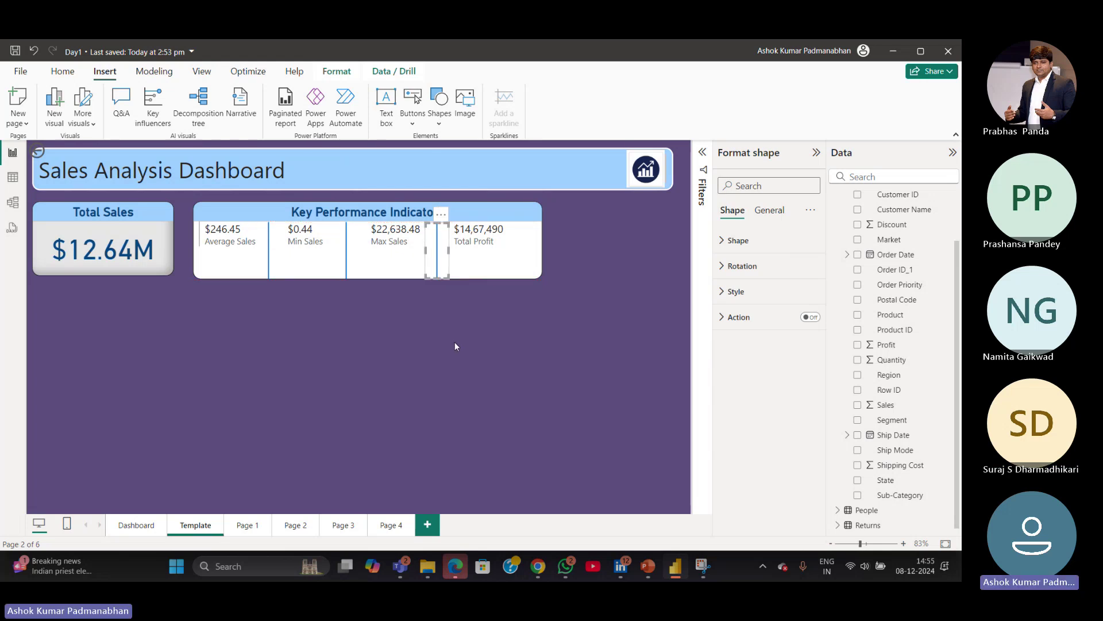
click(455, 343)
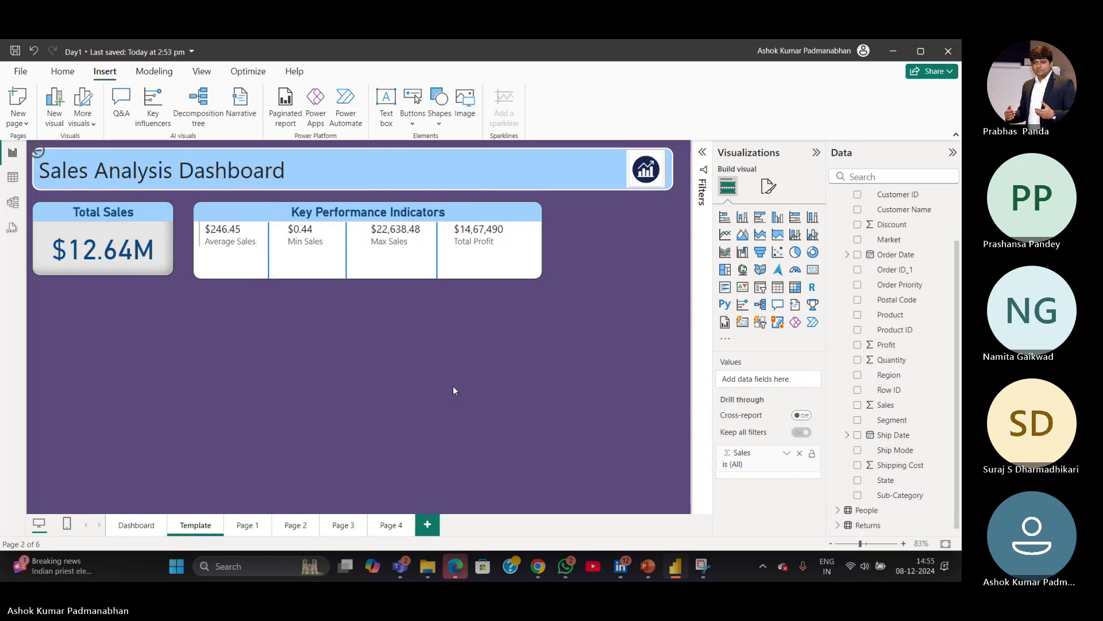
Set the fill color of the divider line between Average Sales and Min Sales to dark blue.
click(274, 269)
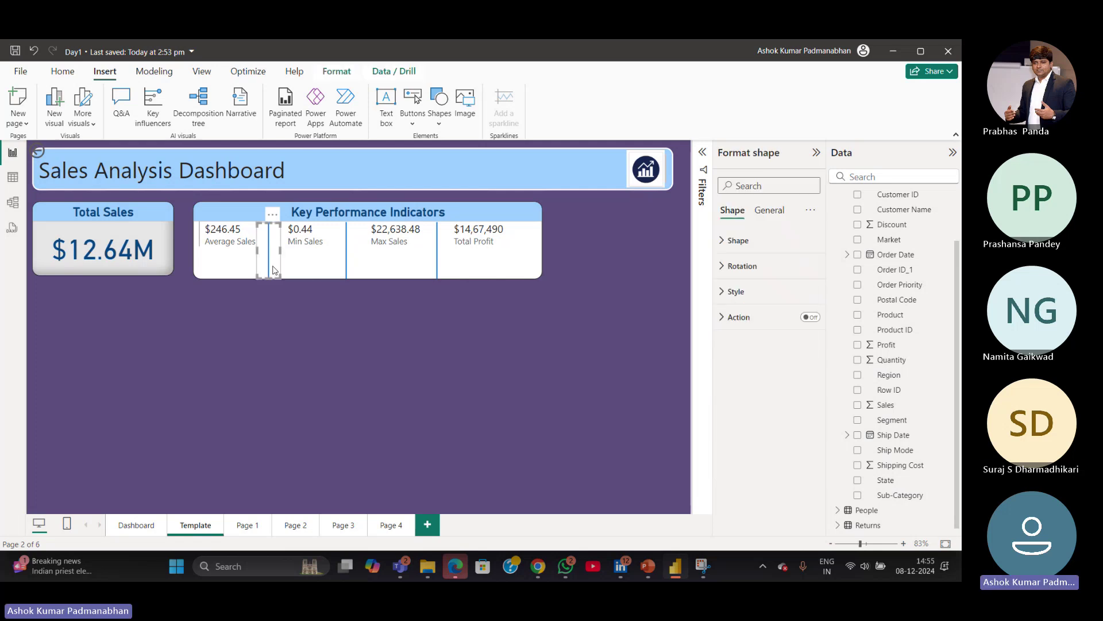
click(292, 315)
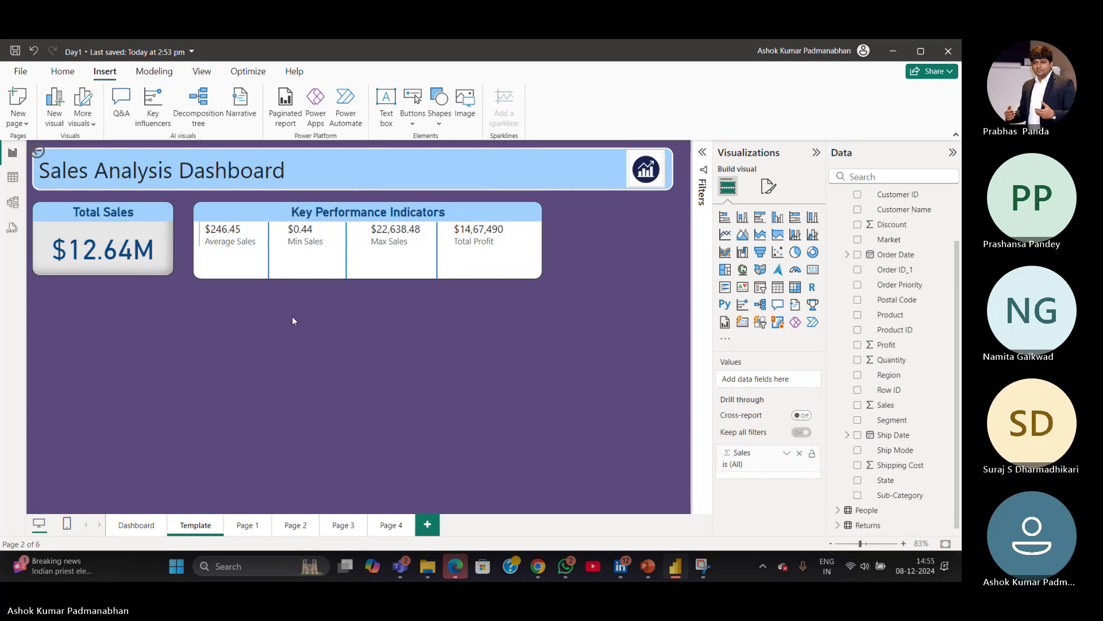
click(273, 263)
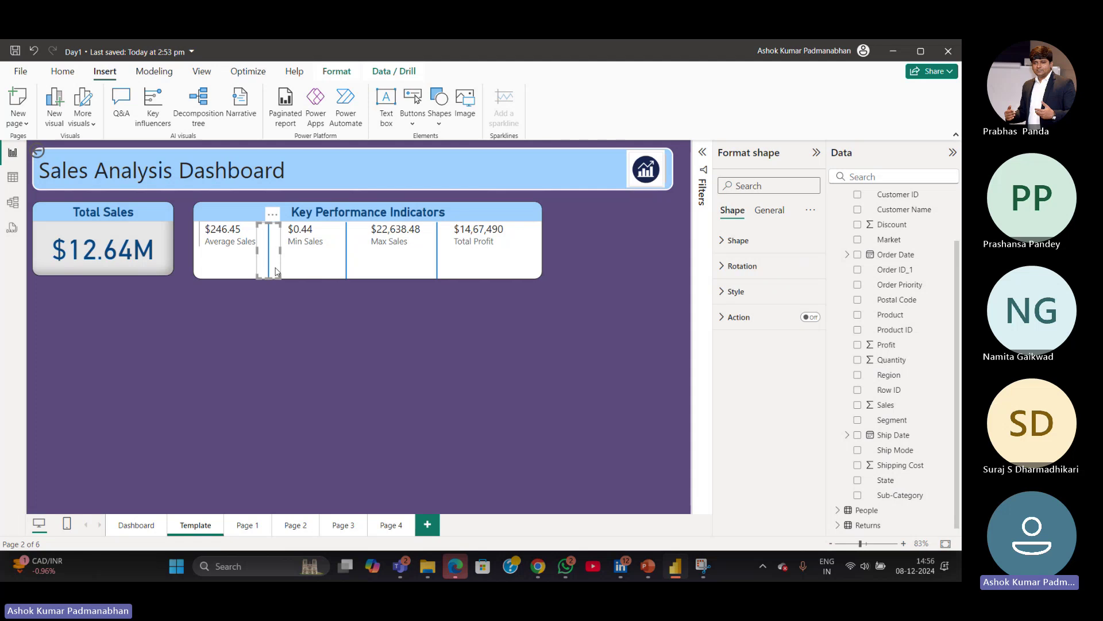
click(723, 247)
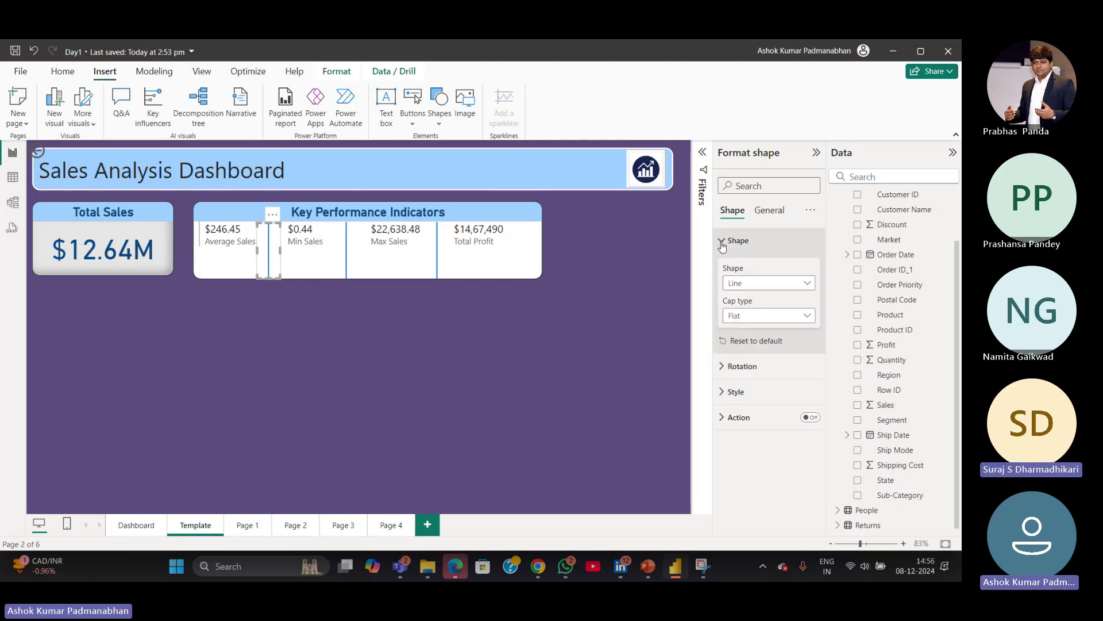
click(722, 244)
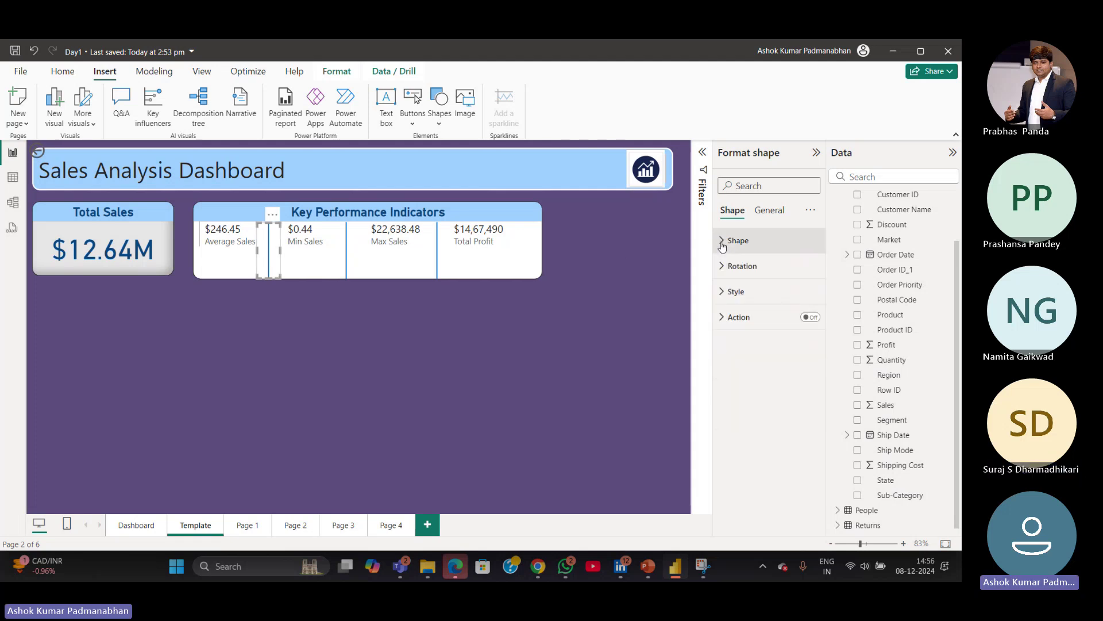
click(723, 293)
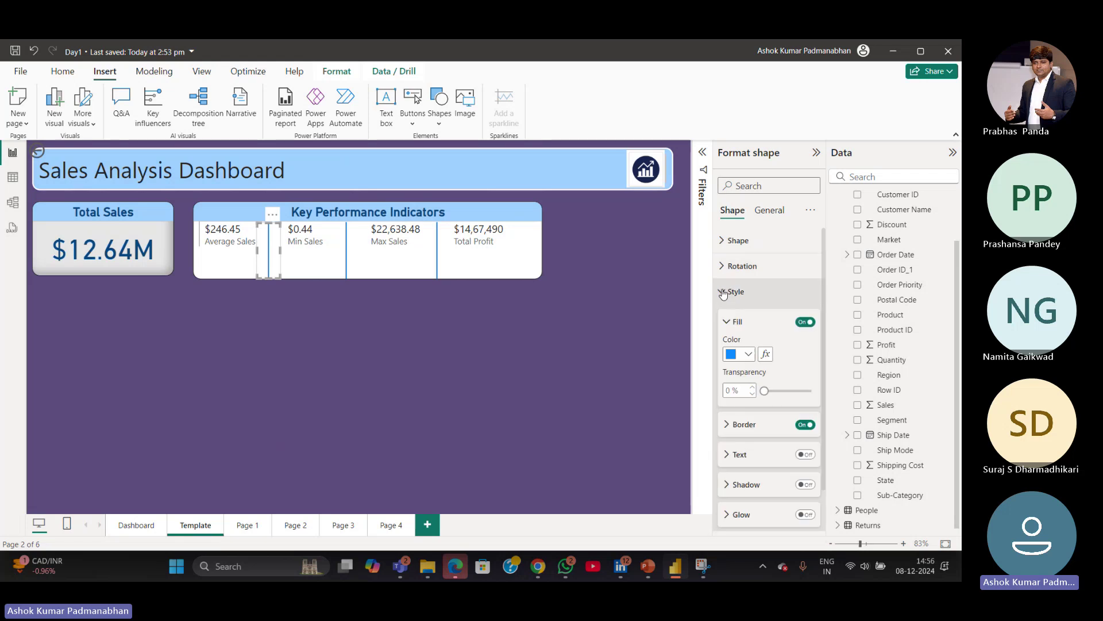
click(750, 357)
click(777, 258)
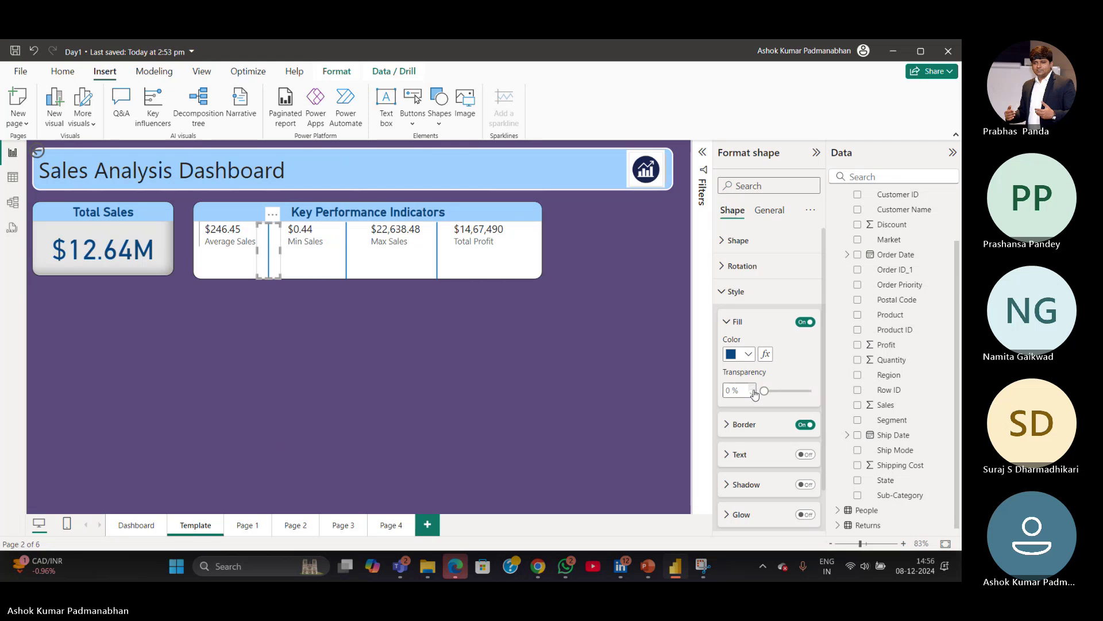
click(433, 371)
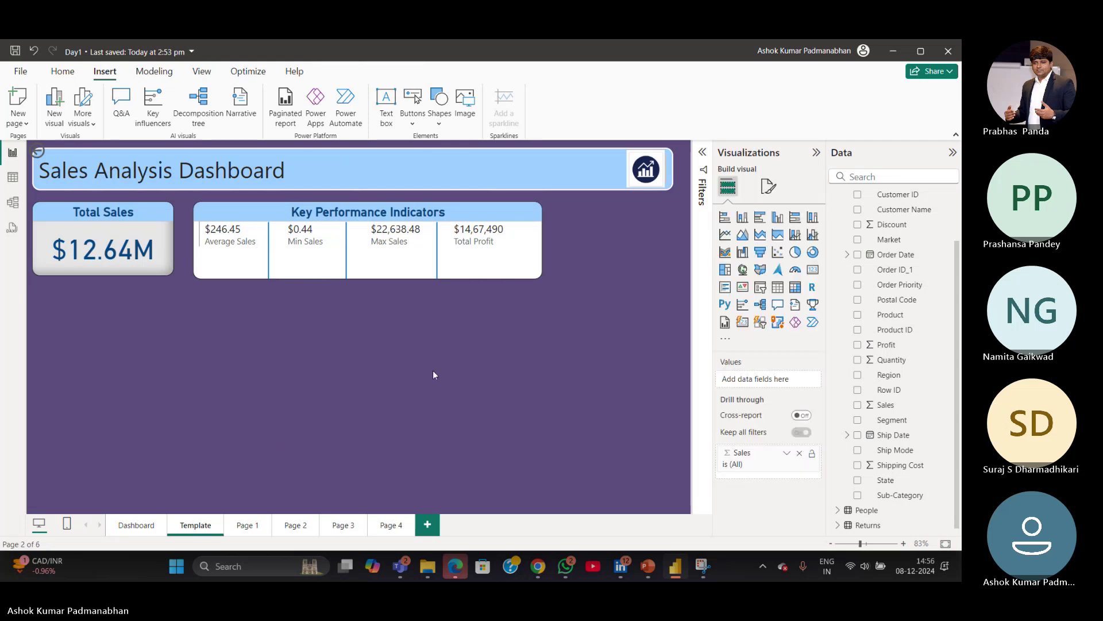
Group the three divider lines in the Key Performance Indicators card into one object.
click(346, 271)
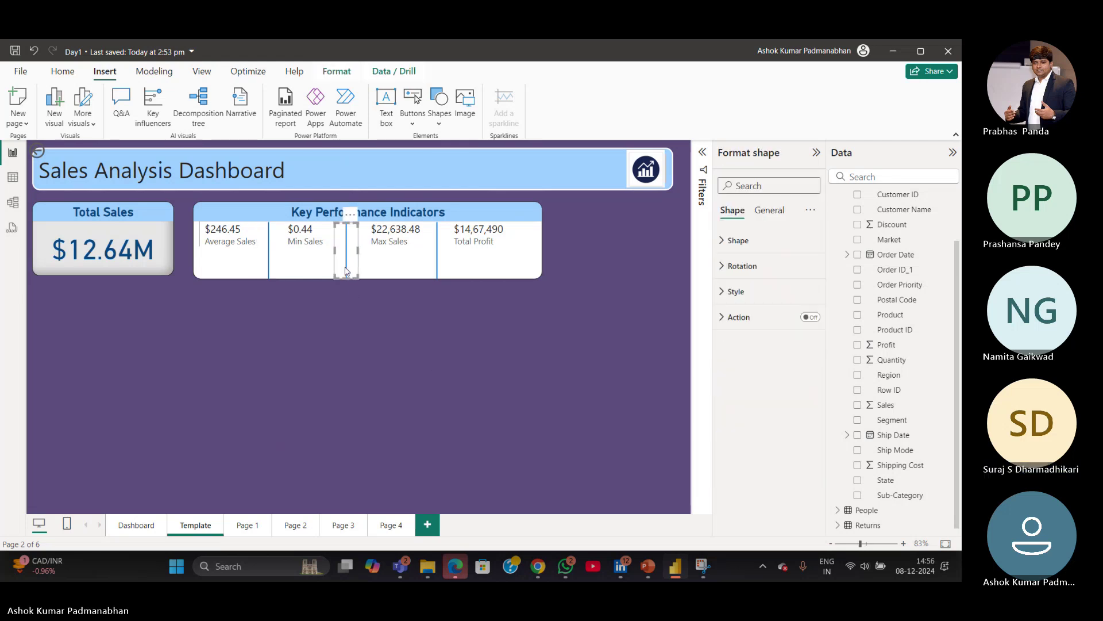
click(270, 266)
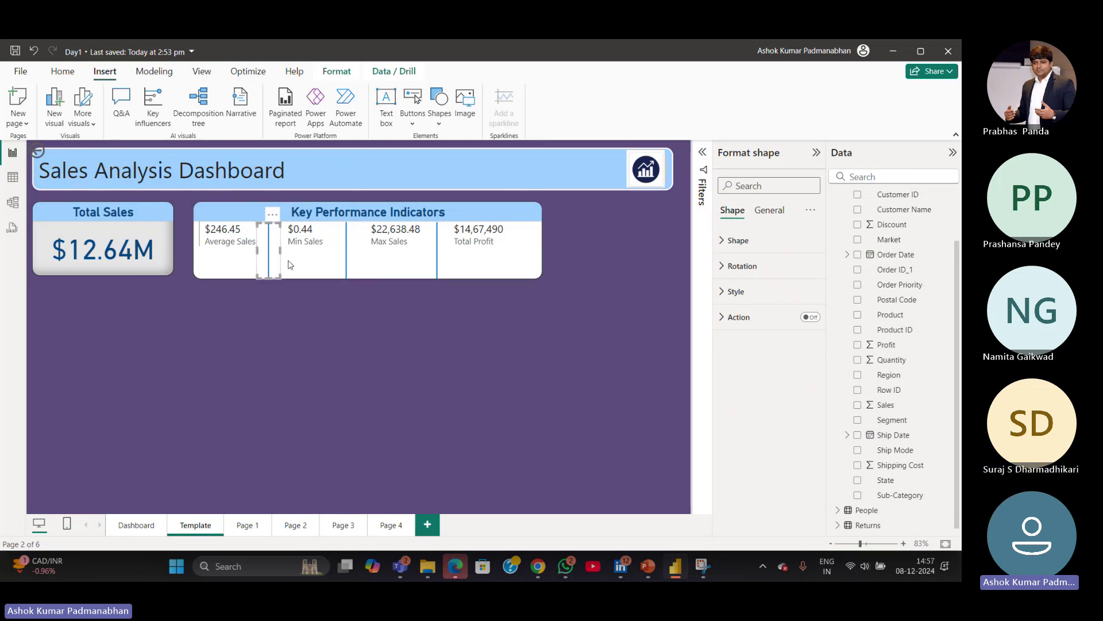
ctrl+click(347, 253)
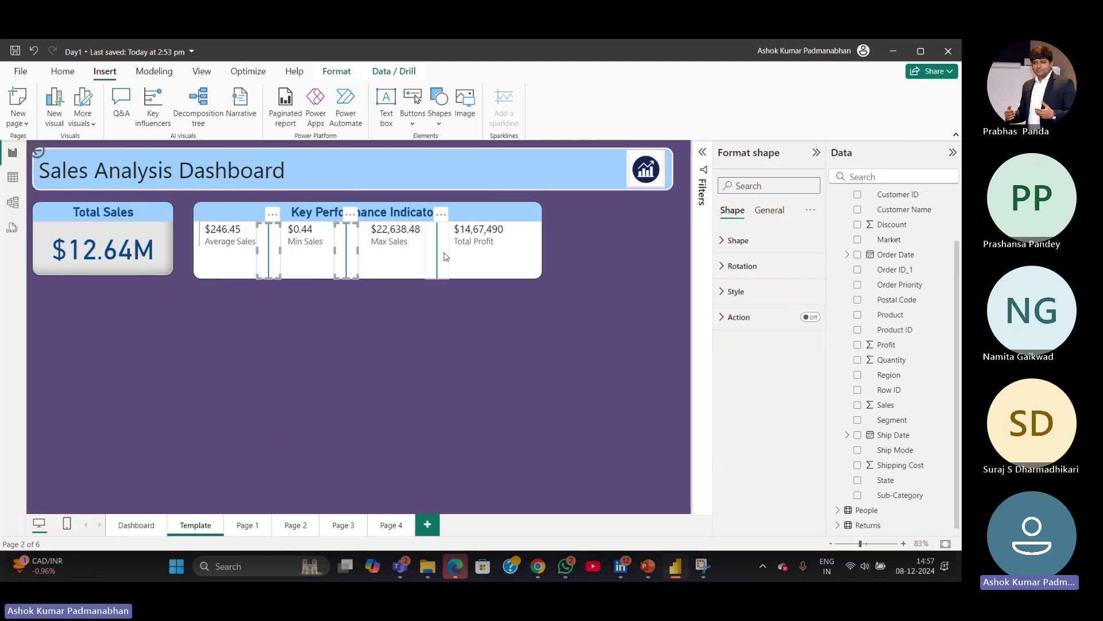
ctrl+click(444, 256)
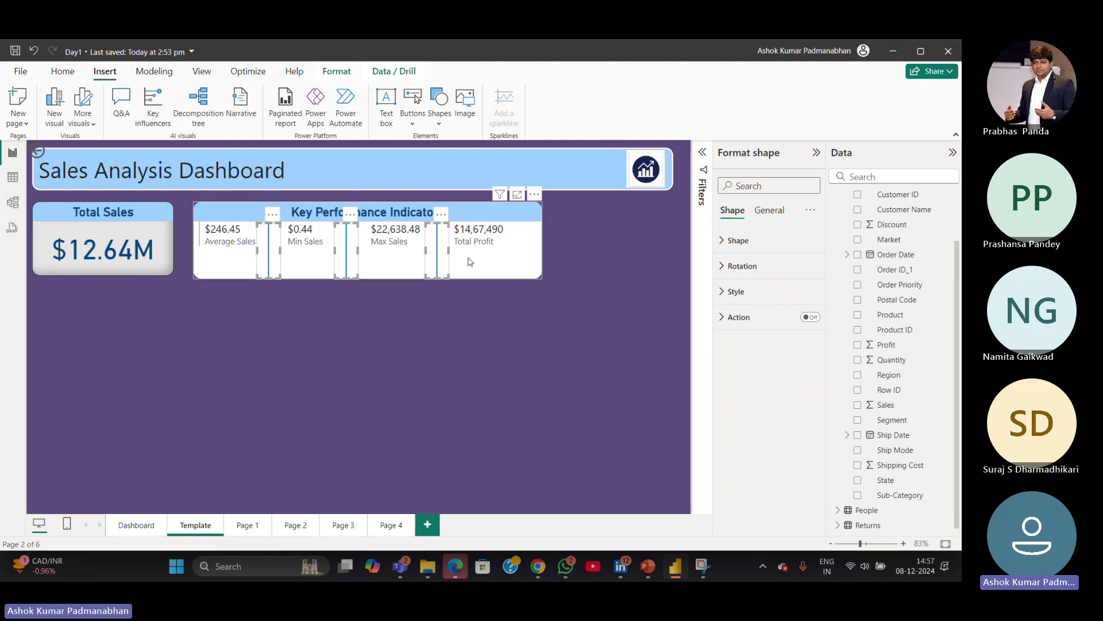
right_click(349, 252)
mouse_move(381, 260)
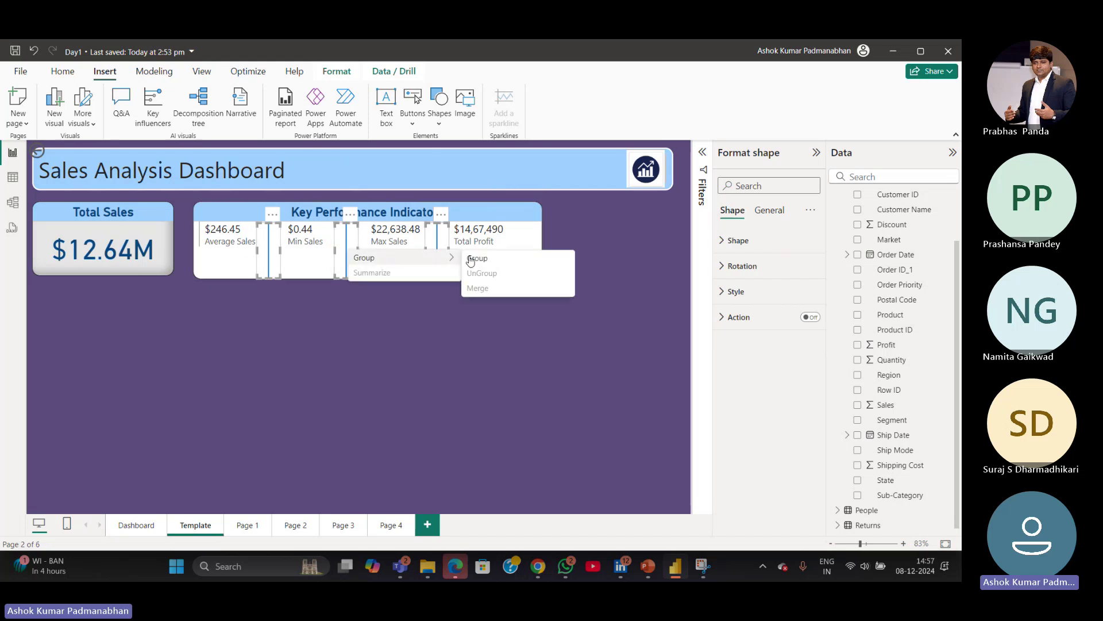
click(476, 259)
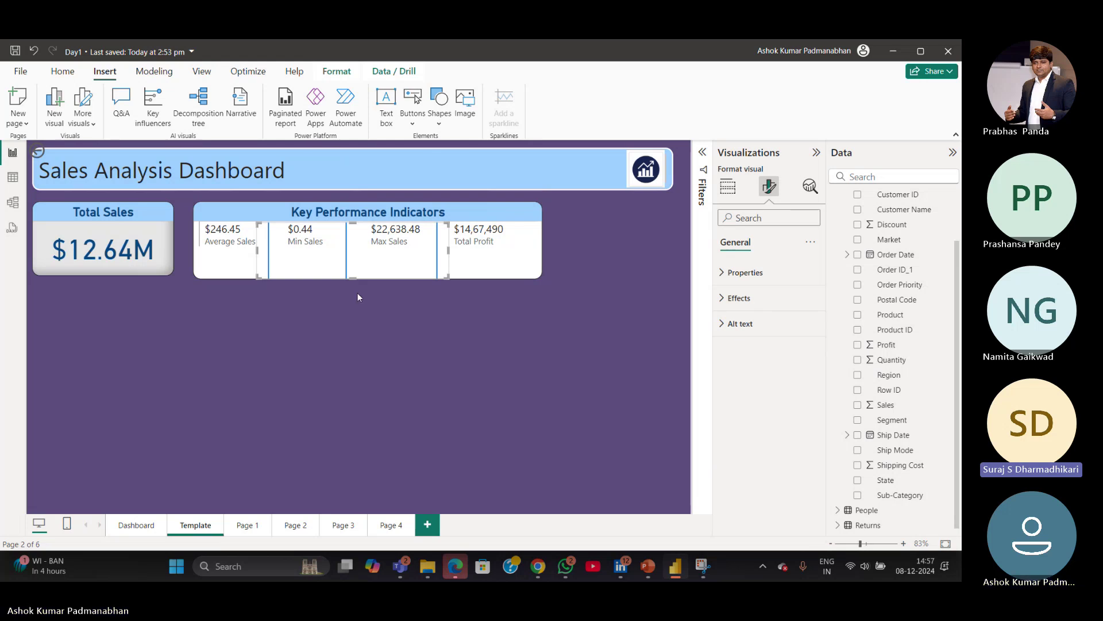
click(395, 314)
Insert a line shape, move it below the Key Performance Indicators card, and set its shape rotation to 90°.
click(441, 120)
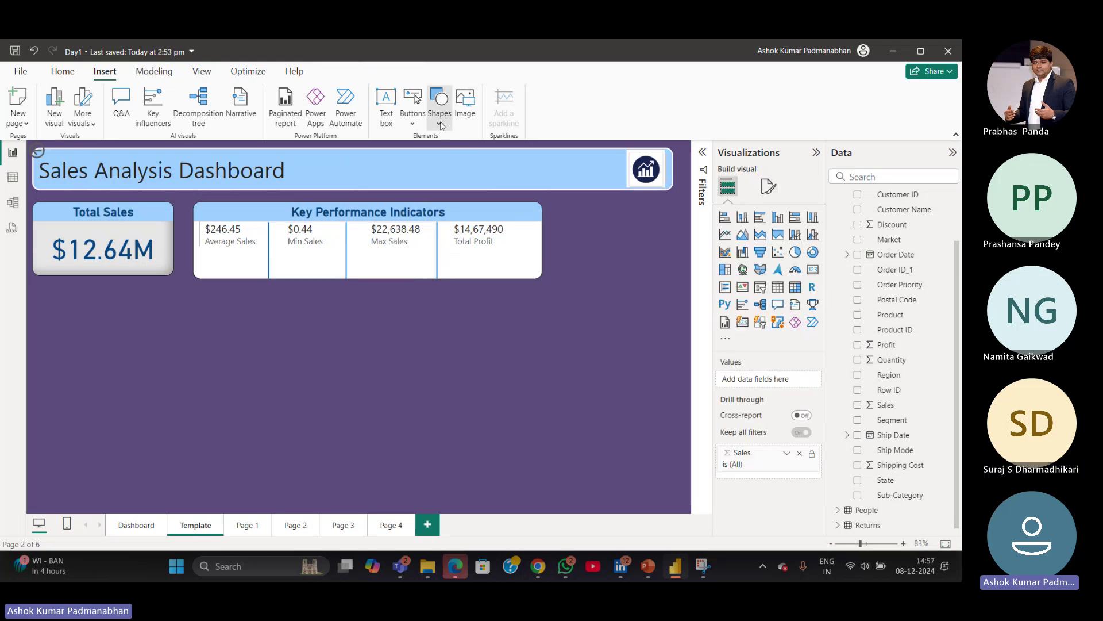
click(508, 283)
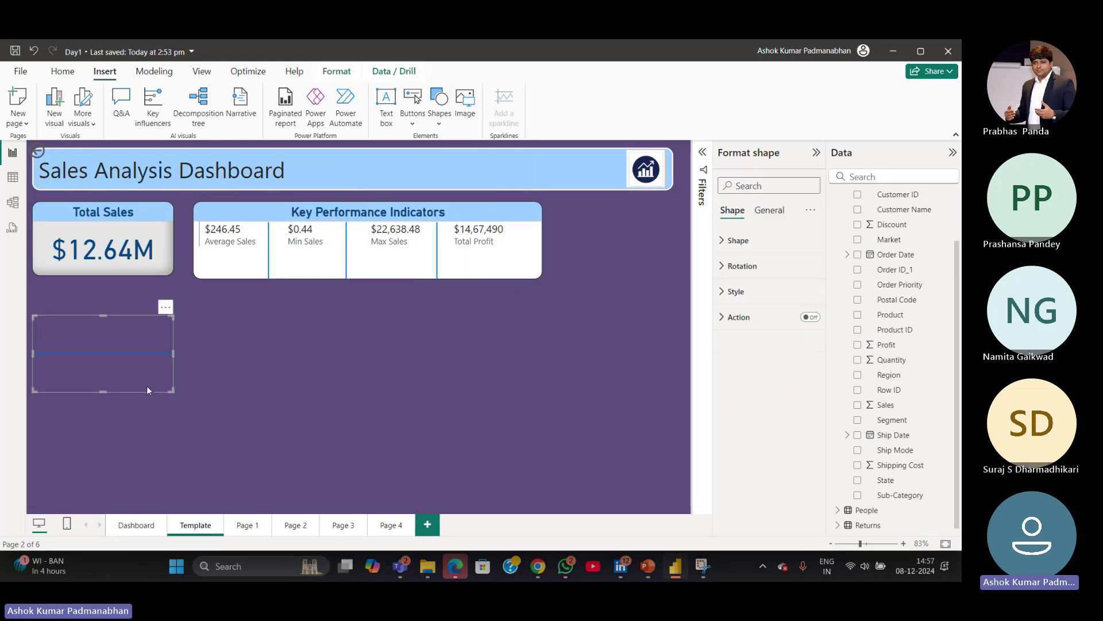
drag(158, 387, 363, 395)
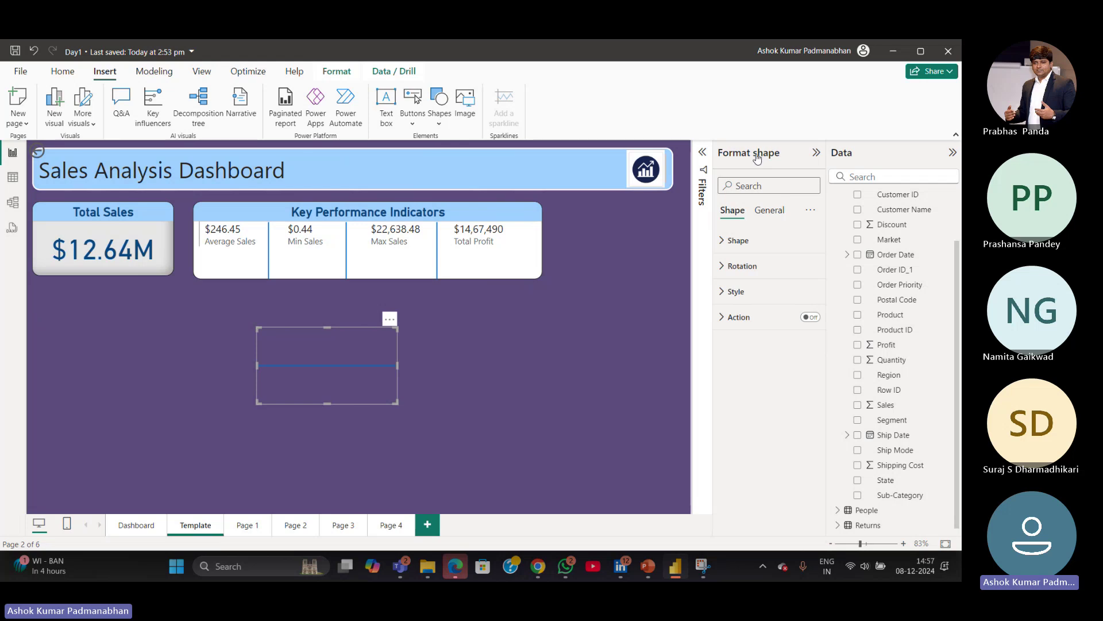
click(724, 270)
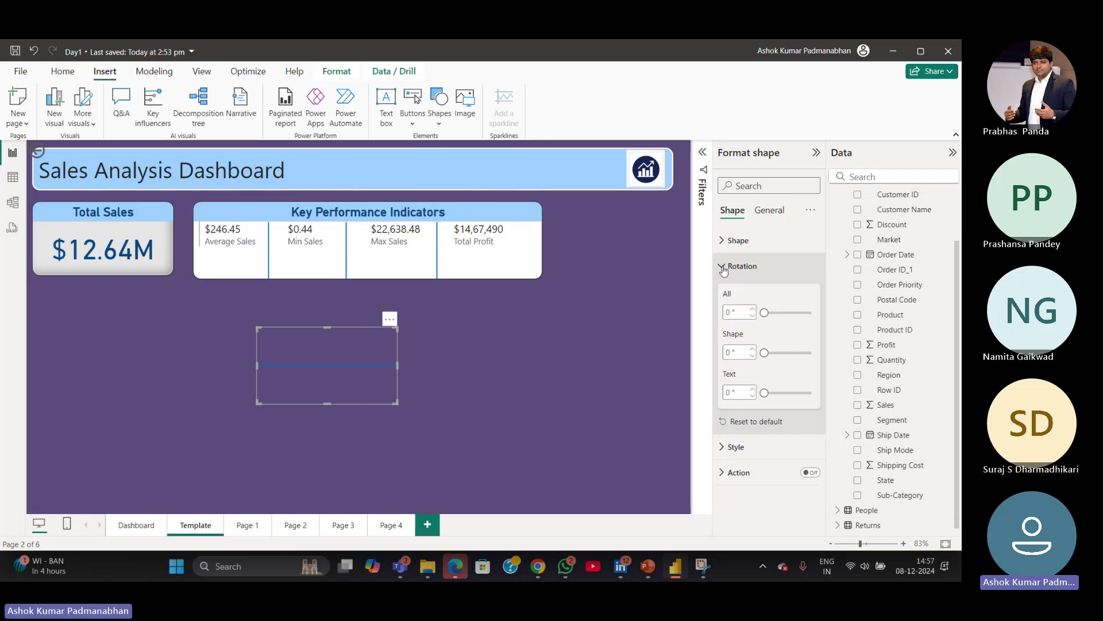
click(740, 352)
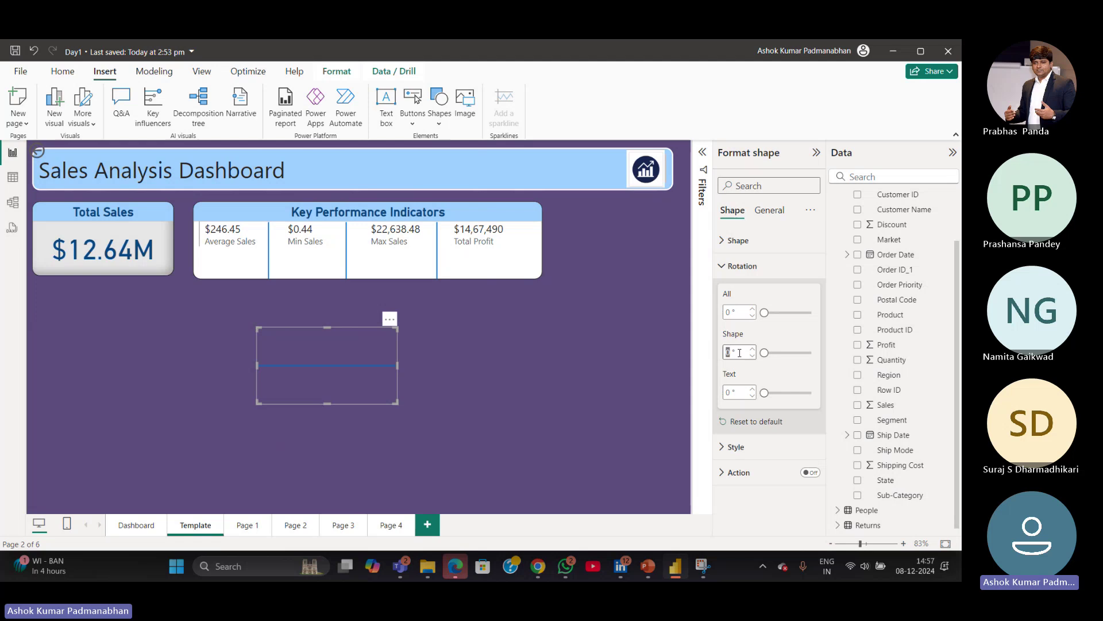
text(90)
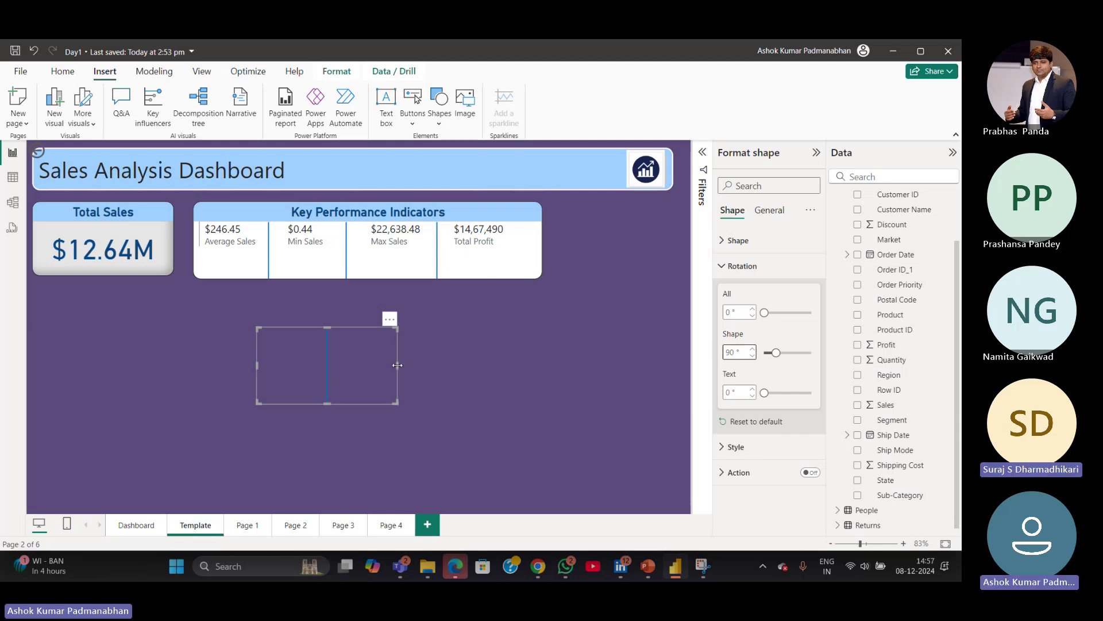
Narrow the new vertical line's frame to a slim strip and move it closer beneath the Key Performance Indicators card.
drag(397, 365, 267, 371)
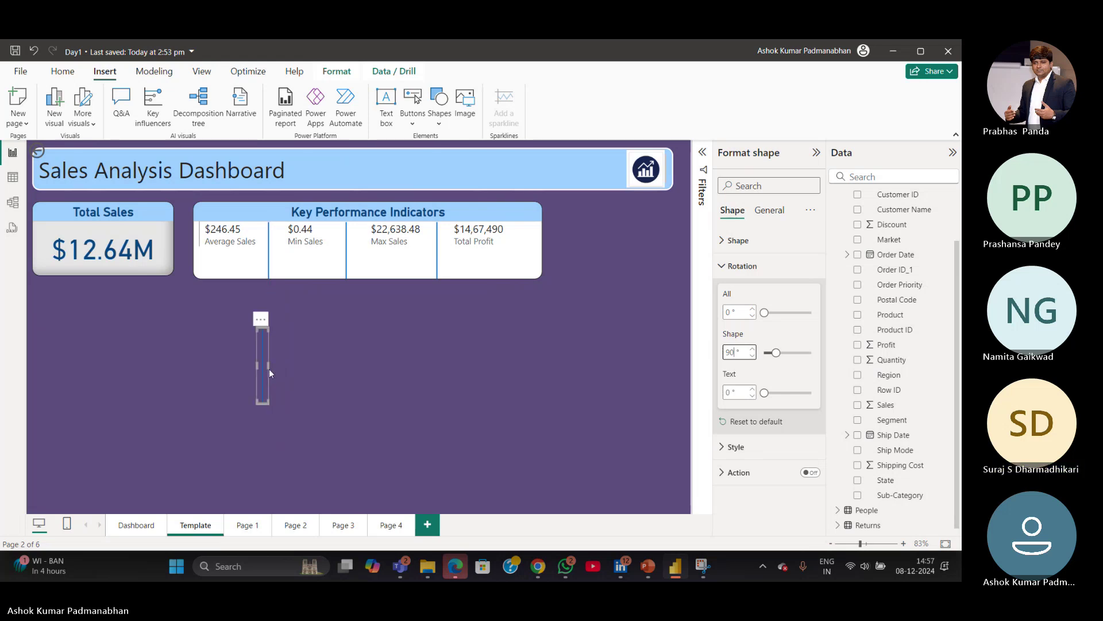
click(273, 365)
click(267, 363)
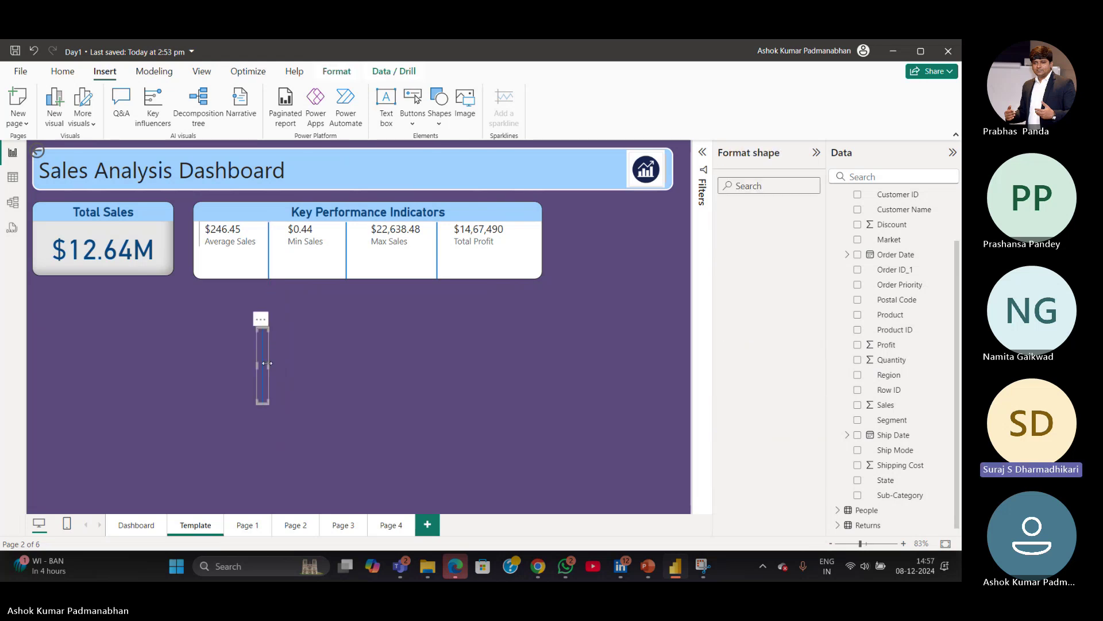
click(274, 363)
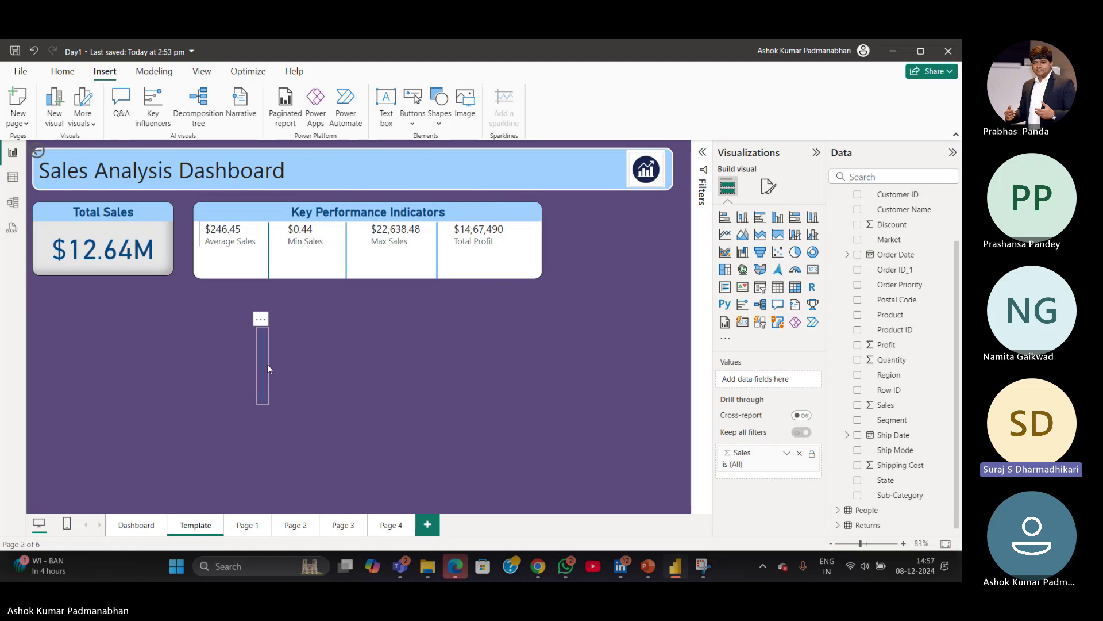
click(267, 365)
drag(268, 364, 289, 355)
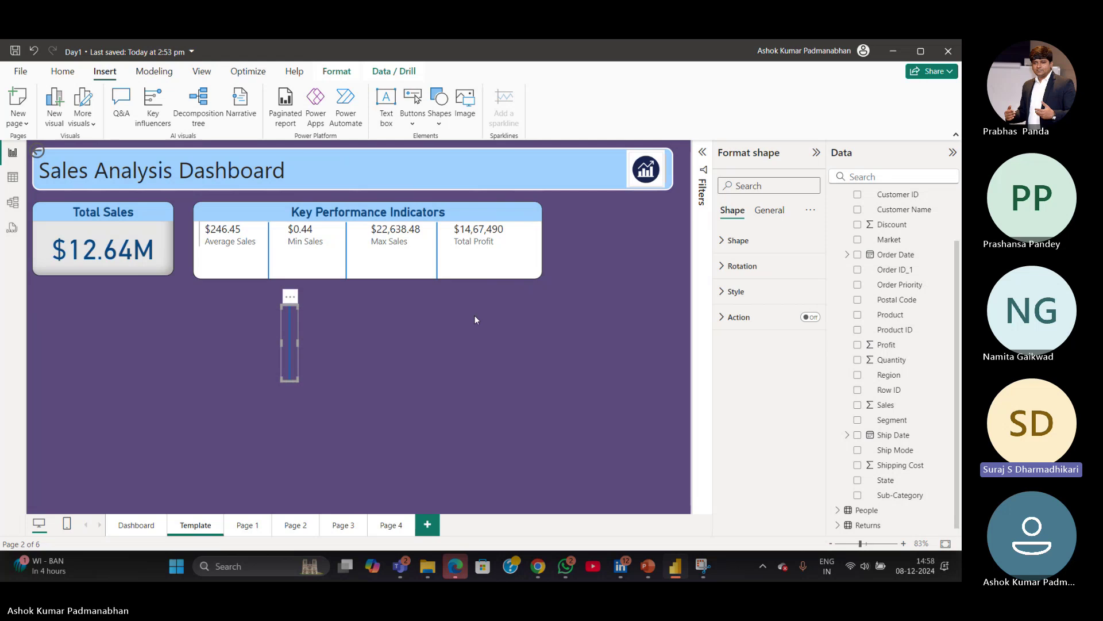
Fit the vertical line into the Key Performance Indicators card beside the first divider, and place copies beside the other two dividers.
click(741, 266)
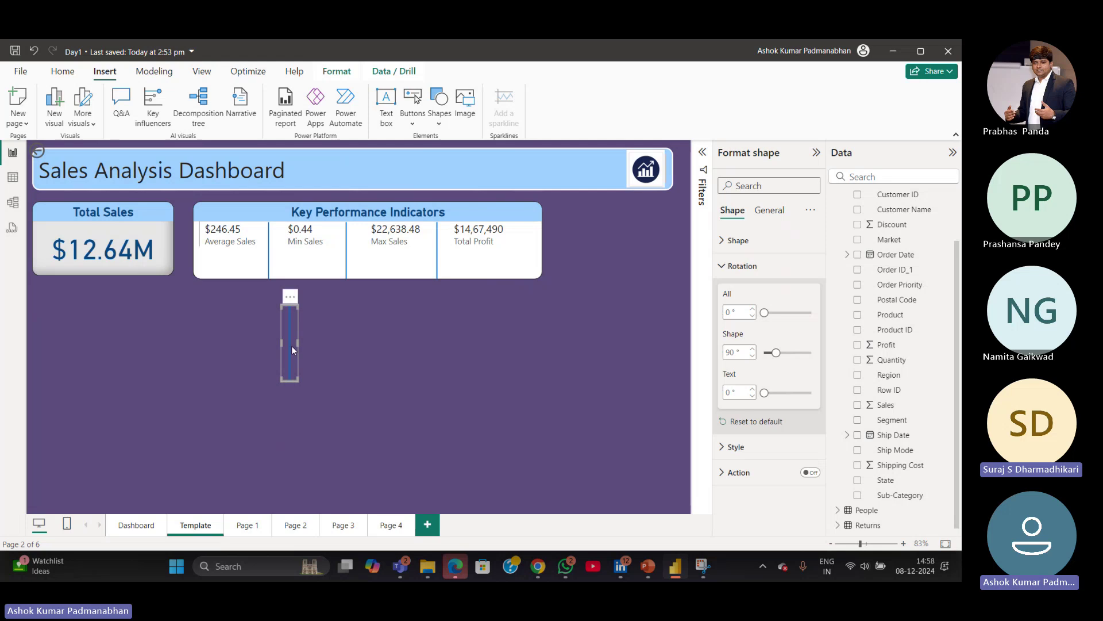
drag(292, 346, 282, 265)
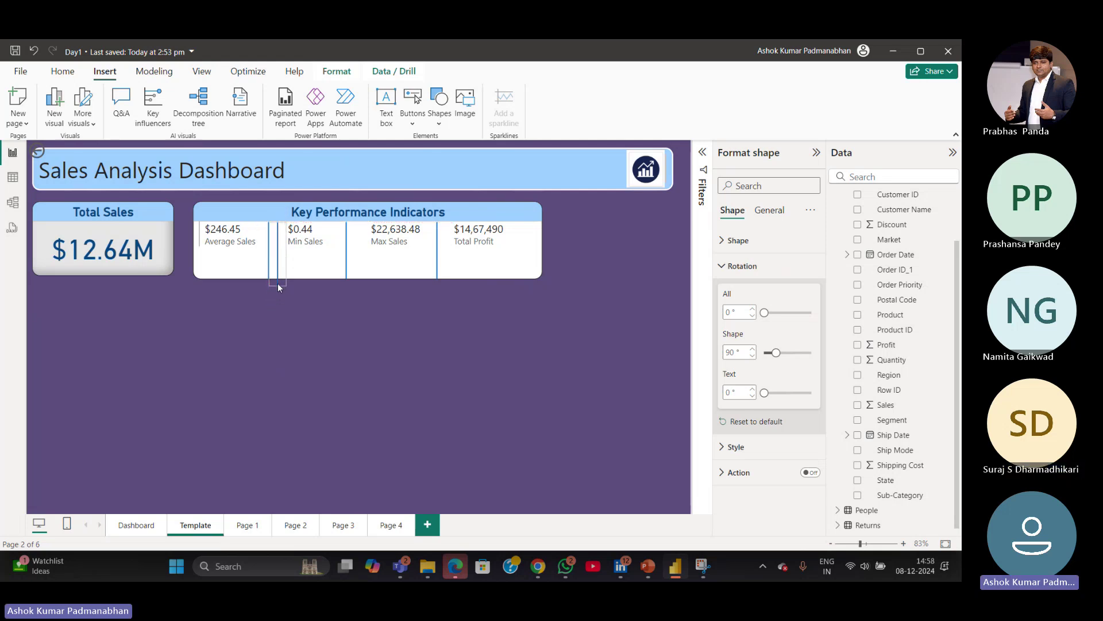
click(277, 278)
drag(275, 280, 337, 272)
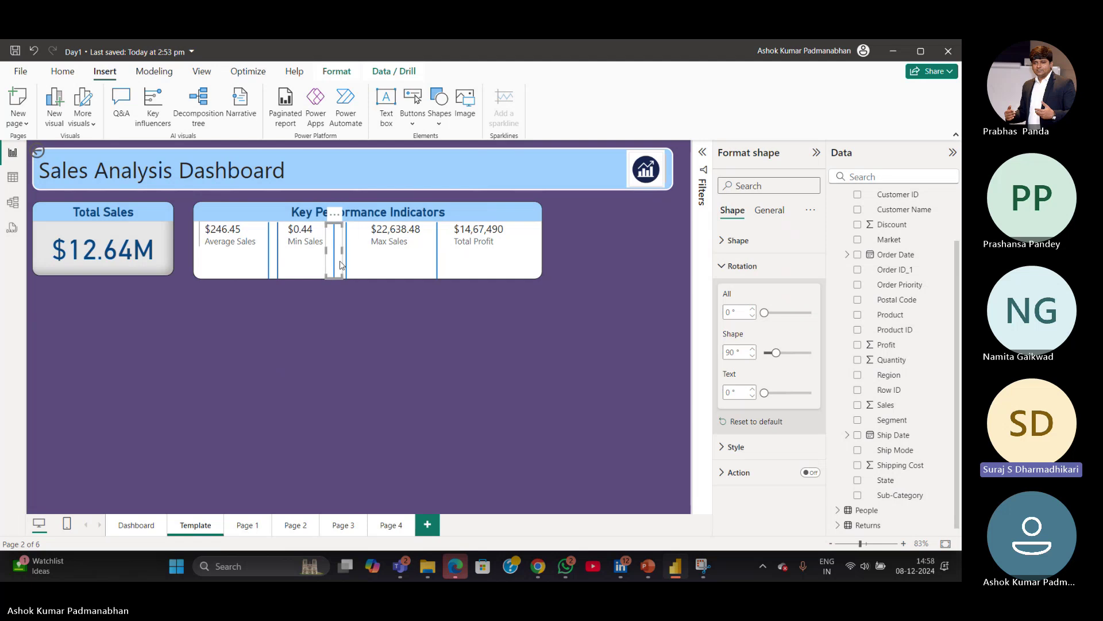
drag(339, 266, 451, 259)
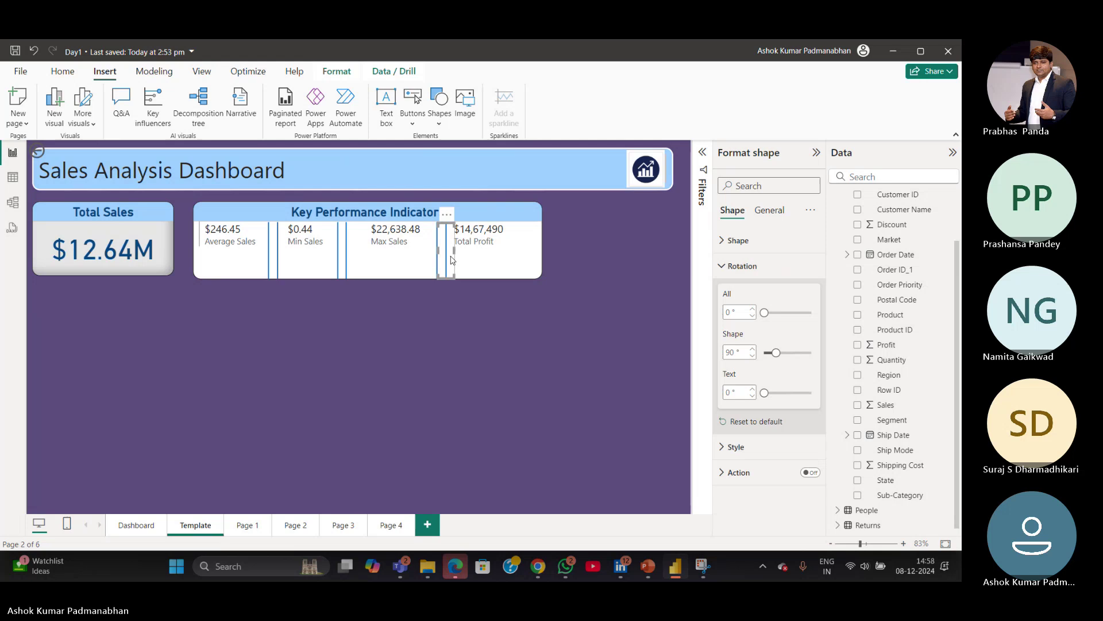
click(450, 322)
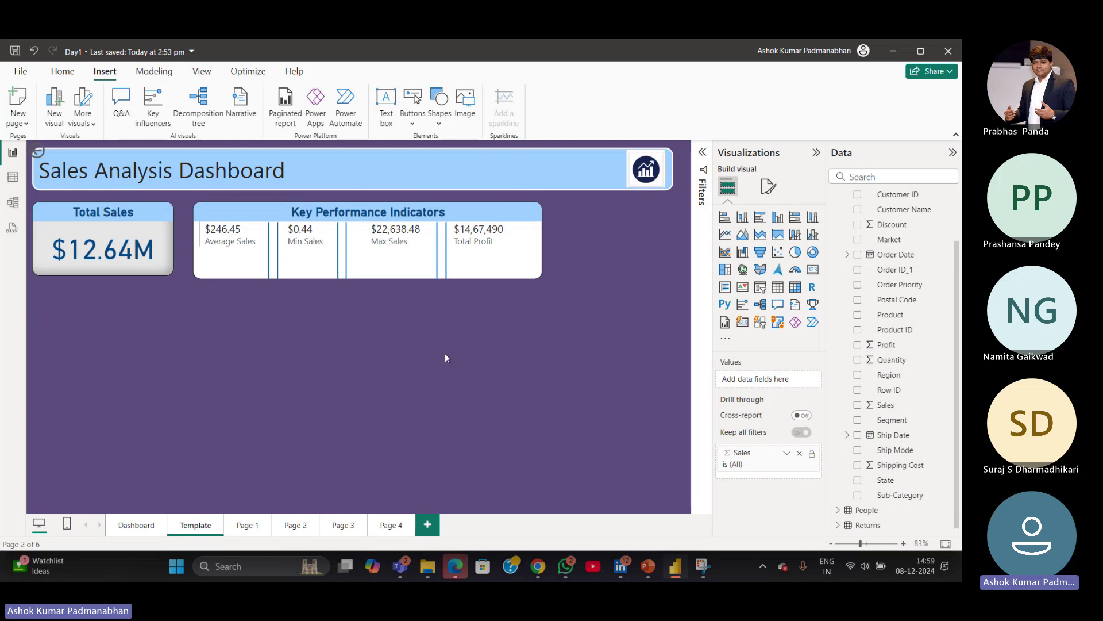
click(340, 255)
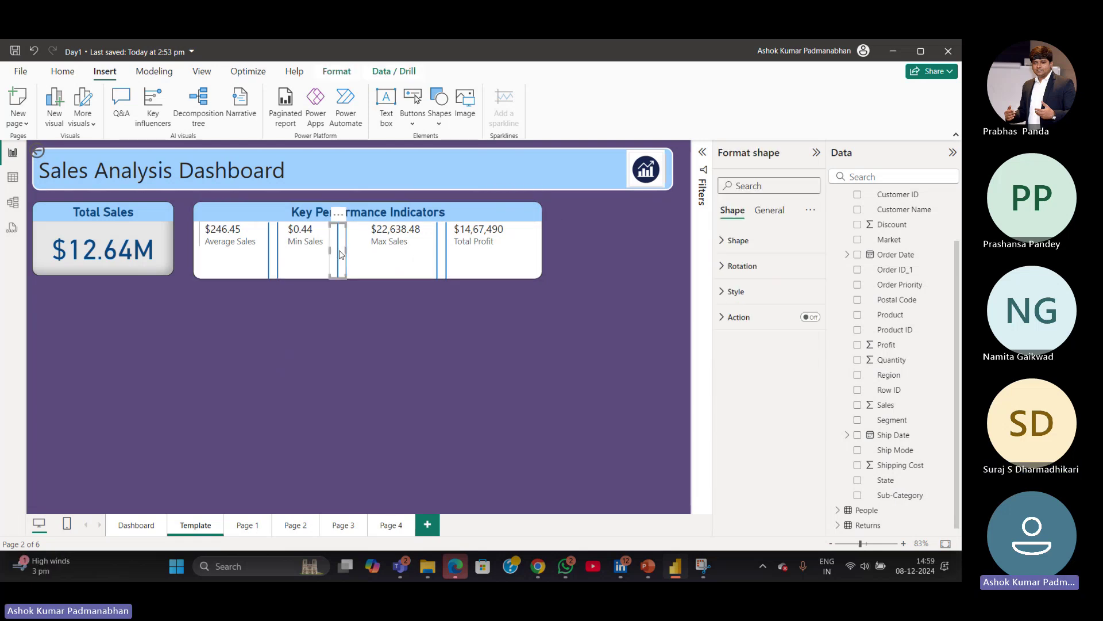
click(385, 264)
click(430, 370)
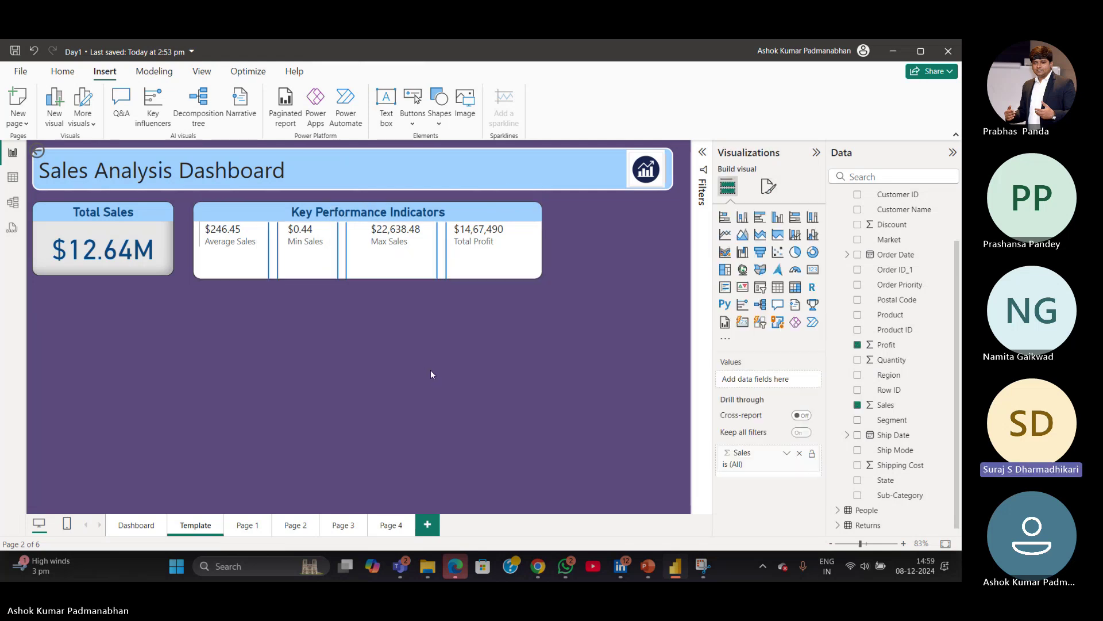
click(450, 267)
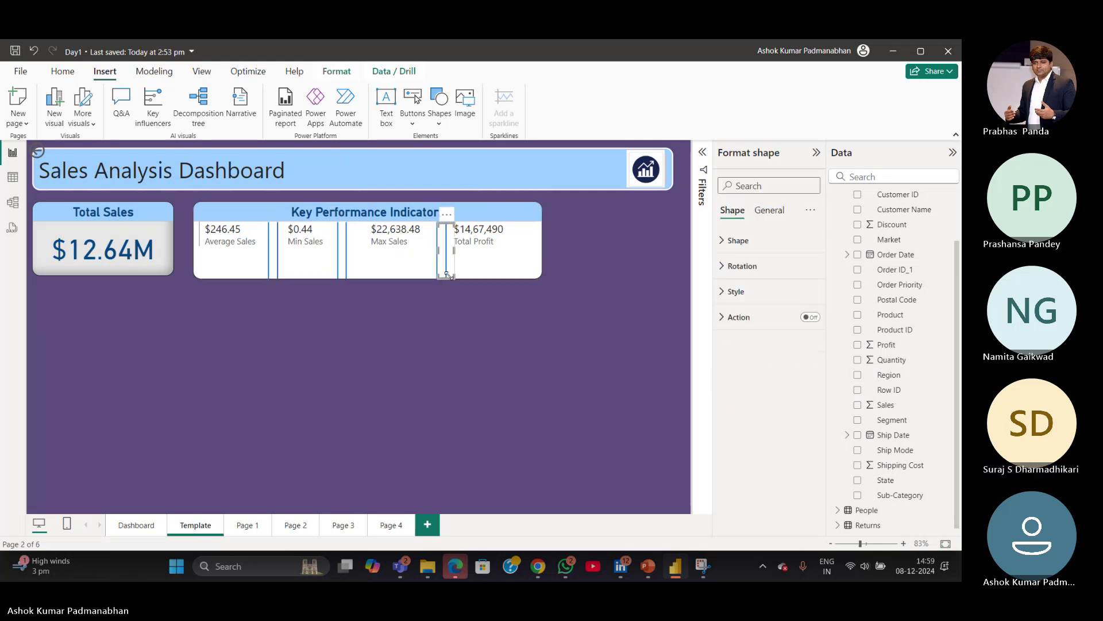
click(281, 263)
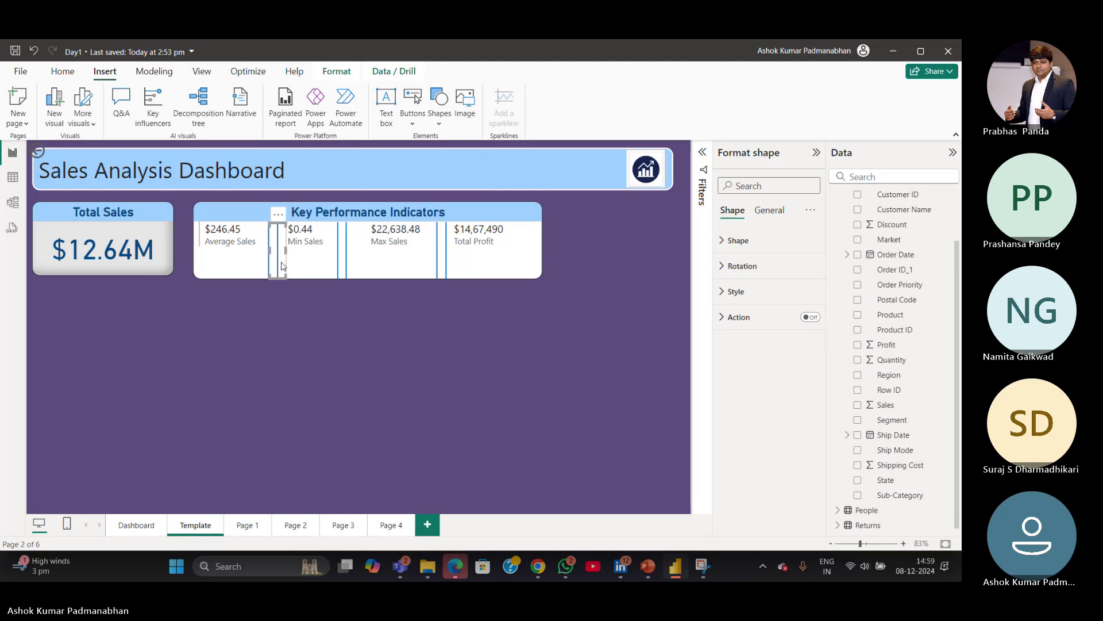
click(251, 275)
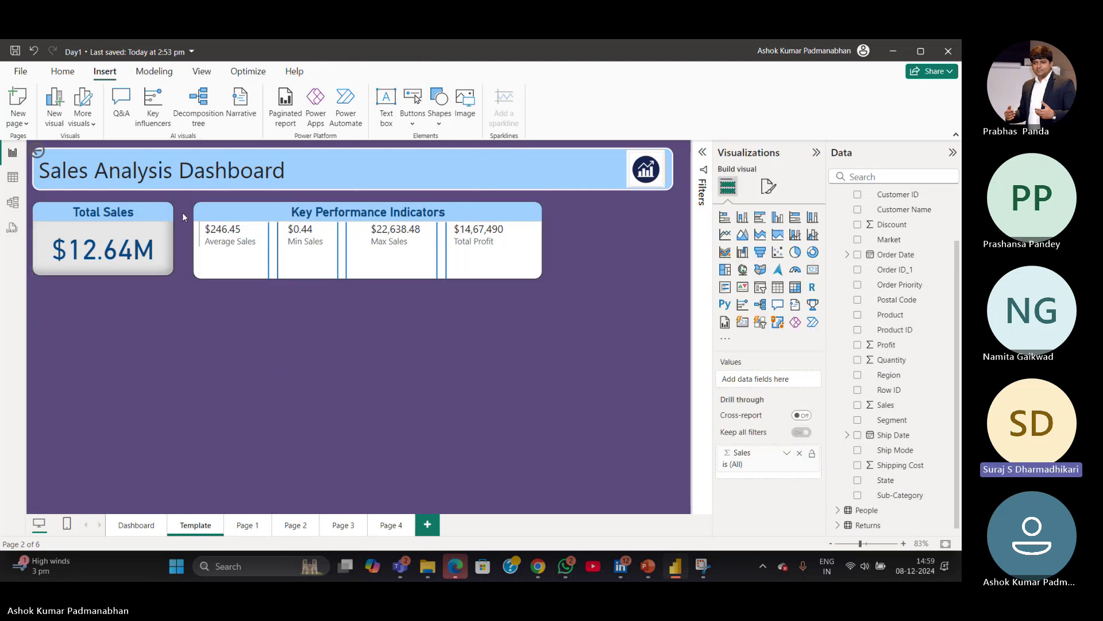
Select the three new lines together with the existing divider group and group them all into one object.
drag(238, 194, 495, 316)
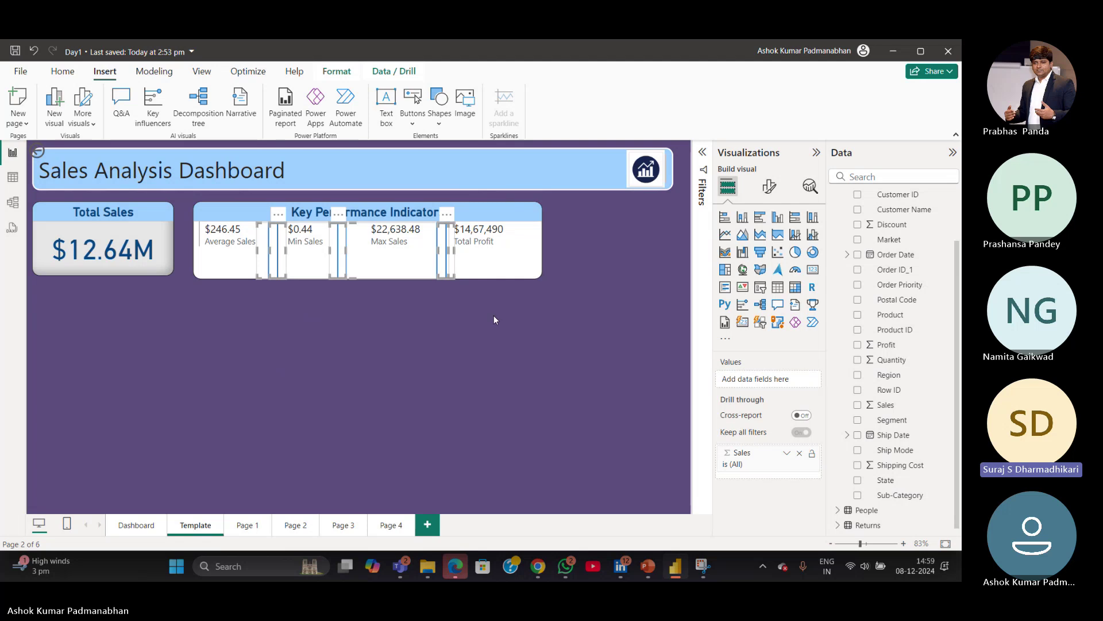
click(437, 363)
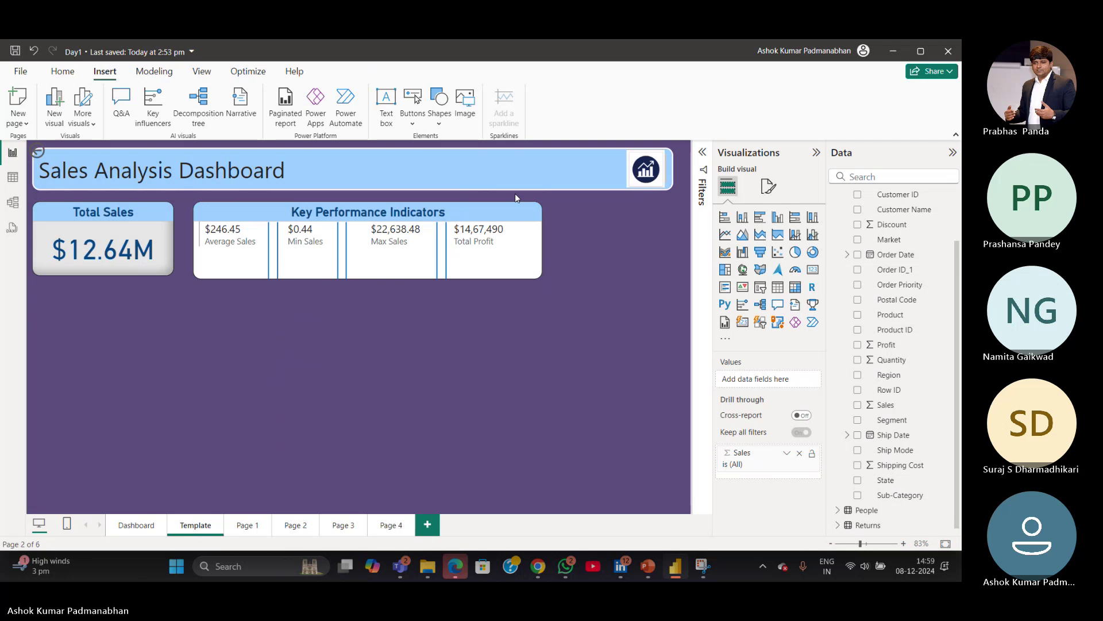
drag(517, 194, 246, 339)
right_click(269, 264)
mouse_move(299, 269)
click(421, 274)
click(428, 339)
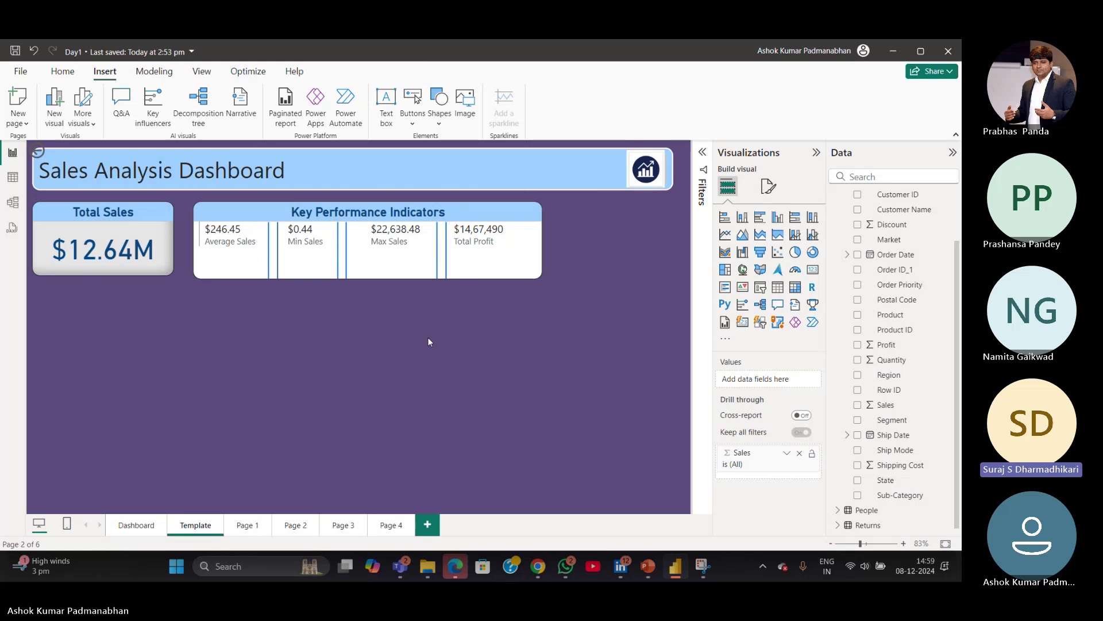
Check that the divider lines select as one group, and save the report.
click(453, 267)
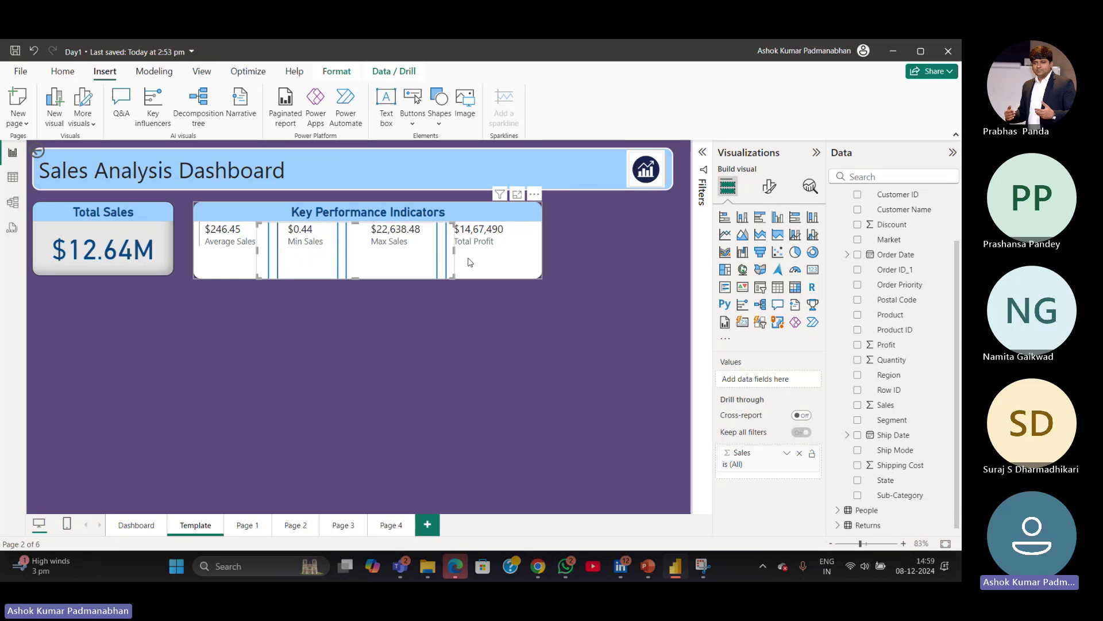
click(598, 356)
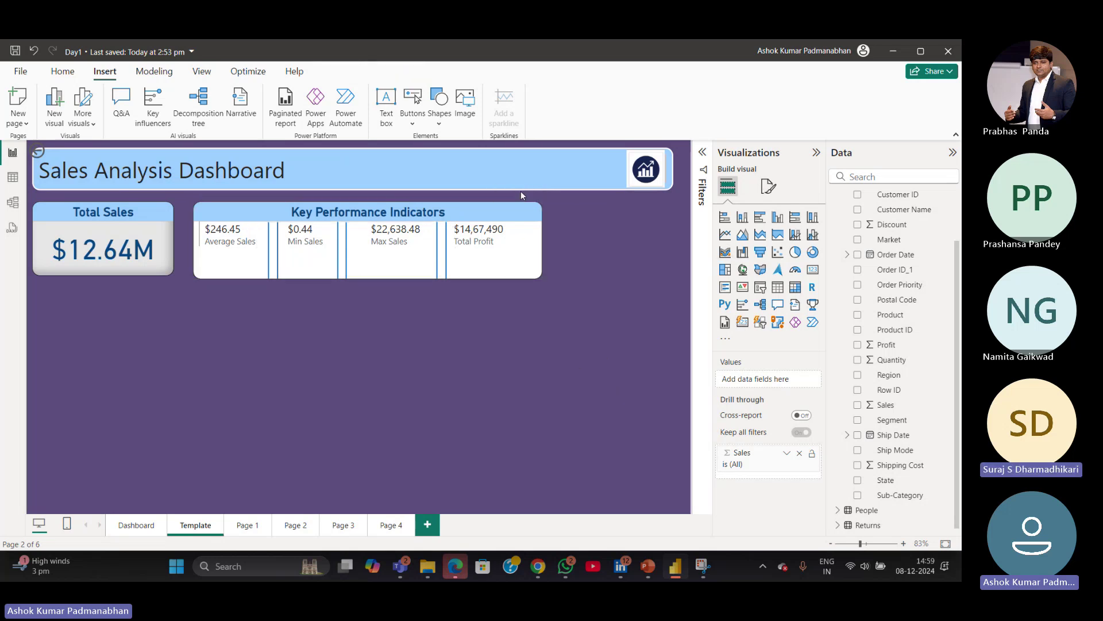
drag(521, 191, 208, 321)
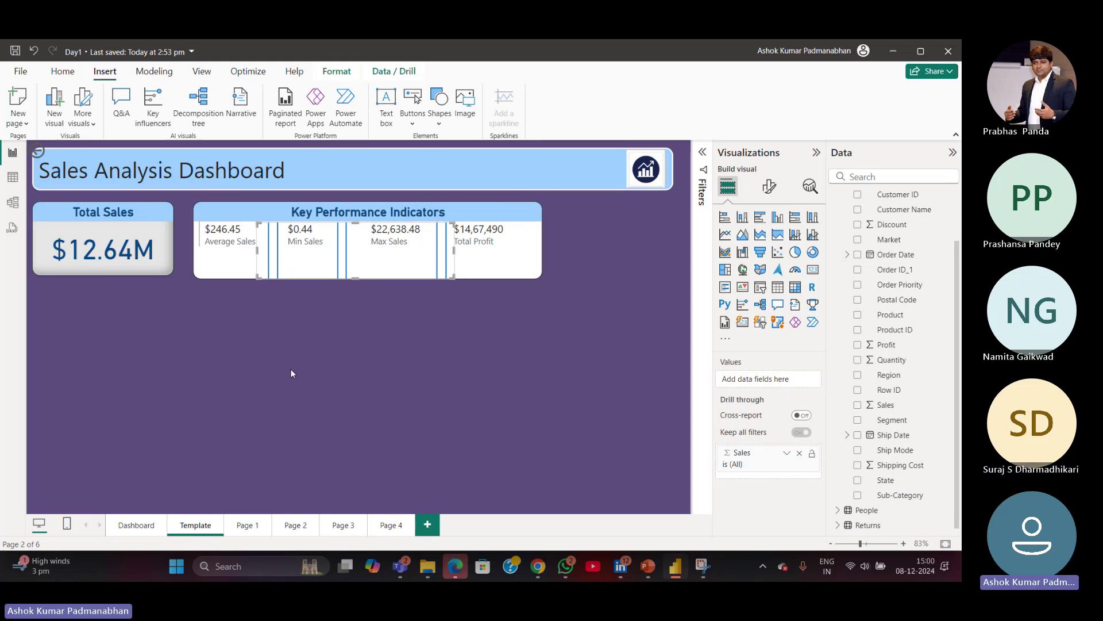
click(290, 371)
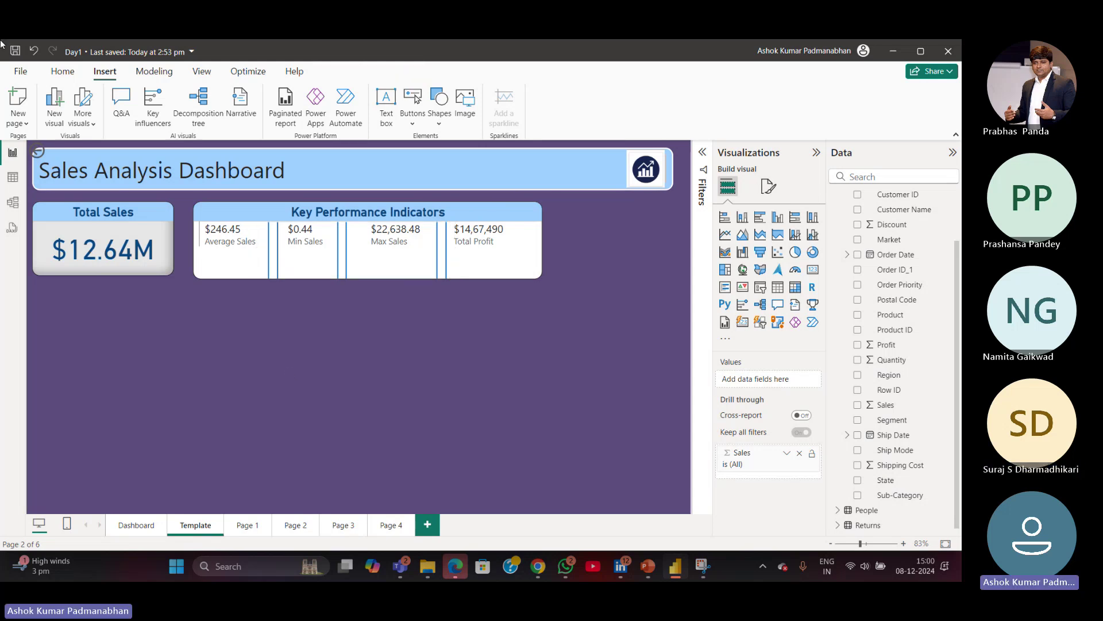
click(15, 52)
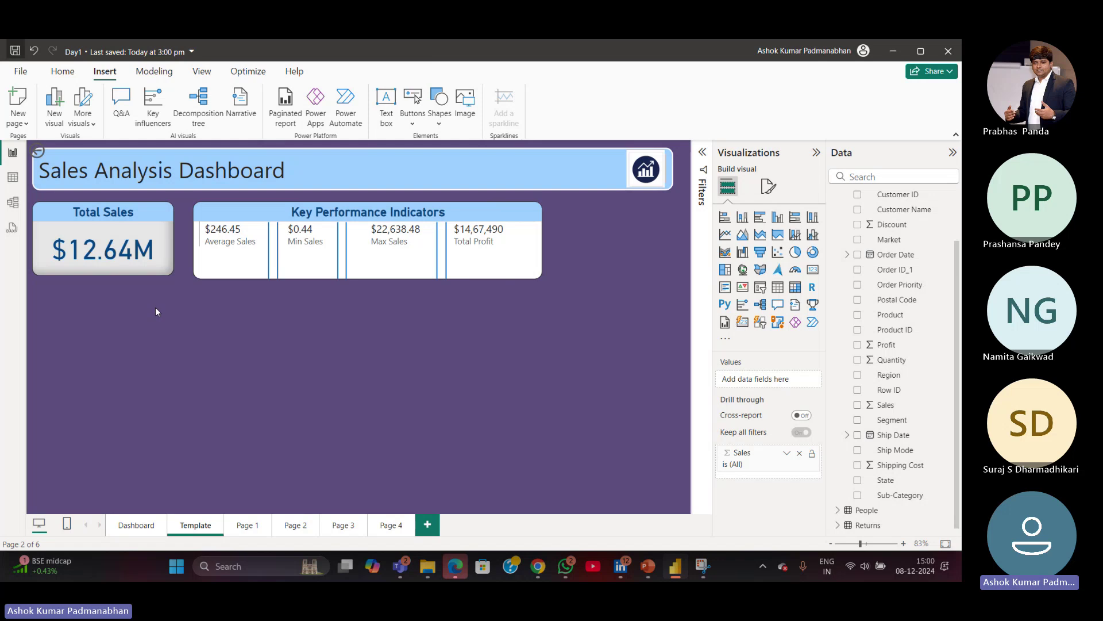
Open the Power Query editor to view the Orders query, and close it to return to the report.
click(63, 71)
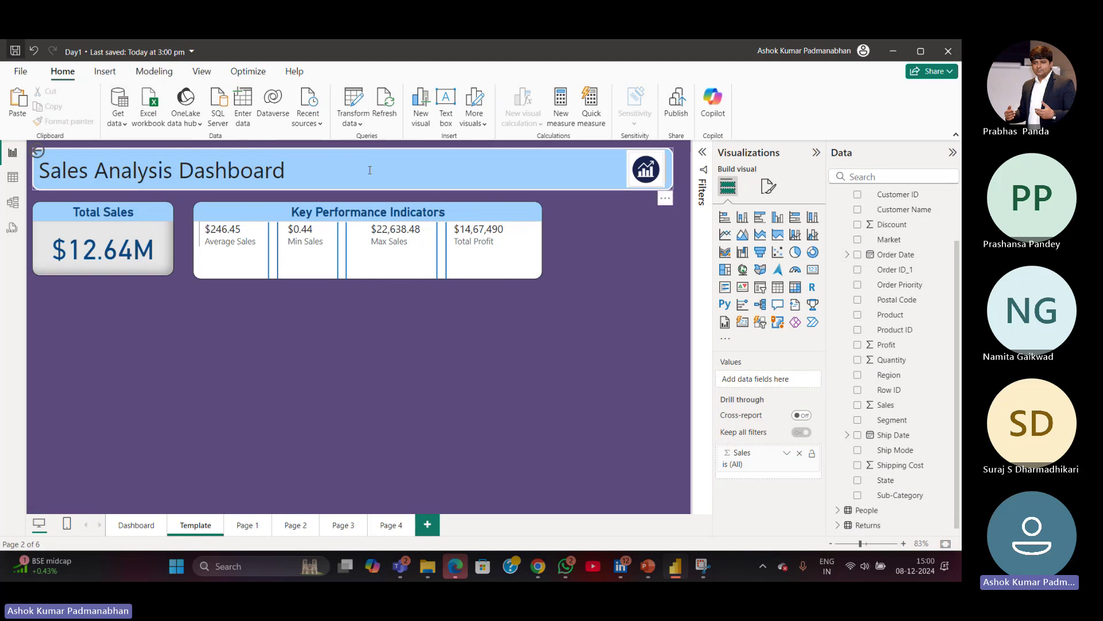
click(352, 122)
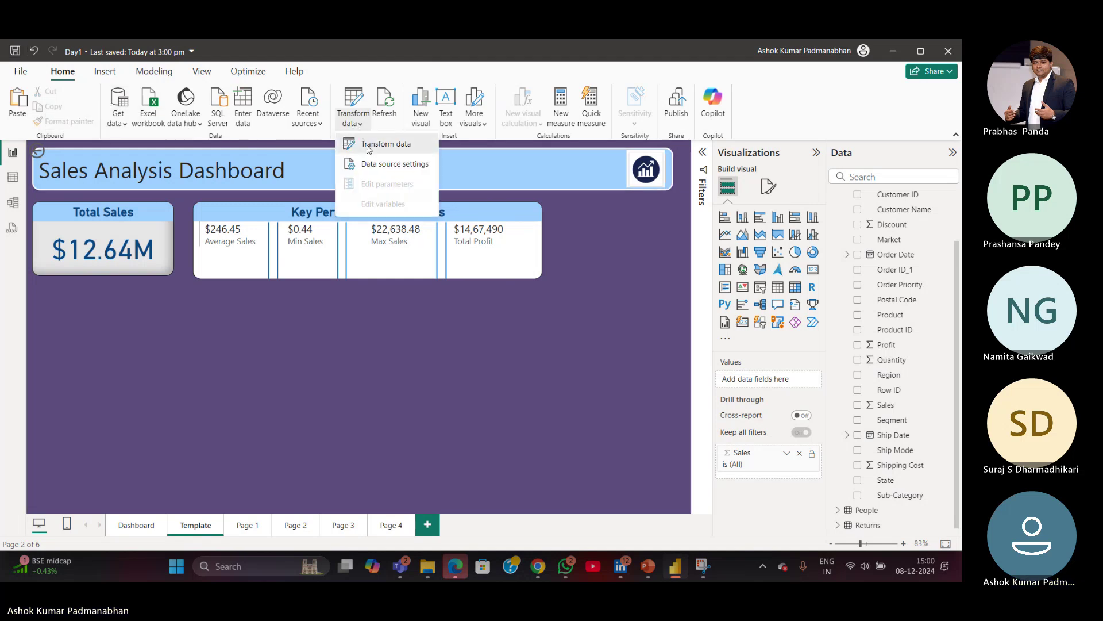
click(368, 146)
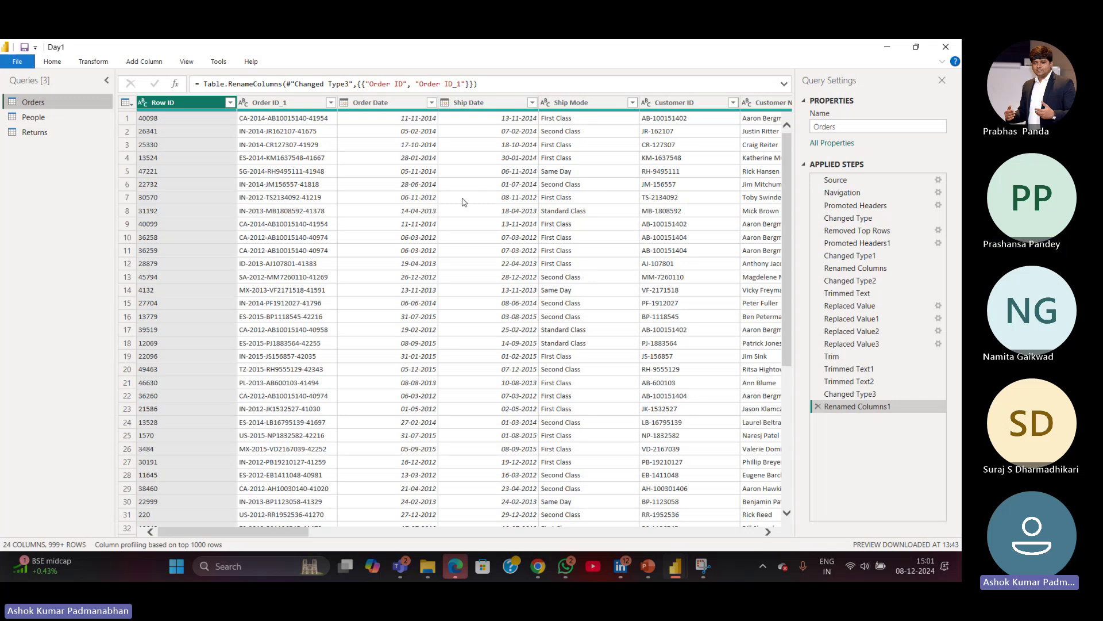
click(56, 63)
click(16, 104)
click(43, 121)
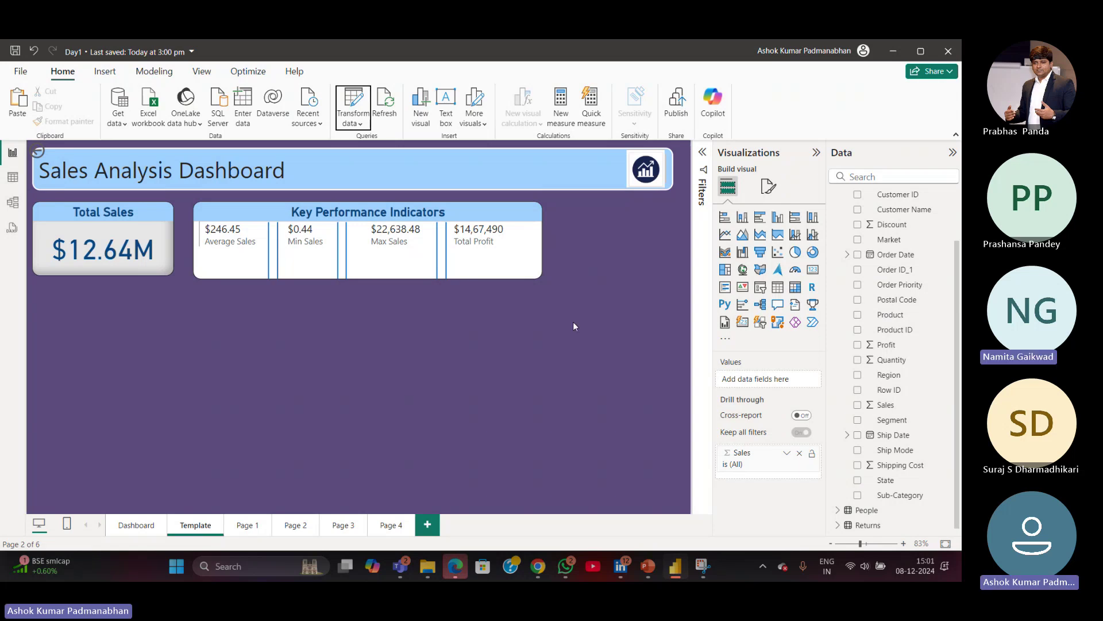
View the data table and the model relationships between Returns, People and Orders, and return to the report page.
click(16, 180)
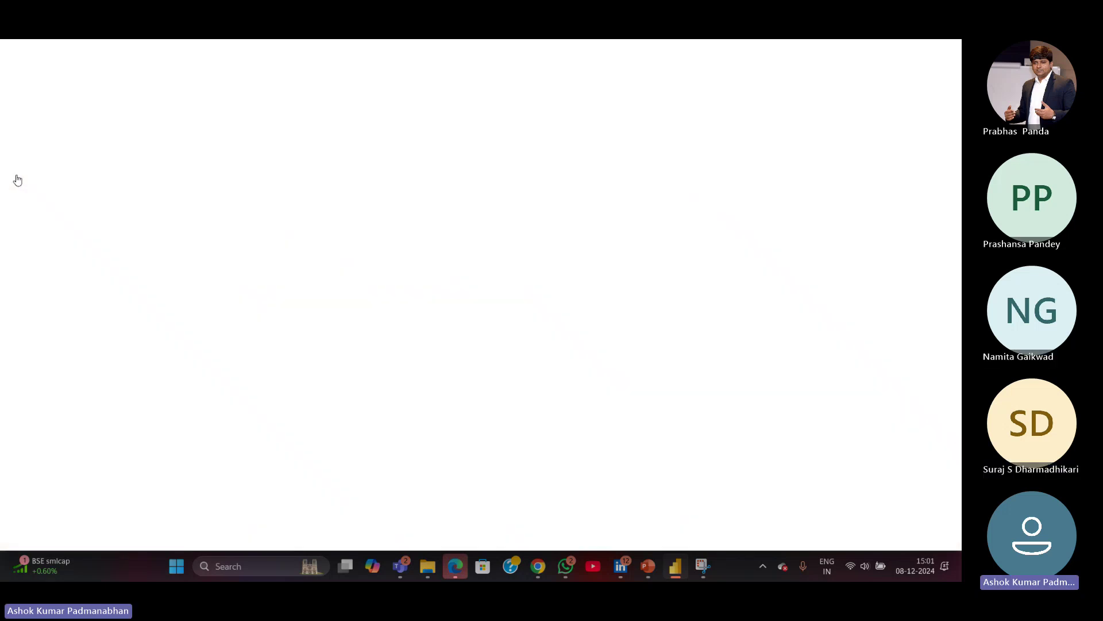
click(14, 204)
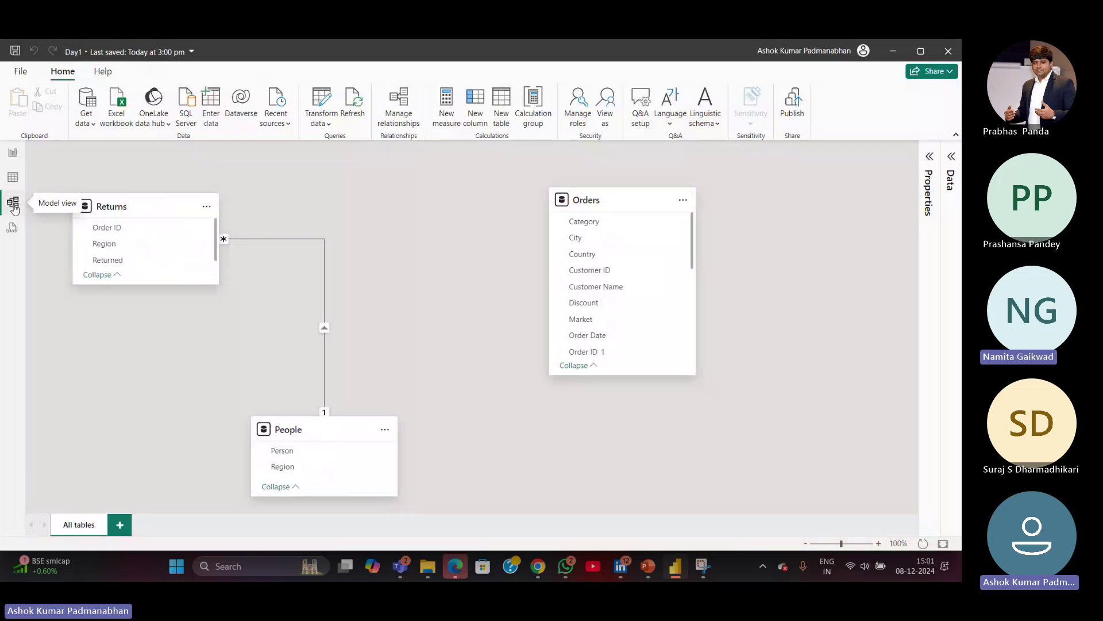
click(13, 154)
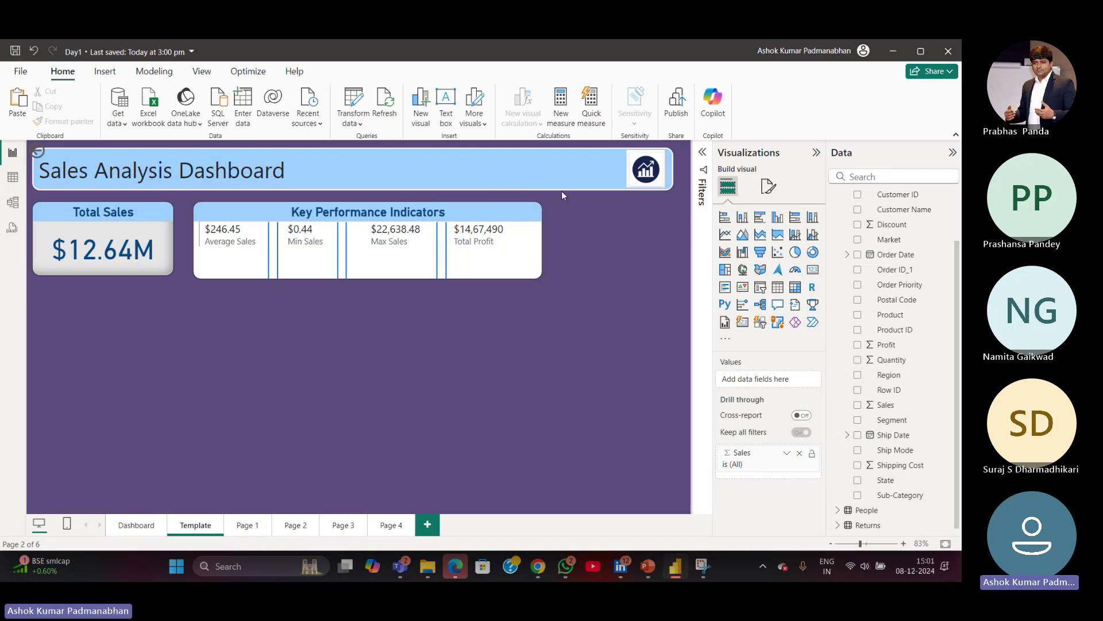
drag(615, 248, 692, 487)
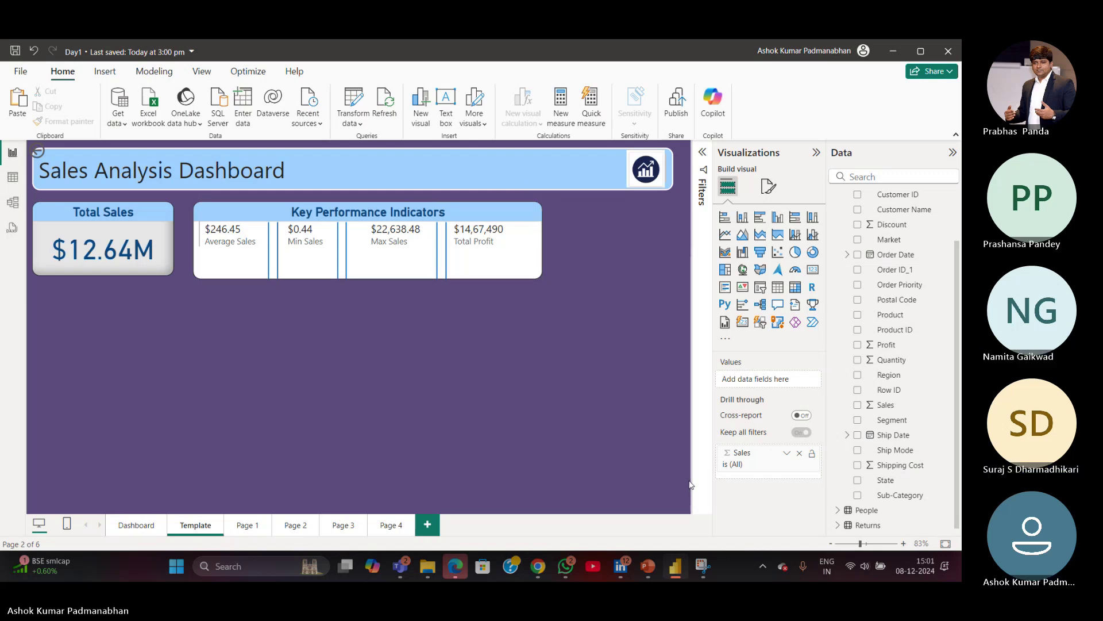
click(592, 188)
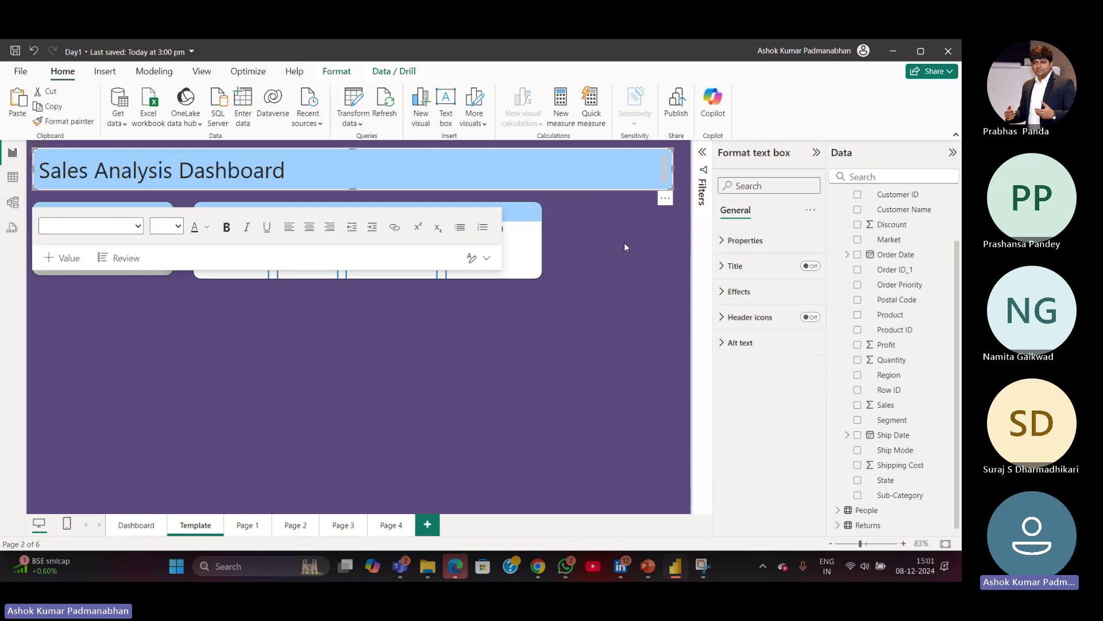
click(657, 295)
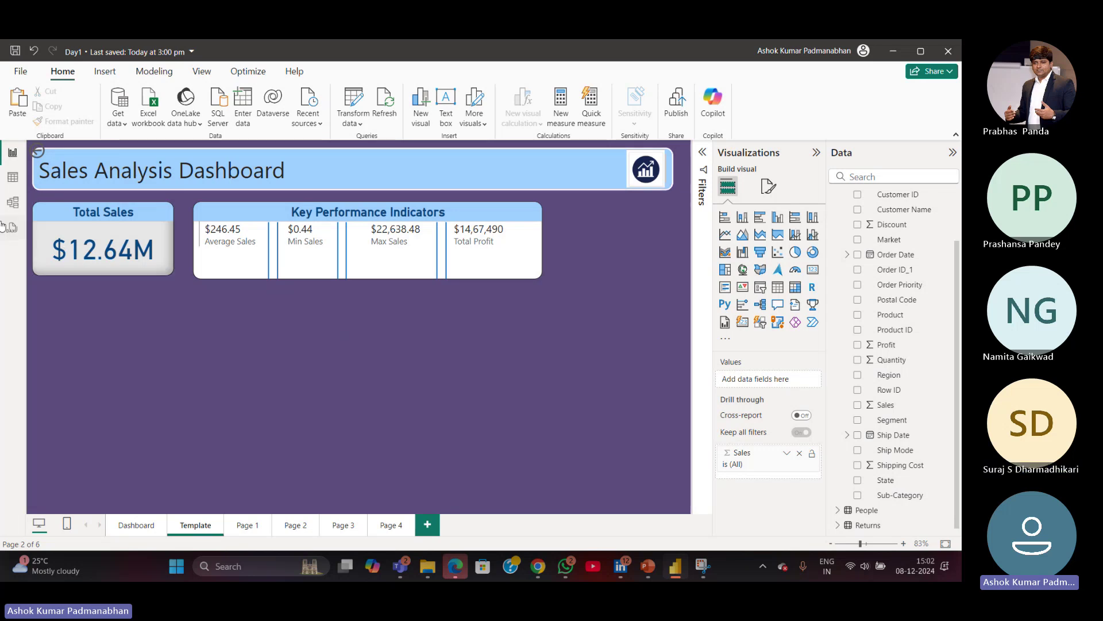
Examine how the Returns, People and Orders tables are related in the model, and return to the Template report page.
click(19, 206)
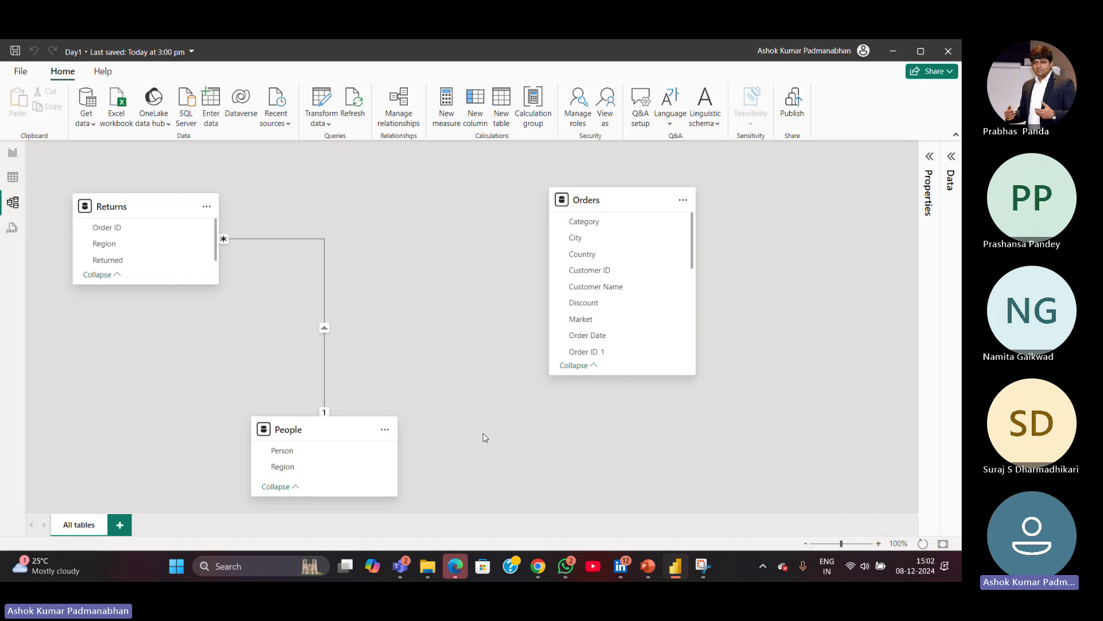
click(12, 154)
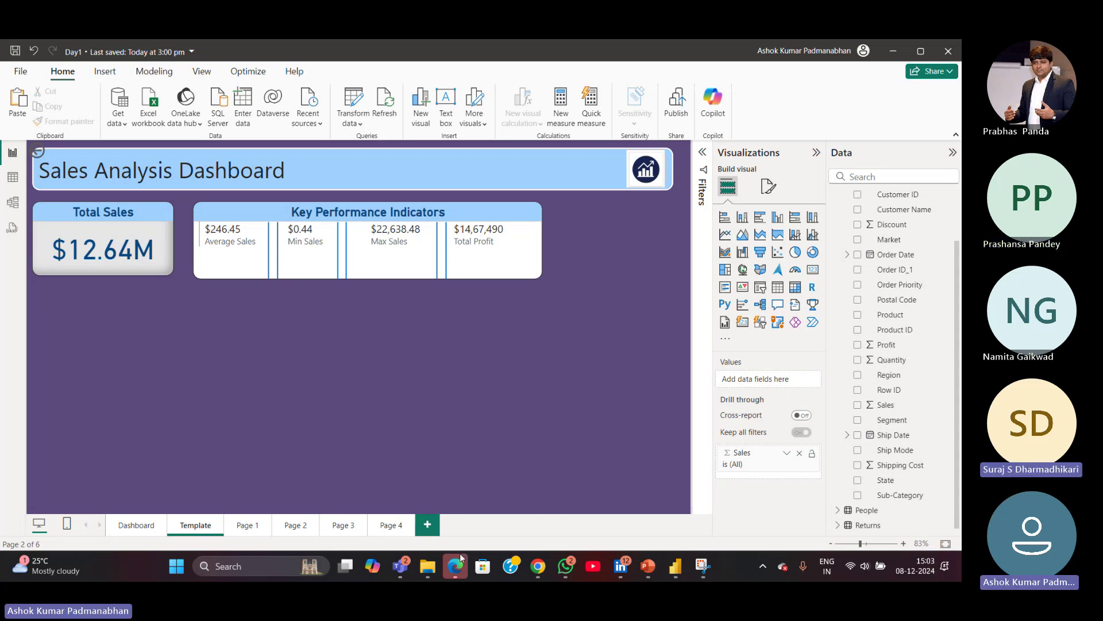
Switch to the Microsoft Teams window of the Power BI training meeting and leave the meeting.
mouse_move(401, 576)
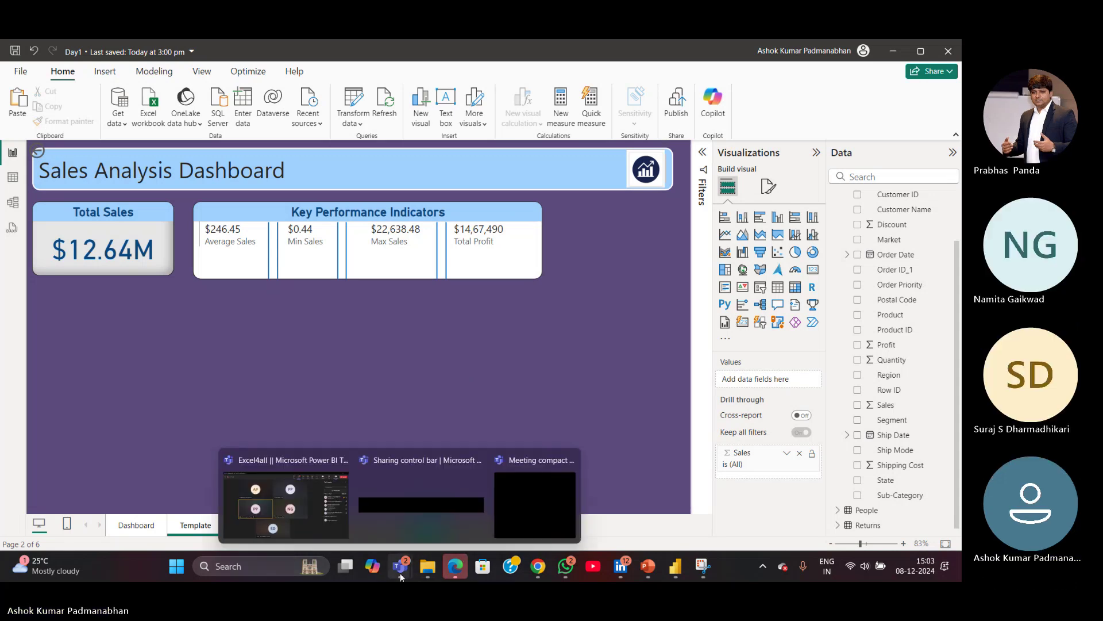
click(328, 526)
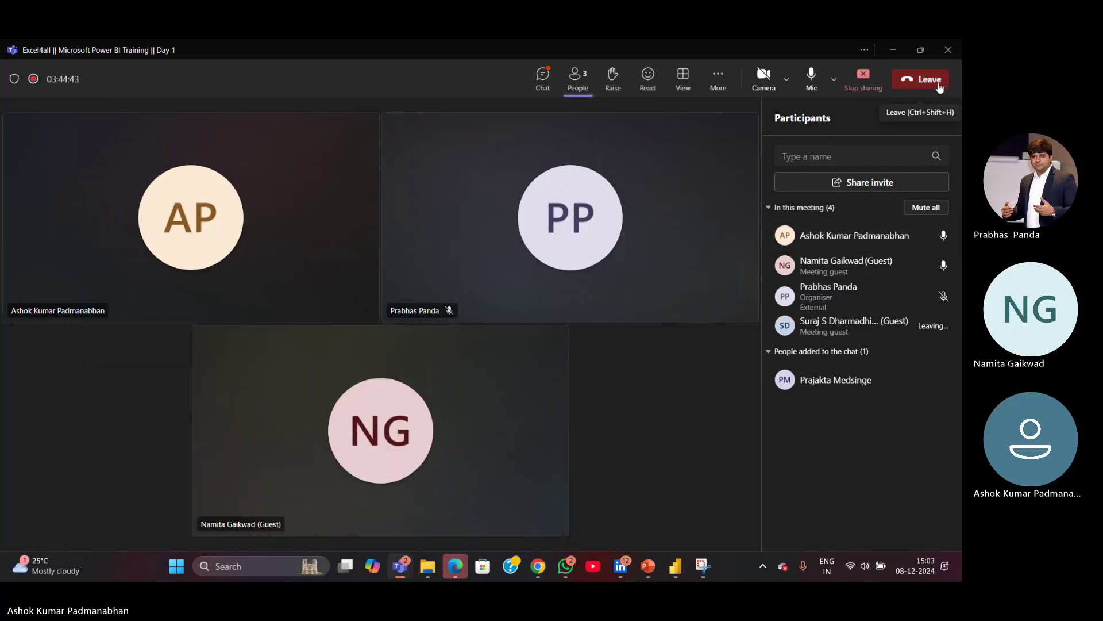
click(936, 86)
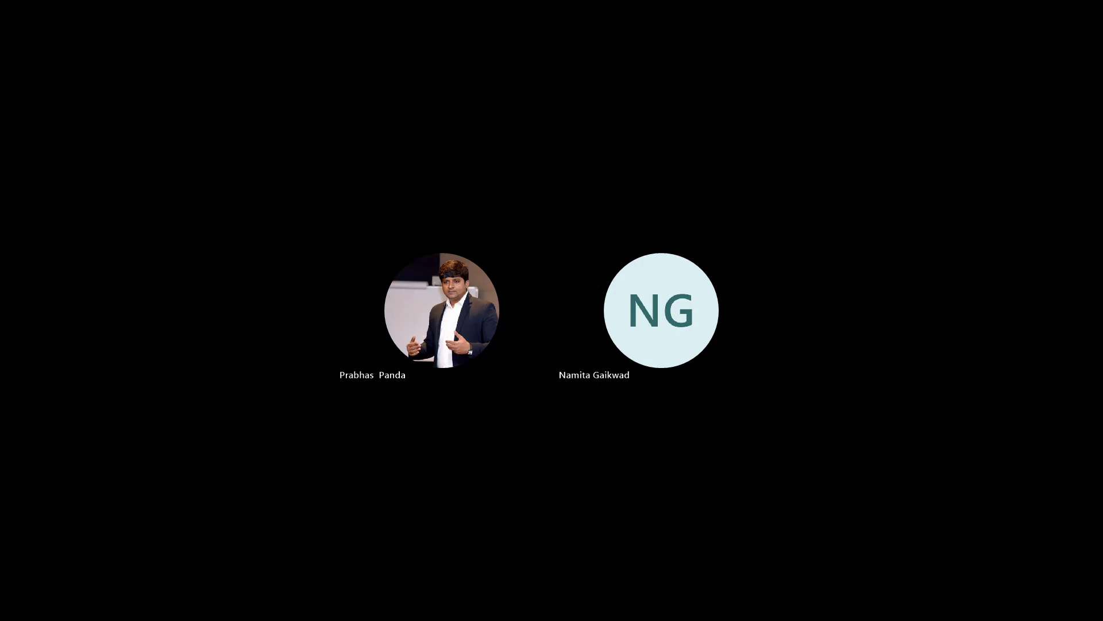